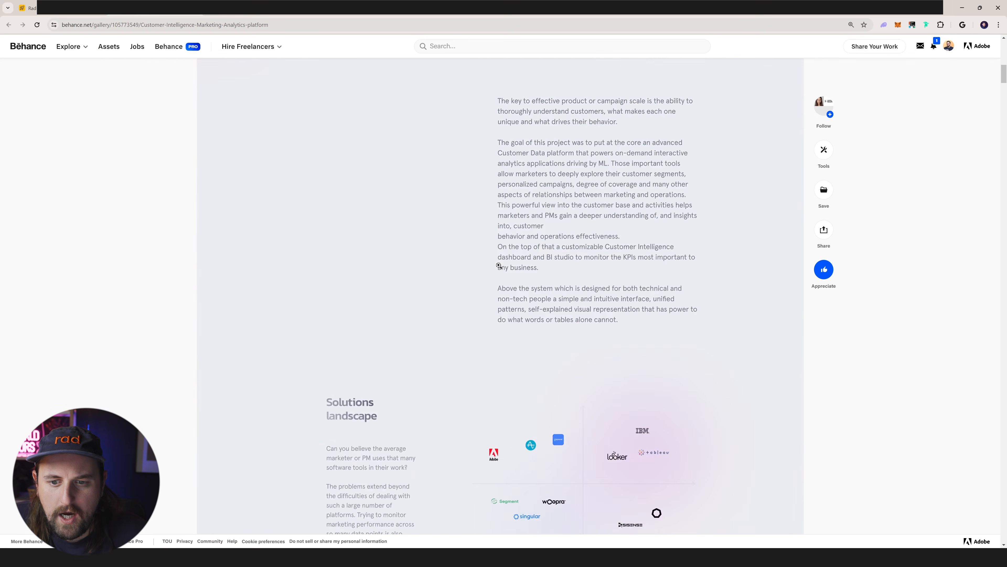
- Examine the marketing analytics case study's Marketing Spend, Cross Channel Dashboard, Conversion filters and Segment builder designs
scroll(499, 265, down, 15)
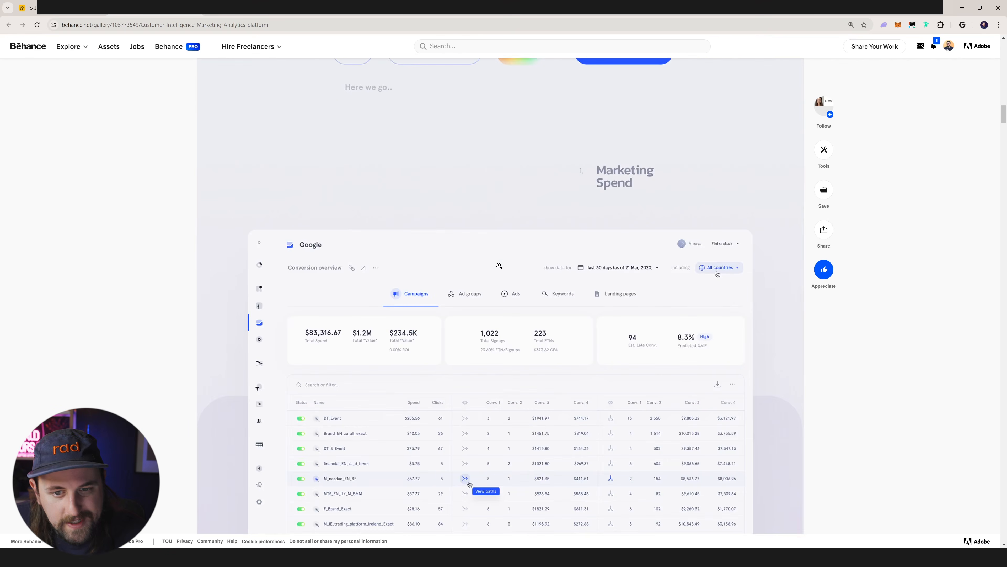
scroll(773, 311, up, 3)
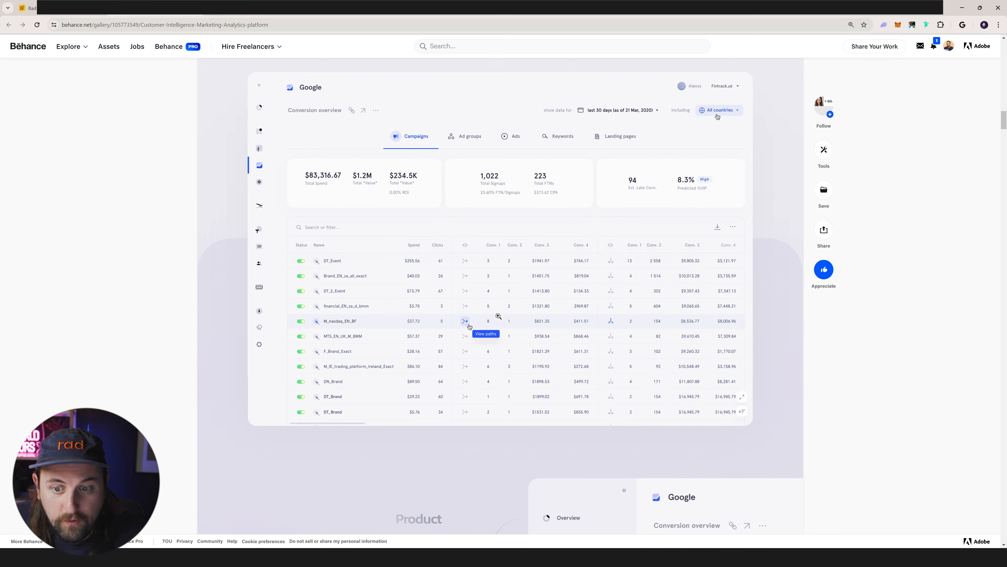
scroll(485, 311, up, 1)
scroll(468, 332, down, 1)
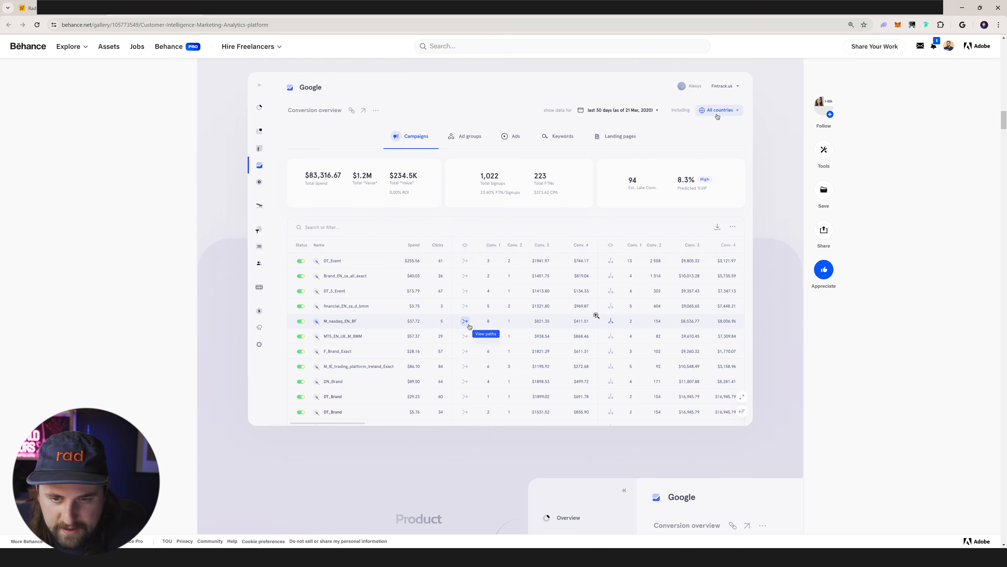
scroll(597, 315, down, 15)
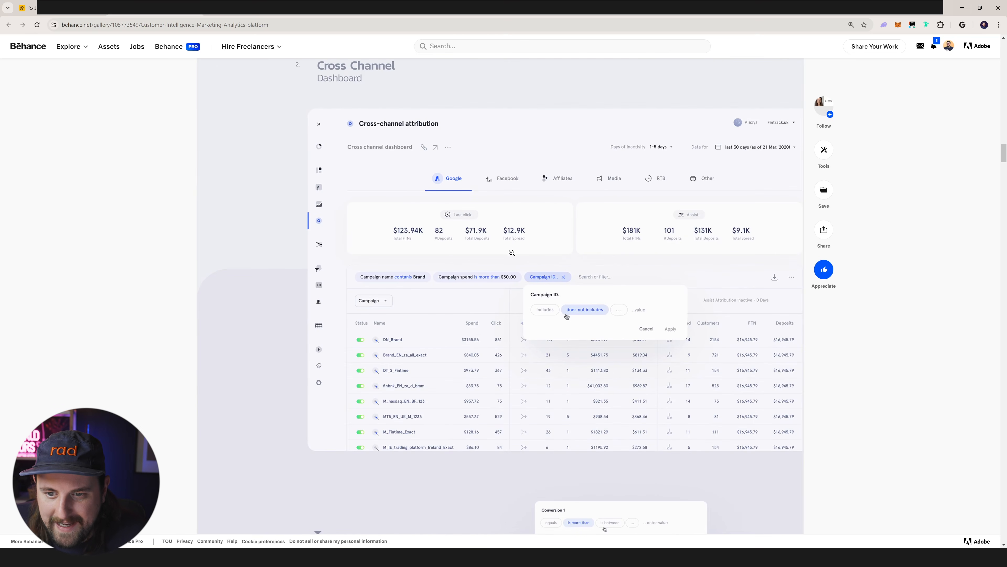
scroll(593, 280, down, 10)
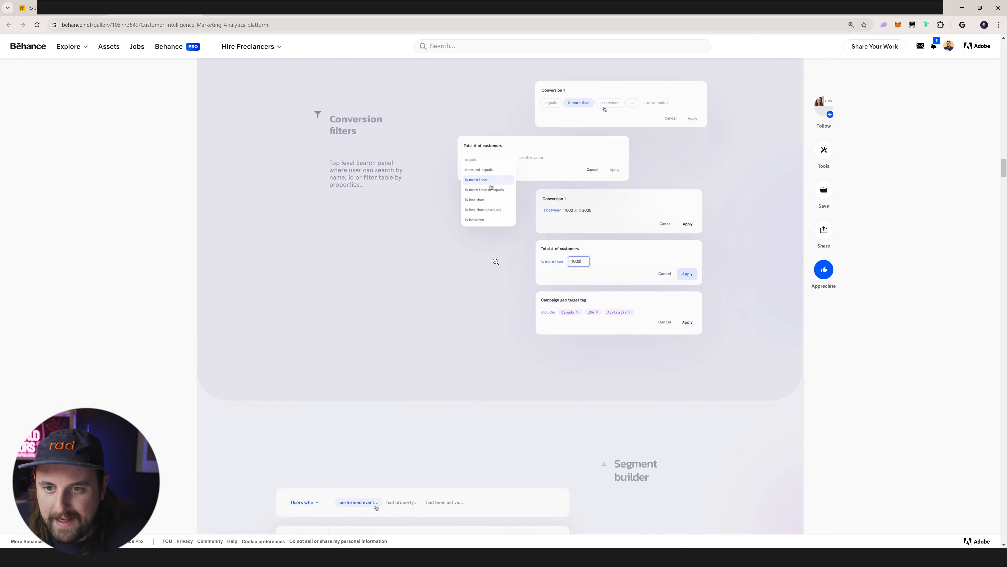
scroll(494, 260, up, 3)
scroll(623, 329, down, 13)
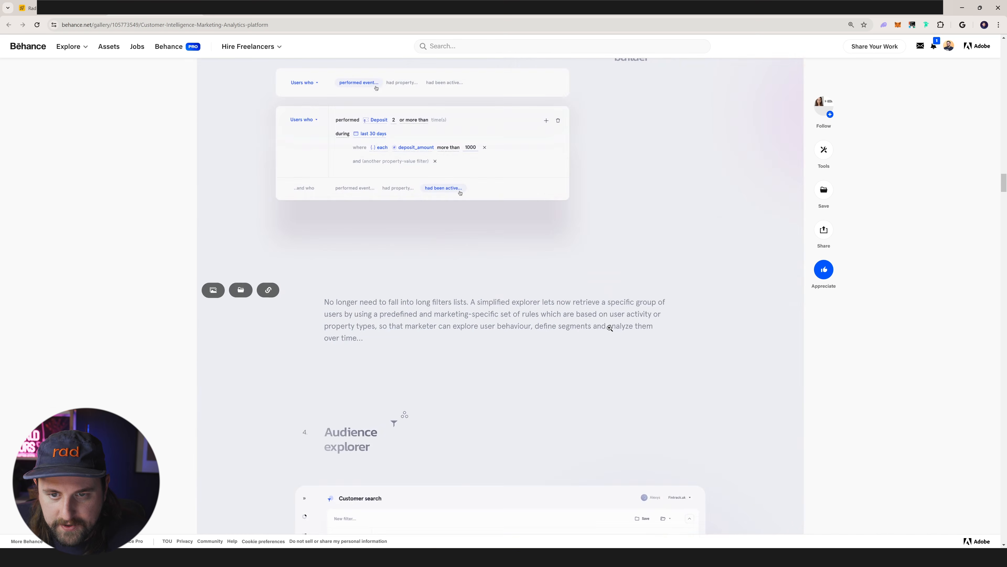
scroll(607, 327, up, 4)
scroll(417, 303, down, 2)
scroll(377, 278, up, 2)
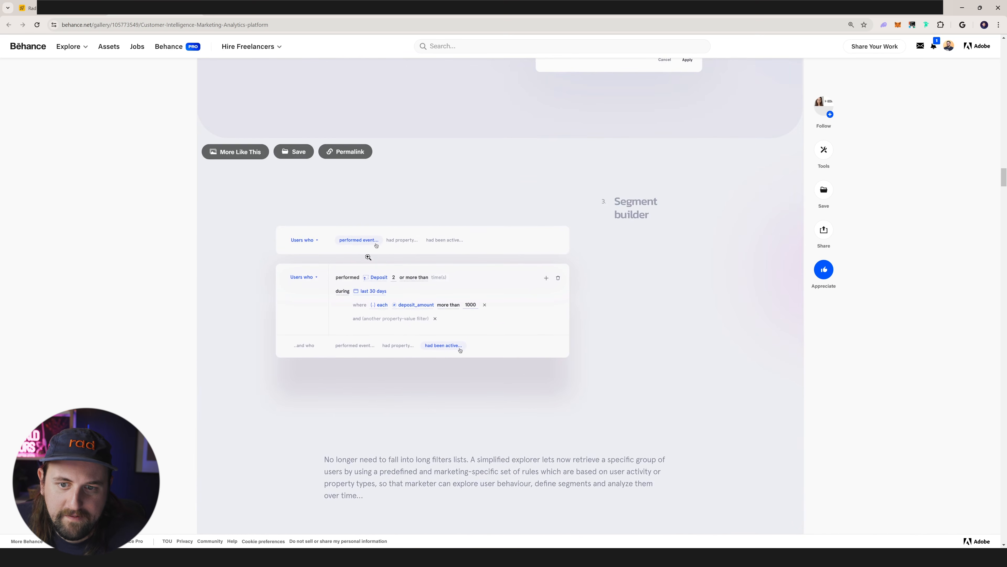
- Examine the case study's Audience explorer and Cohort analysis designs, including the cohort matrix view
scroll(456, 286, down, 12)
scroll(634, 315, up, 2)
scroll(635, 316, down, 10)
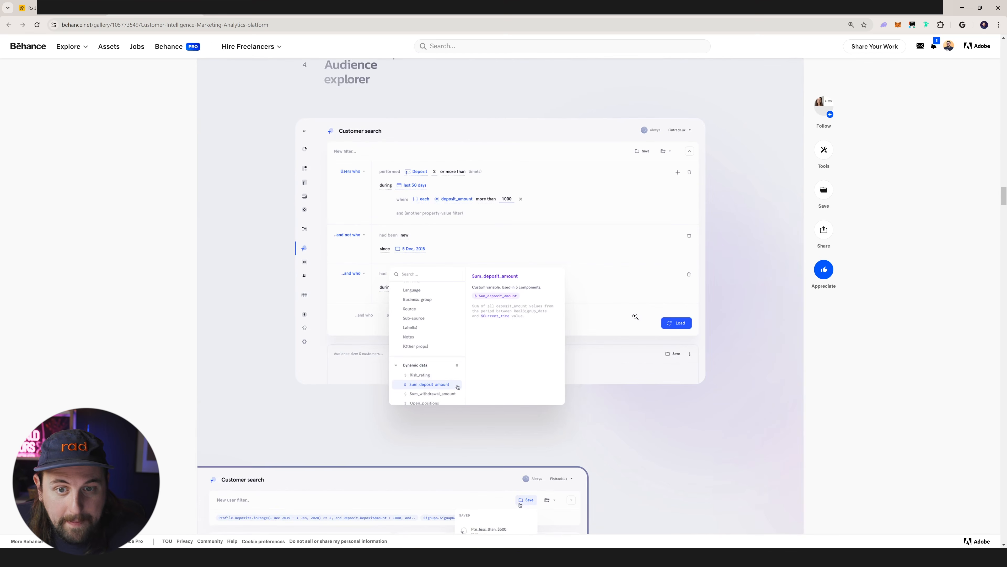
scroll(635, 317, up, 1)
scroll(636, 316, down, 18)
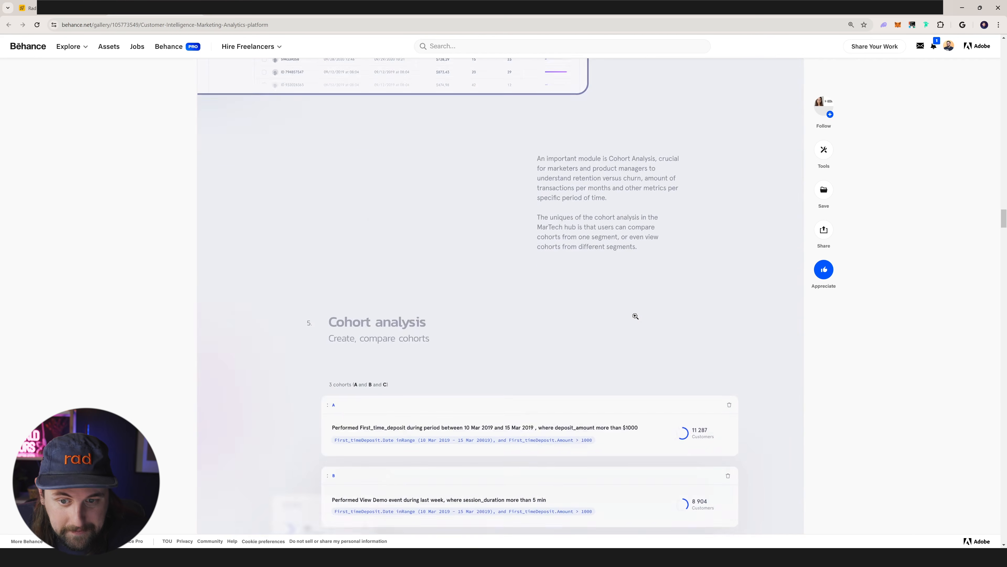
scroll(636, 316, down, 15)
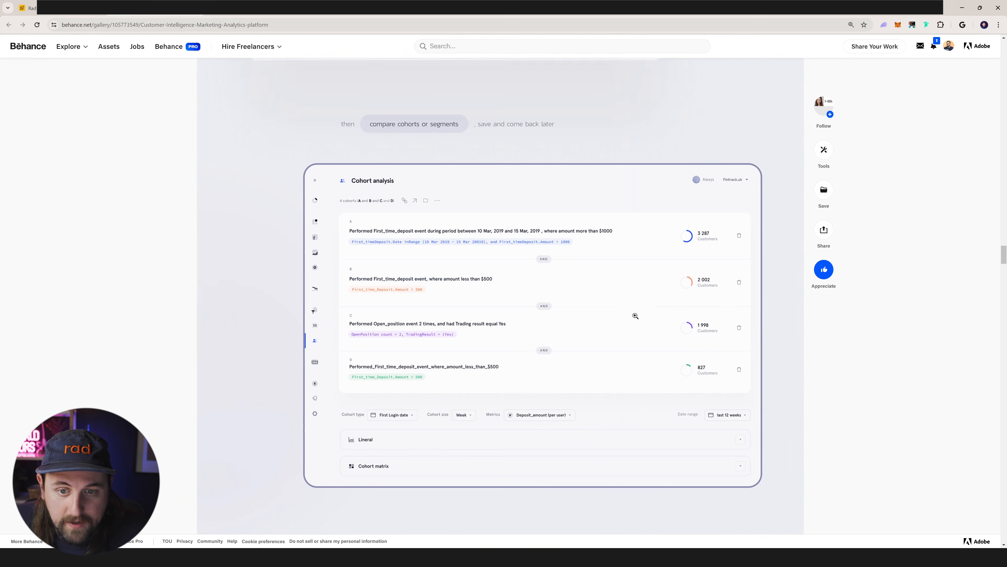
scroll(631, 325, down, 2)
scroll(647, 317, up, 1)
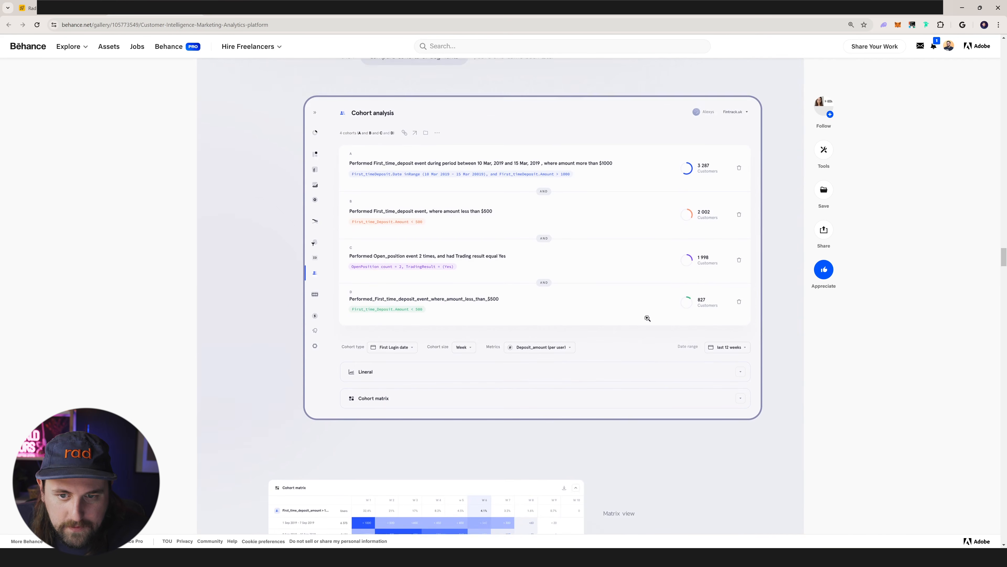
scroll(633, 284, down, 8)
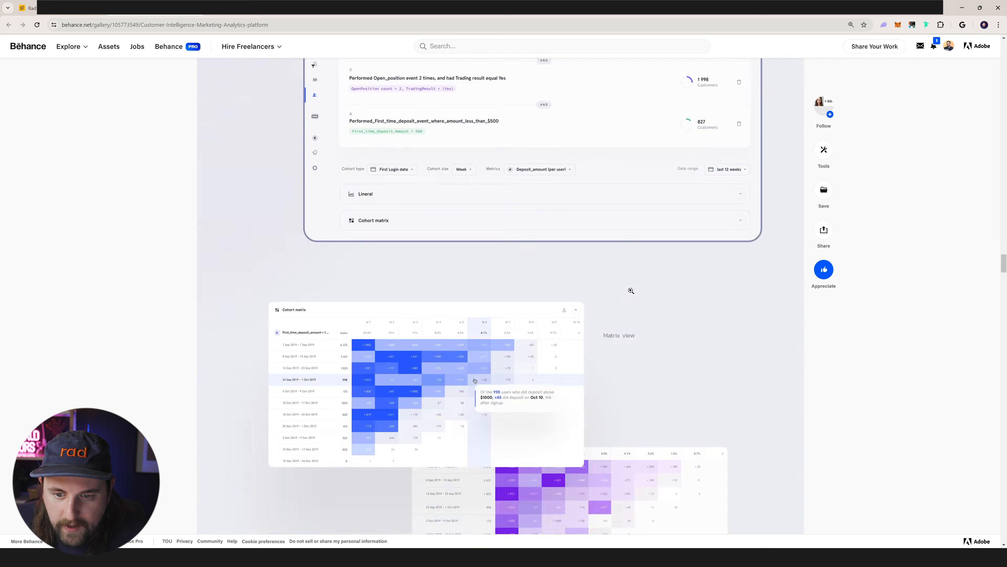
scroll(715, 359, up, 5)
scroll(669, 354, up, 5)
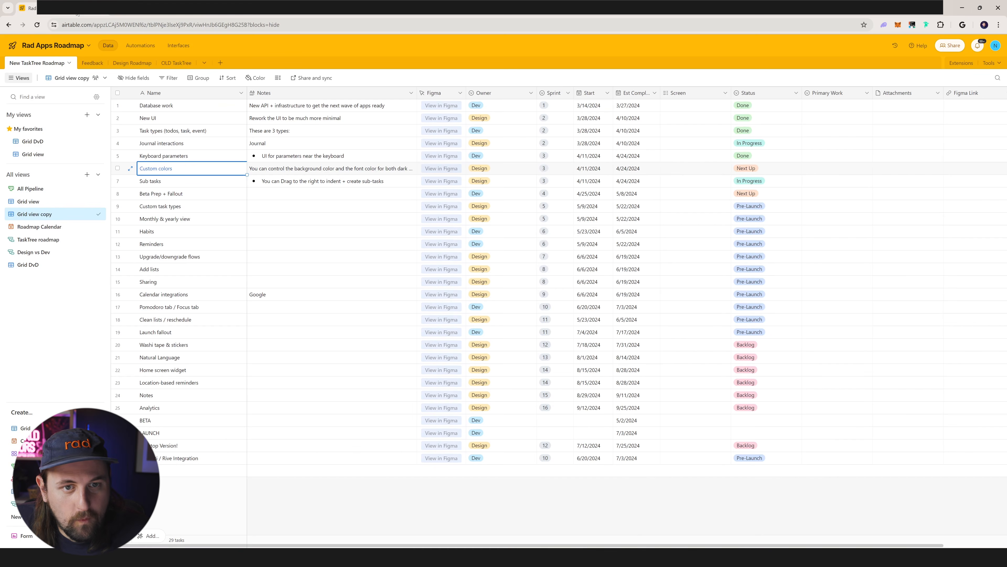
- Look over the New TaskTree Roadmap table's records and its Notes, Owner, Start, Est Completion and Primary Work fields
click(342, 211)
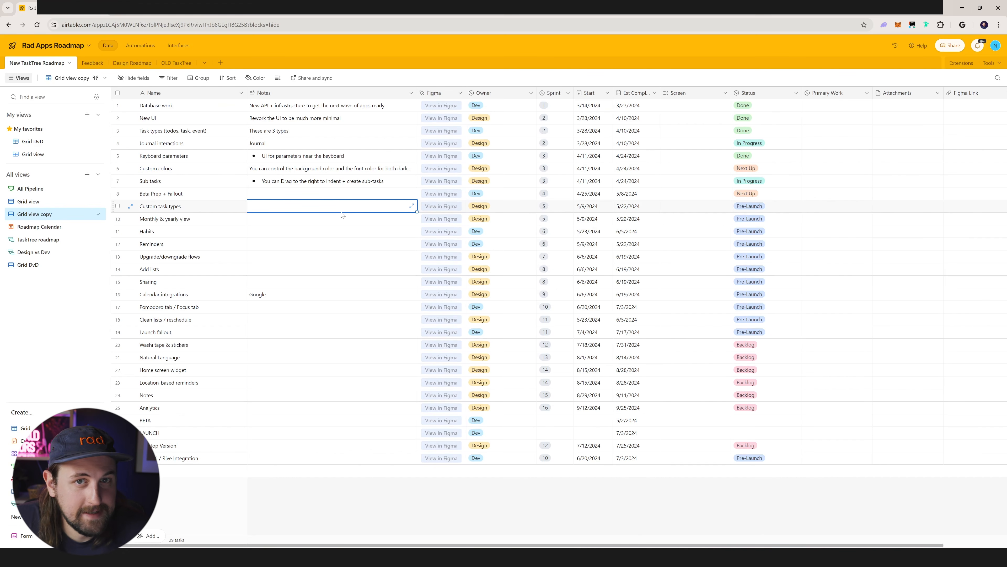
click(312, 51)
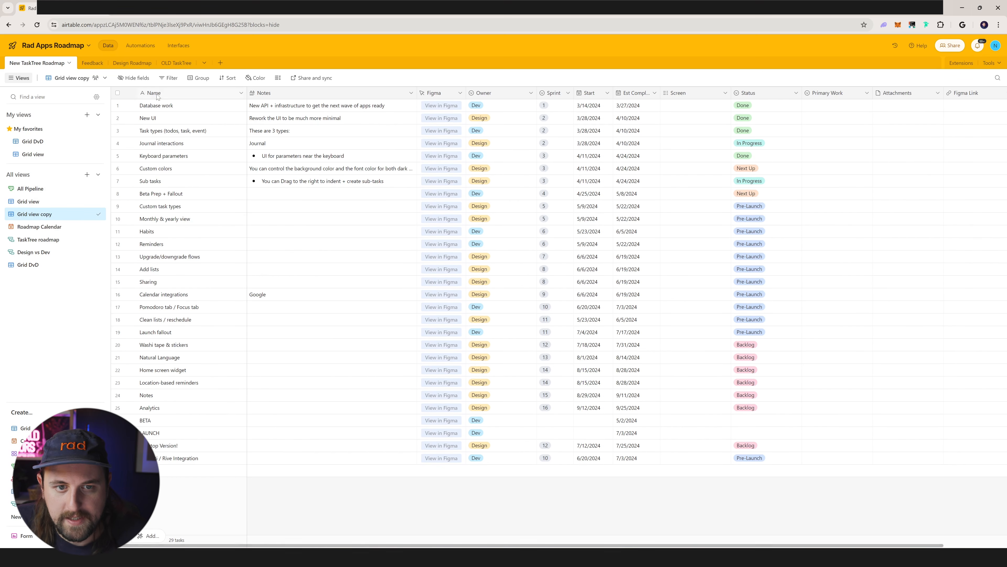
click(809, 323)
scroll(807, 323, right, 2)
scroll(807, 323, left, 2)
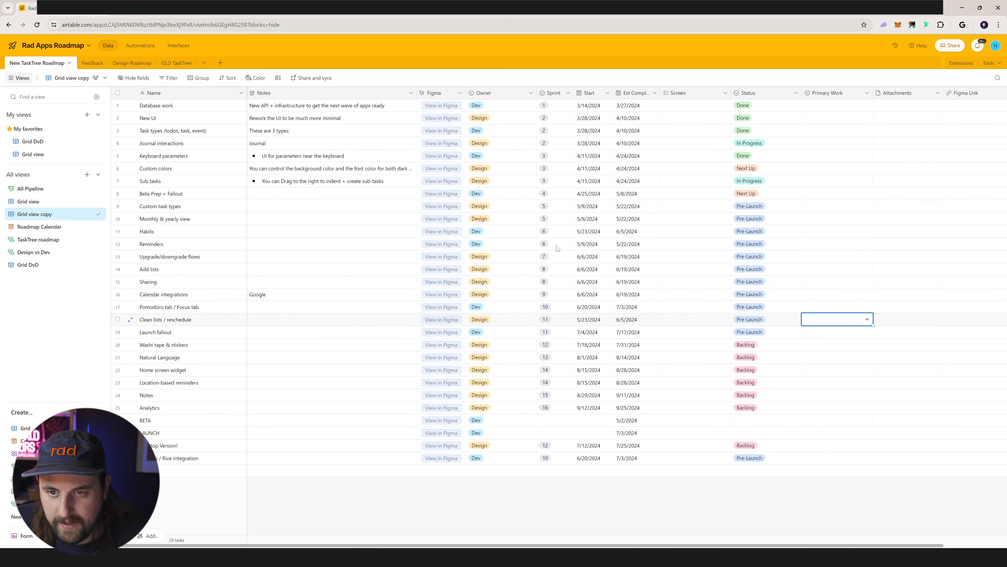
drag(313, 147, 694, 257)
click(901, 294)
click(502, 118)
double_click(501, 93)
key(Escape)
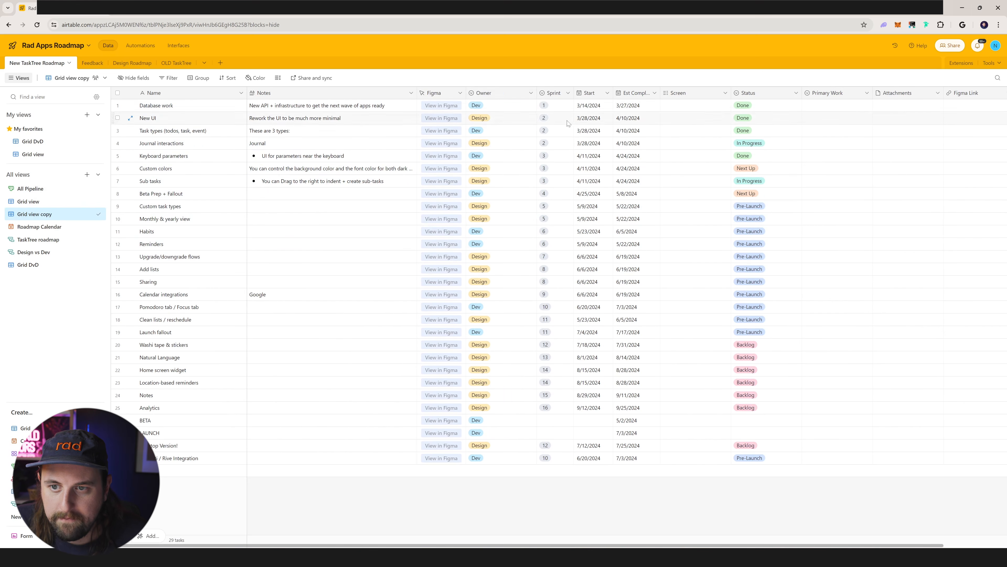
click(501, 108)
click(511, 107)
click(635, 118)
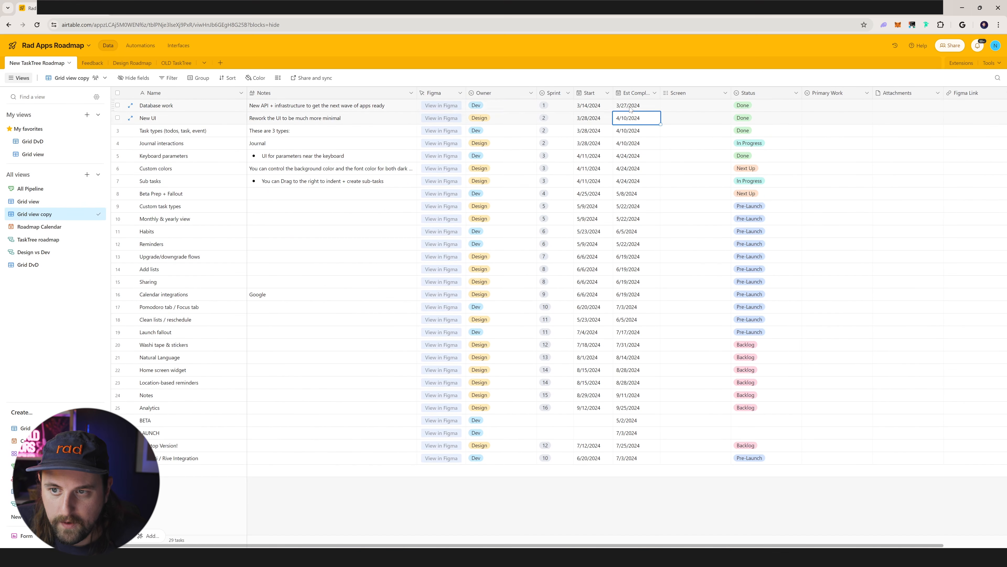
click(593, 94)
- Try tagging the Database work record's Screen field with the Dashboard and Admin options
click(678, 111)
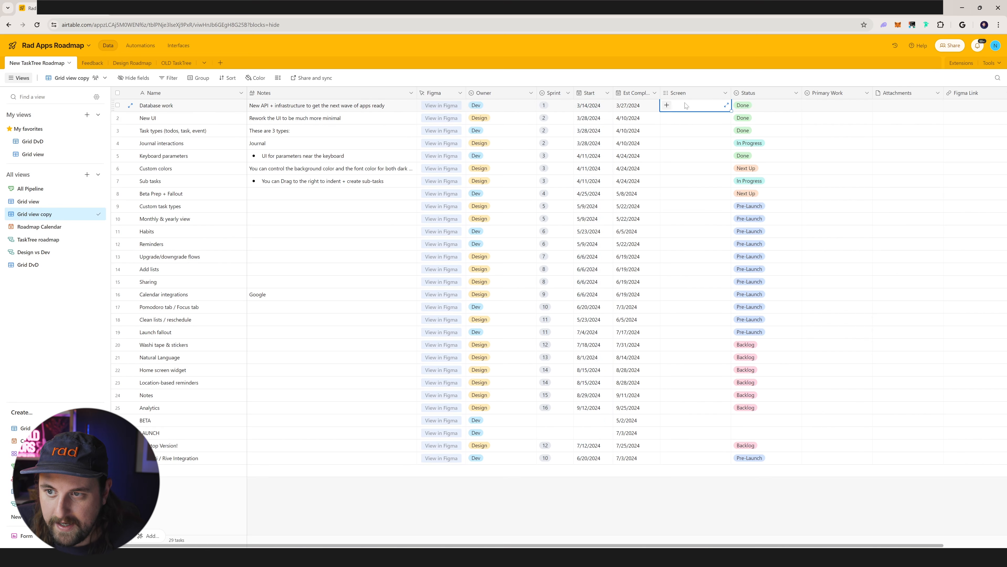
click(667, 105)
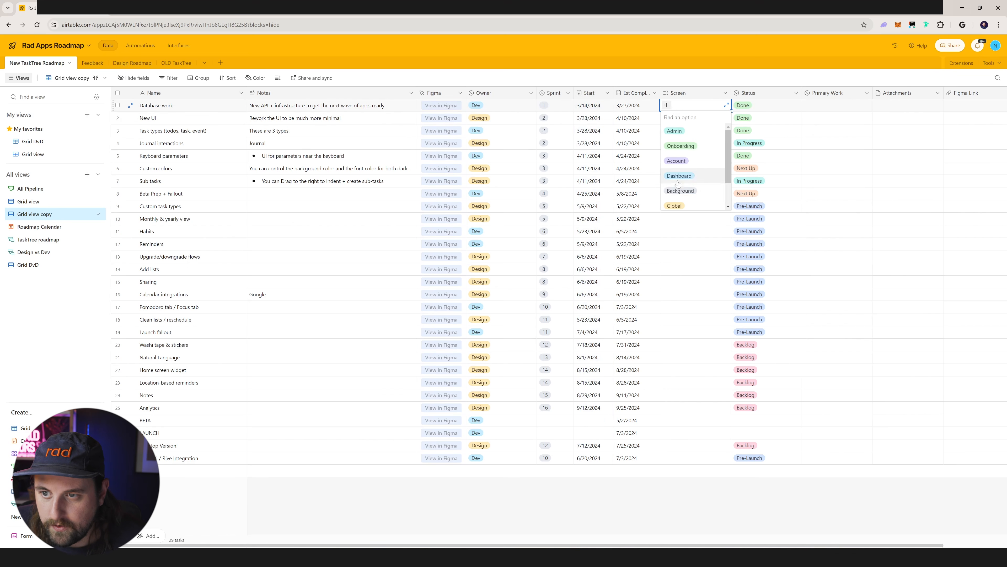
click(690, 176)
click(705, 105)
click(704, 131)
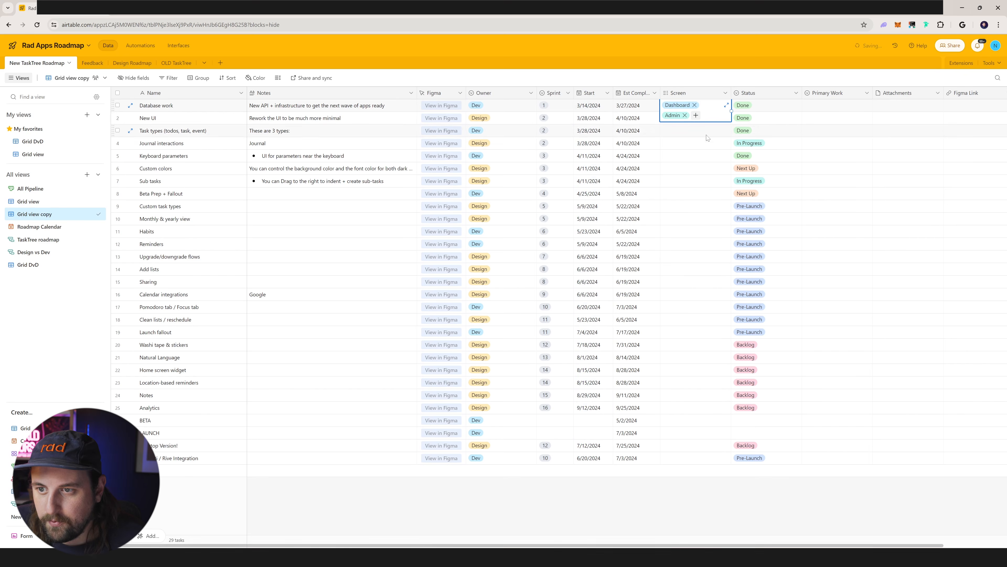
click(773, 94)
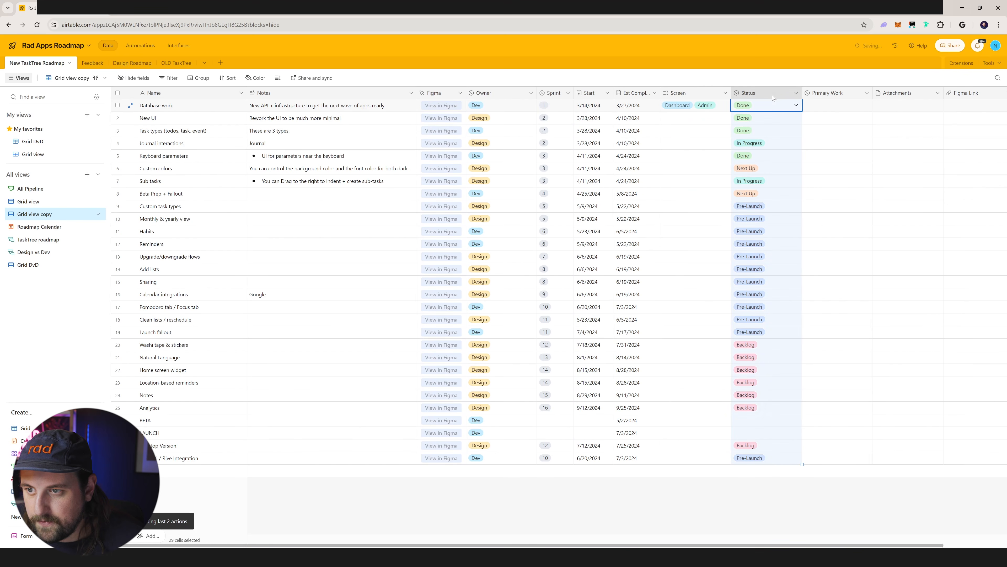
click(827, 94)
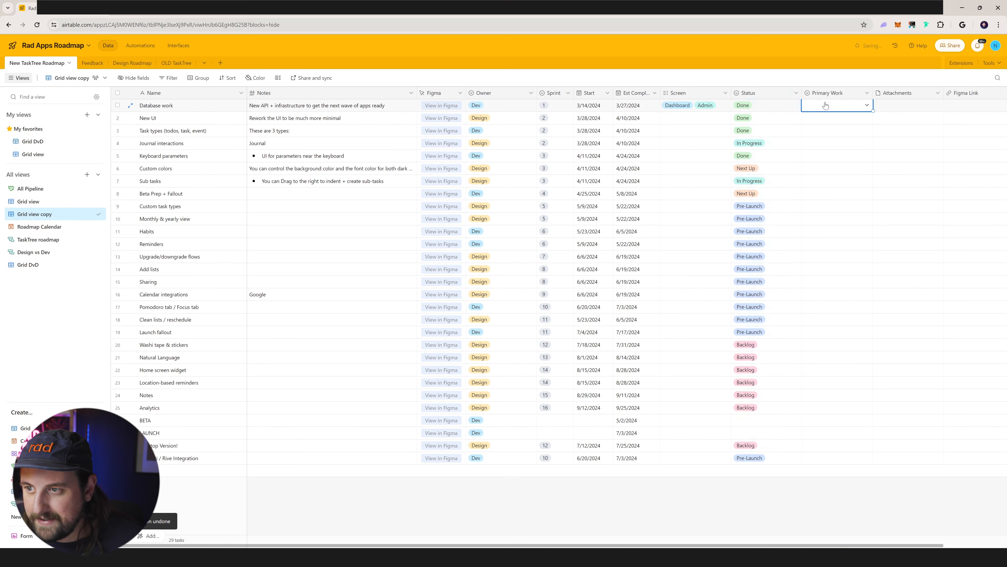
- Duplicate the Status field without its cell contents and rename the copy as Some other dropdown
right_click(787, 94)
click(774, 131)
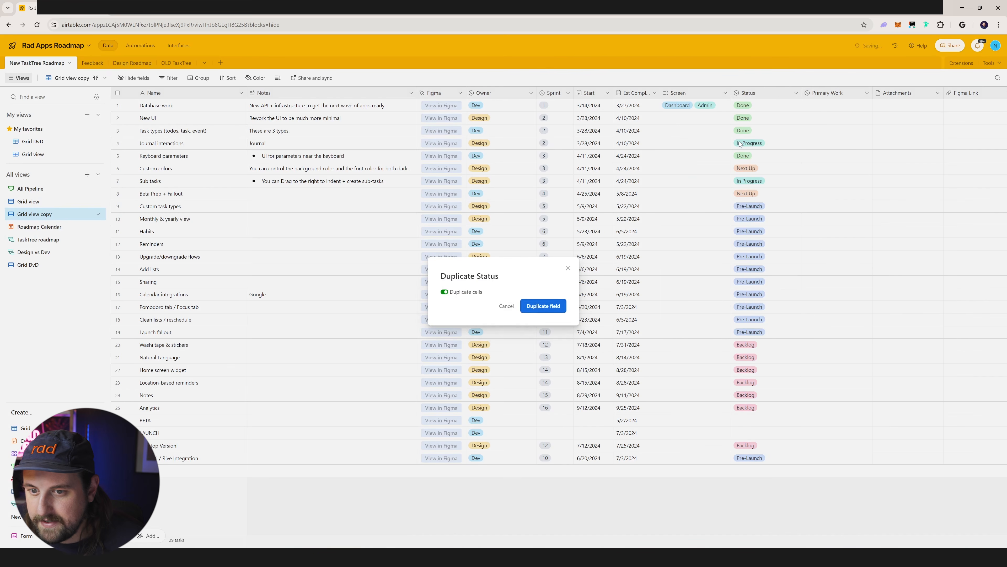
click(444, 292)
click(544, 306)
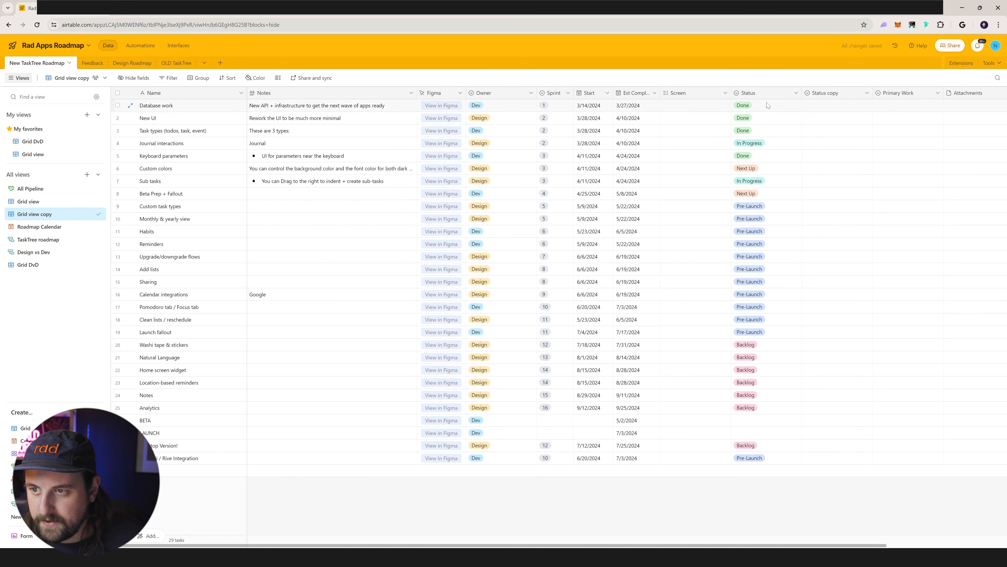
double_click(812, 95)
text(Some other drop)
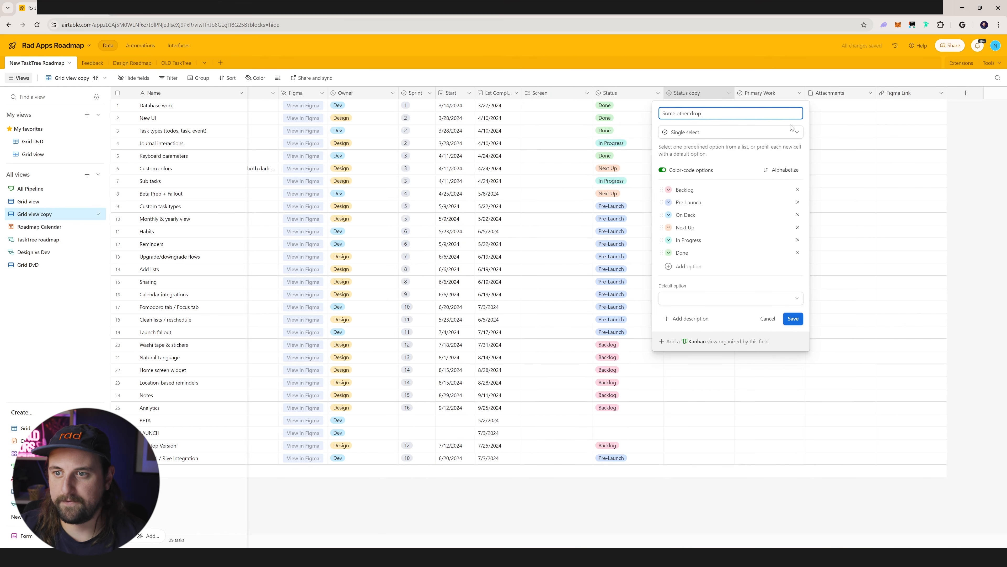
- Remove the copied field's Backlog, Pre-Launch, On Deck and Next Up options and rename the remaining two as Yes and No
click(798, 189)
click(798, 190)
click(798, 189)
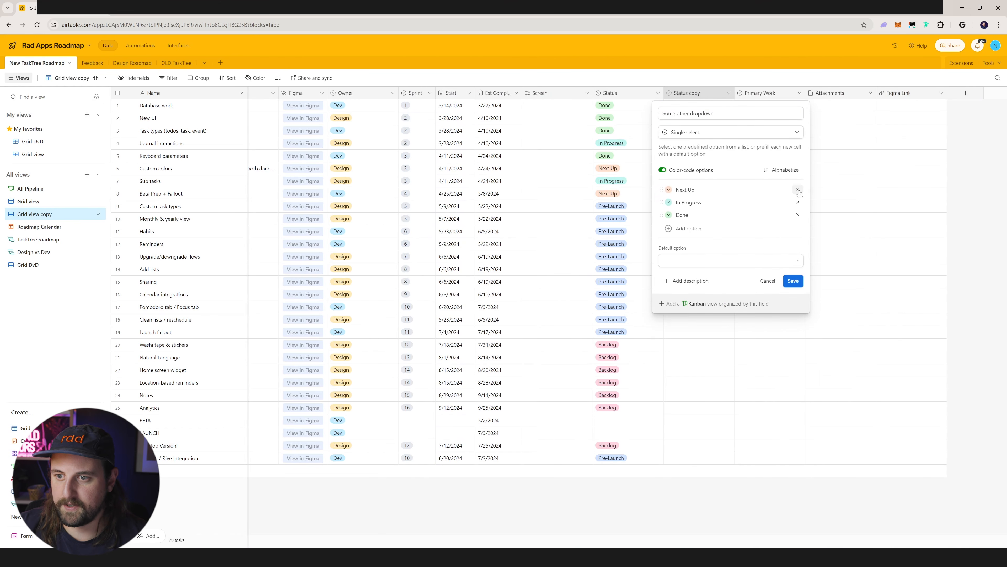
click(798, 189)
triple_click(692, 190)
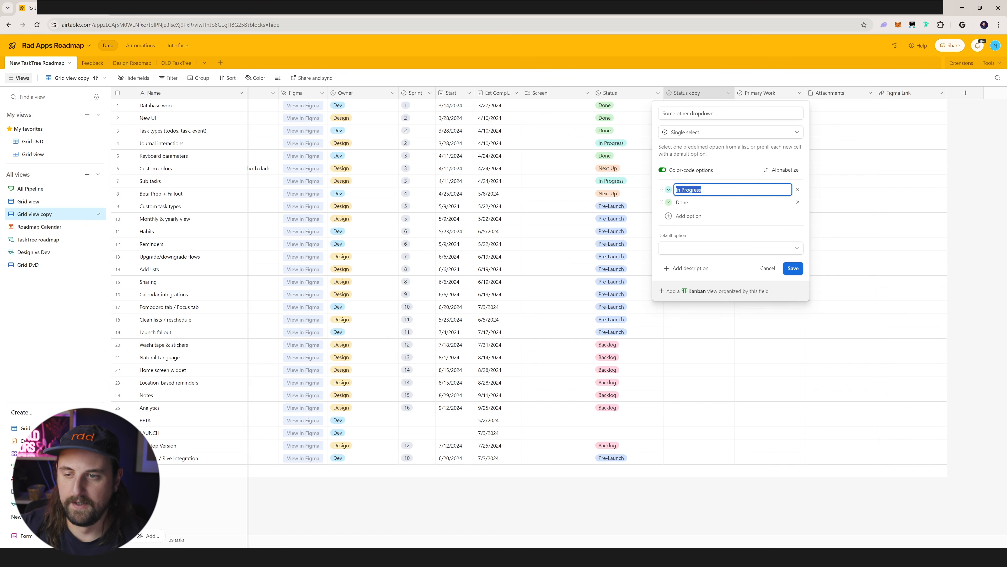
text(Yes)
triple_click(682, 202)
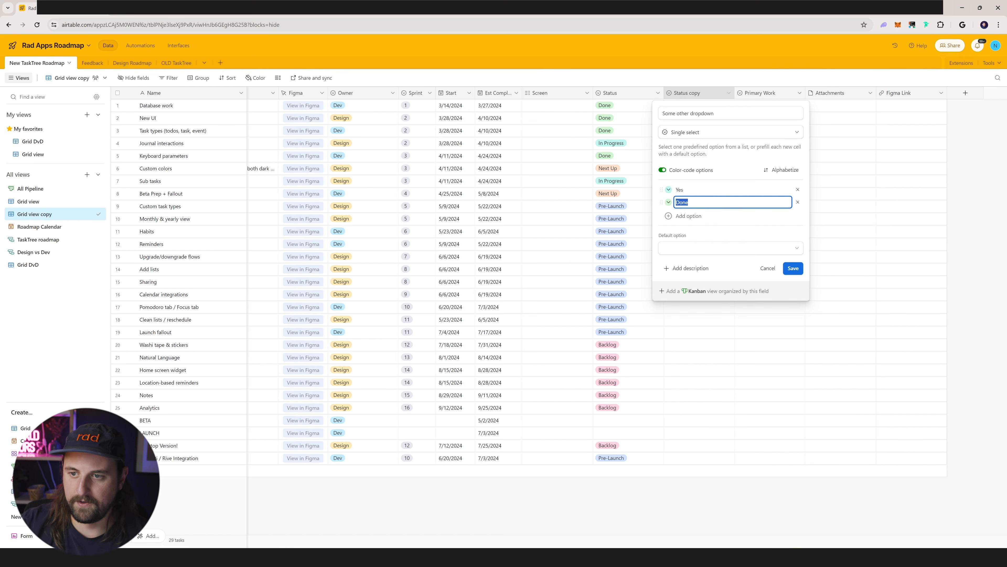
text(No)
- Change the Some other dropdown field's type to Checkbox with a blue thumbs-up style and save it
click(760, 134)
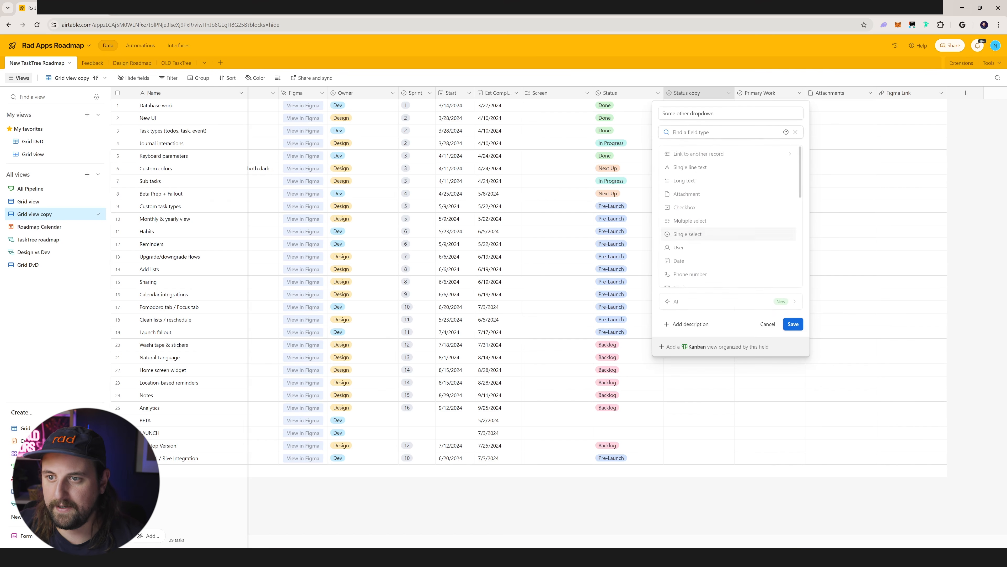
text(cjh)
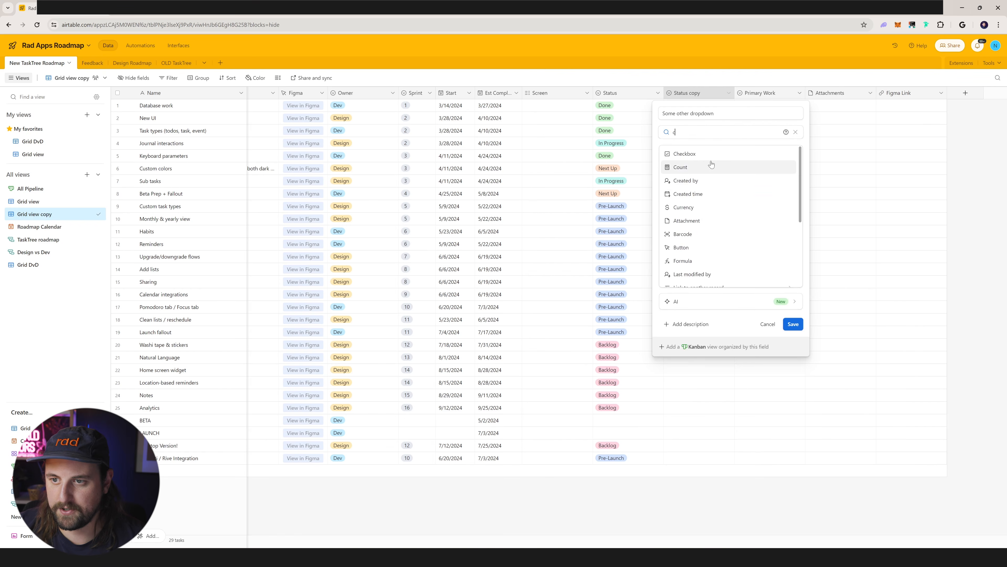
key(BackSpace)
key(BackSpace)
click(712, 158)
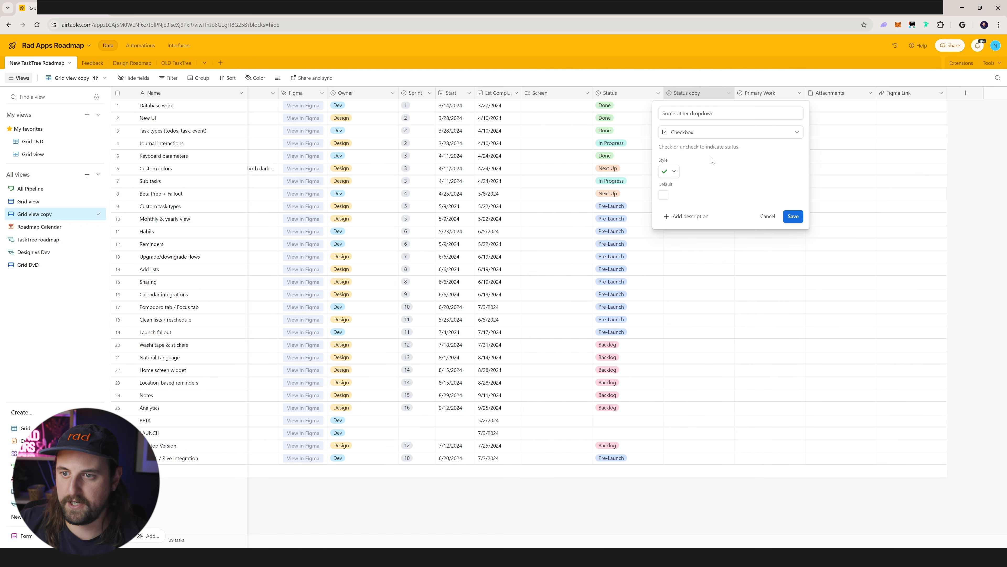
click(669, 172)
click(724, 217)
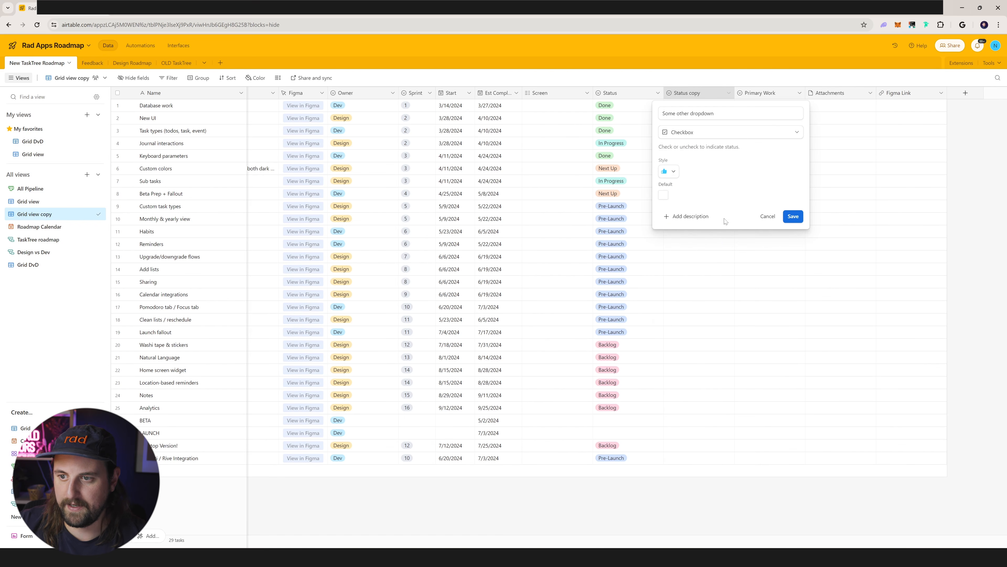
click(790, 216)
- Tick the new checkbox field for the Database work, Upgrade/downgrade flows and Monthly & yearly view records
click(699, 106)
click(710, 194)
click(699, 257)
click(703, 223)
click(701, 219)
click(856, 211)
click(769, 206)
click(629, 193)
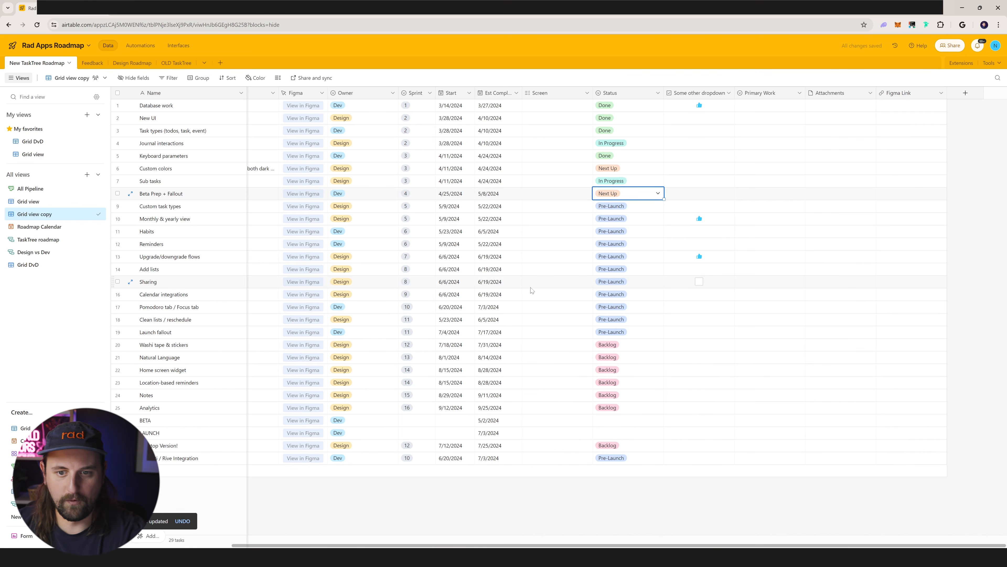
click(553, 284)
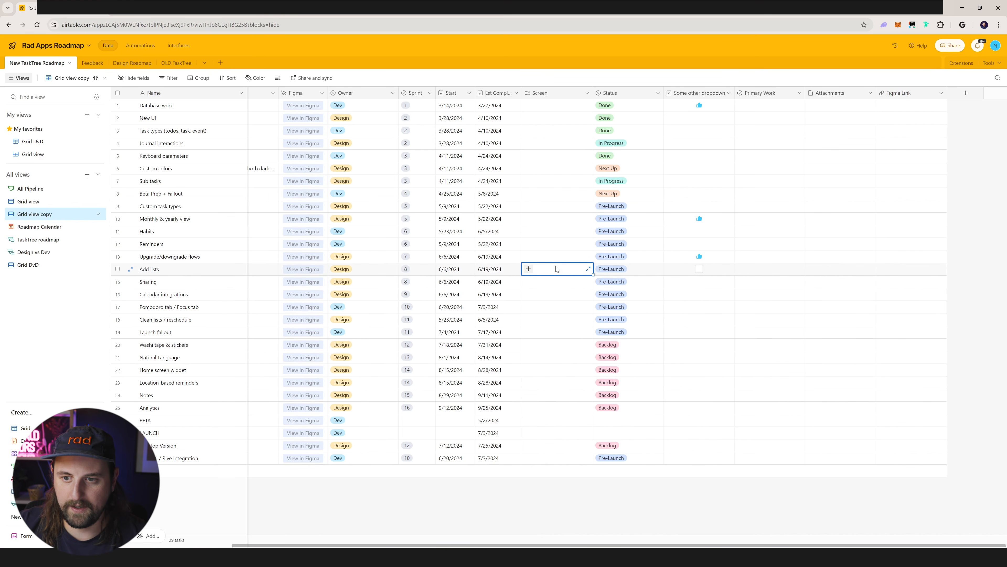
key(Up)
key(Up)
key(Up)
key(Left)
key(Left)
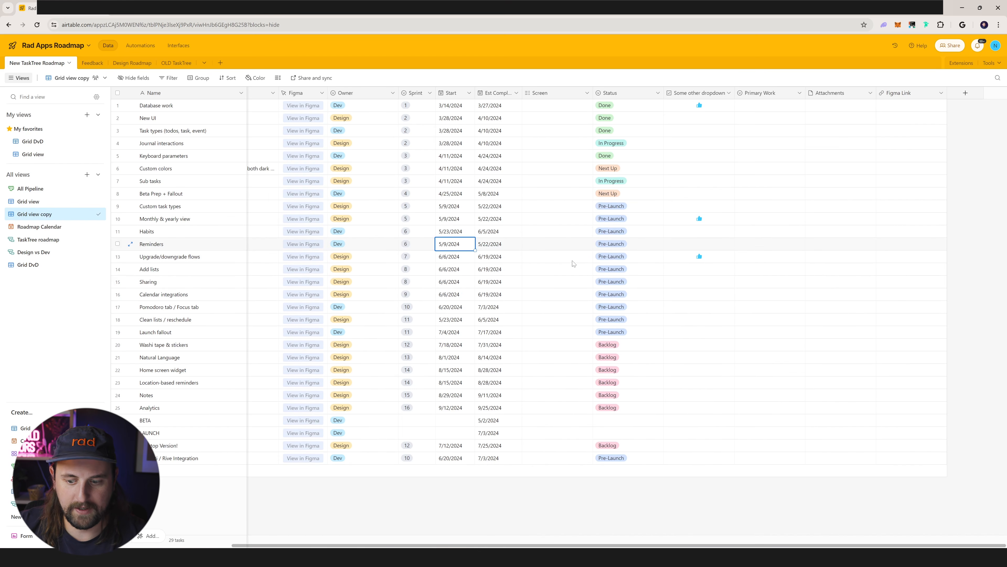
scroll(556, 268, left, 4)
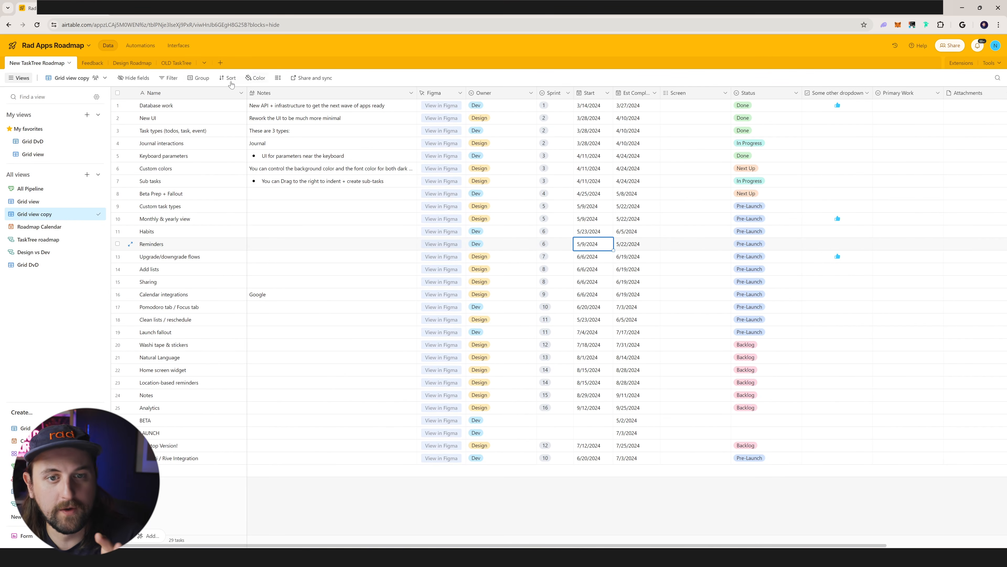
- Group the roadmap records by the Owner field
click(202, 78)
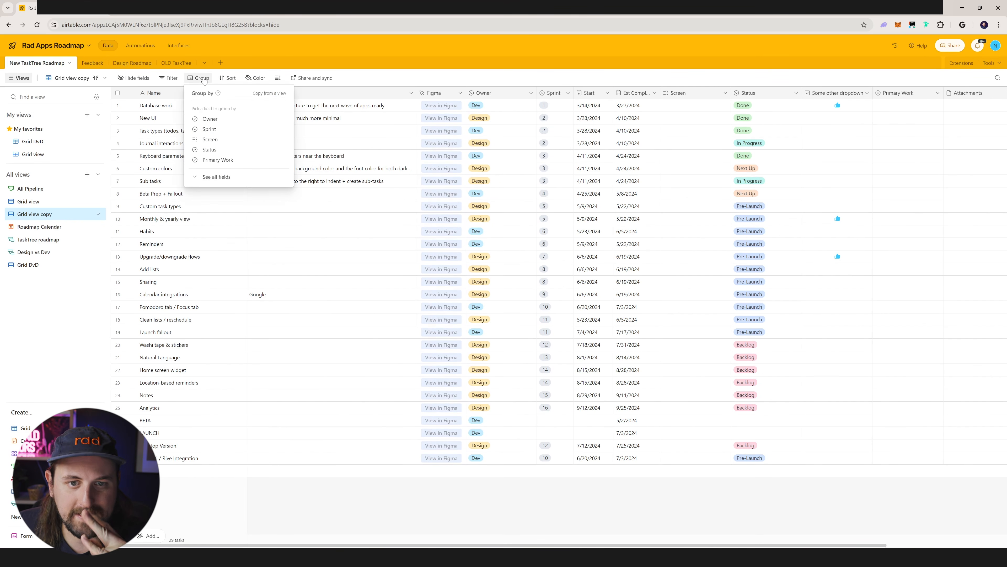
click(211, 119)
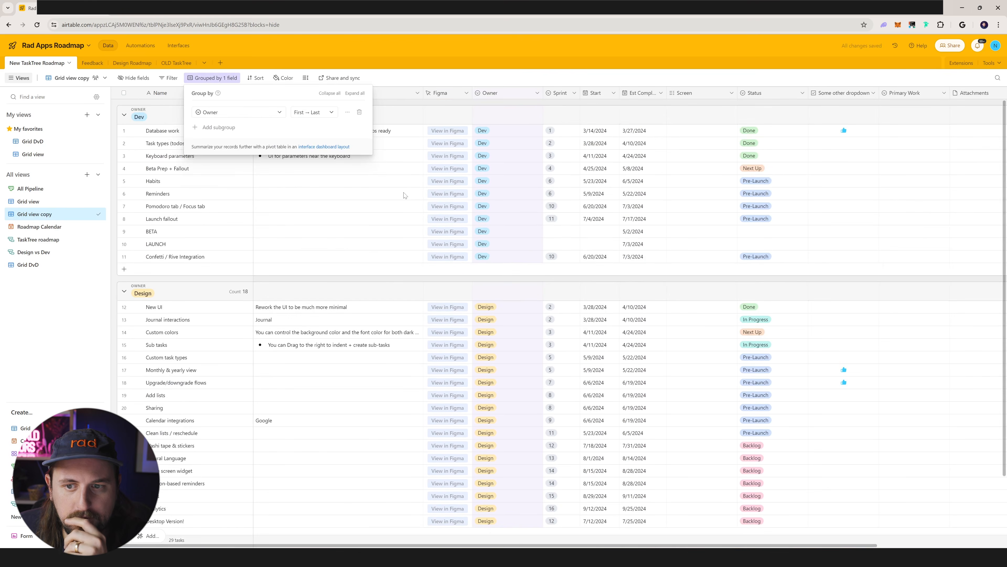
scroll(457, 170, up, 2)
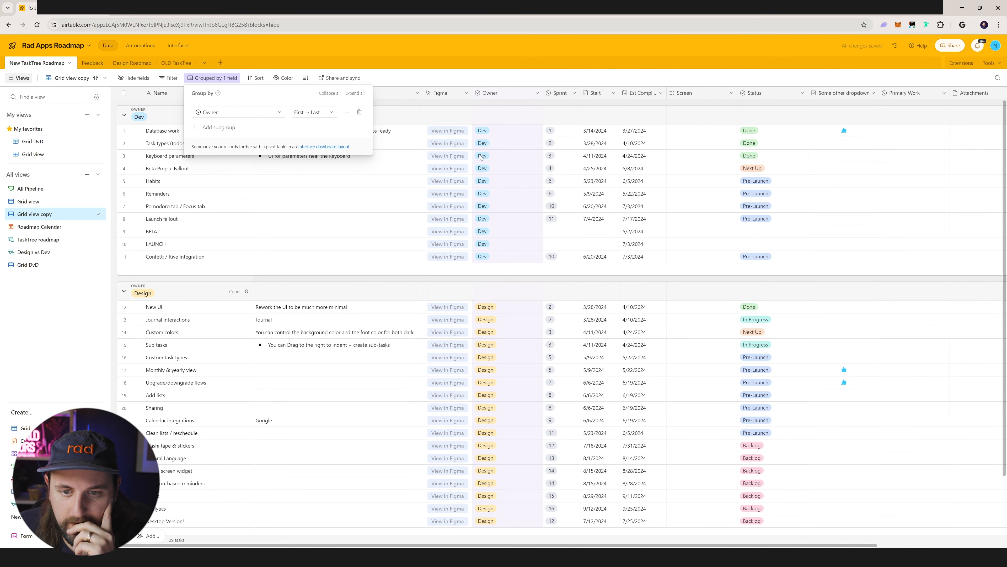
- Change the grouping field to Sprint
click(238, 112)
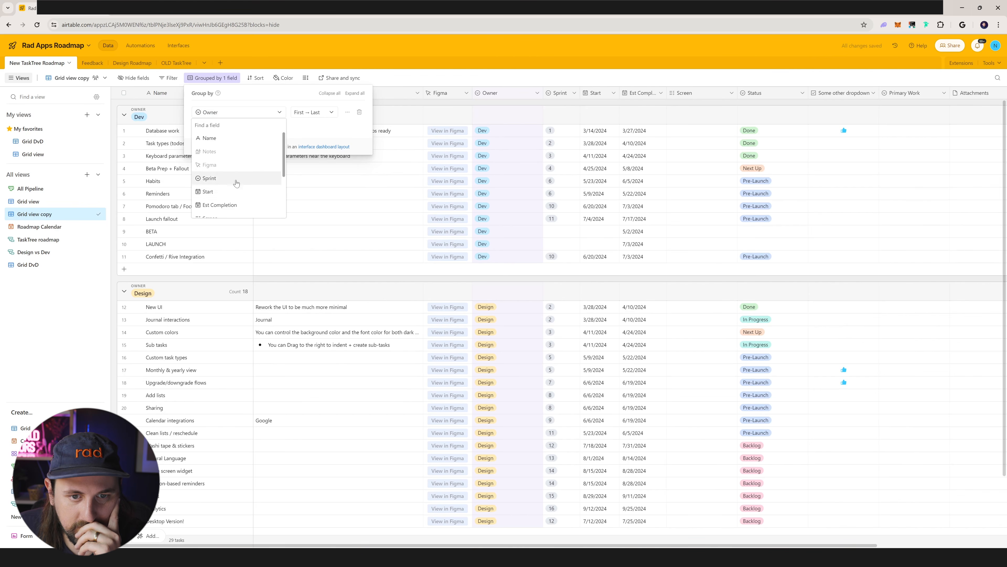
click(224, 178)
click(480, 164)
- Examine how the grouped table separates the sprints and lays out each sprint's records and cells
scroll(507, 181, down, 5)
drag(341, 162, 563, 187)
click(638, 187)
click(702, 187)
click(222, 166)
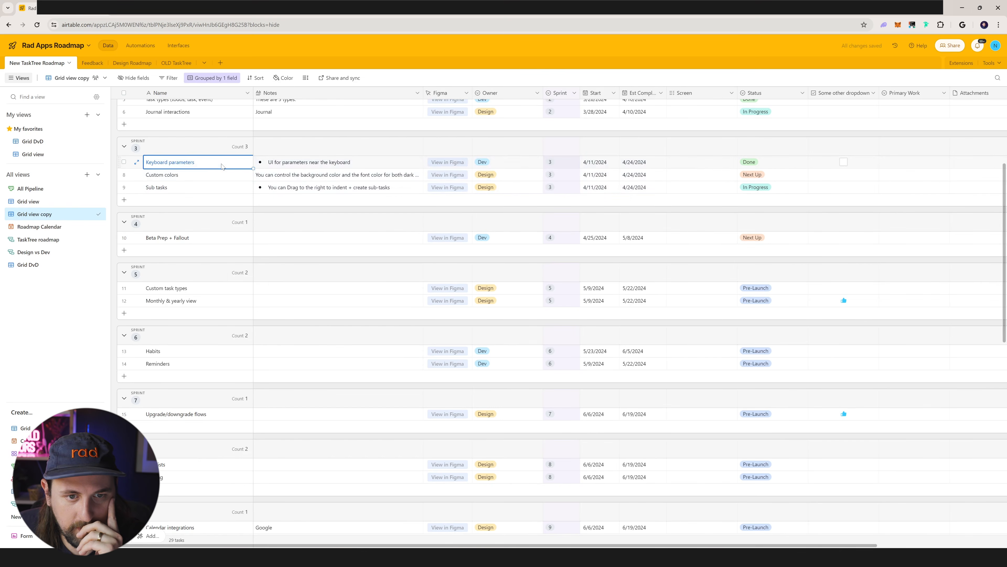
scroll(222, 166, down, 2)
click(206, 185)
click(636, 190)
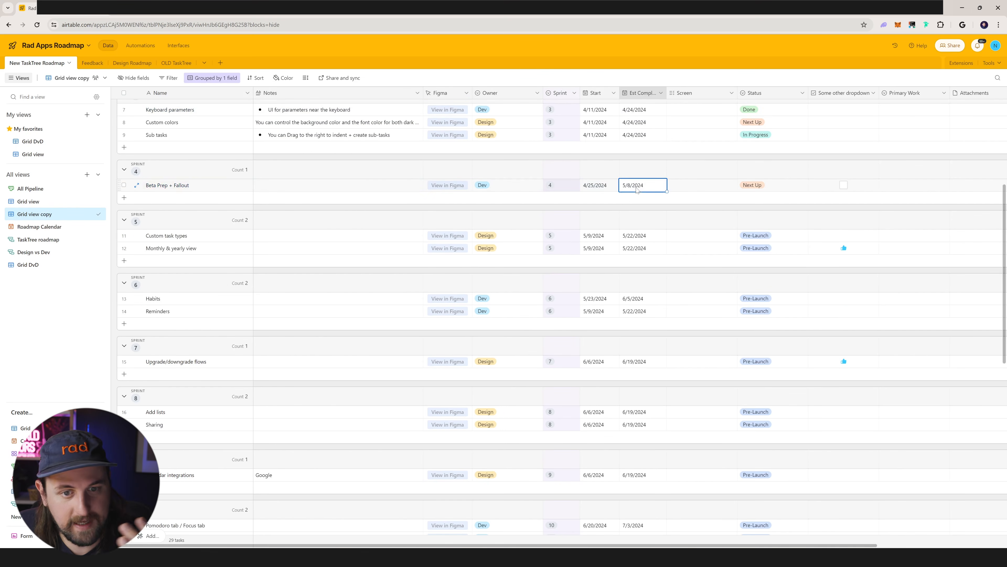
scroll(636, 188, down, 1)
drag(650, 187, 228, 202)
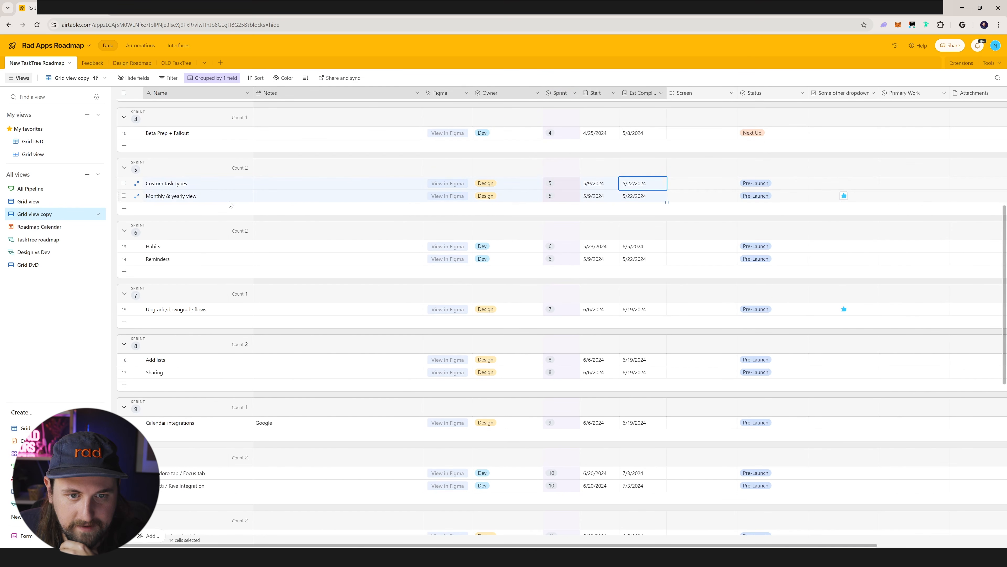
click(222, 196)
scroll(222, 196, down, 1)
scroll(222, 196, up, 4)
- Regroup the records by the Start date field
click(208, 78)
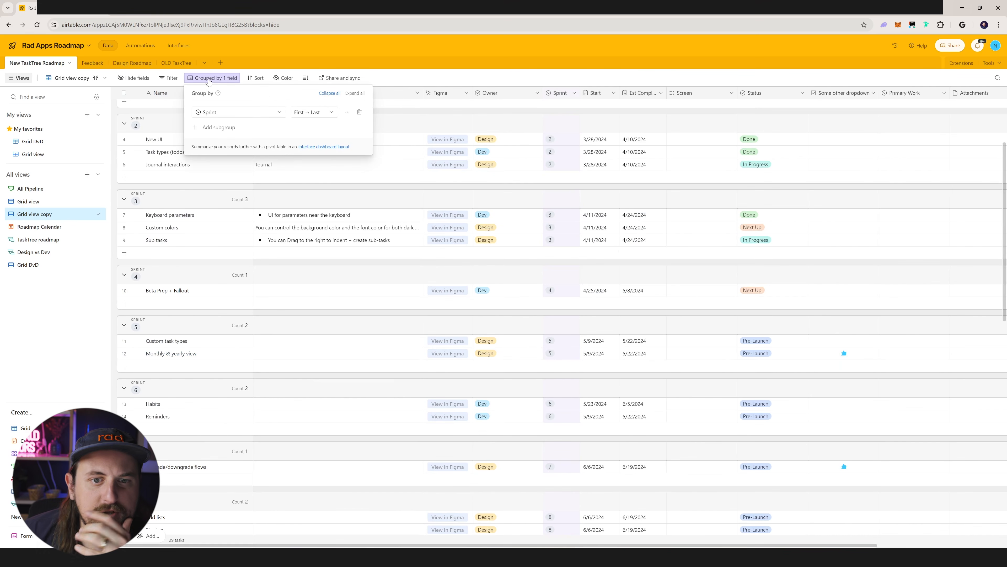
click(243, 112)
scroll(228, 145, up, 2)
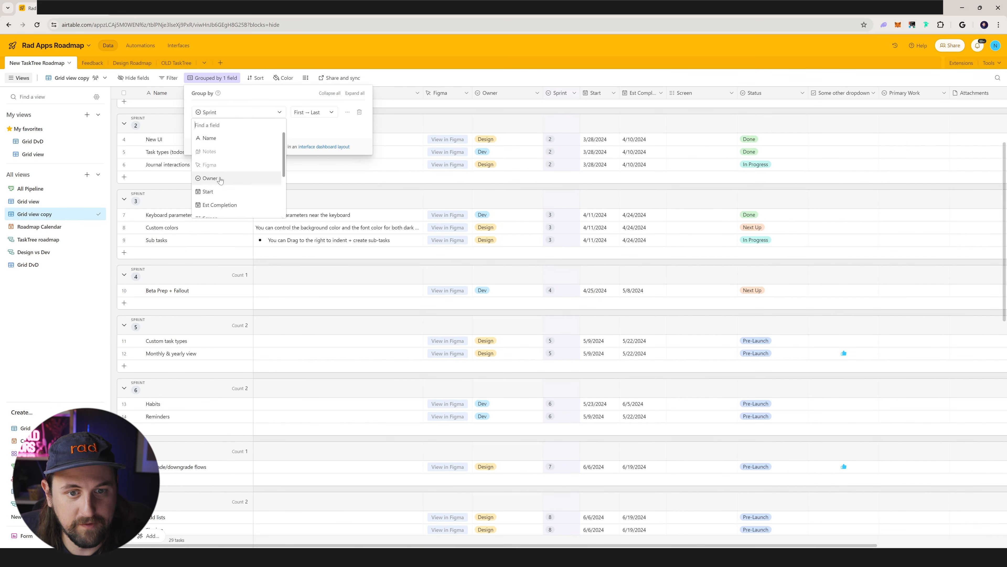
click(209, 192)
click(364, 164)
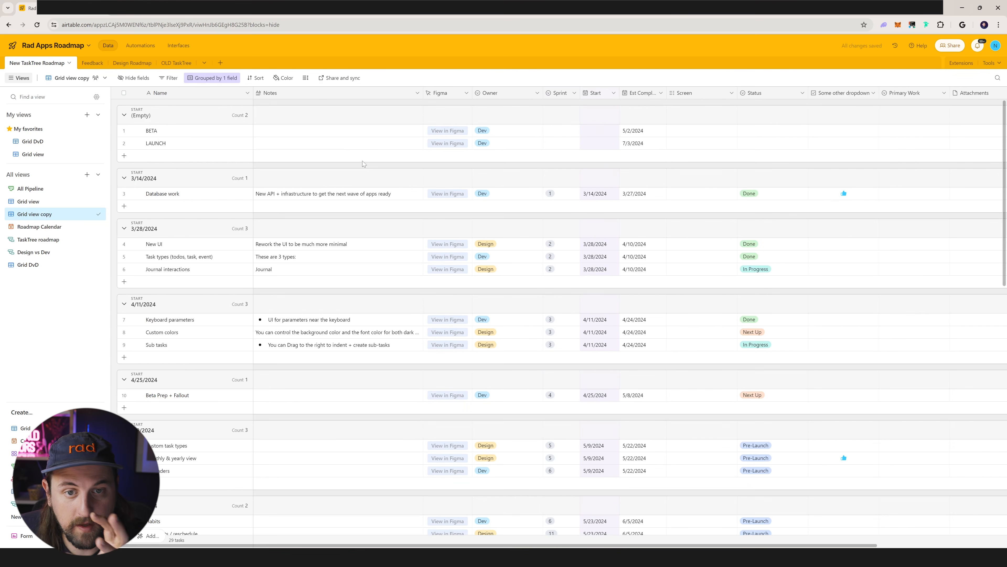
- Remove the Start grouping so the table is a flat list
click(215, 77)
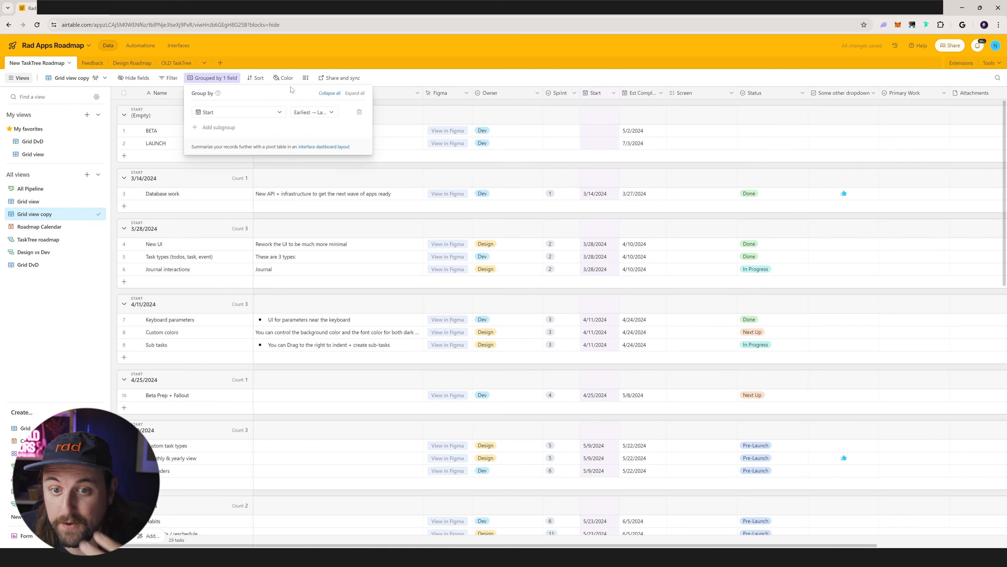
click(360, 112)
click(419, 60)
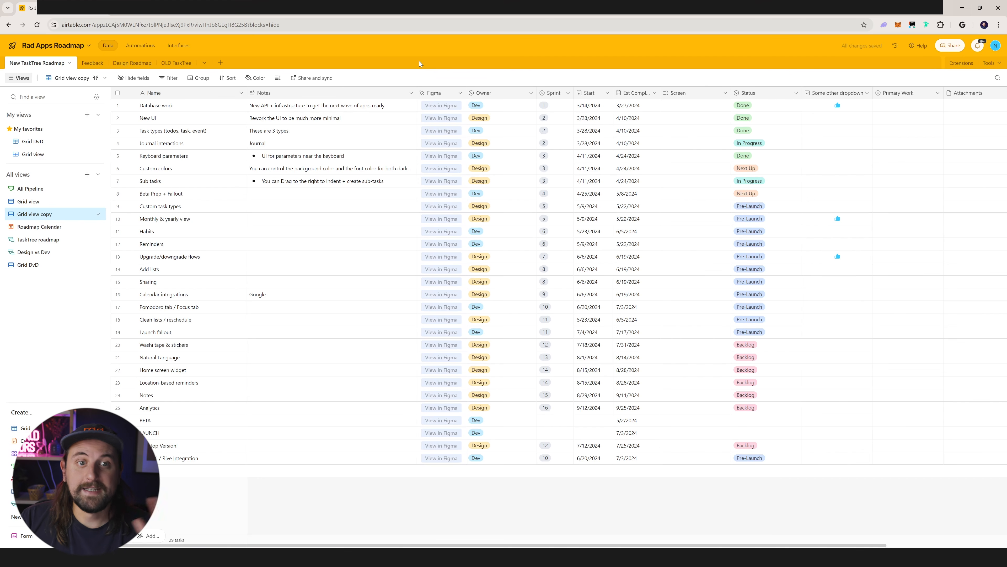
click(163, 16)
scroll(405, 219, up, 15)
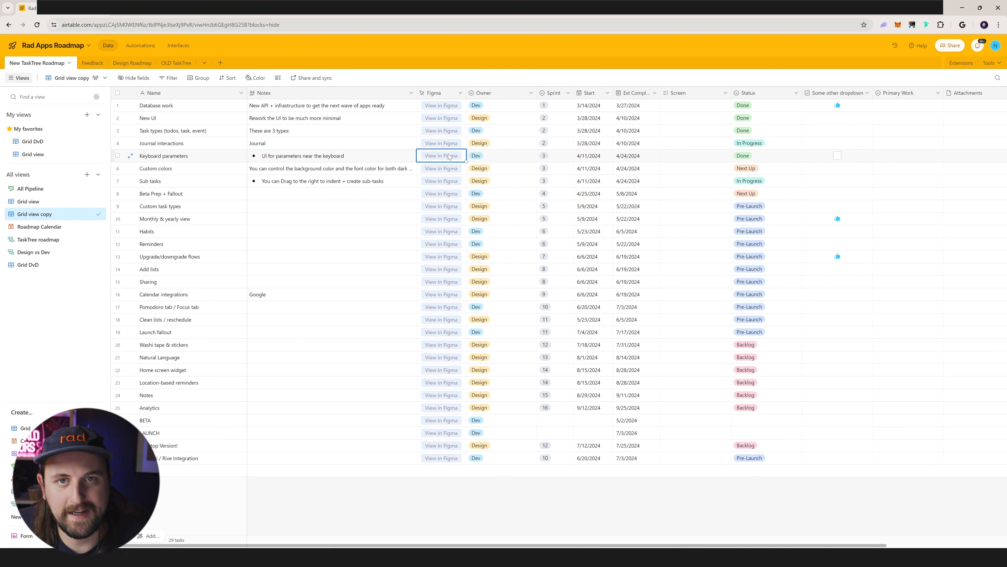
click(216, 106)
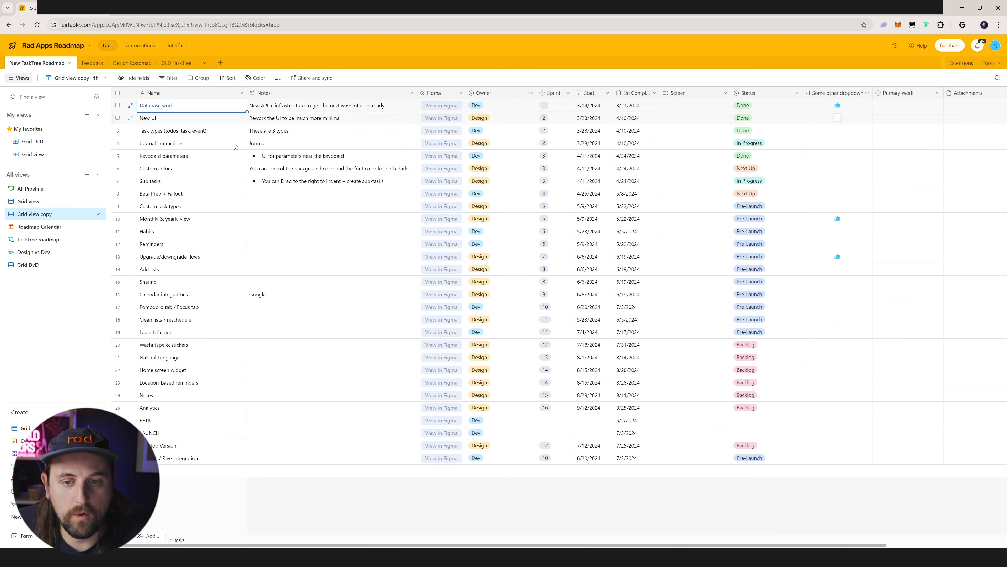
click(634, 295)
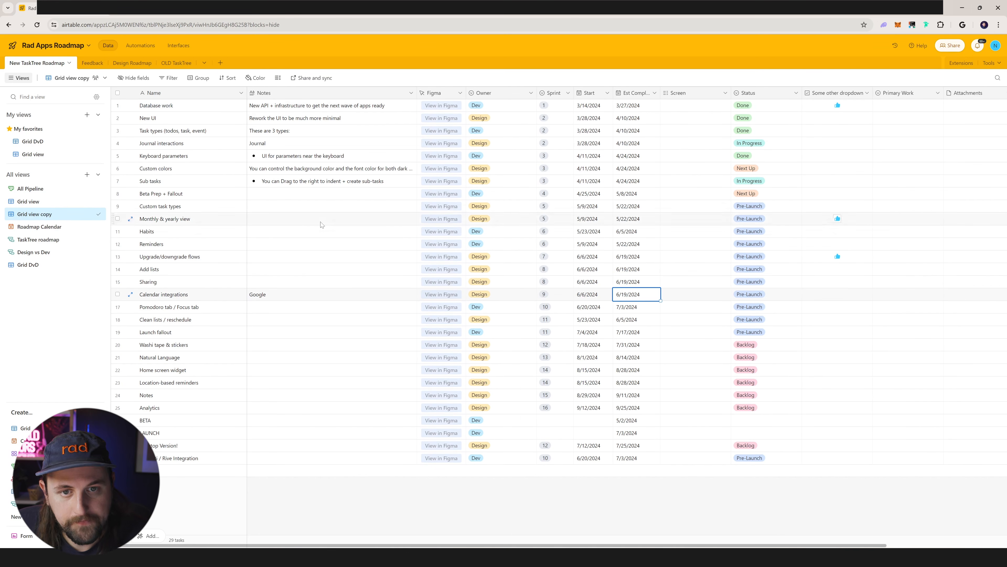
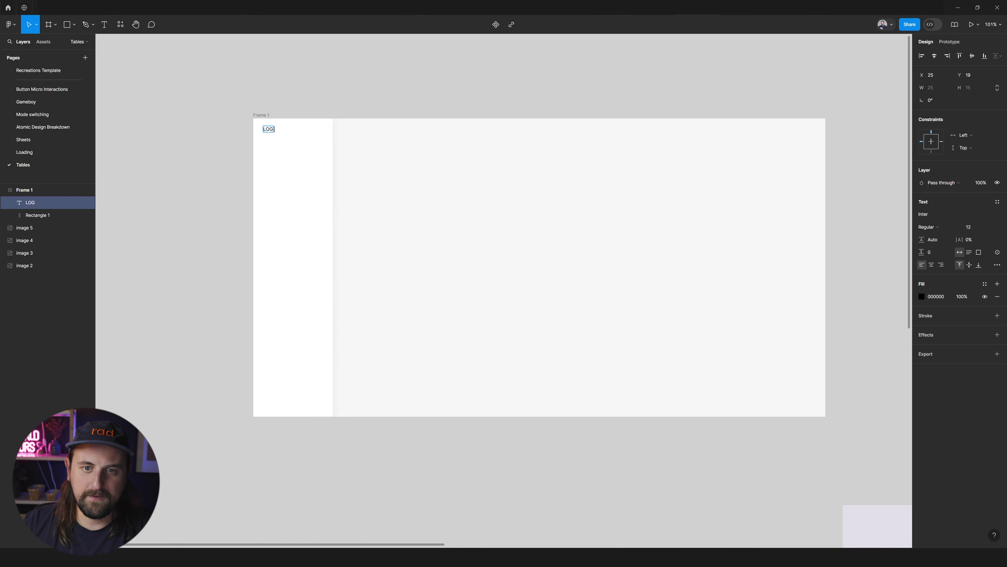
- In Figma, wrap the sidebar rectangle, LOGO text and four Menu Item texts together in one frame
key(Escape)
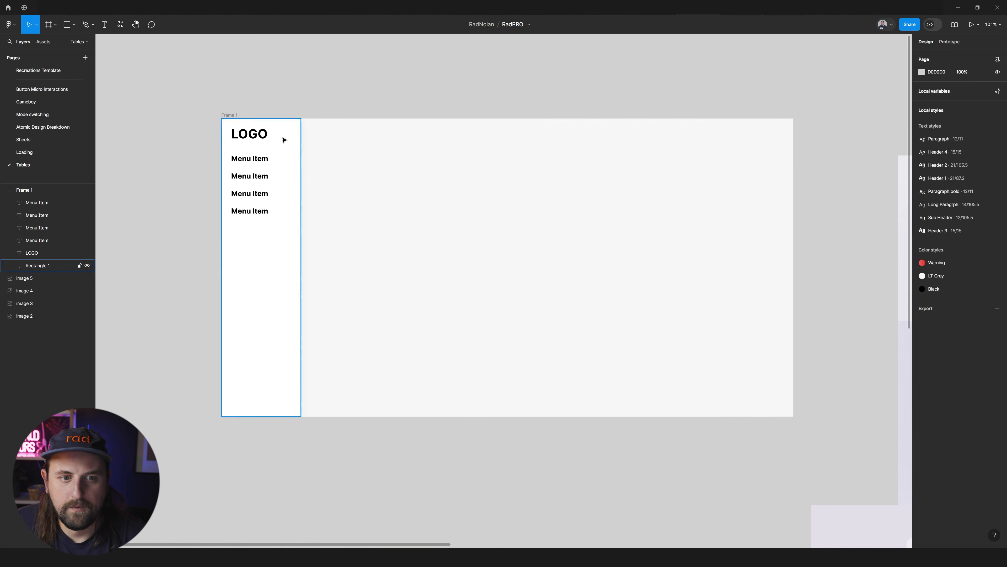
click(279, 137)
click(349, 248)
drag(326, 237, 204, 95)
key(ctrl+alt+g)
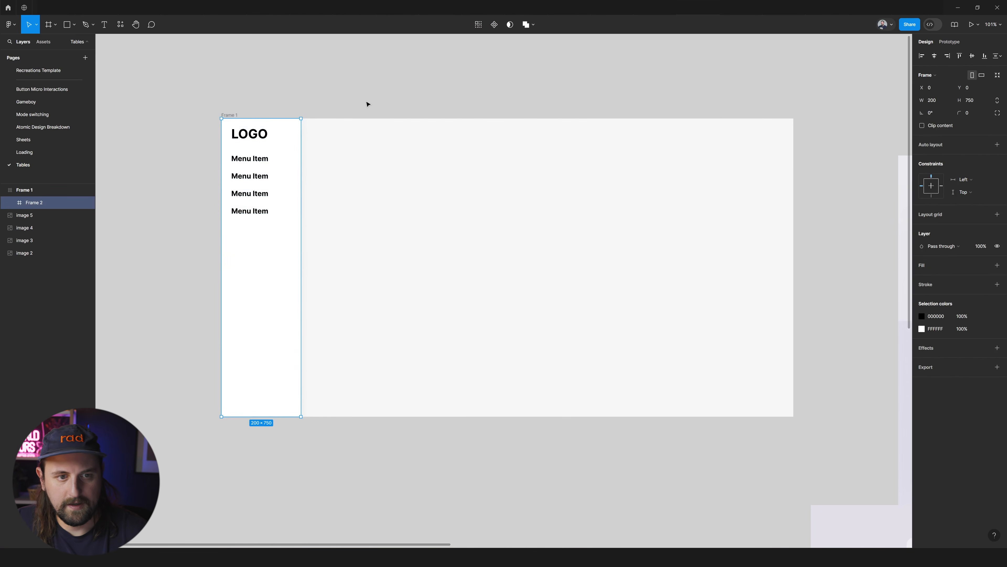
click(315, 149)
- Draw a frame about 1239 × 750 over the content area beside the sidebar and set its X position to 200
scroll(378, 144, right, 1)
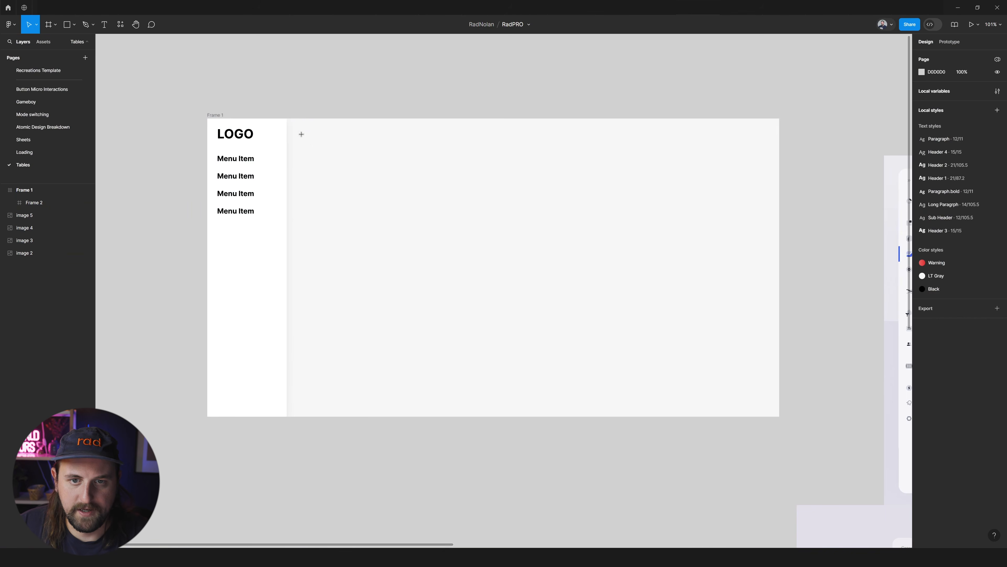
key(f)
drag(286, 118, 779, 416)
drag(716, 193, 731, 198)
key(ctrl+z)
click(932, 86)
text(200)
key(Return)
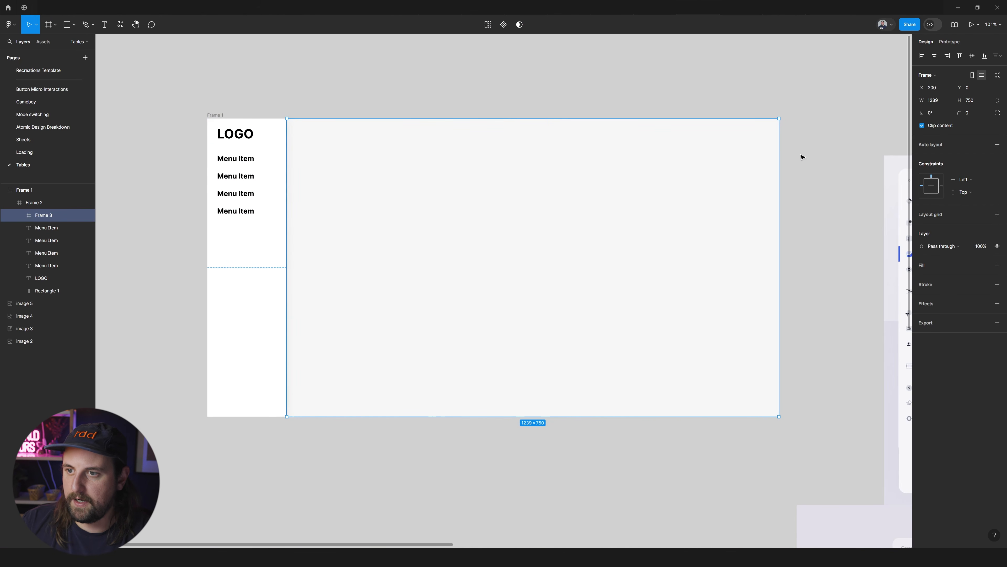
- Check the sizes and edges of the sidebar frame and the content frame
click(303, 206)
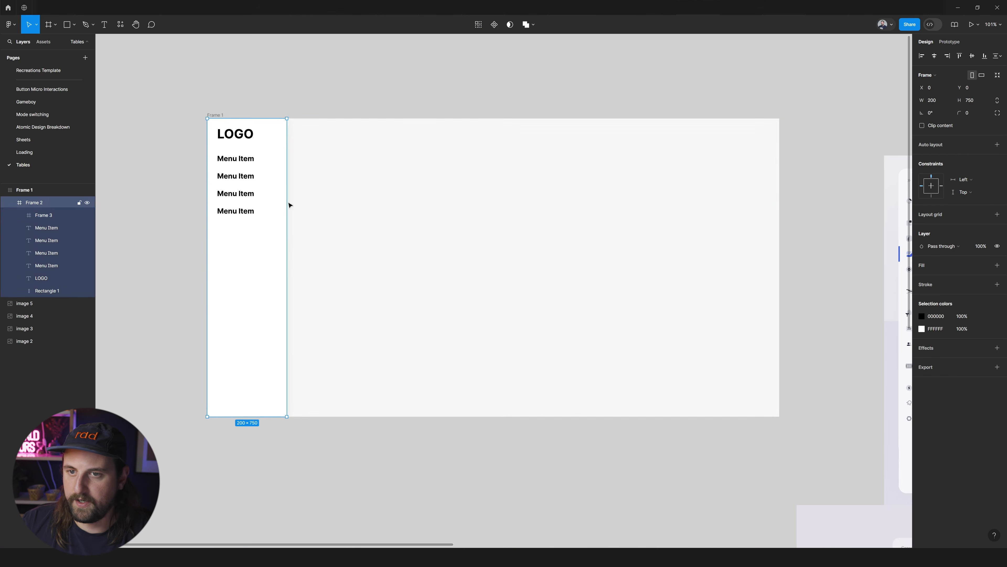
click(370, 186)
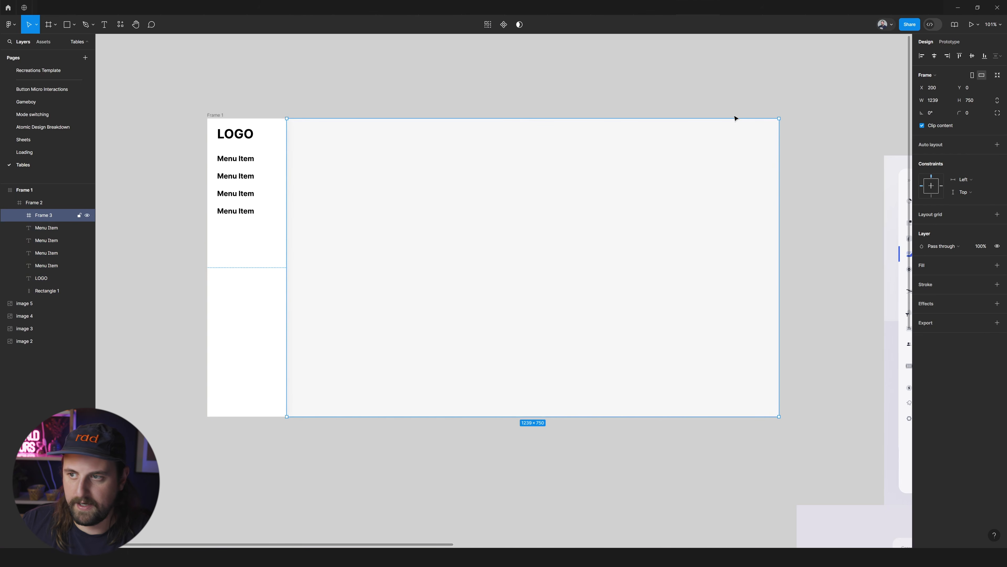
drag(924, 99, 780, 147)
scroll(780, 139, up, 5)
scroll(771, 144, down, 5)
scroll(753, 144, left, 1)
- Apply auto layout to the outer Frame 1 and set its width to 1440
click(181, 118)
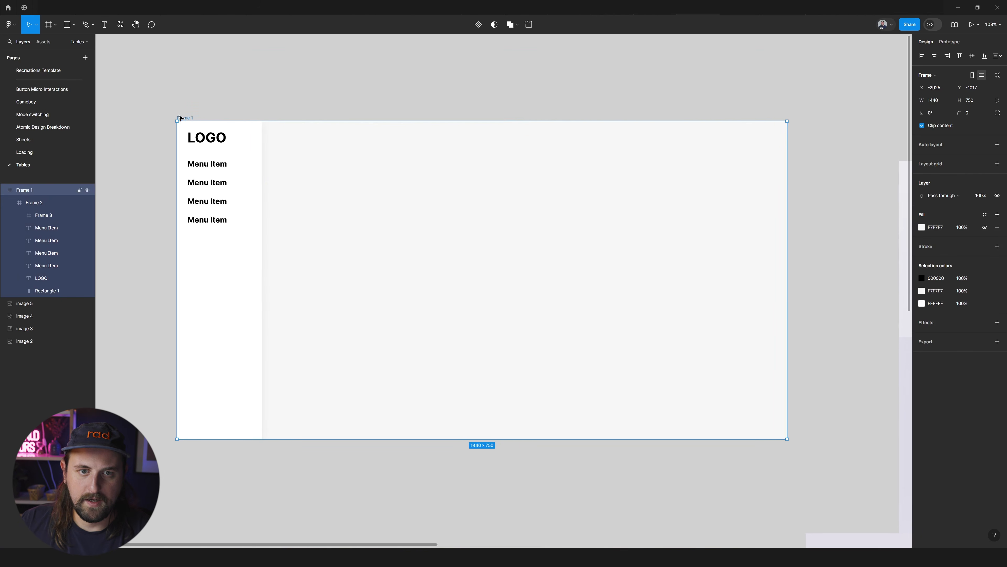
key(shift+a)
click(934, 113)
click(936, 104)
click(934, 100)
text(144)
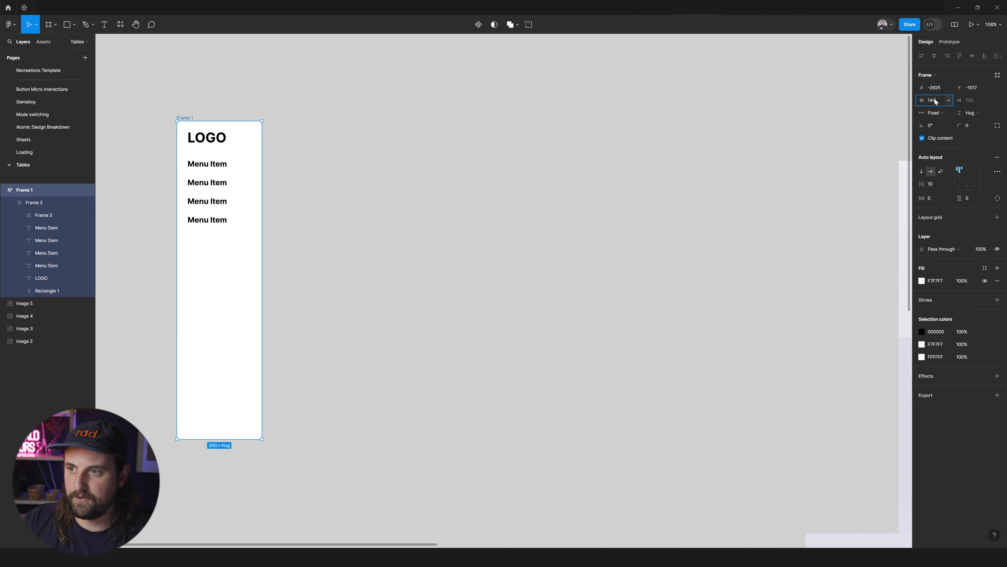
text(0)
key(Return)
- Draw a frame about 189 × 150 inside the content area, near the sidebar's upper edge
click(33, 205)
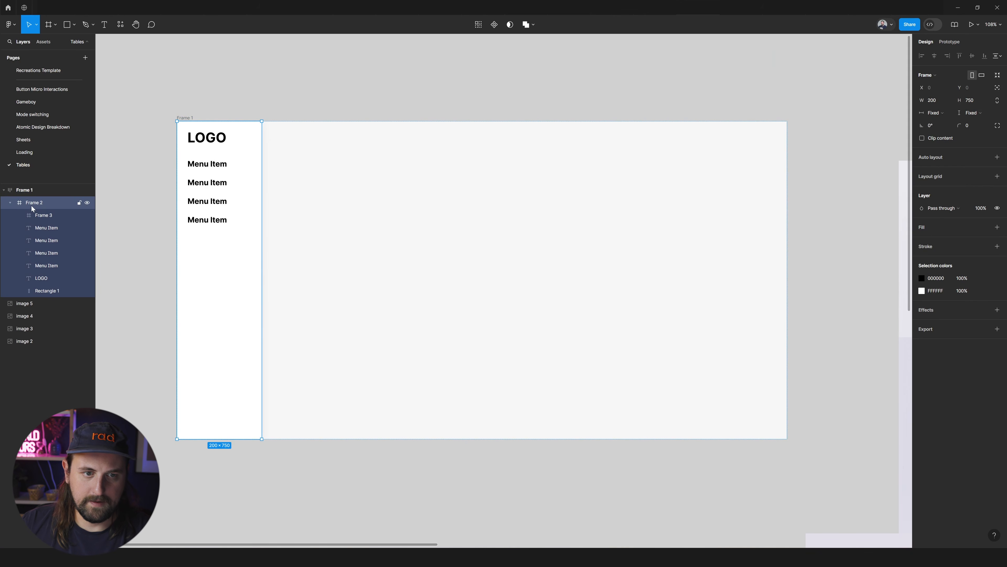
click(6, 205)
key(f)
drag(290, 136, 370, 199)
key(ctrl+z)
key(ctrl+shift+z)
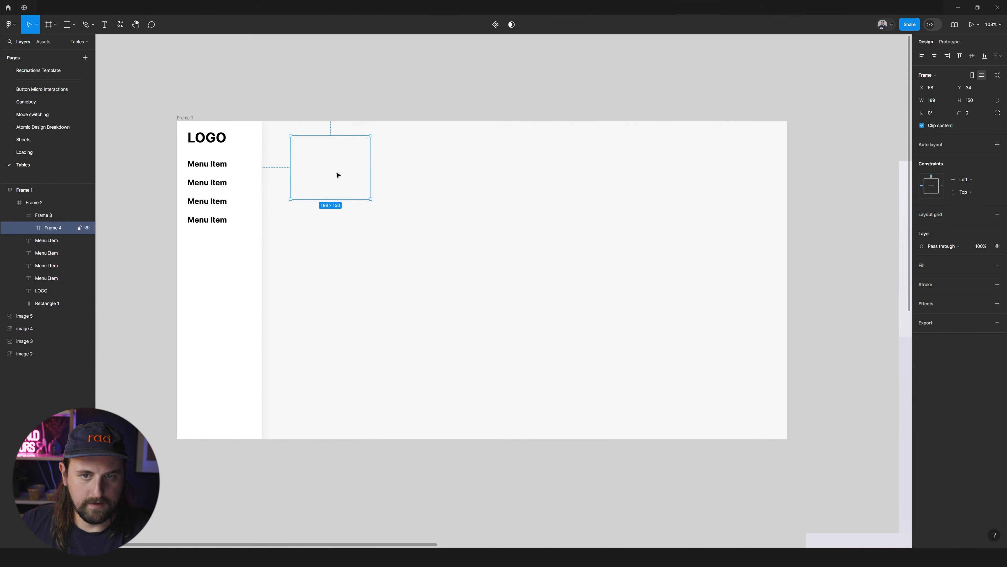
- Wrap the small frame inside the content frame in a new frame, and delete it
click(327, 174)
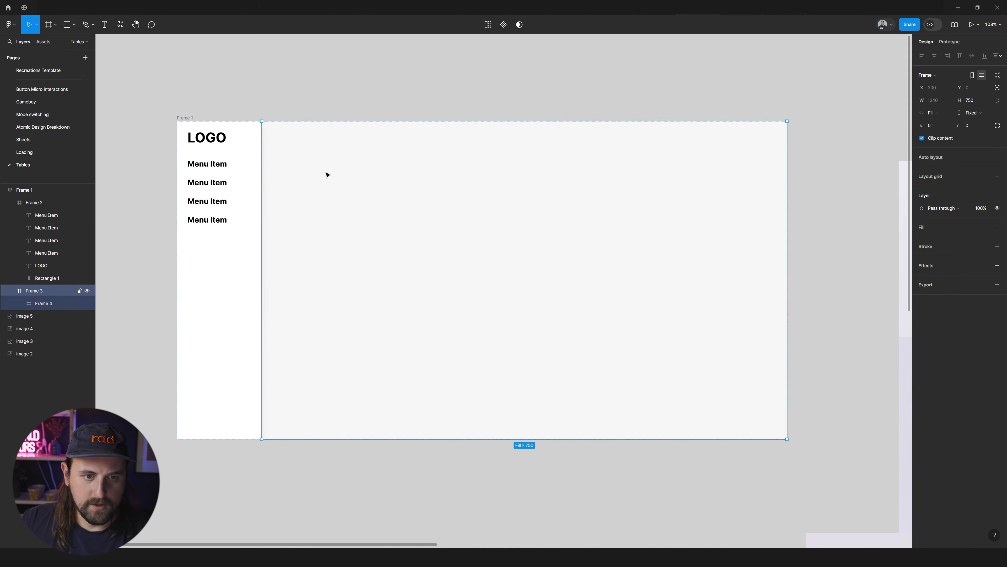
click(49, 304)
key(alt)
key(ctrl+alt+g)
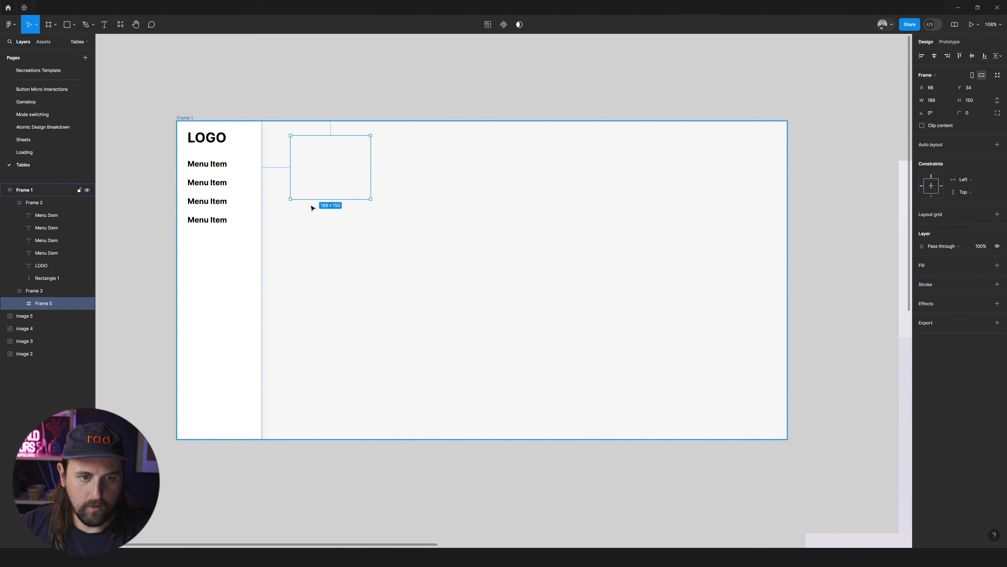
key(Delete)
- Draw a rectangle about 195 × 149 inside the content frame as a placeholder and select its parent frame
click(325, 208)
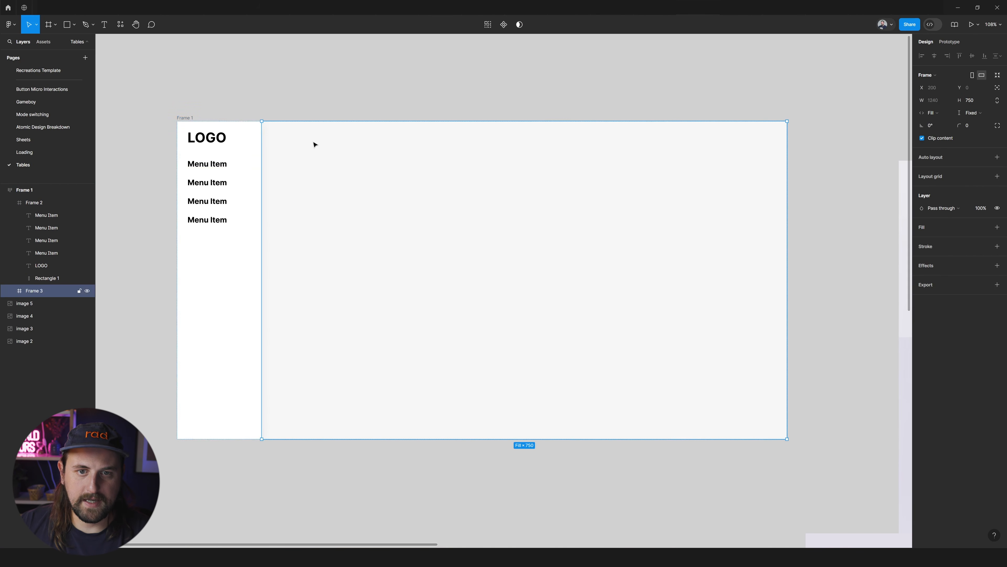
key(r)
drag(339, 160, 421, 224)
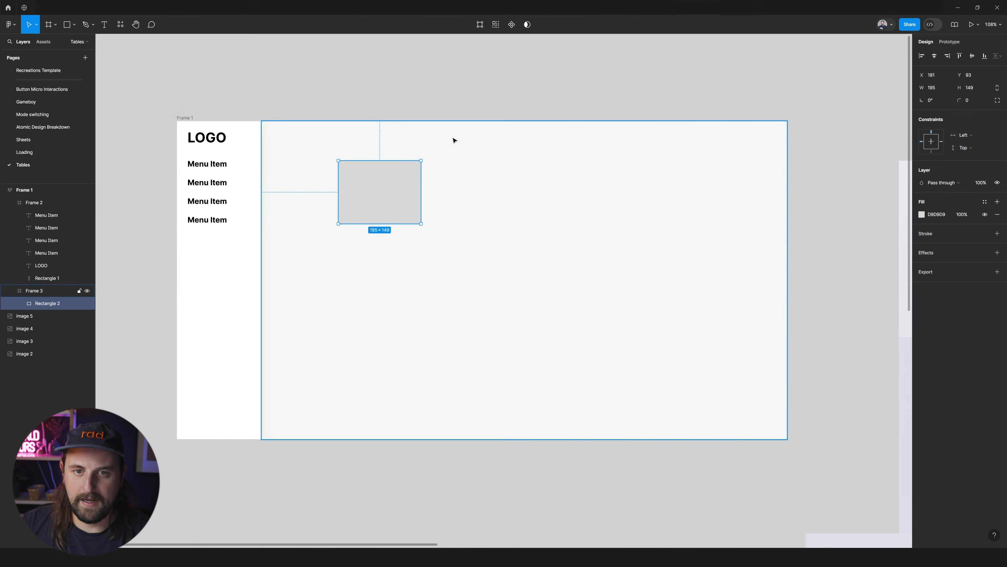
click(30, 291)
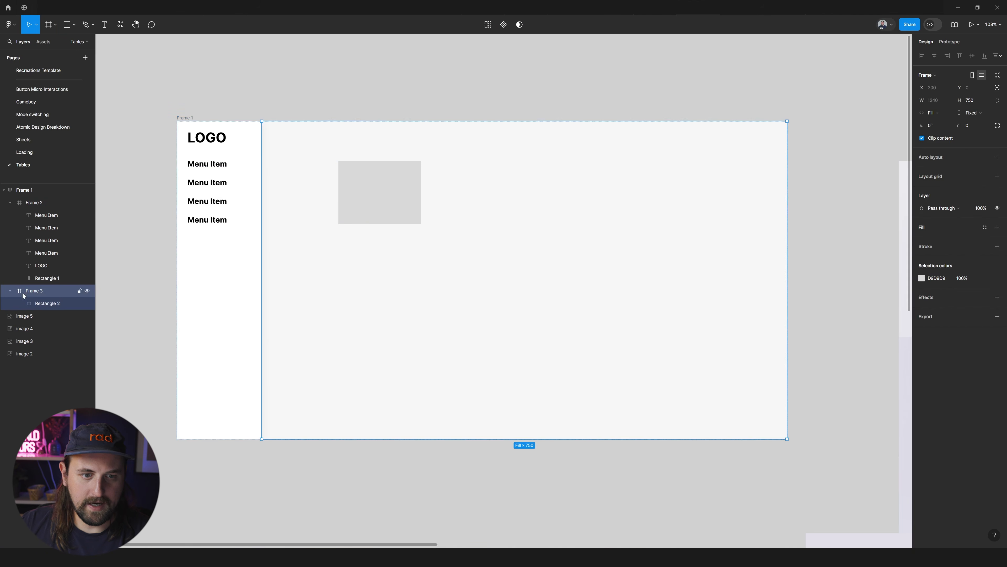
- Try resizing the outer Frame 1 to test how its layout responds, and undo the change
click(185, 116)
mouse_move(787, 151)
mouse_down()
mouse_move(383, 186)
mouse_move(793, 158)
mouse_up()
key(ctrl+z)
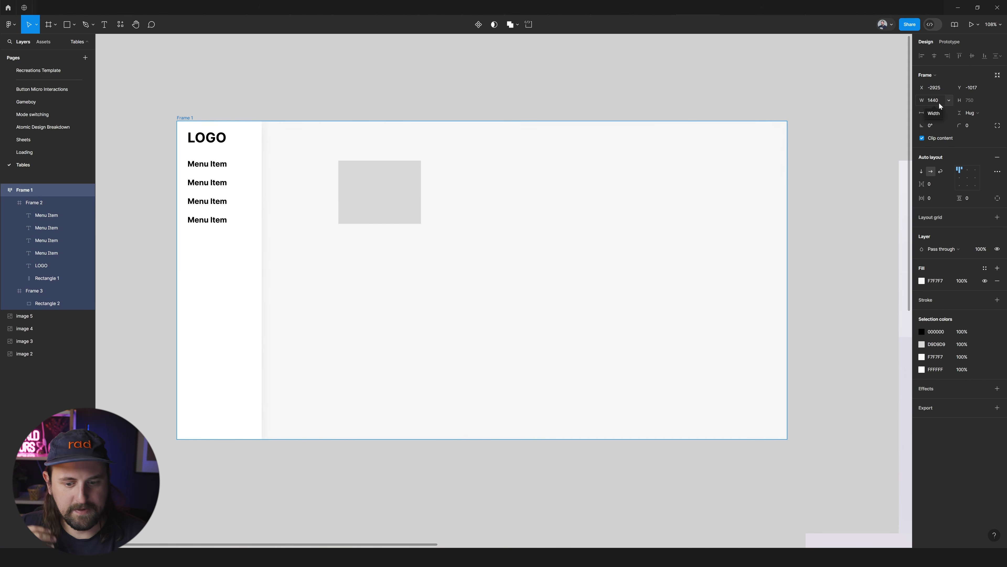
key(ctrl+z)
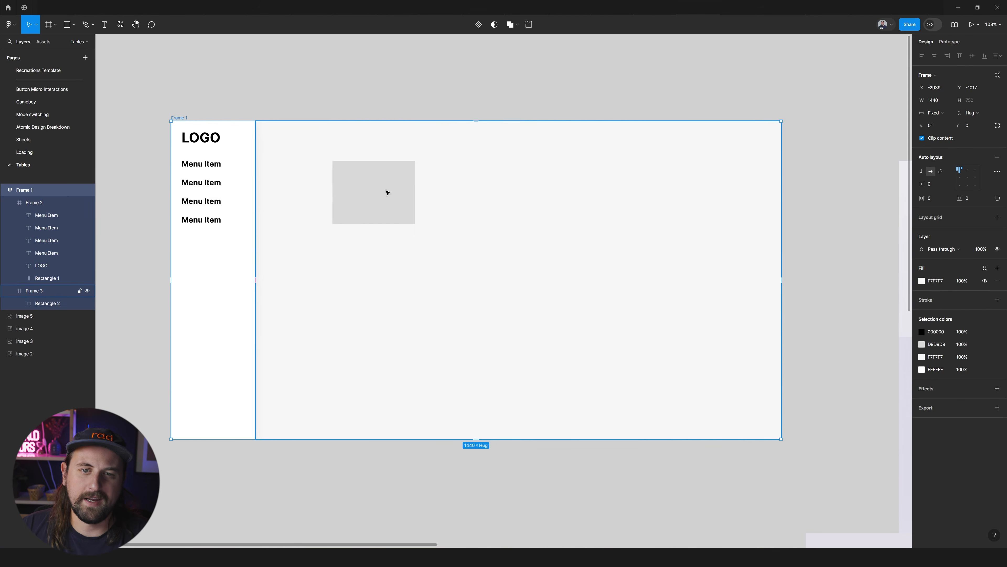
- Apply vertical auto layout to the content frame, with 45 horizontal and 31 vertical padding and top-center alignment
click(398, 150)
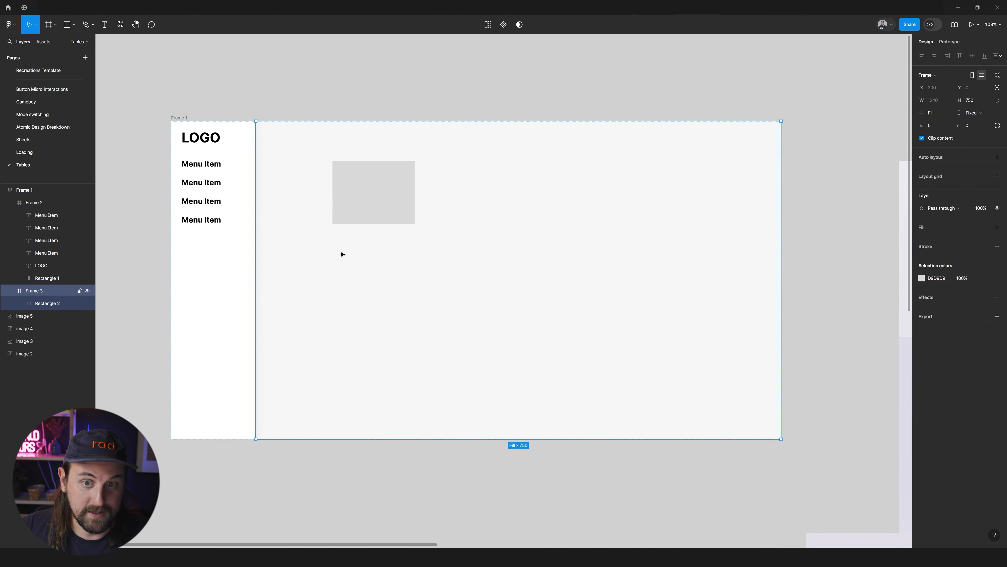
key(shift+a)
drag(922, 200, 814, 209)
drag(960, 199, 912, 200)
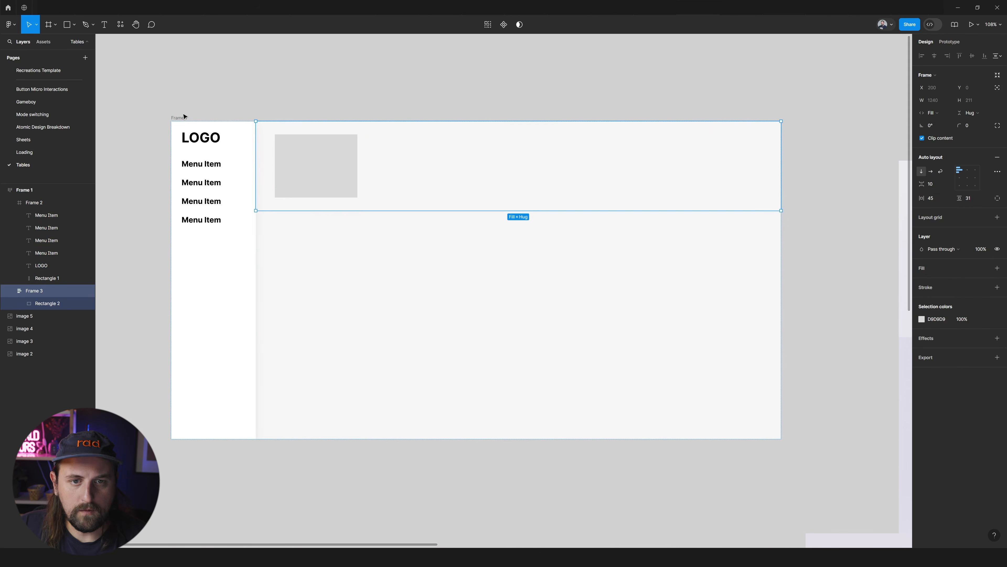
click(181, 114)
click(180, 117)
click(393, 141)
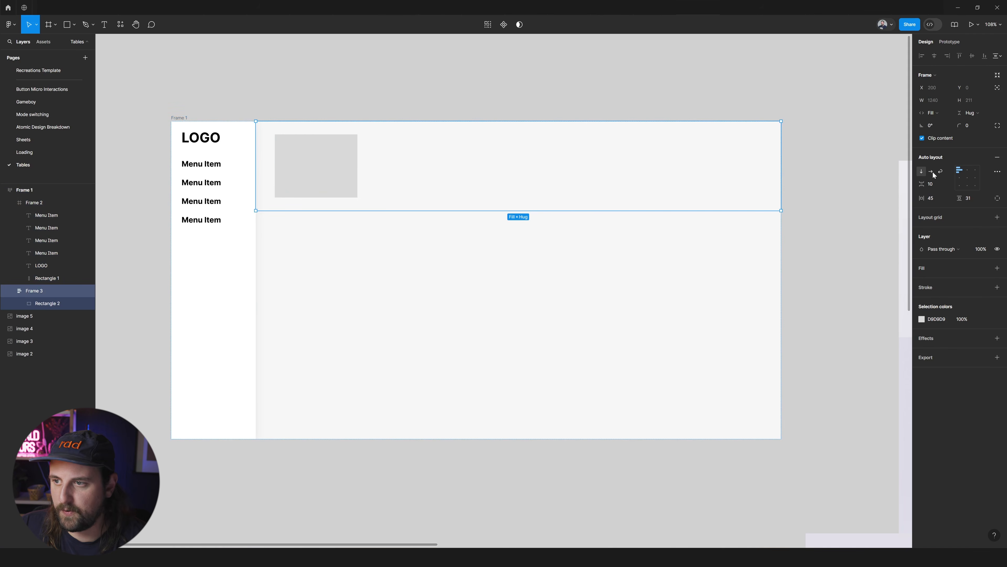
click(969, 170)
- Set the placeholder rectangle's width to fill its container
click(533, 158)
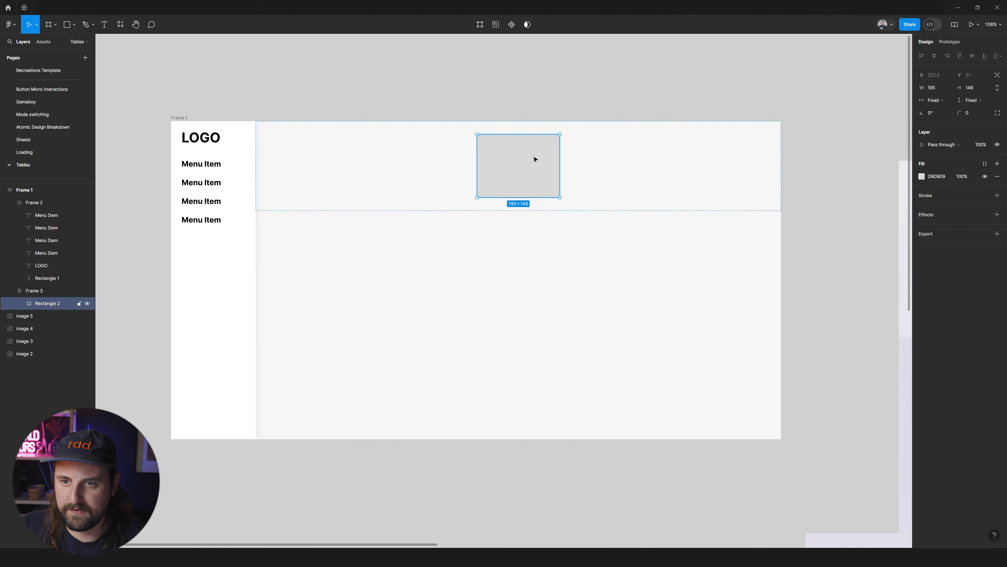
click(934, 100)
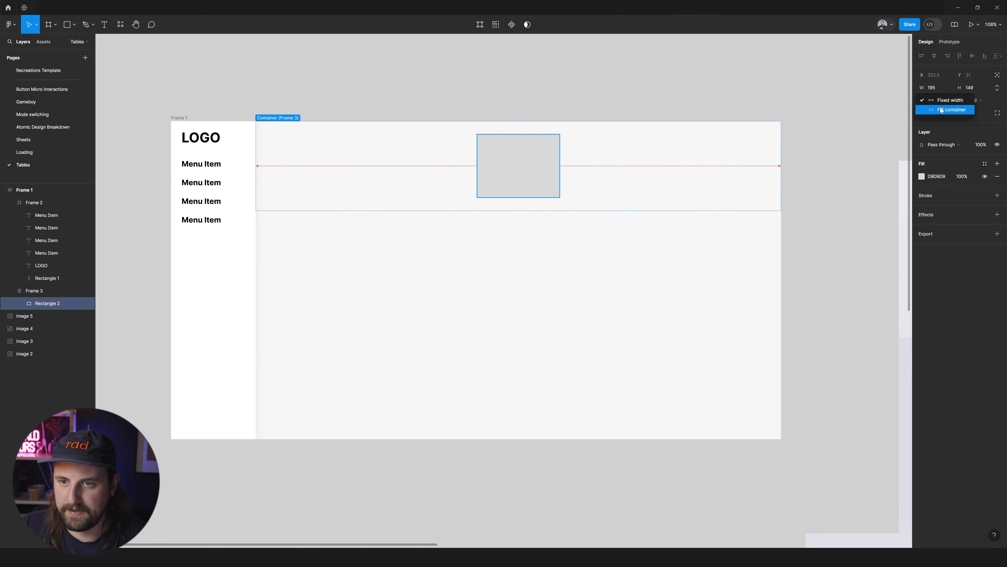
click(940, 112)
click(438, 101)
- Try narrowing Frame 1 to a width of 1357 to test how the placeholder responds, and undo it
click(182, 120)
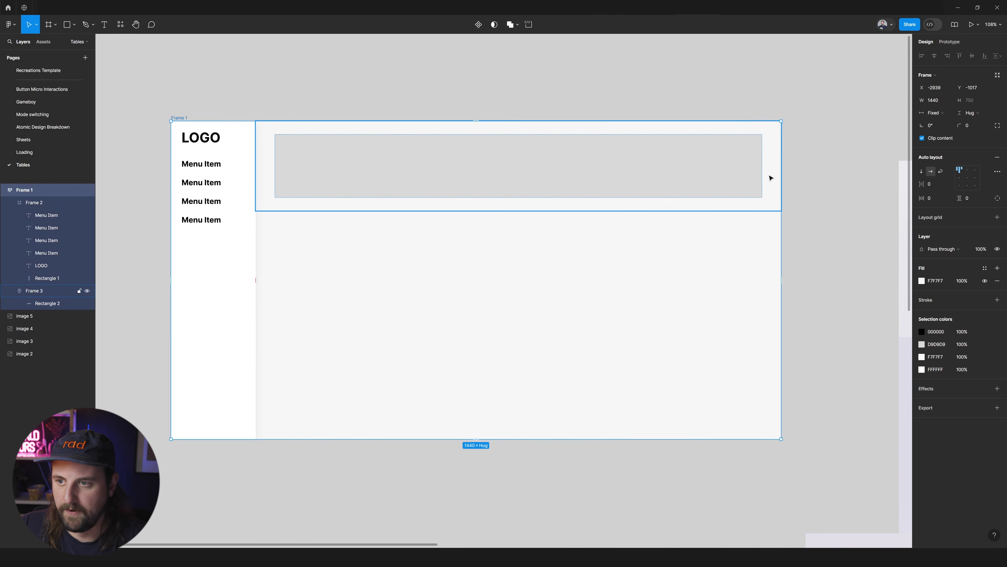
drag(780, 161, 746, 202)
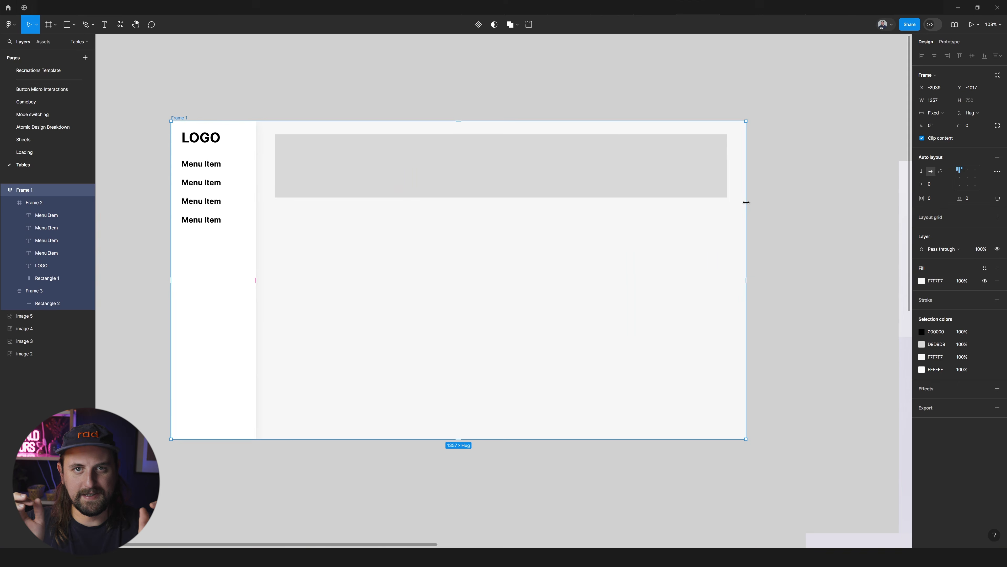
key(ctrl+z)
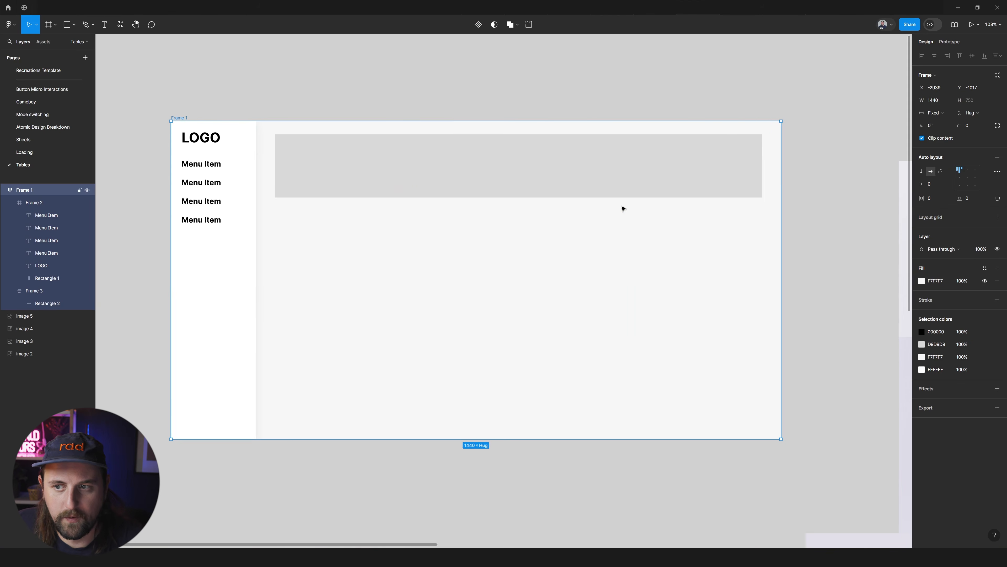
- Try stretching the content frame's height towards the lower edge of the dashboard frame, and undo it
click(535, 105)
click(383, 191)
click(301, 220)
click(297, 206)
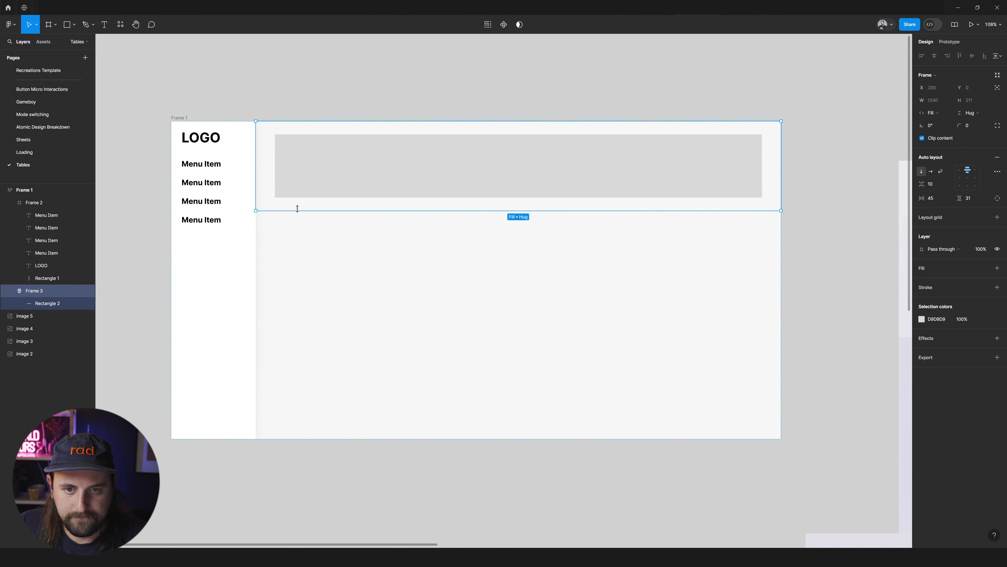
drag(331, 209, 337, 394)
key(ctrl+z)
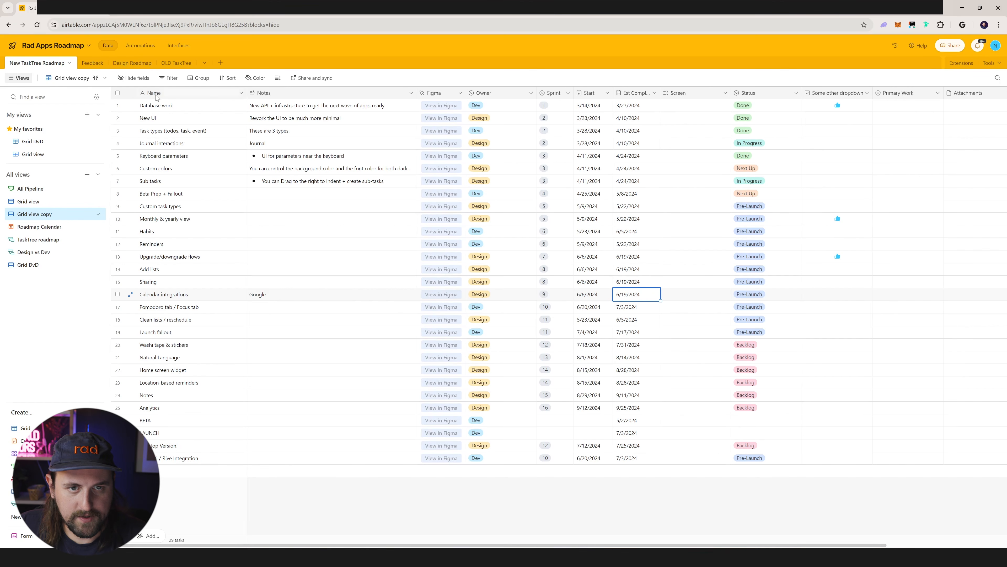
- In the Airtable roadmap table, filter the tasks to those whose Owner is Dev
click(169, 78)
click(182, 108)
click(214, 108)
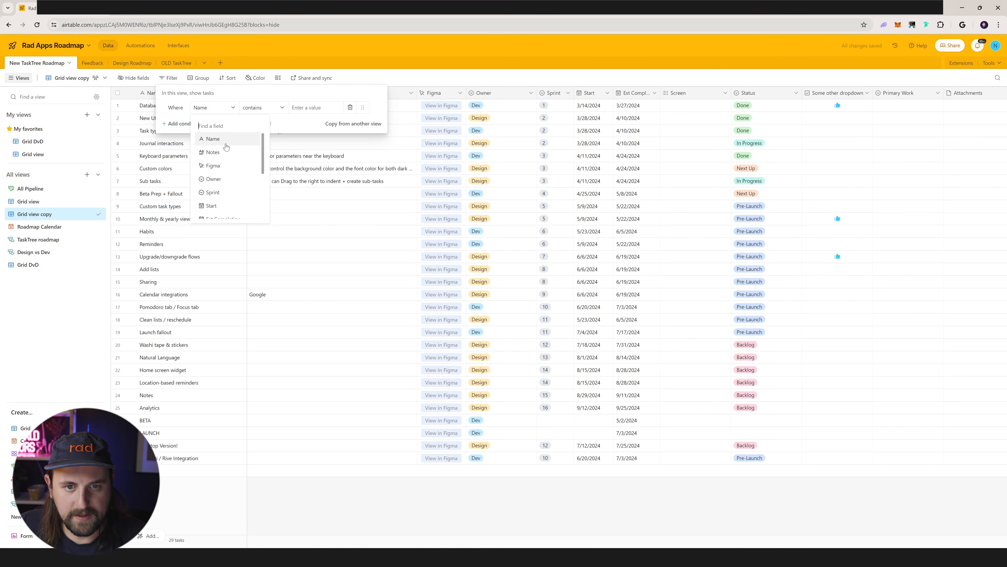
click(223, 180)
click(318, 107)
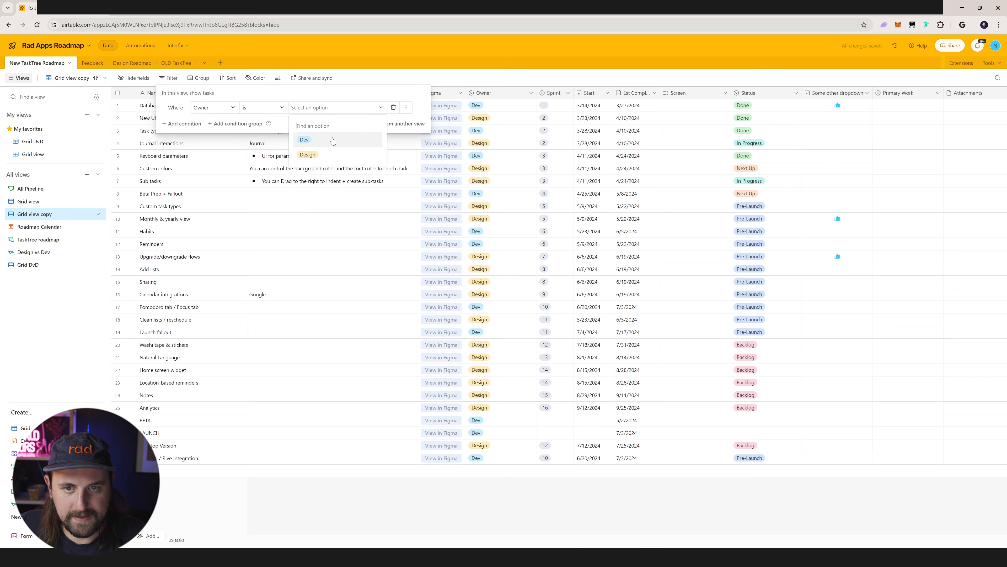
click(333, 139)
click(410, 78)
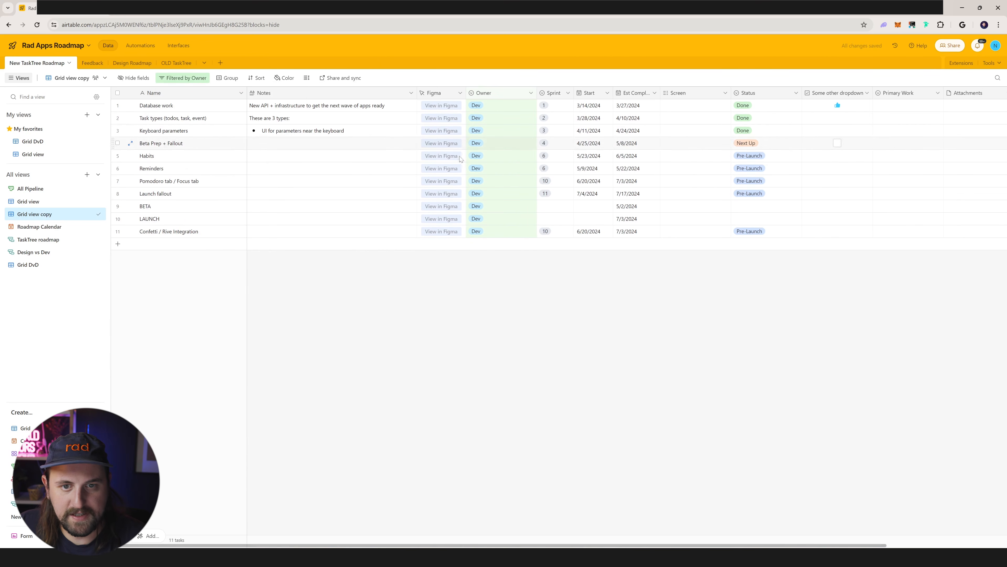
- Group the filtered tasks by Sprint and look through the resulting groups and columns
click(228, 78)
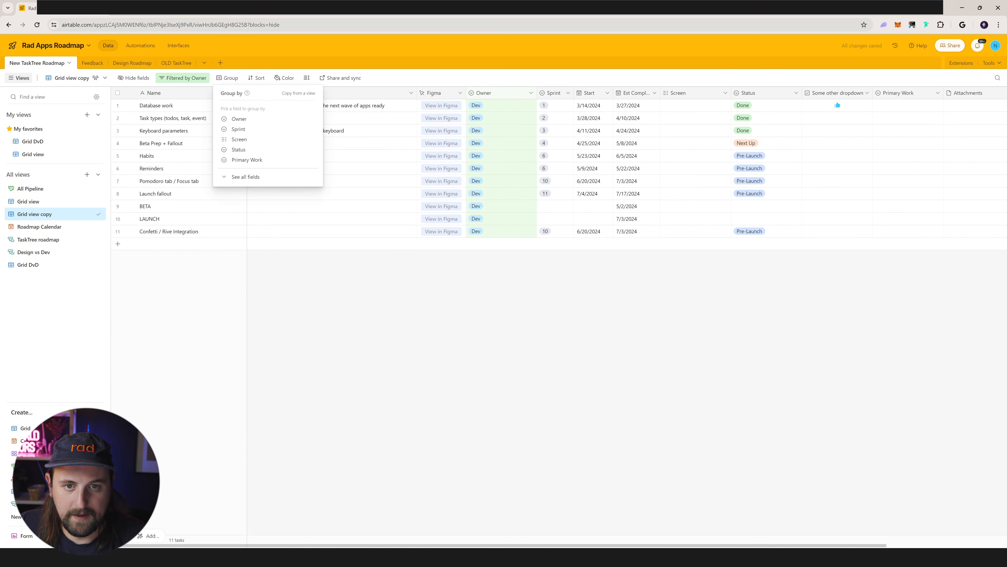
click(240, 129)
click(421, 149)
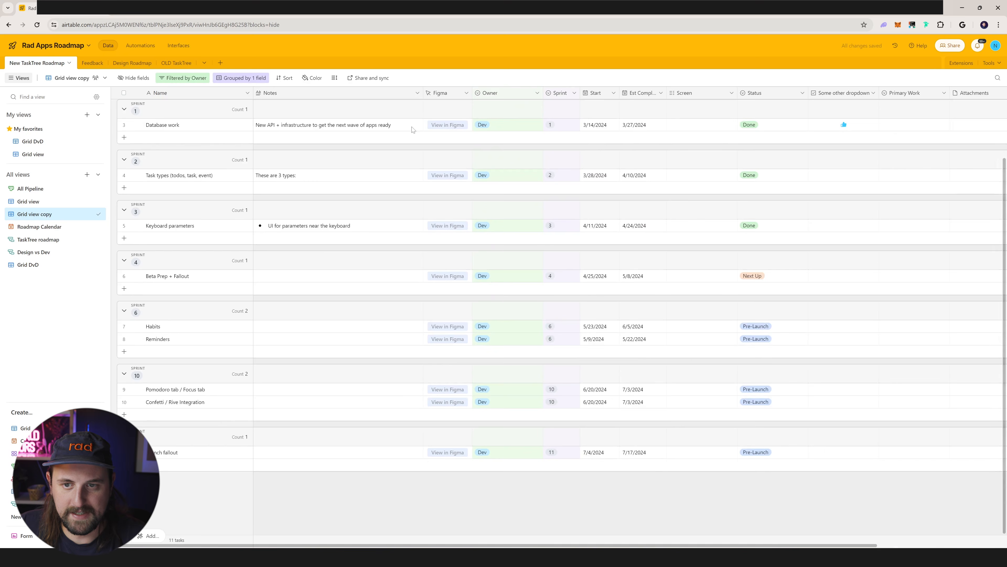
scroll(437, 154, up, 1)
scroll(452, 160, down, 2)
scroll(452, 160, right, 2)
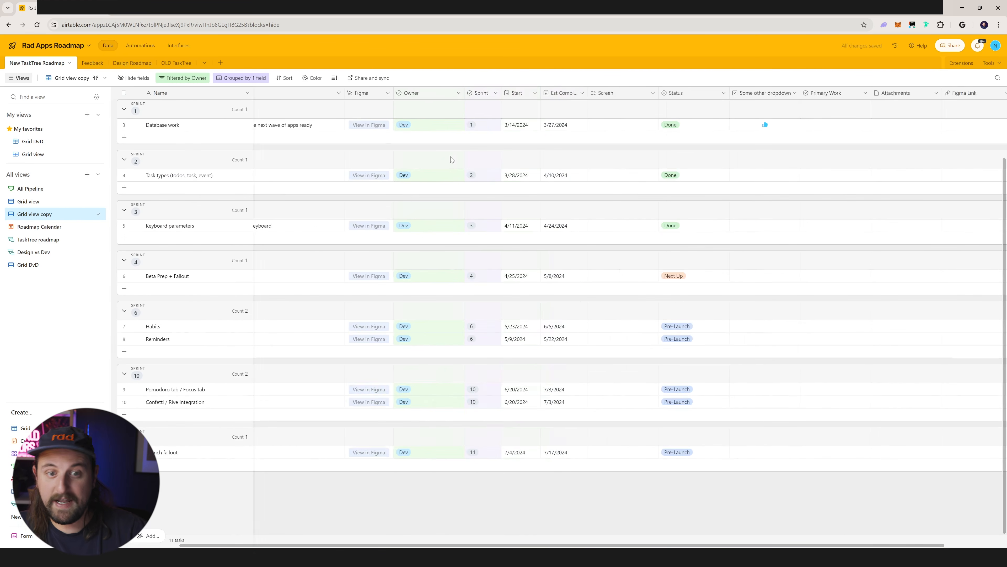
scroll(453, 160, left, 2)
scroll(453, 160, up, 2)
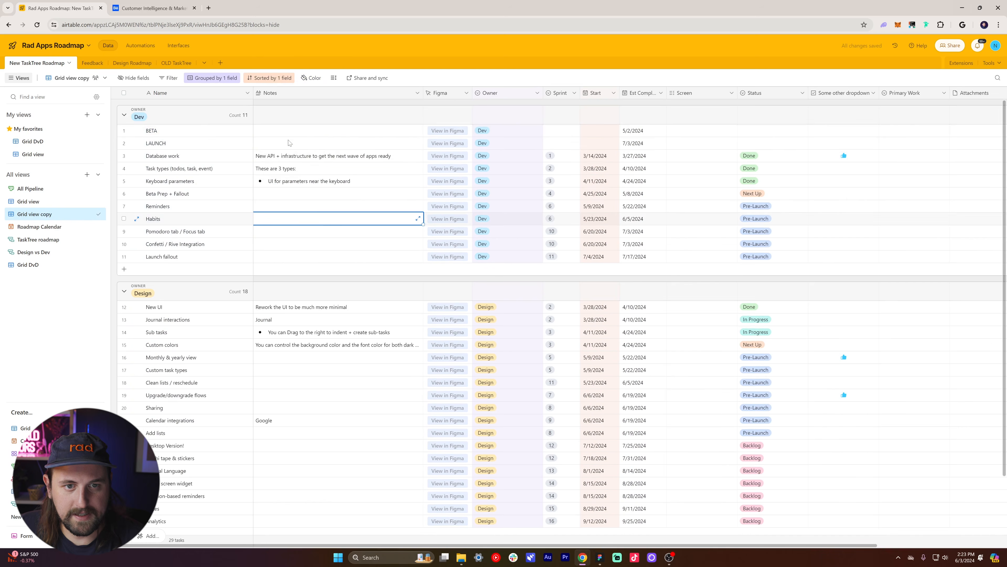
- Collapse the Dev group in the table grouped by Owner, and expand it again
scroll(288, 143, down, 2)
scroll(305, 156, up, 2)
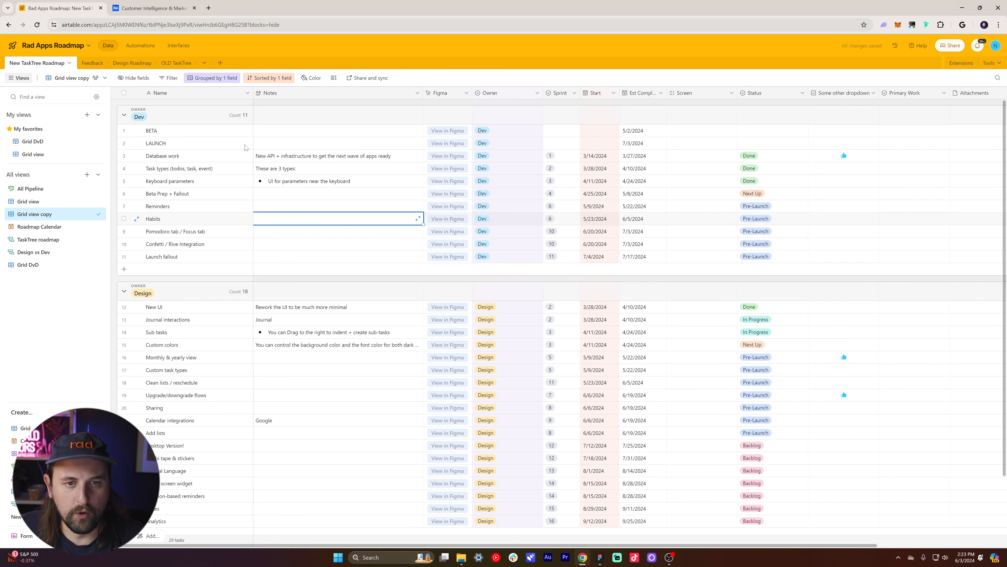
click(124, 115)
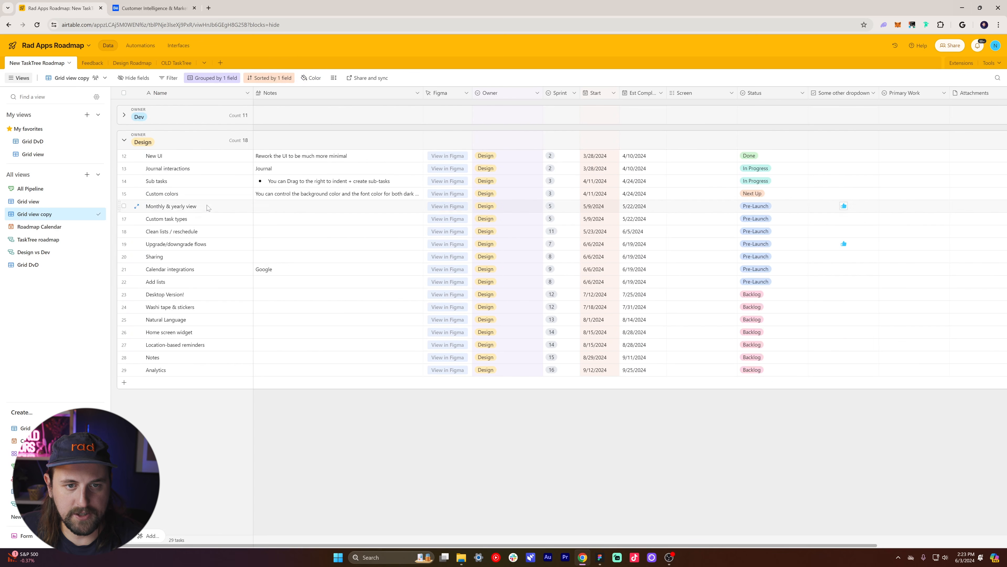
click(374, 321)
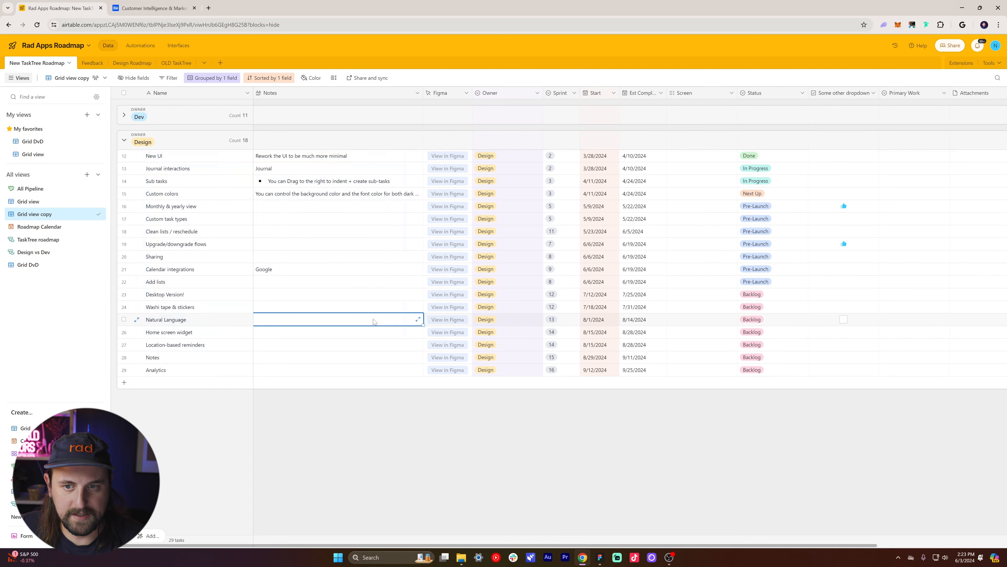
click(124, 115)
- Select ranges of cells within the Dev group, including its start and estimated completion dates, to examine cell selection
drag(166, 143, 457, 253)
click(397, 207)
scroll(702, 180, right, 4)
scroll(623, 164, left, 4)
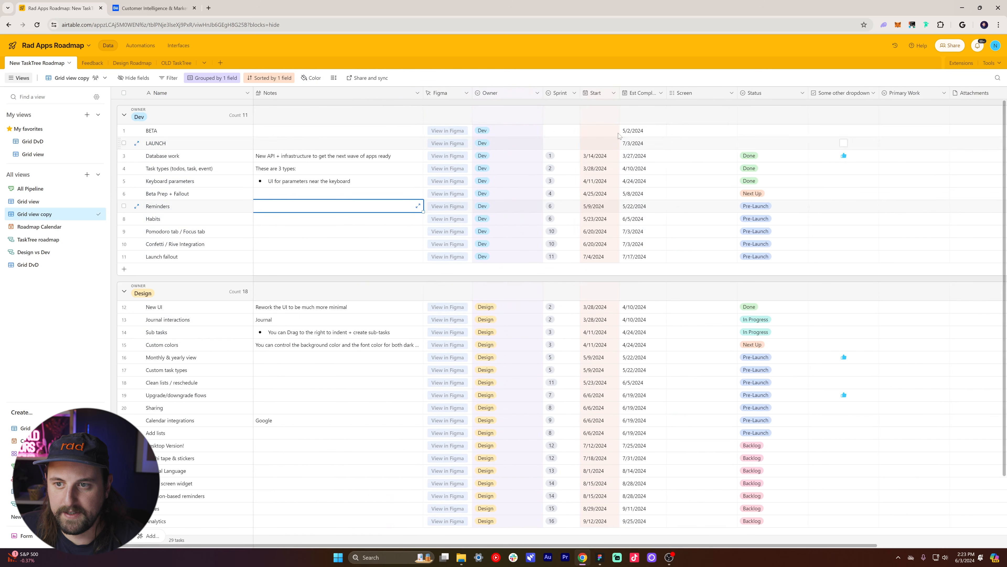
drag(619, 136, 621, 282)
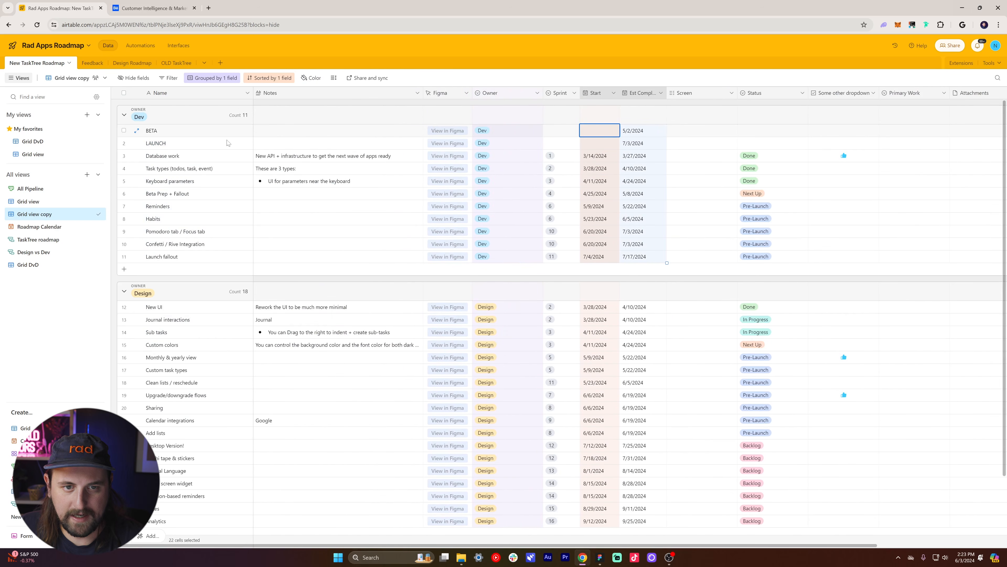
- Collapse the Dev group and set the estimated completion column's group summary to Percent Filled
click(124, 112)
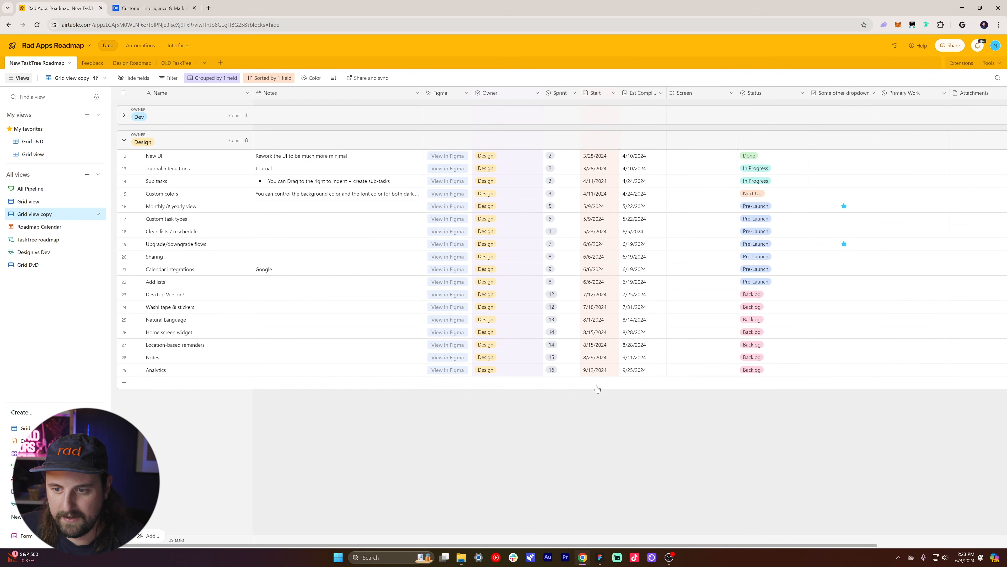
click(606, 143)
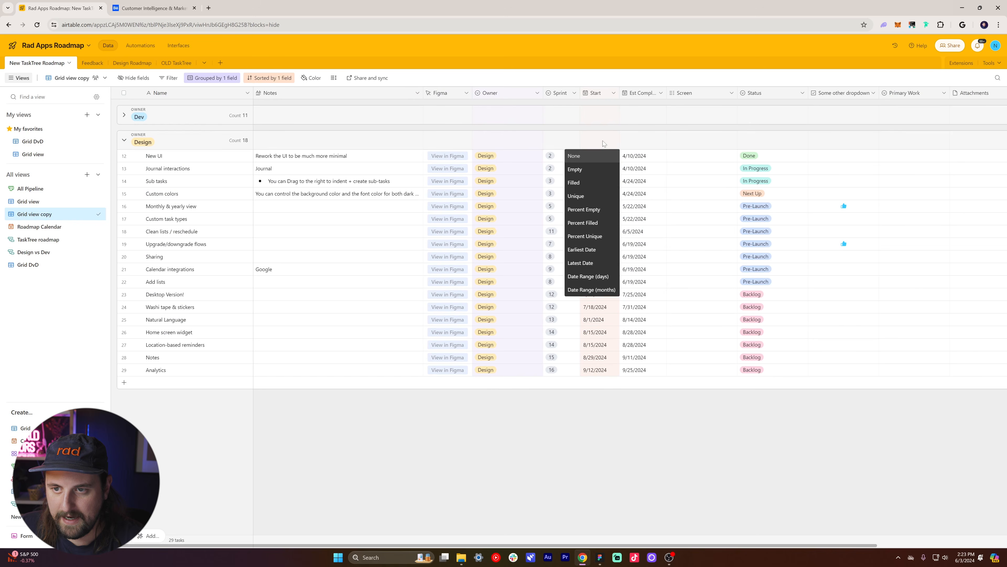
click(643, 132)
click(646, 141)
click(636, 169)
click(649, 138)
click(637, 223)
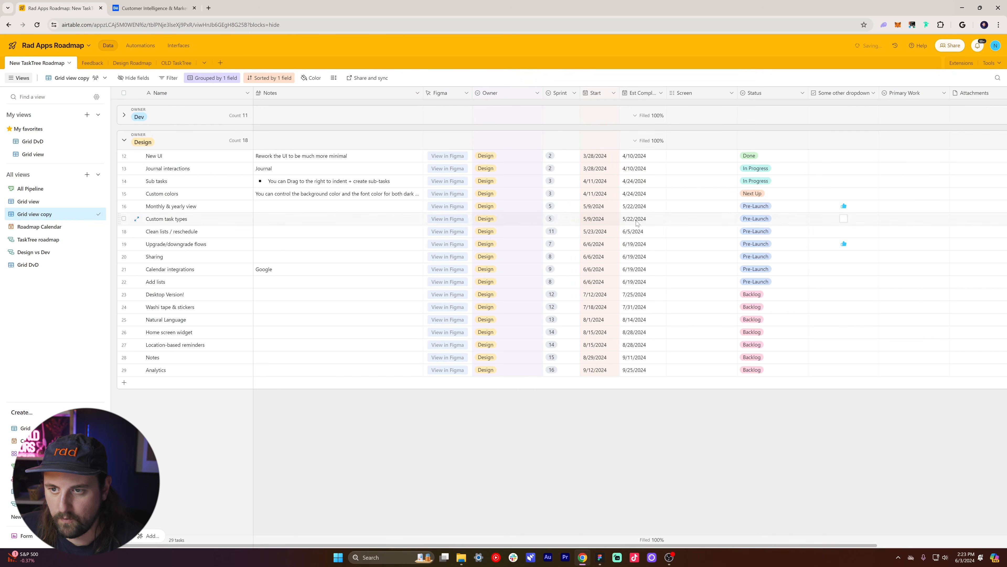
- Examine the group summary options for the date columns, the editable Design group label and the table's footer summary
click(606, 144)
click(647, 141)
click(650, 143)
click(649, 144)
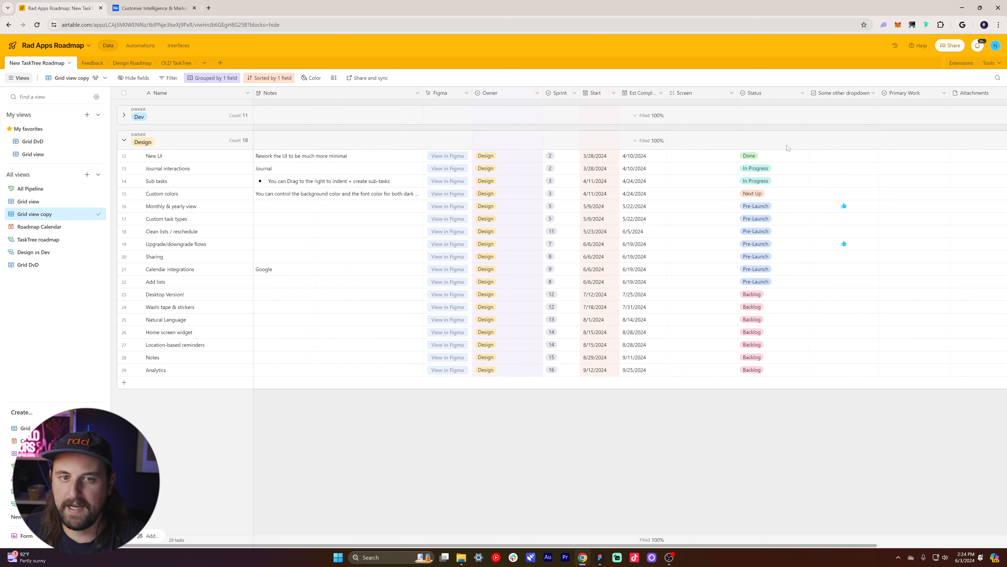
double_click(143, 143)
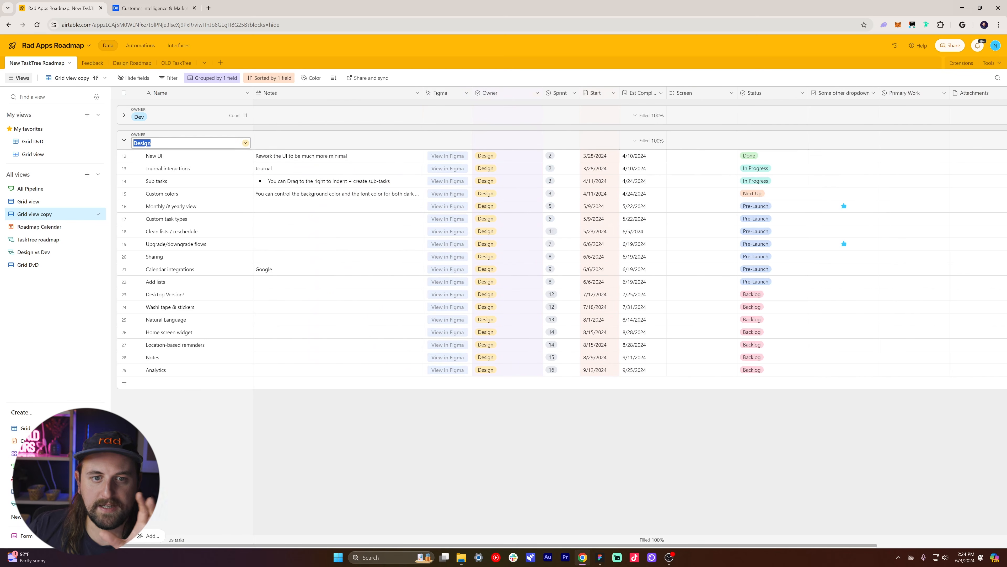
click(444, 421)
click(640, 540)
click(640, 542)
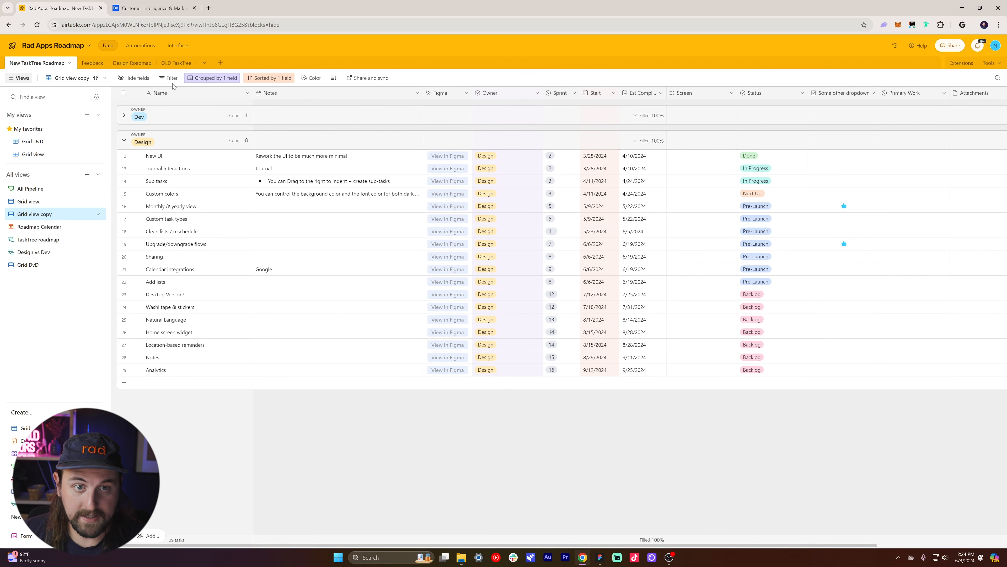
- Switch to Figma and add a second full-width placeholder rectangle beneath the first one inside the content frame
click(600, 557)
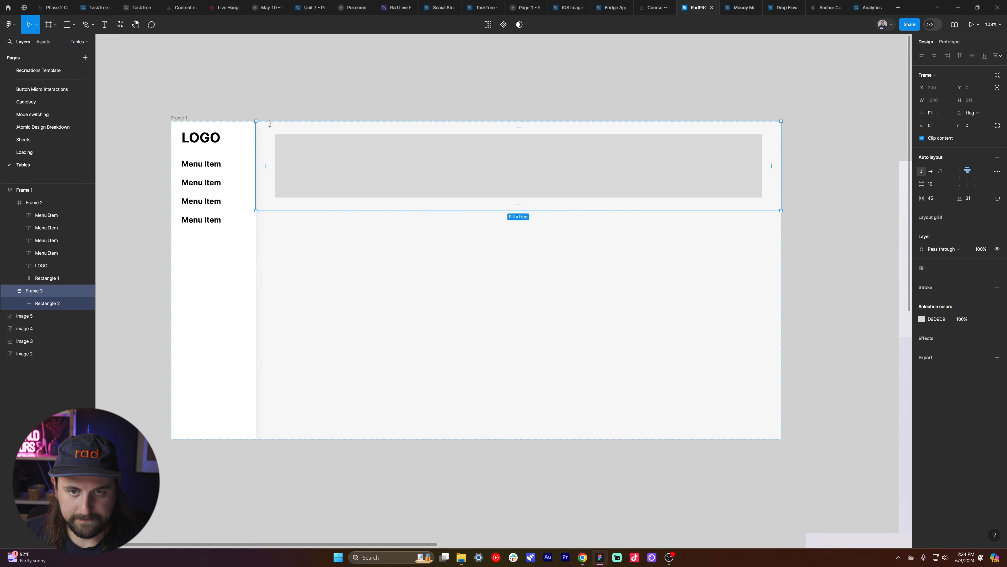
key(r)
drag(304, 265, 359, 304)
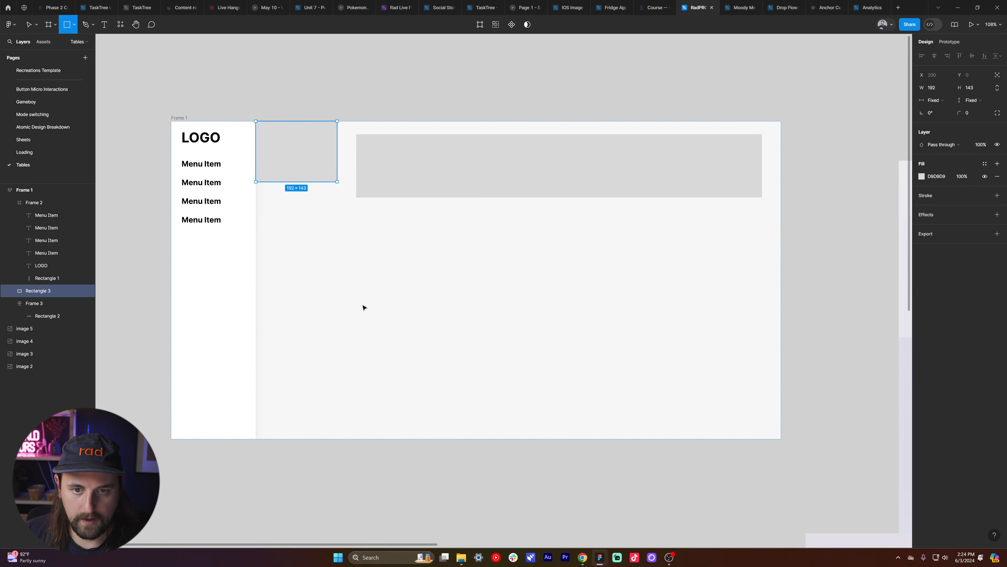
key(Escape)
click(335, 153)
key(Escape)
key(ctrl+z)
key(ctrl+z)
key(ctrl+z)
key(ctrl+z)
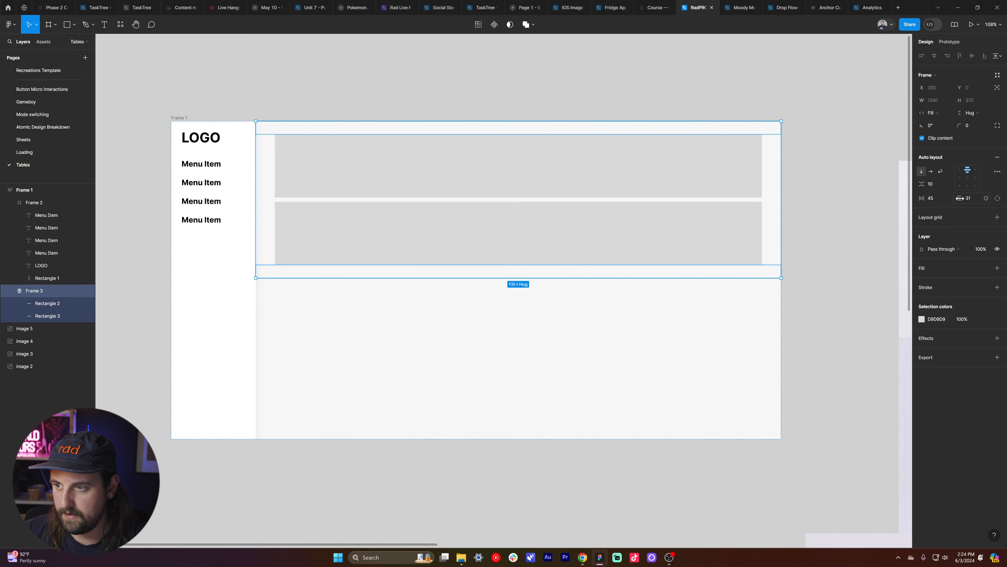
- Set the content frame's horizontal and vertical padding to 0
click(932, 198)
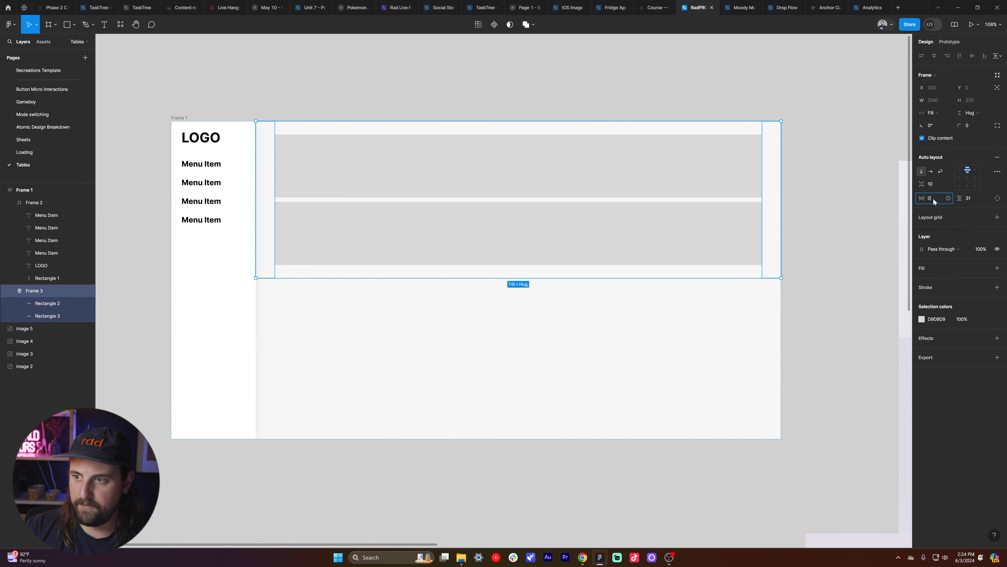
text(0)
key(Tab)
text(0)
key(Return)
- Wrap the upper placeholder rectangle in a new frame and change its color to white (FFFFFF)
double_click(673, 159)
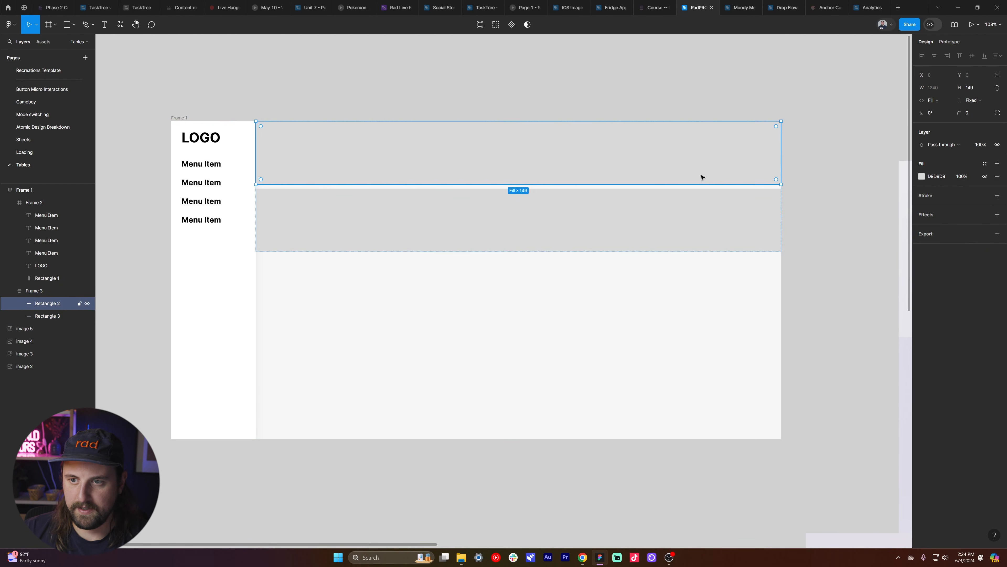
key(ctrl+alt+g)
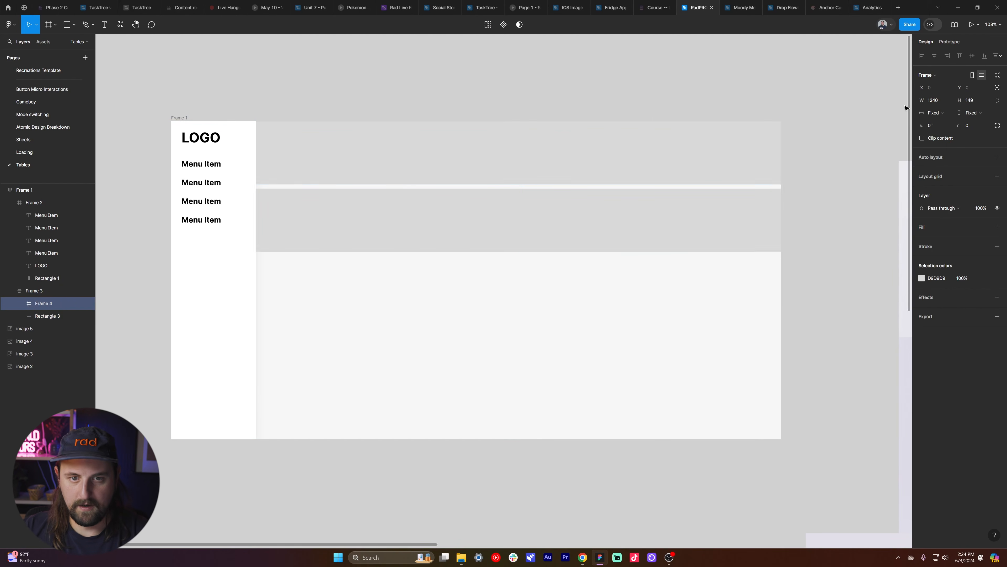
click(937, 278)
text(fff)
key(Return)
- Reduce the height of the white frame at the head of the content area to 65
click(473, 162)
click(474, 161)
double_click(473, 161)
drag(547, 184, 547, 148)
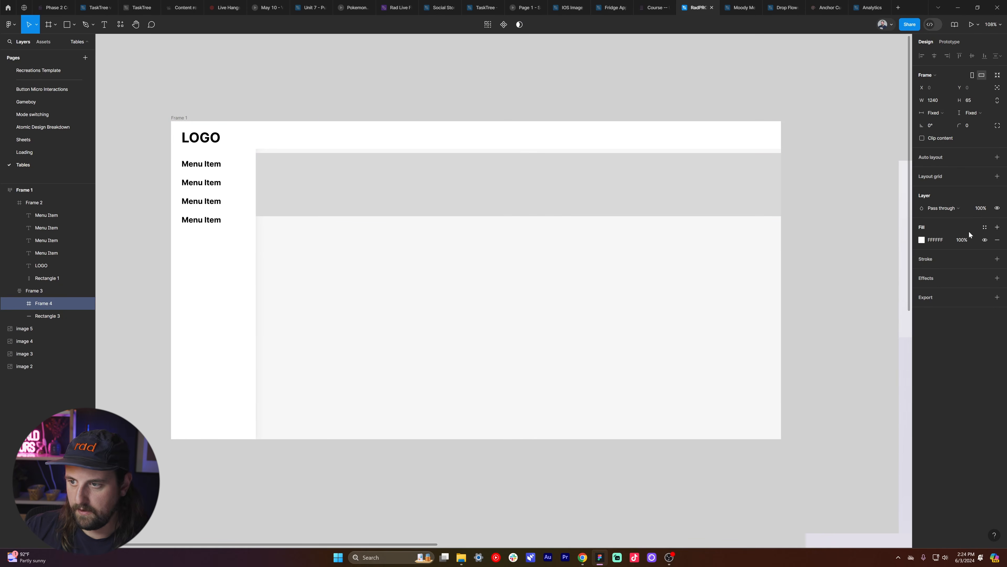
- Copy the sidebar rectangle's drop shadow onto the white header frame above the content area
click(839, 216)
ctrl+click(240, 171)
click(921, 265)
click(915, 265)
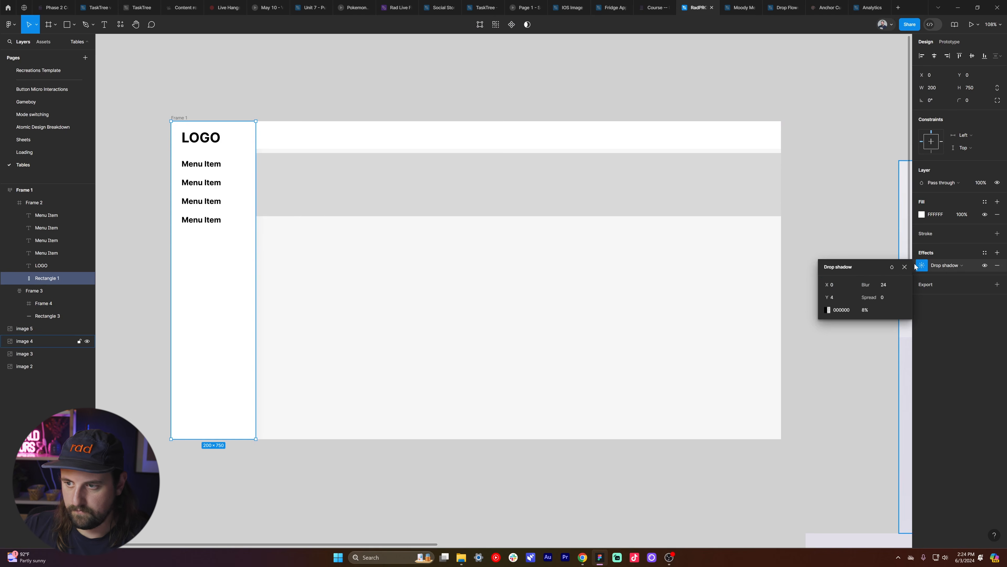
click(576, 193)
ctrl+click(238, 246)
click(922, 266)
click(940, 303)
click(699, 135)
click(665, 114)
click(554, 143)
- Wrap the gray placeholder rectangle in an auto layout frame with 32 horizontal and 24 vertical padding
click(403, 174)
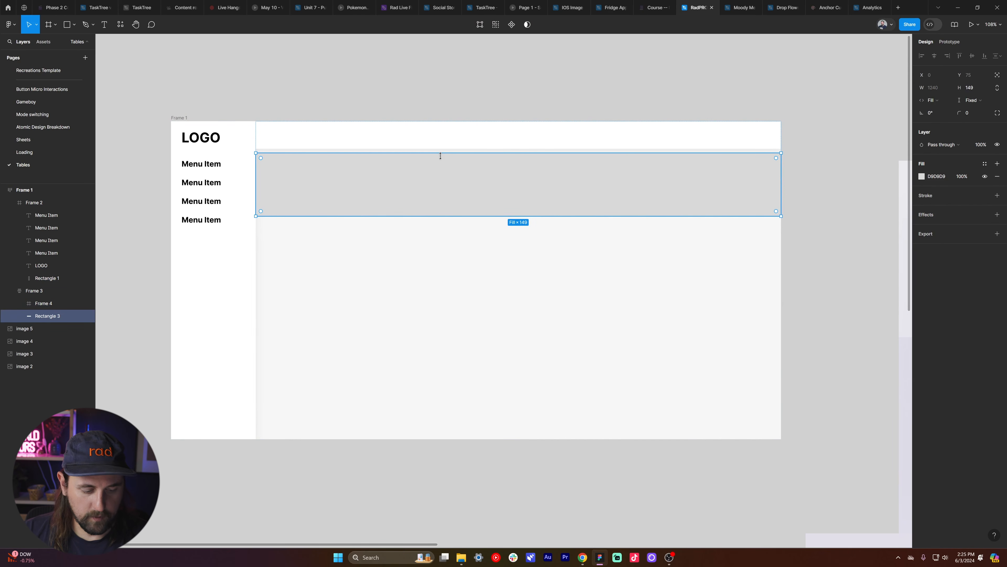
key(shift+a)
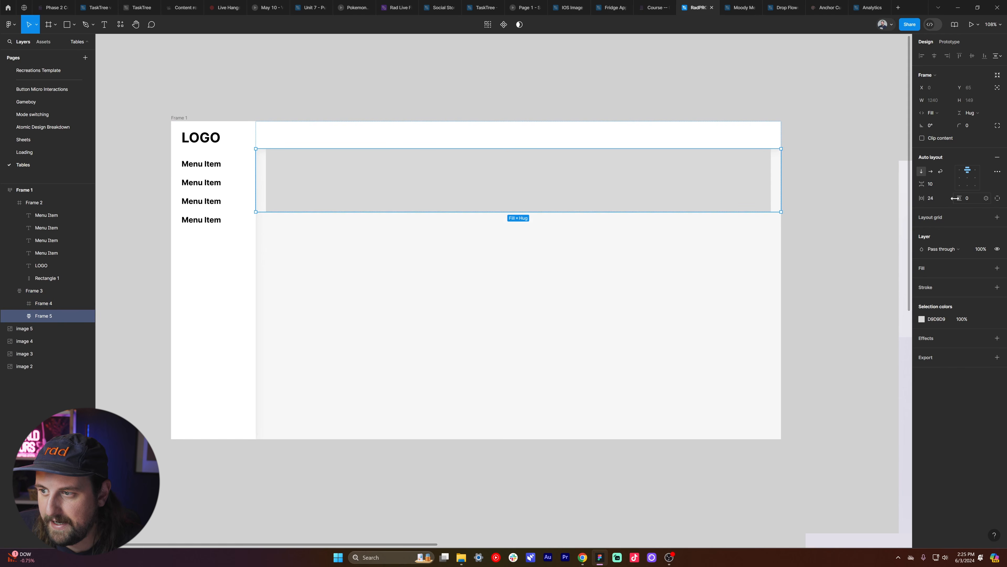
drag(956, 199, 971, 197)
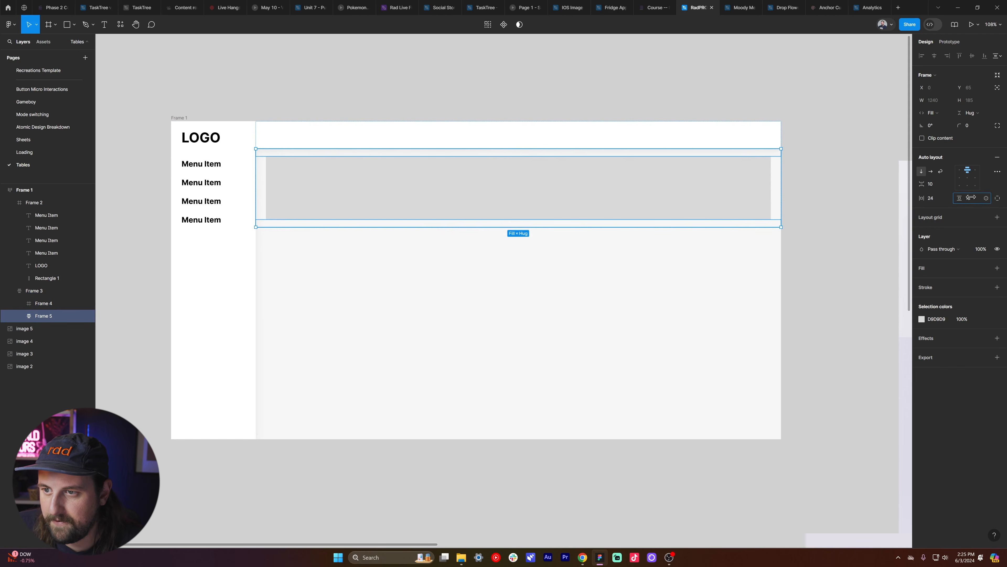
click(971, 201)
text(24)
key(Return)
click(931, 198)
text(32)
key(Return)
click(699, 108)
click(712, 155)
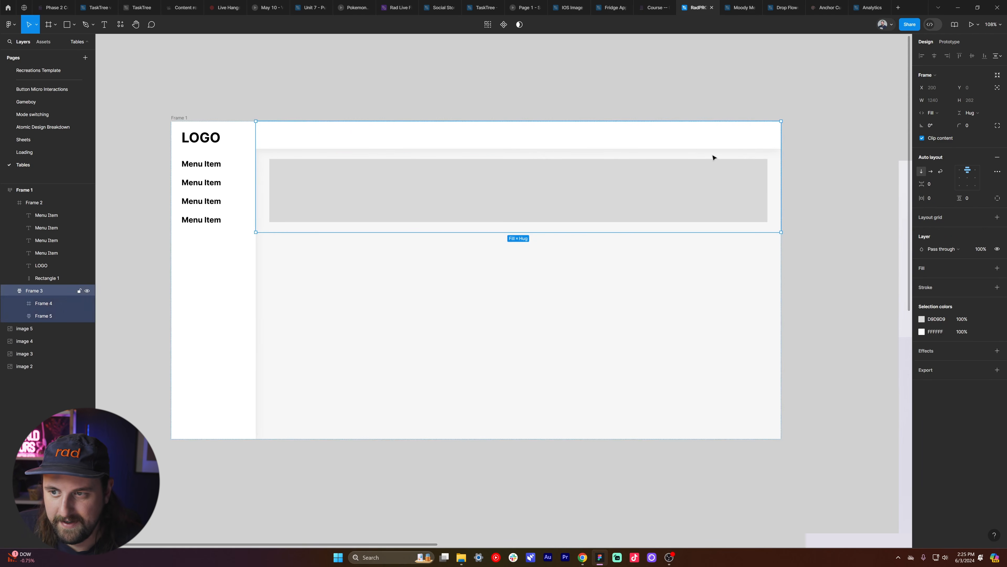
click(775, 158)
click(727, 125)
click(659, 117)
click(631, 140)
click(632, 139)
- Extend the gray placeholder rectangle slightly downward to make it taller
click(753, 225)
click(710, 210)
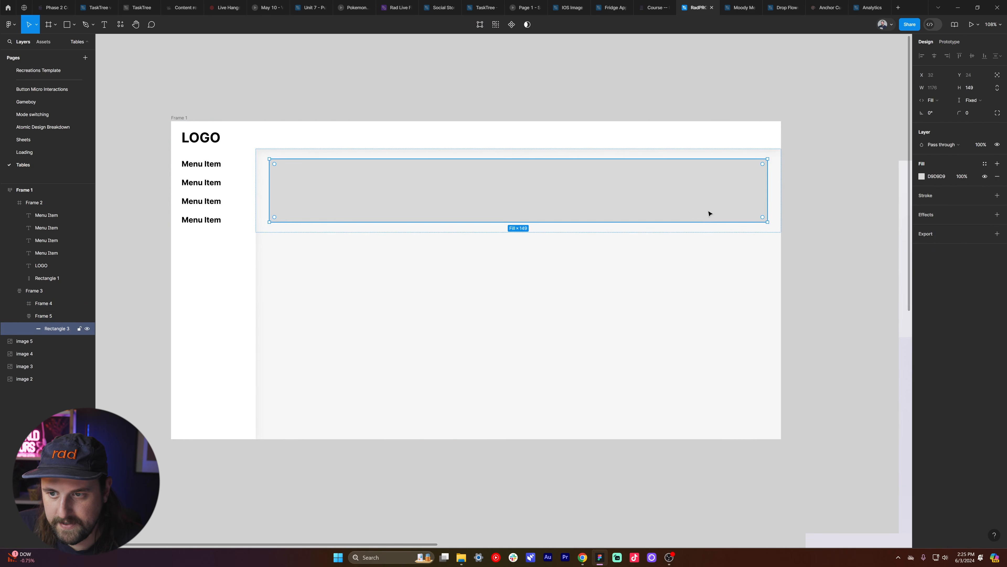
mouse_move(699, 219)
mouse_down()
mouse_move(681, 283)
mouse_move(713, 238)
mouse_move(706, 230)
mouse_up()
click(670, 103)
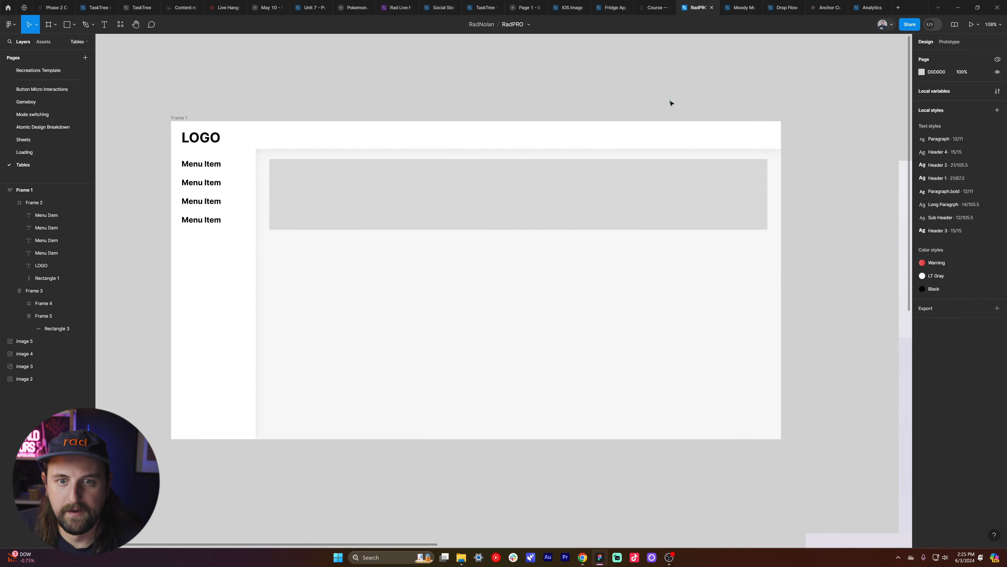
- Add a text label reading "Grouped By" inside the white header frame
click(628, 153)
click(627, 154)
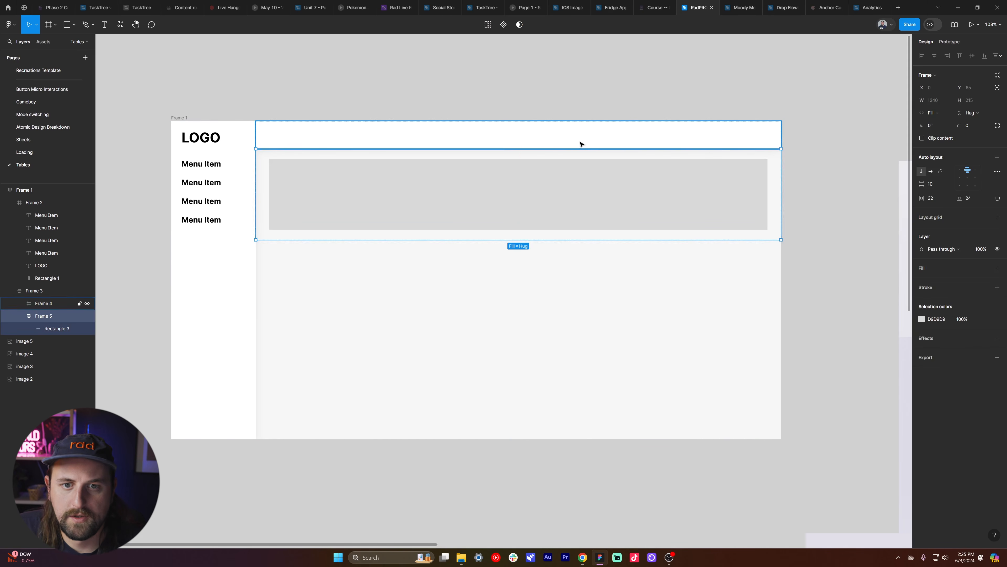
click(513, 143)
key(t)
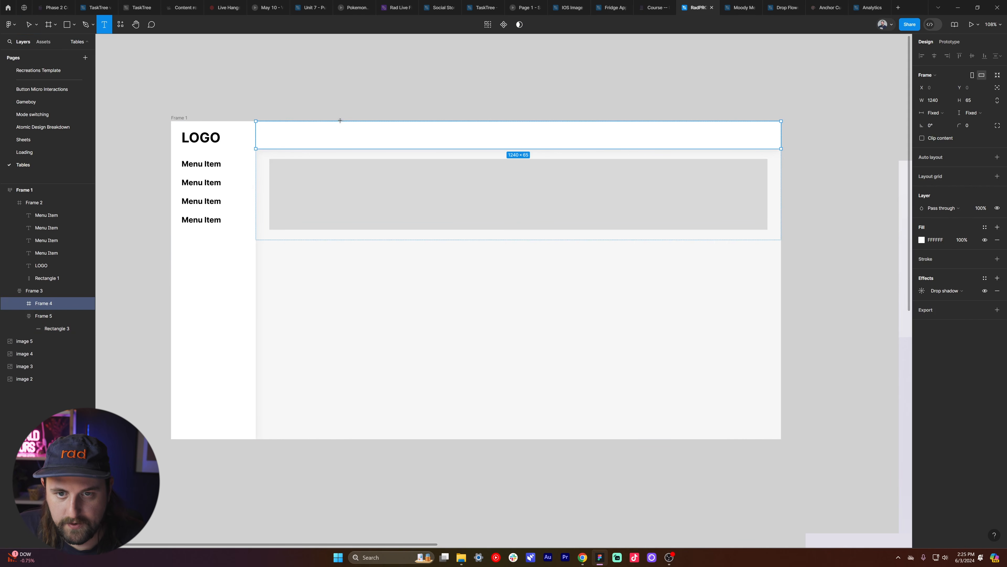
click(328, 139)
text(asdf)
text(Groups)
text(d By)
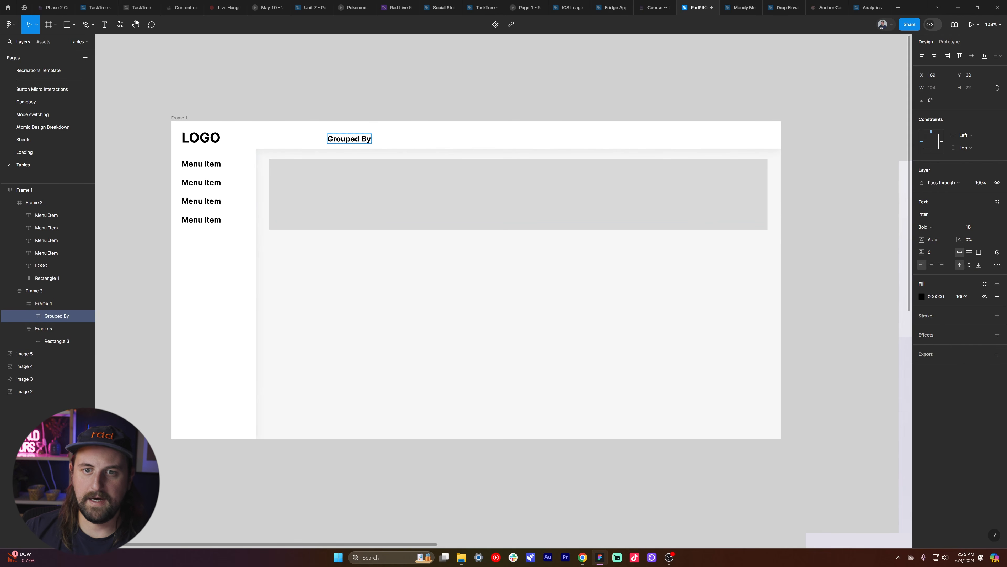
key(Escape)
- Set the "Grouped By" label to Semi Bold at font size 16
click(947, 227)
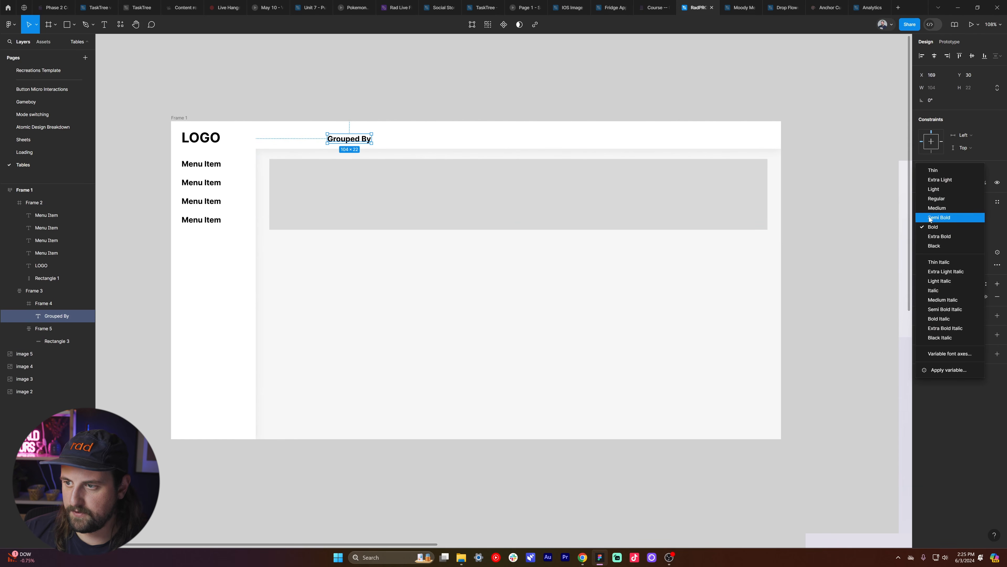
click(944, 198)
click(947, 227)
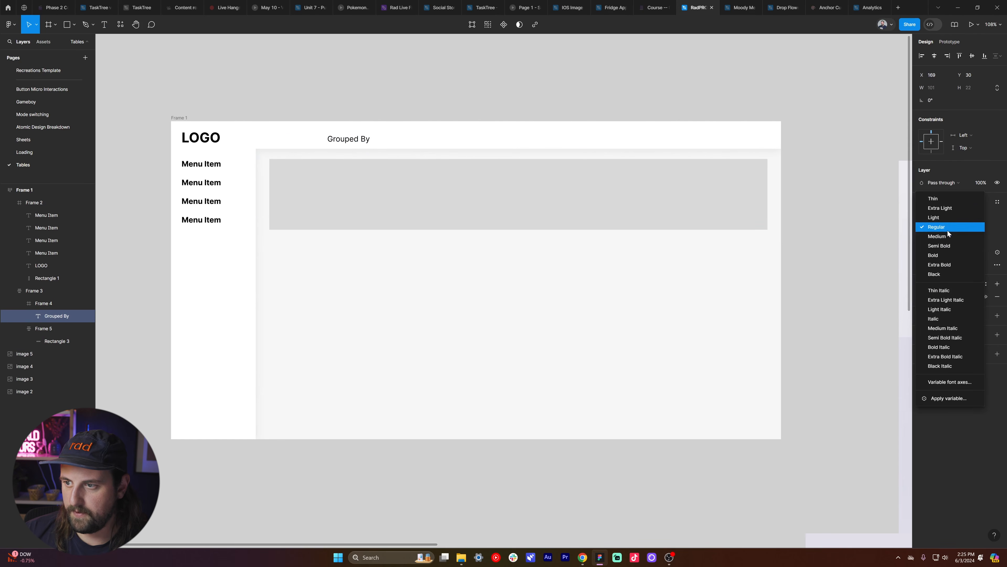
click(947, 243)
text(15)
key(Return)
key(Up)
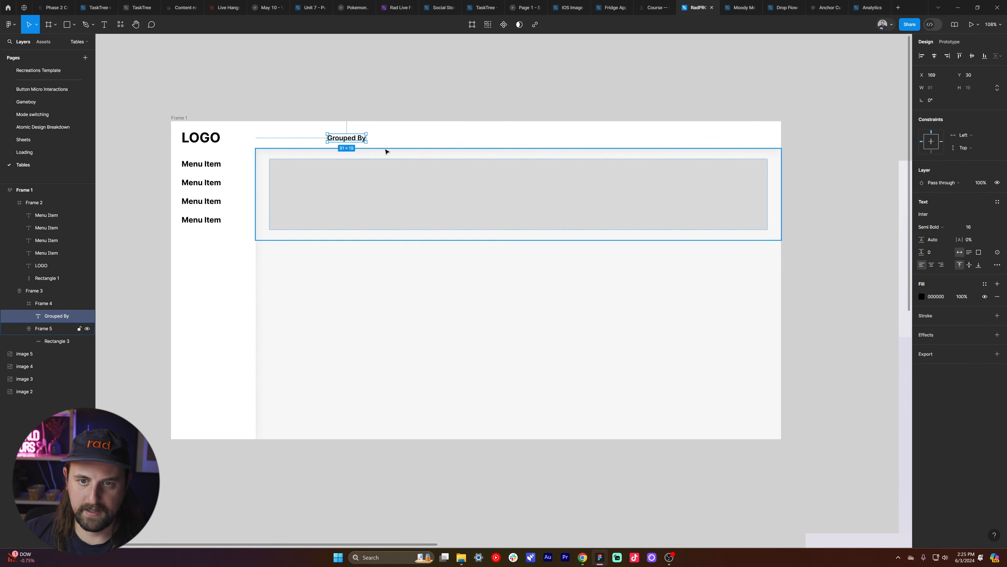
- Move the "Grouped By" label to the start of the header frame, at about X 16, Y 25
drag(350, 140, 284, 139)
key(Right)
key(Right)
key(Down)
key(Down)
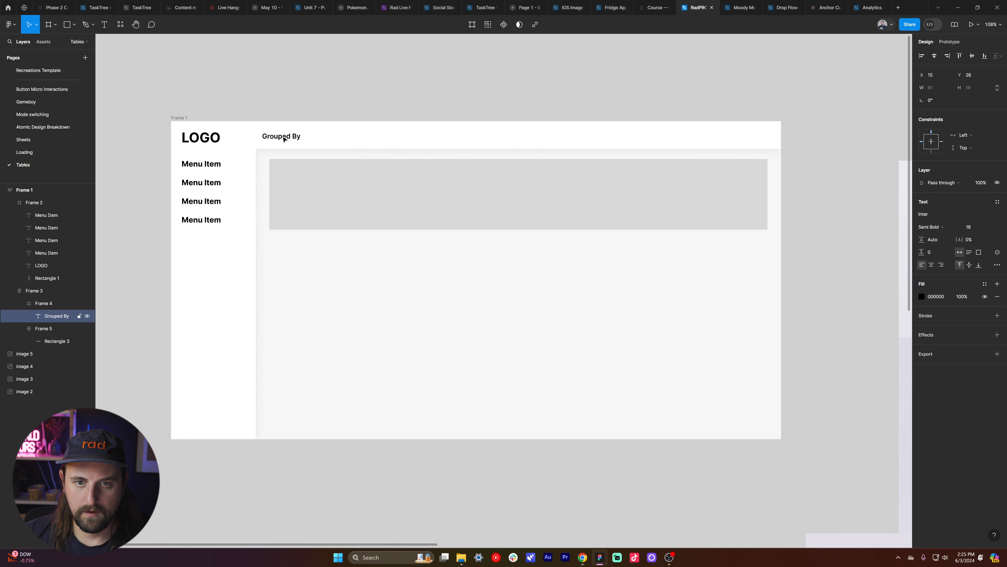
- Open the Feather Icons plugin
right_click(369, 89)
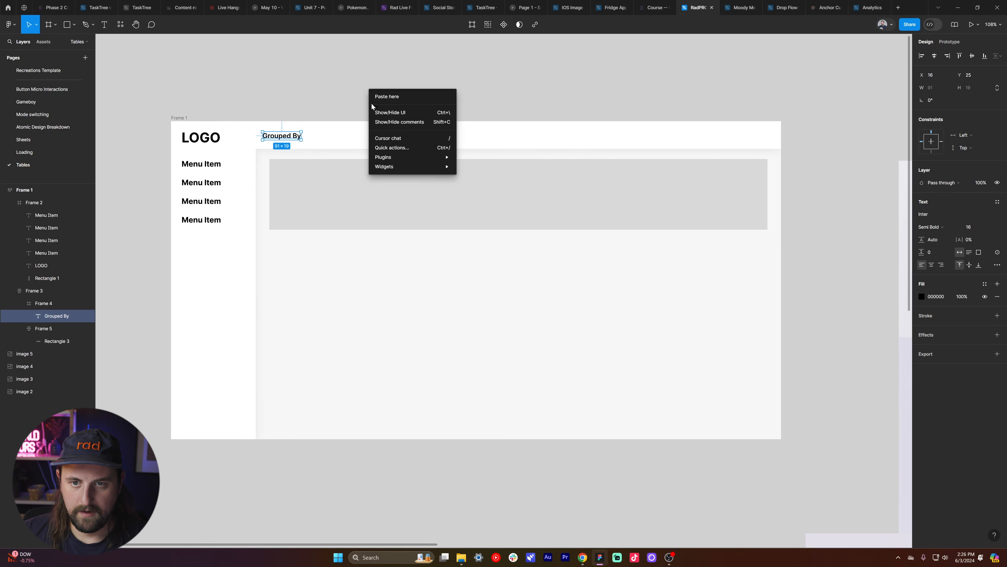
mouse_move(436, 157)
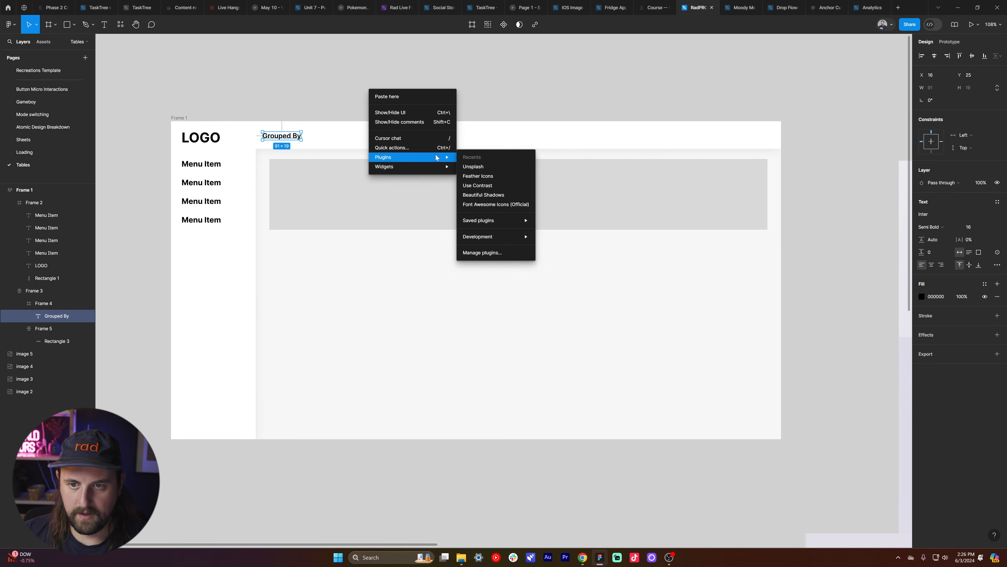
click(510, 177)
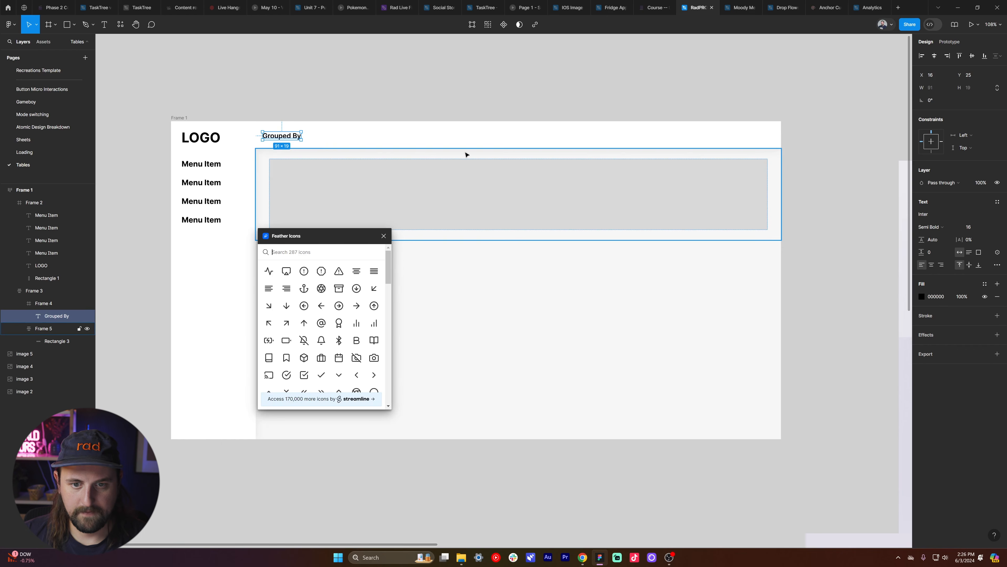
text(grou)
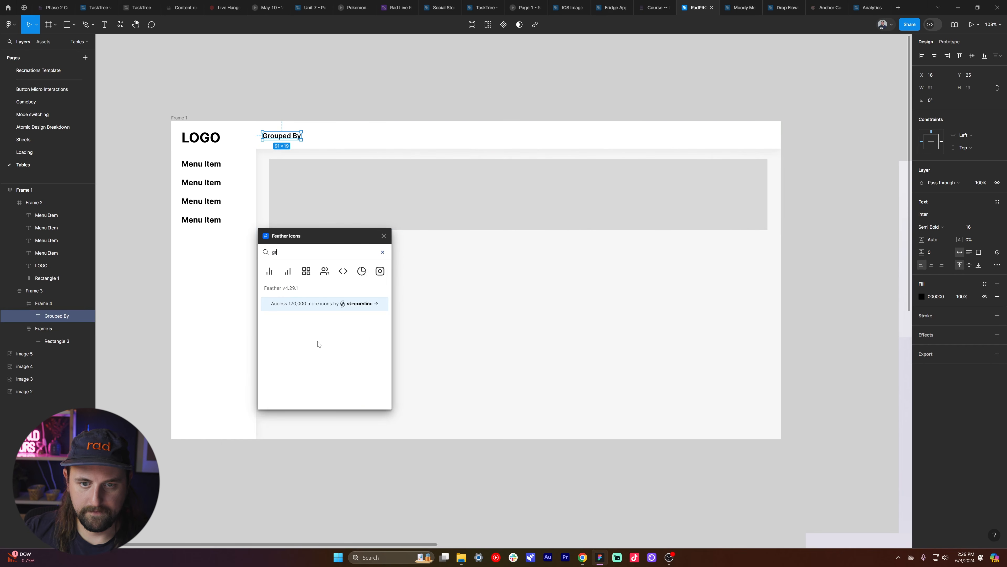
key(BackSpace)
key(BackSpace)
key(BackSpace)
key(BackSpace)
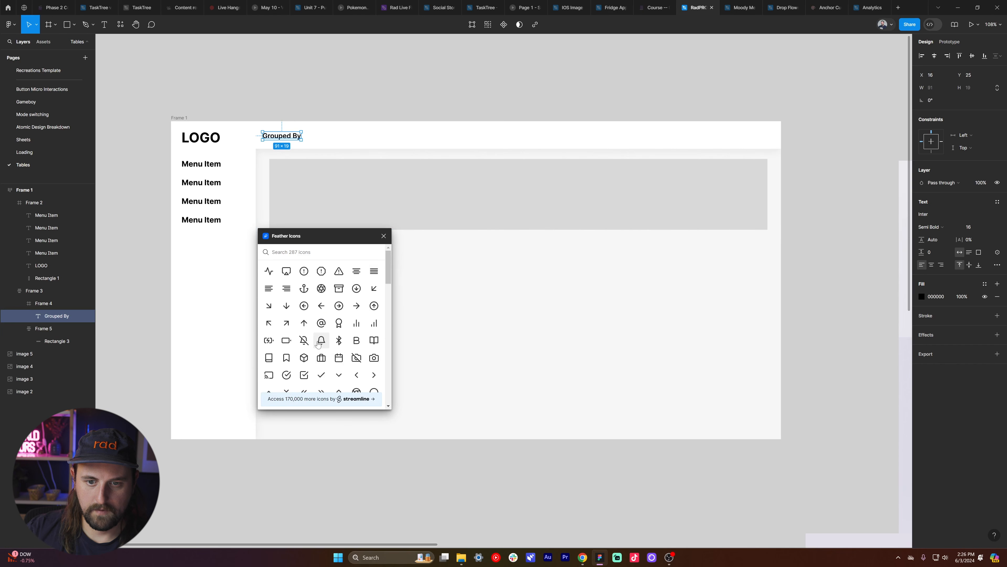
- Search the icons for "fol" and place the folder icon in front of the "Grouped By" label in the header
text(fo)
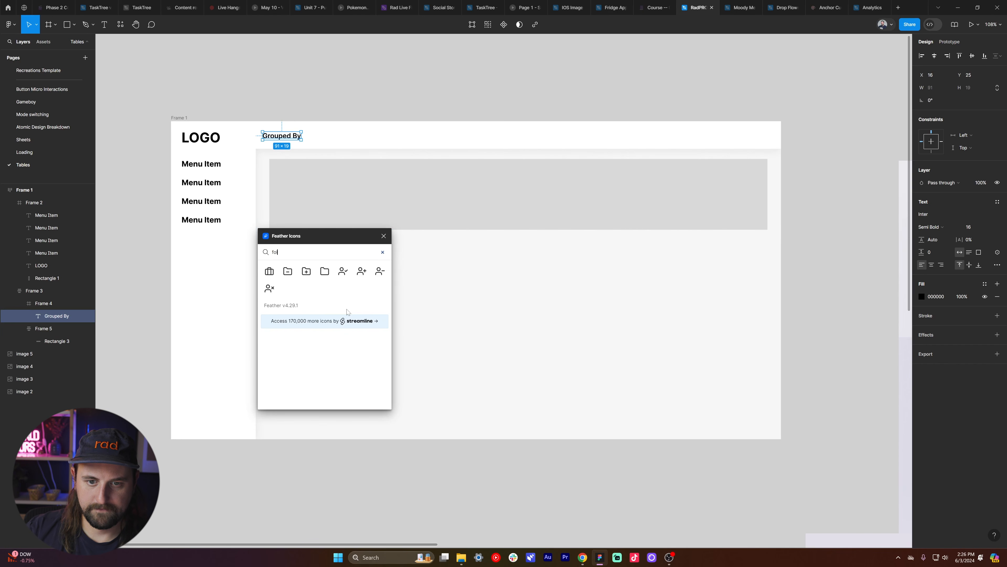
drag(324, 271, 260, 132)
click(286, 139)
double_click(285, 139)
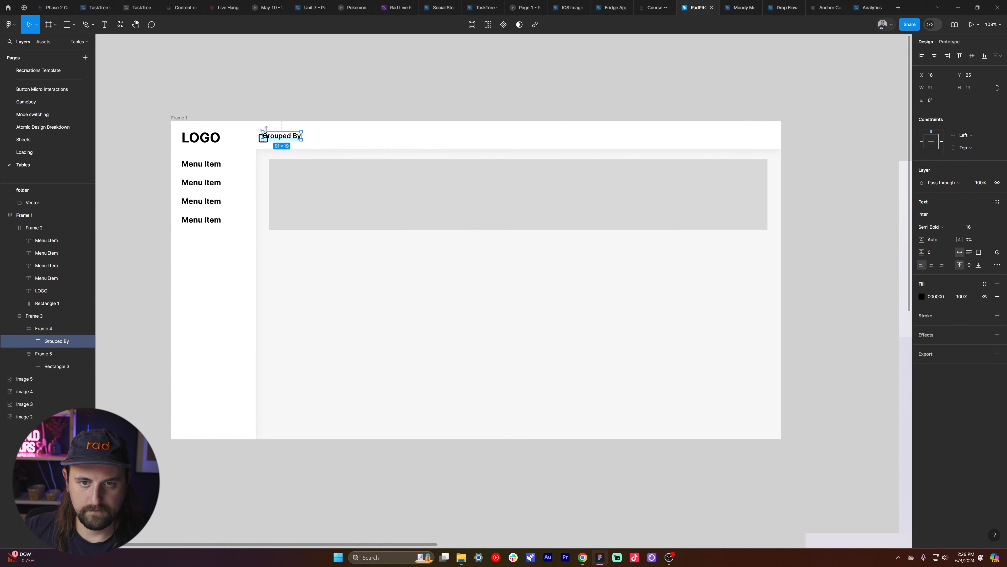
click(259, 130)
drag(258, 130, 261, 133)
- Combine the folder icon and label in a horizontal auto layout, vertically centered with spacing 7, and position it at X 16, Y 20
shift+click(286, 139)
key(shift+a)
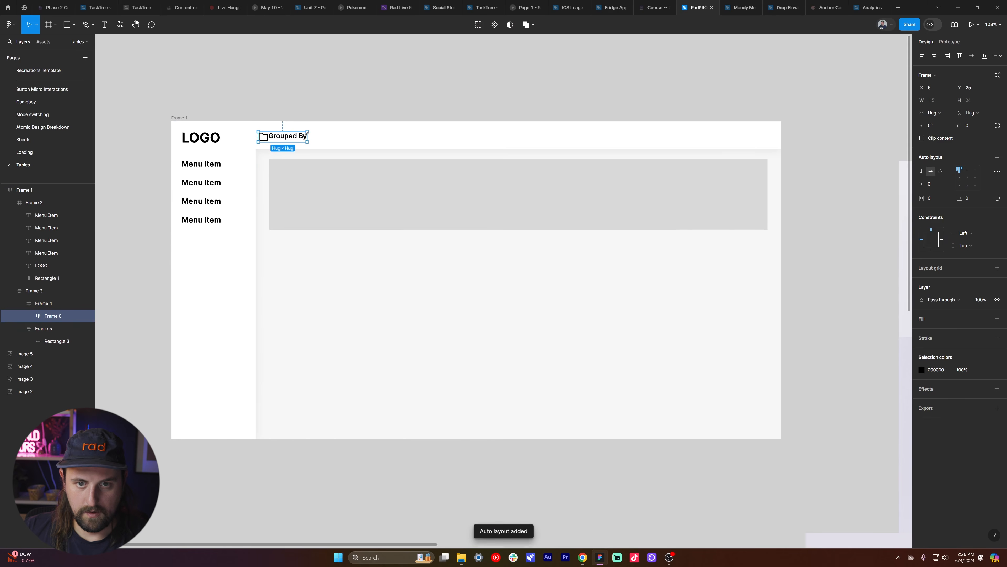
click(959, 178)
drag(920, 184, 923, 182)
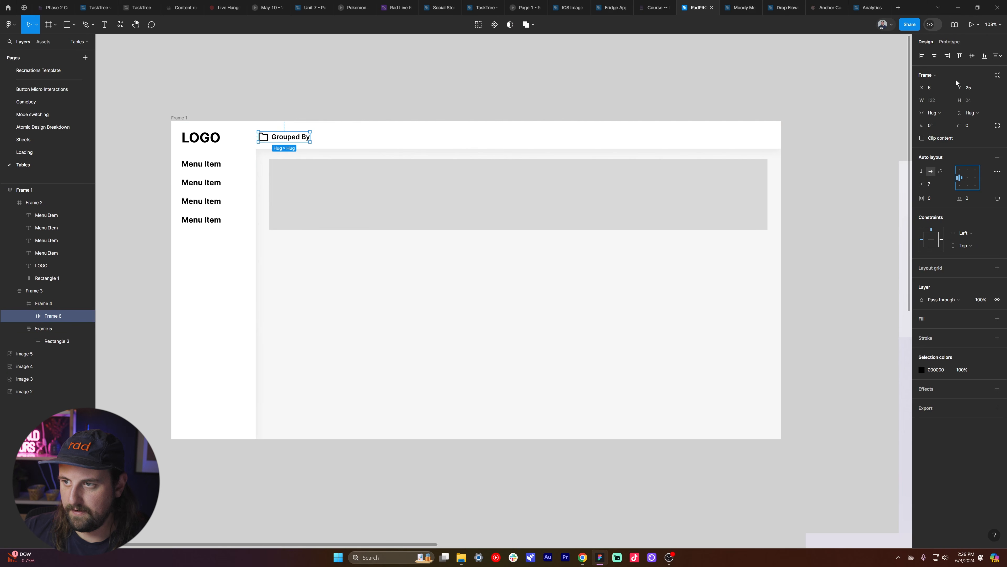
drag(299, 139, 304, 137)
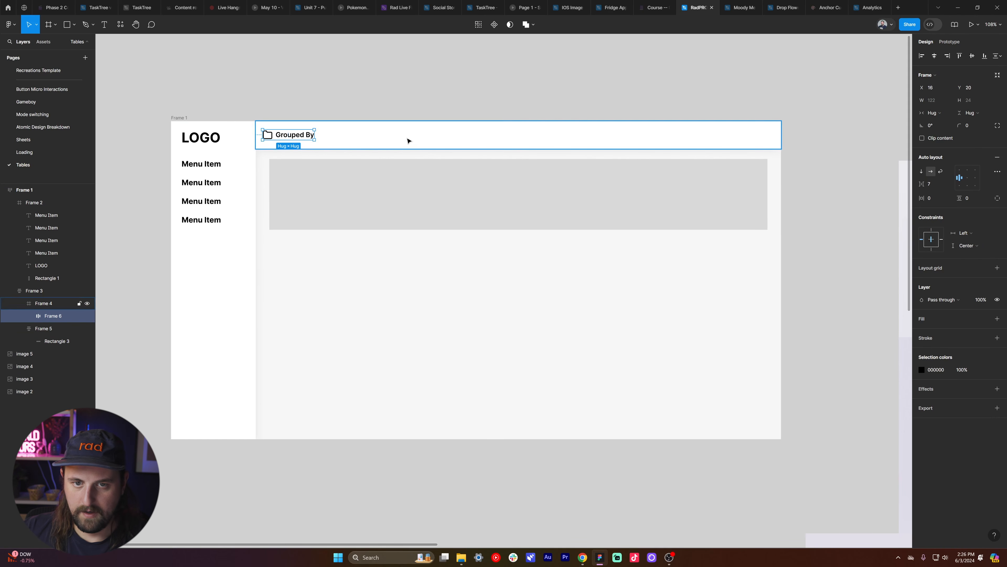
- Scale the folder icon beside the "Grouped By" label down to 16 × 16
click(270, 136)
key(k)
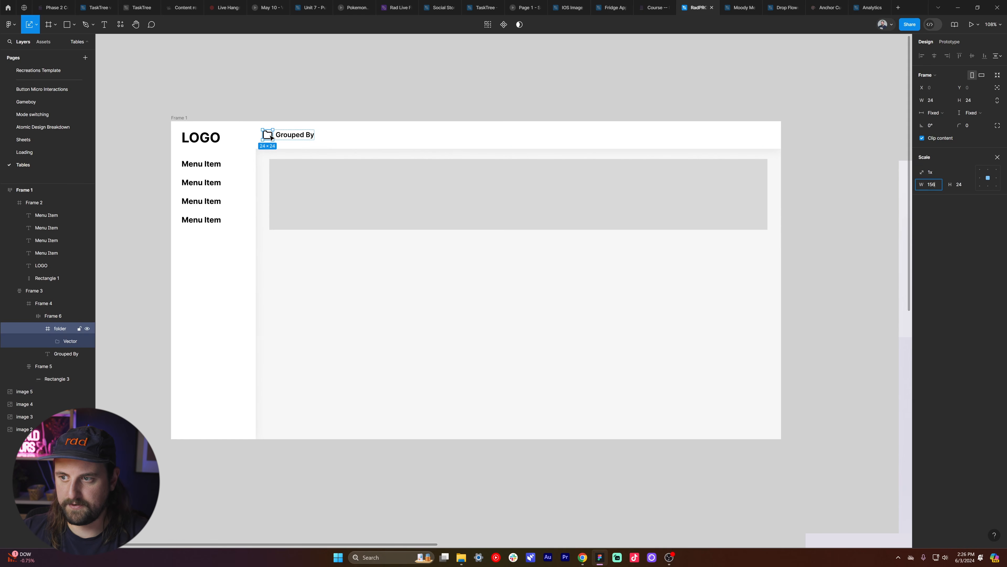
key(Return)
key(Return)
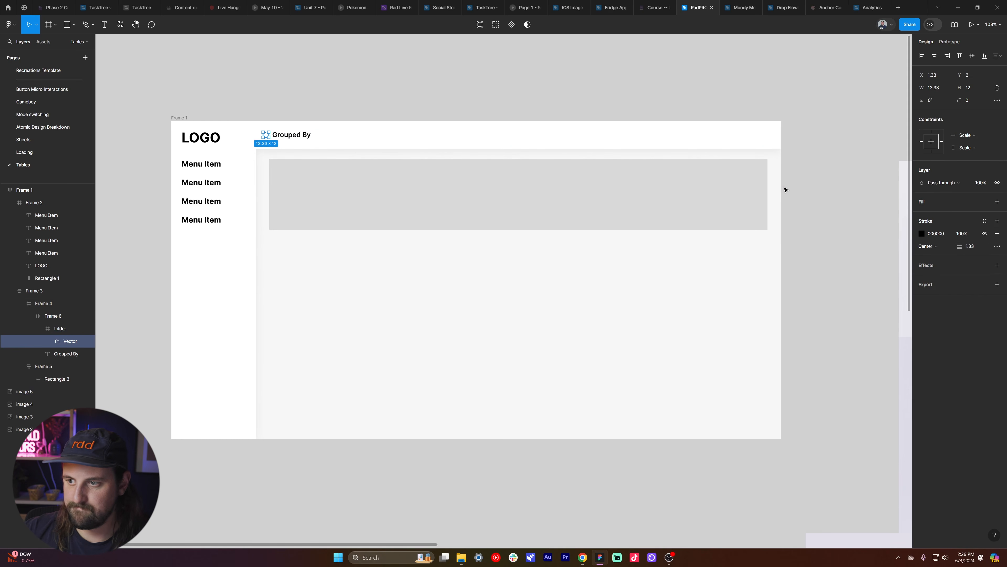
key(shift+Return)
key(shift+Return)
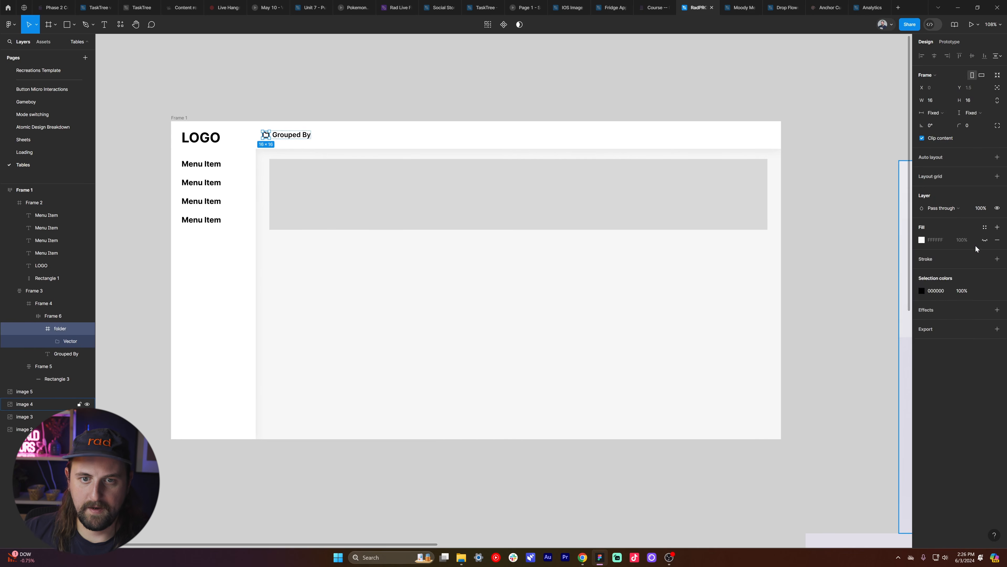
- Set the horizontal and vertical padding of the "Grouped By" auto layout frame to 8
key(shift+Return)
key(Return)
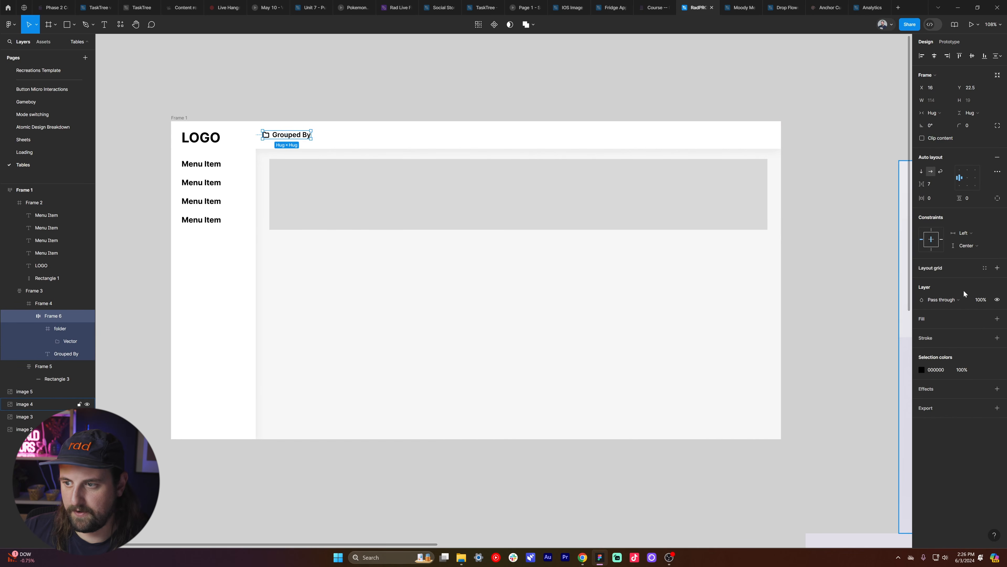
drag(956, 200, 958, 200)
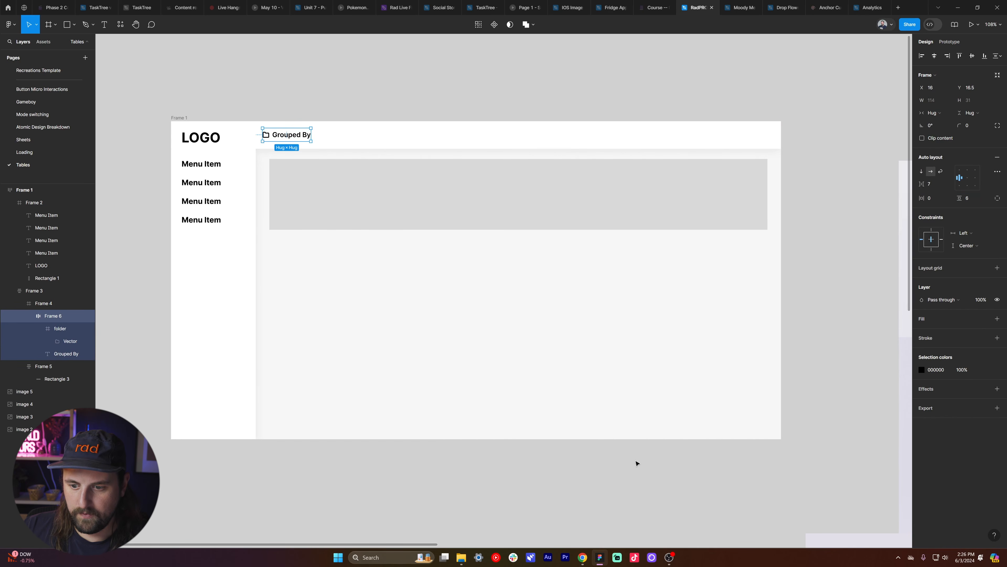
click(582, 557)
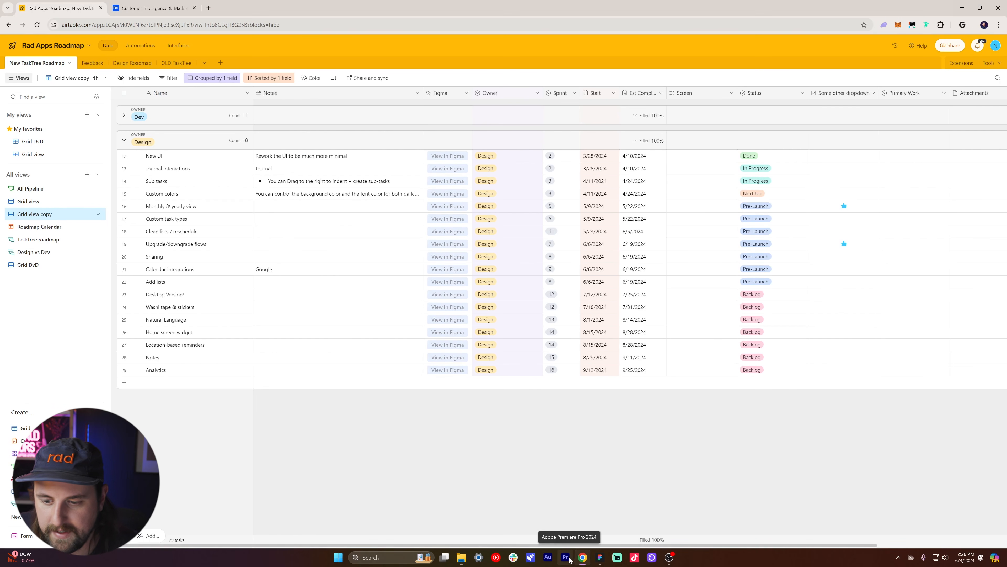
click(603, 559)
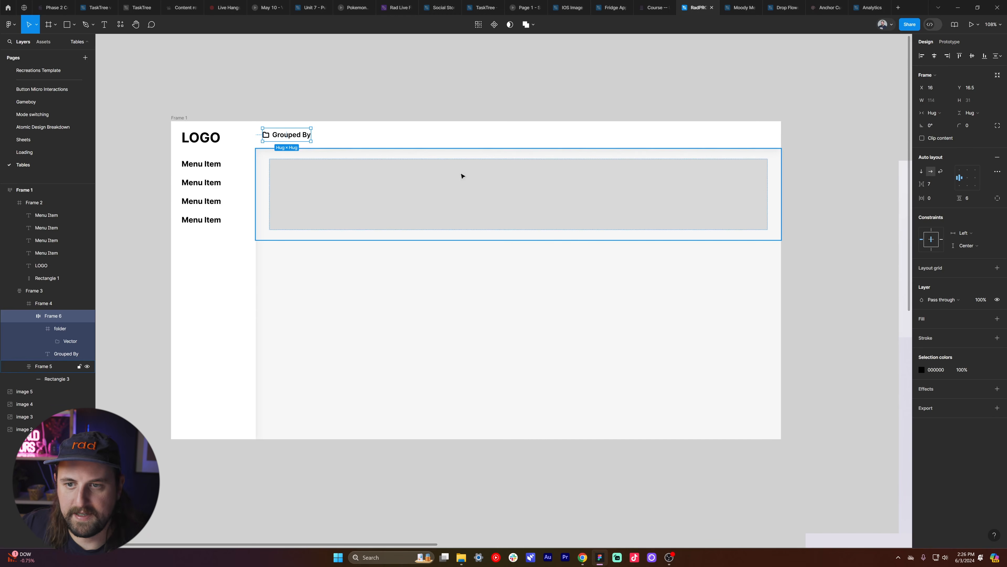
text(8)
key(Tab)
text(6)
key(Return)
text(8)
key(Return)
- Give the "Grouped By" frame a black (000000) fill at 10% opacity and a corner radius of 5
click(997, 319)
click(942, 332)
text(0)
key(Return)
click(961, 332)
text(10)
key(Return)
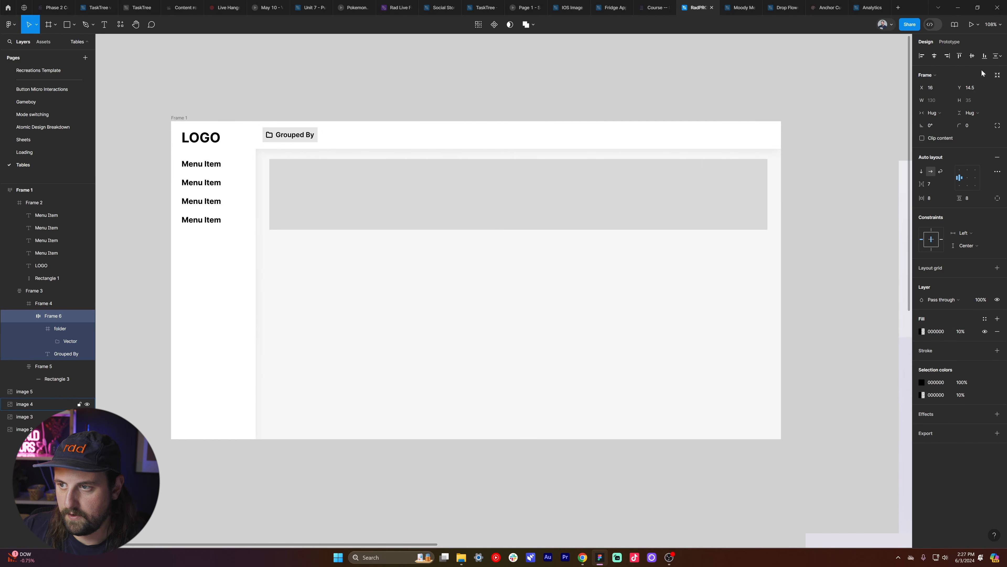
drag(960, 125, 982, 125)
- Increase the "Grouped By" button's horizontal padding to 12 and shift the button left to X 6
click(932, 198)
key(Up)
key(Up)
key(Up)
key(Up)
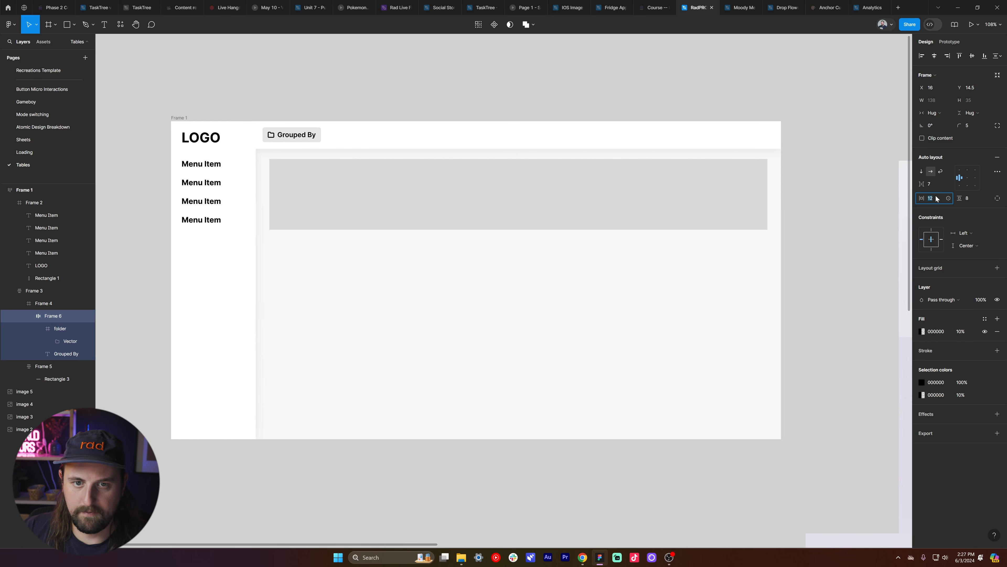
key(Return)
key(shift+Left)
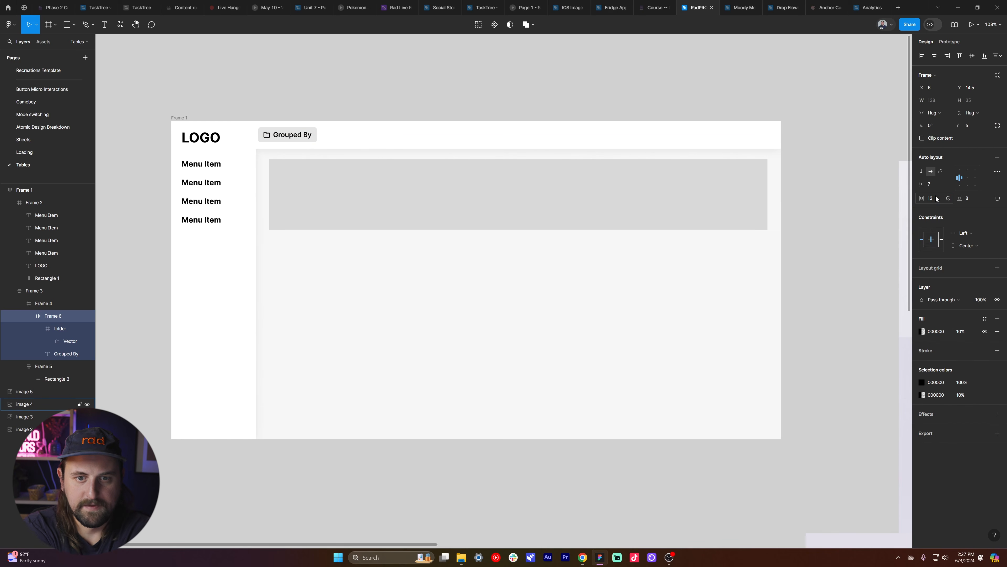
click(238, 176)
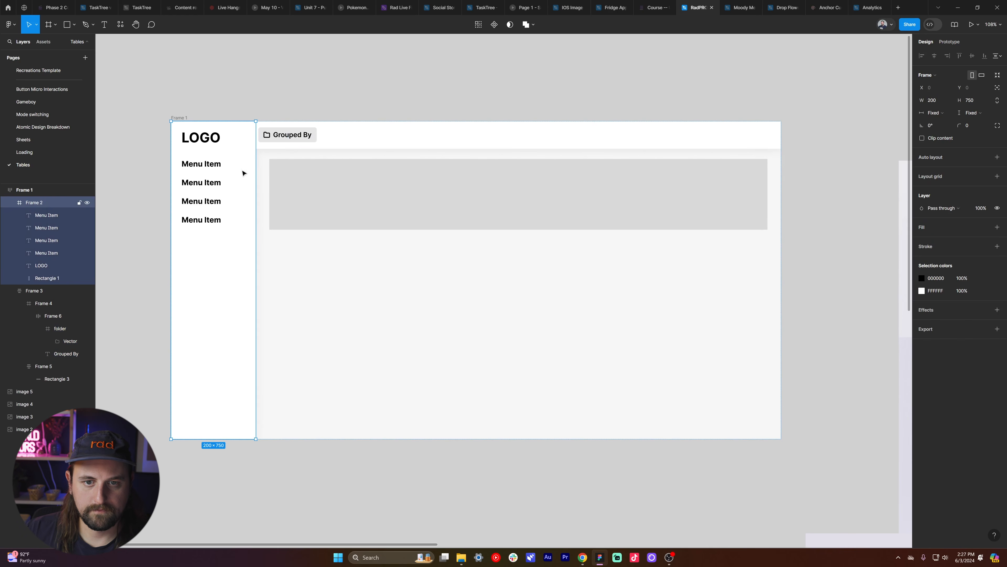
drag(257, 140, 263, 141)
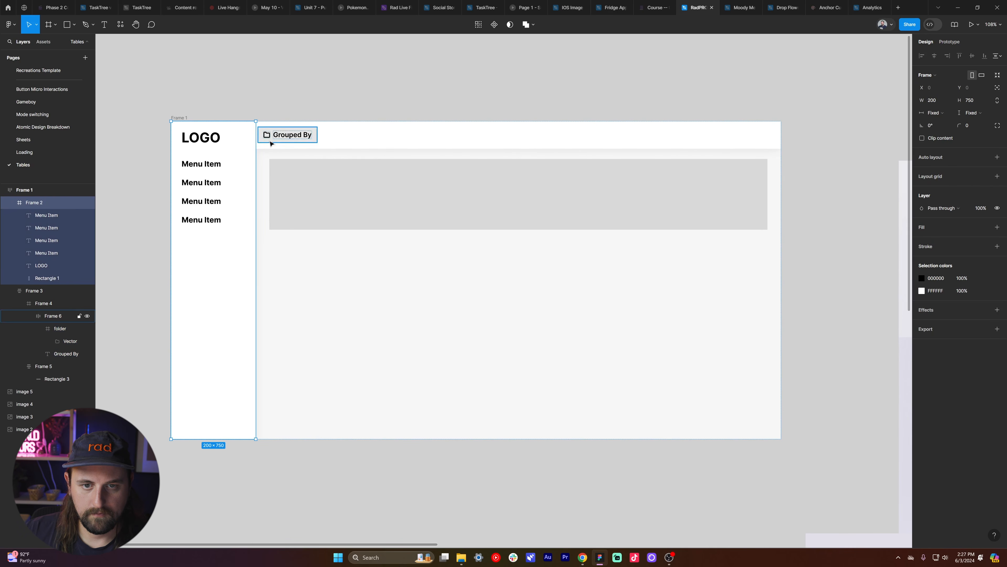
click(292, 106)
click(231, 168)
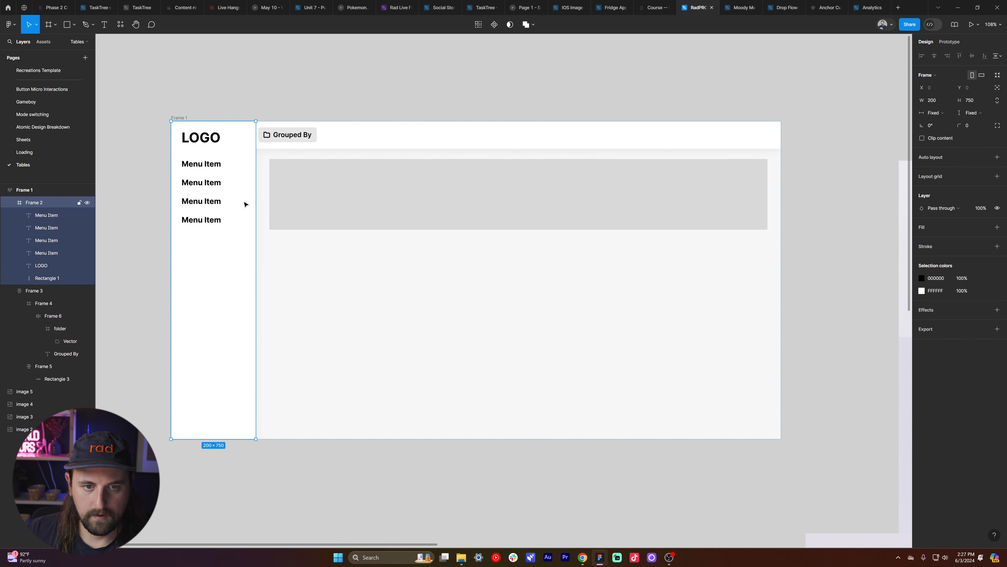
- Apply the sidebar background rectangle's white fill and drop shadow to the sidebar frame, and delete the rectangle
click(233, 258)
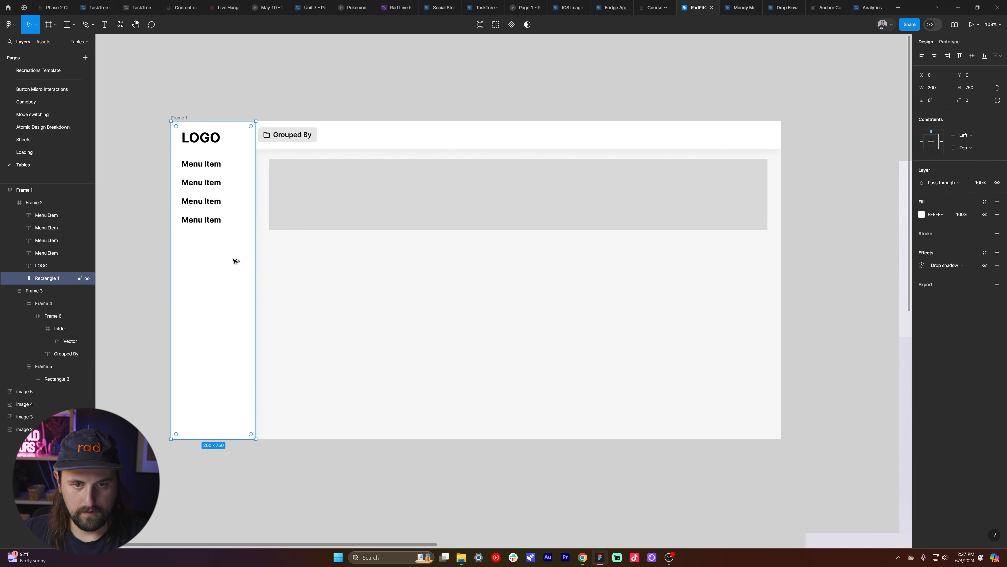
key(shift+Return)
key(ctrl+alt+v)
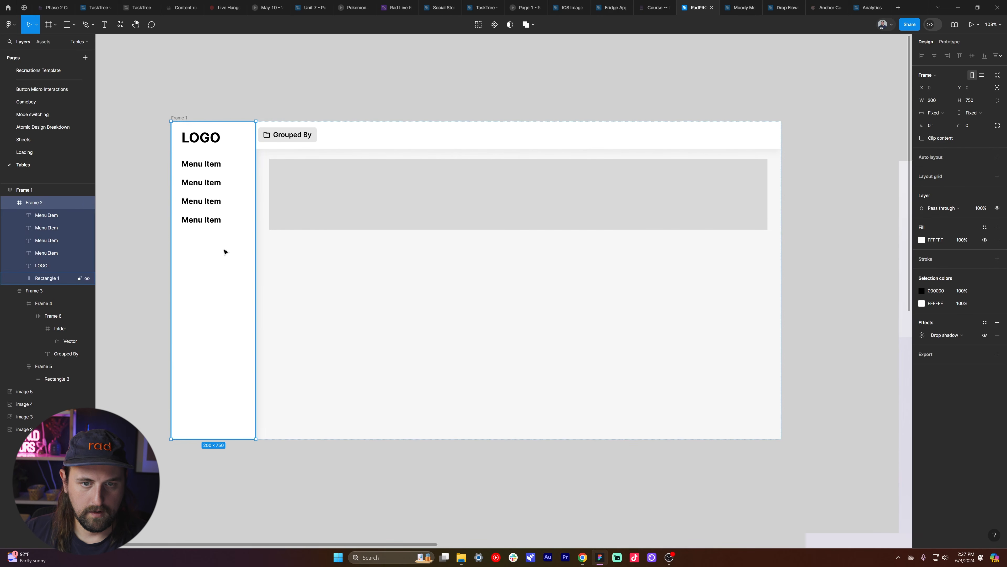
ctrl+click(223, 257)
key(Delete)
click(223, 257)
mouse_move(252, 200)
mouse_down()
mouse_move(230, 204)
mouse_move(240, 203)
mouse_up()
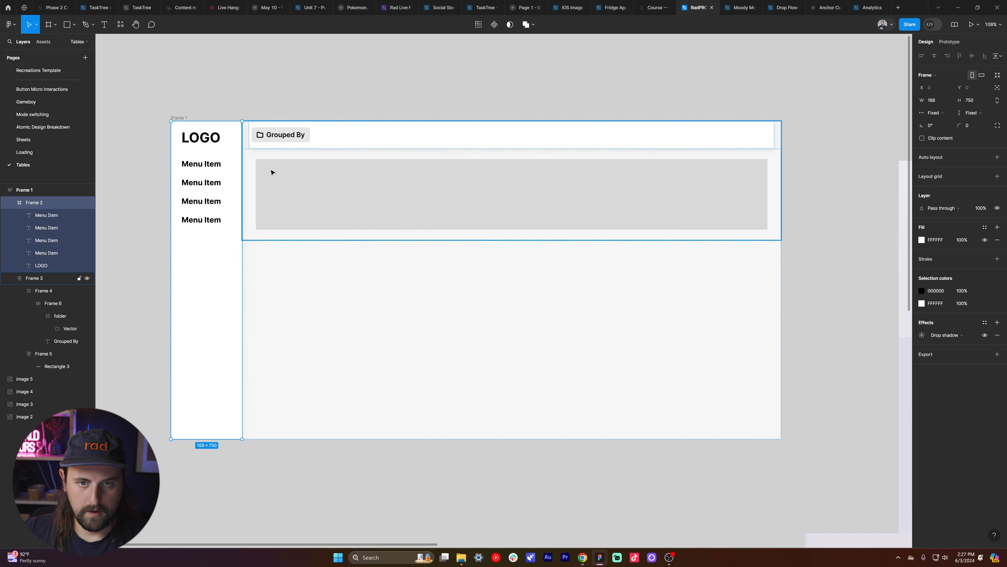
key(ctrl+z)
- Set the header bar's width to fill its container and narrow the sidebar frame to 170 wide
click(336, 132)
click(337, 132)
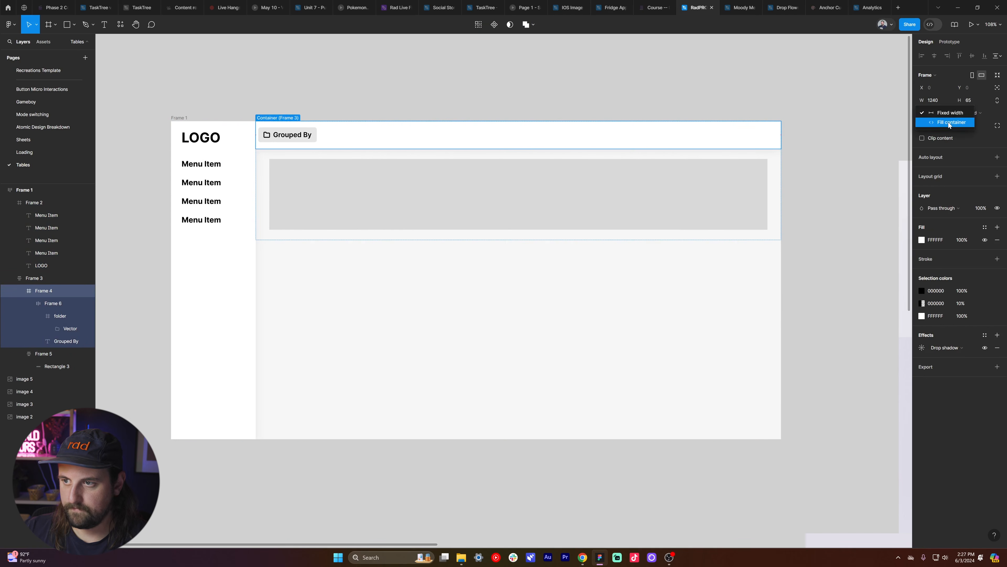
click(636, 112)
click(243, 161)
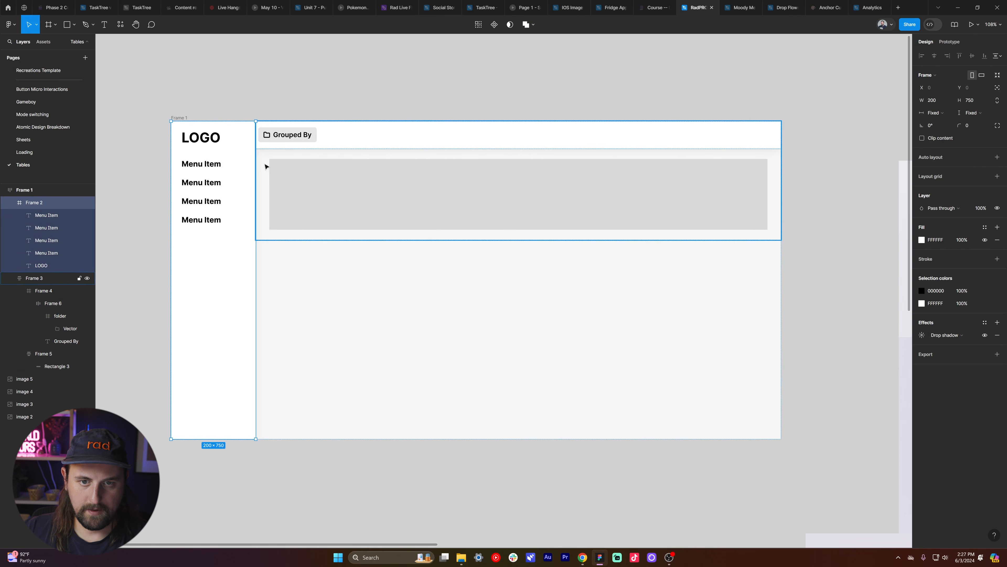
drag(256, 181, 242, 185)
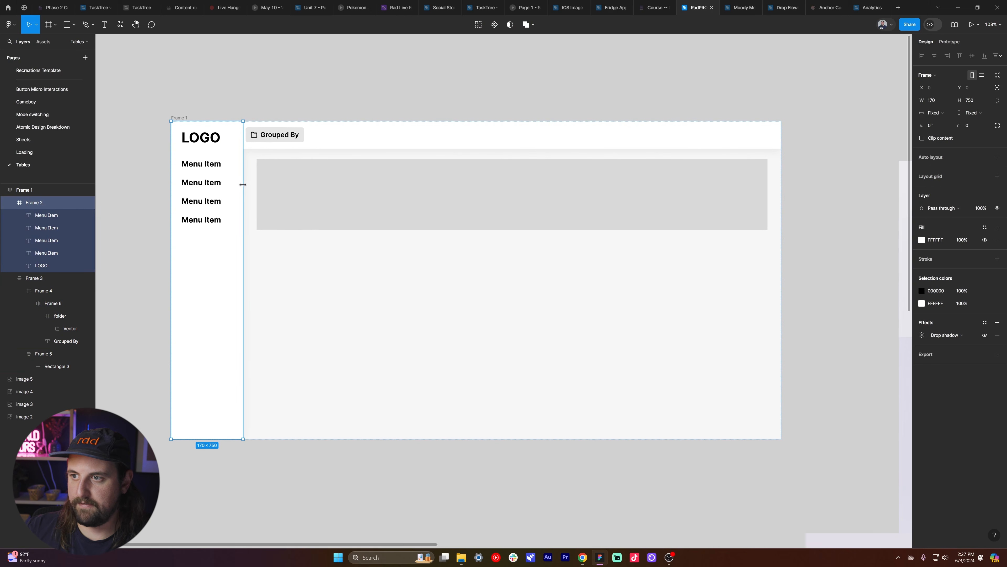
click(343, 87)
click(327, 184)
click(317, 168)
click(317, 135)
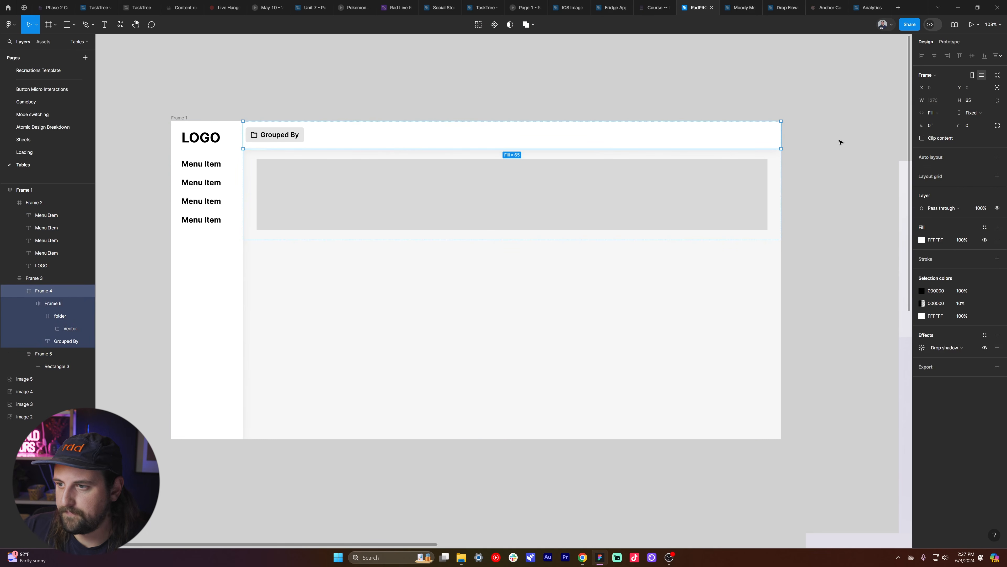
- Place a duplicate of the "Grouped By" button beside it at X 219 and extend the original's label to "Grouped By Person"
click(284, 142)
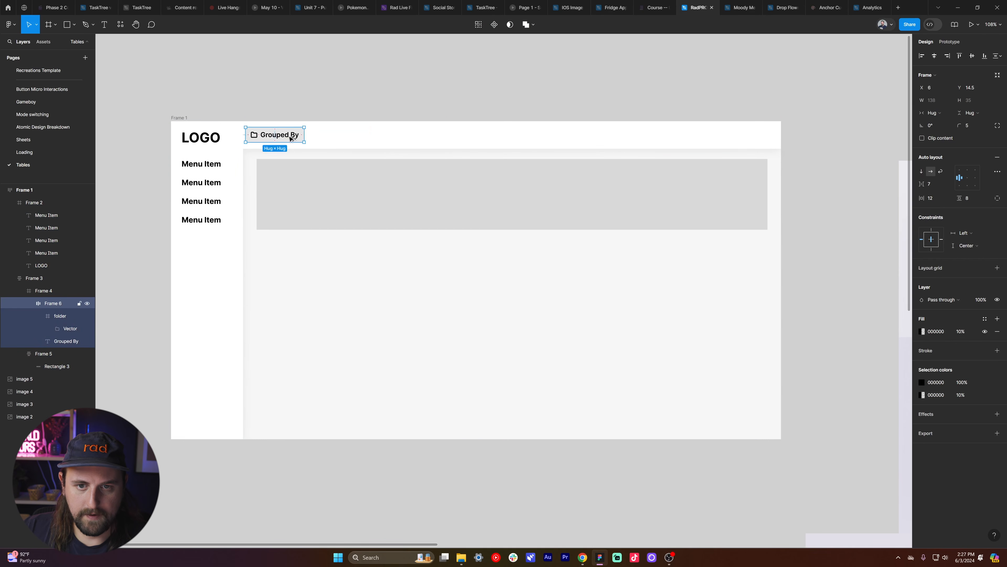
drag(293, 139, 371, 139)
double_click(301, 140)
key(Right)
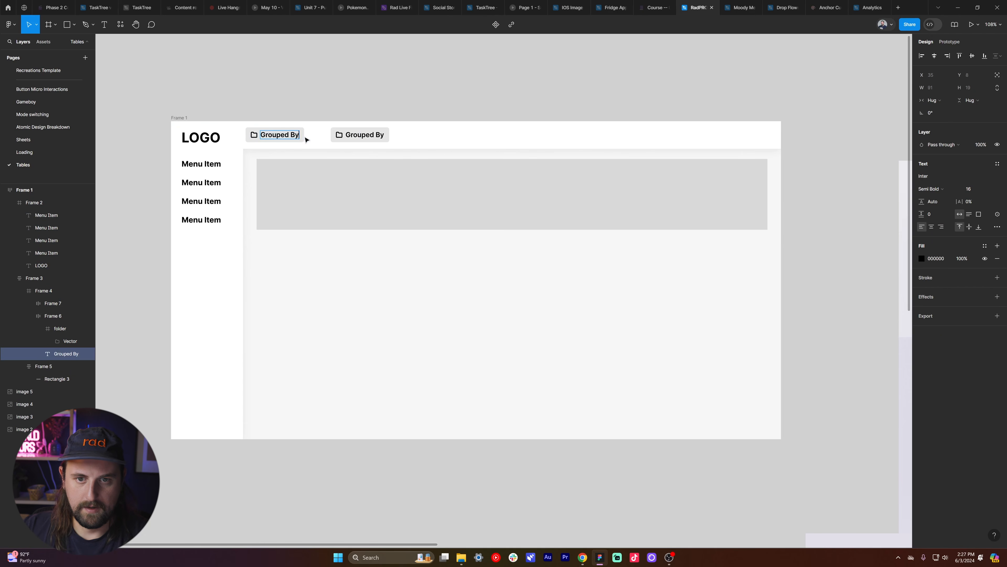
text(Jerson)
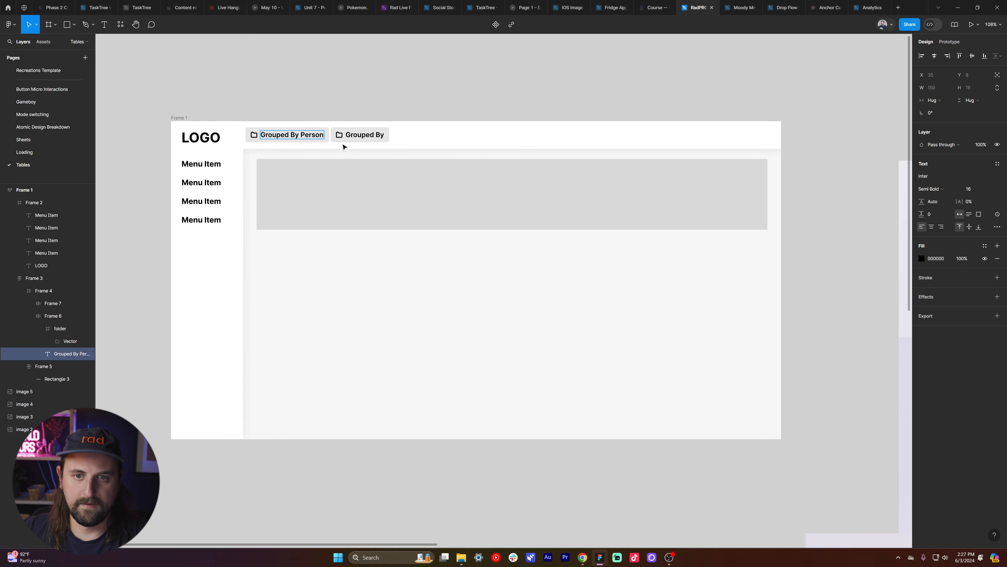
click(359, 135)
drag(360, 136, 365, 135)
- Underline the word "Person" in the first button's label and set its weight to Bold
double_click(309, 135)
click(309, 135)
double_click(309, 135)
key(ctrl+u)
click(930, 189)
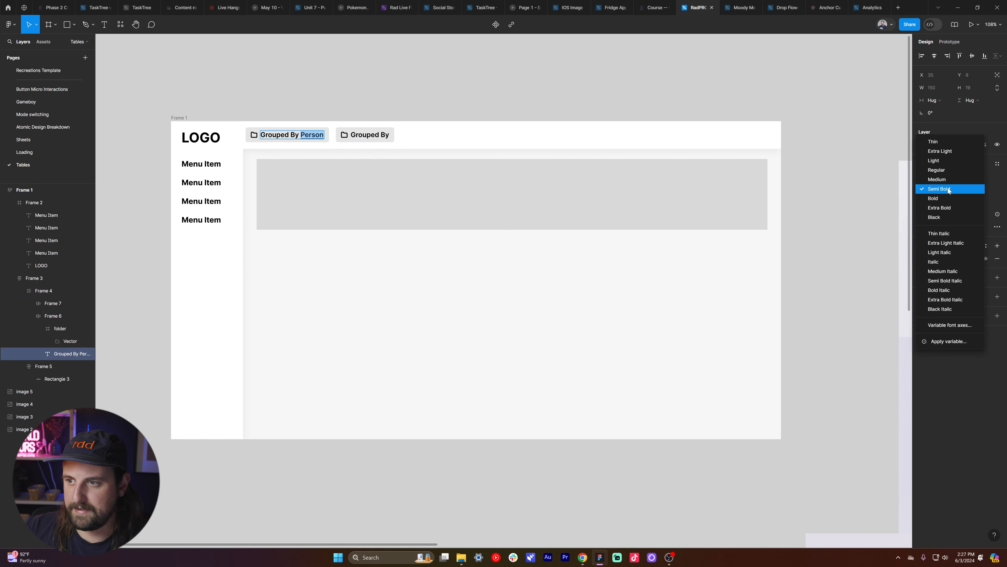
click(949, 198)
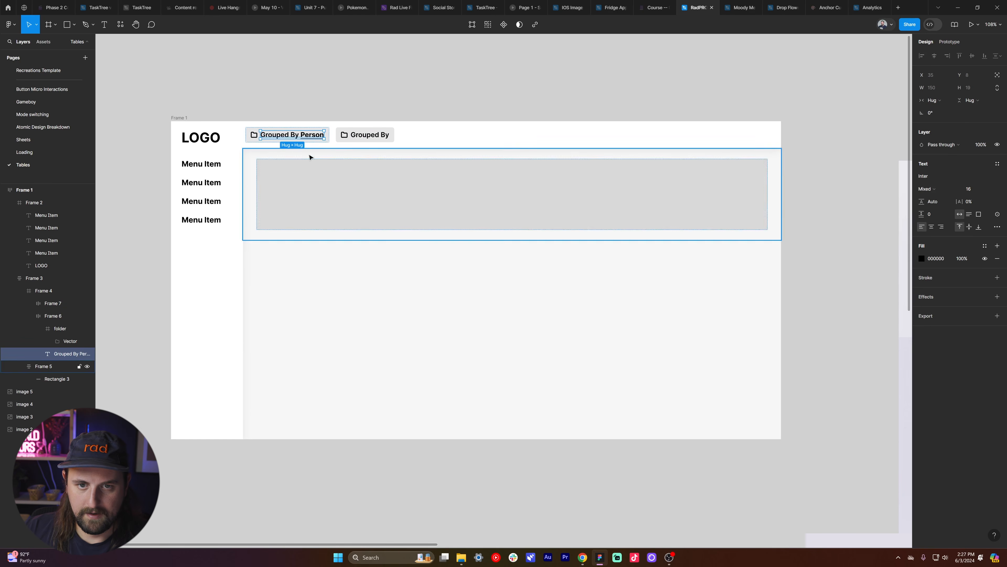
click(252, 111)
- Change the duplicate button's label to "Sorted by Date", with the word "Date" underlined and set to Bold
click(355, 139)
double_click(355, 139)
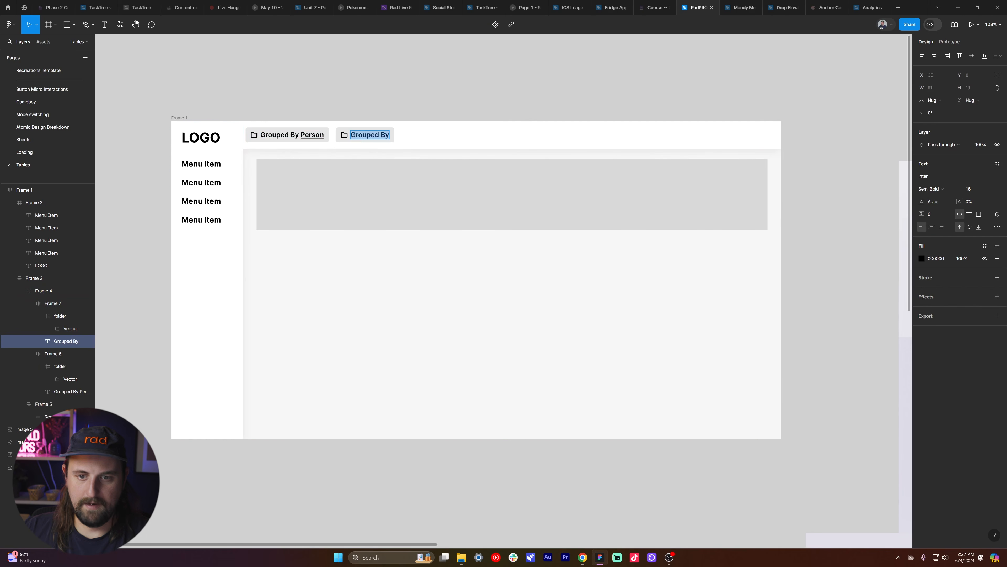
text(Filt)
key(BackSpace)
key(BackSpace)
key(BackSpace)
key(BackSpace)
text(Sortyd by Dat)
key(Escape)
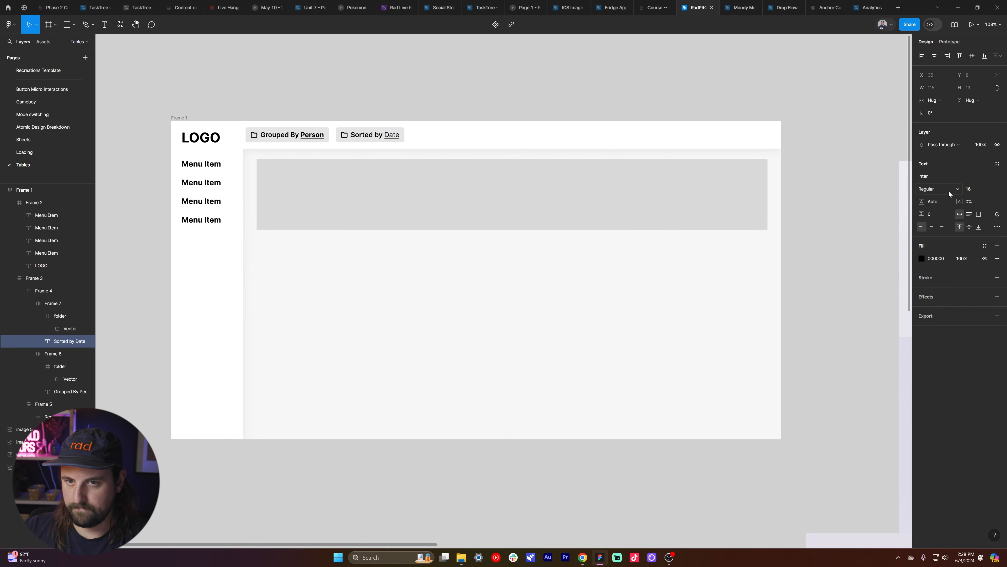
click(949, 190)
click(937, 216)
click(498, 114)
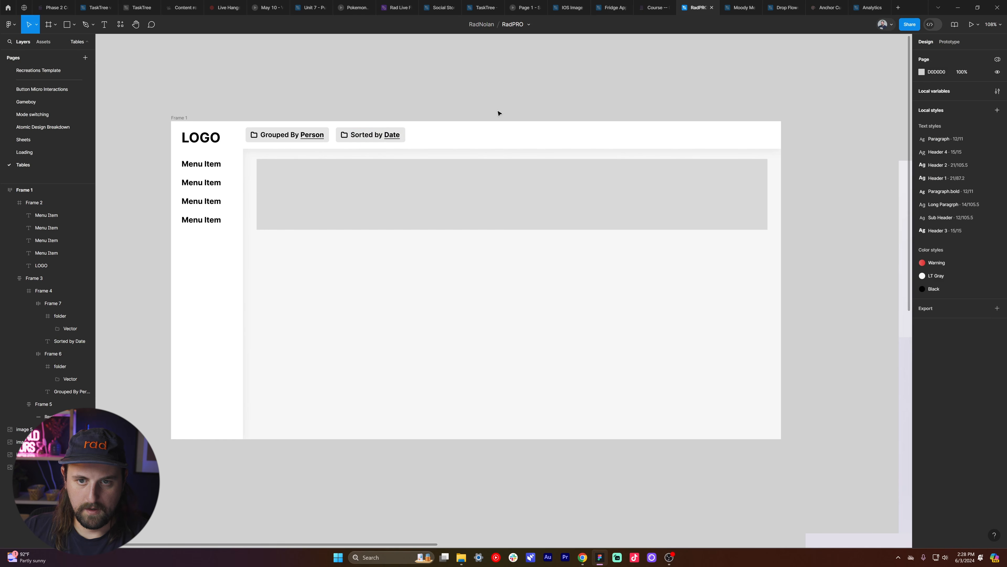
- Insert a sliders icon into the "Sorted by Date" button, between the folder icon and the label
right_click(368, 104)
drag(505, 293, 357, 183)
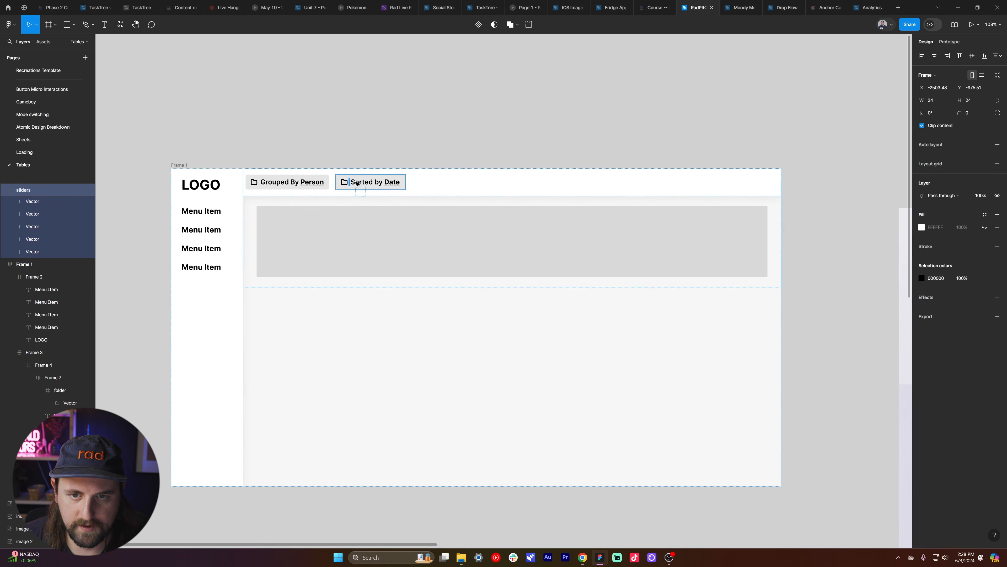
key(k)
key(Tab)
text(156)
key(Return)
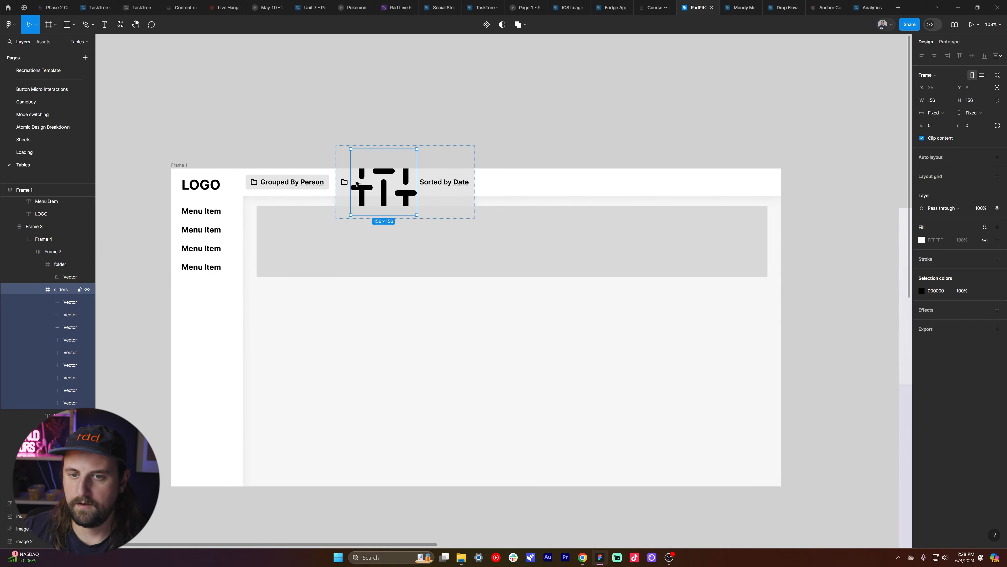
key(l)
- Scale the sliders icon in the "Sorted by Date" button to 16 × 16
key(k)
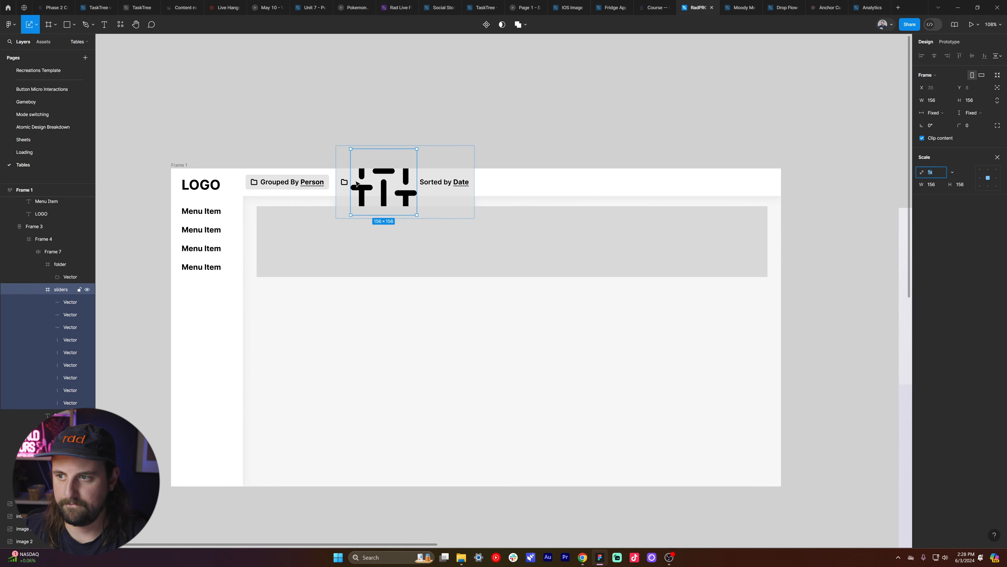
key(Tab)
text(16)
key(Return)
key(v)
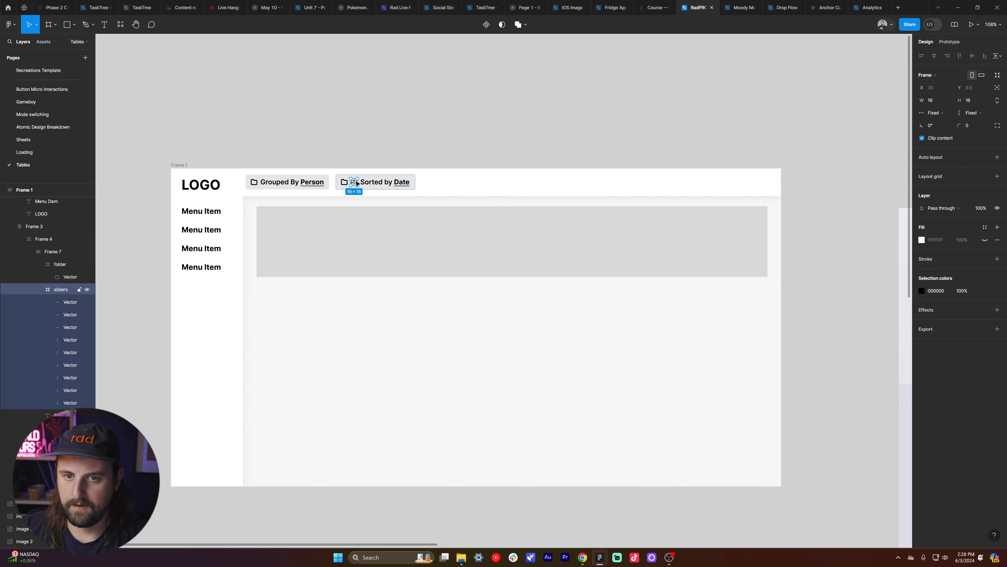
- Set the stroke weight of the sliders icon's vectors to 2 and delete the folder icon from the "Sorted by Date" button
key(Return)
click(967, 268)
text(2)
key(Return)
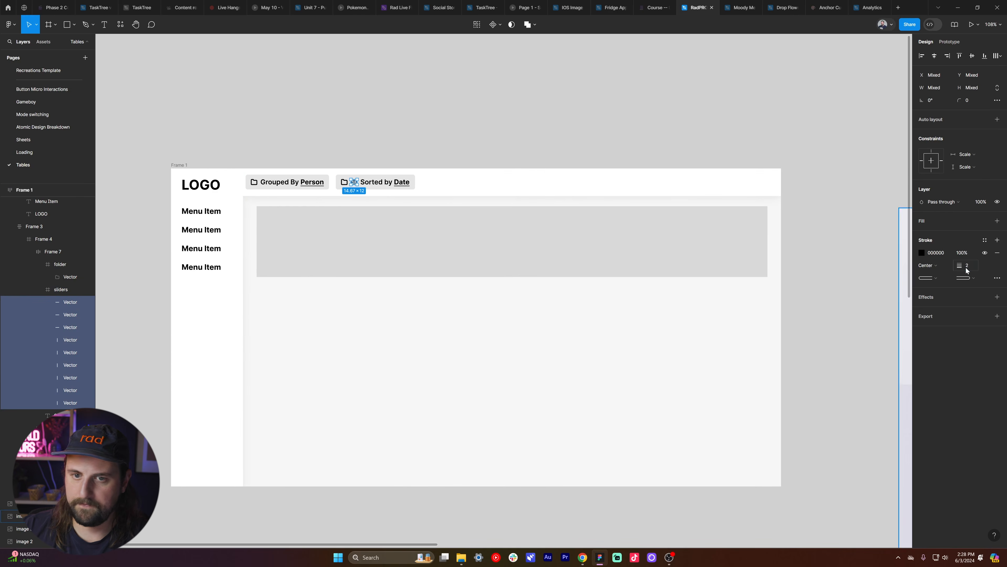
click(344, 181)
key(Delete)
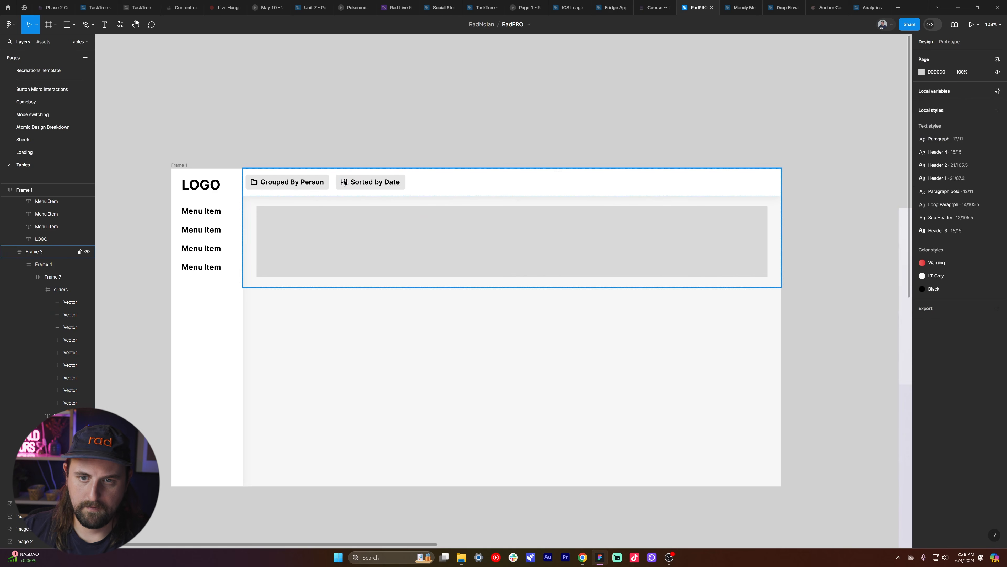
- Change the "Sorted by Date" button's fill to light blue 75D6FF at 42% opacity, with the colour picker in HSB mode
click(377, 178)
click(371, 181)
click(921, 332)
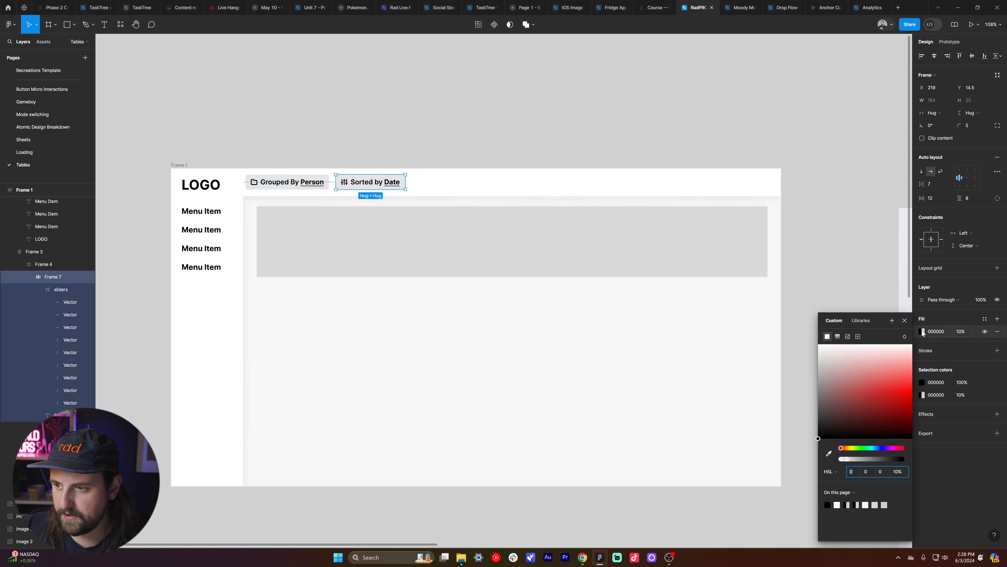
click(898, 366)
click(836, 471)
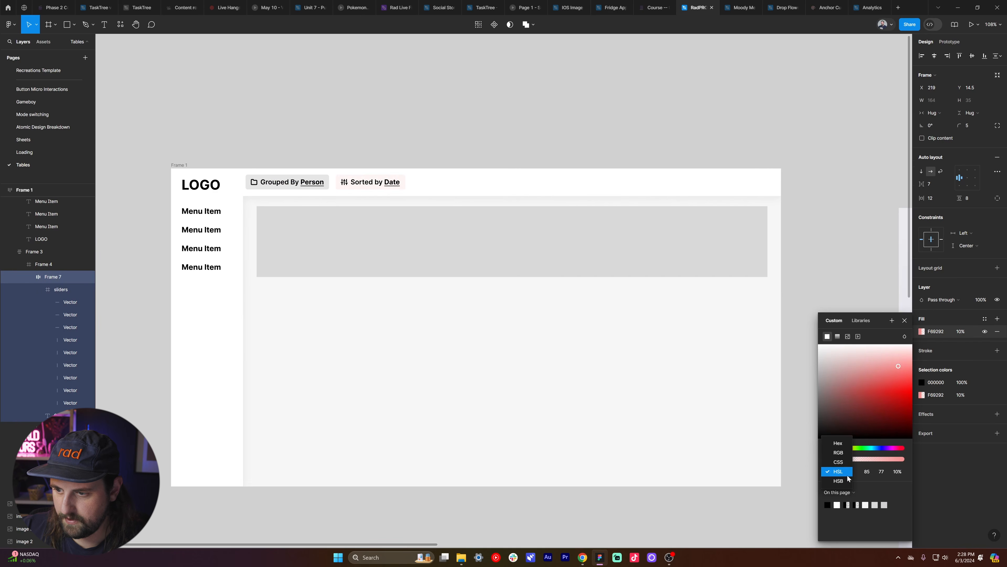
click(838, 481)
drag(875, 373, 914, 338)
drag(846, 460, 868, 458)
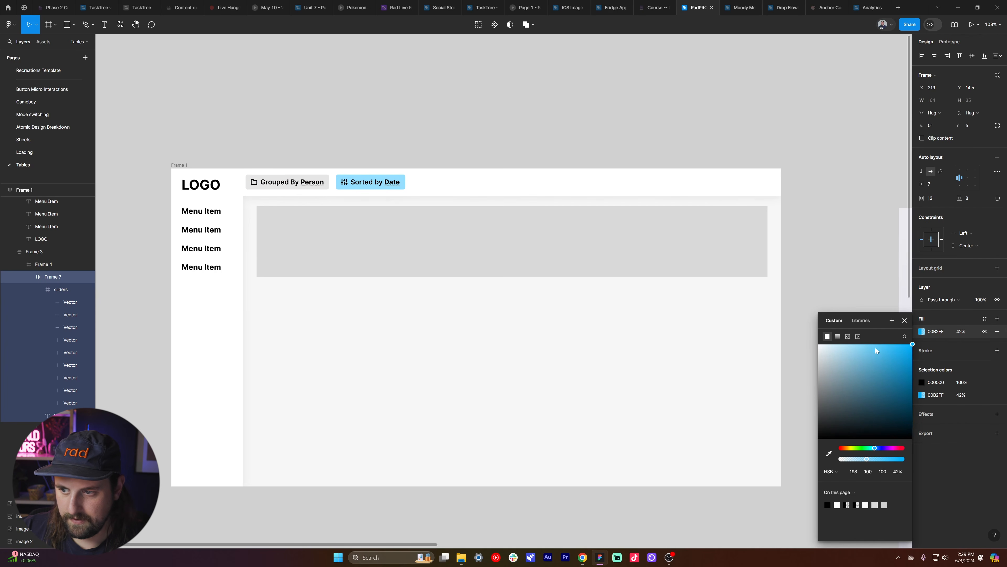
drag(876, 348, 869, 340)
- Add a black (000000) inside stroke of weight 2 at 10% opacity to the "Sorted by Date" button
click(998, 350)
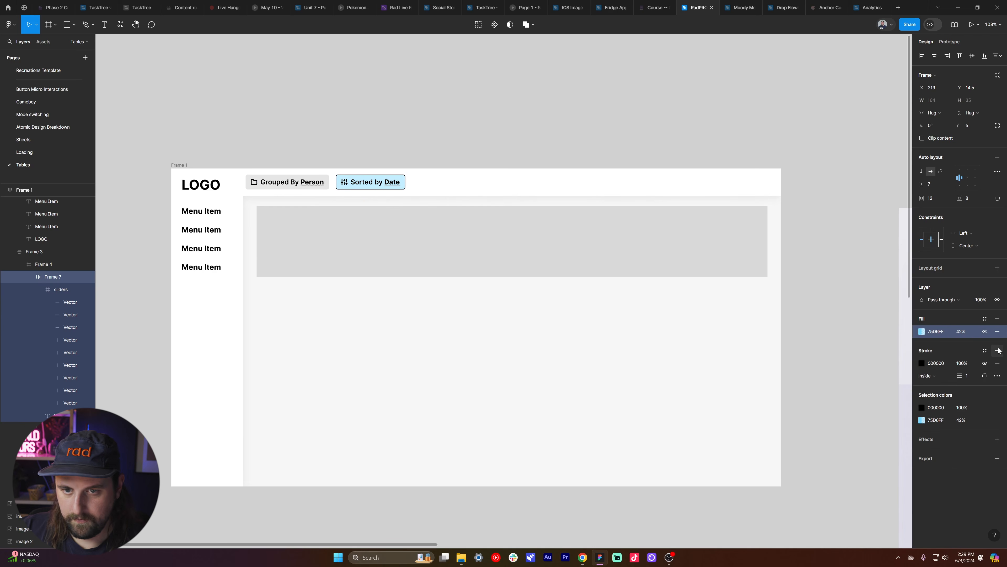
click(966, 377)
text(2)
key(Return)
click(959, 365)
text(90)
key(Return)
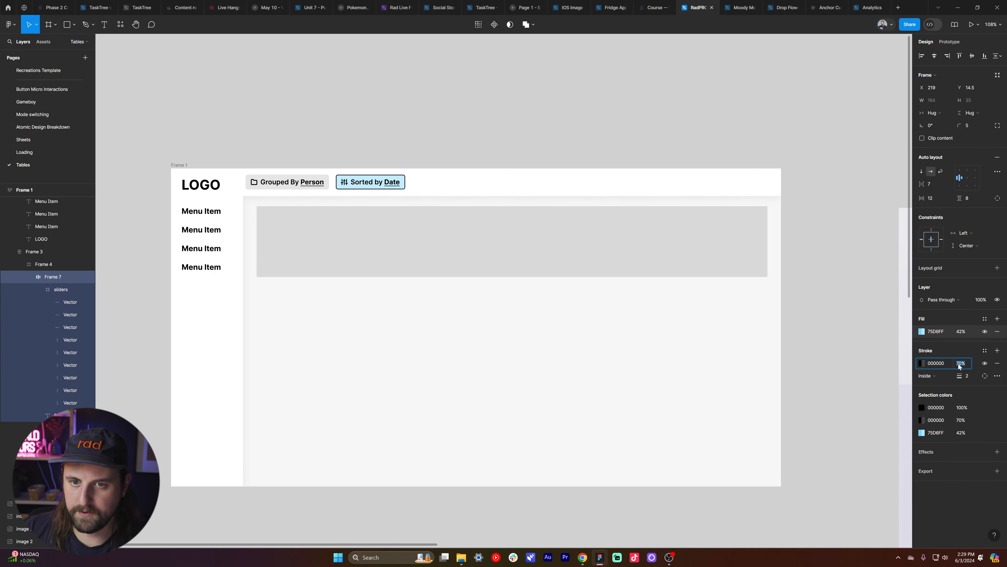
text(10)
key(Return)
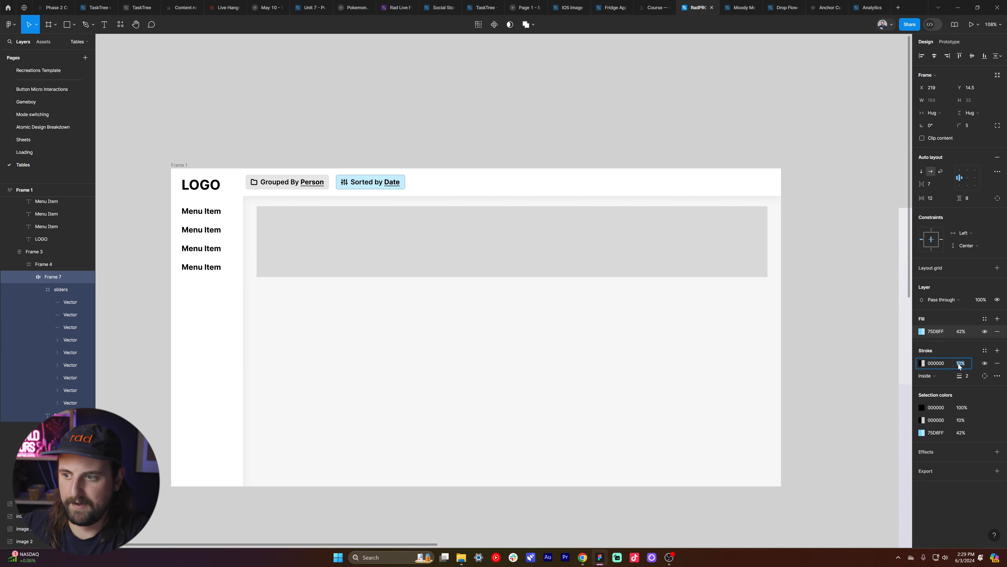
click(550, 143)
- Copy the "Sorted by Date" button's style onto the "Grouped By Person" button and change its fill to purple A175FF
ctrl+click(404, 177)
key(ctrl+alt+c)
click(322, 180)
key(ctrl+alt+v)
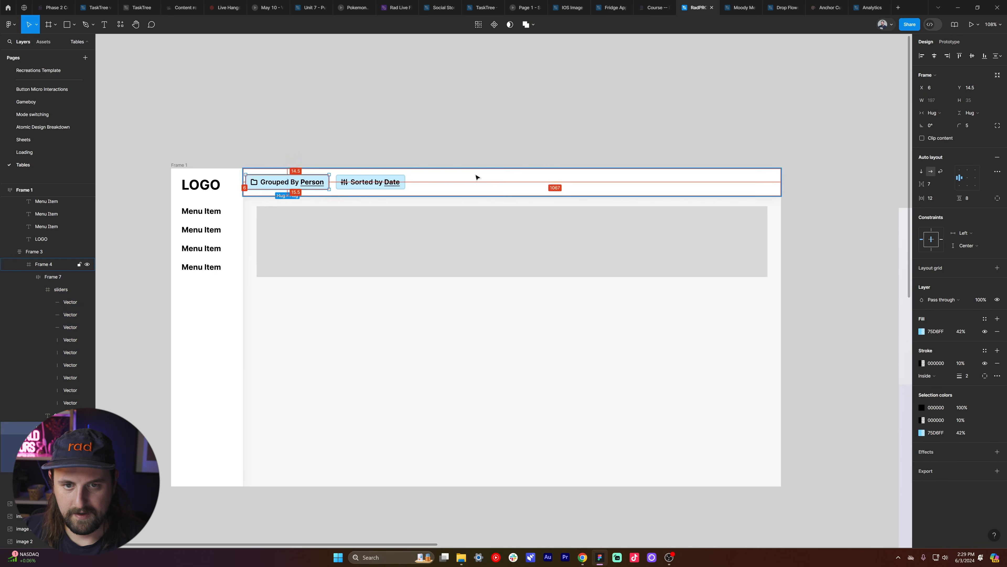
click(922, 333)
drag(849, 449, 846, 450)
drag(866, 446, 883, 449)
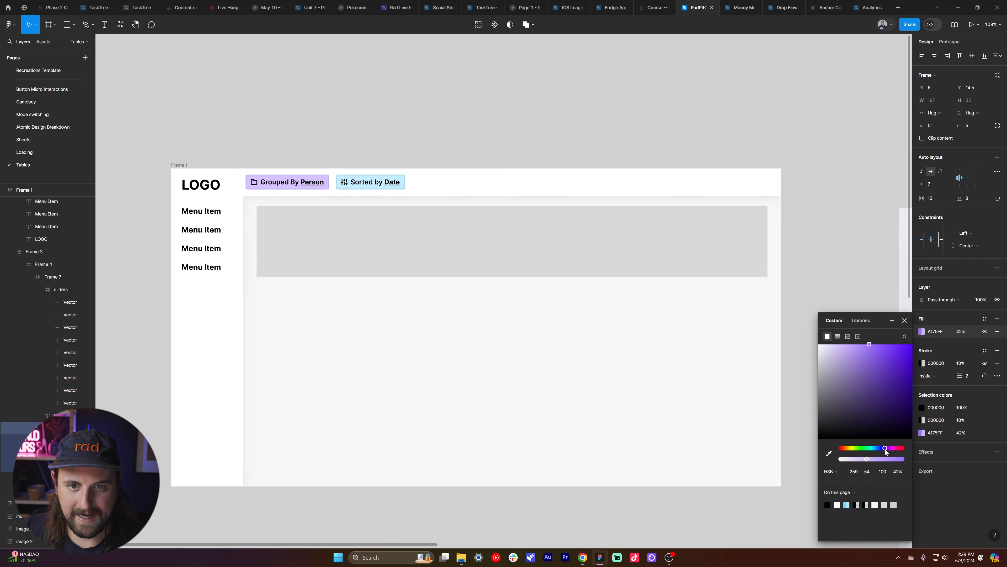
- Apply auto layout to the header bar and set the spacing between its two buttons to 8
click(588, 168)
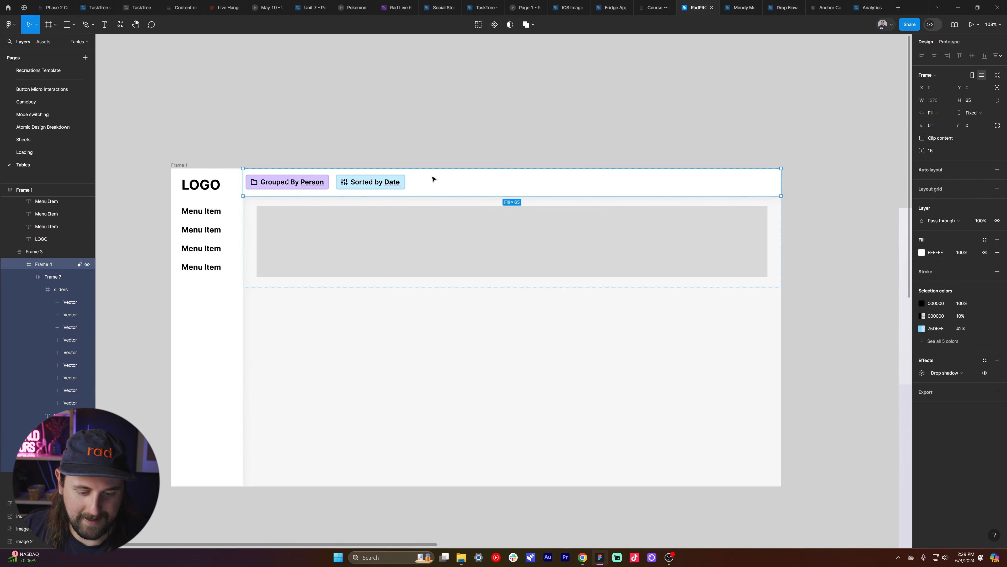
key(shift+a)
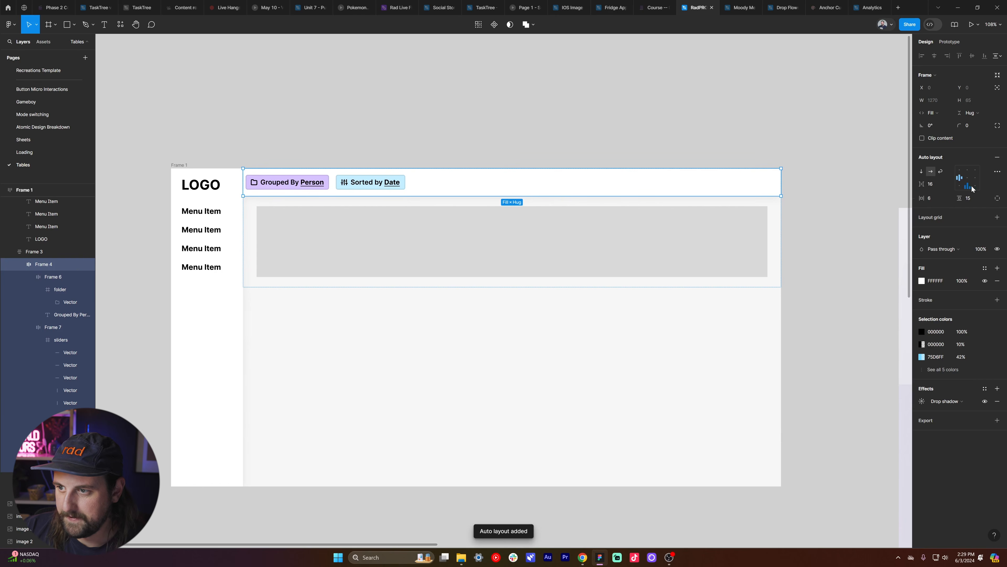
text(8)
key(Return)
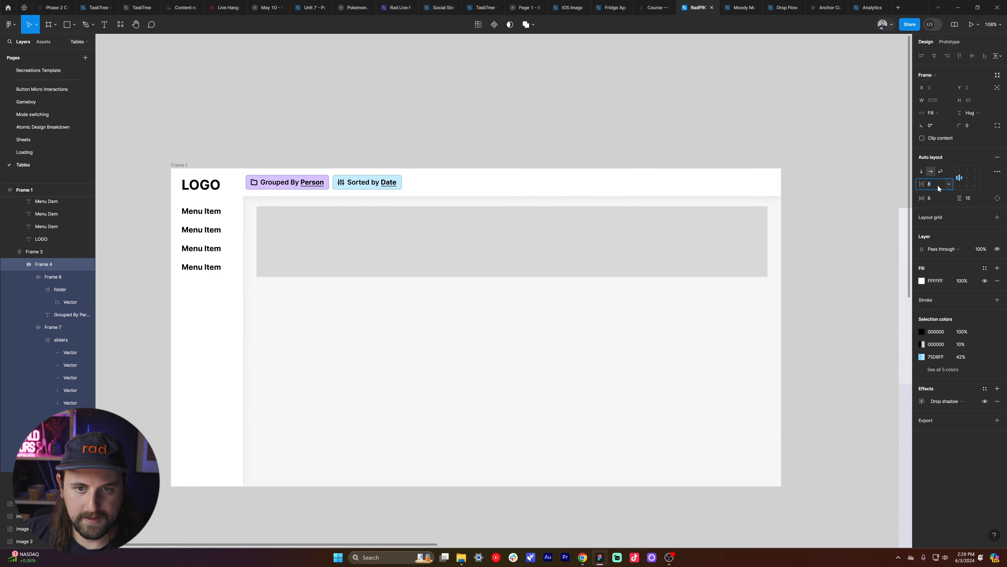
click(540, 130)
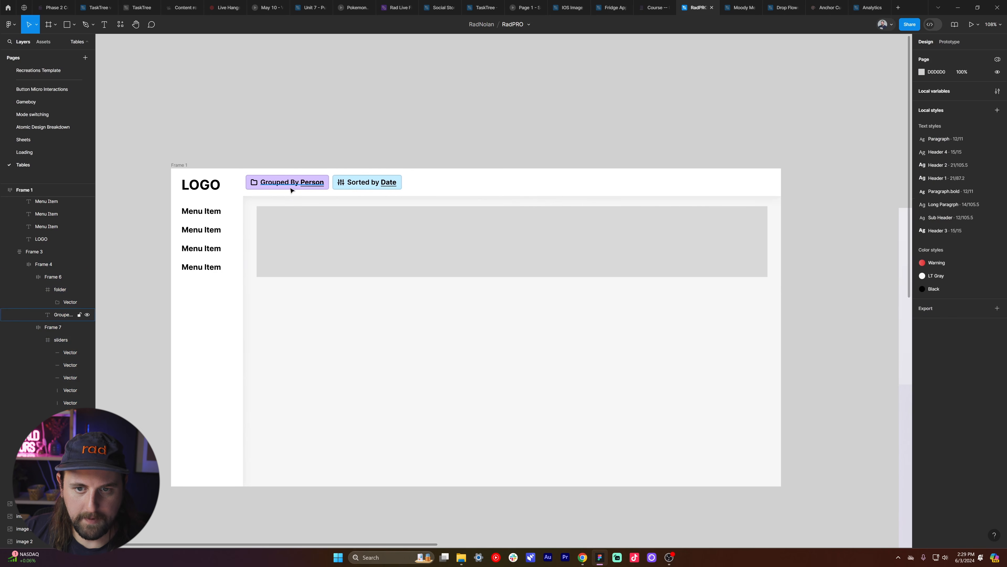
- Duplicate the "Sorted by Date" button, hide the copy's fill and stroke, and place it between the two coloured buttons
click(398, 183)
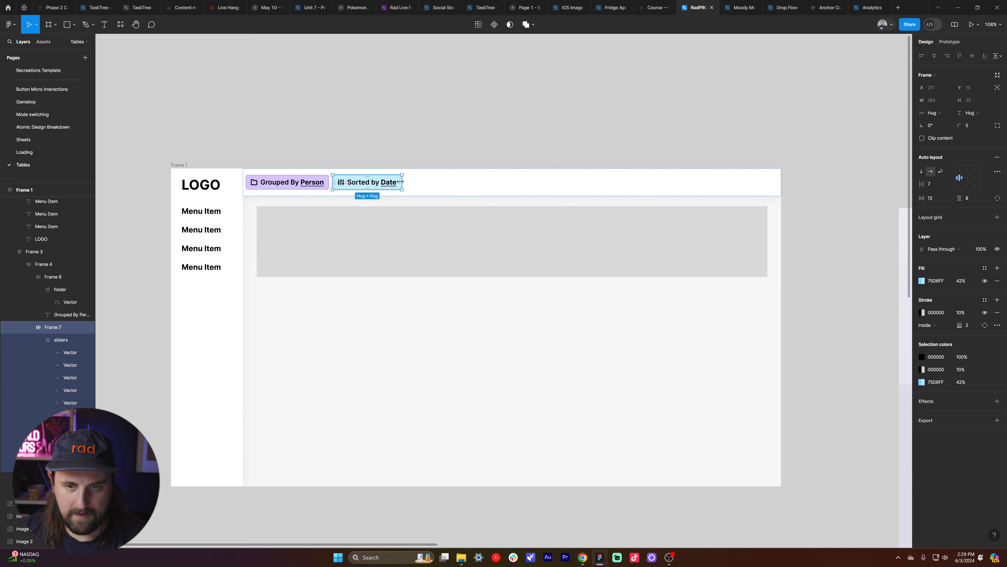
key(ctrl+d)
click(985, 280)
click(985, 313)
key(Left)
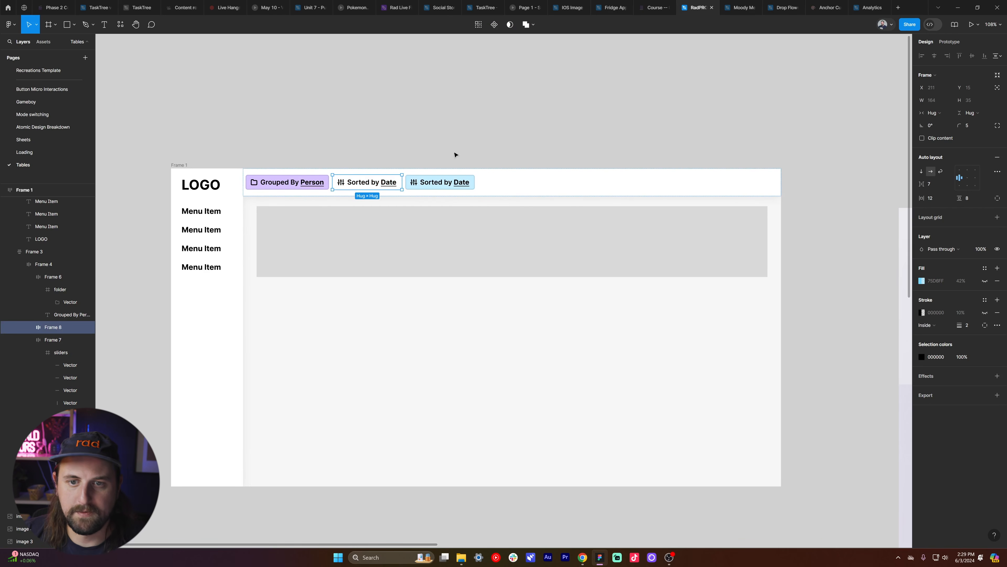
- Replace the text of the unfilled button copy with "Filter"
double_click(382, 179)
key(Return)
text(Fi)
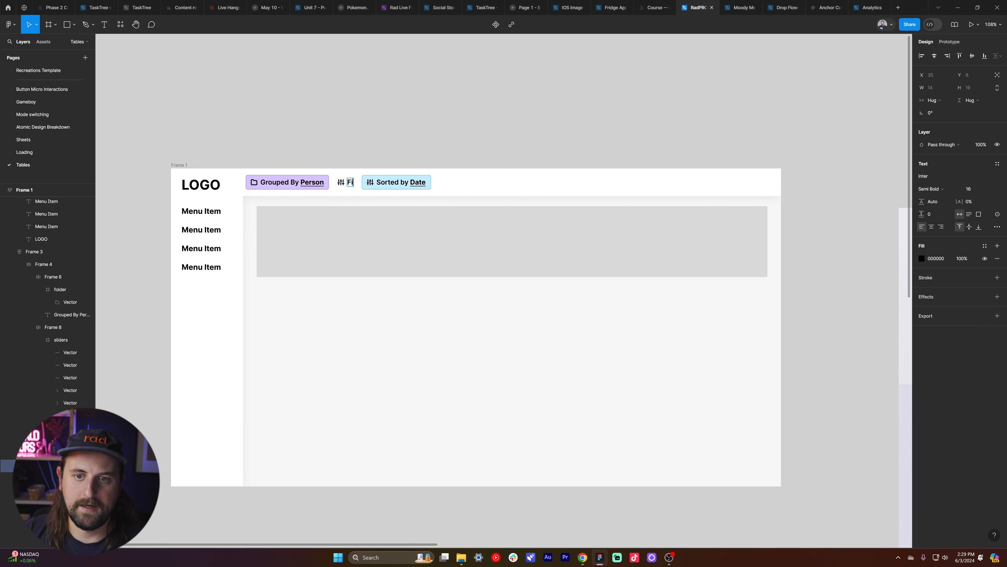
text(ltered)
key(BackSpace)
key(BackSpace)
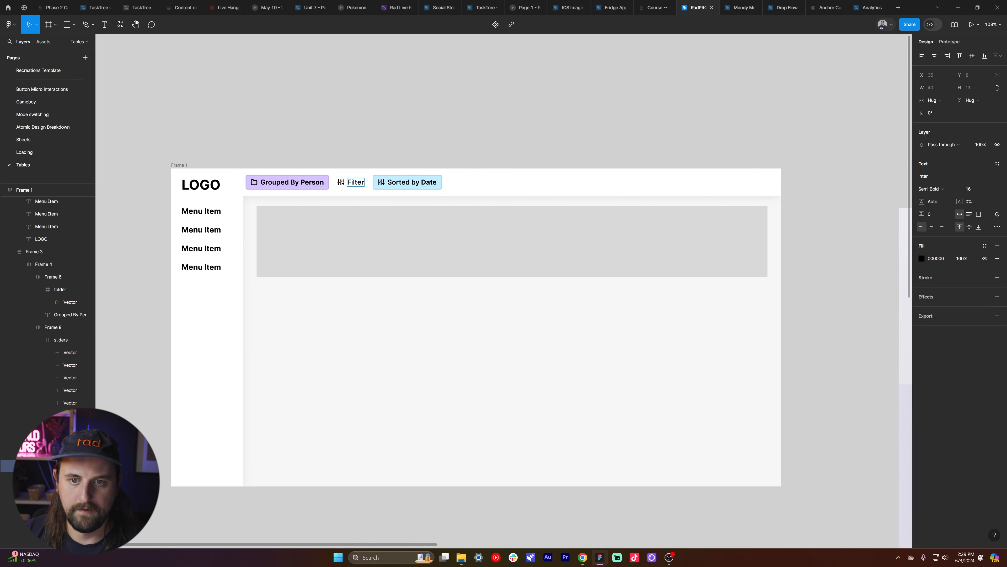
key(Escape)
- Insert the filter funnel icon with the Feather Icons plugin and move it into the Filter button before the label
right_click(364, 151)
mouse_move(394, 216)
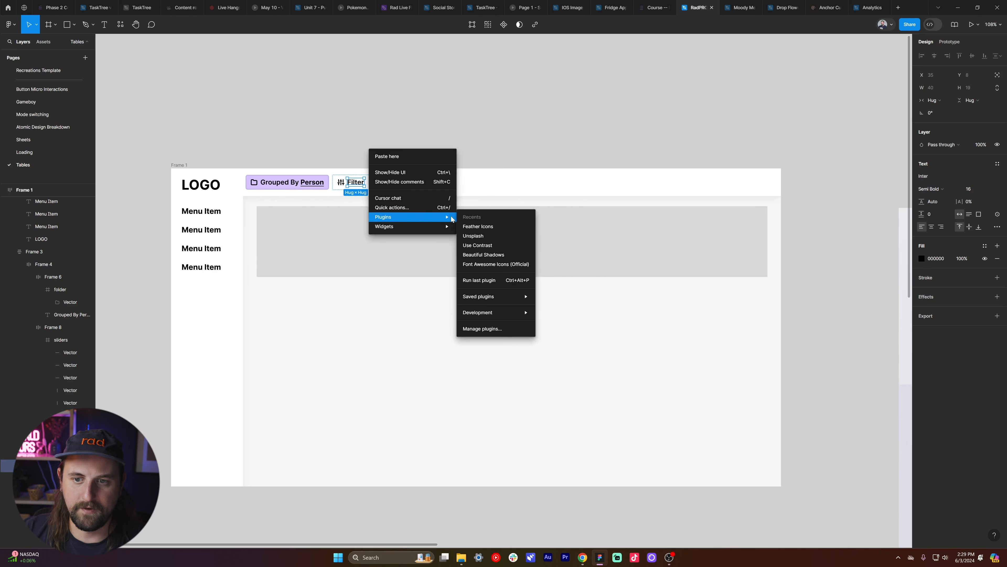
click(499, 226)
text(f)
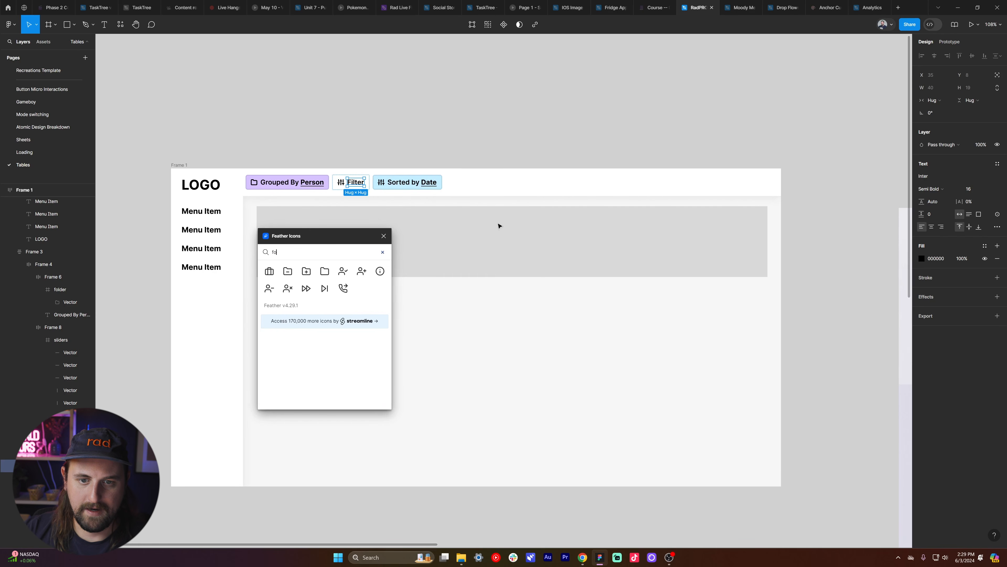
click(269, 271)
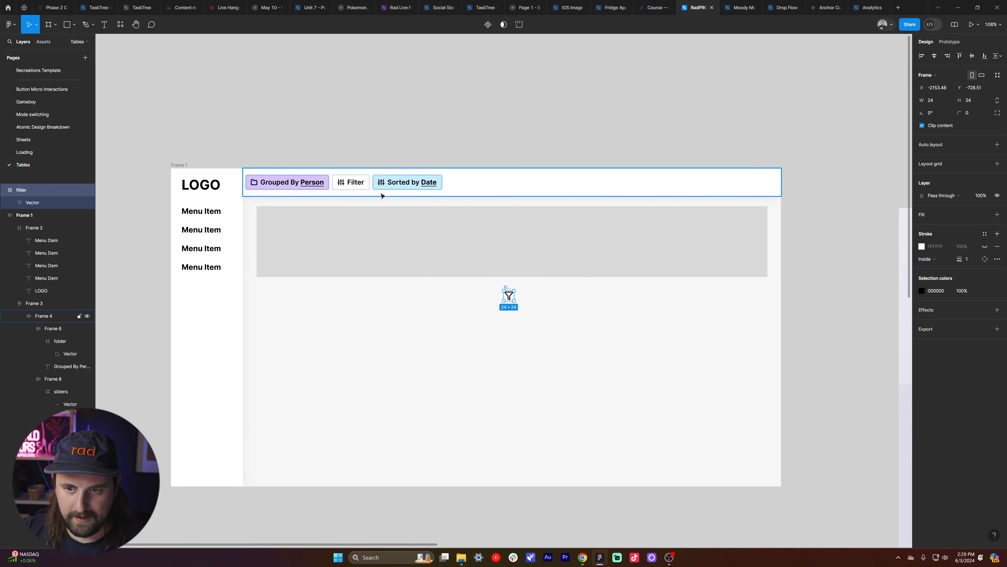
key(ctrl+x)
ctrl+click(359, 185)
key(ctrl+v)
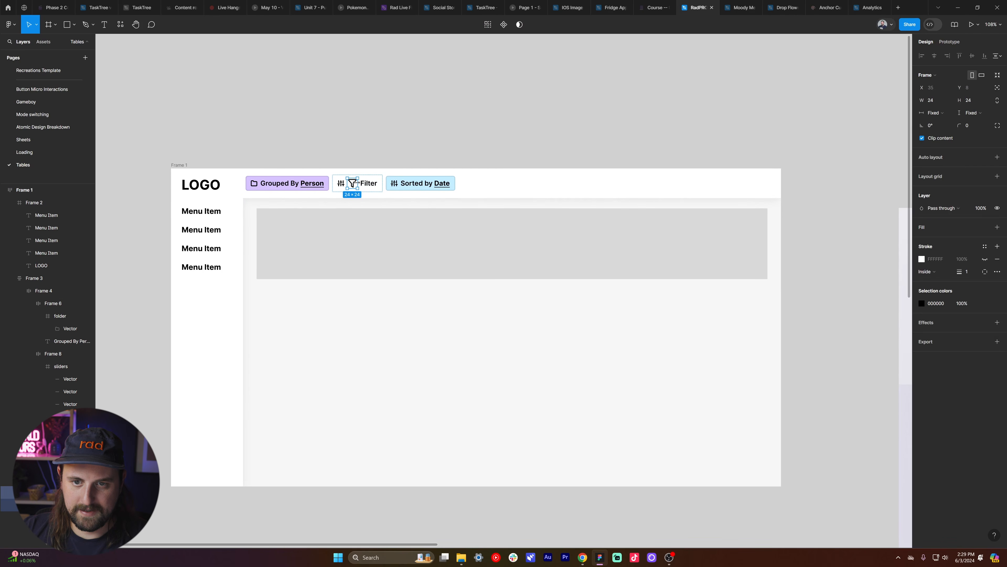
- Scale the funnel icon to 16 and set its vector's stroke weight to 2
text(k165)
key(Return)
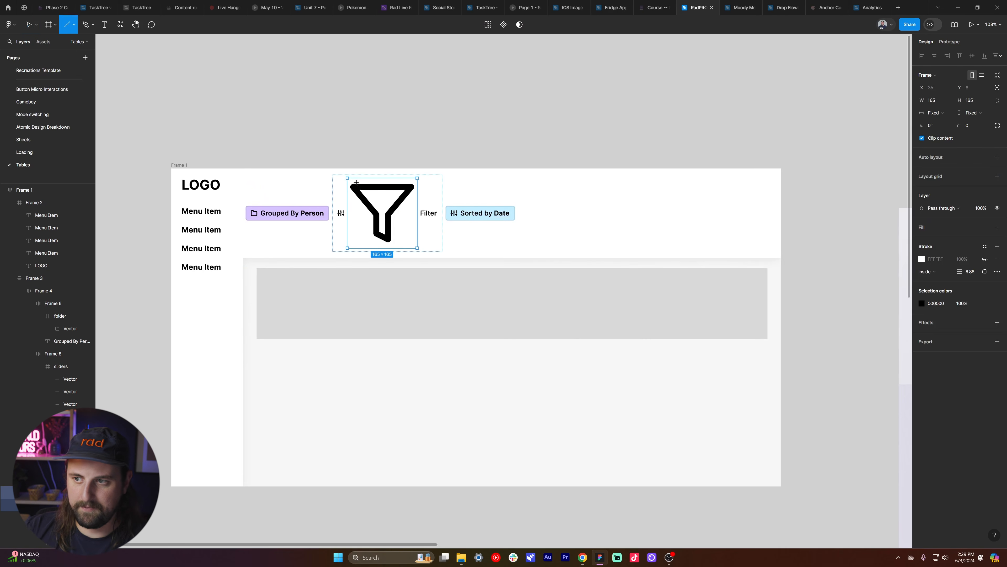
key(ctrl+z)
ctrl+click(354, 182)
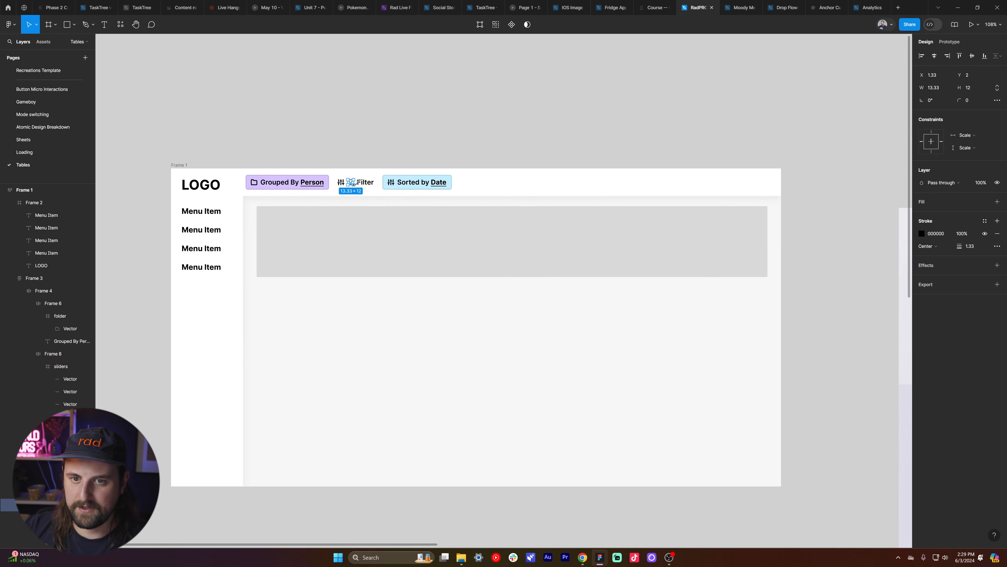
click(968, 246)
text(2)
key(Return)
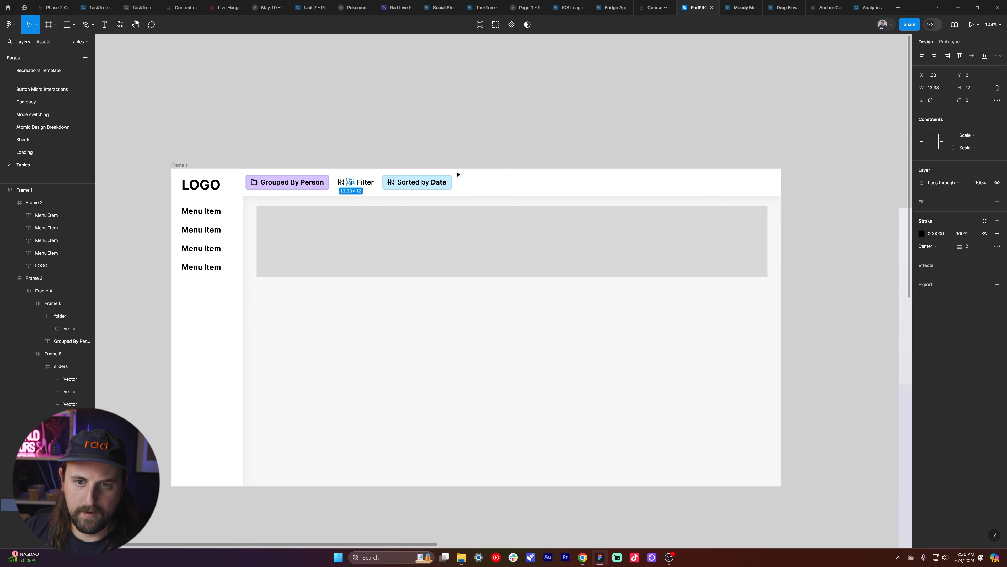
- Delete the leftover sliders icon from the Filter button
click(340, 183)
key(Delete)
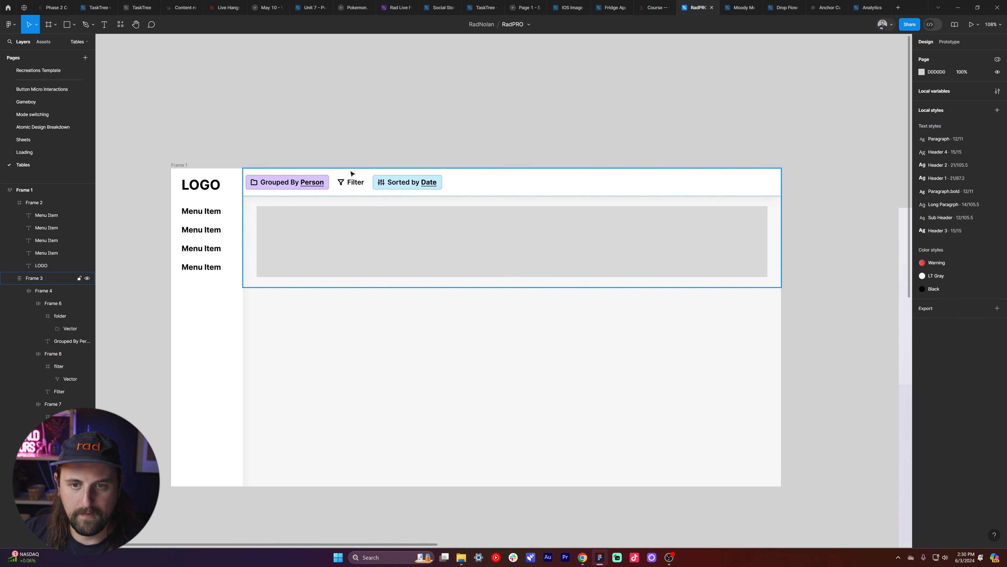
scroll(348, 184, up, 8)
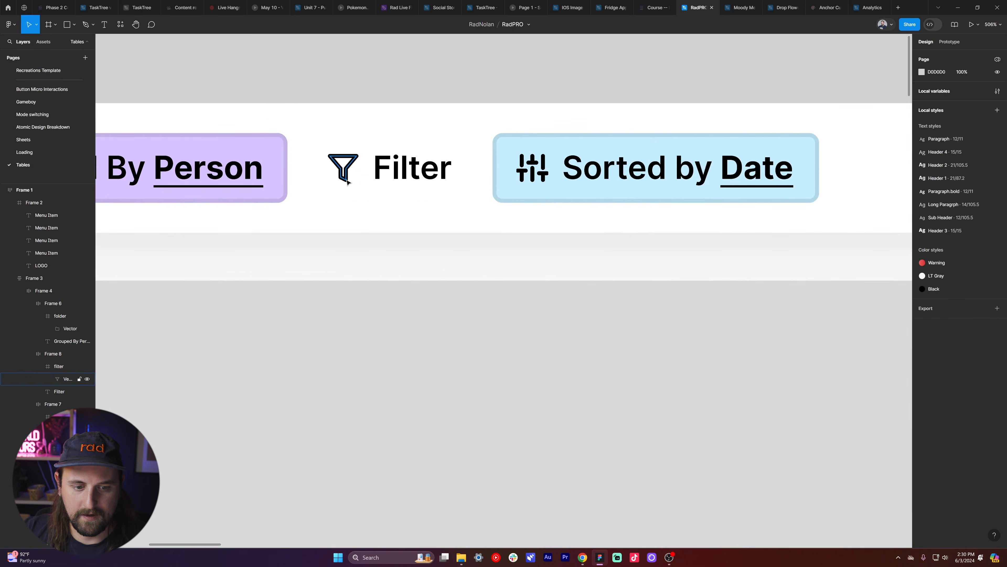
scroll(353, 156, down, 10)
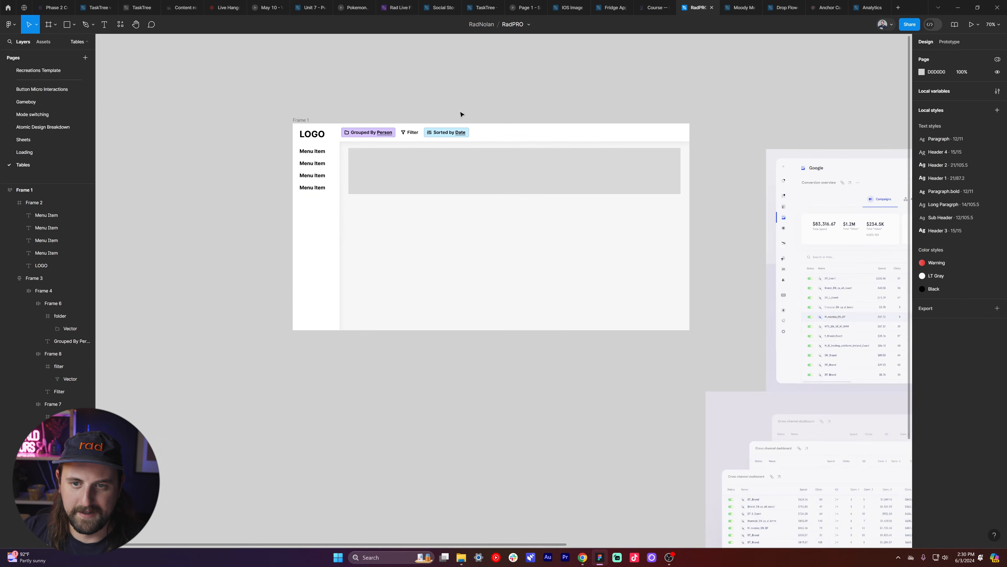
scroll(468, 111, up, 3)
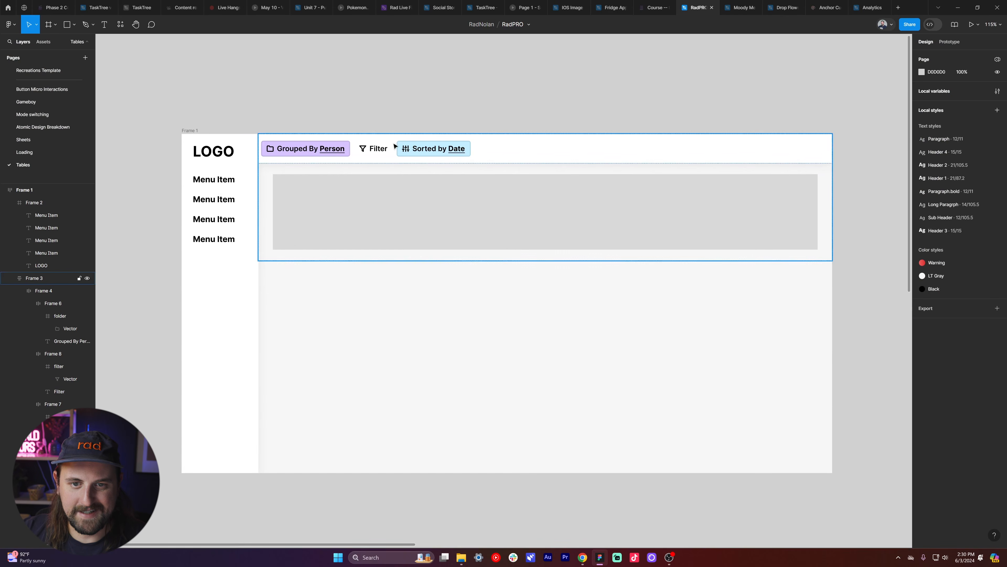
click(380, 149)
double_click(381, 150)
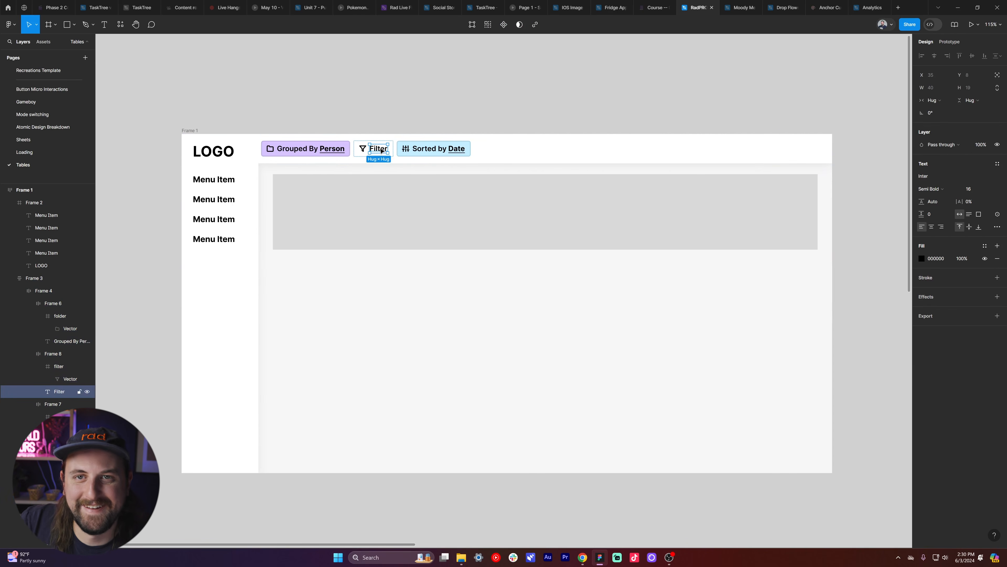
click(463, 111)
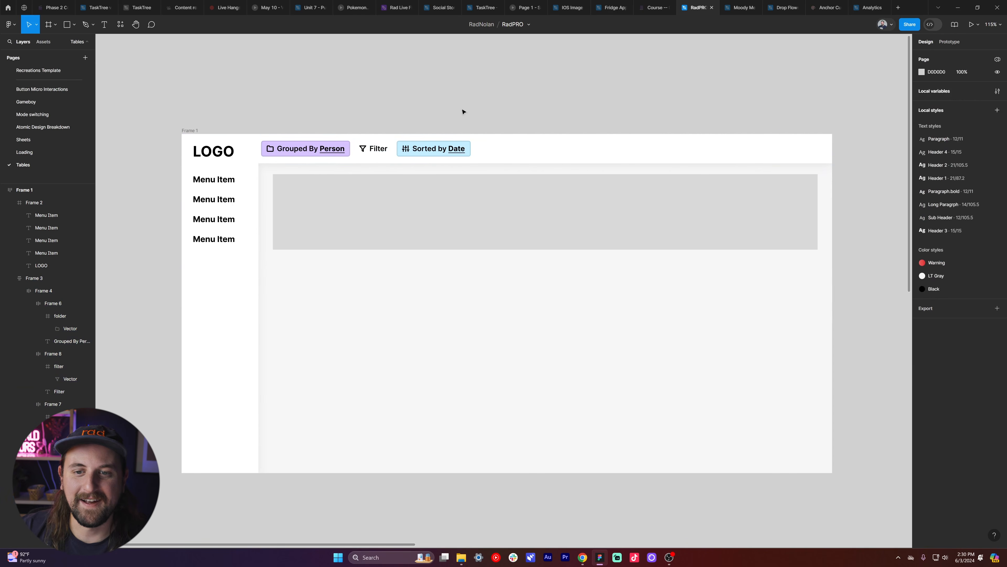
- Resize the sliders icon's frame in the "Sorted by Date" button to fit its contents
scroll(403, 141, up, 5)
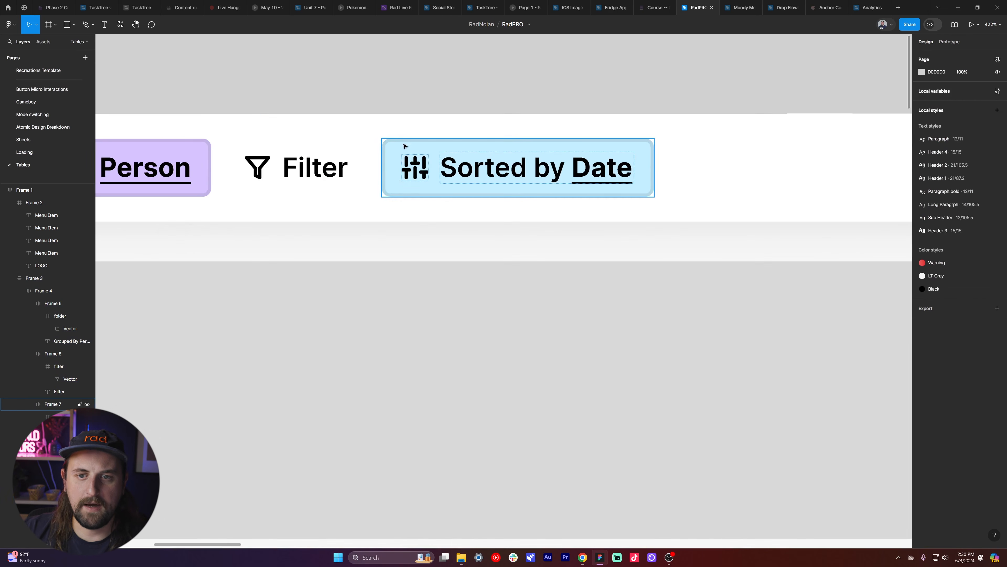
click(422, 173)
click(428, 171)
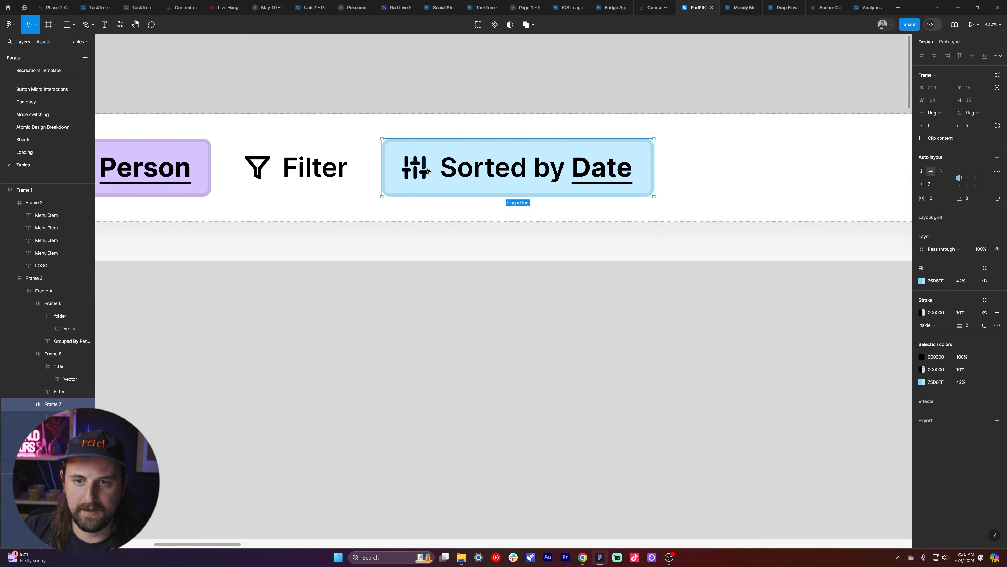
click(424, 173)
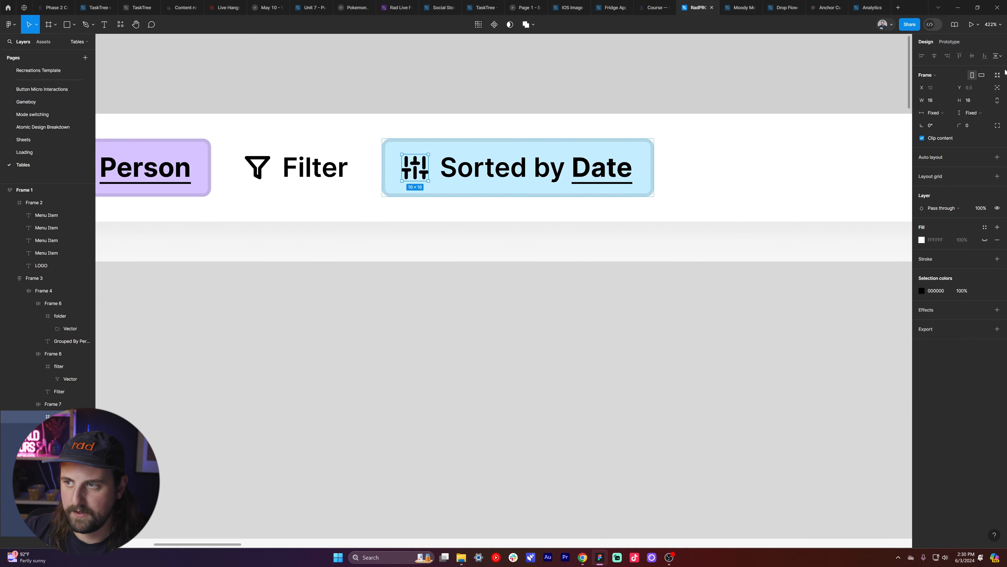
click(998, 76)
double_click(259, 167)
scroll(302, 155, down, 3)
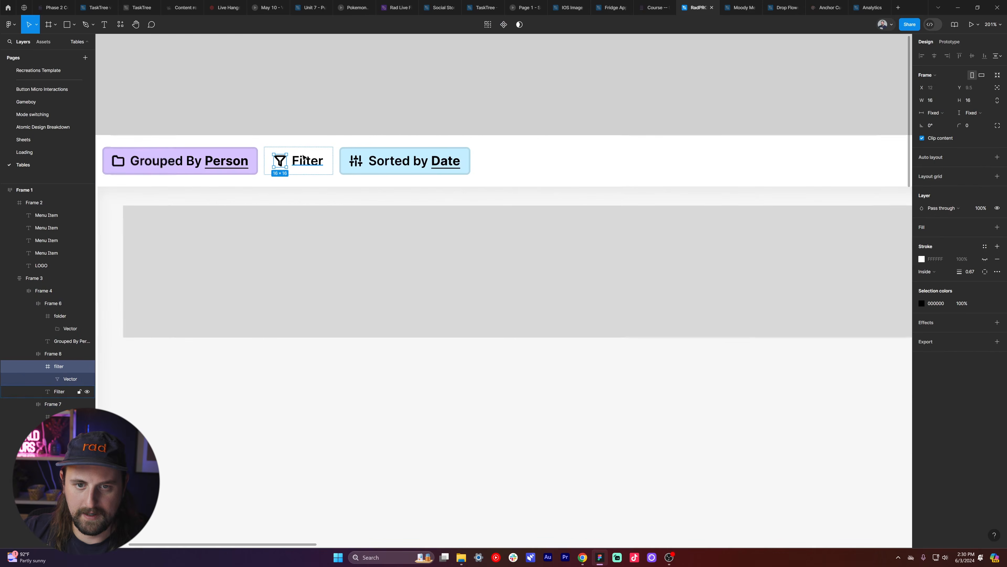
click(686, 90)
- Duplicate the grey placeholder block in the content area so a second one is stacked below it
scroll(580, 92, down, 3)
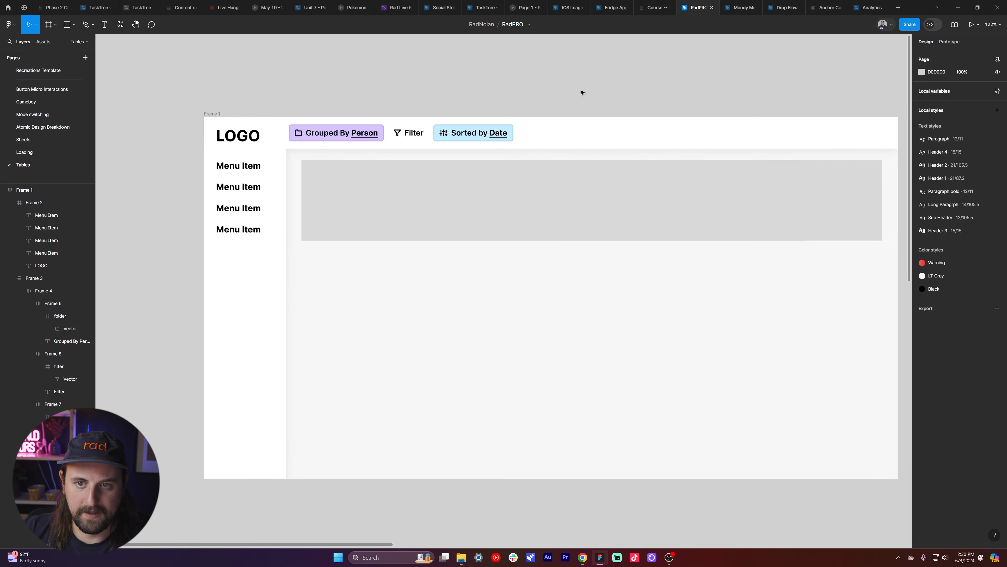
scroll(581, 92, right, 3)
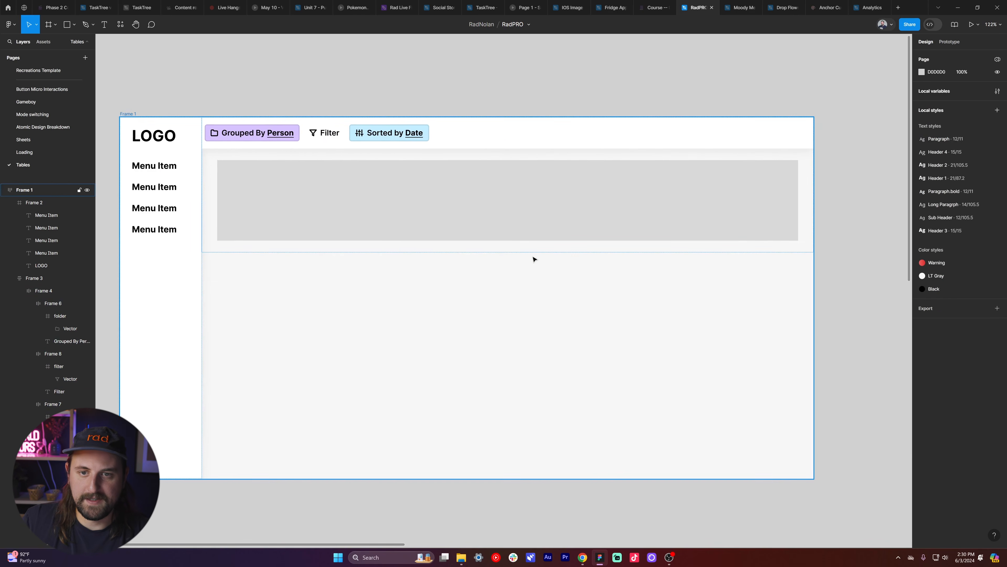
scroll(546, 196, left, 2)
scroll(547, 197, down, 2)
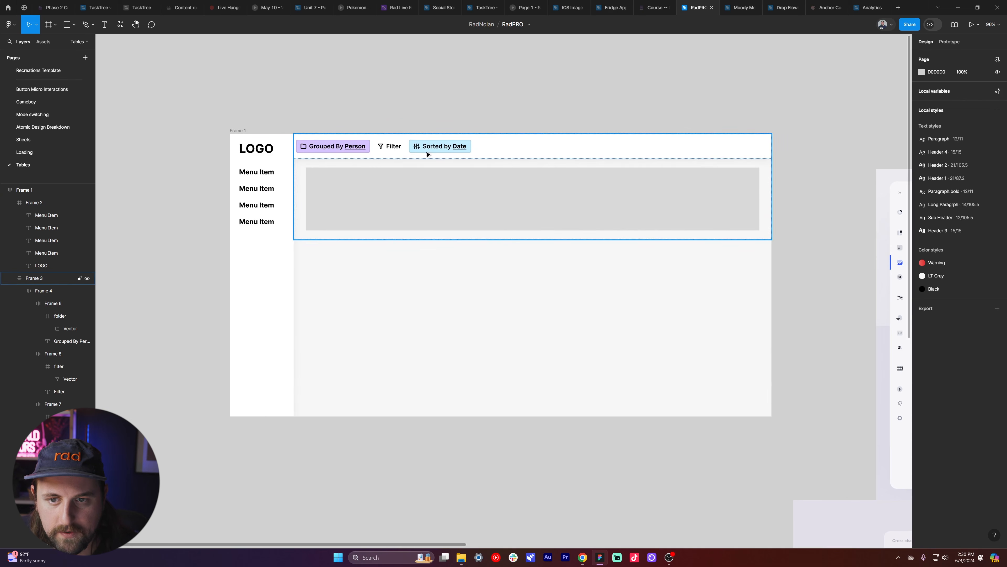
scroll(423, 152, up, 2)
click(392, 190)
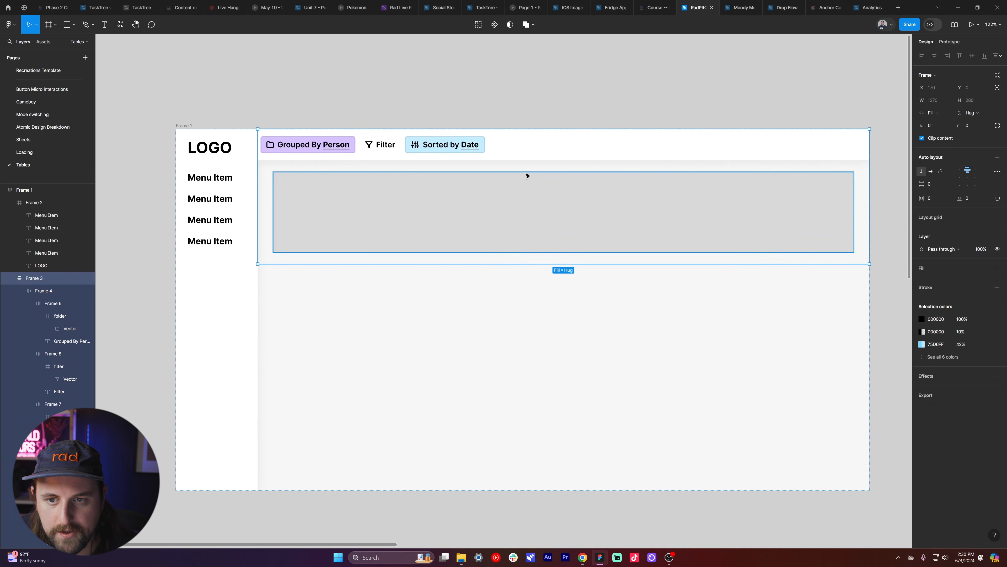
click(416, 189)
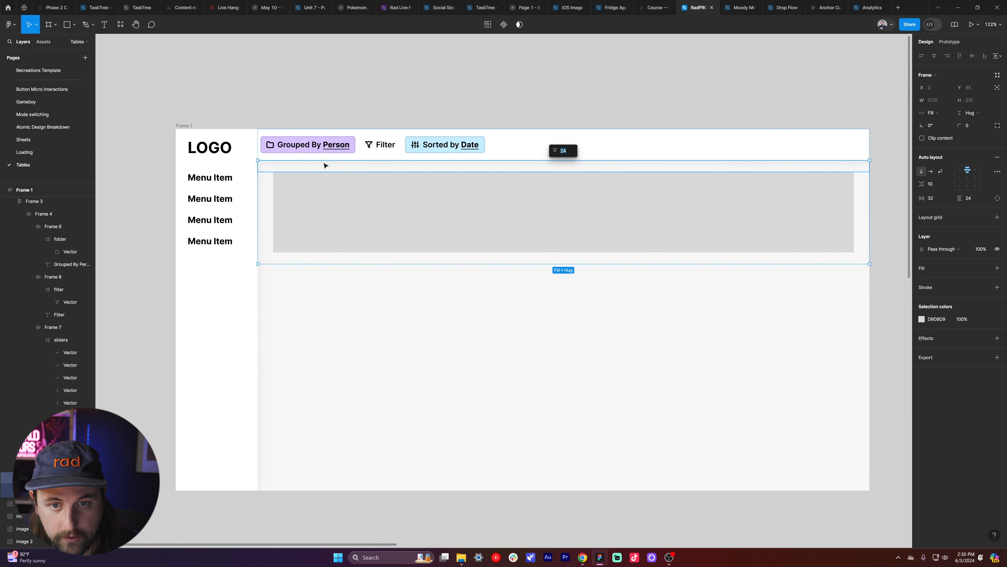
click(371, 97)
click(491, 188)
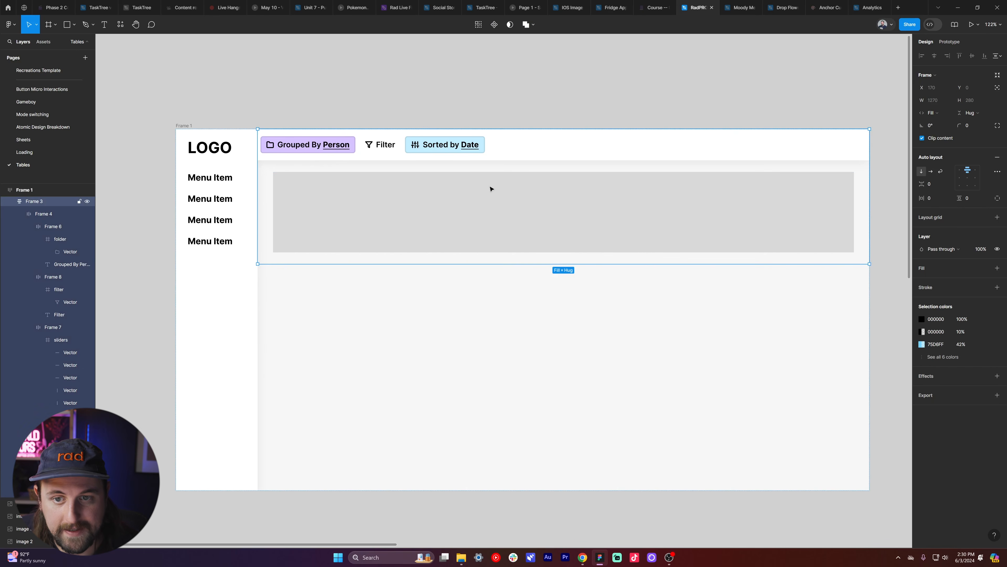
click(522, 169)
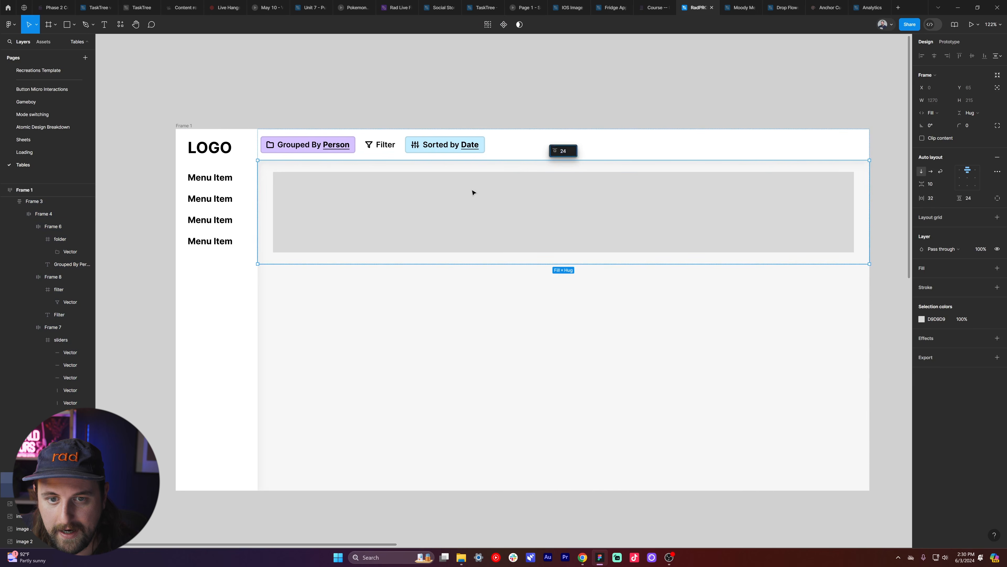
key(ctrl+d)
click(500, 83)
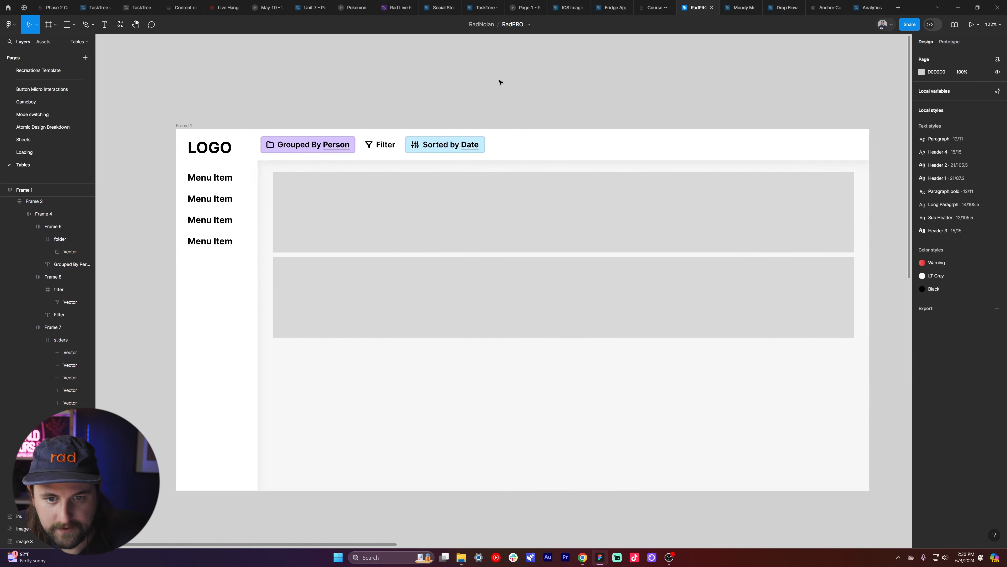
- Set the content frame's vertical spacing between the two grey blocks to 40
click(271, 261)
click(497, 202)
mouse_move(922, 198)
mouse_down()
mouse_move(950, 198)
mouse_move(930, 198)
mouse_move(925, 184)
mouse_up()
click(939, 187)
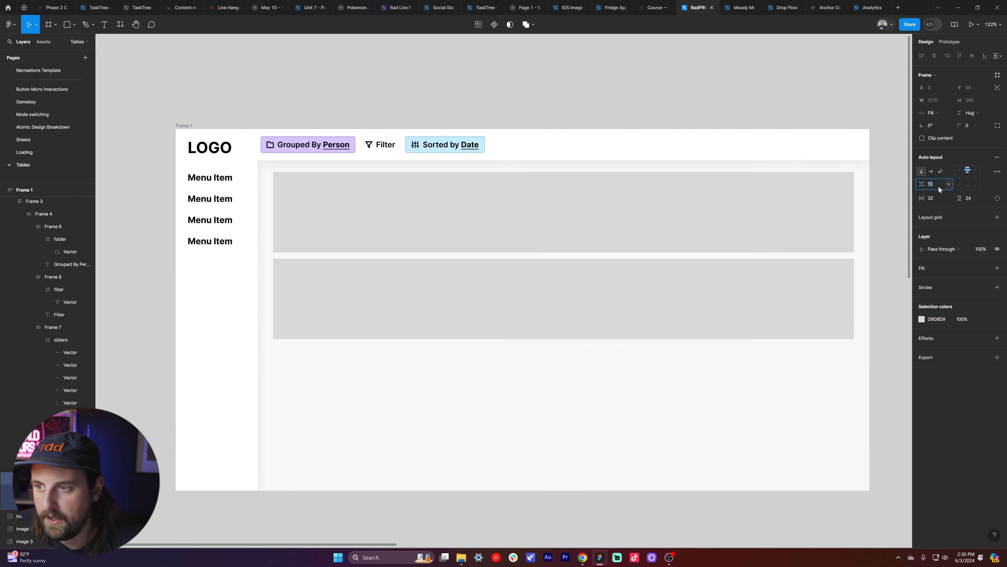
text(40)
key(Return)
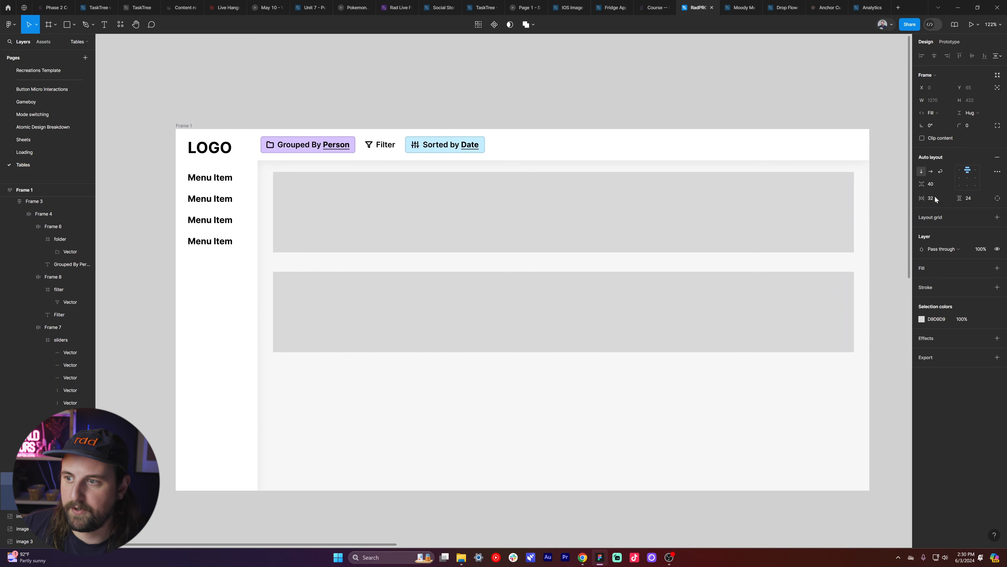
- Set the spacing between the two grey blocks to 24 and the content frame's vertical padding to 40
click(970, 199)
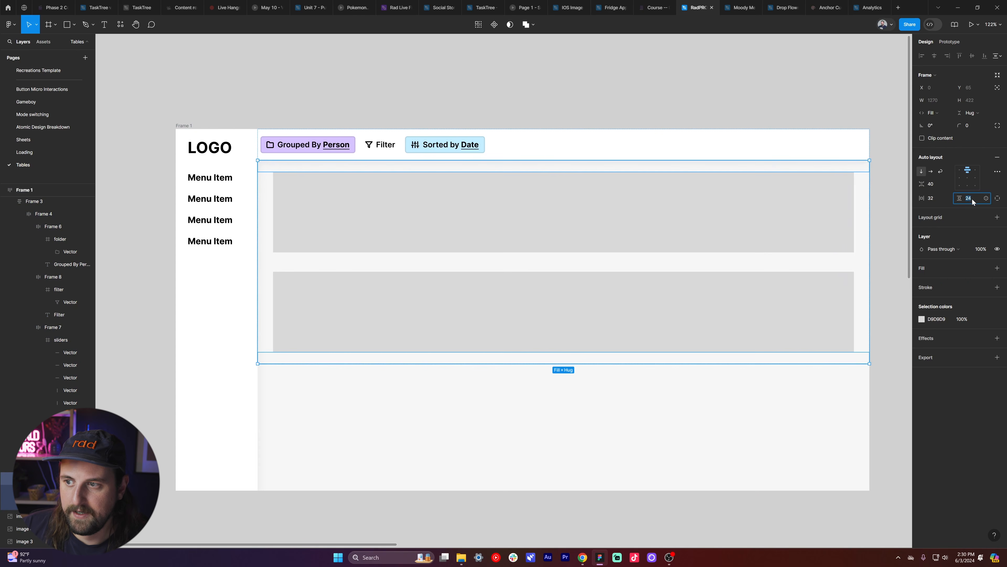
click(931, 185)
text(32)
key(Return)
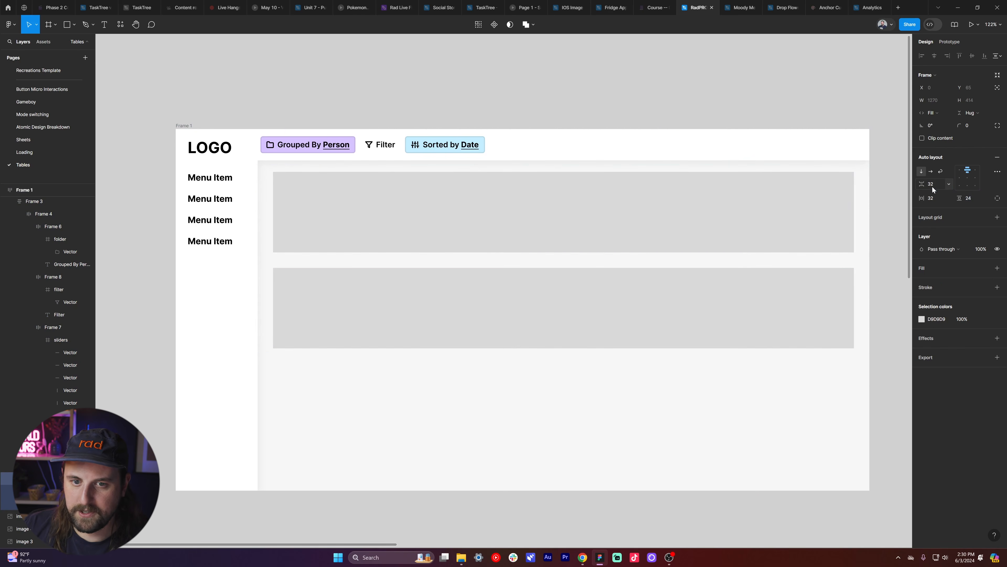
text(24)
key(Return)
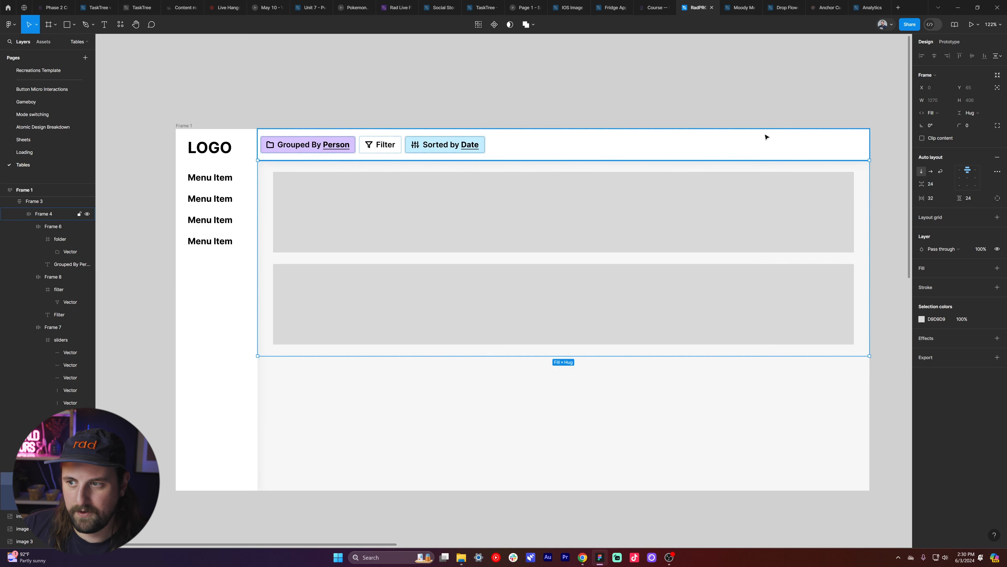
mouse_move(959, 198)
mouse_down()
mouse_move(984, 188)
mouse_move(971, 191)
mouse_up()
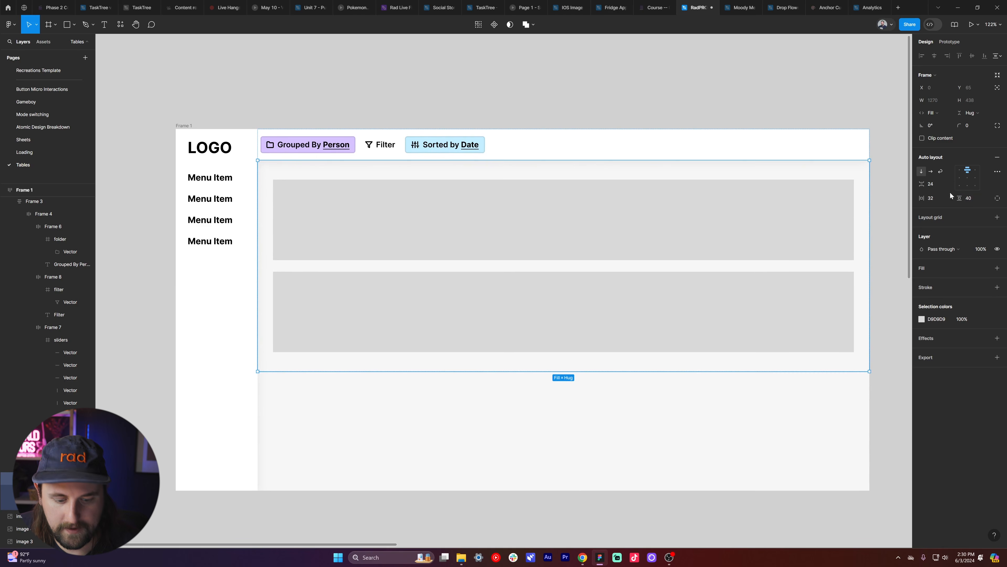
- Set the content frame's vertical padding to 32
key(ctrl+z)
click(970, 201)
text(32)
key(Return)
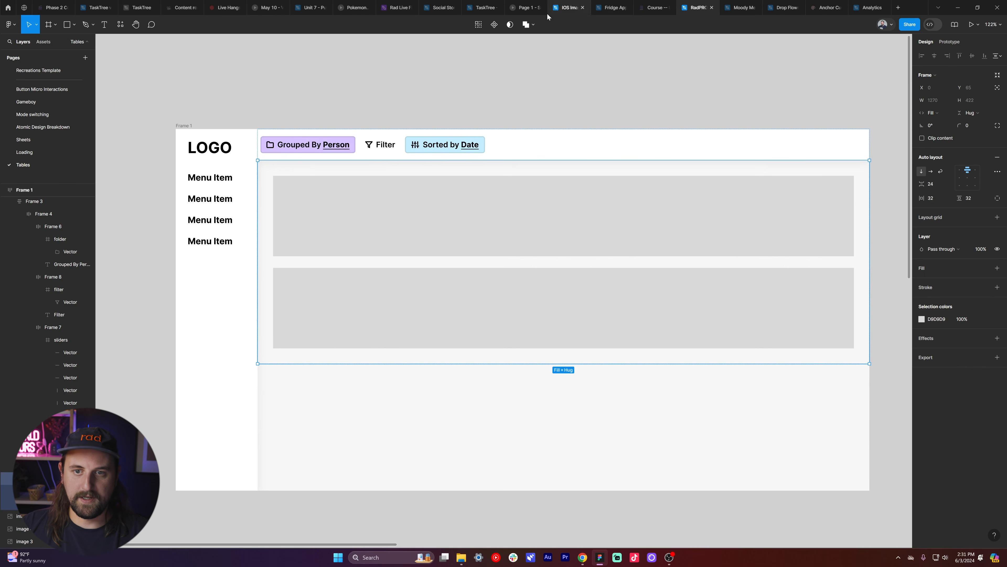
click(485, 167)
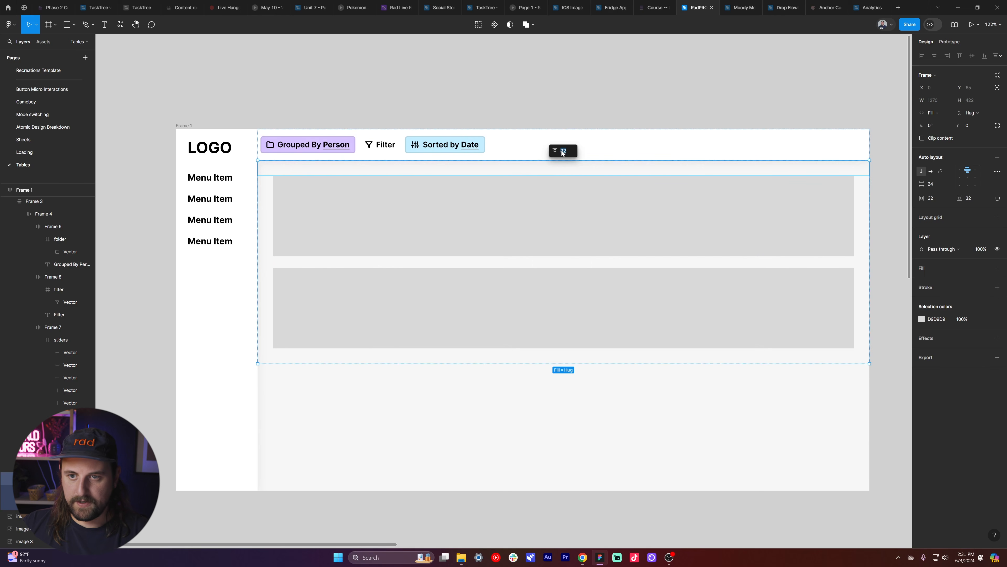
key(shift+Up)
key(shift+Down)
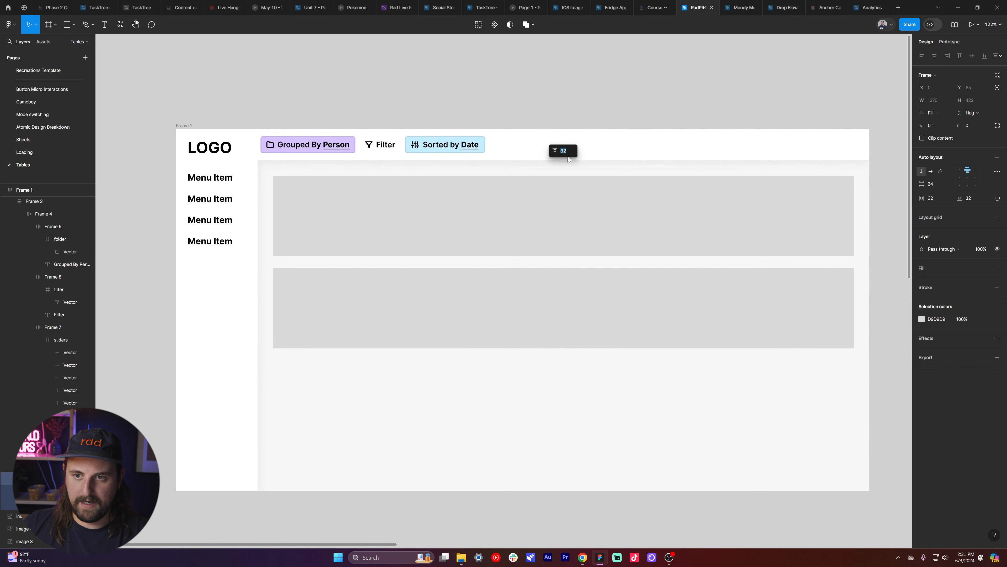
key(Return)
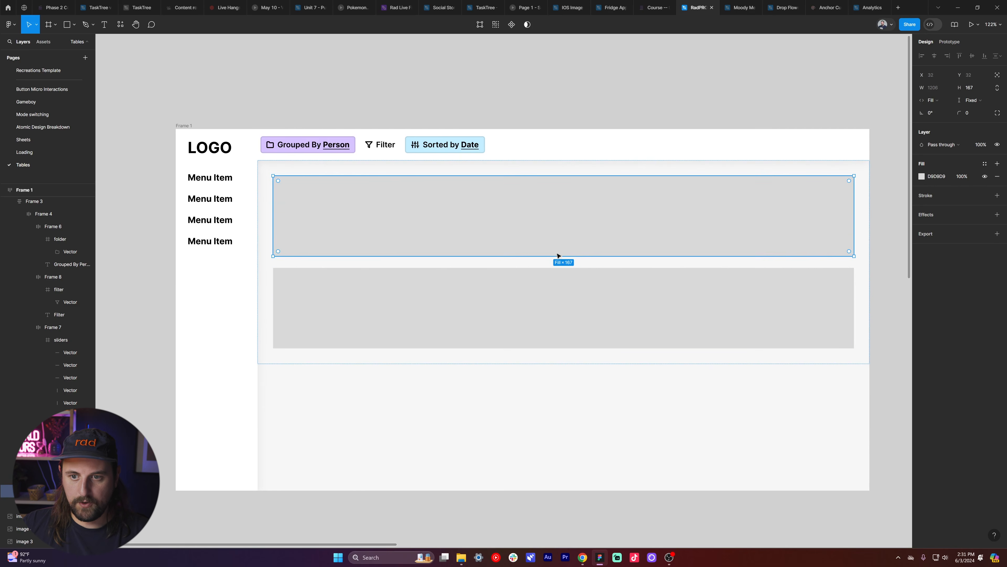
click(554, 231)
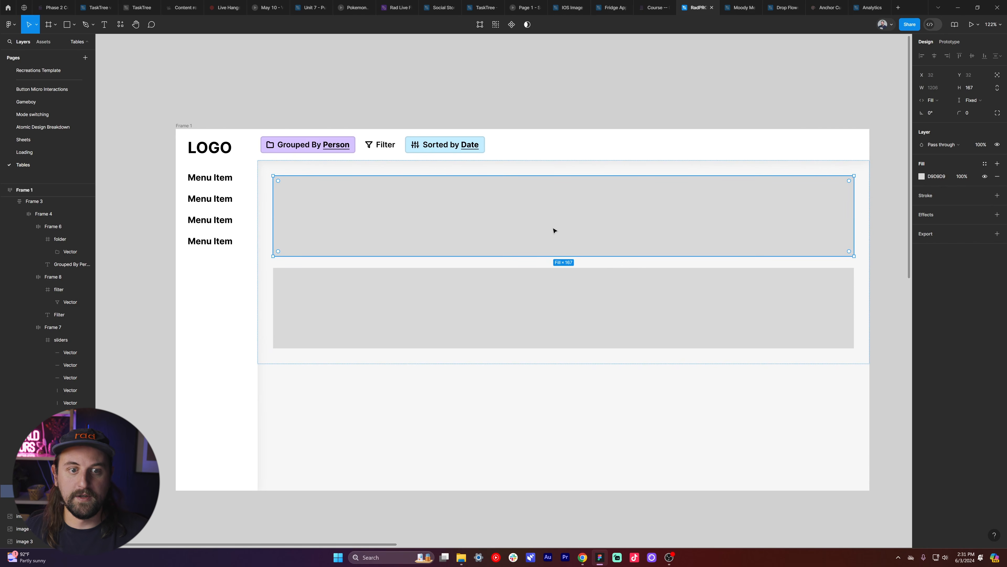
double_click(573, 315)
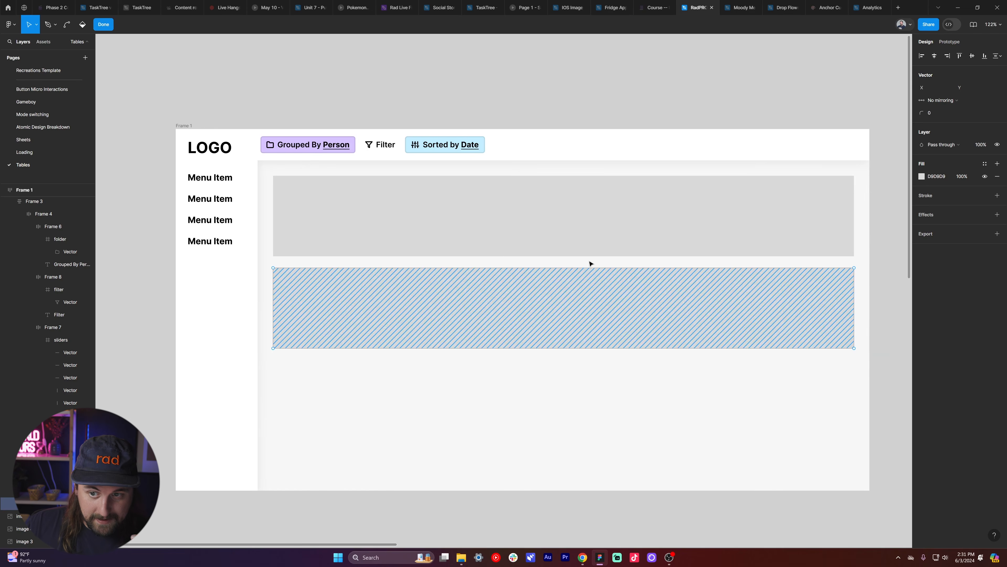
key(Escape)
key(Escape)
double_click(610, 227)
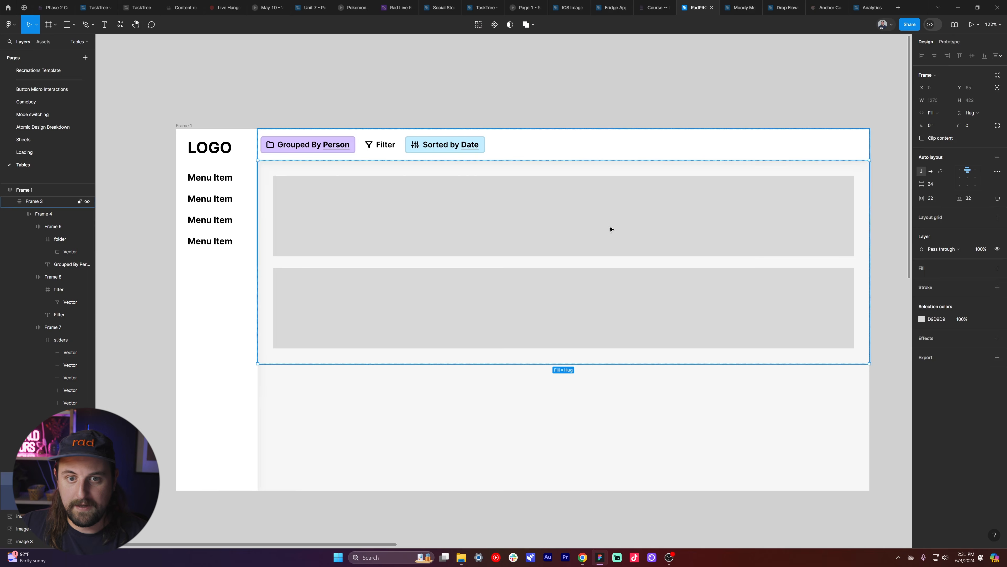
double_click(610, 227)
click(607, 264)
double_click(606, 243)
- Try a spacing of 32 between the two grey blocks in the content frame
click(538, 166)
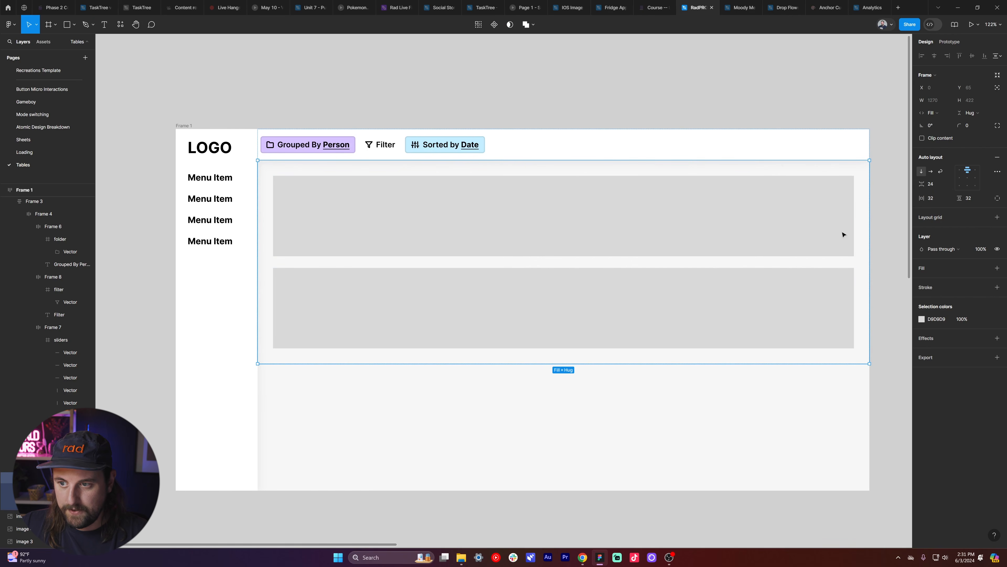
text(2)
key(Return)
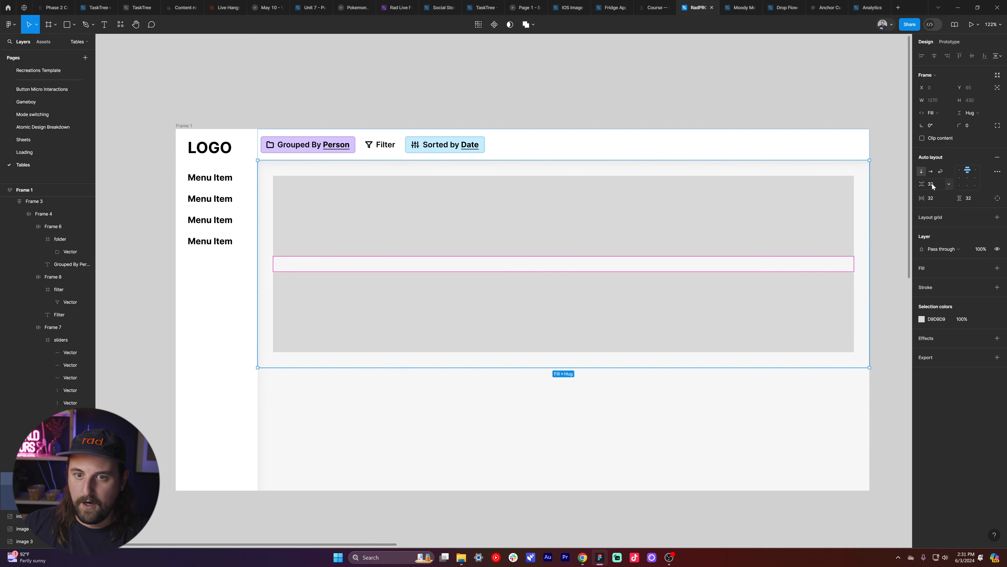
click(741, 93)
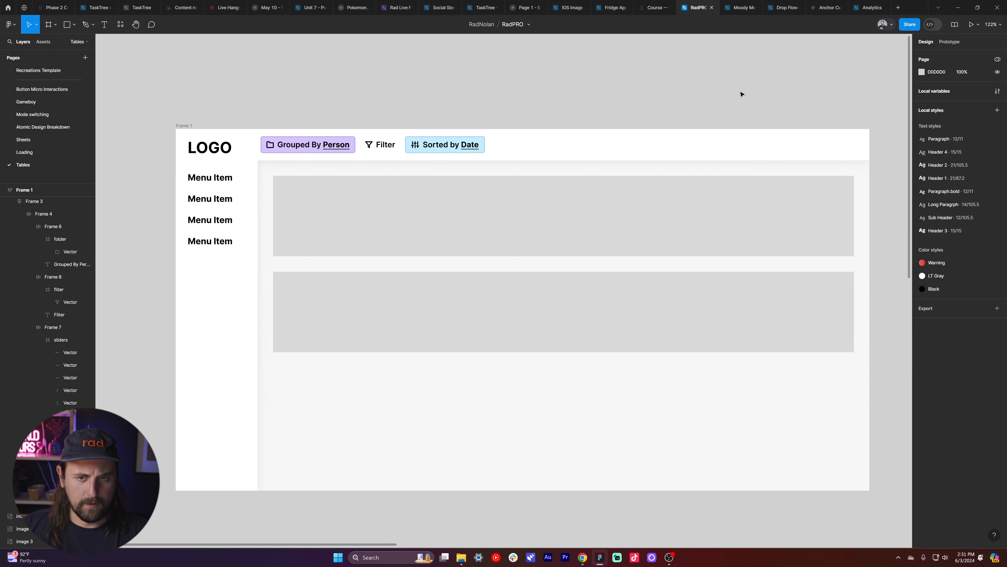
key(ctrl+z)
key(ctrl+z)
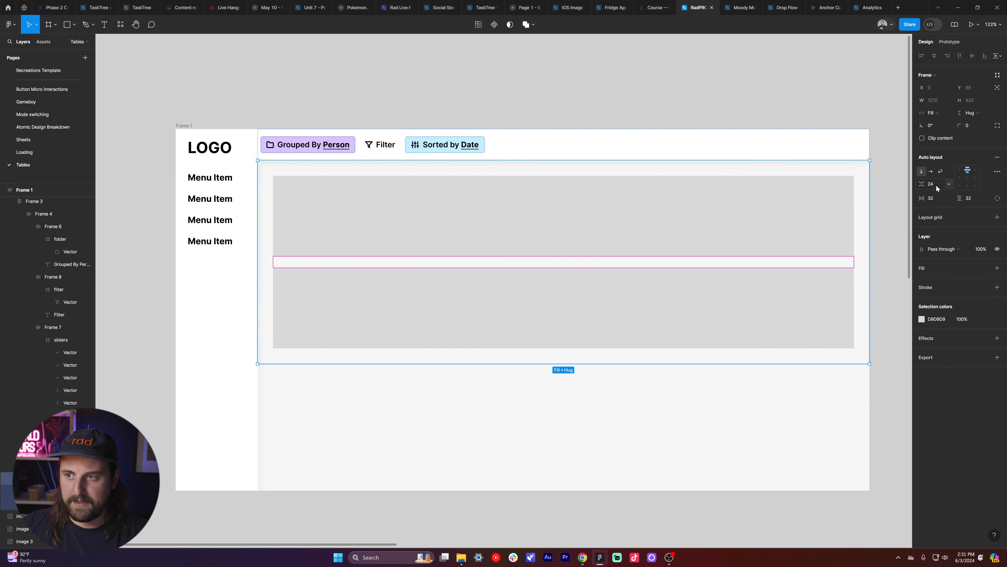
- Set the content frame's spacing between the two grey blocks to 20
text(20)
key(Return)
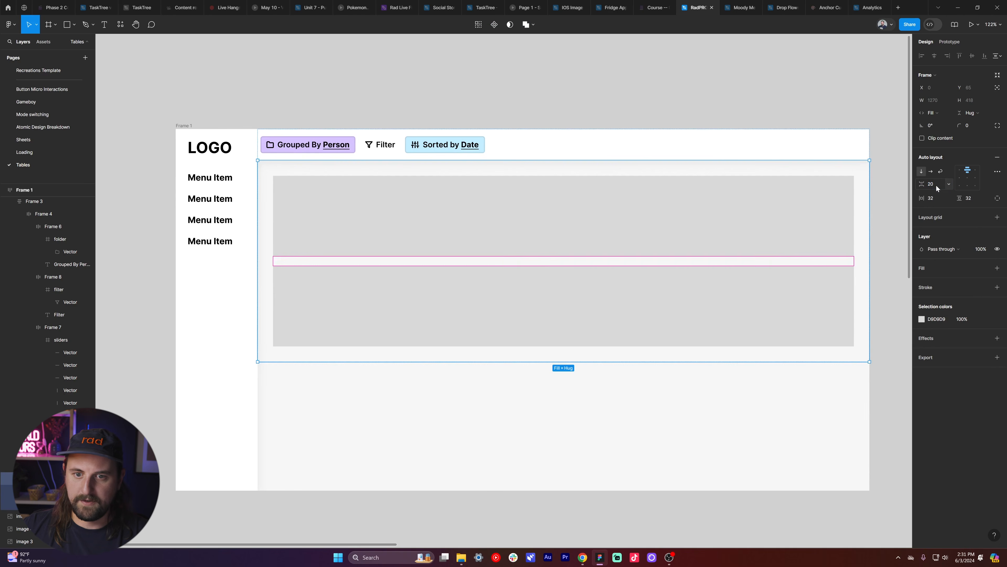
click(720, 101)
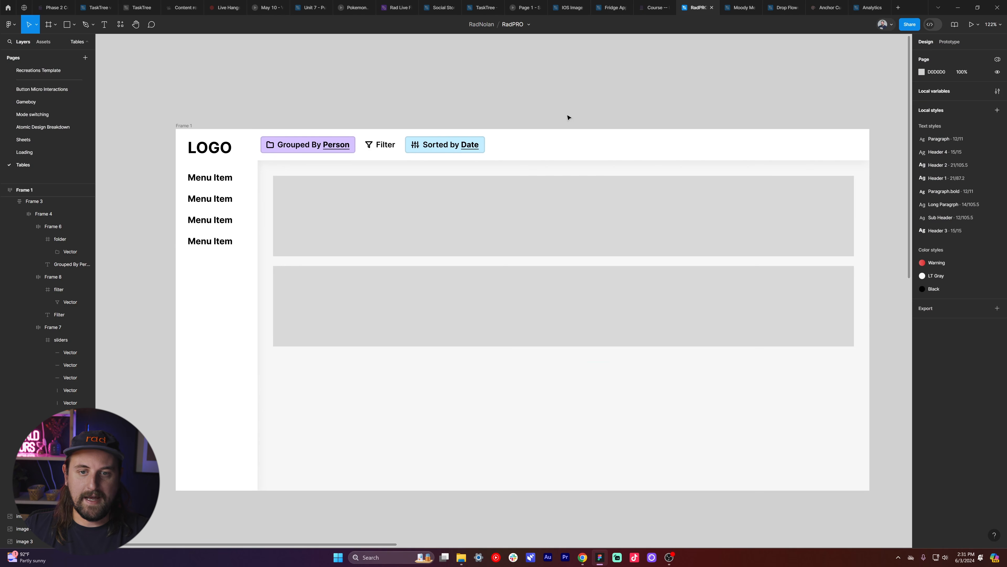
click(445, 207)
click(446, 207)
click(474, 105)
double_click(485, 196)
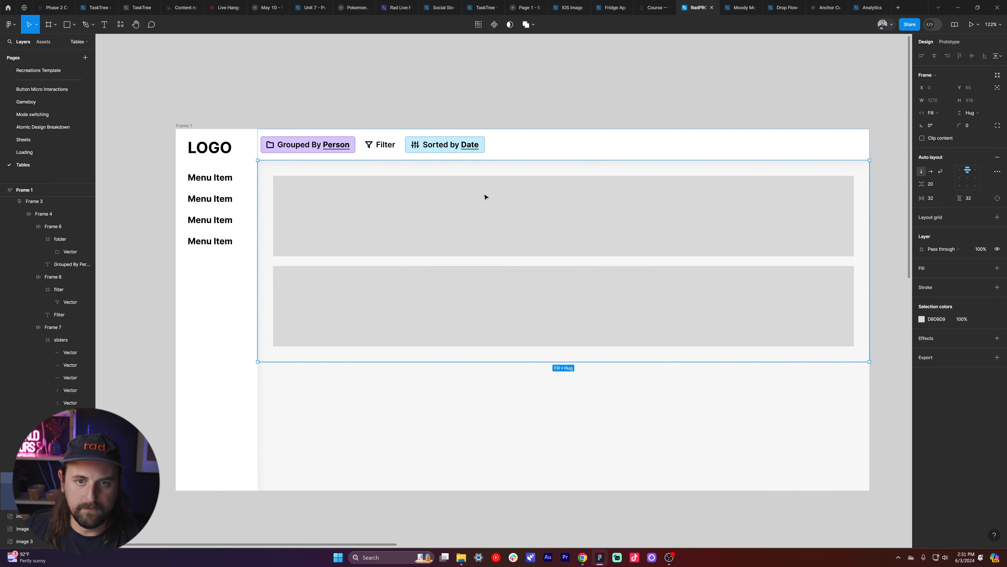
click(413, 82)
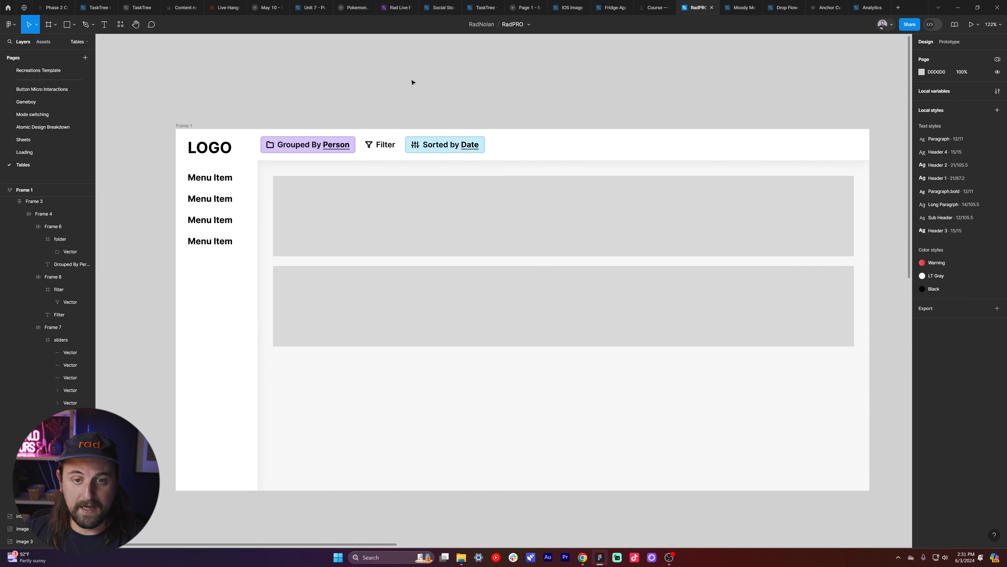
click(447, 200)
click(448, 201)
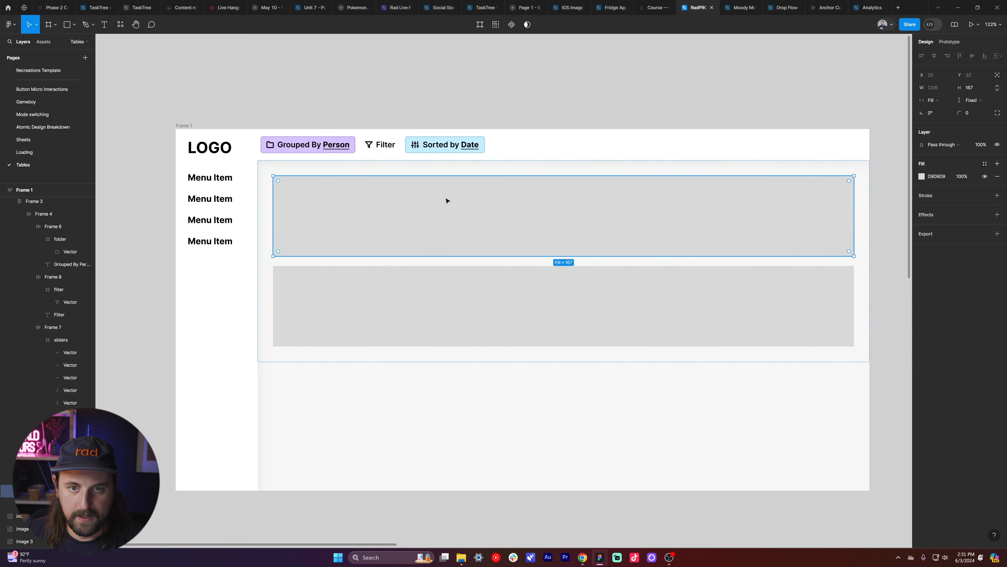
- Switch to the Airtable roadmap in Chrome and add three empty records to the Design group
click(582, 557)
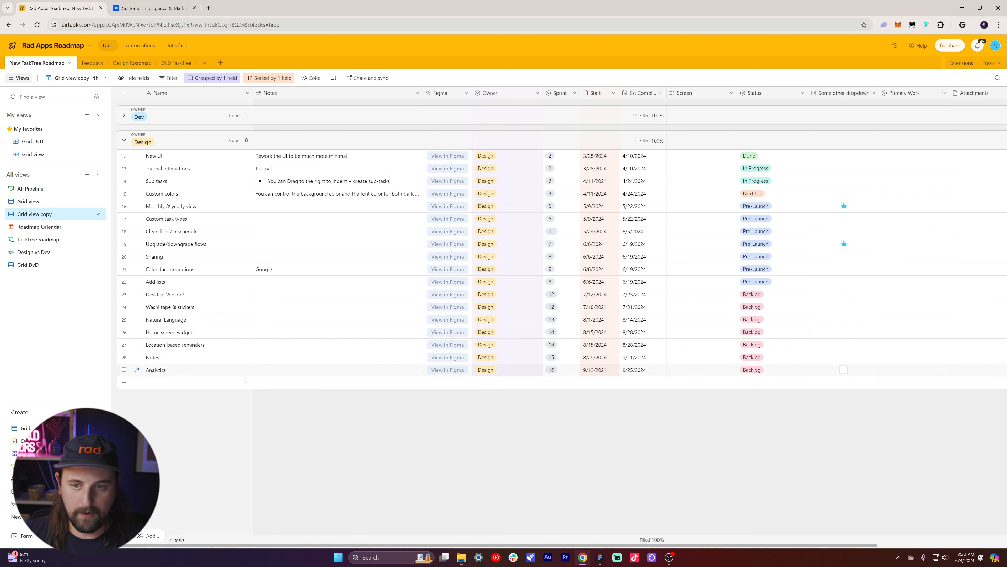
click(125, 385)
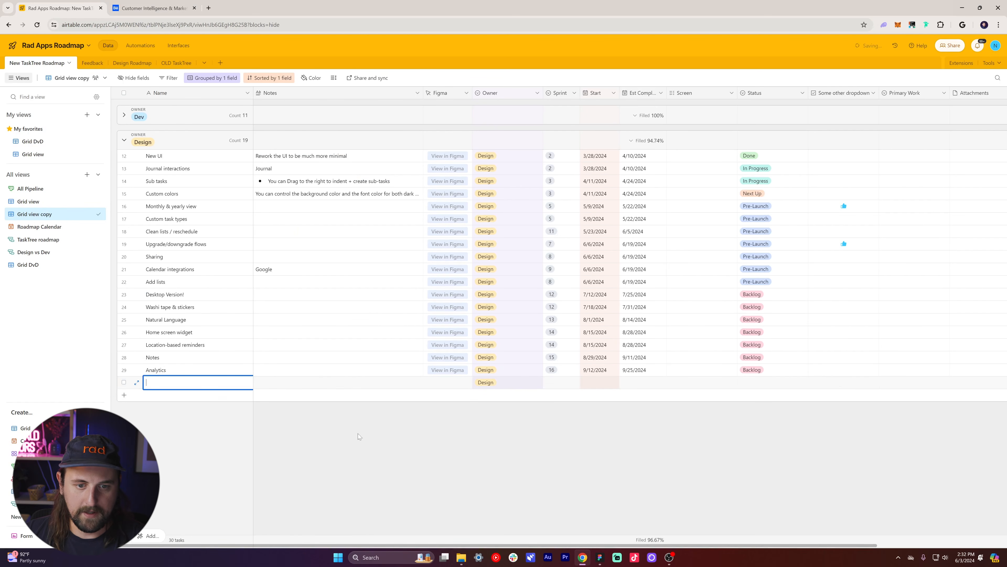
click(262, 396)
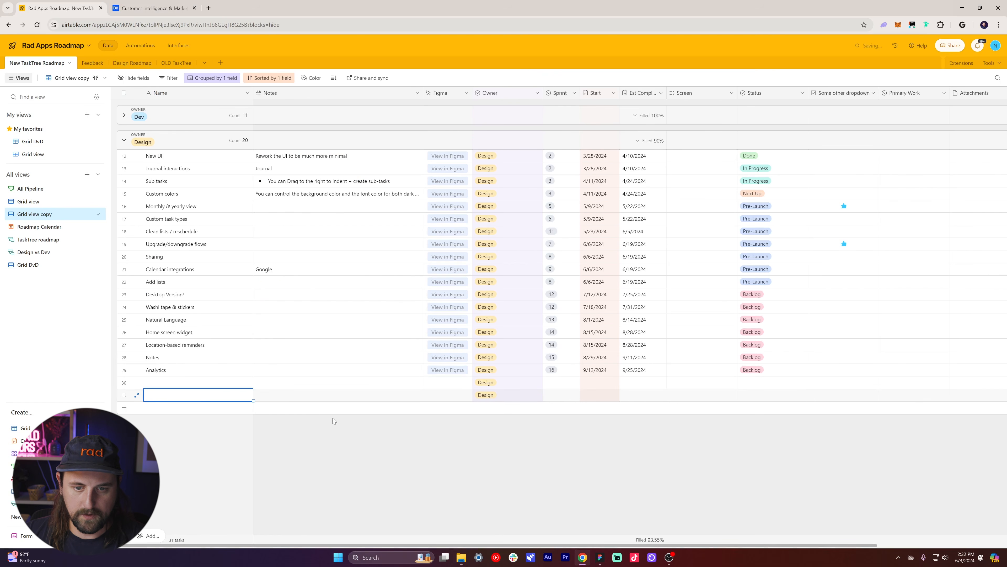
click(689, 408)
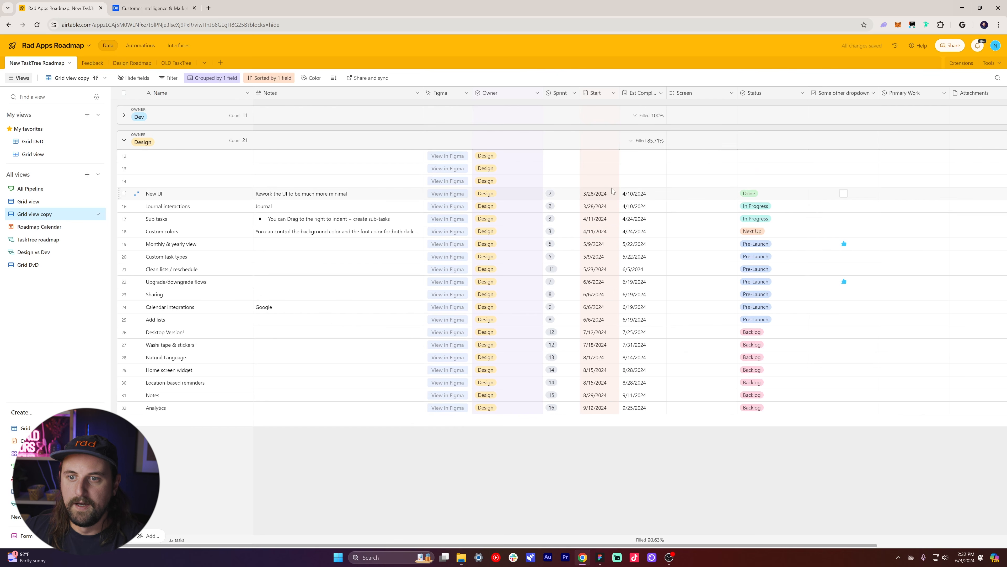
- Examine the grouping and sorting controls' colours against the Owner and Start columns in the Design group
drag(597, 193, 604, 347)
click(507, 231)
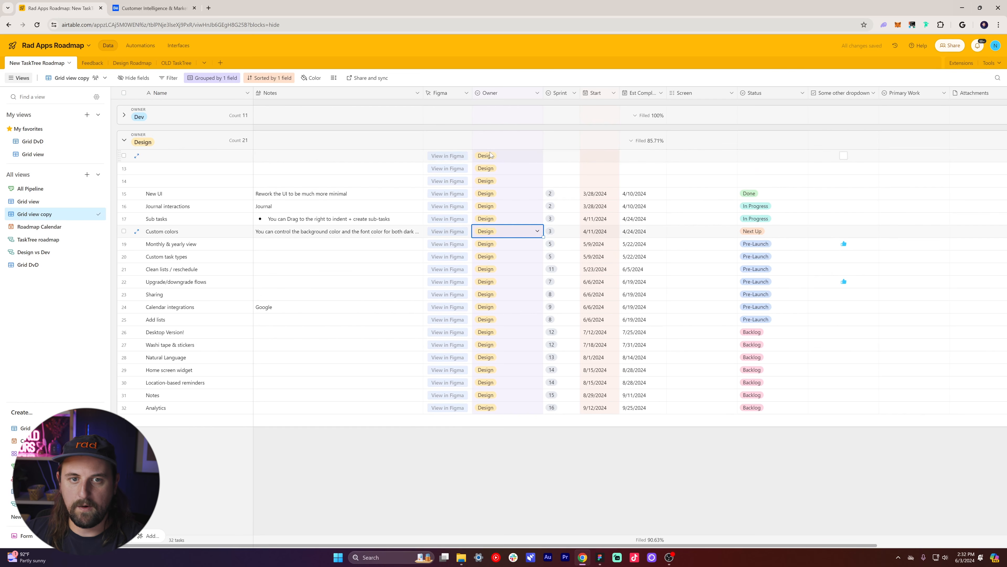
click(217, 80)
click(217, 81)
click(266, 80)
click(266, 79)
drag(599, 194, 602, 257)
drag(520, 181, 486, 308)
click(568, 207)
click(575, 182)
click(519, 181)
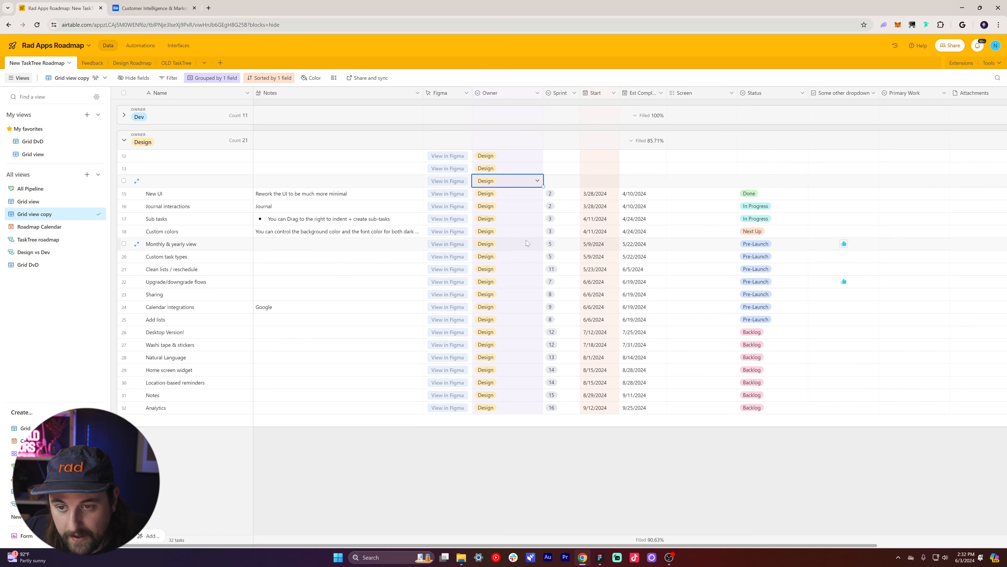
- Review the group and sort settings, and check how the Start dates are ordered and tinted
click(214, 77)
click(269, 78)
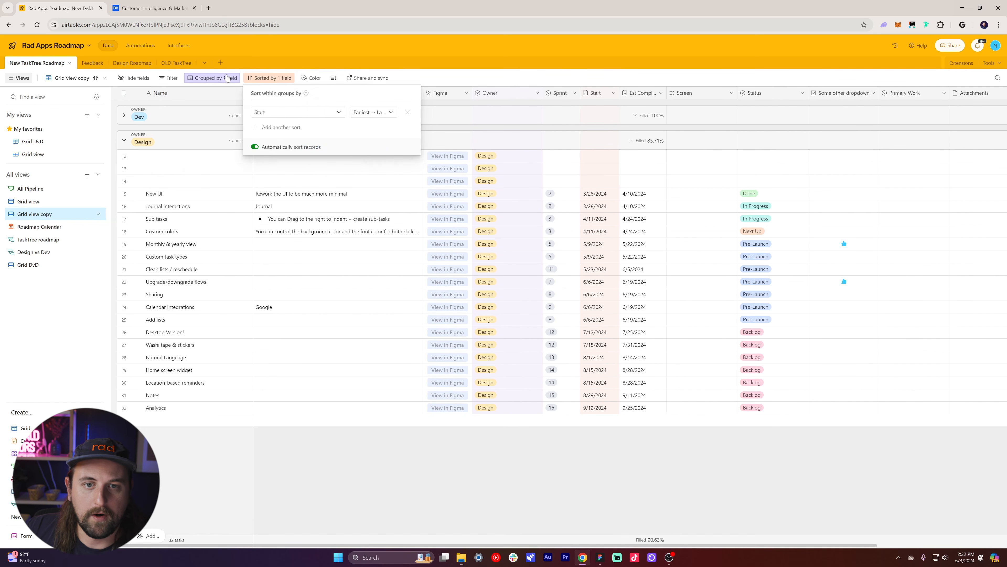
click(476, 27)
click(480, 41)
click(607, 170)
click(609, 208)
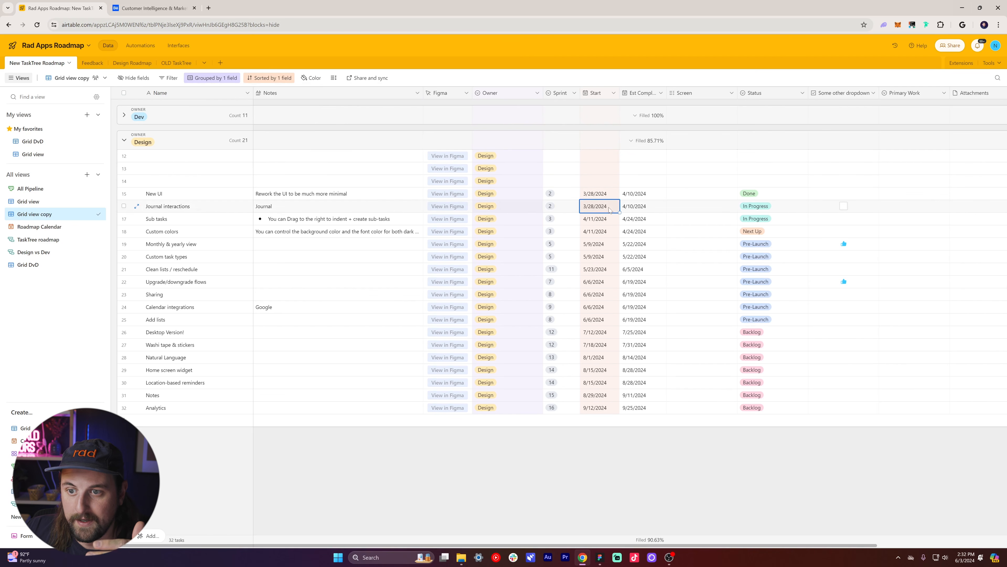
drag(608, 158, 613, 332)
click(538, 209)
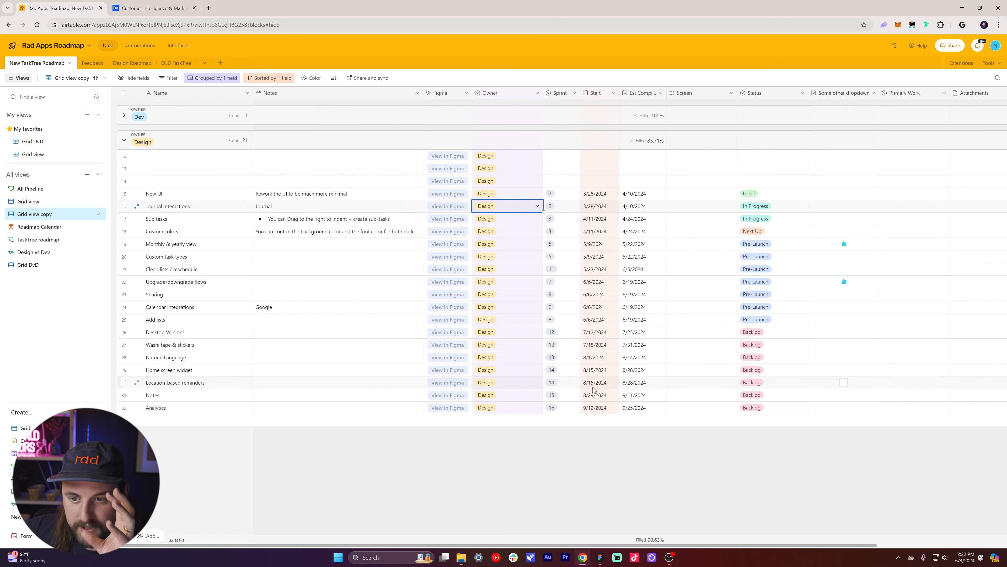
click(595, 346)
drag(596, 293, 594, 183)
double_click(592, 94)
click(604, 76)
click(604, 204)
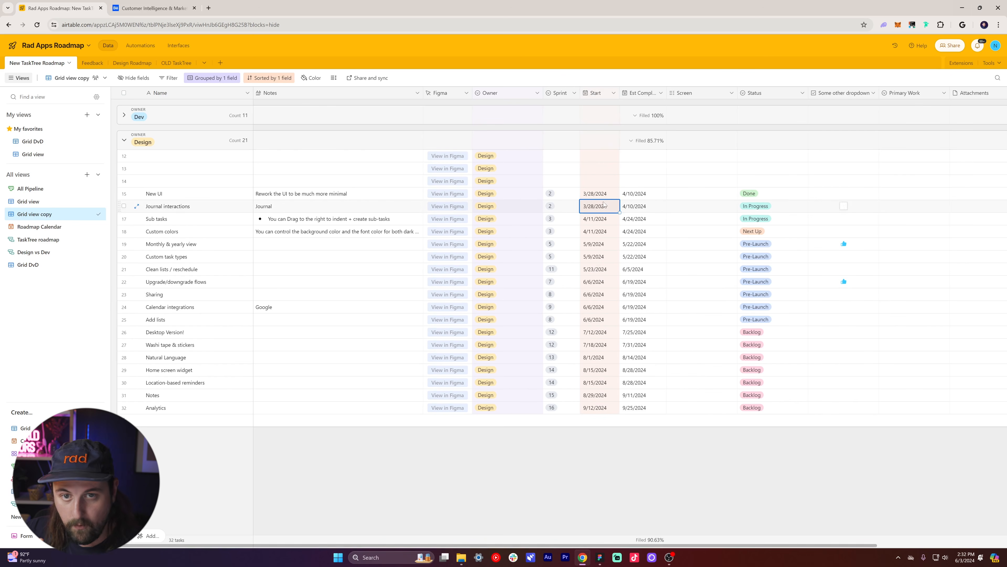
click(270, 78)
click(562, 465)
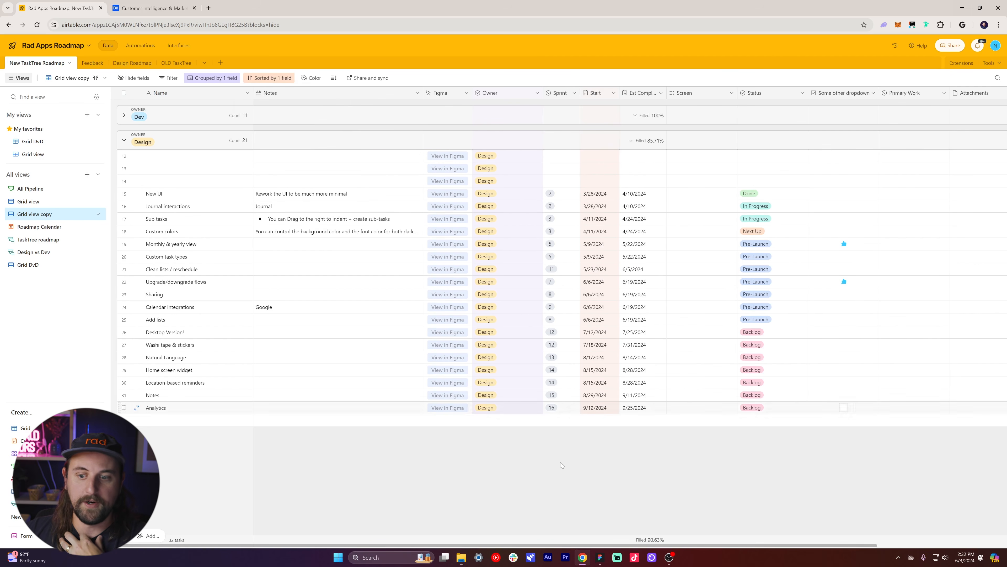
- Switch back to Figma and change the "Sorted by Date" button's fill to light orange FFB775
click(599, 557)
click(457, 144)
click(456, 144)
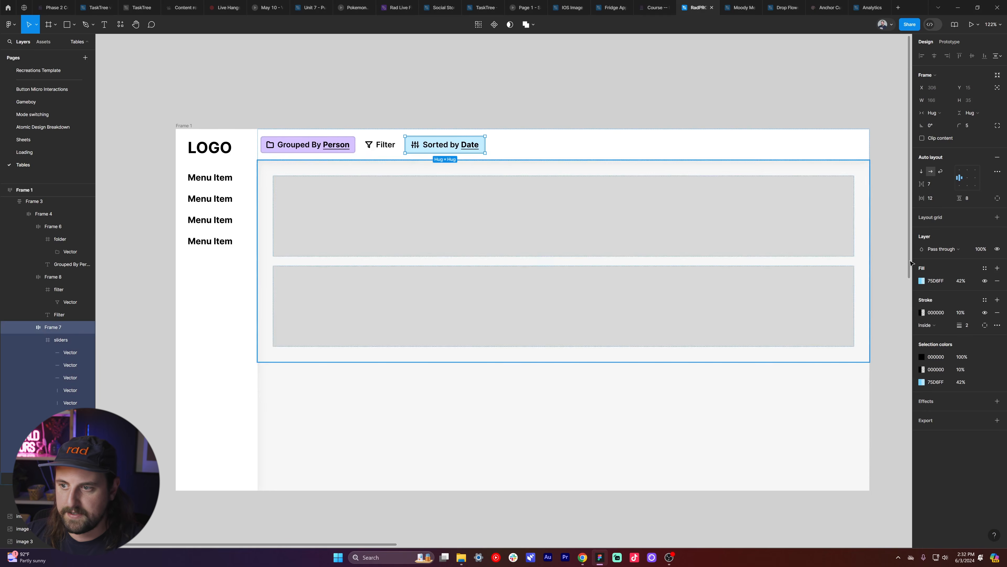
click(921, 281)
drag(866, 411, 846, 410)
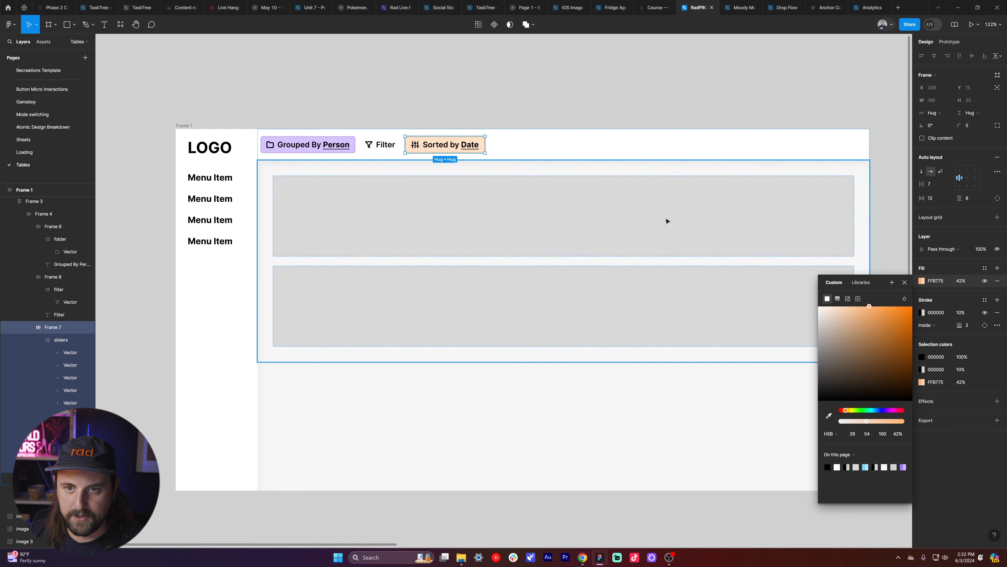
click(581, 106)
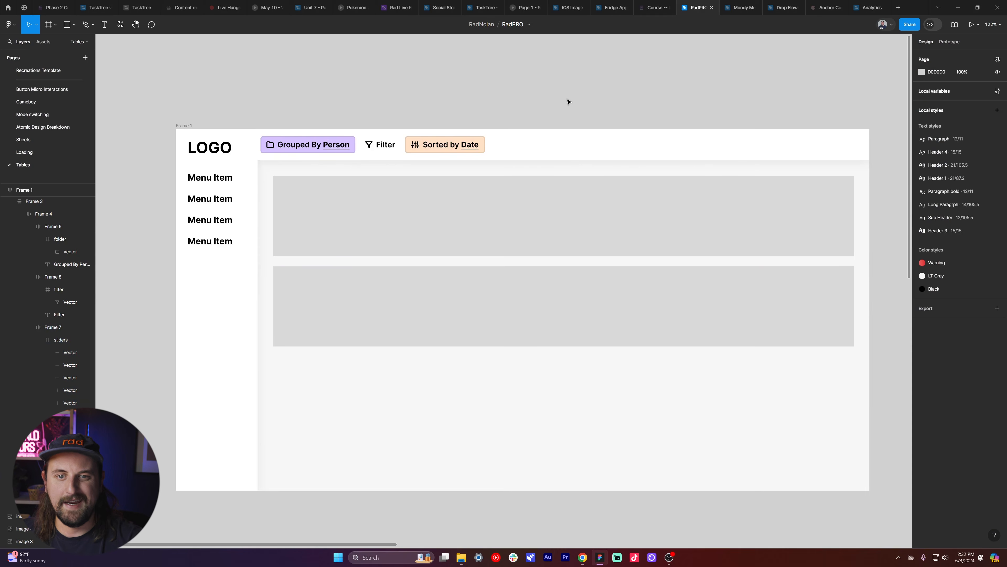
- Add a text label with a person's full name above the first grey block in the content frame
click(388, 178)
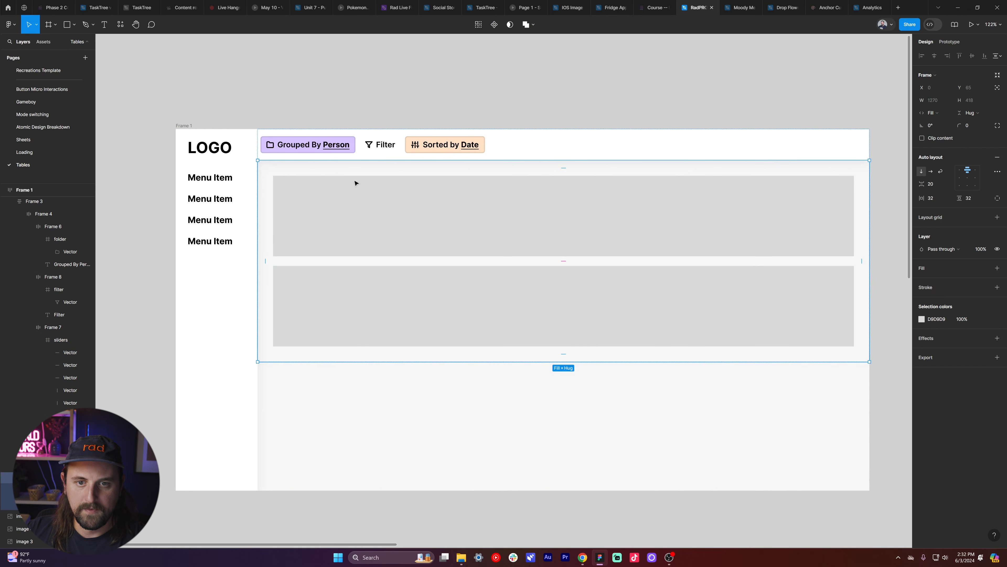
click(335, 170)
click(323, 204)
key(t)
click(290, 177)
text(asdf)
key(BackSpace)
key(BackSpace)
key(BackSpace)
key(BackSpace)
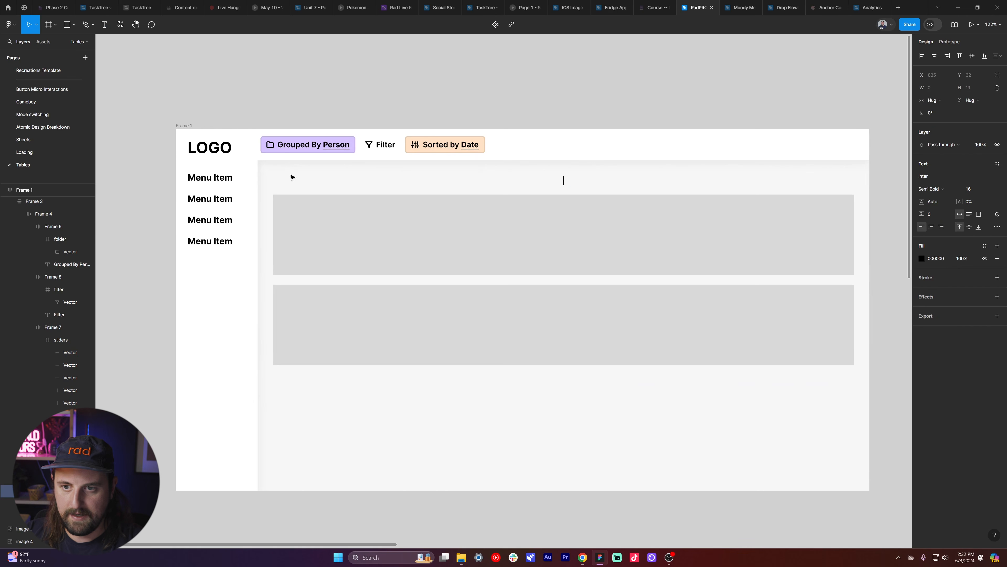
text(Nolan Perkins)
key(Escape)
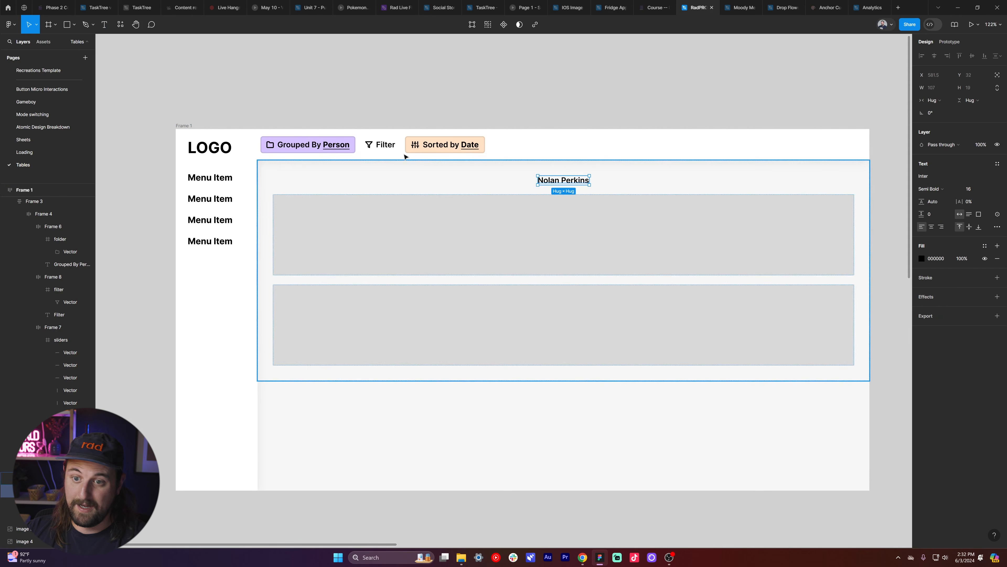
- Wrap the name label in an auto layout frame and make that frame fill the content width
key(shift+a)
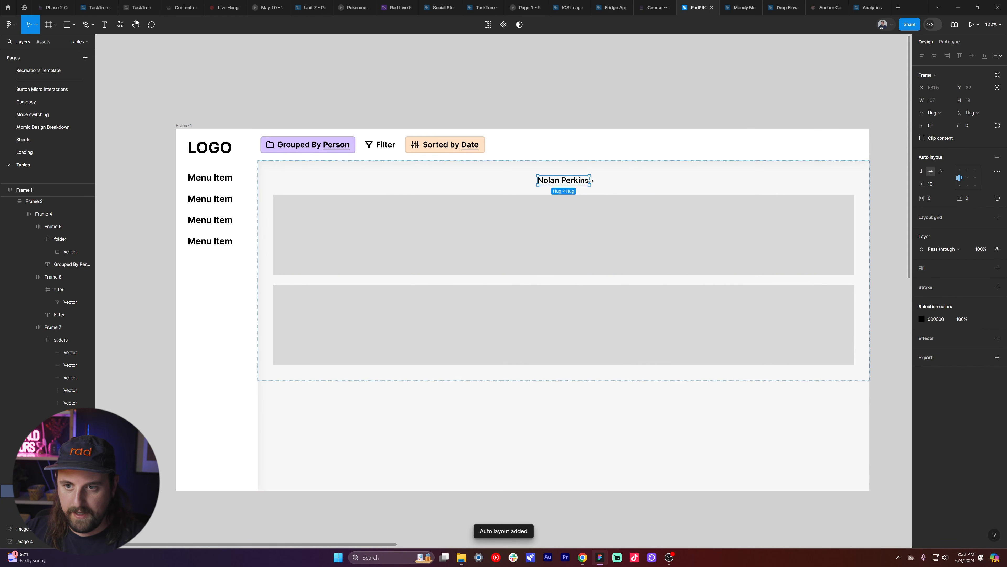
double_click(591, 180)
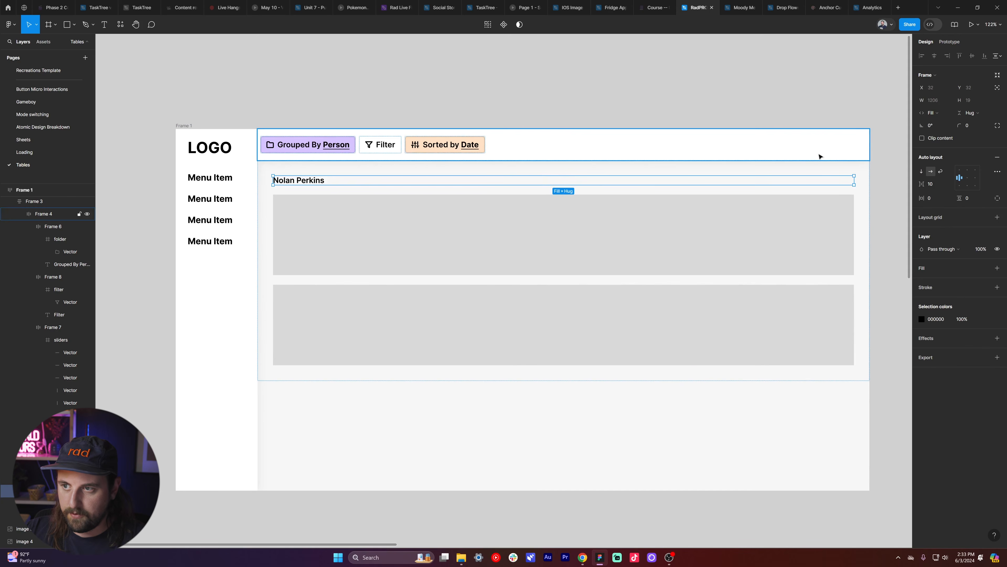
- Set the name label frame's auto layout padding to 8 vertical and 12 horizontal
drag(960, 197, 920, 198)
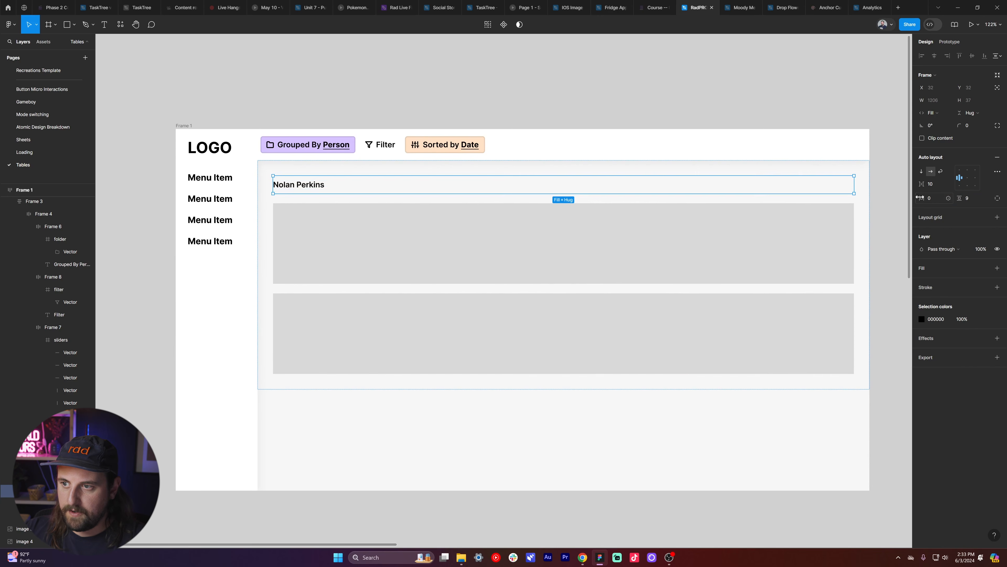
key(Down)
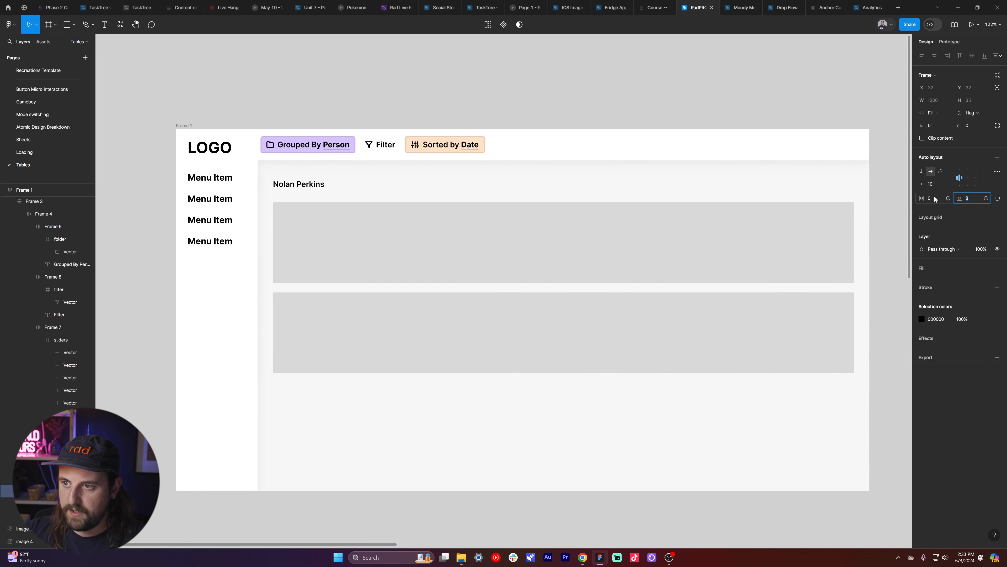
drag(923, 198, 944, 203)
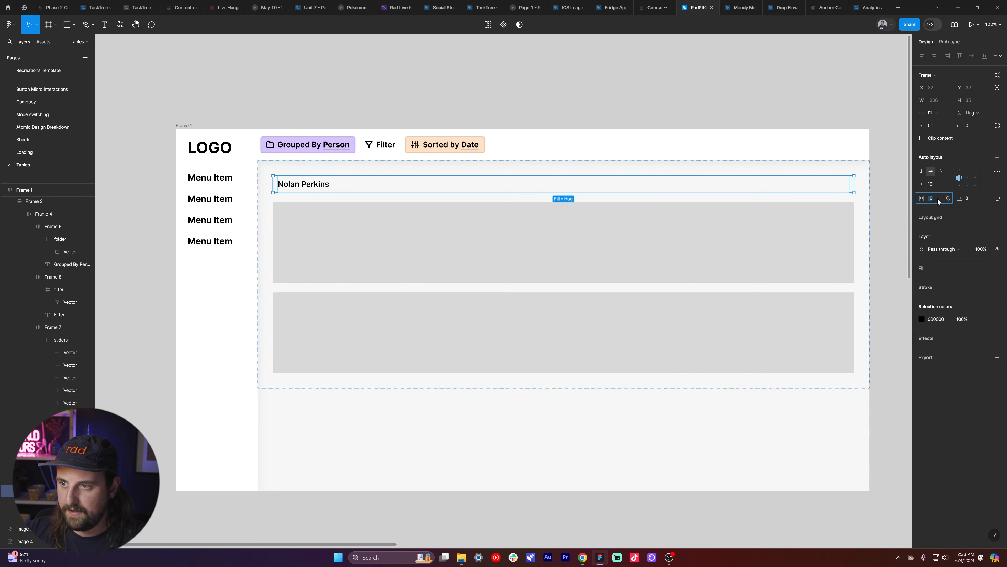
key(Up)
key(Up)
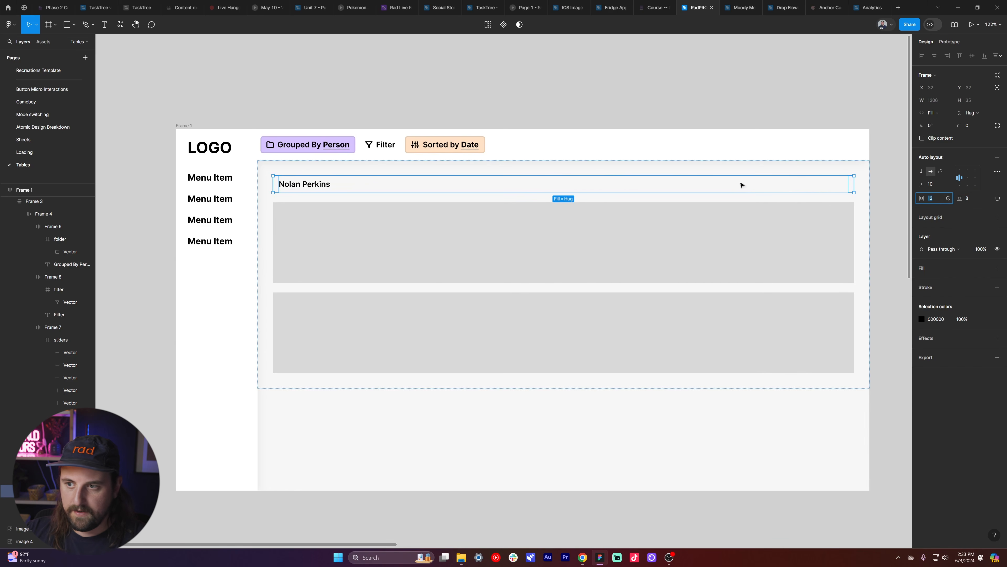
- Add a light gray EAEAEA fill to the name label frame
click(997, 269)
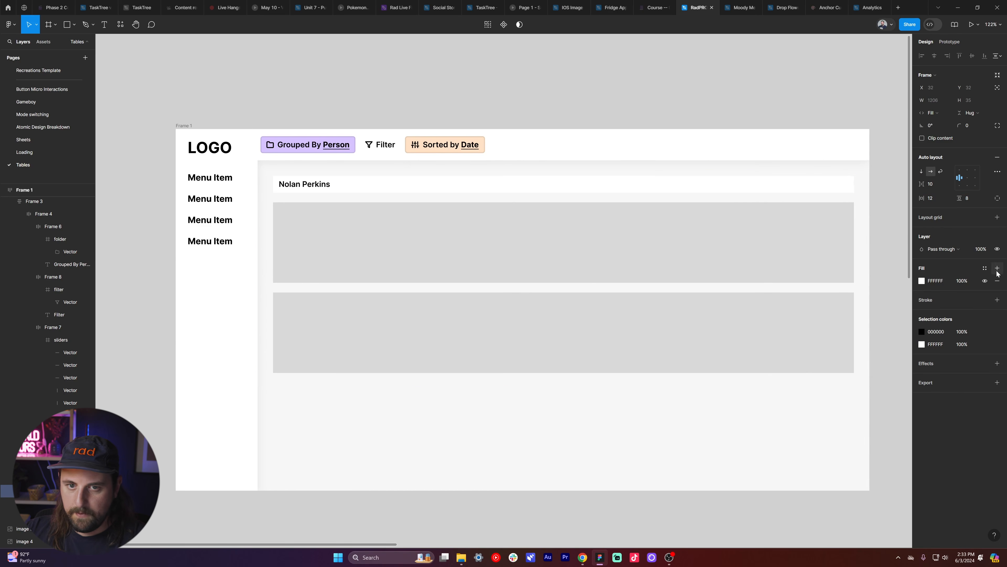
click(922, 281)
click(829, 416)
click(767, 418)
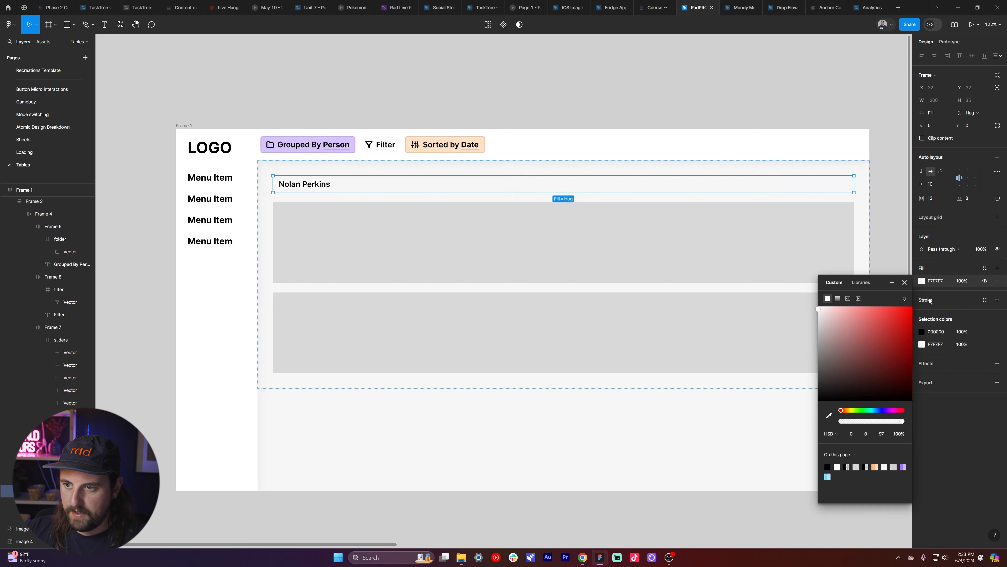
drag(826, 310, 808, 316)
click(978, 466)
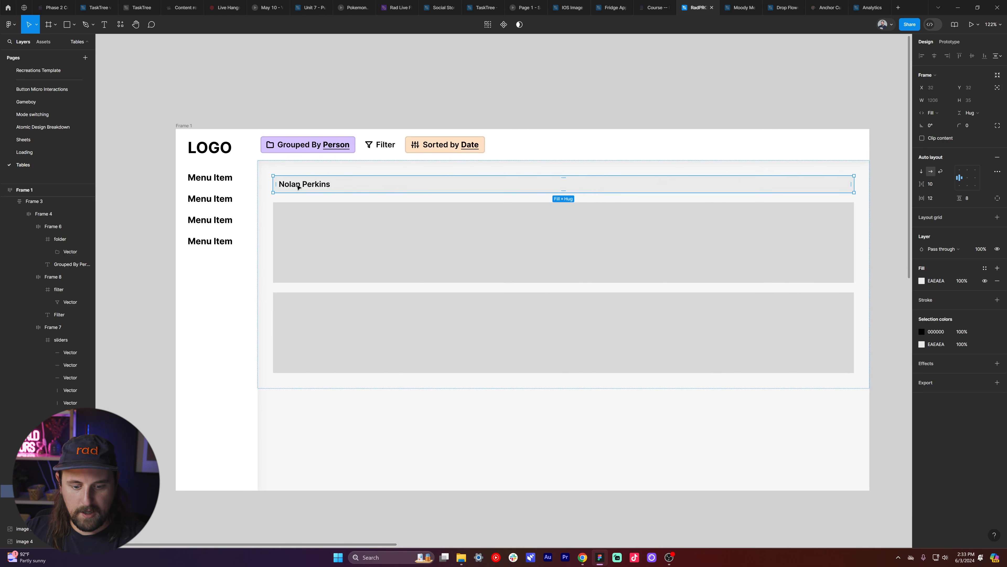
- Search the Feather Icons plugin for "che" and insert the chevron-right icon
right_click(309, 154)
mouse_move(320, 154)
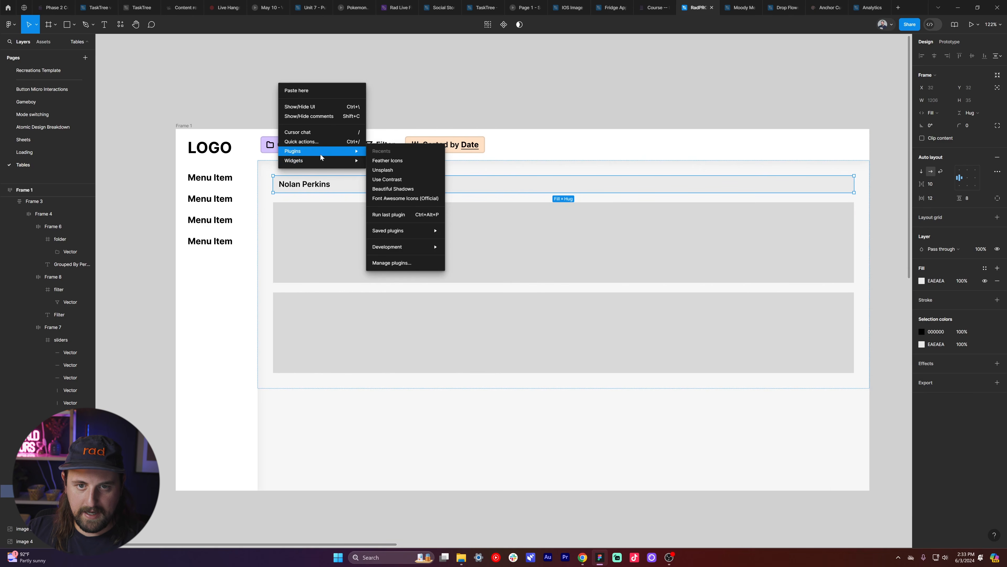
click(408, 161)
text(car)
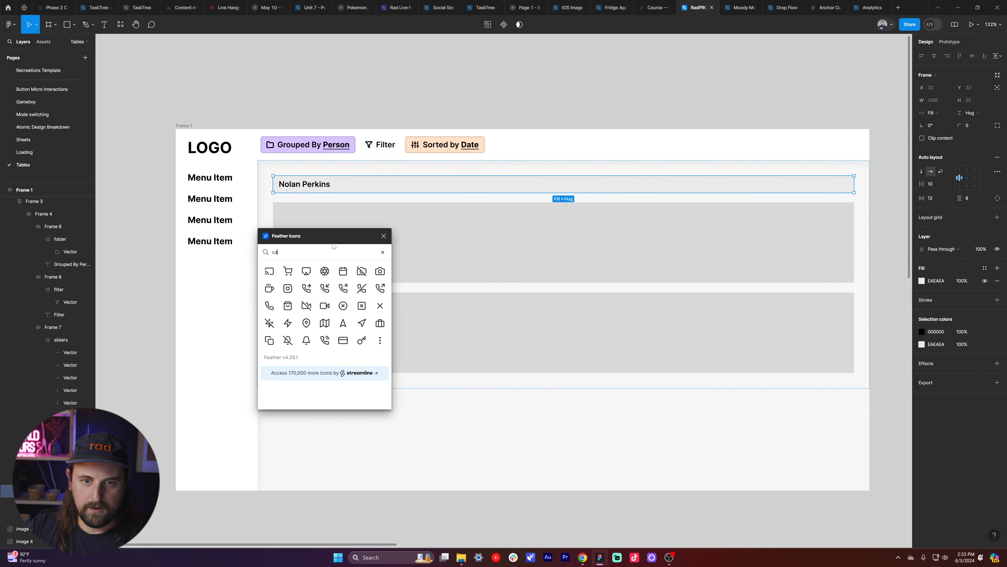
key(BackSpace)
key(BackSpace)
key(BackSpace)
text(che)
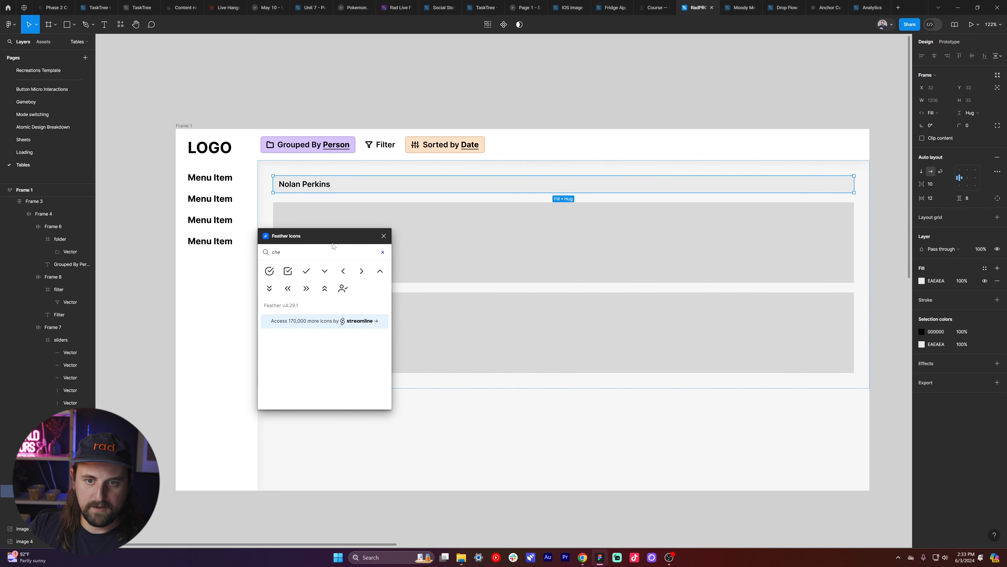
click(361, 271)
click(383, 235)
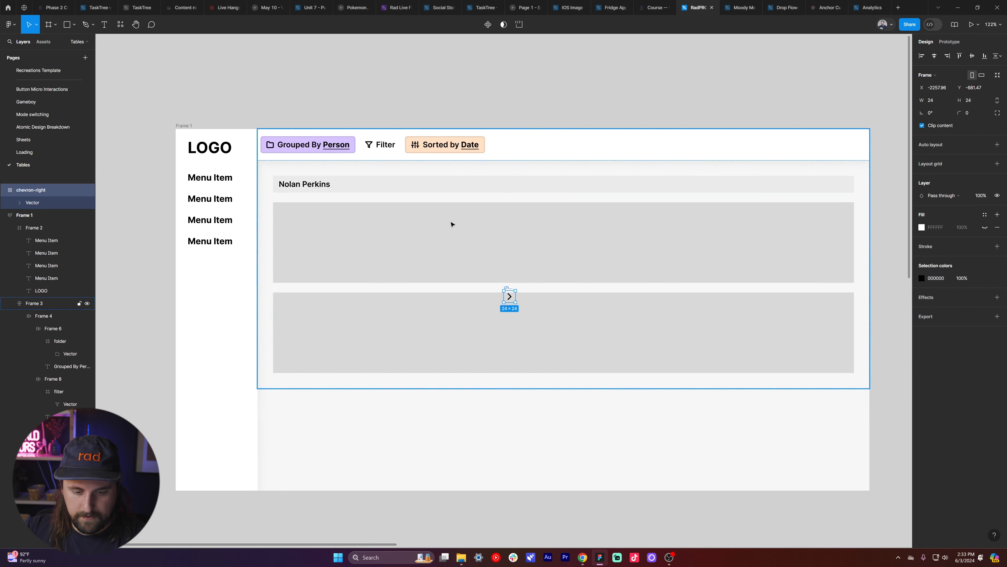
- Move the chevron icon into the name row before the label and rotate its vector to -90° so it points down
key(ctrl+x)
ctrl+click(301, 185)
key(ctrl+v)
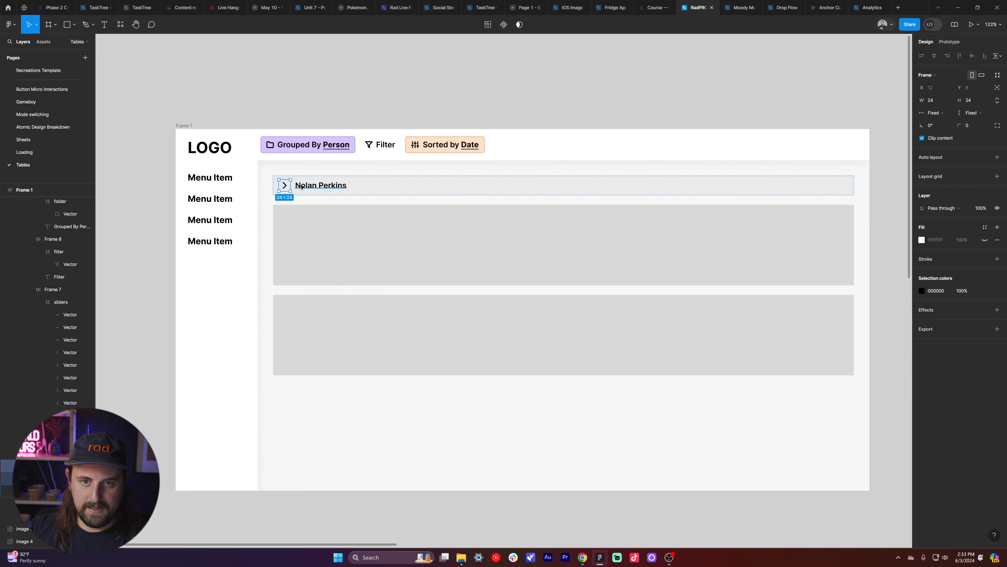
double_click(284, 185)
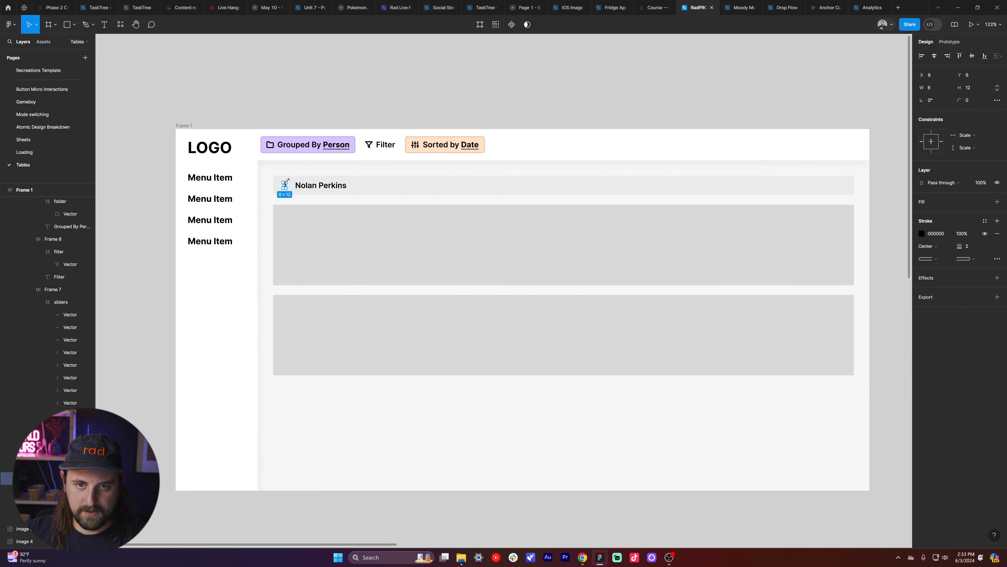
drag(290, 180, 291, 191)
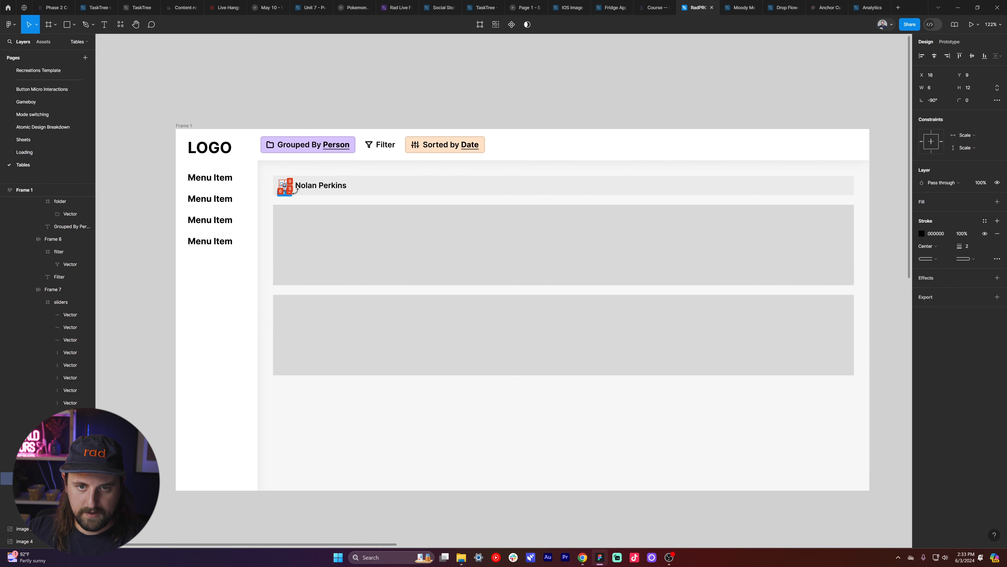
click(326, 124)
- Duplicate the name row and wrap both rows in a vertical auto layout frame with a gap of 0
double_click(301, 185)
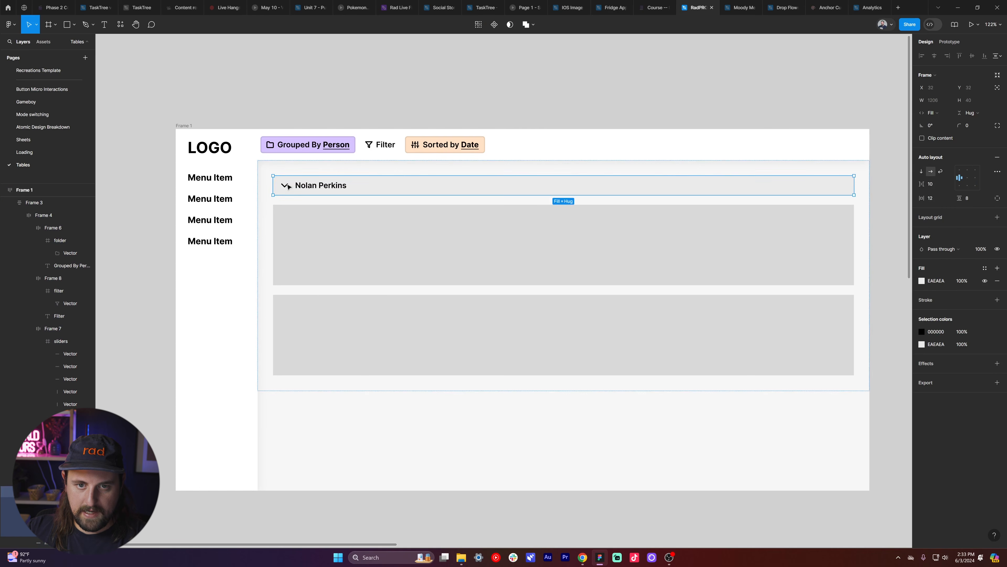
key(ctrl+d)
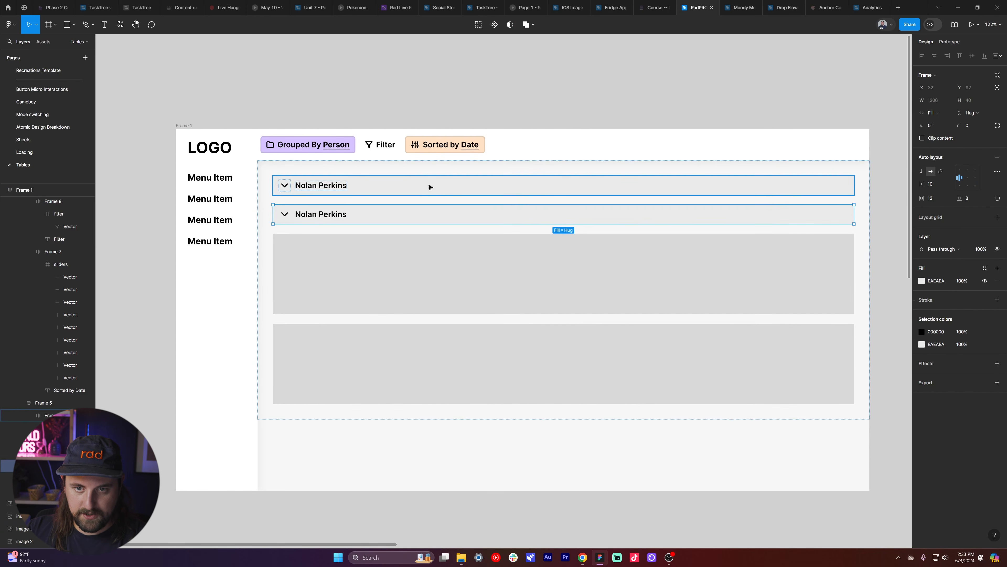
shift+click(418, 189)
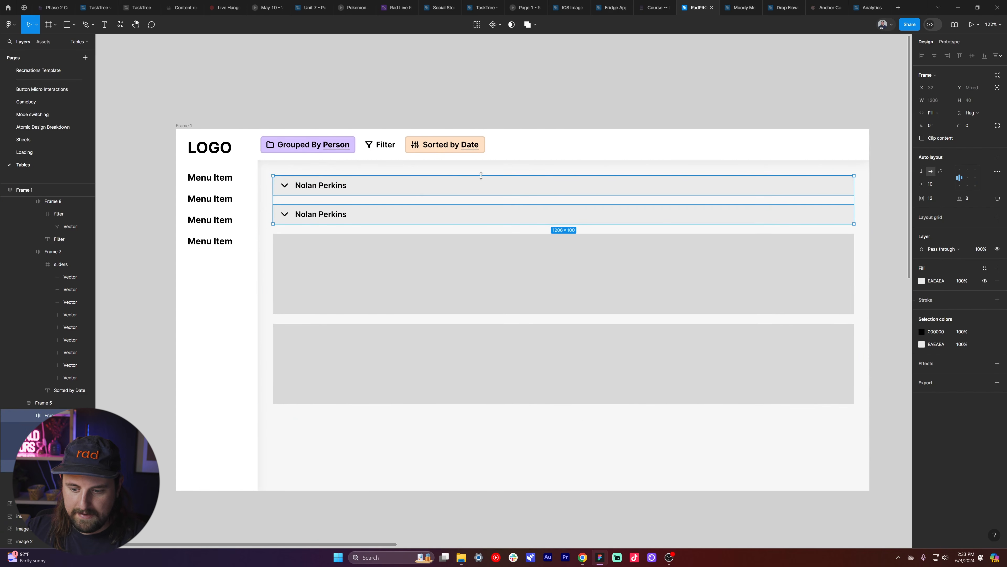
key(shift+a)
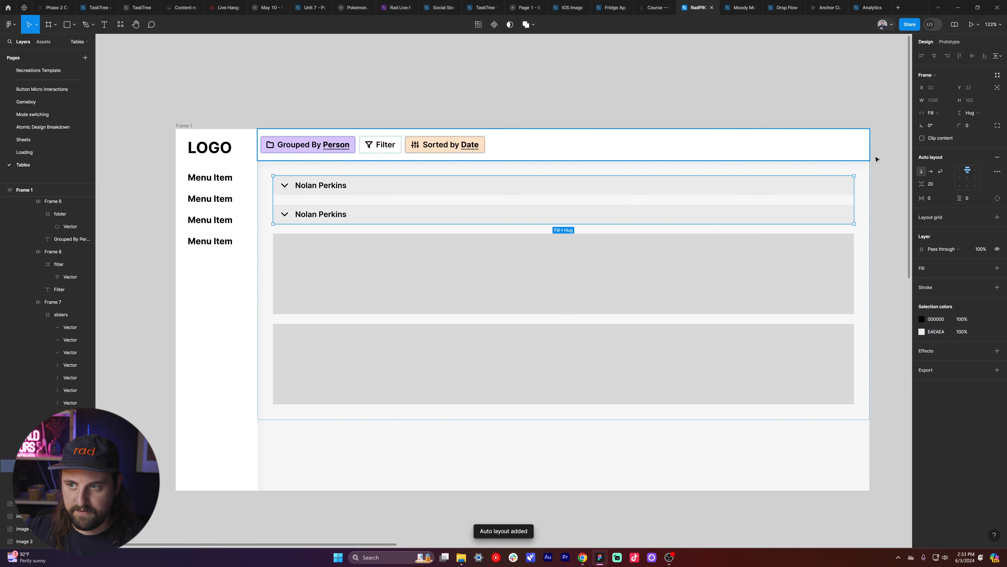
key(Return)
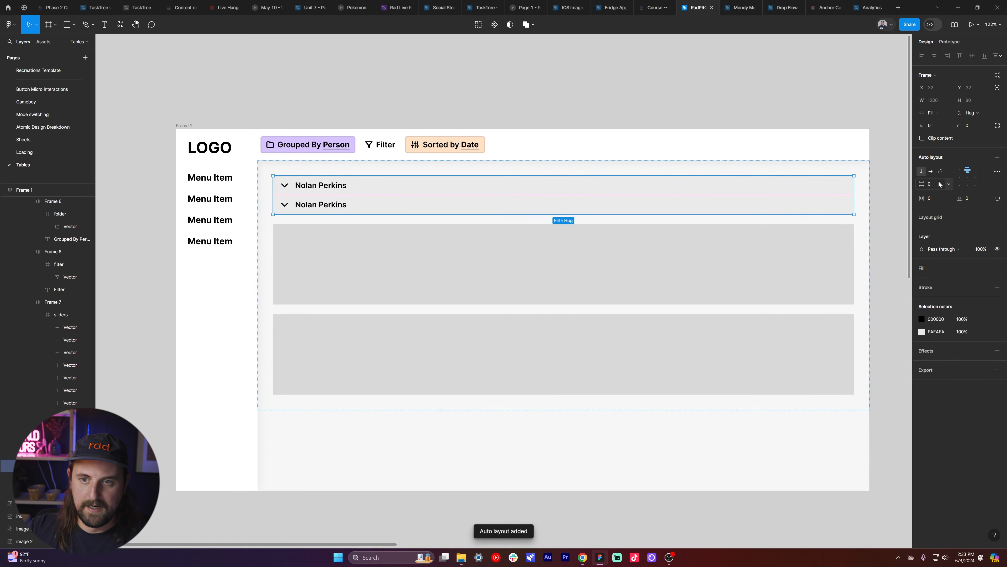
- Change the lower name row's fill to white FFFFFF
click(740, 125)
double_click(407, 193)
click(402, 202)
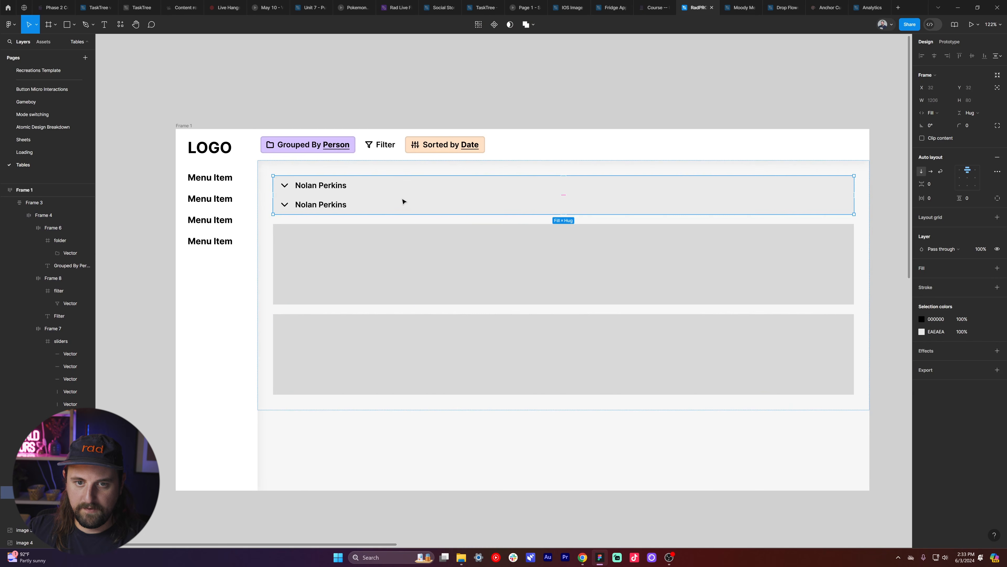
click(421, 201)
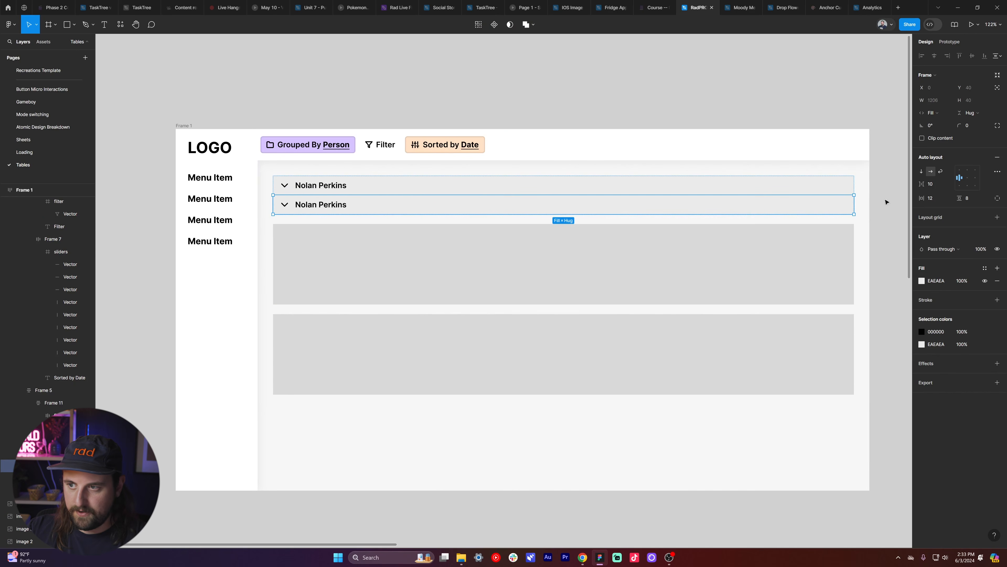
click(931, 282)
text(f)
key(Return)
click(719, 106)
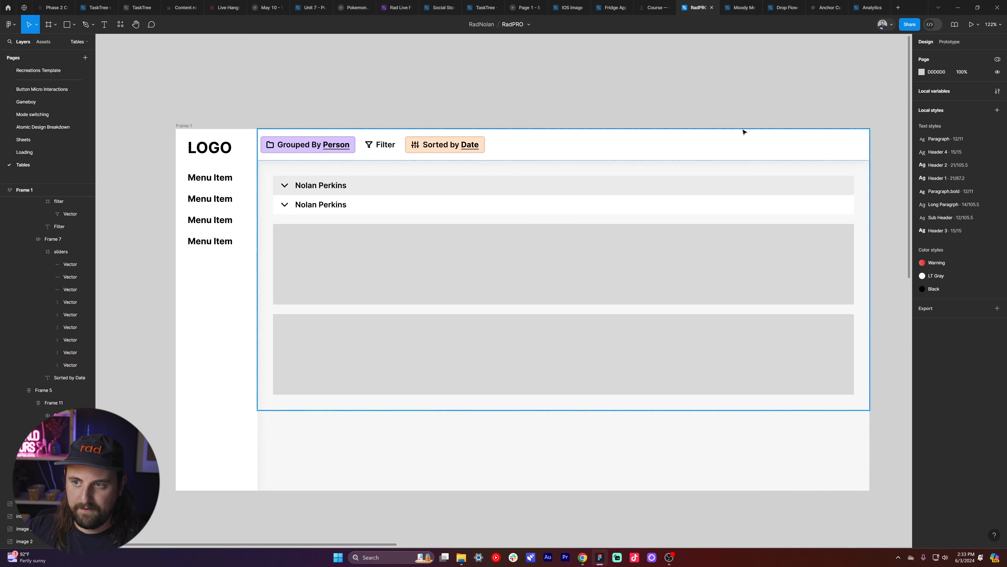
- Turn on content clipping for the frame holding both name rows and set its corner radius to 7
ctrl+click(668, 200)
click(719, 188)
click(655, 236)
click(652, 205)
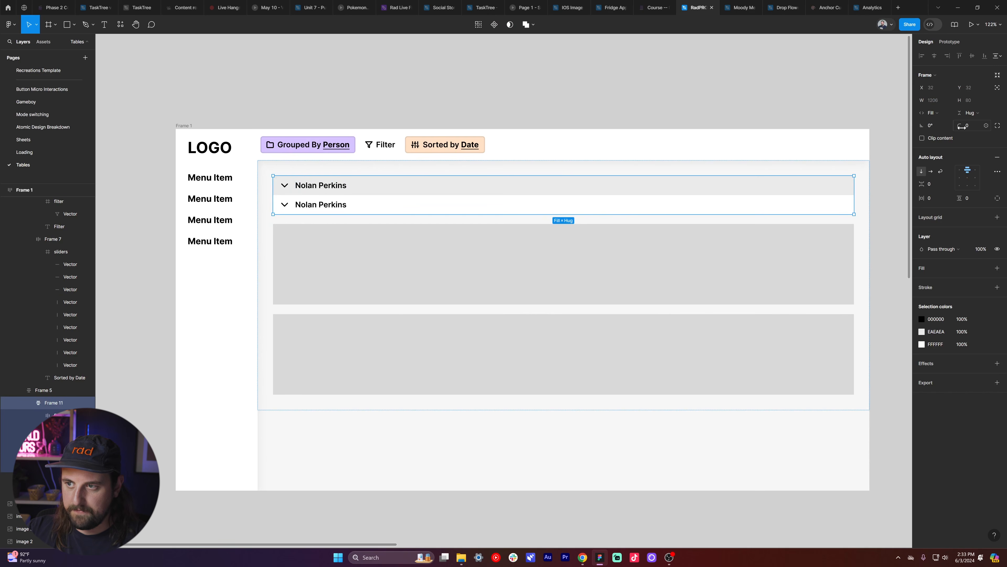
click(946, 139)
click(603, 169)
double_click(589, 190)
double_click(582, 205)
click(585, 186)
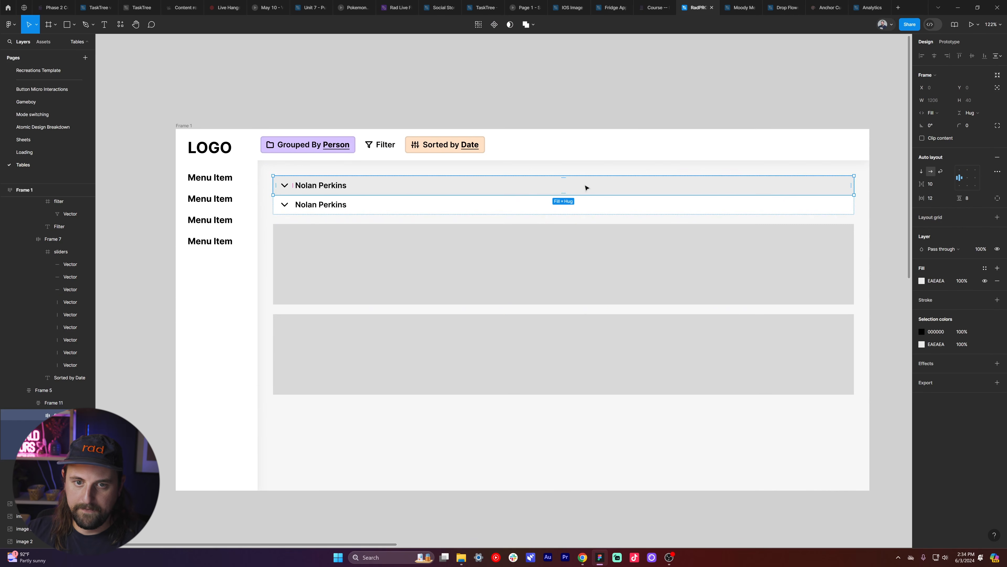
key(shift+Return)
drag(964, 126, 979, 126)
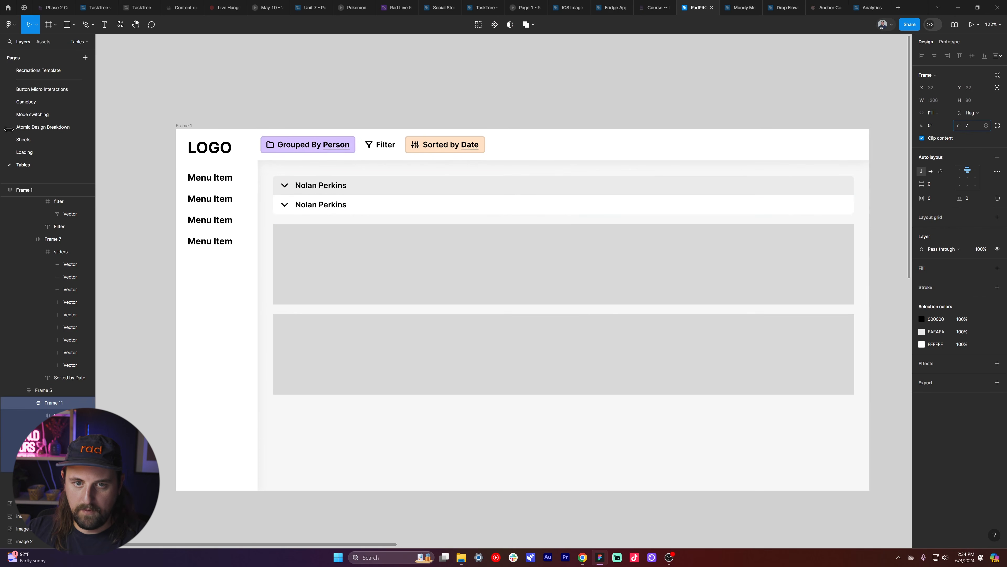
- Add a 1 px inside black stroke at 10% opacity to the frame holding both name rows
click(997, 287)
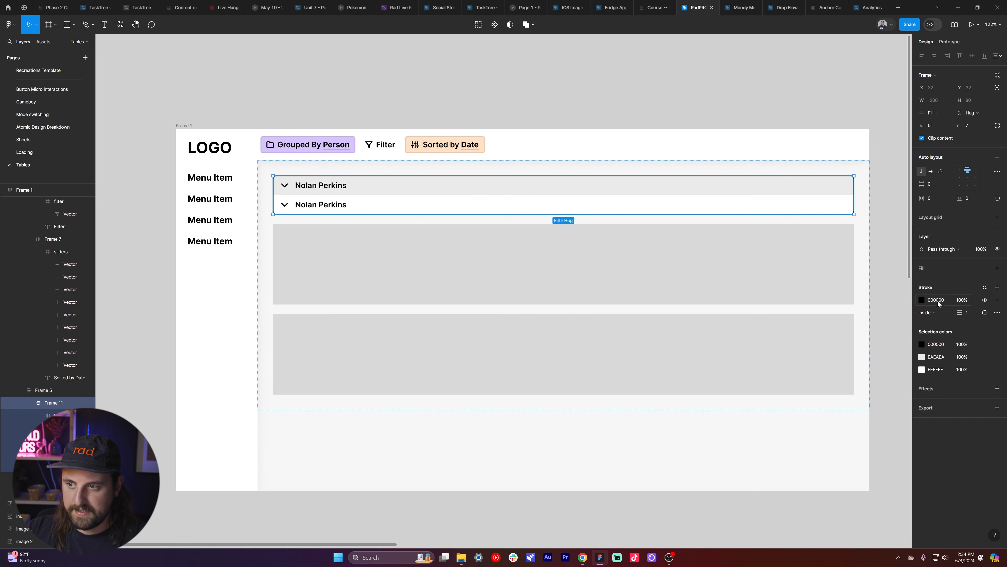
click(963, 300)
text(10)
key(Return)
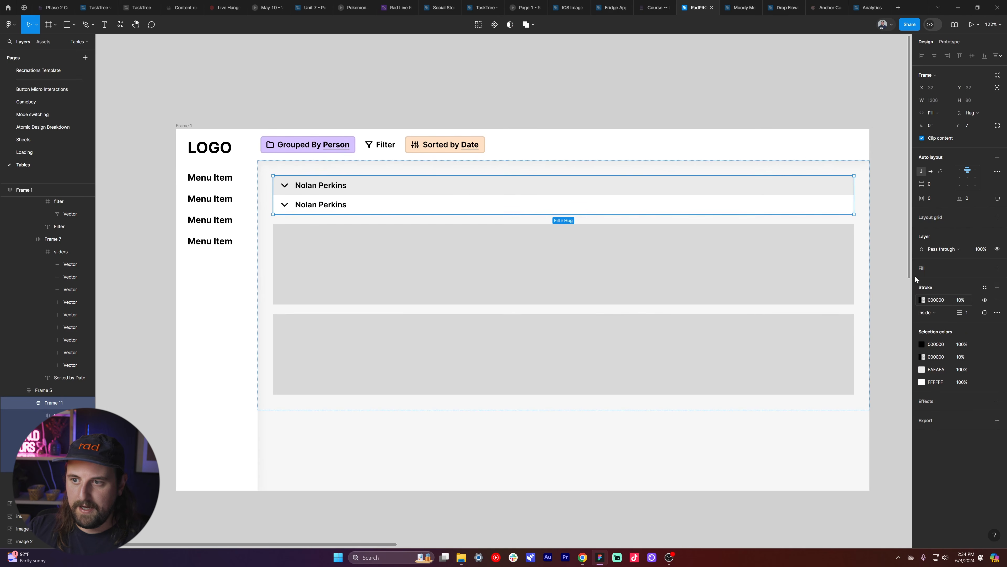
click(760, 103)
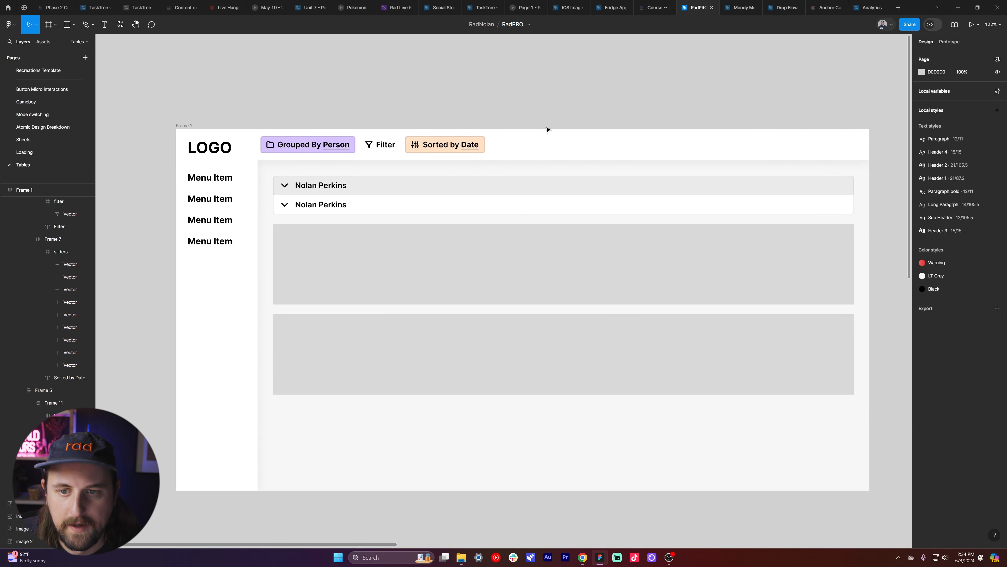
- Add a black stroke at 20% opacity to the gray header row of the group
click(544, 200)
click(540, 197)
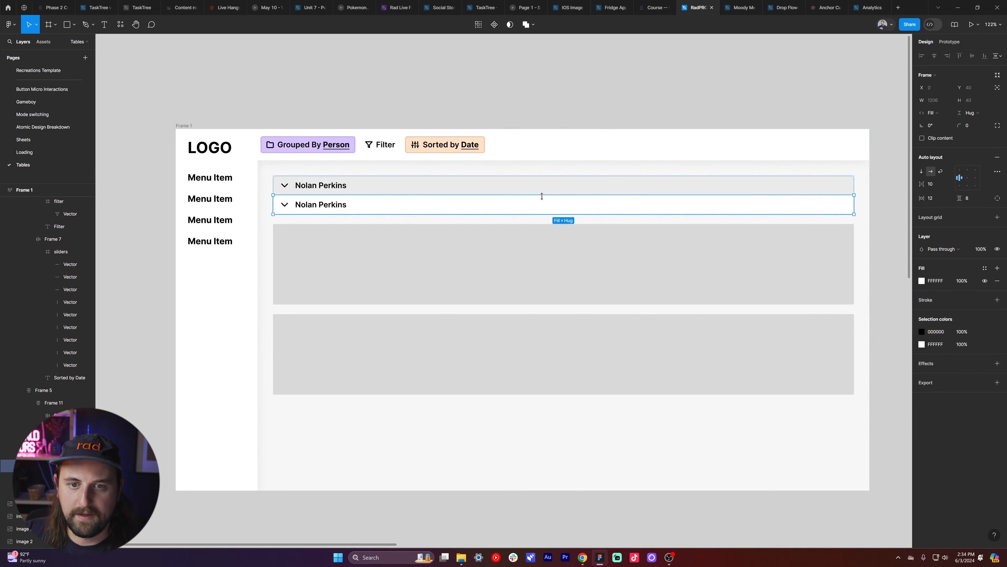
click(564, 192)
click(997, 300)
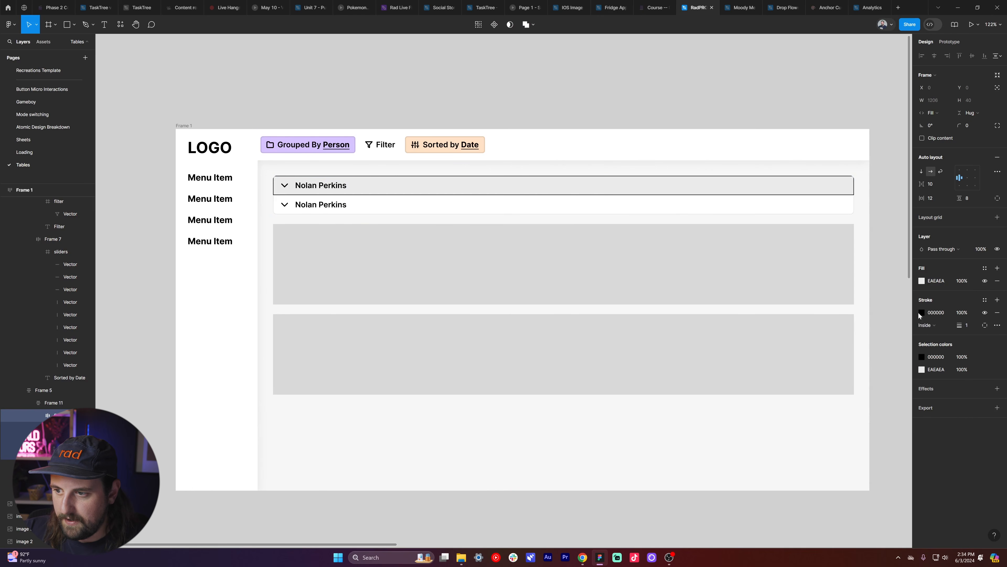
click(928, 325)
click(937, 326)
click(962, 312)
text(20)
key(Return)
click(789, 78)
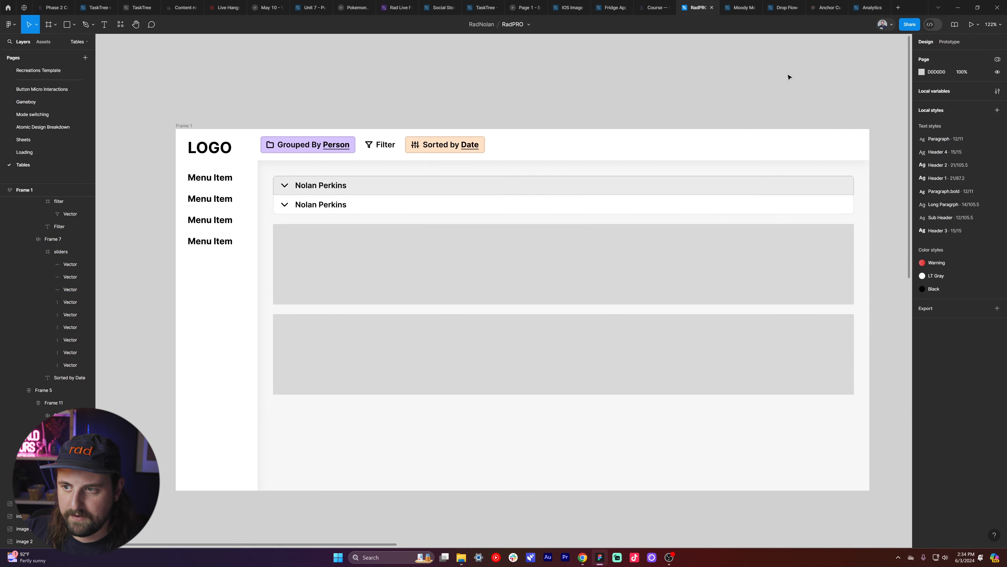
- Add a 1 px inside black stroke to the white row and limit it to the bottom edge
click(464, 206)
click(997, 299)
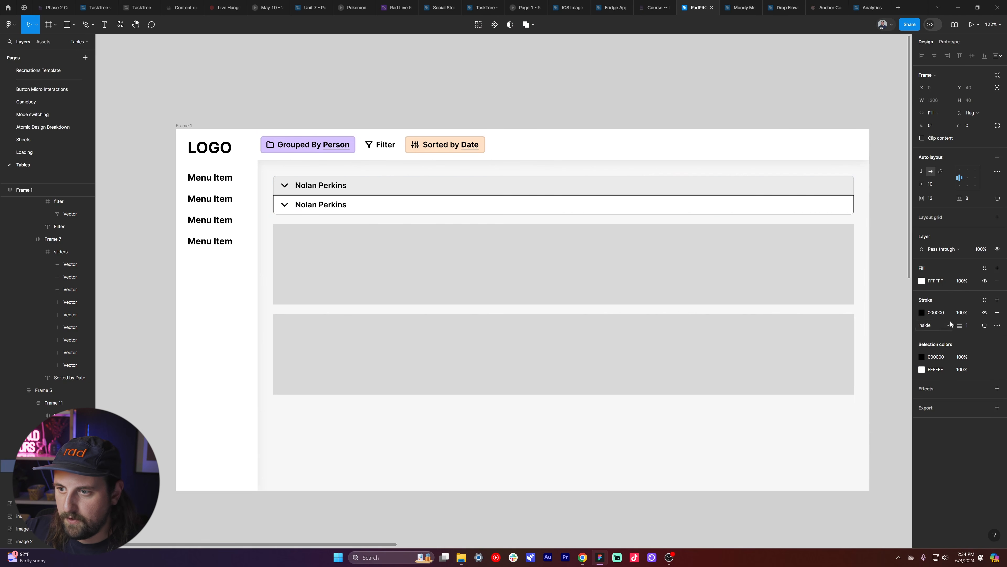
click(940, 329)
click(944, 321)
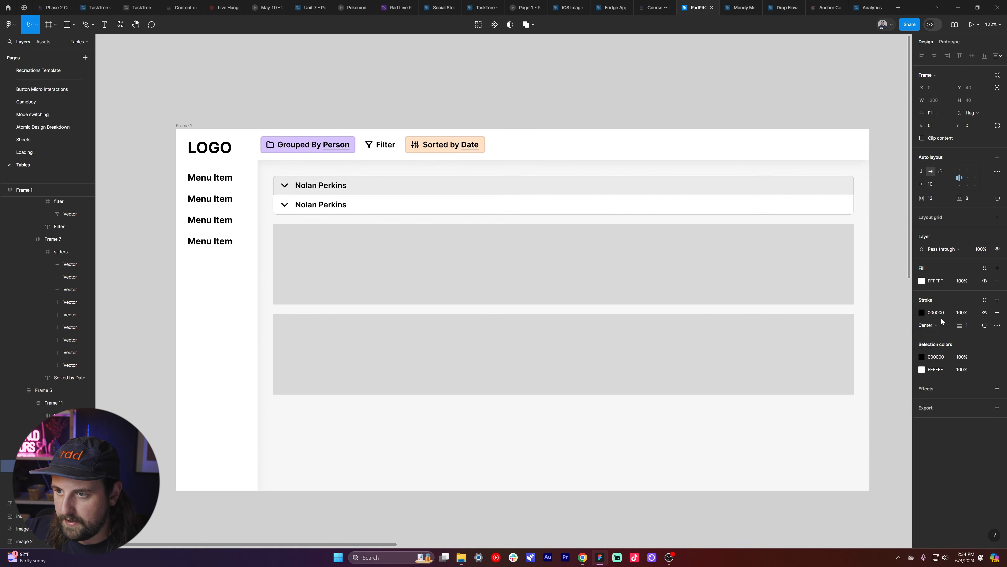
click(928, 325)
click(940, 337)
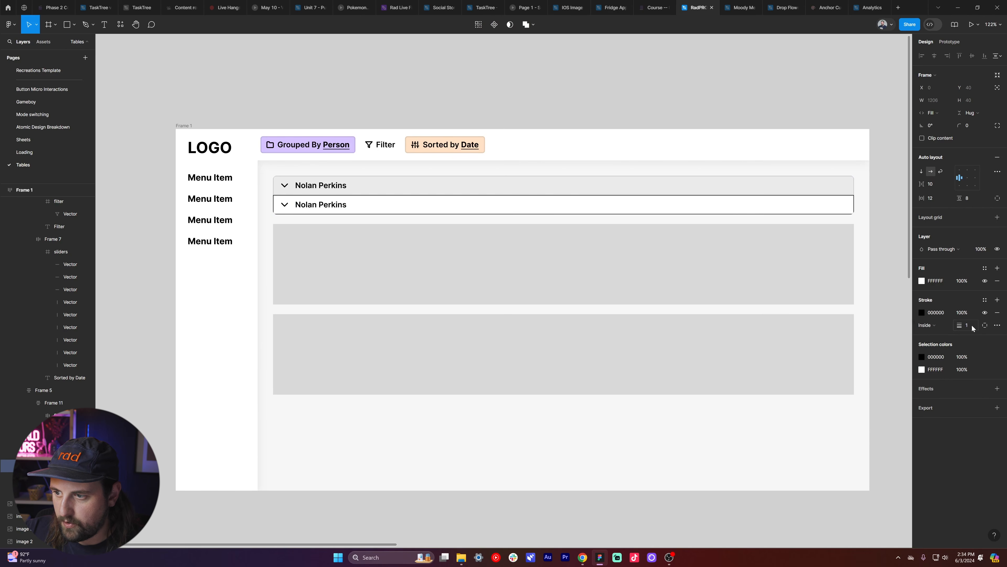
click(985, 325)
click(981, 360)
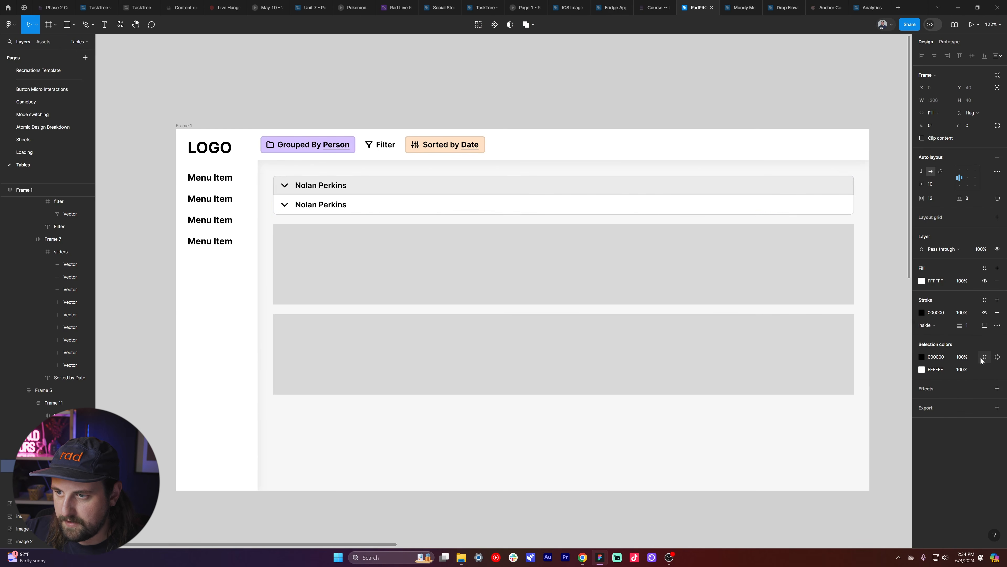
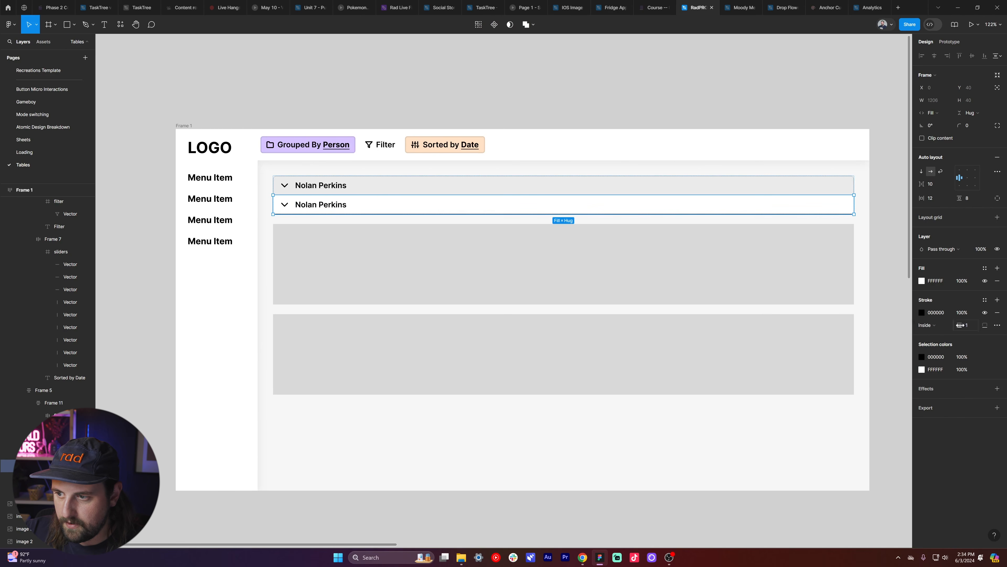
- Restrict the white row's stroke to its top edge at 10% opacity and remove the gray header row's own stroke
click(950, 327)
click(985, 325)
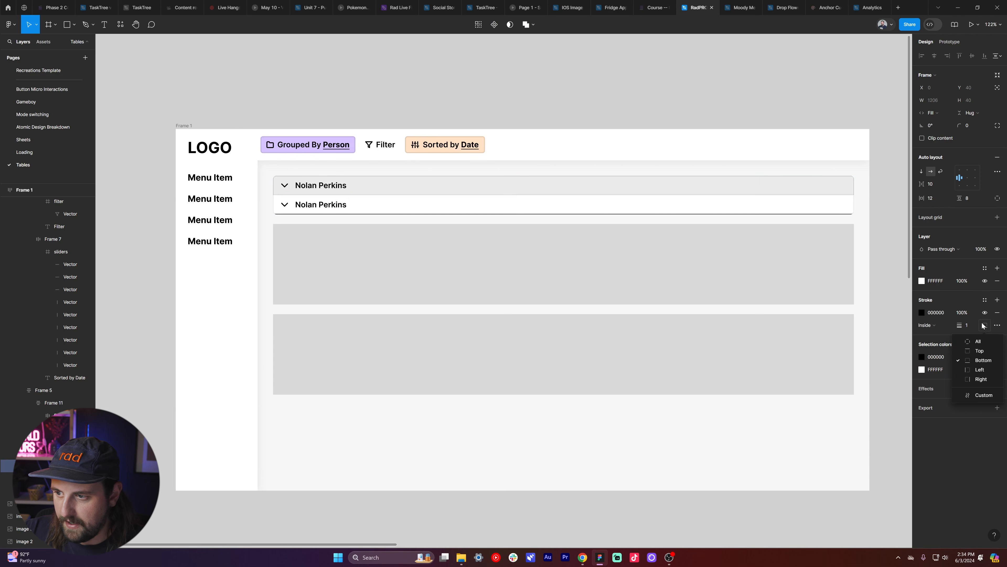
click(980, 350)
click(825, 186)
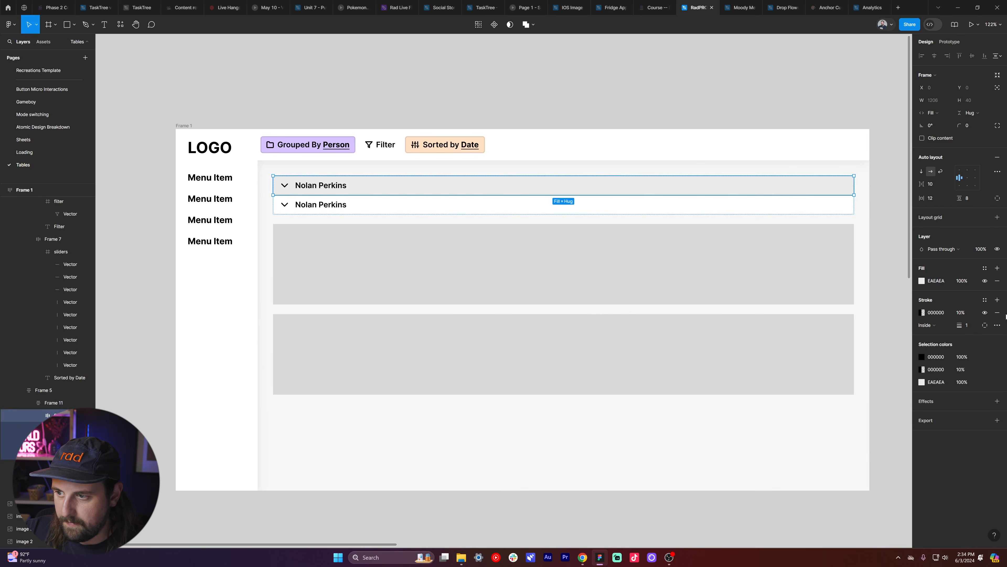
click(790, 203)
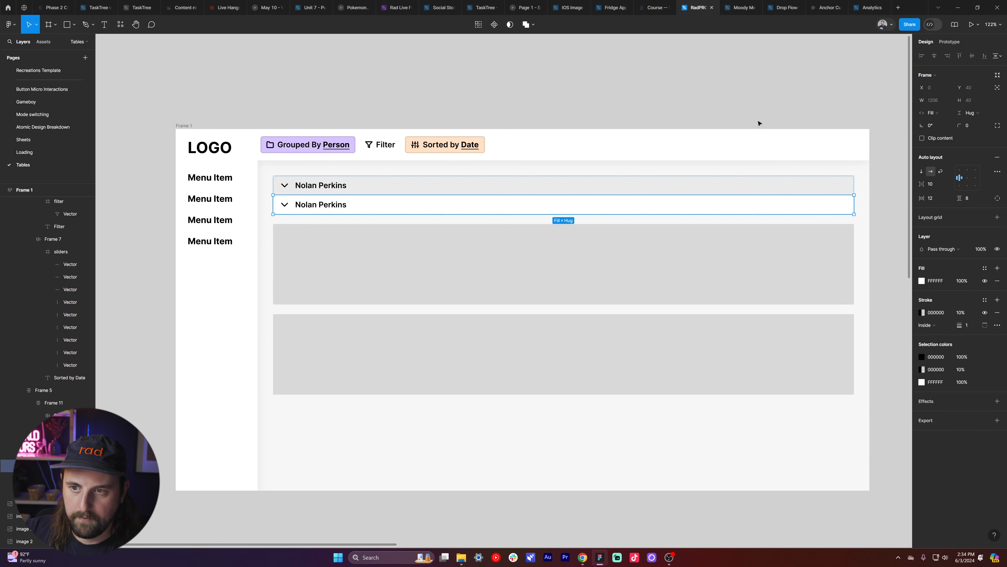
click(754, 113)
- Try stacking three duplicates of the white row beneath it in the group
click(690, 206)
key(ctrl+d)
key(ctrl+d)
key(ctrl+d)
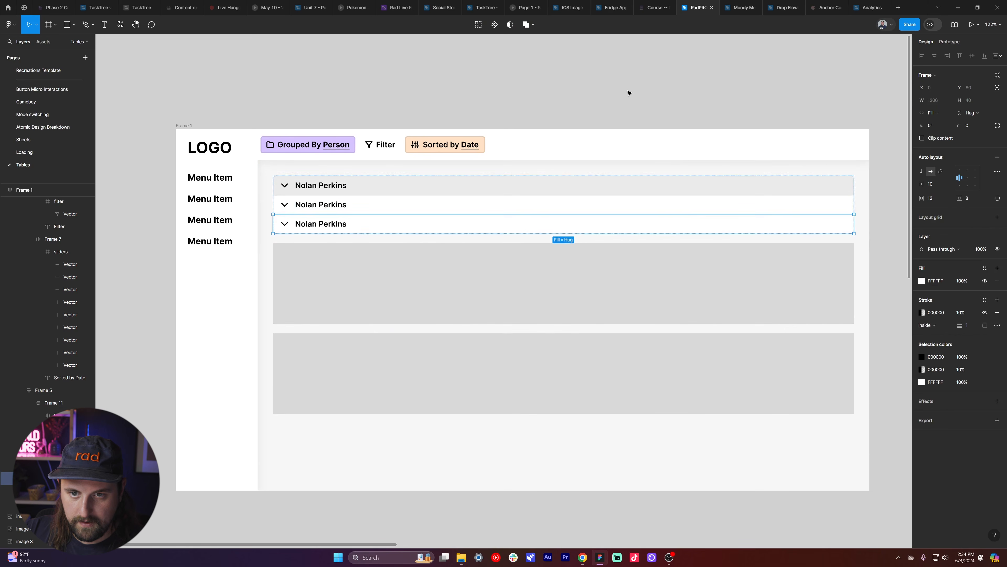
click(633, 87)
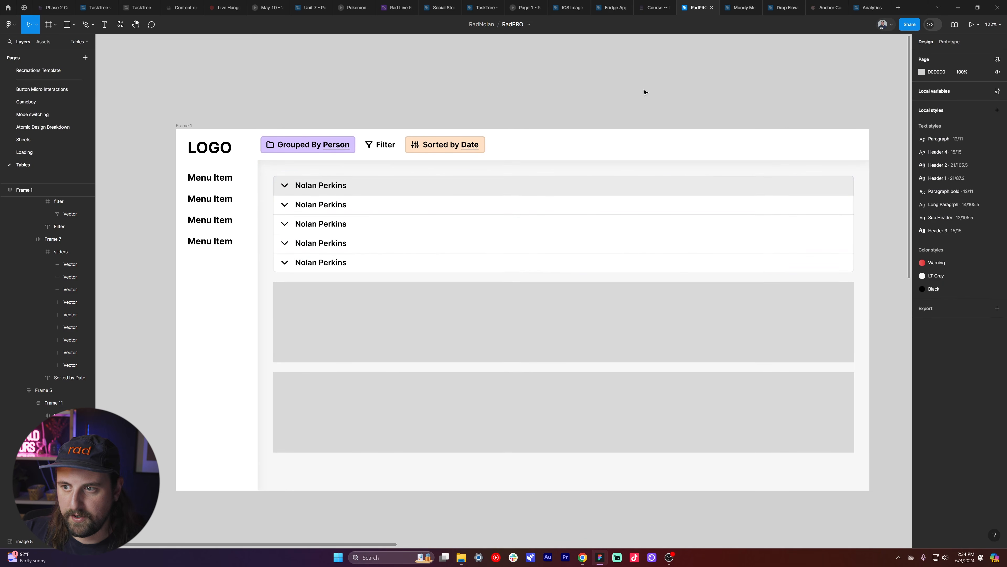
key(ctrl+z)
key(ctrl+z)
key(ctrl+z)
key(ctrl+z)
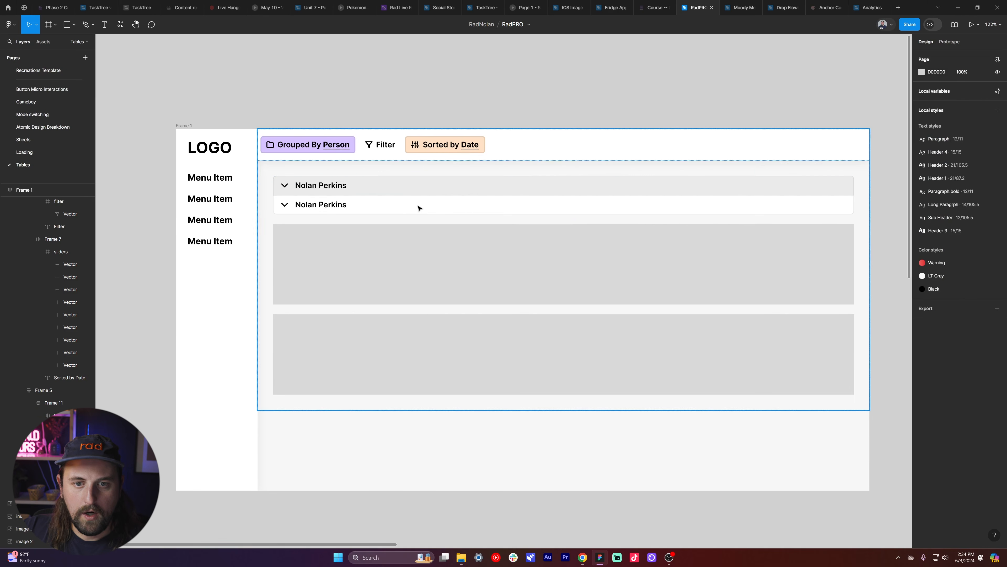
click(381, 209)
ctrl+click(364, 210)
click(650, 102)
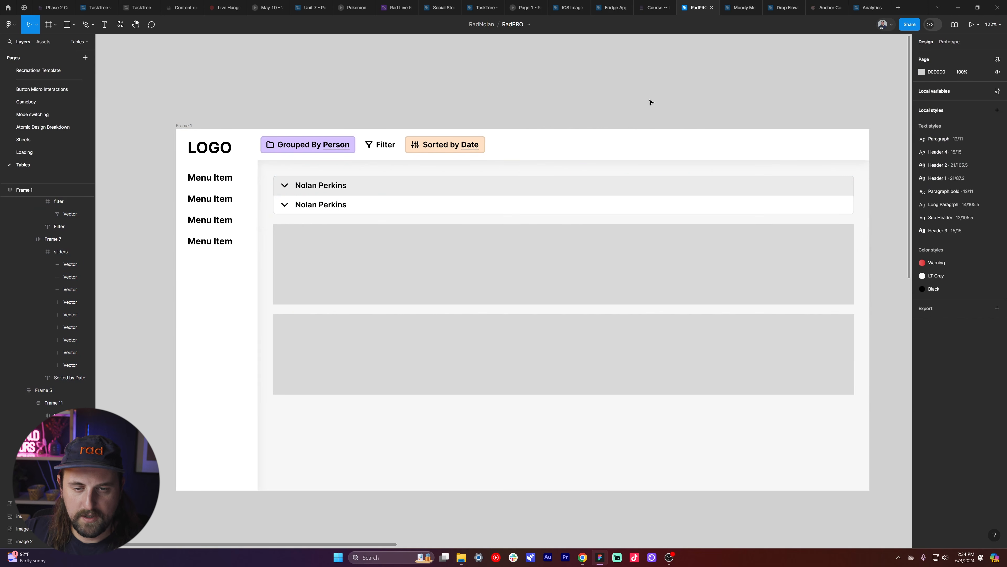
click(379, 209)
click(386, 212)
- Switch to the Airtable roadmap in the browser and remove the Owner grouping to view the ungrouped records
click(582, 558)
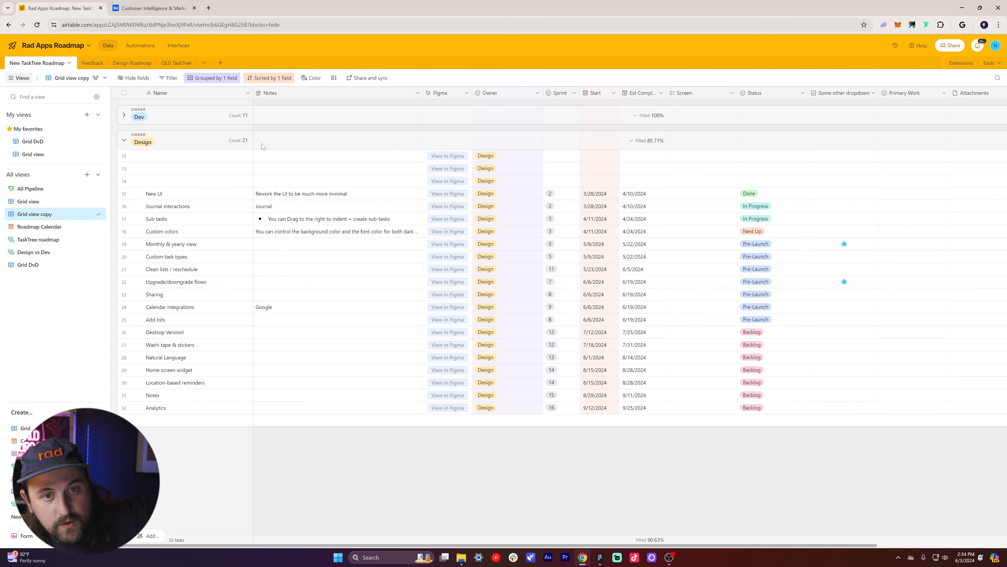
click(214, 78)
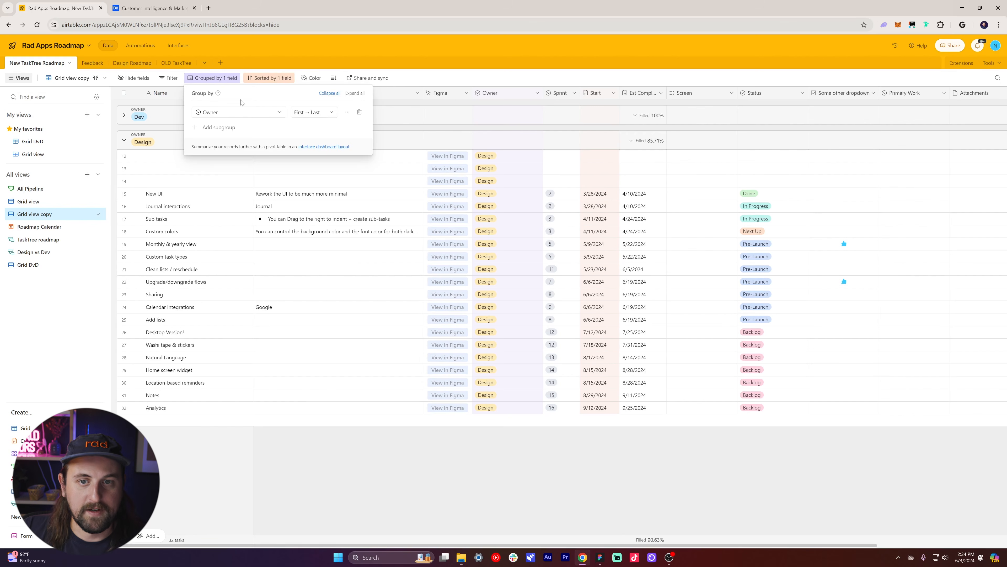
click(360, 113)
click(228, 104)
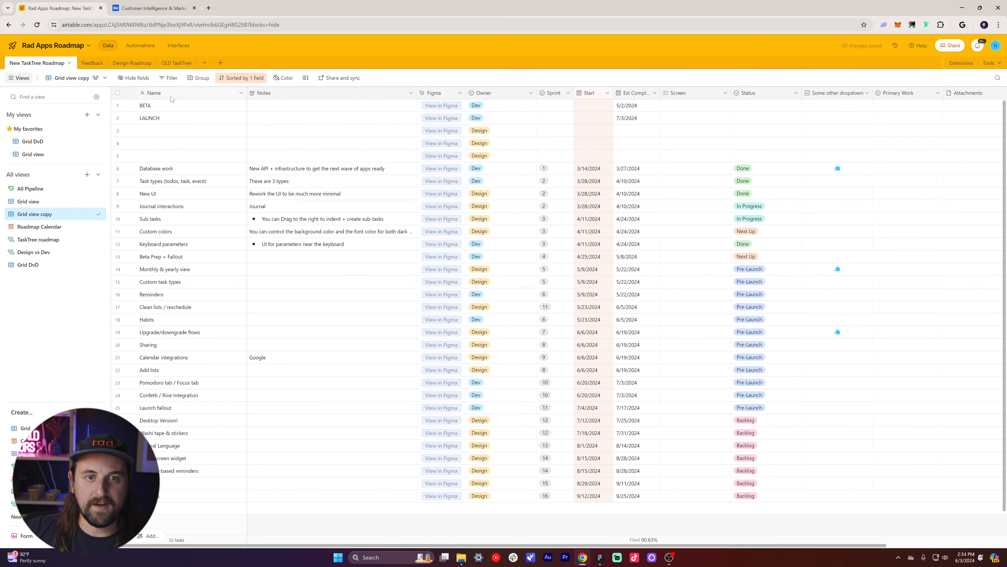
scroll(367, 172, down, 2)
scroll(367, 172, up, 2)
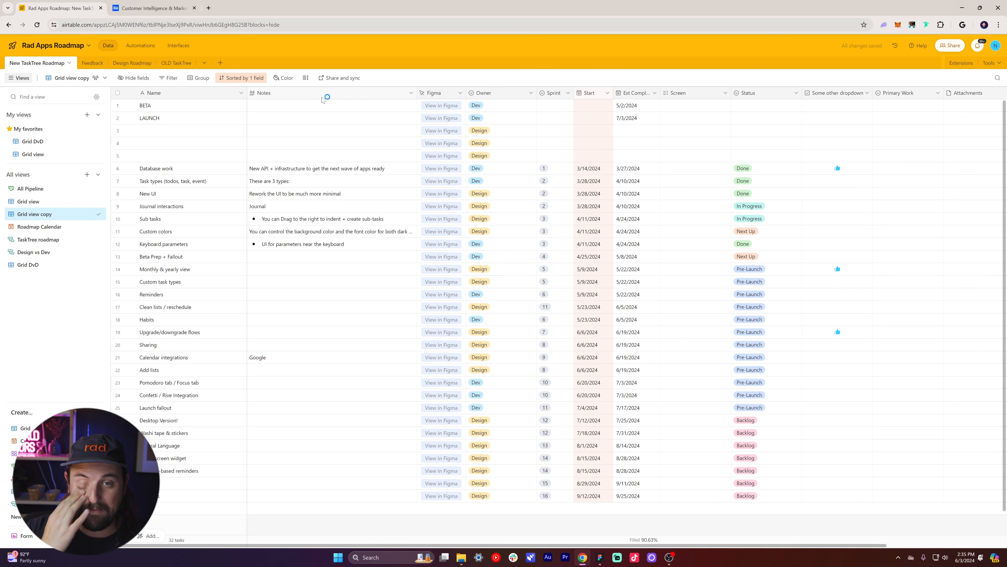
- Group the Airtable records by Owner, collapse and expand the Dev group, and look over the grouped rows
click(191, 78)
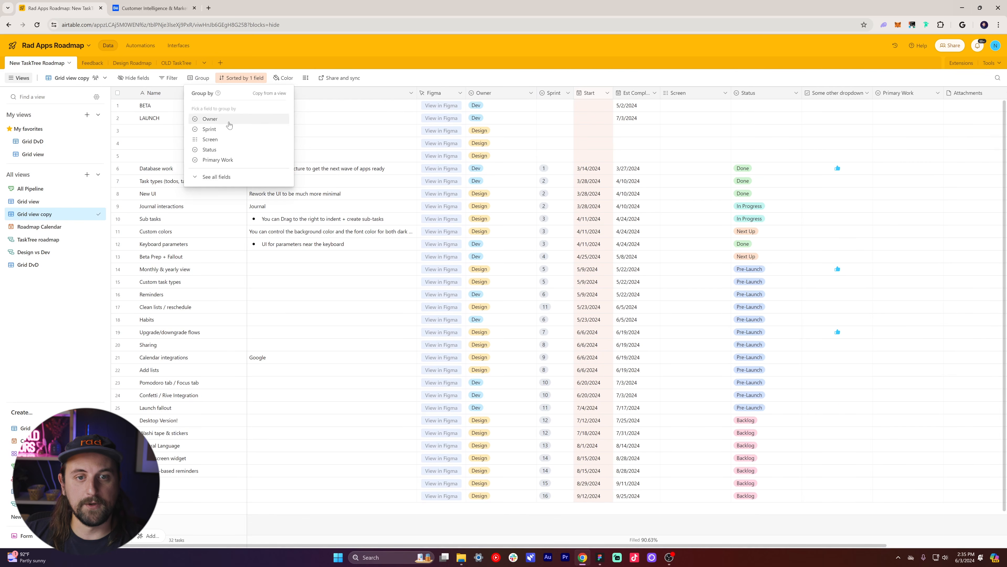
click(210, 119)
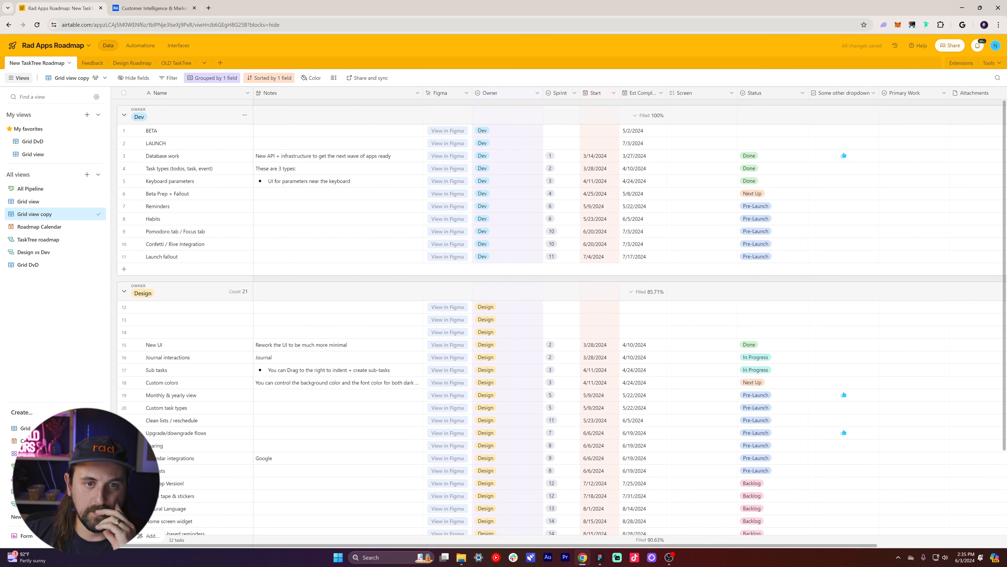
scroll(261, 93, down, 3)
scroll(261, 94, up, 3)
click(124, 115)
click(124, 115)
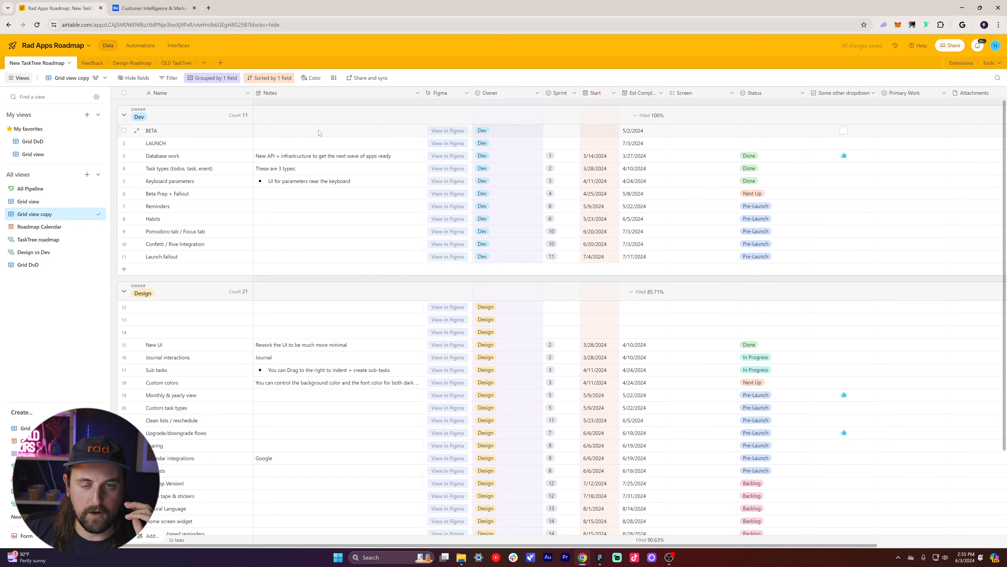
scroll(438, 321, down, 3)
scroll(438, 322, up, 3)
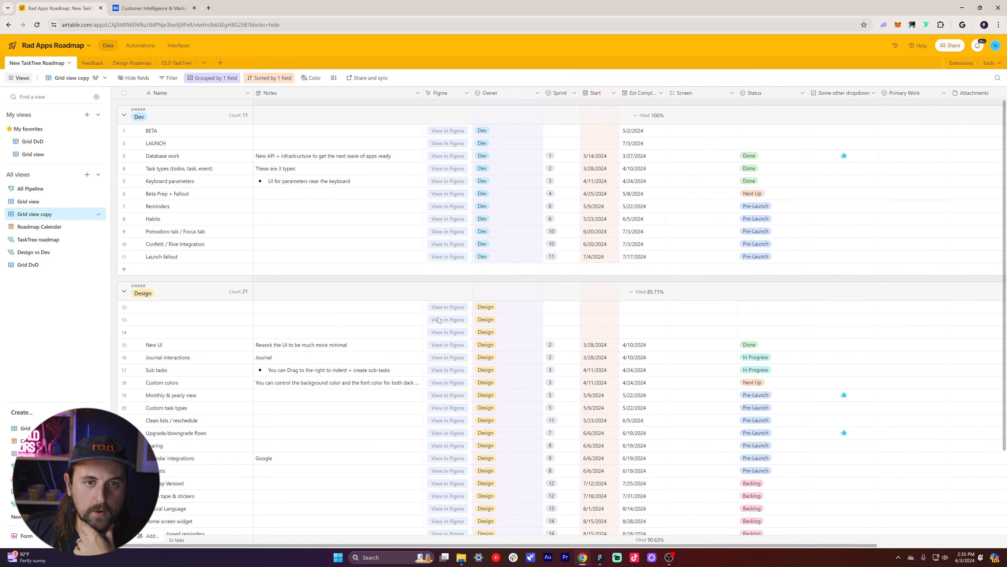
- Switch back to Figma and try placing a gray rectangle in the group's header row and above the group
click(598, 563)
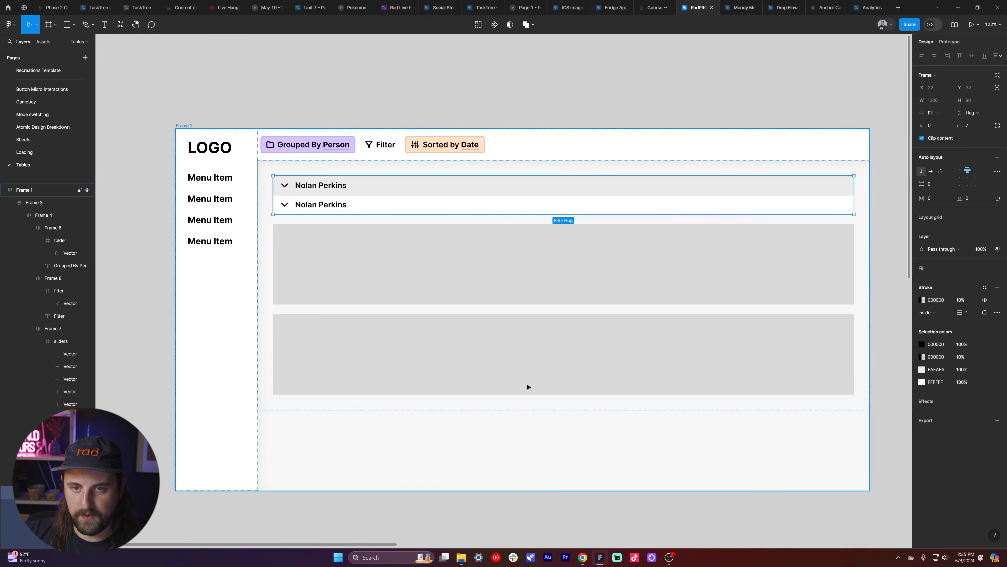
key(r)
drag(287, 193, 347, 197)
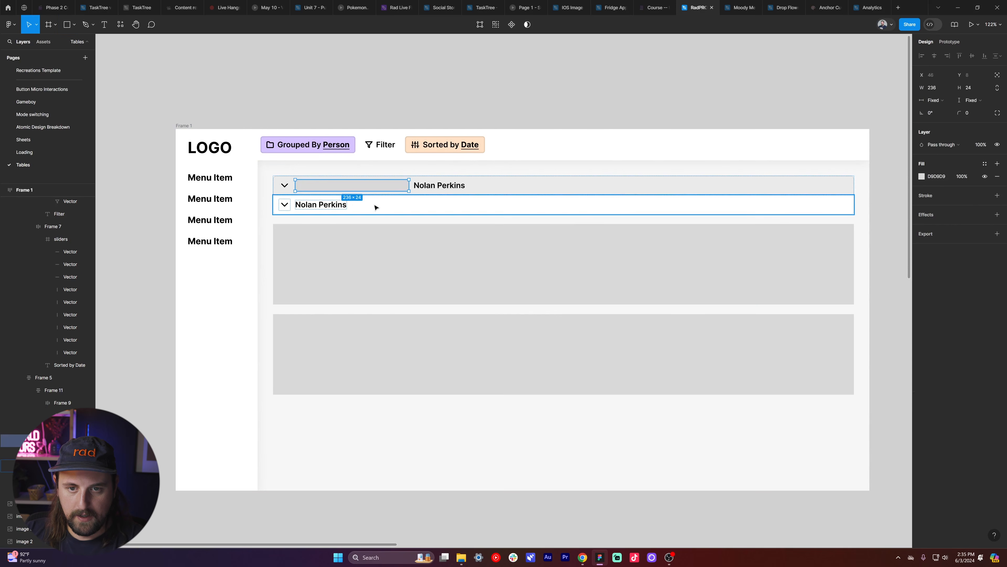
key(ctrl+z)
key(r)
drag(318, 192, 351, 201)
key(ctrl+z)
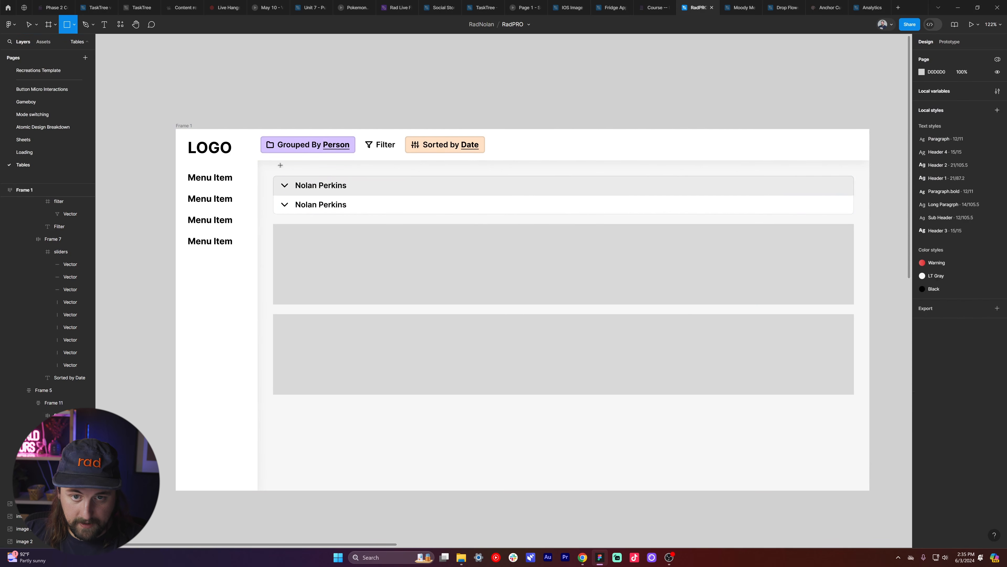
key(ctrl+v)
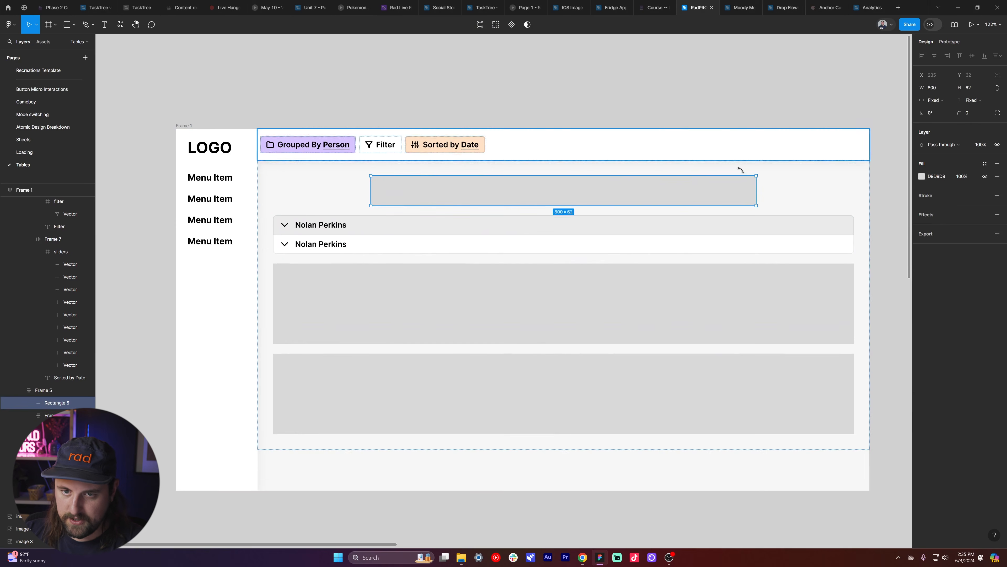
key(Delete)
- Duplicate the white header button bar and delete the buttons inside the copy
click(669, 150)
key(ctrl+d)
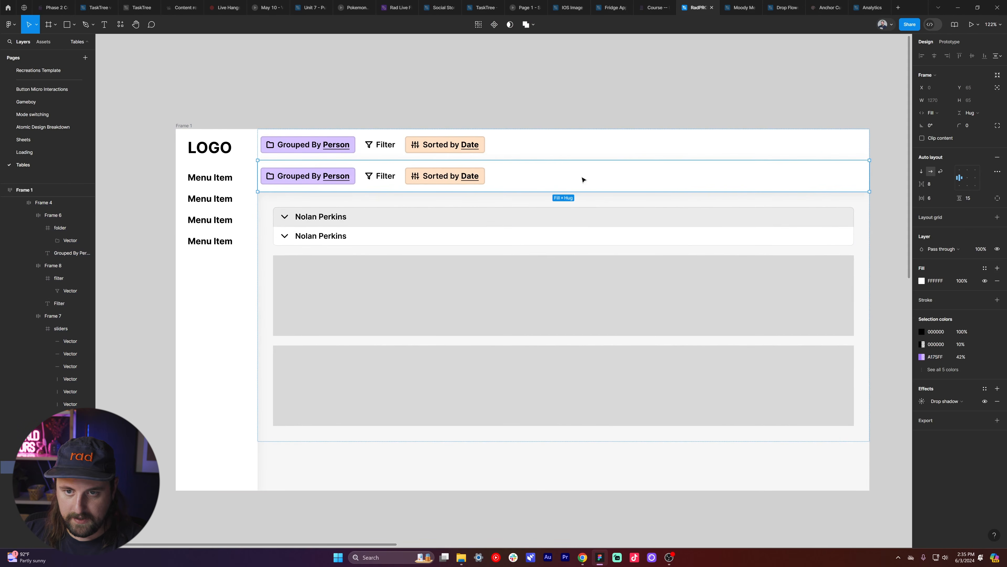
key(Return)
key(Delete)
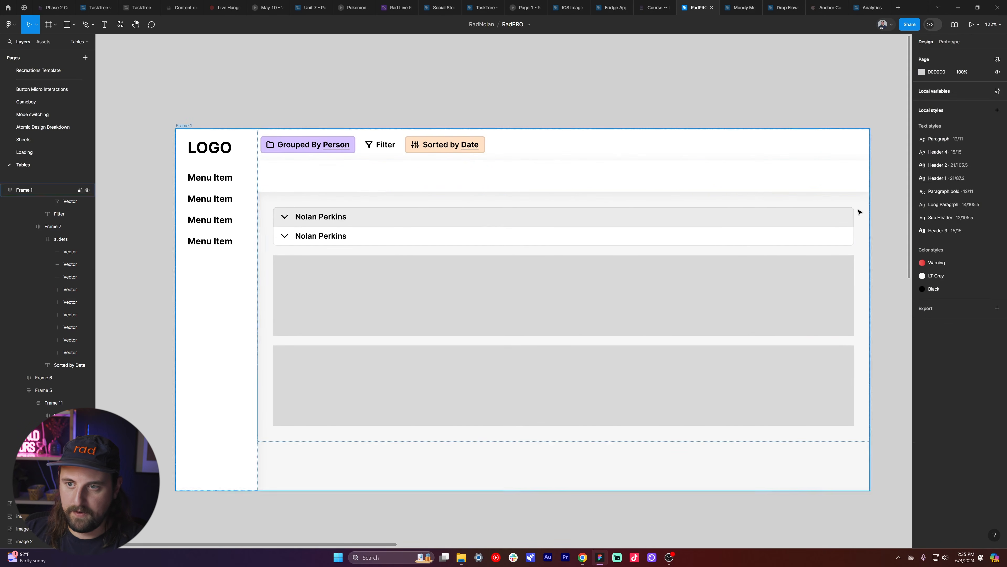
- Set the empty bar's height to 40 and remove its drop shadow
click(782, 177)
drag(779, 190, 780, 179)
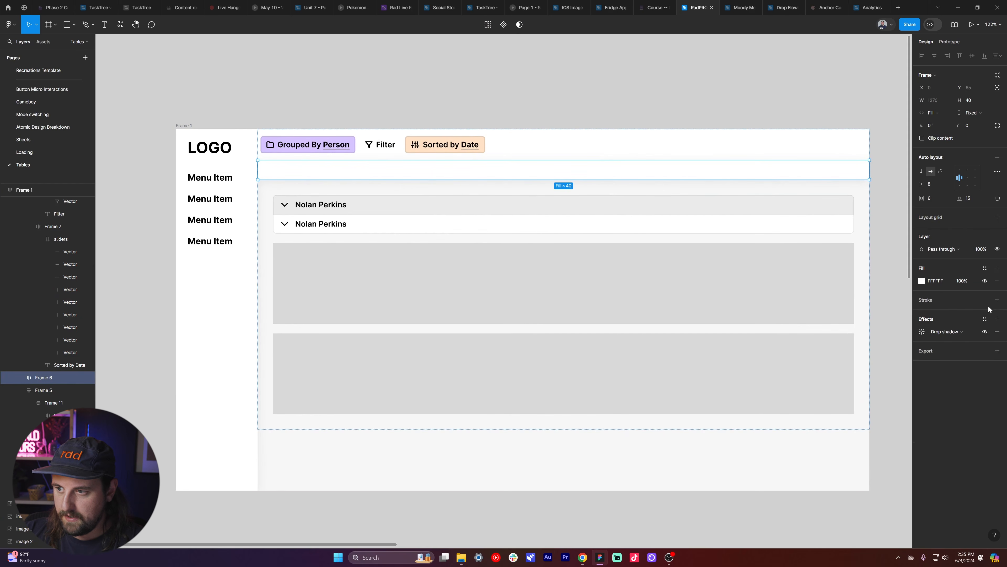
click(997, 331)
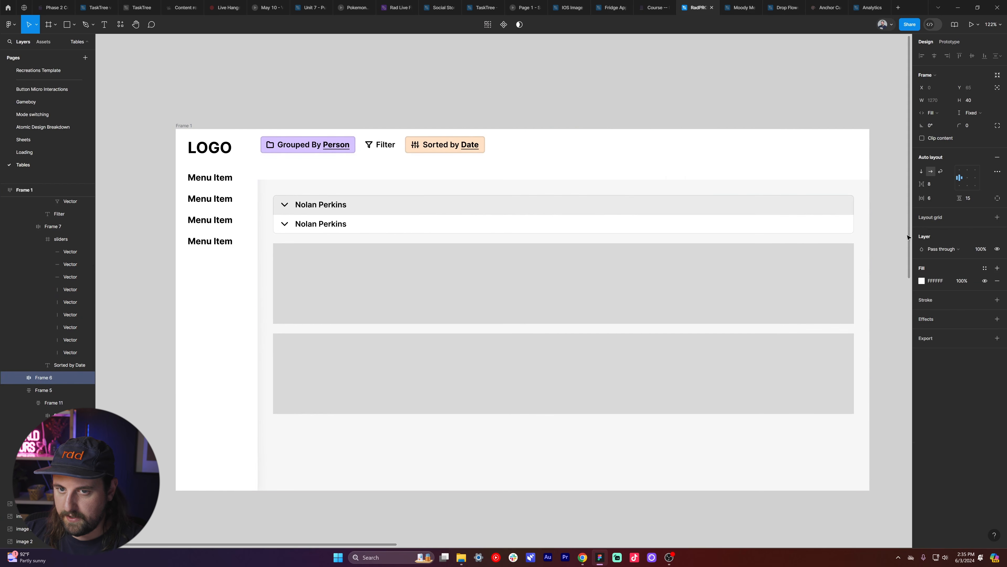
- Fill the empty bar with the gray EAEAEA sampled from the group's header row
click(922, 282)
key(i)
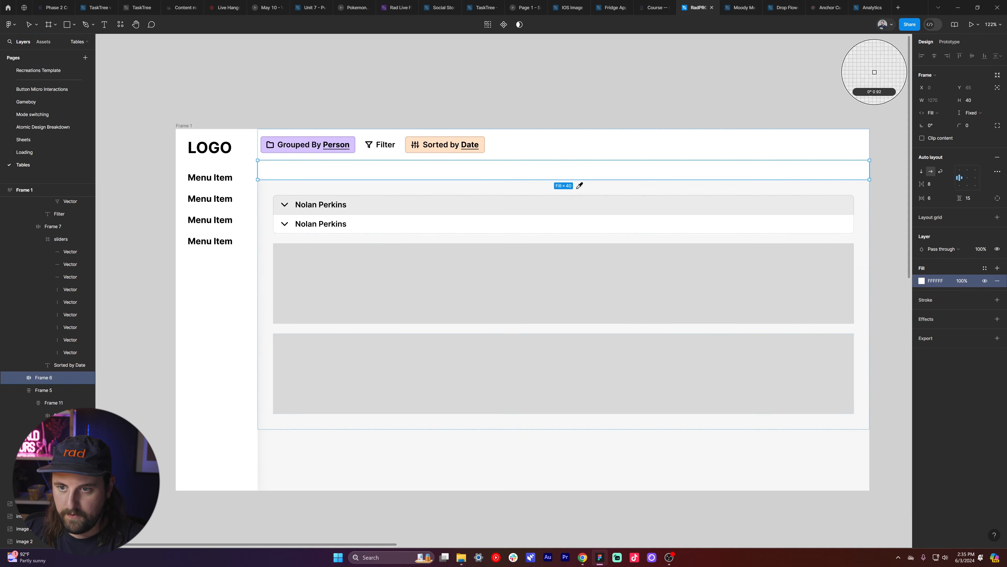
click(595, 205)
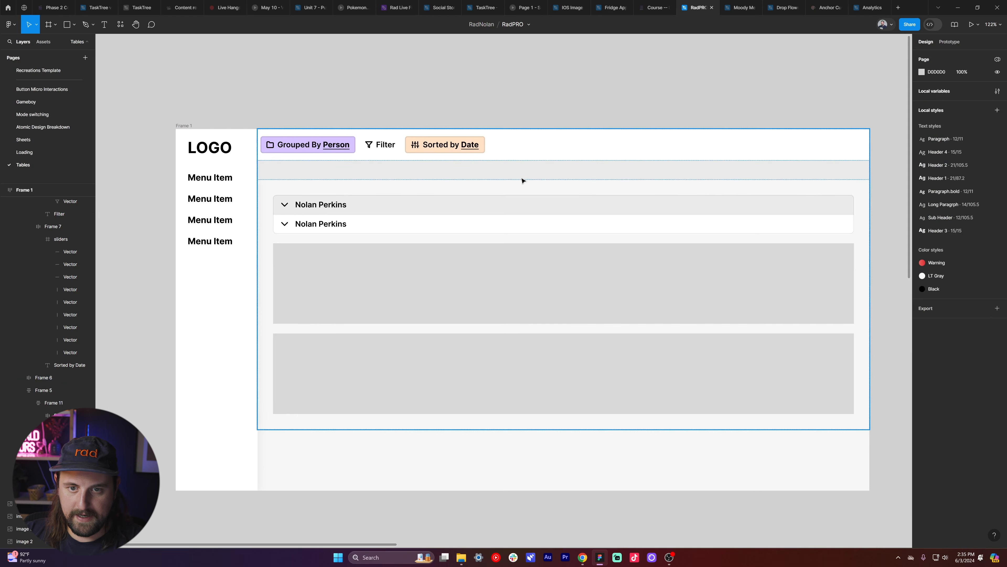
- Copy the gray header row's properties onto the empty bar, giving it spacing 10 and padding 12 and 8
click(512, 203)
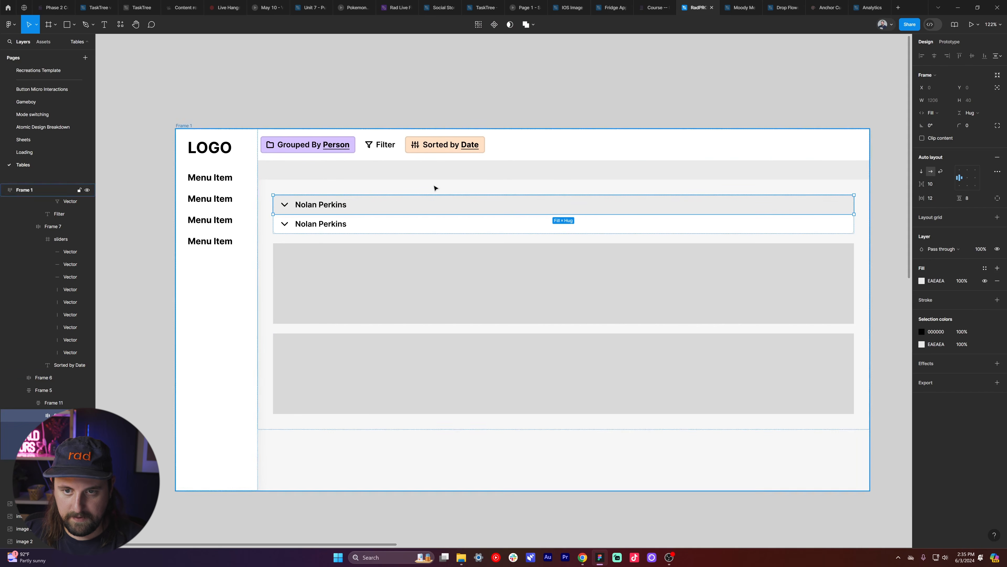
click(438, 174)
click(468, 87)
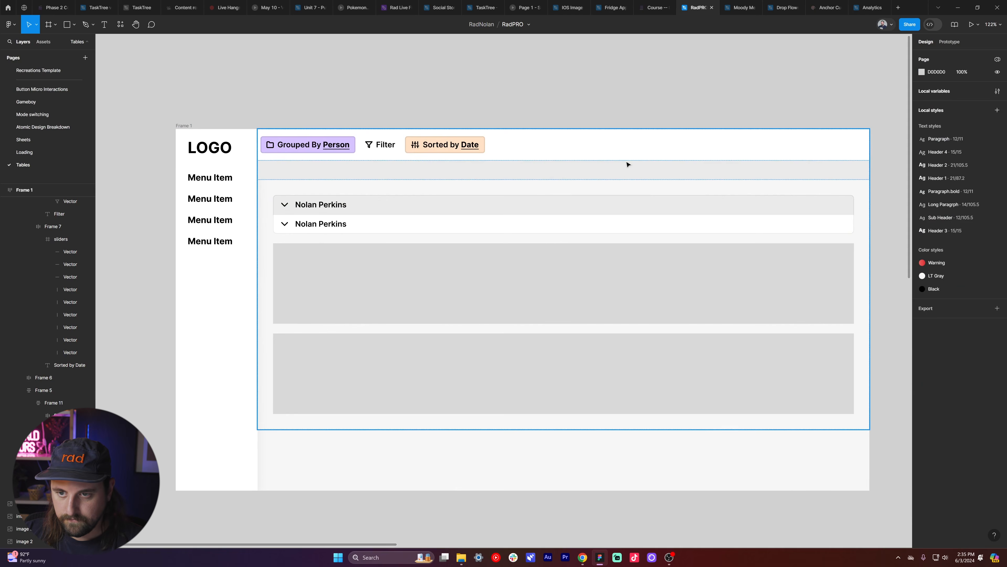
- Copy the drop shadow from the white button bar and apply it to the empty gray bar
click(625, 172)
click(625, 171)
click(667, 150)
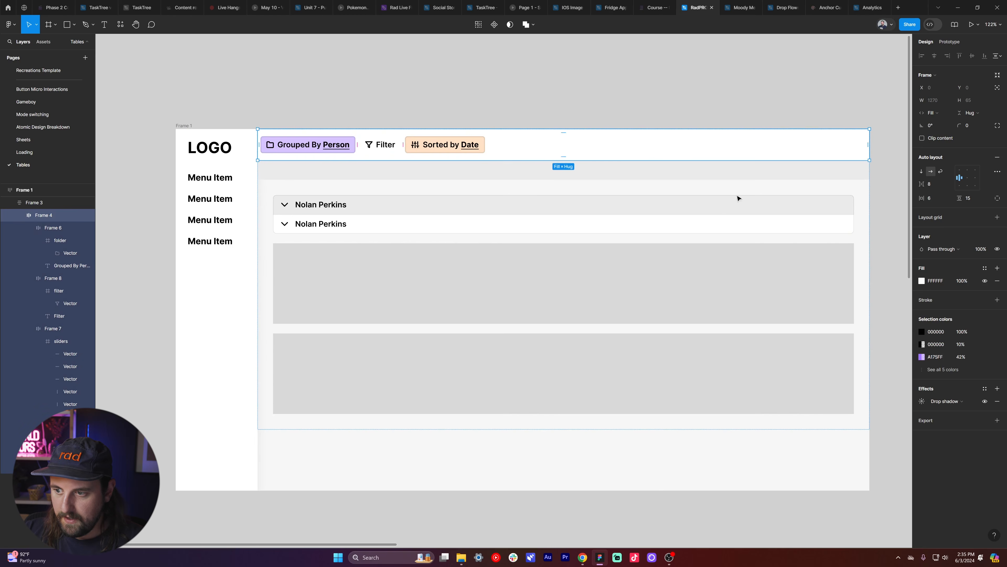
click(916, 400)
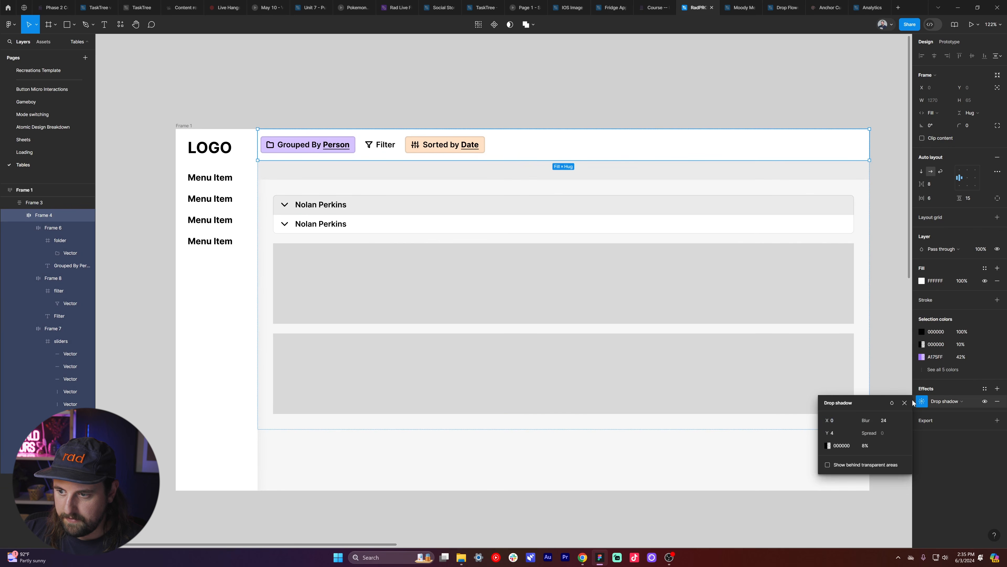
click(914, 403)
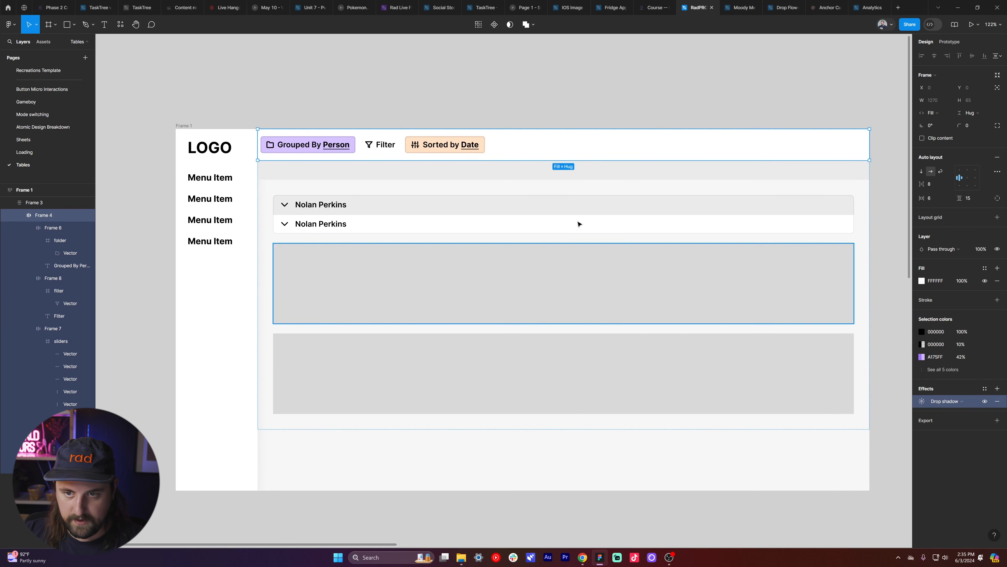
click(478, 198)
click(469, 177)
click(499, 97)
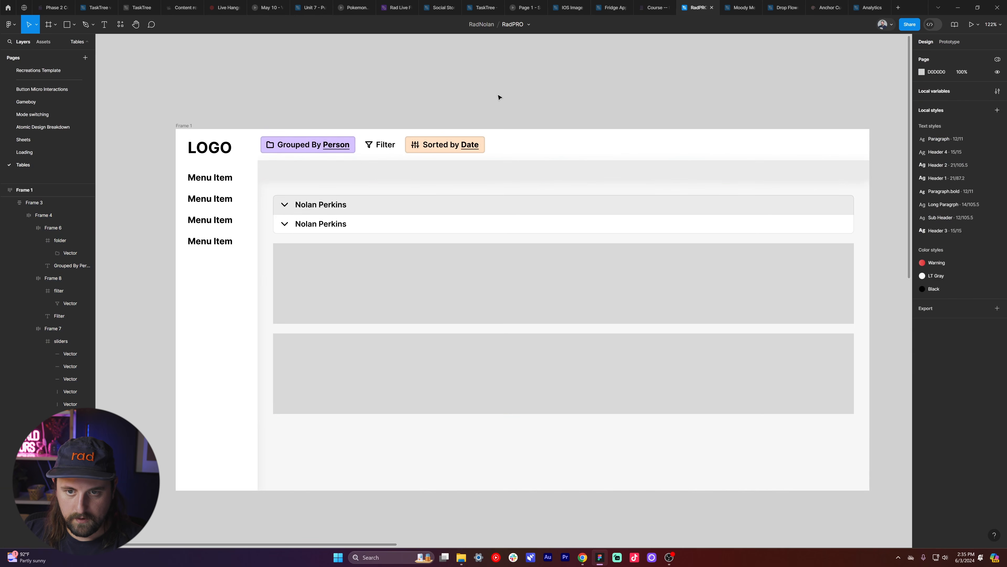
- Add a 1 px inside black stroke at 10% opacity to only the bottom edge of the empty gray bar
click(541, 172)
click(541, 171)
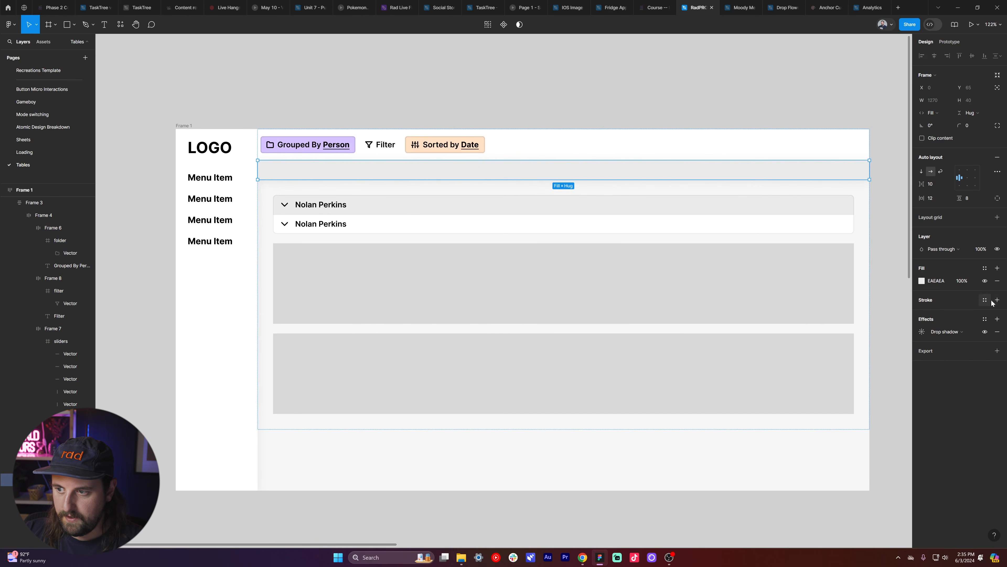
click(997, 300)
click(985, 325)
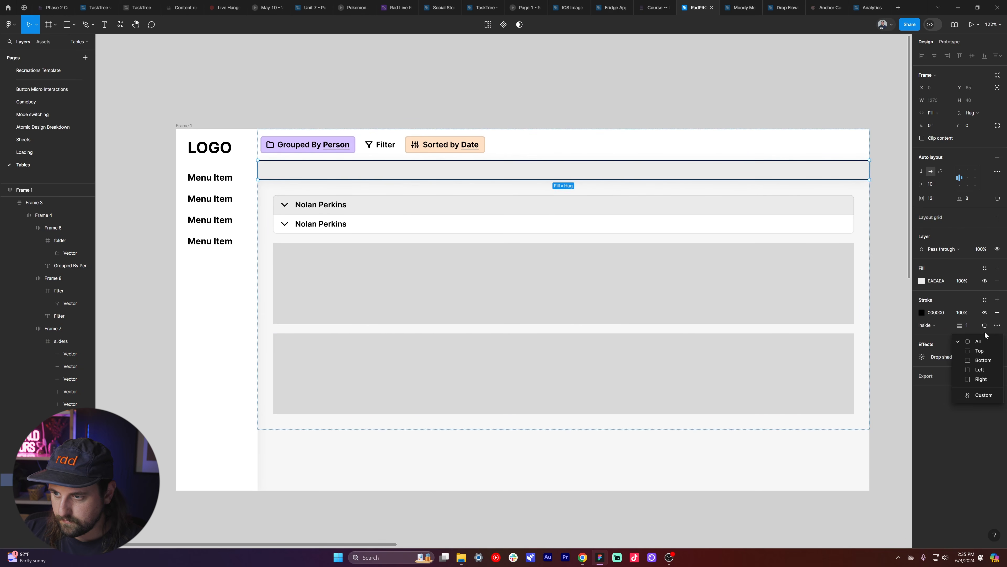
click(980, 364)
click(963, 313)
text(10)
key(Return)
click(733, 122)
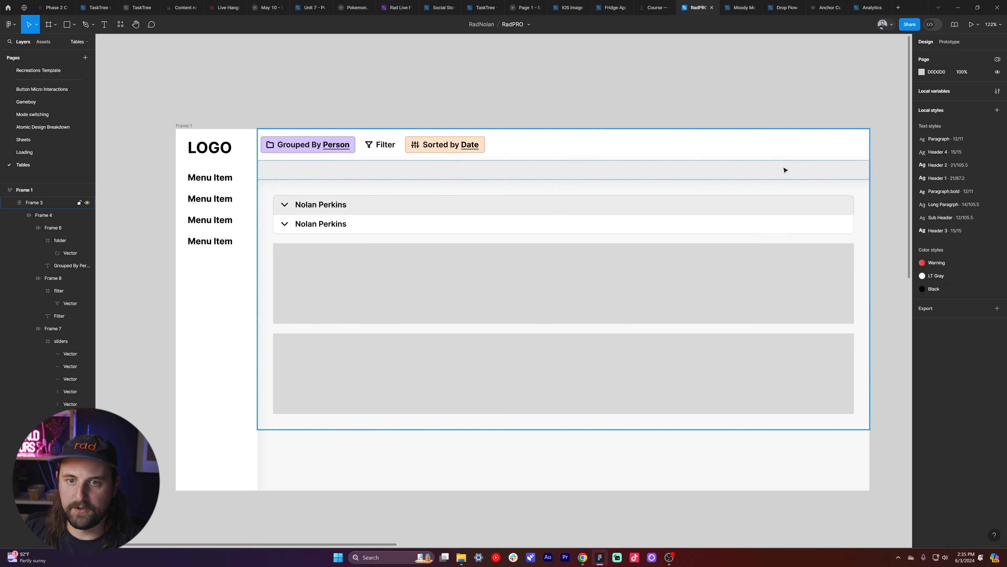
- Add a 1 px inside black stroke at 10% opacity to only the bottom edge of the white button bar
double_click(690, 176)
click(779, 158)
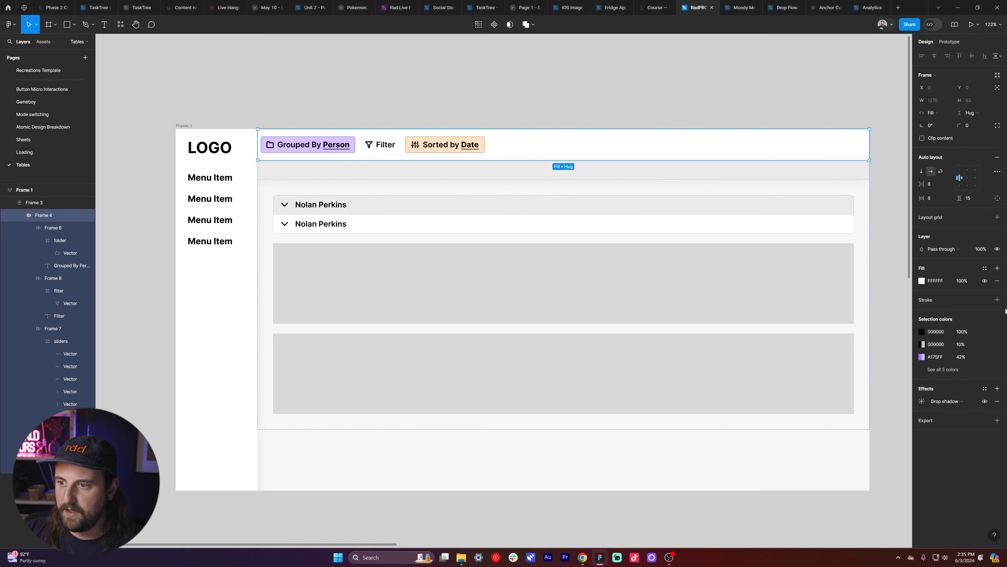
click(997, 300)
click(985, 325)
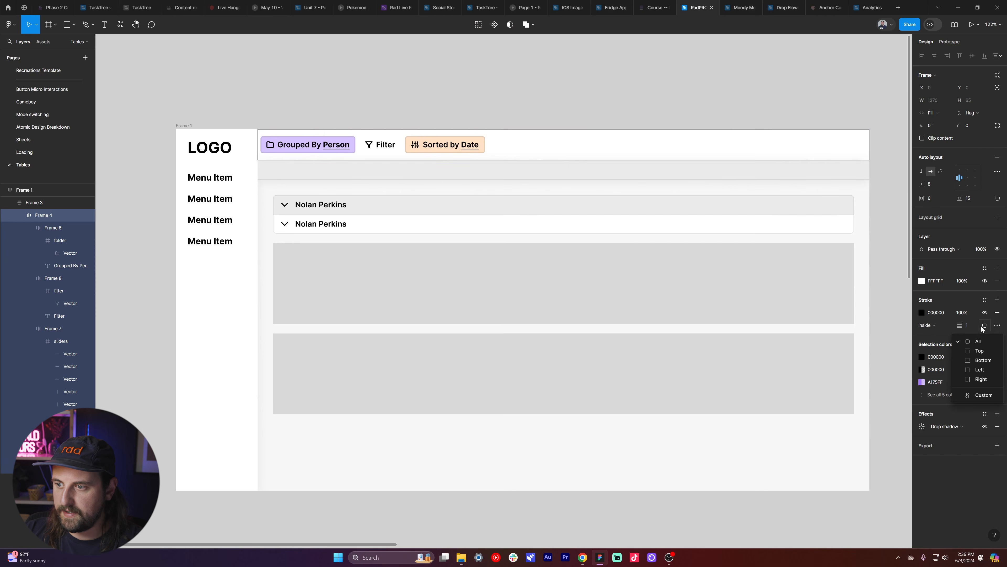
click(982, 360)
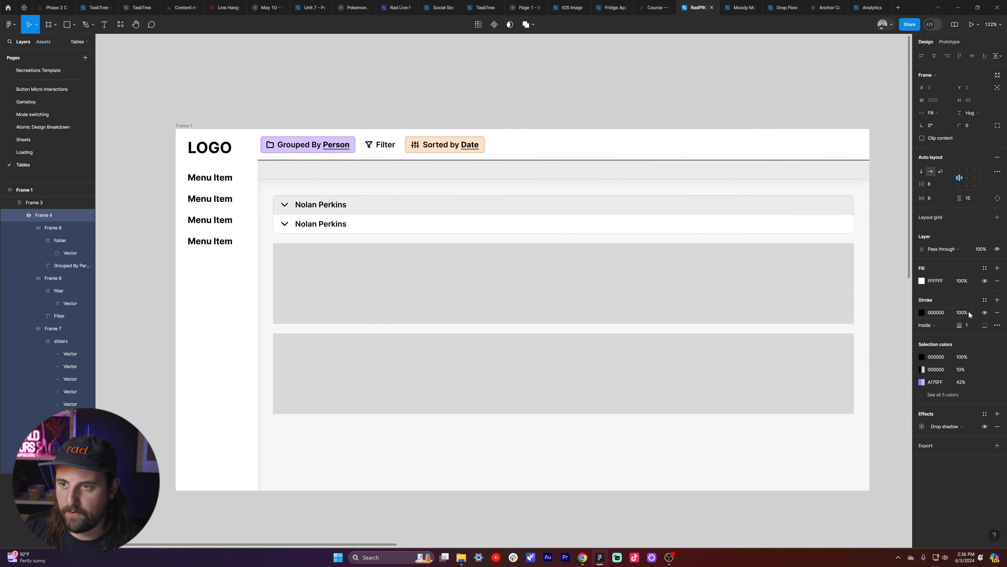
click(834, 114)
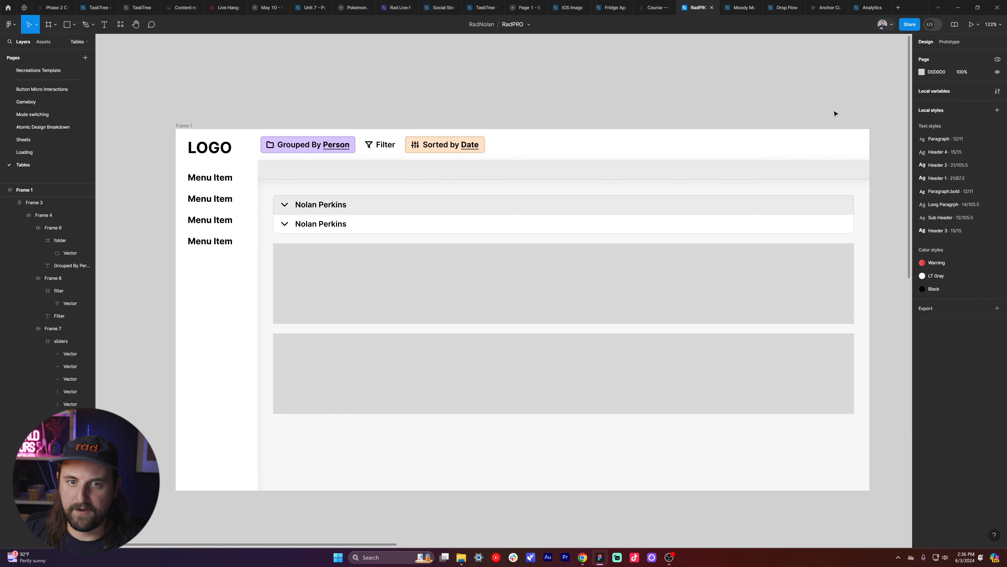
- Set the canvas stacking of the main dashboard frame's auto layout to First on top
click(541, 142)
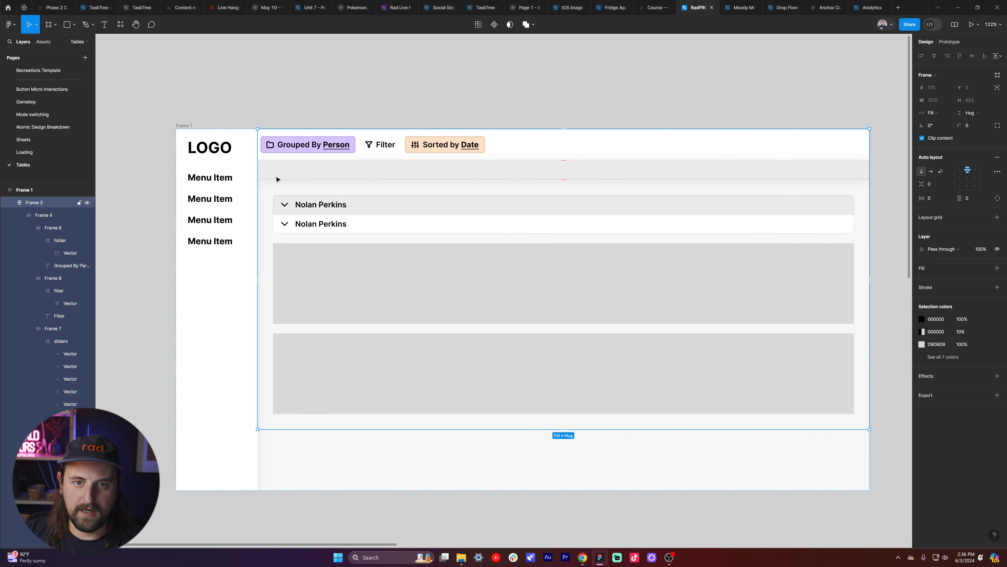
click(241, 162)
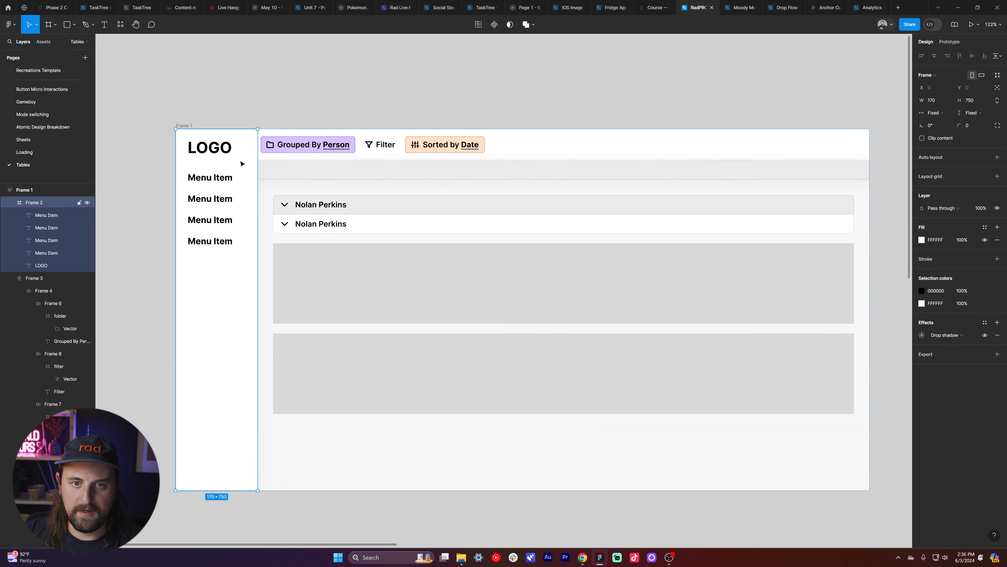
click(183, 126)
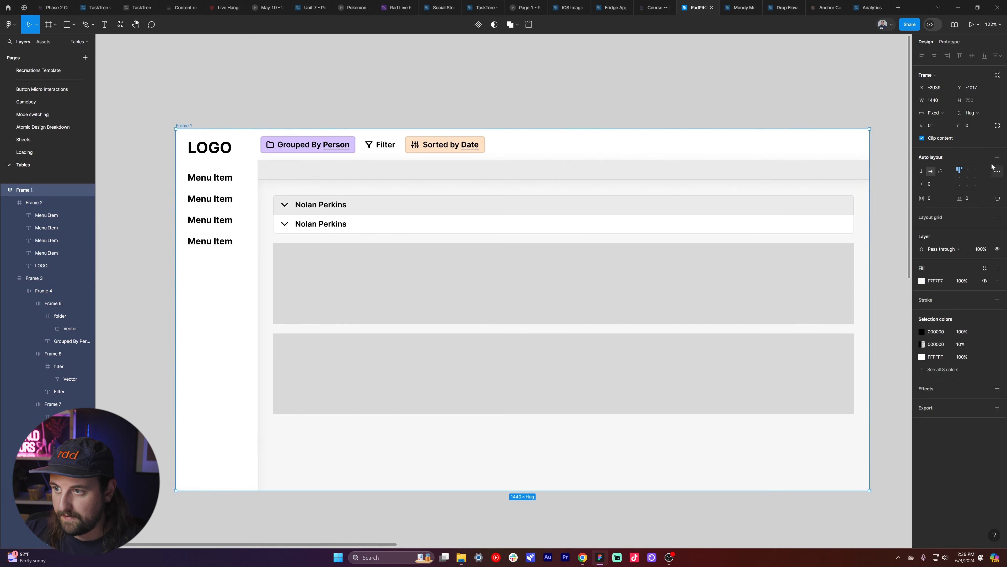
click(996, 172)
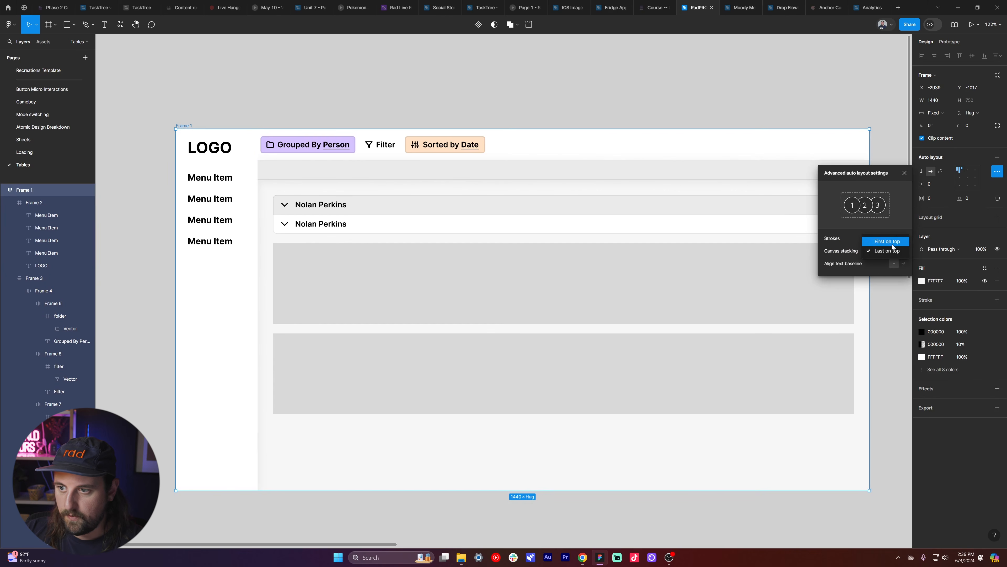
click(535, 95)
- Add a 1 px inside black stroke at 10% opacity to only the right edge of the white menu sidebar
click(241, 256)
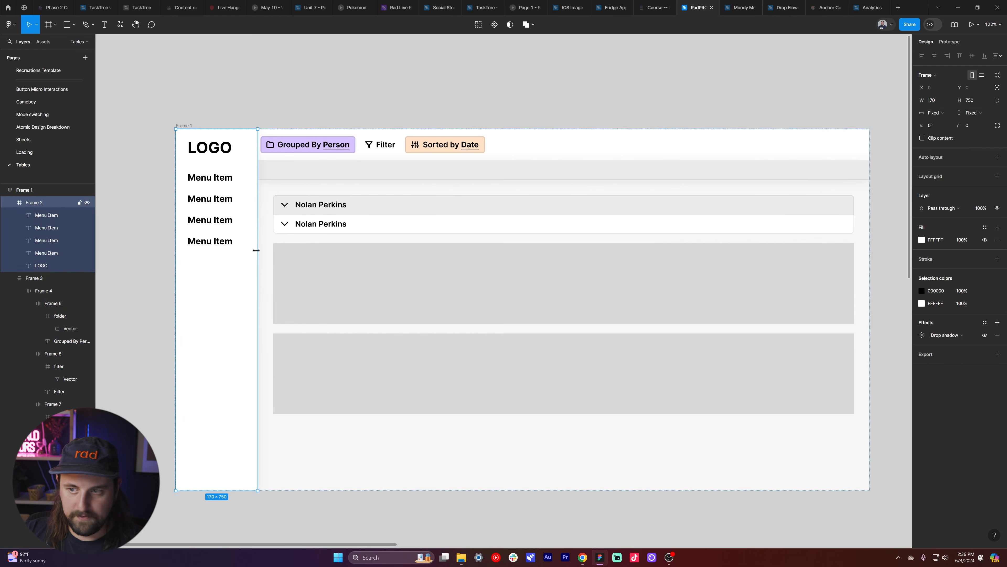
click(997, 259)
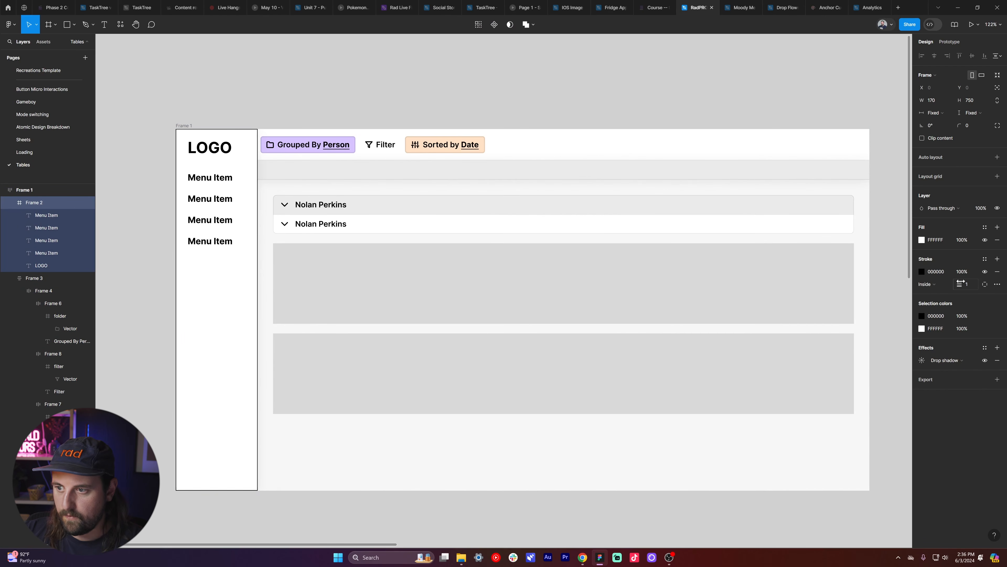
click(985, 284)
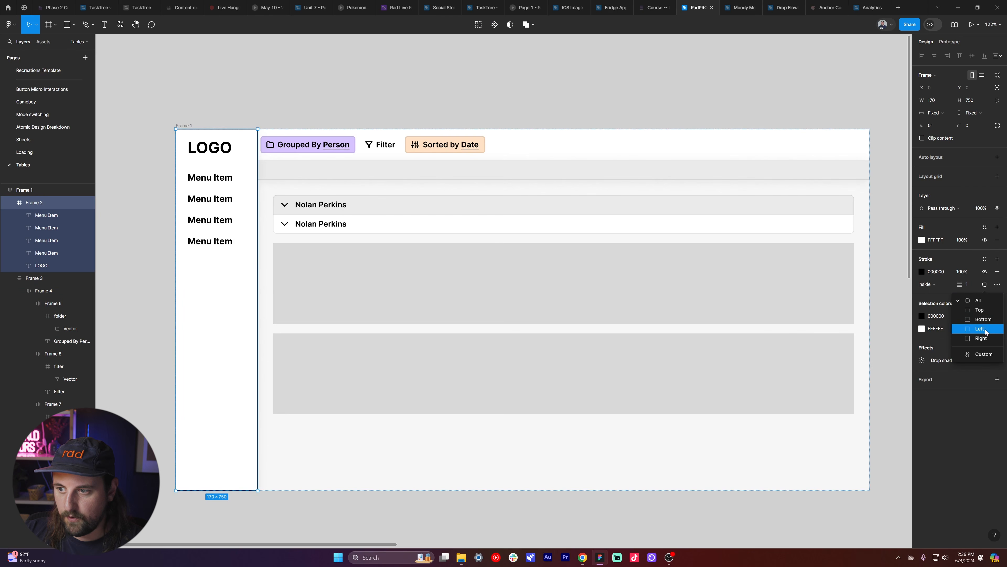
click(977, 332)
click(964, 272)
text(10)
key(Return)
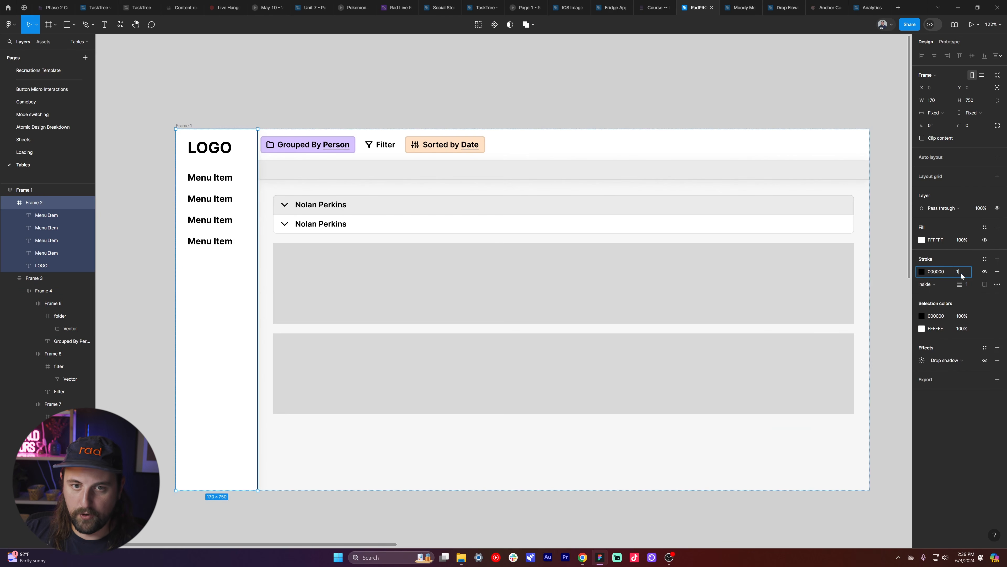
click(749, 87)
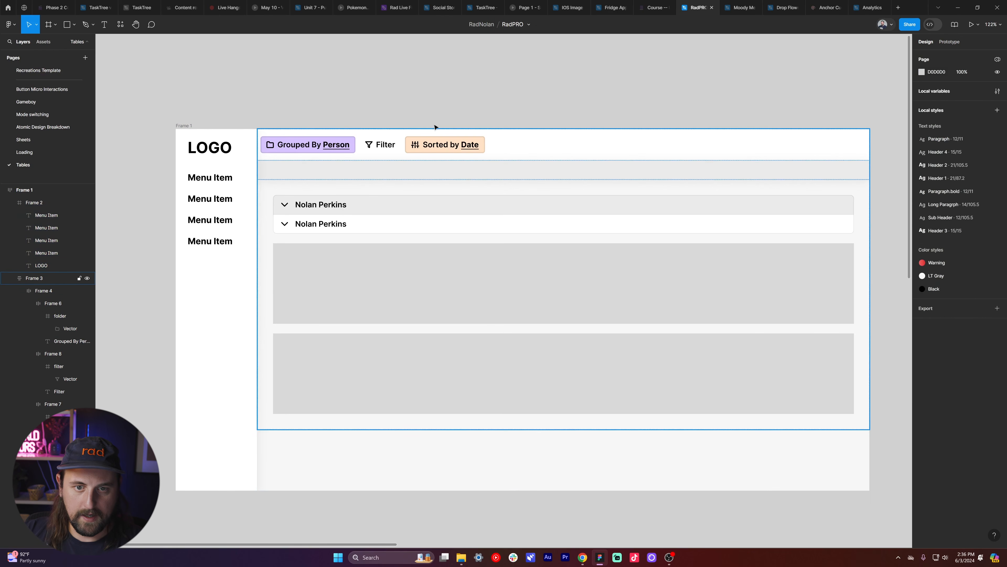
- Set the opacity of the menu sidebar's stroke to 20%
scroll(465, 86, left, 1)
click(258, 151)
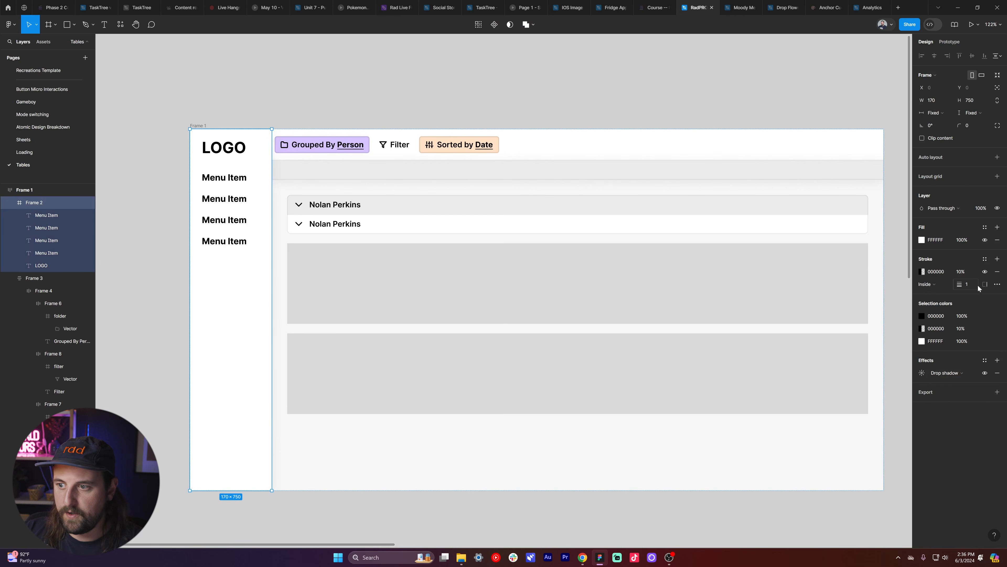
text(20)
key(Return)
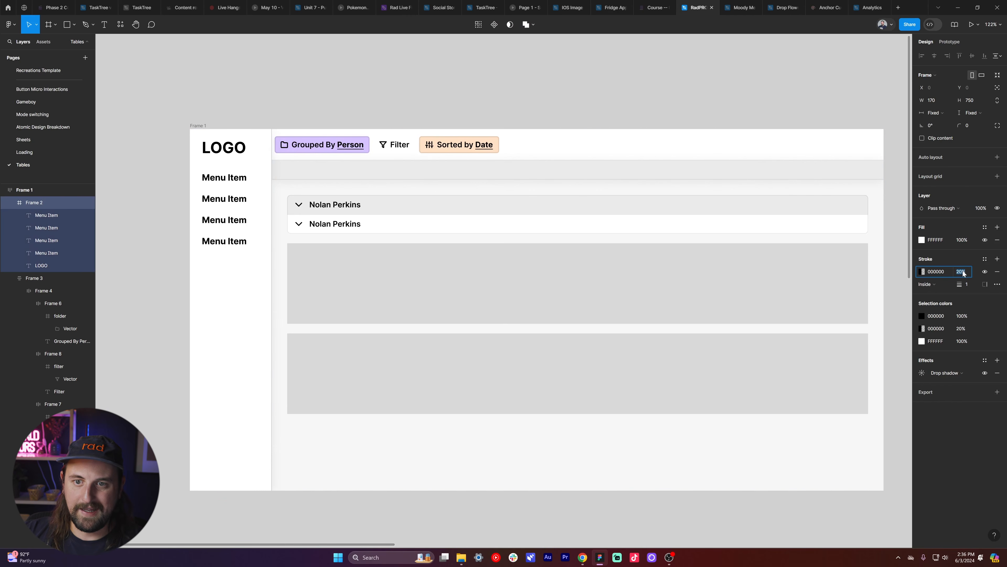
click(644, 61)
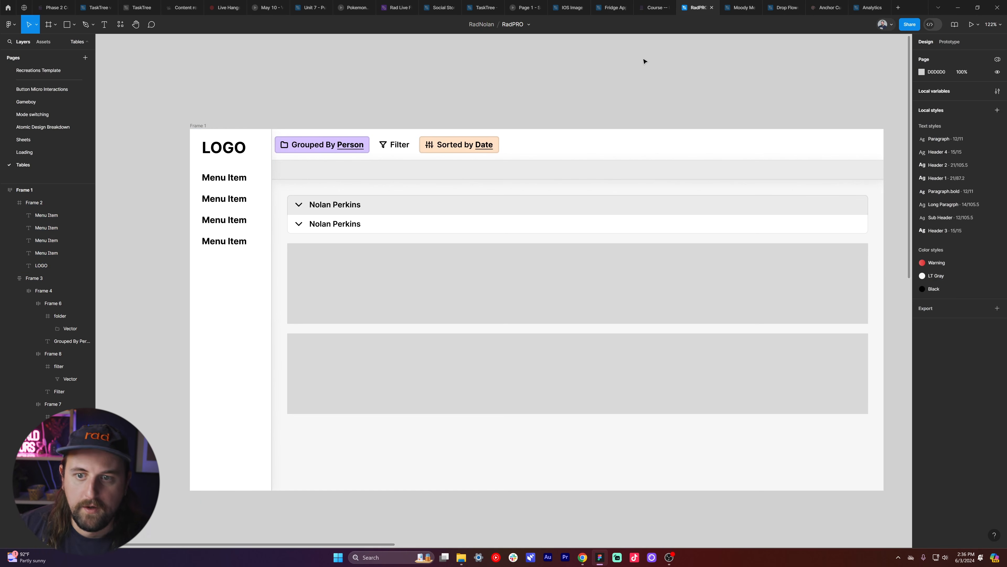
- Set the opacity of the white button bar's bottom stroke to 20%
click(641, 131)
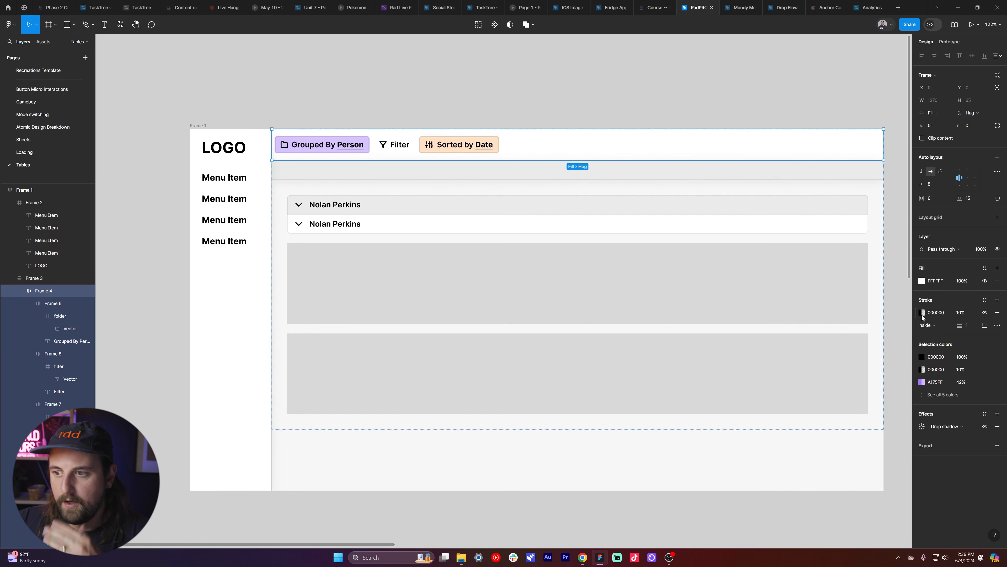
click(959, 312)
text(20)
key(Return)
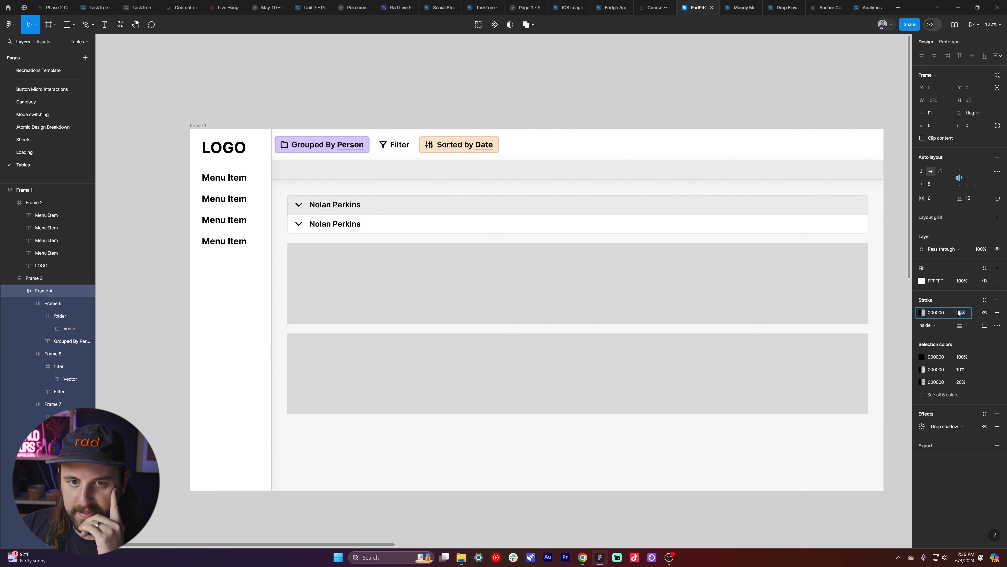
click(793, 113)
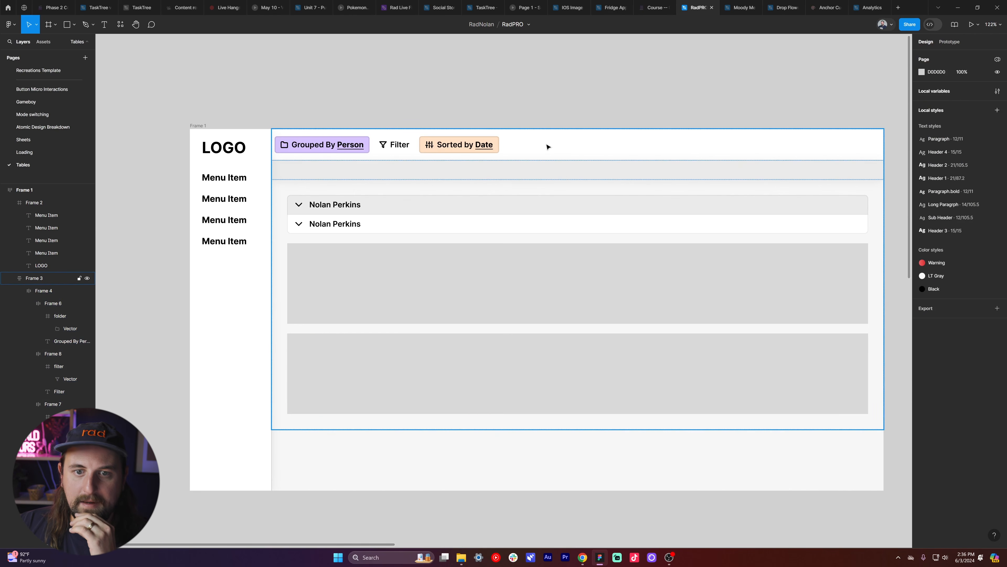
- Set the horizontal padding of the white button bar to 15
click(557, 146)
click(937, 198)
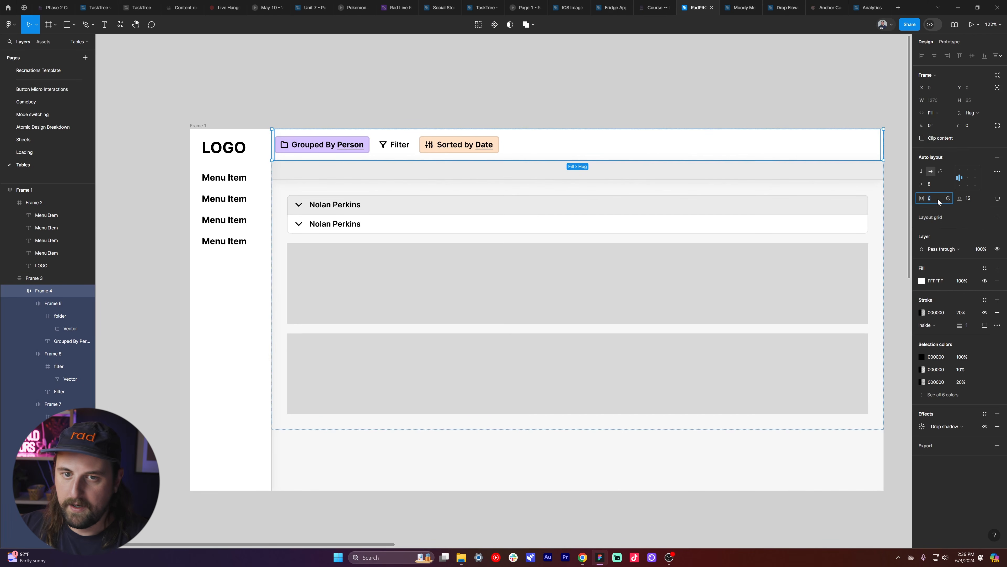
text(15)
key(Return)
click(698, 110)
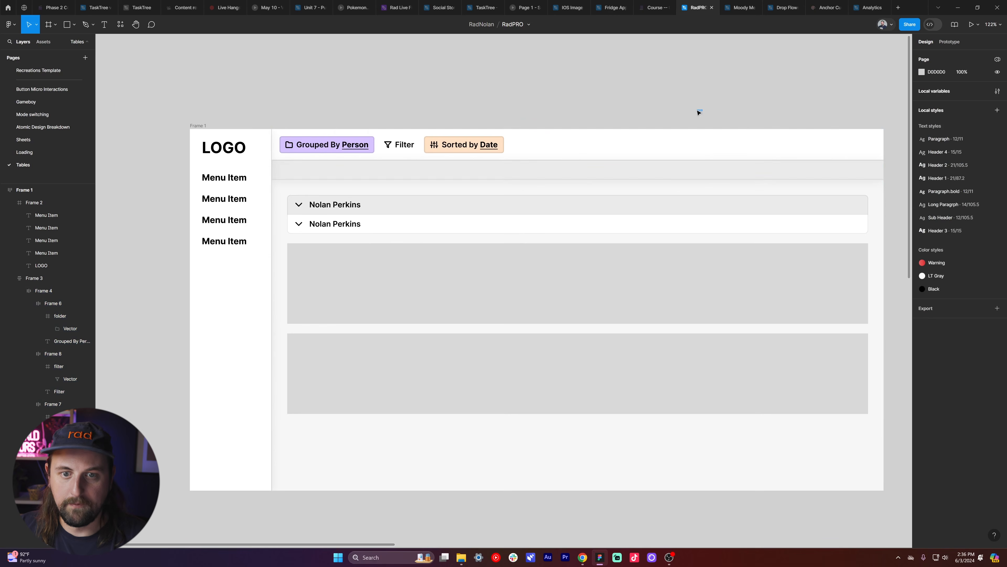
scroll(567, 117, right, 3)
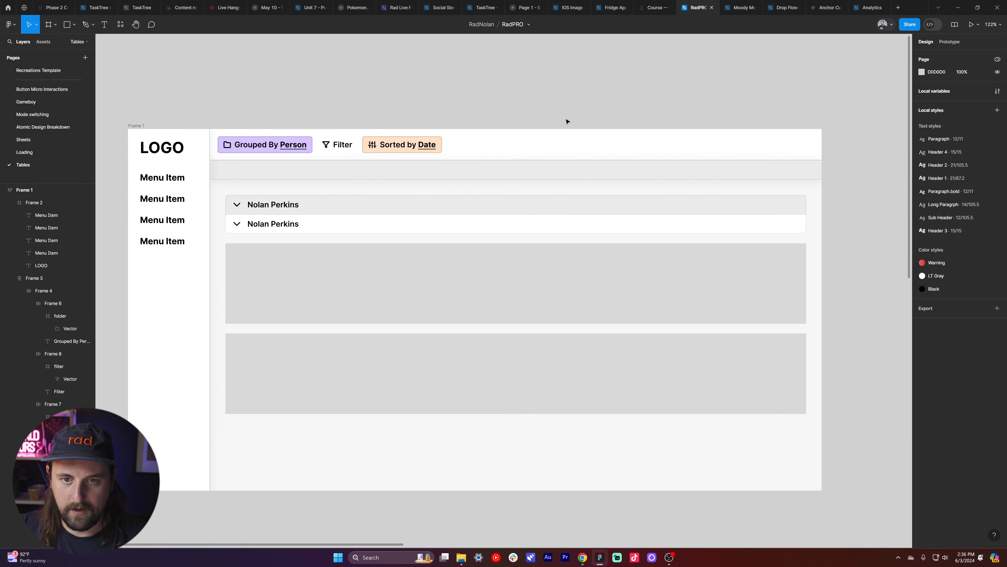
scroll(566, 121, left, 2)
click(466, 175)
double_click(466, 174)
key(Escape)
double_click(444, 151)
click(461, 110)
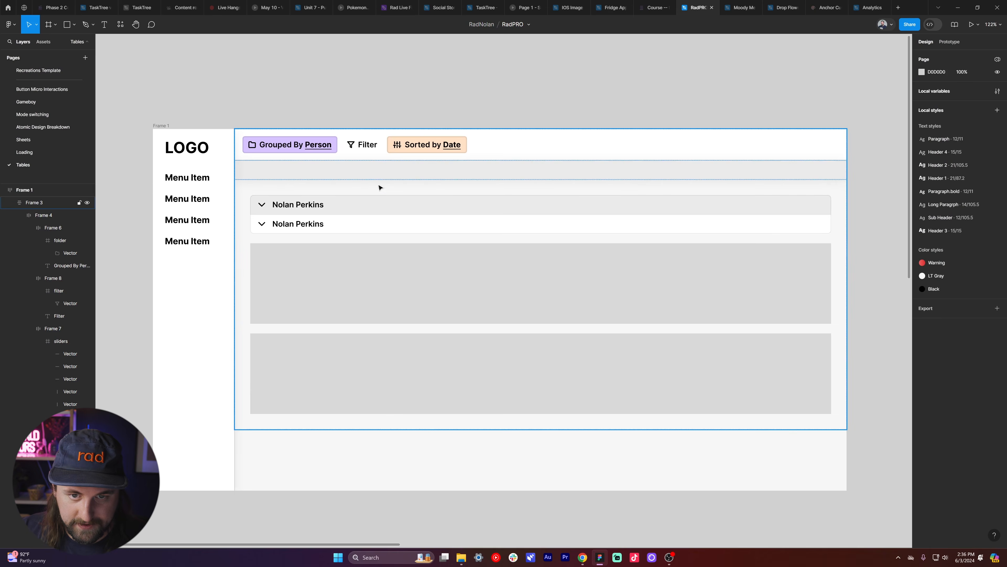
click(366, 171)
double_click(366, 171)
click(579, 111)
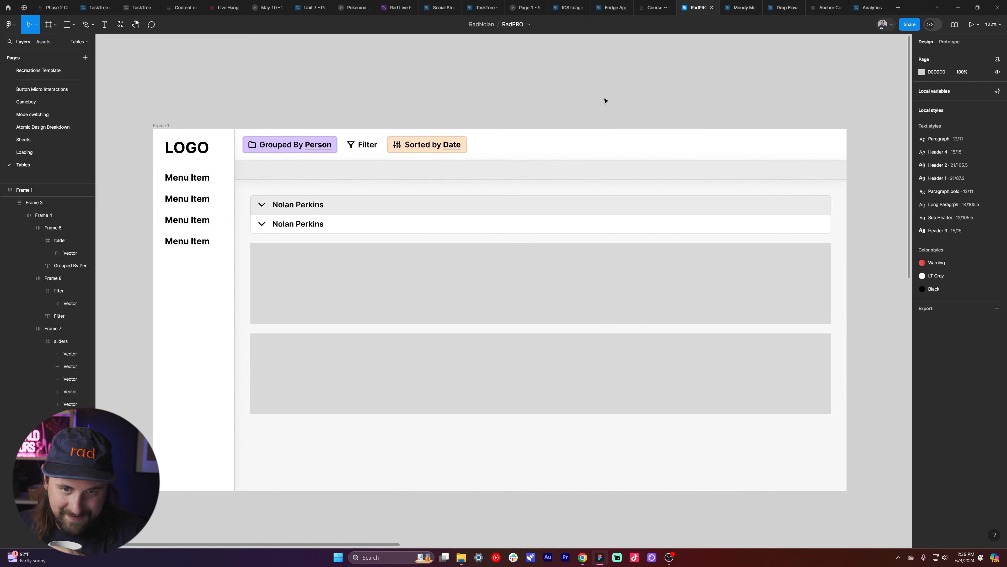
- Set the opacity of the empty gray bar's bottom stroke to 20%
click(598, 148)
click(598, 148)
click(627, 175)
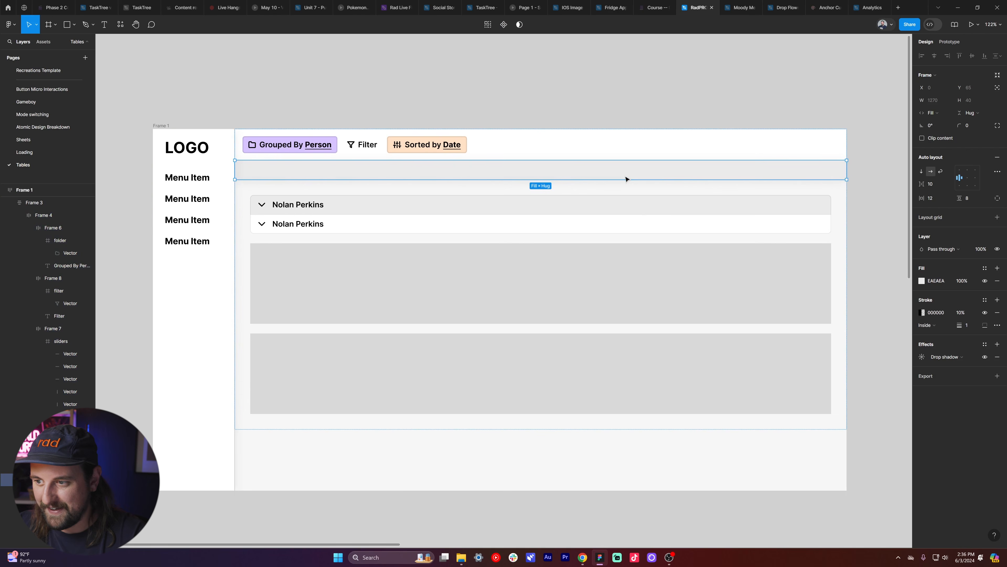
text(20)
key(Return)
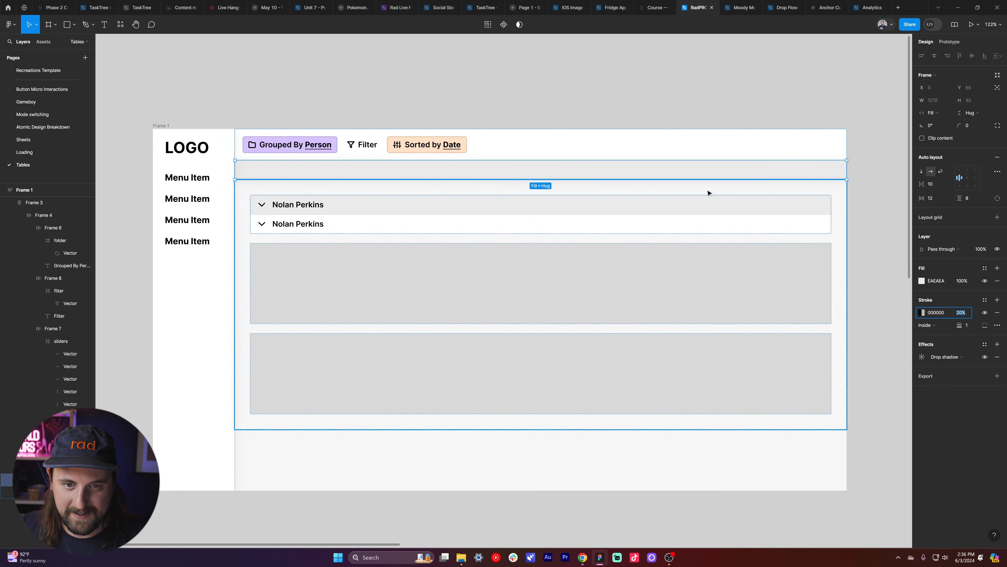
click(621, 113)
- Adjust the opacity of the empty gray bar's bottom stroke to 16% to match the button bar's line above it
key(ctrl+z)
click(961, 313)
key(Down)
ctrl+scroll(615, 176, up, 10)
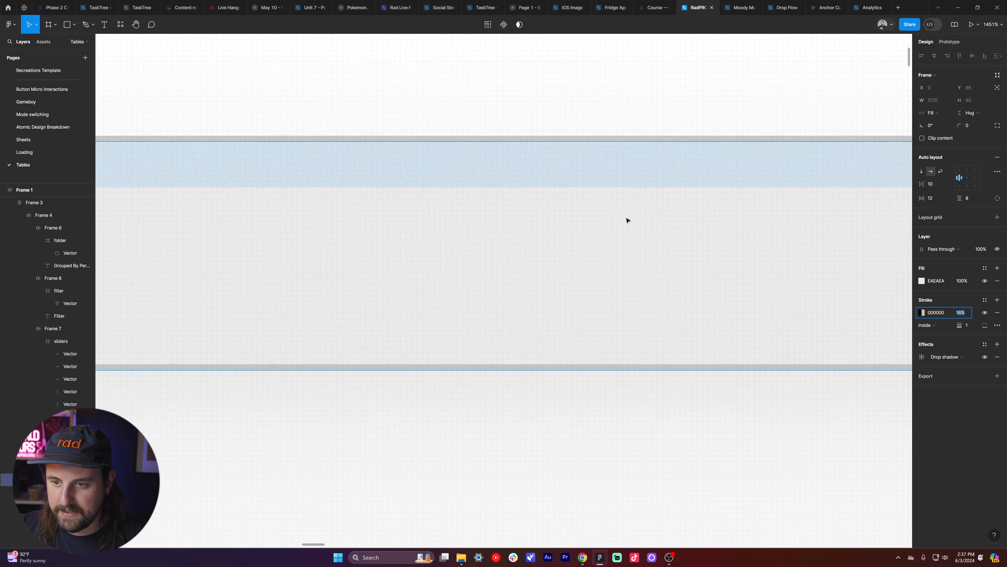
- Examine the strokes and fills of the white toolbar and the grey bar beneath it up close
scroll(536, 342, down, 10)
click(594, 201)
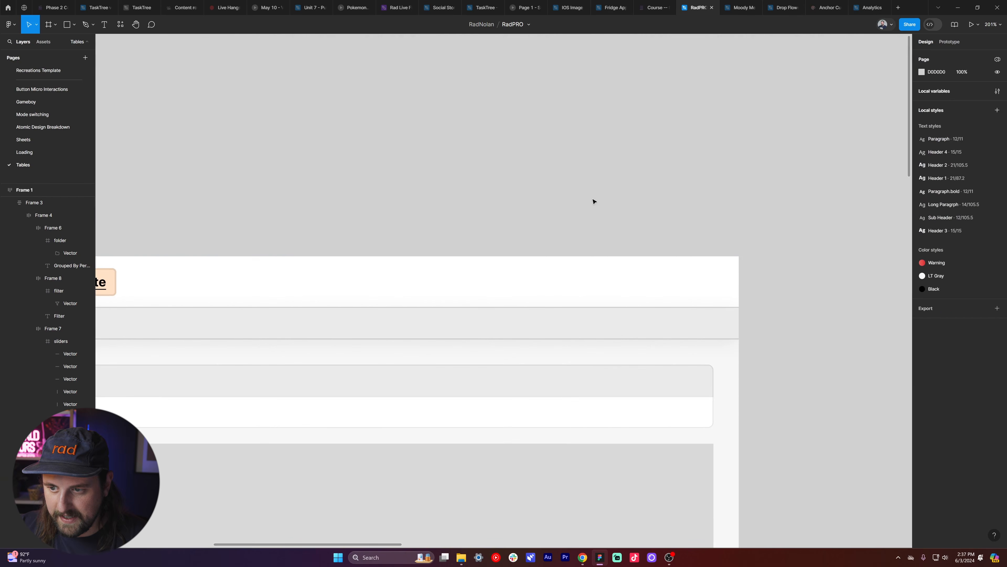
scroll(714, 306, up, 12)
scroll(708, 304, down, 15)
scroll(671, 298, up, 6)
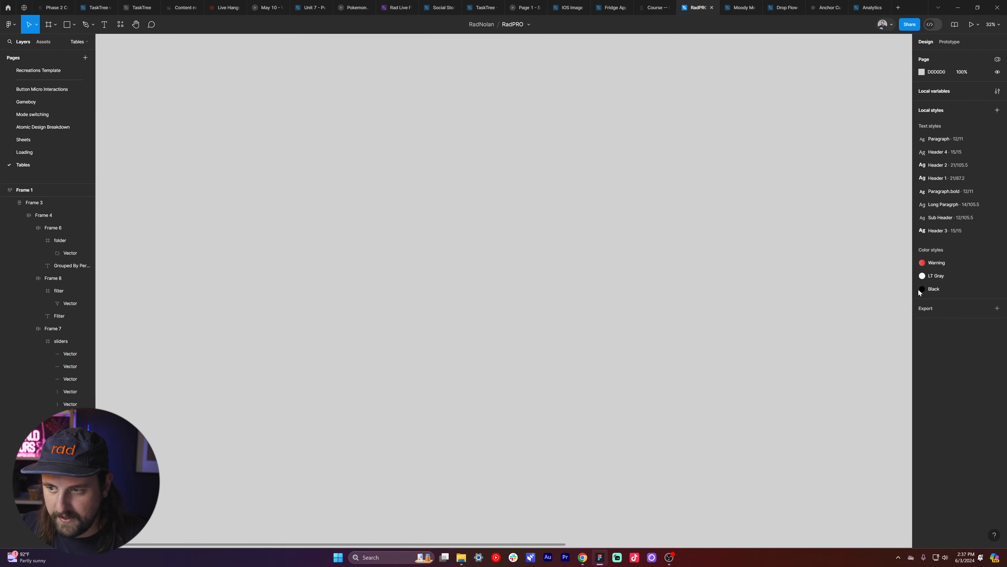
scroll(841, 273, right, 8)
scroll(726, 251, up, 10)
ctrl+click(585, 260)
scroll(586, 260, down, 3)
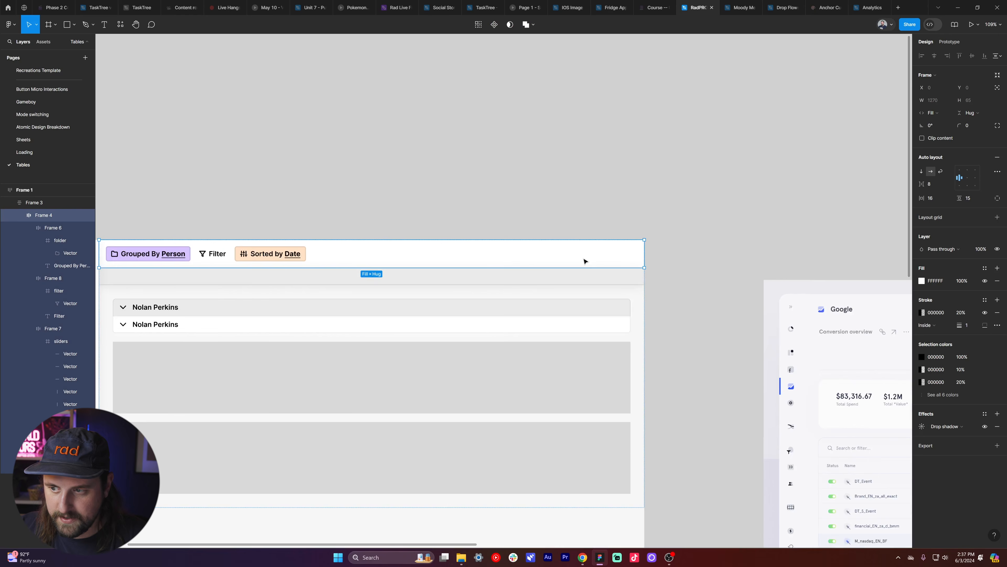
scroll(595, 262, left, 5)
scroll(609, 263, down, 3)
scroll(803, 279, up, 3)
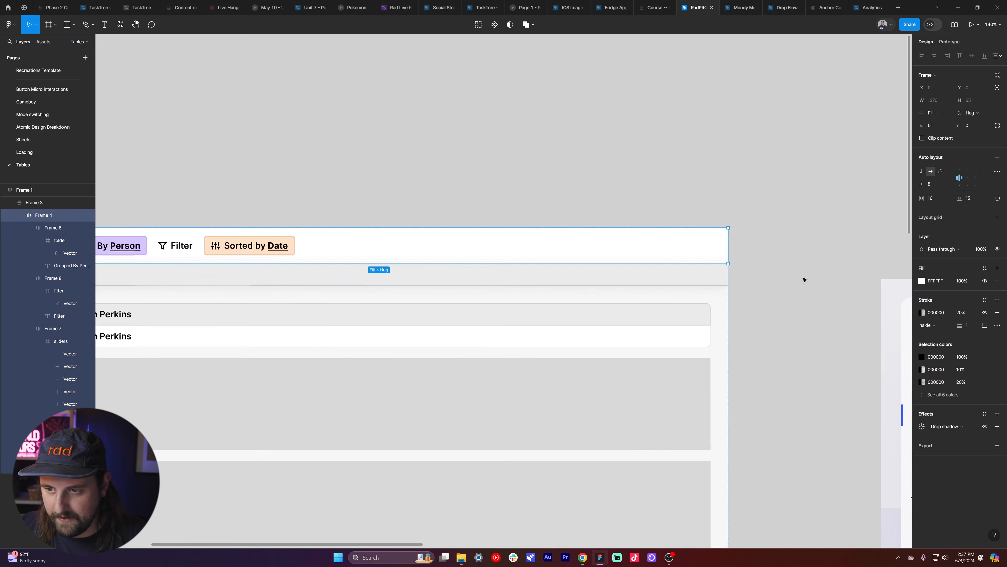
- Sample the rendered color of the border between the toolbar and the grey bar to get its hex value
click(724, 279)
scroll(705, 279, up, 5)
key(i)
scroll(698, 273, up, 12)
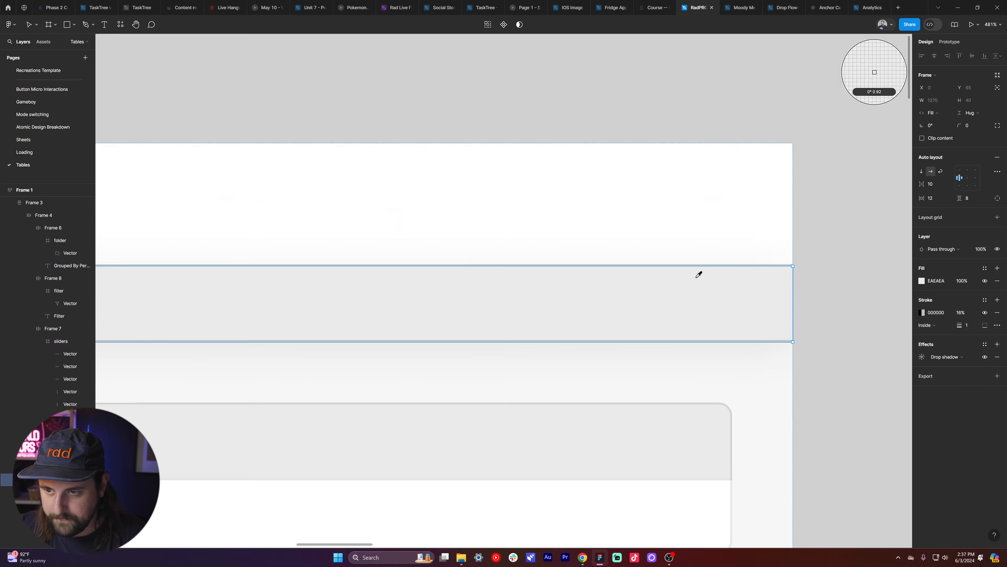
click(685, 223)
scroll(706, 234, down, 14)
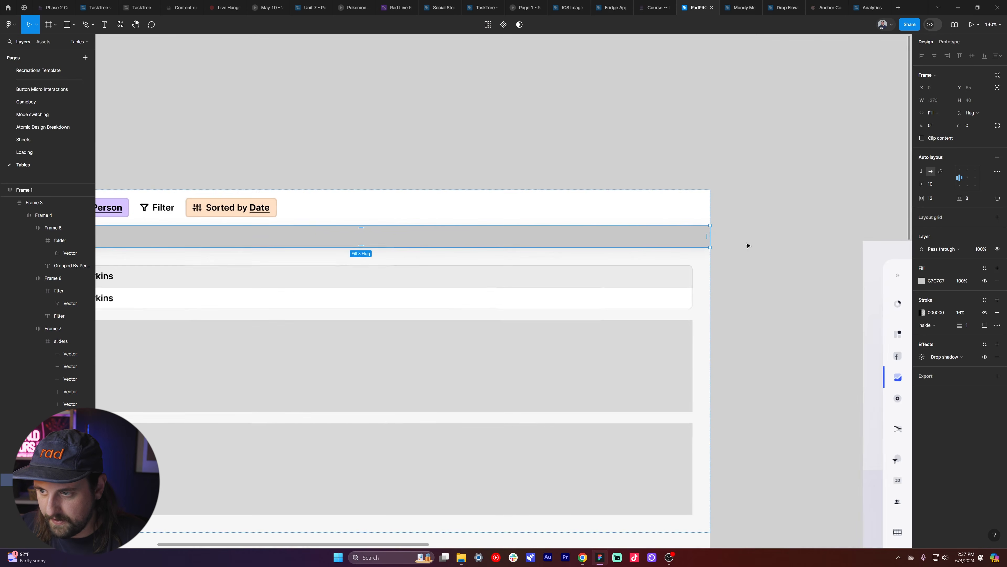
click(775, 161)
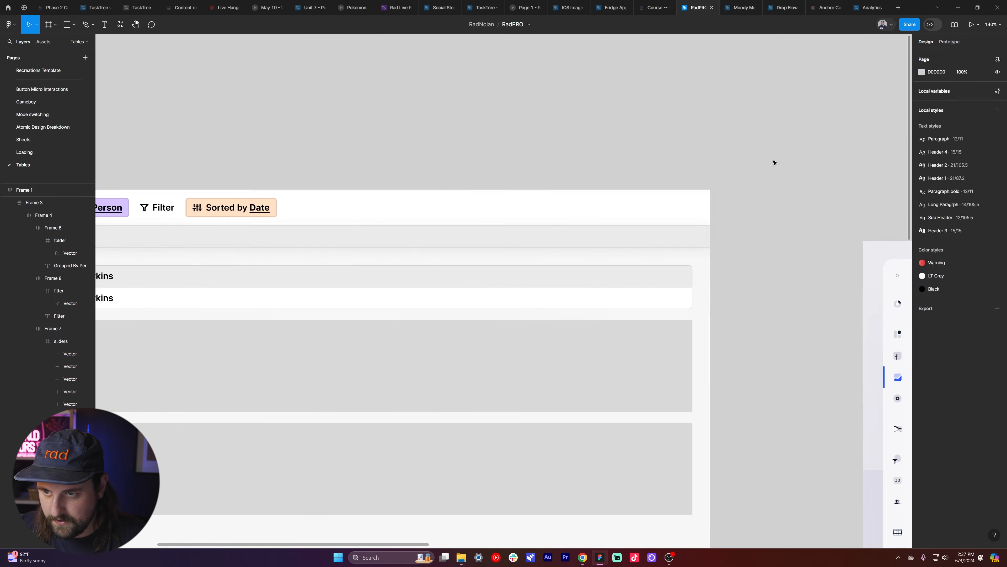
- Set the strokes of the toolbar, the grey bar and both table rows to C7C7C7 at 100% opacity
scroll(708, 170, down, 3)
scroll(708, 171, down, 3)
click(679, 147)
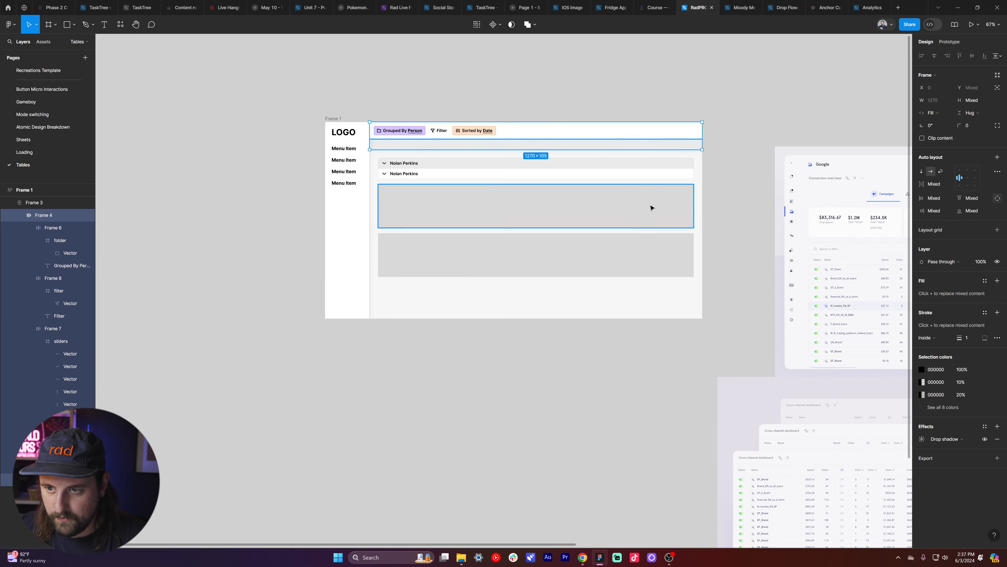
shift+click(644, 177)
shift+click(656, 164)
click(997, 313)
text(C7C7C7)
click(962, 324)
text(1)
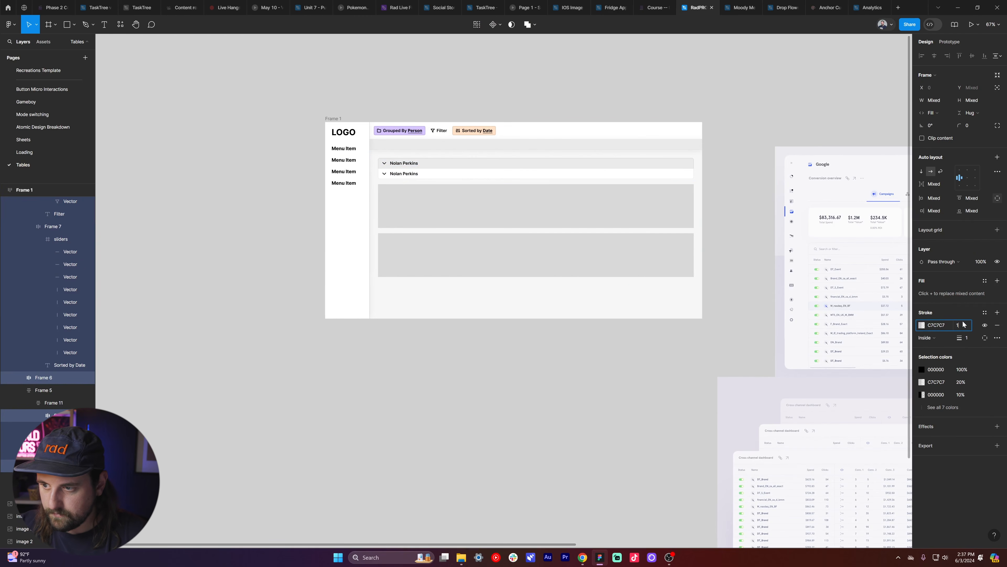
text(00)
key(Return)
click(628, 85)
- Remove the separate stroke from the table's grey header row
scroll(558, 91, up, 4)
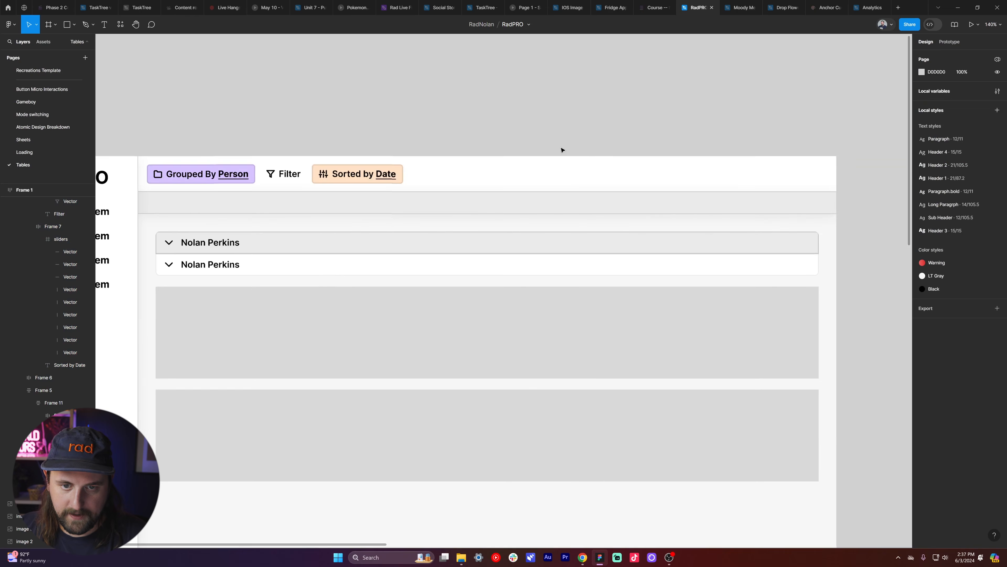
scroll(694, 134, left, 1)
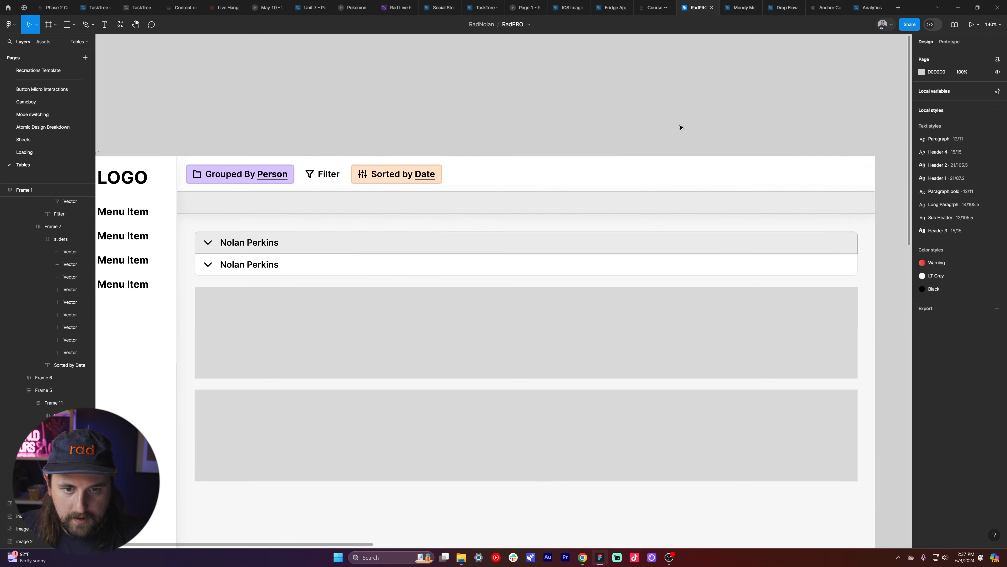
click(407, 250)
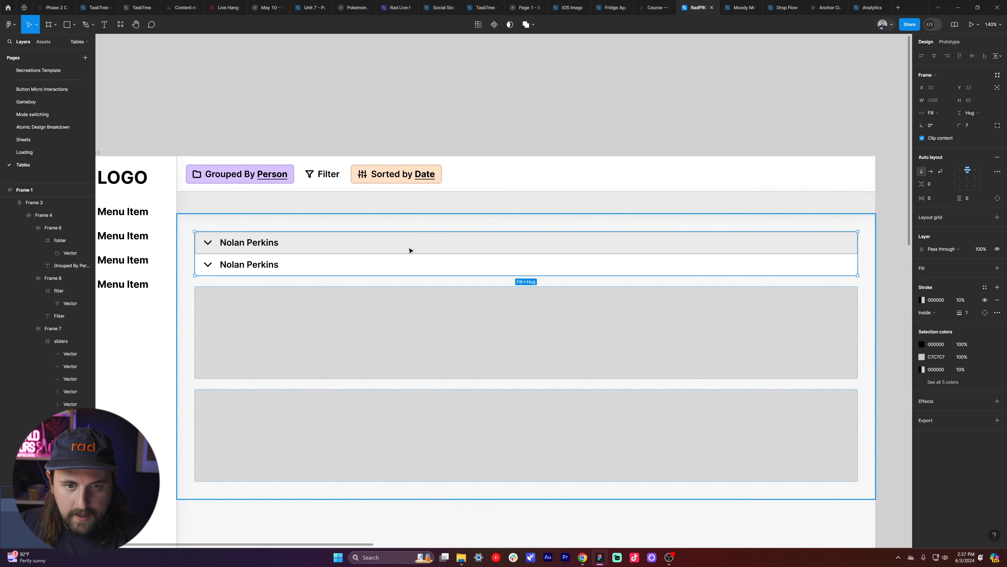
click(771, 249)
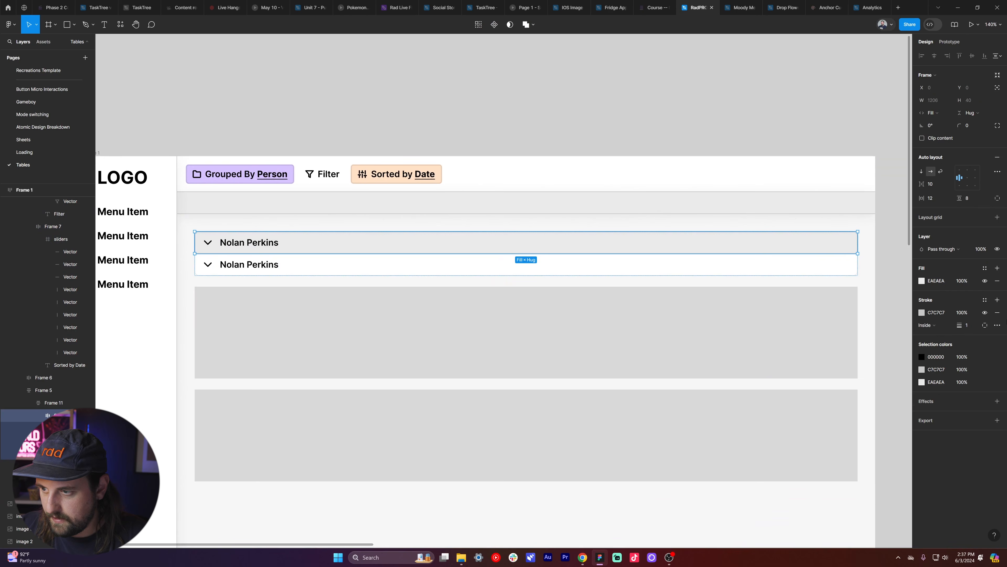
click(722, 99)
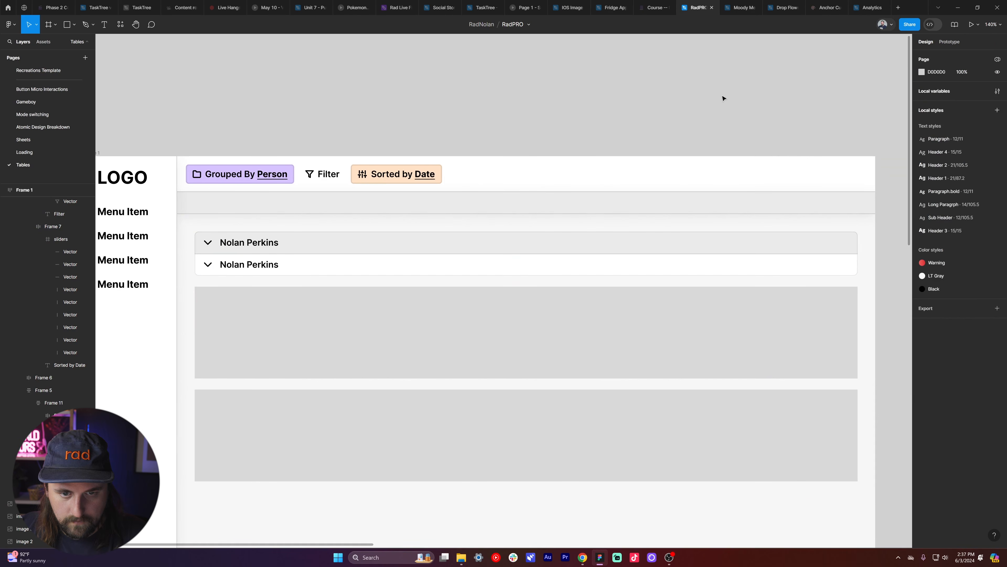
- Set the stroke of the frame containing both table rows to C7C7C7 at 100% opacity
click(704, 261)
click(710, 260)
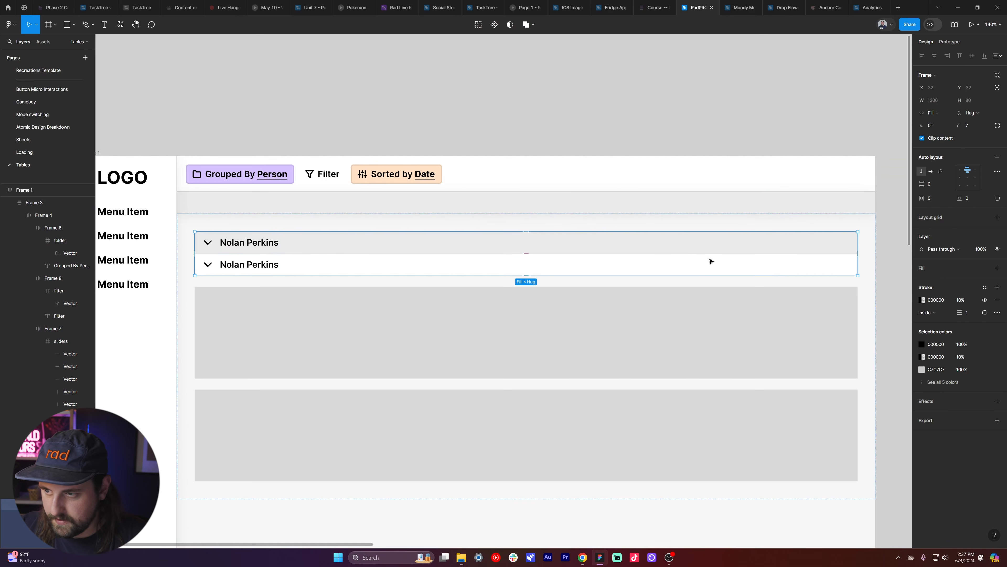
click(941, 302)
text(c7)
key(Tab)
text(100)
key(Return)
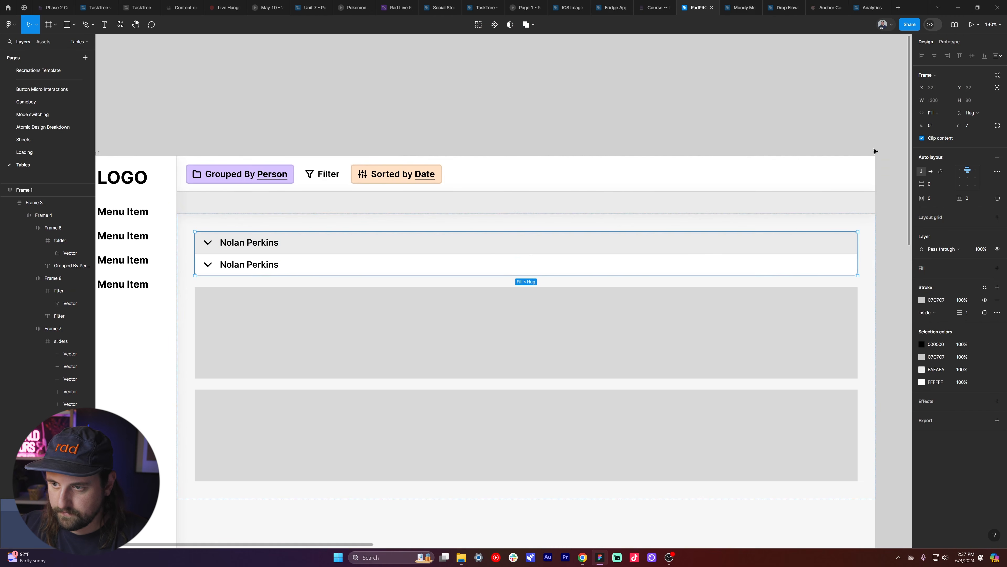
click(846, 124)
- Review the recolored borders of the toolbar, the grey bar and the table across the whole layout
ctrl+scroll(793, 111, down, 3)
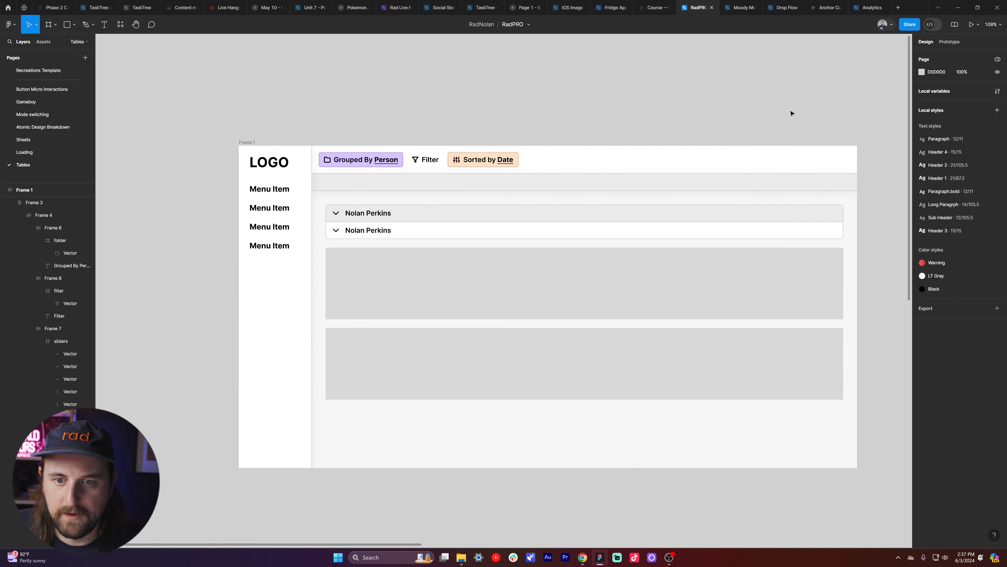
ctrl+scroll(767, 115, up, 3)
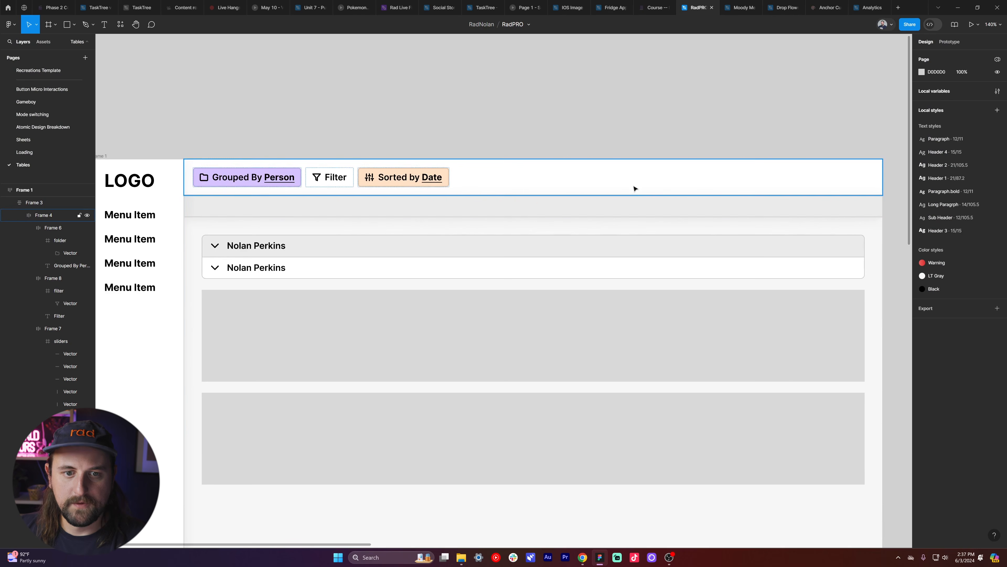
click(649, 205)
click(799, 186)
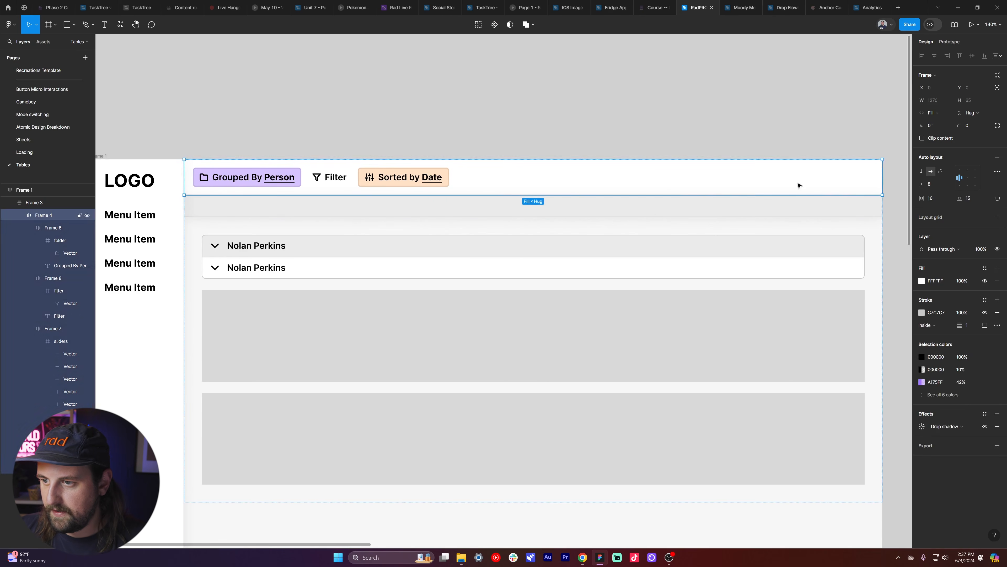
click(805, 252)
click(827, 132)
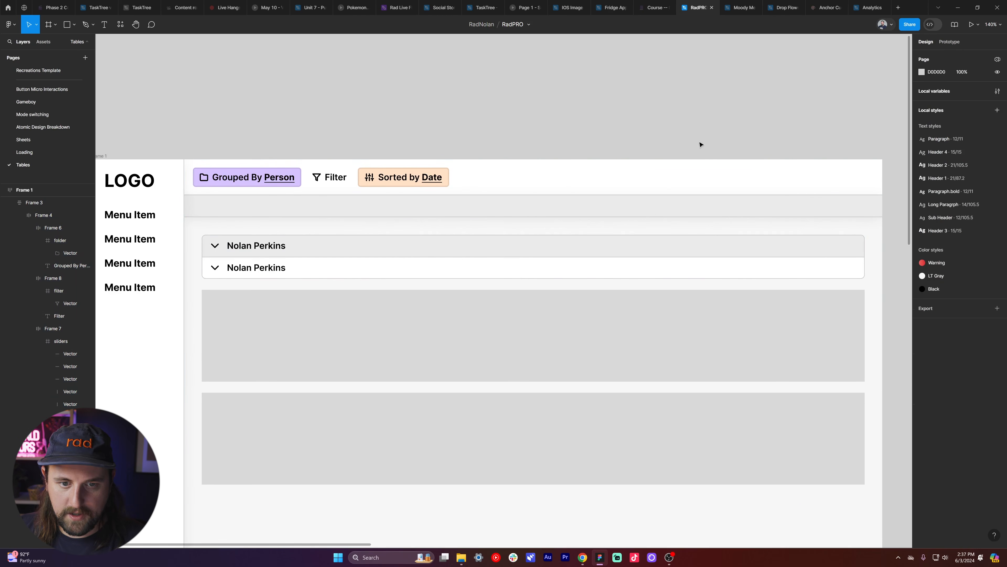
ctrl+scroll(700, 145, down, 3)
ctrl+scroll(566, 135, up, 4)
ctrl+scroll(452, 234, down, 4)
- Add a "---" placeholder text inside the grey bar beneath the toolbar
key(t)
click(292, 234)
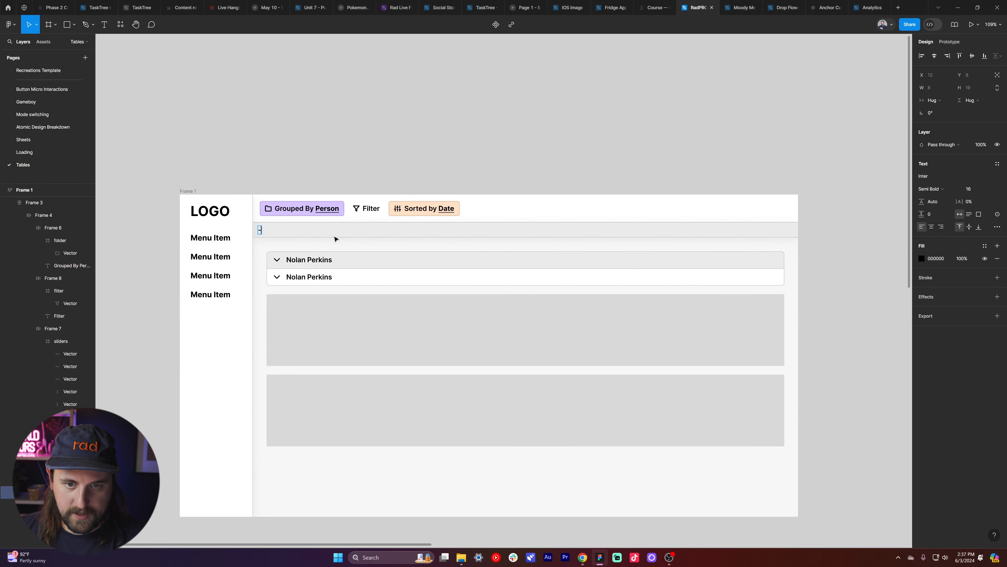
key(Escape)
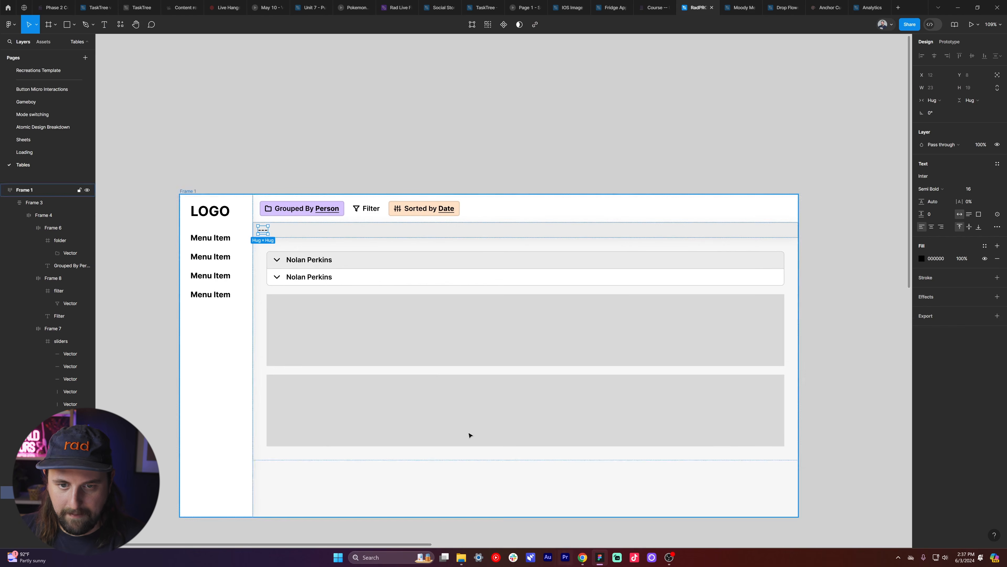
ctrl+scroll(258, 276, up, 4)
ctrl+scroll(253, 276, down, 4)
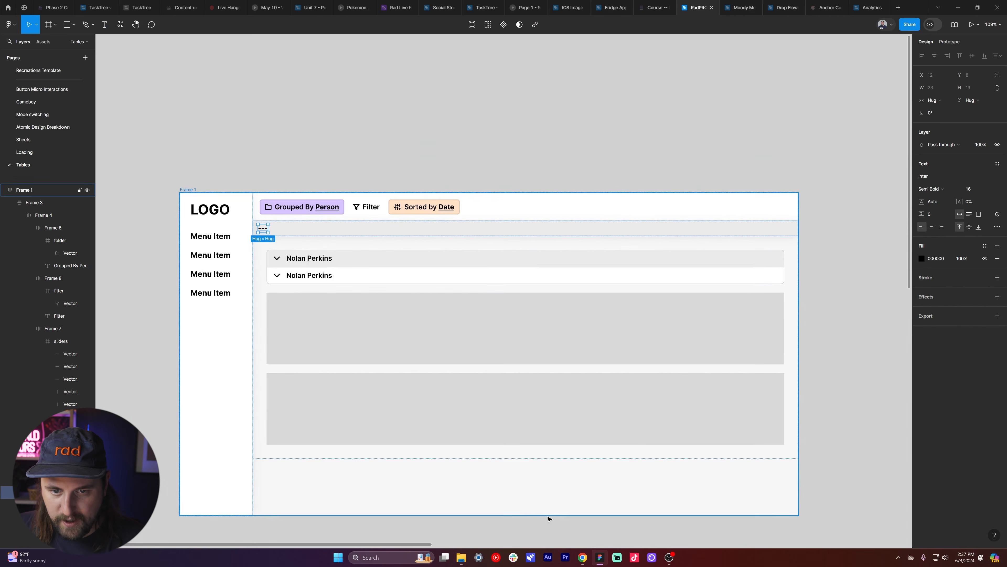
- Switch to Airtable to examine the grouped roadmap grid's column headers and row numbering, and return to Figma
mouse_move(591, 560)
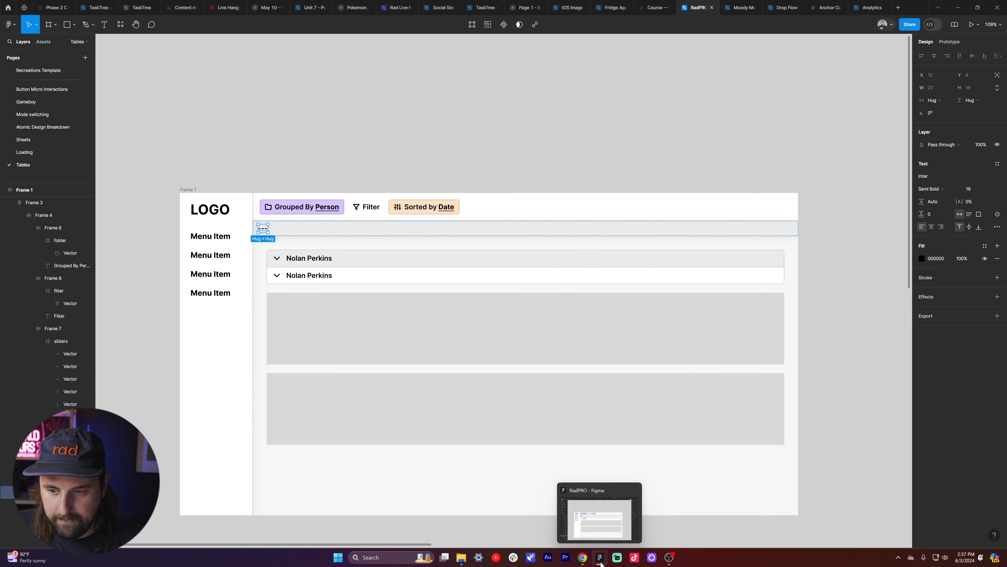
click(583, 558)
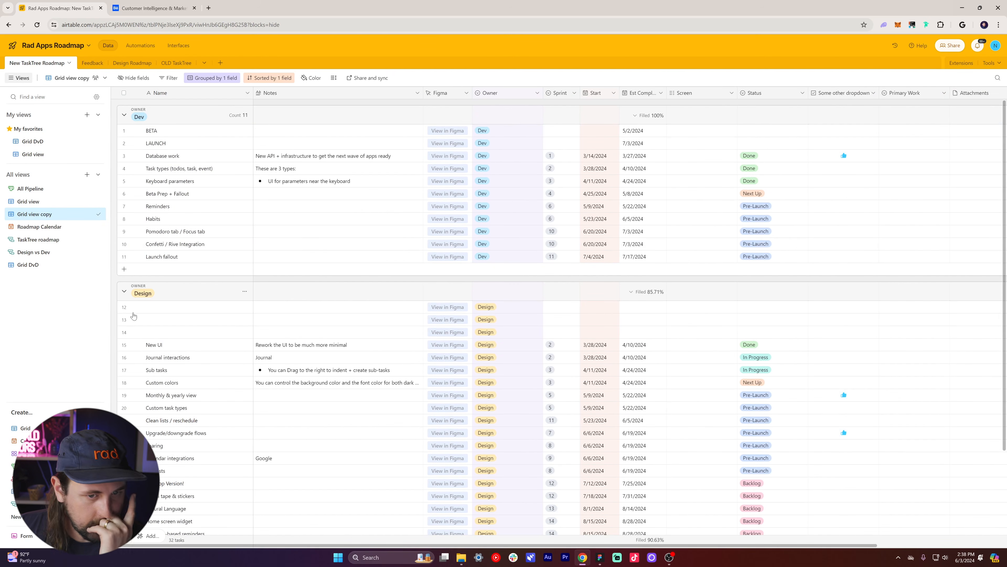
scroll(123, 244, down, 3)
scroll(127, 374, up, 3)
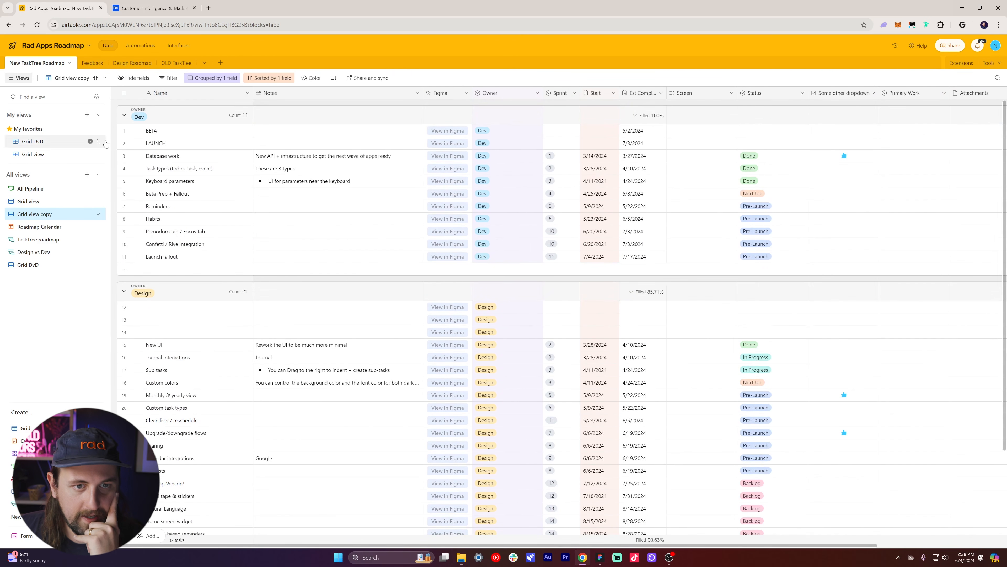
click(599, 557)
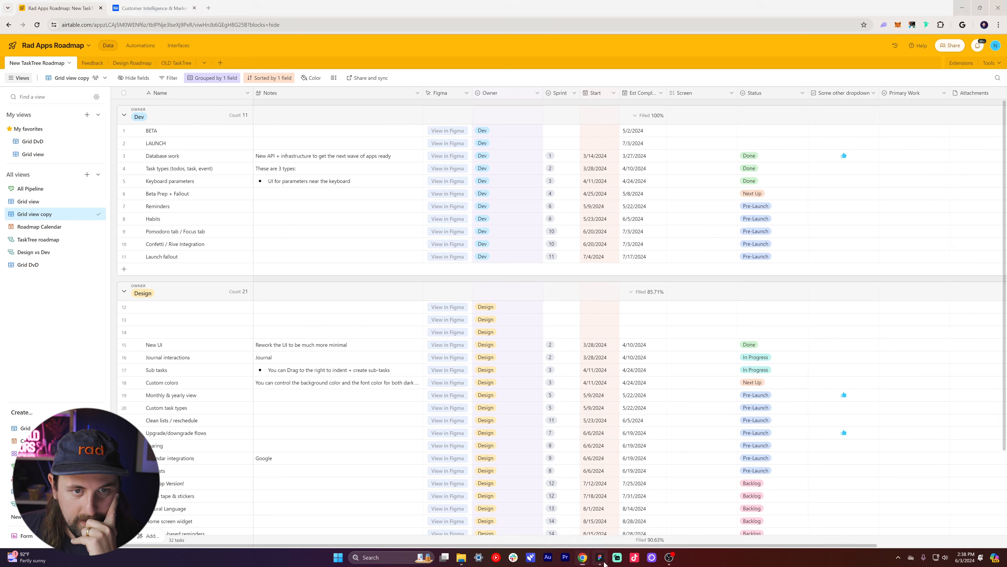
- Delete the chevron vector inside the icon frame of the table's white row, keeping the frame itself
click(277, 276)
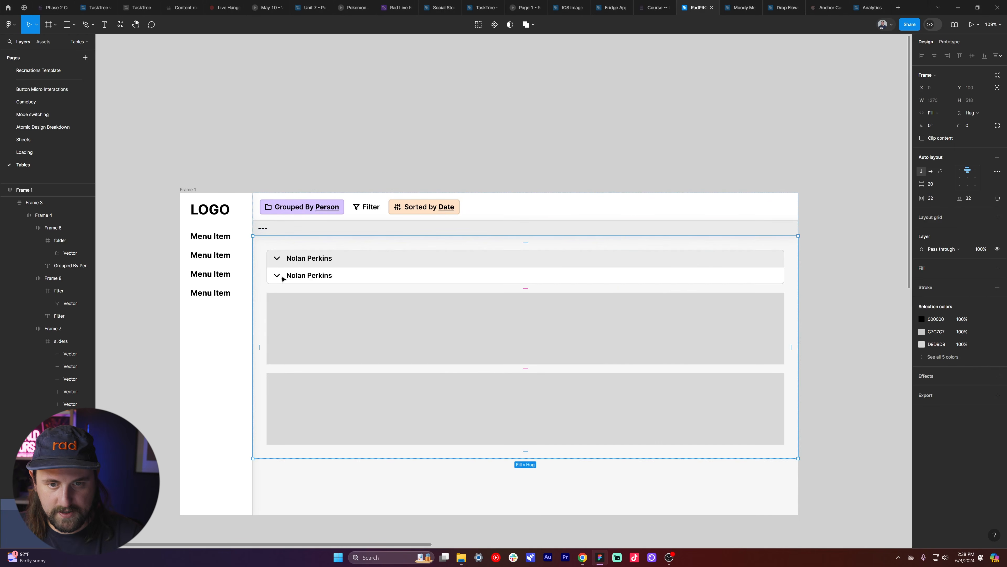
scroll(276, 260, up, 3)
double_click(286, 291)
double_click(287, 291)
double_click(286, 291)
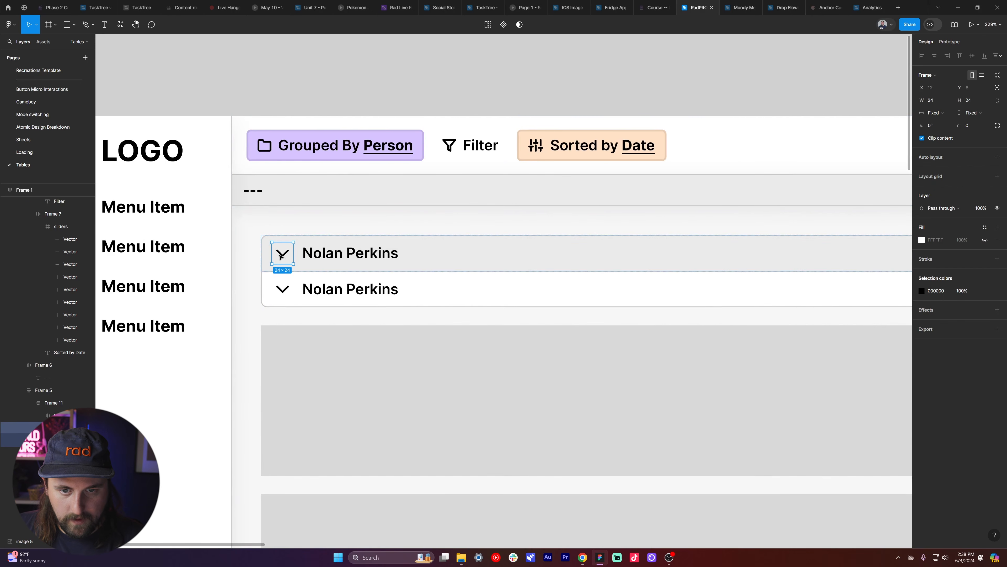
click(284, 295)
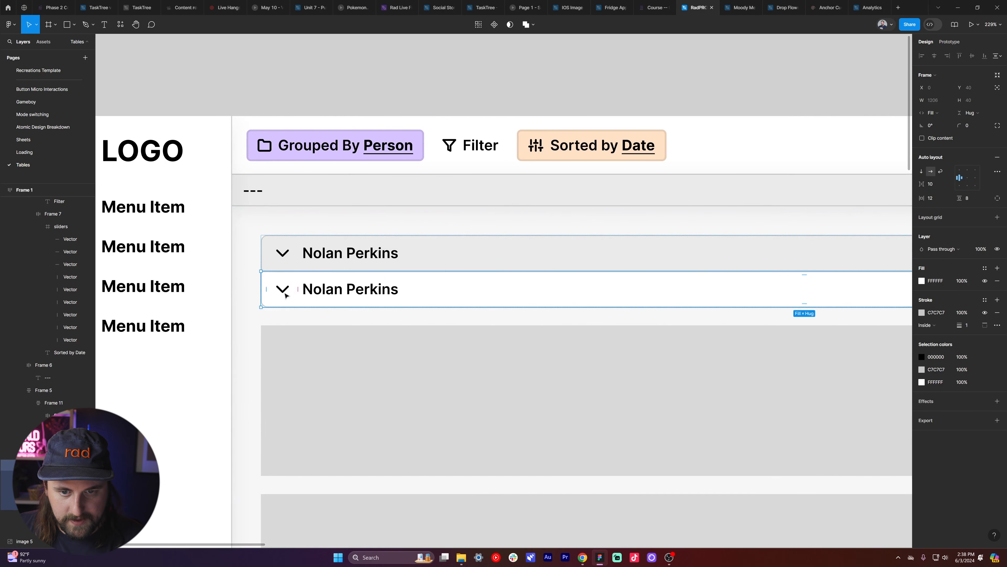
double_click(286, 296)
double_click(285, 293)
key(Delete)
- Fill the white row's empty icon frame with a copy of the row's text label reading 1, centered horizontally and vertically
ctrl+click(309, 291)
click(281, 289)
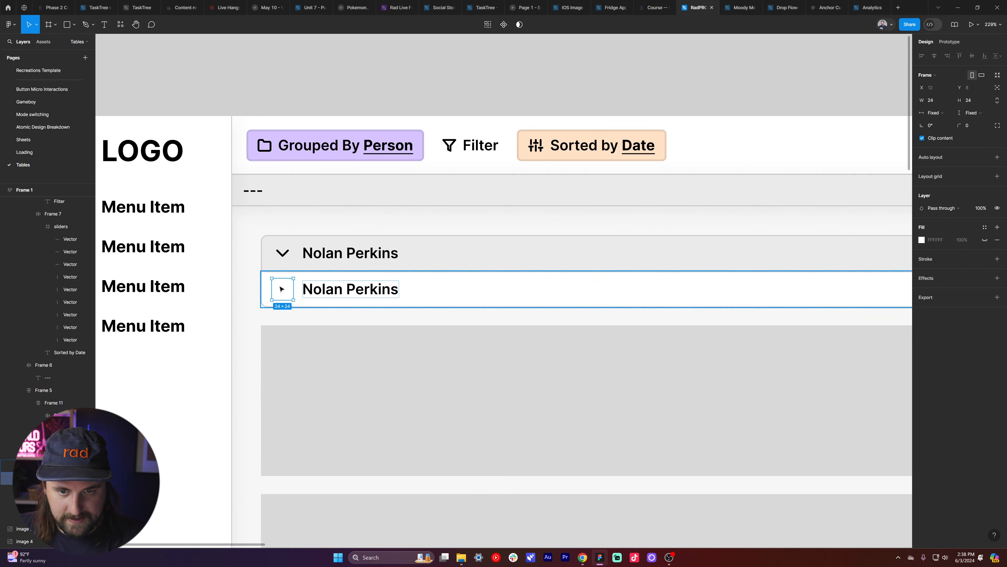
key(ctrl+v)
key(Return)
text(1)
key(Escape)
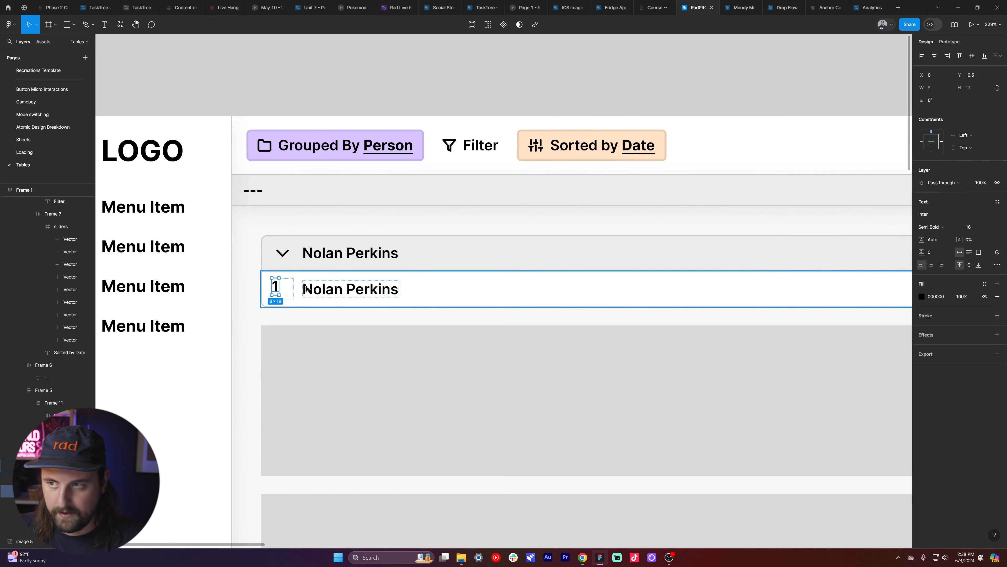
click(934, 56)
click(972, 56)
- Set the row number's font size to 12 and its layer opacity to 40%
click(970, 227)
text(12)
key(Return)
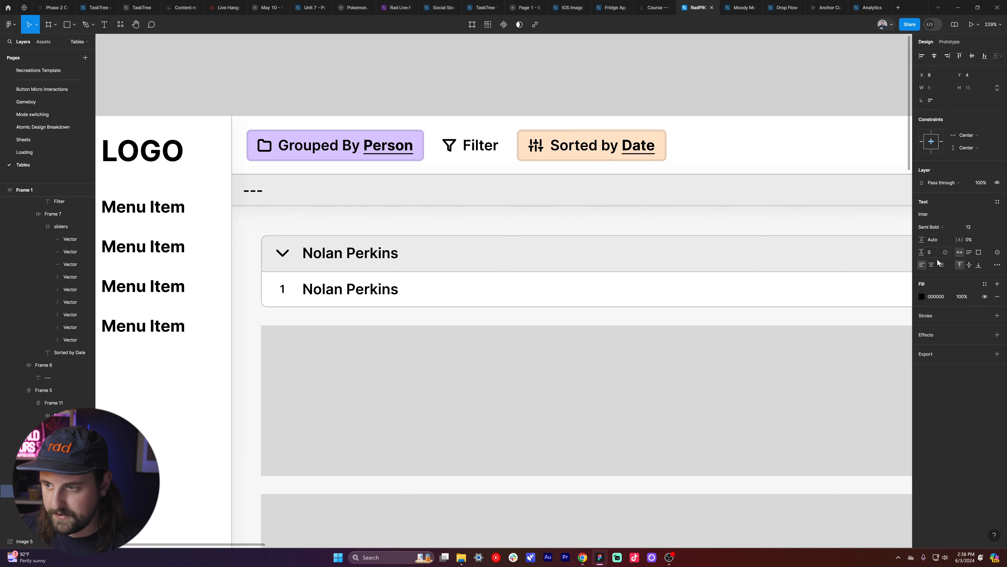
key(3)
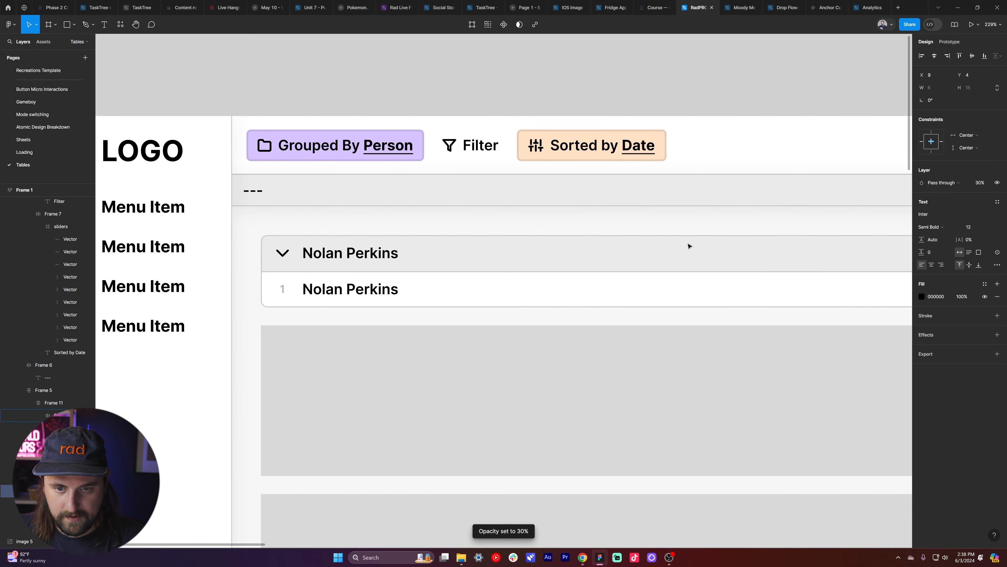
key(4)
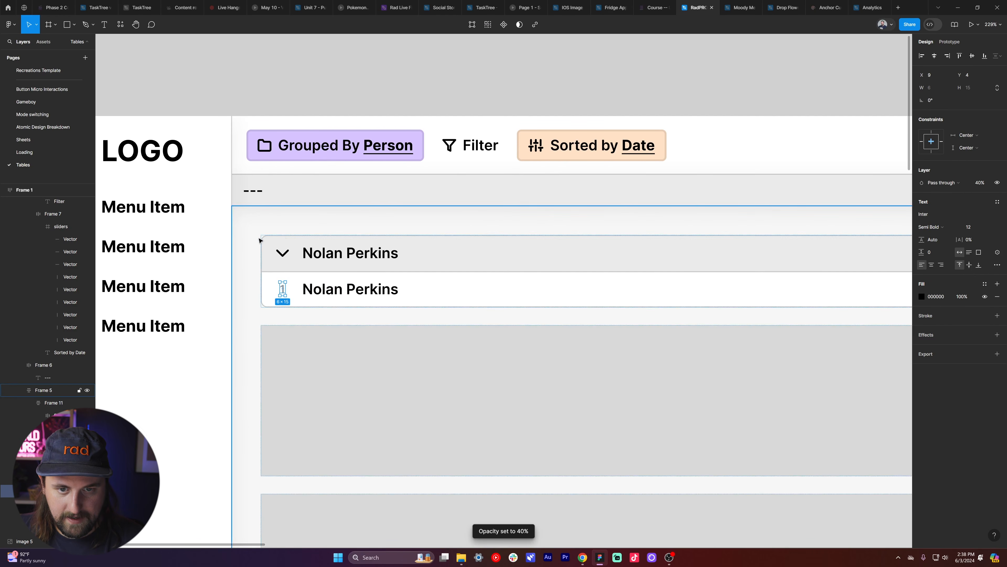
- Set the horizontal padding of the gray header bar containing the --- text to 32
click(253, 191)
scroll(244, 196, down, 2)
click(299, 191)
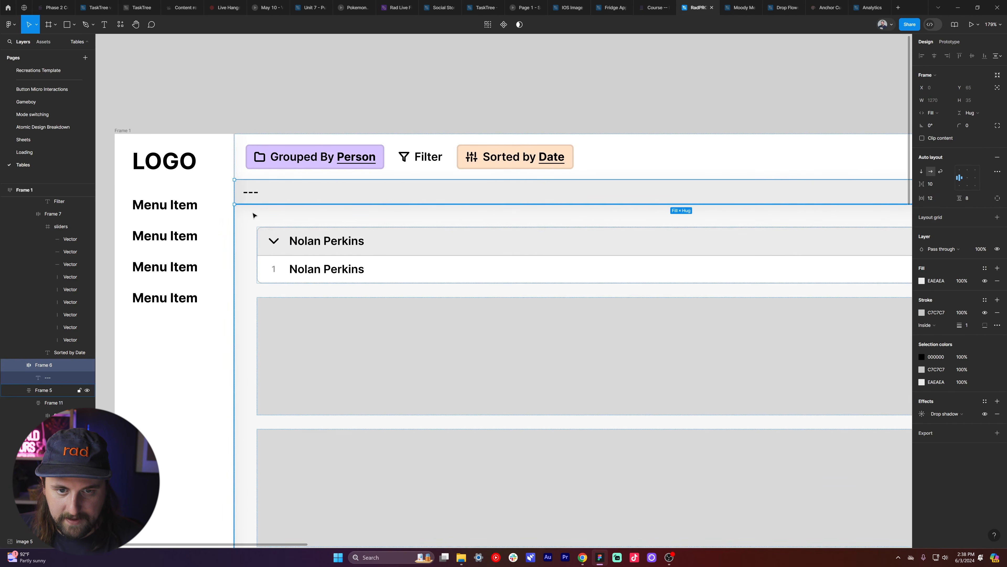
click(243, 227)
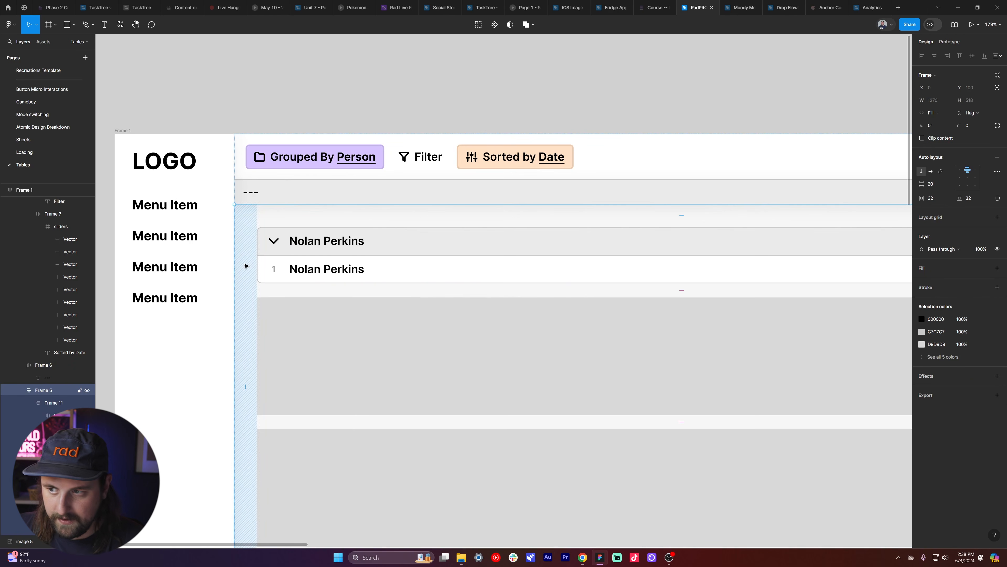
click(289, 192)
click(931, 200)
text(32)
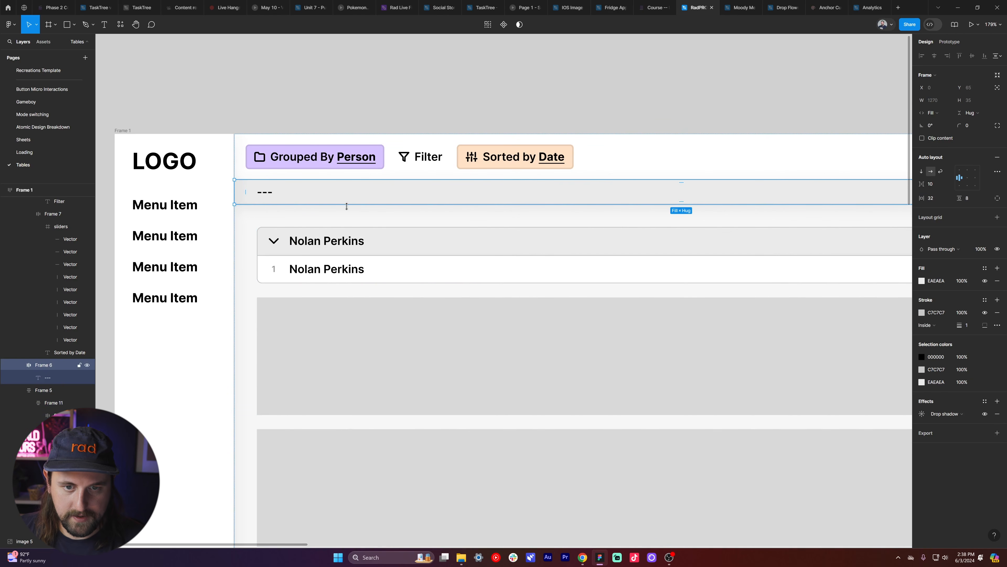
- Examine the layout settings of the gray group header row against those of the header bar
double_click(275, 241)
double_click(278, 241)
double_click(281, 244)
click(419, 247)
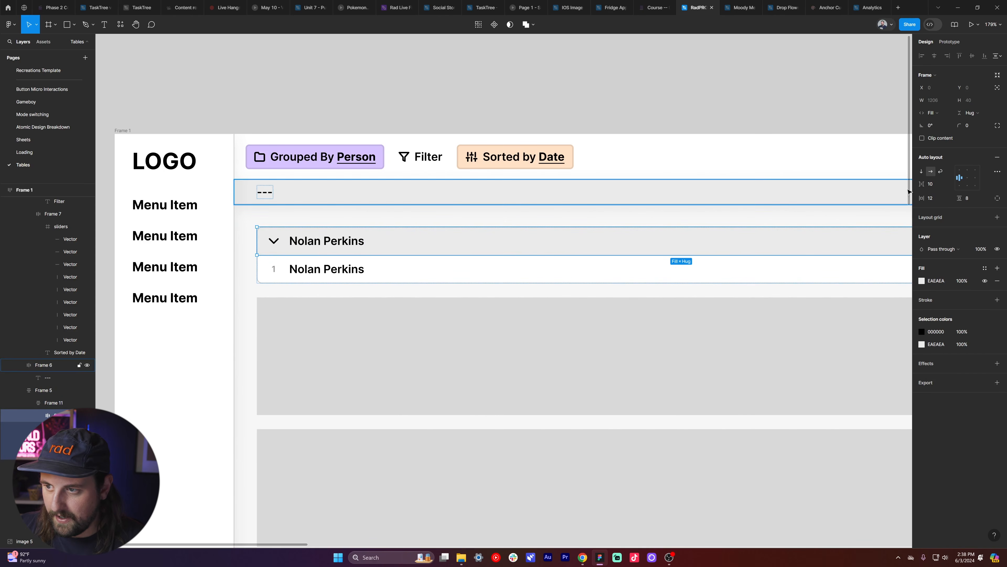
click(554, 197)
scroll(445, 194, down, 2)
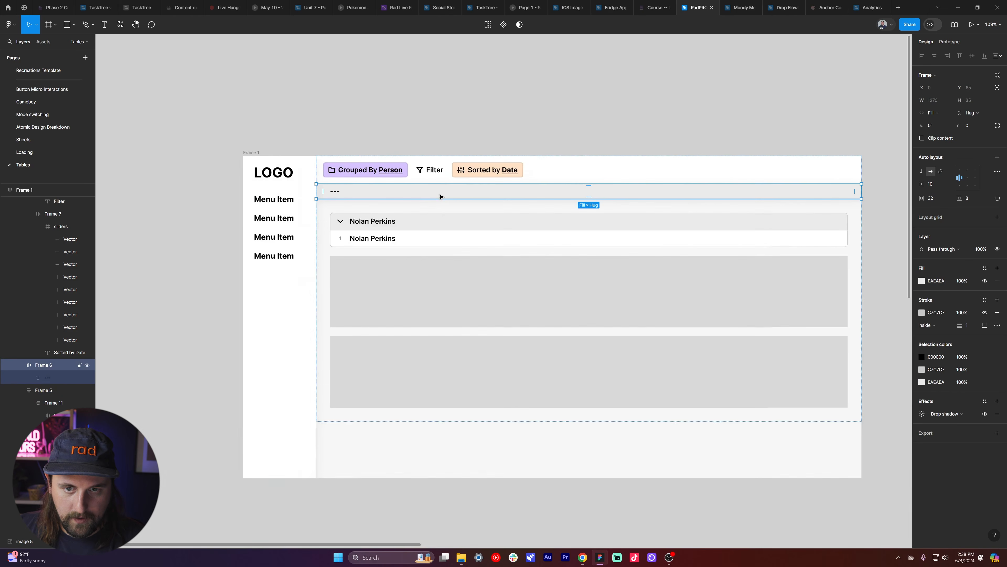
scroll(440, 195, up, 2)
- Wrap the header bar's --- text in an auto layout frame and make that frame fill the bar's width
double_click(272, 193)
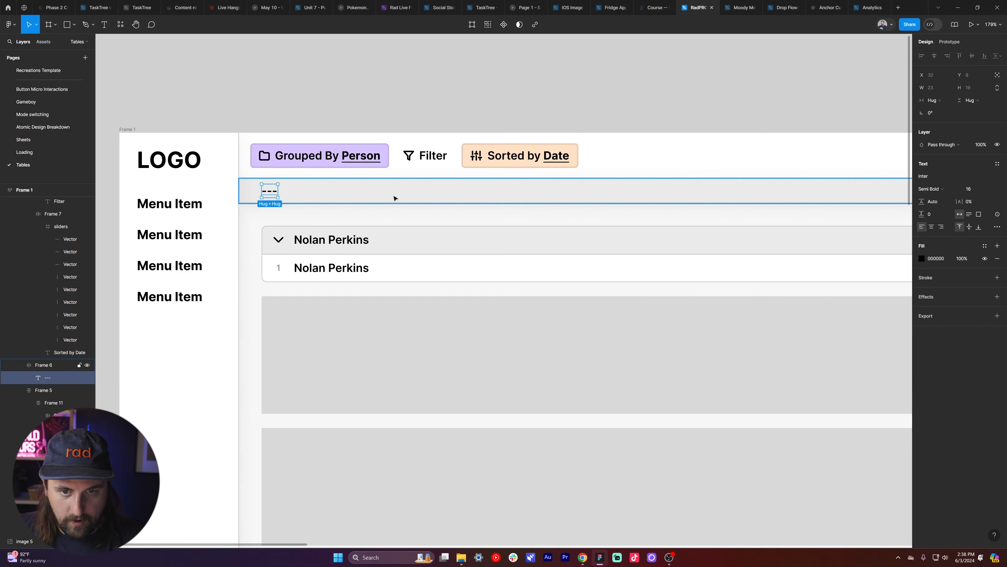
key(shift+a)
scroll(407, 198, down, 3)
scroll(340, 234, up, 2)
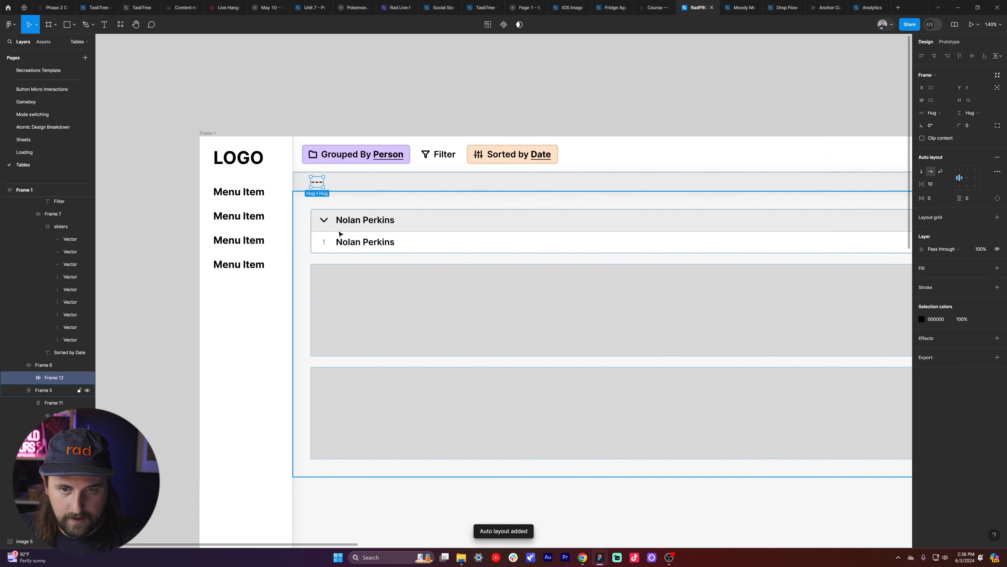
alt+double_click(324, 183)
scroll(378, 186, down, 2)
scroll(519, 201, up, 1)
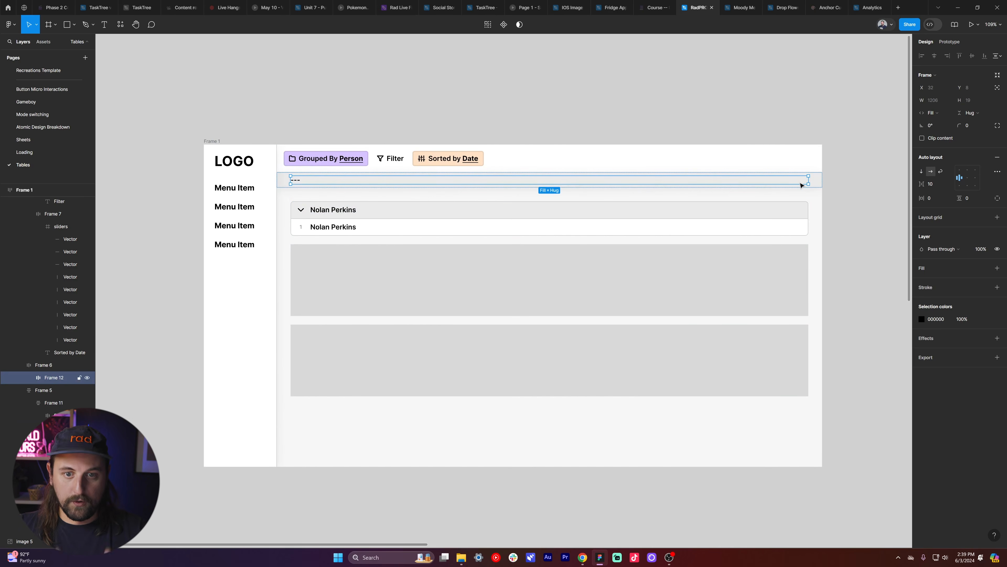
double_click(787, 210)
scroll(337, 171, up, 3)
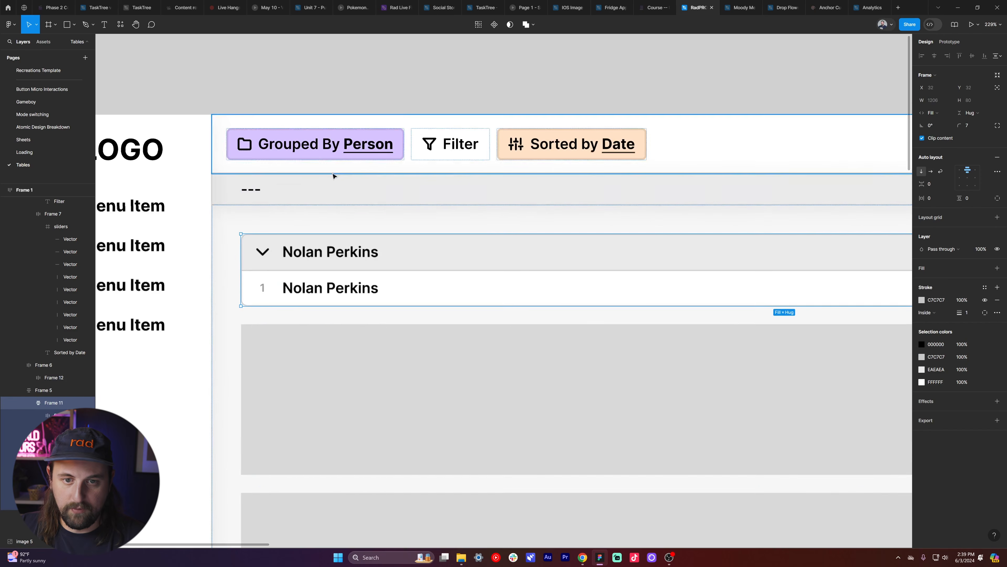
click(259, 192)
double_click(259, 193)
scroll(263, 190, down, 2)
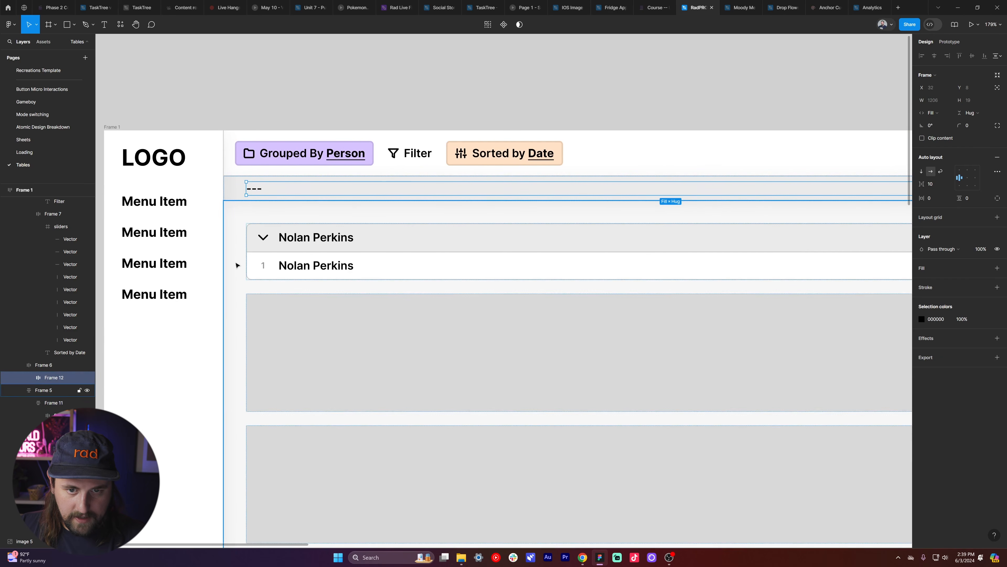
- Rename the frame holding the whole table area as Data and the frame with the grouping, filter and sorting controls as Filter Bar
click(235, 189)
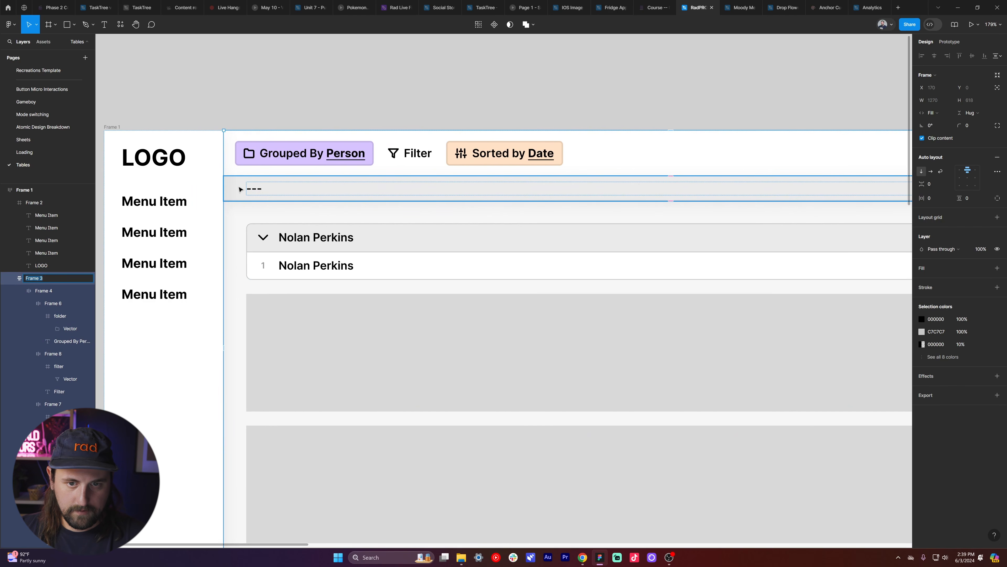
text(Data)
key(Return)
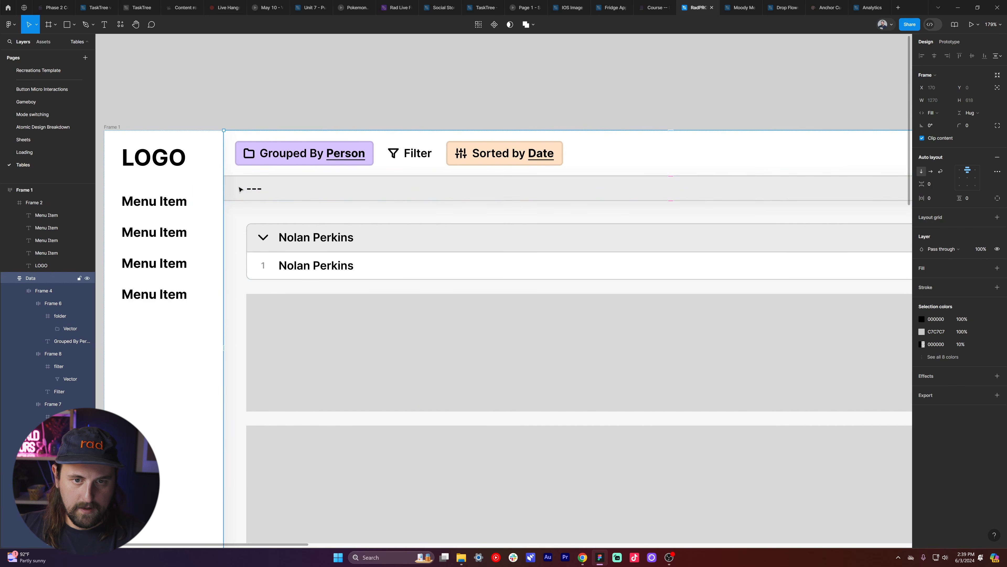
click(268, 158)
key(ctrl+r)
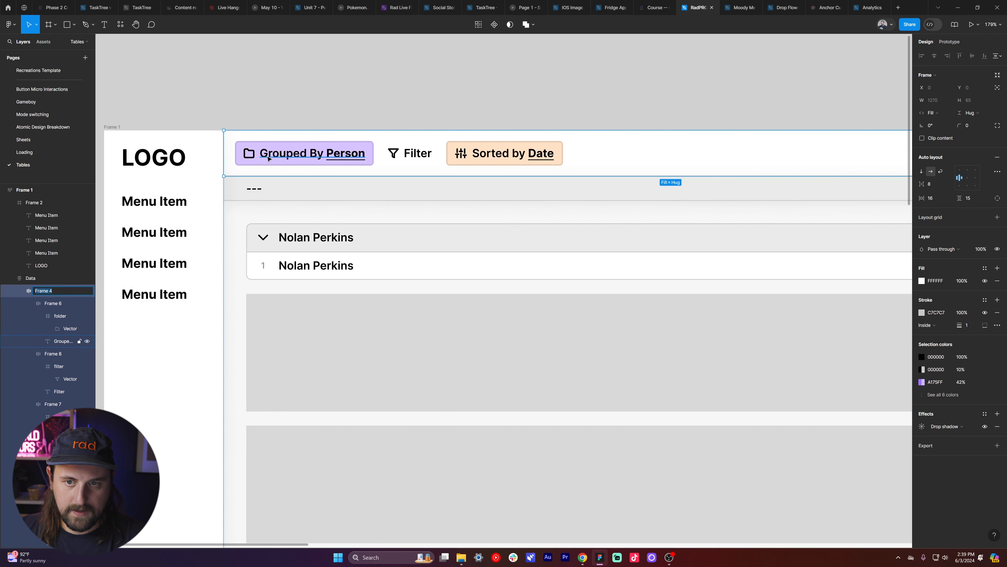
key(Return)
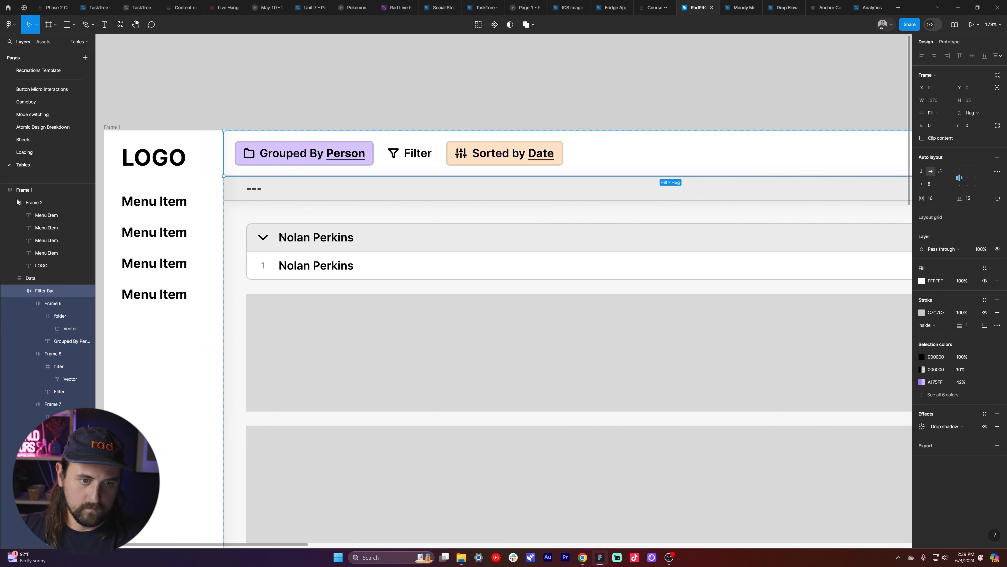
- Rename the gray header bar's frame as Table Header and the frame holding the table groups as Data Content
click(21, 291)
double_click(36, 304)
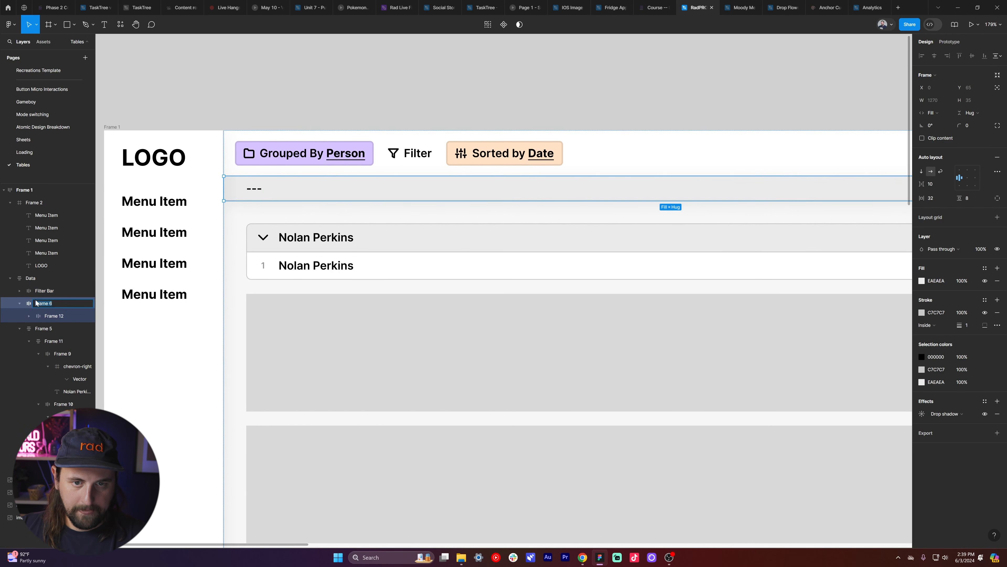
text(Table Header)
key(Return)
text(Data )
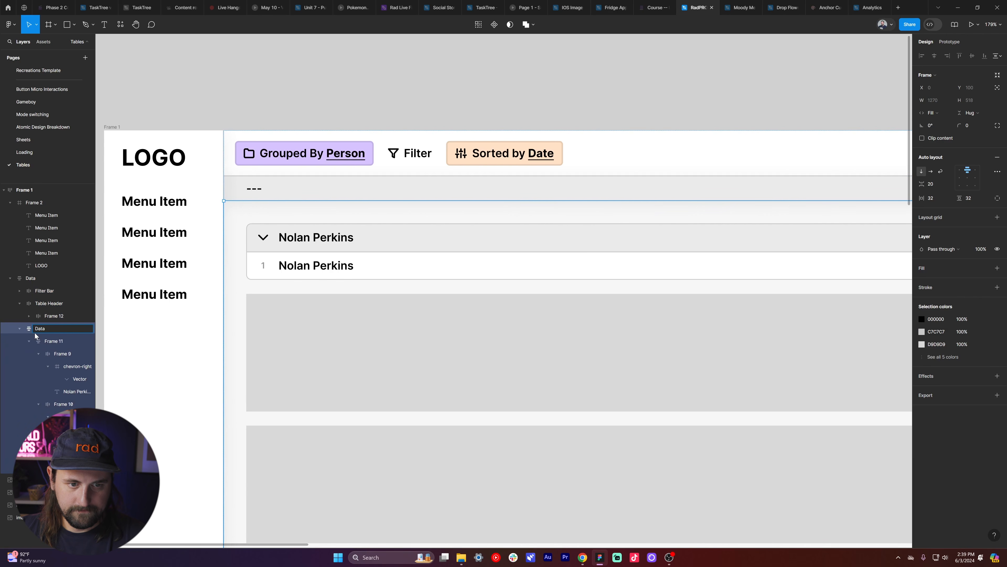
text(Content)
key(Return)
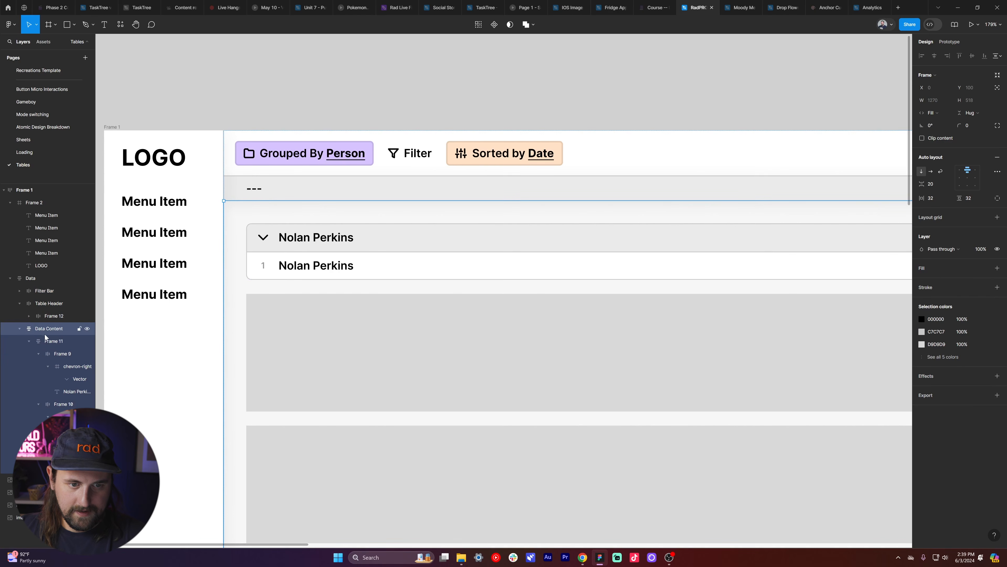
- Rename the first frame inside Data Content as Group 1 and its gray chevron row as Group Header
click(45, 338)
double_click(49, 340)
text(Griup 1)
key(Return)
double_click(60, 355)
text(Group Head)
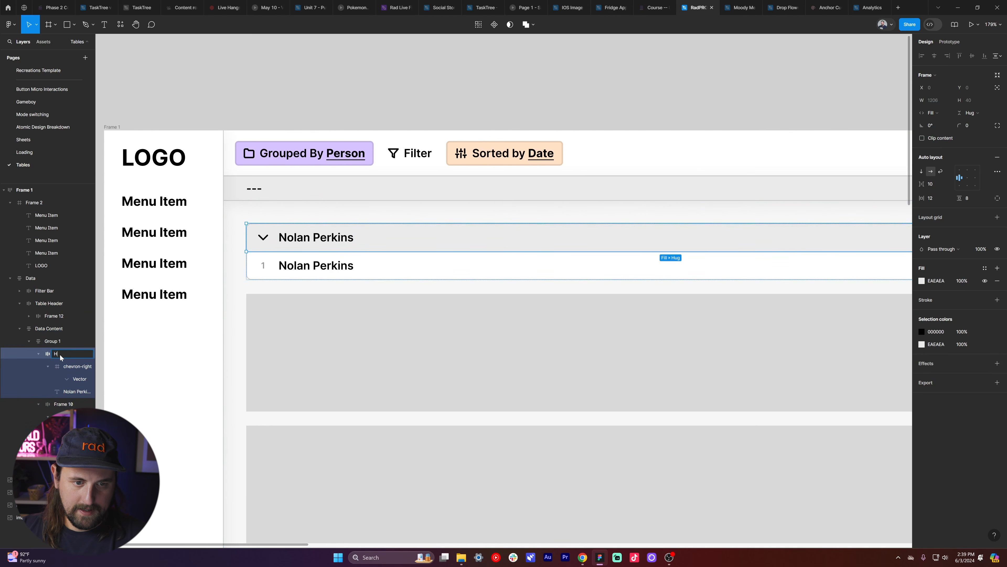
text(er)
key(Return)
- Rename the white numbered row's frame inside Group 1 as Row
double_click(65, 404)
text(Data Item)
key(Return)
double_click(66, 404)
key(BackSpace)
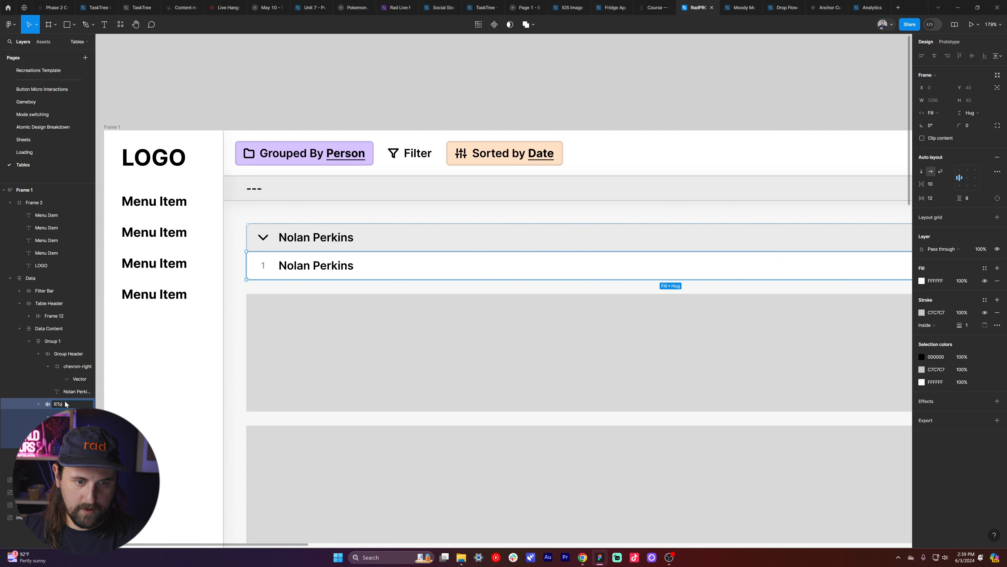
text(Row)
key(Return)
- Rename the auto layout frame inside Table Header as container
click(273, 169)
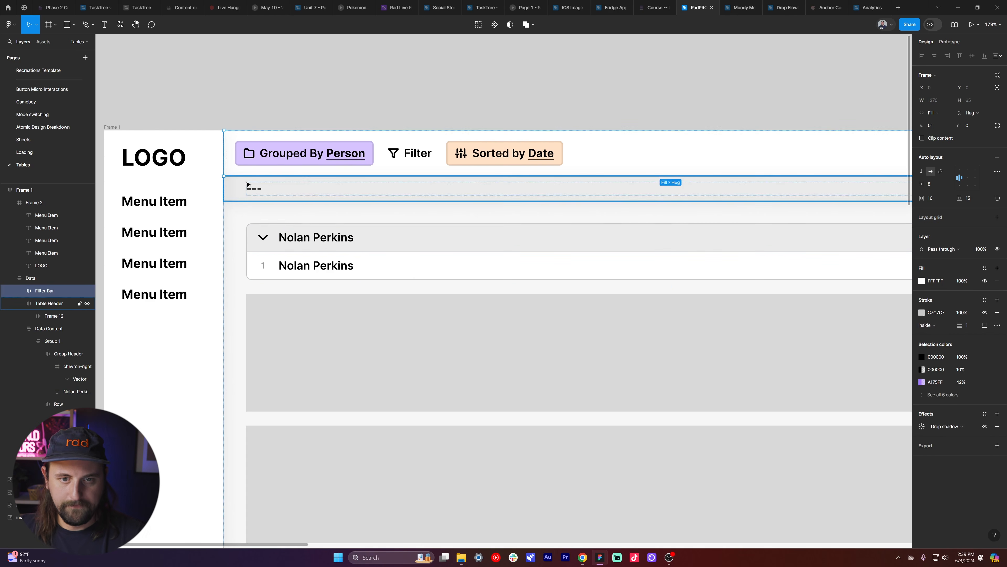
double_click(257, 188)
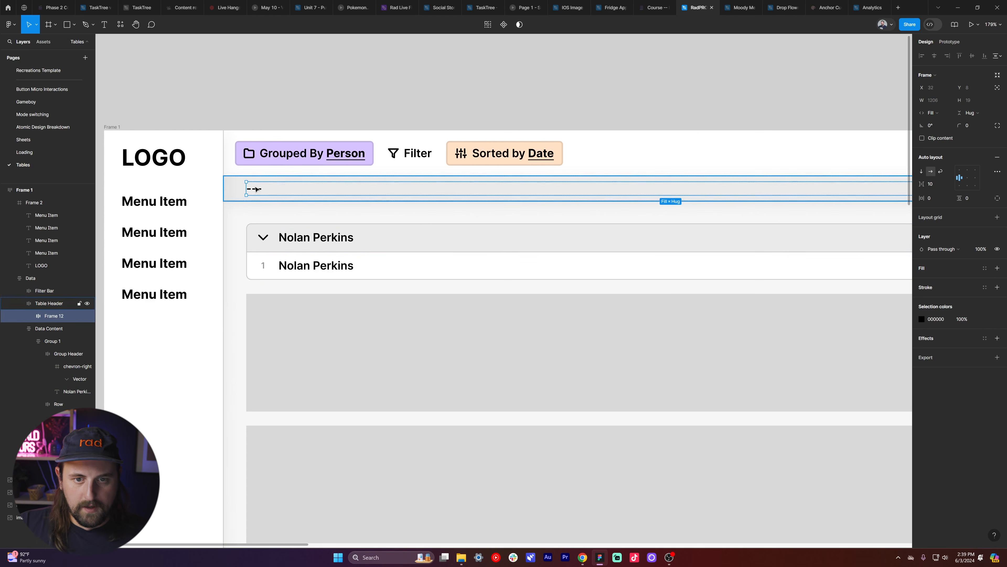
double_click(54, 316)
text(container)
key(Return)
- Set the horizontal padding of the Table Header's container to 12
click(29, 316)
click(51, 328)
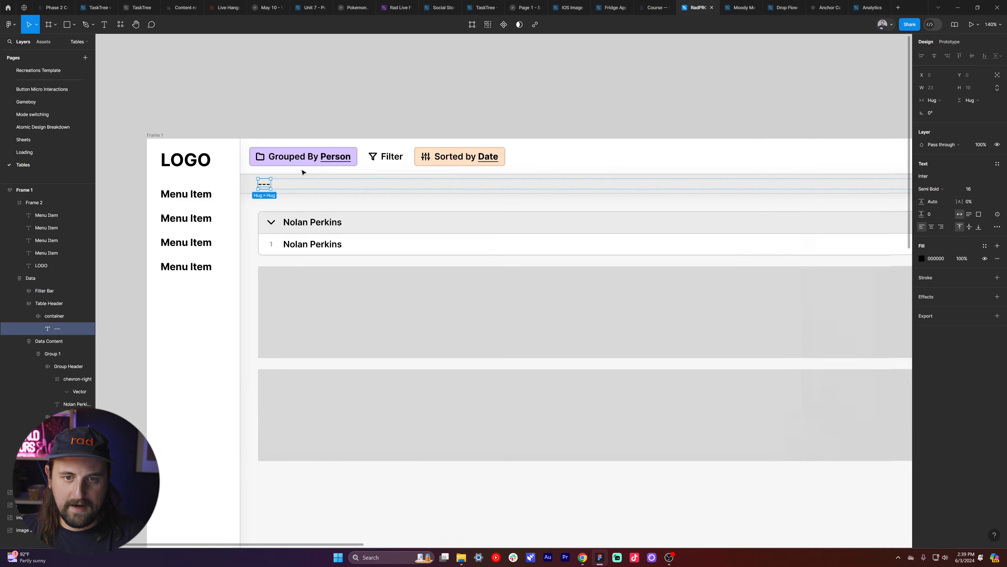
scroll(304, 171, up, 2)
scroll(238, 216, up, 2)
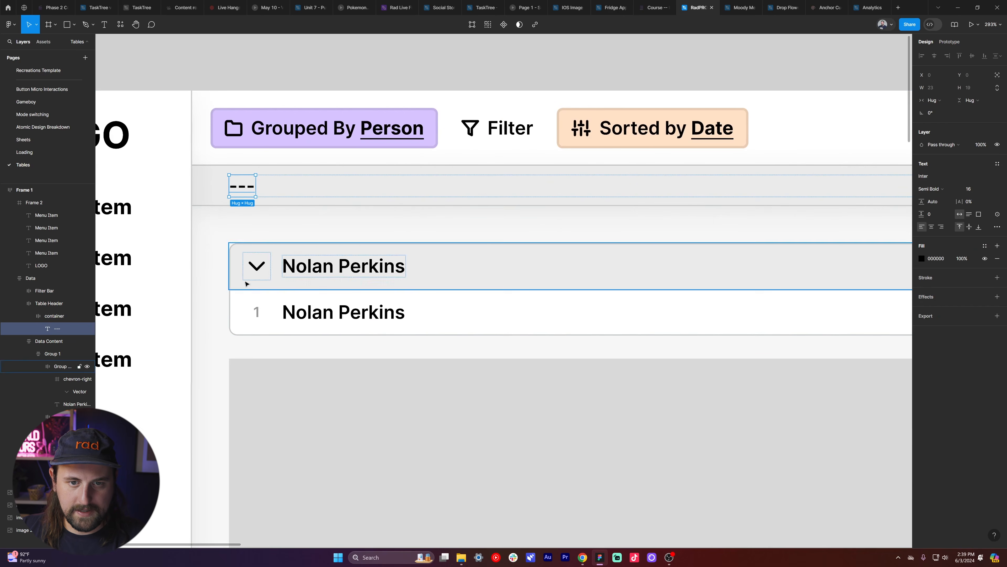
click(283, 189)
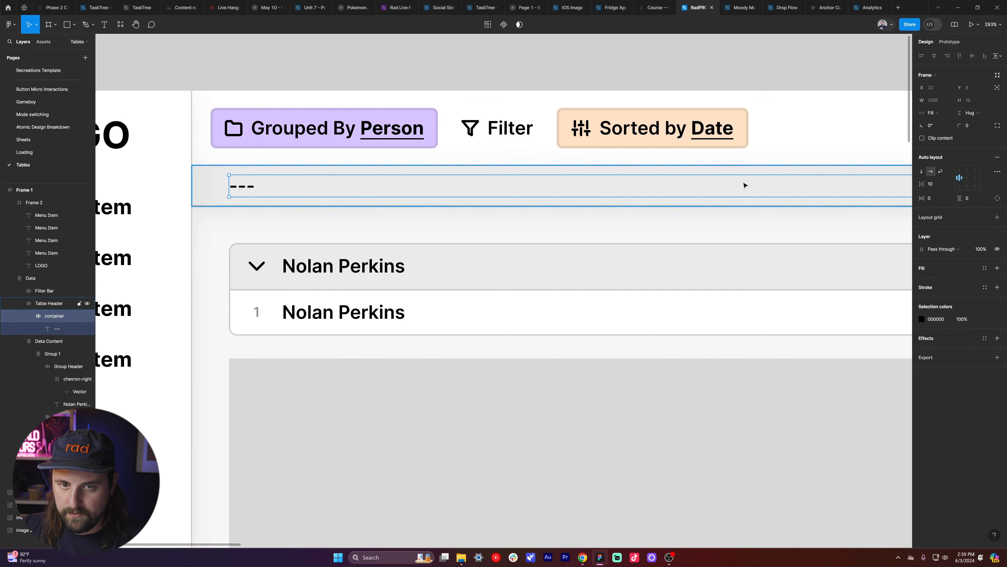
text(10)
key(Return)
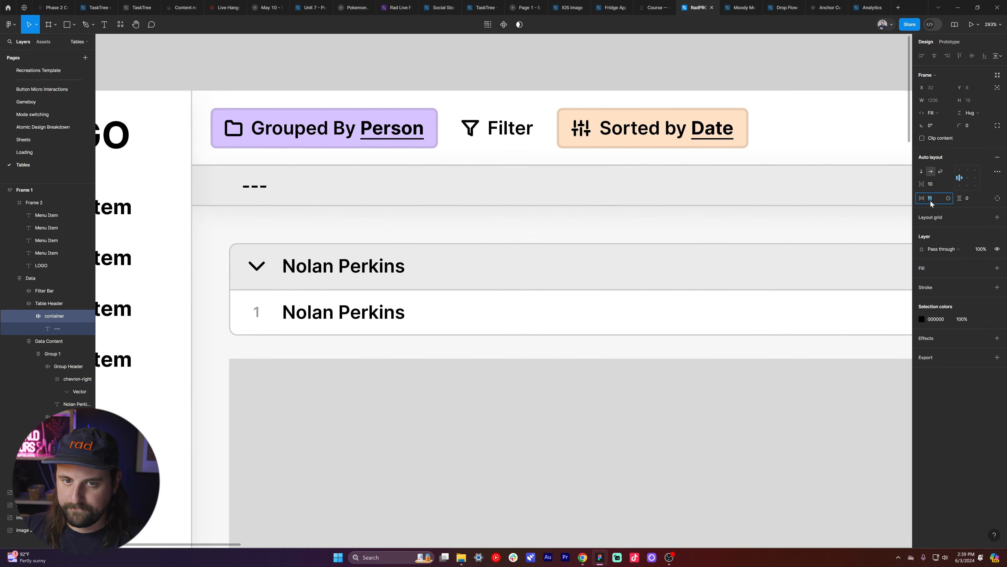
click(268, 188)
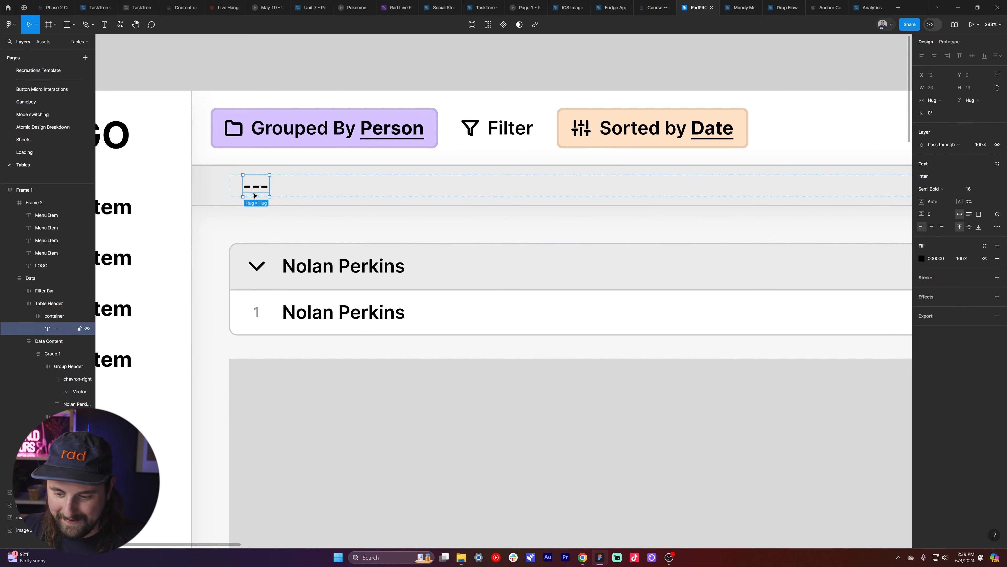
- Copy the frame containing the number 1 from the white row
double_click(257, 312)
double_click(257, 313)
key(ctrl+c)
click(305, 191)
key(ctrl+v)
key(ctrl+z)
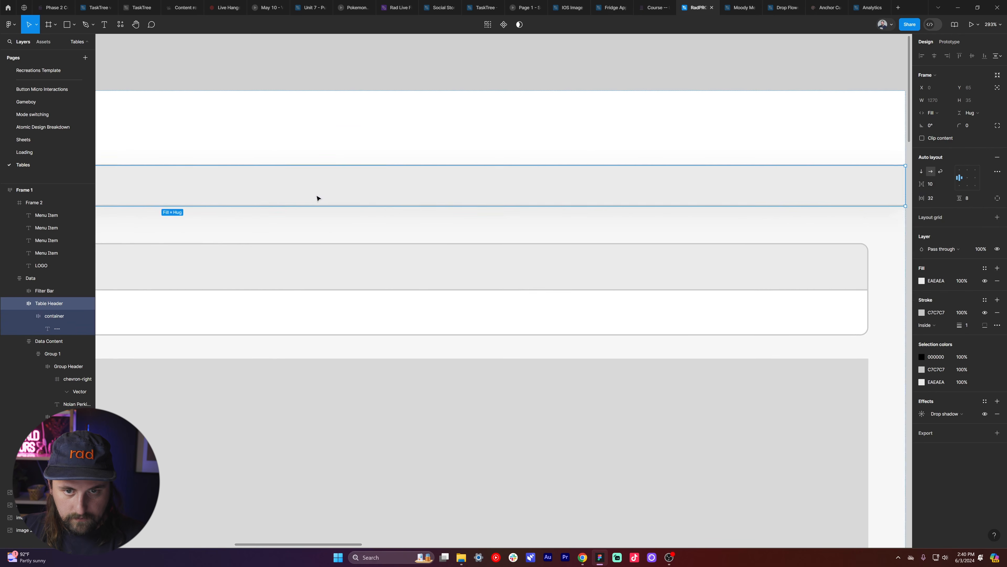
- Paste the copied number frame into the Table Header's container and move it ahead of the --- text
double_click(311, 186)
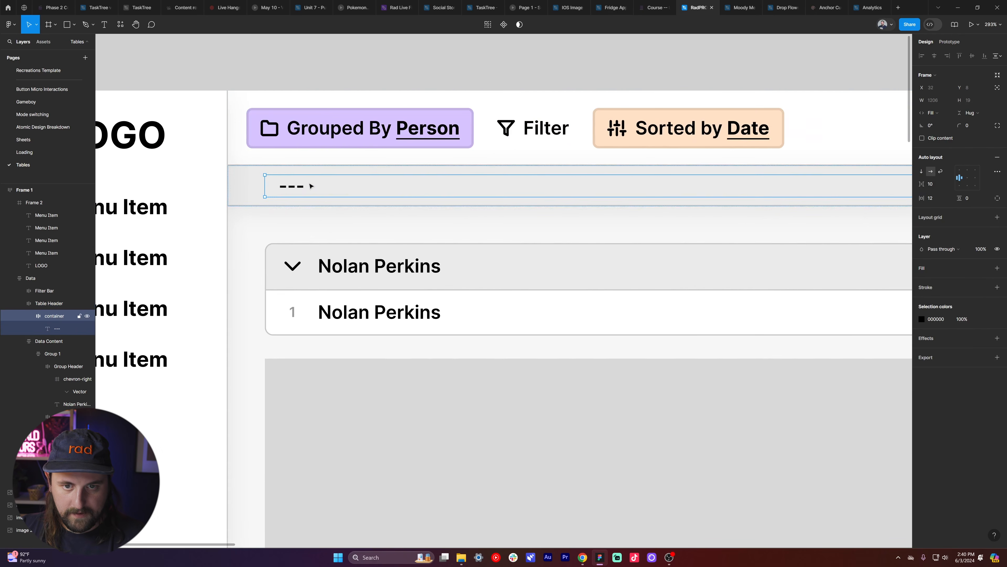
key(ctrl+v)
key(Left)
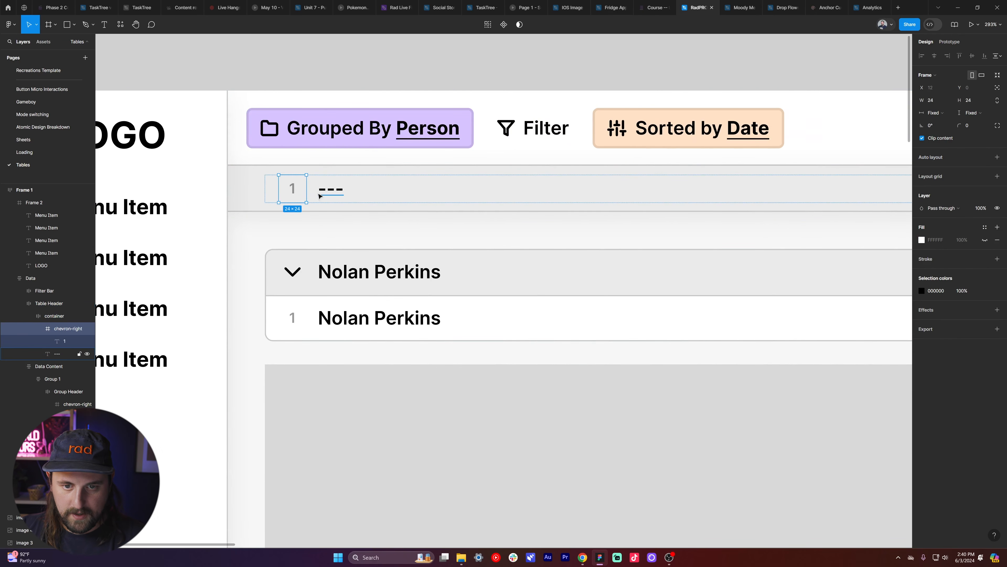
- Delete the --- text from the Table Header's container and reduce the number frame's height to 16
click(320, 189)
key(Delete)
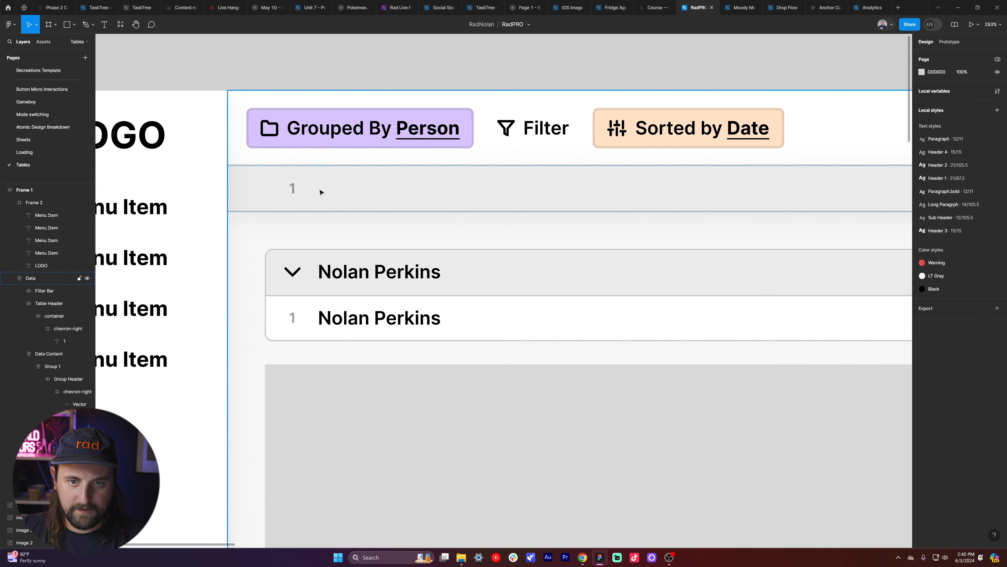
click(294, 189)
drag(303, 172, 303, 178)
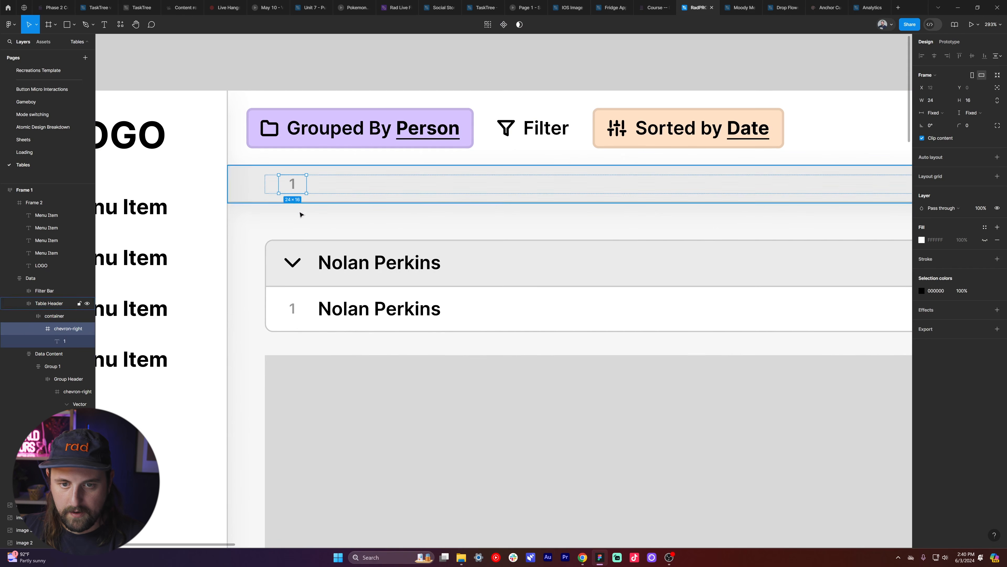
- Switch to Airtable to examine the row and header checkboxes in the grid's number column, and return to Figma
click(585, 557)
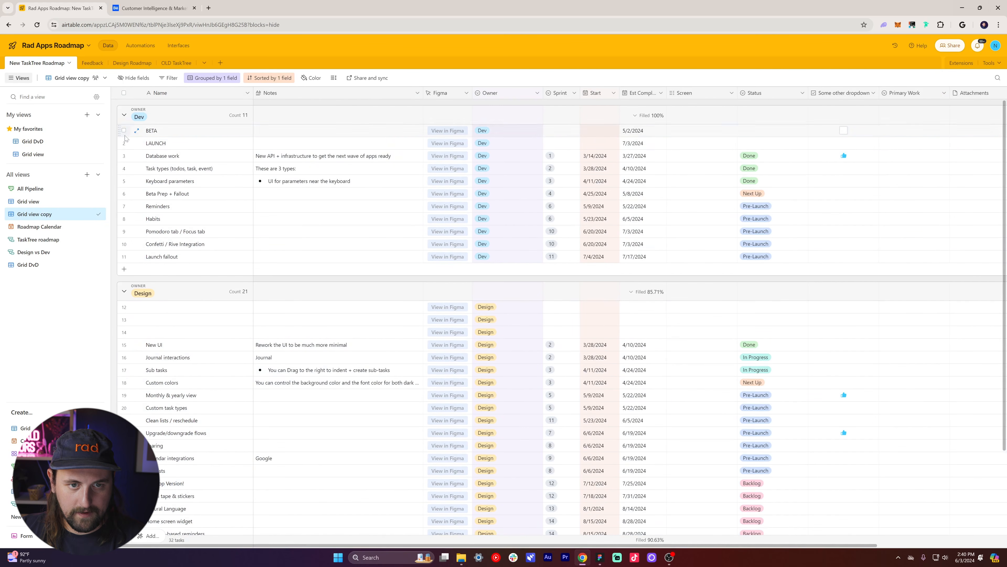
click(125, 143)
click(123, 93)
click(124, 93)
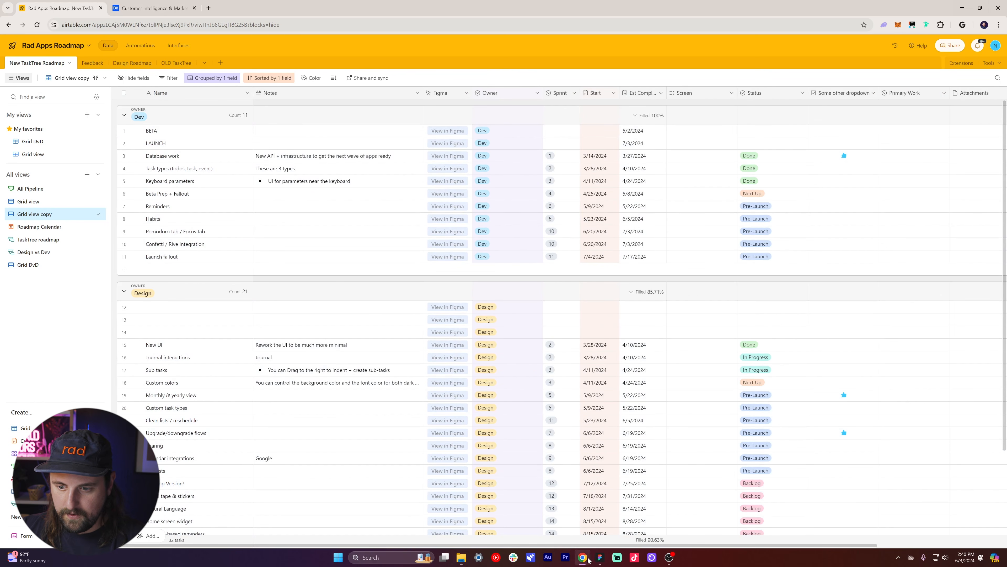
click(600, 557)
- Draw a square about 9 by 9 over the number in the Table Header and set its fill to FFFFFF
key(r)
drag(294, 179, 293, 188)
click(932, 215)
text(fff)
key(Return)
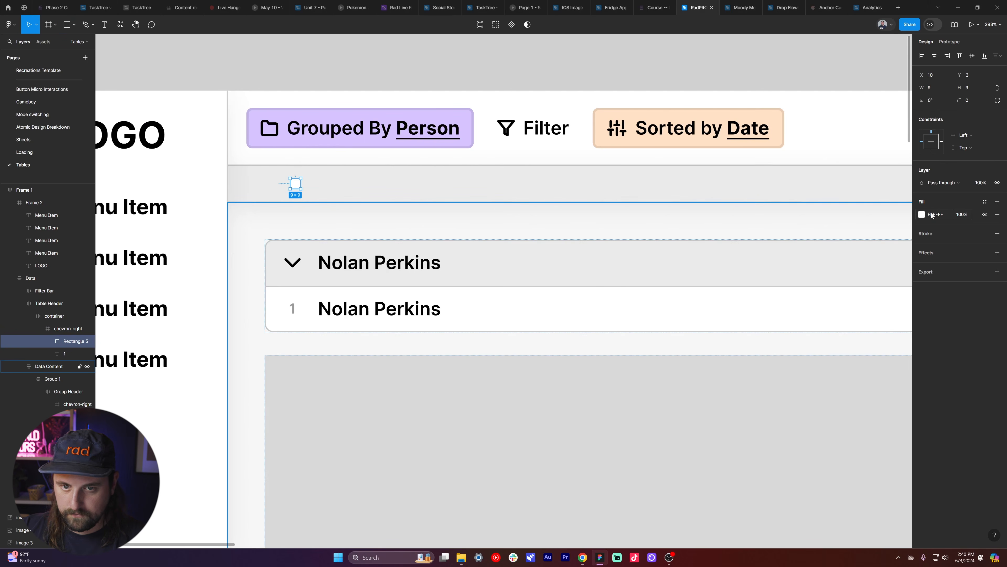
- Give the header checkbox square a C5C5C5 inside stroke of 1 and a corner radius of 2
click(997, 233)
click(936, 245)
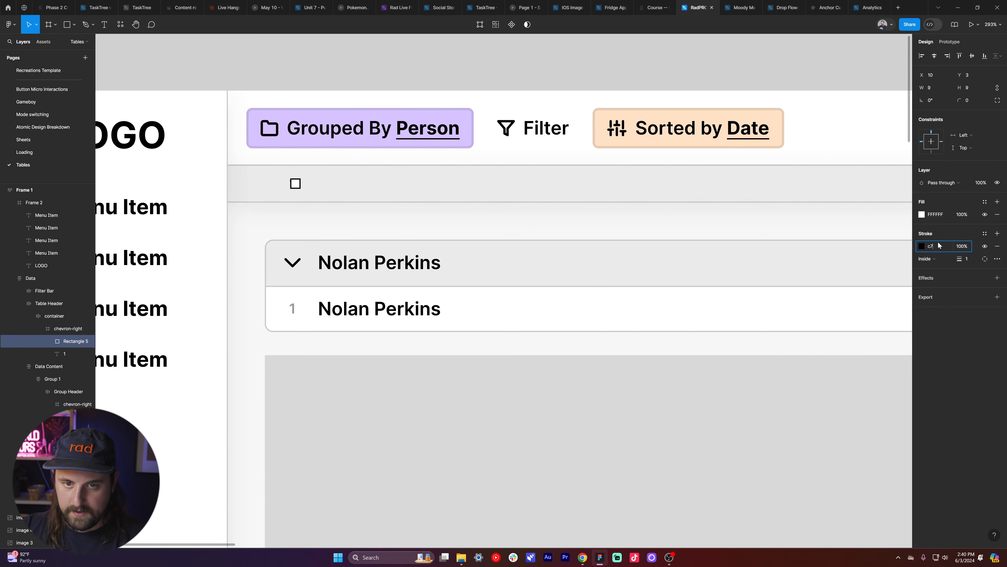
text(c7)
key(Return)
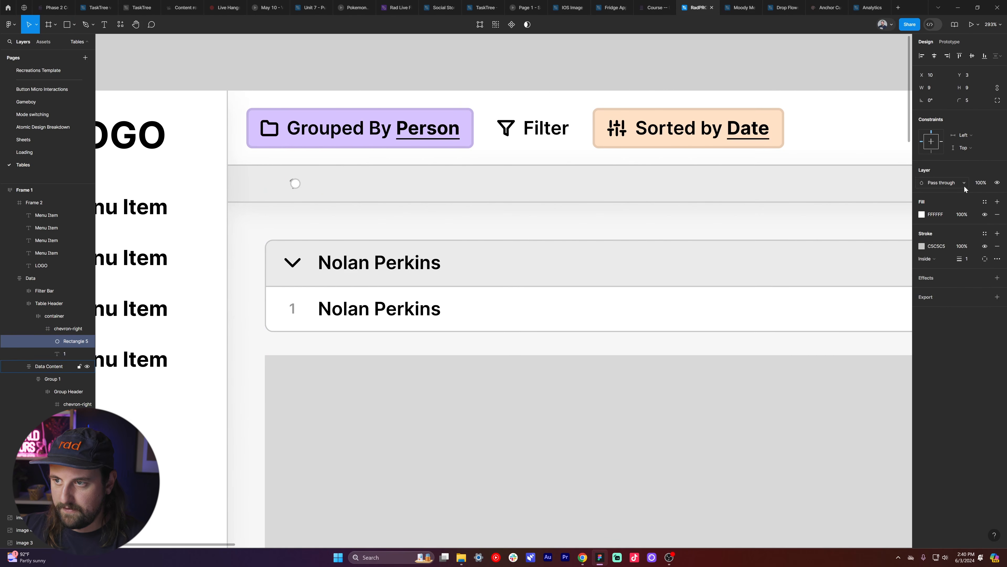
click(976, 94)
text(2)
key(Return)
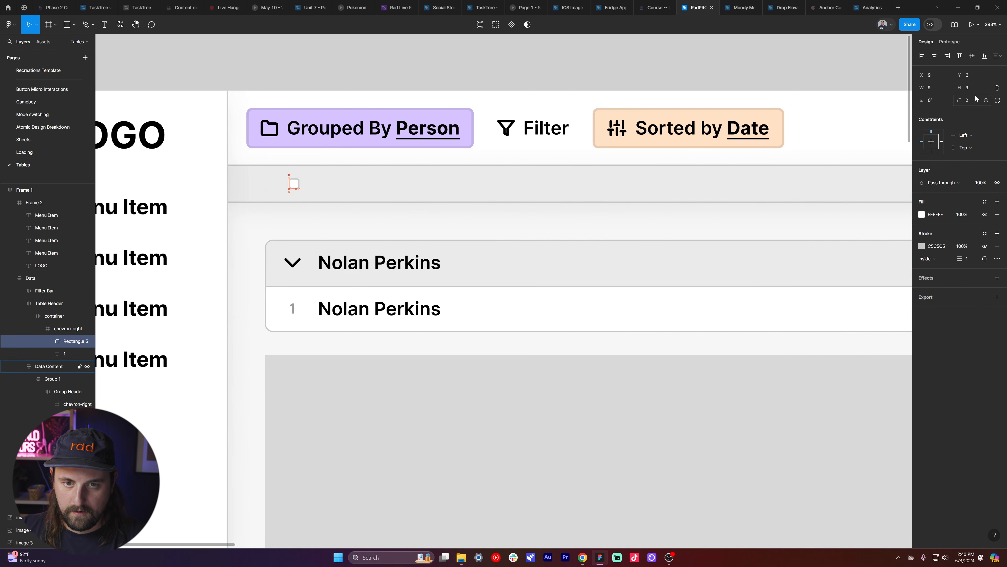
- Center the checkbox horizontally in its frame and send it behind the number
click(935, 56)
key(ctrl+bracketleft)
key(p)
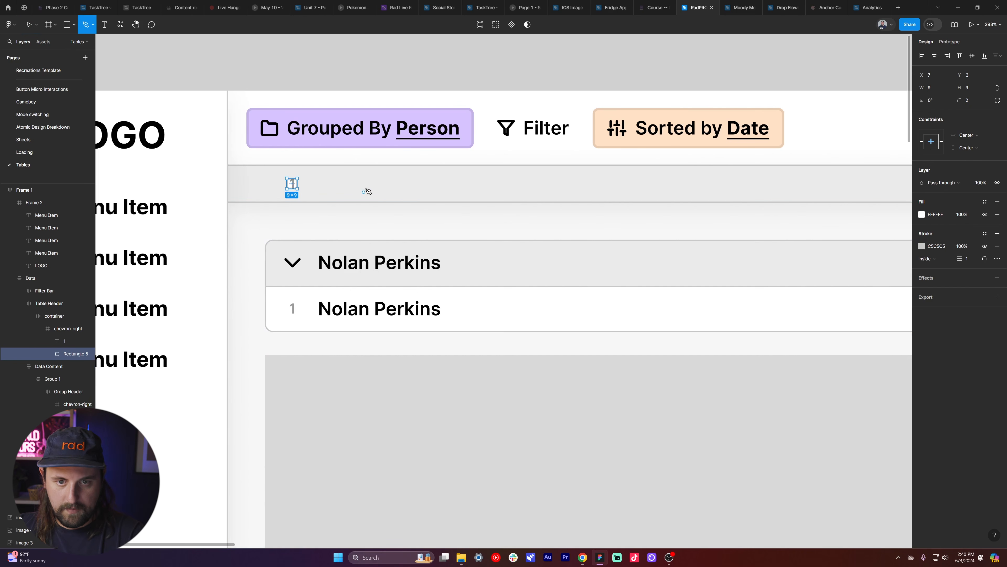
- Delete the number text that overlaps the checkbox in the Table Header
click(295, 186)
key(Escape)
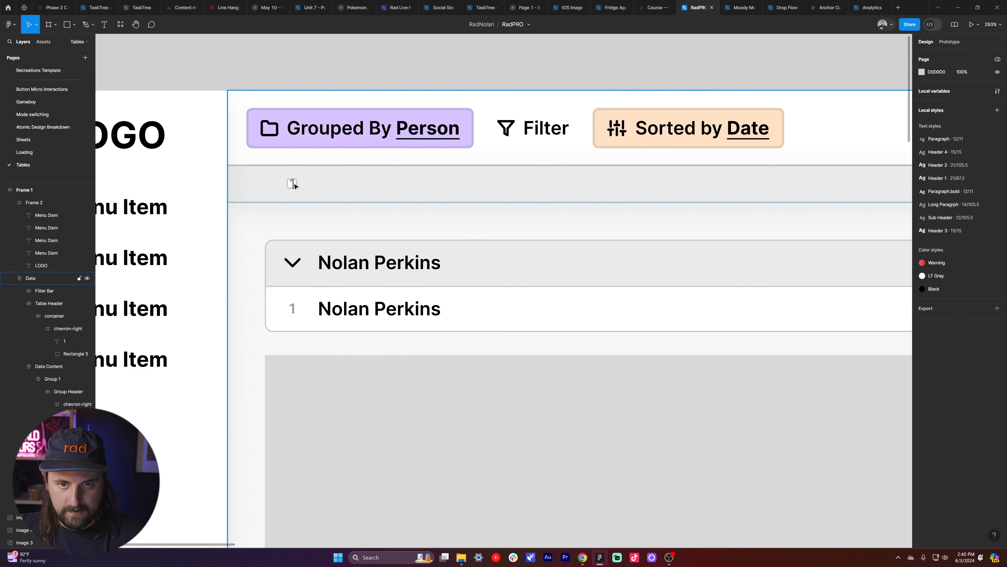
ctrl+click(294, 184)
key(BackSpace)
- Resize the Table Header's checkbox square to 12 by 12
key(plus)
scroll(295, 187, down, 5)
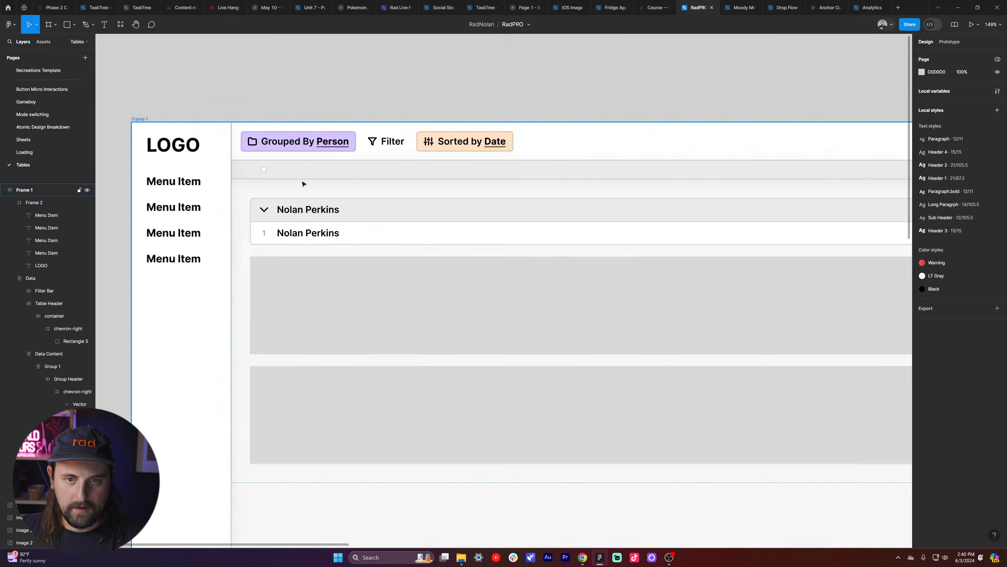
scroll(308, 194, up, 3)
ctrl+click(290, 255)
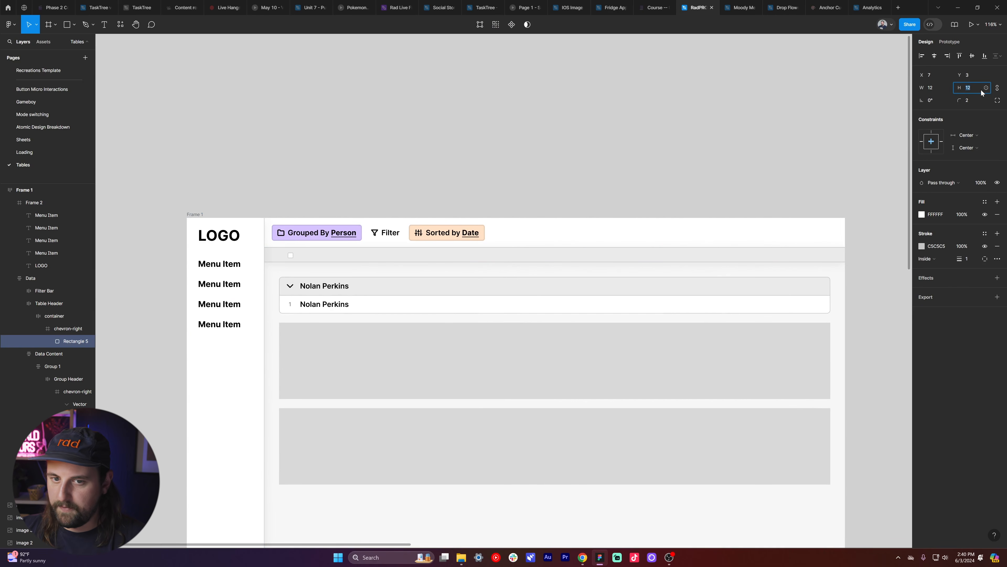
click(709, 125)
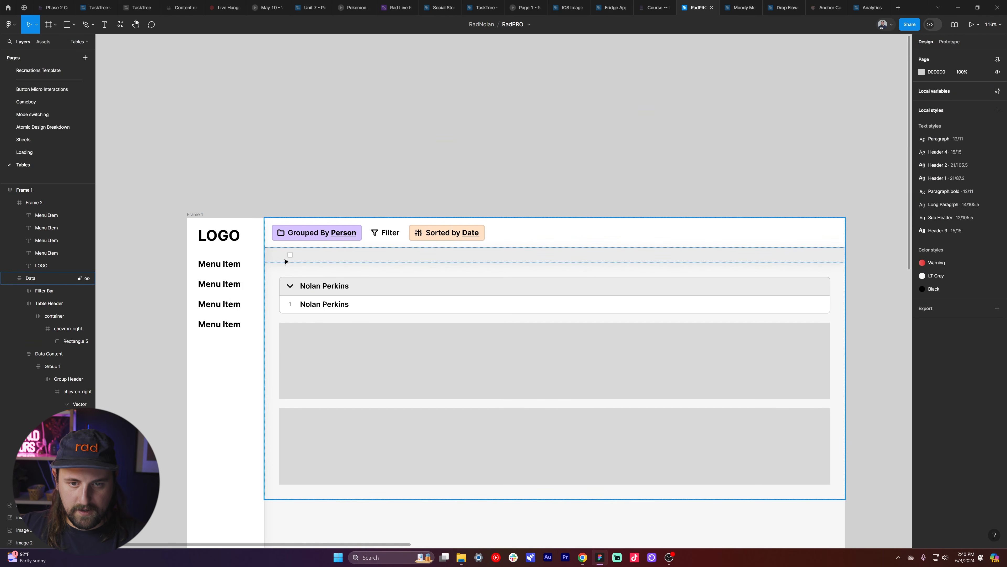
- Select the Table Header's container and switch to Airtable to examine the grid's columns and cells
ctrl+click(305, 258)
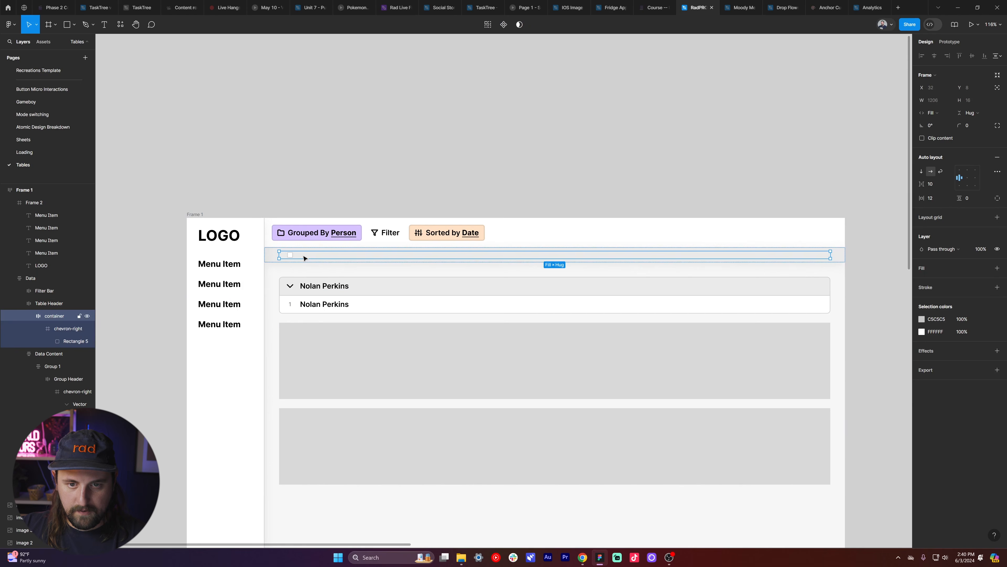
scroll(319, 270, up, 3)
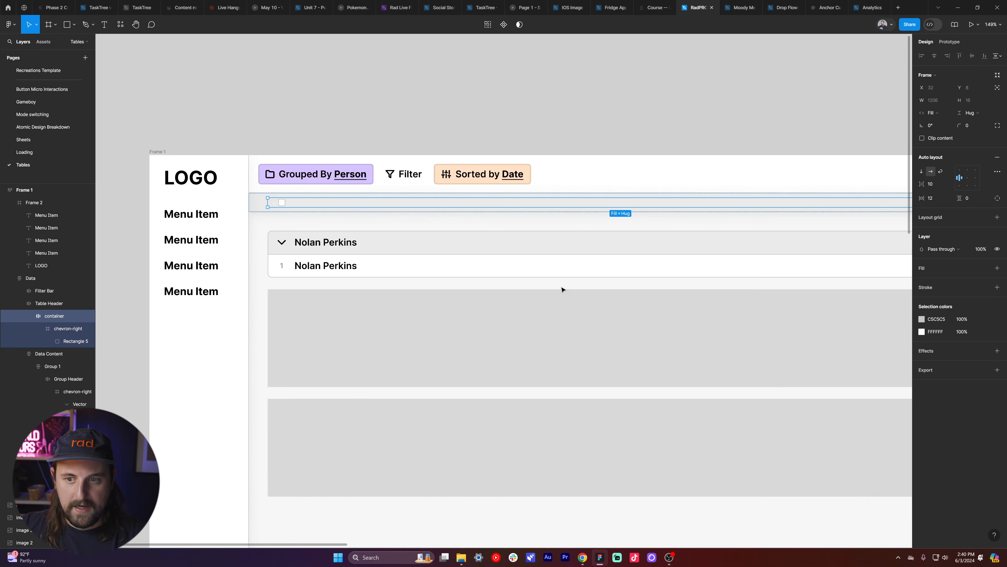
click(582, 557)
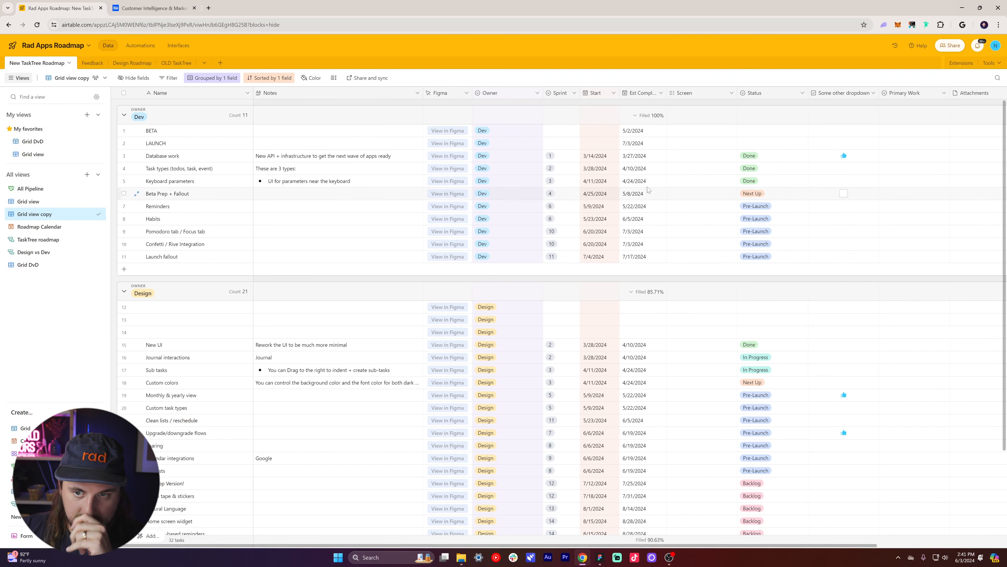
scroll(480, 393, down, 3)
scroll(922, 314, right, 3)
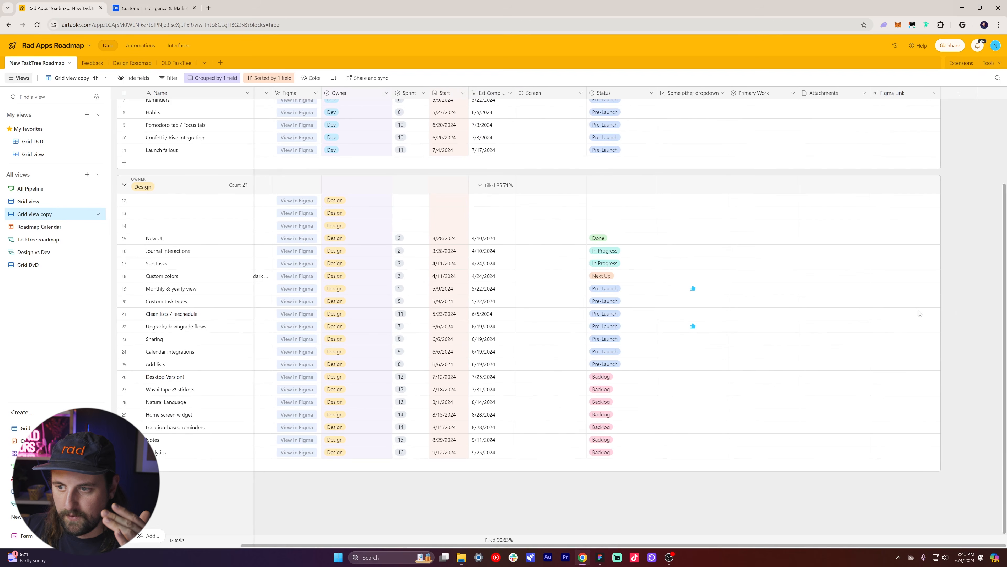
click(756, 301)
click(755, 293)
click(719, 294)
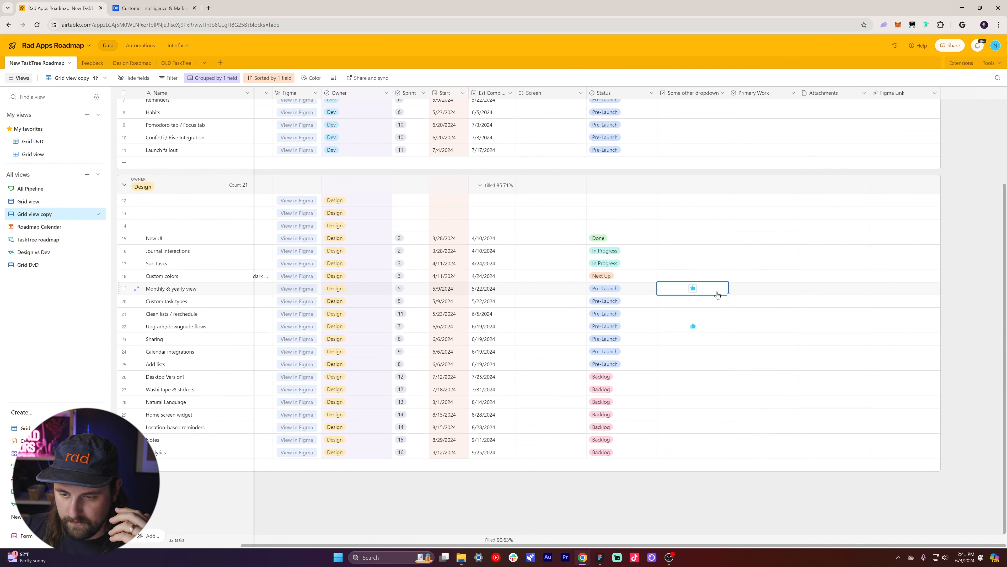
- Return to Figma and set the item spacing to 0 for the Table Header's container, the group header and the numbered row
click(599, 558)
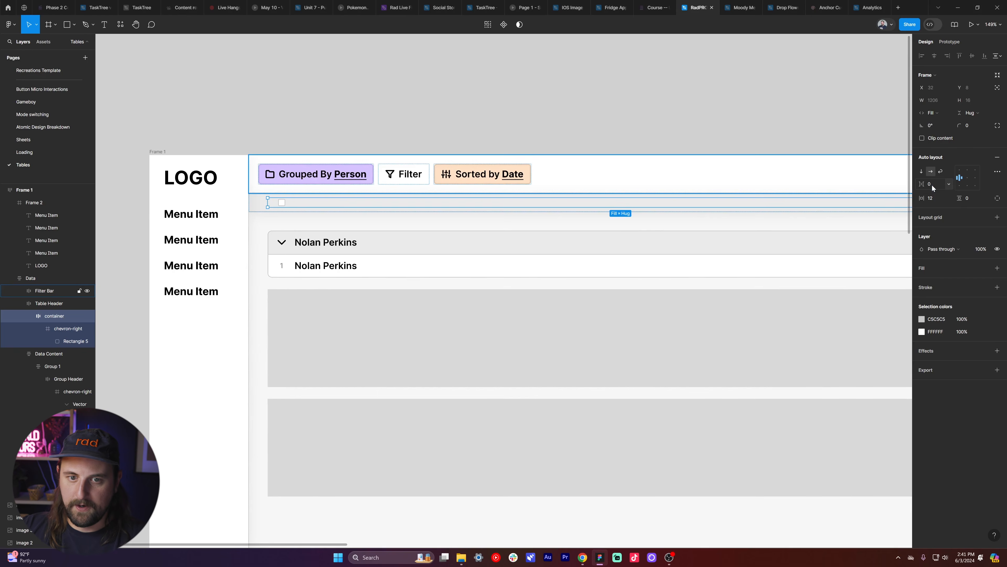
click(467, 242)
key(Return)
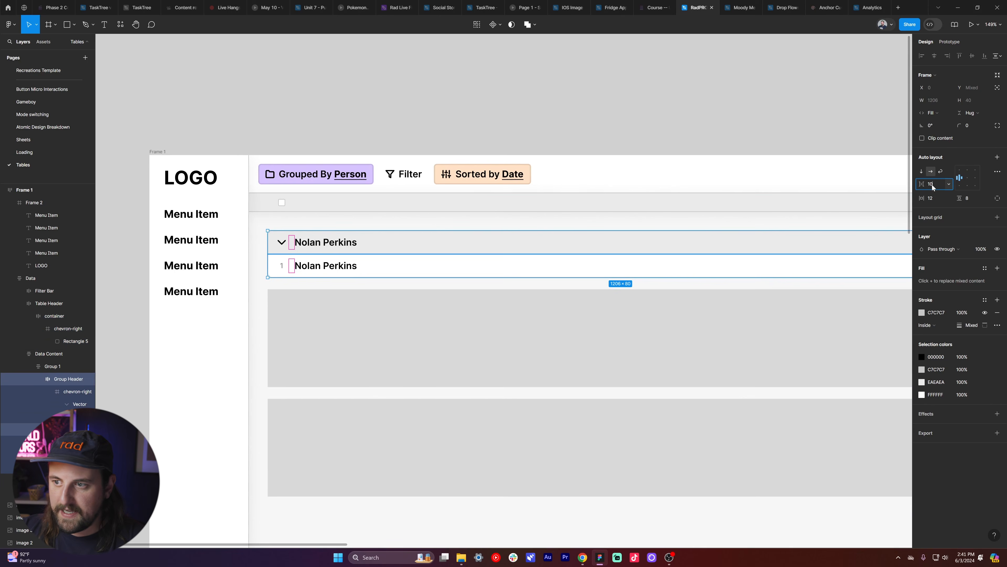
text(0)
key(Return)
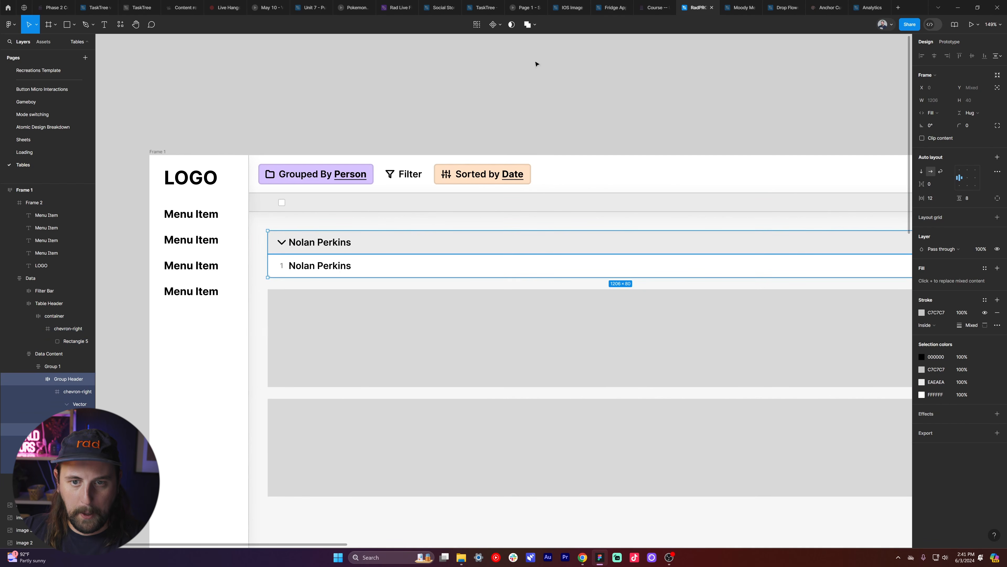
- Inspect the layout of the Table Header, the group header, the numbered row and their name texts
click(526, 88)
click(326, 207)
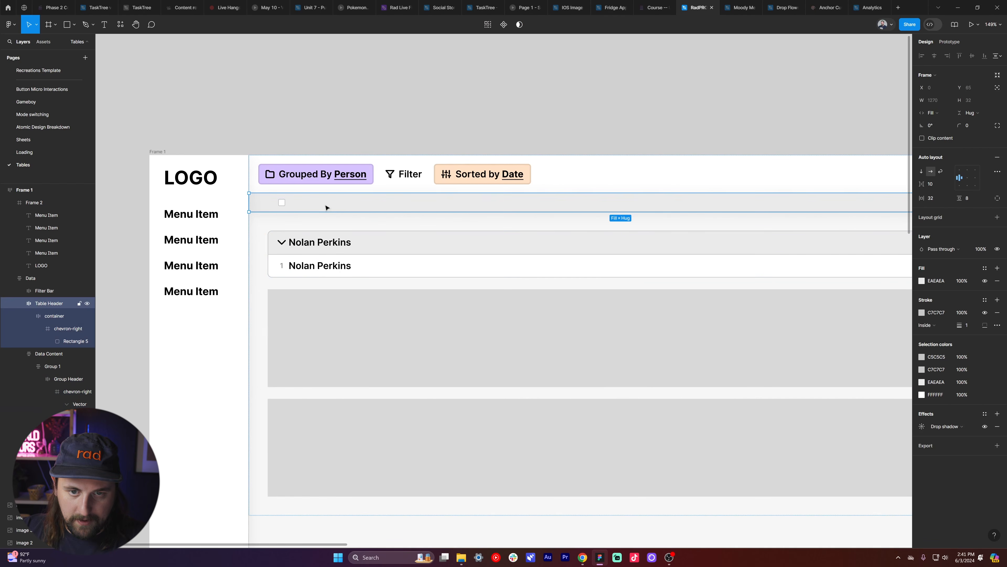
click(356, 239)
click(371, 265)
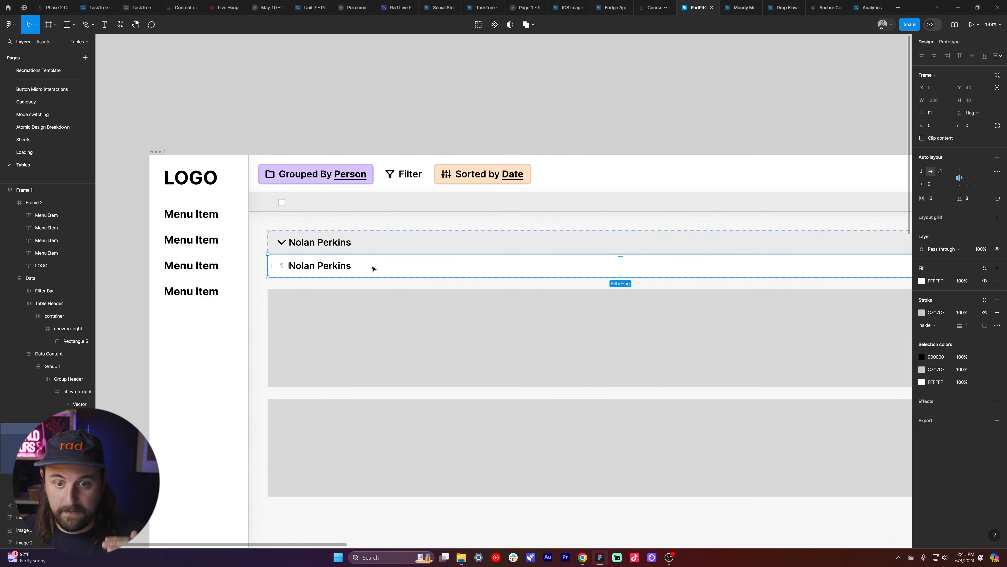
double_click(337, 267)
click(315, 242)
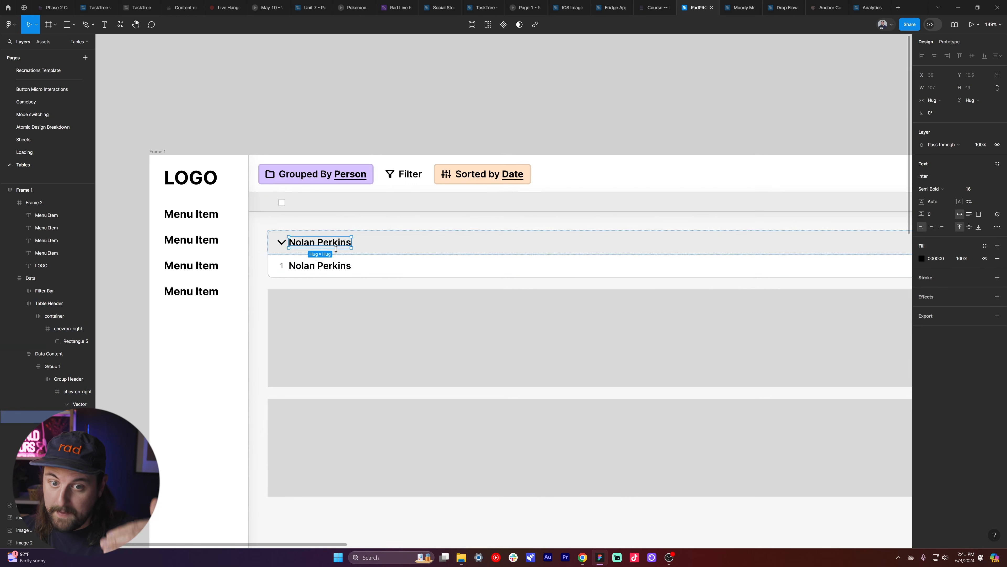
click(413, 147)
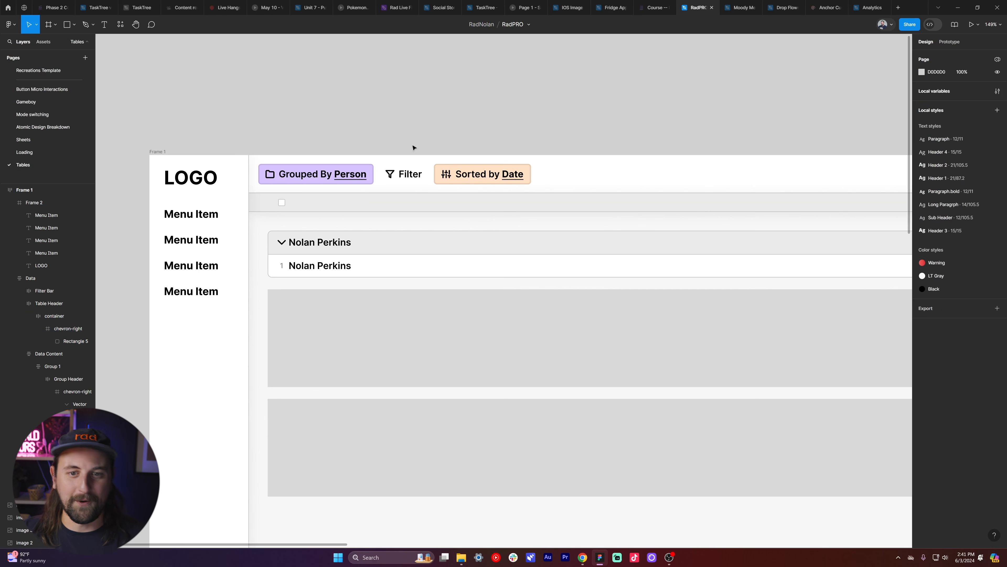
- Add the placeholder text asdf after the checkbox in the Table Header and set its font size to 13
click(306, 210)
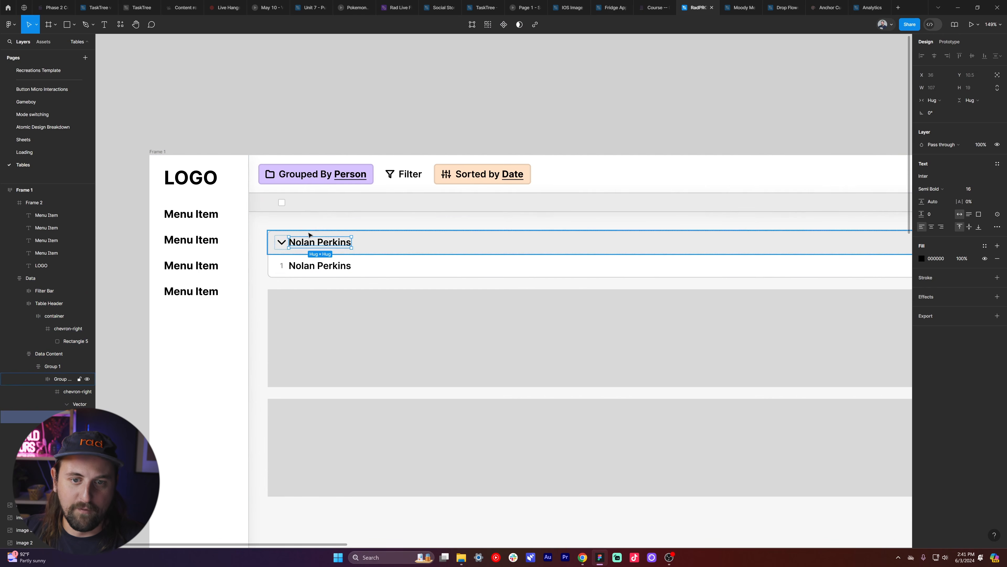
click(297, 204)
click(294, 205)
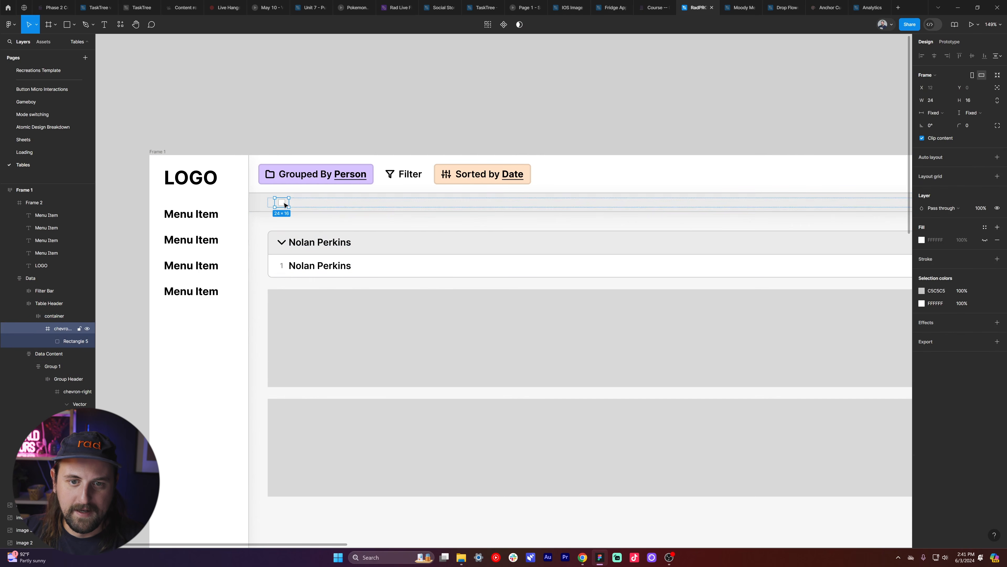
key(t)
click(305, 205)
text(asdf)
key(Escape)
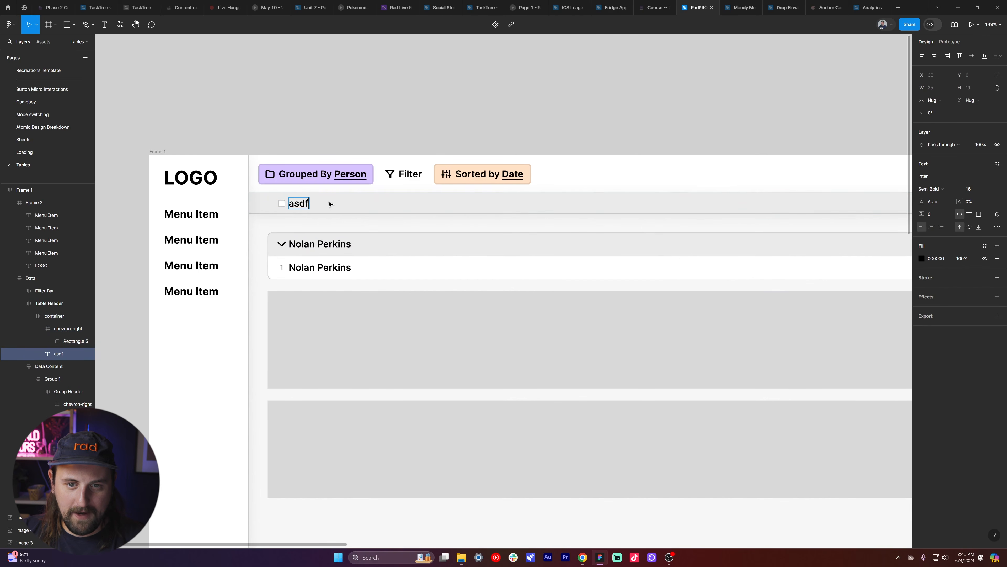
key(Escape)
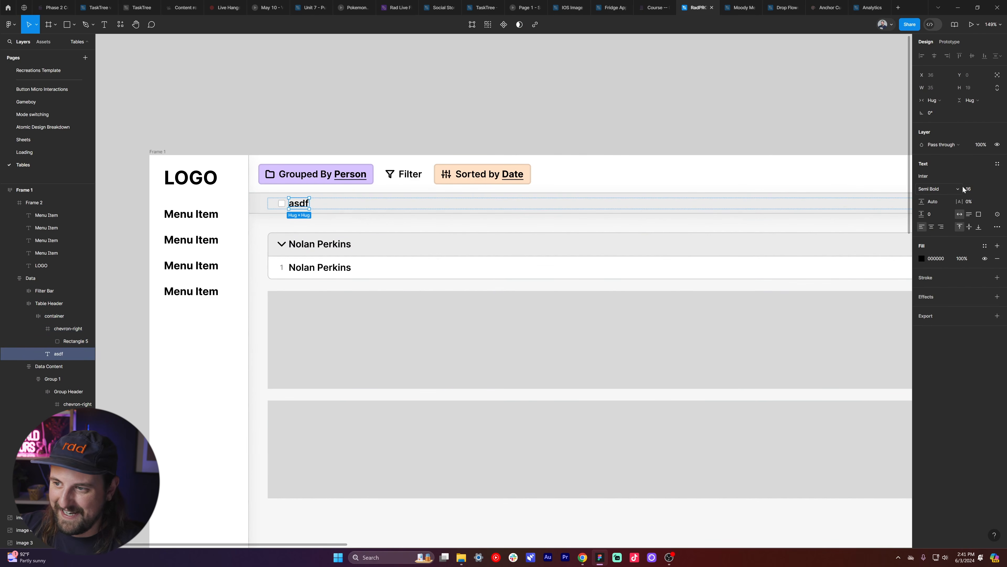
text(13)
key(Return)
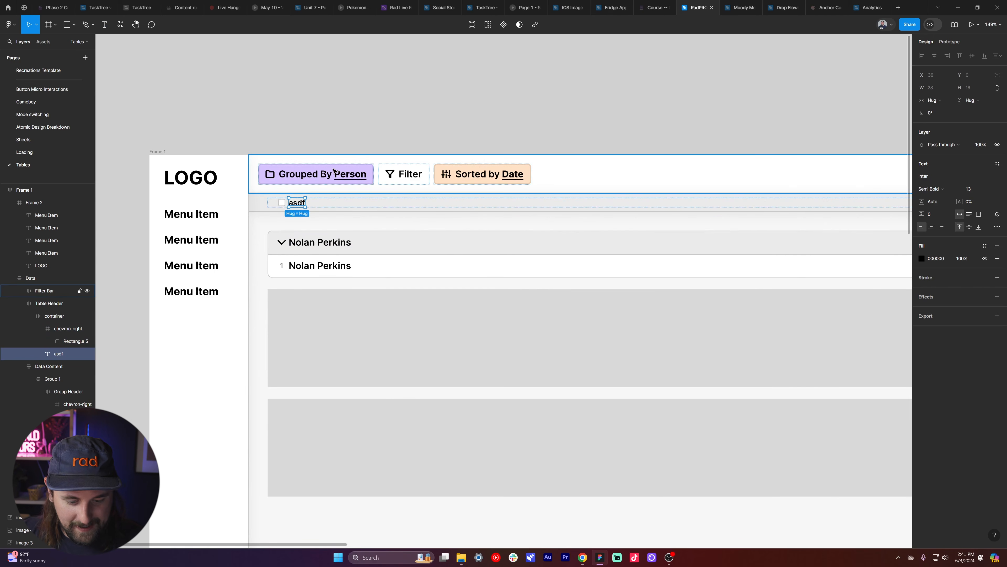
- Wrap the asdf text in its own frame and widen that frame to about 115, keeping its height at 16
key(ctrl+alt+g)
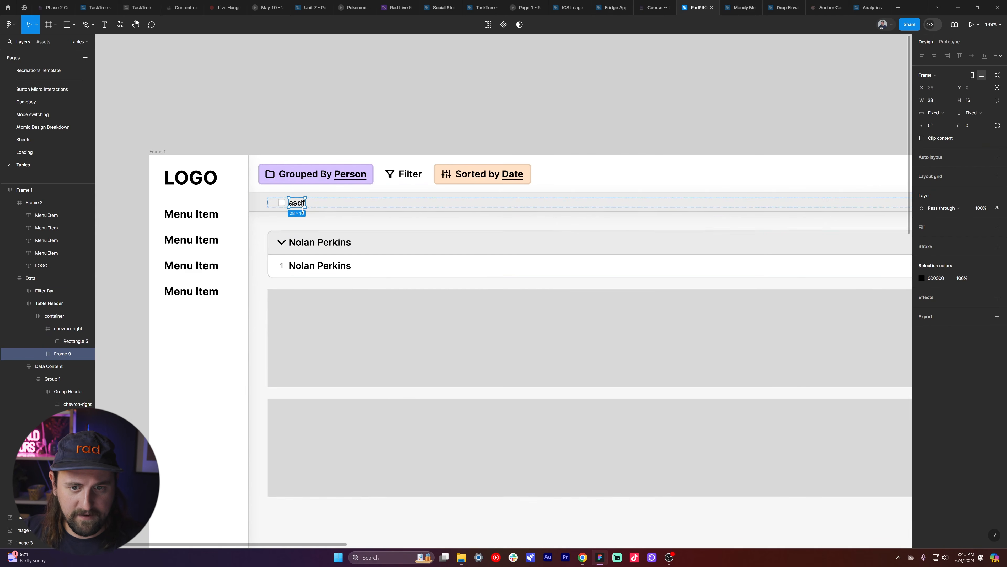
alt+double_click(306, 203)
scroll(376, 197, down, 3)
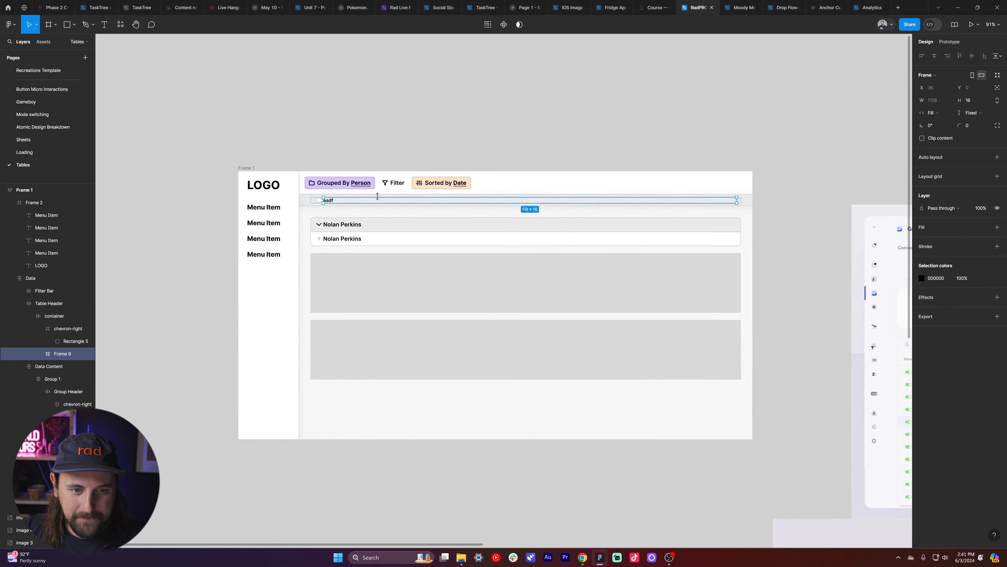
key(ctrl+z)
scroll(347, 194, up, 3)
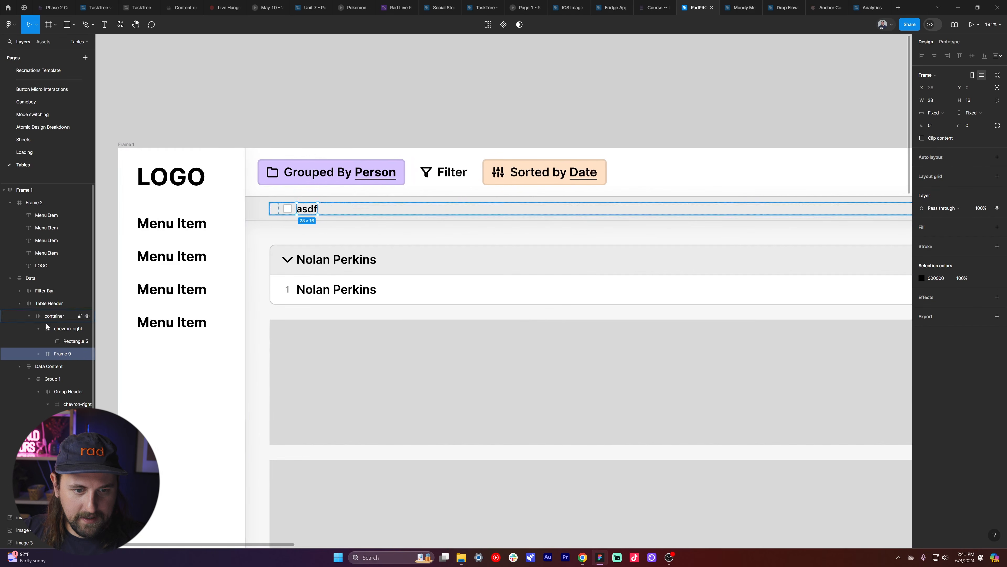
click(89, 355)
click(89, 355)
click(89, 355)
click(89, 355)
click(89, 356)
click(89, 355)
drag(317, 214, 396, 218)
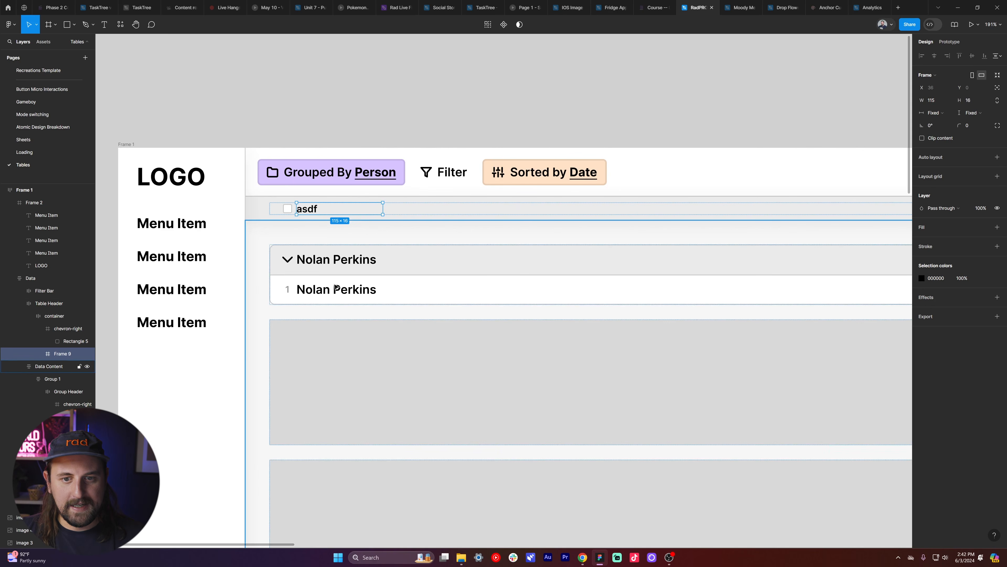
click(330, 292)
click(312, 209)
double_click(312, 210)
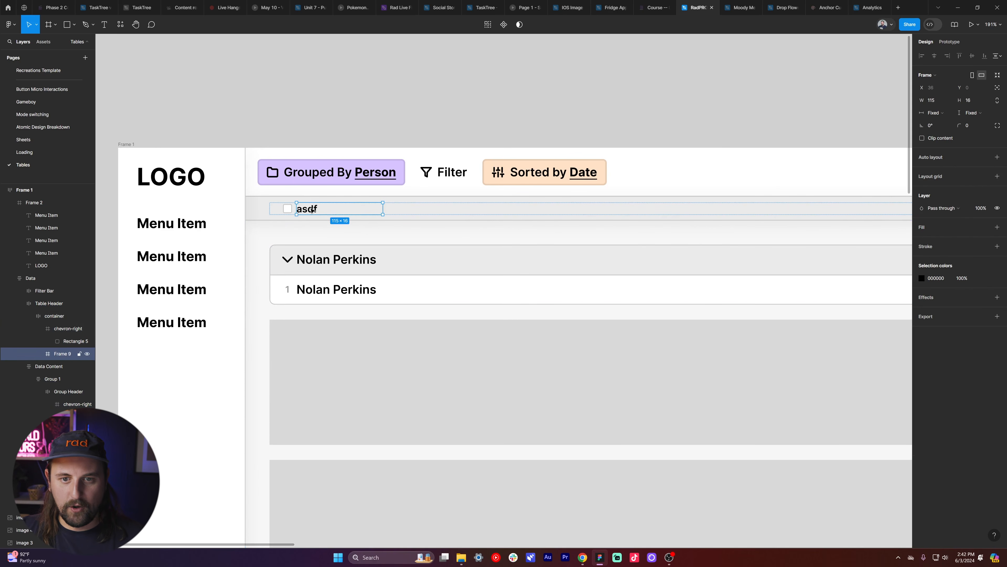
click(367, 289)
scroll(380, 333, right, 3)
- Switch to Airtable and examine how the cells line up in the grid's Name column
click(582, 557)
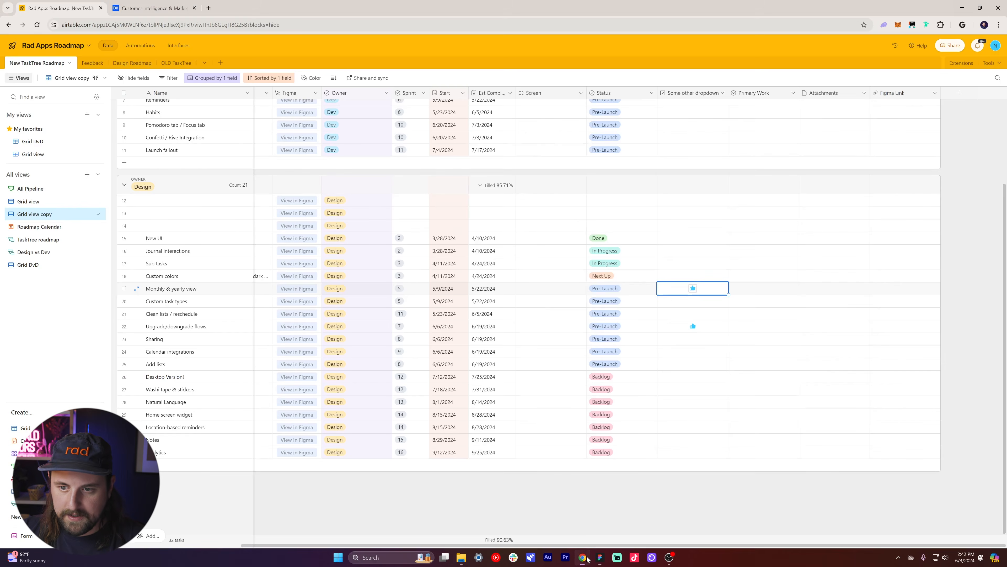
click(286, 239)
drag(169, 240, 193, 415)
click(191, 352)
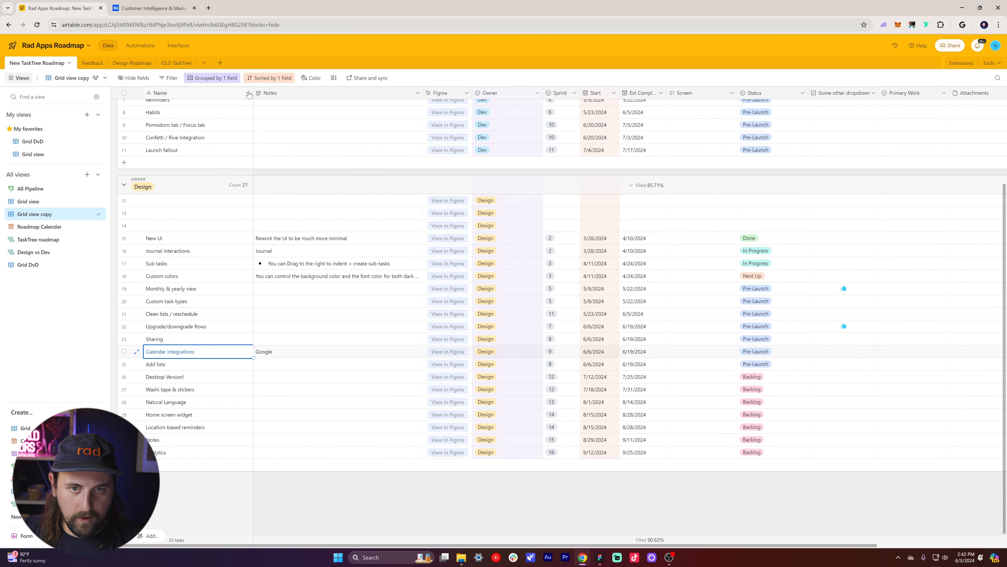
- Widen the grid's Name column and narrow its Owner column, undoing the last action after each resize
drag(253, 93, 360, 129)
key(ctrl+z)
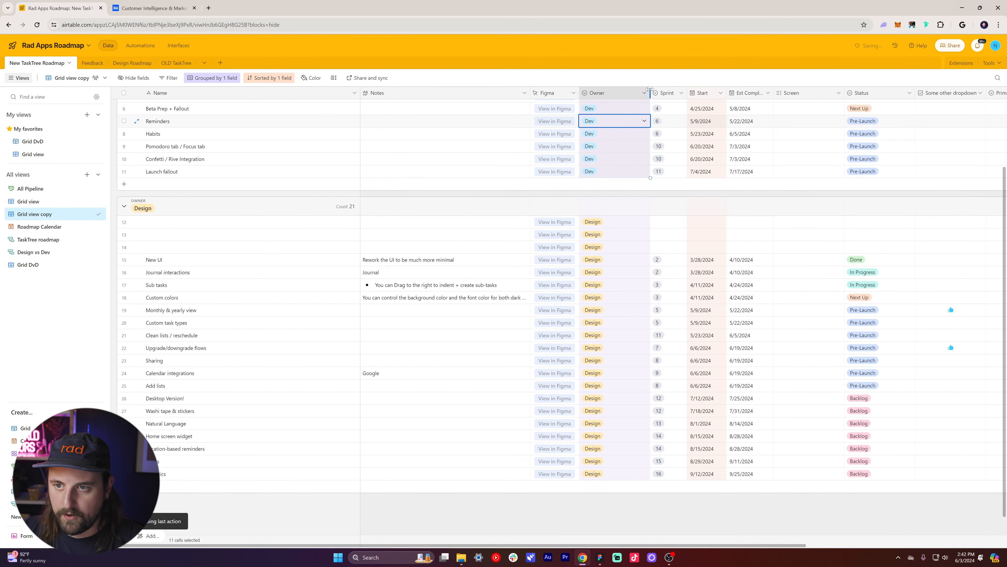
drag(651, 91, 629, 111)
key(ctrl+z)
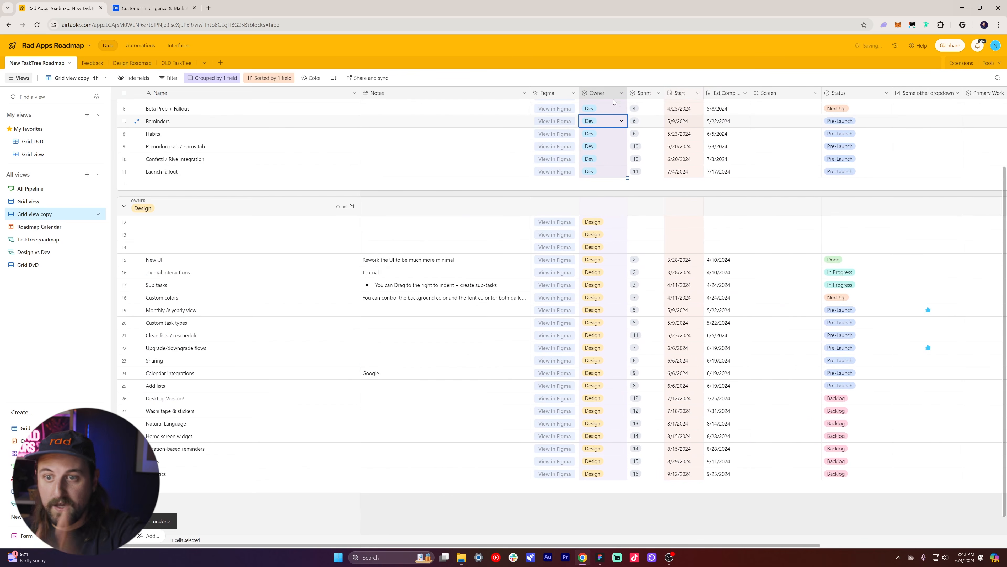
- Look across the grid's other columns and select the Notes cell of the Database work row
scroll(690, 247, right, 6)
scroll(689, 246, left, 6)
click(509, 159)
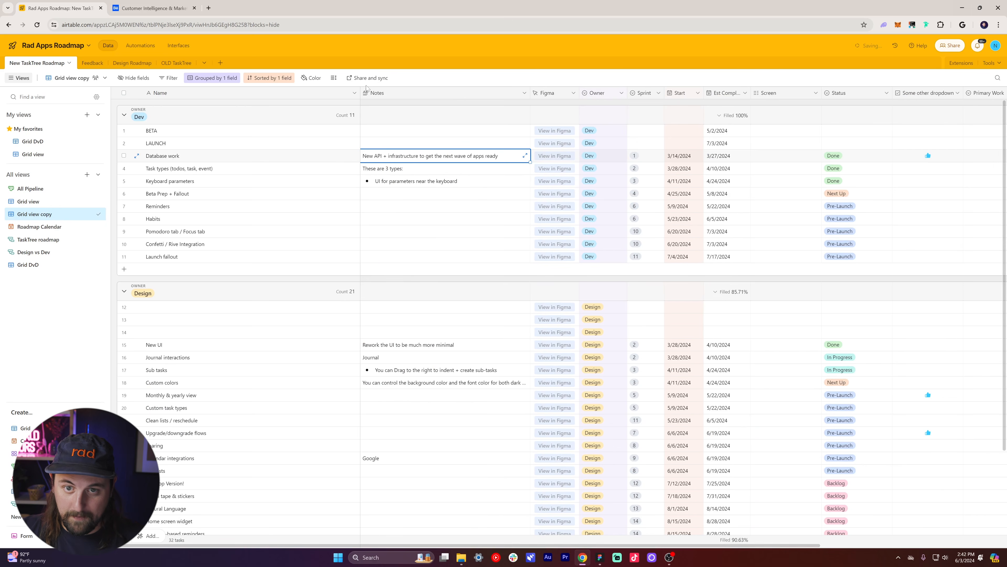
- Narrow the Airtable grid's Name column, look over the Design group's rows, and switch back to Figma
drag(360, 93, 287, 92)
scroll(378, 187, down, 3)
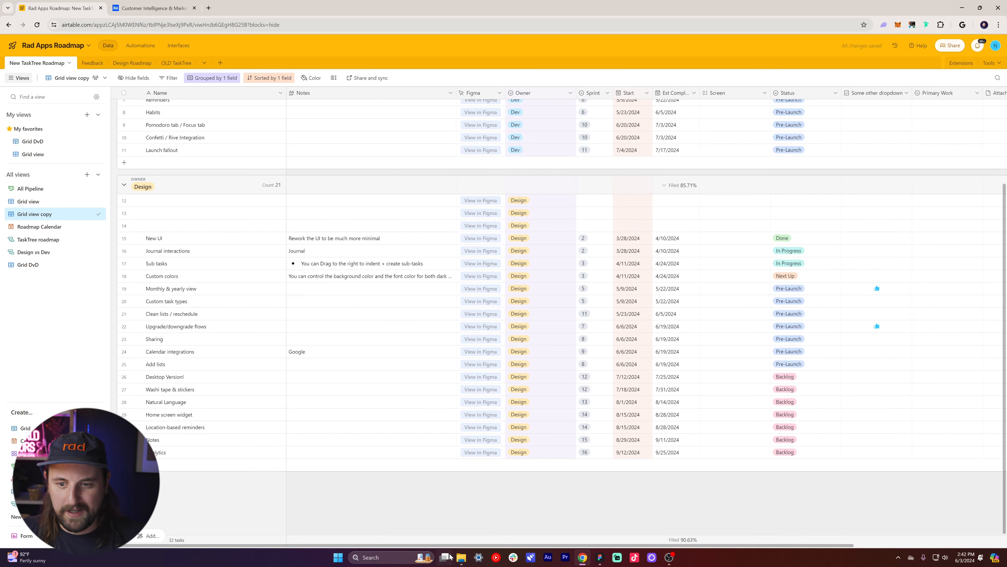
click(583, 558)
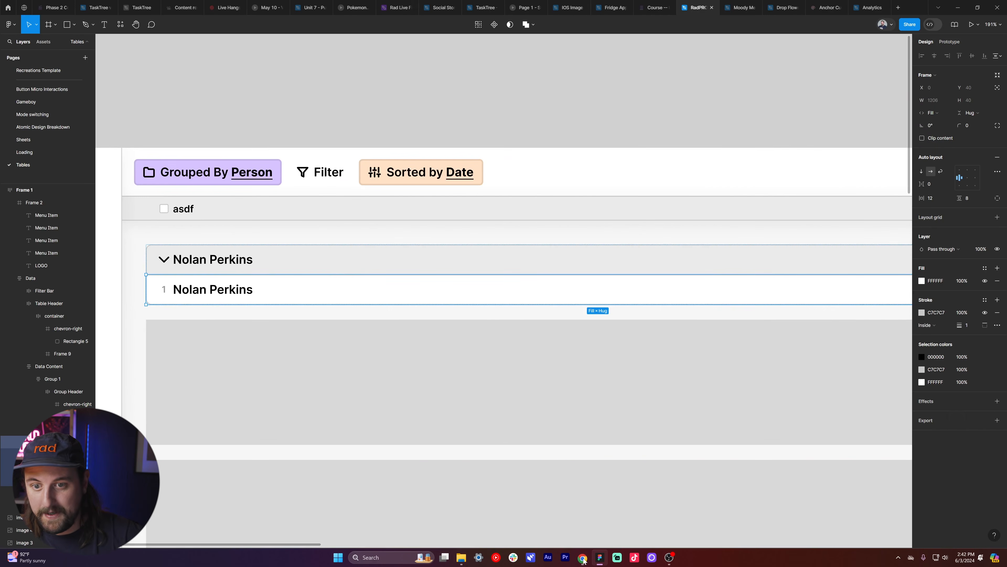
- Examine the auto layout settings of the numbered row's frame below the group header
scroll(286, 242, down, 2)
scroll(238, 230, up, 5)
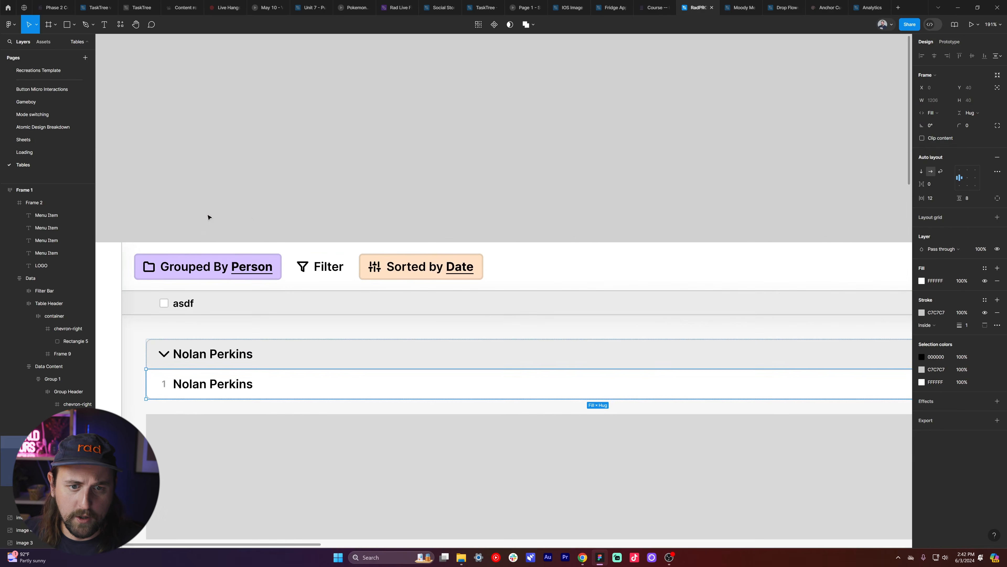
scroll(198, 242, down, 3)
click(185, 276)
scroll(203, 306, up, 5)
click(228, 342)
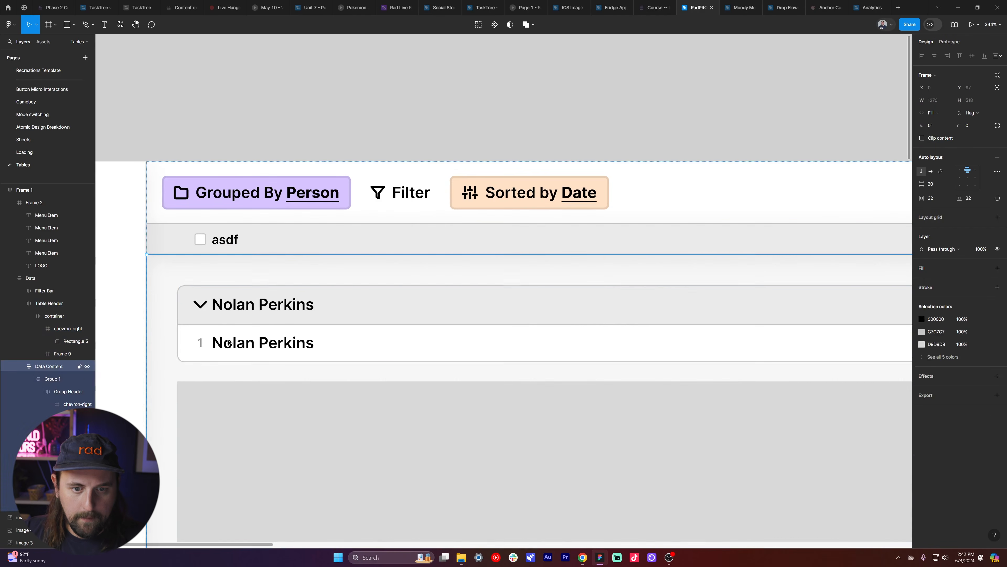
double_click(228, 342)
double_click(228, 342)
click(265, 330)
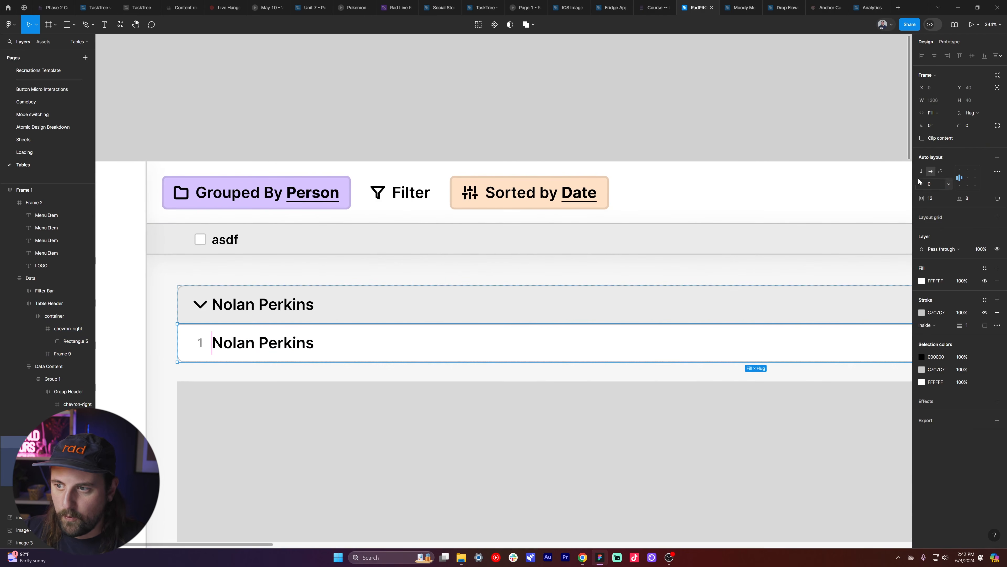
- Wrap the group header's name text in its own auto layout frame
scroll(670, 239, down, 2)
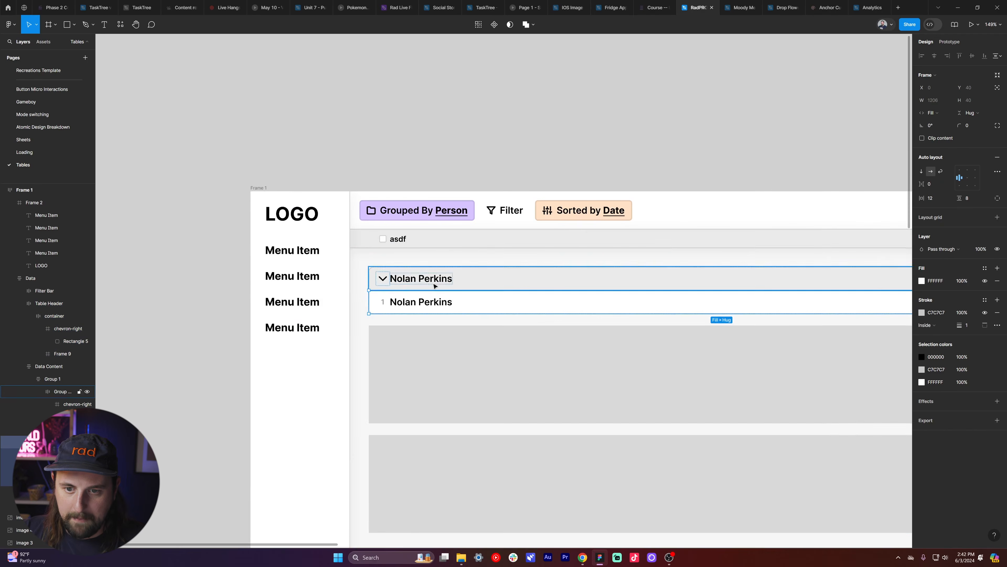
scroll(434, 284, up, 1)
click(442, 275)
double_click(441, 276)
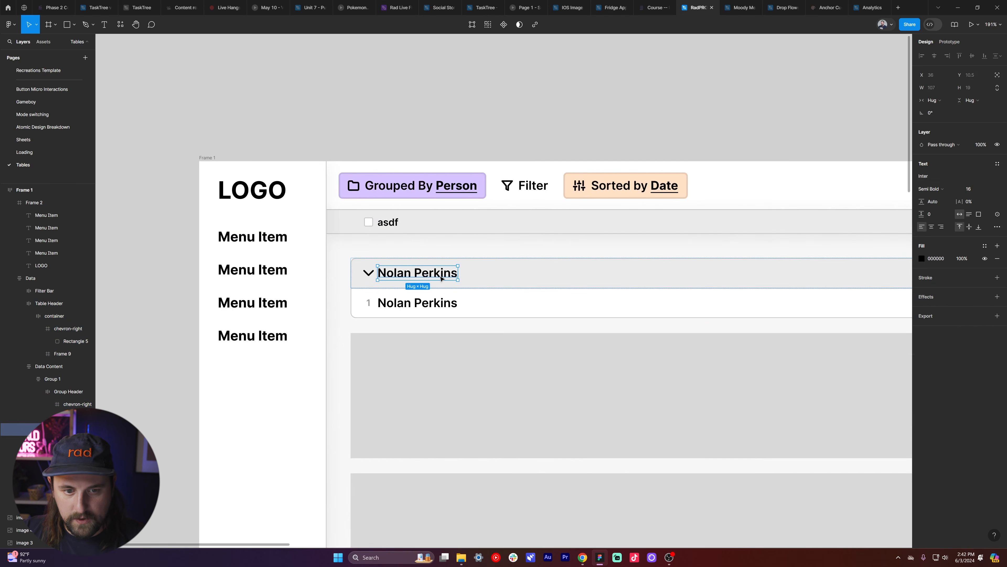
key(shift+a)
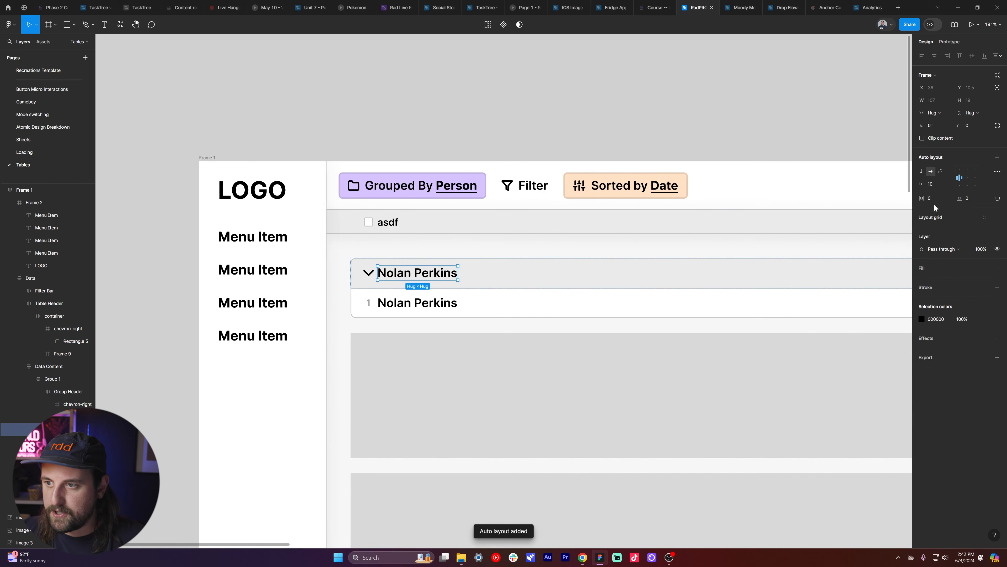
- Set the horizontal padding of the group header's name frame to 8, after trying 10 and 13
text(10)
key(Return)
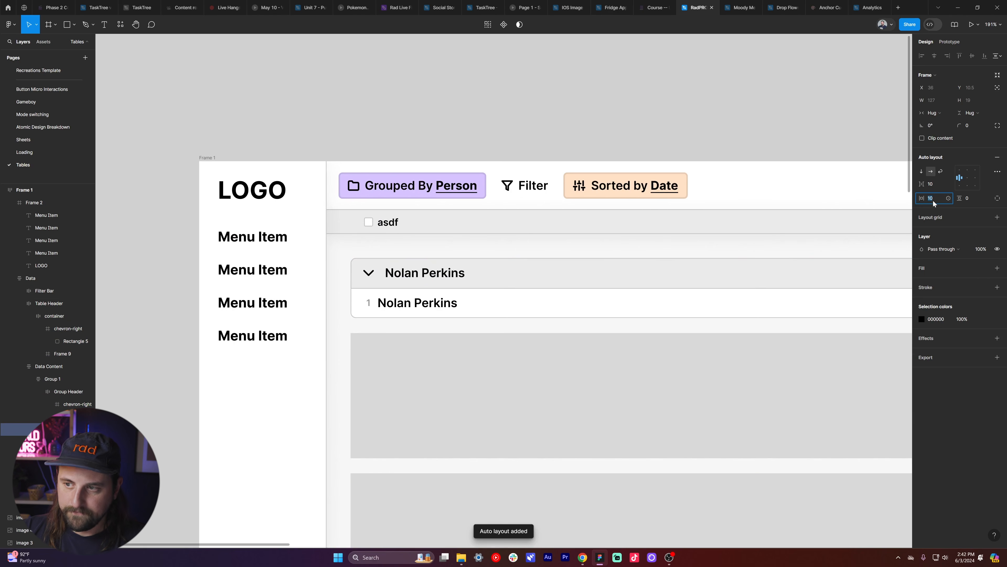
key(Up)
key(Up)
key(Up)
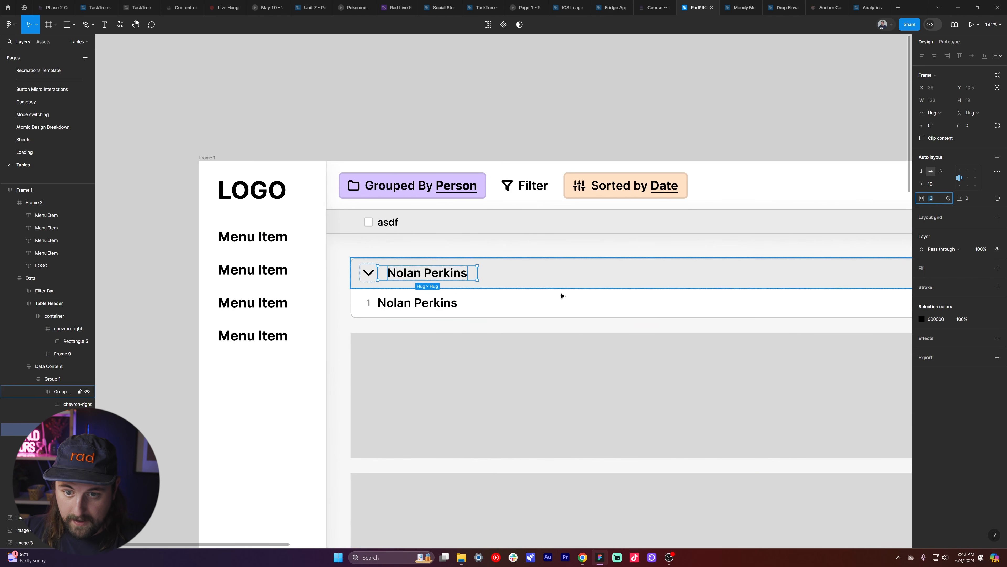
click(418, 302)
scroll(398, 301, right, 3)
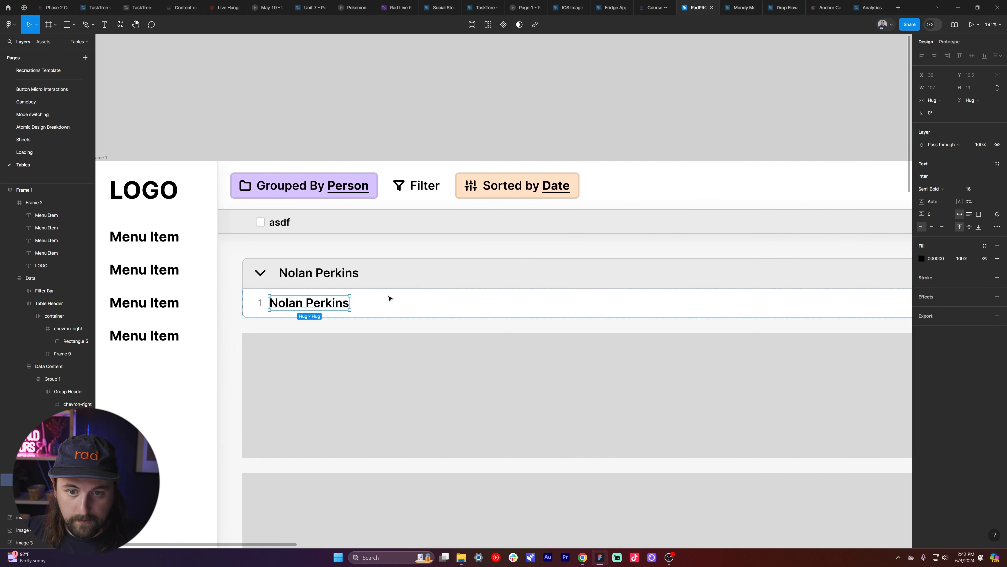
click(288, 271)
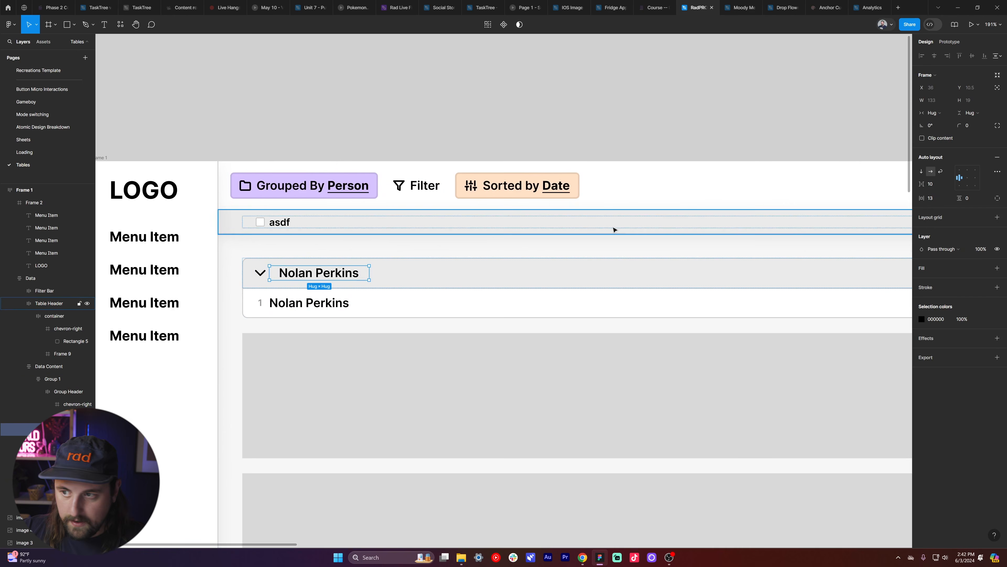
click(936, 199)
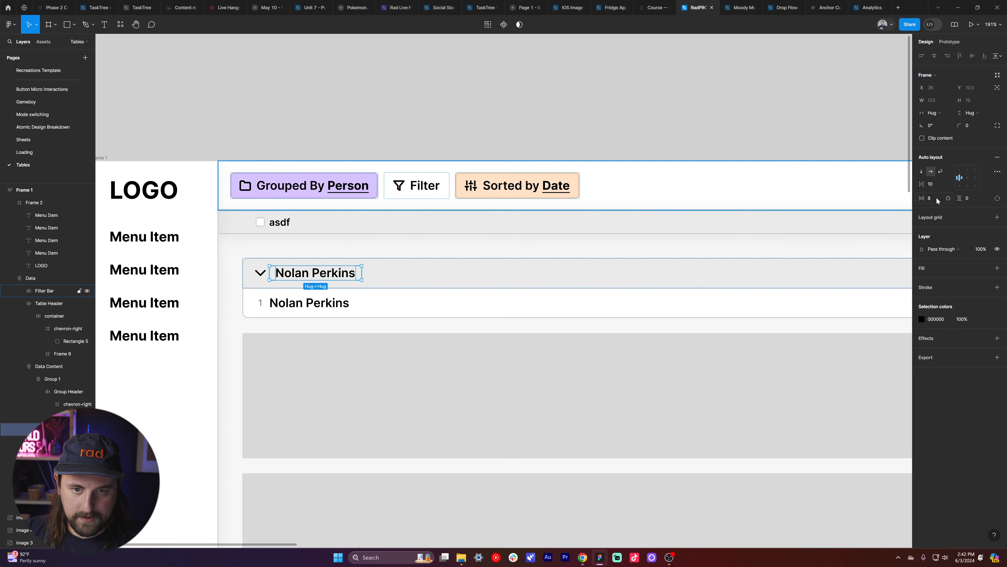
- Try a horizontal padding of 54 on the whole Group Header frame
click(251, 275)
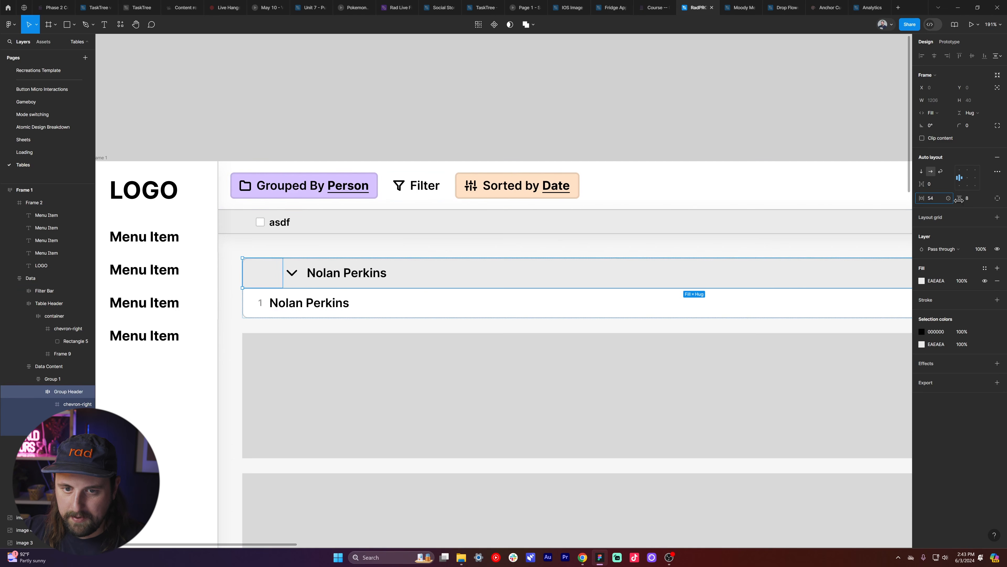
click(328, 274)
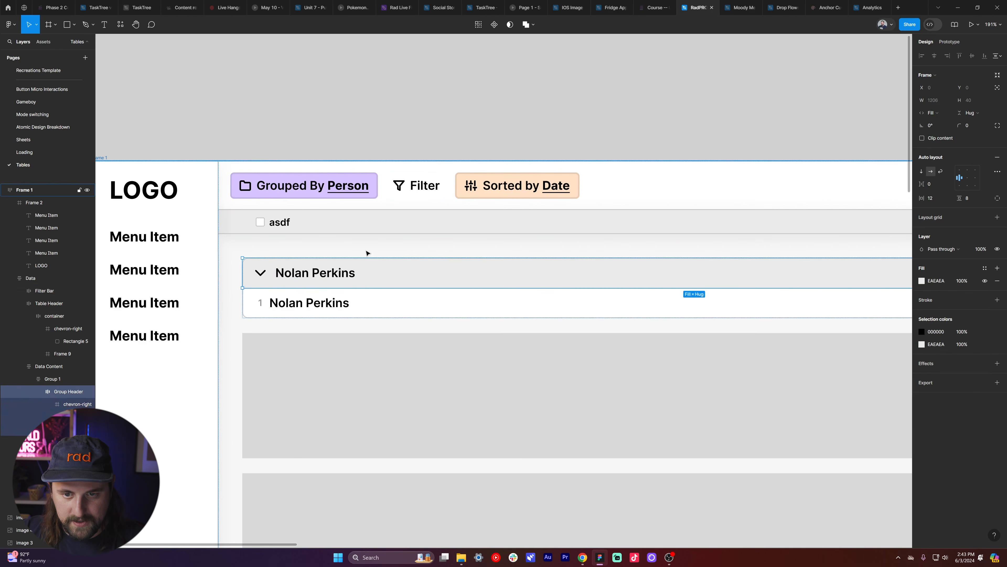
scroll(366, 252, down, 3)
scroll(349, 274, up, 3)
- Compare the numbered row's text with the Grouped By Person label and the group header's name
click(329, 289)
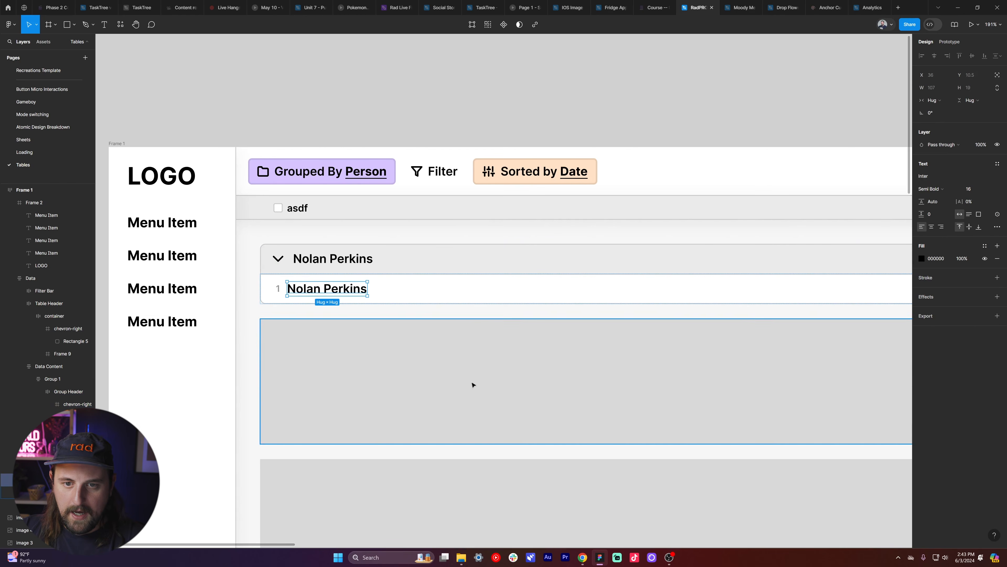
scroll(447, 281, down, 3)
scroll(424, 279, up, 2)
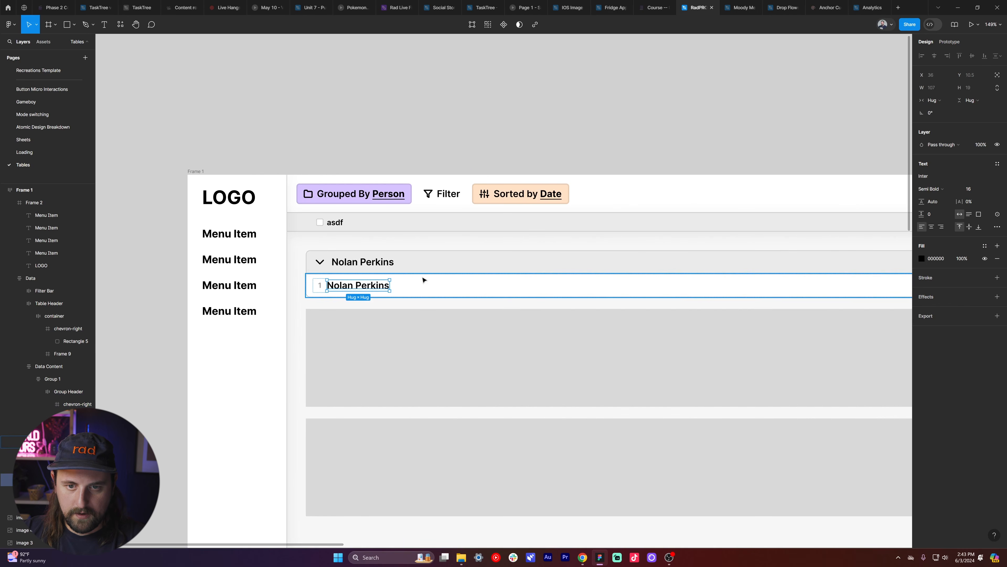
key(Return)
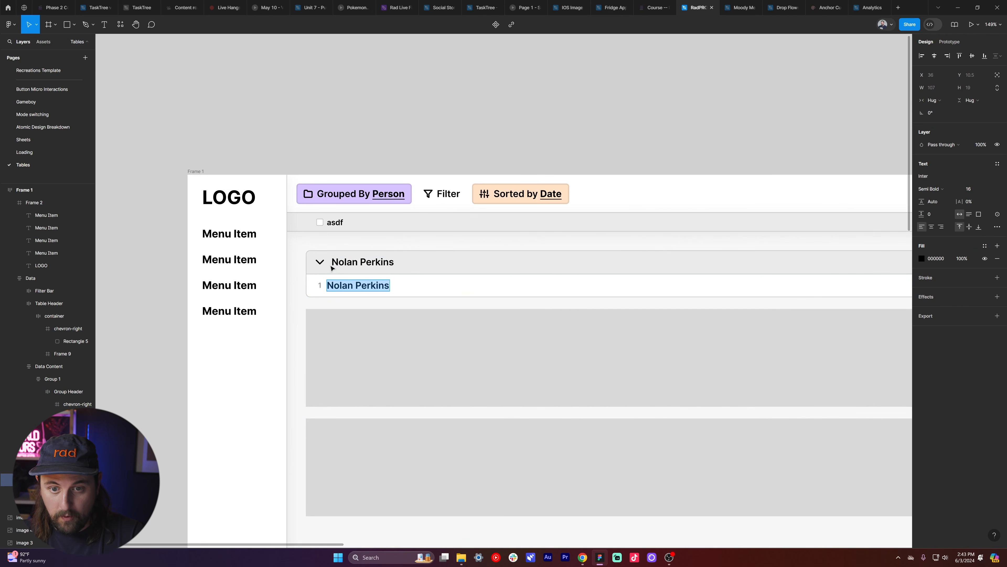
key(Escape)
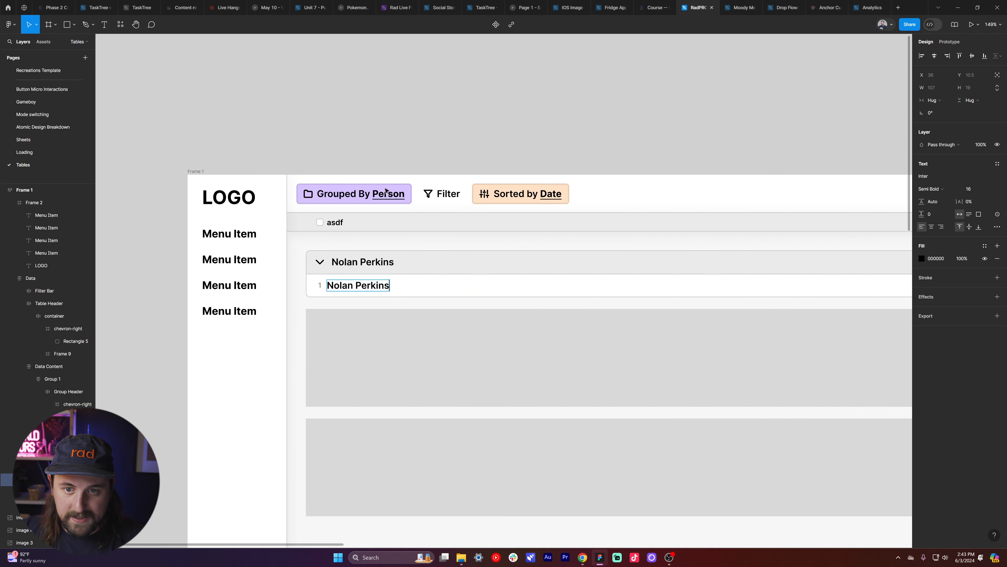
click(378, 201)
scroll(382, 198, right, 2)
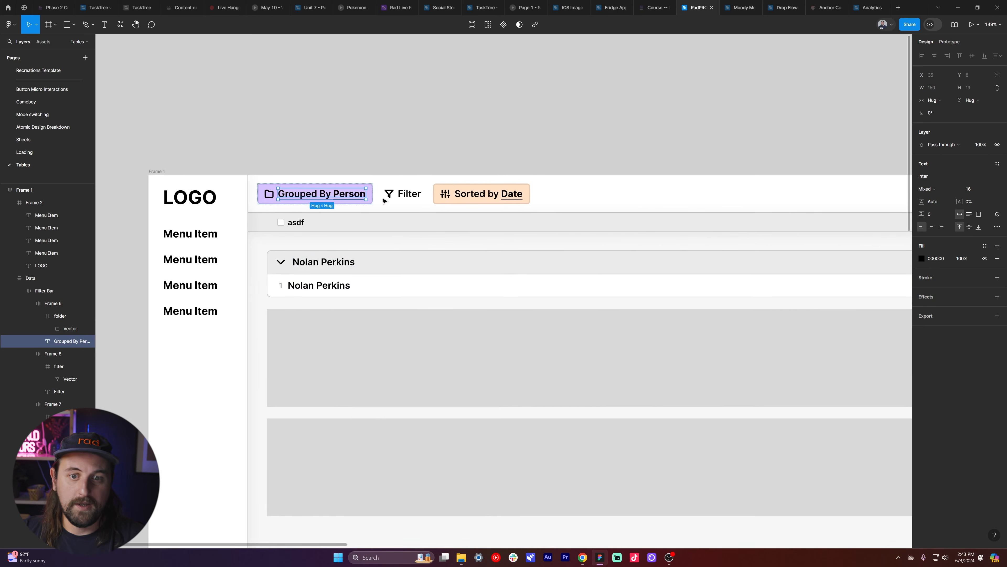
scroll(381, 198, down, 3)
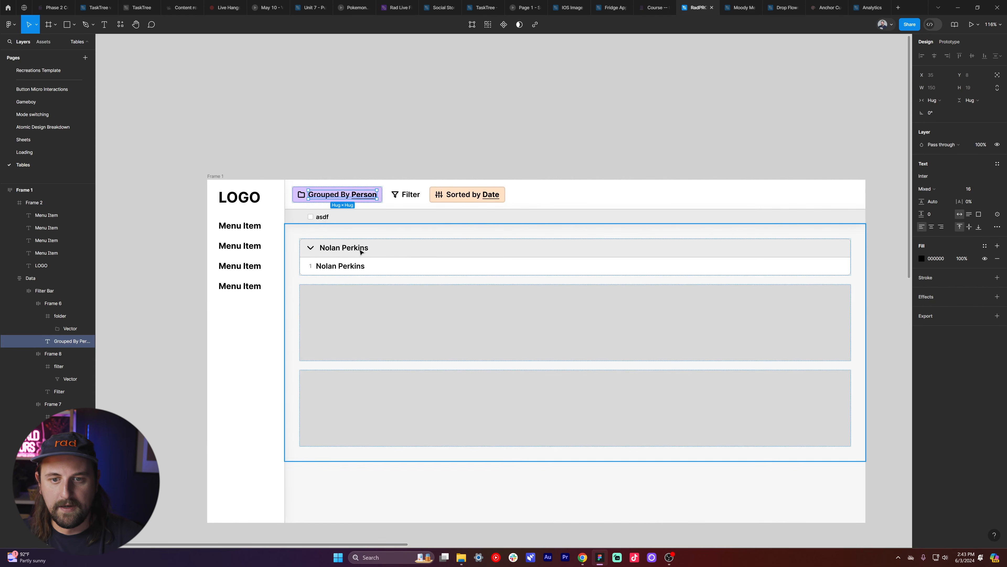
click(352, 253)
click(352, 252)
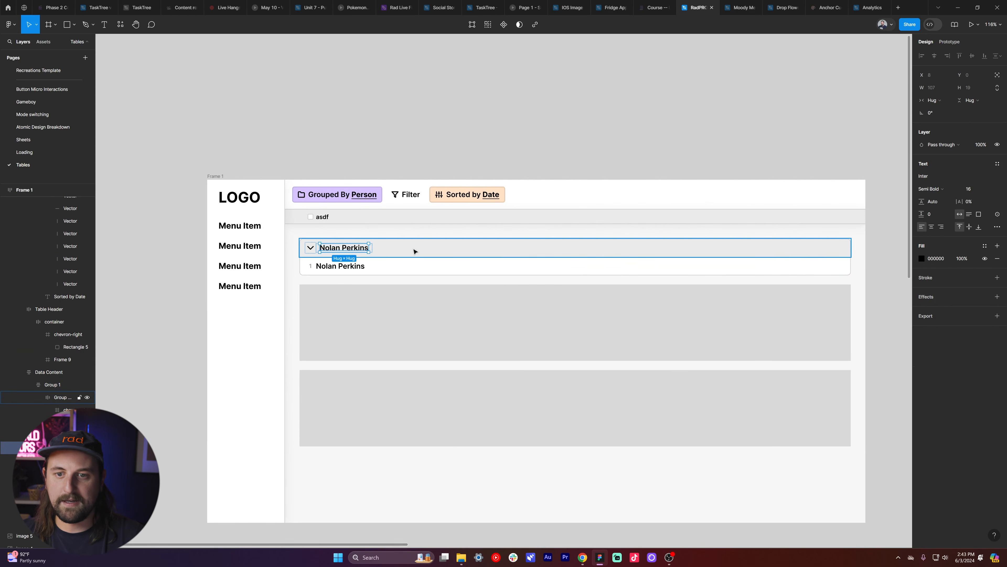
- Replace the name text in the numbered row with the date 6/3/2024
click(402, 155)
click(347, 269)
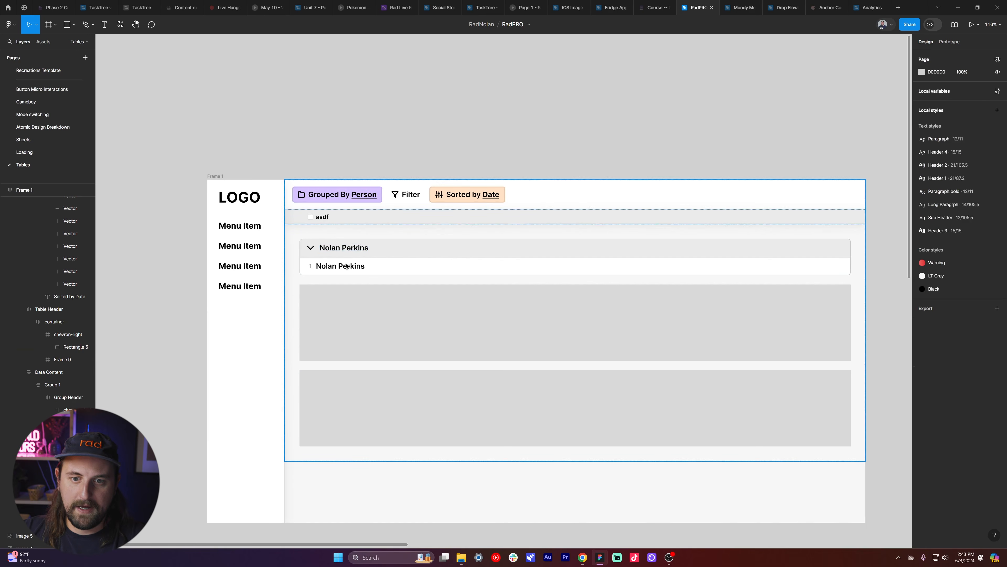
click(347, 269)
click(347, 268)
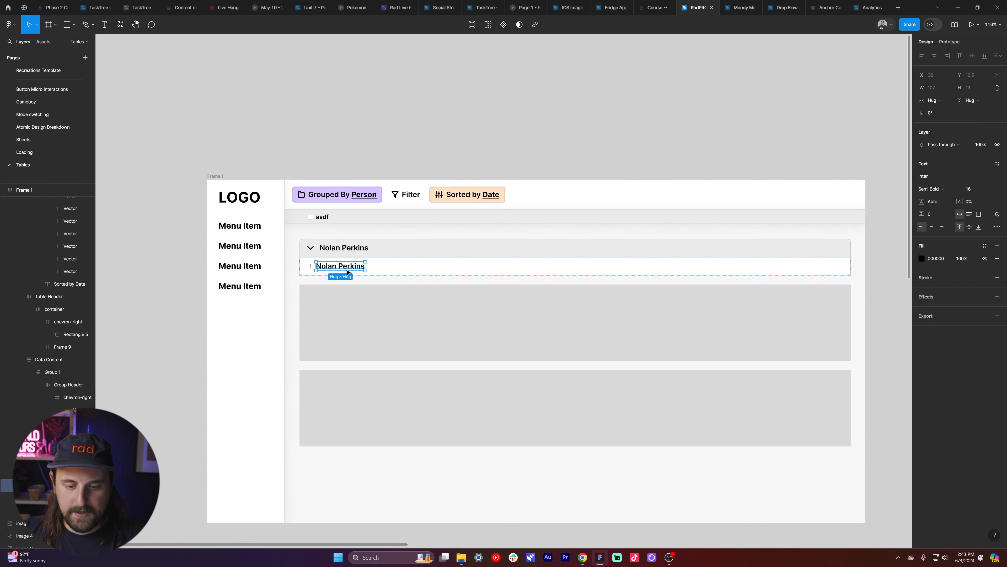
double_click(348, 272)
key(BackSpace)
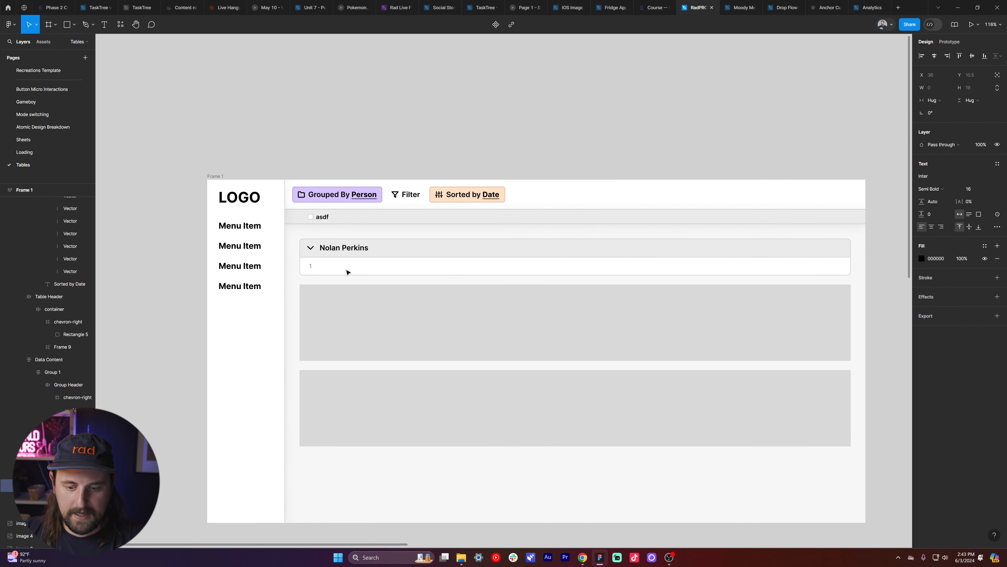
text(6/3/20)
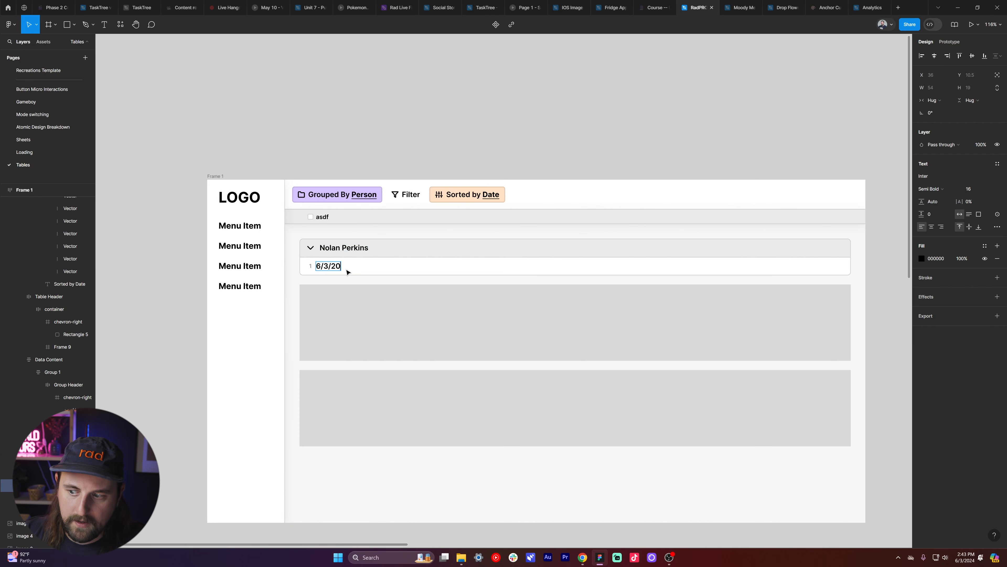
text(24)
key(Escape)
- Set the font size of the row's 6/3/2024 text to 13
click(974, 189)
text(14)
key(Return)
text(12)
key(Return)
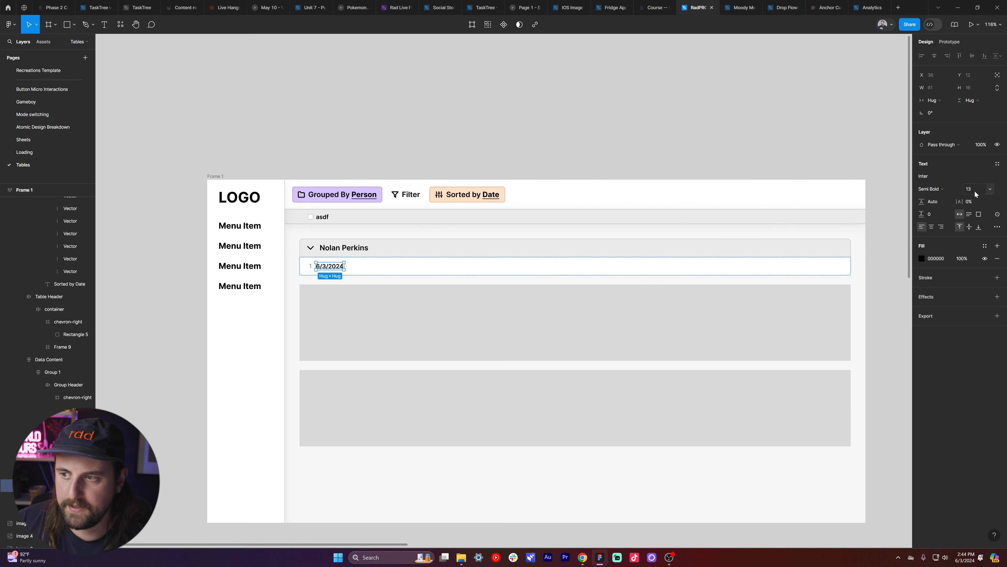
key(Escape)
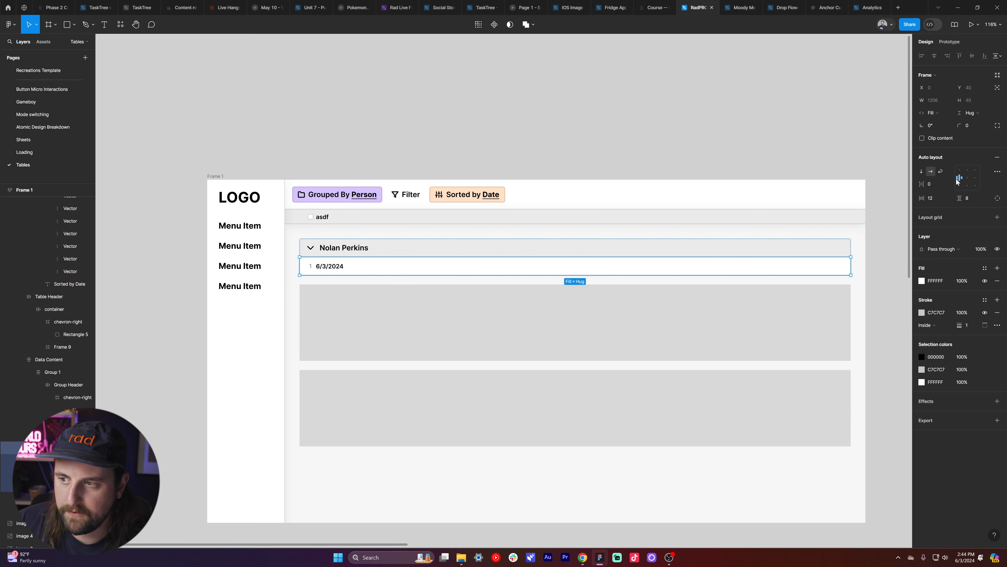
click(329, 265)
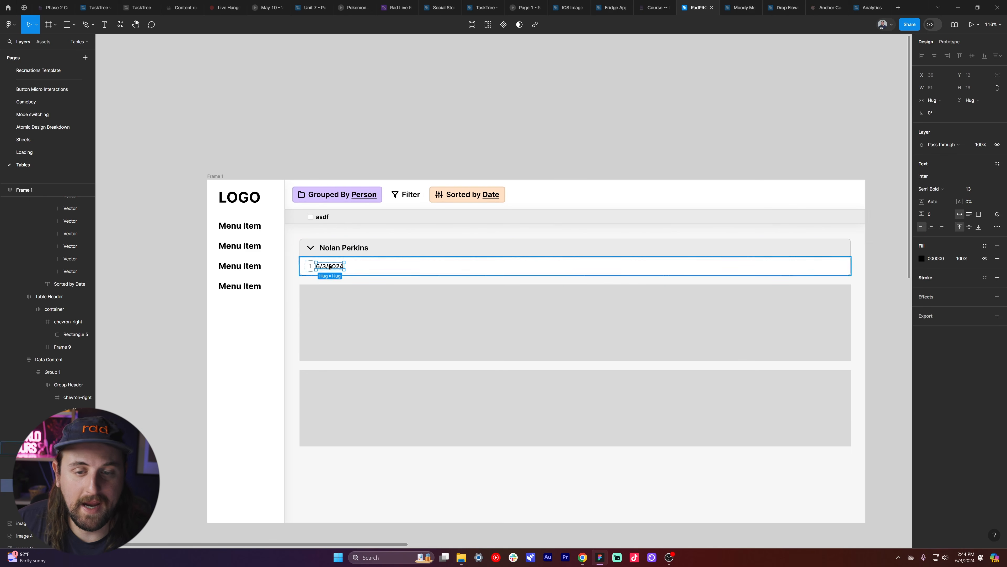
- Change the font weight of the group header's name text to Bold
click(344, 250)
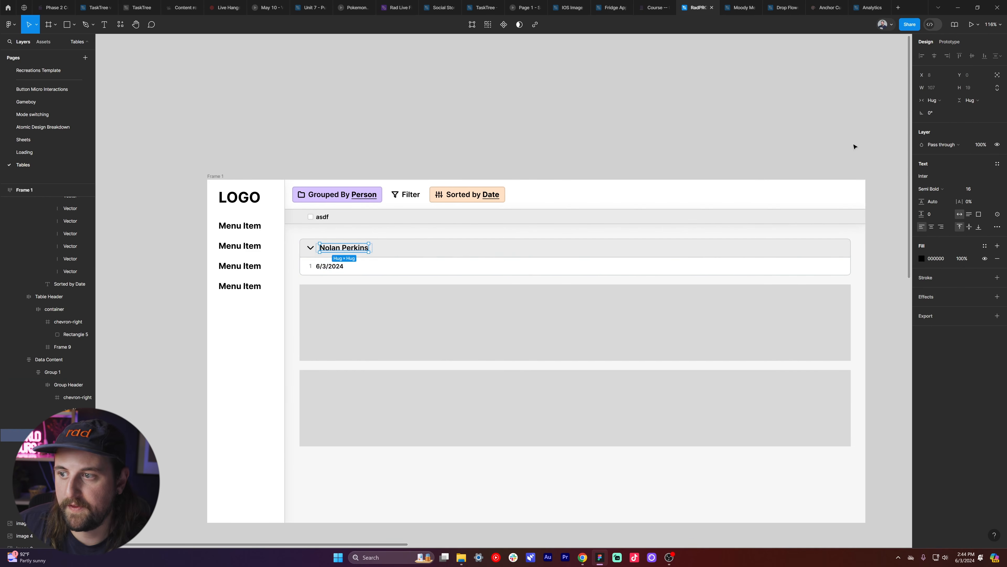
scroll(359, 253, up, 3)
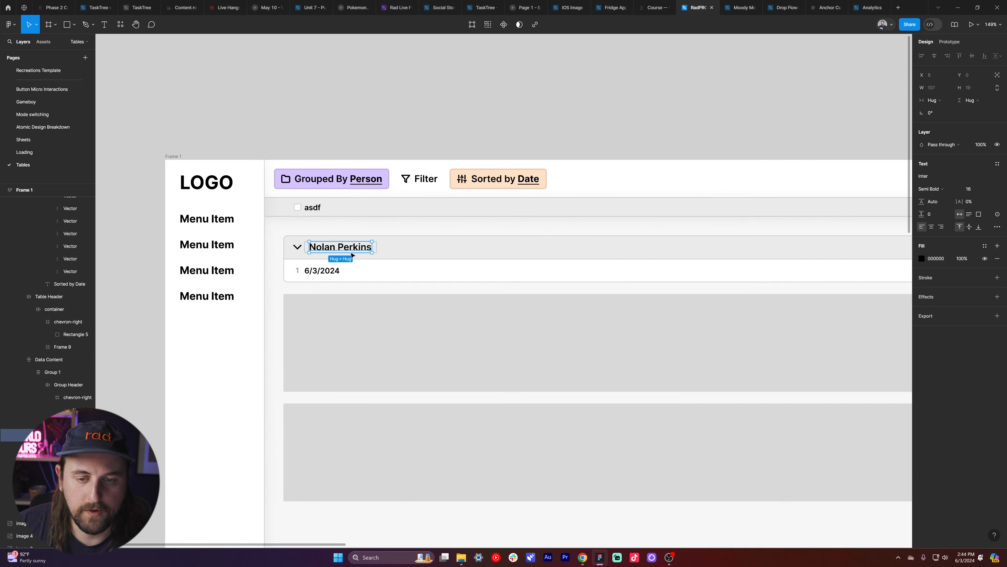
scroll(344, 248, left, 2)
key(Return)
key(Escape)
scroll(353, 270, down, 2)
click(922, 189)
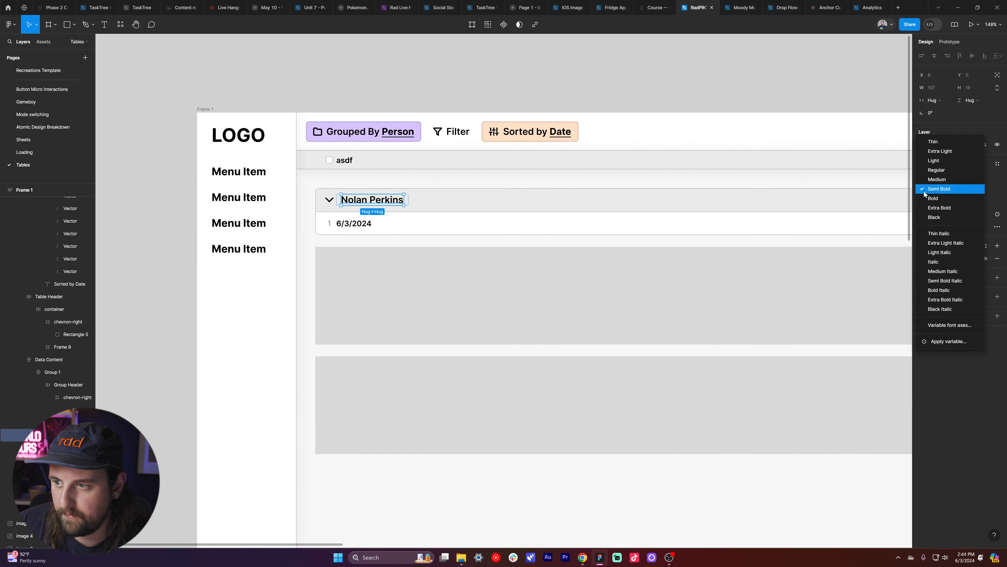
click(933, 200)
scroll(551, 242, up, 2)
click(373, 171)
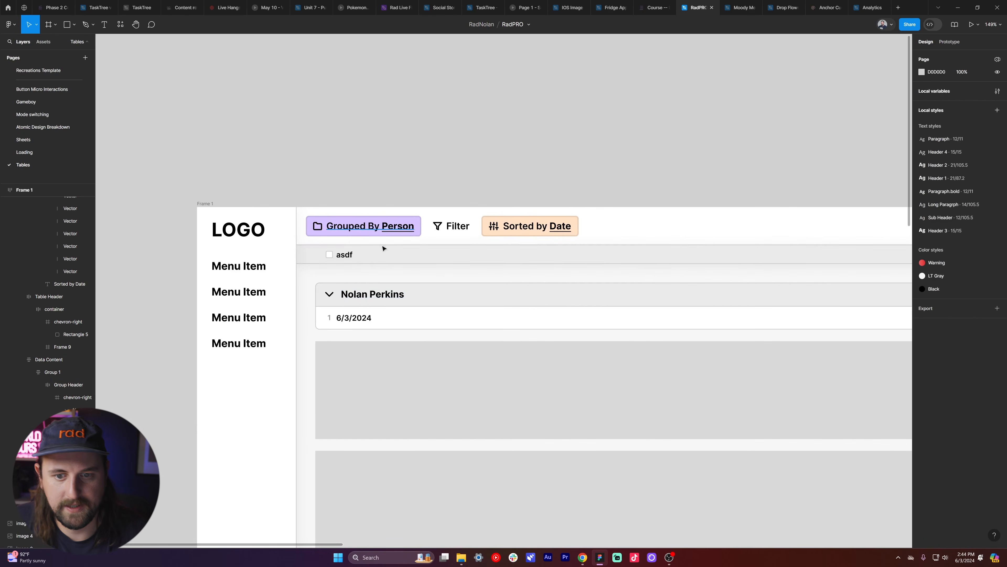
- Widen the text in the numbered row and replace its date with 12/30/2024
click(341, 293)
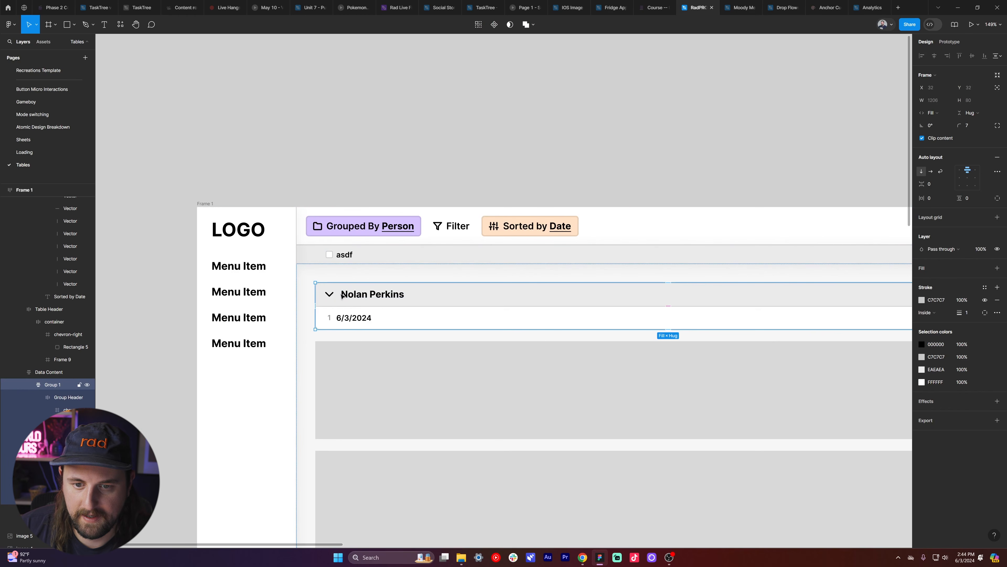
double_click(357, 319)
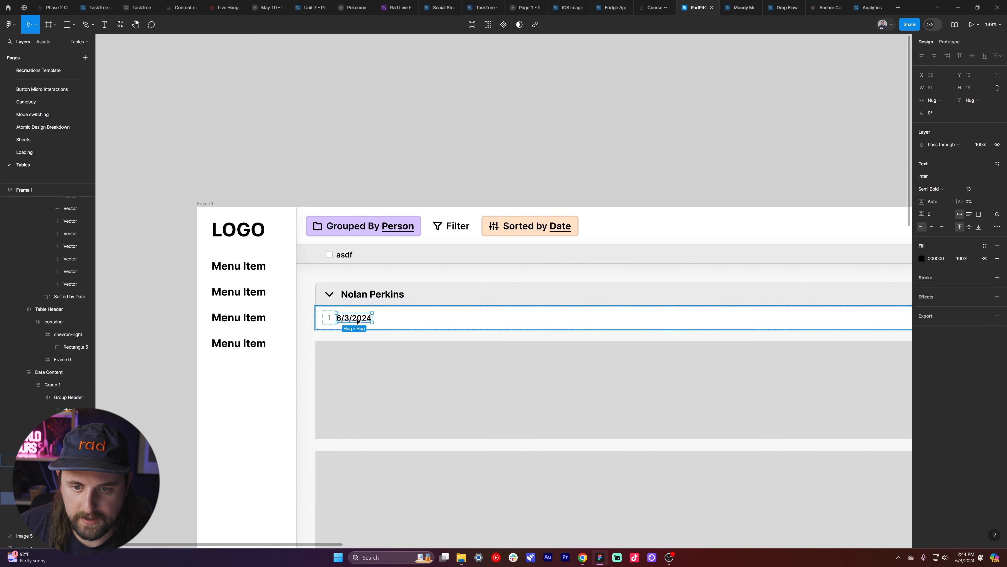
drag(373, 318, 384, 318)
key(Return)
text(12/12/)
key(BackSpace)
key(BackSpace)
key(BackSpace)
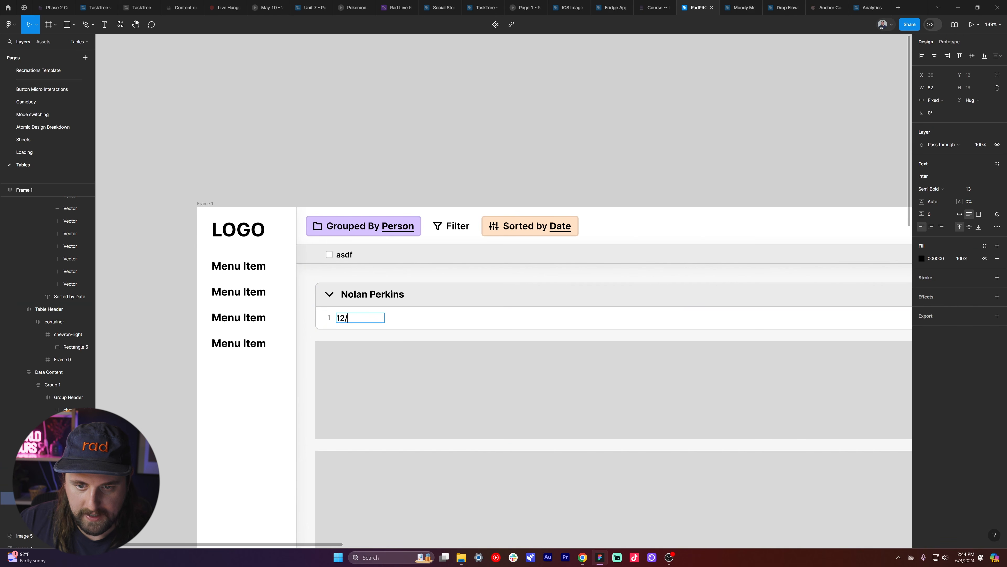
text(30/2023)
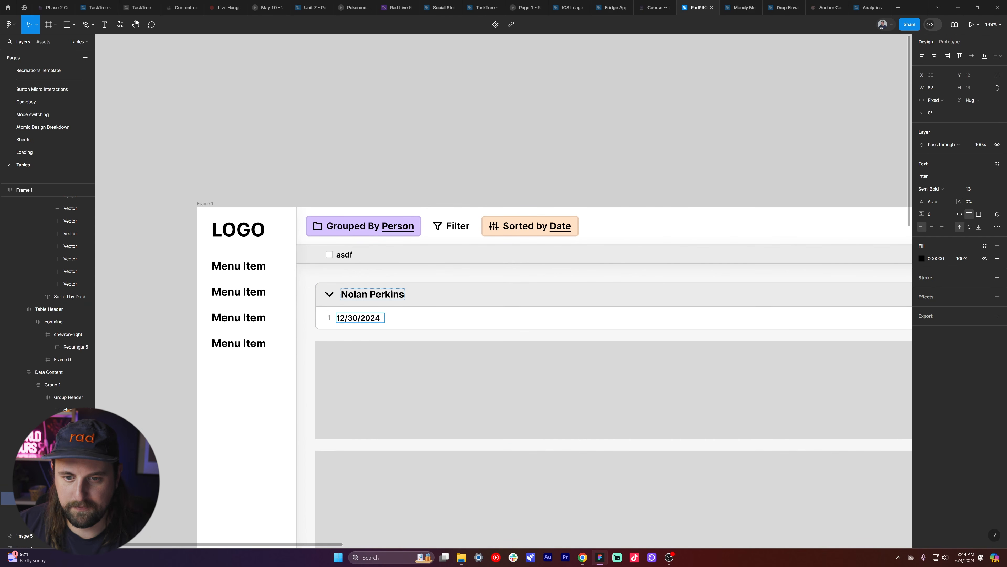
key(Escape)
- Set the width of the row's date text to 80
drag(384, 318, 381, 318)
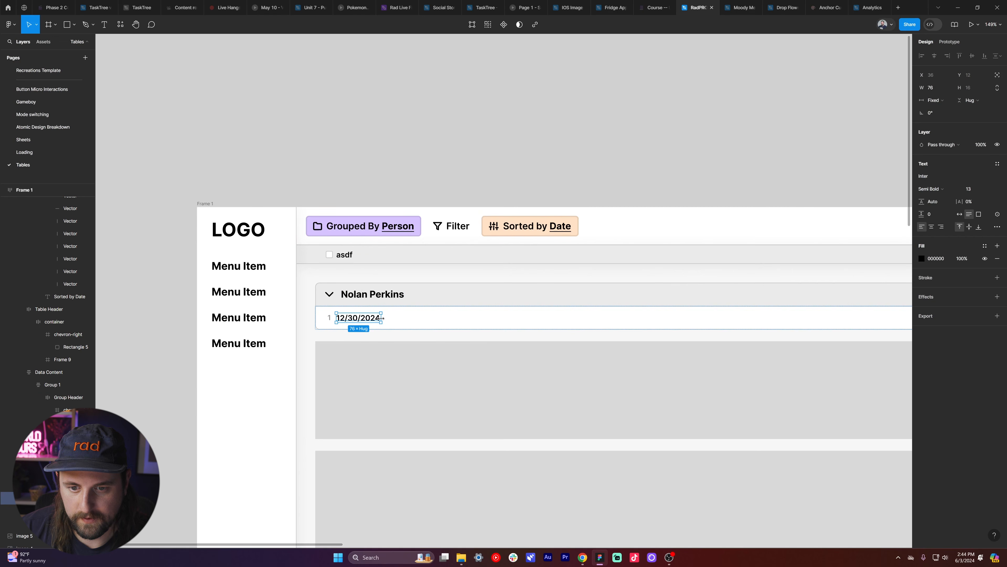
key(Up)
key(Up)
key(Up)
key(Up)
key(Up)
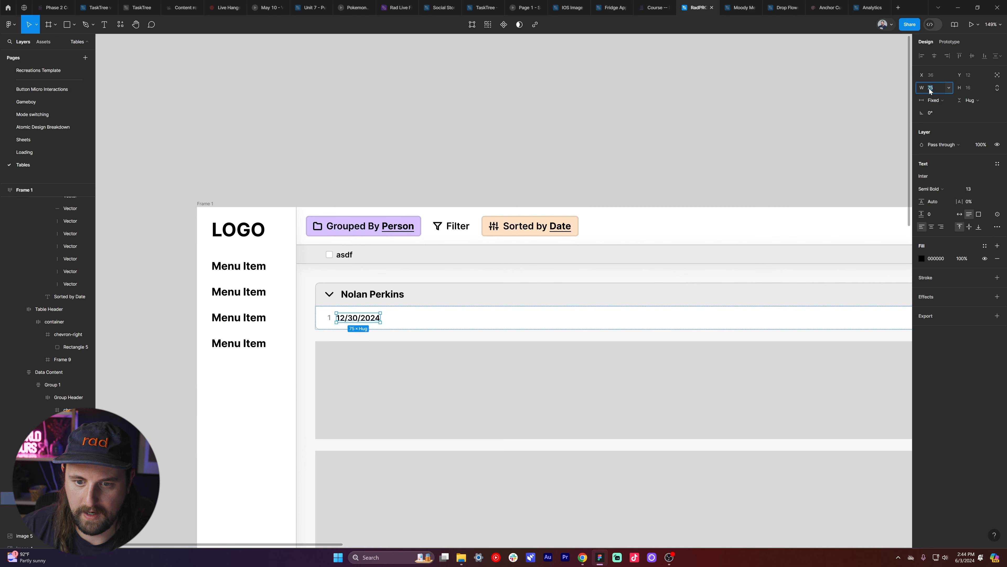
key(Down)
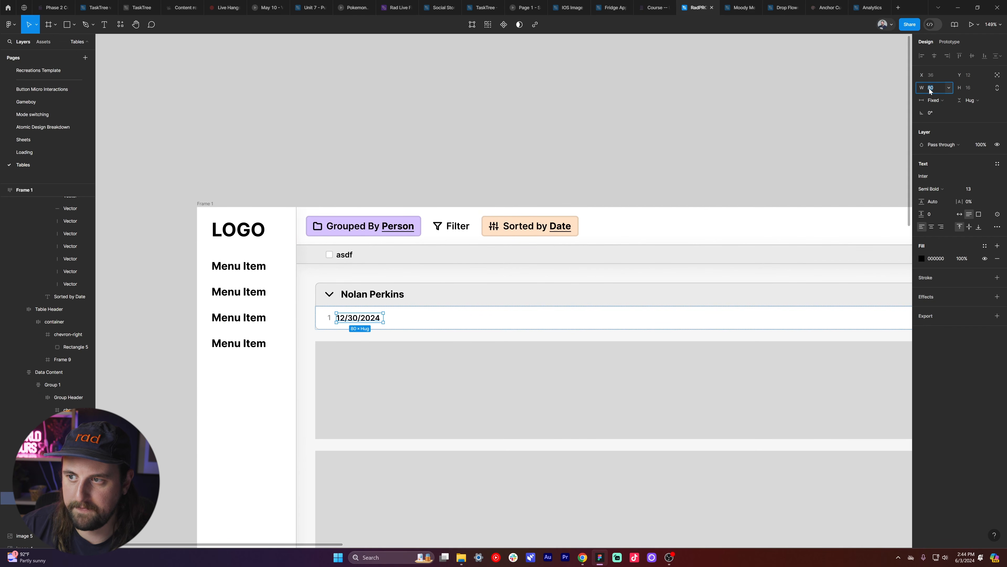
- Duplicate the date text in the numbered row to start a second column
click(345, 256)
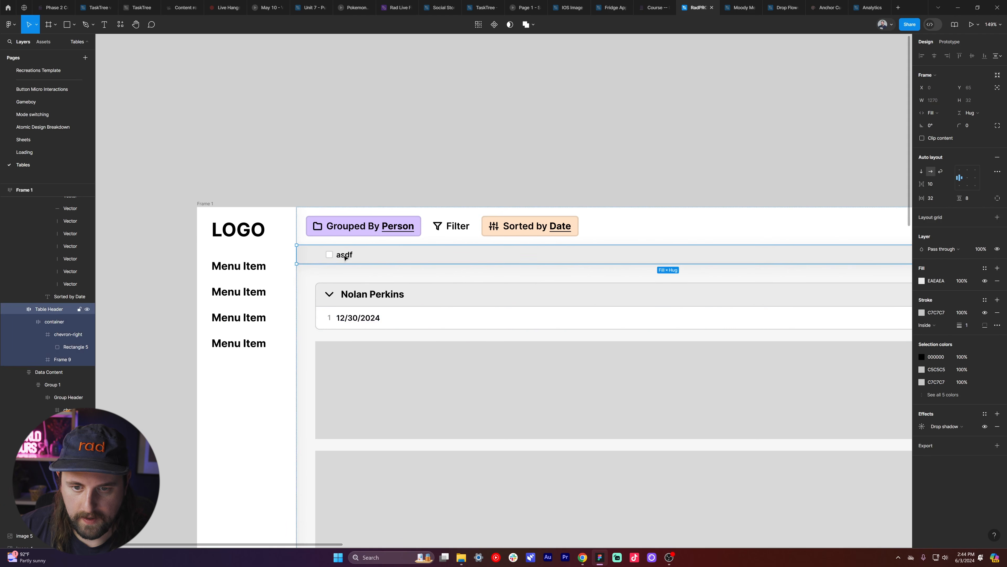
ctrl+click(364, 320)
key(ctrl+d)
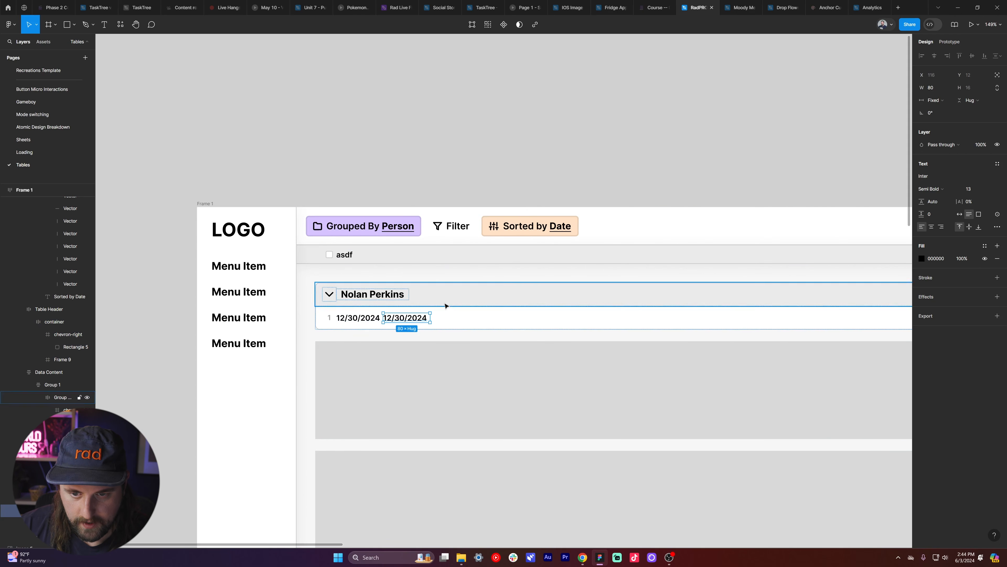
click(378, 322)
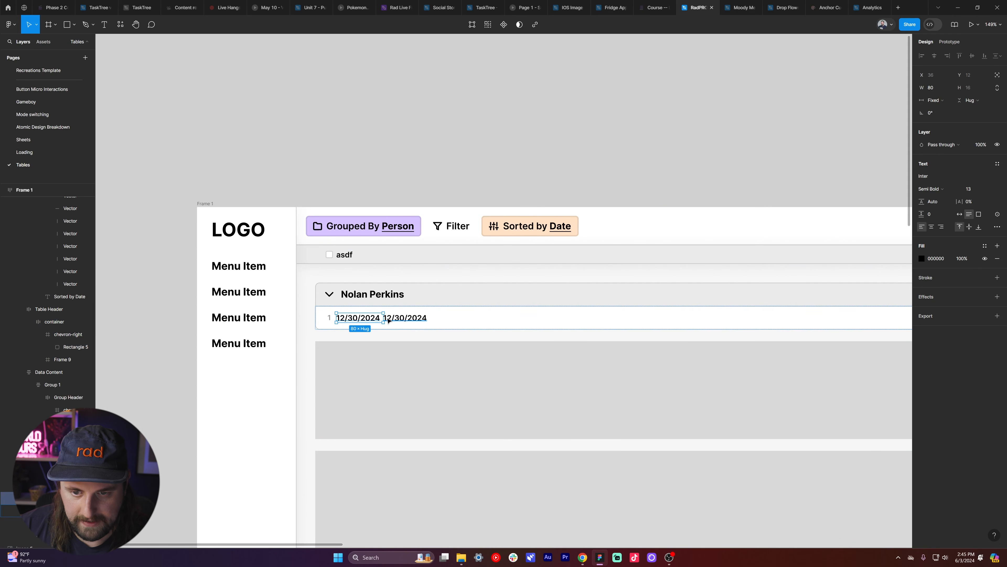
click(398, 320)
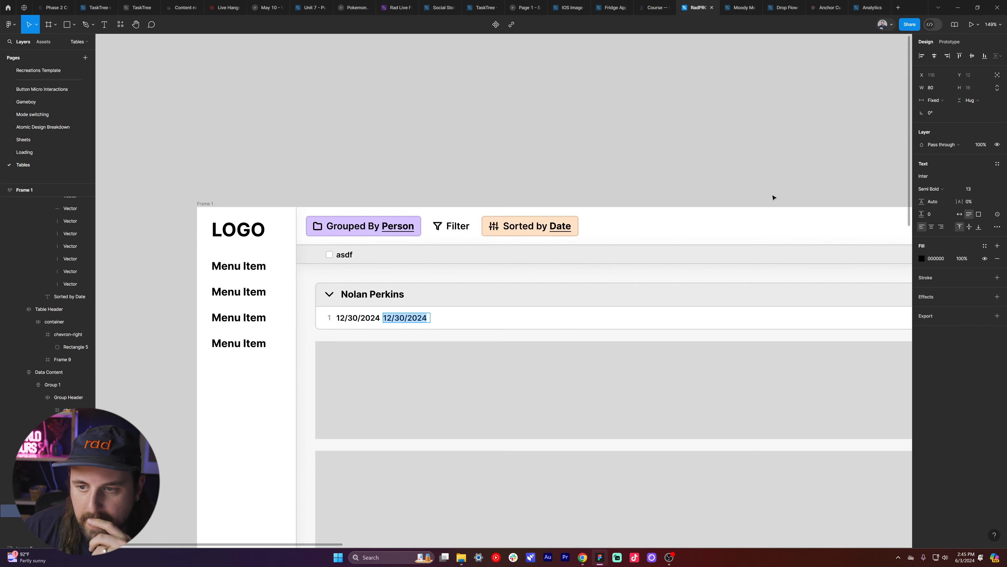
click(596, 162)
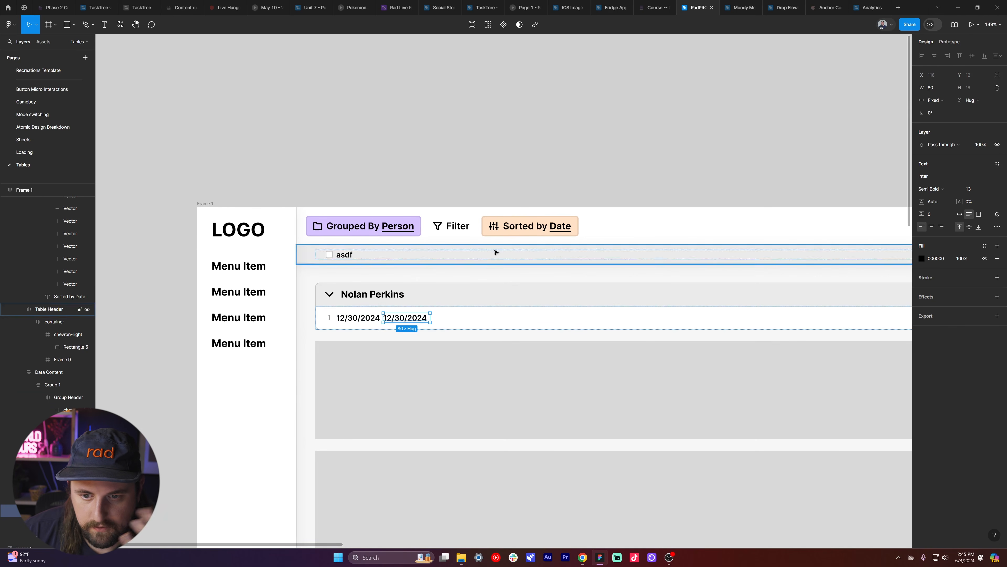
- Replace the duplicated date with the status text "Oustanding"
double_click(408, 318)
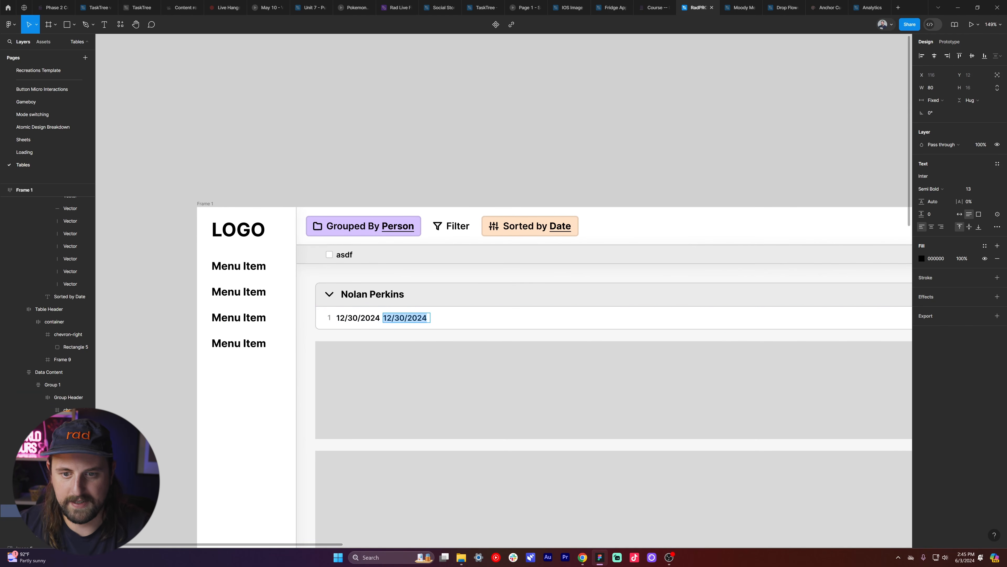
key(BackSpace)
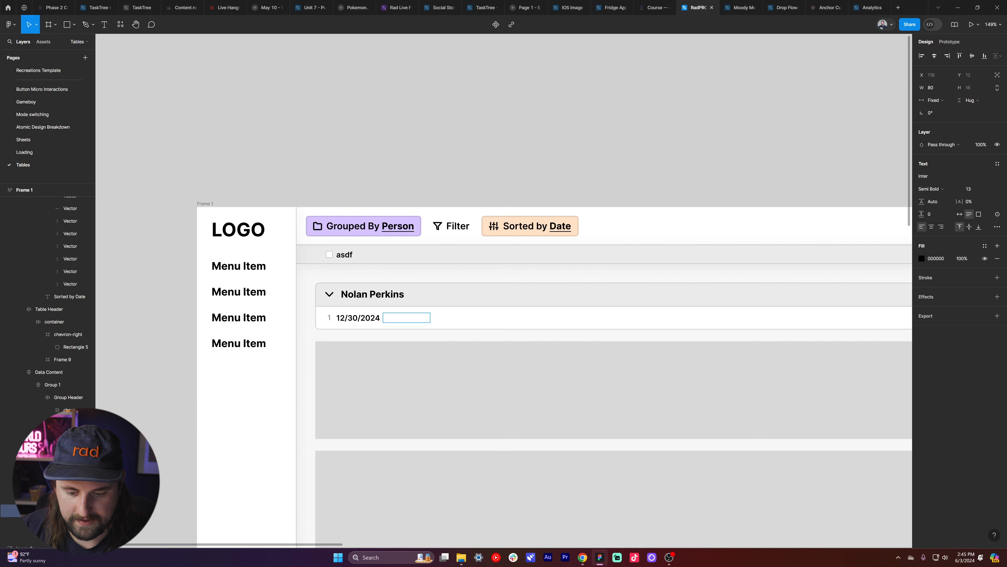
text(Oust)
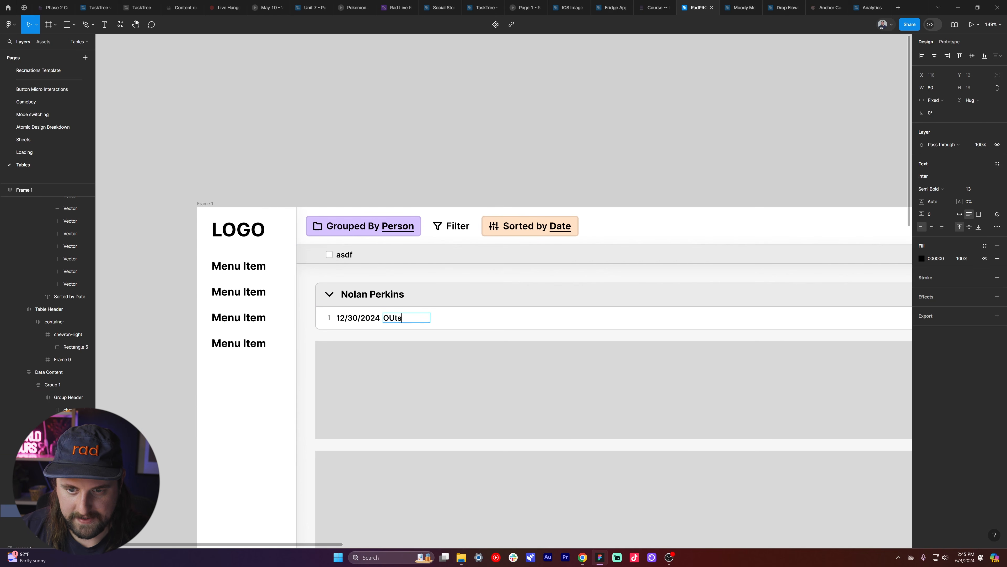
text(anding)
key(BackSpace)
key(BackSpace)
text(ng)
key(Escape)
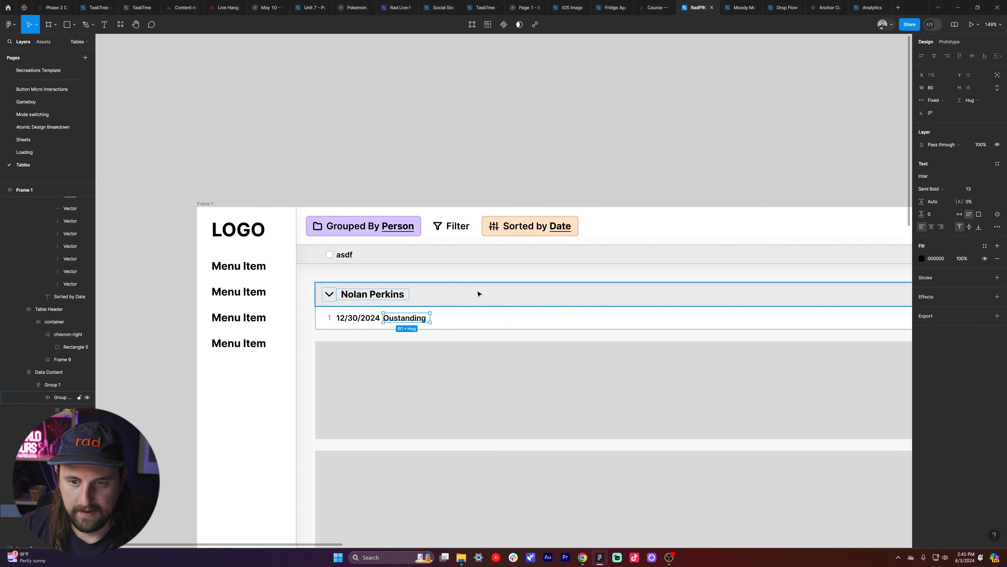
- Edit the spelling of the status text to read "Outsanding"
double_click(420, 320)
key(Escape)
double_click(399, 318)
click(399, 318)
key(BackSpace)
key(Right)
text(s)
key(Escape)
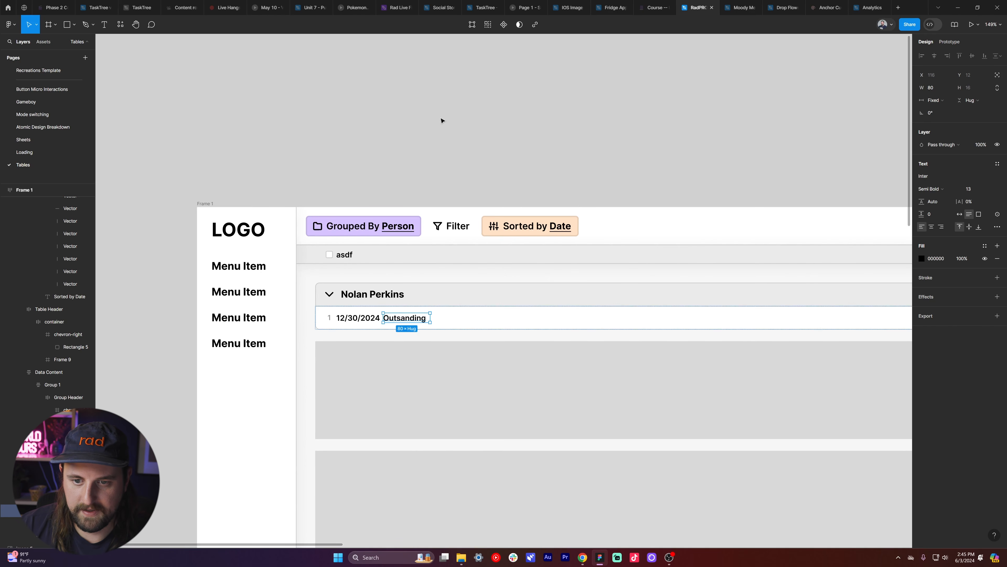
- Set the status text to auto width and wrap it in an auto-layout frame with horizontal and vertical padding of 8
click(957, 216)
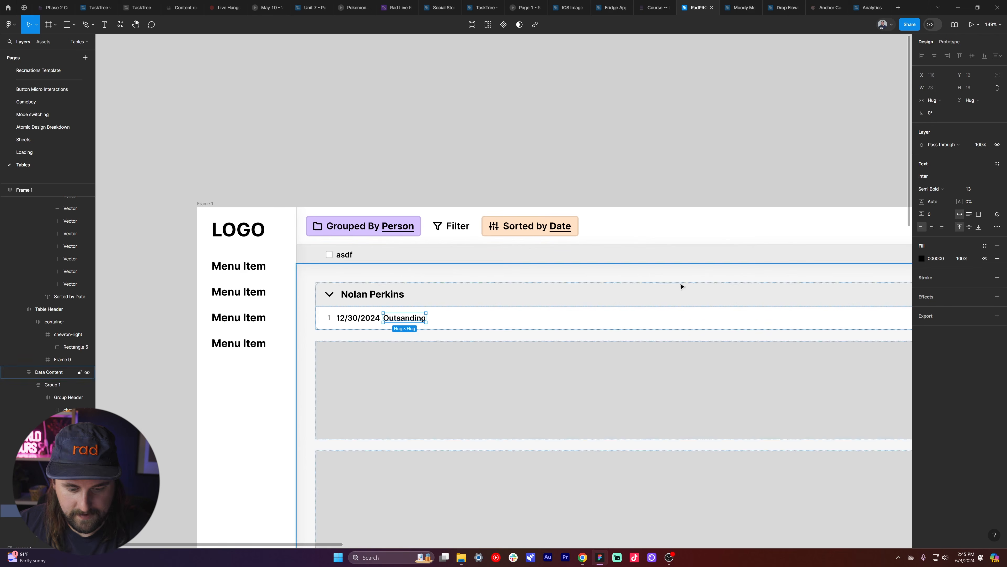
key(shift+a)
click(936, 197)
text(6)
key(Return)
text(8)
key(shift+Tab)
key(Tab)
key(Tab)
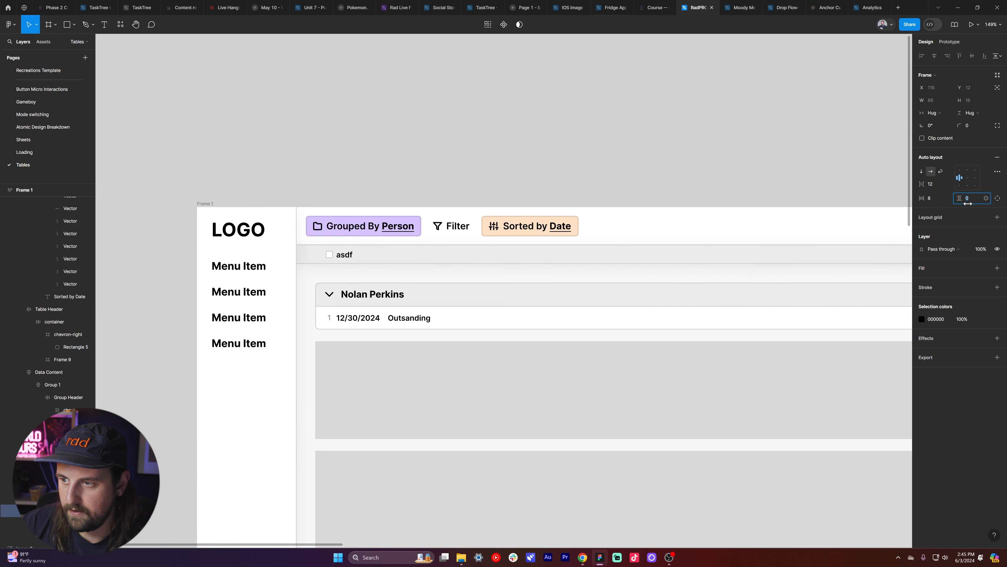
key(Up)
key(Up)
key(Up)
key(Up)
key(Up)
key(Return)
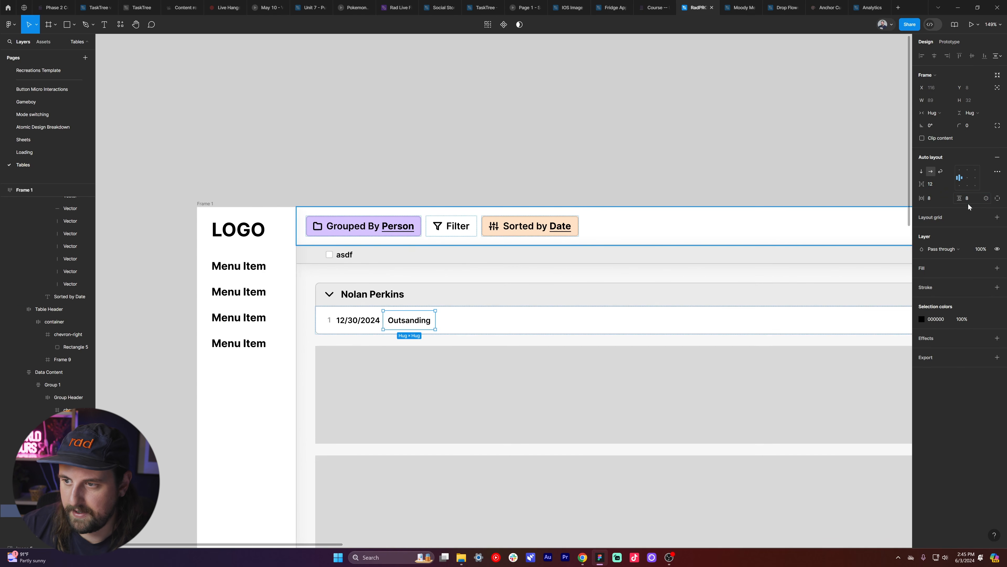
- Give the status frame a light red FFA3A3 fill and a corner radius of 5
click(998, 268)
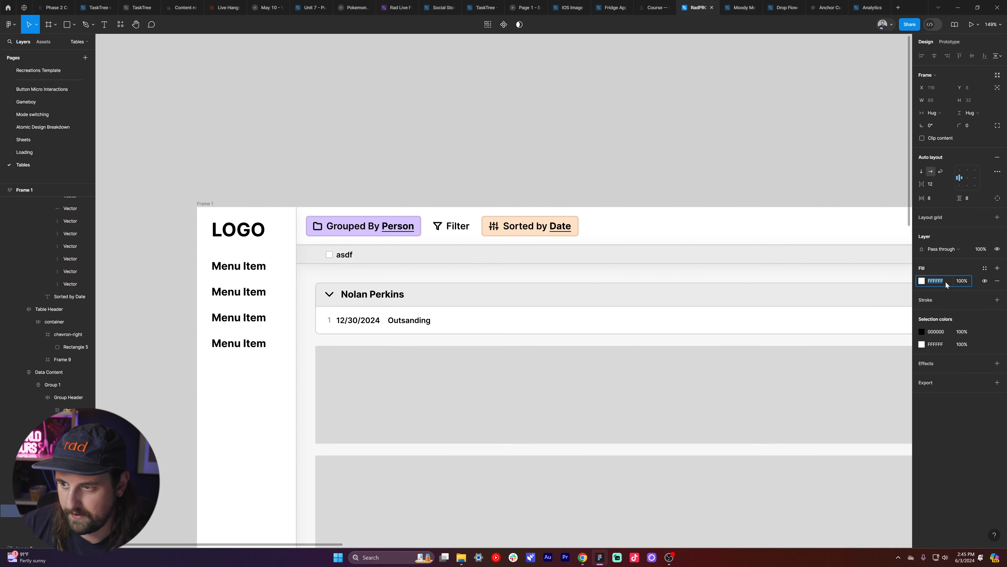
text(grreen)
key(Return)
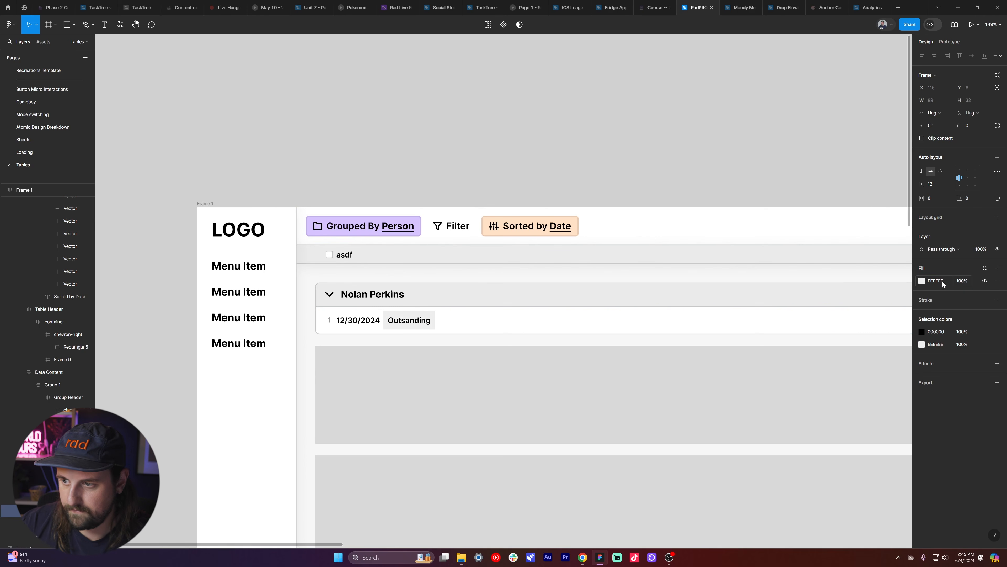
click(922, 281)
drag(881, 309, 852, 301)
click(975, 126)
text(5)
key(Return)
- Set the status tag's vertical padding to 4
click(967, 202)
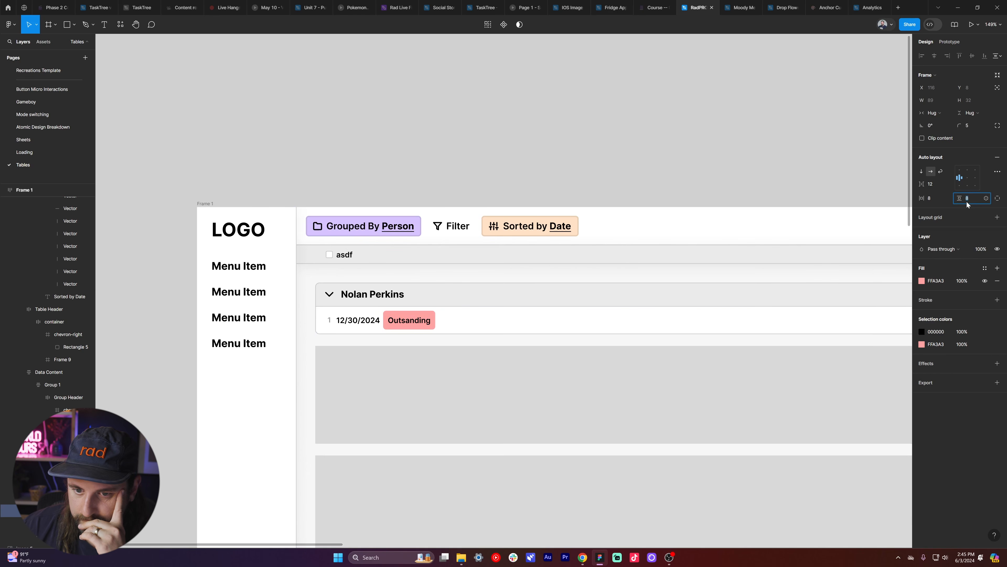
key(Down)
key(Down)
key(Down)
key(Down)
key(Return)
- Set the vertical trim of the status tag's text to cap height and baseline
key(Return)
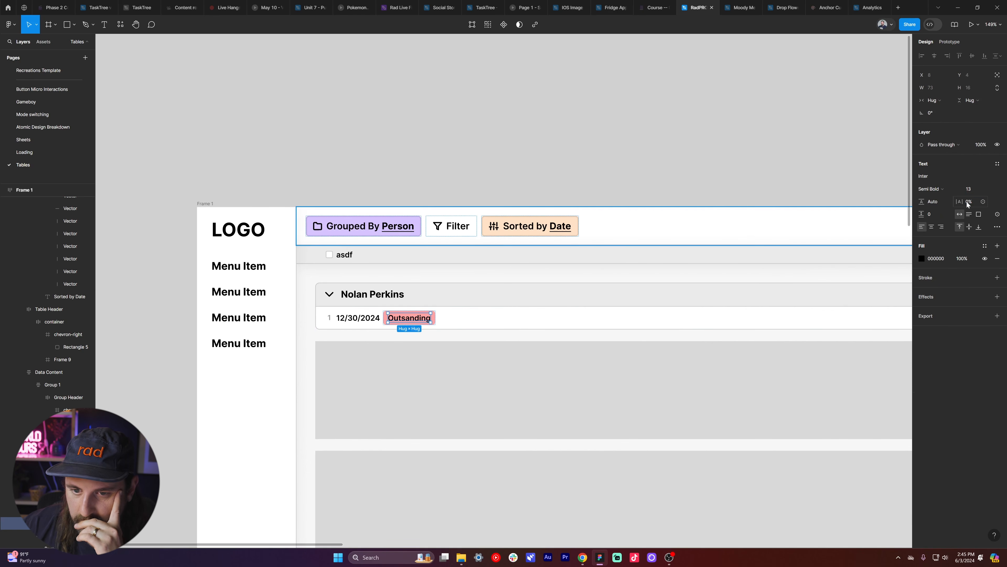
click(997, 228)
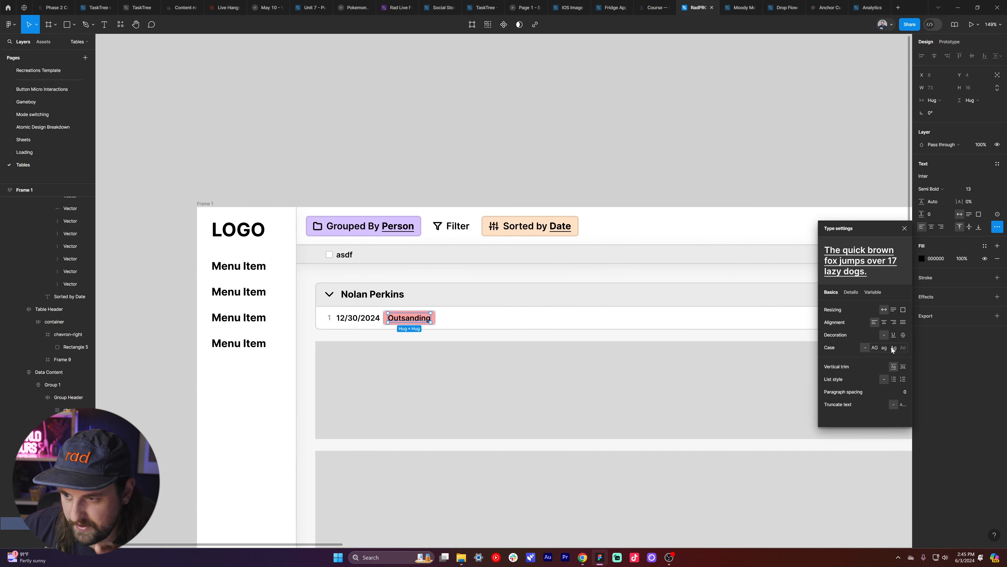
click(904, 367)
click(947, 368)
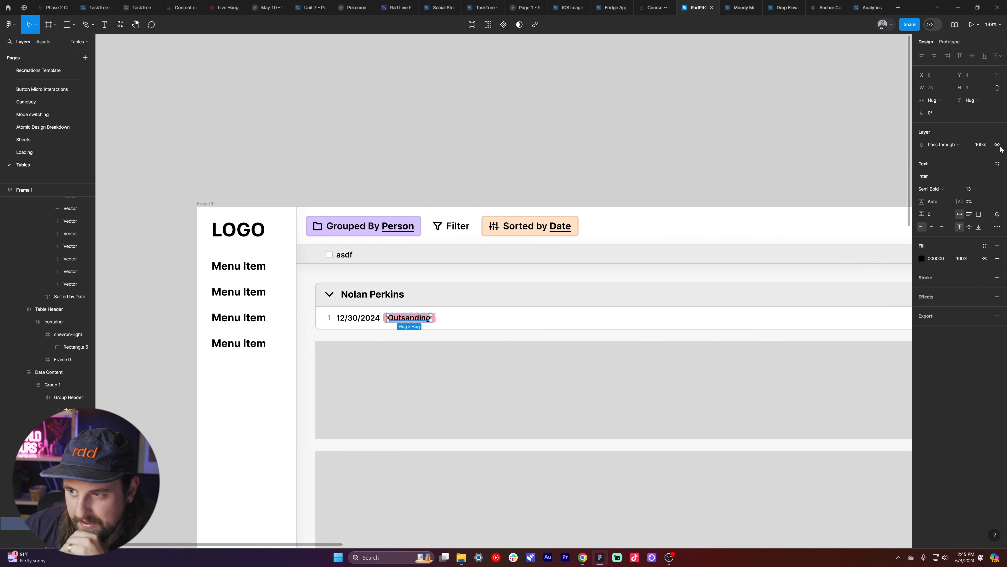
- Set the vertical padding of the red status tag to 7
key(shift+Return)
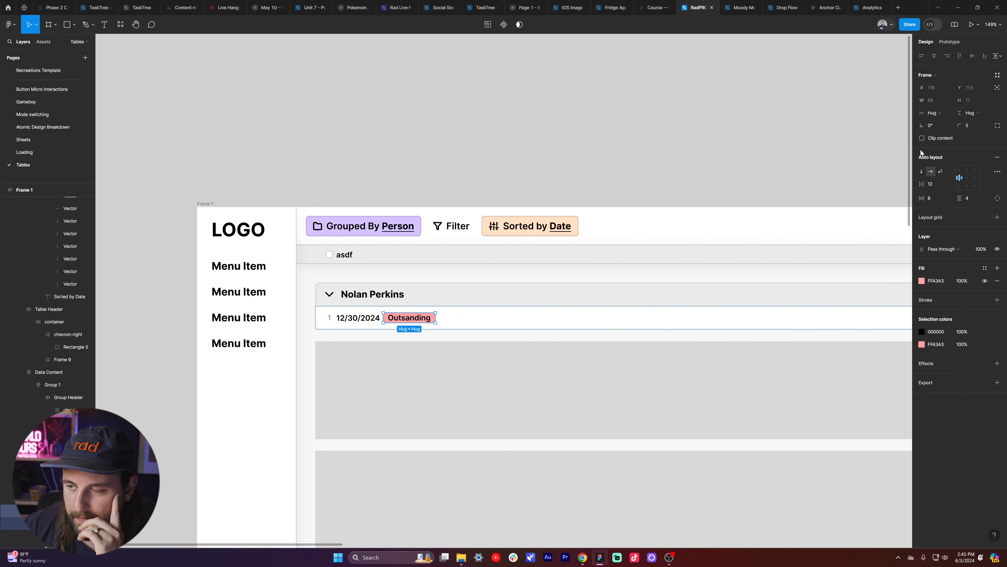
click(976, 196)
key(Up)
key(Up)
key(Up)
key(Escape)
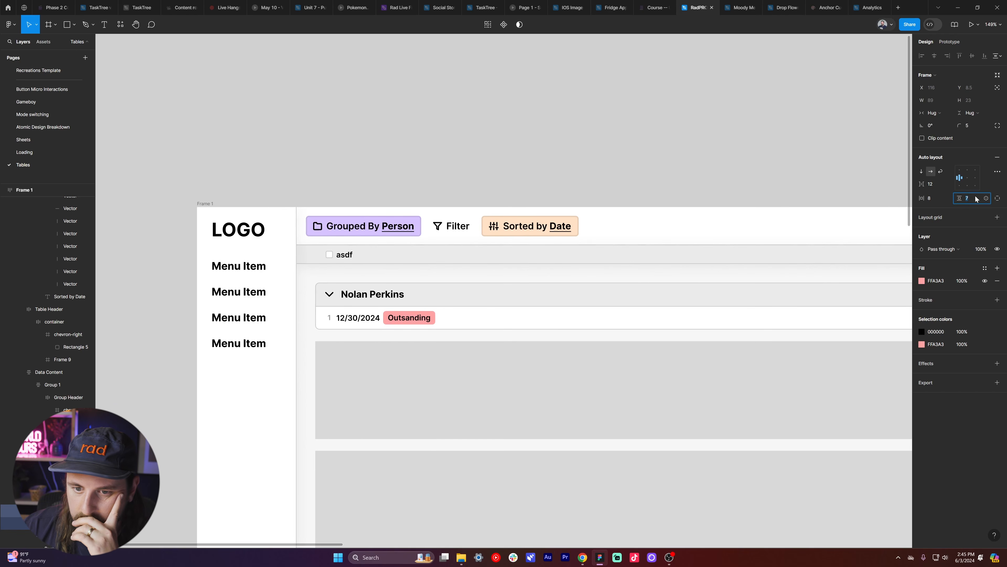
- Set the vertical padding of the numbered row's frame to 6
key(shift+Return)
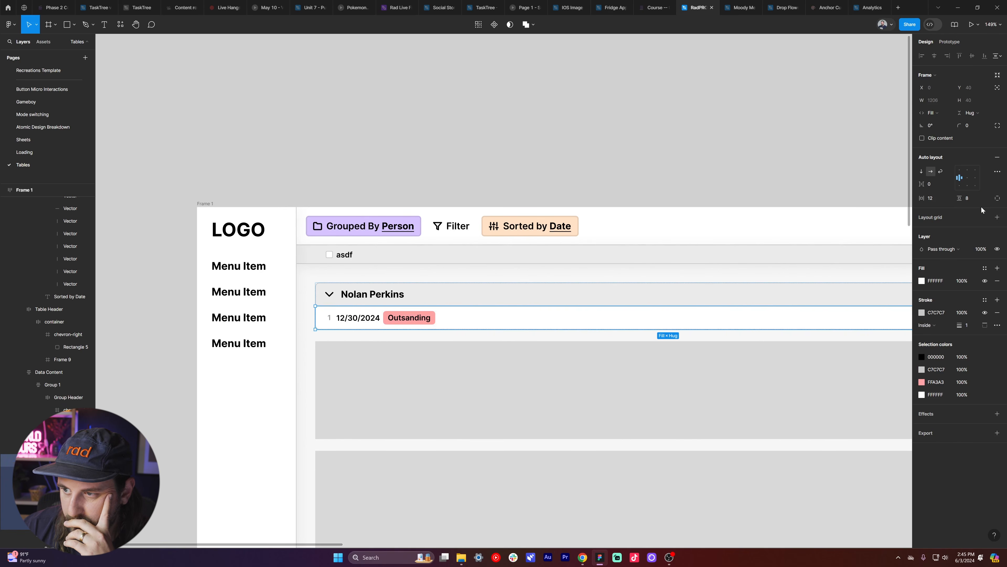
click(975, 201)
key(Down)
key(Down)
key(Down)
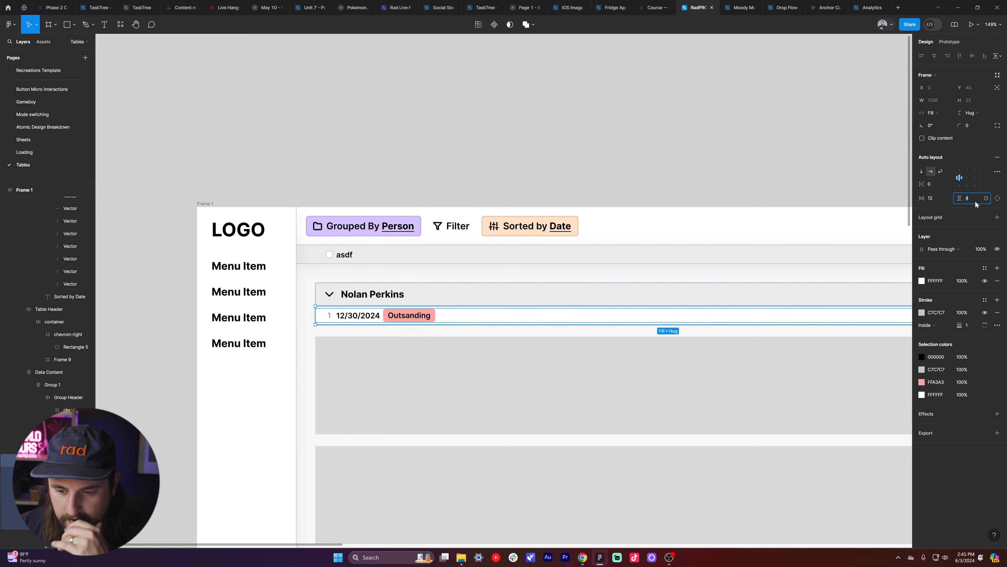
key(Up)
key(Up)
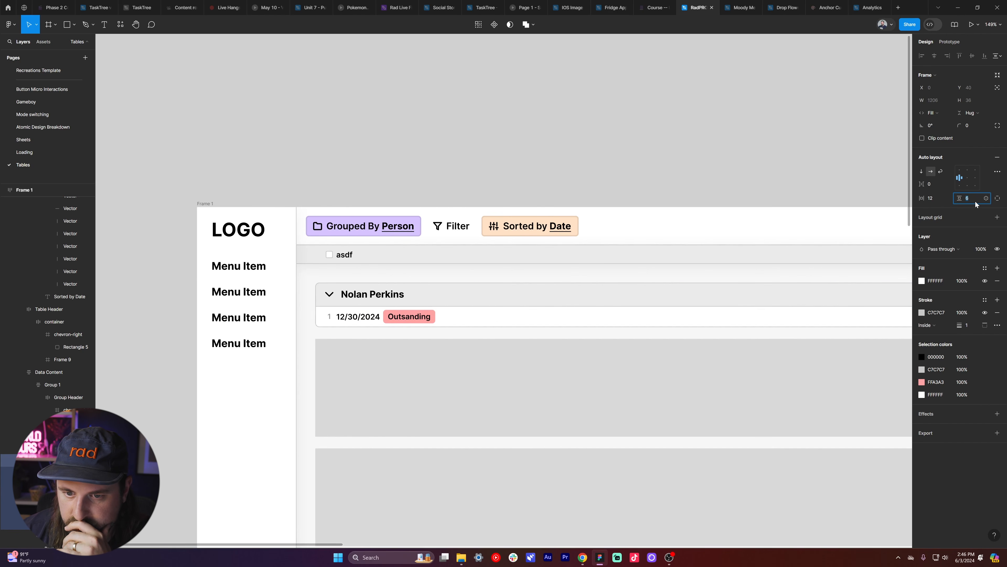
key(Return)
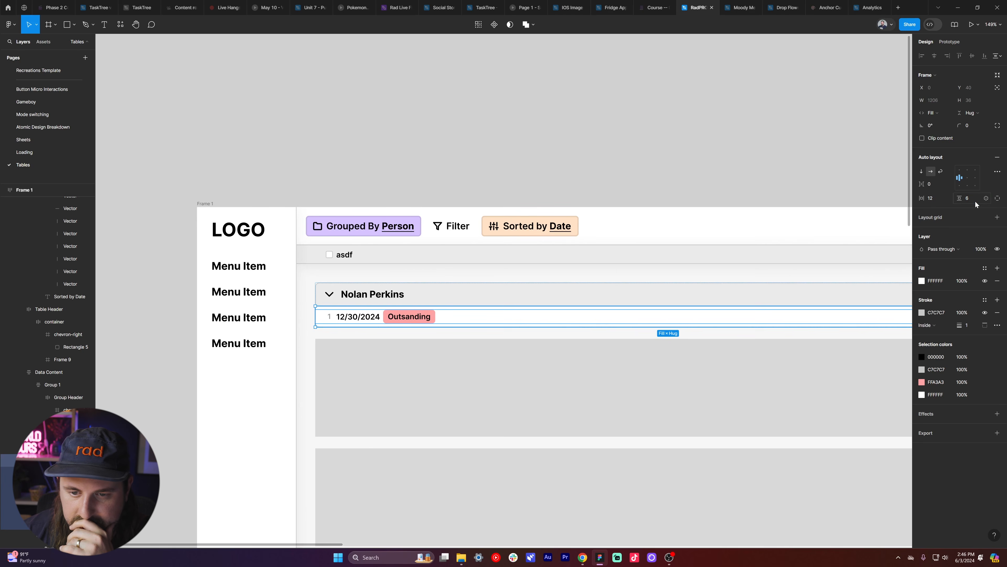
click(394, 321)
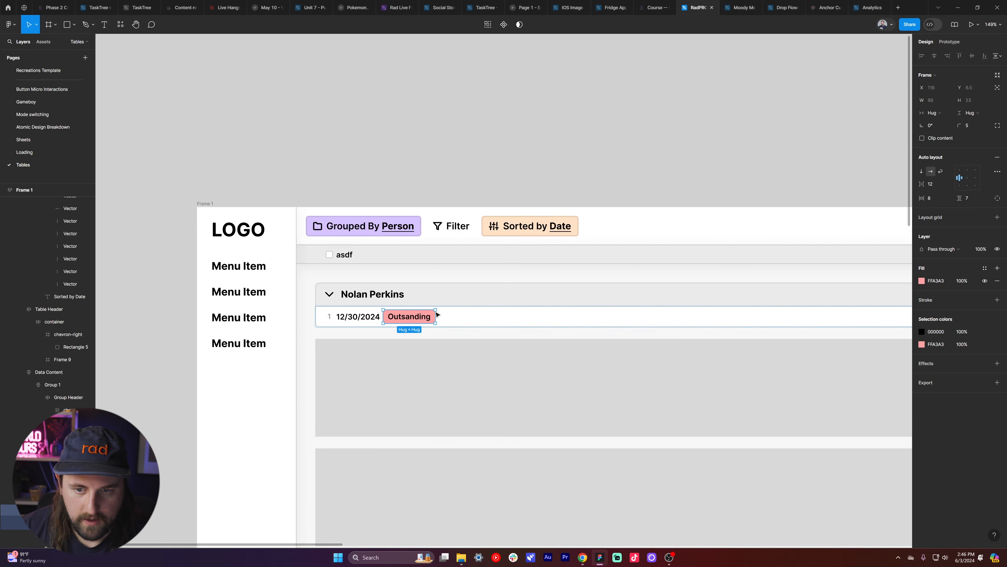
click(383, 318)
click(418, 316)
click(422, 320)
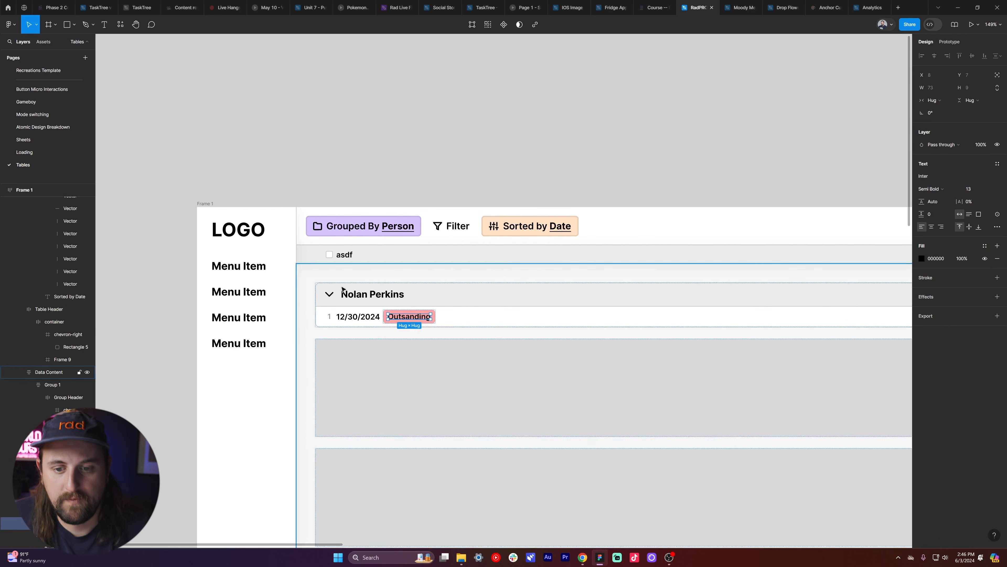
- Duplicate the row's date text and move the copy after the red status tag
click(357, 325)
click(359, 320)
key(ctrl+d)
key(Right)
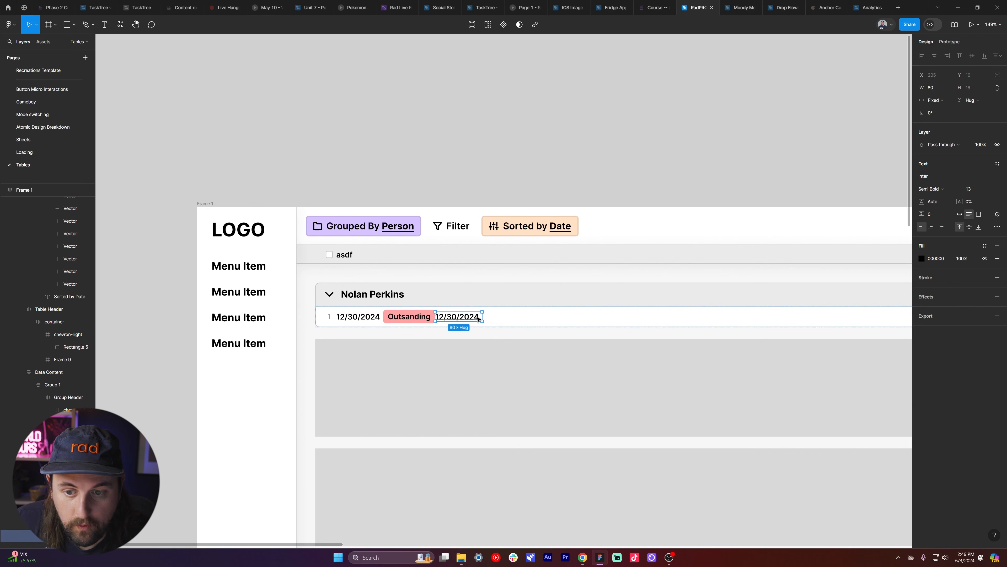
- Replace the copied date text after the status tag with the amount $1,234.12
key(Return)
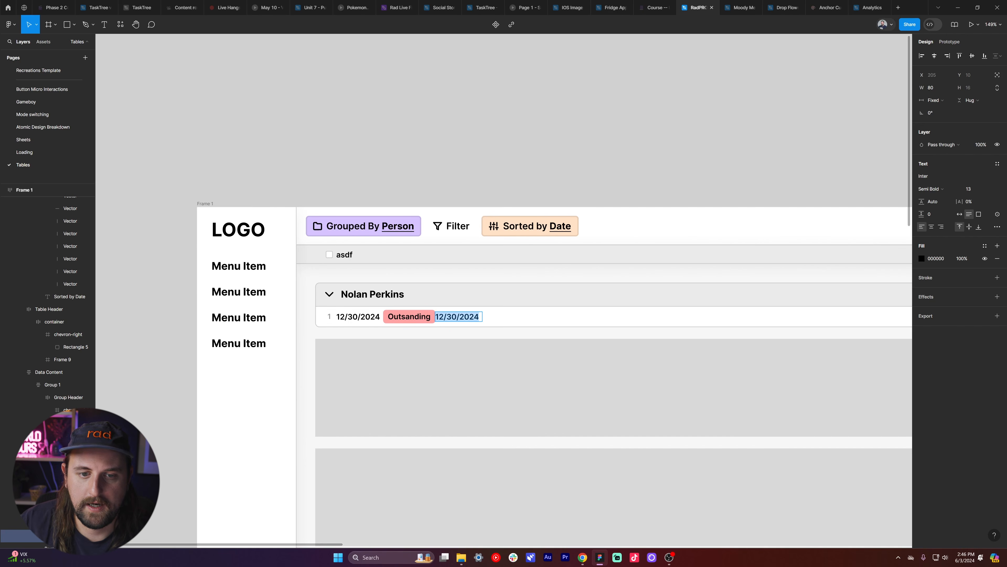
scroll(523, 409, down, 10)
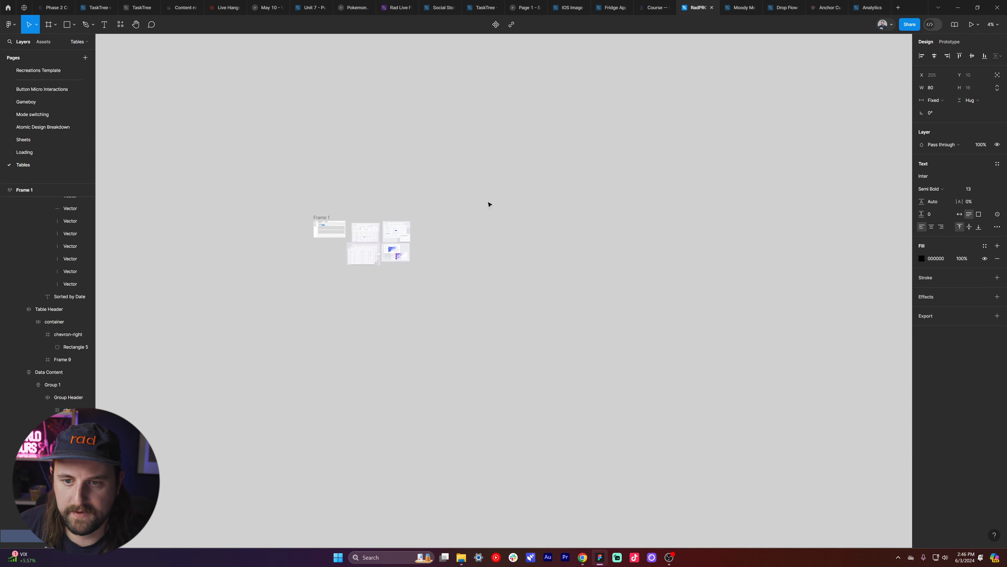
scroll(488, 202, up, 6)
scroll(453, 212, up, 2)
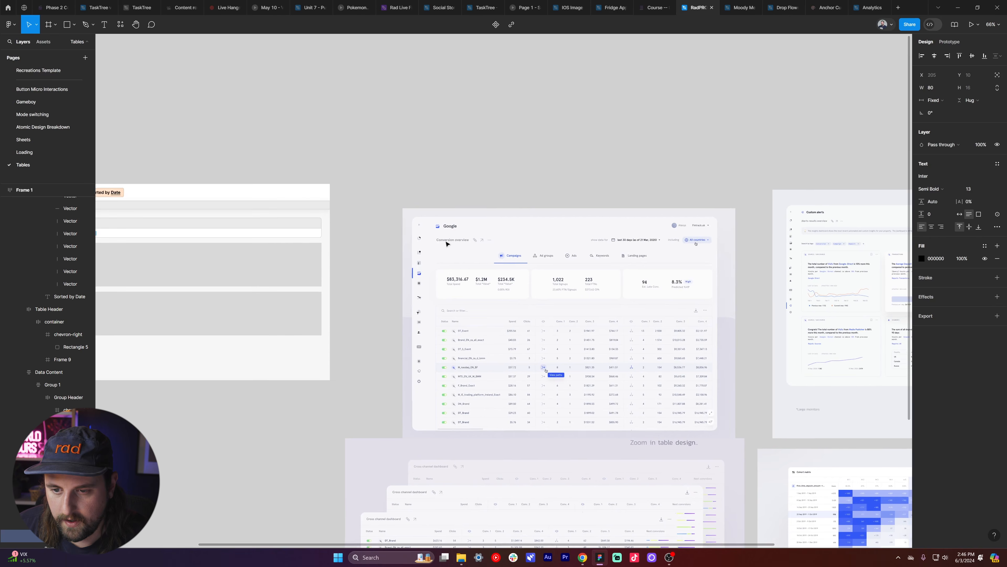
scroll(496, 278, left, 2)
scroll(538, 333, left, 10)
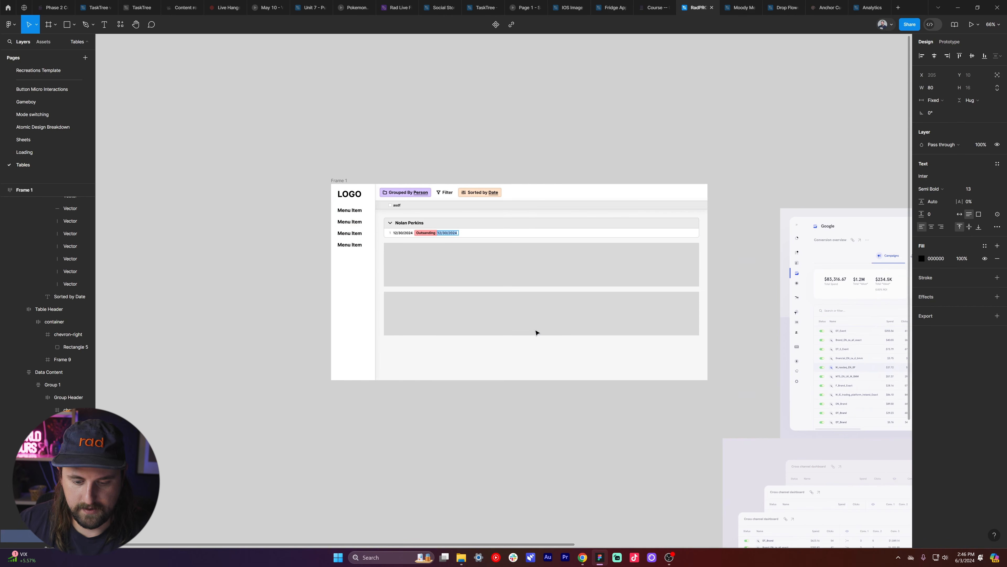
text(1234)
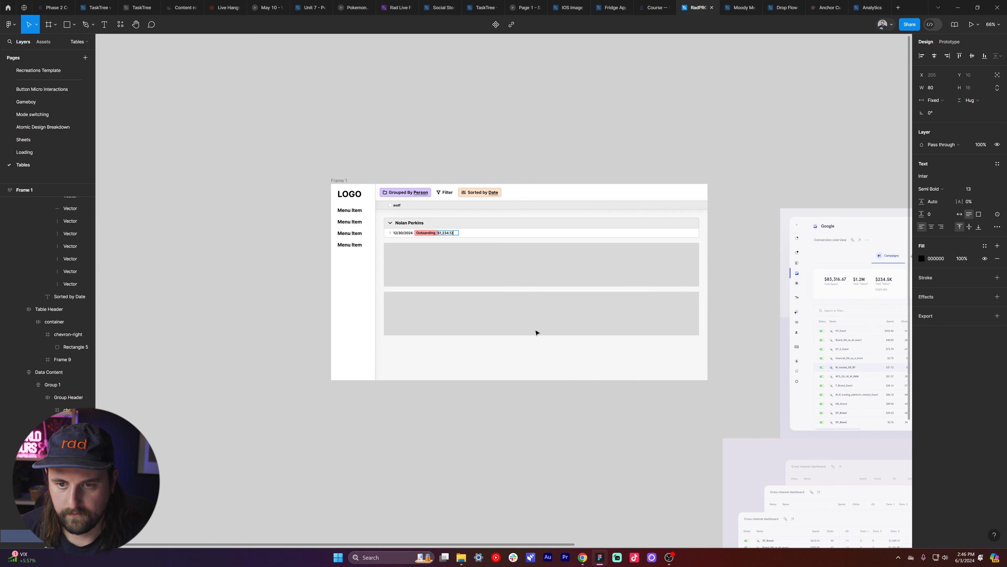
key(BackSpace)
key(Escape)
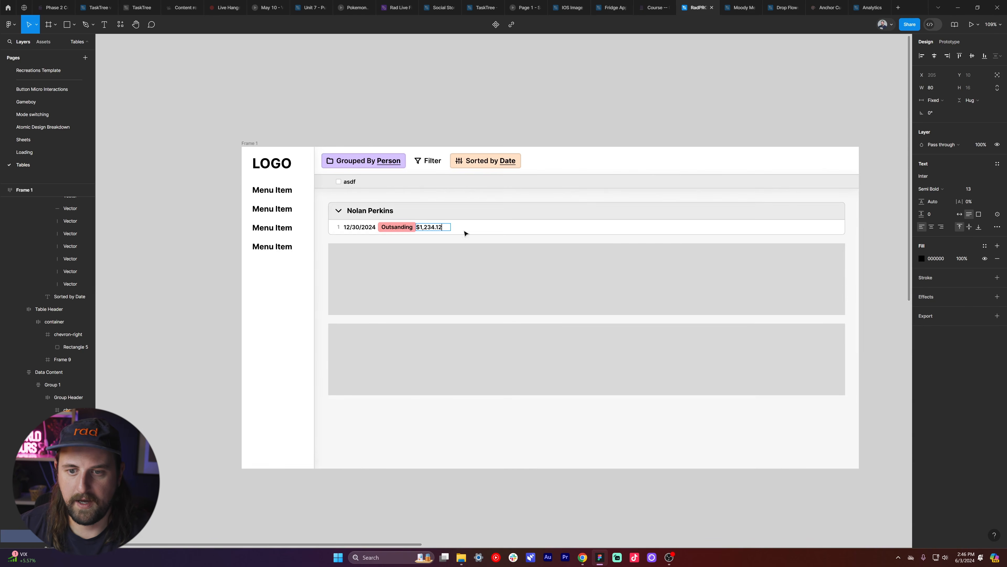
- Change the amount in the numbered row to $10,234.12
ctrl+scroll(465, 227, up, 5)
click(397, 226)
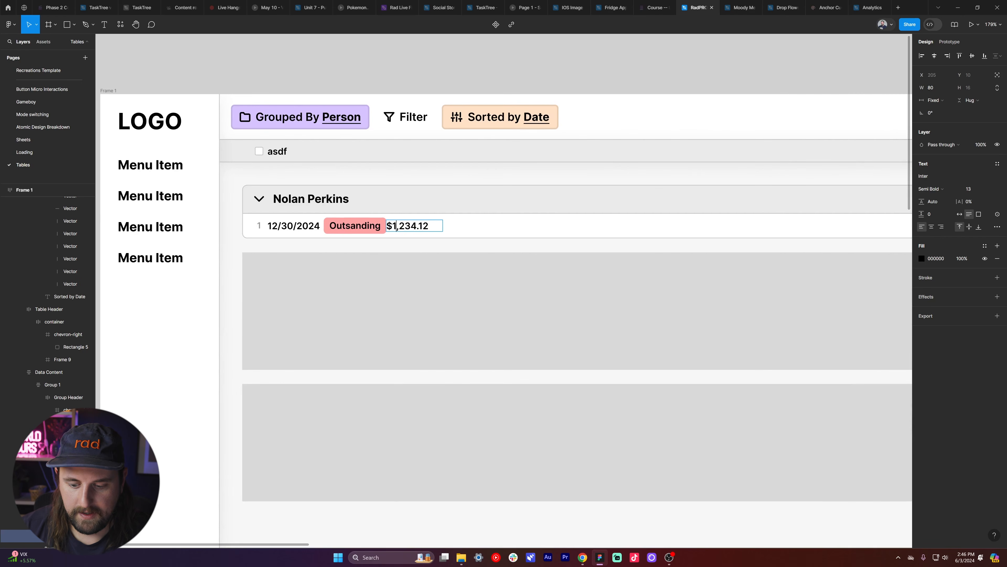
text(0)
key(Escape)
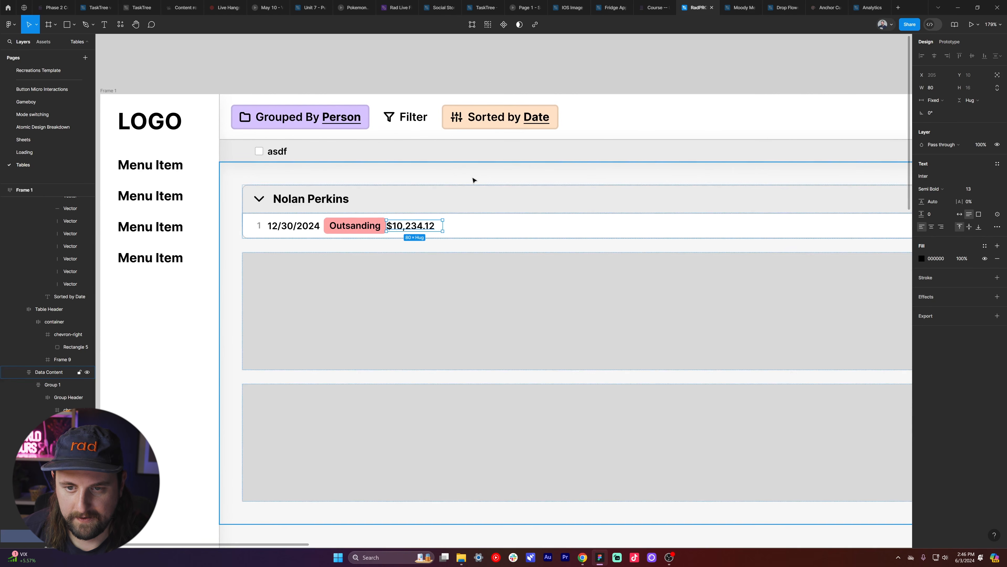
- Set the width of the row's amount text to 75
ctrl+scroll(466, 186, down, 2)
scroll(466, 187, left, 2)
scroll(469, 195, right, 2)
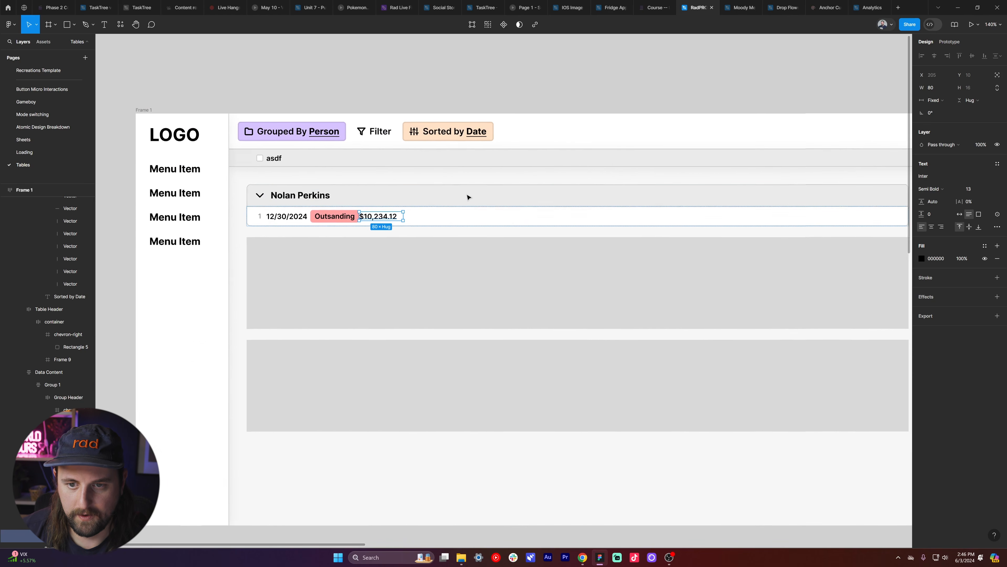
ctrl+scroll(386, 218, down, 3)
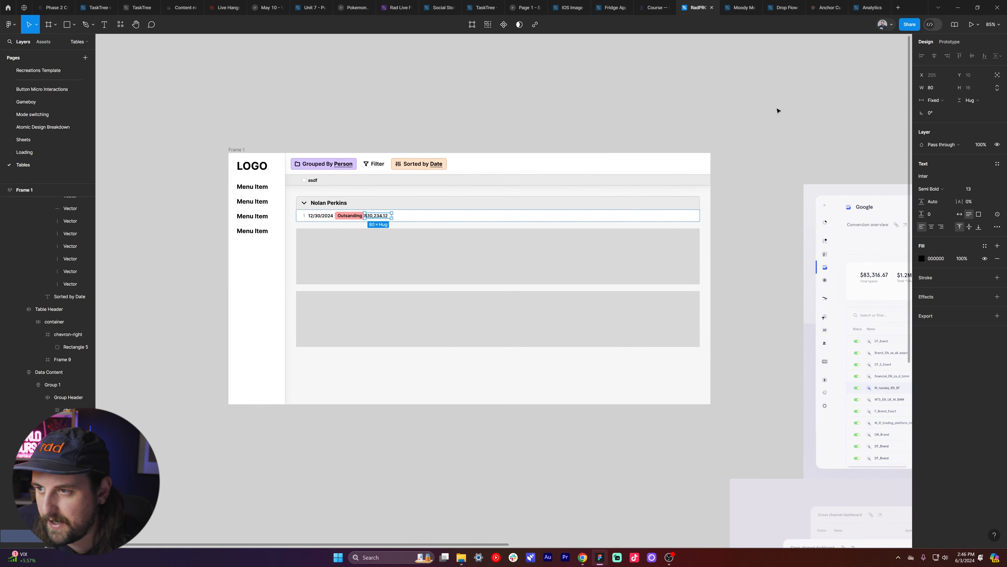
mouse_move(923, 86)
mouse_down()
mouse_move(912, 92)
mouse_move(921, 89)
mouse_up()
click(936, 88)
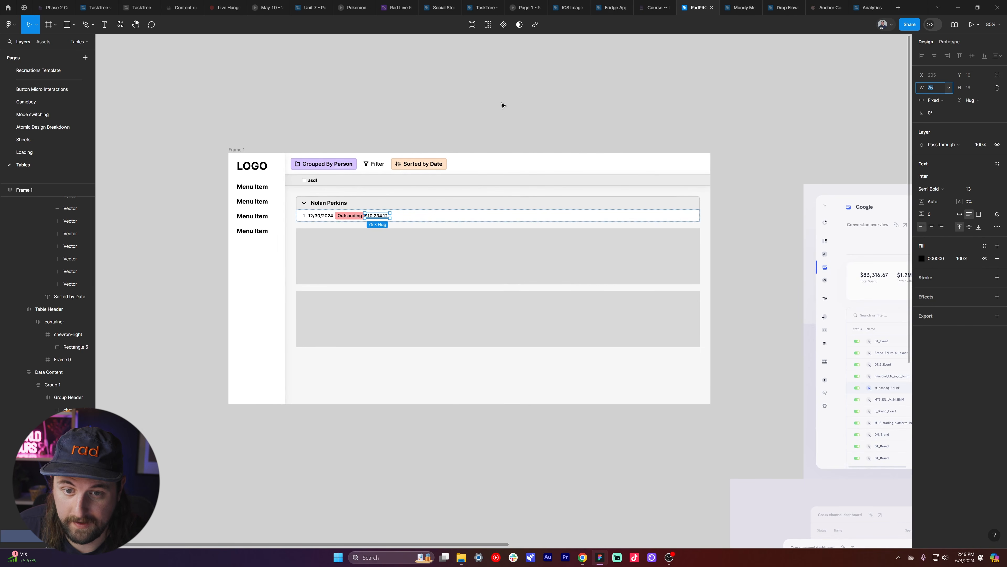
- Change the amount after the status tag to $99,999.99
scroll(395, 167, up, 4)
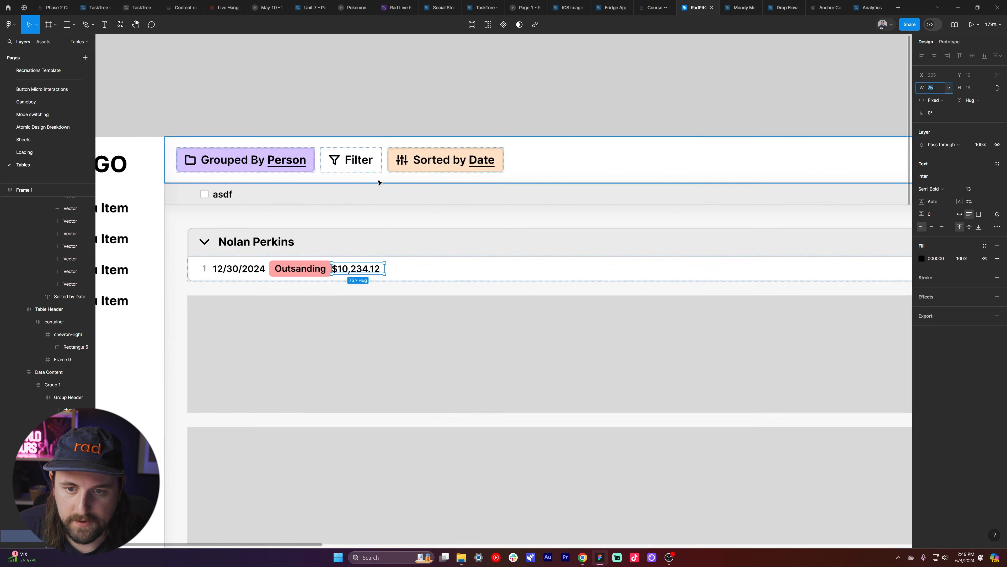
double_click(345, 269)
click(343, 269)
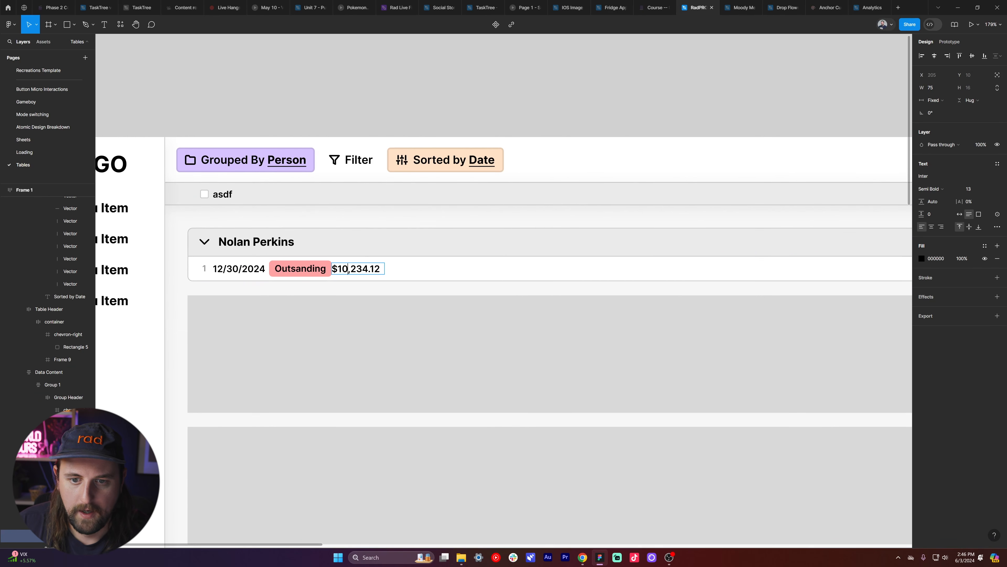
text(99)
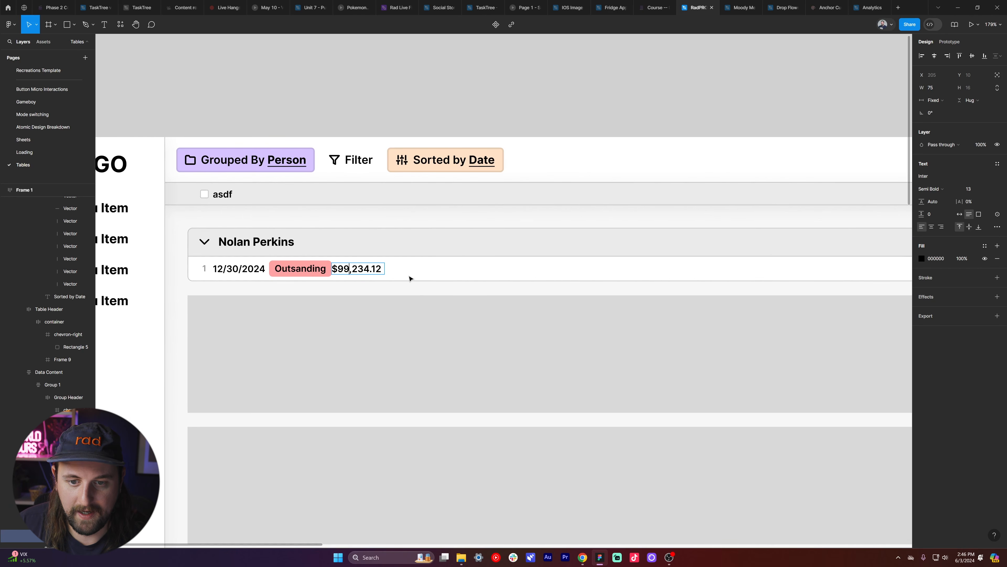
text(9)
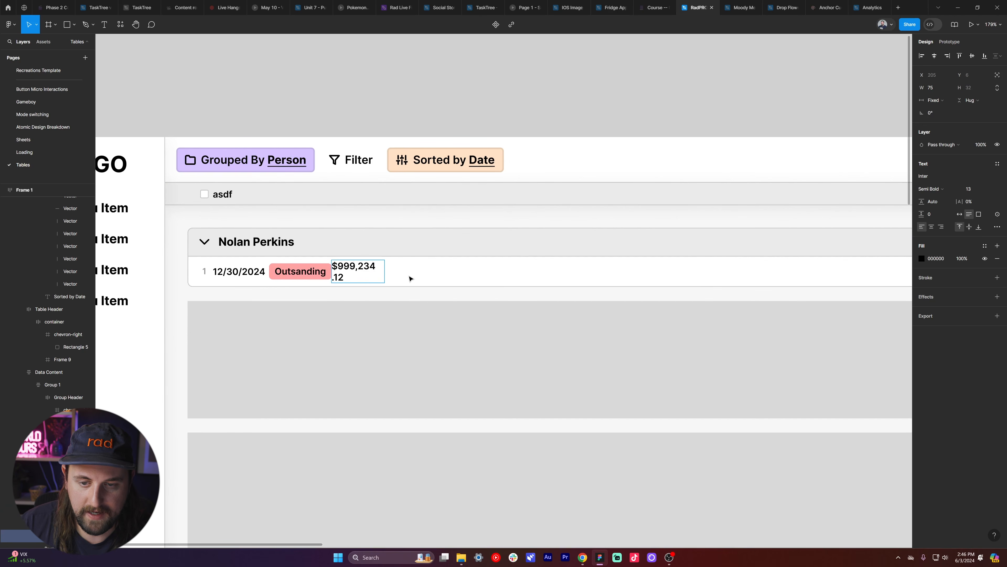
key(BackSpace)
key(shift+Right)
key(shift+Right)
key(shift+Right)
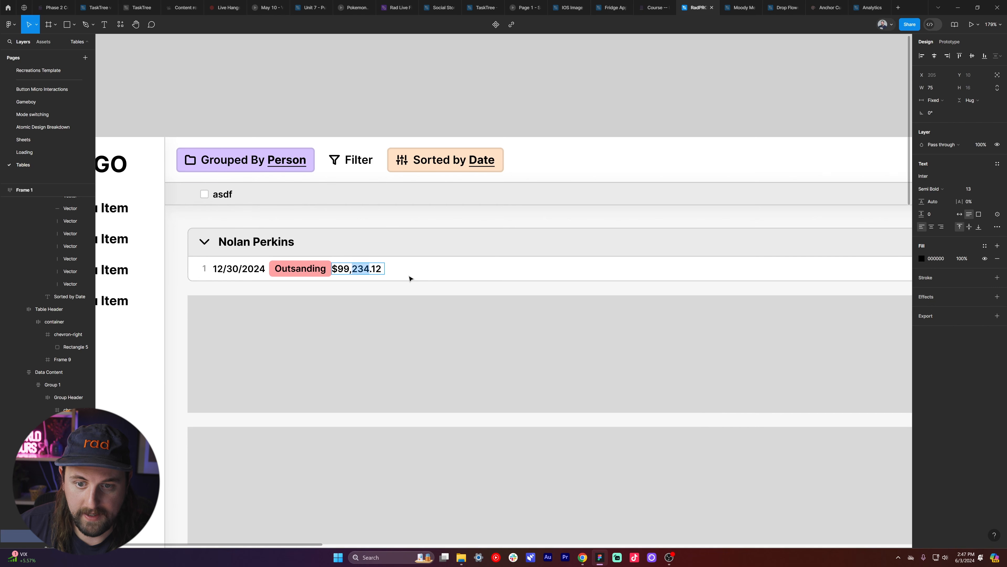
text(99,9)
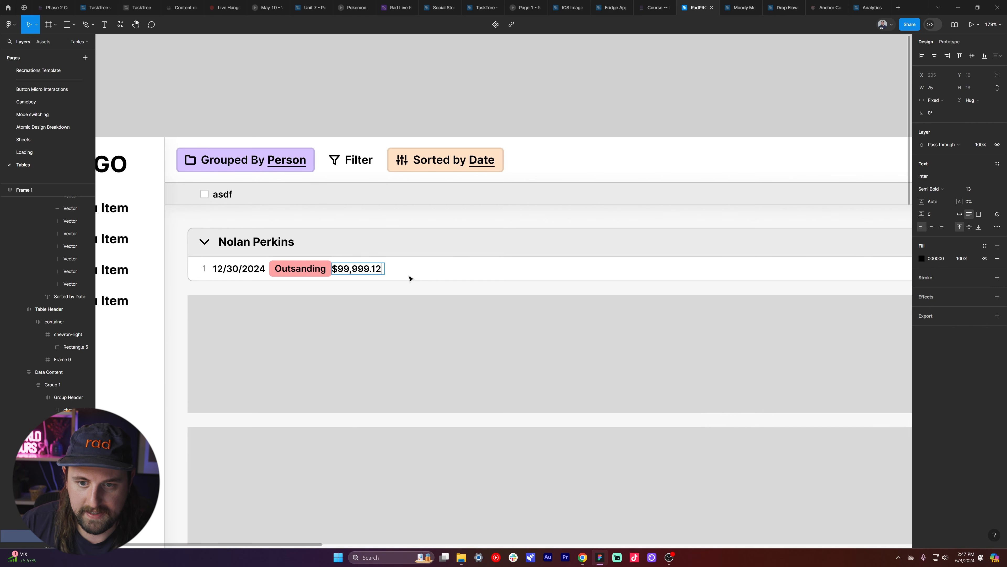
text(9)
key(BackSpace)
key(Escape)
- Set the width of the row's amount text to 80
click(941, 91)
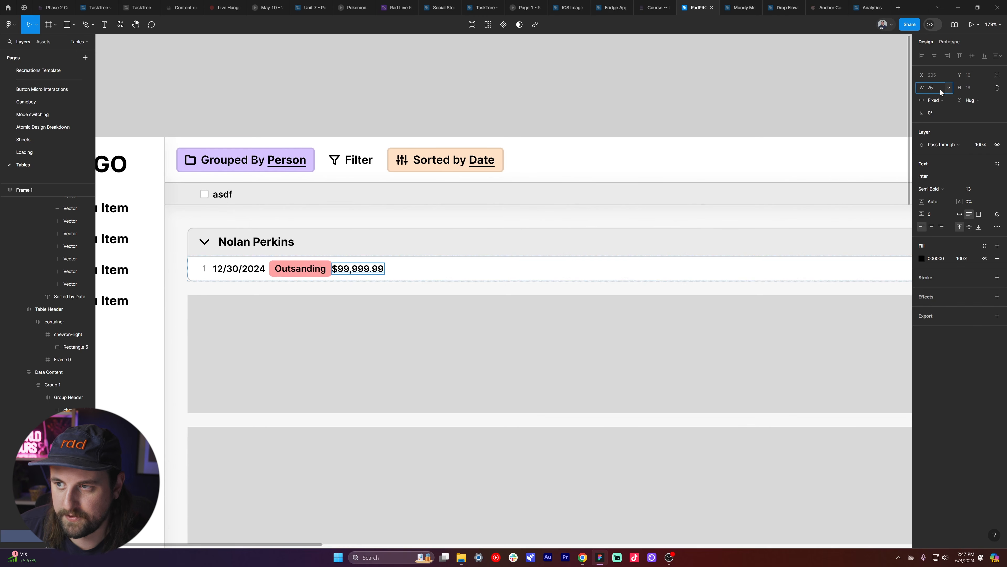
key(shift+Up)
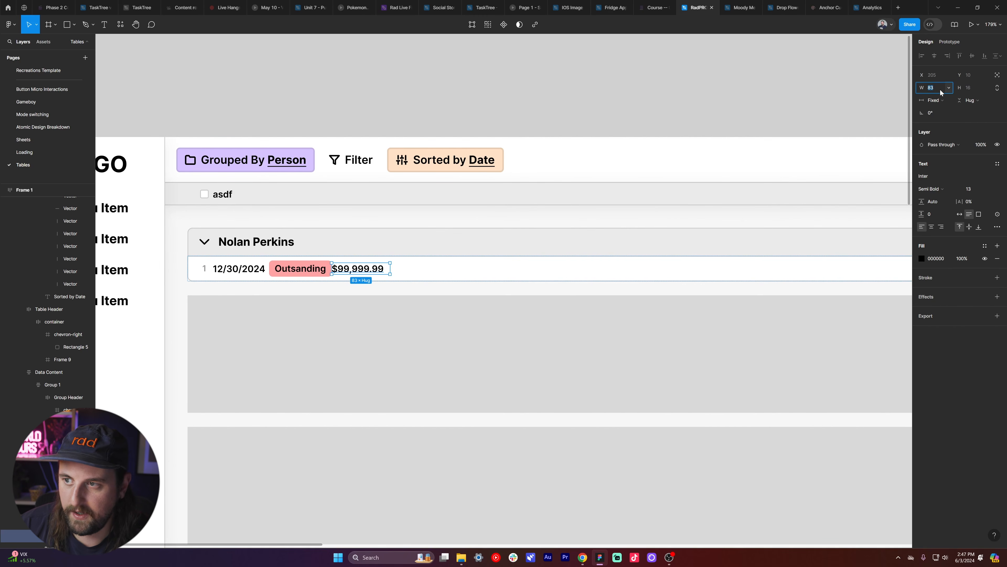
key(Down)
key(Down)
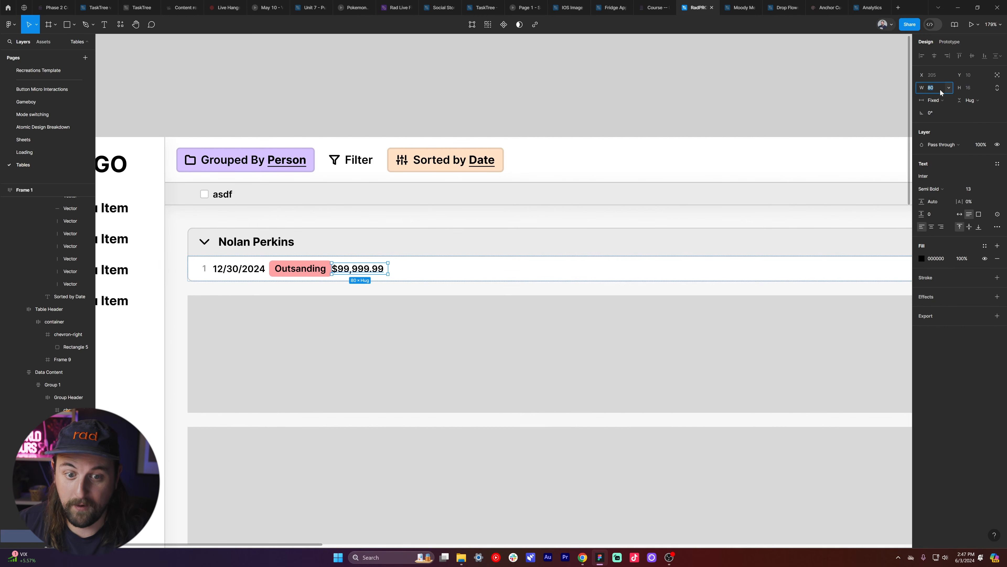
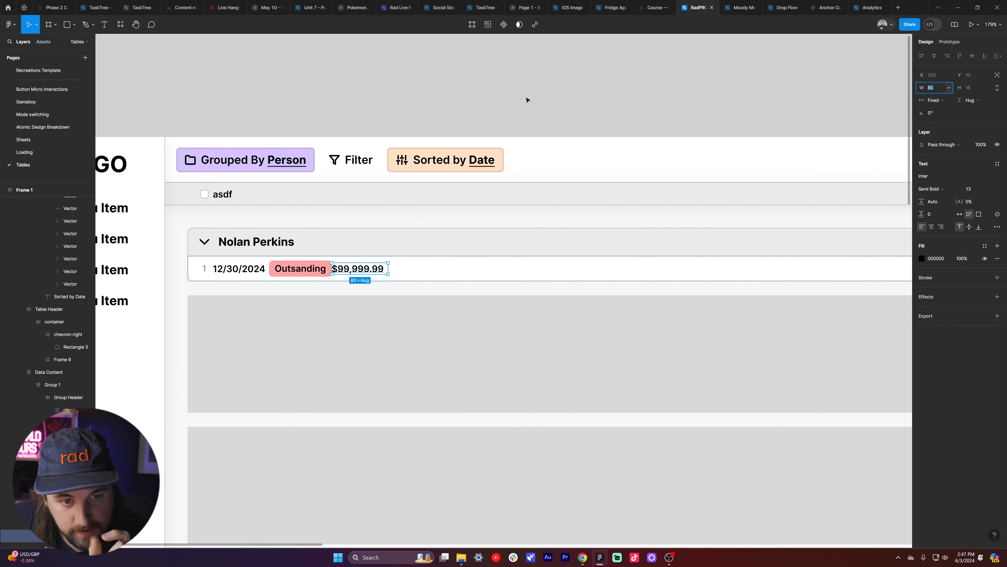
click(458, 116)
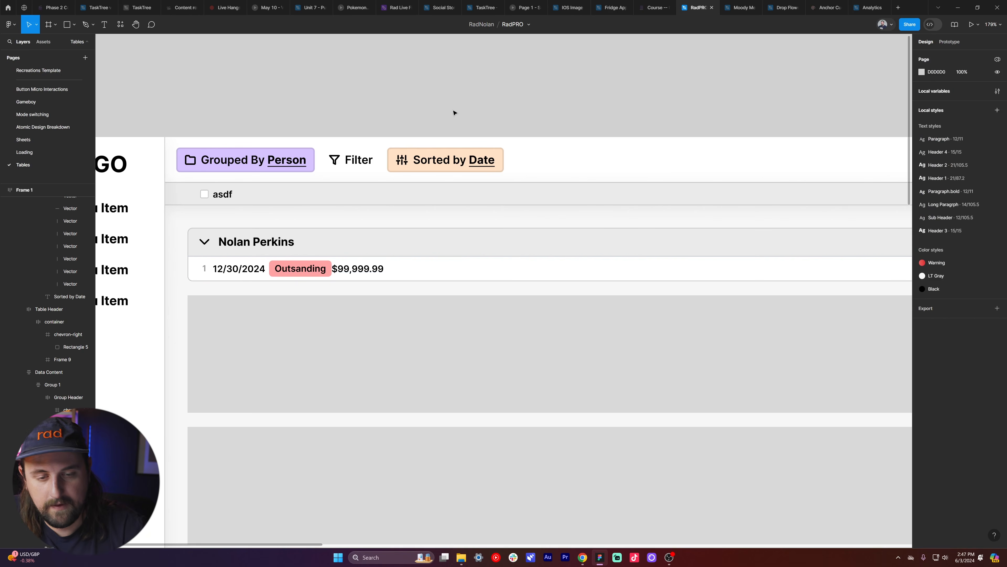
- Duplicate the row's amount text and replace the copy's content with 123
scroll(454, 113, down, 3)
scroll(453, 130, up, 2)
scroll(464, 140, down, 4)
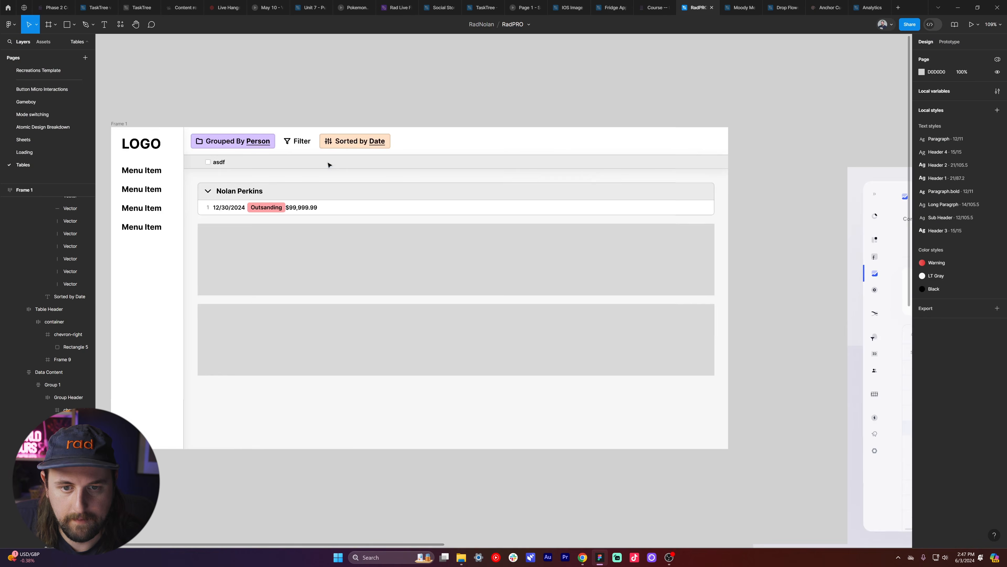
double_click(306, 197)
scroll(424, 169, right, 2)
key(ctrl+d)
scroll(381, 167, down, 2)
scroll(389, 164, right, 2)
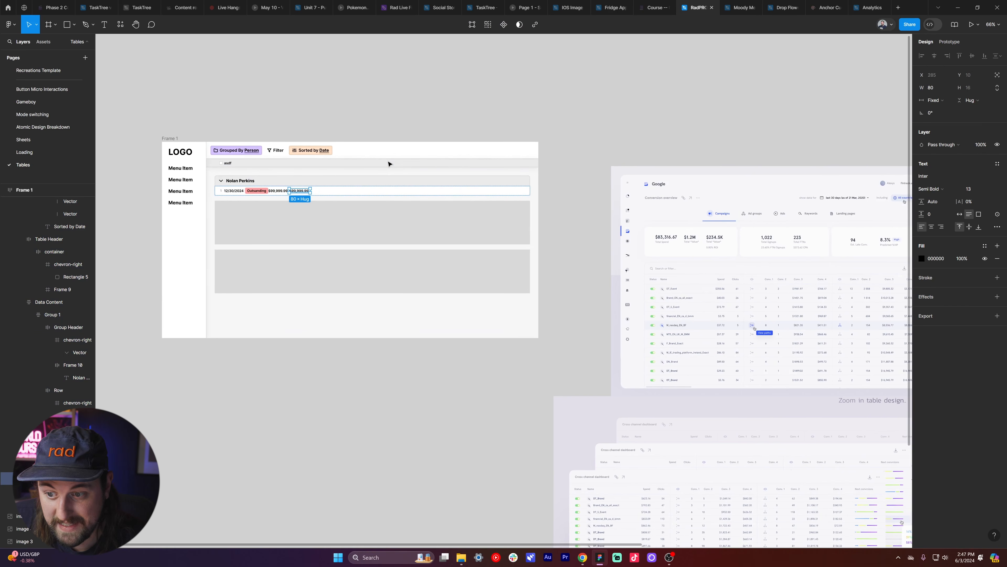
scroll(389, 164, right, 1)
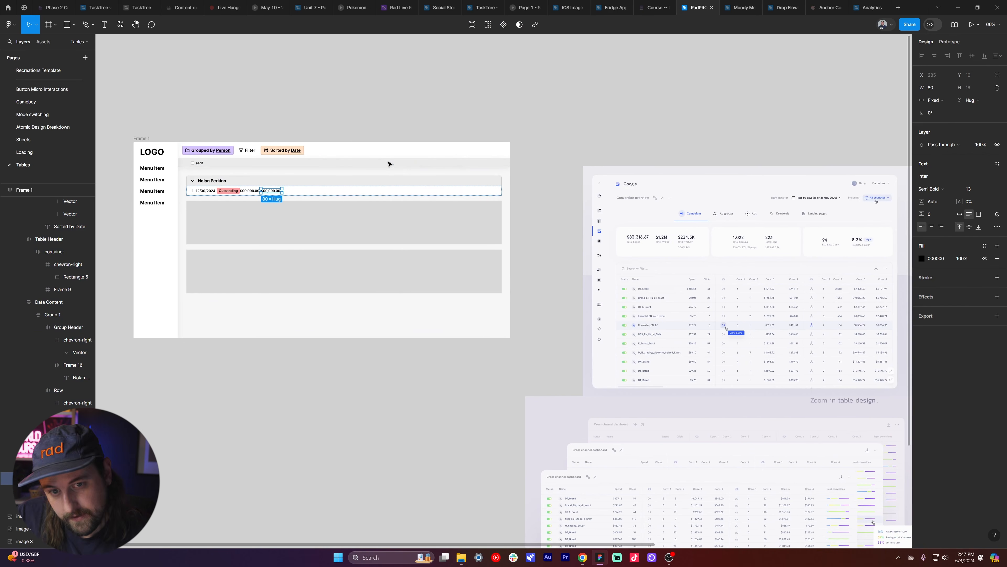
key(Return)
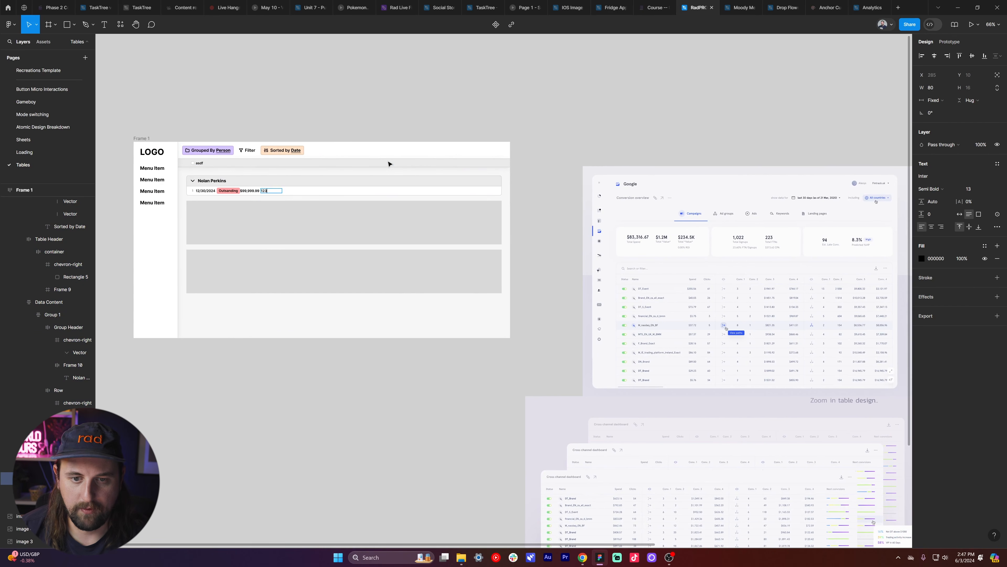
key(Escape)
- Try widths of 60 and 40 for the 123 text, ending with a width of 50
click(932, 87)
text(60)
key(Return)
text(40)
key(Return)
text(60)
key(Return)
text(50)
key(Return)
scroll(272, 179, up, 5)
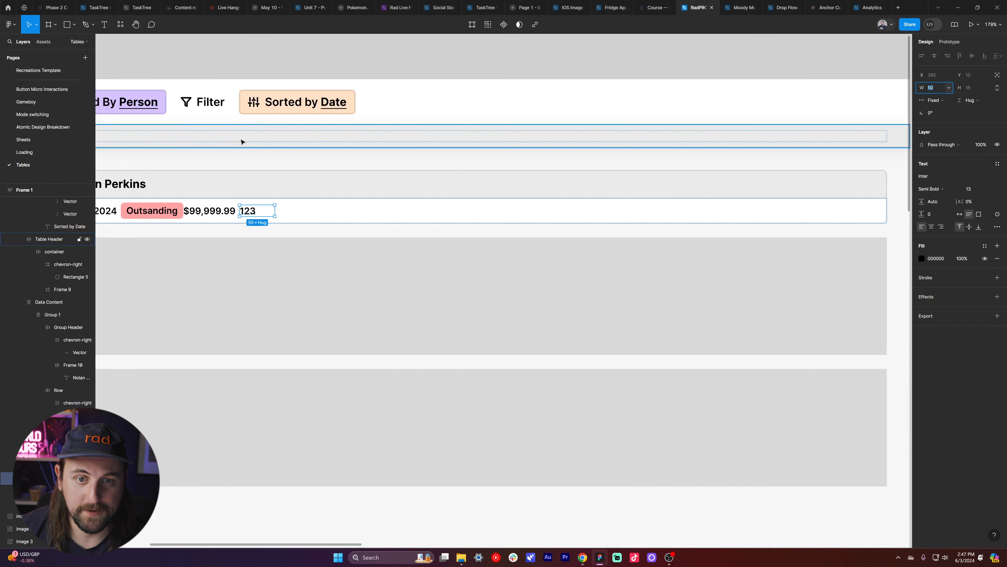
scroll(242, 142, left, 4)
double_click(409, 211)
click(408, 211)
key(ctrl+a)
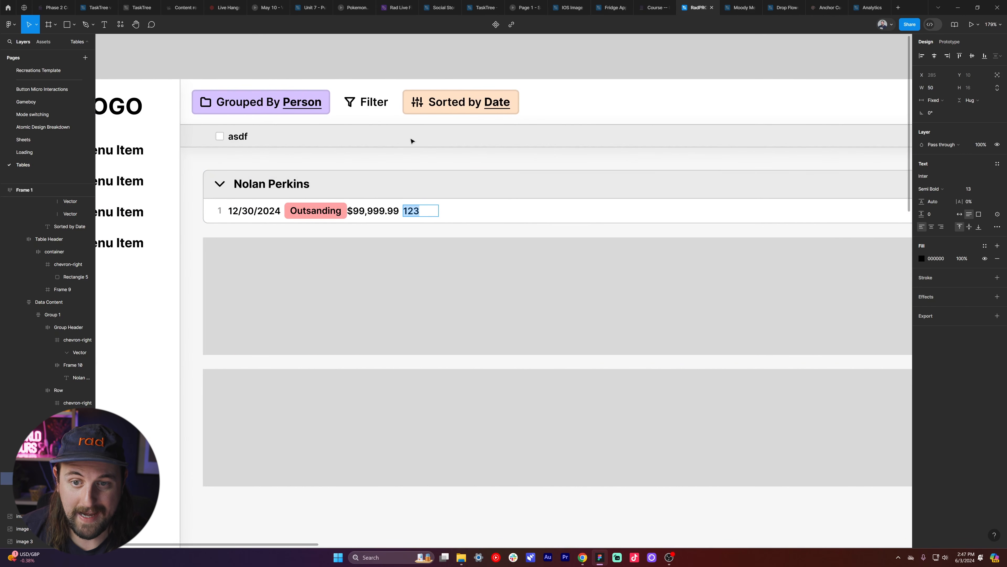
scroll(429, 138, down, 3)
click(431, 137)
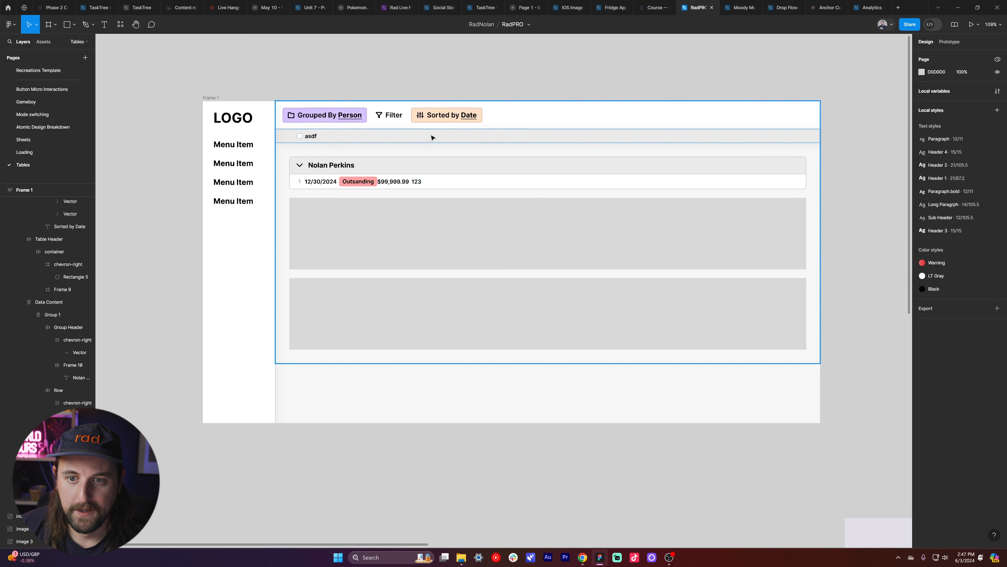
- Set the width of the 123 text in the numbered row to 60
scroll(428, 139, right, 2)
ctrl+click(346, 185)
click(930, 88)
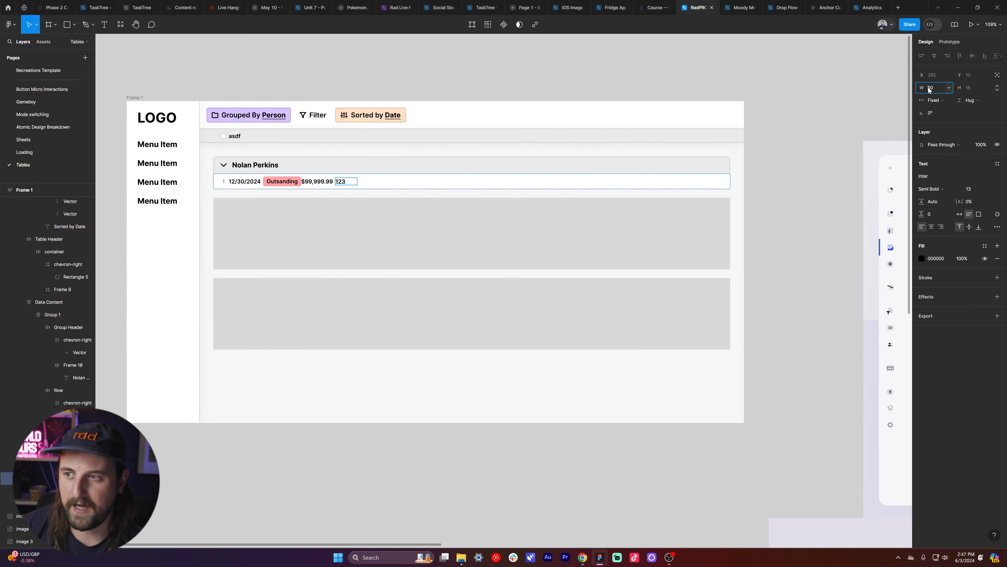
text(60)
key(Return)
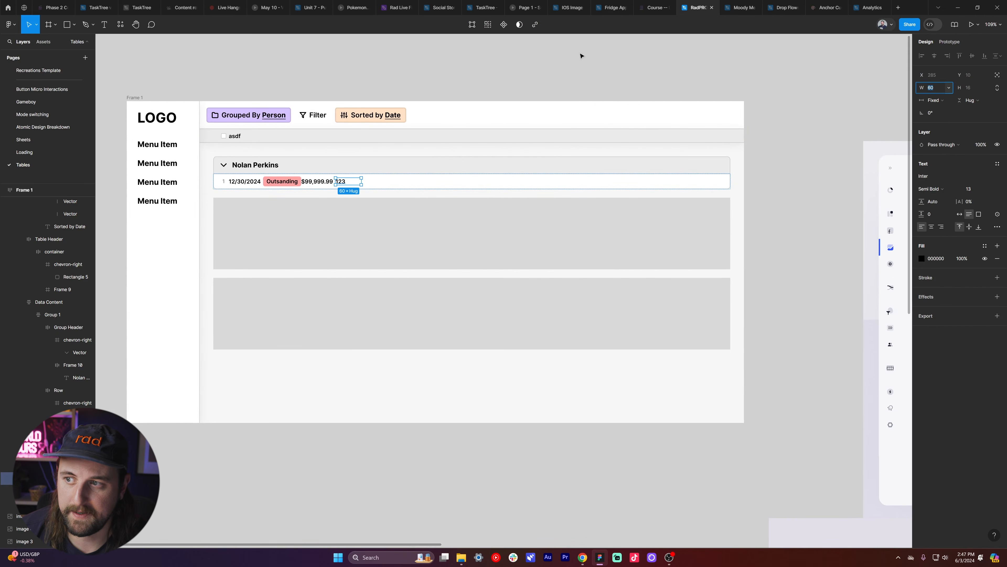
- Duplicate the 123 text to add another number column to the row, checking against the reference table designs
key(ctrl+d)
scroll(427, 174, down, 3)
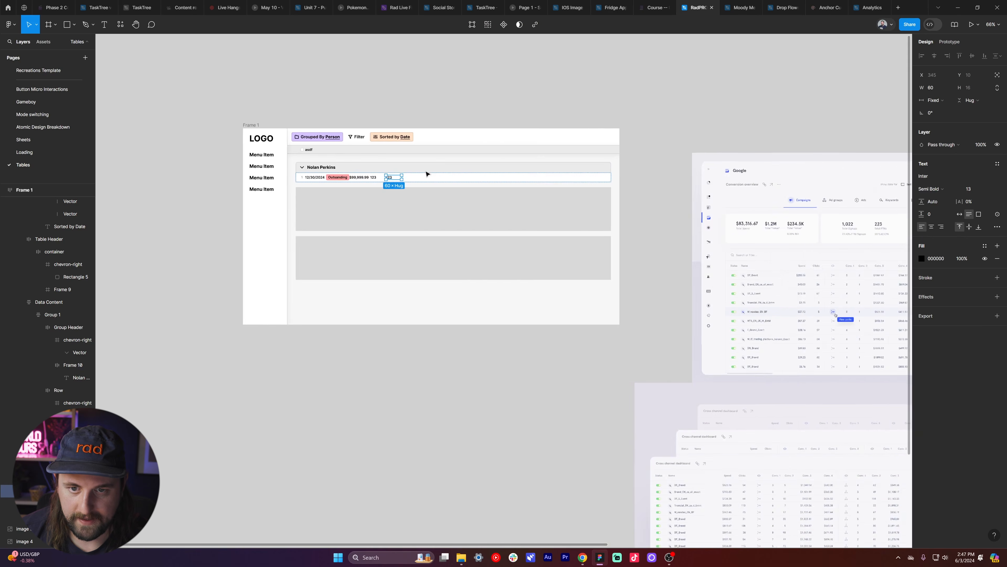
scroll(427, 174, right, 5)
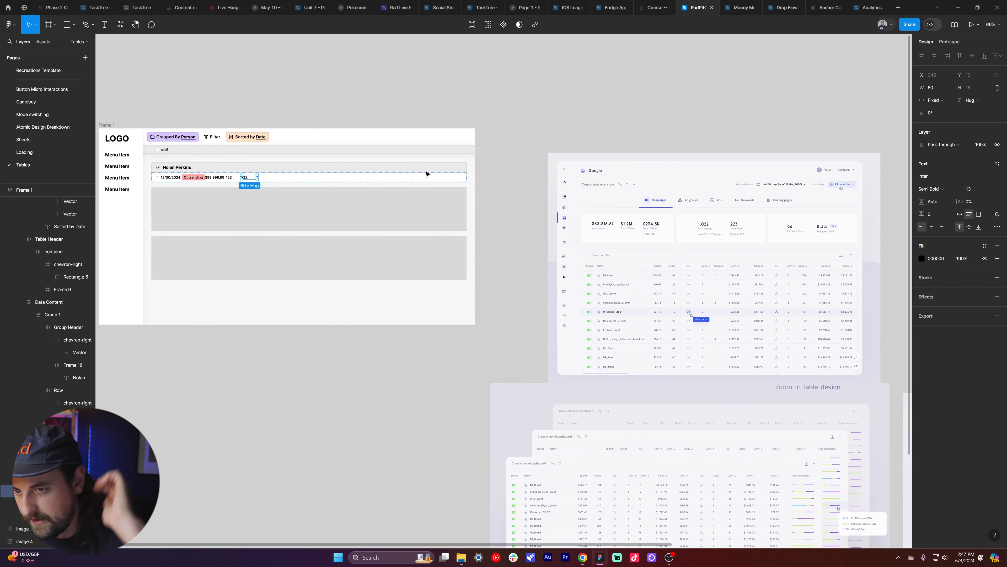
scroll(349, 144, left, 3)
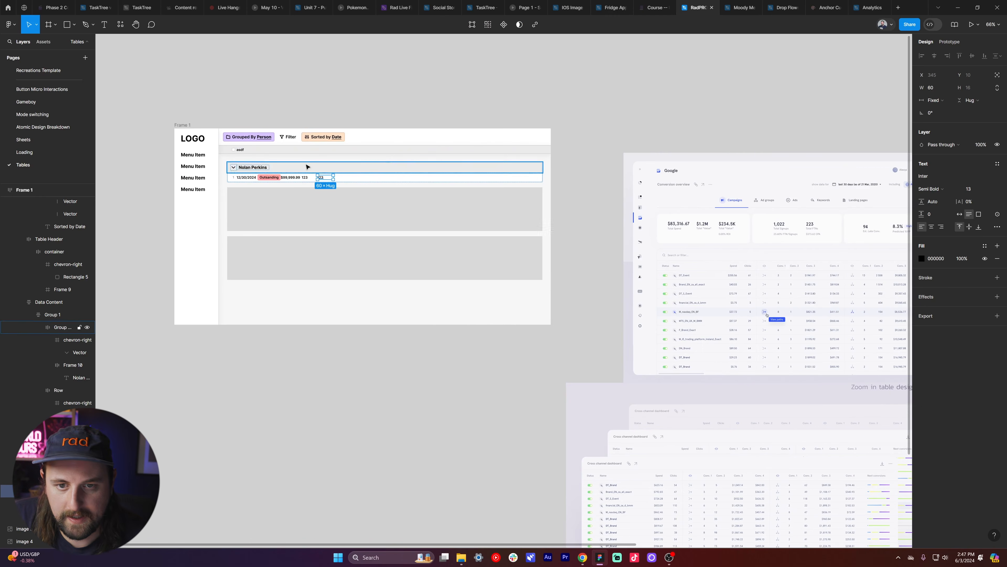
scroll(305, 159, up, 3)
scroll(517, 209, up, 5)
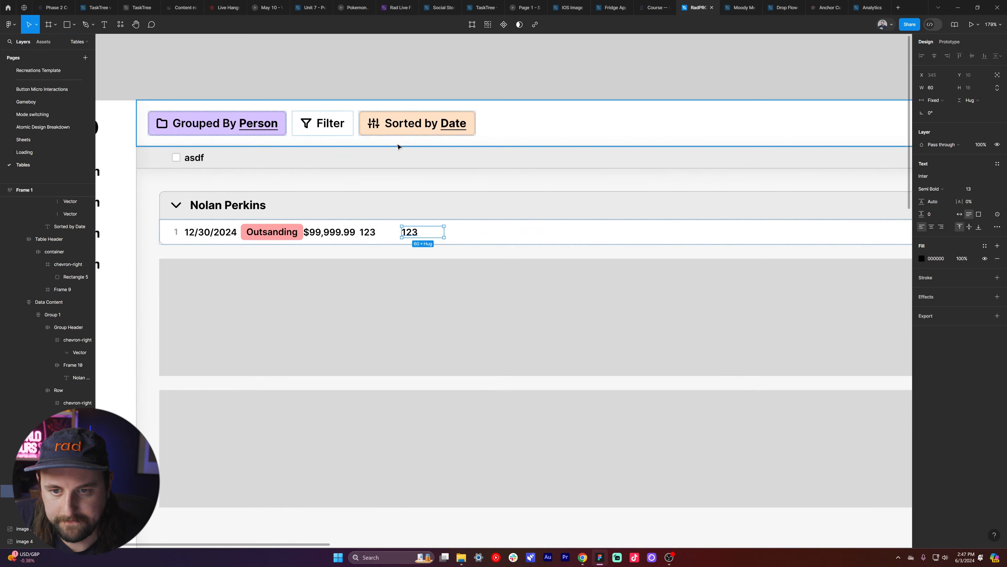
- Draw a frame about 39 × 21 above the table, add a stroke, and round its corners to 84 for a toggle pill
scroll(378, 83, up, 2)
key(f)
drag(377, 85, 405, 99)
click(997, 246)
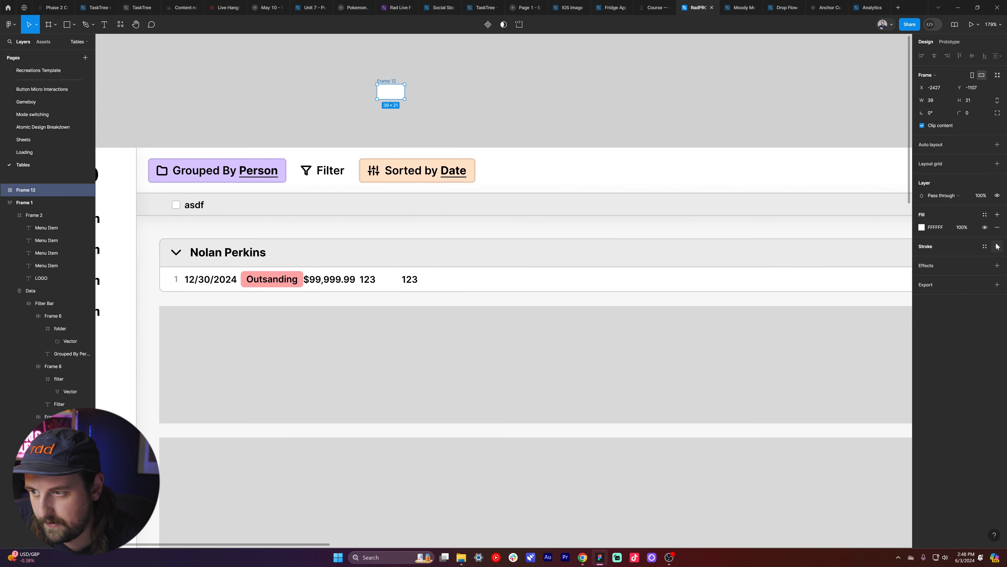
drag(960, 113, 990, 113)
- Move the pill frame into the numbered row after the last 123 text and reduce its height to 19
key(ctrl+x)
ctrl+click(411, 280)
key(ctrl+v)
drag(471, 271, 468, 273)
- Set the pill's width to 30 and its stroke weight to 2, and hide its white fill
click(934, 101)
text(30)
key(Return)
click(970, 285)
text(2)
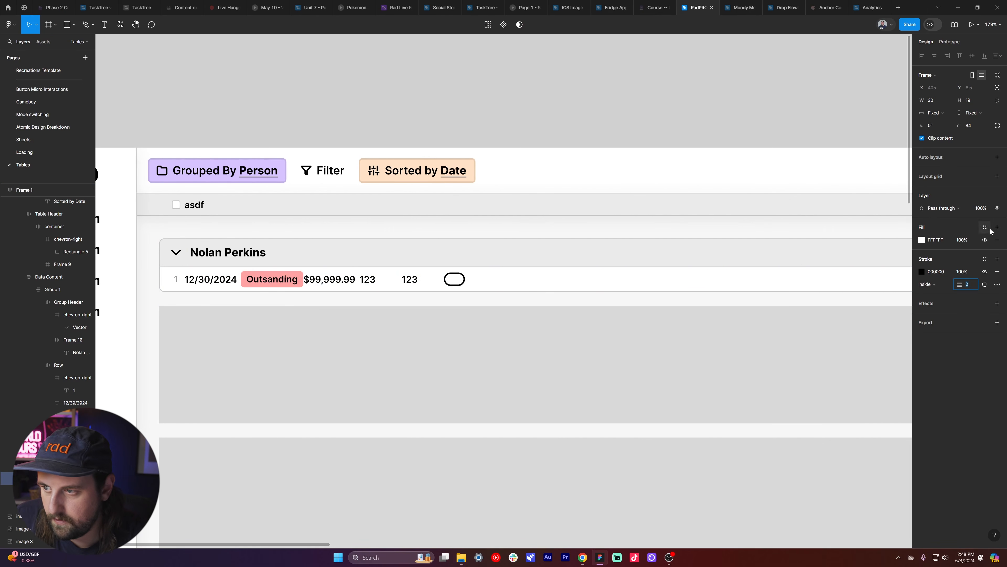
click(985, 240)
- Draw a small circle inside the pill as the toggle knob and set its fill to black
scroll(445, 274, up, 5)
key(o)
drag(470, 279, 488, 297)
click(931, 216)
text(0)
key(Return)
- Delete the second 123 text from the numbered row
scroll(643, 195, down, 5)
ctrl+click(541, 230)
key(Delete)
- Examine the column layout of the Conversion overview reference table
scroll(635, 196, down, 5)
scroll(634, 198, right, 5)
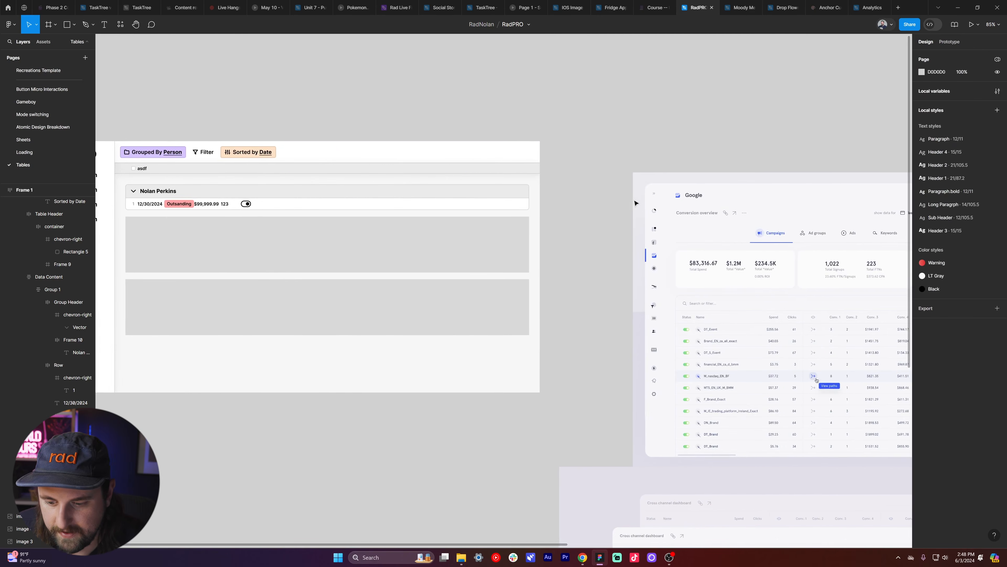
scroll(635, 203, right, 5)
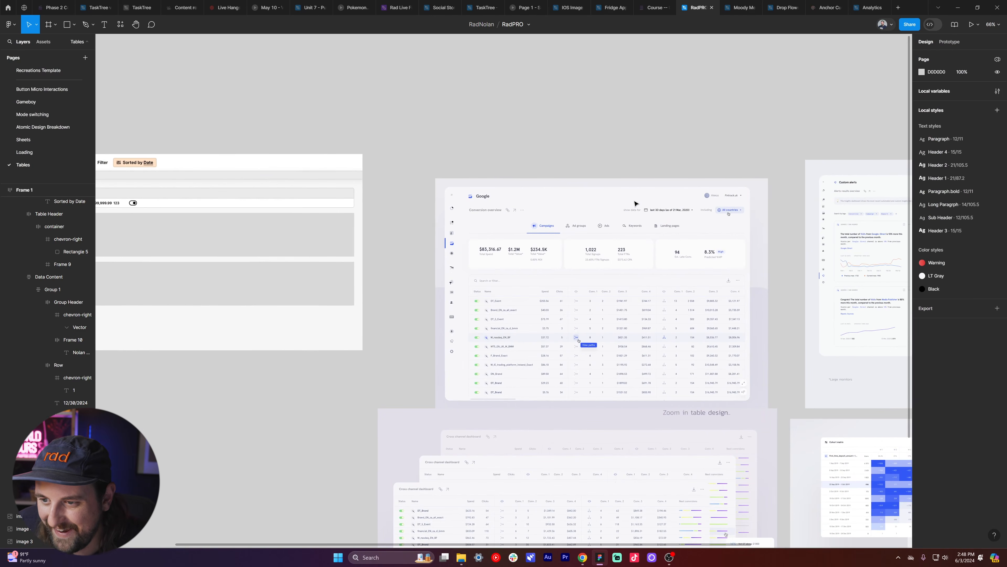
click(646, 298)
scroll(680, 319, up, 5)
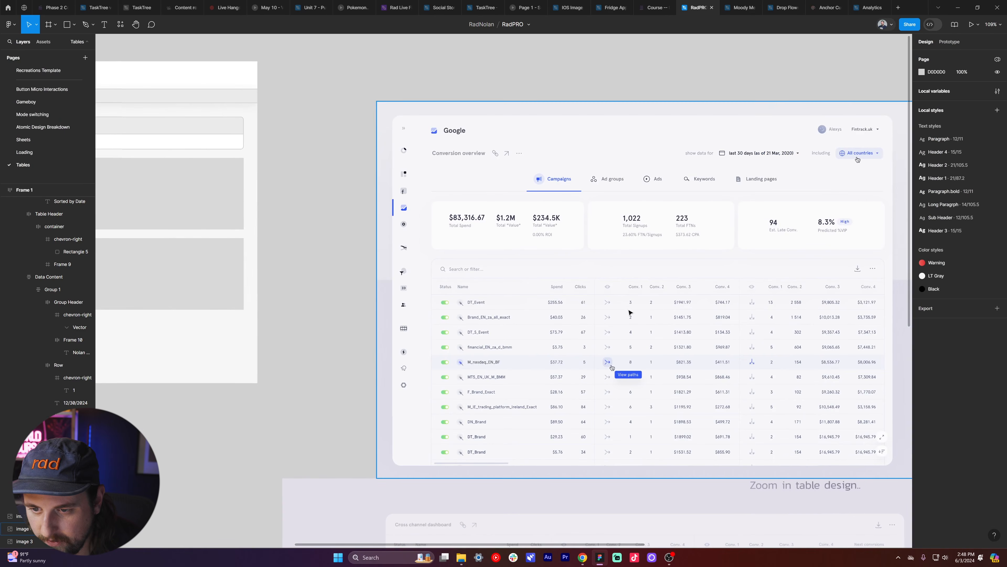
right_click(603, 316)
key(Escape)
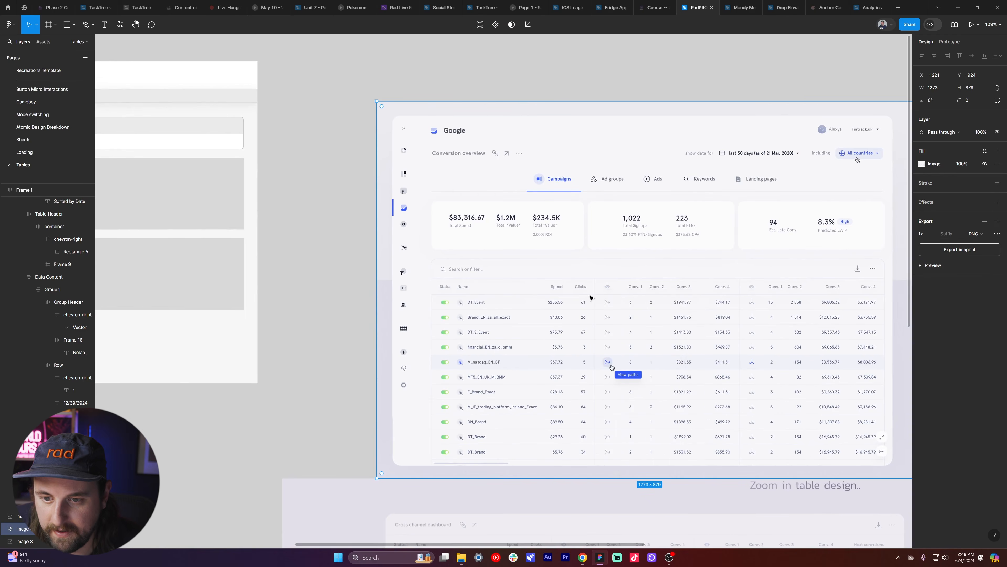
scroll(577, 291, down, 3)
scroll(577, 292, left, 10)
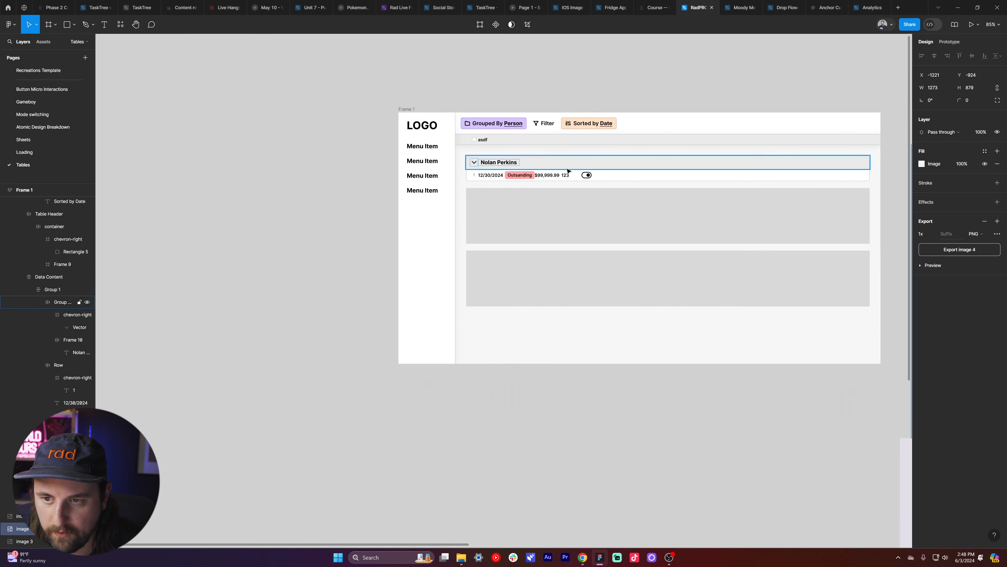
- Duplicate the row's 123 text three times to make four number columns before the toggle
click(570, 177)
key(ctrl+d)
key(ctrl+d)
key(ctrl+d)
- Compare the row's columns with those of the Conversion overview reference table
scroll(688, 182, right, 5)
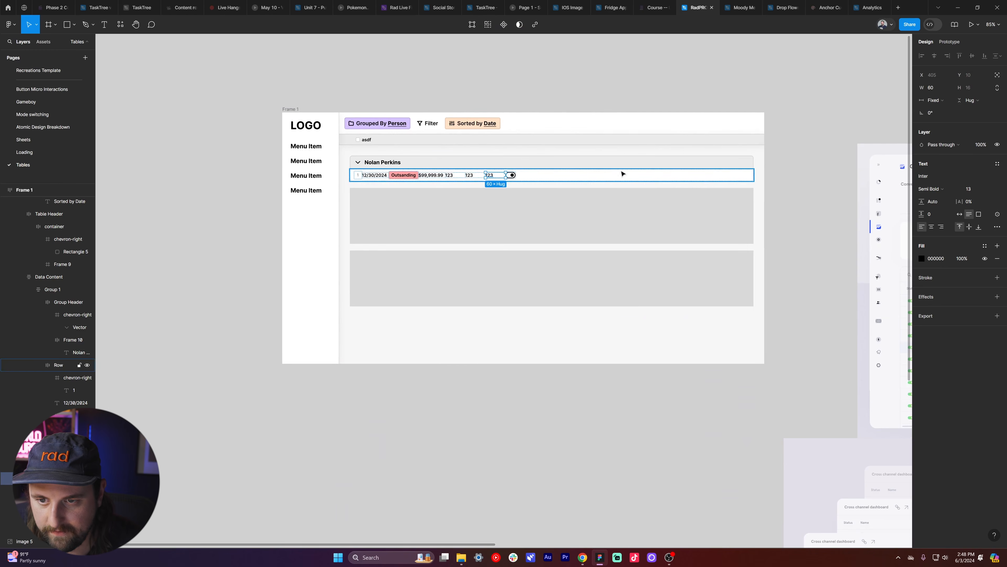
scroll(477, 173, up, 3)
scroll(477, 174, up, 1)
scroll(545, 178, right, 2)
scroll(544, 180, up, 1)
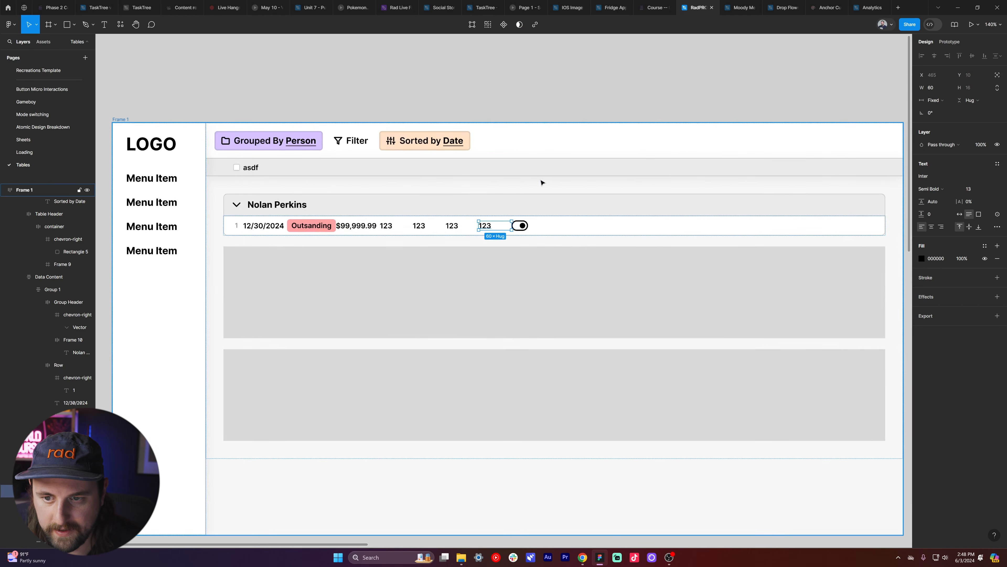
scroll(524, 184, up, 1)
scroll(529, 217, down, 2)
scroll(524, 226, right, 14)
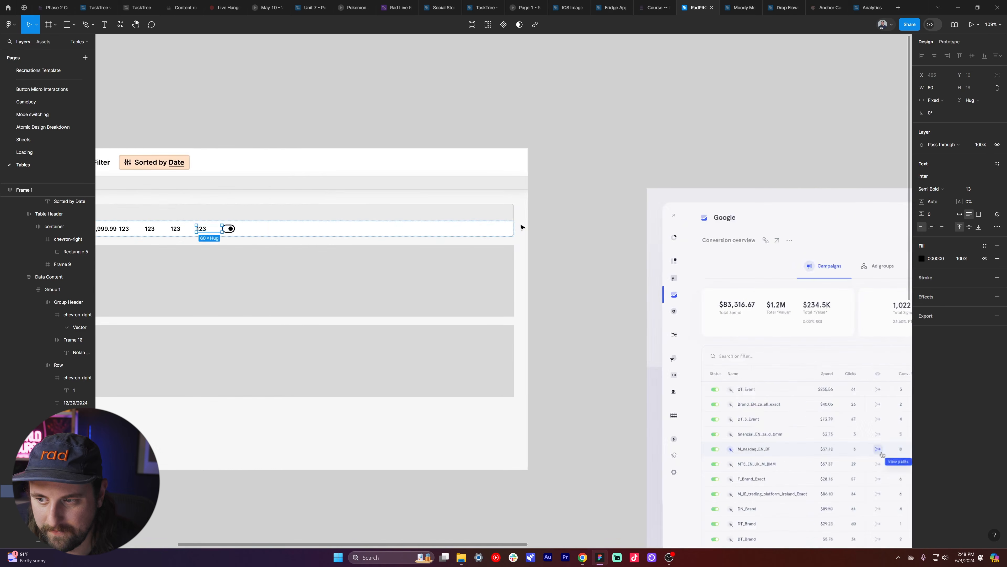
click(596, 108)
drag(595, 108, 461, 66)
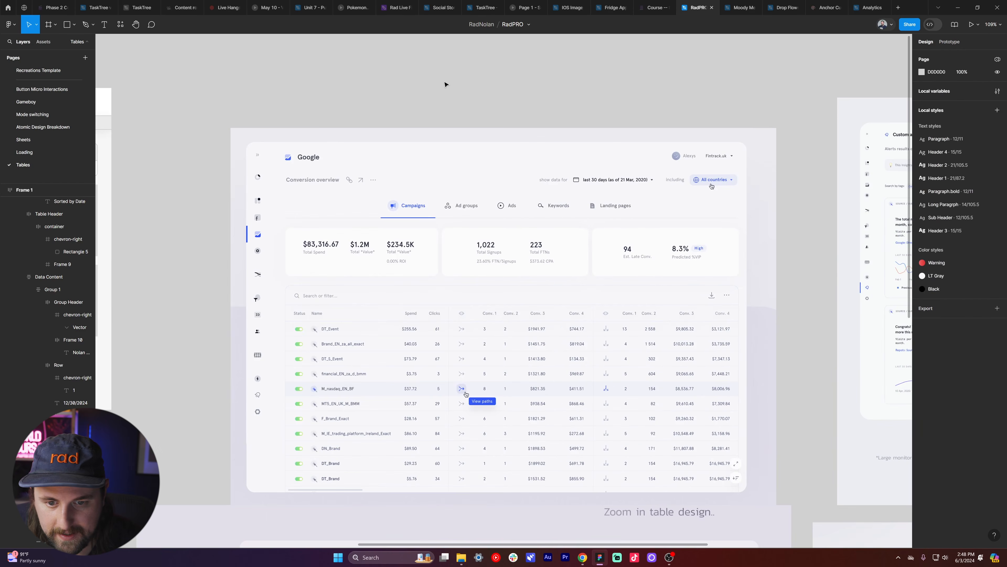
scroll(440, 85, down, 2)
scroll(396, 115, left, 10)
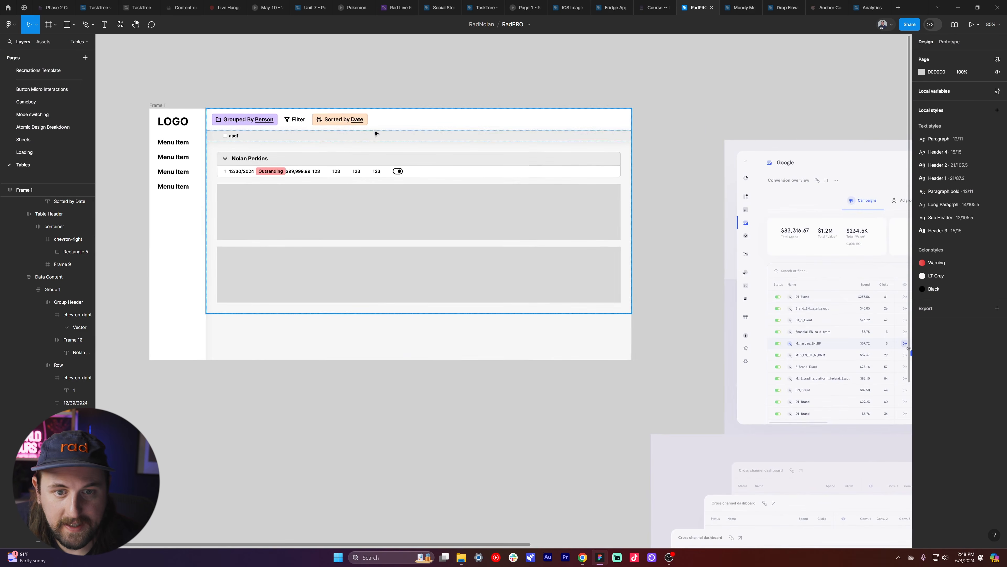
- Duplicate the row's amount text and reorder the copy to sit between the date and the status tag
scroll(381, 133, left, 6)
scroll(436, 199, up, 4)
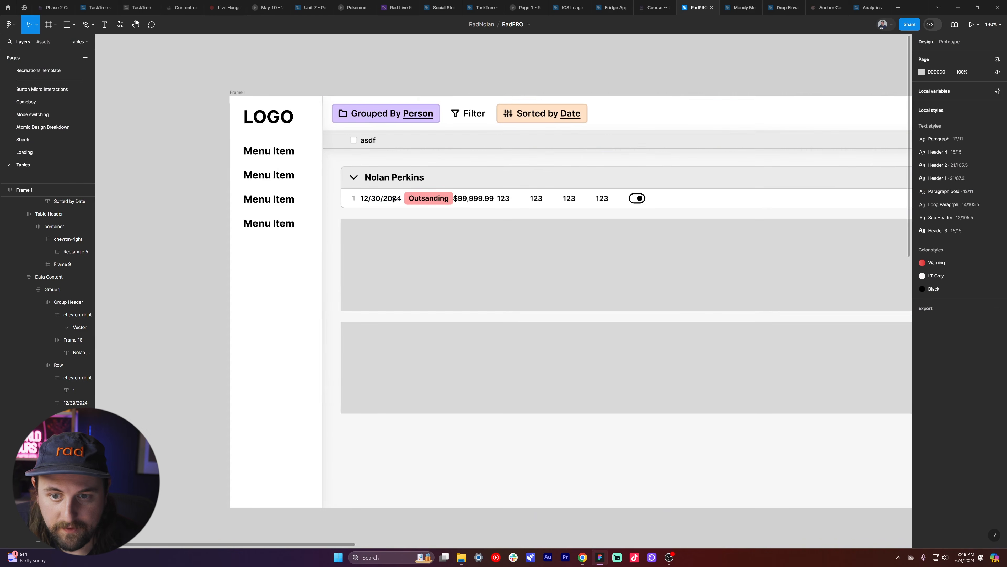
click(472, 201)
key(ctrl+d)
key(Left)
key(Left)
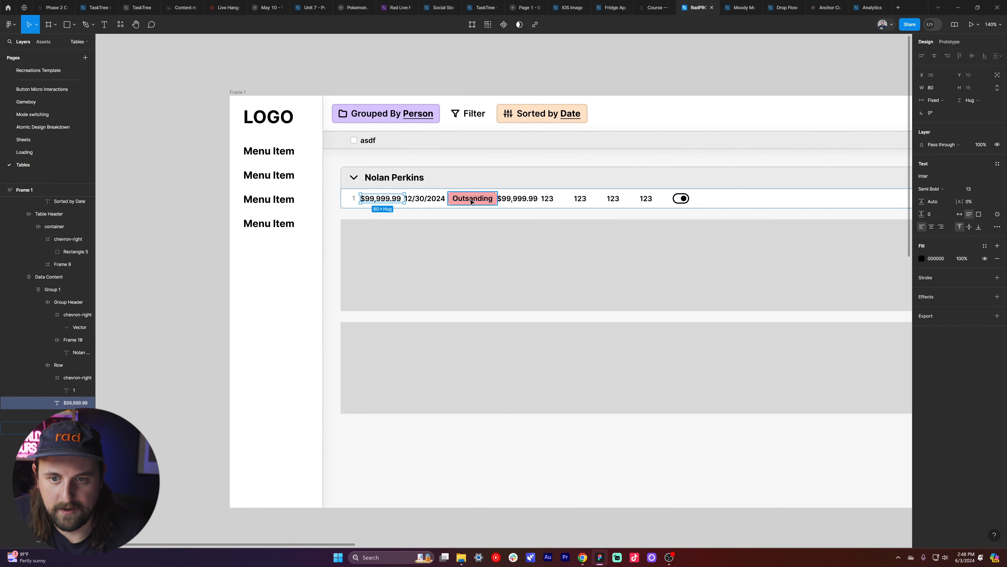
key(Left)
key(Right)
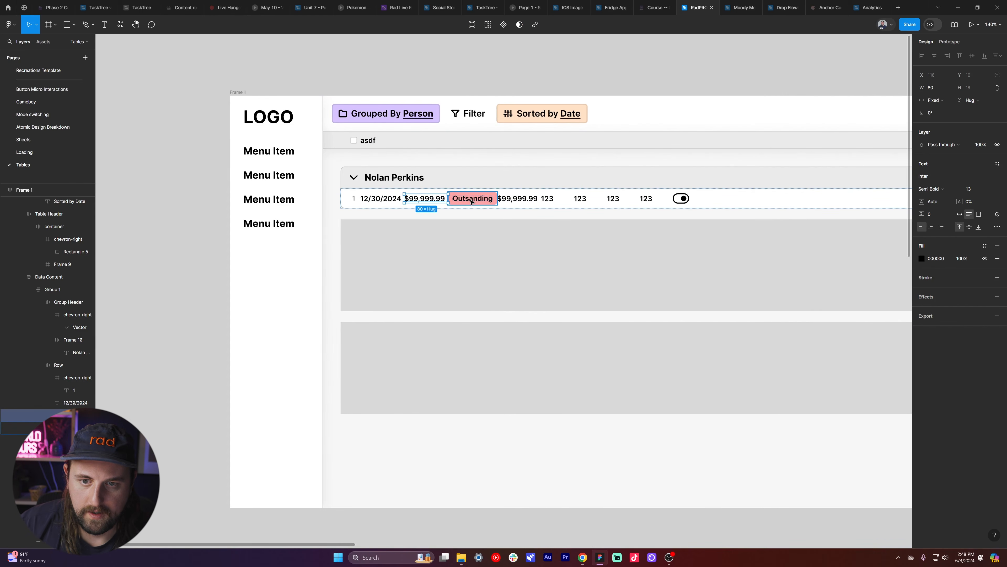
- Replace the copy's content with "This is a really long customer name", widen it to about 243, and place it before the date
key(Return)
text(This is a really long customer namew9)
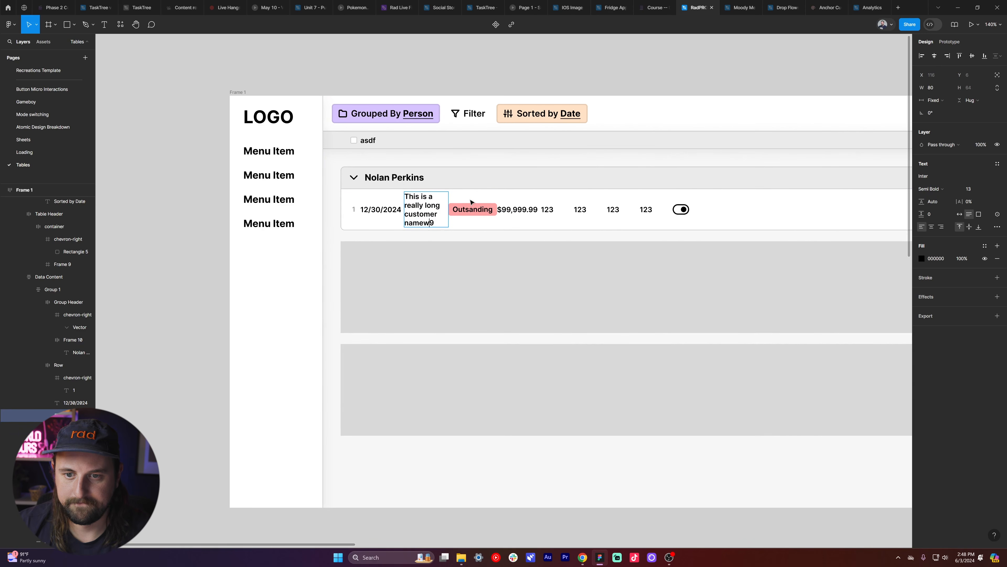
key(Delete)
key(Escape)
drag(449, 209, 538, 192)
key(Left)
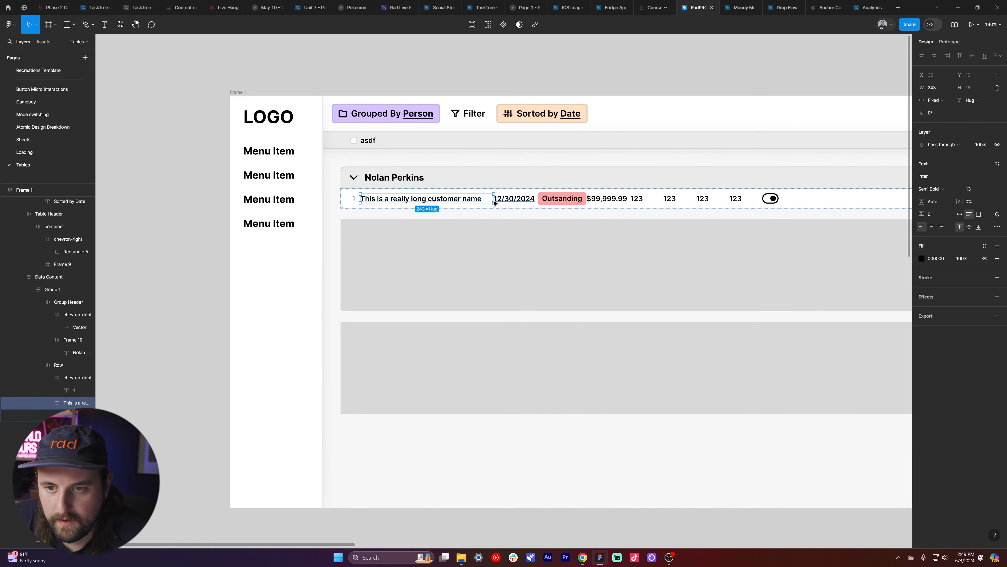
- Set the width of the customer name text to 250
click(928, 88)
text(250)
key(Return)
click(760, 74)
scroll(714, 80, right, 5)
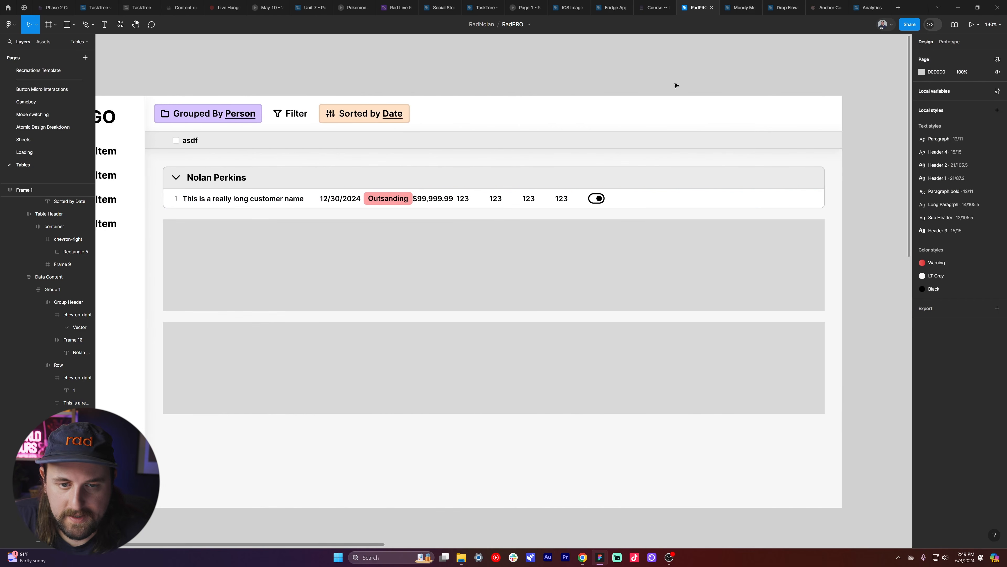
- Inspect the sizing of the row's cells one by one, from the customer name to the toggle
click(308, 196)
scroll(405, 183, up, 2)
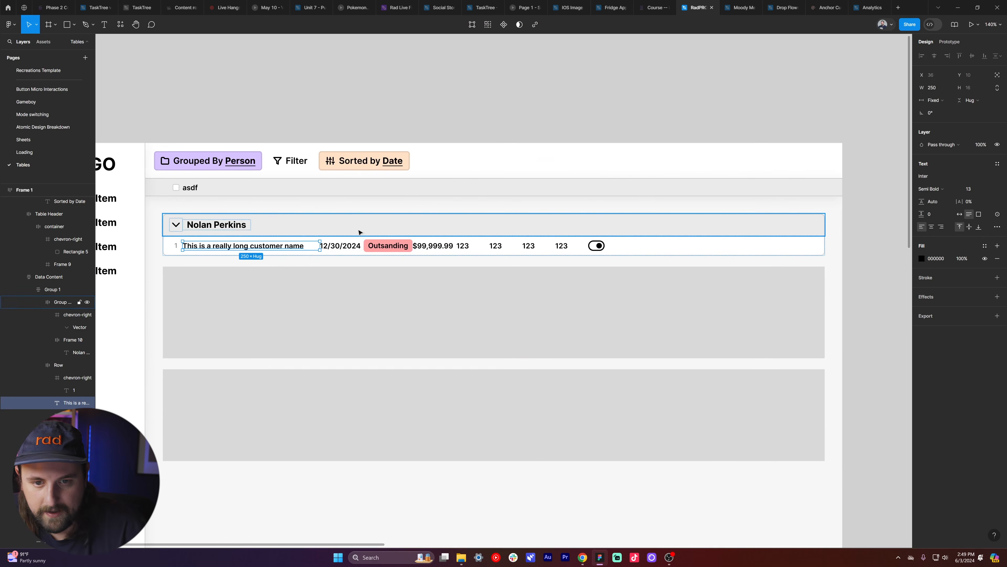
click(341, 247)
click(387, 246)
click(426, 245)
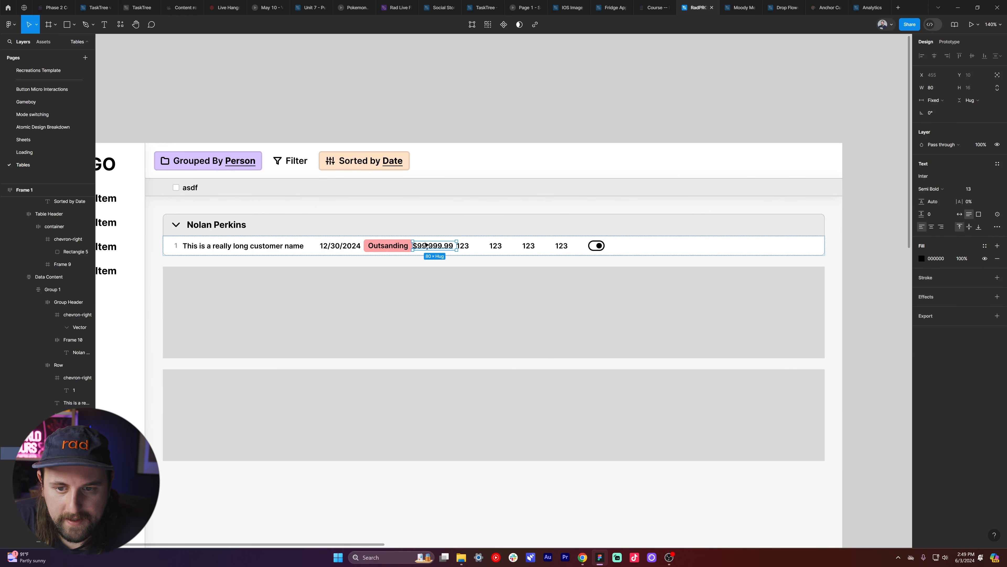
scroll(450, 239, left, 2)
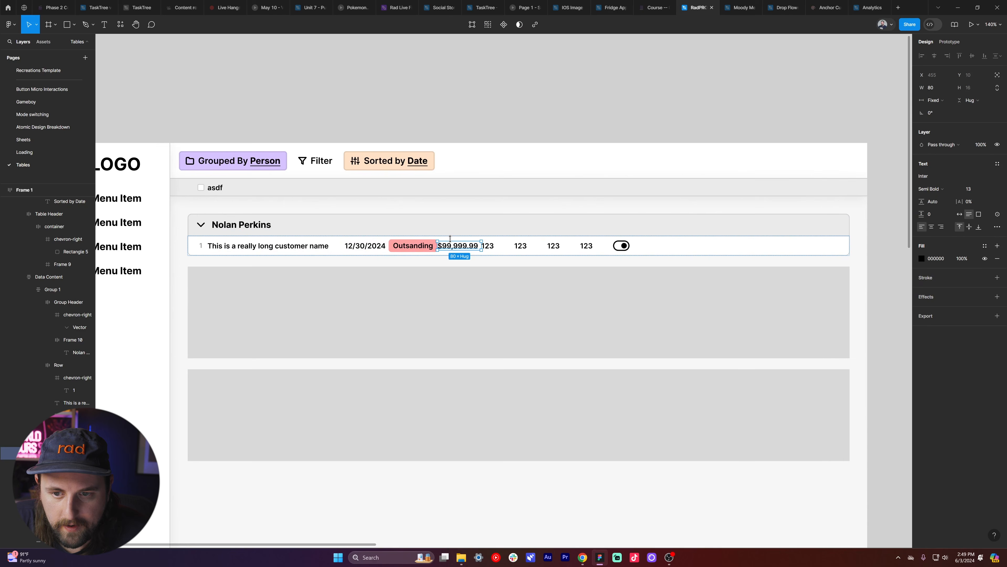
scroll(485, 251, left, 1)
click(516, 247)
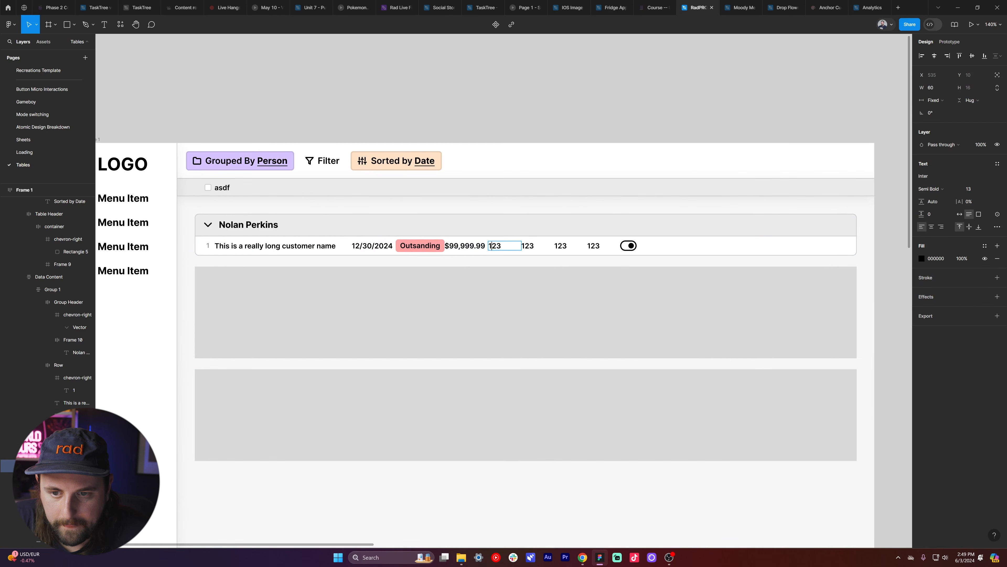
key(Escape)
scroll(468, 224, down, 2)
scroll(476, 198, up, 2)
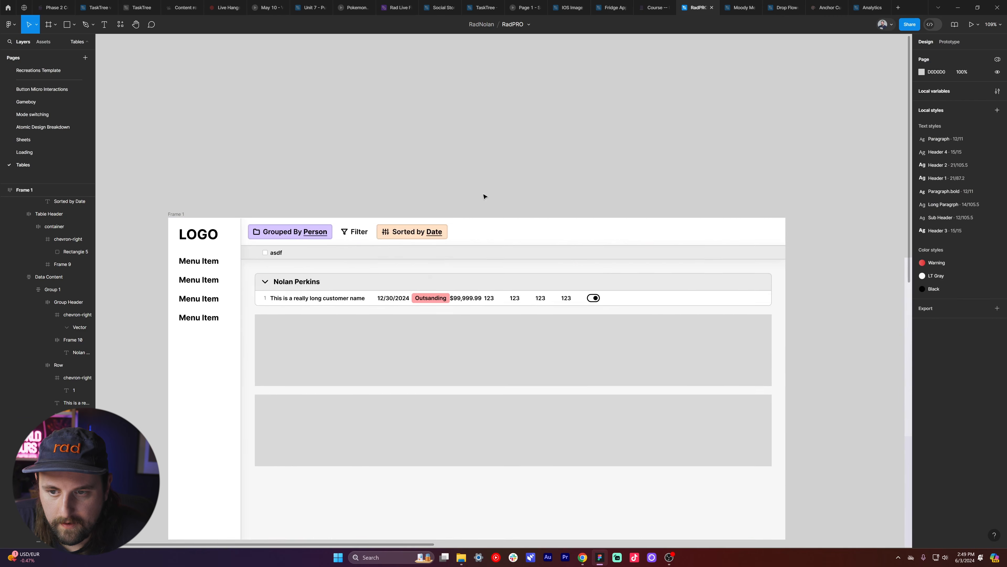
double_click(561, 302)
double_click(561, 302)
double_click(561, 302)
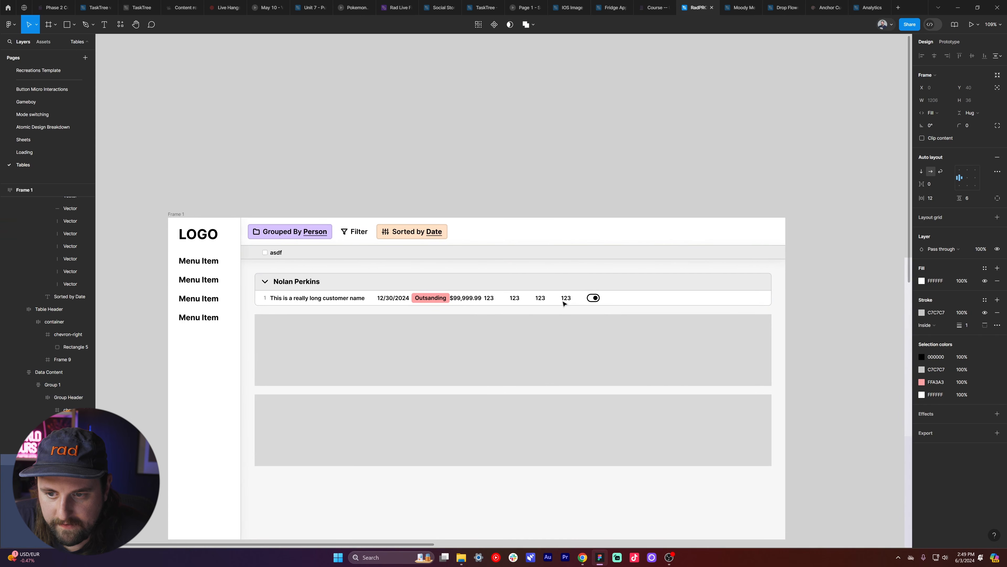
scroll(561, 302, right, 2)
scroll(555, 301, right, 2)
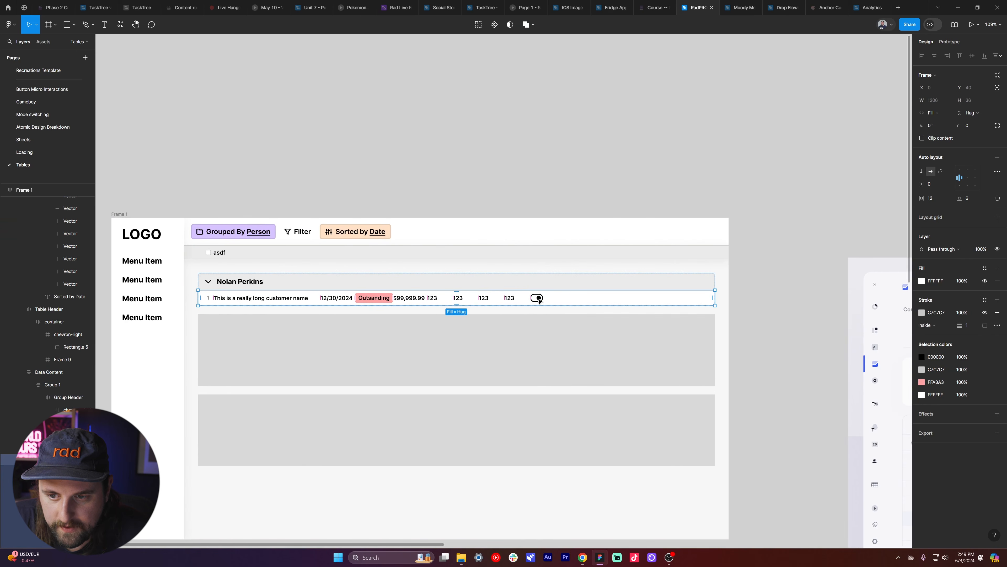
click(539, 298)
- Examine the reference table designs, especially the colored segmented bars in the Next conversions column
scroll(538, 299, down, 4)
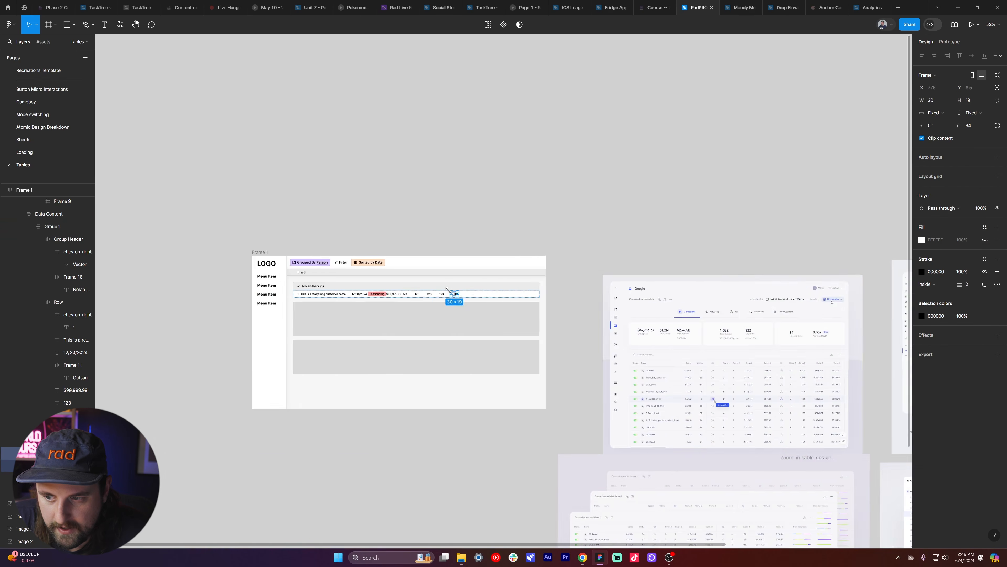
scroll(476, 298, right, 5)
scroll(515, 344, up, 4)
scroll(515, 344, down, 6)
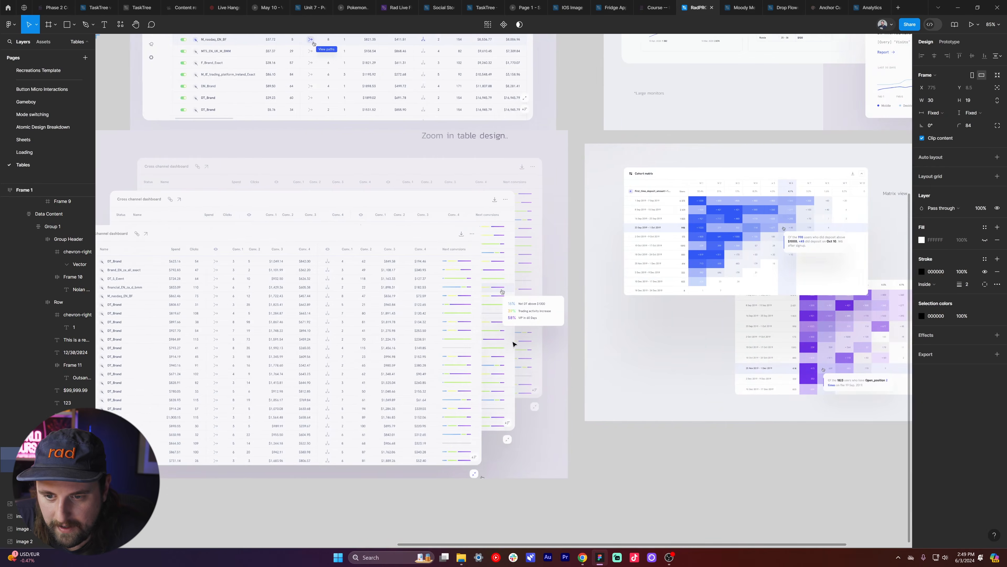
scroll(501, 282, up, 5)
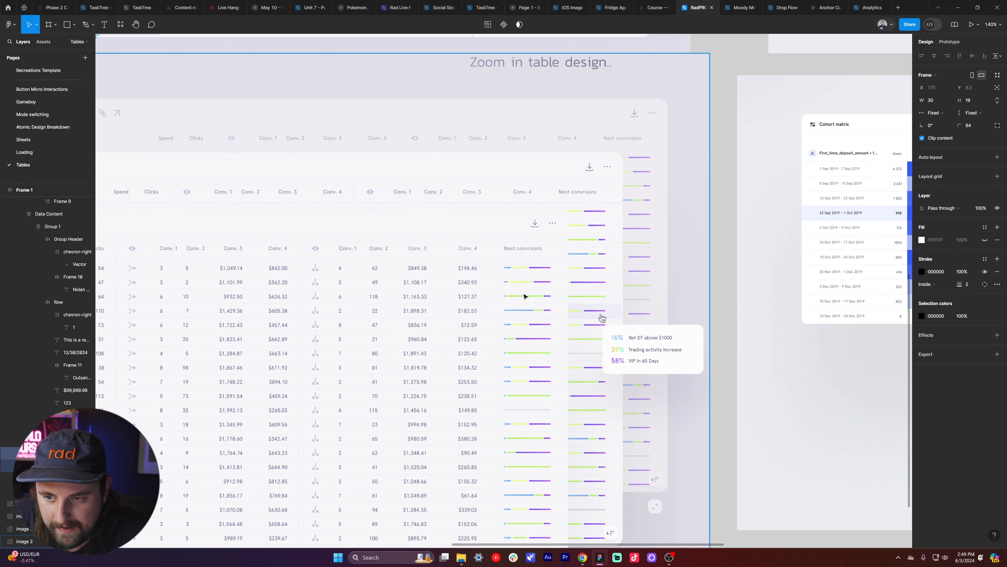
scroll(644, 341, down, 5)
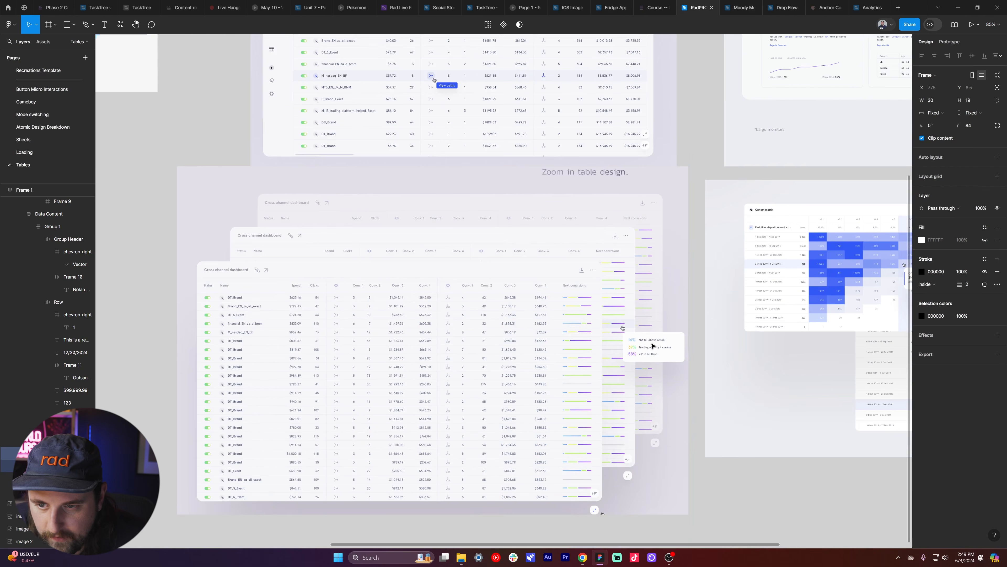
scroll(644, 347, left, 2)
scroll(639, 344, left, 12)
scroll(594, 345, up, 6)
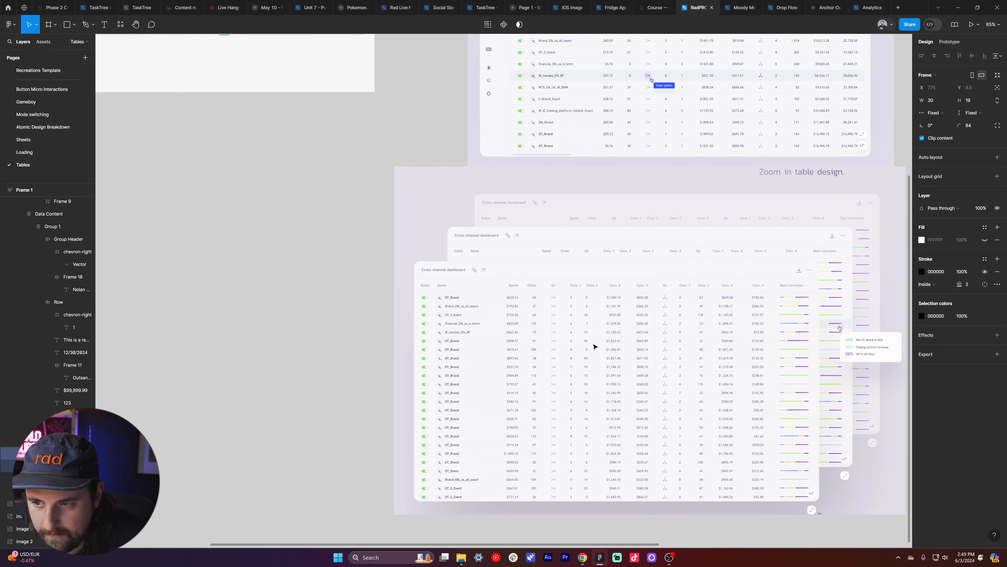
scroll(413, 110, up, 5)
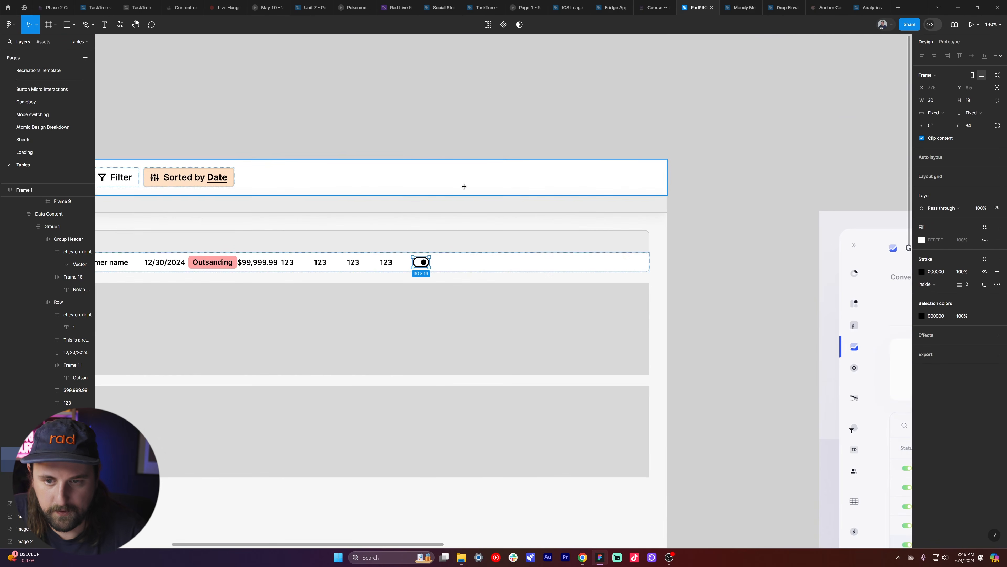
- Draw a thin bar 4 high in the numbered row after the toggle and set its width to 100
key(r)
mouse_move(429, 256)
mouse_down()
mouse_move(442, 268)
mouse_move(486, 261)
mouse_up()
click(942, 89)
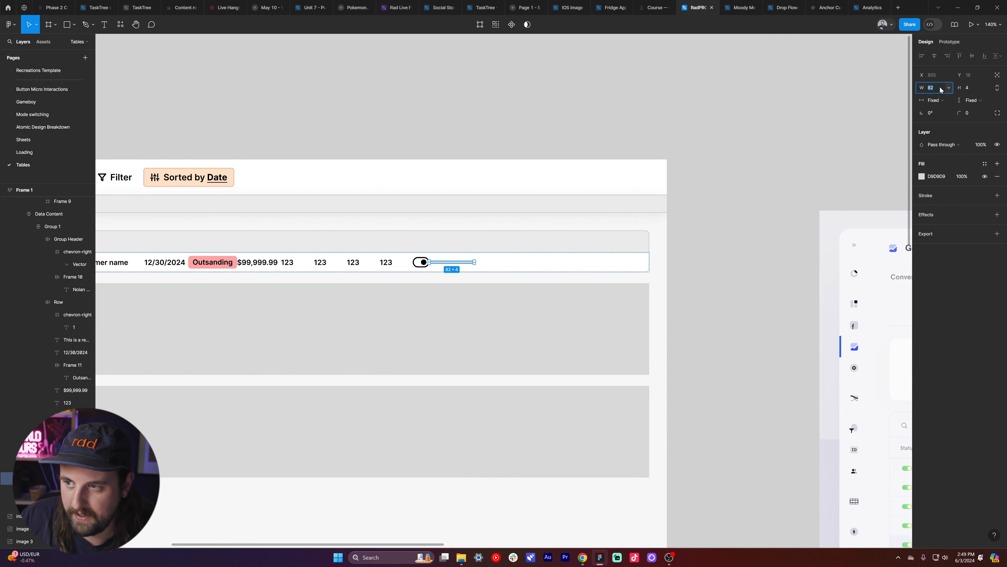
key(Return)
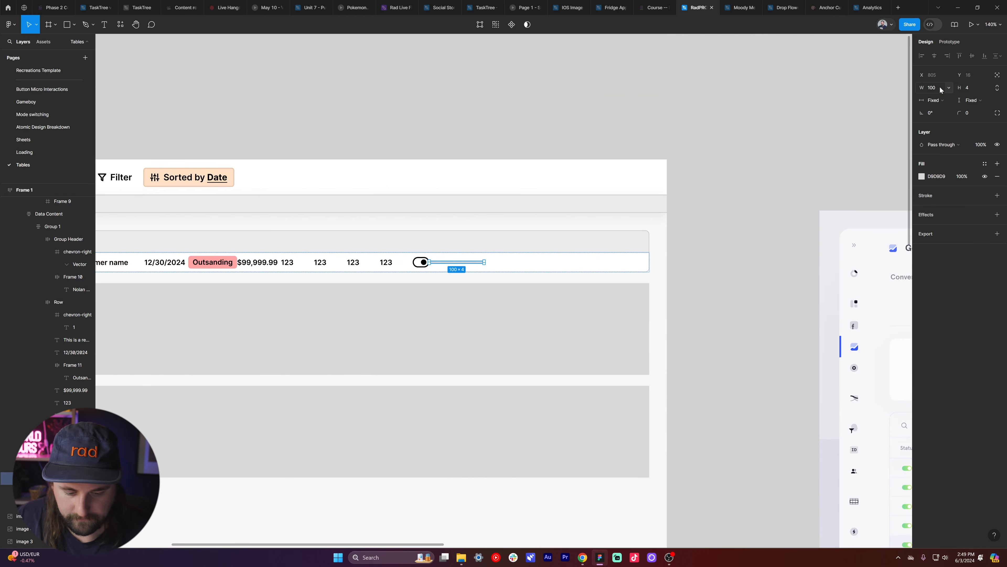
- Wrap the thin bar in a frame with horizontal auto layout and align its content to the top center
key(ctrl+alt+g)
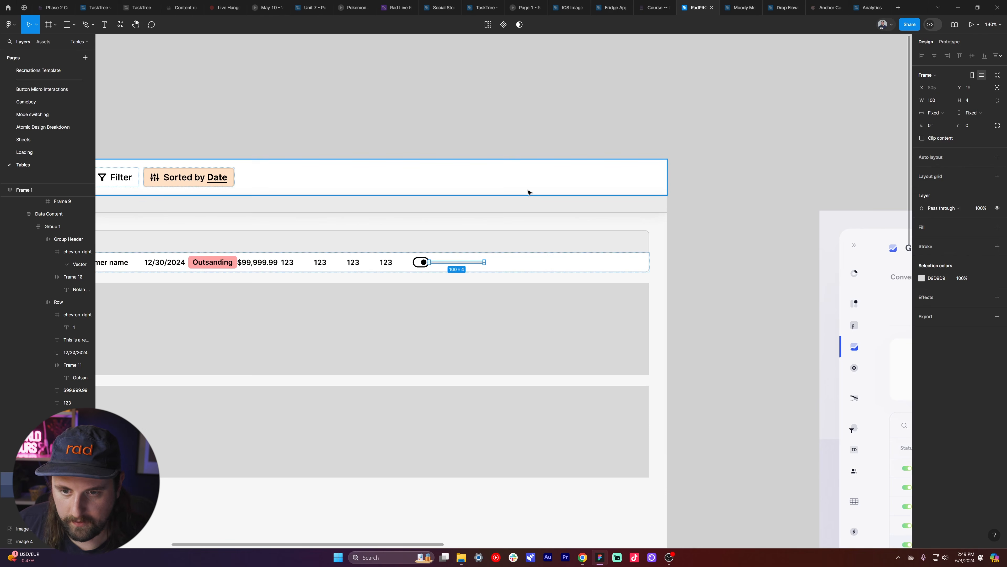
key(shift+a)
scroll(394, 264, up, 5)
click(930, 172)
double_click(970, 170)
double_click(970, 169)
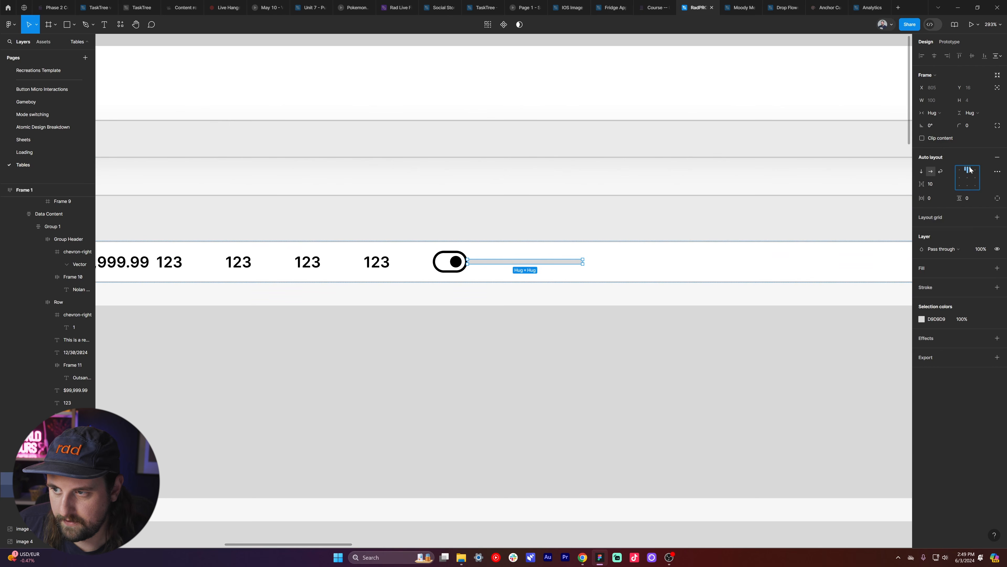
- Set the bar frame's spacing to 4 and split the bar into four fill-width segments with corner radius 38
click(930, 185)
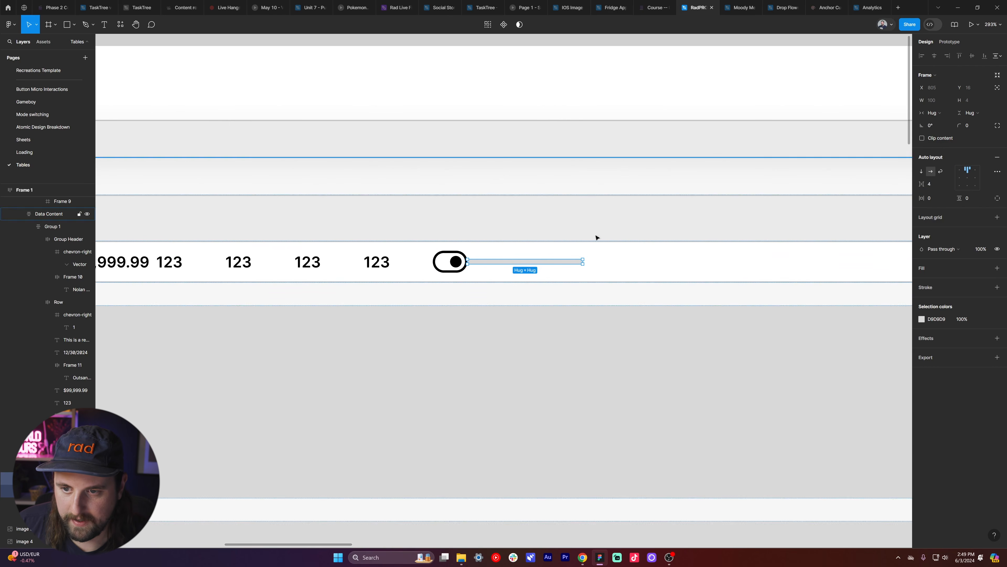
click(565, 265)
click(934, 100)
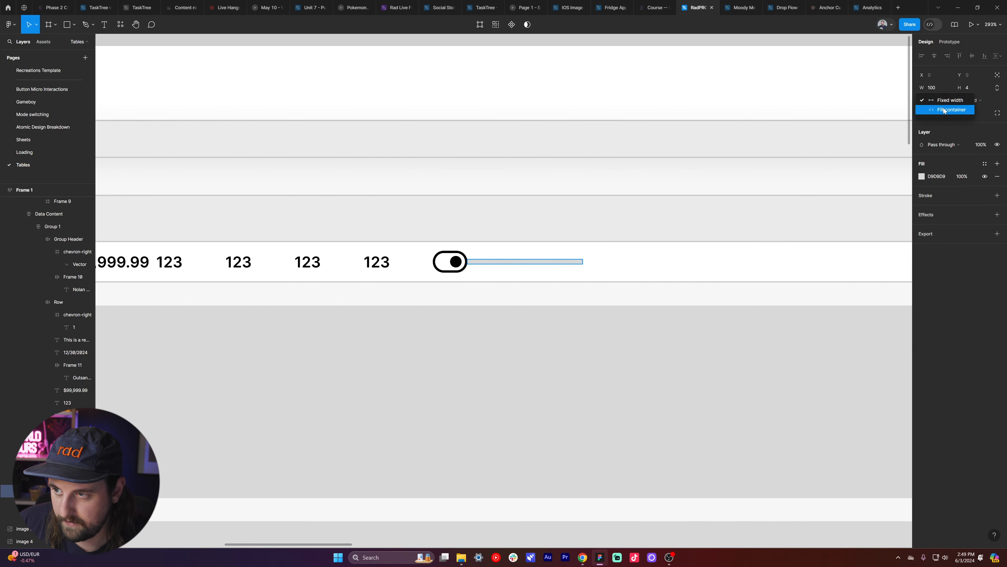
click(936, 115)
key(ctrl+d)
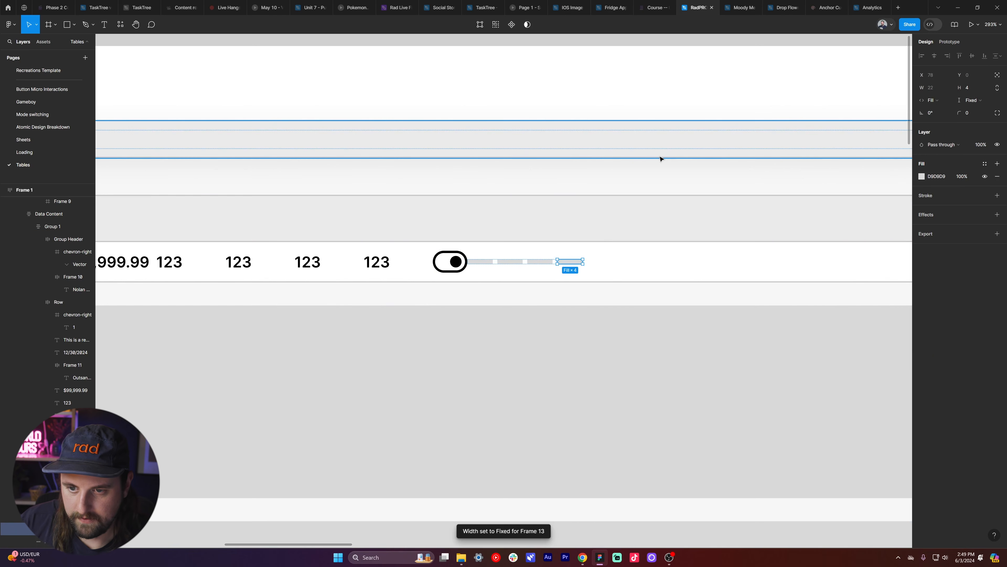
key(ctrl+a)
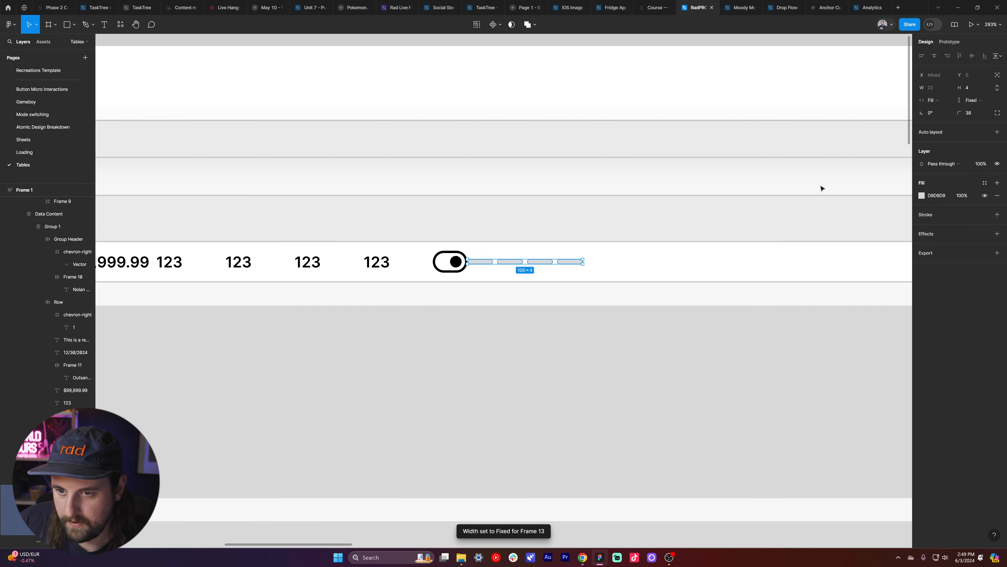
key(Escape)
- Color the first three bar segments red (FF0000), green (00FF19) and blue (001AFF)
click(482, 261)
click(922, 177)
drag(894, 206, 919, 191)
click(510, 261)
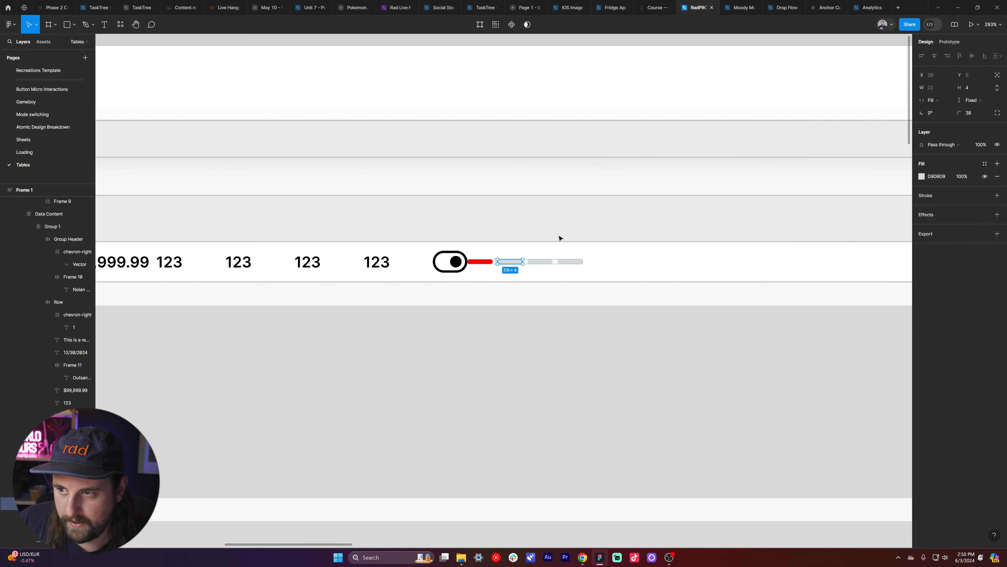
click(919, 177)
drag(856, 306, 862, 306)
drag(887, 242, 957, 154)
click(540, 262)
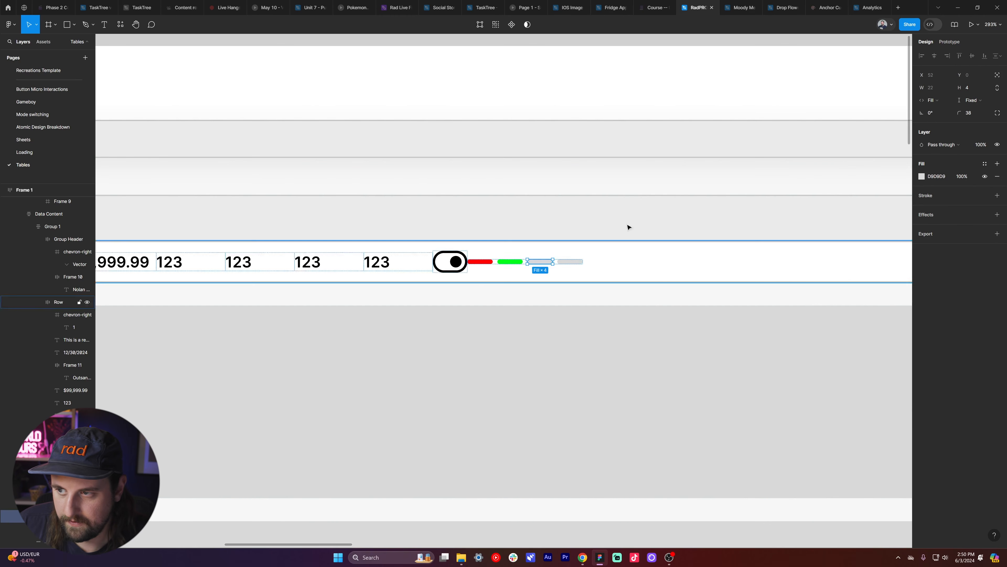
click(921, 176)
click(894, 210)
drag(893, 306, 882, 306)
key(Escape)
- Delete the fourth bar segment and resize the rest, making green the widest at 44 and blue the shortest
click(572, 262)
key(Delete)
click(507, 261)
drag(498, 264, 492, 267)
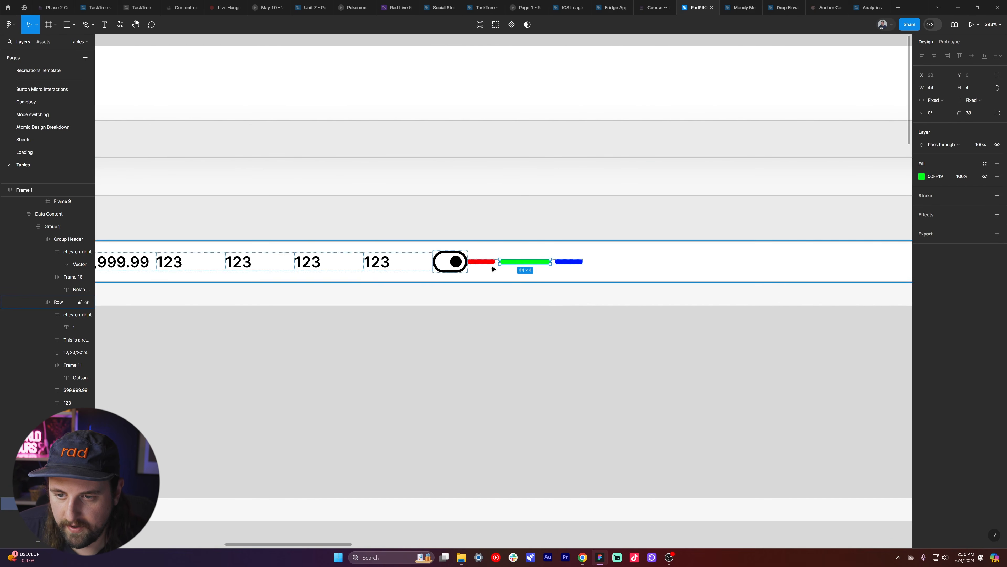
key(Escape)
click(528, 259)
click(557, 262)
key(Escape)
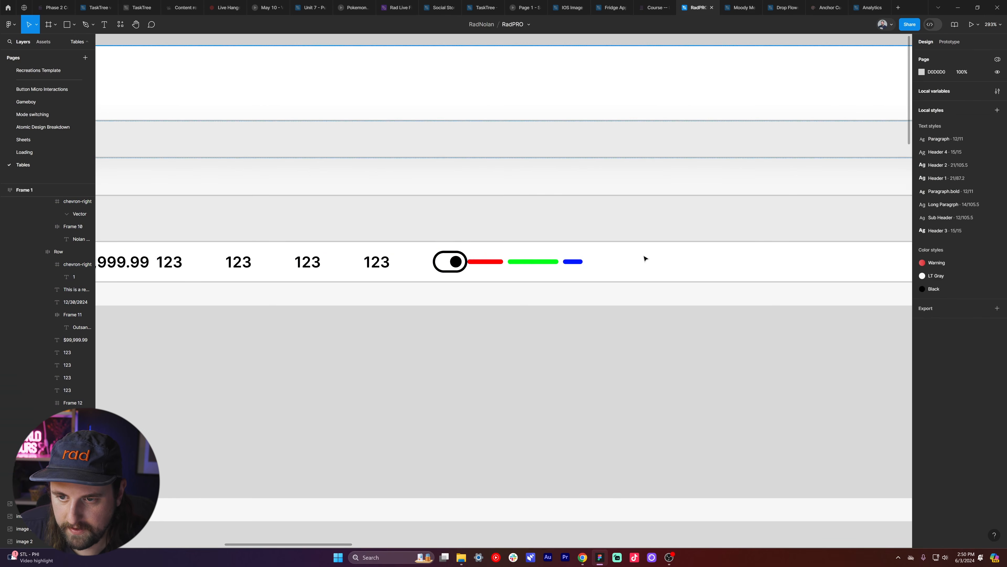
- Compare the table mockup with the reference table designs, including their segmented bars and column layout
scroll(645, 258, down, 5)
scroll(637, 259, right, 10)
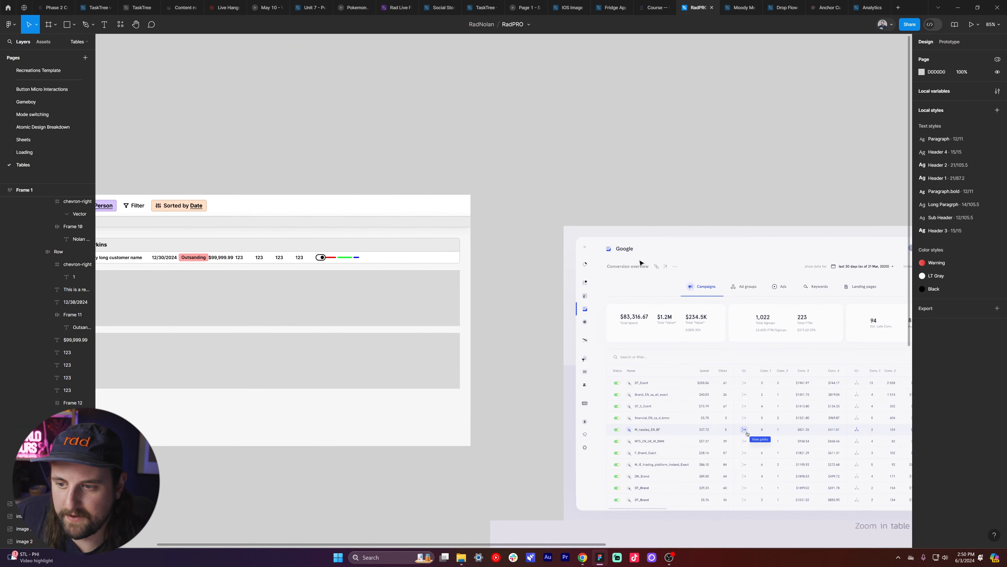
scroll(635, 272, down, 6)
scroll(635, 272, up, 3)
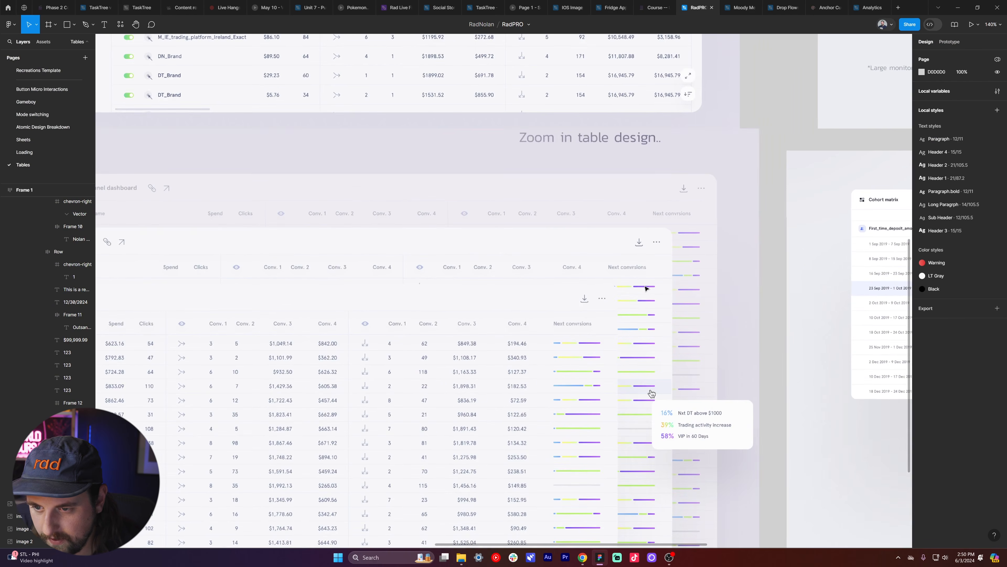
scroll(578, 331, down, 6)
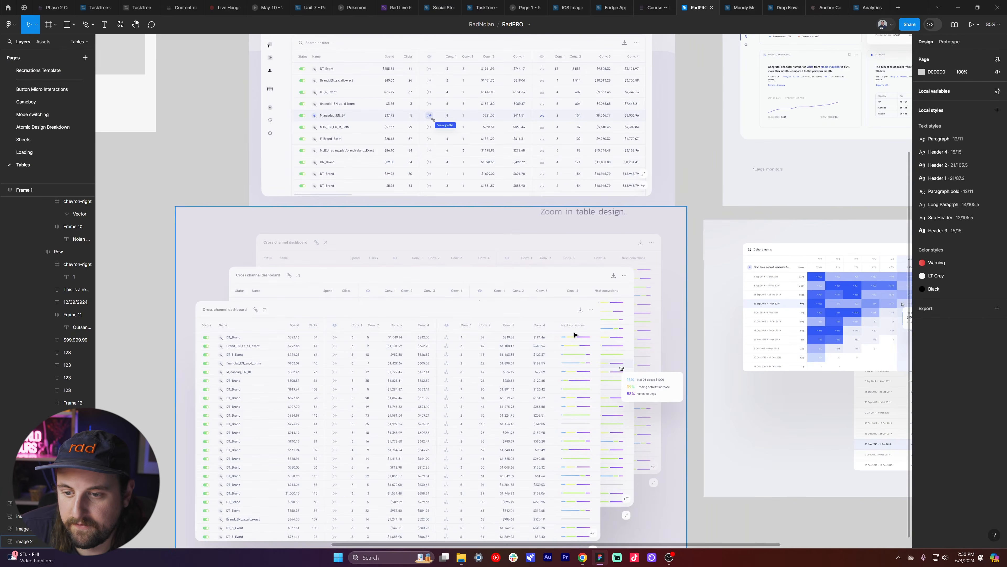
scroll(576, 335, up, 4)
scroll(577, 336, down, 5)
scroll(587, 337, left, 12)
scroll(587, 338, up, 8)
scroll(587, 338, right, 10)
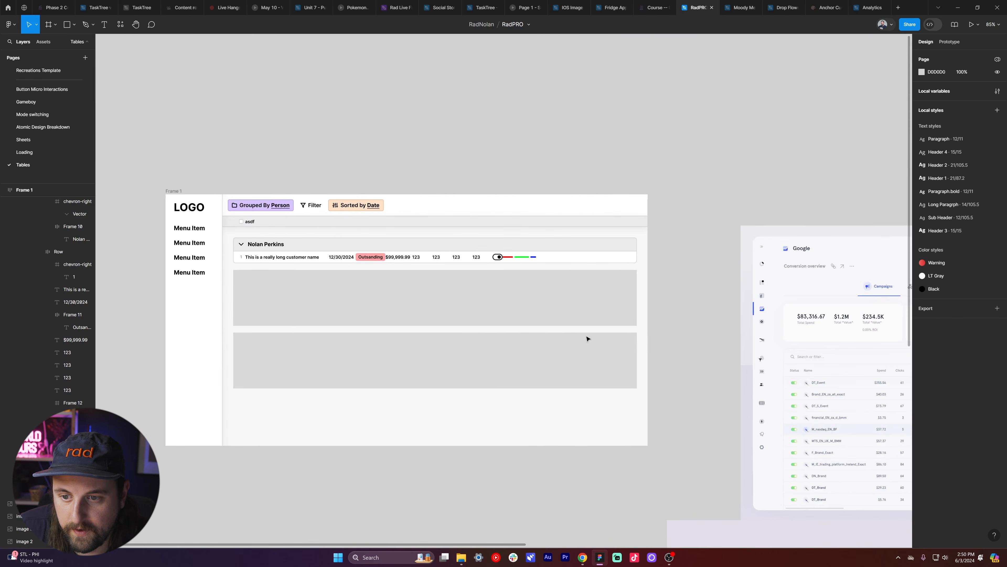
scroll(587, 337, down, 8)
scroll(508, 415, left, 8)
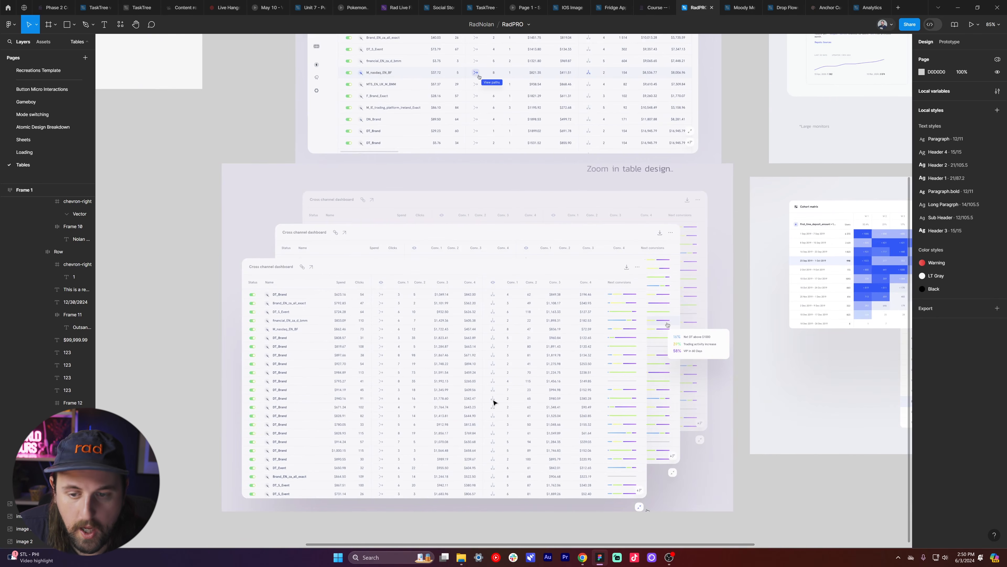
scroll(495, 402, left, 1)
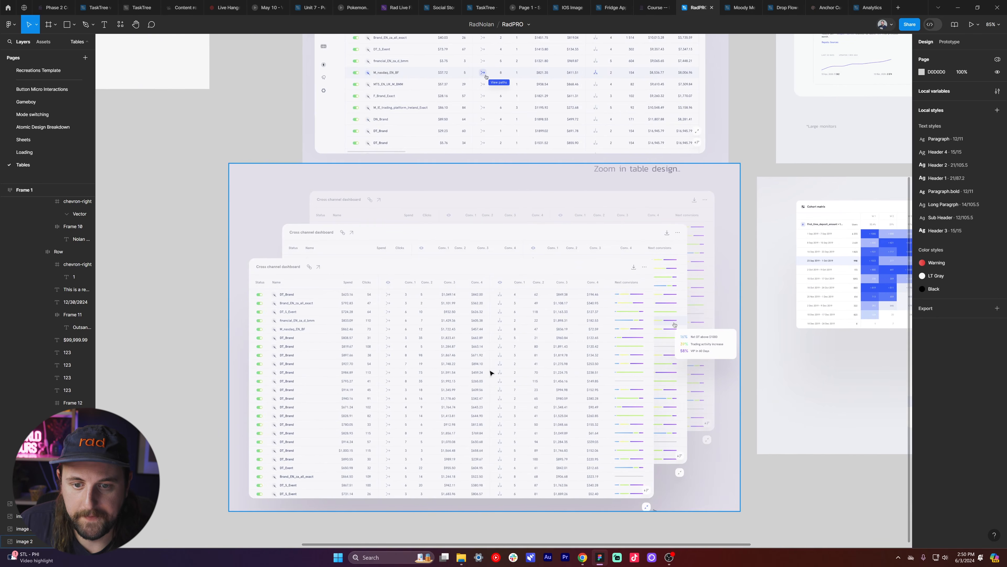
scroll(491, 373, left, 7)
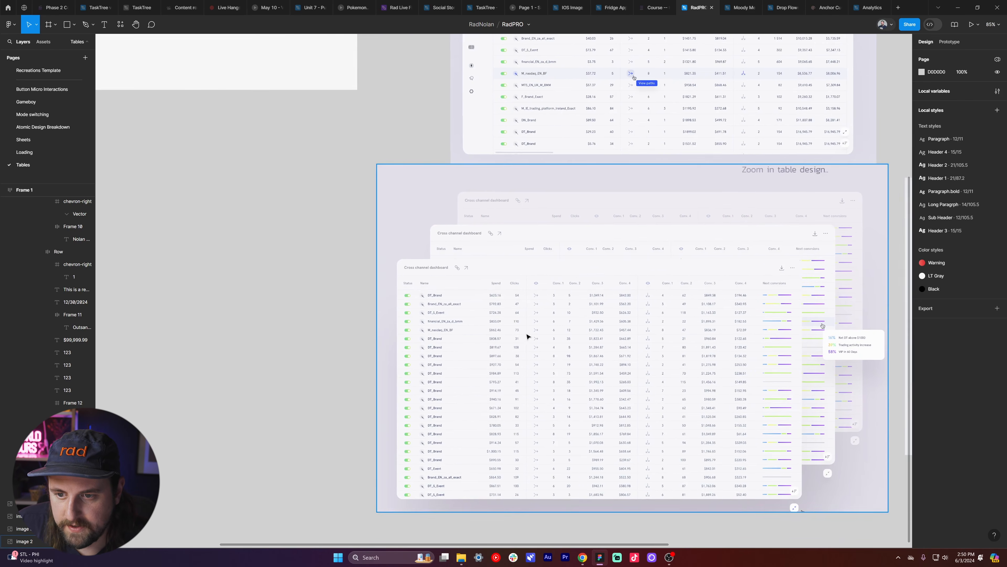
scroll(527, 337, left, 16)
scroll(527, 337, up, 19)
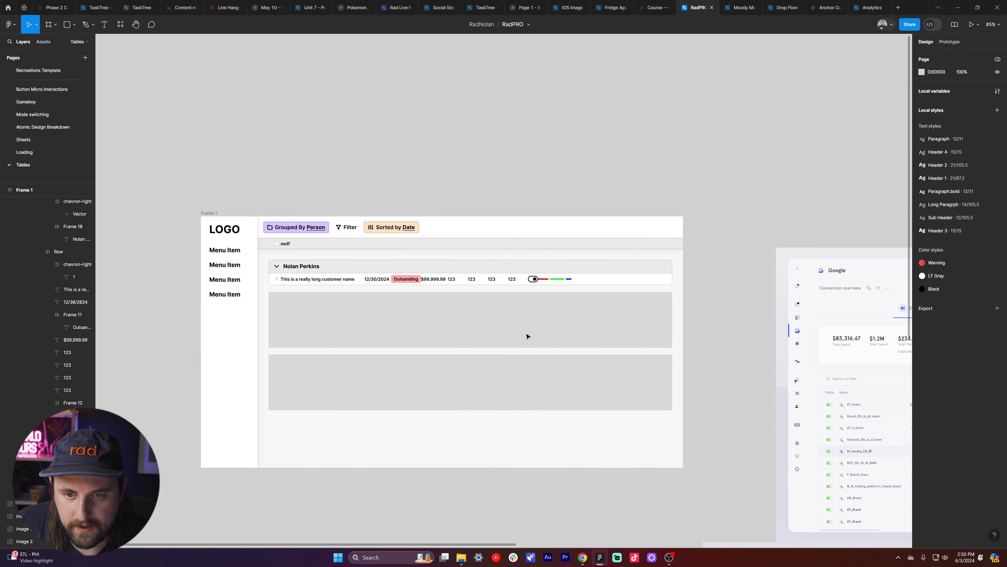
scroll(527, 337, left, 3)
scroll(544, 293, up, 3)
- Wrap the customer name, date, status tag, amount and first number cells each in its own auto layout frame
double_click(526, 276)
click(526, 276)
double_click(628, 277)
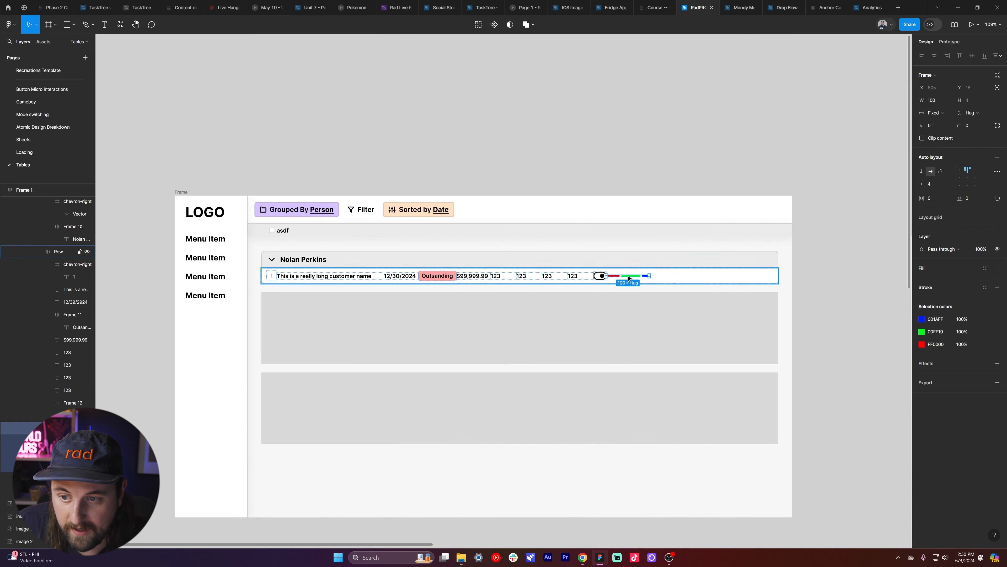
click(569, 280)
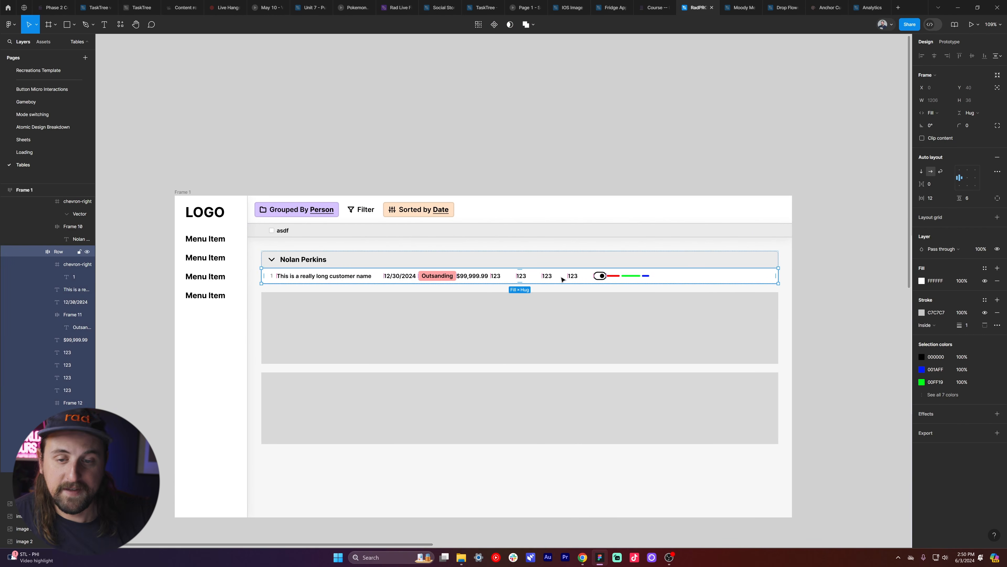
click(345, 280)
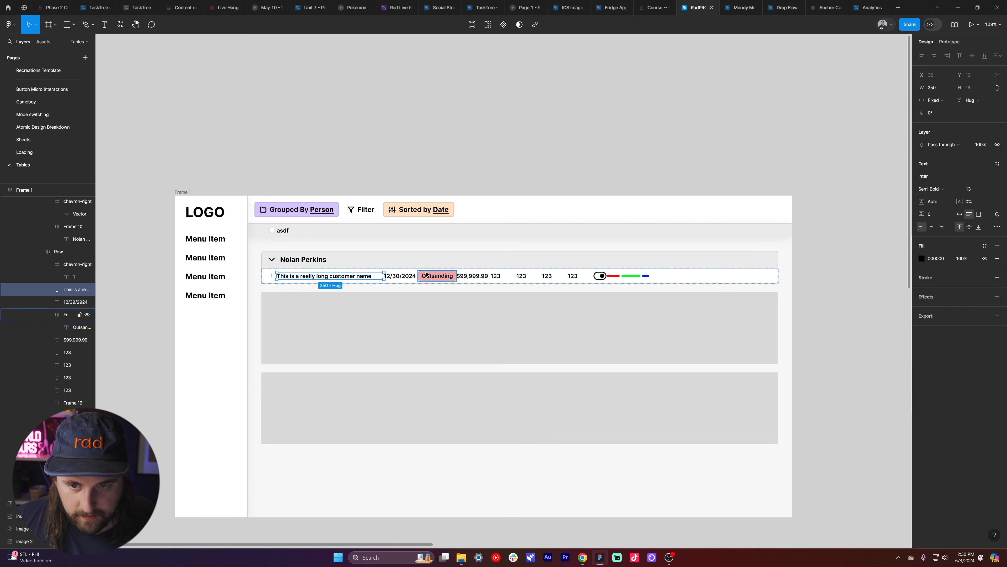
key(shift+a)
click(401, 276)
key(shift+a)
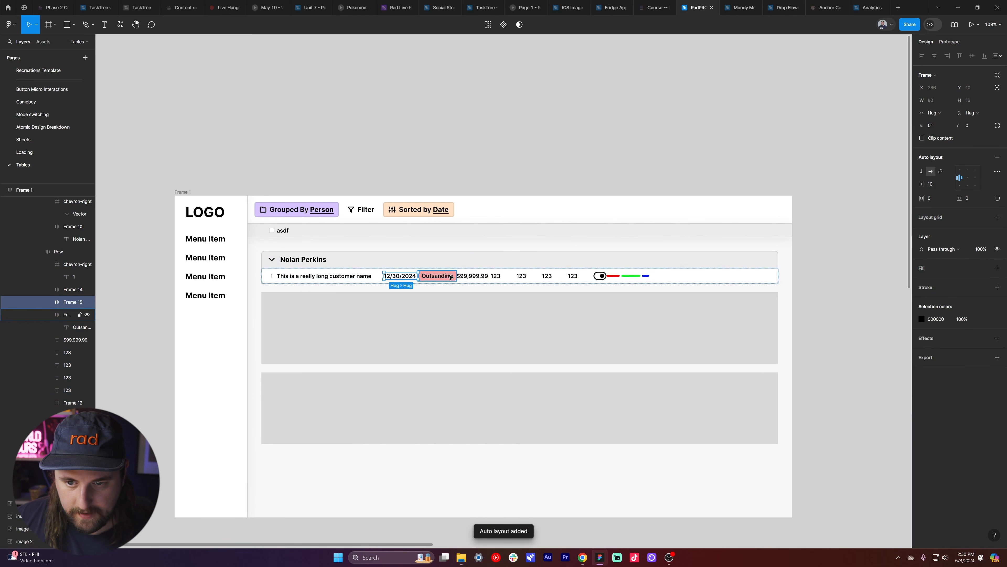
click(451, 277)
key(shift+a)
click(483, 277)
key(shift+a)
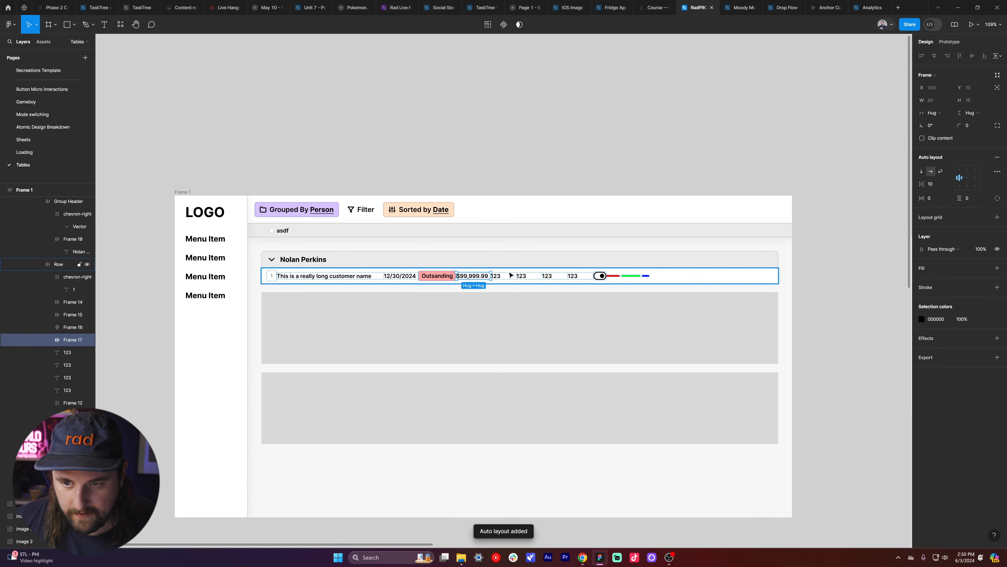
click(500, 277)
key(shift+a)
click(532, 278)
key(shift+a)
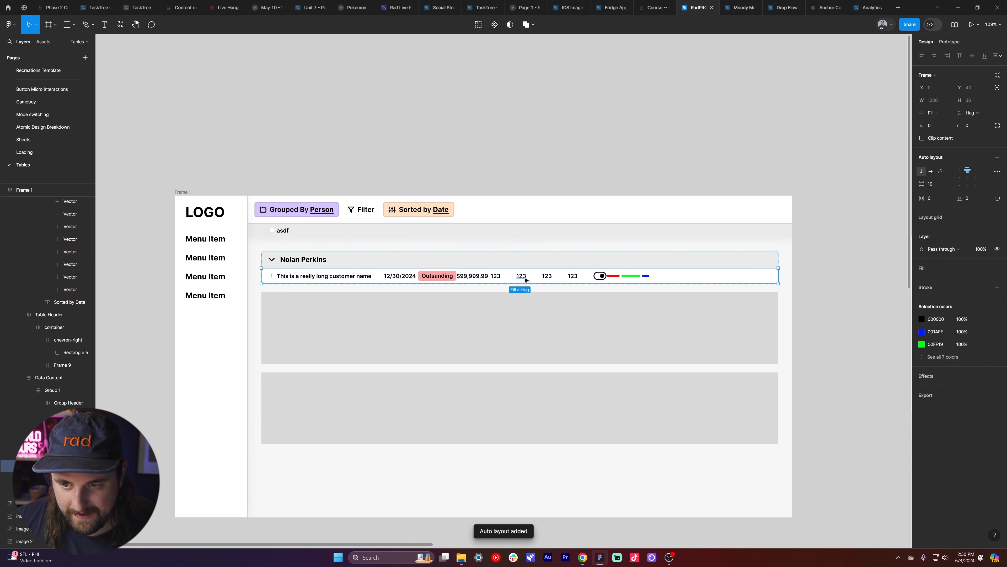
key(ctrl+z)
- Wrap the remaining three number cells of the row each in its own auto layout frame
click(524, 279)
double_click(526, 276)
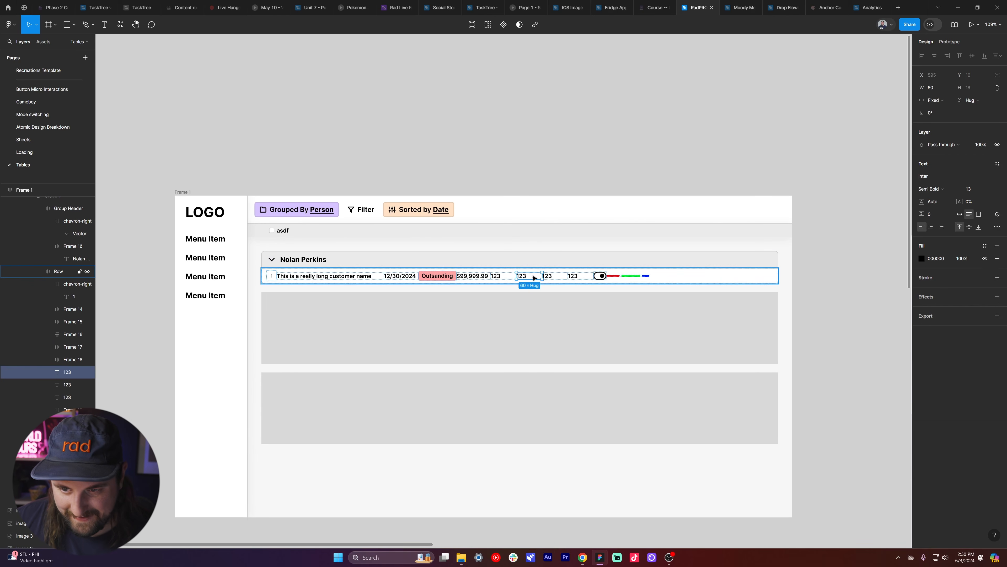
key(shift+a)
click(551, 278)
key(shift+a)
click(576, 277)
key(shift+a)
- Wrap the toggle and the segmented bar each in its own auto layout frame
click(601, 276)
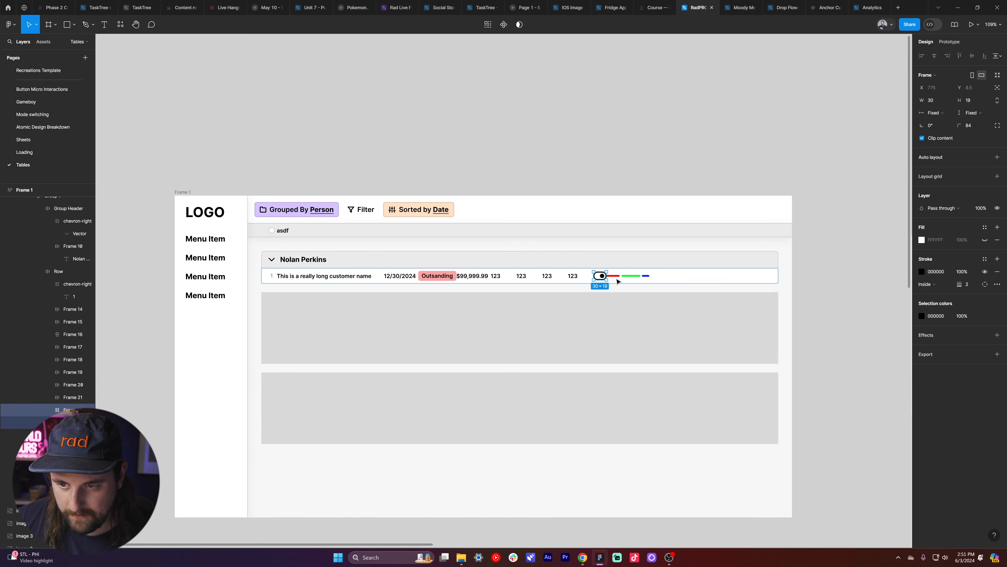
key(super)
key(Escape)
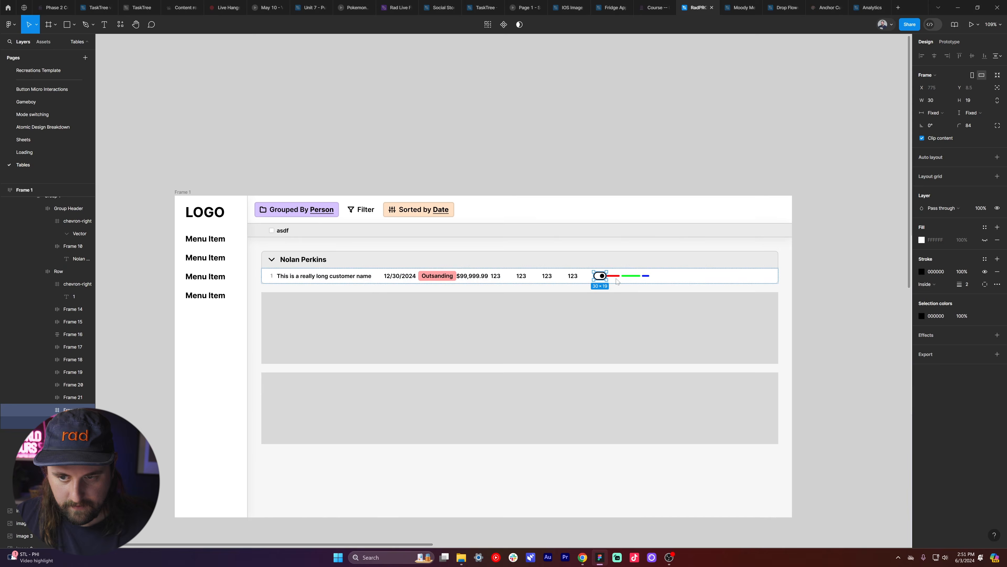
key(ctrl+alt+g)
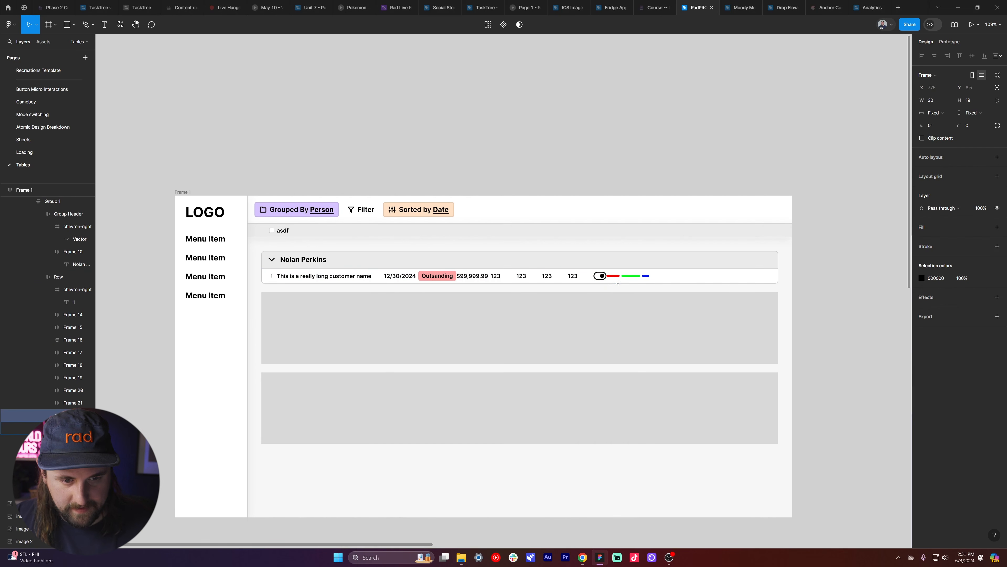
key(shift+a)
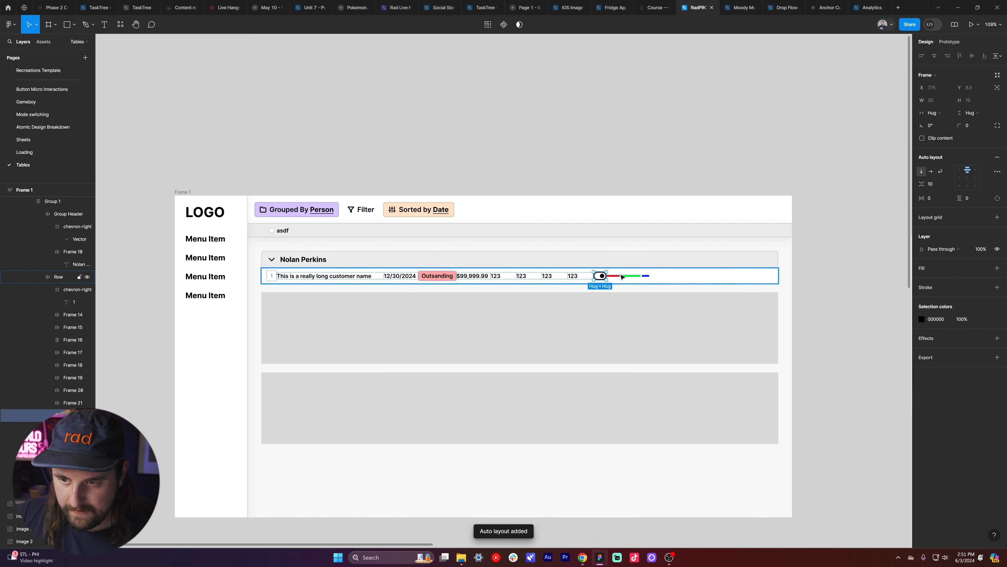
click(622, 276)
key(shift+a)
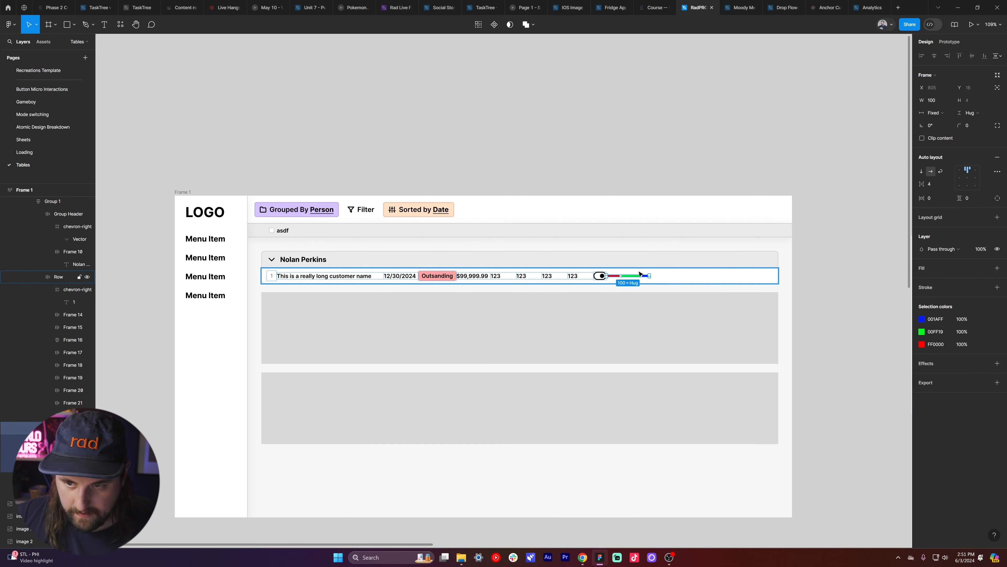
- Add auto layout to the row-number cell at the start of the row
key(ctrl+a)
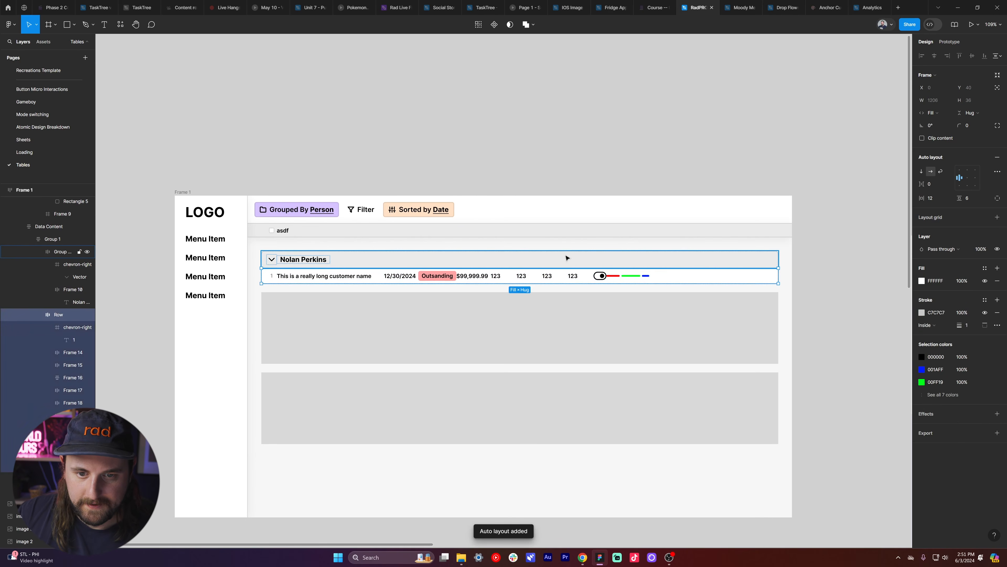
click(275, 277)
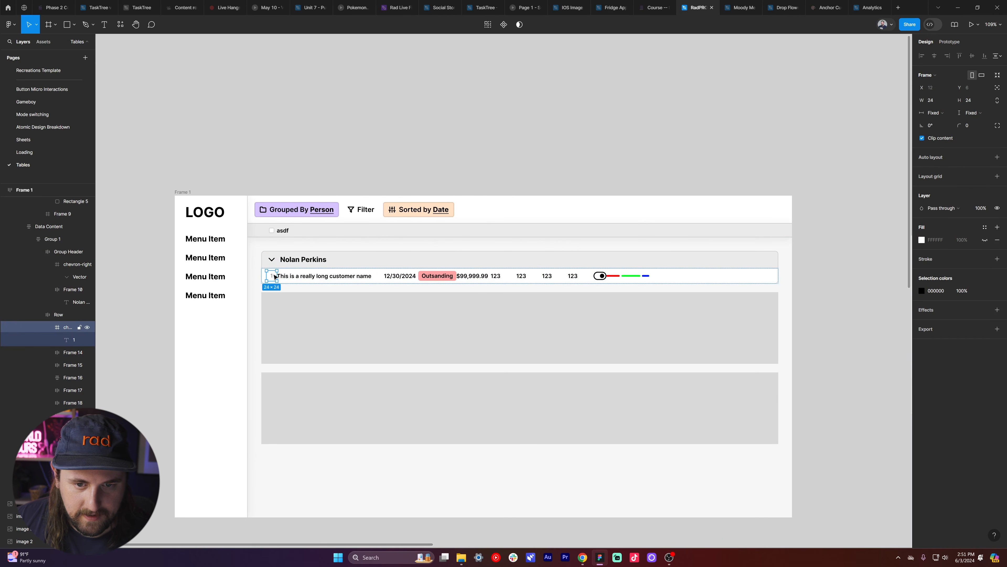
click(936, 113)
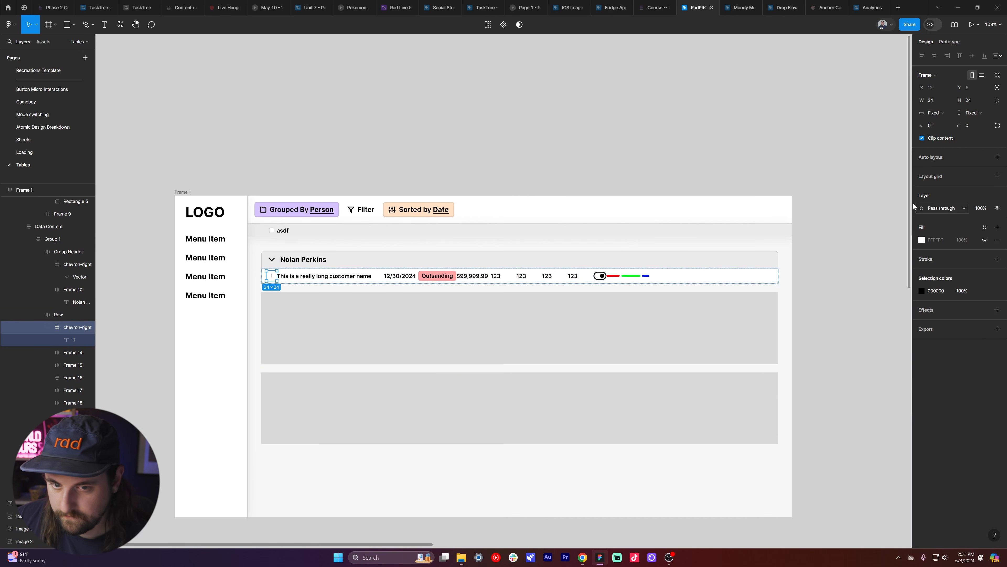
key(shift+a)
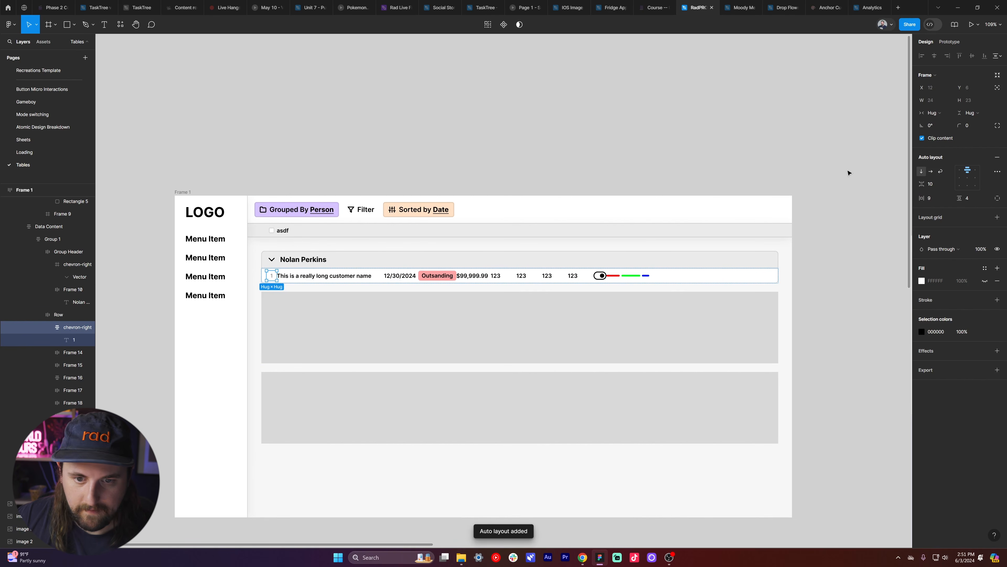
- Set the horizontal padding of all the cells in the numbered row to 3
key(ctrl+a)
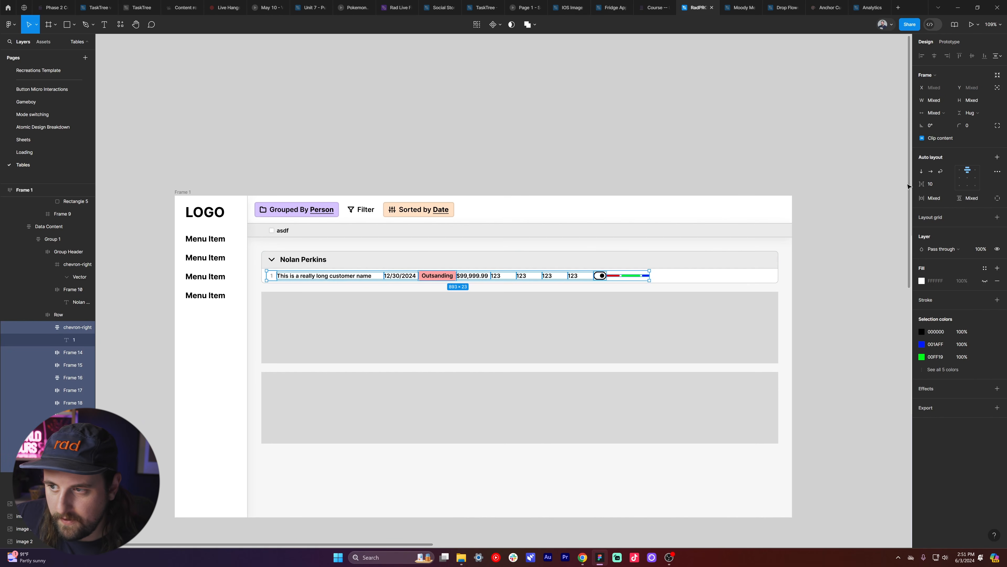
mouse_move(923, 198)
mouse_down()
mouse_move(939, 198)
mouse_move(925, 197)
mouse_up()
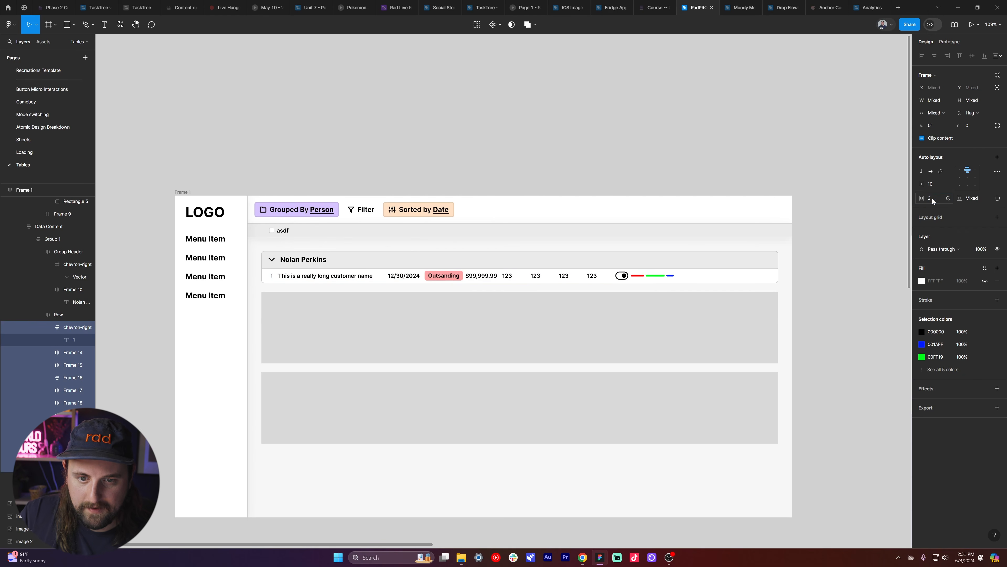
drag(922, 199, 934, 199)
click(759, 170)
triple_click(665, 275)
double_click(666, 277)
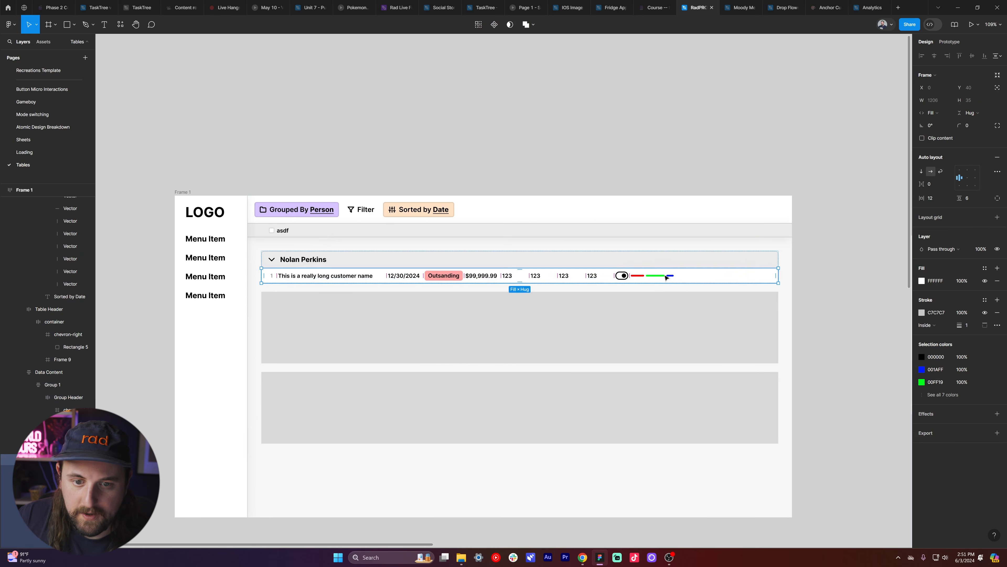
- Set the width of every cell in the numbered row except the row-number cell to fill container
key(Return)
scroll(271, 280, up, 5)
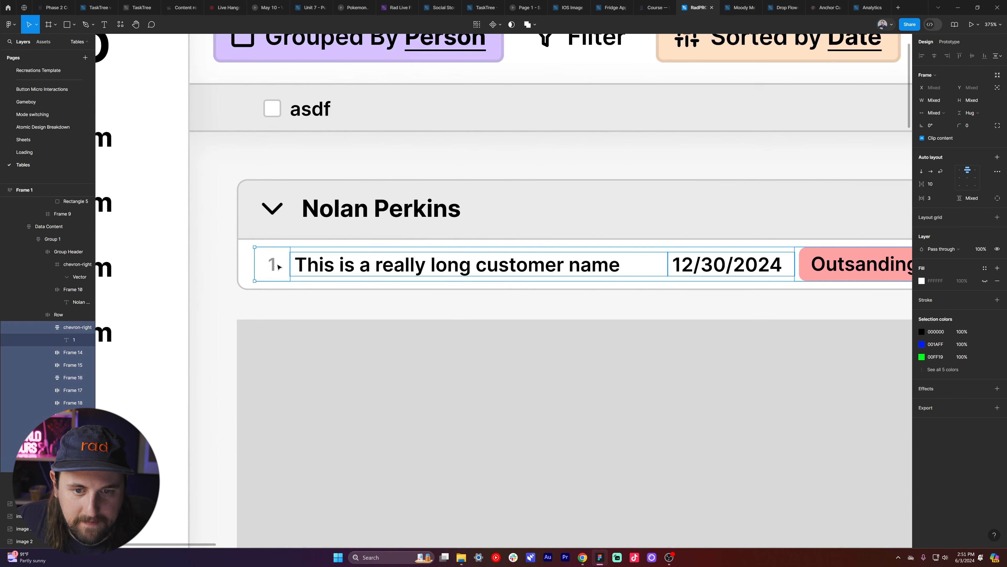
shift+click(273, 266)
scroll(273, 266, down, 5)
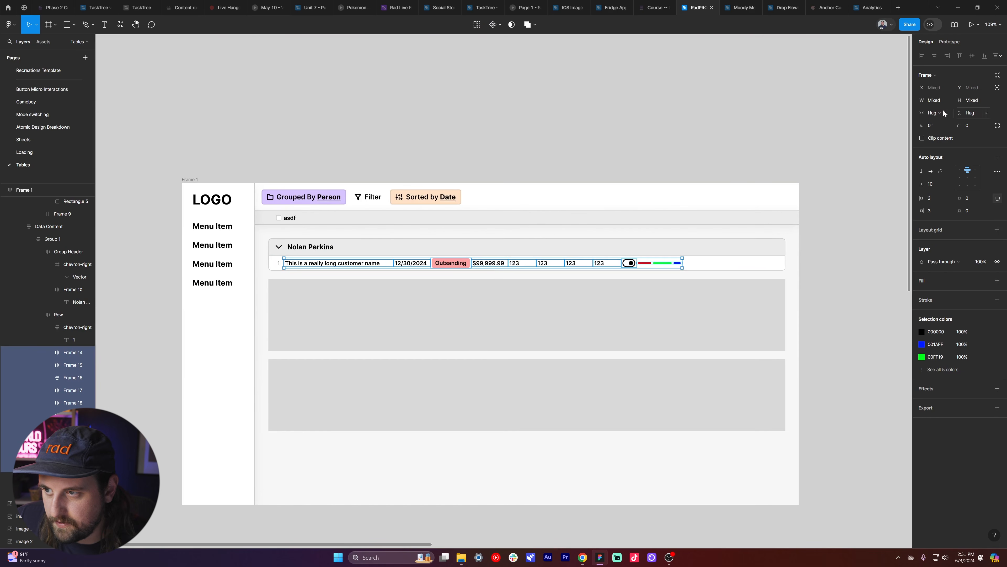
click(941, 113)
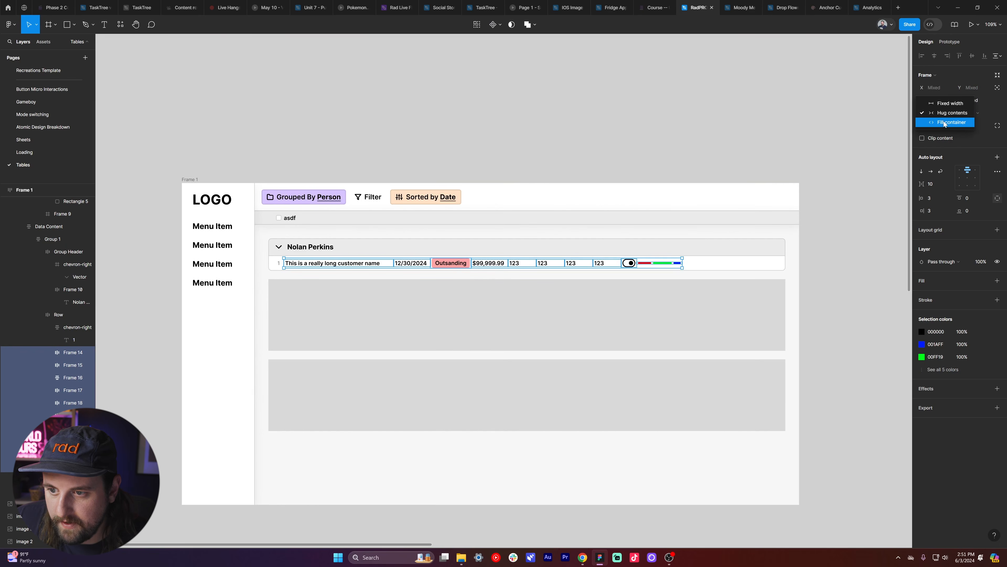
click(944, 122)
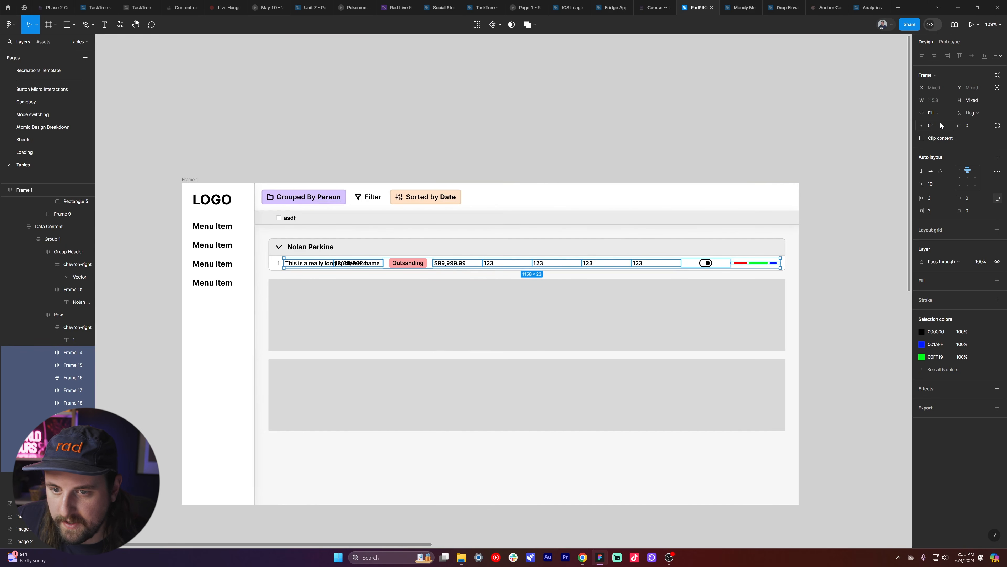
- Inspect the sizing of the row's cells, from the customer name through the number cells to the toggle and segmented bar
click(315, 264)
scroll(322, 263, up, 3)
scroll(322, 264, down, 3)
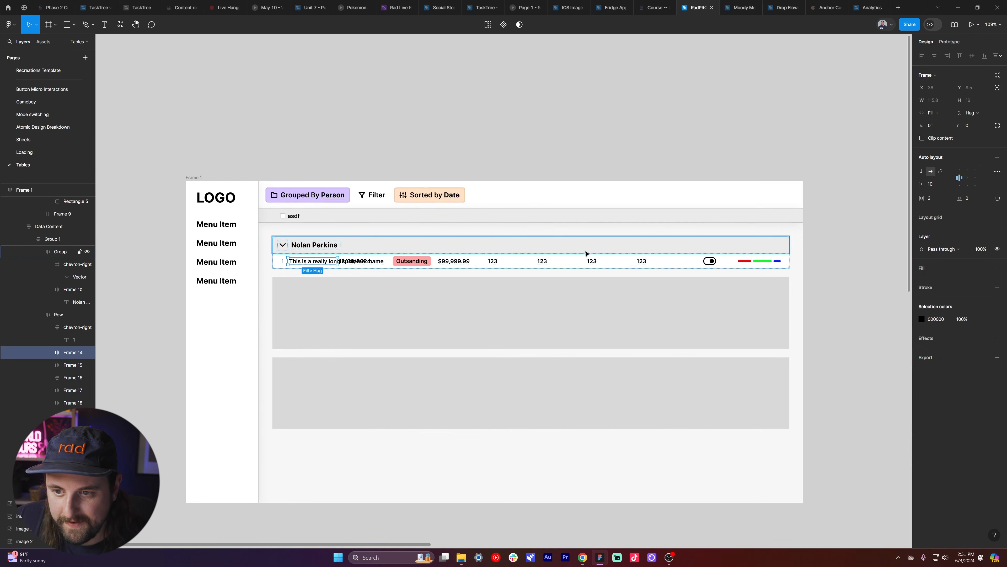
click(568, 262)
click(593, 262)
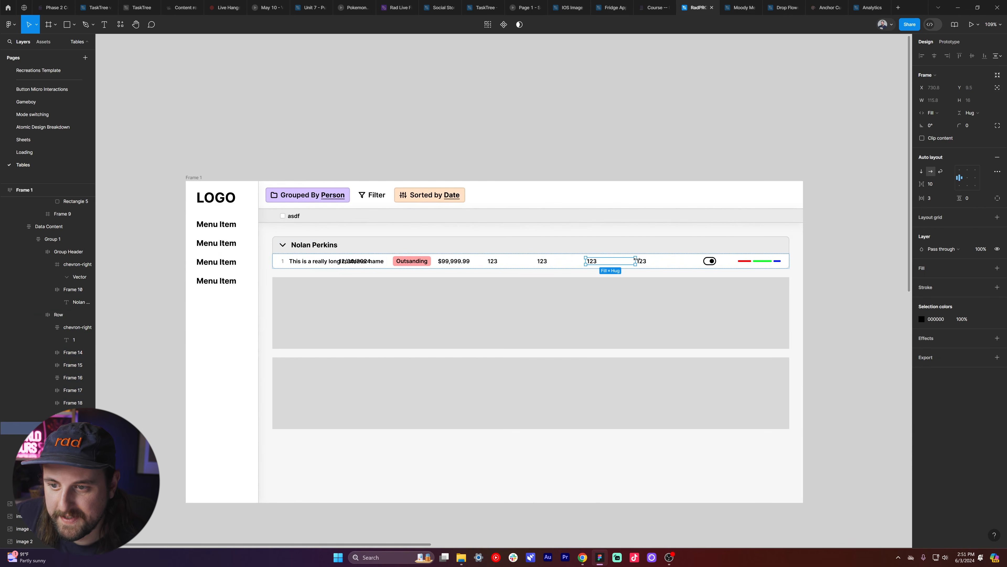
click(655, 260)
click(698, 260)
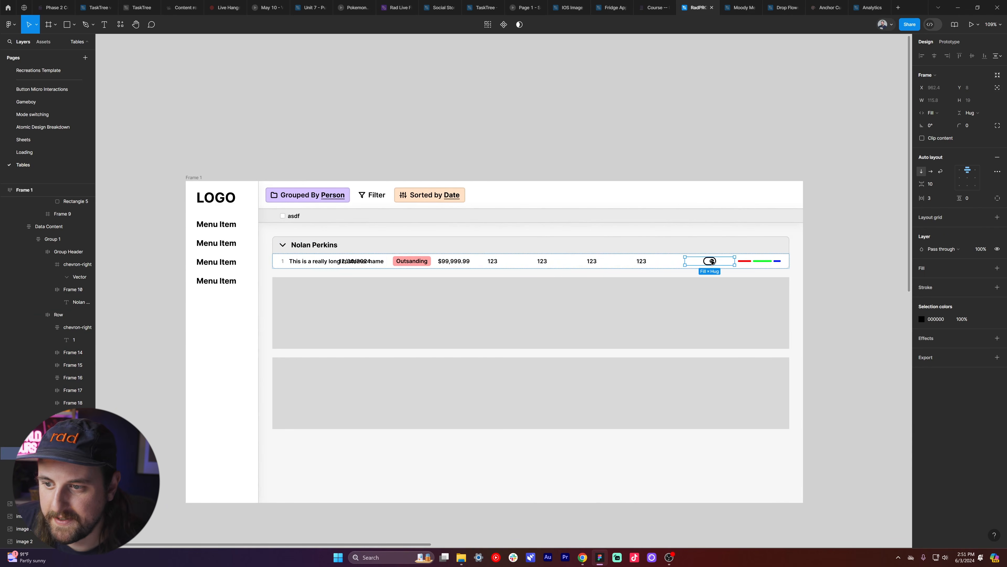
click(757, 259)
double_click(757, 260)
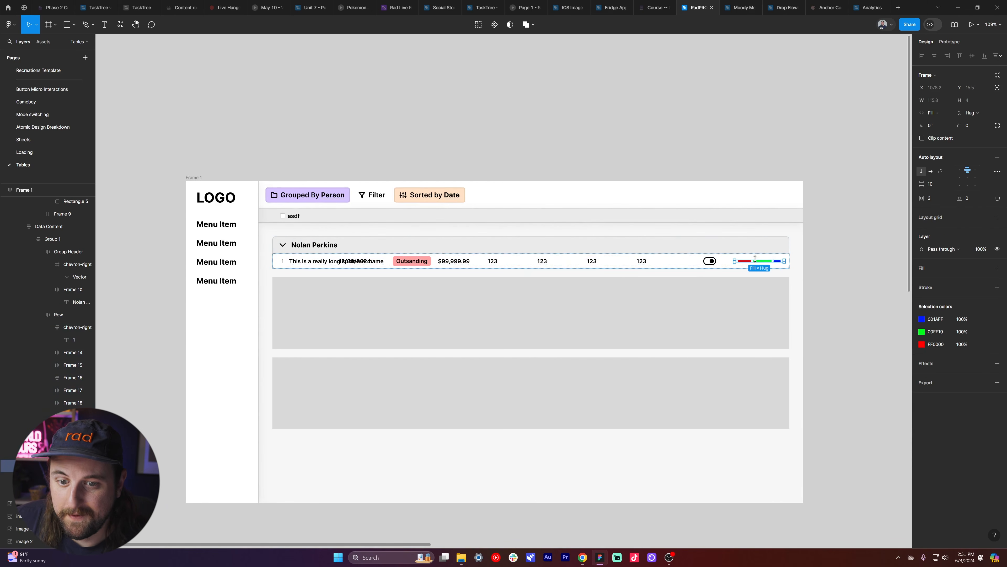
- Widen the customer name cell to about 260 and narrow the date cell to 83
click(296, 267)
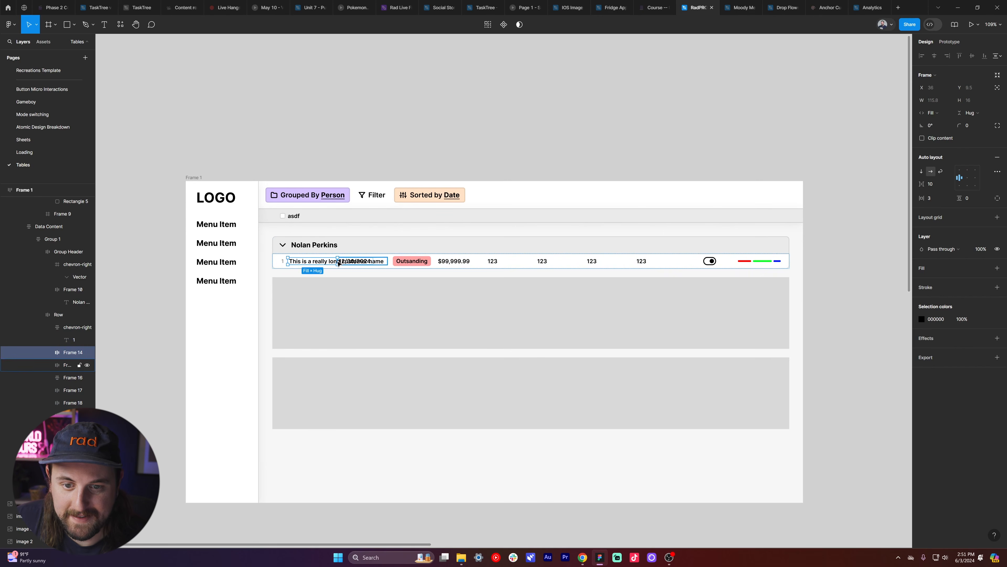
drag(338, 261, 399, 266)
click(418, 261)
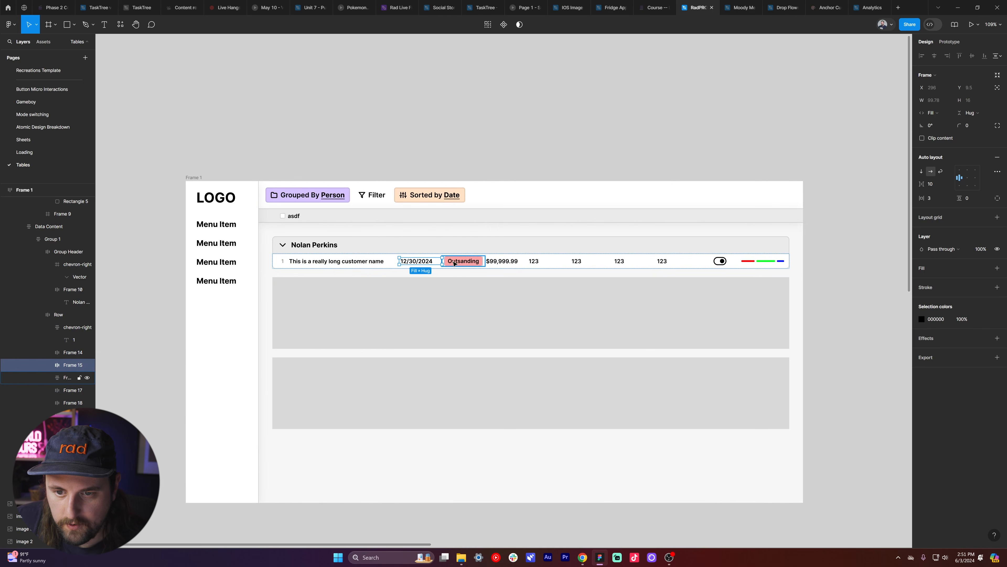
drag(440, 263, 436, 263)
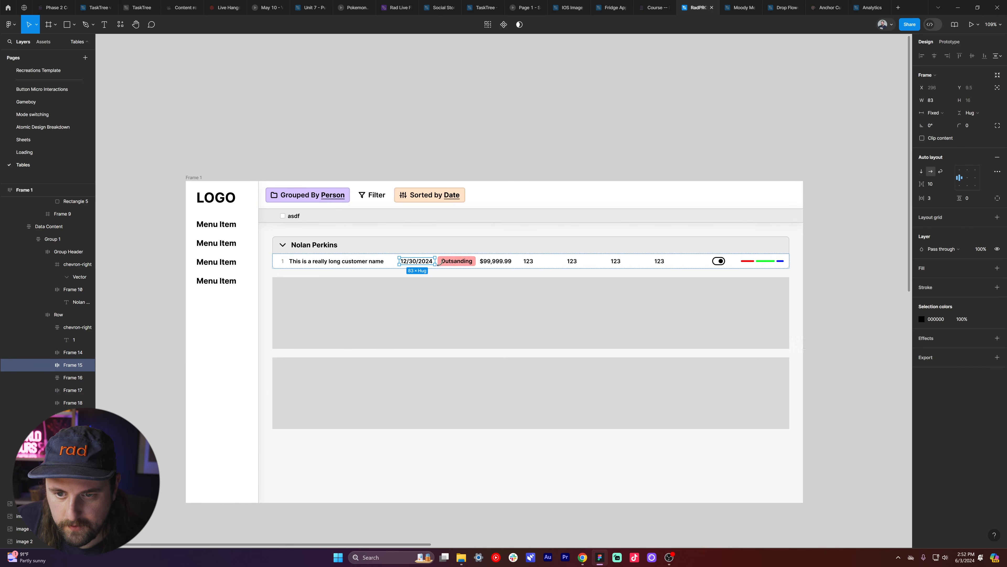
- Narrow the amount cell to 83 and give the status tag cell a fixed width of 100
click(512, 263)
drag(523, 261, 477, 258)
click(469, 263)
scroll(476, 261, up, 5)
scroll(477, 258, down, 4)
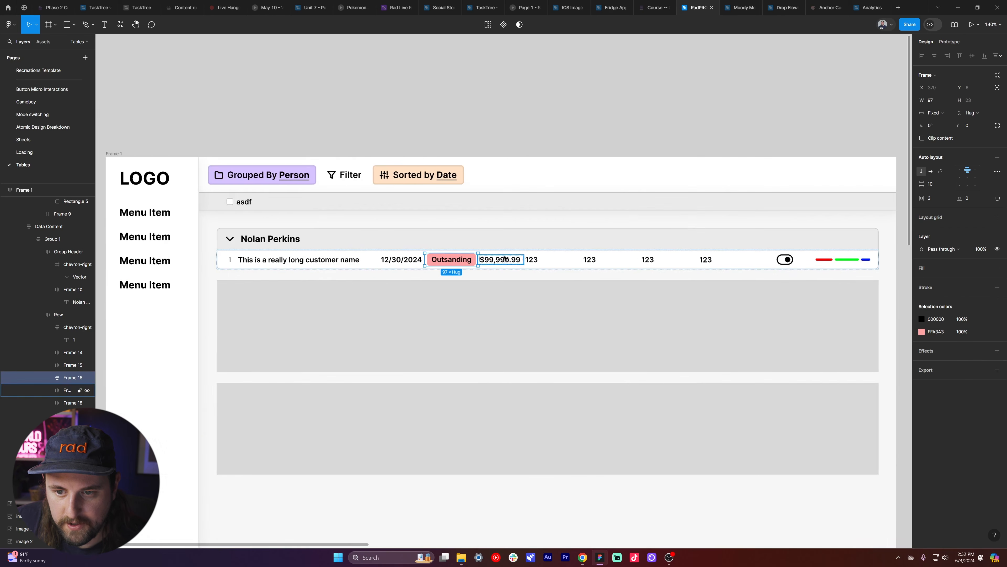
scroll(503, 257, right, 2)
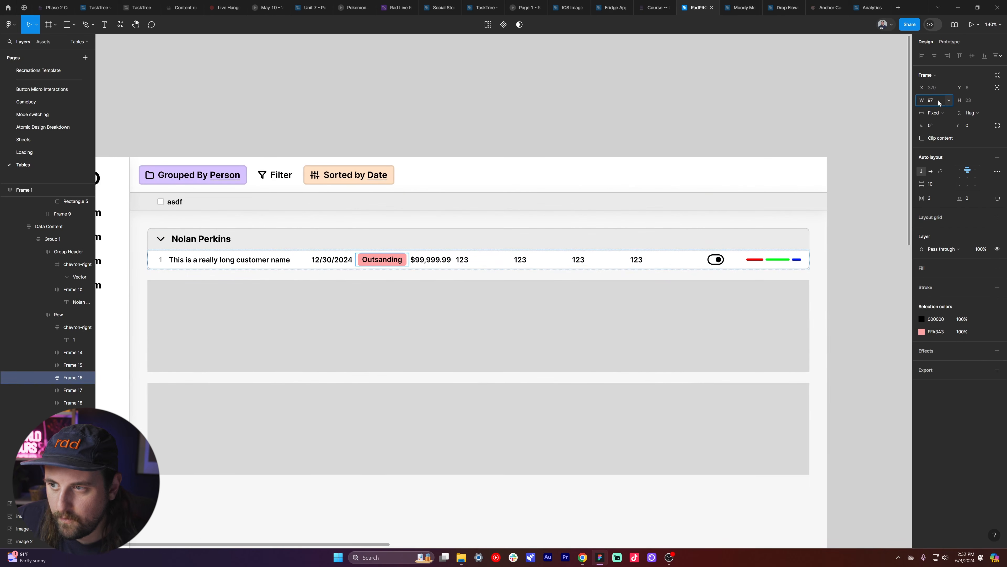
text(100)
key(Return)
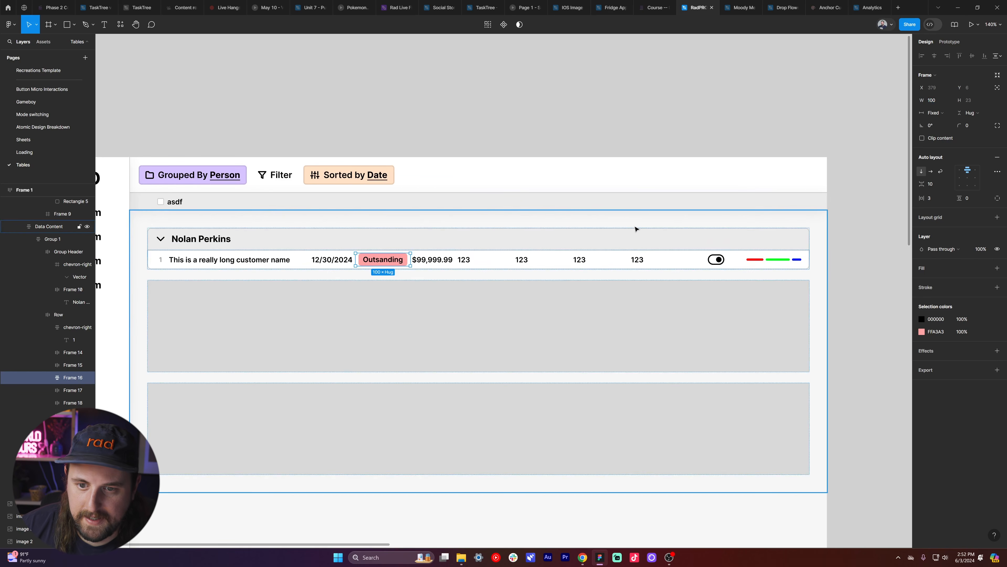
- Set the date cell's width to 85
click(333, 260)
click(940, 100)
text(85)
key(Return)
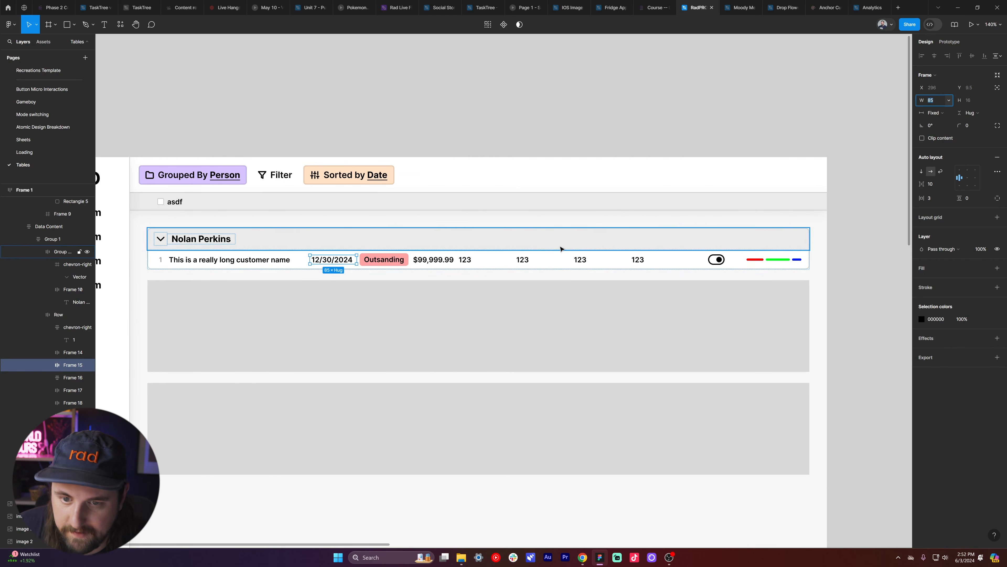
- Set the amount cell's fixed width to 85
click(434, 260)
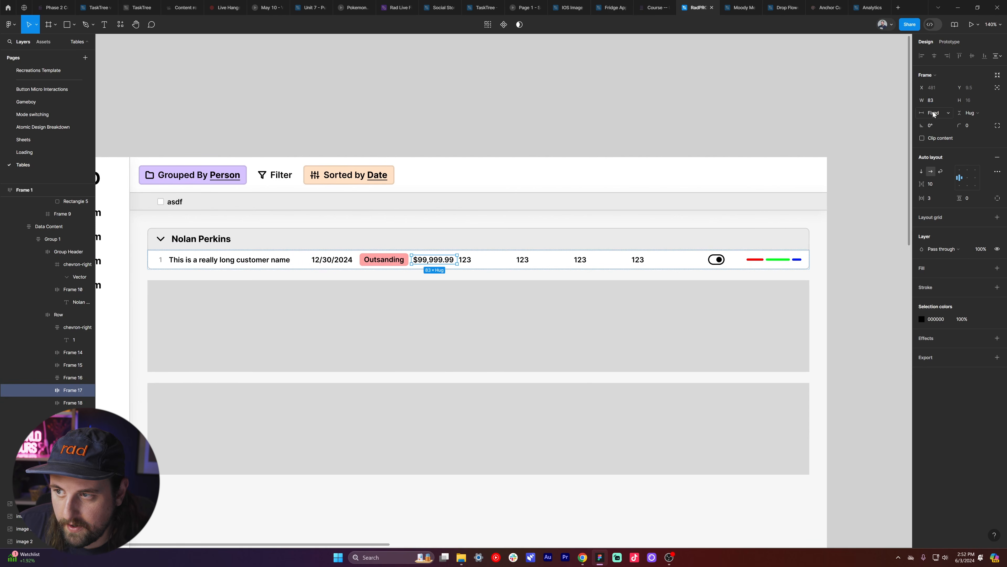
scroll(489, 261, up, 2)
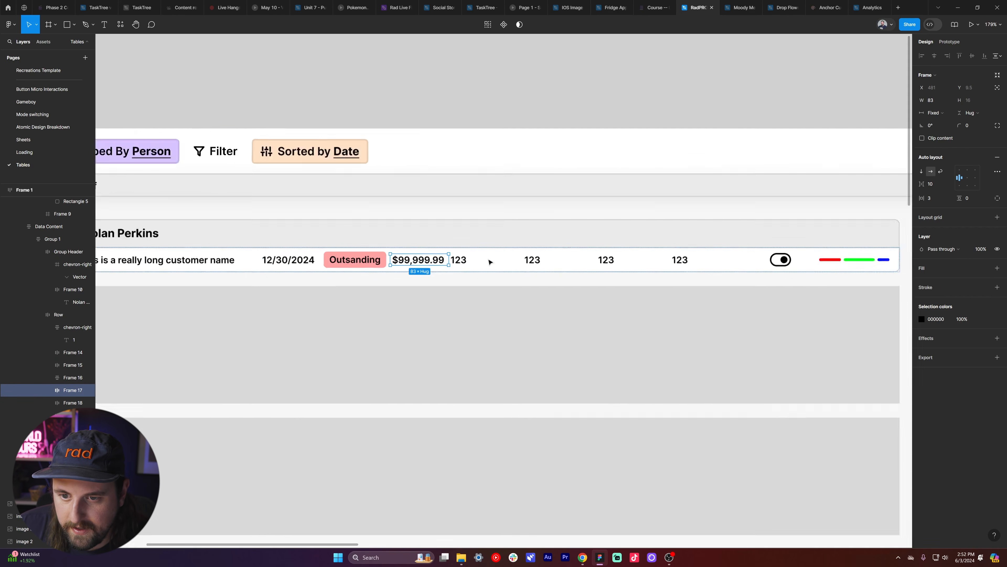
scroll(458, 261, down, 2)
click(465, 261)
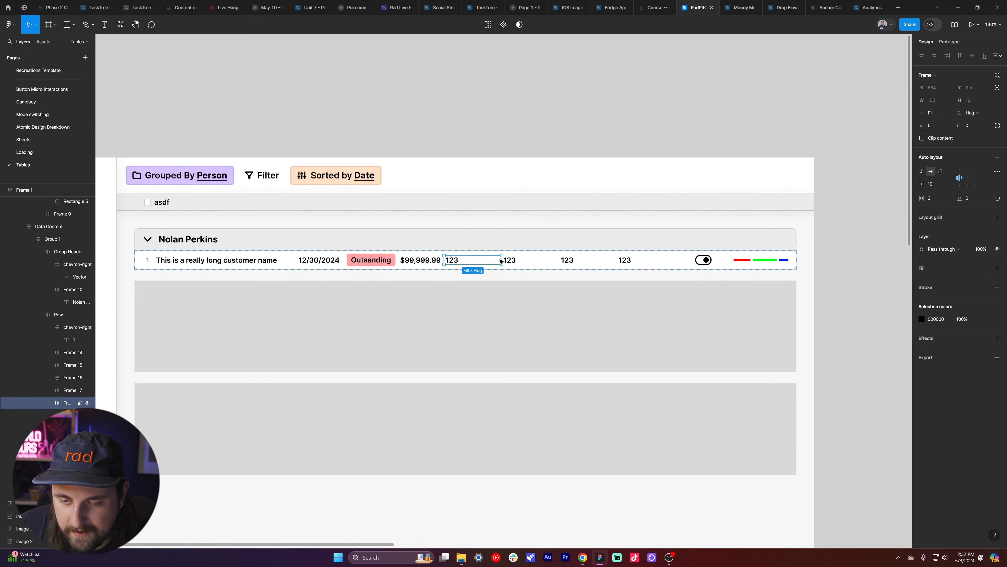
click(432, 262)
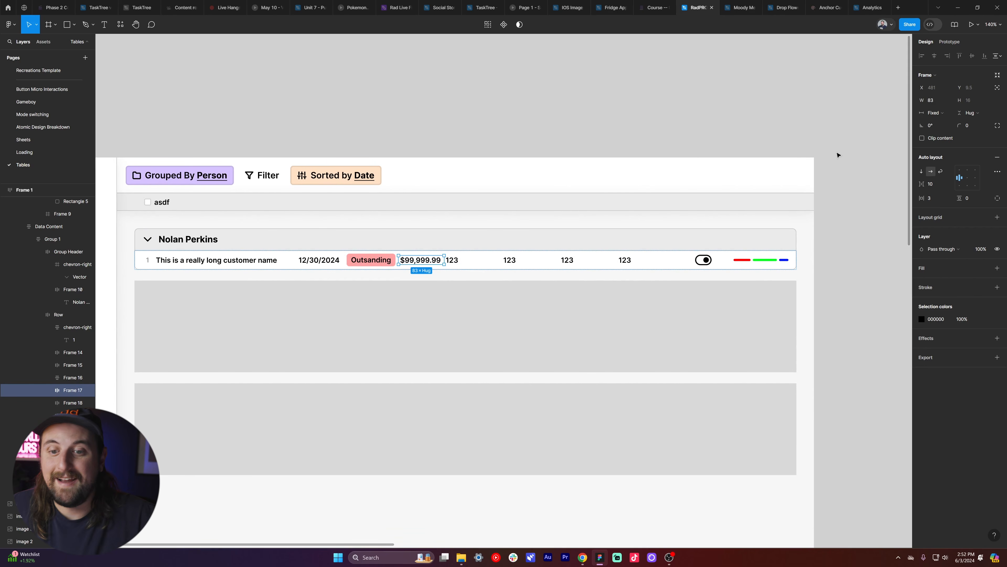
click(942, 113)
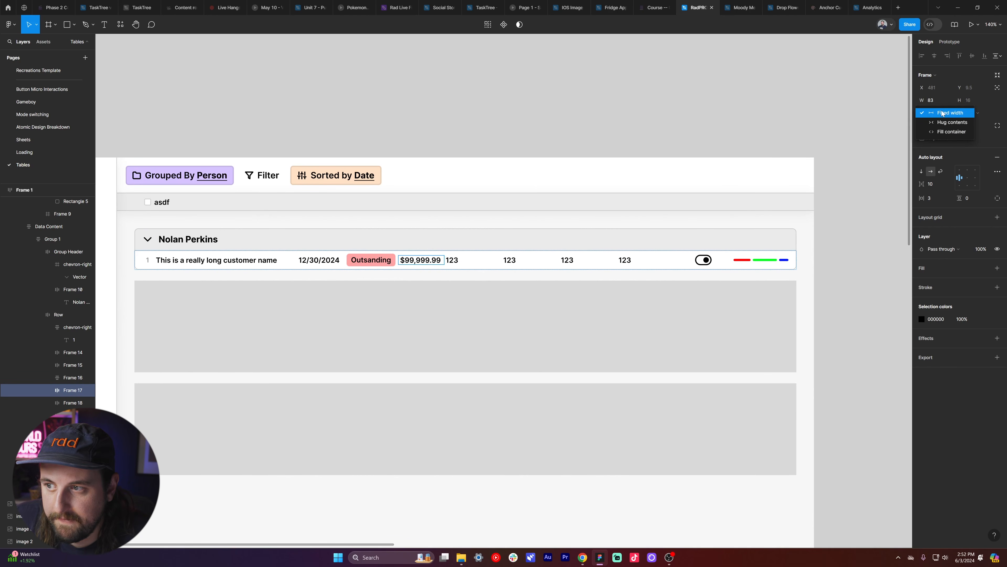
click(936, 102)
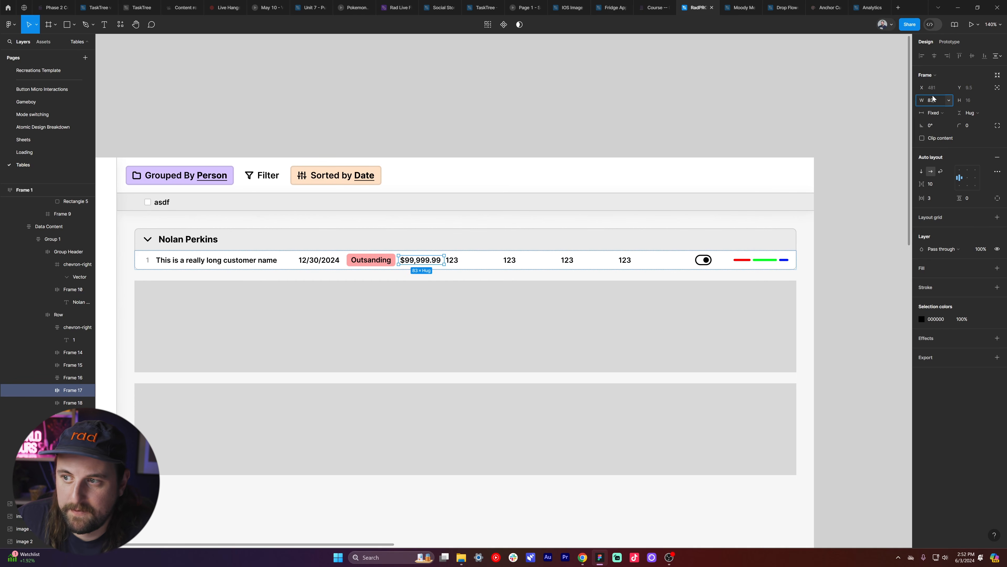
- Narrow the toggle cell to a fixed width of 42 and the segmented bar cell to 109
click(724, 258)
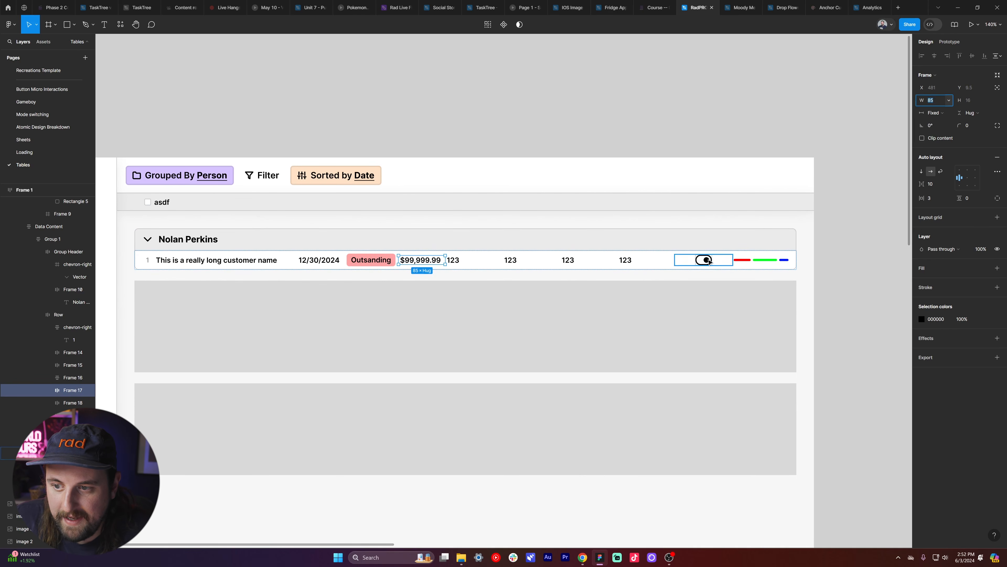
drag(734, 260, 698, 271)
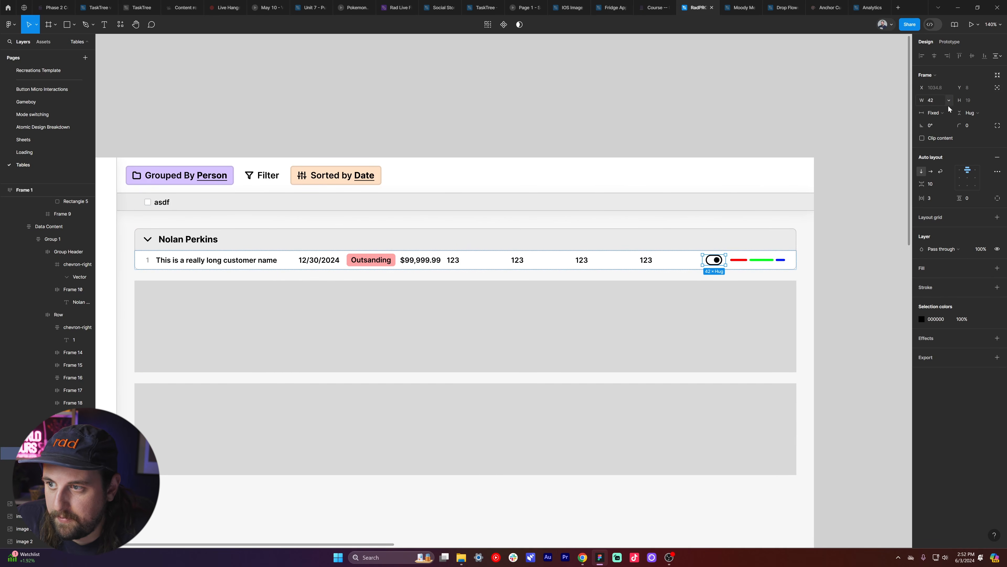
click(759, 262)
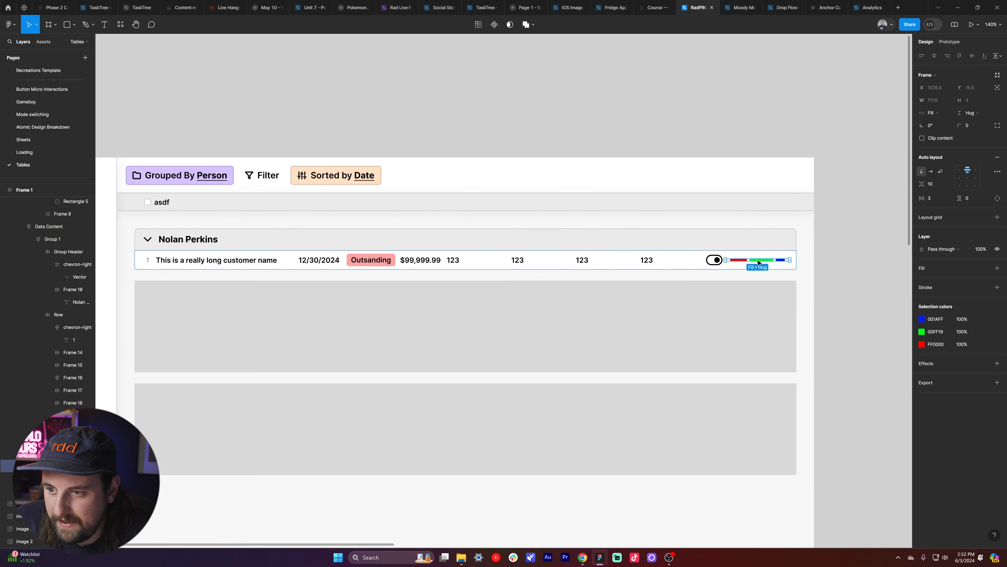
drag(725, 261, 730, 260)
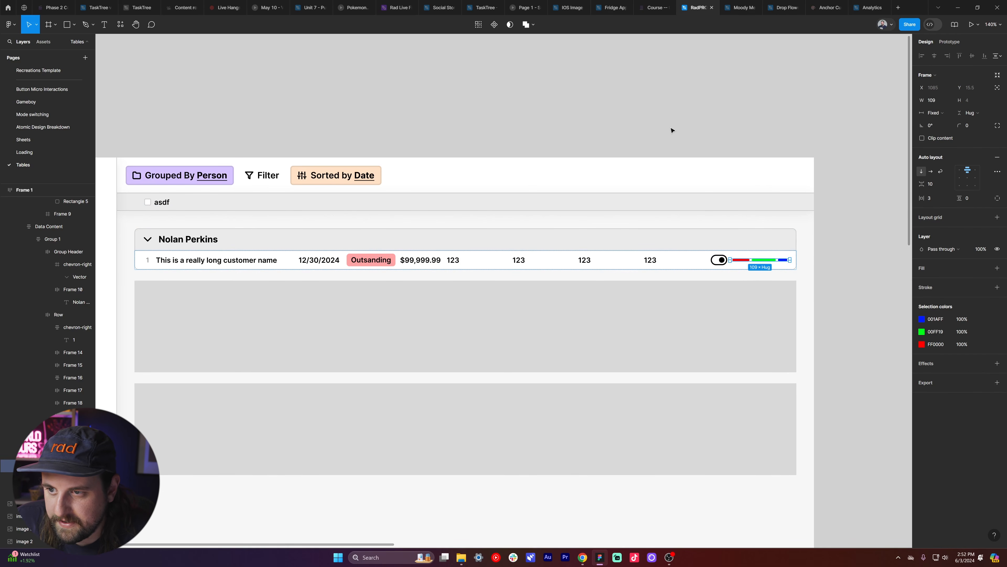
click(693, 123)
- Check the four number cells that share the remaining width of the row
scroll(693, 124, down, 5)
scroll(731, 189, up, 3)
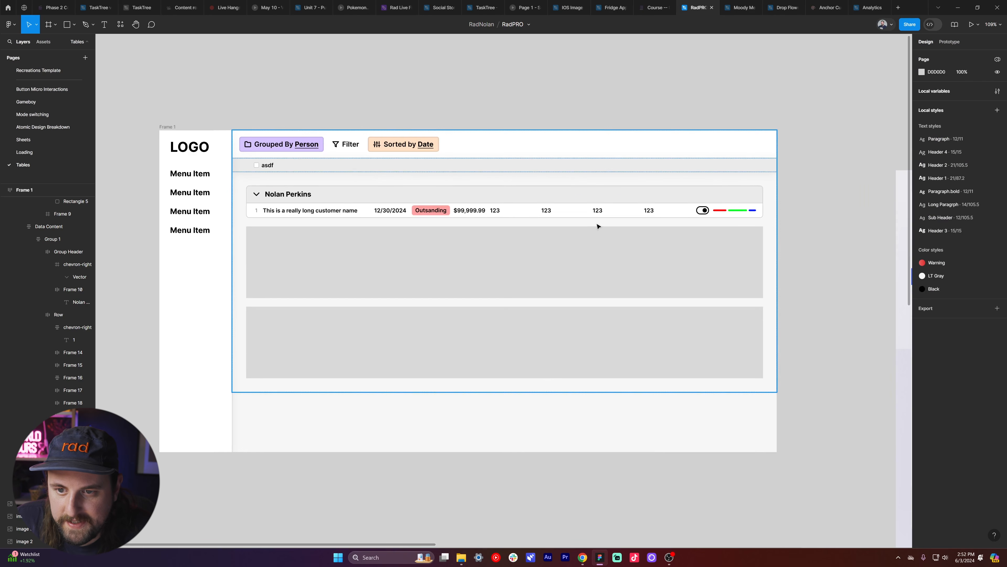
click(510, 216)
double_click(500, 212)
double_click(550, 211)
click(597, 211)
drag(645, 211, 506, 213)
- Widen Frame 1 to 1514 and check how the fixed and fill cells of the row respond
click(167, 127)
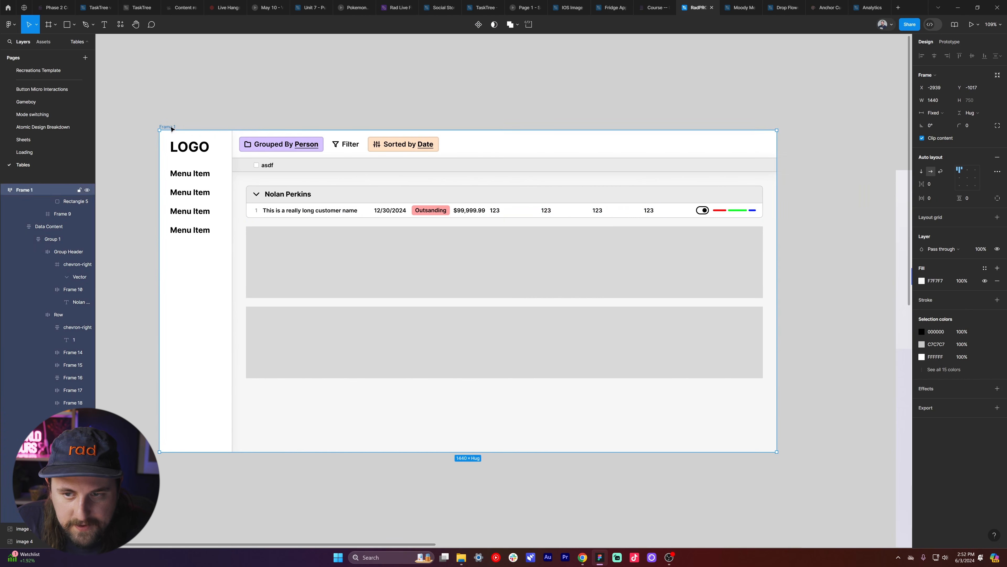
drag(773, 172, 808, 196)
ctrl+click(312, 211)
click(390, 211)
click(444, 213)
click(168, 126)
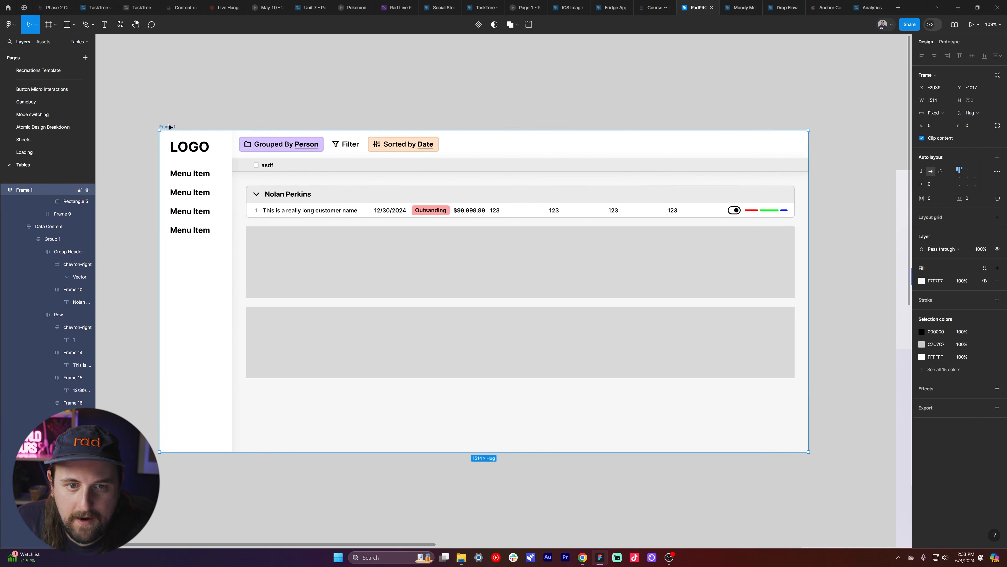
mouse_move(809, 144)
mouse_down()
mouse_move(626, 148)
mouse_move(809, 153)
mouse_move(640, 162)
mouse_move(803, 169)
mouse_move(754, 166)
mouse_move(809, 159)
mouse_move(807, 150)
mouse_up()
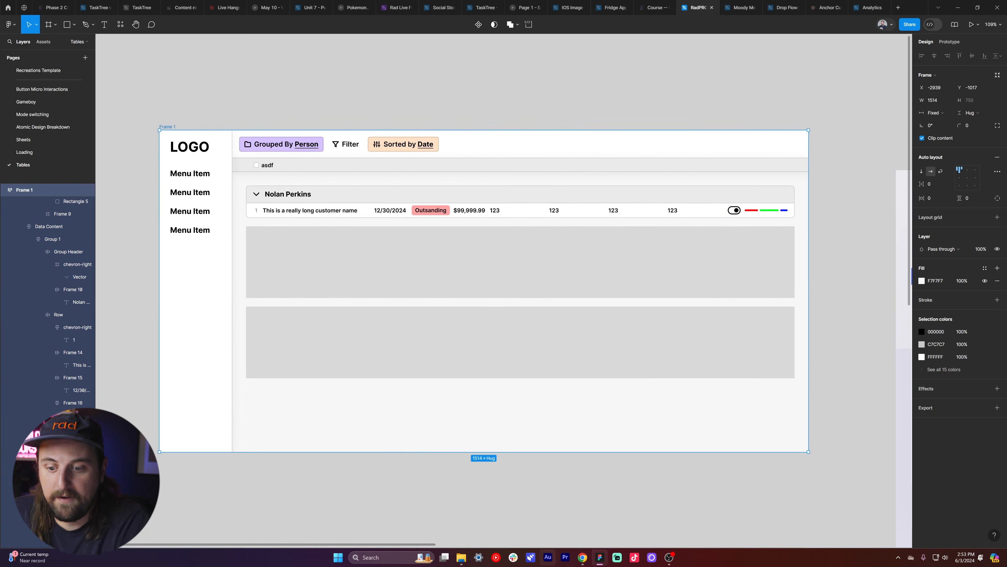
- Switch to the browser to look at the Airtable roadmap grid for reference, and return to the Figma table design
click(581, 556)
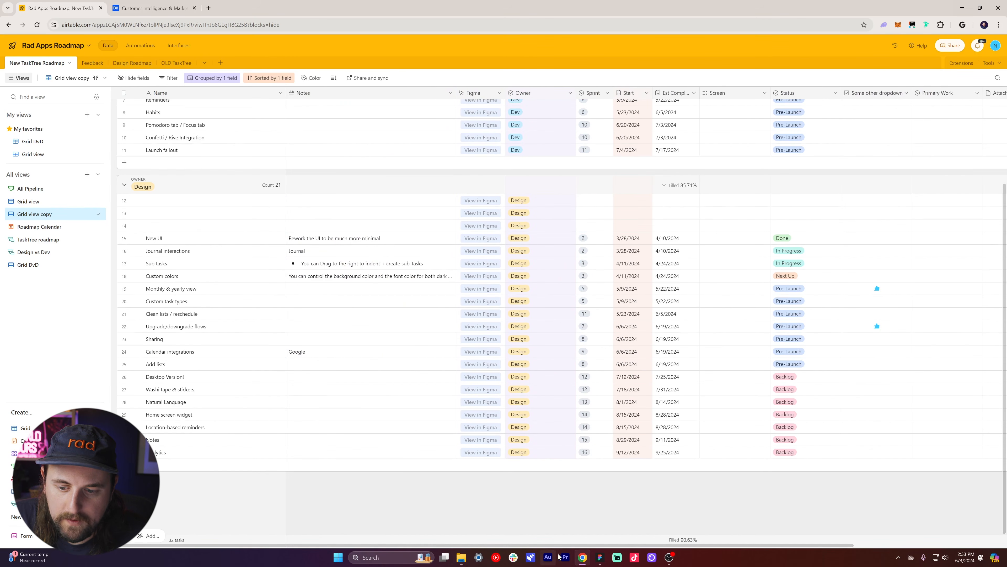
click(600, 557)
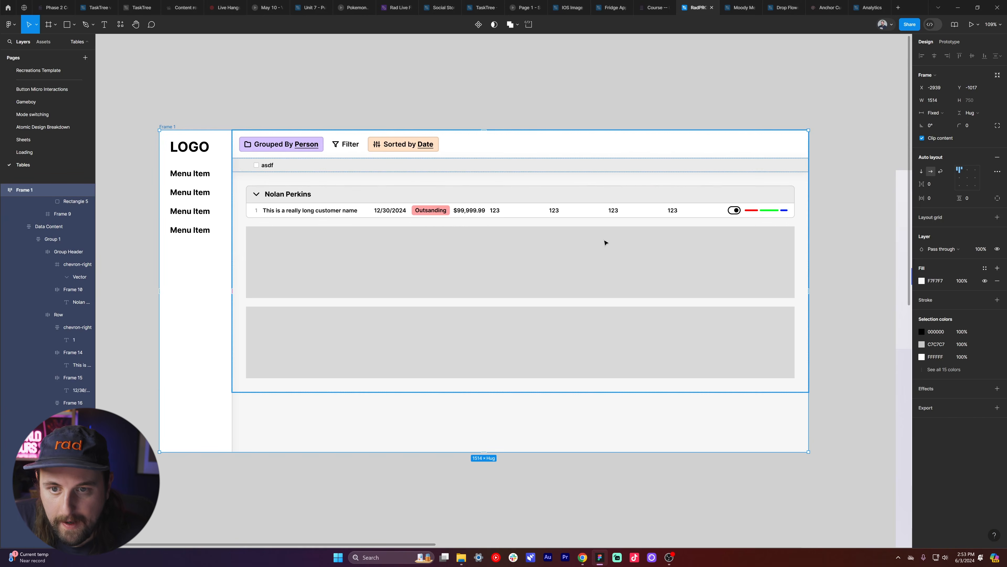
click(533, 108)
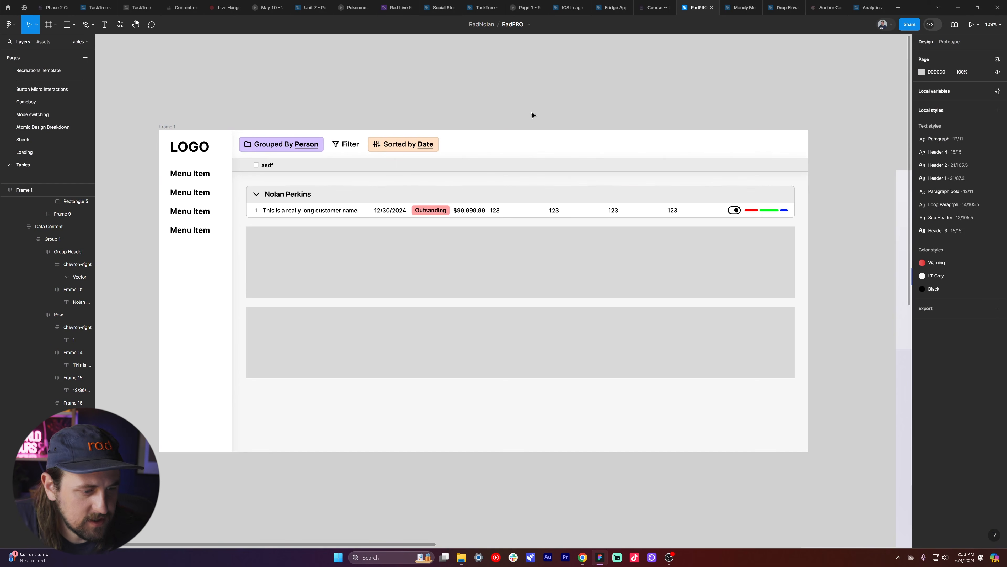
scroll(522, 116, left, 2)
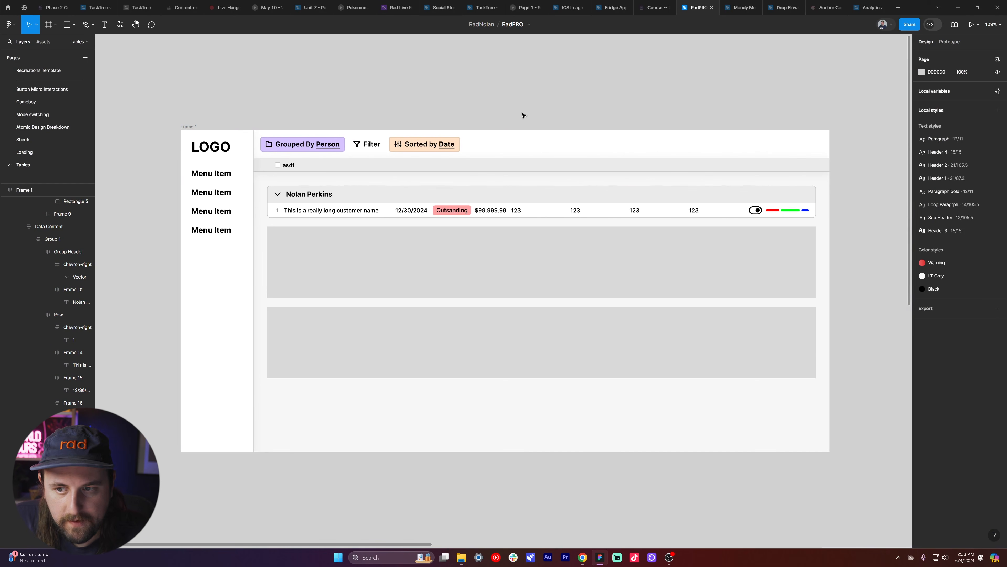
scroll(518, 121, right, 1)
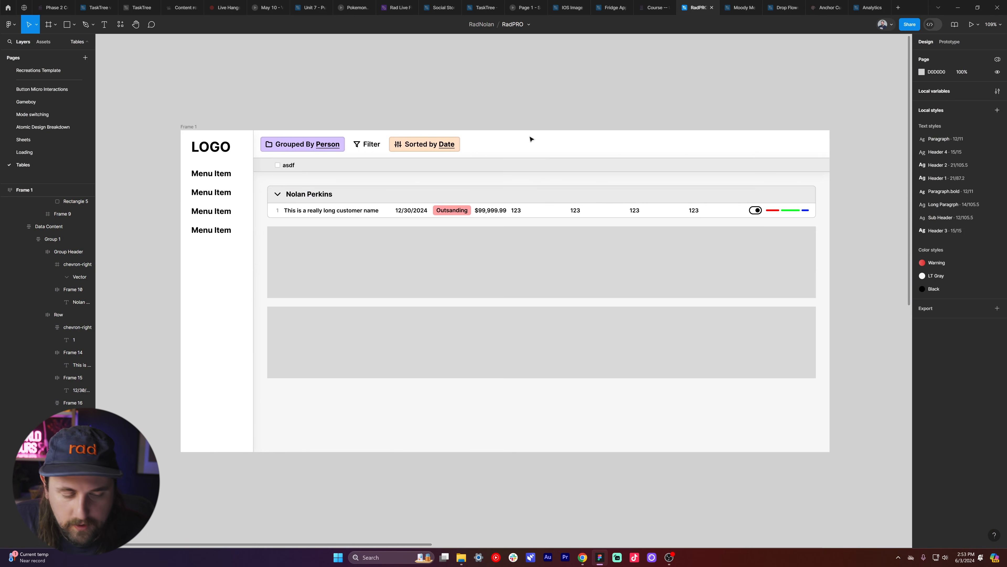
scroll(524, 129, left, 3)
scroll(496, 63, right, 2)
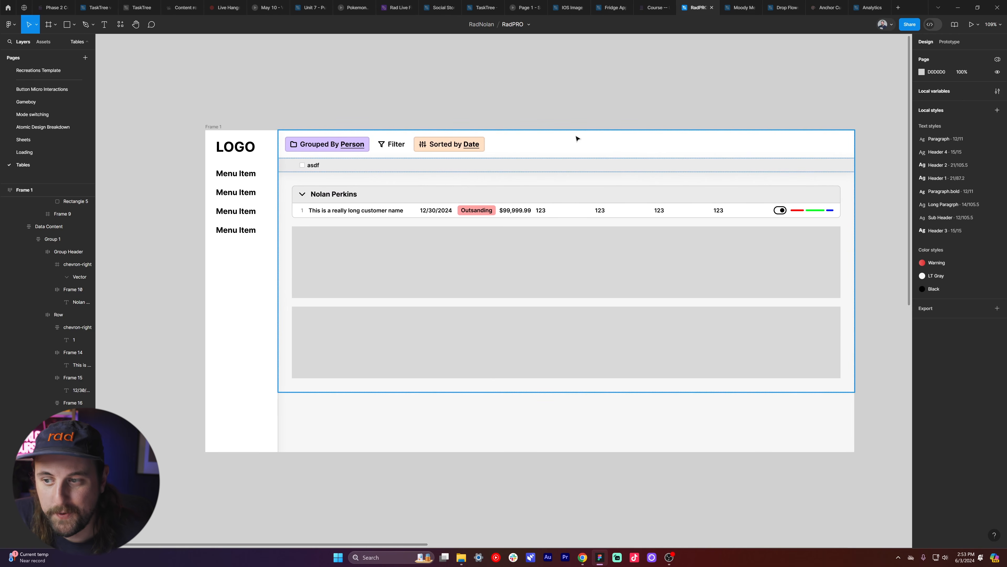
scroll(575, 140, right, 1)
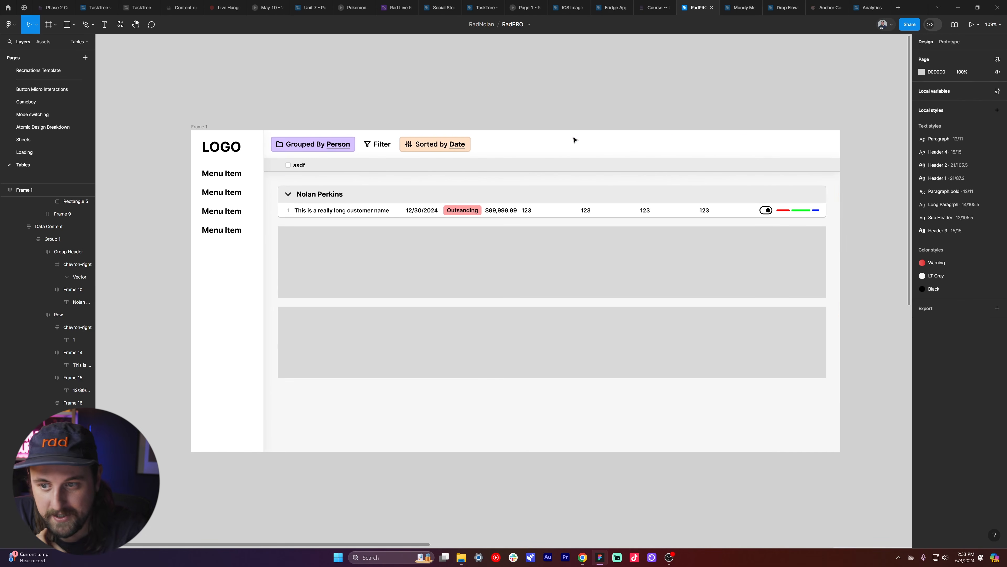
double_click(443, 212)
double_click(444, 212)
double_click(444, 212)
double_click(443, 212)
scroll(852, 221, right, 1)
click(759, 210)
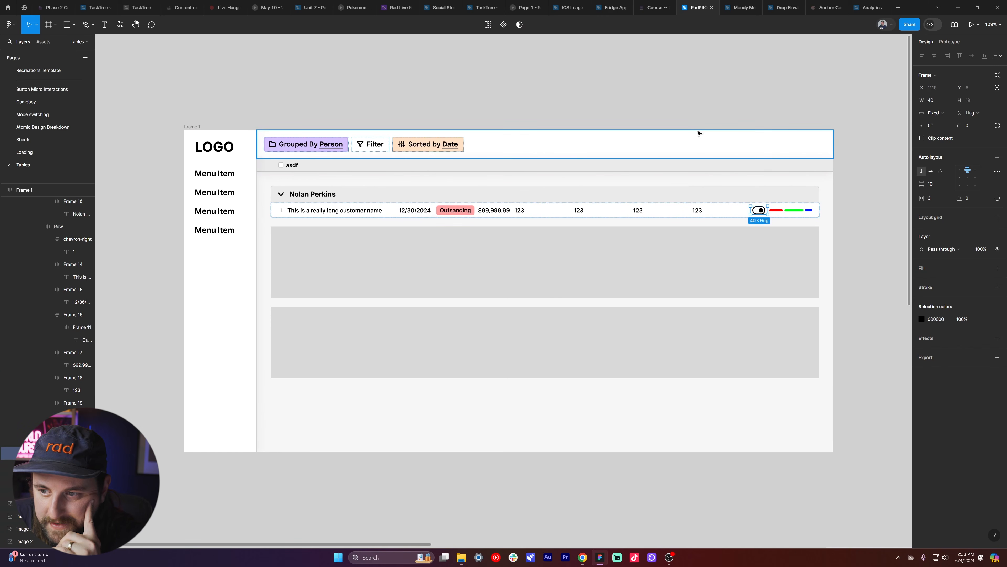
click(860, 211)
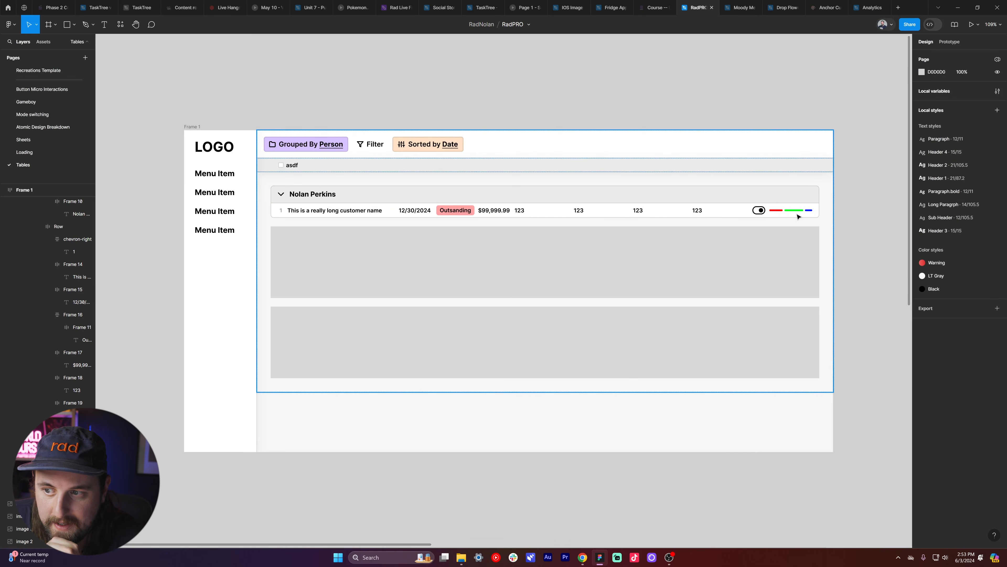
- Duplicate the toggle cell, move the copy to the end of the row and delete the toggle icon inside it
click(760, 210)
click(760, 210)
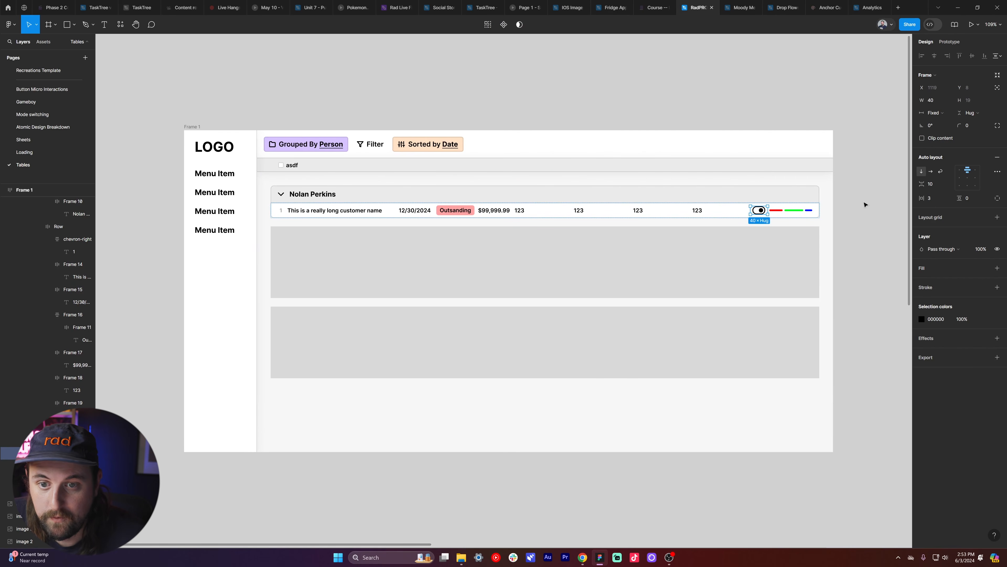
key(ctrl+d)
key(Right)
key(Right)
key(Right)
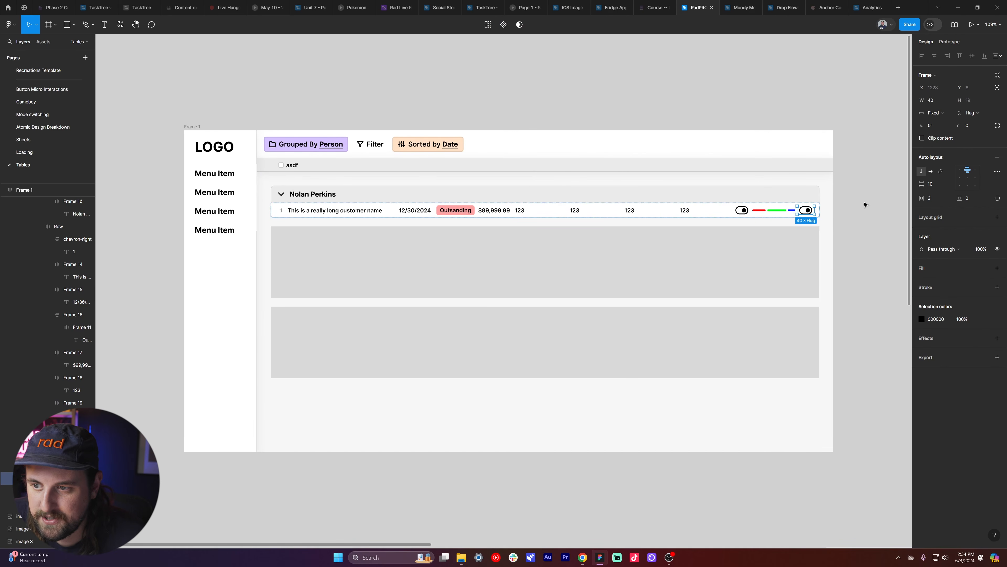
scroll(842, 207, up, 6)
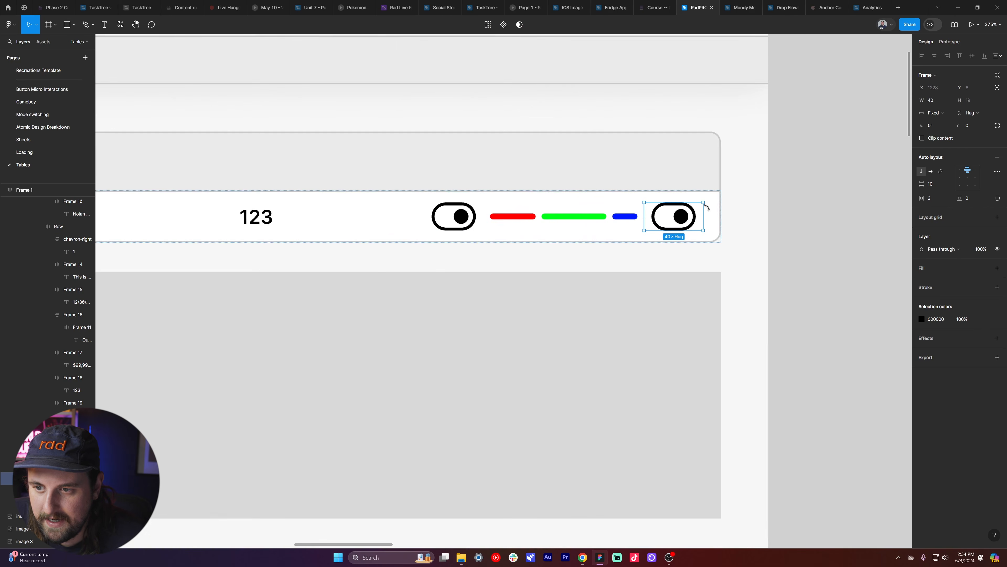
key(Delete)
- Search the Feather Icons plugin for "mor" and insert the horizontal three-dot icon
right_click(803, 208)
mouse_move(826, 275)
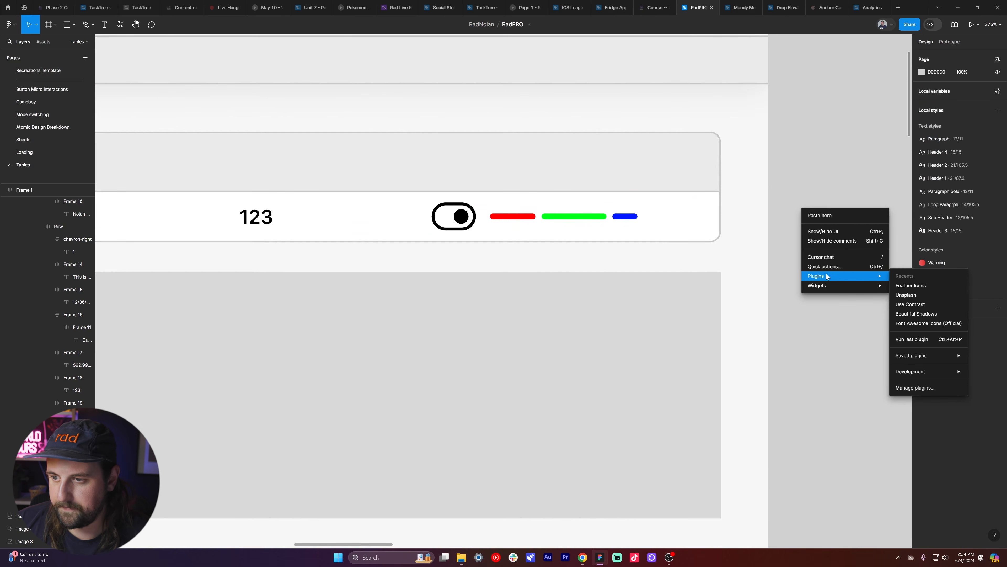
click(908, 284)
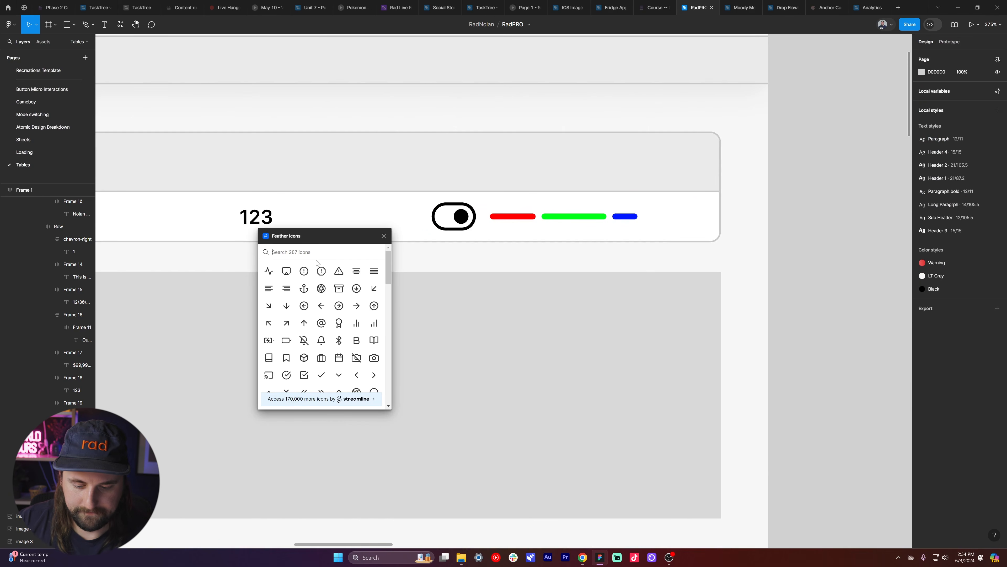
text(menu)
key(BackSpace)
key(BackSpace)
key(BackSpace)
key(BackSpace)
text(ke)
key(BackSpace)
key(BackSpace)
text(mor)
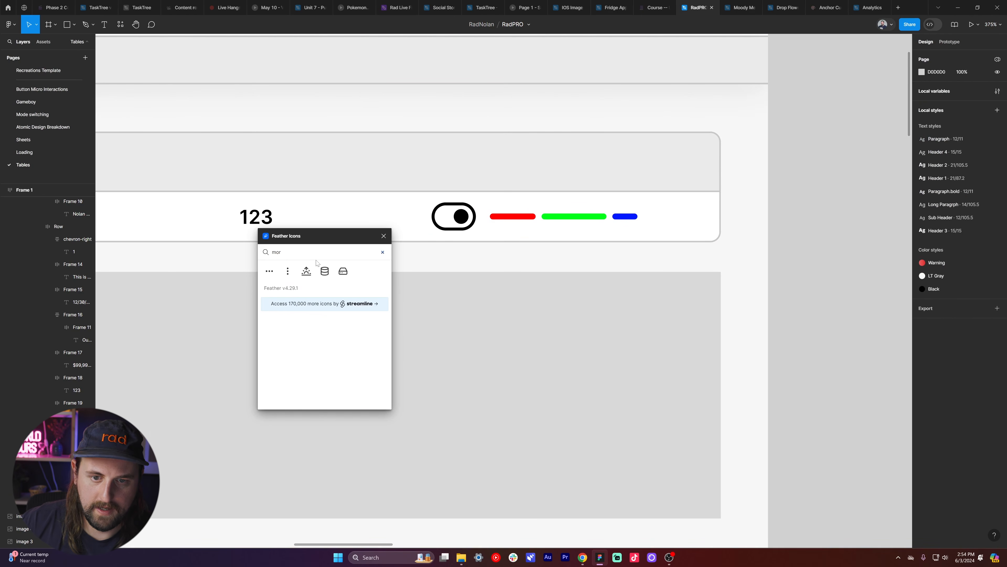
click(270, 271)
click(383, 235)
- Move the three-dot icon into the empty last cell of the row and remove the cell frame wrapped around it
key(ctrl+x)
double_click(687, 224)
double_click(688, 223)
key(ctrl+v)
key(Escape)
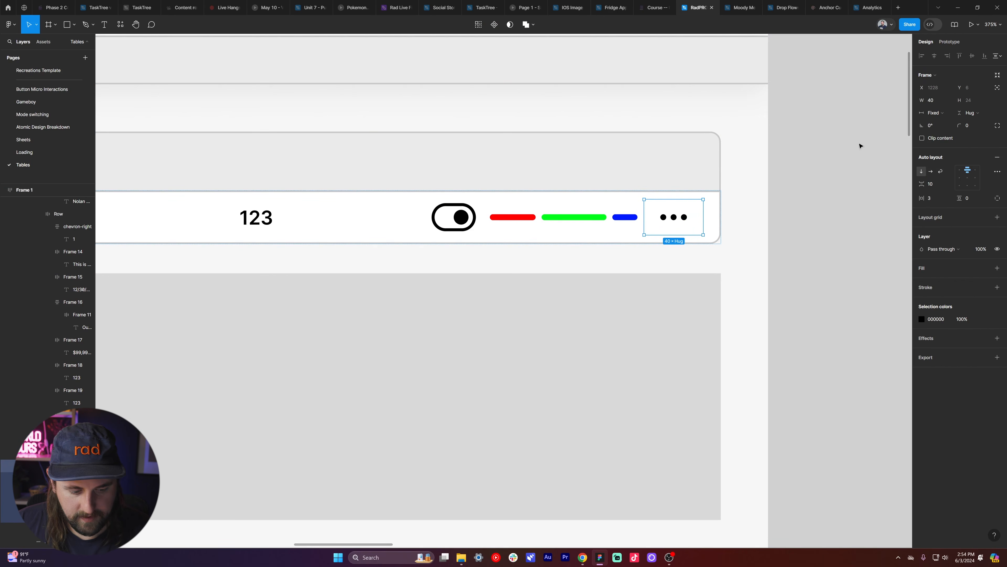
key(ctrl+shift+g)
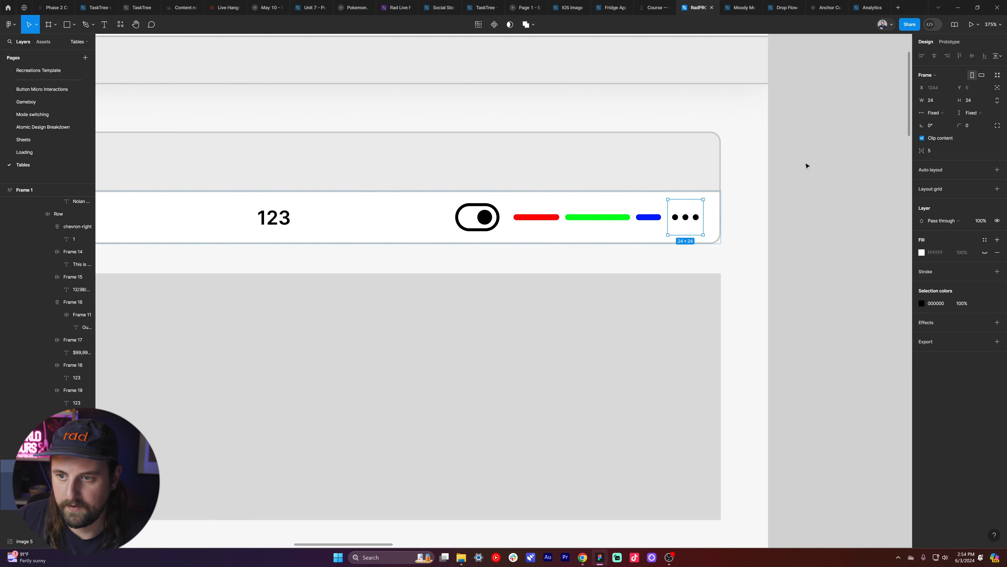
- Select the whole row and check the spacing between its cells
scroll(729, 207, down, 1)
scroll(682, 190, down, 3)
scroll(730, 189, up, 3)
scroll(729, 189, left, 3)
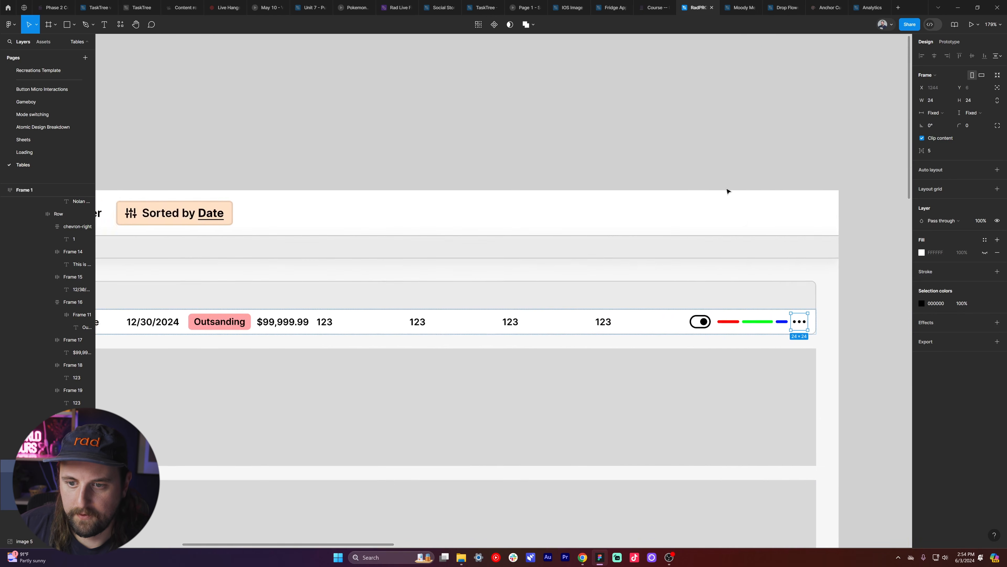
scroll(602, 223, down, 3)
key(Escape)
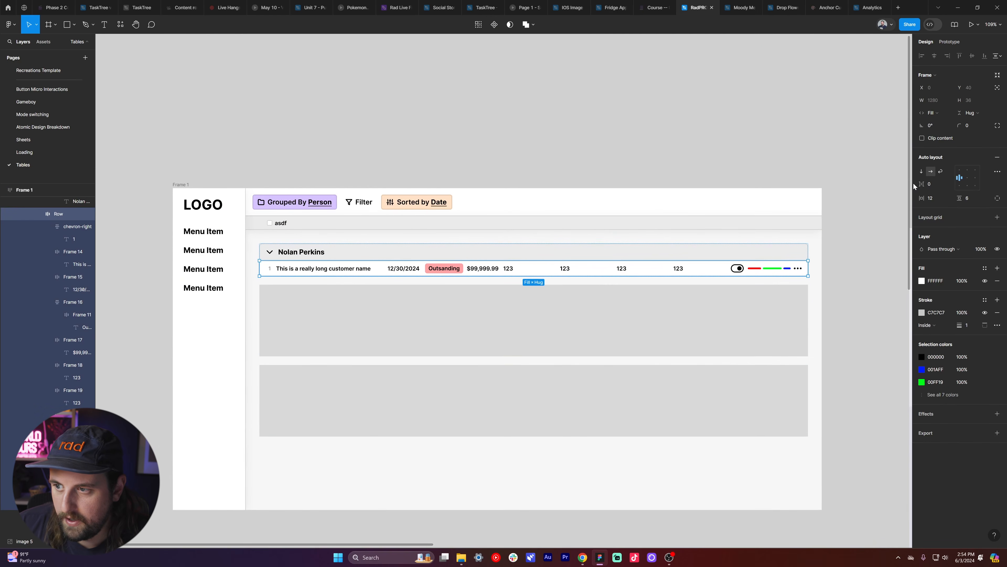
drag(923, 182, 920, 183)
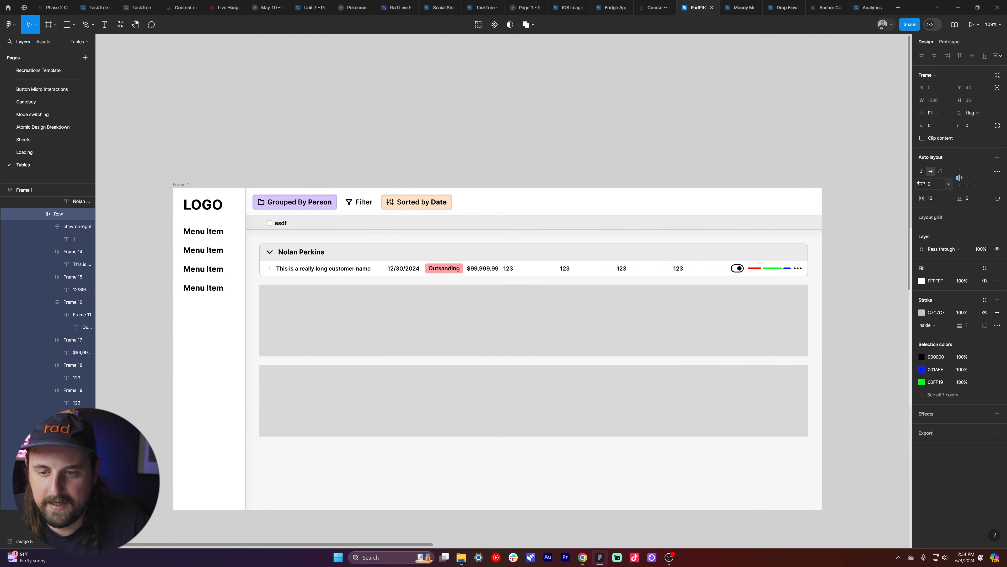
- Set the date, dollar amount and four number texts in the row to Regular weight, and compare with the previous weight
click(484, 270)
shift+click(510, 268)
shift+click(565, 268)
shift+click(621, 268)
shift+click(678, 268)
shift+click(404, 268)
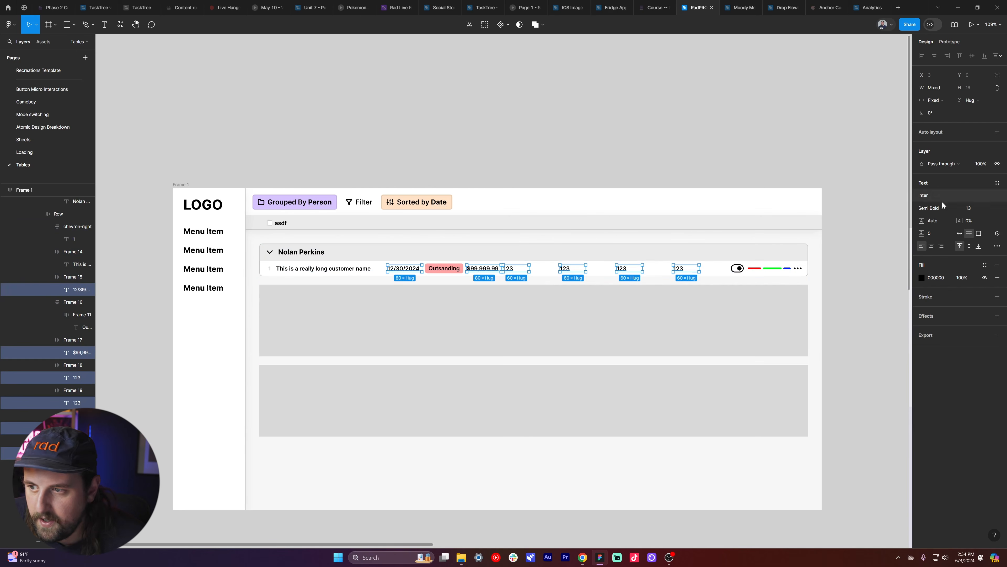
click(937, 208)
click(940, 189)
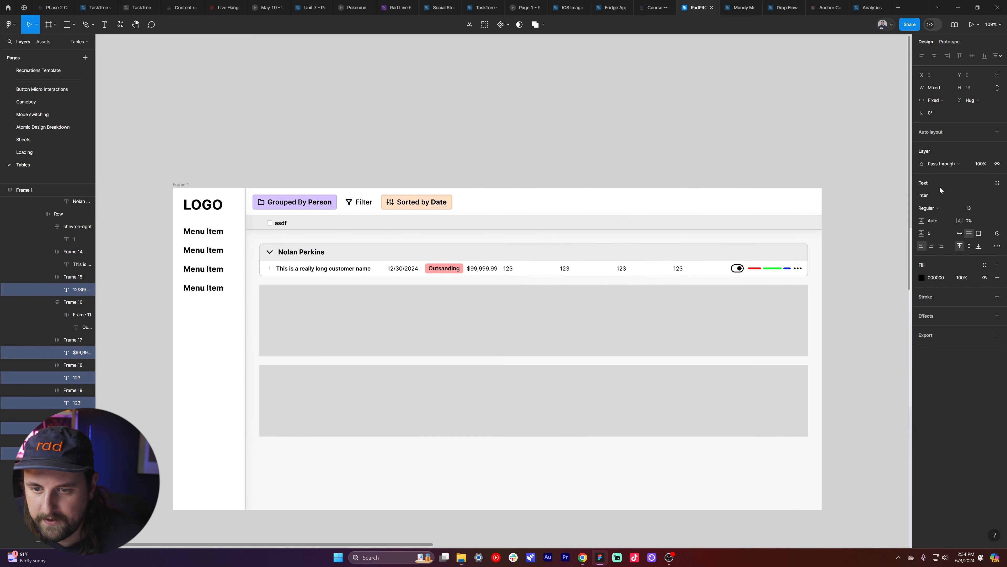
click(690, 160)
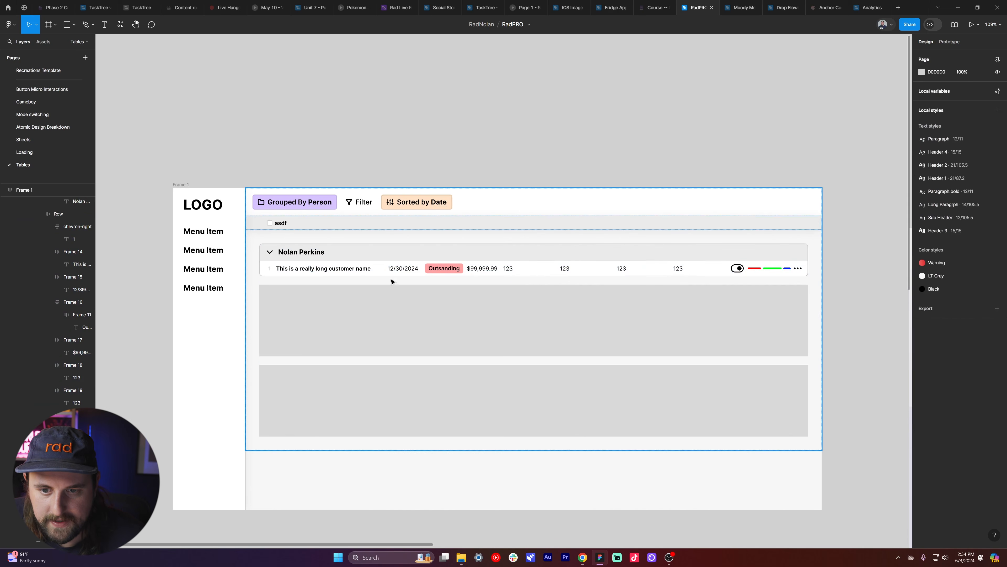
key(ctrl+z)
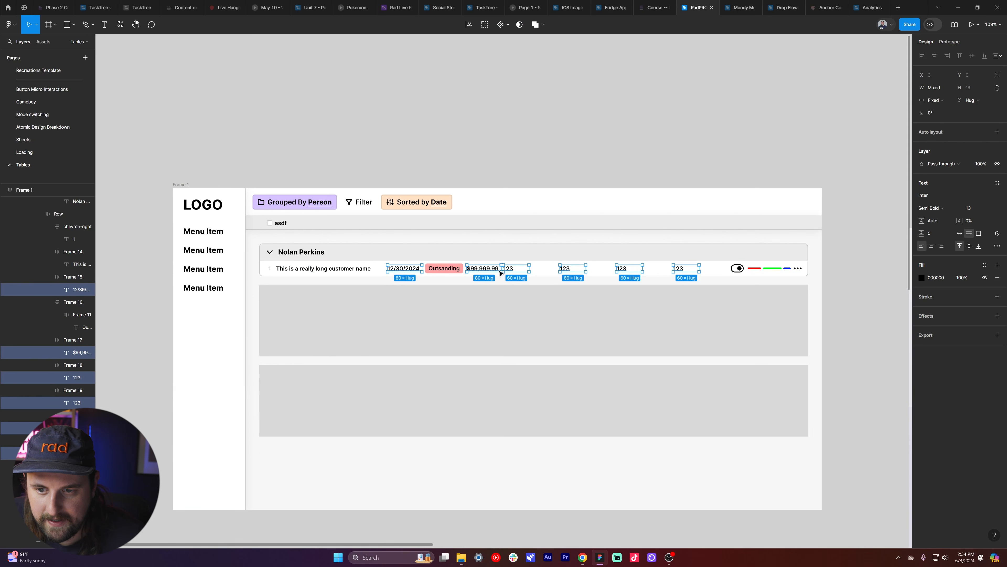
key(ctrl+shift+z)
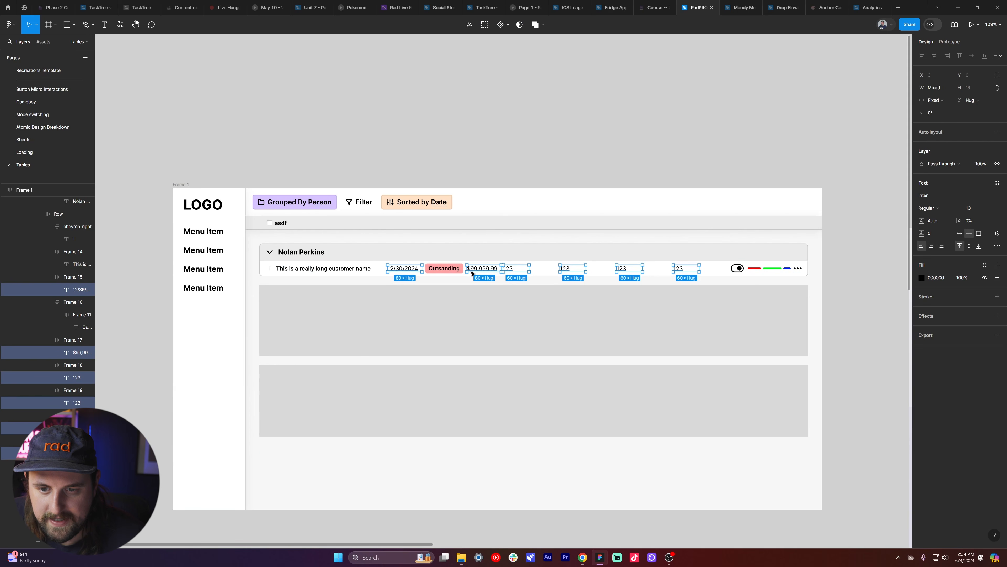
- Set the fixed width of the date cell and the dollar amount cell to 80
click(418, 272)
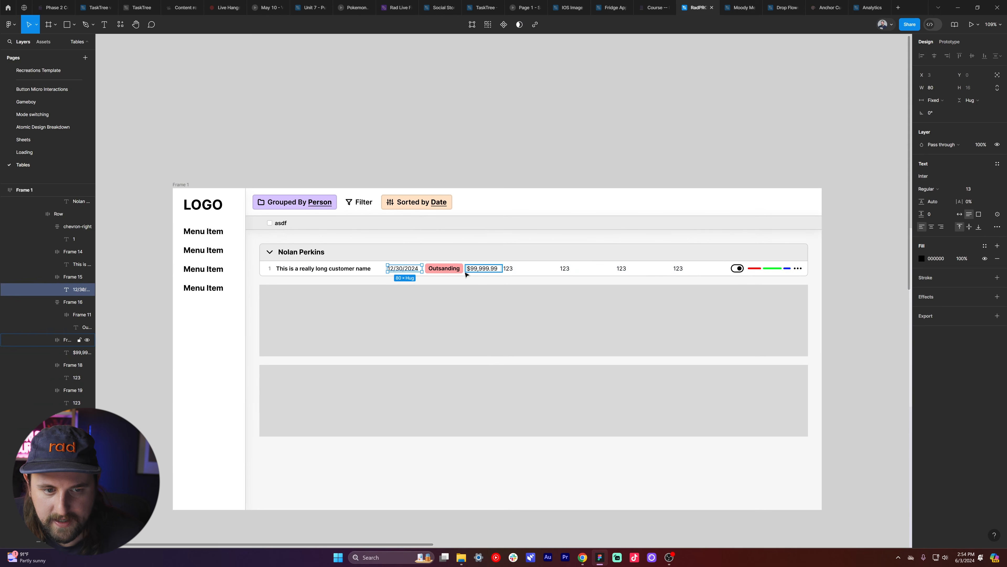
click(482, 270)
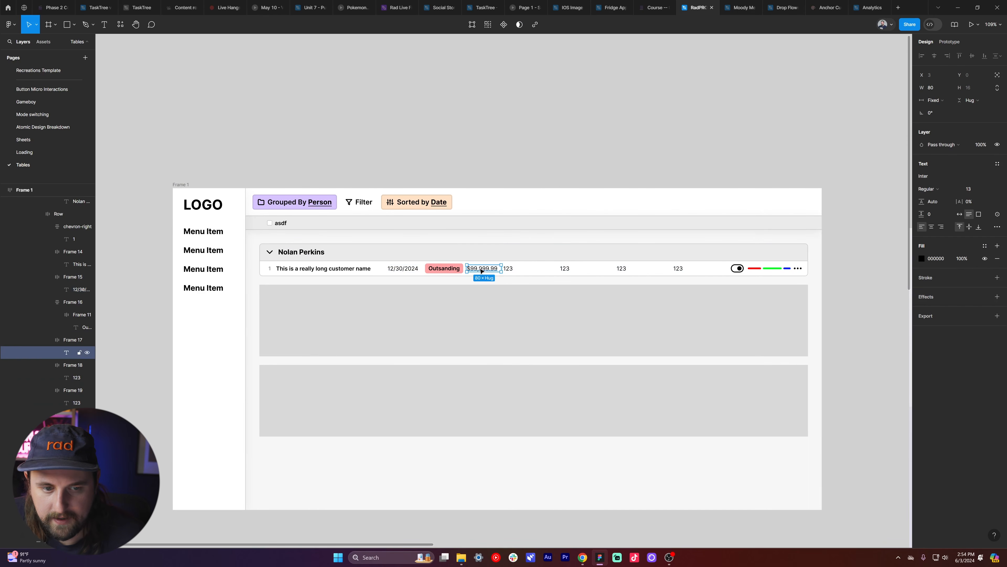
shift+click(415, 268)
key(shift+Return)
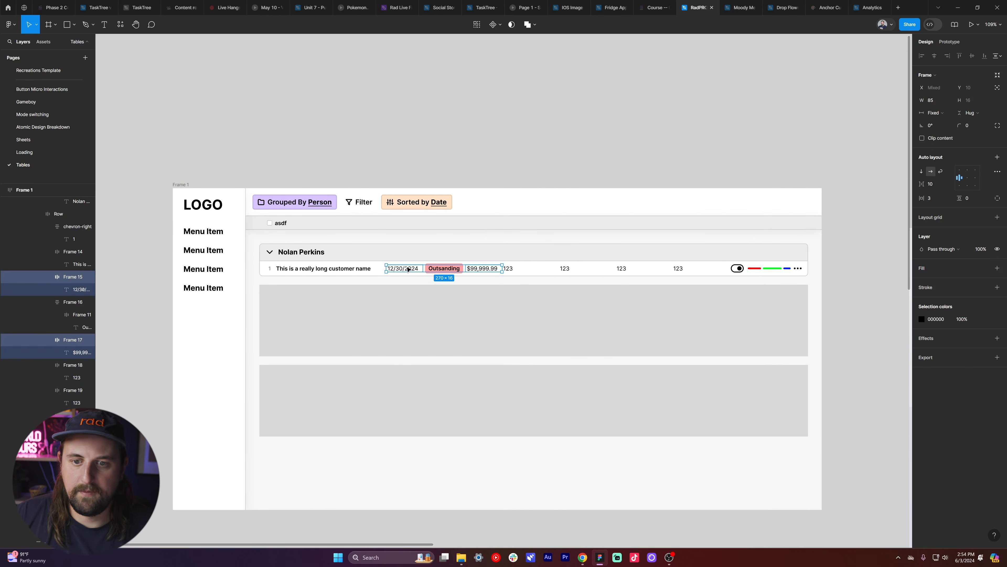
text(75)
key(Return)
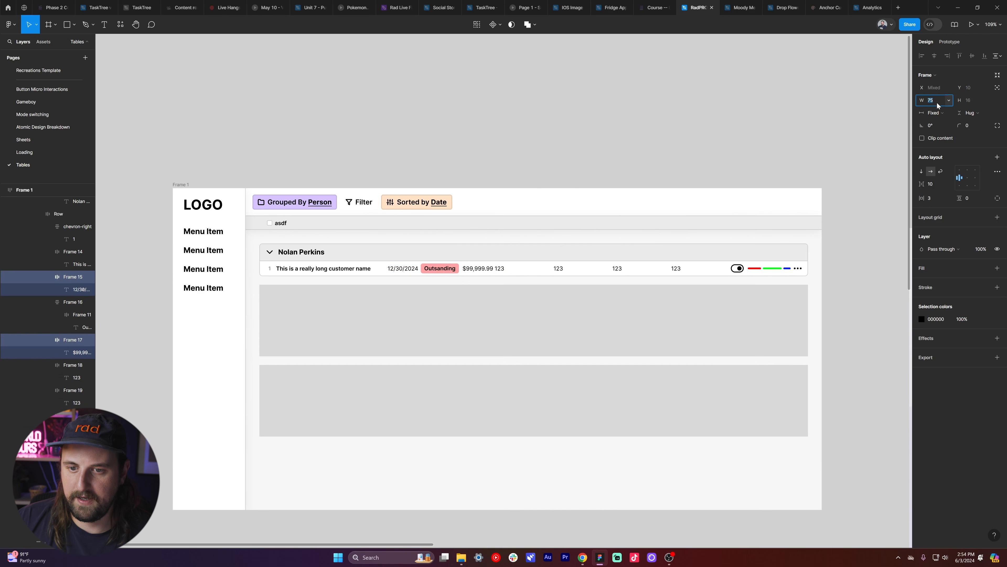
key(Up)
key(Up)
key(Up)
key(Up)
key(Up)
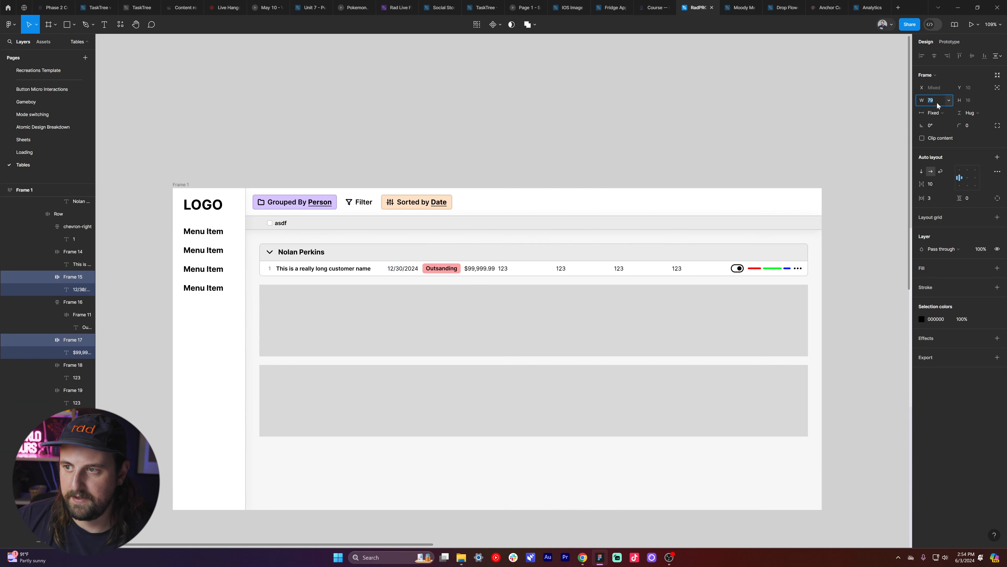
scroll(419, 232, up, 2)
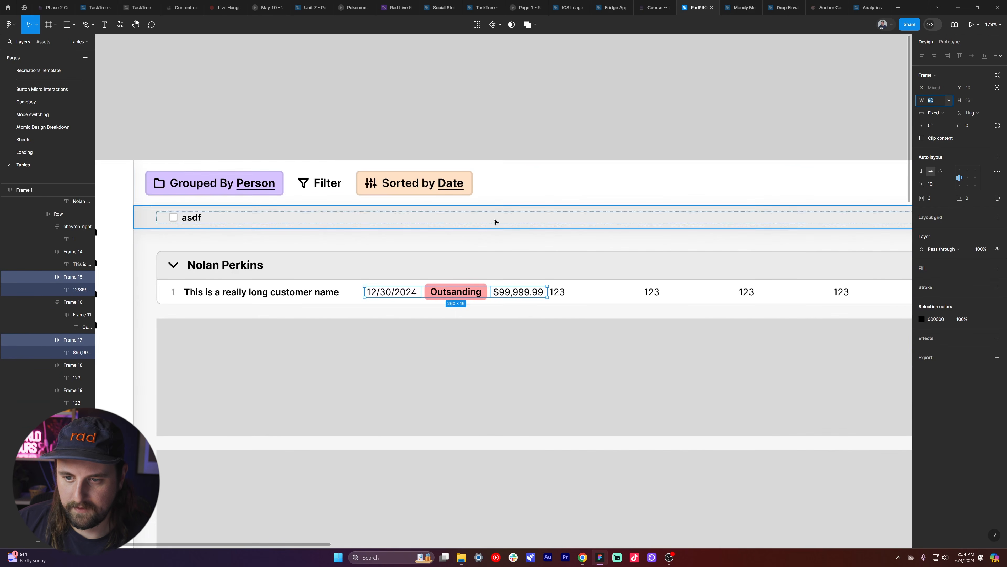
scroll(493, 205, down, 2)
click(501, 156)
- Inspect the row's individual cells, from the customer name, date and status cells to the four number cells
click(472, 258)
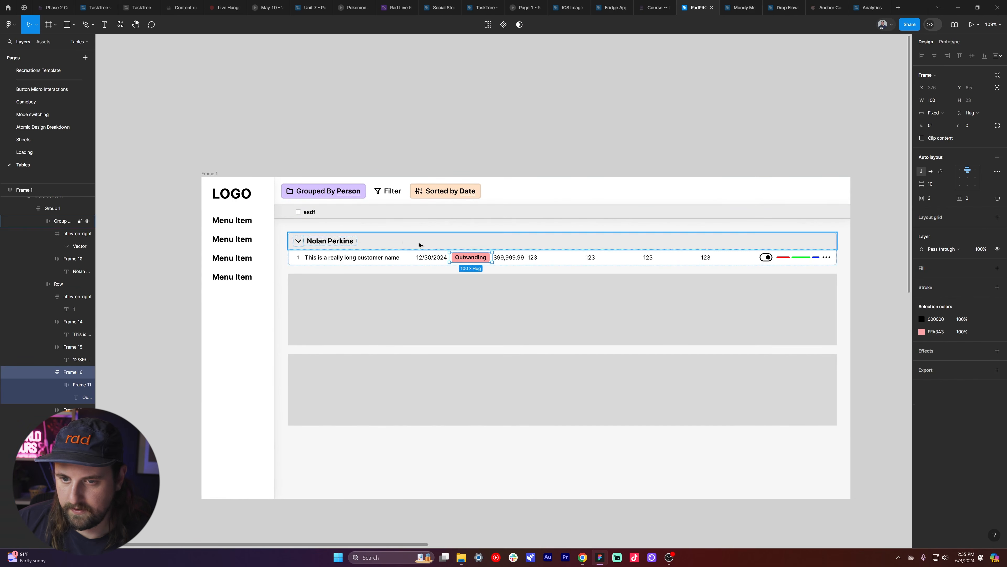
click(418, 257)
click(383, 259)
click(507, 257)
click(573, 253)
click(614, 249)
click(611, 257)
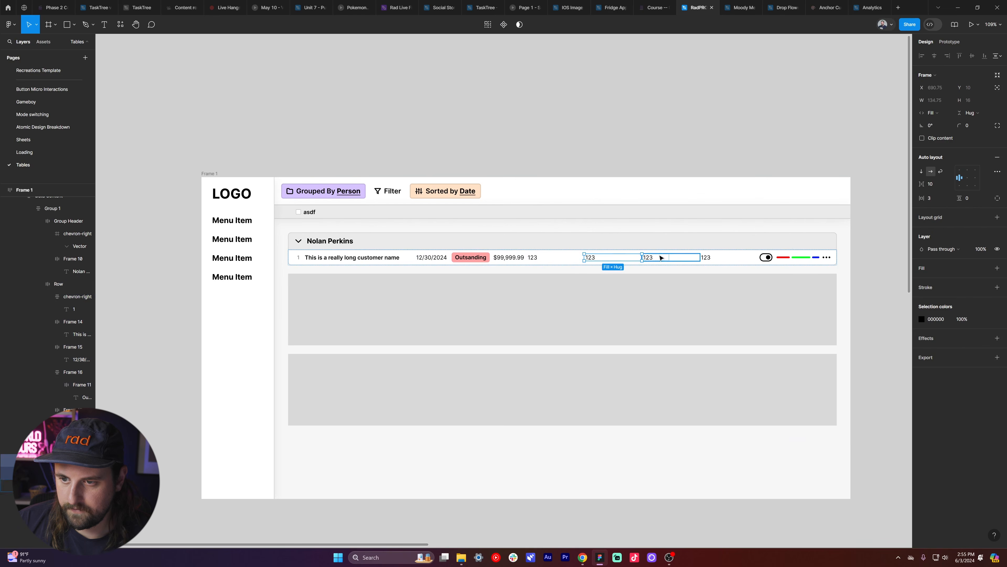
click(670, 257)
click(729, 257)
key(Escape)
key(Return)
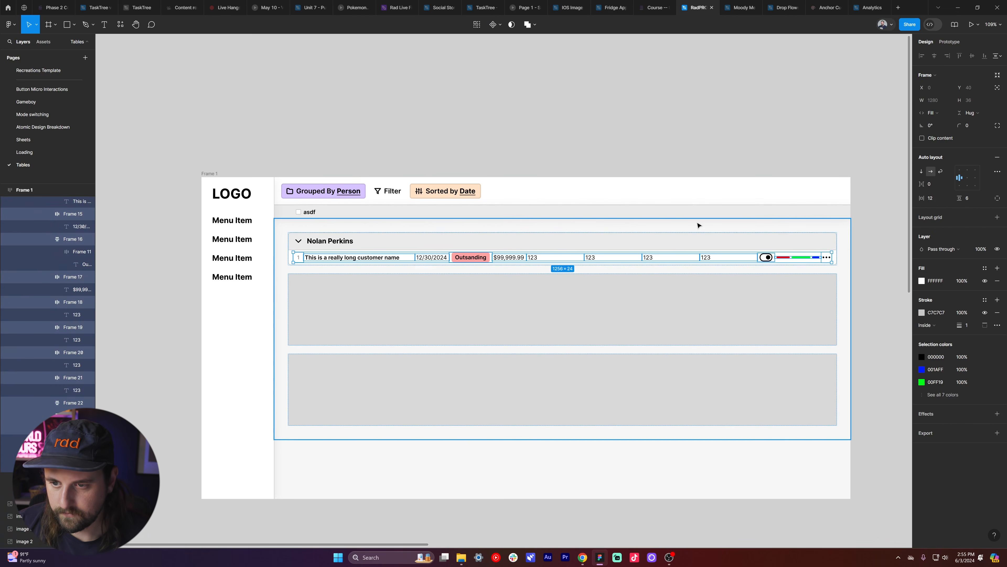
click(639, 141)
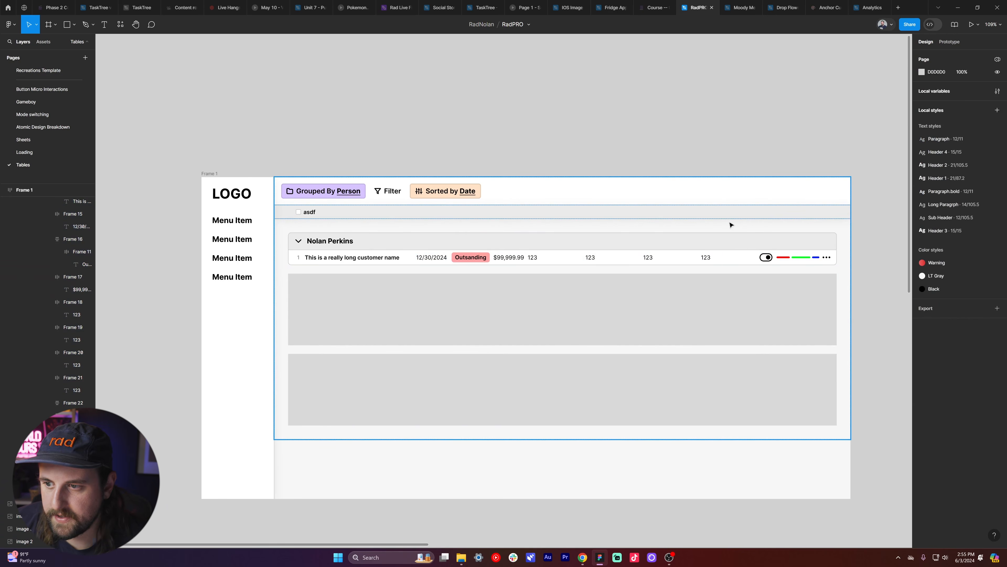
double_click(474, 259)
double_click(475, 259)
click(545, 140)
scroll(545, 157, right, 2)
scroll(545, 158, left, 2)
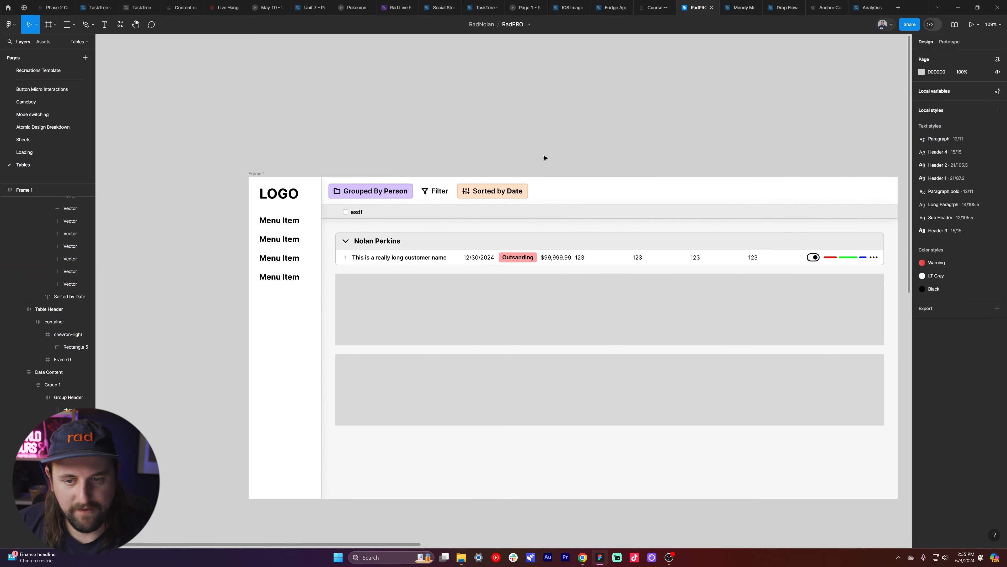
- Examine the width sizing of the row's cells, from the 123 columns to the toggle and coloured progress bar
scroll(544, 157, right, 2)
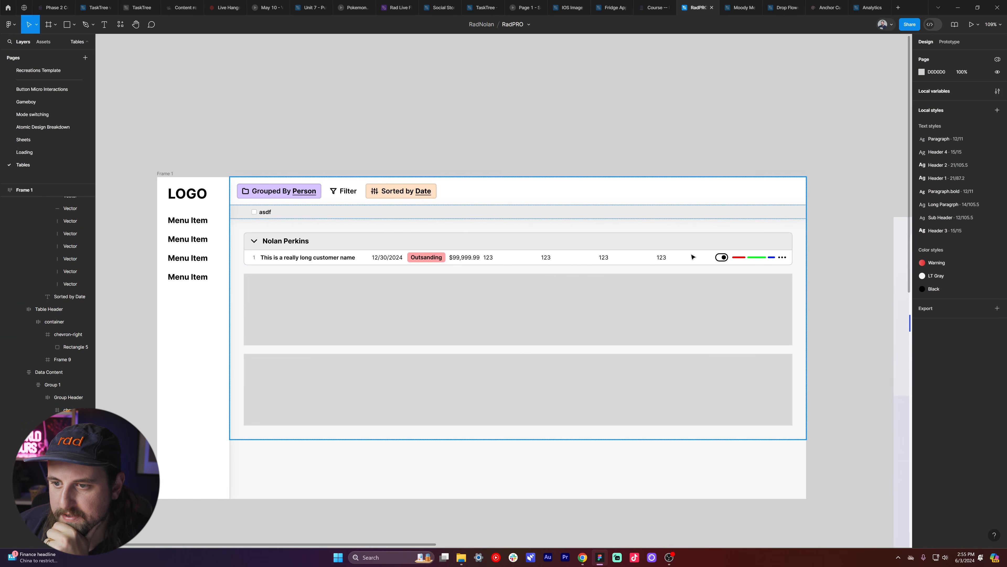
click(672, 258)
double_click(671, 258)
double_click(672, 257)
click(605, 258)
click(546, 259)
click(493, 259)
click(721, 259)
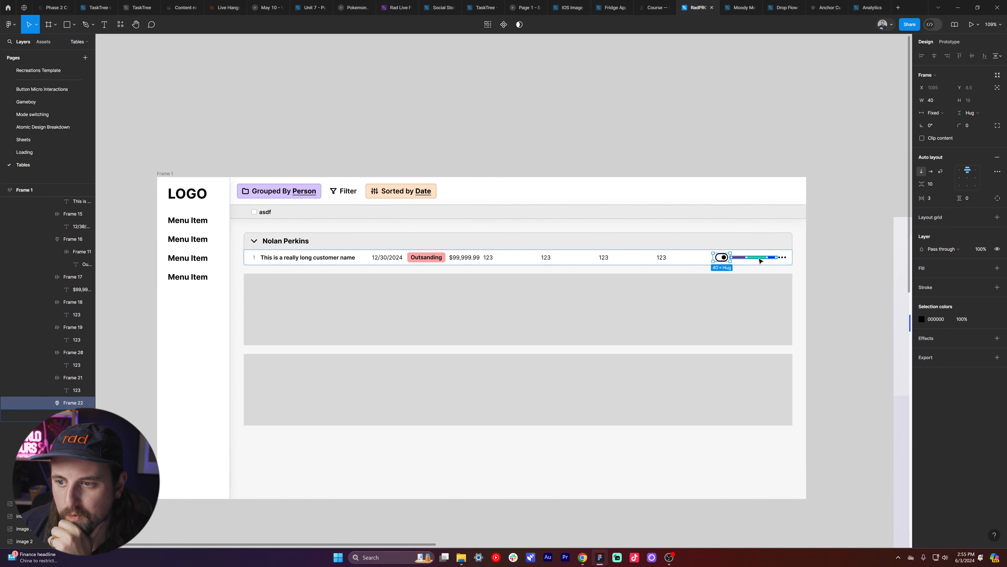
click(758, 258)
click(743, 265)
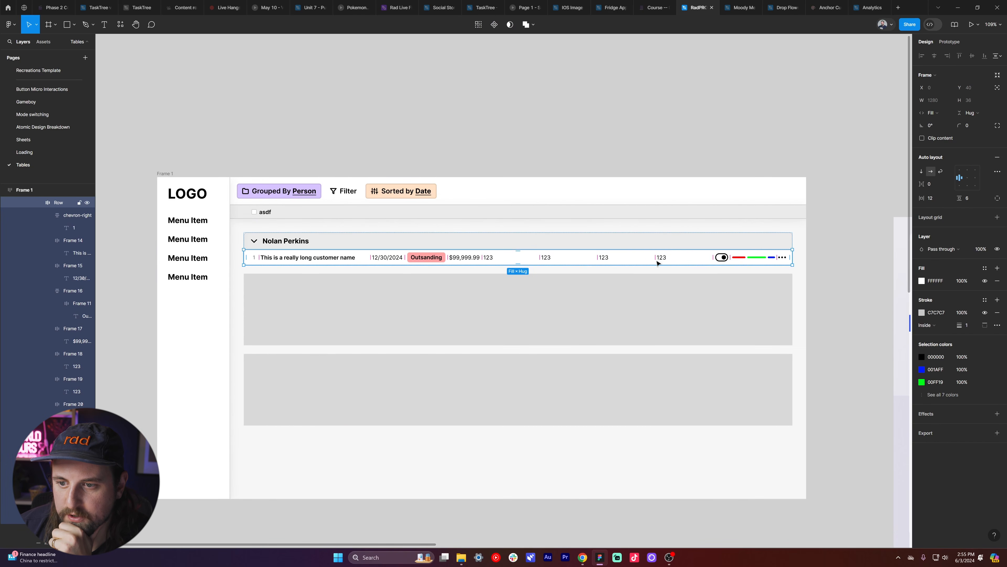
double_click(537, 260)
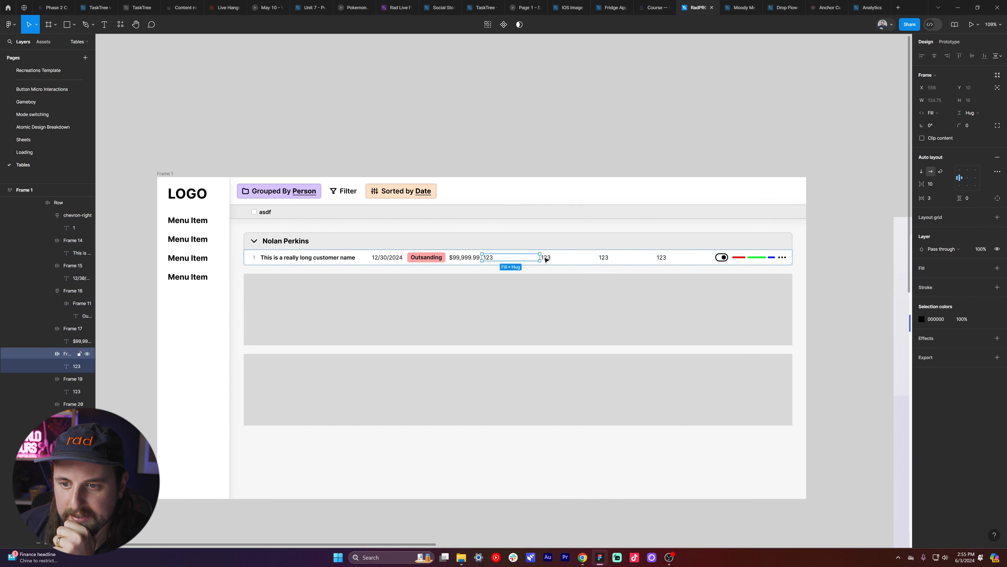
click(571, 260)
click(627, 260)
click(667, 259)
click(516, 257)
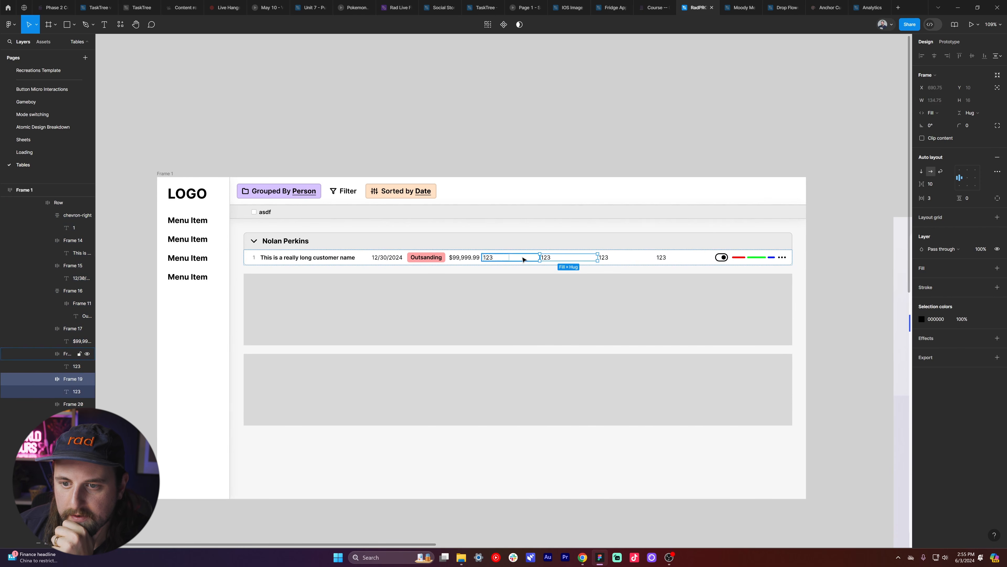
- Give the $99,999.99 amount cell a minimum width of 80
click(468, 258)
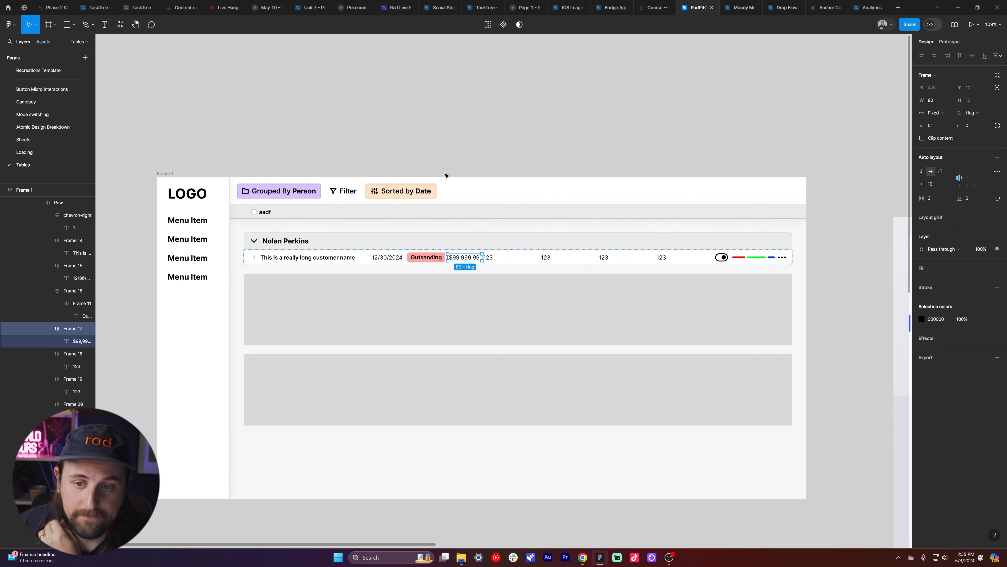
drag(926, 100, 923, 100)
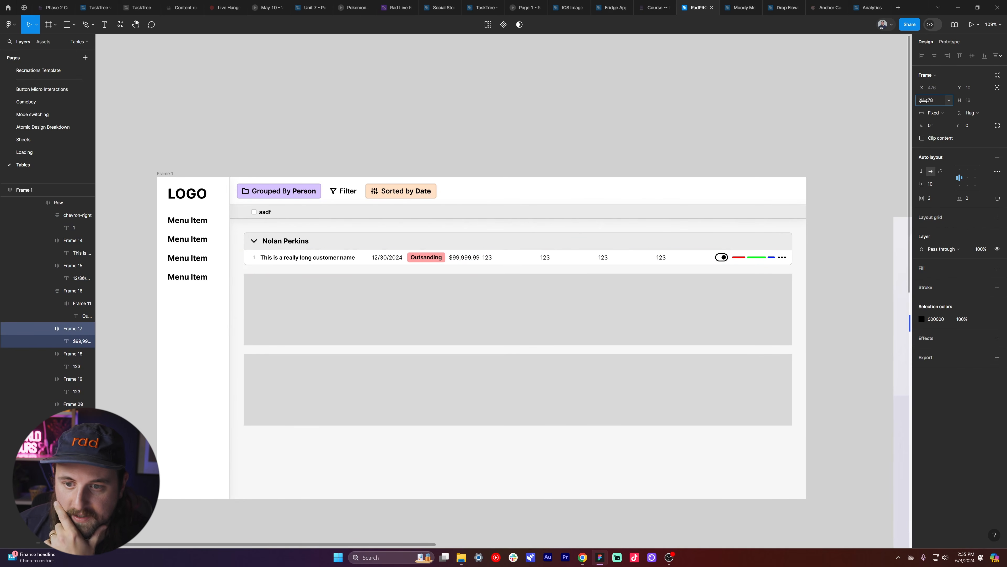
key(ctrl+z)
click(948, 102)
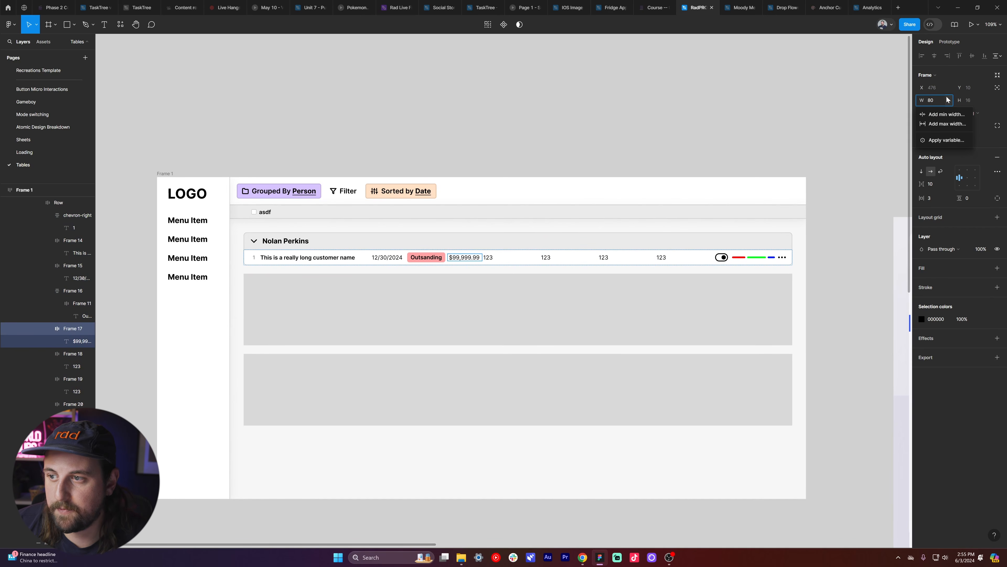
click(951, 116)
text(80)
key(Return)
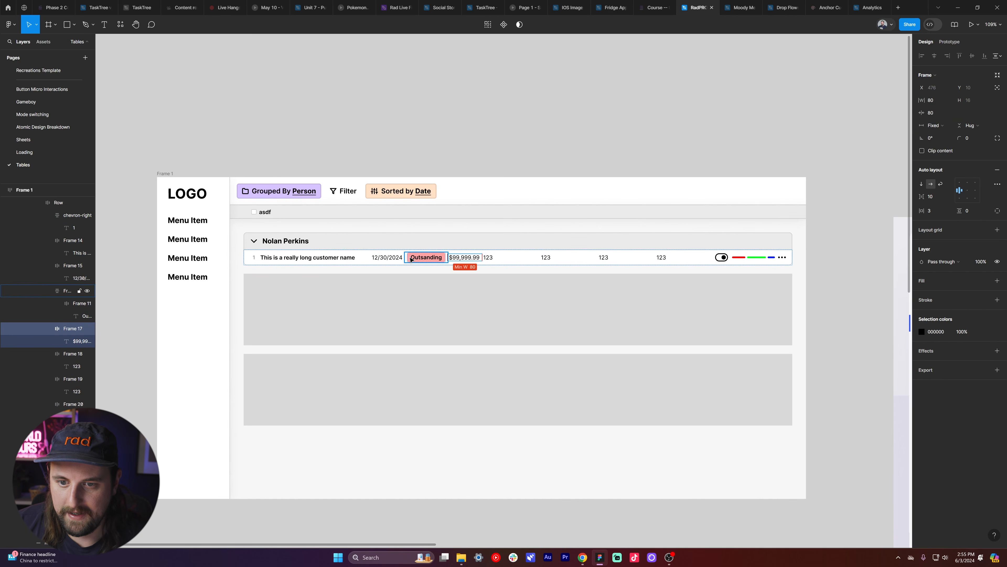
- Give the cell holding the Outsanding status tag a minimum width of 100
click(426, 257)
click(948, 101)
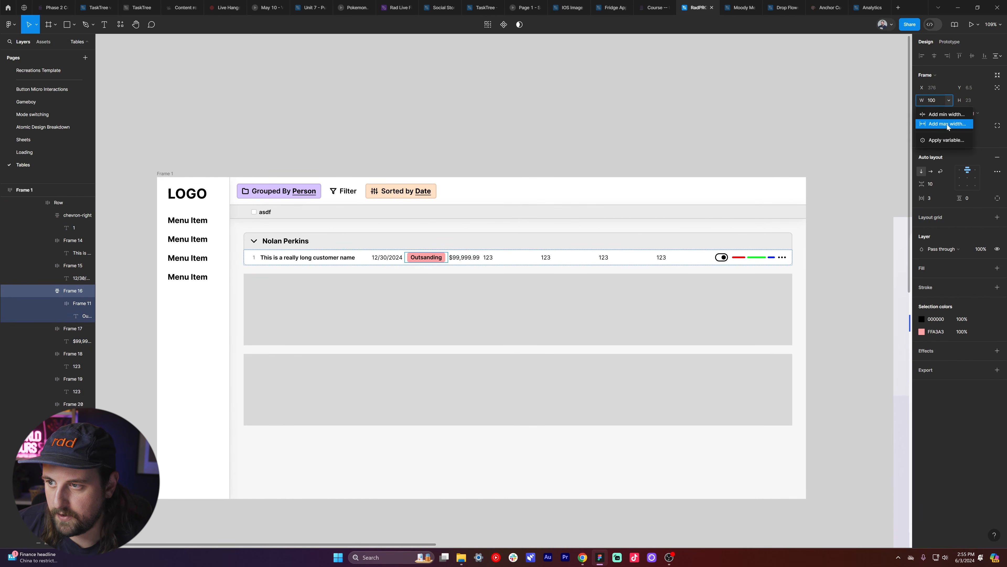
click(946, 114)
text(100)
key(Return)
- Give the 12/30/2024 date cell a minimum width of 80
click(385, 258)
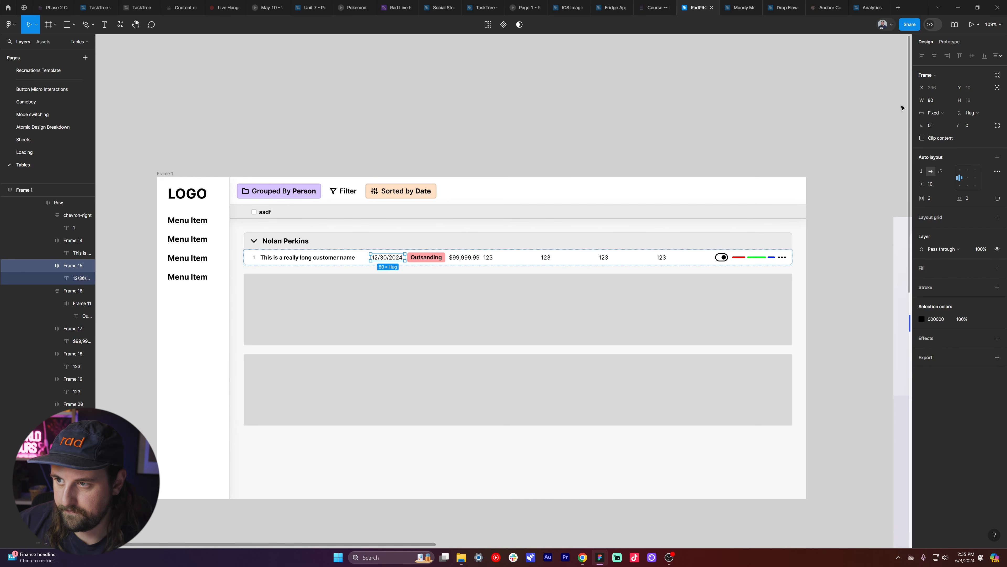
click(949, 100)
click(947, 115)
text(80)
key(Return)
- Give the customer name cell a minimum width of 260
click(349, 258)
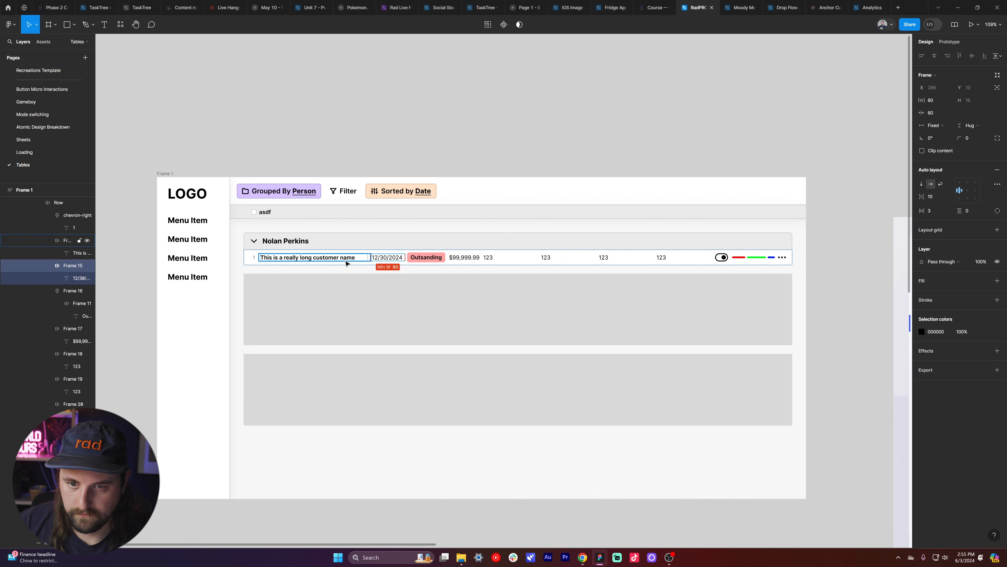
click(947, 101)
click(944, 115)
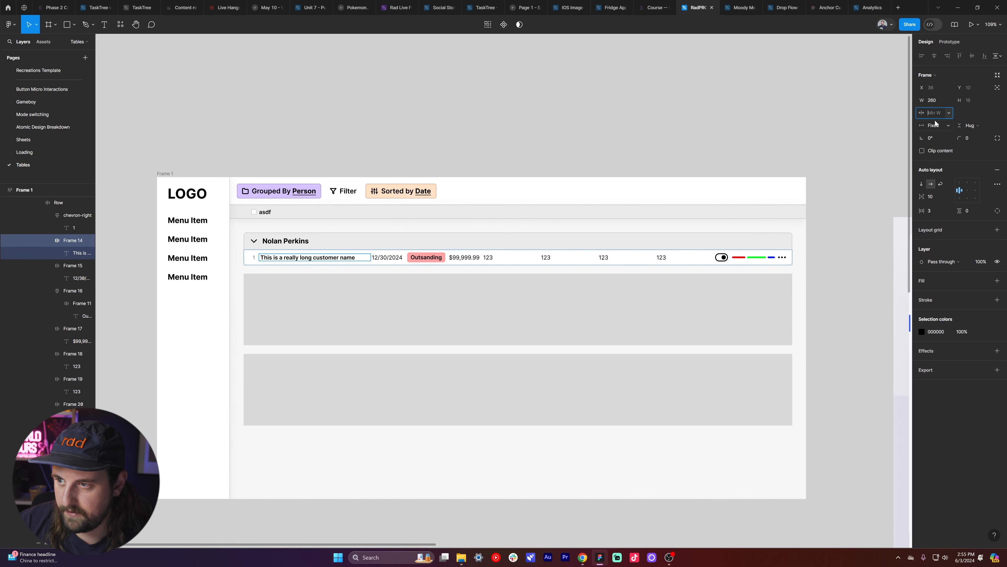
text(26)
key(Return)
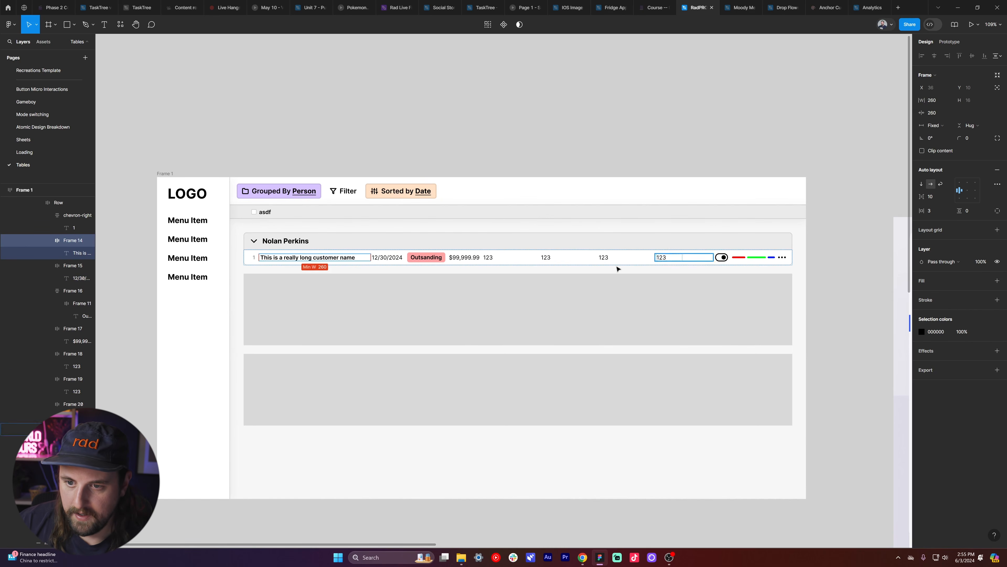
- Set the horizontal sizing of the customer name, date, status and amount cells together to Fill container
click(381, 258)
shift+click(353, 259)
shift+click(430, 257)
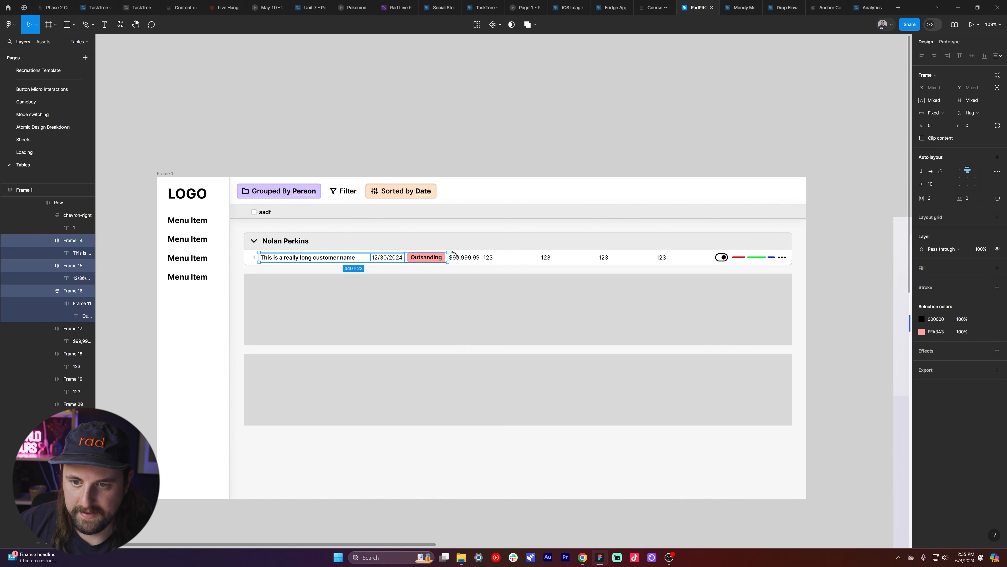
shift+click(464, 257)
click(943, 115)
click(940, 135)
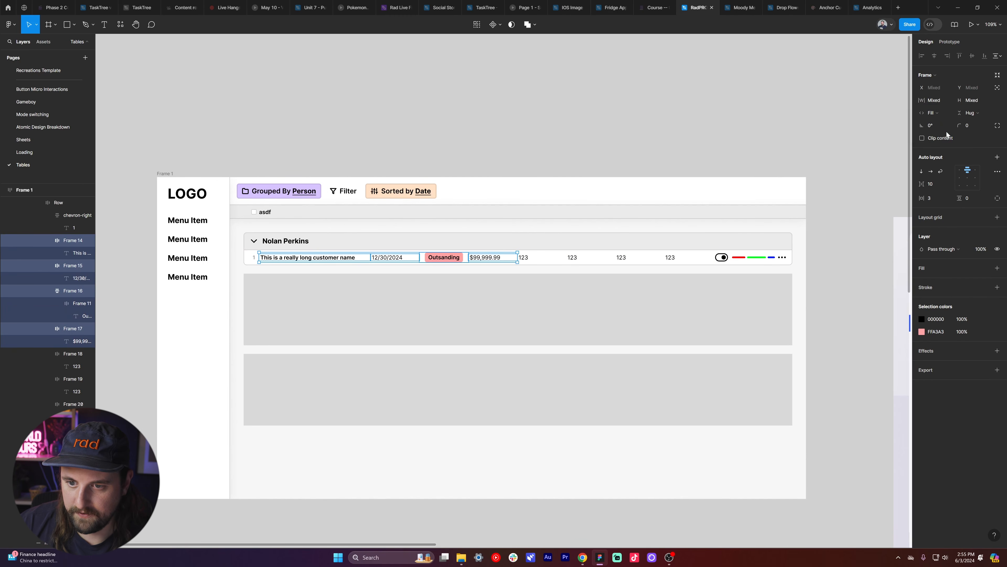
click(683, 146)
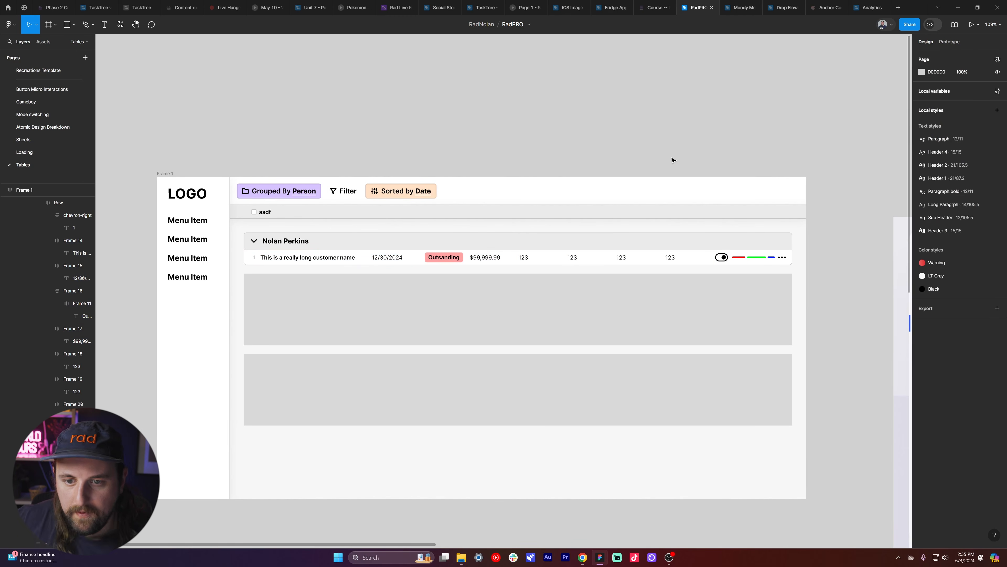
- Give the toggle cell in the row a minimum width of 40
click(721, 257)
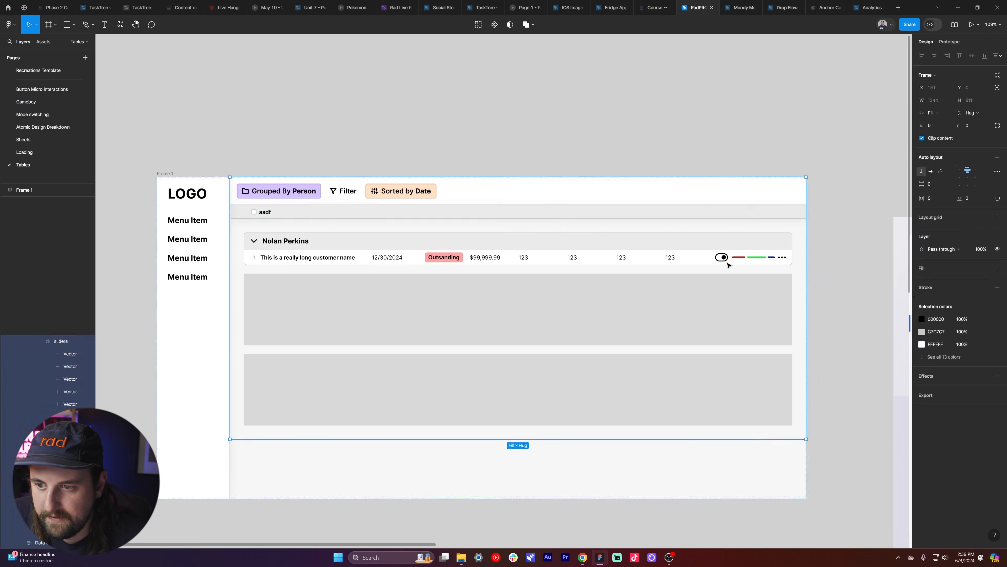
click(722, 258)
click(935, 115)
click(949, 114)
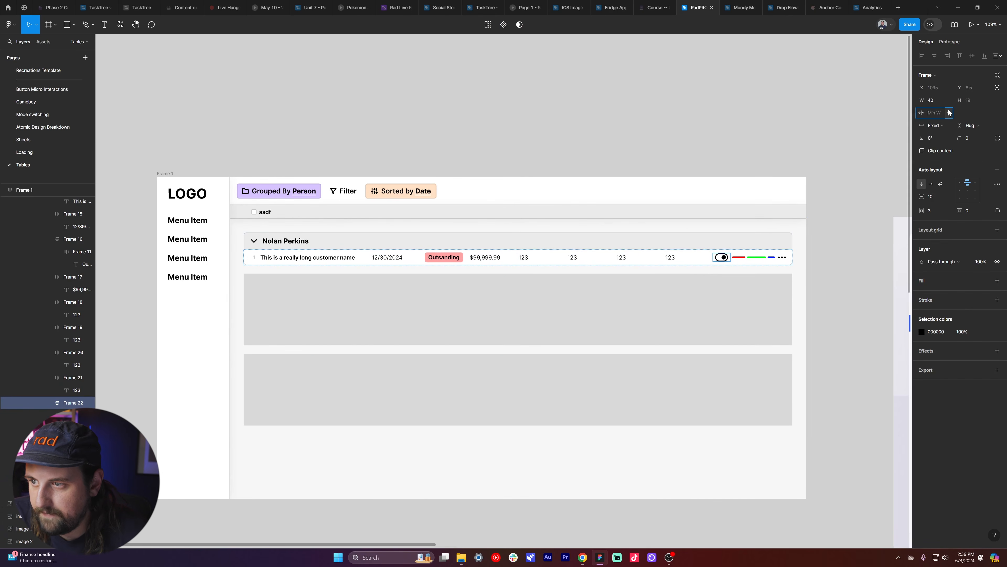
text(40)
key(Return)
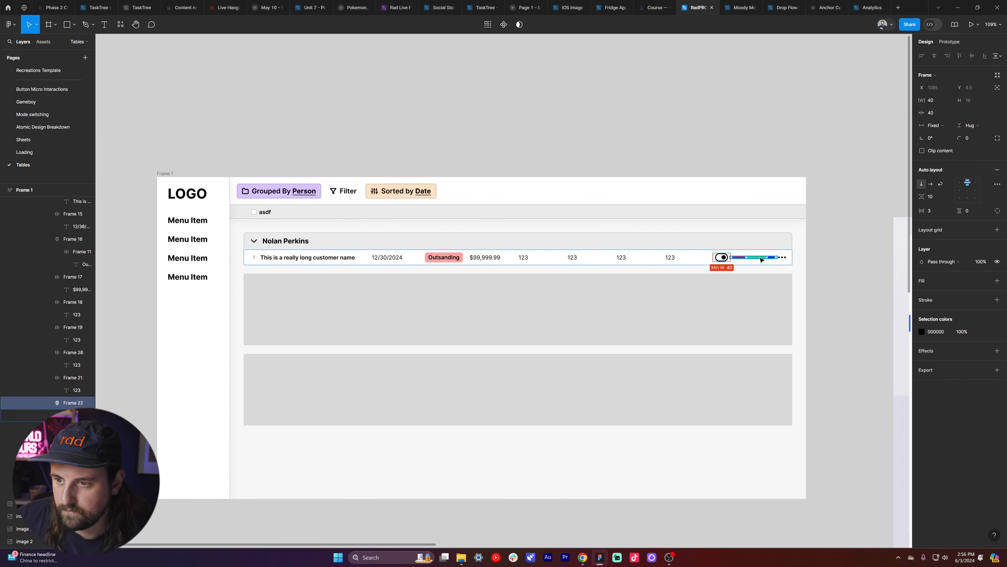
- Set all cells in the row except the row number and the three-dot icon to Fill container width
click(761, 258)
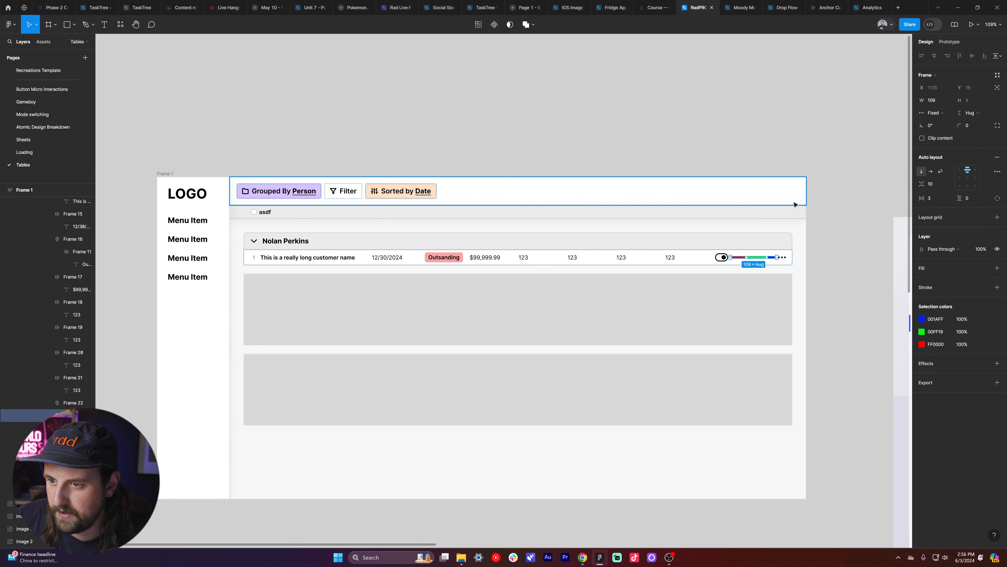
click(784, 255)
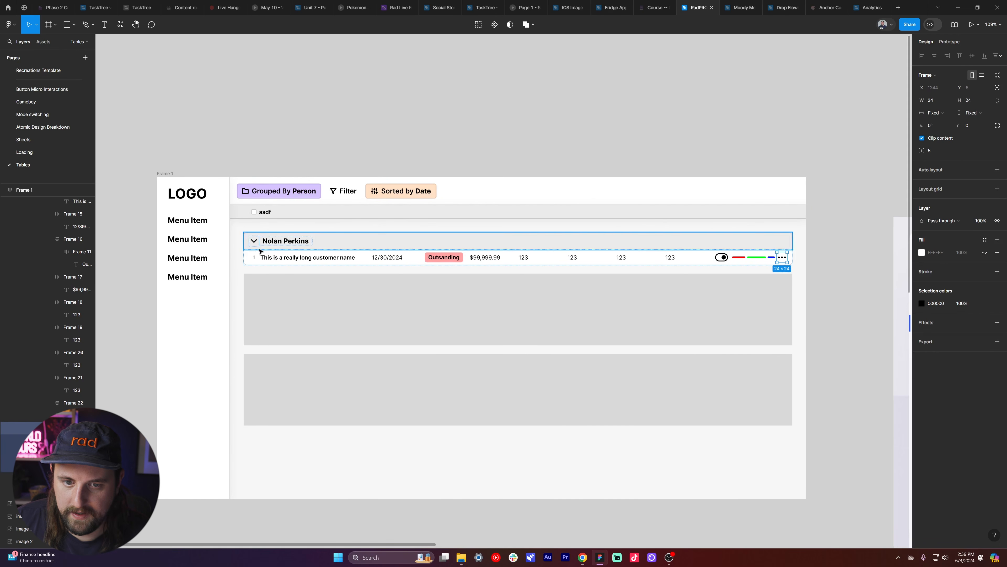
click(254, 257)
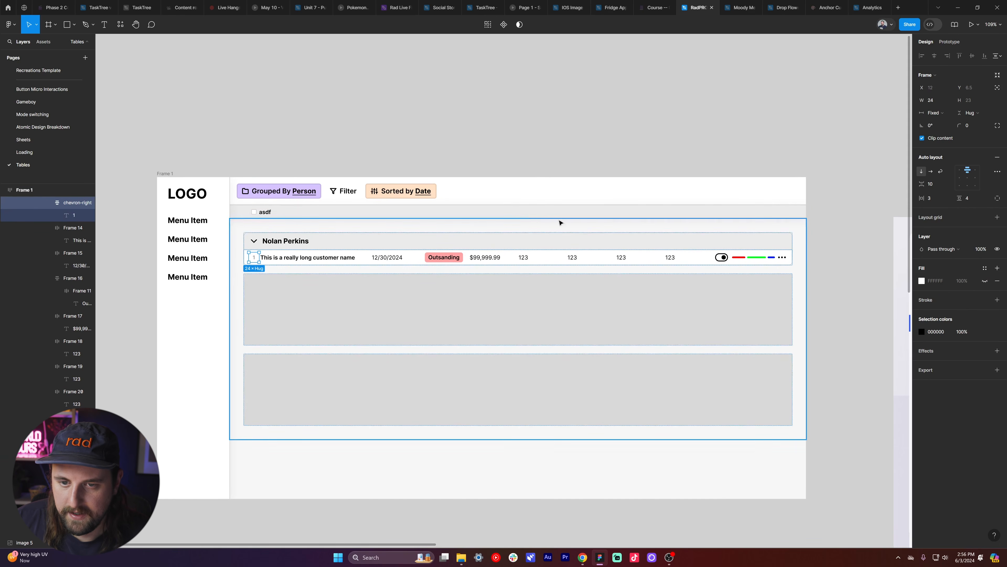
click(551, 139)
click(482, 256)
double_click(514, 256)
key(super+shift+s)
key(Escape)
key(Return)
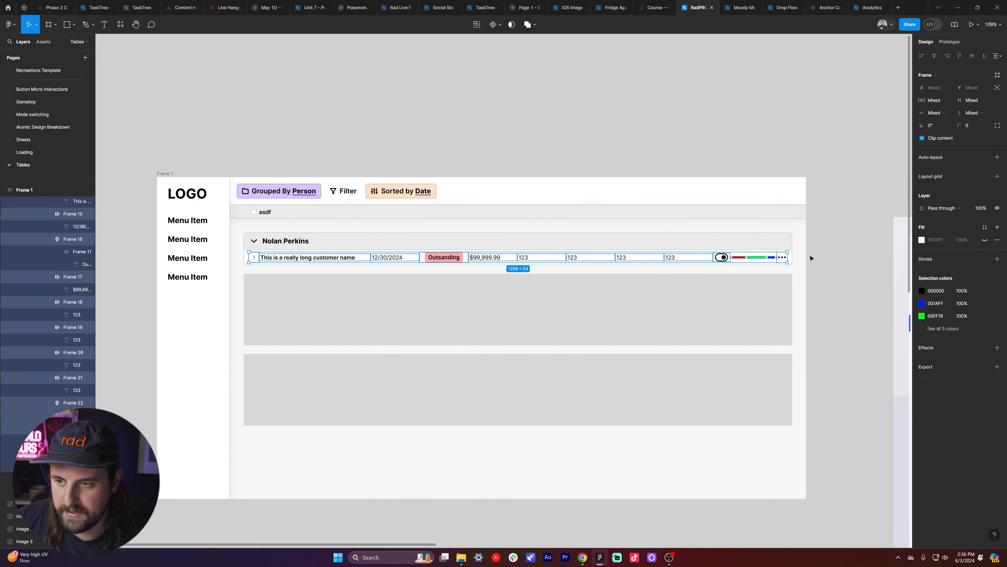
shift+click(782, 258)
shift+click(254, 259)
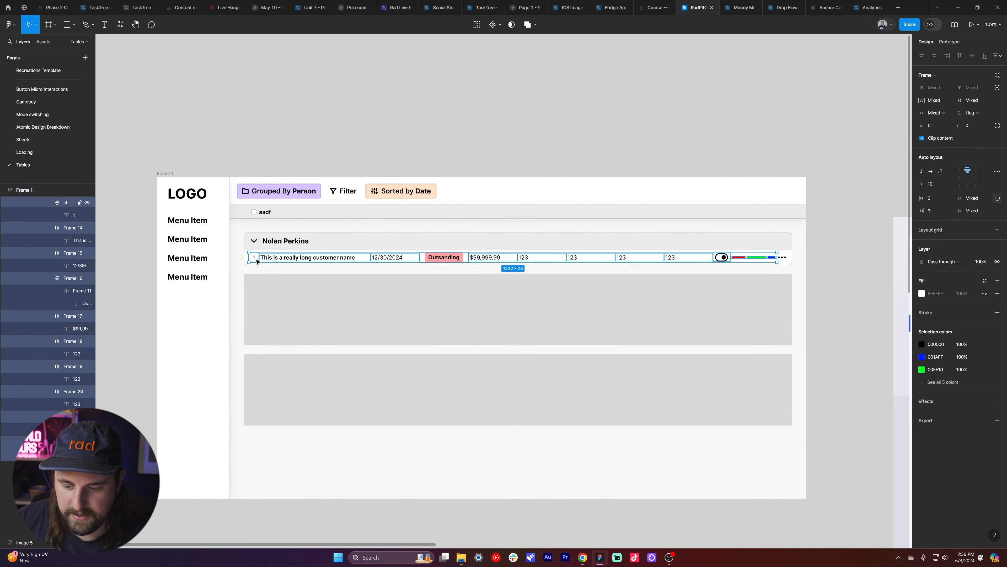
click(939, 113)
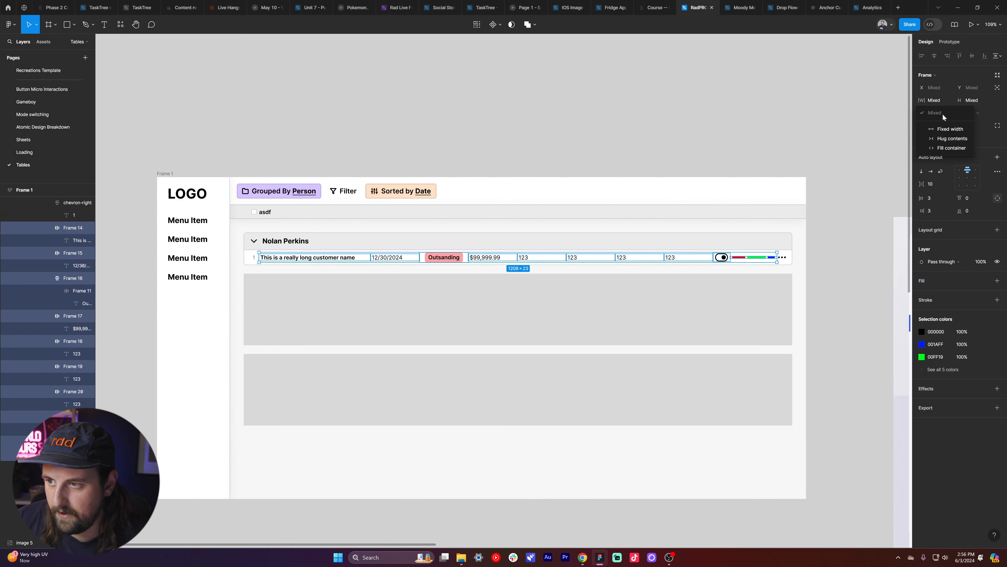
click(948, 149)
click(789, 149)
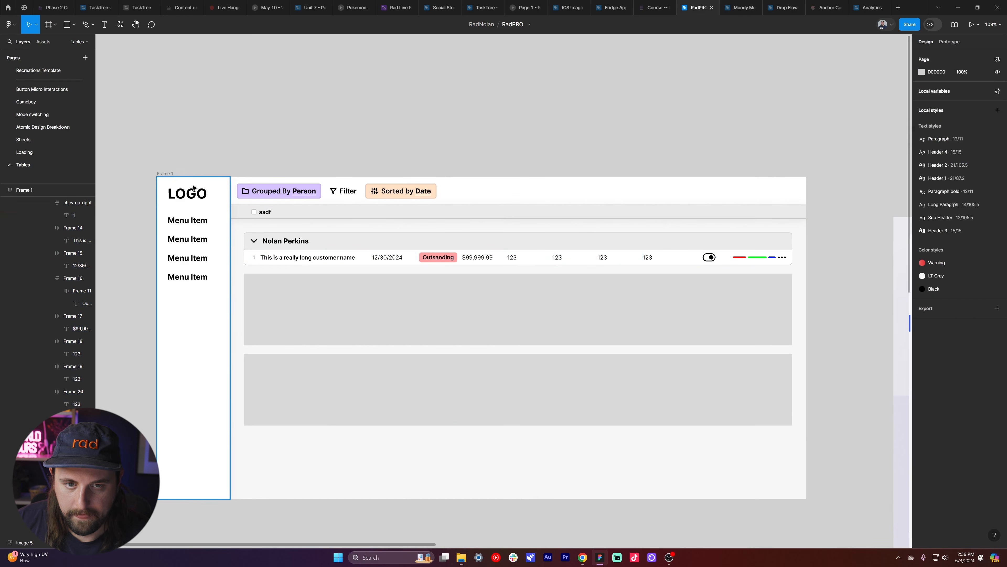
- Narrow Frame 1 by moving its right edge inward and set the progress bar's inner frame to Fill container width
click(168, 174)
drag(805, 234, 627, 240)
double_click(572, 257)
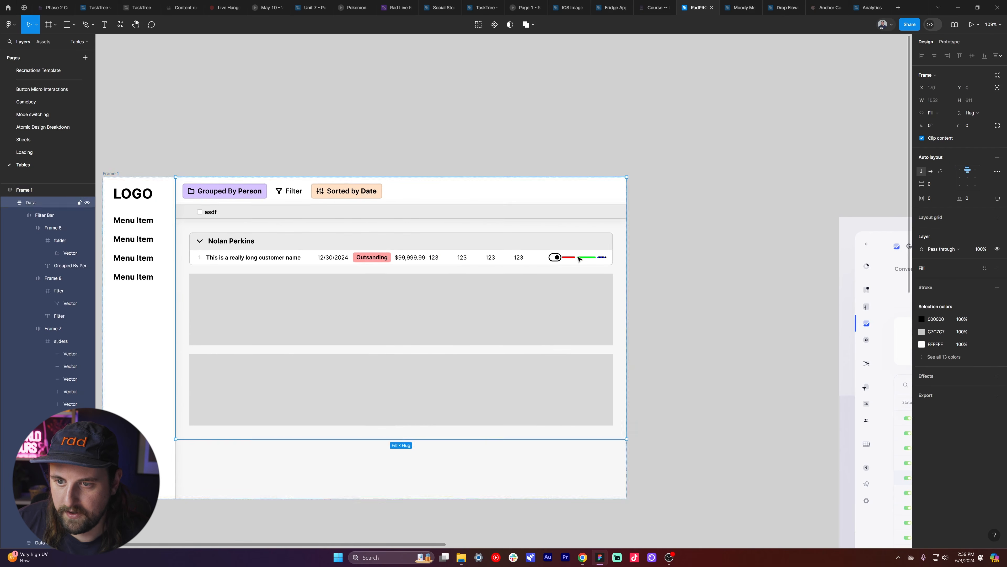
double_click(575, 256)
double_click(576, 257)
double_click(577, 256)
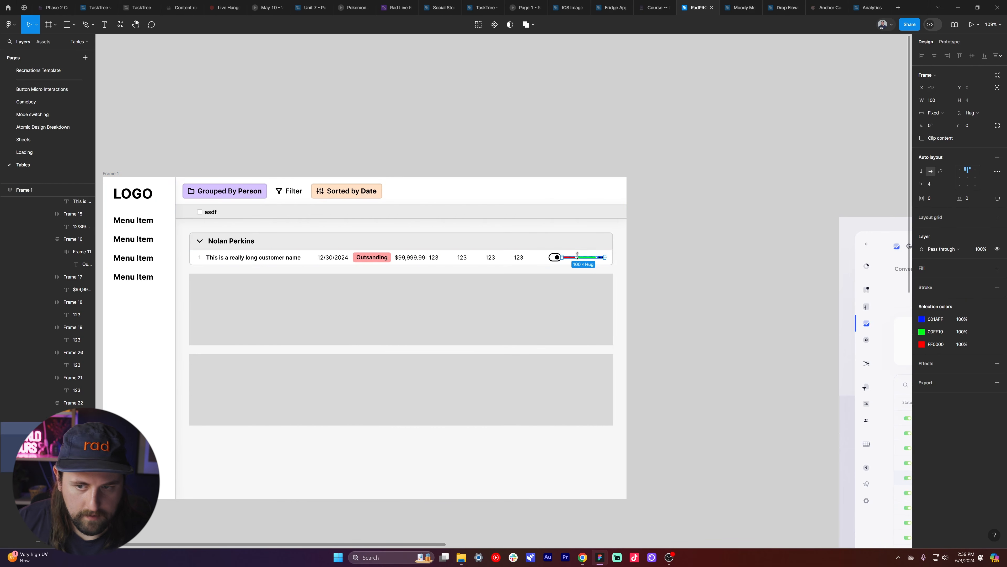
click(941, 113)
click(939, 132)
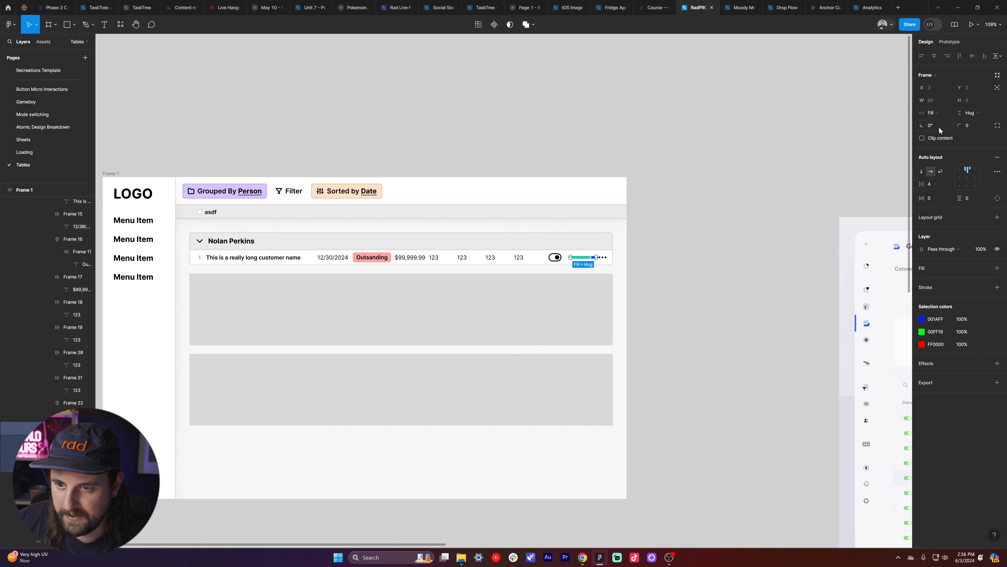
- Add a minimum width to the progress bar cell and raise it above 50 to leave room for all three coloured segments
key(Return)
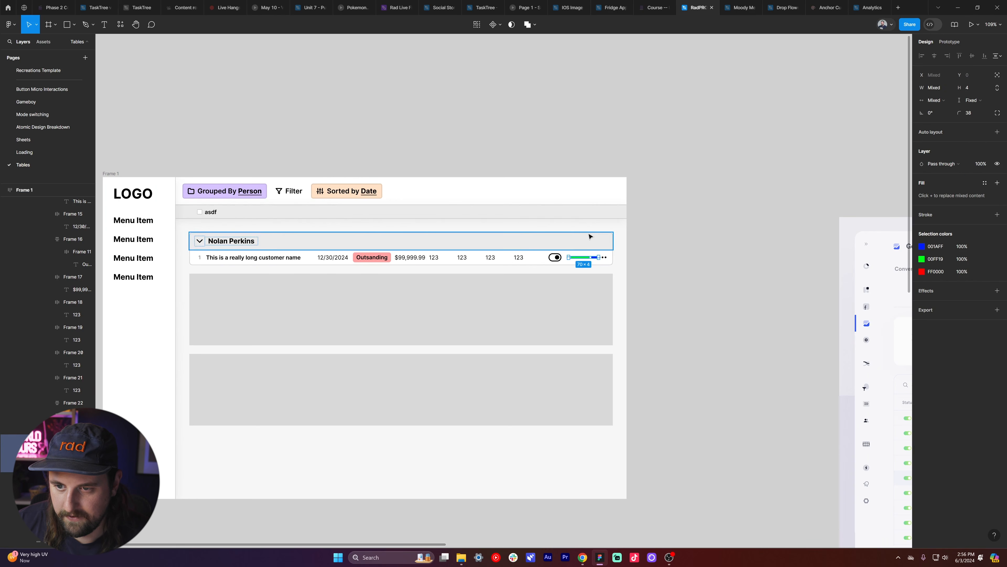
scroll(568, 259, up, 5)
key(shift+Return)
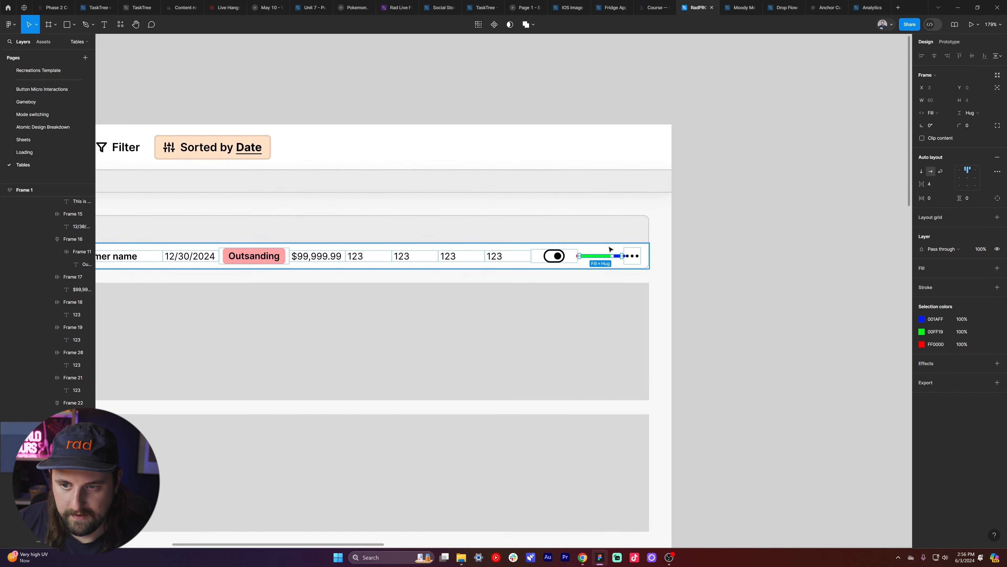
scroll(610, 250, down, 5)
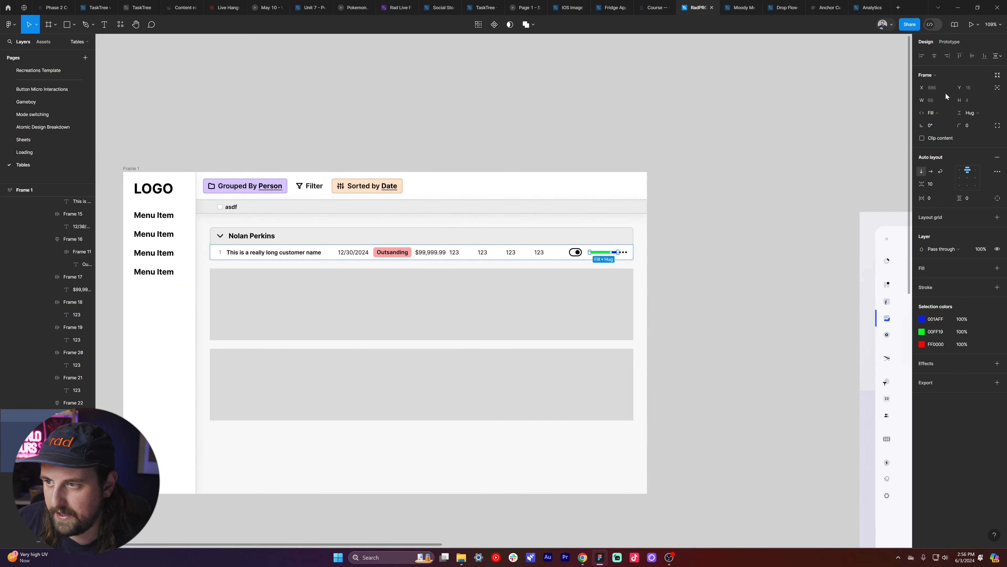
click(948, 100)
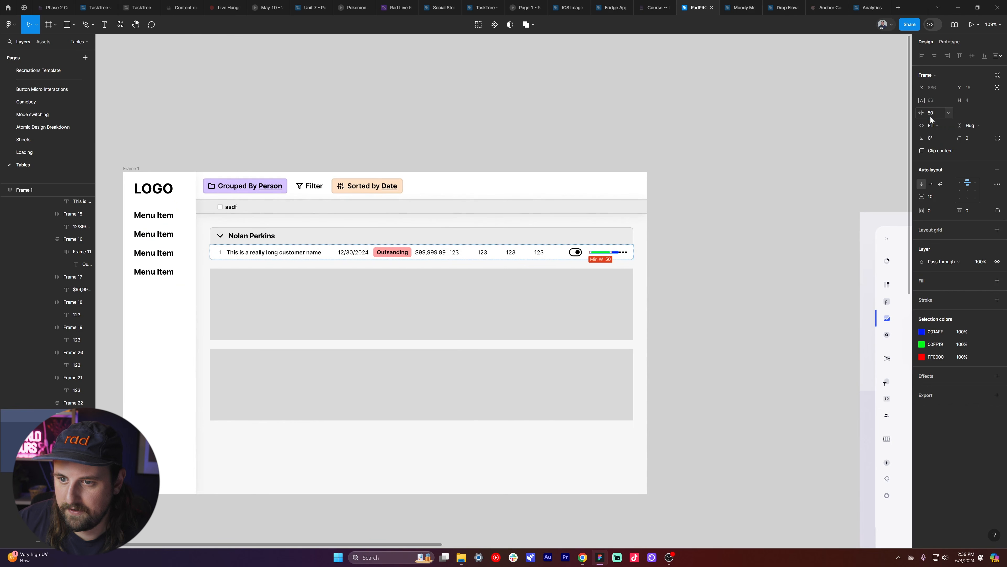
key(shift+Up)
key(shift+Up)
click(664, 217)
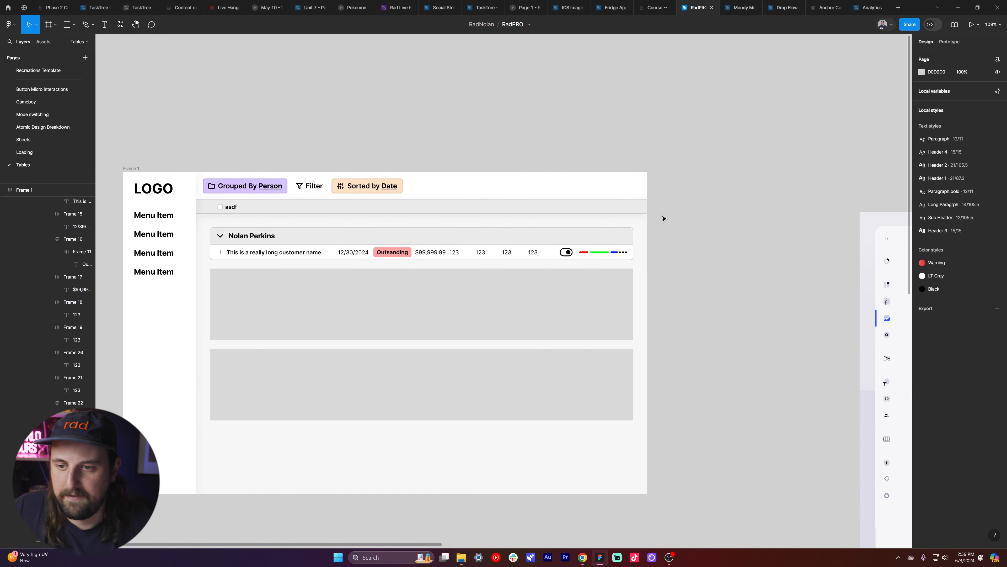
- Widen Frame 1 to about 1456 by moving its right edge outward
double_click(566, 258)
double_click(566, 257)
click(131, 168)
drag(647, 218, 750, 227)
- Try setting the three-dot icon's frame at the end of the row to Fill container width
click(723, 253)
double_click(723, 254)
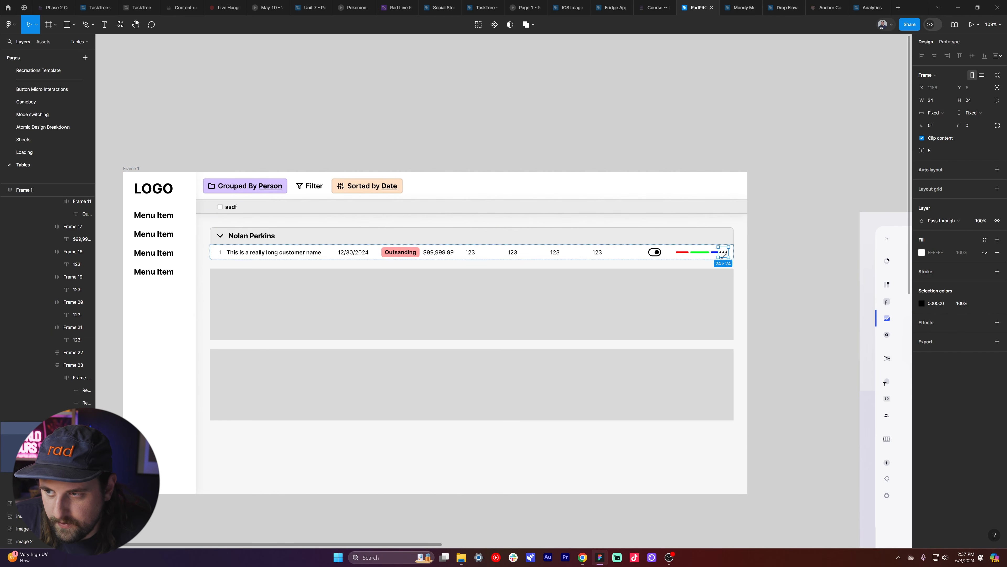
key(Escape)
scroll(720, 254, up, 5)
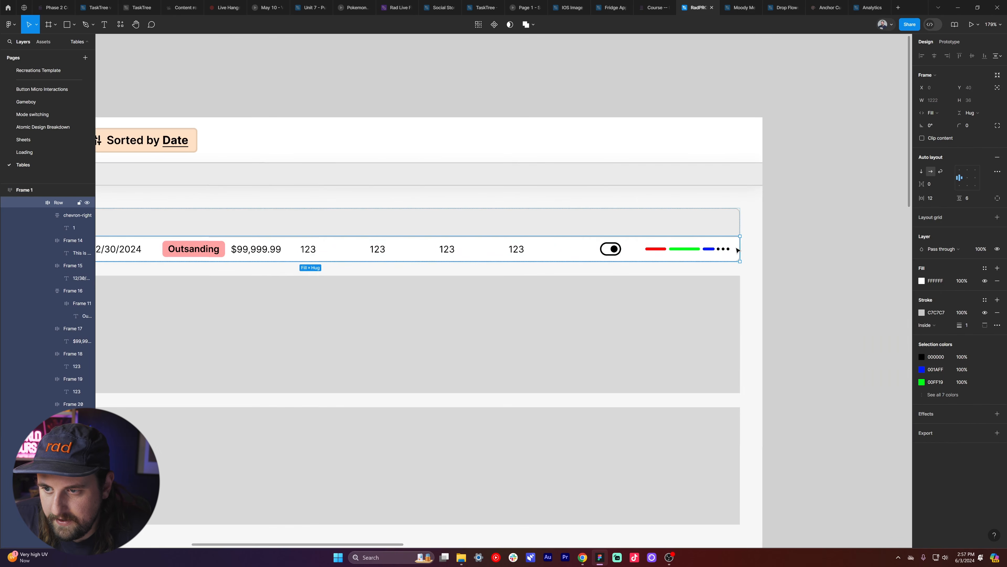
click(728, 251)
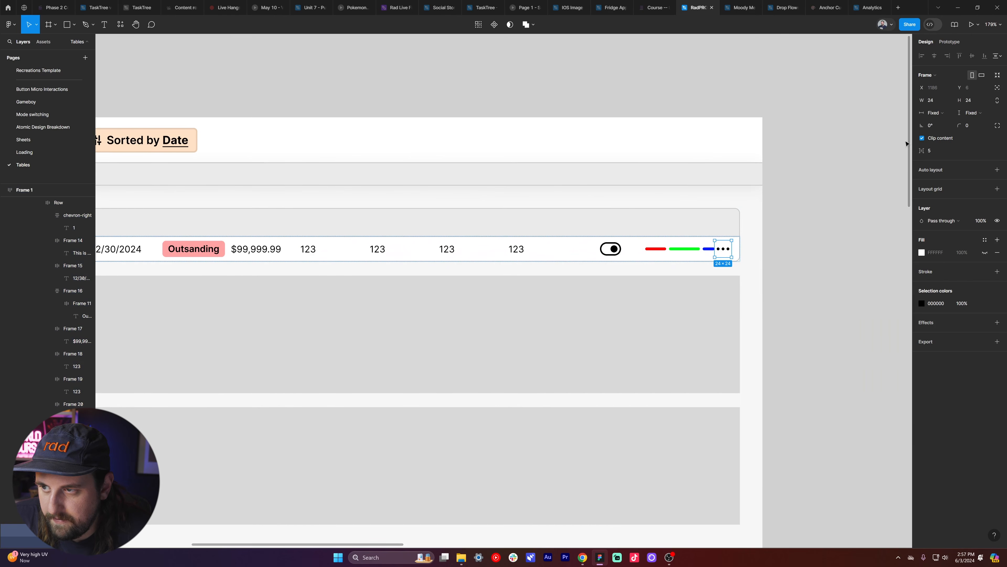
click(950, 121)
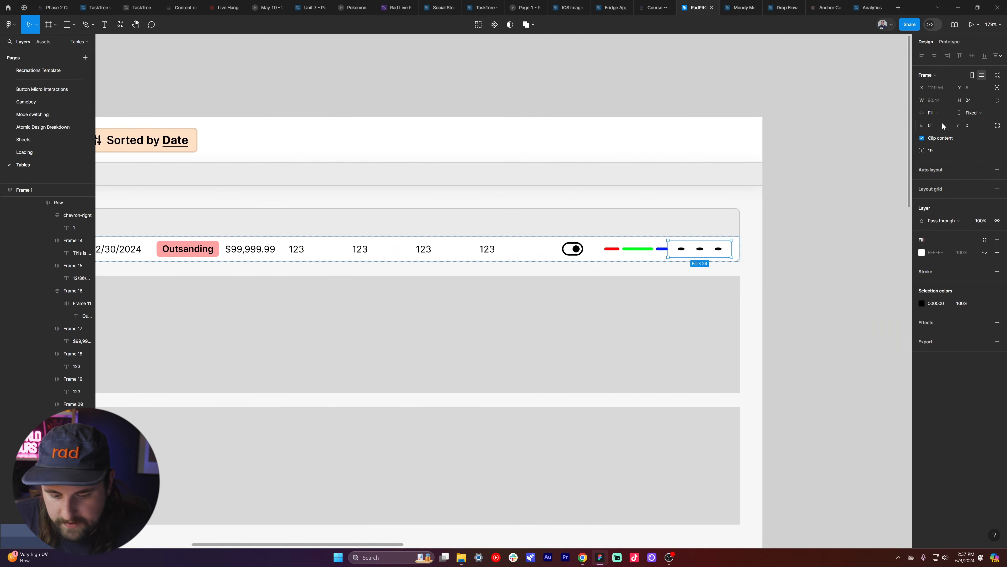
key(ctrl+z)
- Set the three dots' horizontal constraint to Center and their icon frame to Fill container width
key(Return)
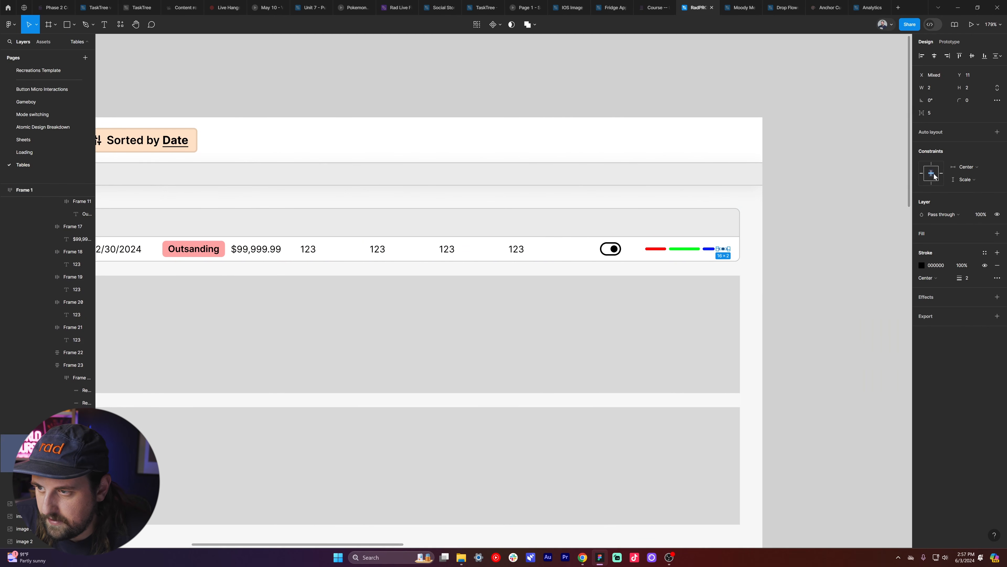
key(Escape)
click(931, 113)
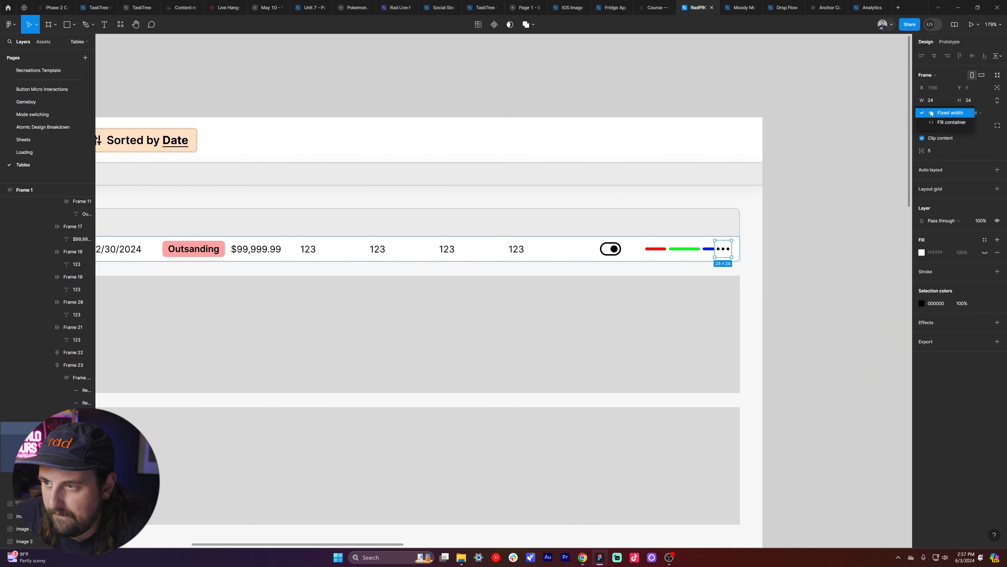
click(934, 119)
- Give the three-dot icon's frame a minimum width of 30
click(947, 100)
click(945, 114)
text(30)
key(Return)
scroll(720, 137, down, 1)
click(607, 86)
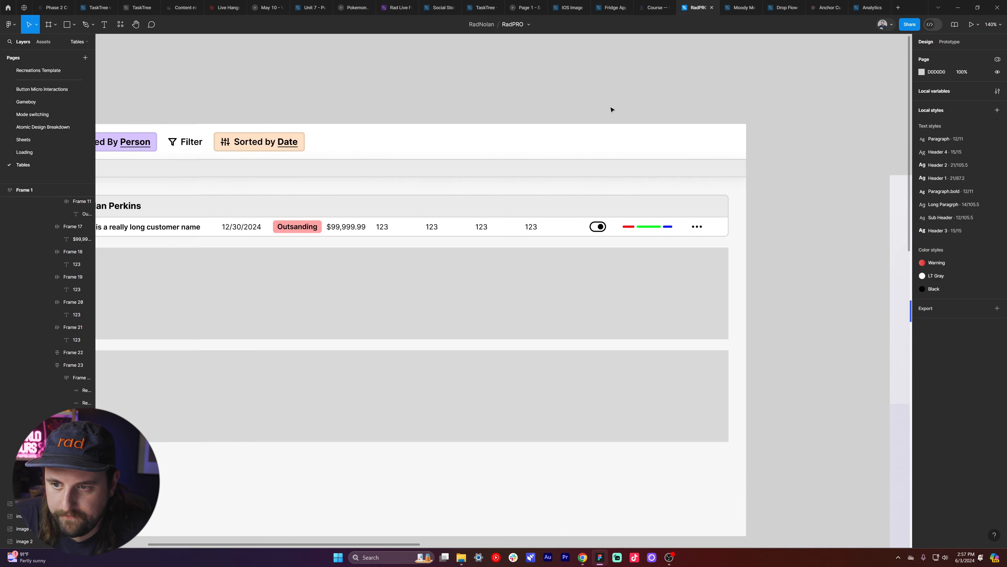
- Narrow Frame 1 to about 1090 by moving its right edge inward
scroll(611, 108, down, 3)
drag(532, 154, 602, 157)
scroll(601, 157, up, 2)
click(221, 89)
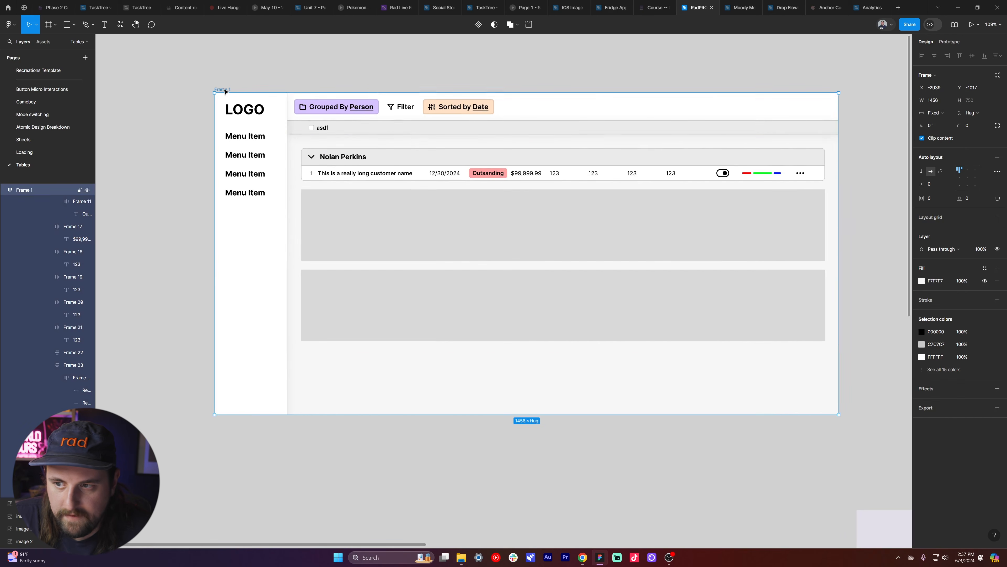
drag(839, 161, 682, 205)
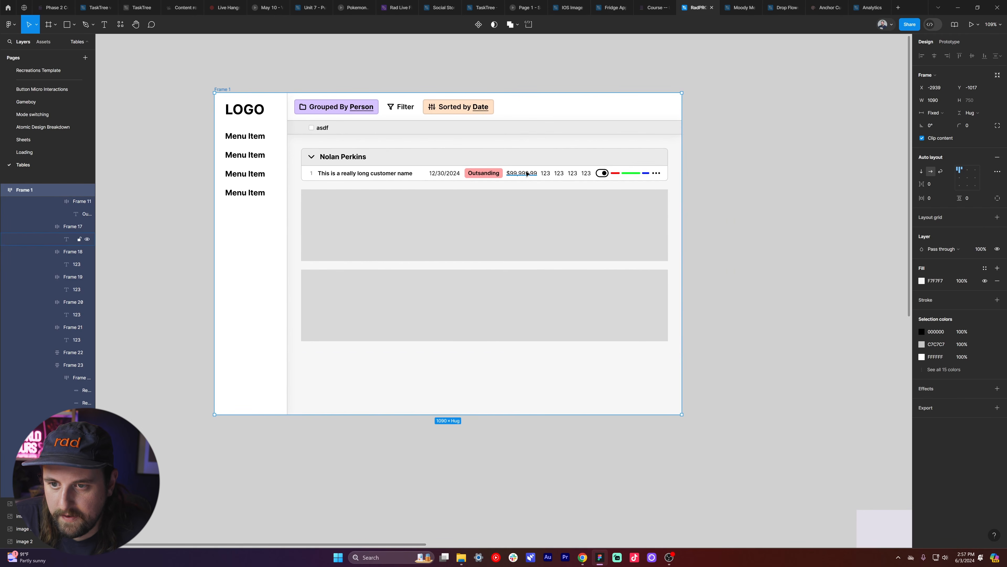
- Examine the sizing and spacing of the four 123 cells in the narrowed row
click(550, 174)
click(543, 175)
ctrl+click(574, 175)
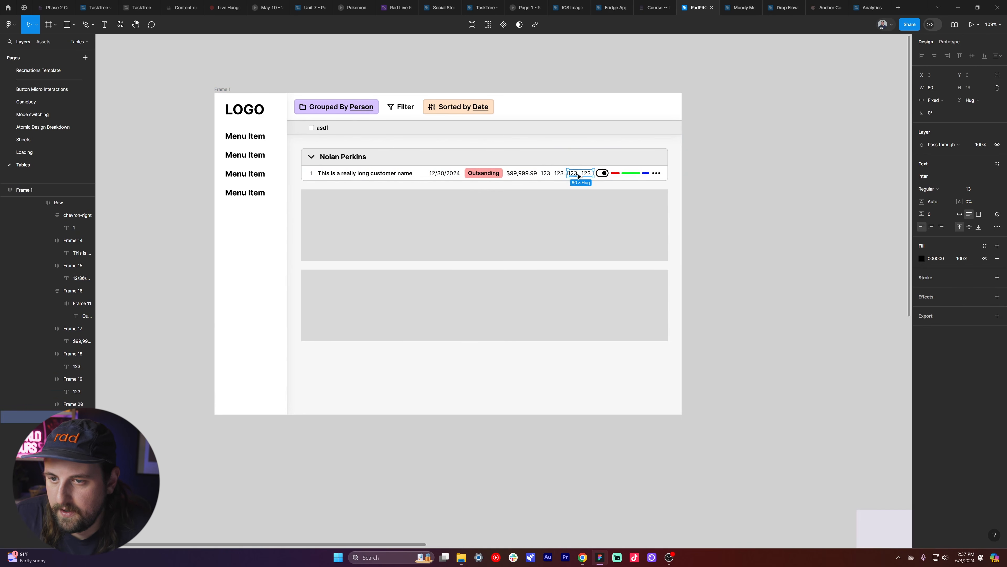
key(shift+Return)
key(shift+Return)
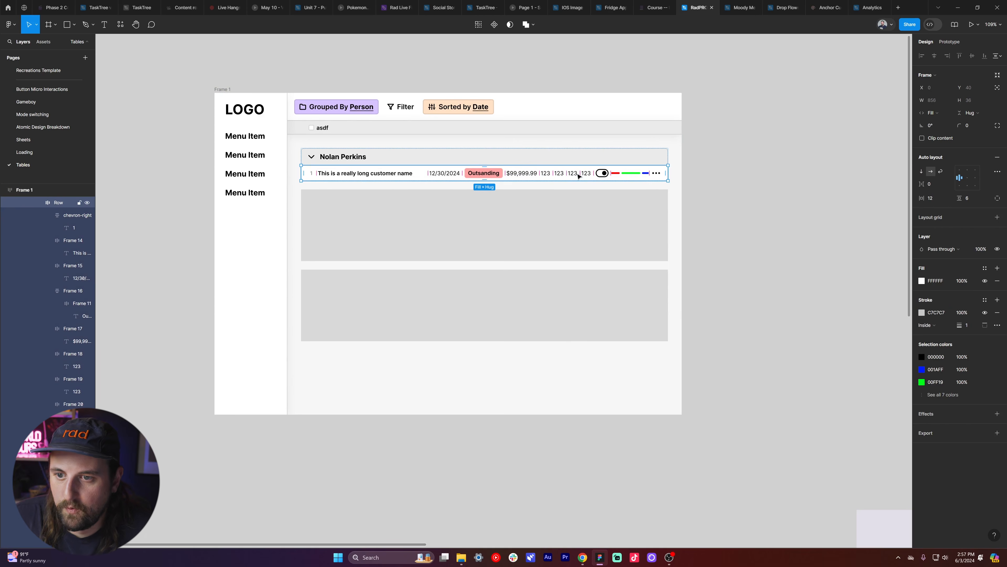
click(578, 176)
scroll(579, 175, up, 5)
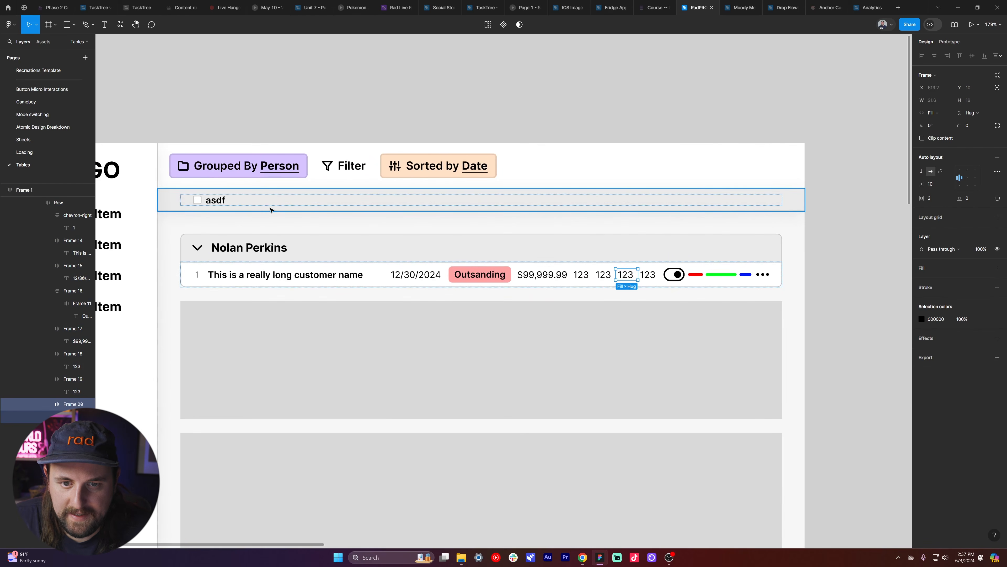
scroll(270, 210, down, 5)
- Widen Frame 1 by moving its right edge outward and duplicate the table row four times
click(162, 162)
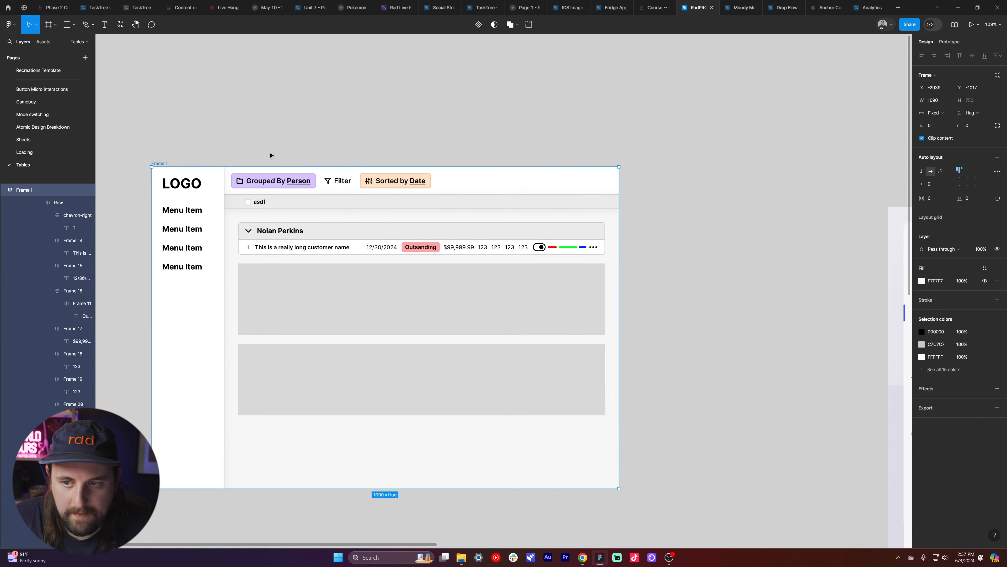
drag(619, 204, 762, 179)
double_click(637, 247)
double_click(637, 247)
double_click(637, 247)
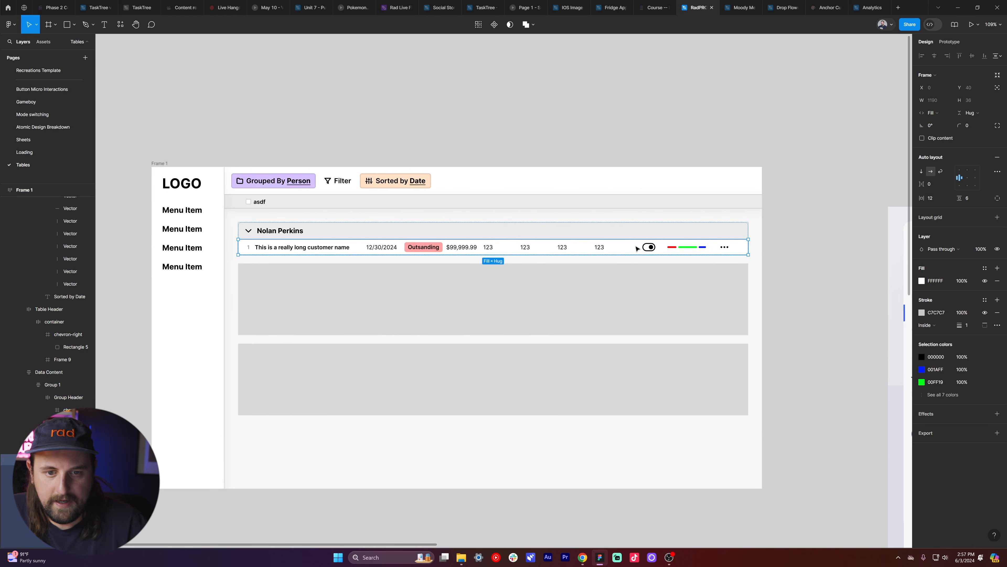
key(ctrl+d)
key(ctrl+d)
key(ctrl+d)
key(ctrl+d)
click(554, 139)
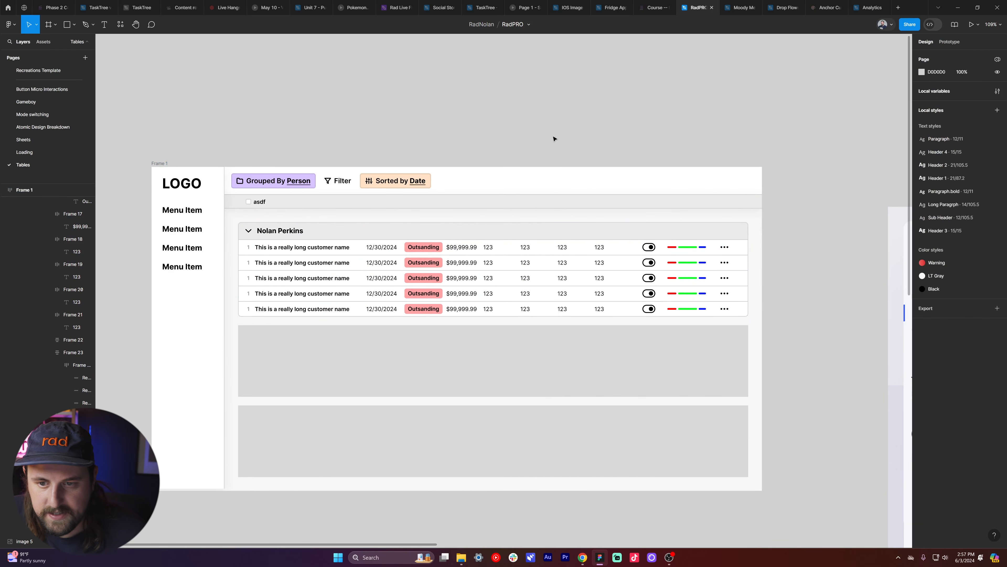
click(159, 164)
drag(762, 230, 825, 232)
- Set the cells of all five table rows to Fill container height and the rows' vertical padding to 0
double_click(446, 247)
double_click(445, 247)
double_click(445, 247)
double_click(446, 247)
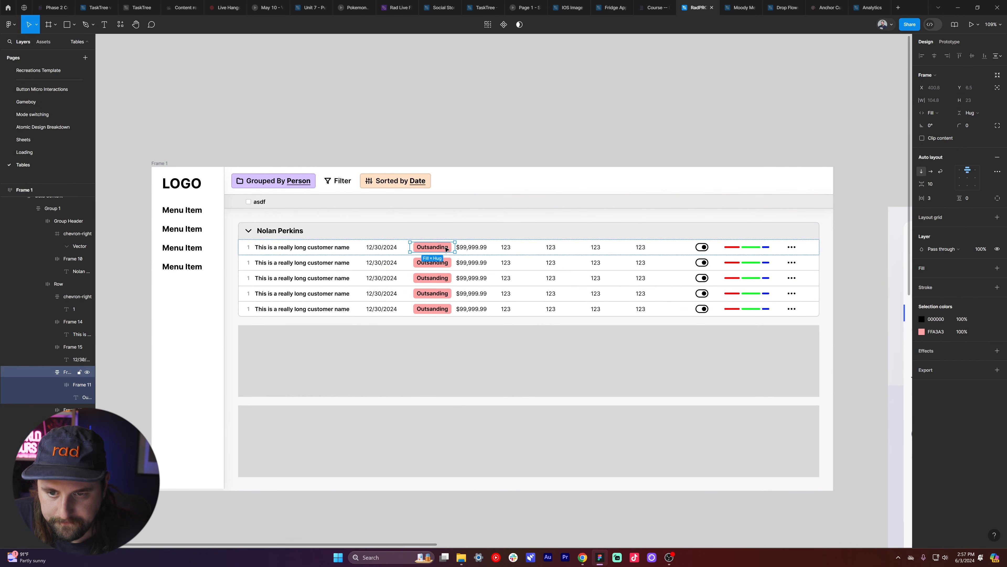
key(shift+Return)
key(ctrl+a)
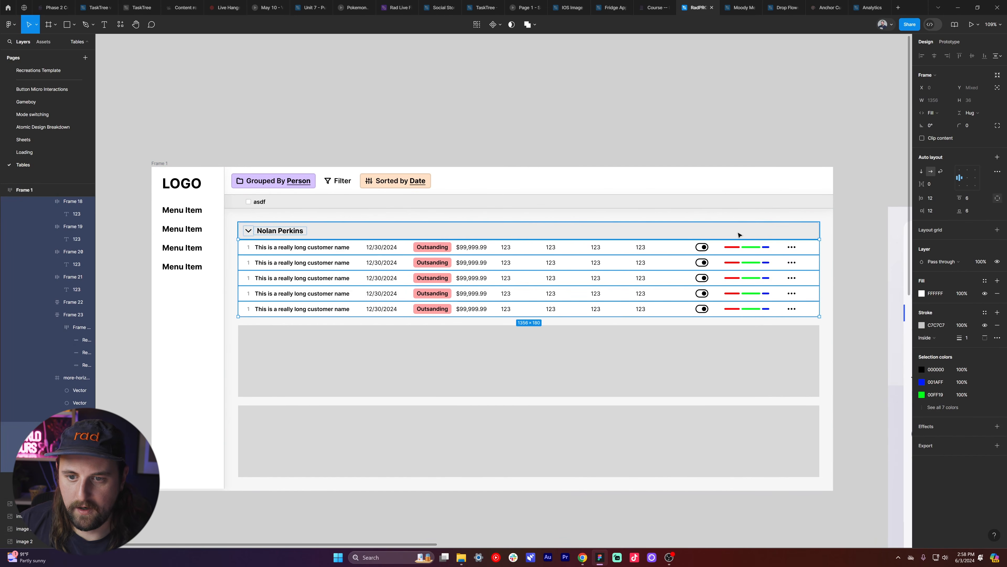
key(Return)
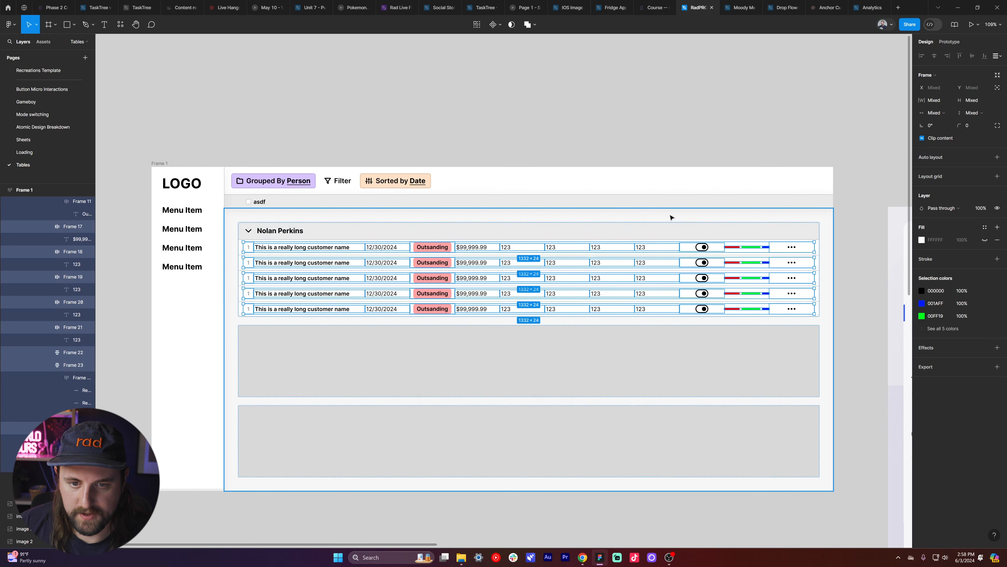
click(973, 112)
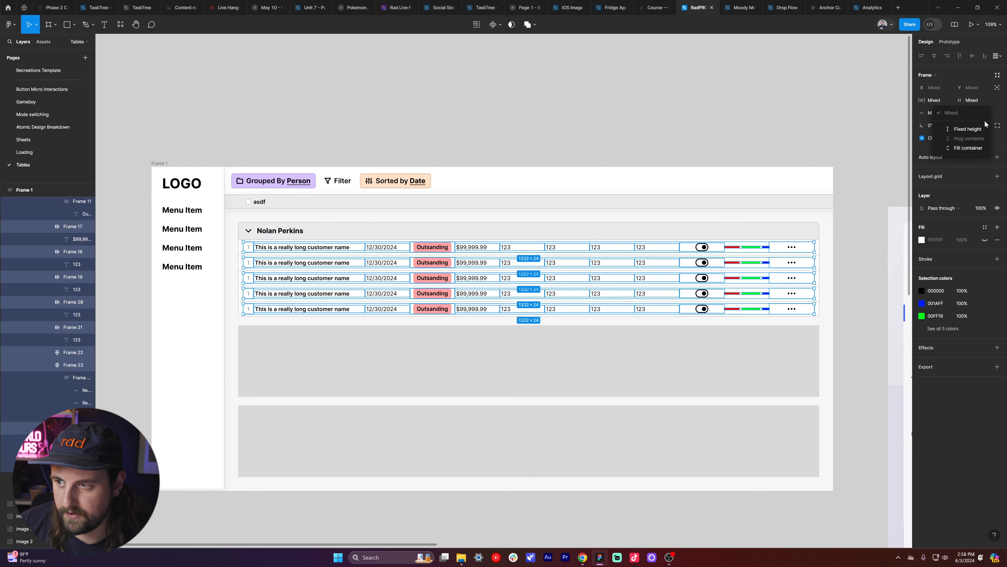
click(978, 148)
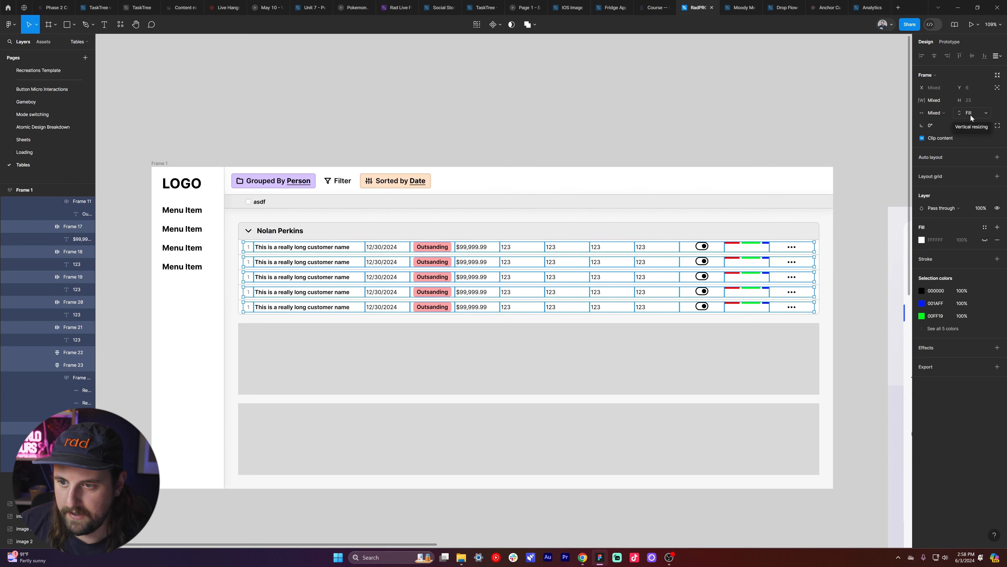
key(shift+Return)
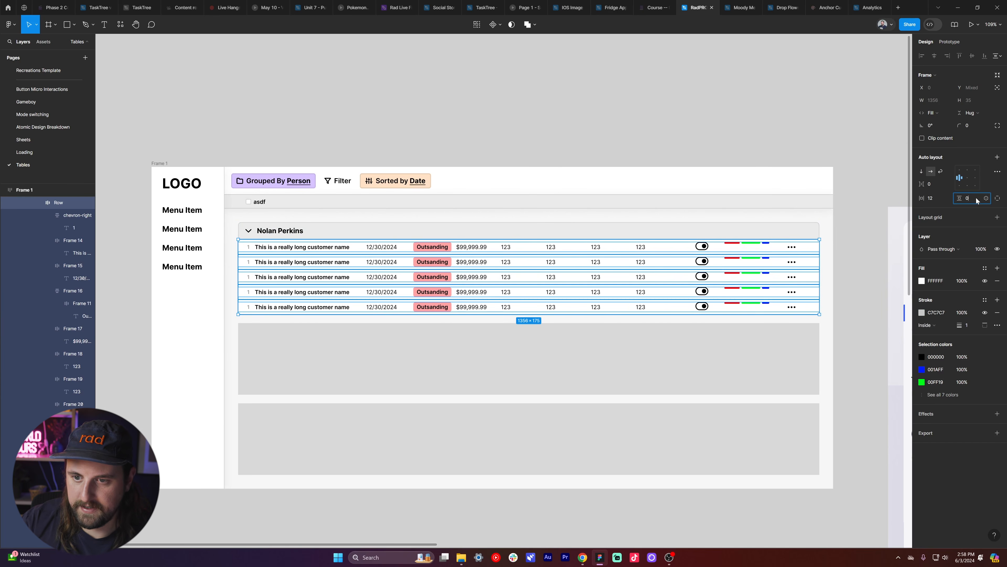
key(Return)
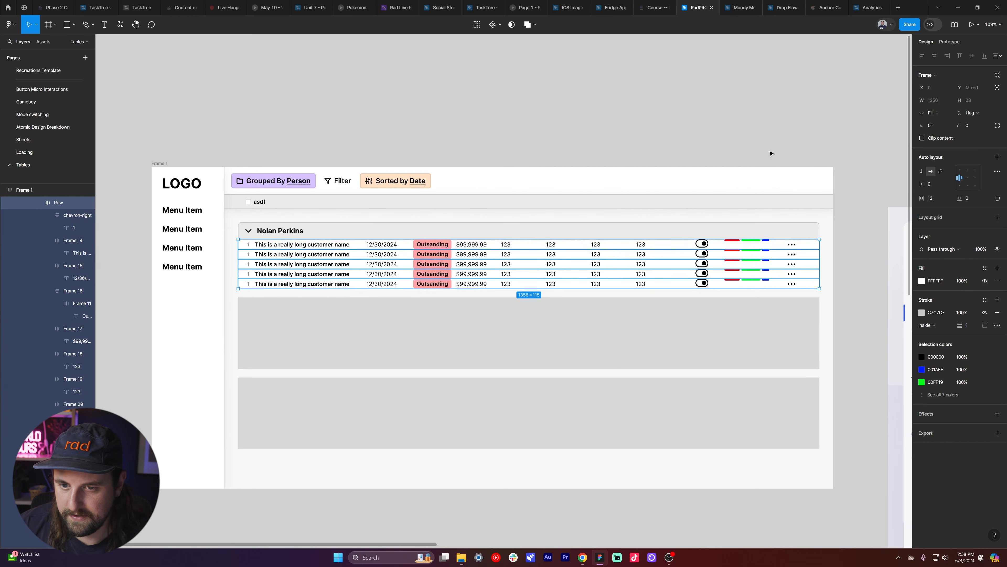
- Add a 1 px inside stroke in C7C7C7 on only the right side of every cell in the five rows
key(Return)
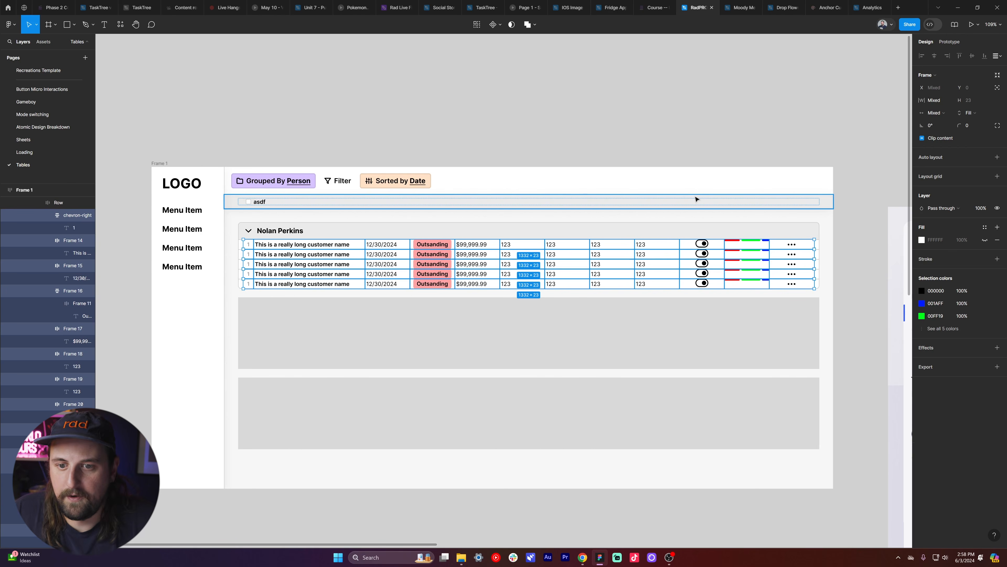
click(998, 259)
click(984, 284)
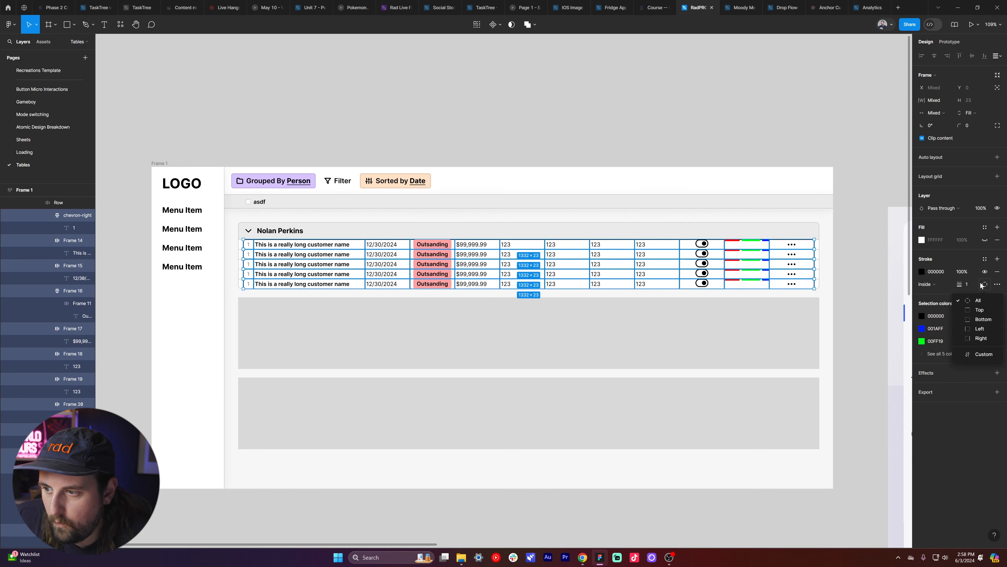
click(987, 337)
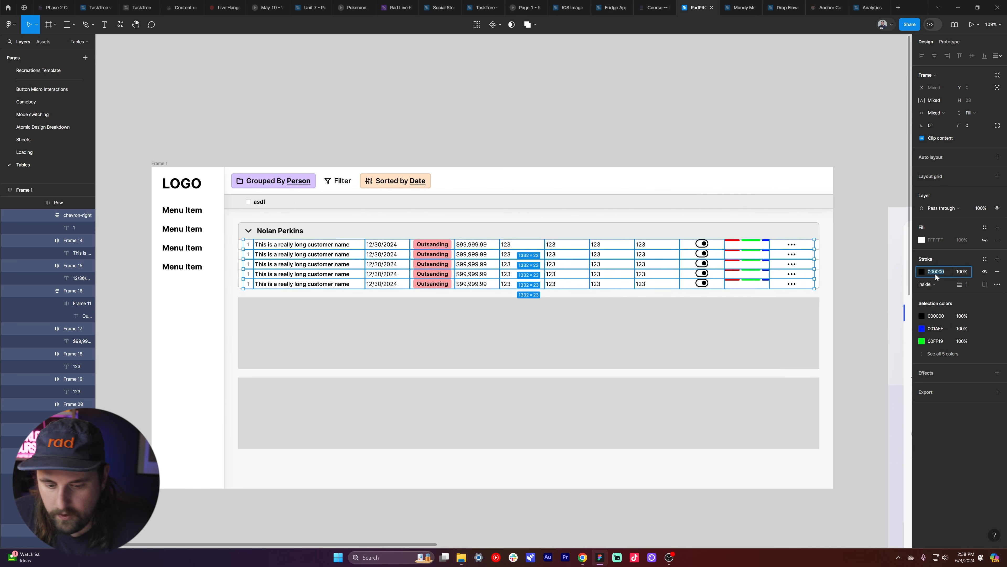
text(c7c7c7)
key(Return)
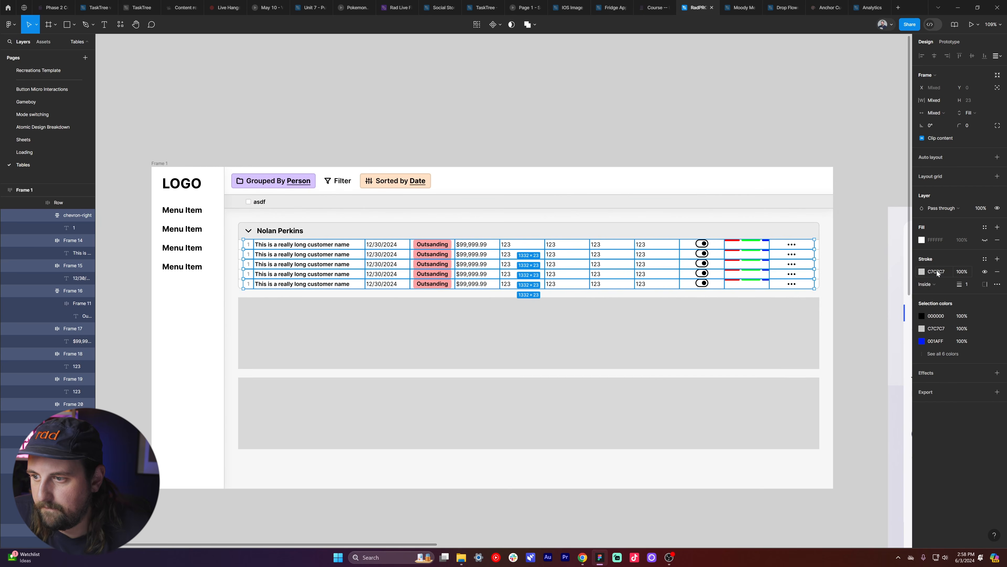
click(817, 133)
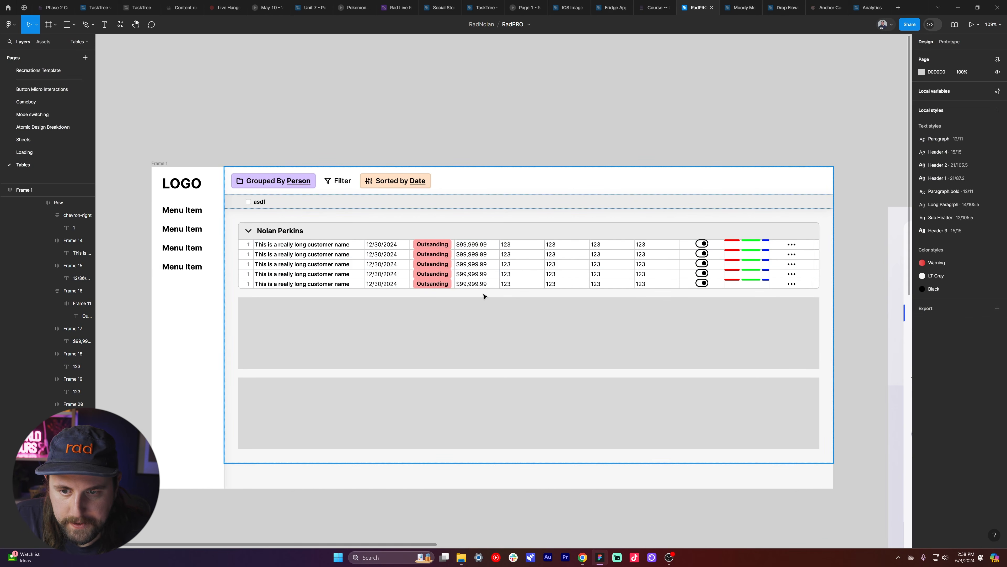
ctrl+scroll(483, 322, up, 3)
ctrl+scroll(542, 260, down, 3)
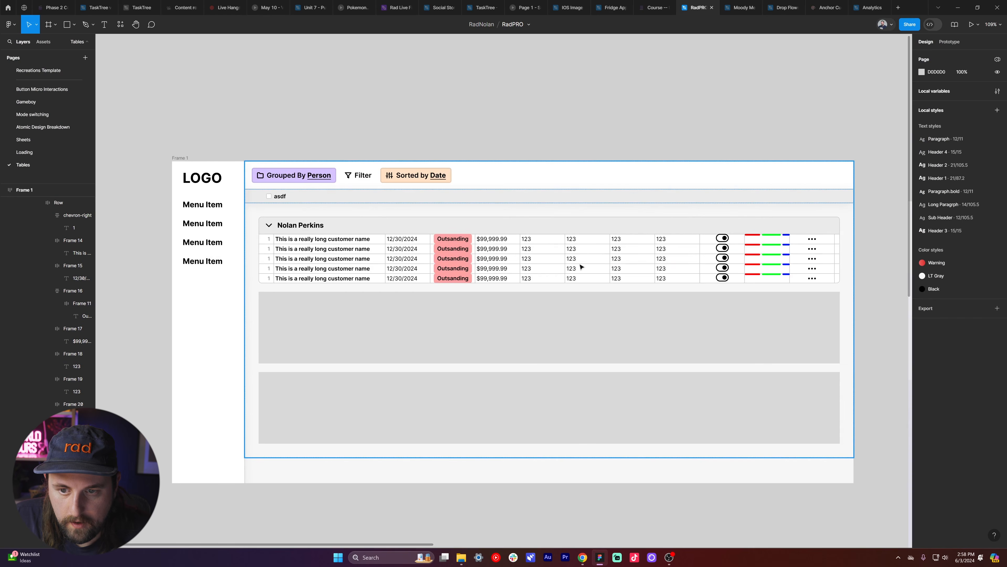
- Center the segmented progress bars vertically within their cells in all five rows
double_click(542, 267)
double_click(543, 267)
double_click(543, 267)
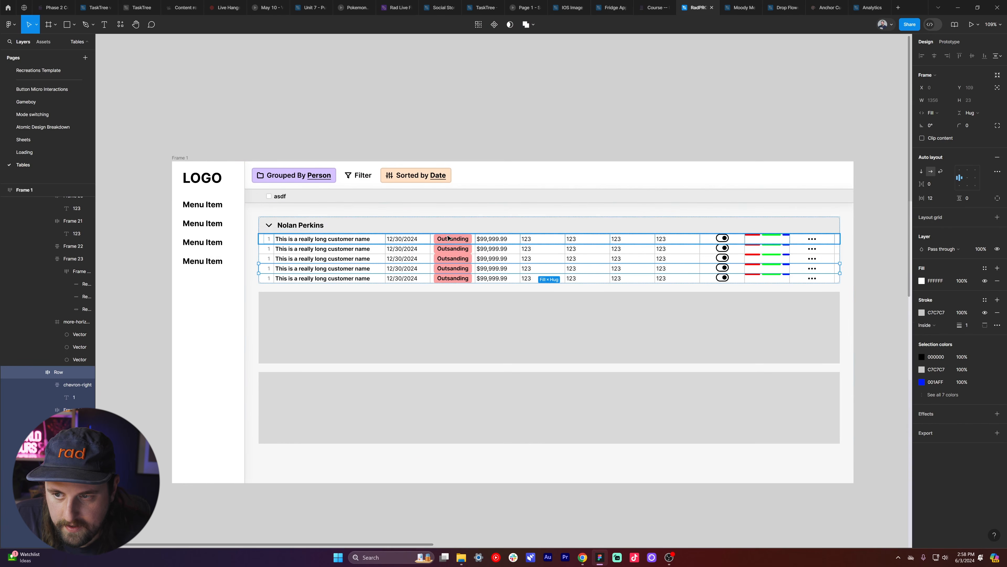
double_click(778, 240)
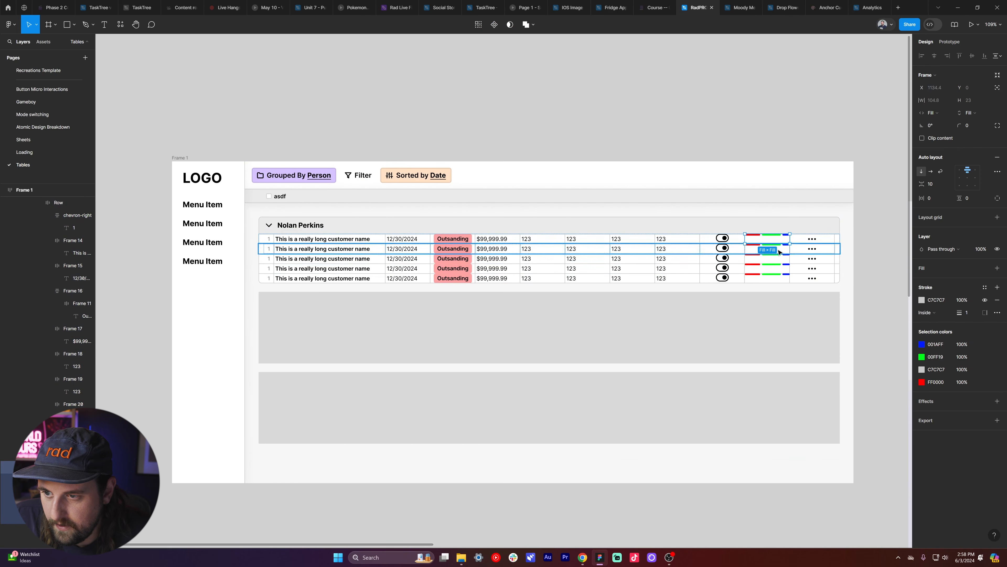
click(778, 242)
ctrl+click(776, 235)
ctrl+shift+click(776, 245)
ctrl+shift+click(778, 255)
ctrl+shift+click(779, 265)
ctrl+shift+click(779, 275)
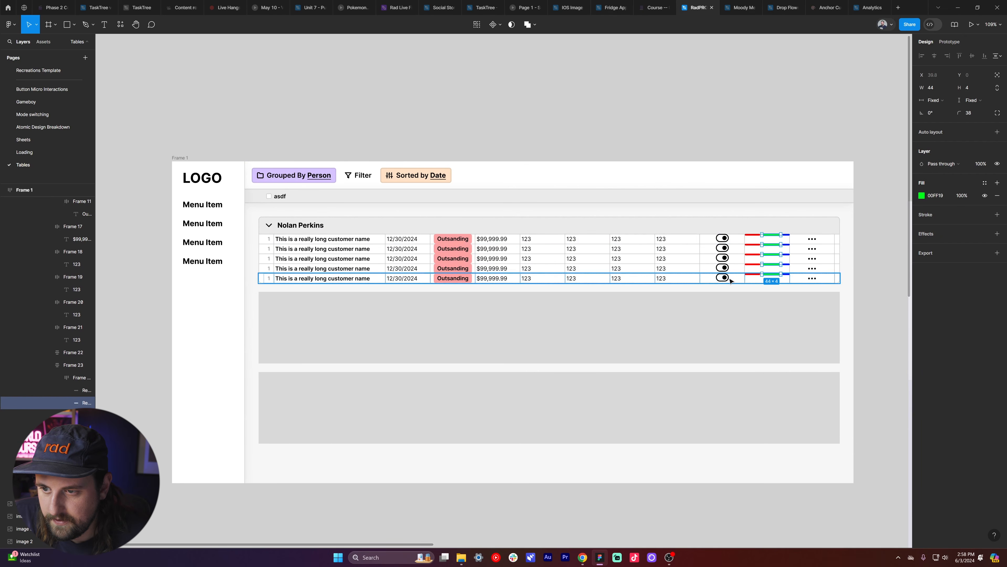
key(shift+Return)
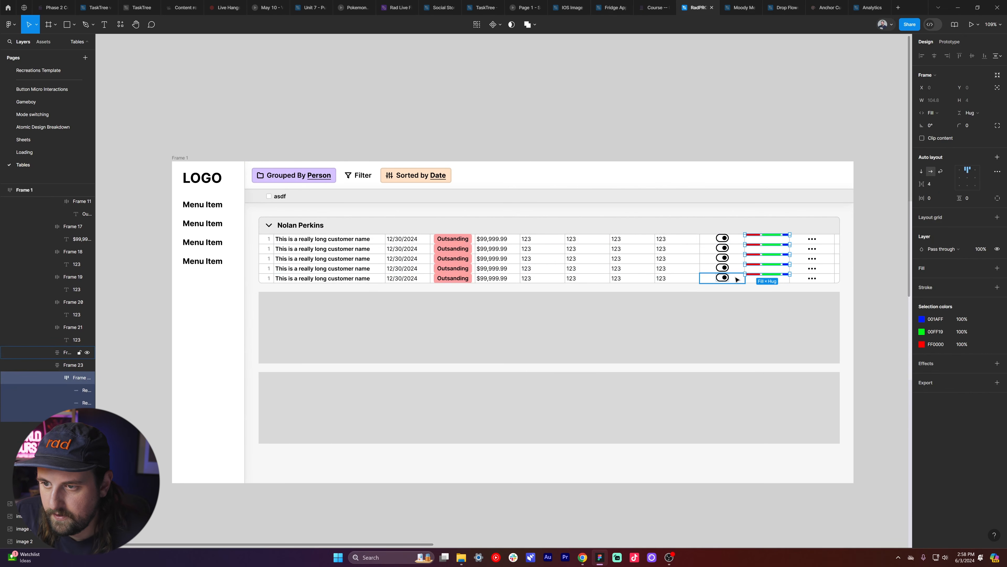
click(968, 178)
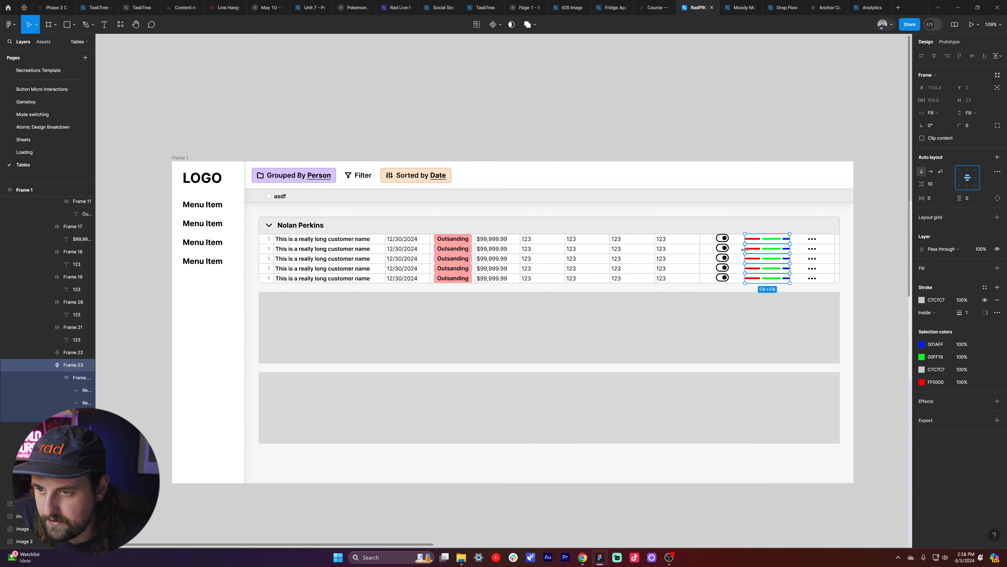
- Center the toggle switches vertically within their cells in all five table rows
click(739, 239)
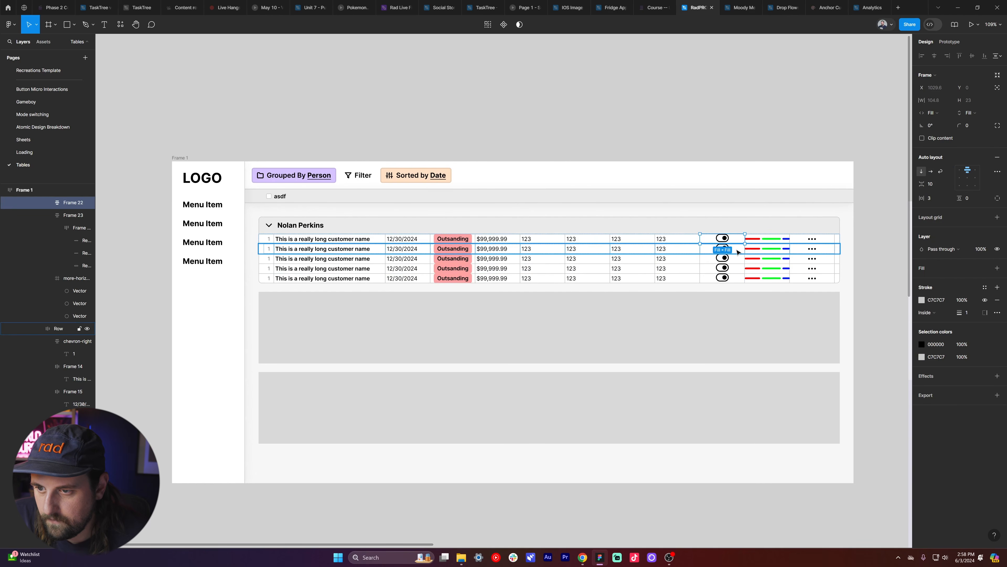
scroll(753, 246, up, 5)
key(shift+Return)
ctrl+click(678, 231)
ctrl+shift+click(679, 251)
ctrl+shift+click(679, 272)
ctrl+shift+click(679, 292)
ctrl+shift+click(678, 313)
key(shift+Return)
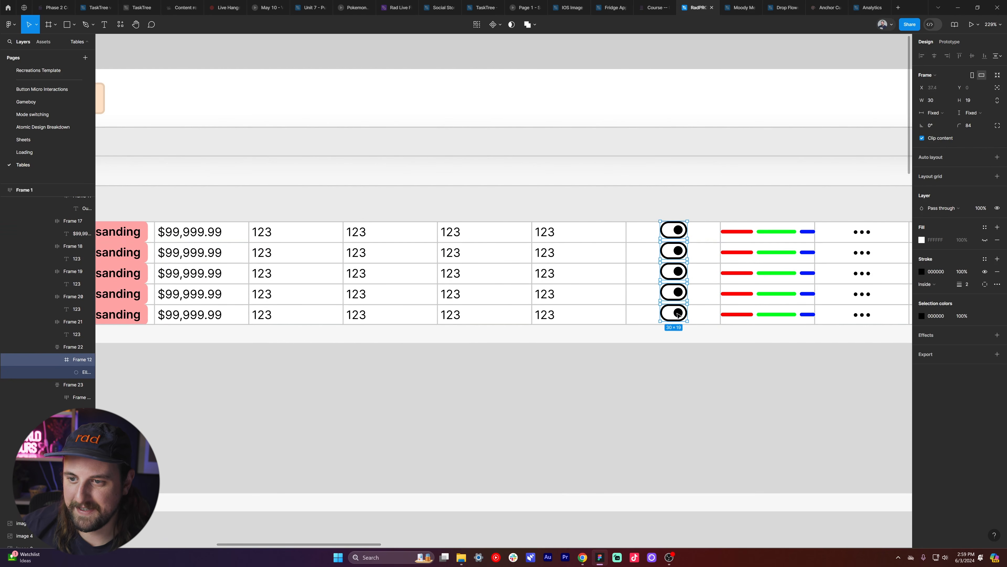
key(shift+Return)
click(968, 177)
scroll(722, 124, down, 3)
key(Escape)
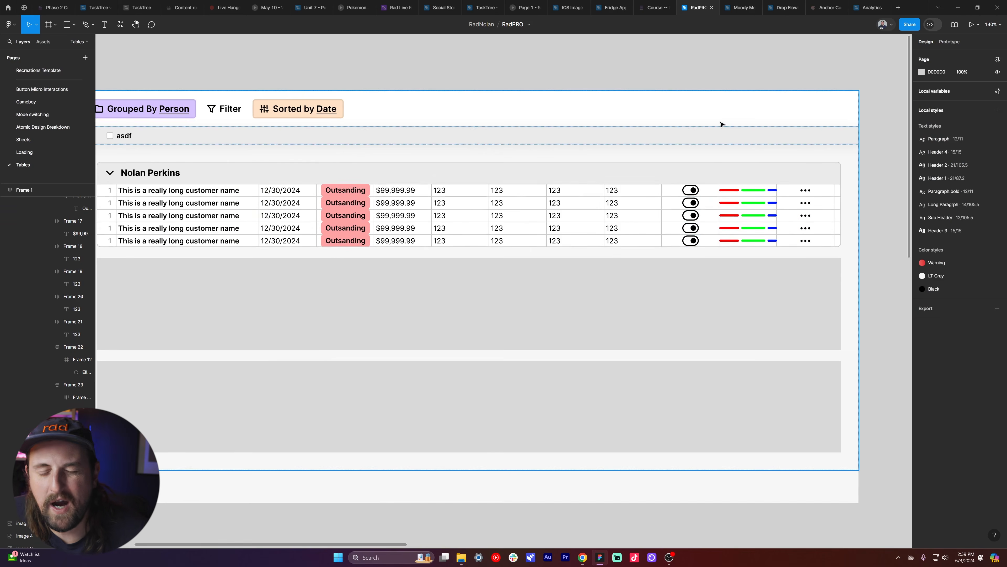
scroll(668, 163, up, 2)
scroll(668, 164, down, 3)
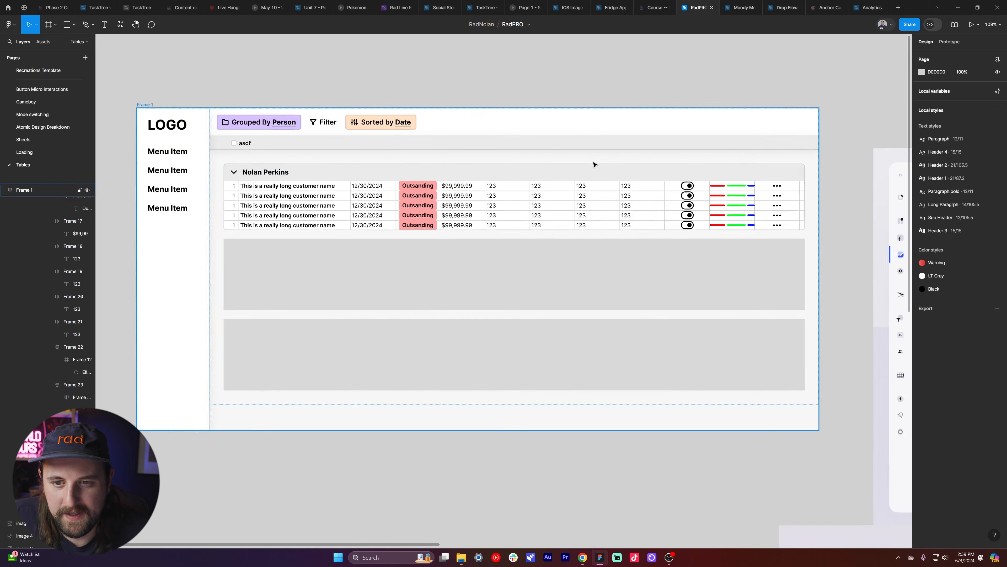
scroll(595, 165, up, 1)
scroll(595, 165, left, 3)
scroll(594, 164, down, 1)
scroll(544, 183, right, 2)
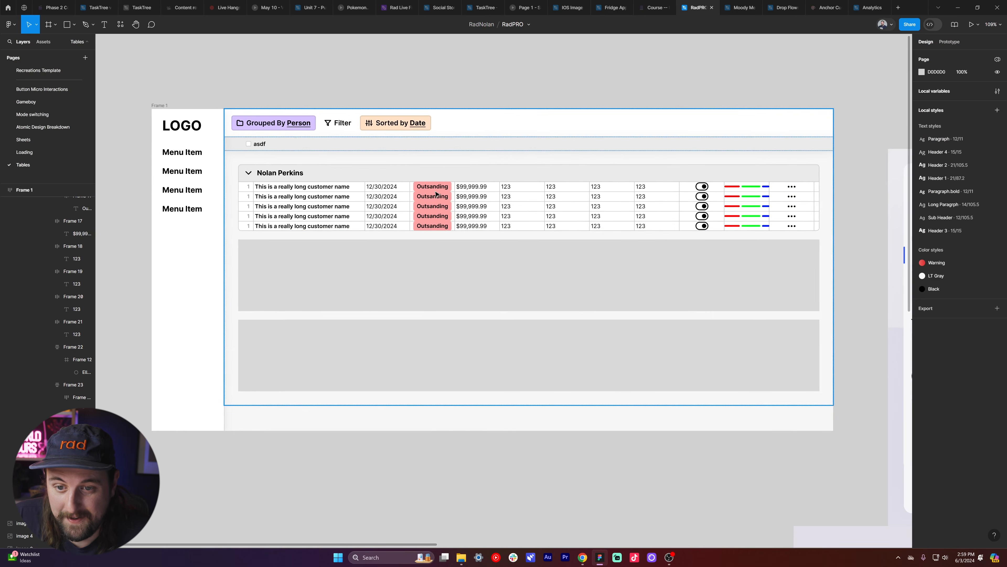
- Set the vertical padding of the status badge cells in all five rows to 4
double_click(436, 195)
double_click(437, 195)
double_click(437, 195)
double_click(437, 195)
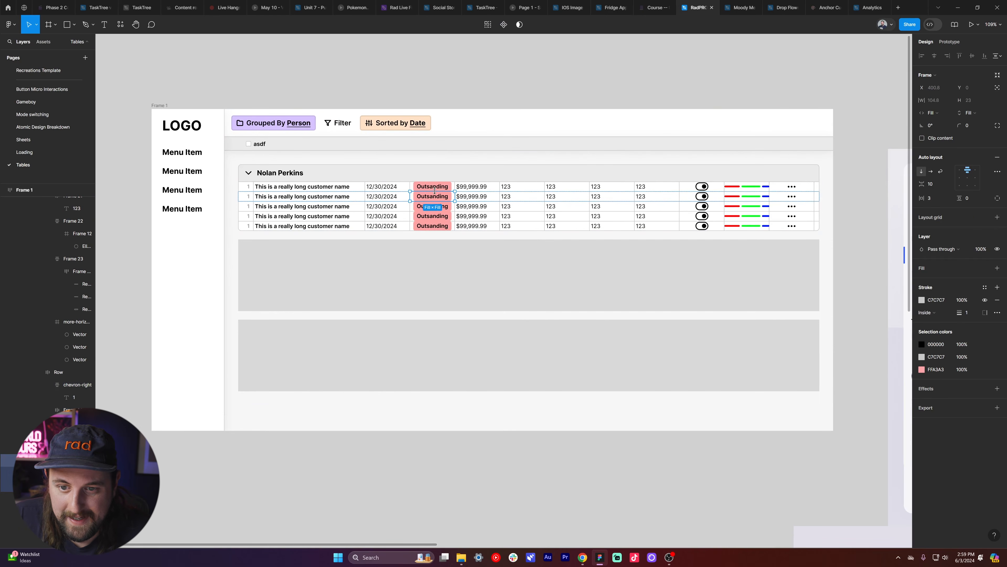
double_click(449, 187)
shift+click(437, 196)
shift+click(436, 206)
shift+click(436, 216)
shift+click(437, 225)
key(Escape)
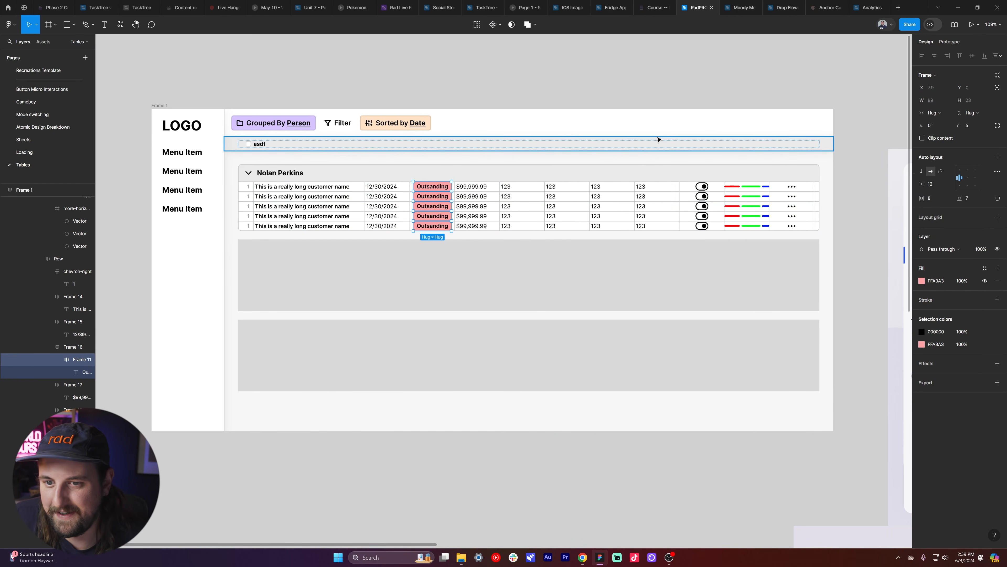
key(Escape)
key(Up)
key(Up)
key(Up)
key(Up)
key(Up)
key(Down)
key(Down)
key(Down)
key(Down)
key(Down)
key(Up)
key(Up)
key(Up)
key(Up)
key(Up)
key(Up)
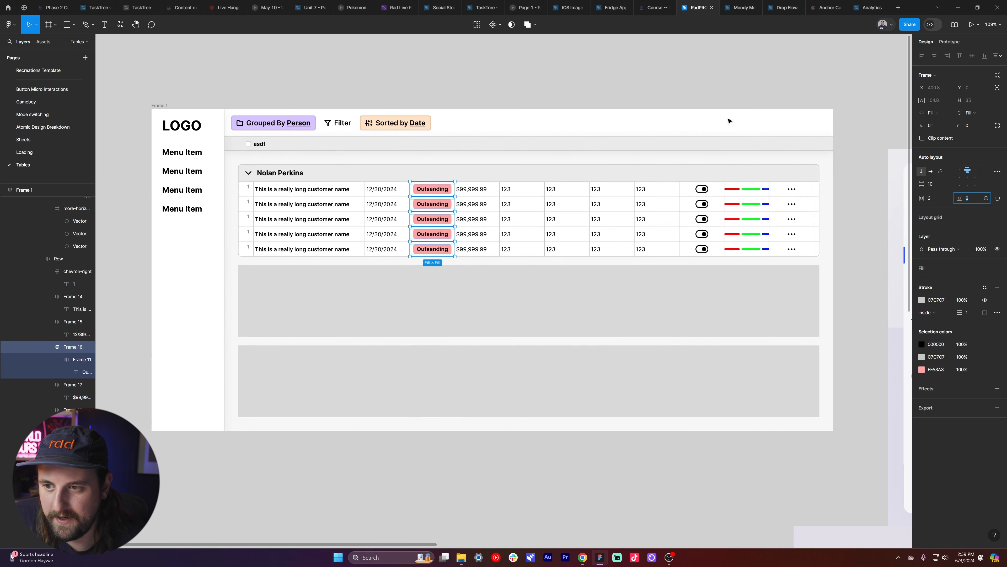
click(753, 190)
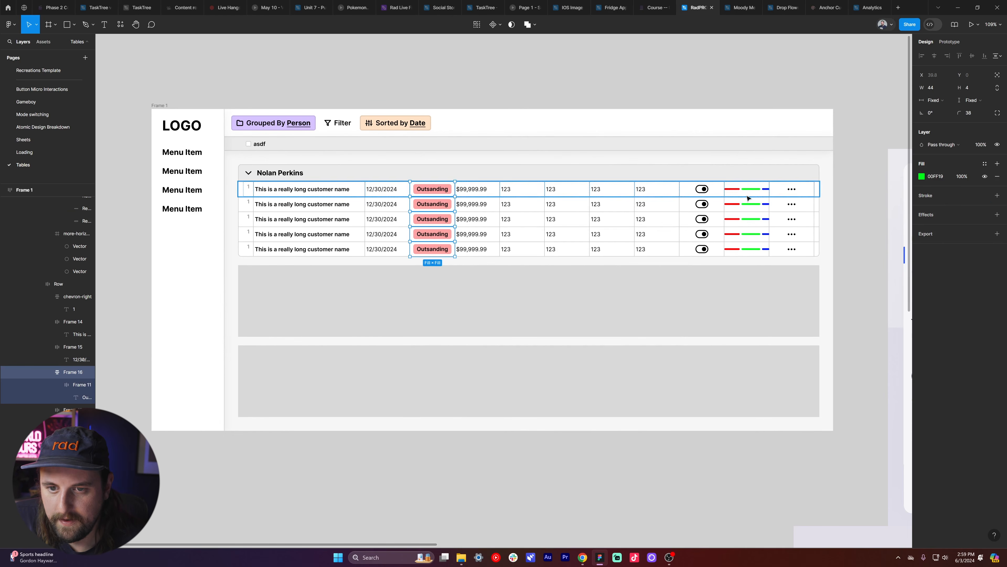
click(968, 196)
key(Down)
key(Down)
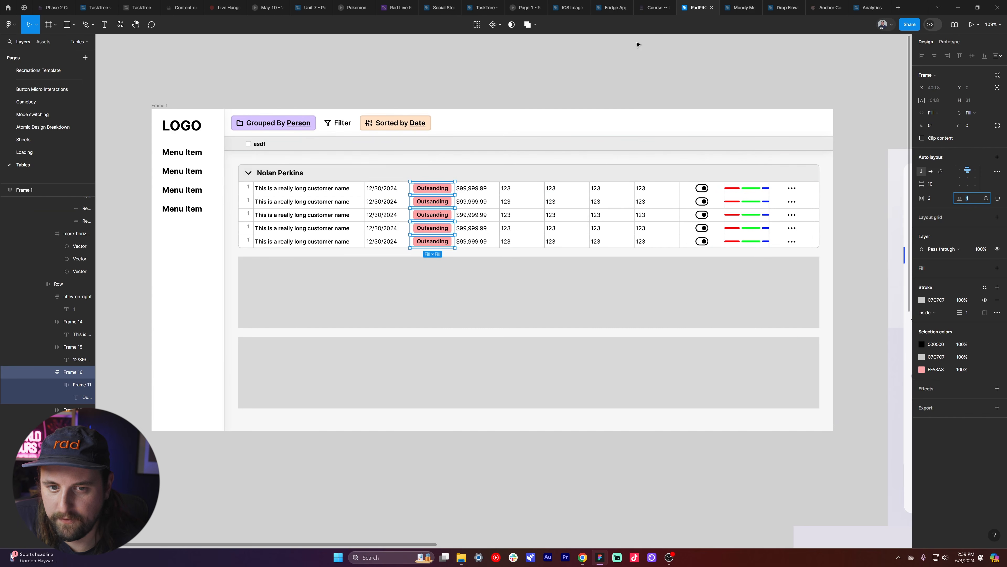
- Set the horizontal padding of the segmented progress bar cells in all five rows to 6
click(753, 188)
shift+click(752, 201)
shift+click(753, 215)
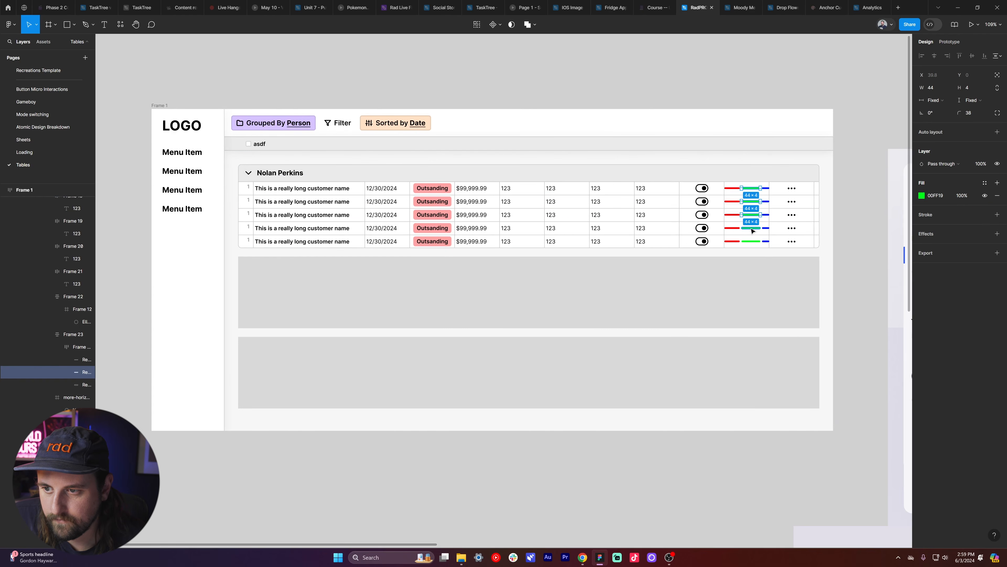
shift+click(753, 243)
key(shift+Return)
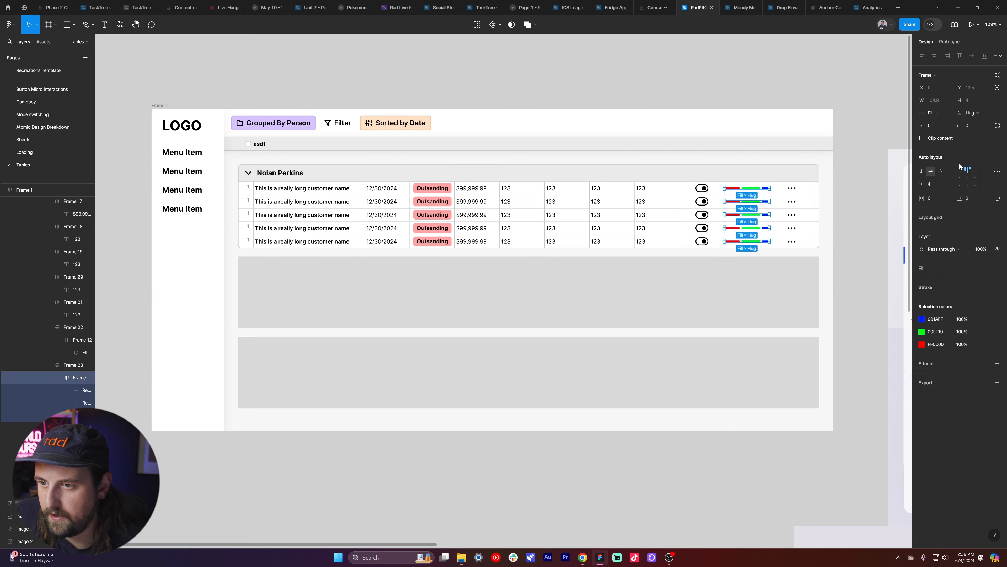
key(shift+Return)
text(2)
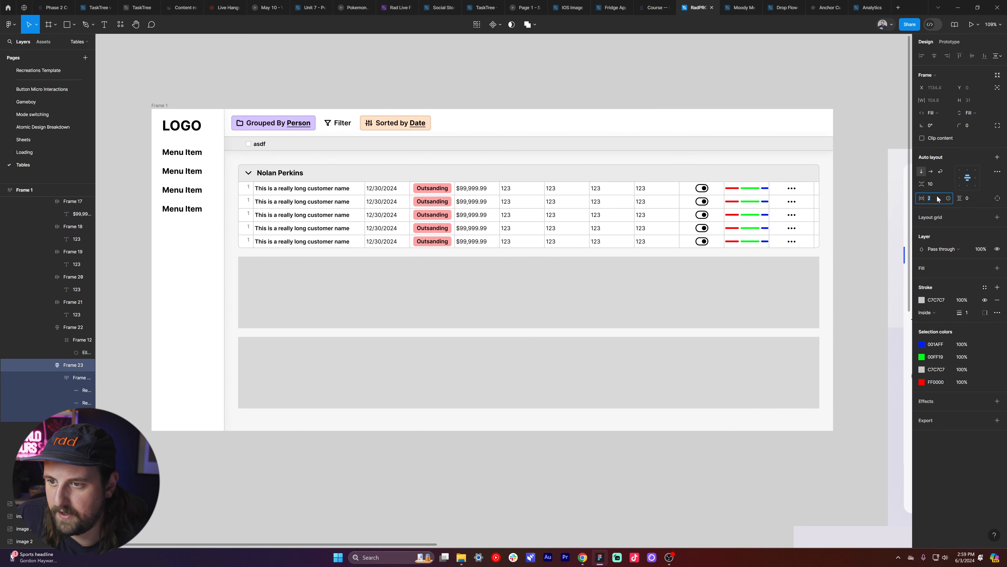
key(Down)
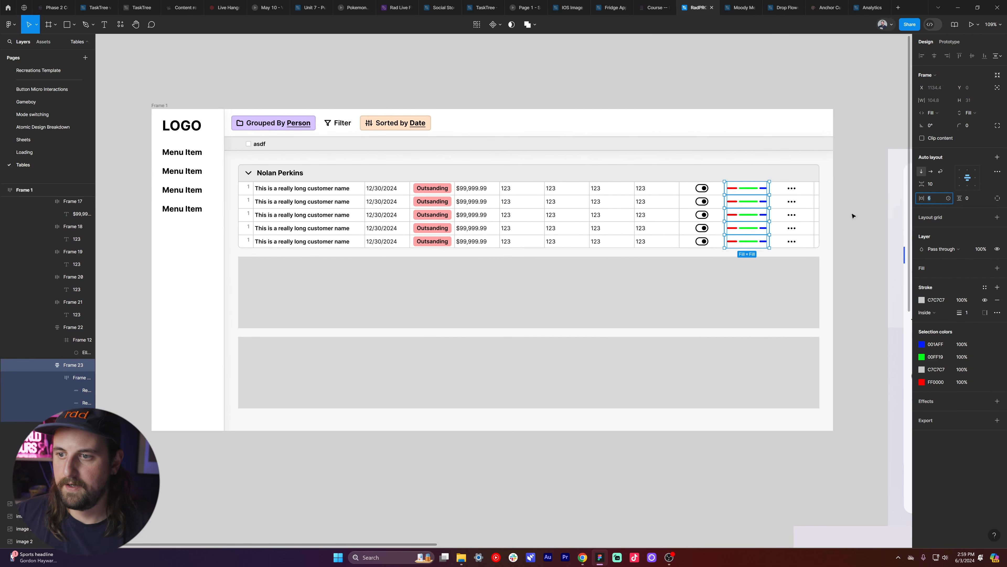
- Add a maximum width of 45 to the three-dot menu cells in all five rows
click(796, 191)
shift+click(805, 204)
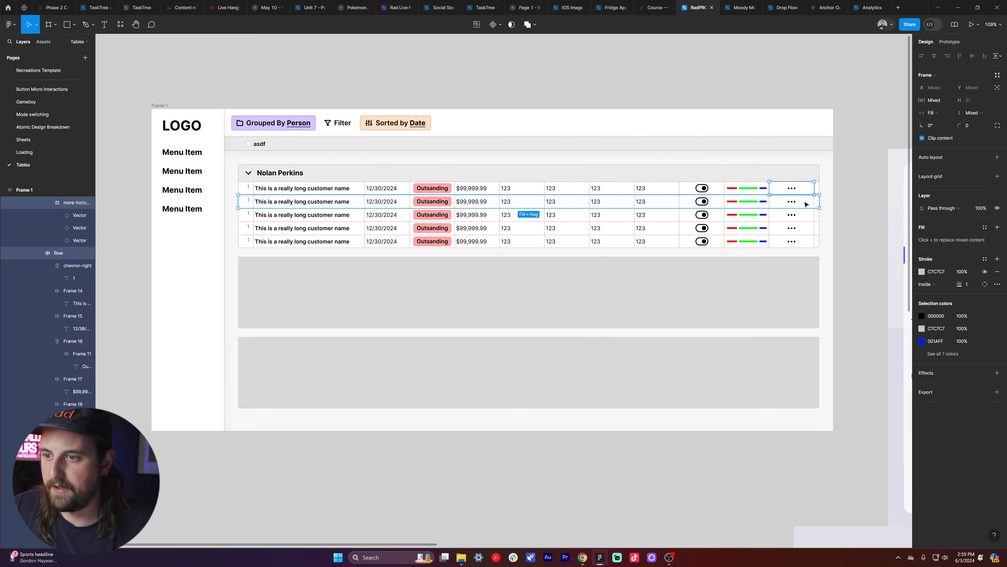
ctrl+click(792, 188)
ctrl+shift+click(795, 202)
ctrl+shift+click(795, 215)
ctrl+shift+click(797, 229)
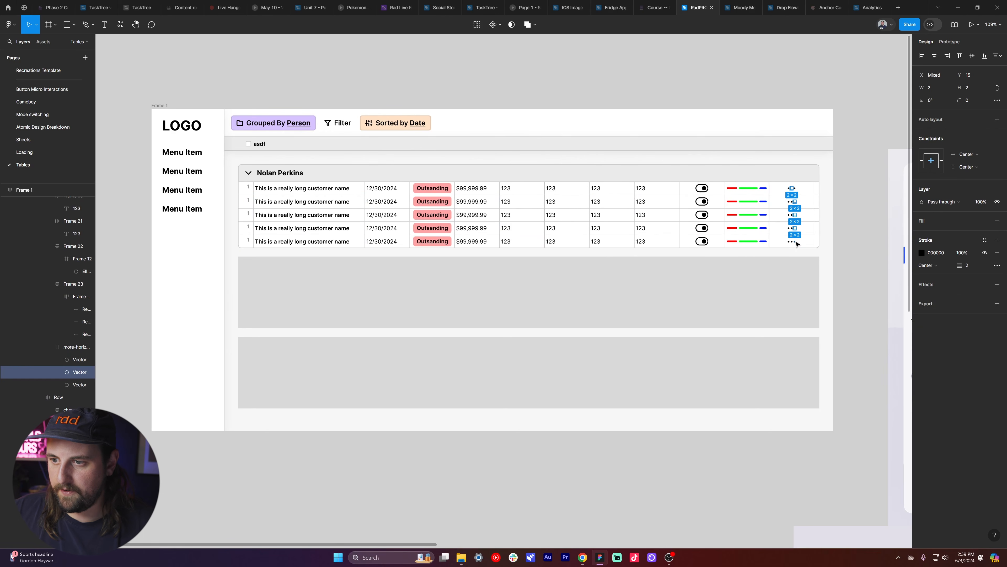
ctrl+shift+click(796, 241)
key(shift+Return)
click(949, 101)
click(946, 122)
text(50)
key(Return)
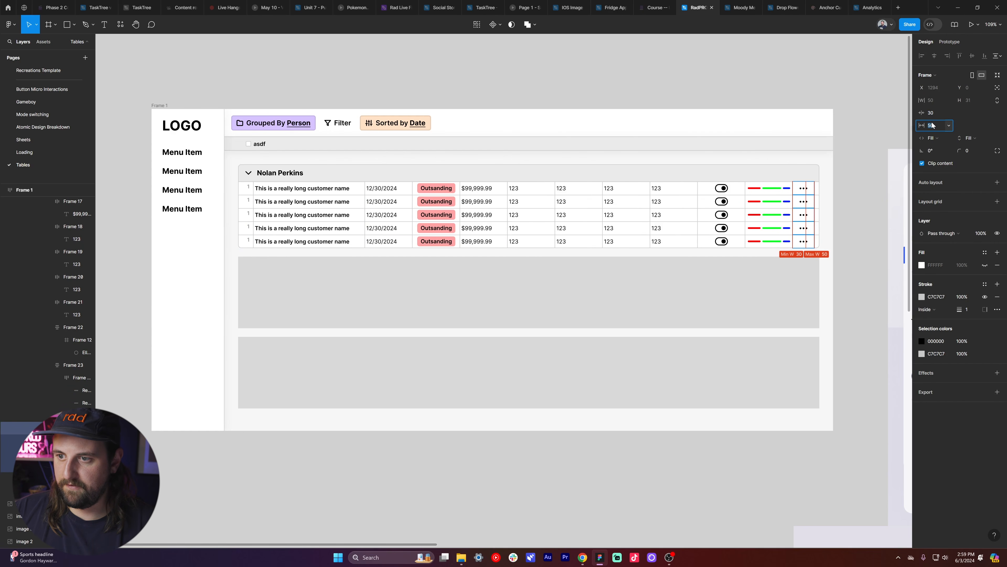
key(shift+Down)
key(Up)
key(Up)
key(Up)
key(Up)
key(Up)
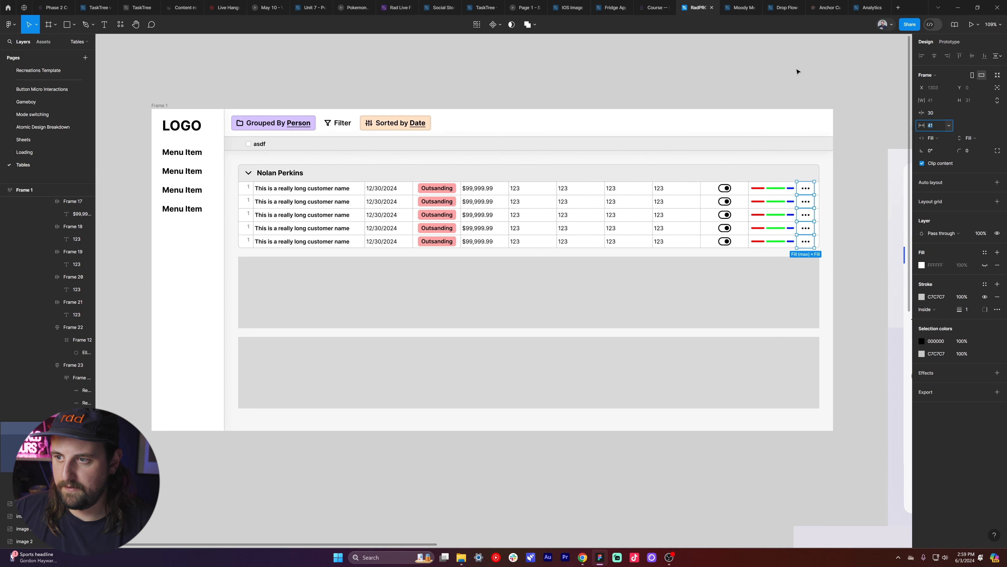
click(798, 71)
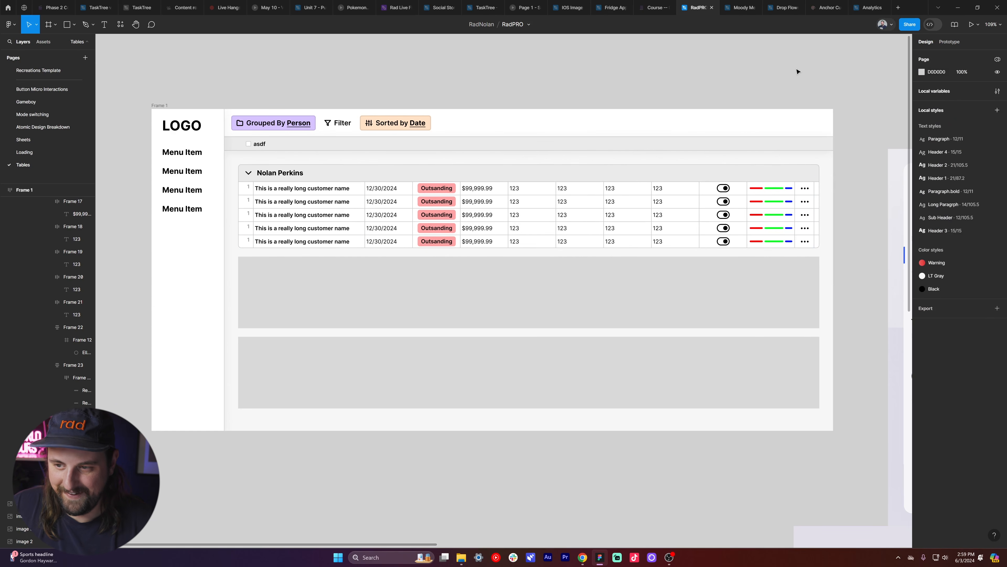
- Remove the divider stroke from the three-dot menu cells in all five rows
ctrl+click(803, 188)
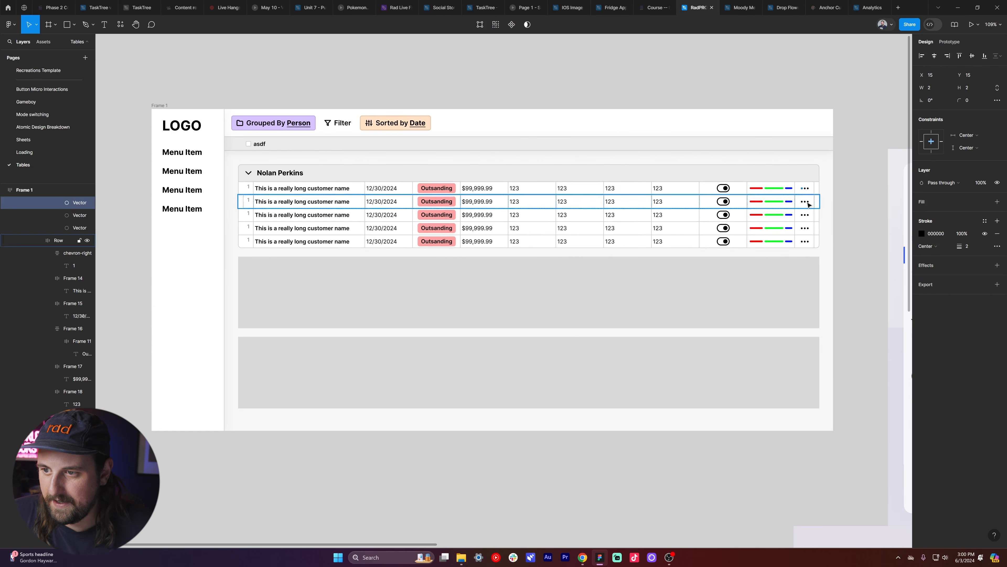
ctrl+shift+click(808, 202)
ctrl+shift+click(805, 215)
ctrl+shift+click(805, 229)
ctrl+shift+click(806, 242)
key(shift+Return)
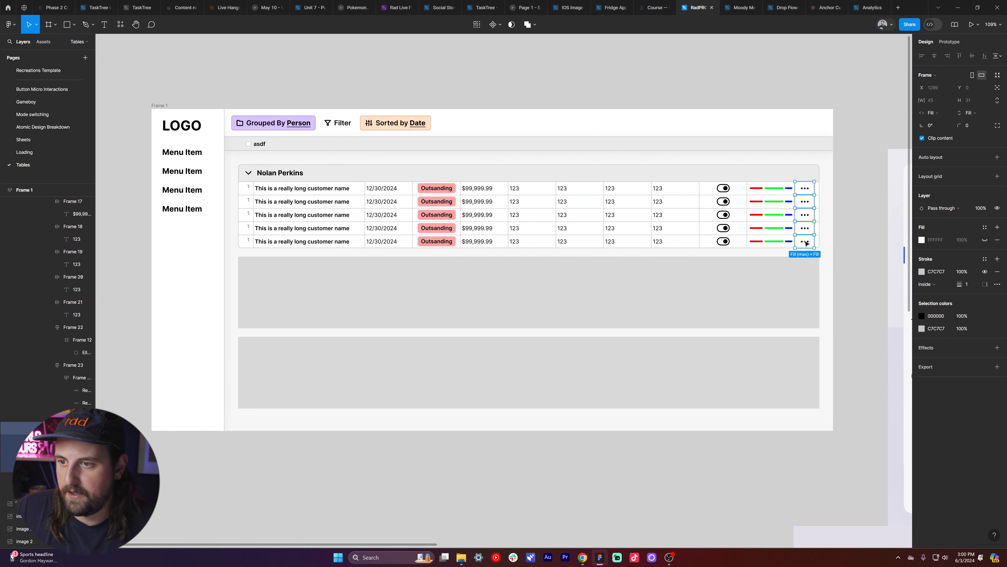
click(997, 271)
- Set only the right padding of the five table rows to 0, using individual padding values
scroll(845, 191, up, 5)
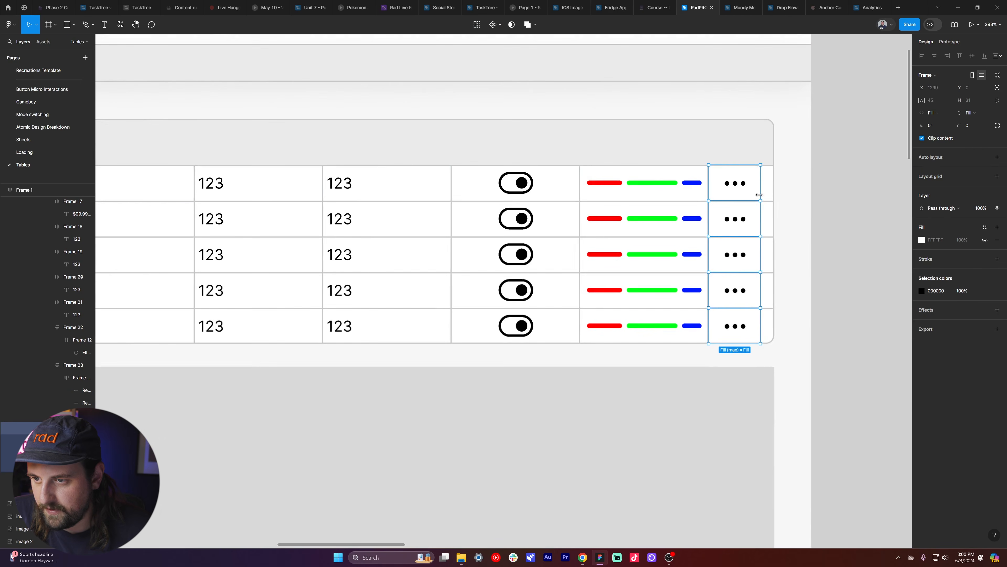
scroll(759, 195, down, 3)
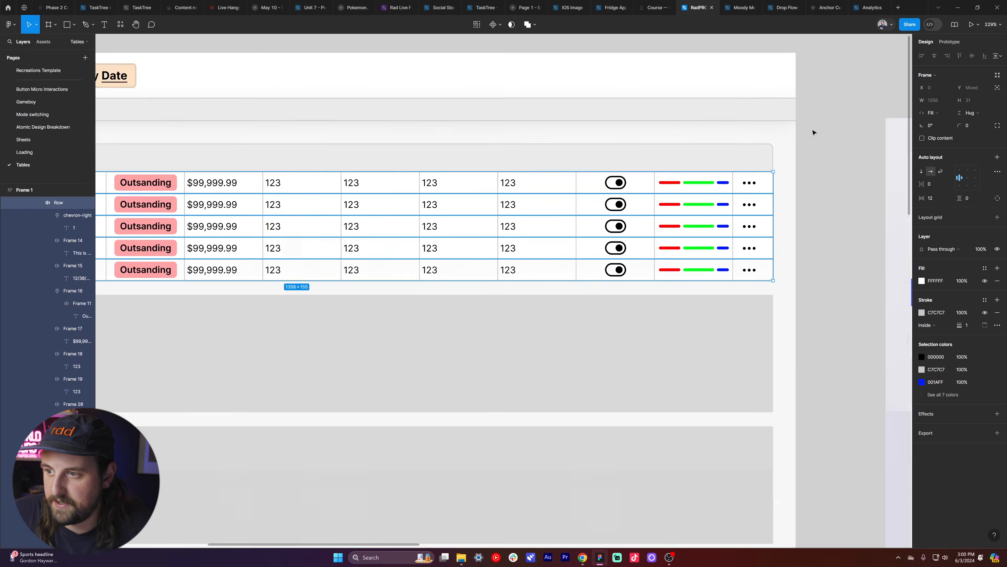
key(shift+1)
click(938, 198)
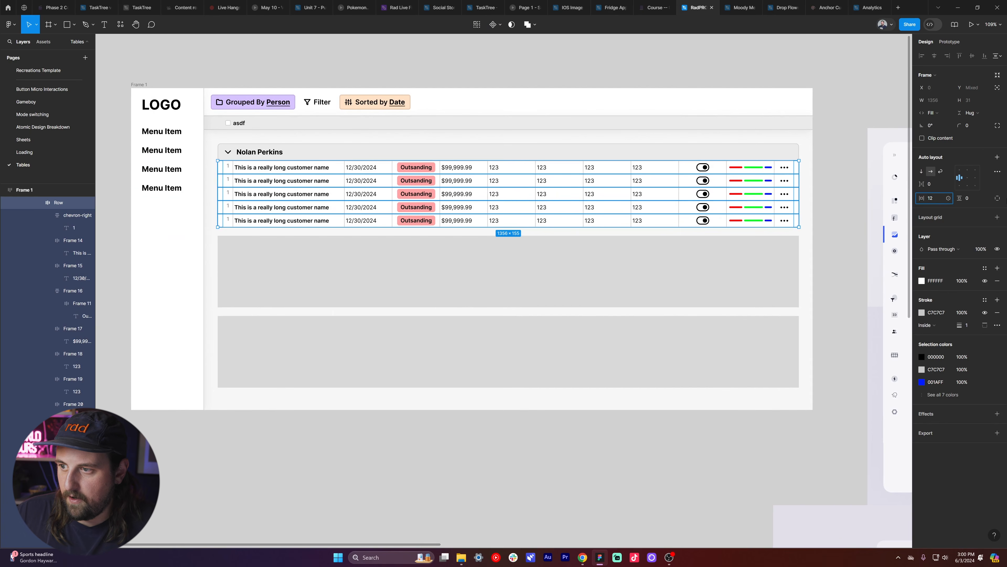
click(999, 198)
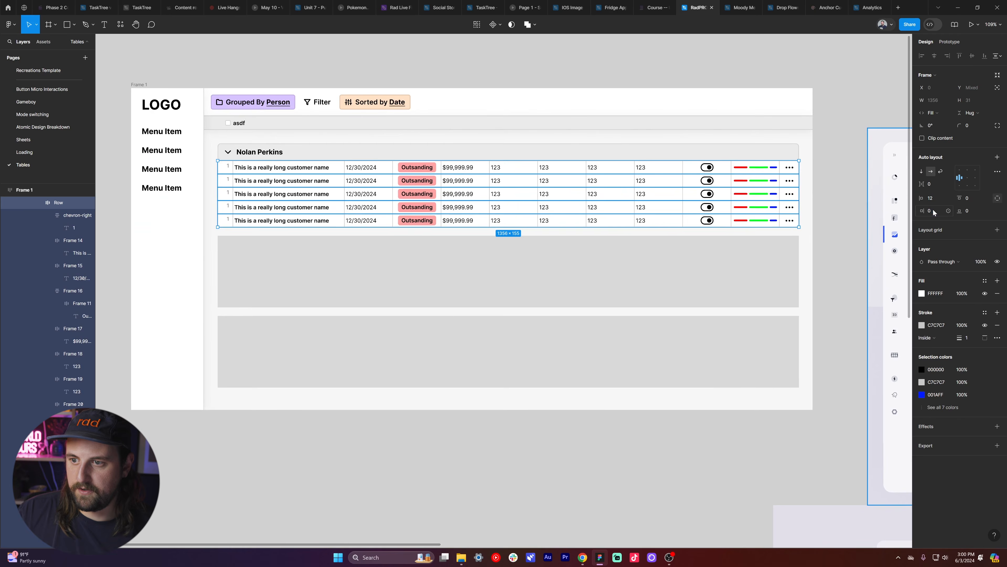
click(831, 73)
- Center the row numbers vertically within their cells at the start of all five rows
scroll(830, 74, up, 3)
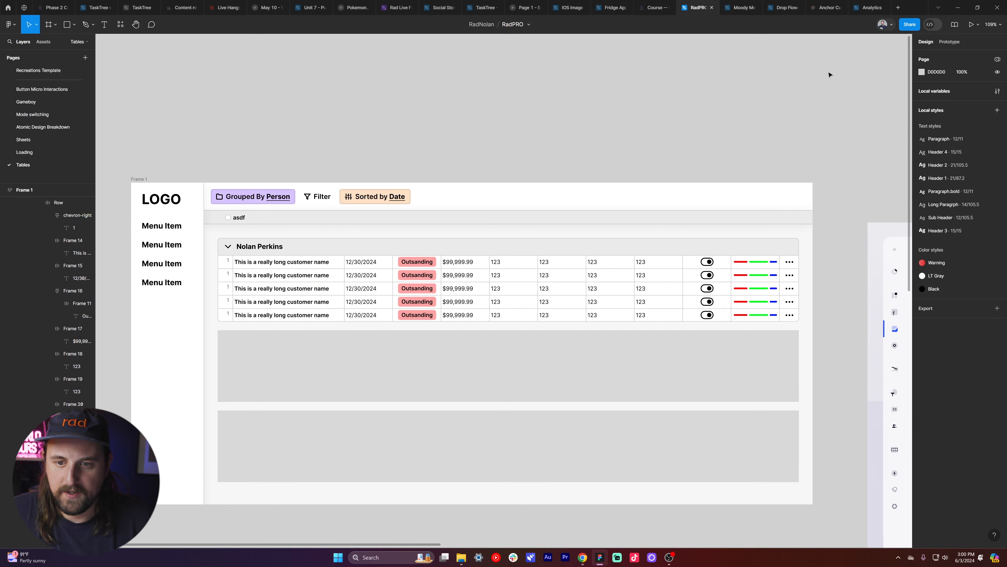
scroll(690, 140, down, 2)
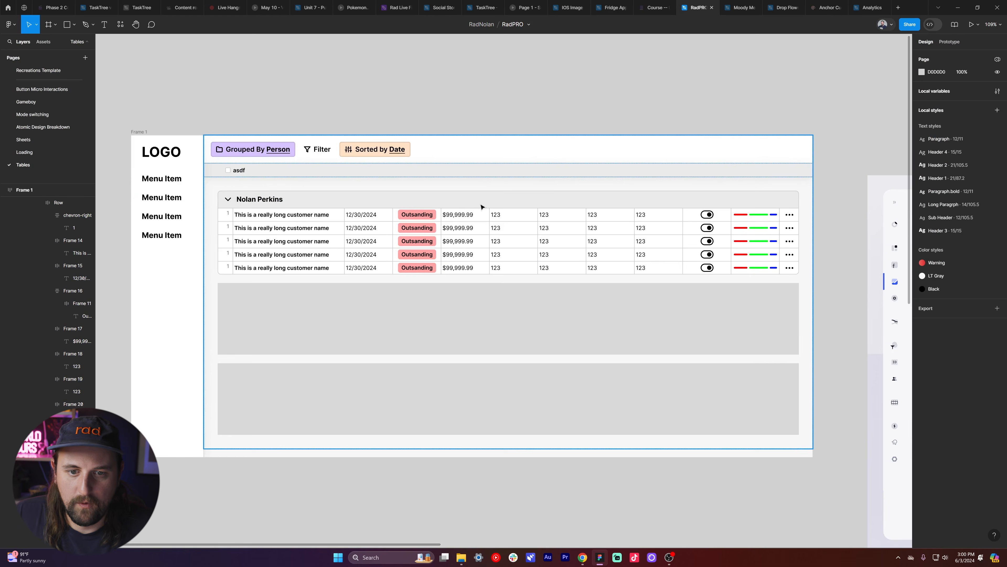
ctrl+click(229, 215)
ctrl+click(230, 228)
ctrl+shift+click(230, 241)
ctrl+shift+click(229, 255)
ctrl+shift+click(228, 267)
key(shift+Return)
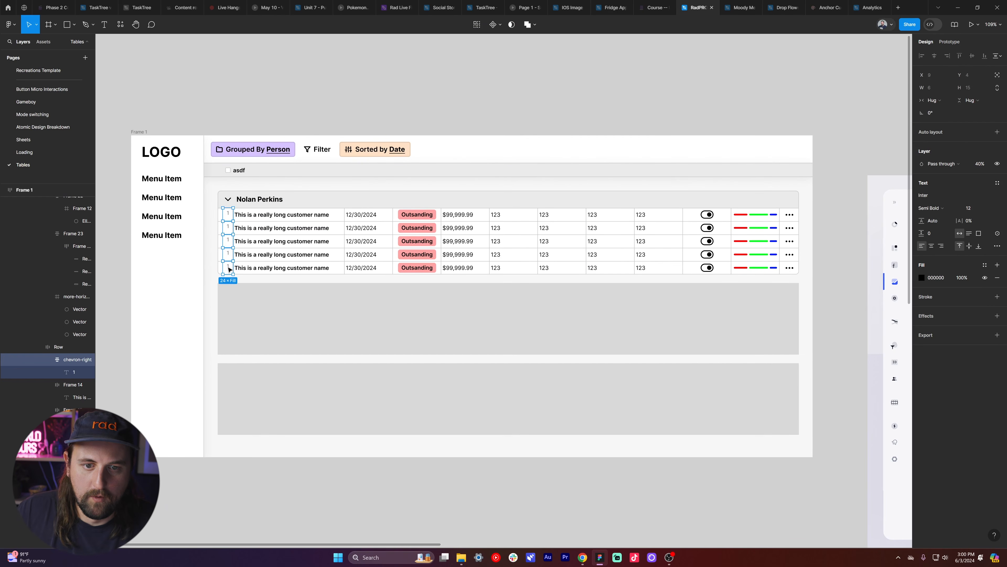
key(Return)
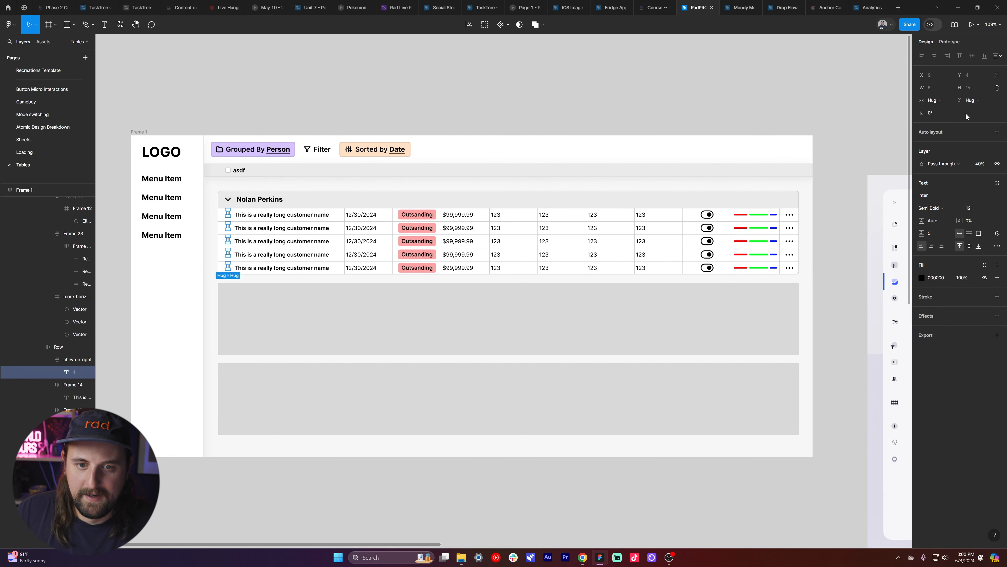
key(shift+Return)
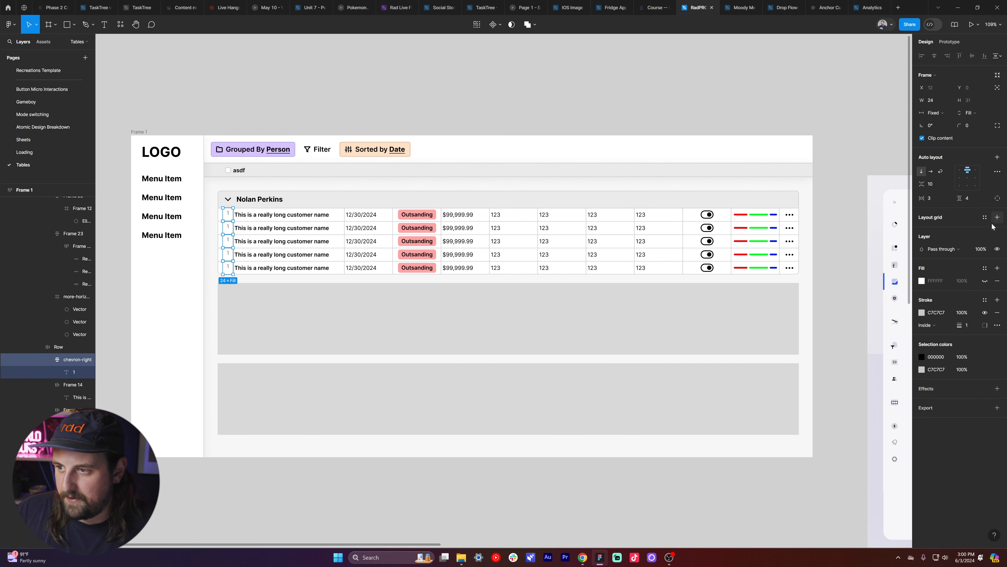
click(678, 63)
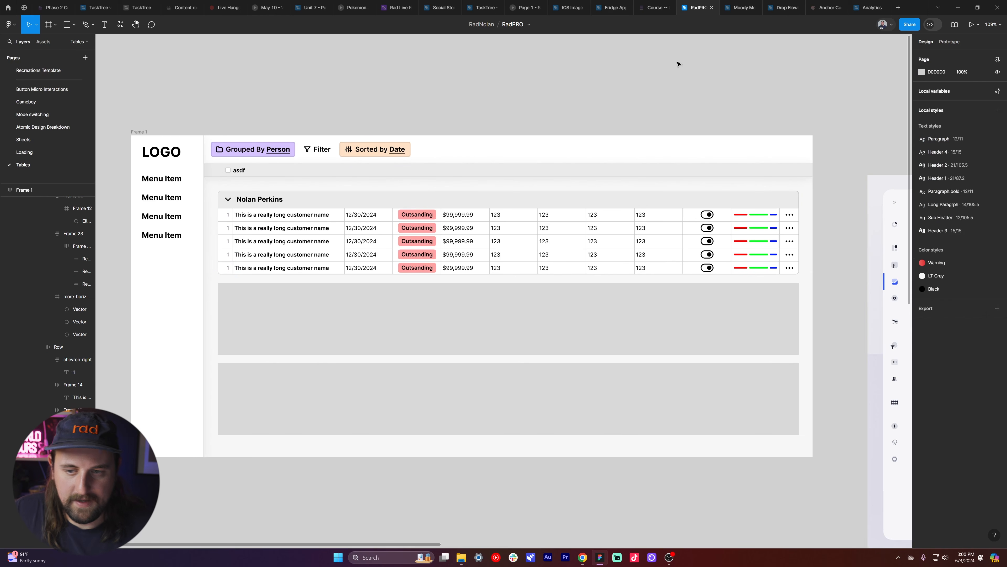
click(780, 190)
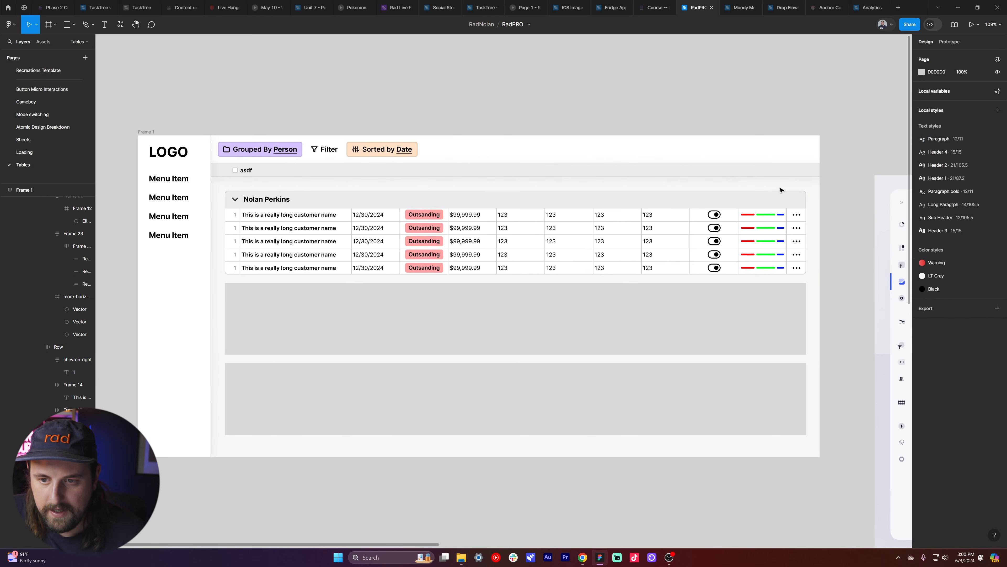
double_click(563, 221)
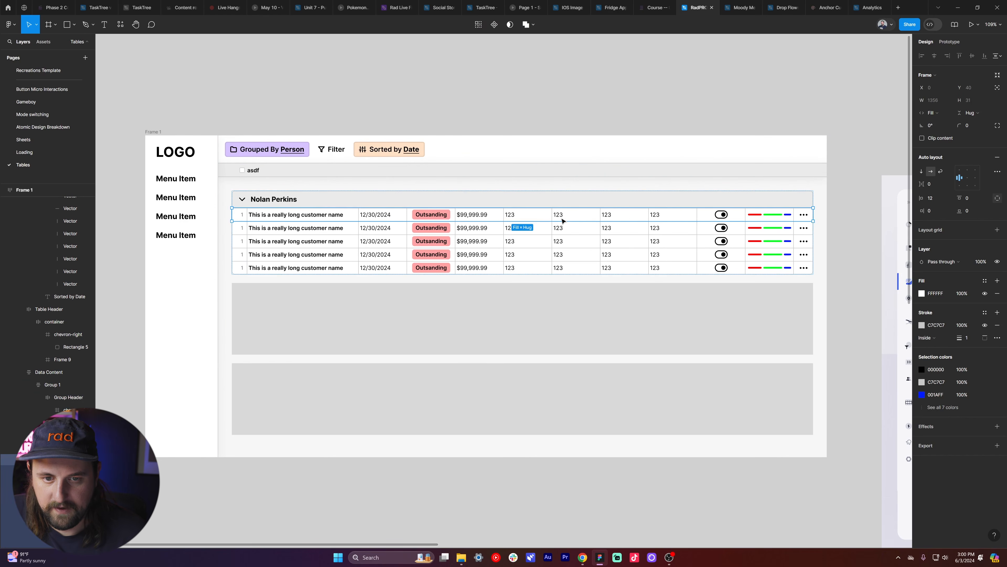
key(ctrl+a)
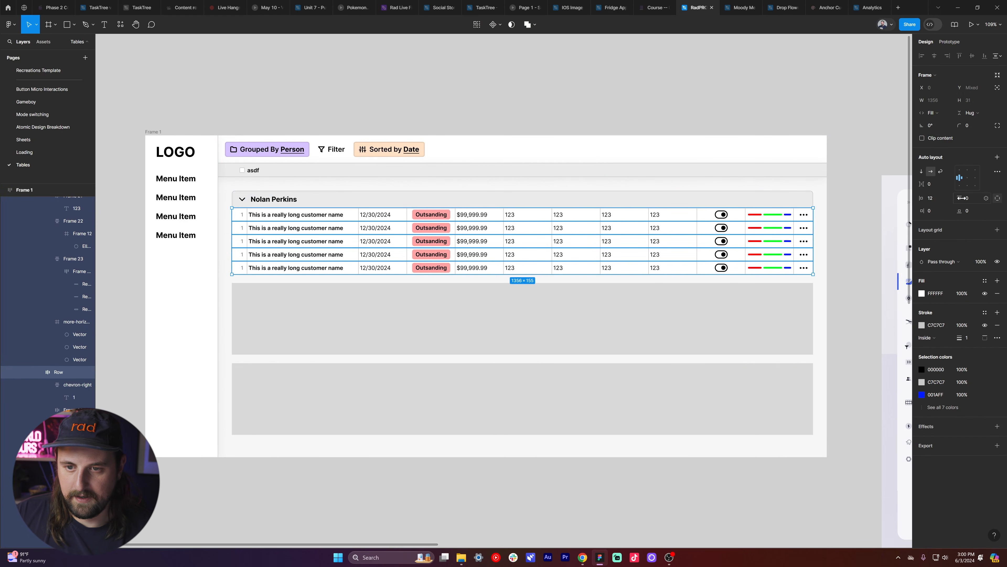
key(Return)
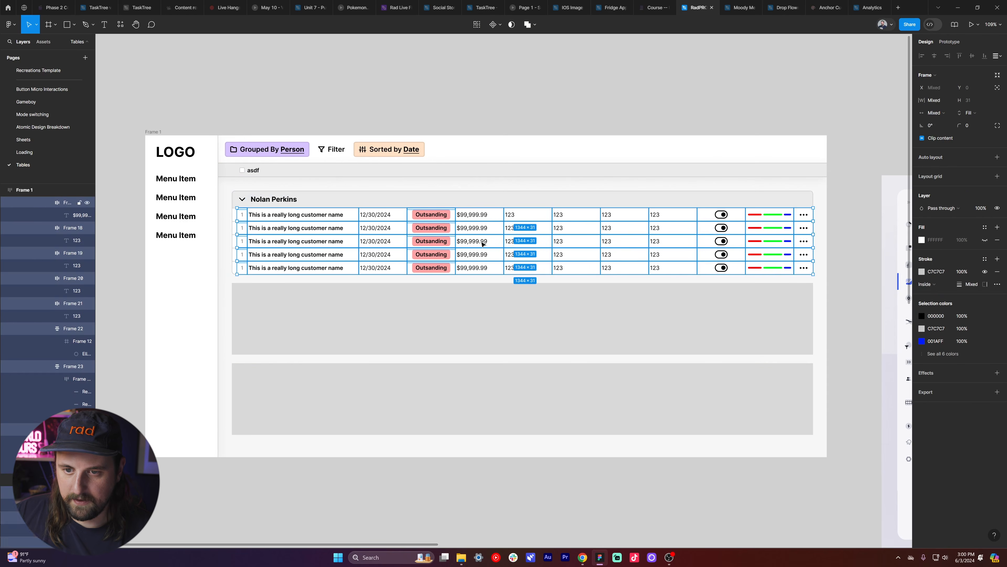
click(479, 241)
- Set the horizontal padding to 8 for the customer name, date, amount and four 123 cells in all five rows
ctrl+click(484, 228)
ctrl+shift+click(481, 214)
ctrl+shift+click(477, 241)
ctrl+shift+click(474, 255)
ctrl+shift+click(469, 267)
ctrl+shift+click(377, 268)
ctrl+shift+click(377, 254)
ctrl+shift+click(376, 241)
ctrl+shift+click(376, 228)
ctrl+shift+click(376, 216)
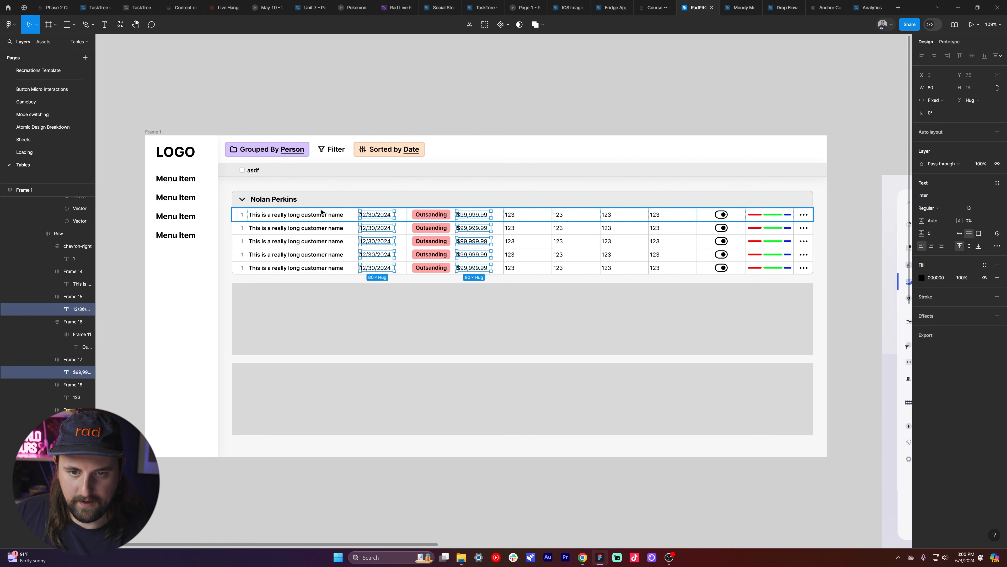
ctrl+shift+click(313, 215)
ctrl+shift+click(295, 228)
ctrl+shift+click(298, 240)
ctrl+shift+click(312, 255)
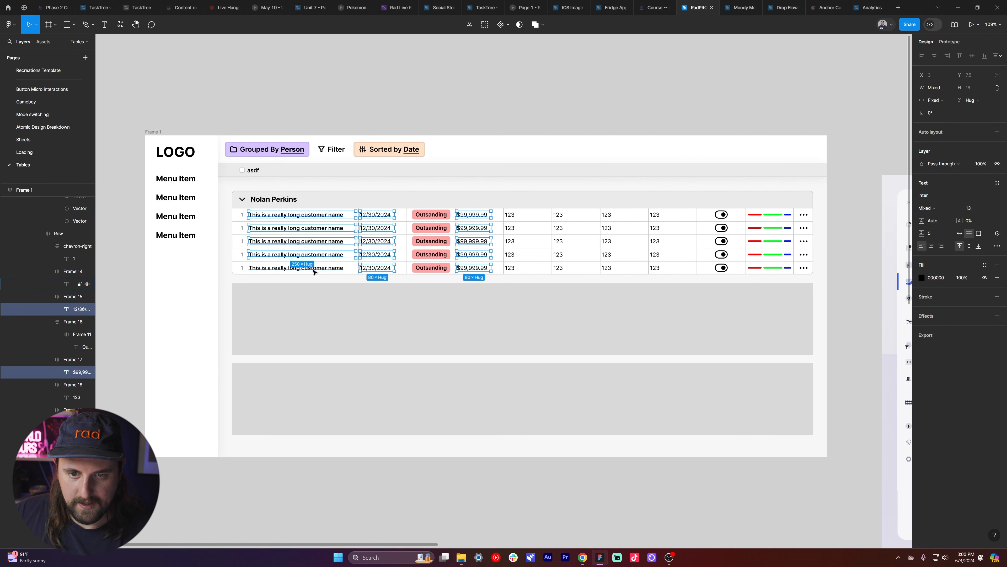
ctrl+shift+click(298, 268)
ctrl+shift+click(511, 268)
ctrl+shift+click(510, 254)
ctrl+shift+click(511, 241)
ctrl+shift+click(511, 228)
ctrl+shift+click(510, 214)
drag(550, 281, 708, 209)
key(ctrl+z)
ctrl+shift+click(560, 216)
ctrl+shift+click(560, 229)
ctrl+shift+click(559, 242)
ctrl+shift+click(560, 255)
ctrl+shift+click(559, 268)
ctrl+shift+click(607, 268)
ctrl+shift+click(607, 255)
shift+click(607, 241)
key(ctrl+z)
ctrl+shift+click(608, 241)
ctrl+shift+click(607, 227)
ctrl+shift+click(607, 217)
ctrl+shift+click(655, 216)
ctrl+shift+click(660, 227)
ctrl+shift+click(655, 241)
ctrl+shift+click(654, 255)
ctrl+shift+click(655, 268)
key(shift+Return)
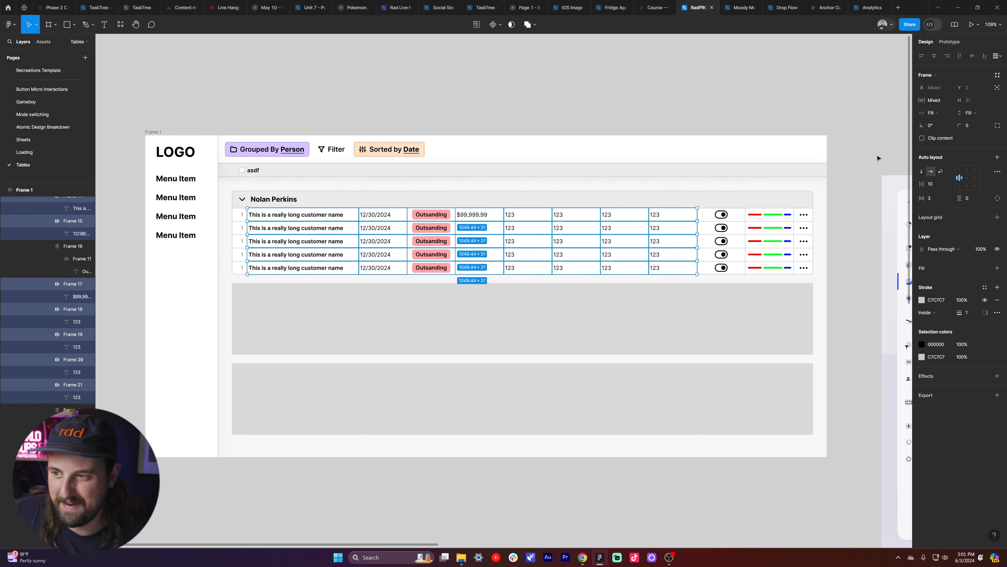
click(933, 199)
key(Up)
key(Up)
key(Up)
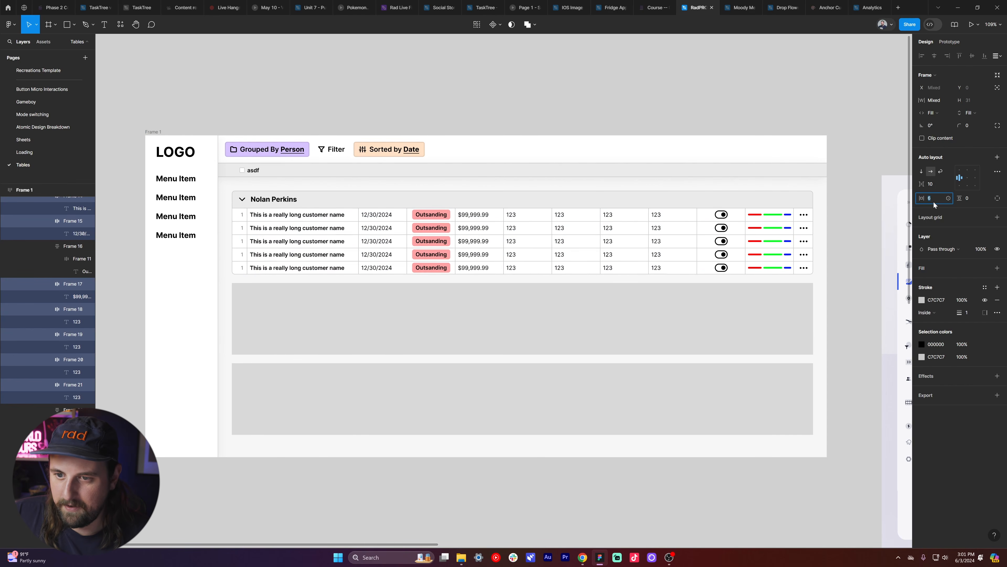
key(Up)
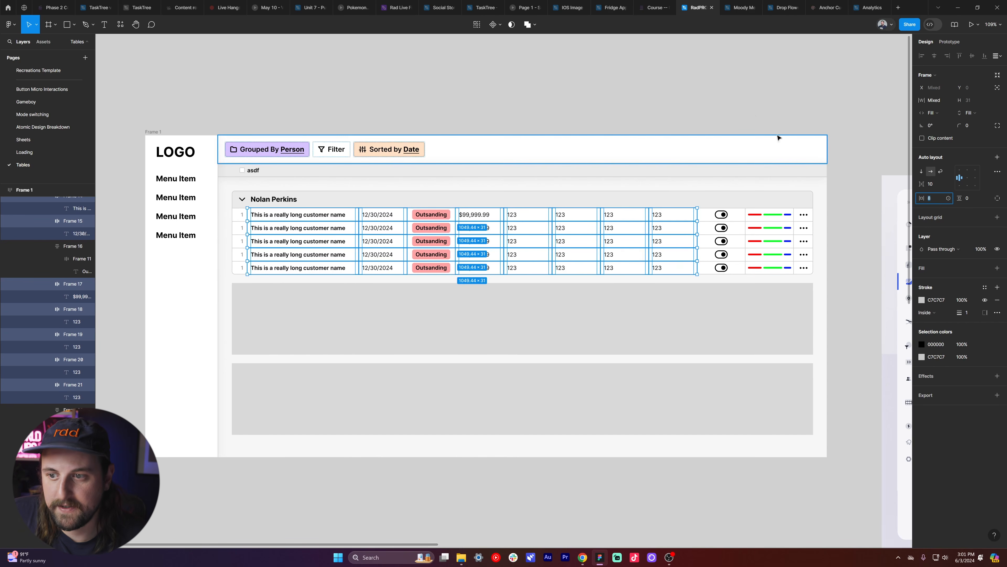
click(750, 114)
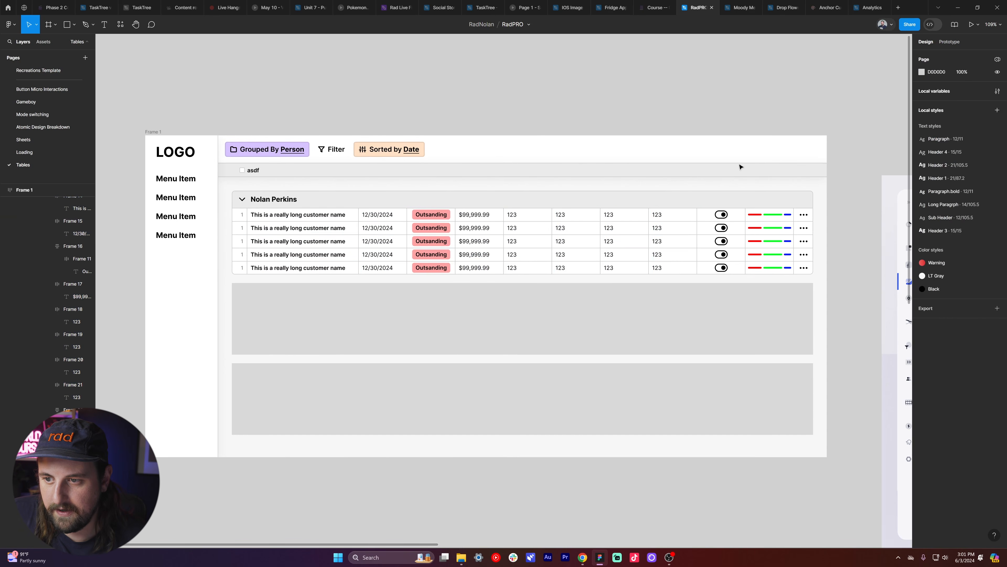
- Add a maximum width of 70 to the toggle switch cells in all five rows
ctrl+click(723, 227)
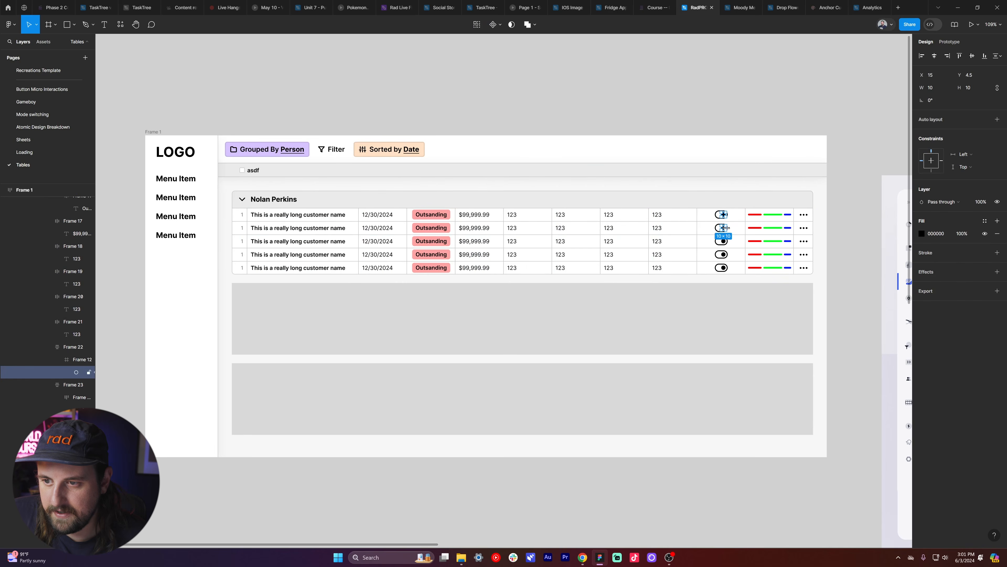
ctrl+shift+click(723, 240)
ctrl+shift+click(723, 254)
ctrl+shift+click(723, 267)
key(shift+Return)
key(shift+Return)
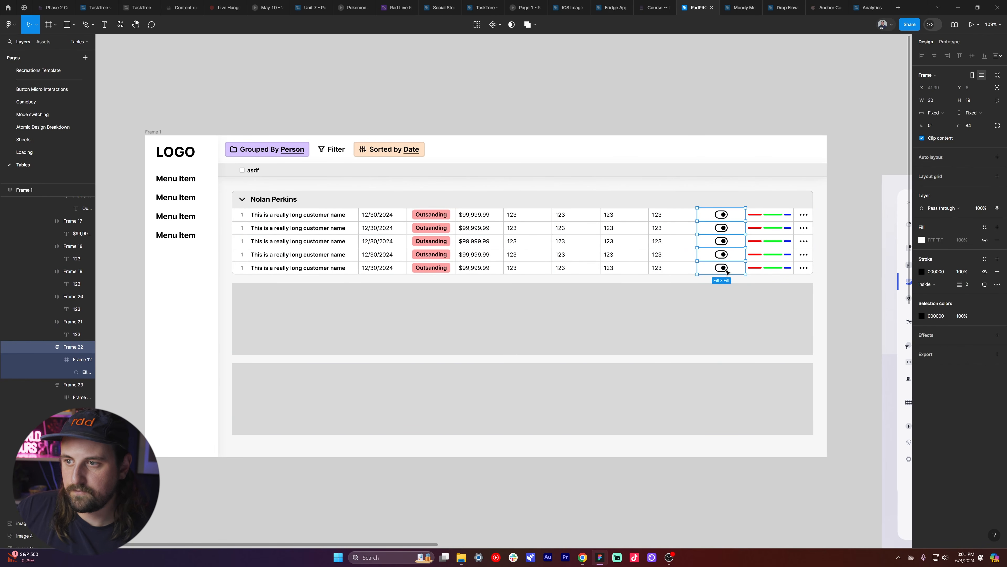
click(950, 99)
click(940, 123)
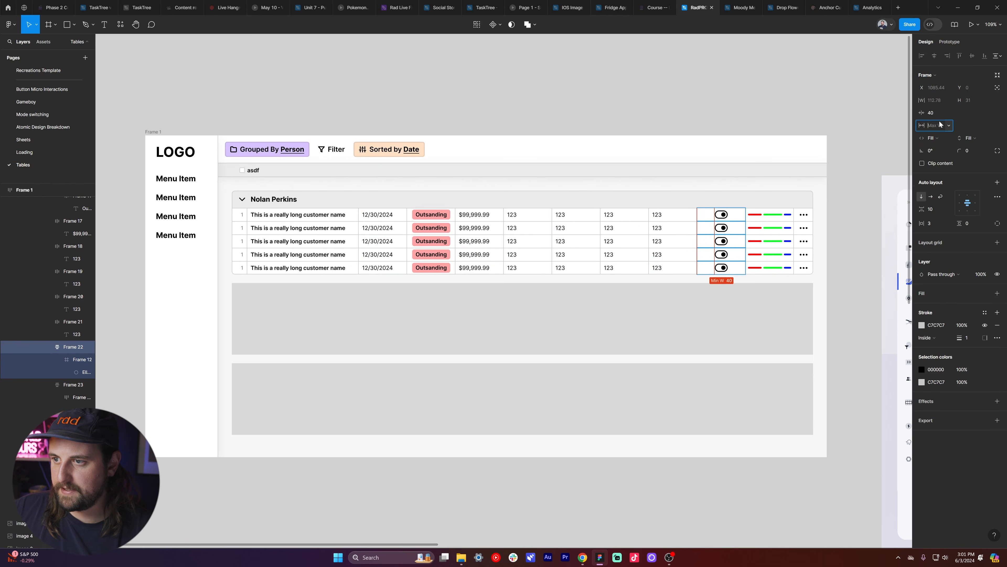
text(70)
key(Return)
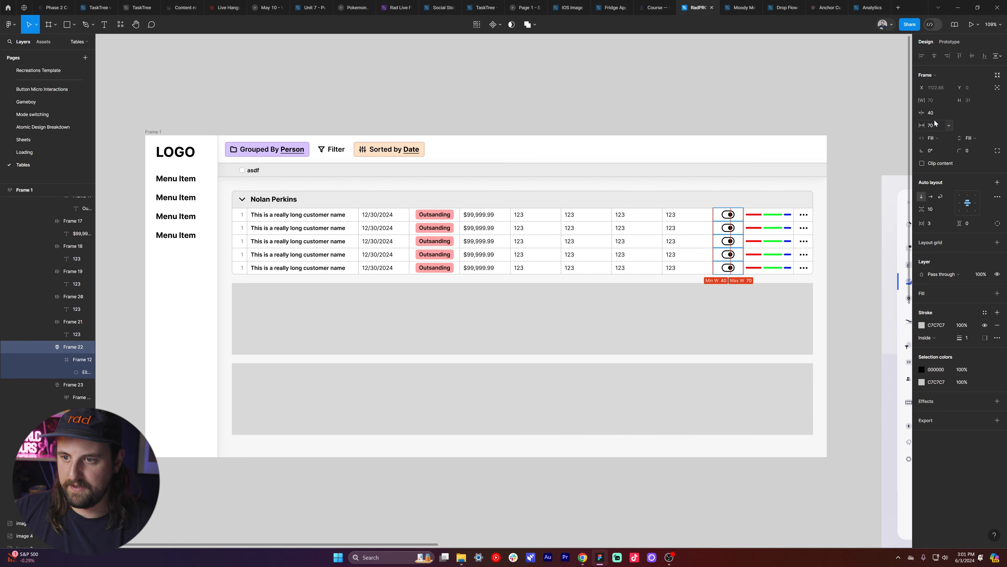
click(812, 74)
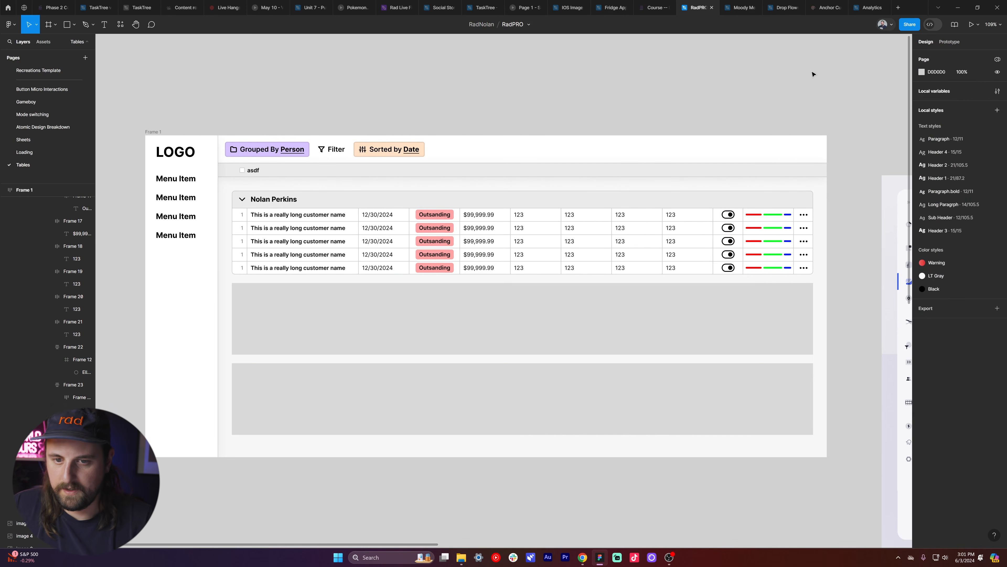
- Try narrowing the whole dashboard frame to test the table's responsiveness, and undo the resize
scroll(746, 190, up, 5)
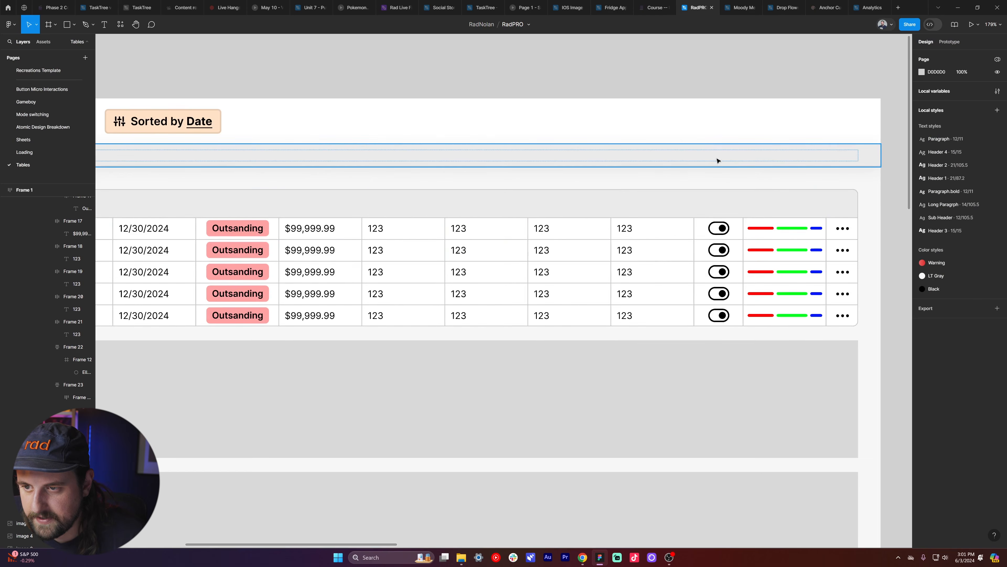
scroll(717, 160, down, 5)
scroll(674, 142, left, 1)
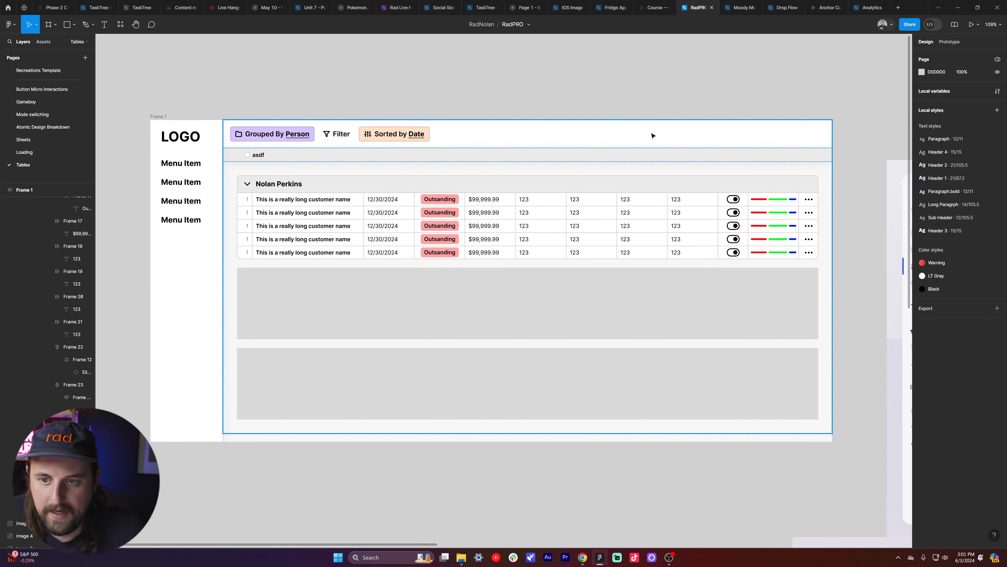
scroll(627, 131, left, 2)
scroll(621, 130, right, 1)
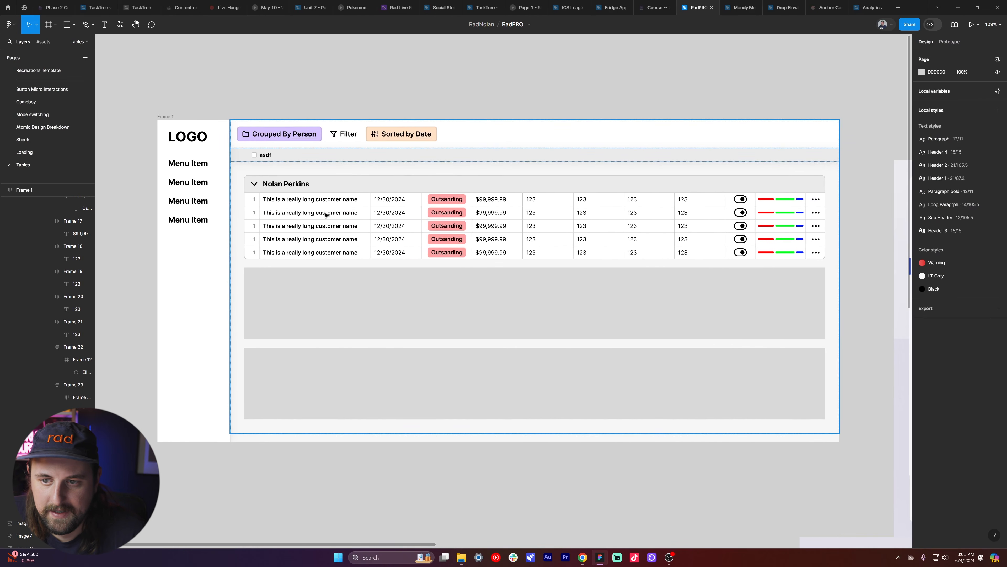
scroll(357, 190, left, 1)
click(174, 116)
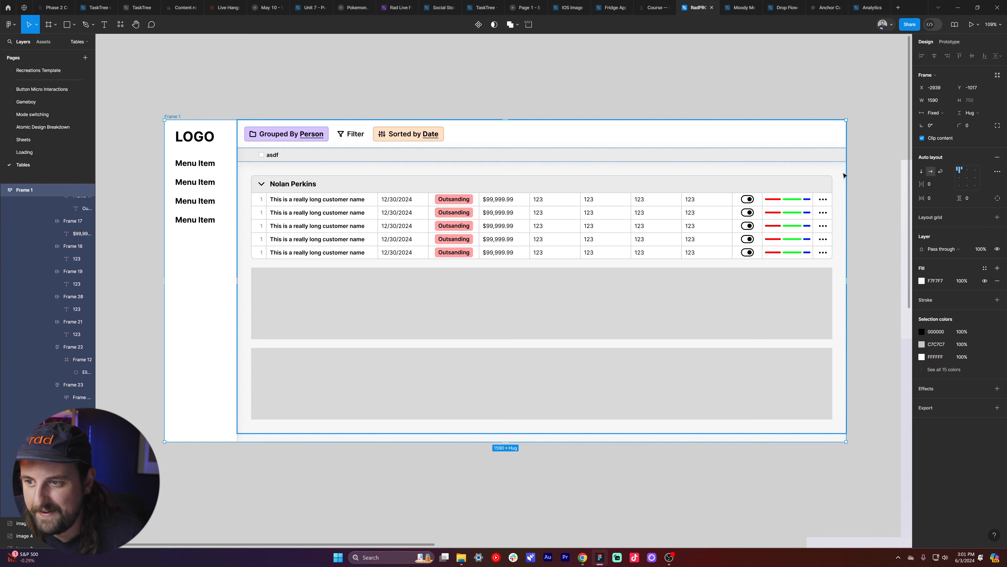
drag(843, 171, 797, 188)
key(ctrl+z)
- Delete the two gray placeholder rectangles below the table group
double_click(373, 268)
double_click(381, 311)
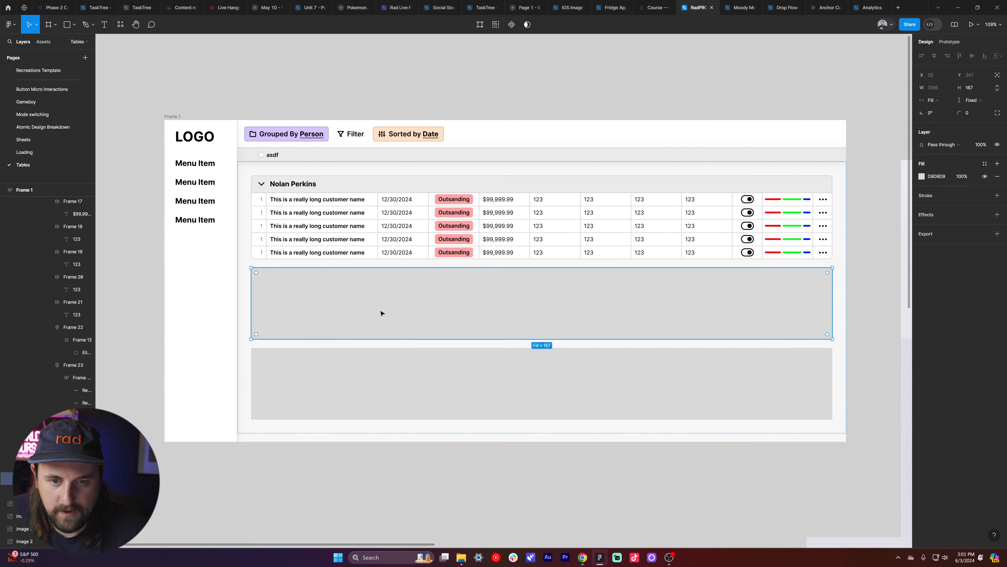
click(409, 347)
key(ctrl+z)
shift+click(388, 365)
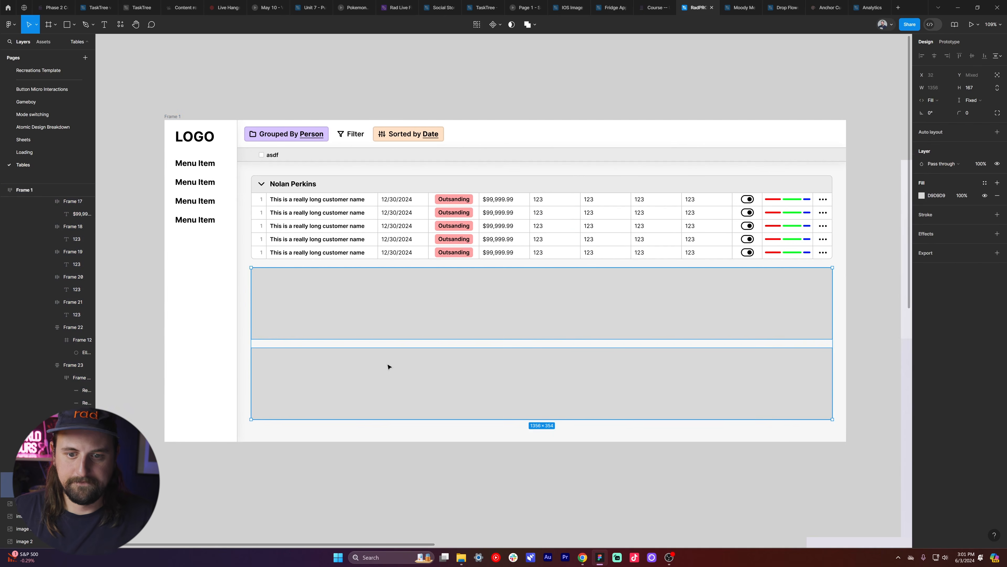
key(Delete)
- Duplicate the whole table group twice below the original, and undo both duplicates
click(381, 250)
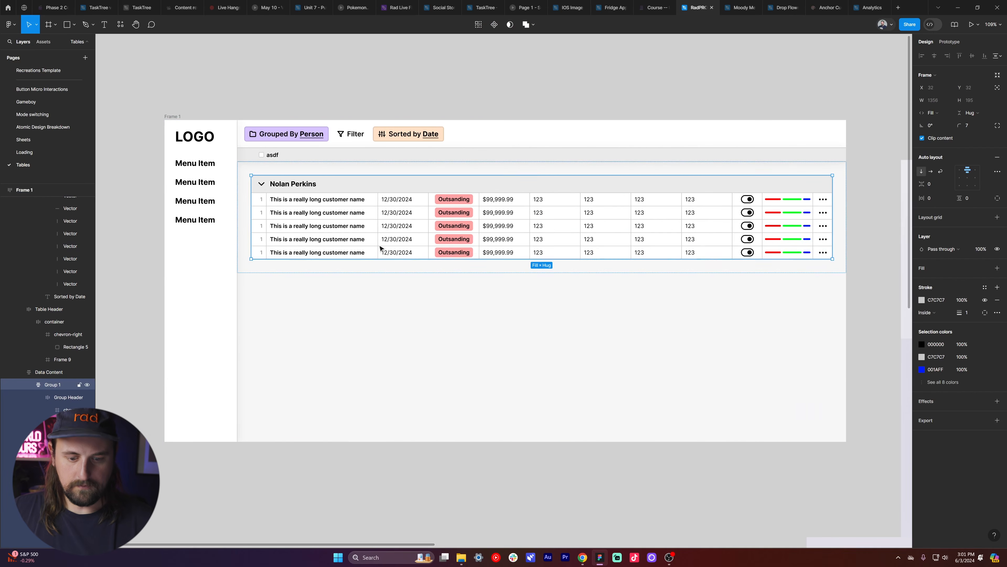
key(ctrl+d)
key(ctrl+d)
click(470, 67)
scroll(473, 75, left, 1)
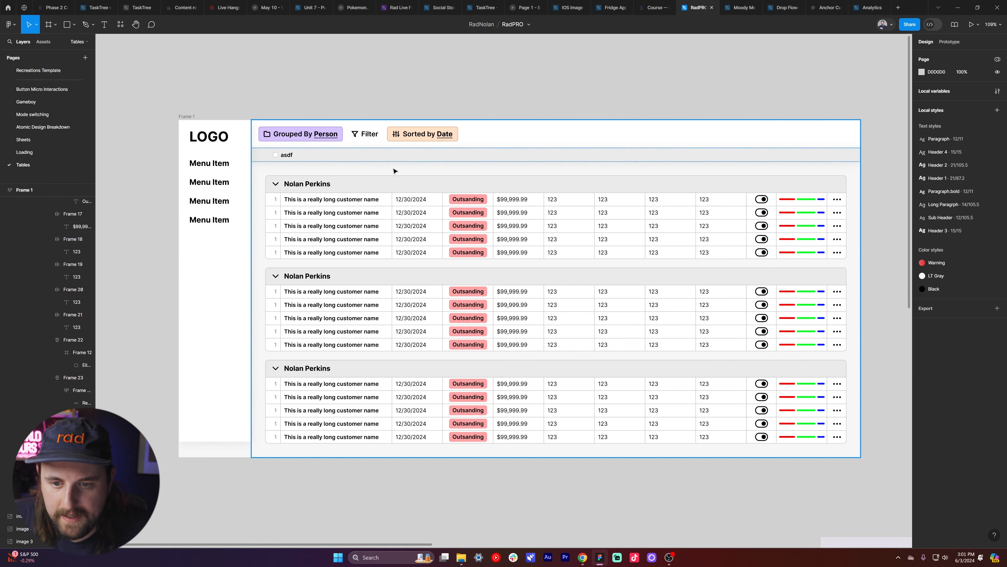
key(ctrl+z)
key(ctrl+z)
scroll(429, 178, up, 3)
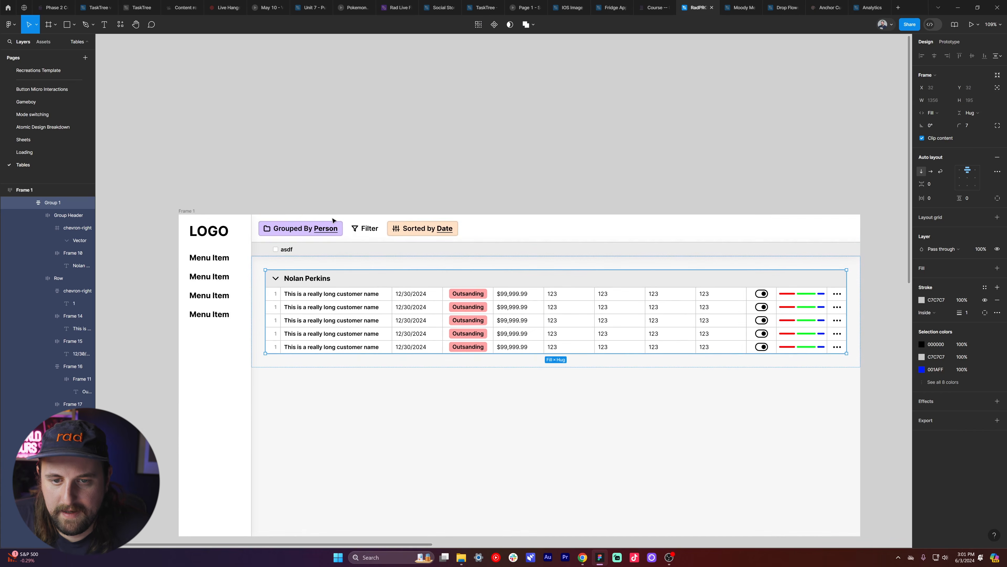
scroll(333, 221, down, 1)
click(324, 247)
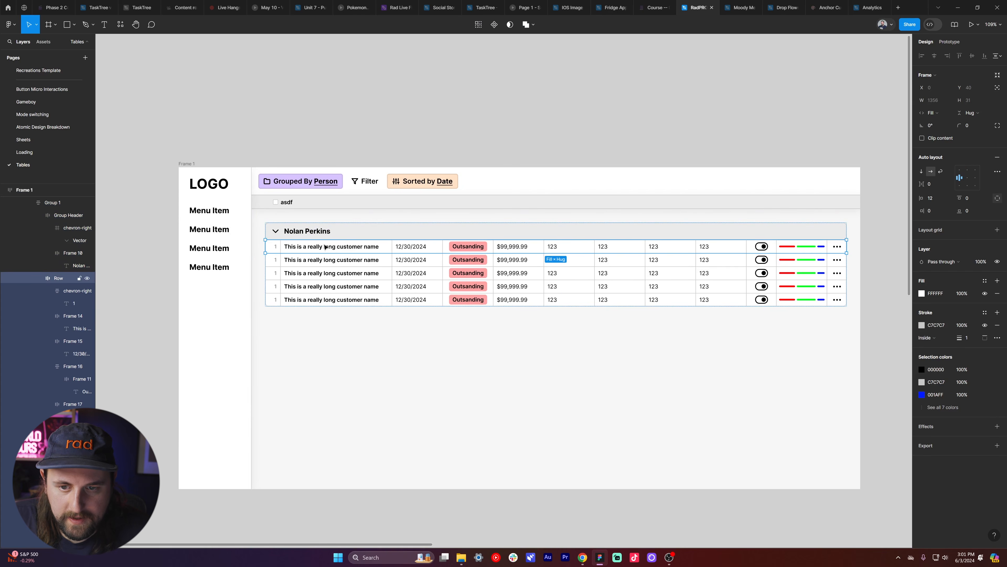
click(334, 248)
click(468, 246)
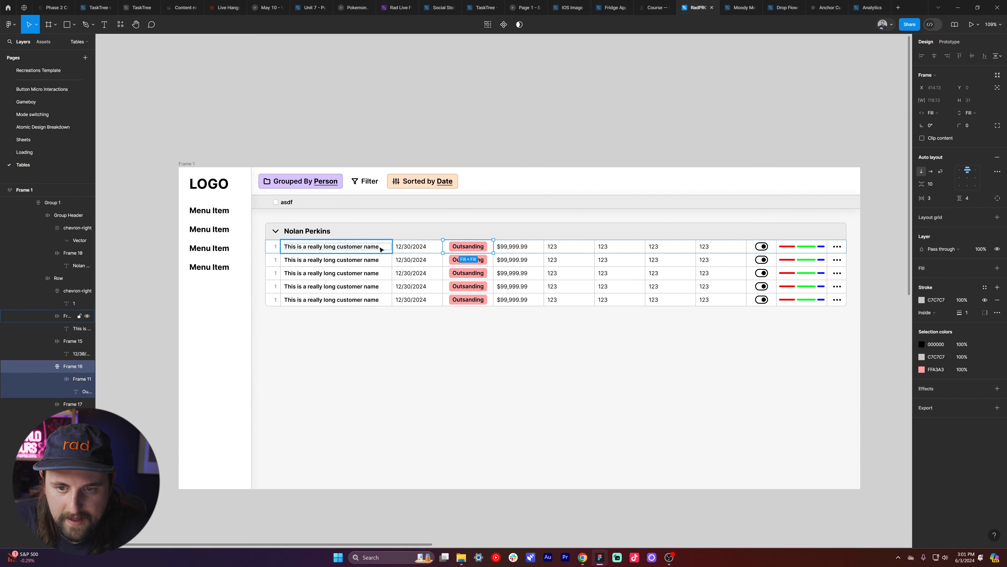
ctrl+click(356, 248)
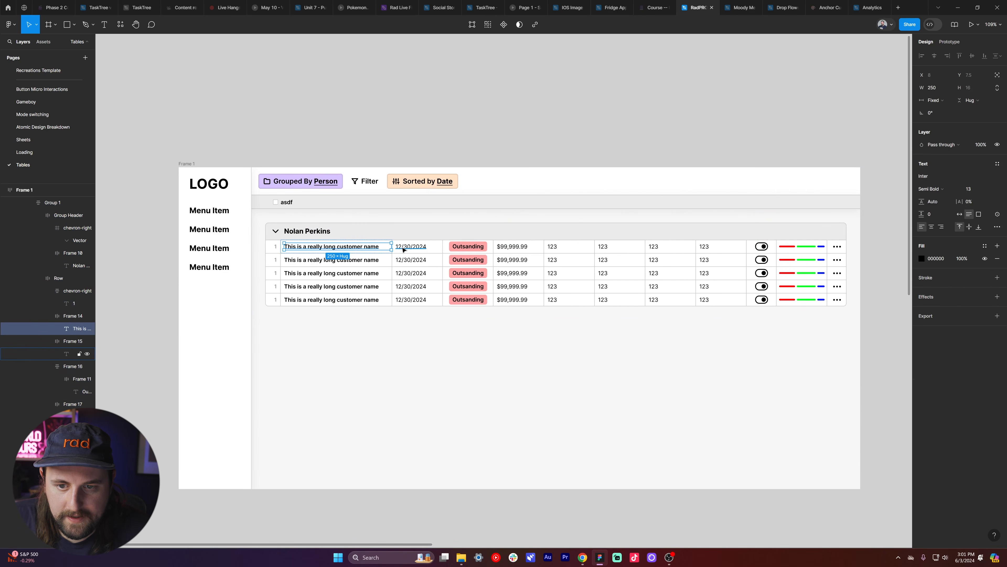
ctrl+shift+click(405, 246)
- Place a copy of the first table row above the dashboard frame and ungroup it into separate cell frames
click(499, 250)
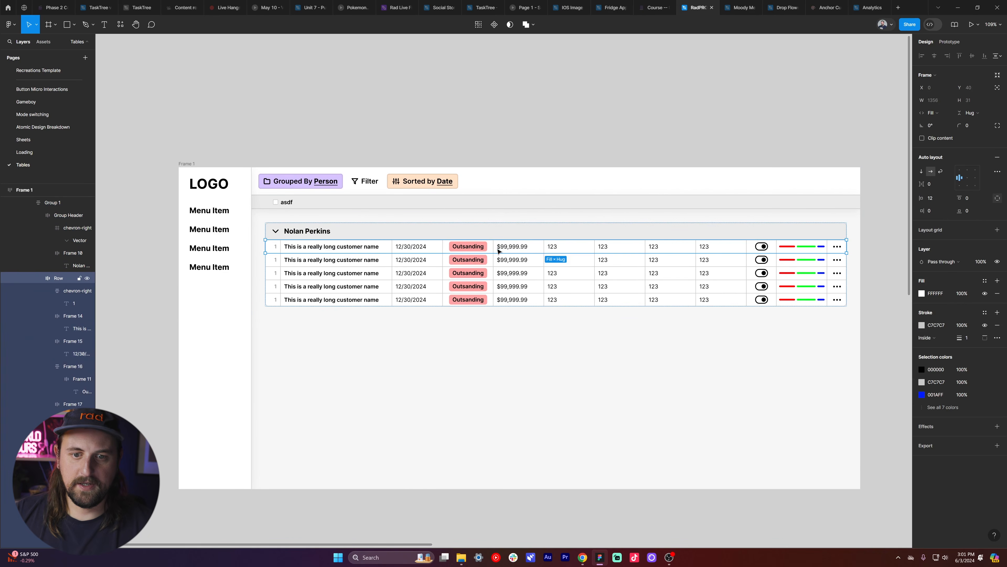
drag(501, 250, 349, 73)
scroll(404, 162, up, 4)
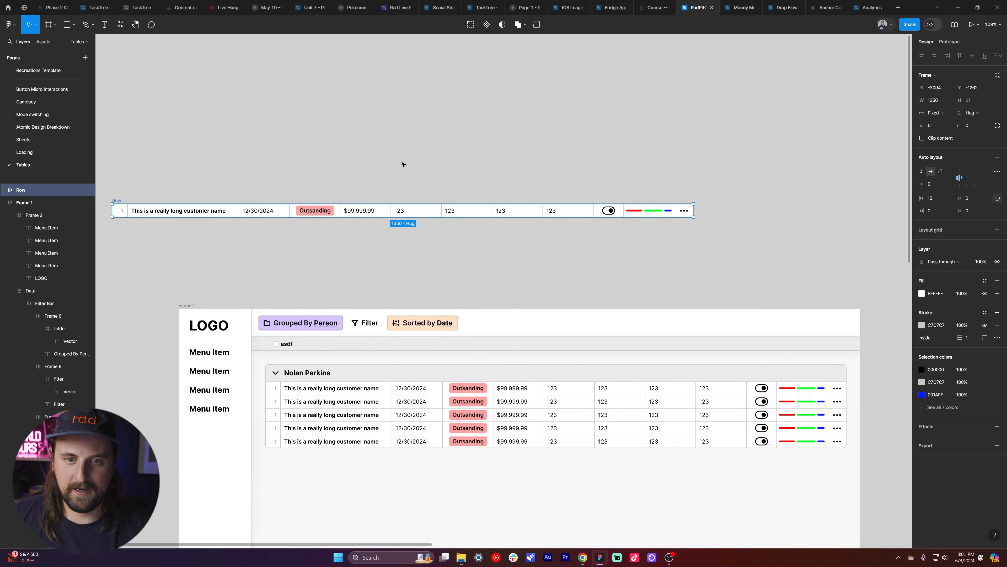
scroll(404, 162, left, 5)
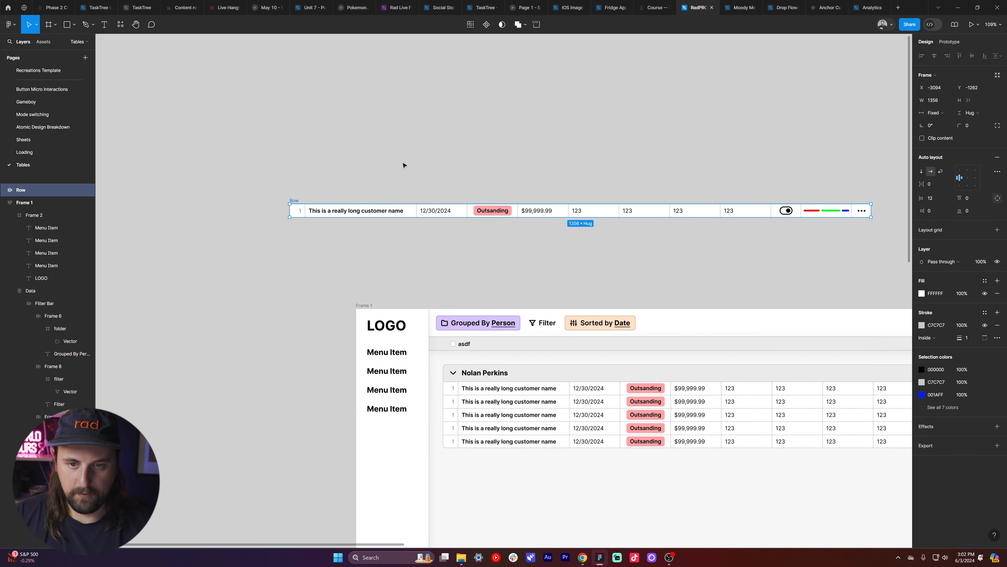
key(ctrl+shift+g)
click(395, 162)
- Pull the first cells of the ungrouped row apart to open up space between them
mouse_move(296, 201)
mouse_down()
mouse_move(276, 202)
mouse_move(309, 201)
mouse_up()
shift+click(317, 200)
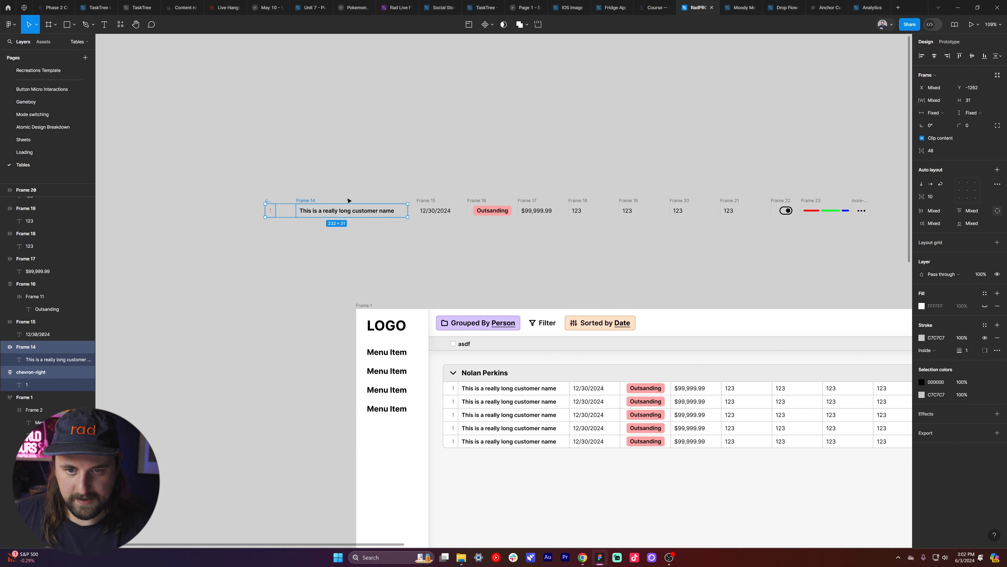
shift+click(417, 200)
drag(467, 202, 451, 201)
ctrl+scroll(539, 197, down, 3)
- Space all the ungrouped row cells evenly with a horizontal auto layout gap of 51, and ungroup that layout frame
drag(855, 185, 312, 228)
key(shift+a)
drag(921, 183, 938, 183)
scroll(780, 178, right, 2)
scroll(779, 178, right, 2)
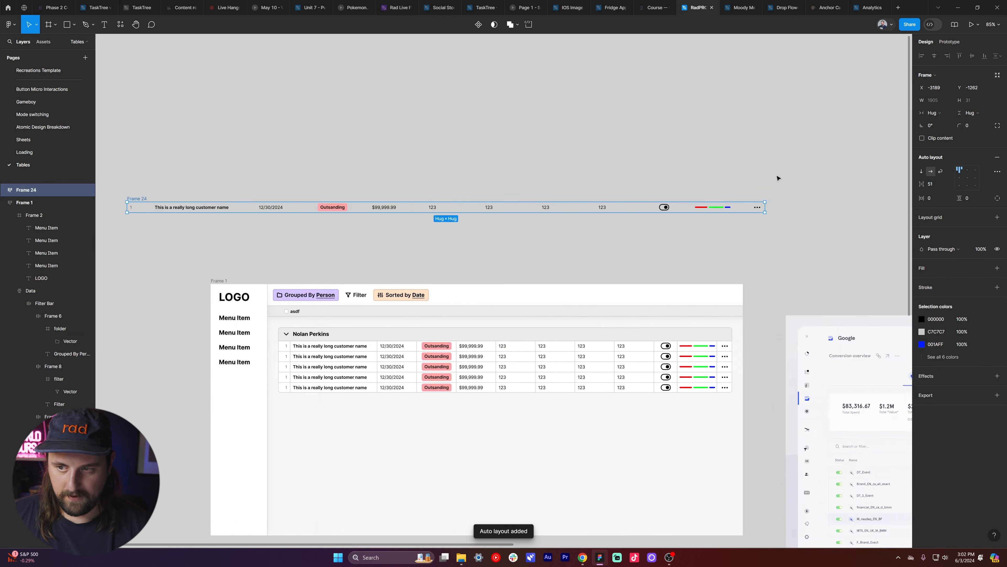
ctrl+scroll(776, 177, down, 2)
key(ctrl+shift+g)
click(770, 169)
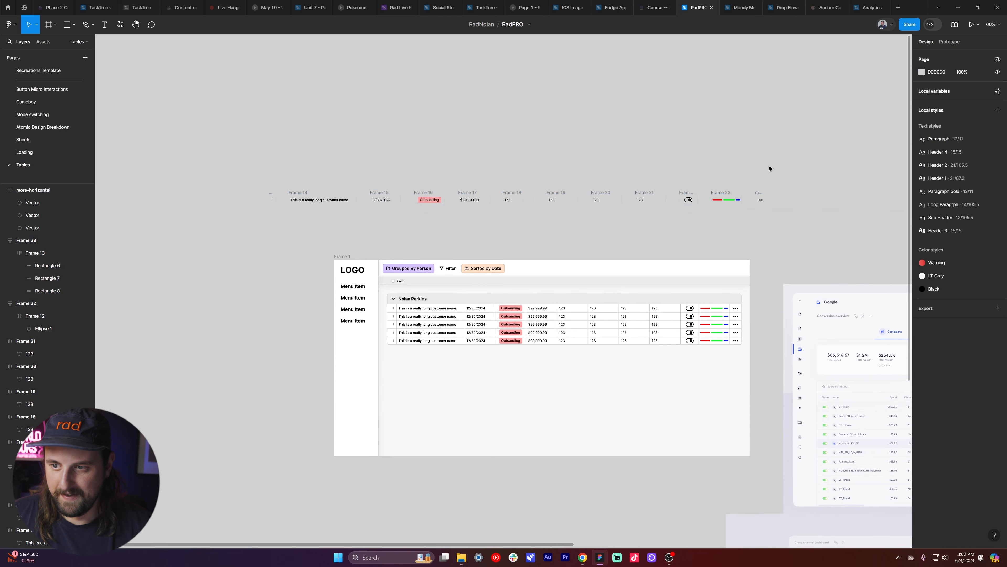
- Rename the three-dots cell frame as more and the coloured-bars cell frame as conversion
click(758, 194)
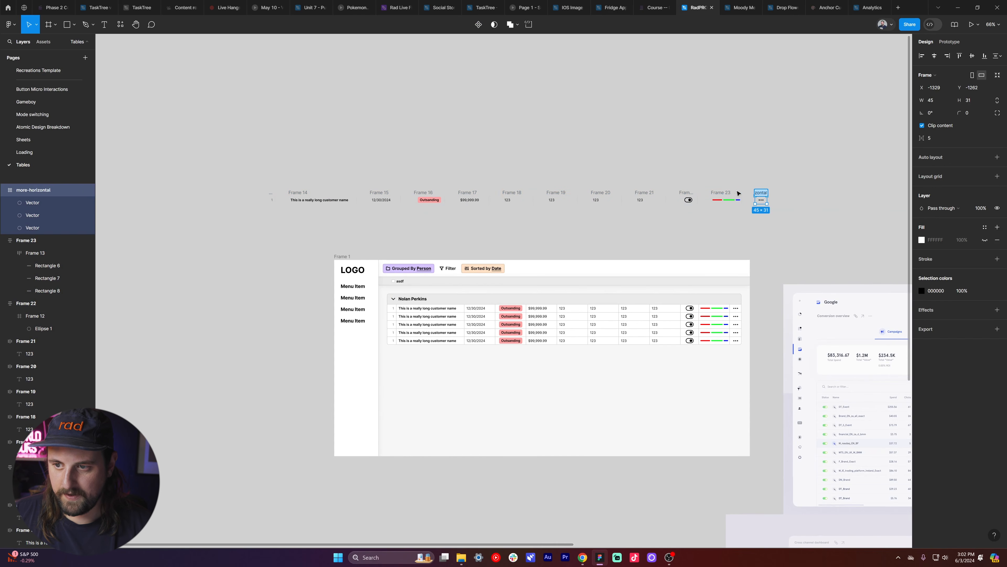
key(Return)
click(720, 194)
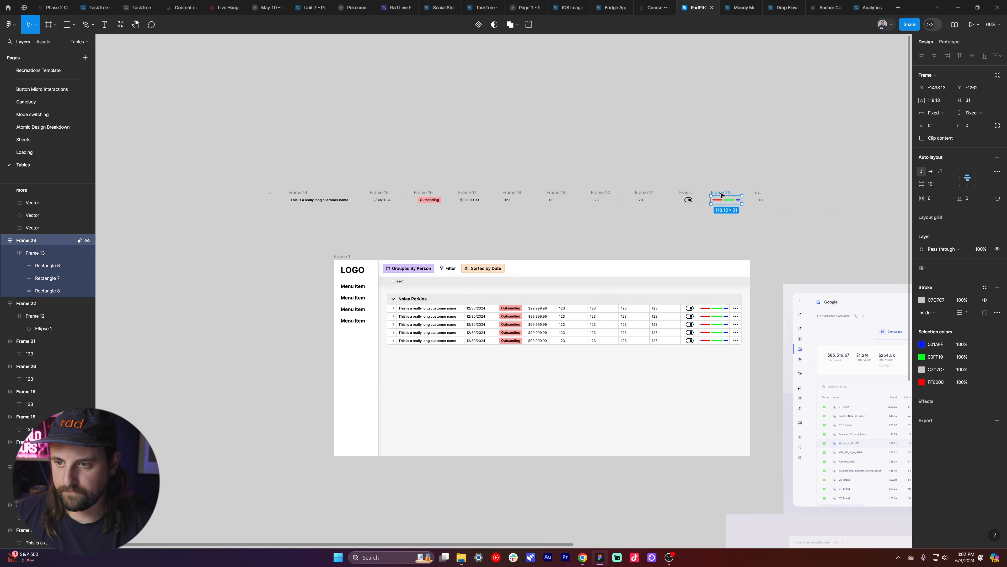
double_click(721, 193)
text(c)
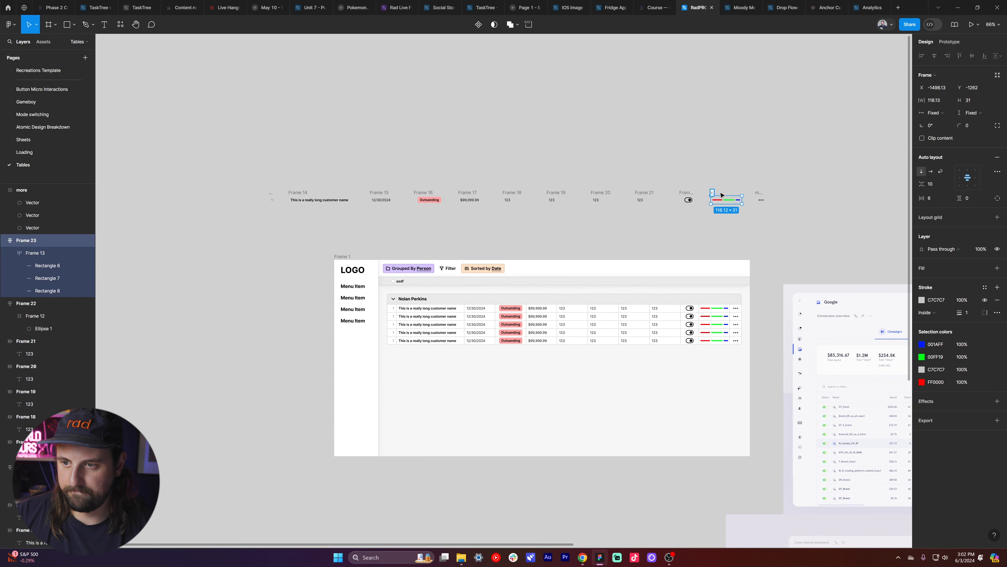
text(pmversion)
key(Return)
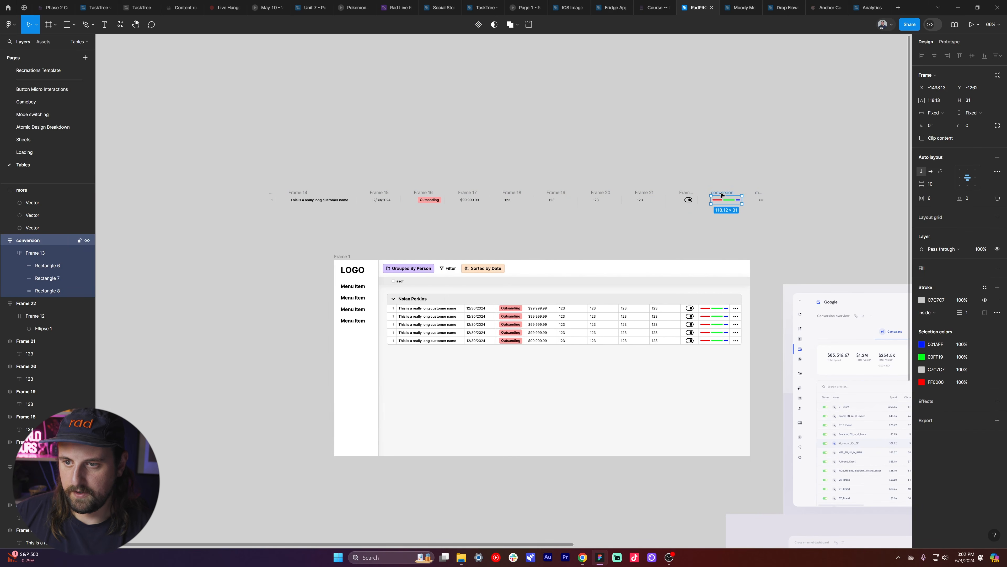
- Rename the toggle cell frame as Status and the adjacent number cell frame as followups
click(688, 193)
text(Status)
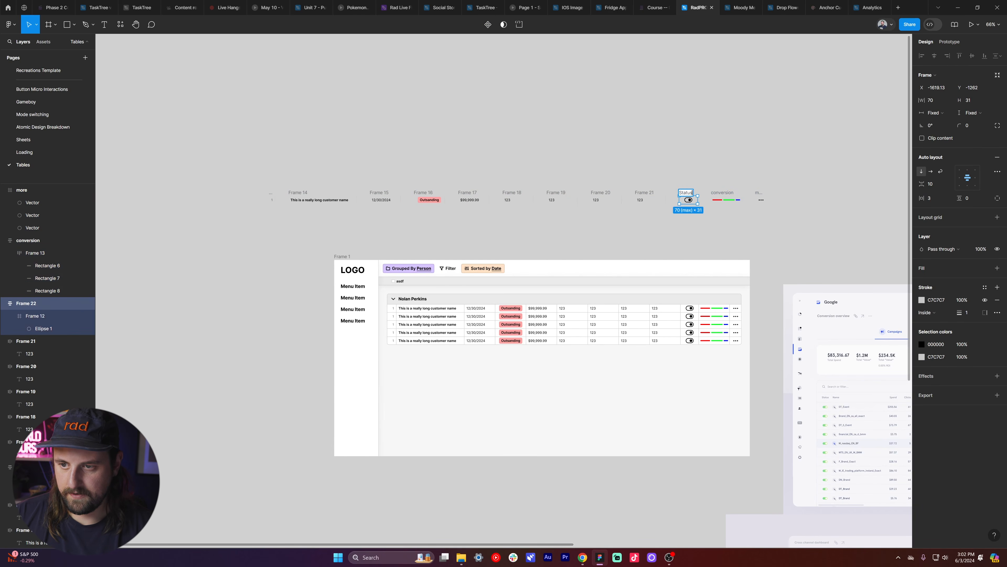
key(Return)
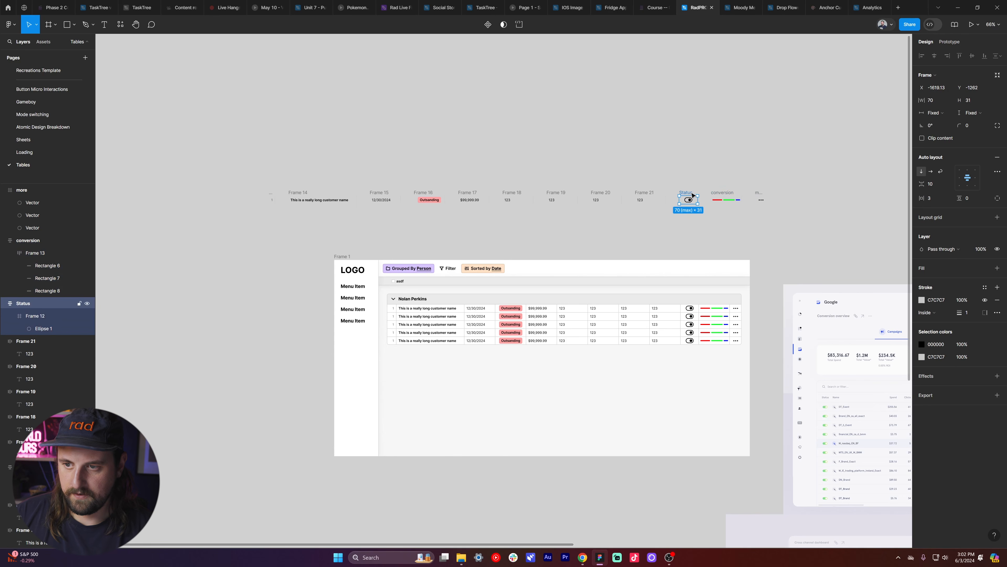
click(646, 195)
text(followups)
key(Return)
- Rename Frame 20 as emails and Frame 19 as calls
click(595, 198)
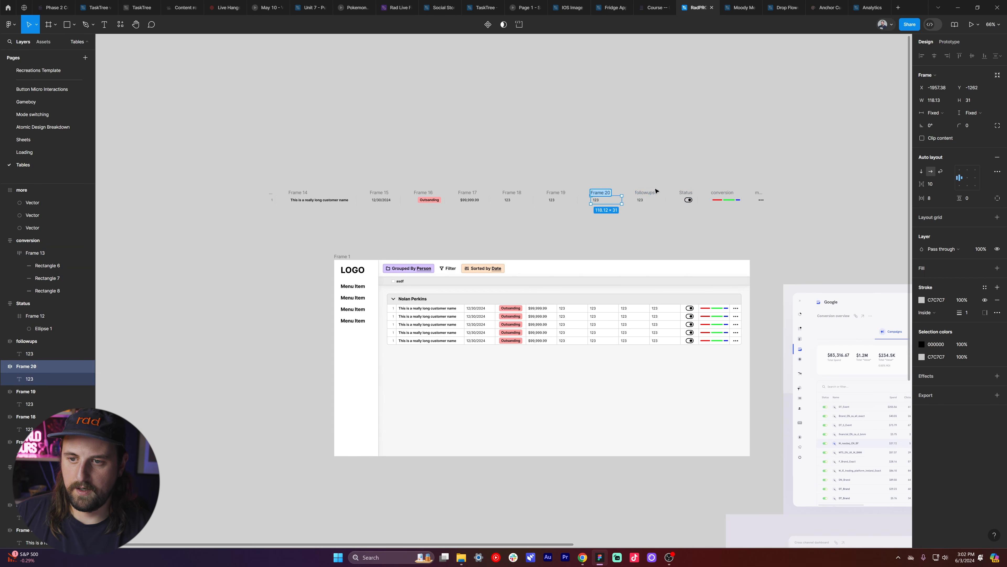
scroll(657, 189, up, 2)
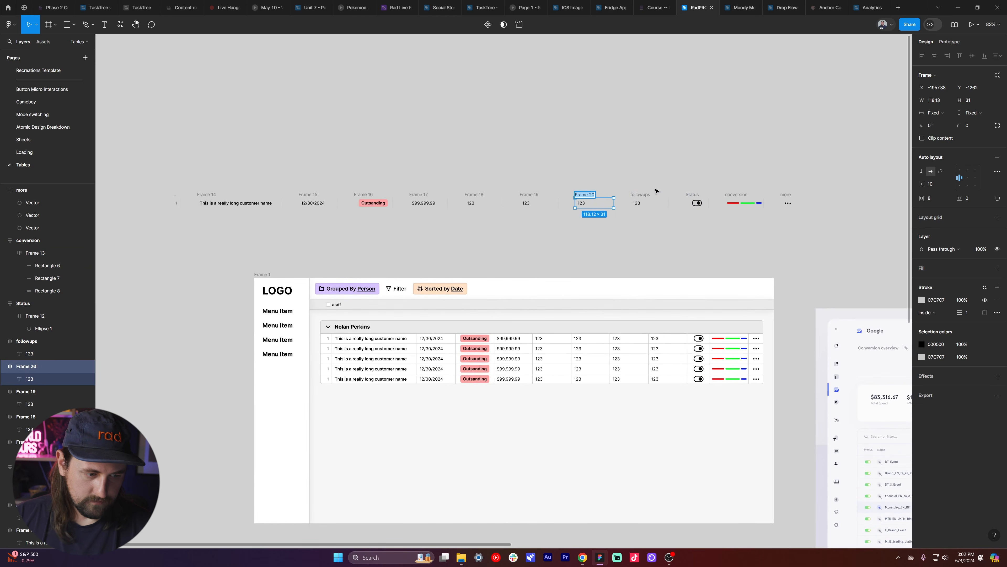
text(emails)
key(Tab)
text(calls)
key(Tab)
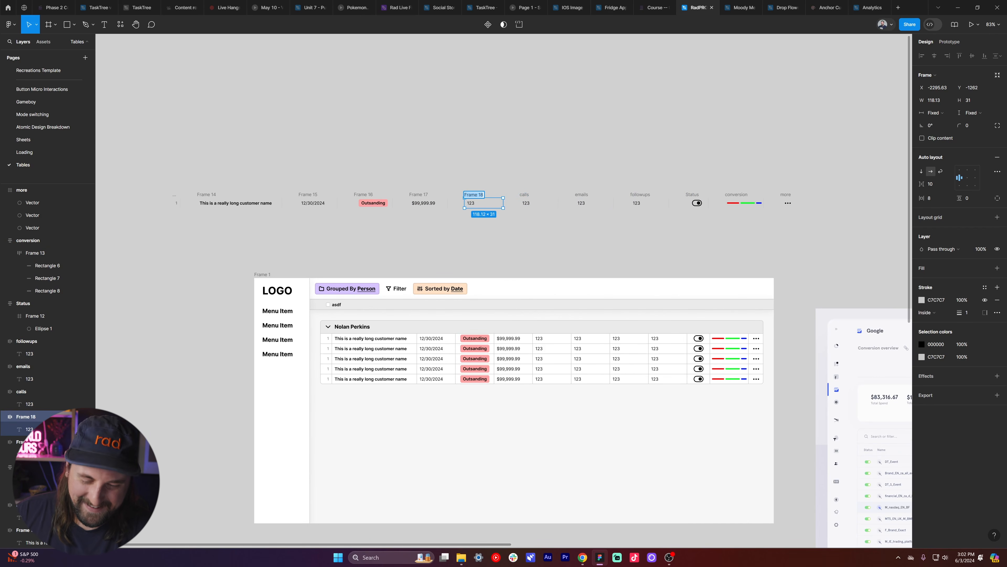
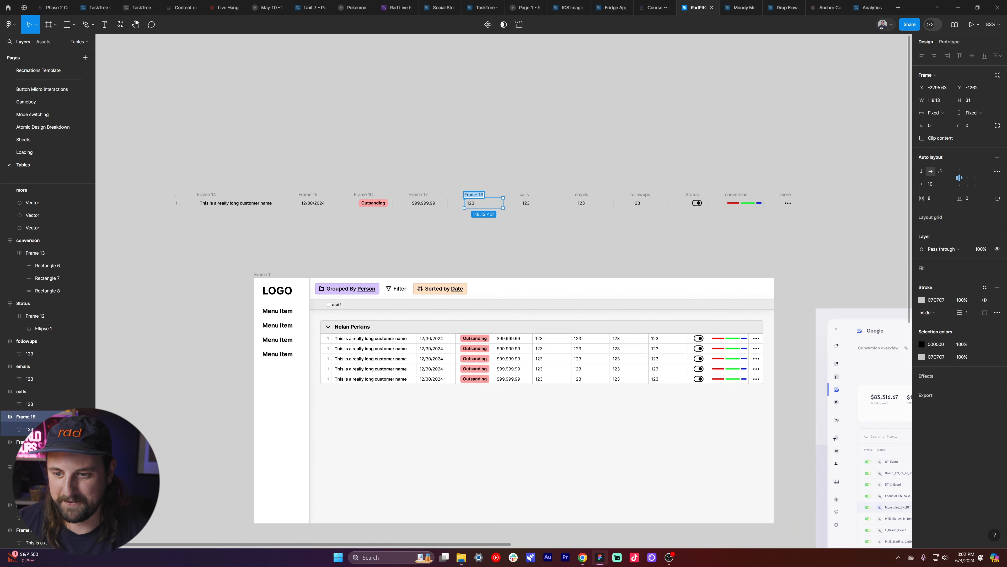
- Rename Frame 18 as data and the dollar-amount cell frame as quote
key(BackSpace)
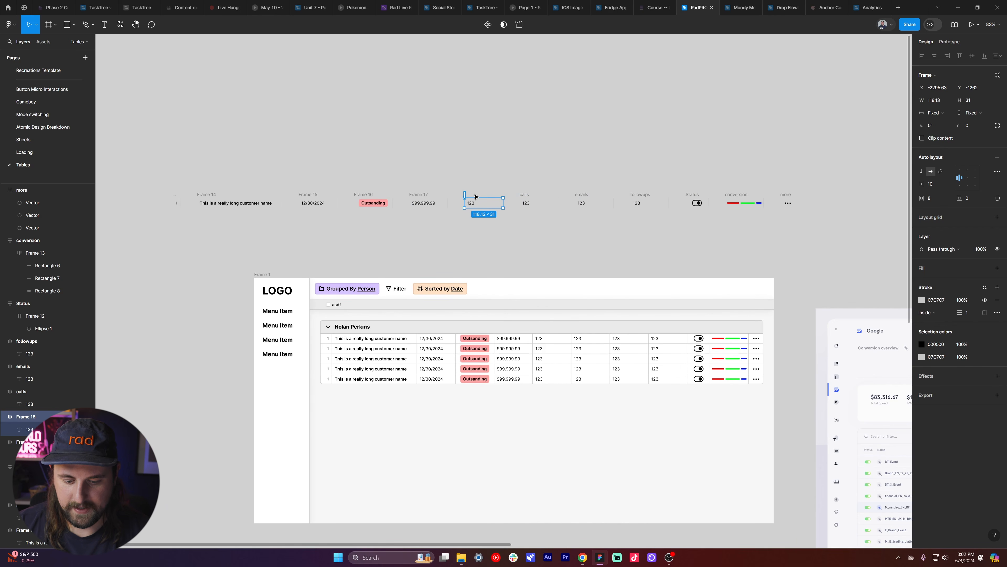
text(data)
key(shift+Tab)
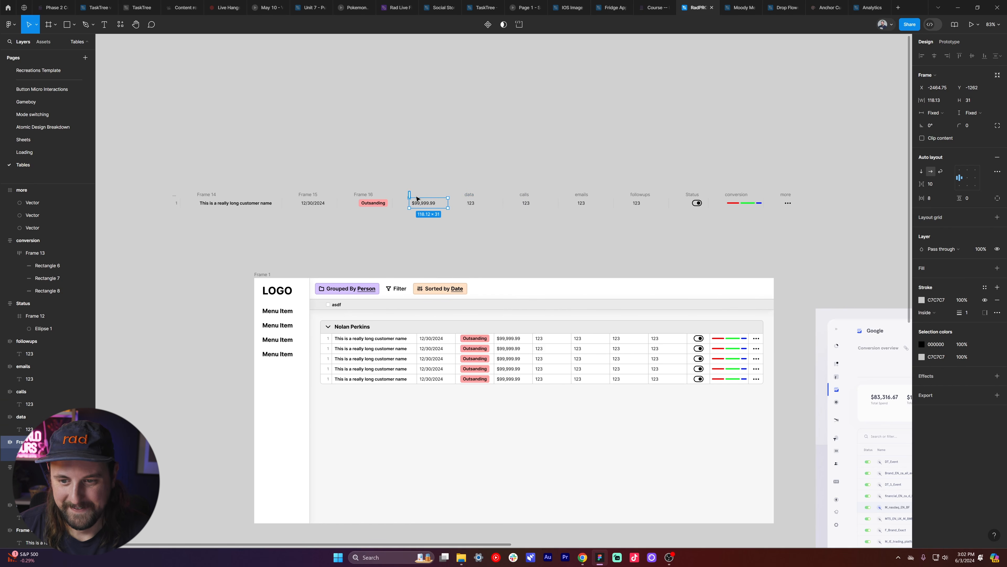
text(quote)
key(shift+Tab)
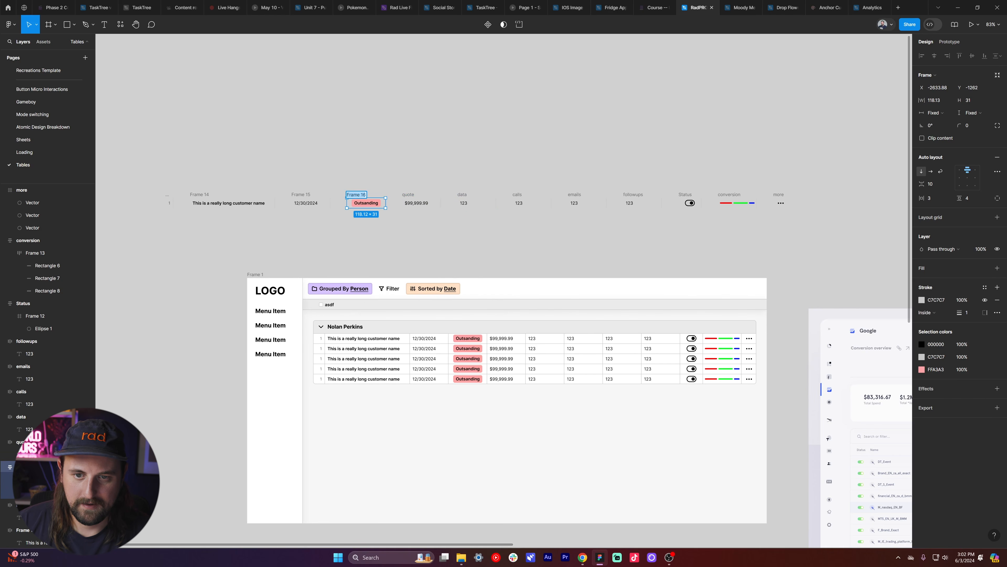
- Rename the Outsanding cell frame as tag, the date cell frame as date, and the customer-name cell frame as client
scroll(368, 204, left, 1)
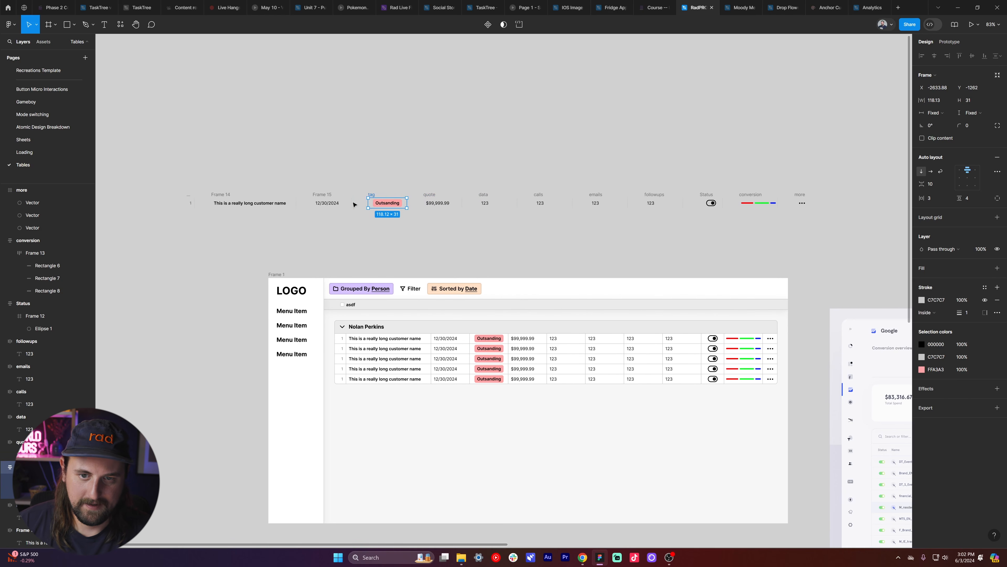
key(shift+Tab)
text(d)
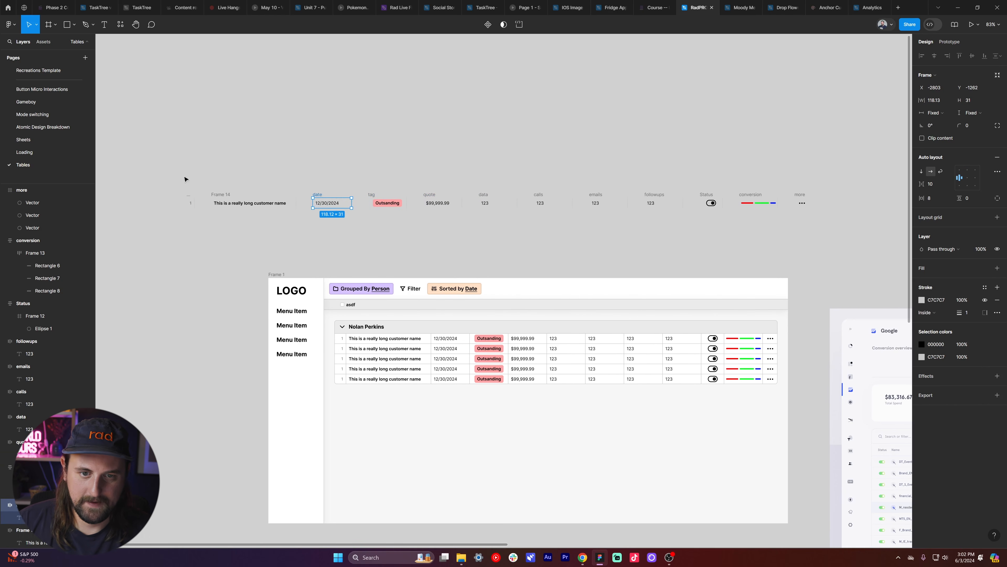
key(shift+Tab)
text(client)
key(Return)
- Turn all the separated cell frames above the dashboard into multiple individual components at once
scroll(260, 215, right, 3)
drag(833, 178, 126, 230)
scroll(305, 127, left, 2)
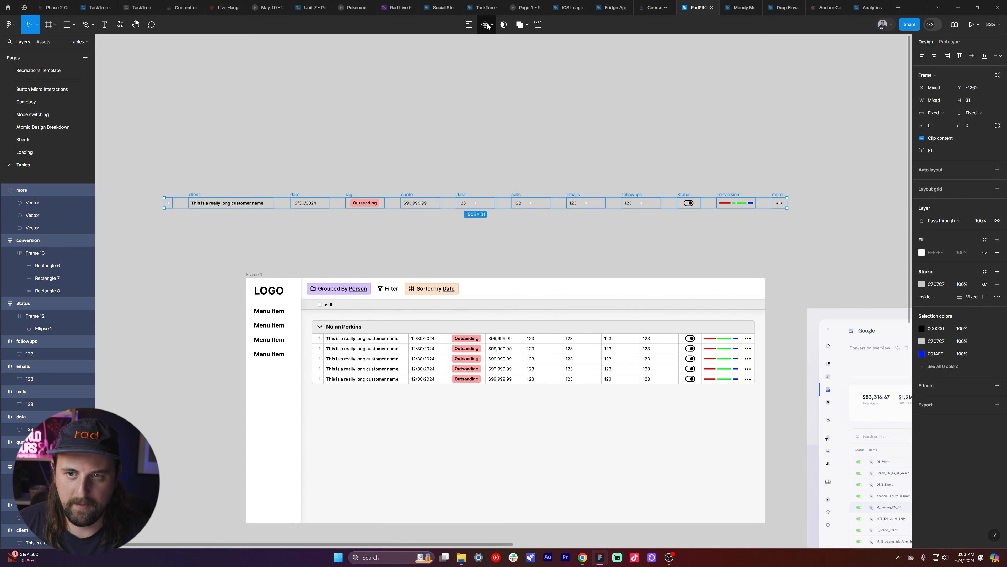
click(492, 25)
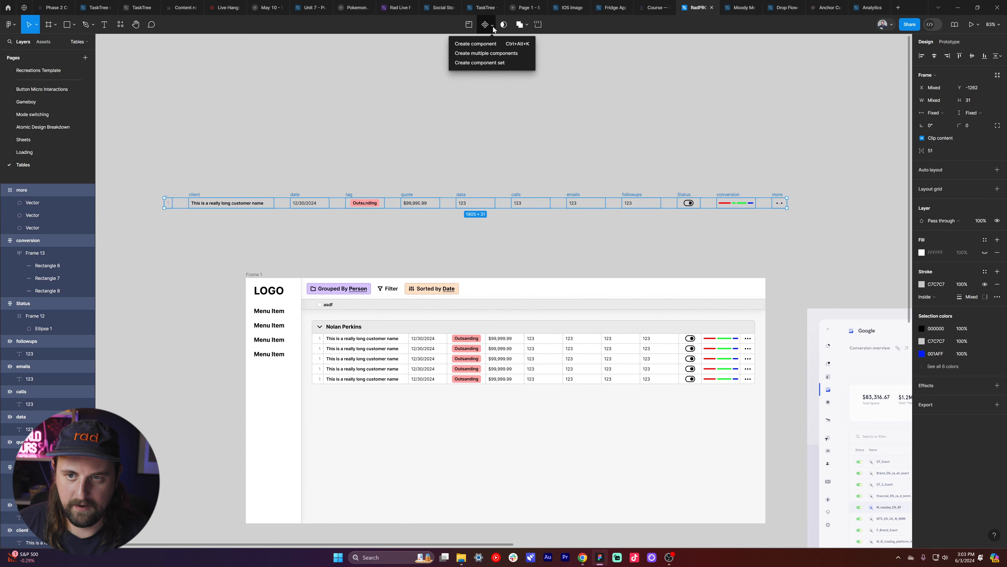
click(478, 54)
click(180, 171)
- Rename the chevron-right component that holds the row number as item number
scroll(197, 196, up, 8)
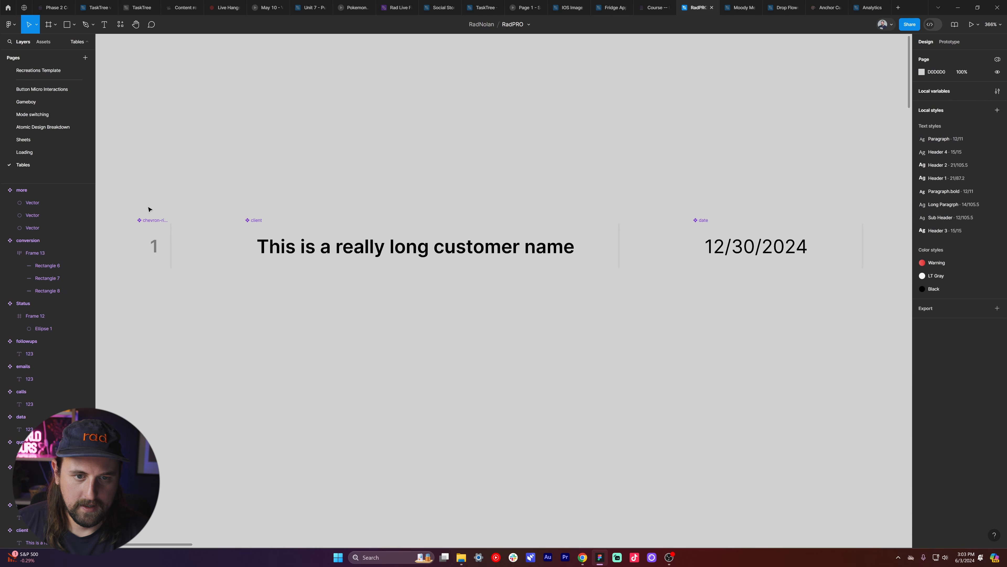
double_click(151, 220)
key(BackSpace)
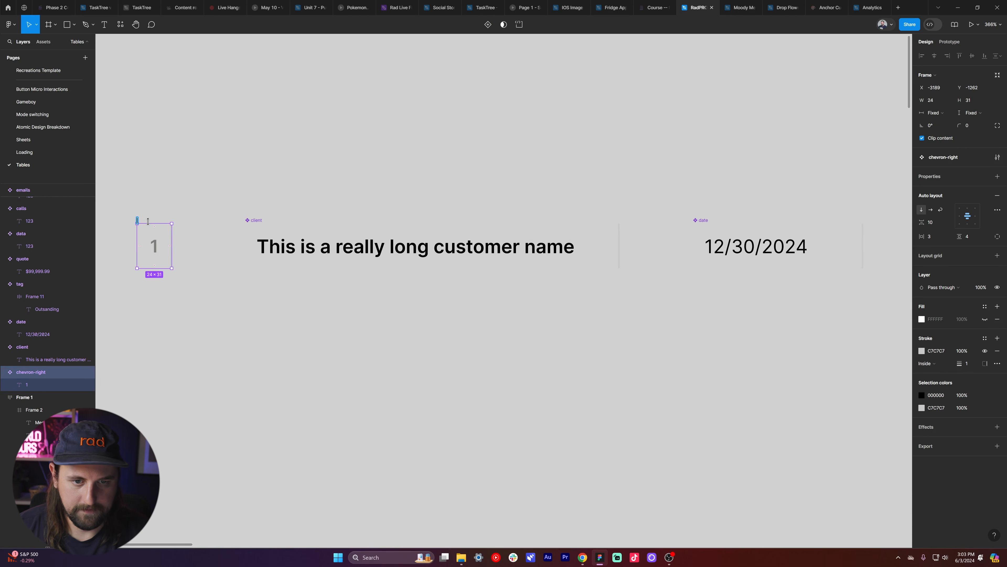
text(nume)
key(BackSpace)
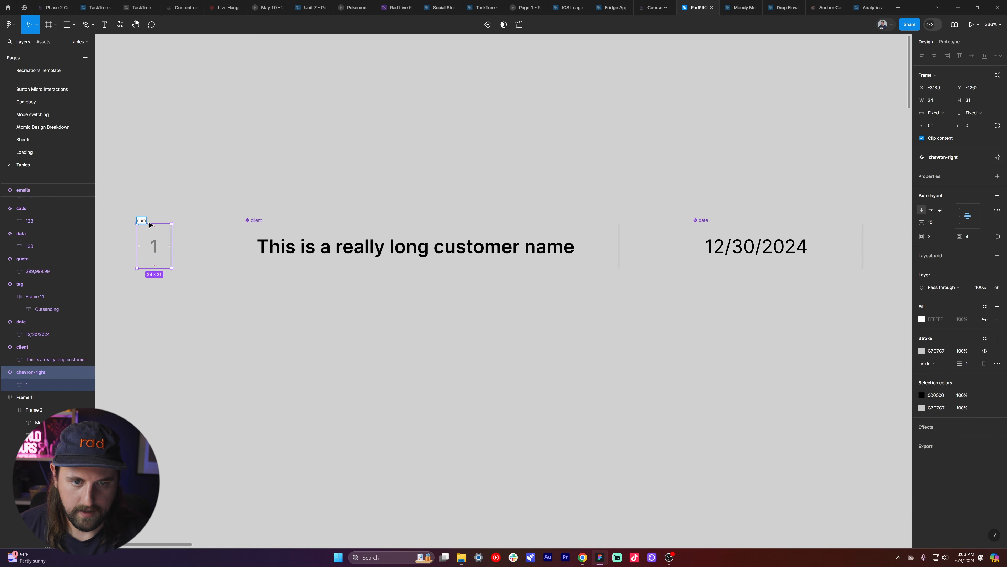
text(ber)
key(Return)
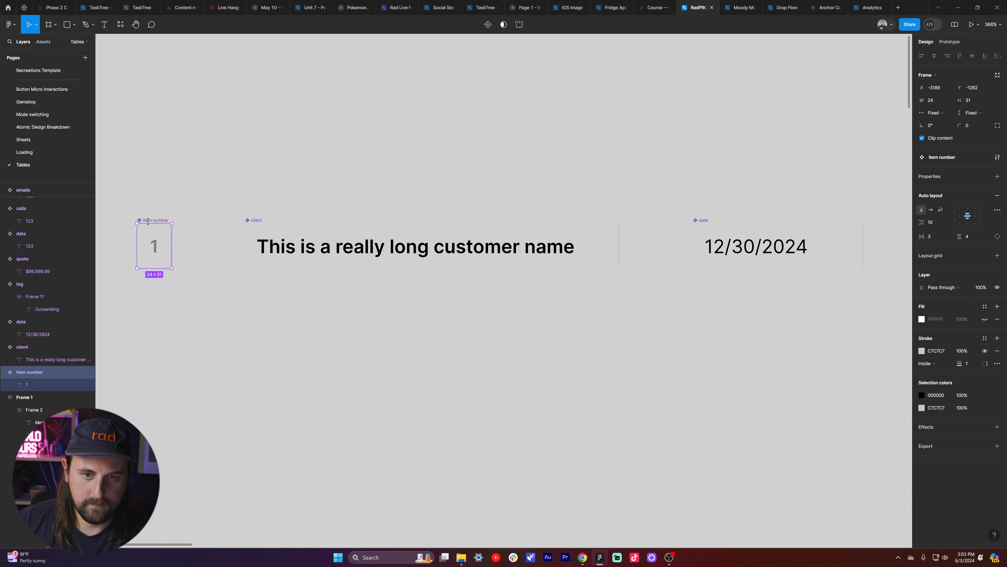
- Copy the complete row of cell components above the dashboard frame
scroll(305, 248, down, 10)
drag(717, 237, 276, 255)
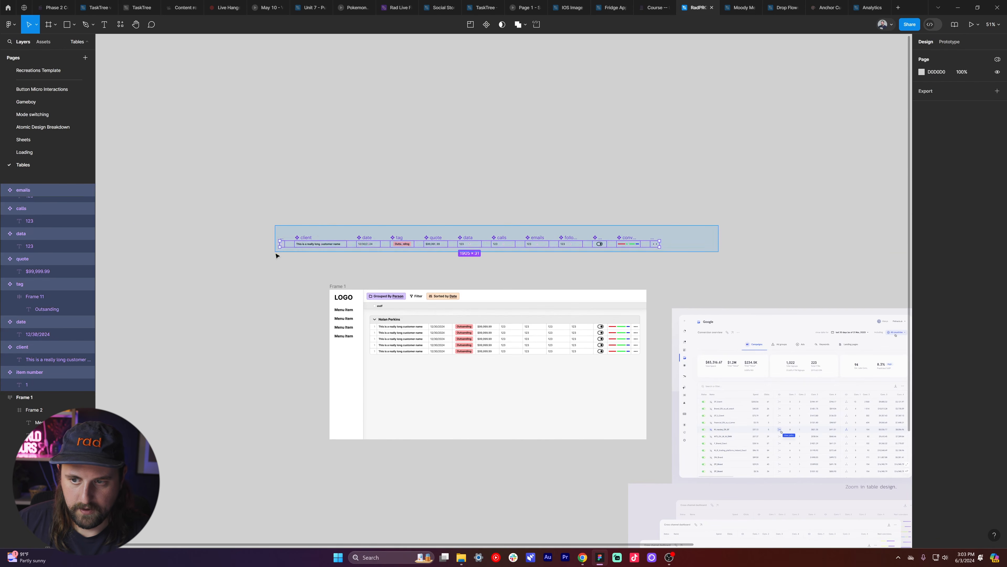
scroll(659, 232, up, 5)
scroll(441, 225, left, 5)
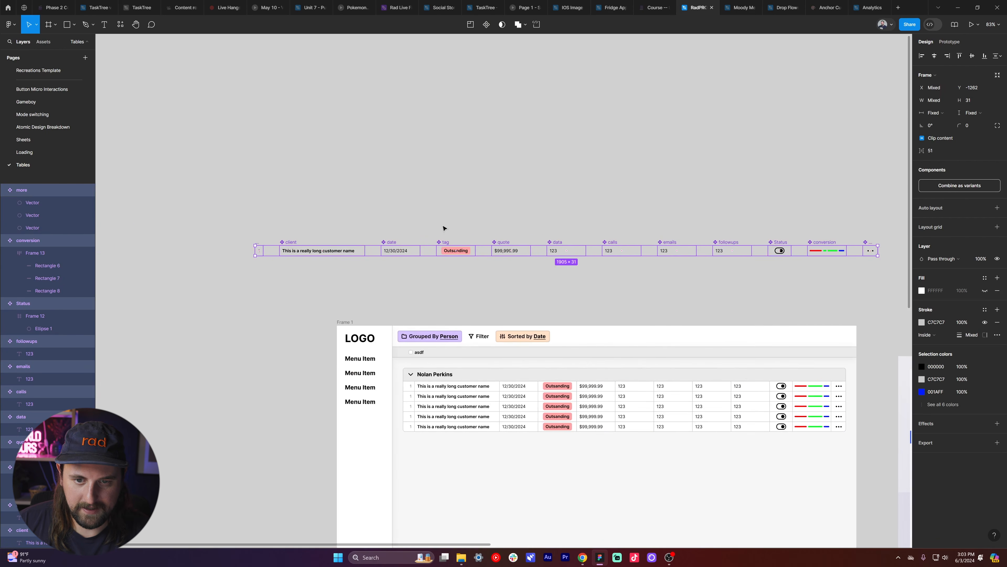
scroll(441, 226, down, 5)
- Duplicate the last table row and replace the duplicate's cells with instances of the copied cell components
click(488, 328)
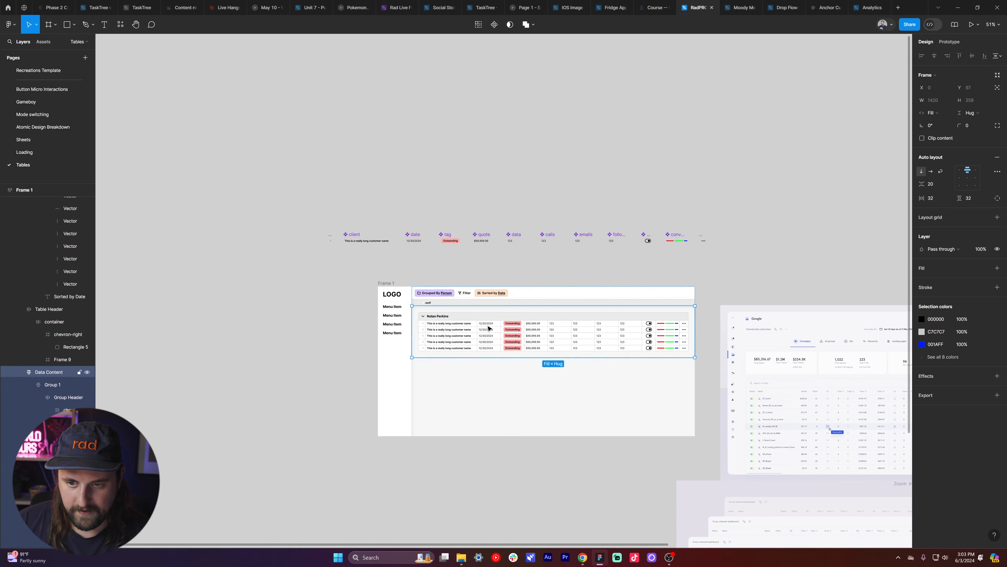
key(shift+Return)
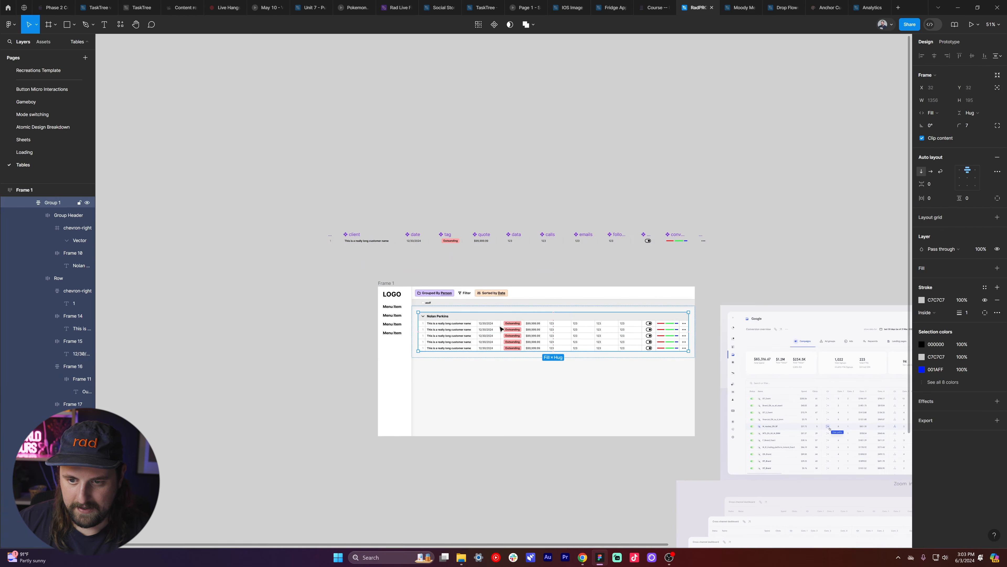
scroll(575, 341, up, 5)
click(532, 352)
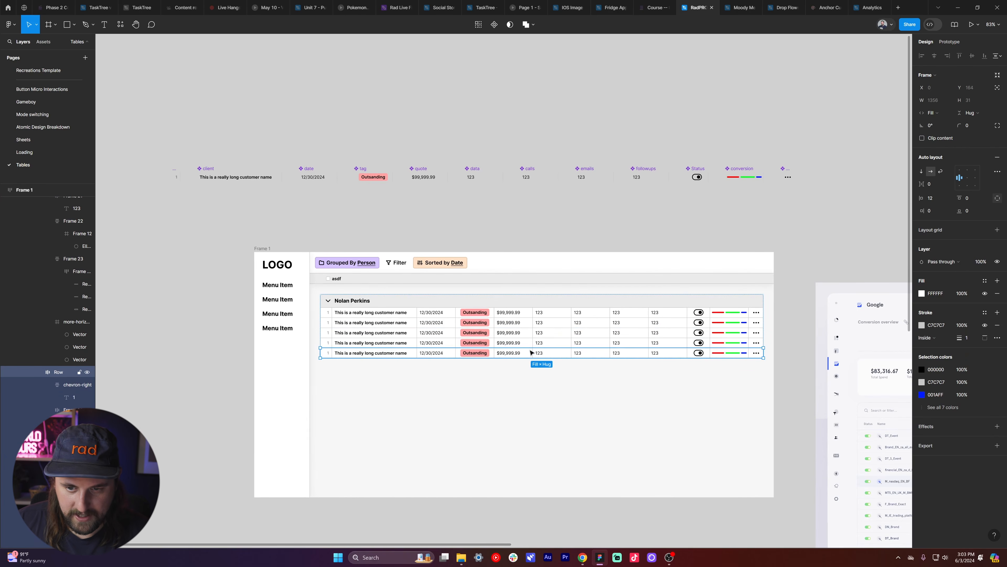
key(ctrl+d)
key(Return)
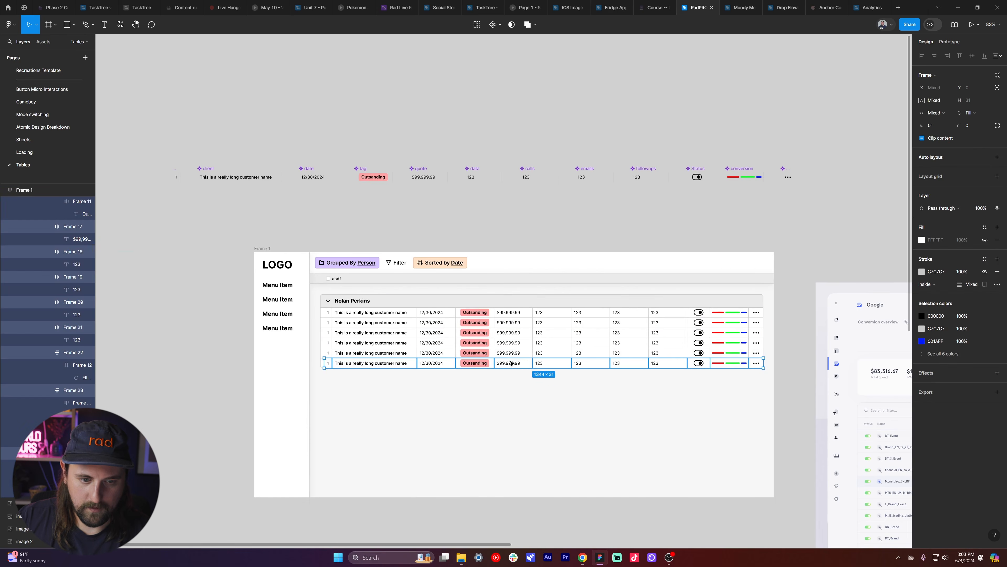
key(Delete)
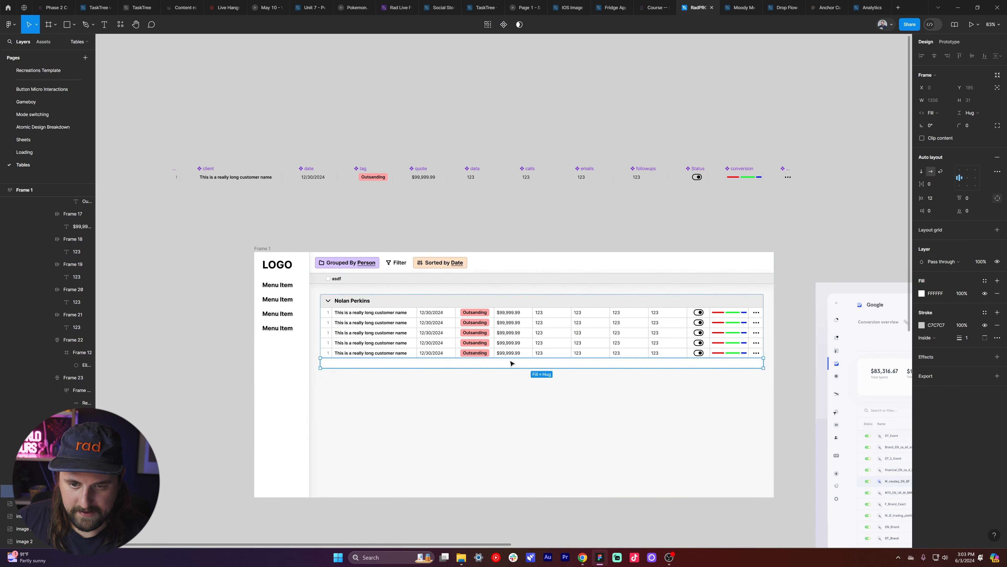
key(ctrl+v)
click(782, 220)
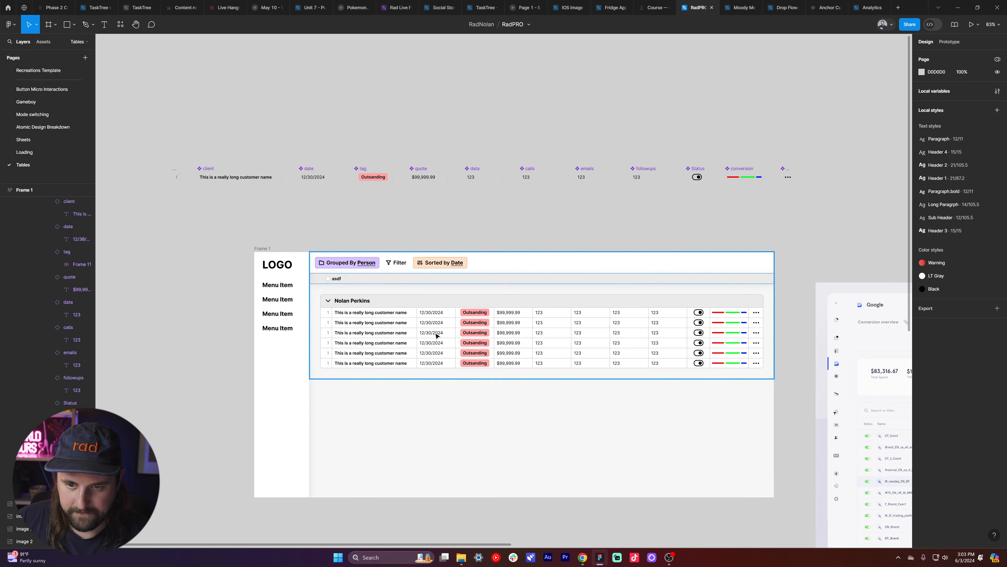
- Delete the five original table rows, keeping only the row built from component instances
double_click(432, 353)
double_click(432, 353)
shift+click(433, 343)
shift+click(433, 333)
shift+click(434, 322)
shift+click(435, 312)
key(Delete)
- Duplicate the component-based table row three times
double_click(436, 315)
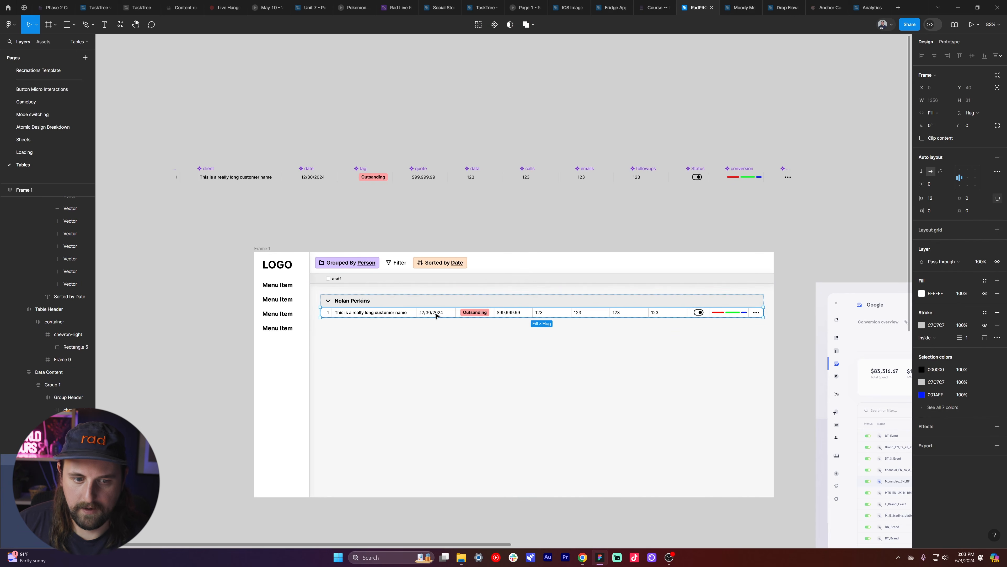
key(ctrl+d)
key(ctrl+d)
key(ctrl+d)
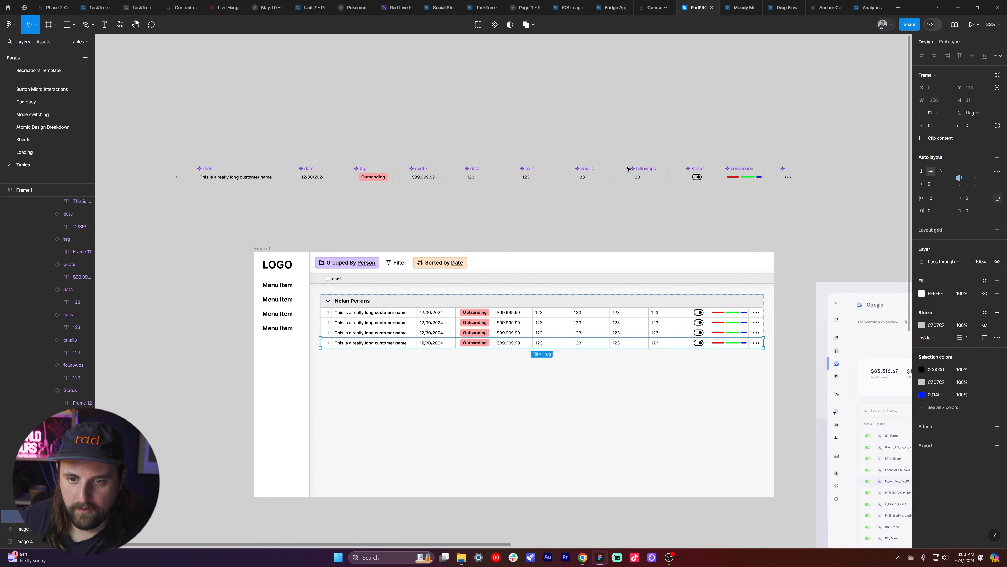
- Try bold on the 123 text in the data component, and restore its regular weight
double_click(474, 178)
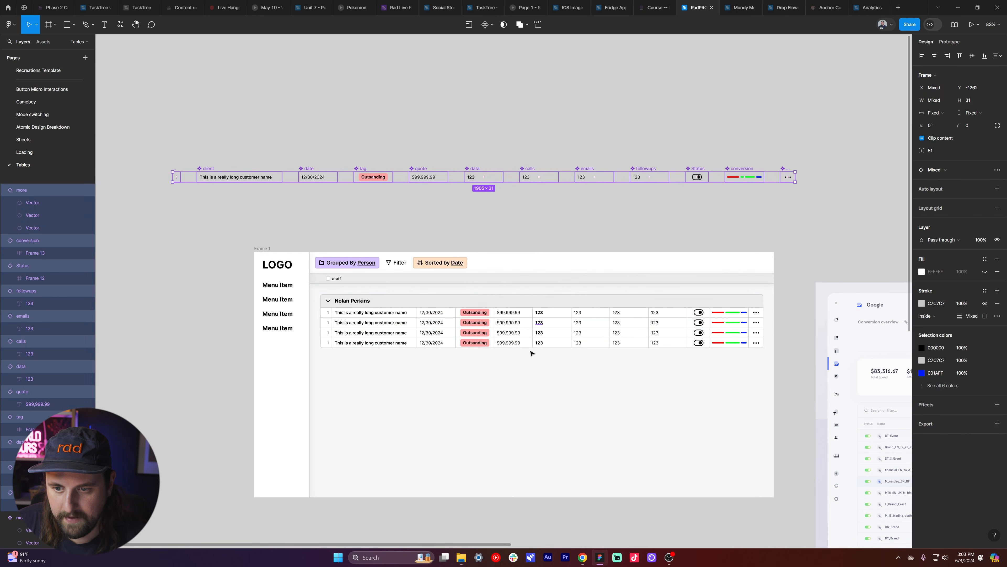
scroll(534, 319, up, 6)
double_click(559, 287)
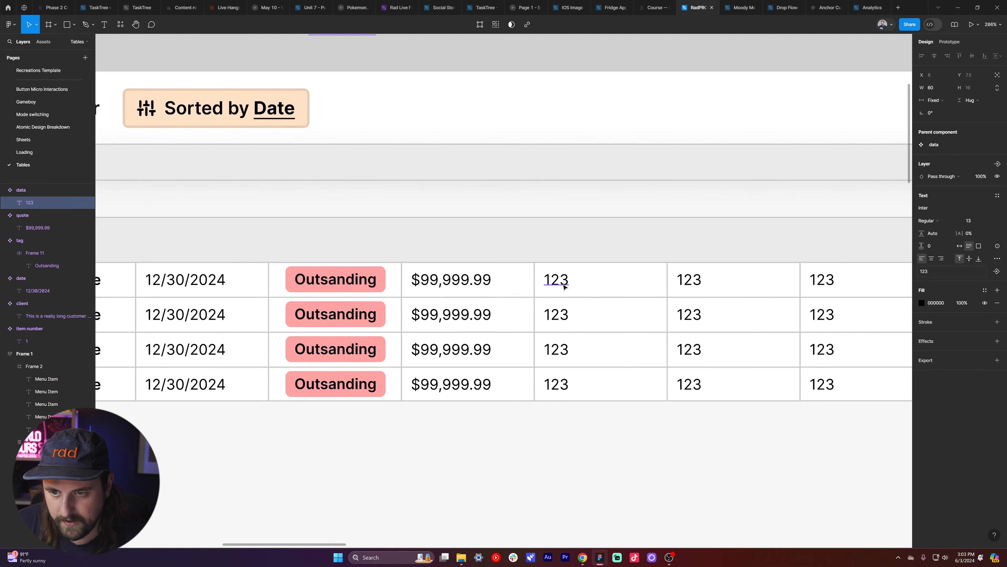
key(ctrl+b)
scroll(573, 273, down, 5)
click(588, 165)
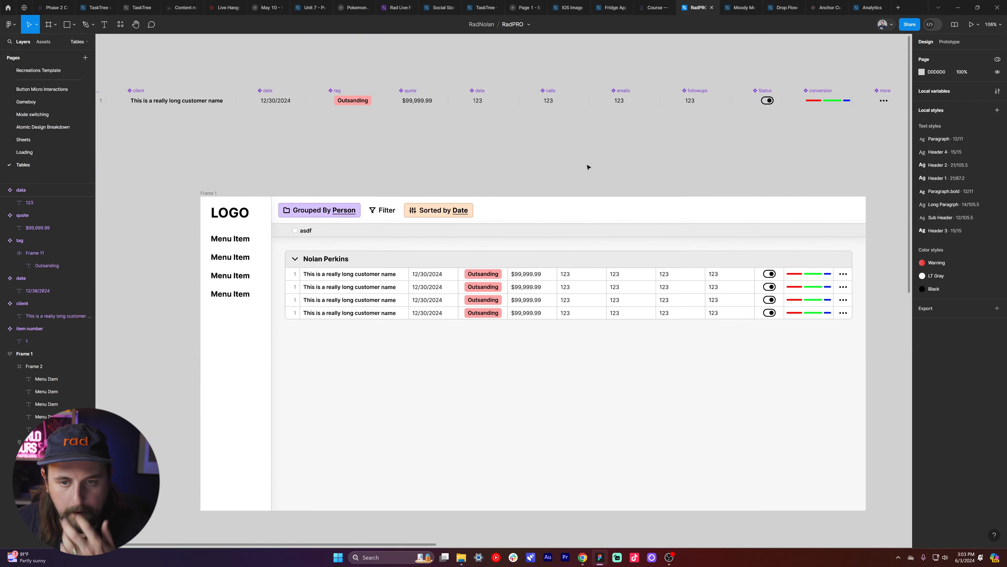
scroll(607, 204, down, 3)
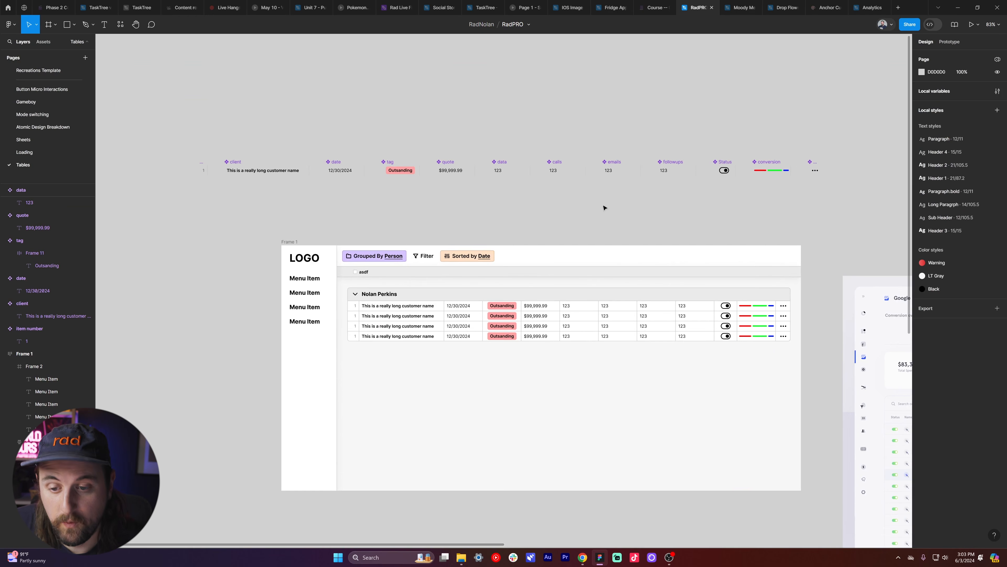
- Try resizing the quote component, and undo the change
click(472, 168)
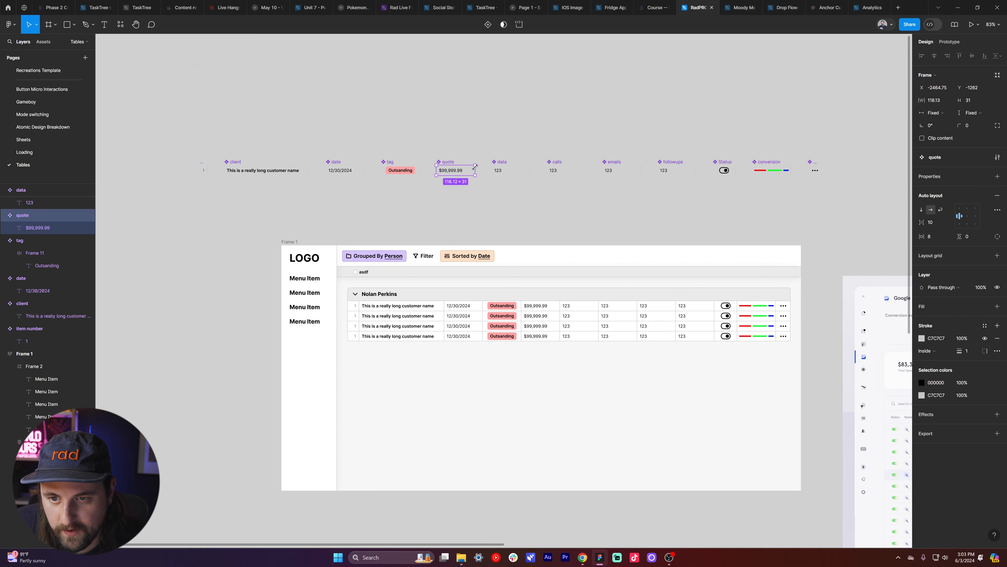
mouse_move(476, 168)
mouse_down()
mouse_move(489, 173)
mouse_move(474, 172)
mouse_up()
key(ctrl+z)
click(555, 117)
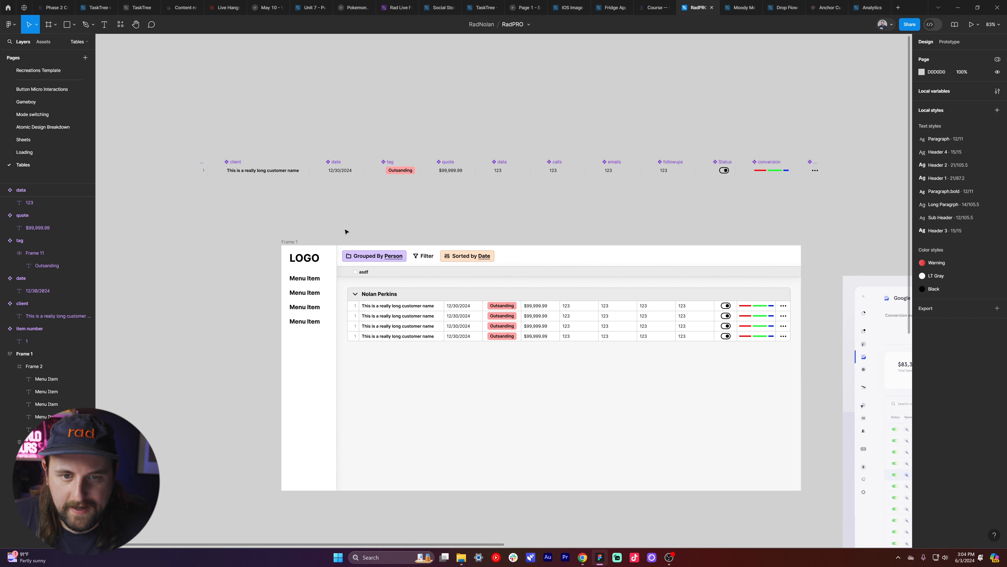
- Hide the stroke of the item number component
scroll(272, 243, left, 3)
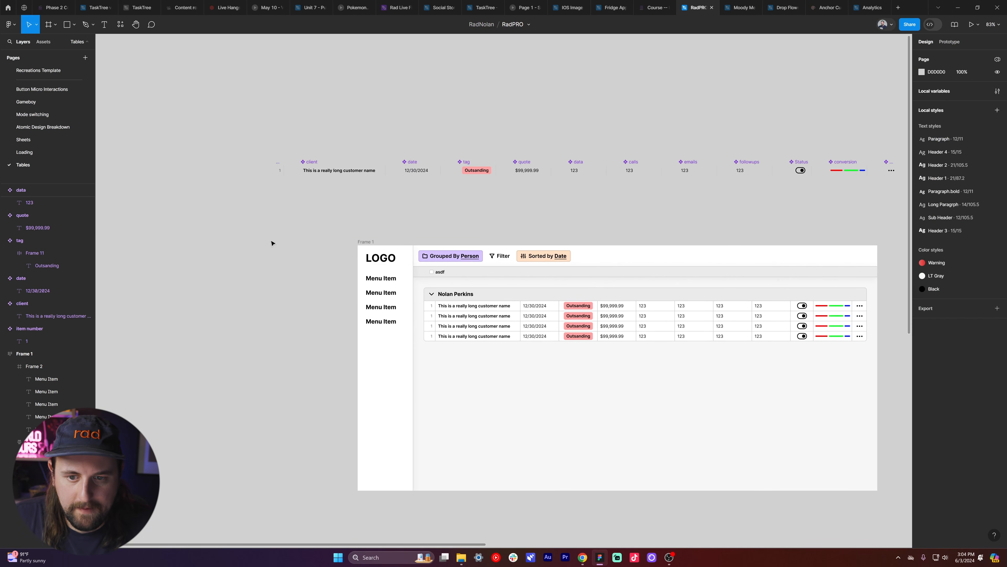
click(277, 167)
scroll(436, 312, up, 5)
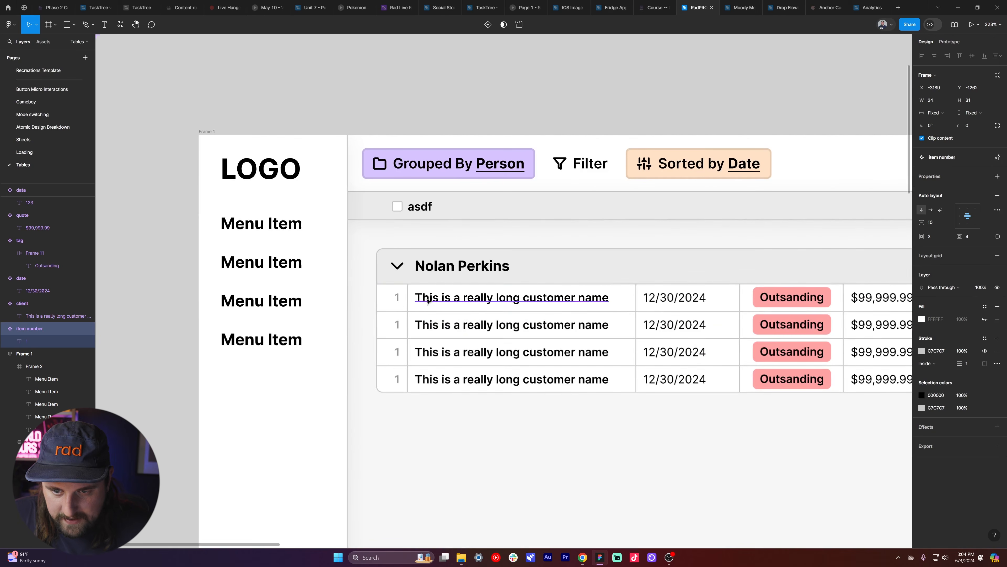
scroll(415, 303, down, 3)
scroll(434, 303, down, 3)
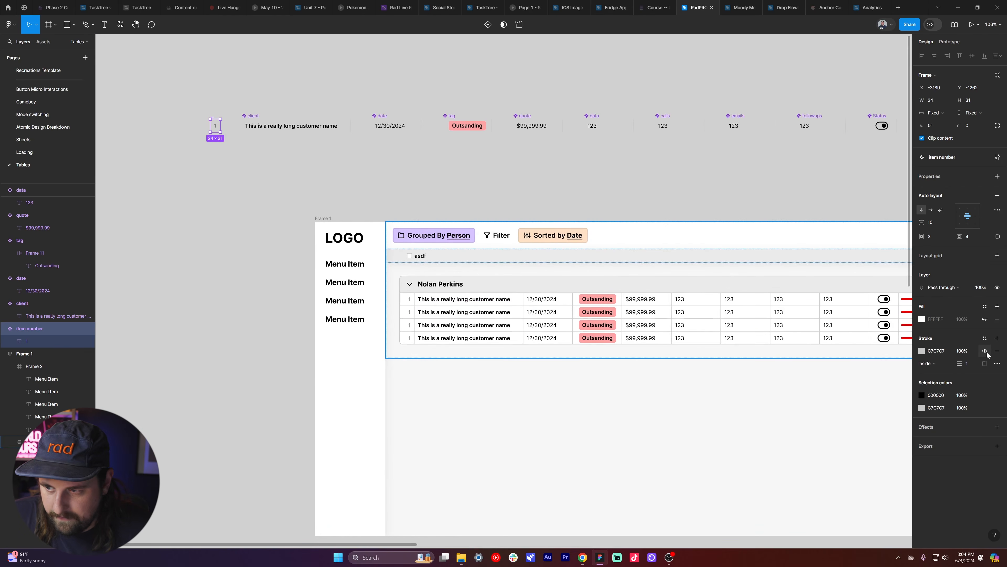
scroll(718, 254, down, 2)
scroll(658, 239, right, 1)
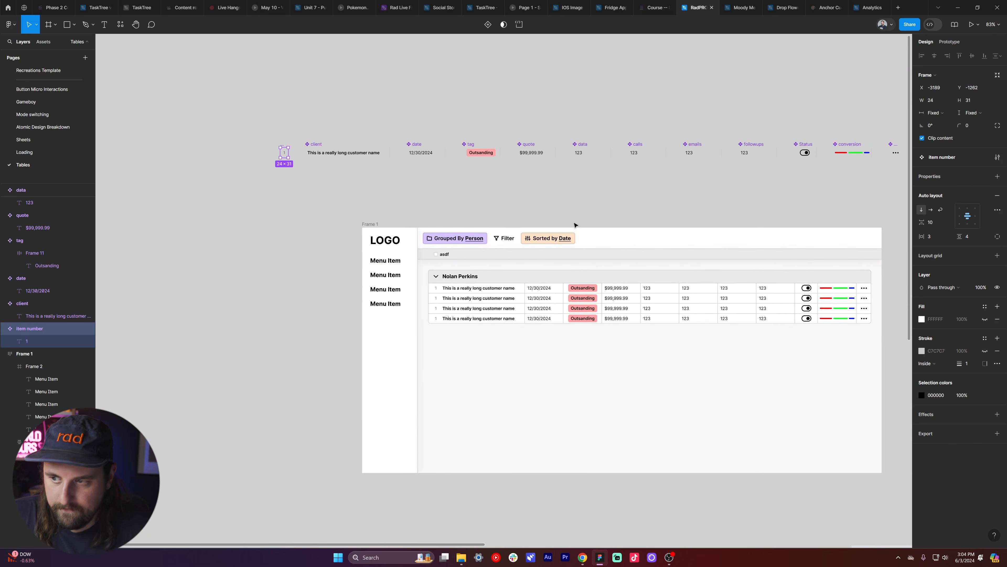
- Set the item number component's horizontal padding to 2 on one side and 0 on the other (2, 0)
click(940, 236)
text(2)
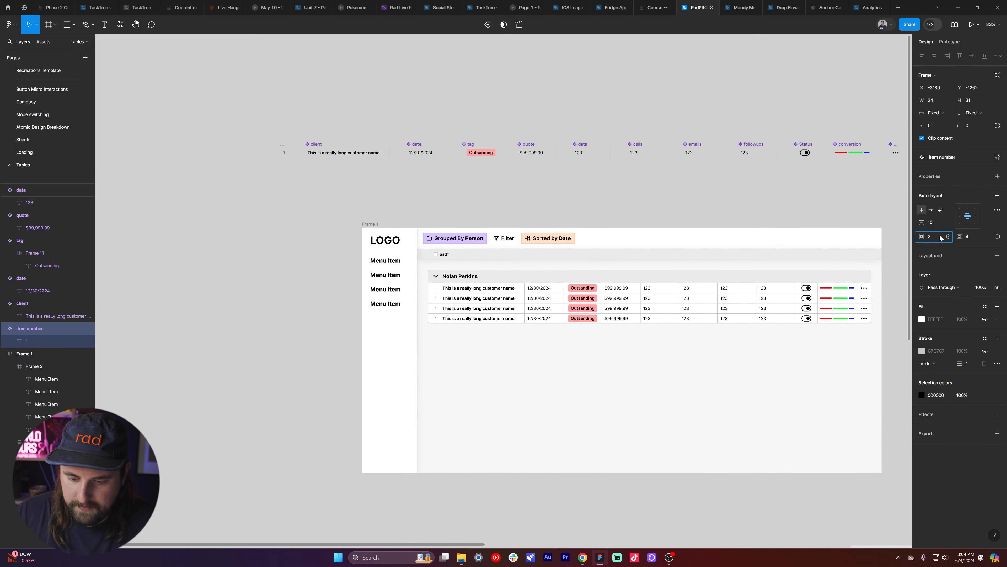
text(,0)
key(Return)
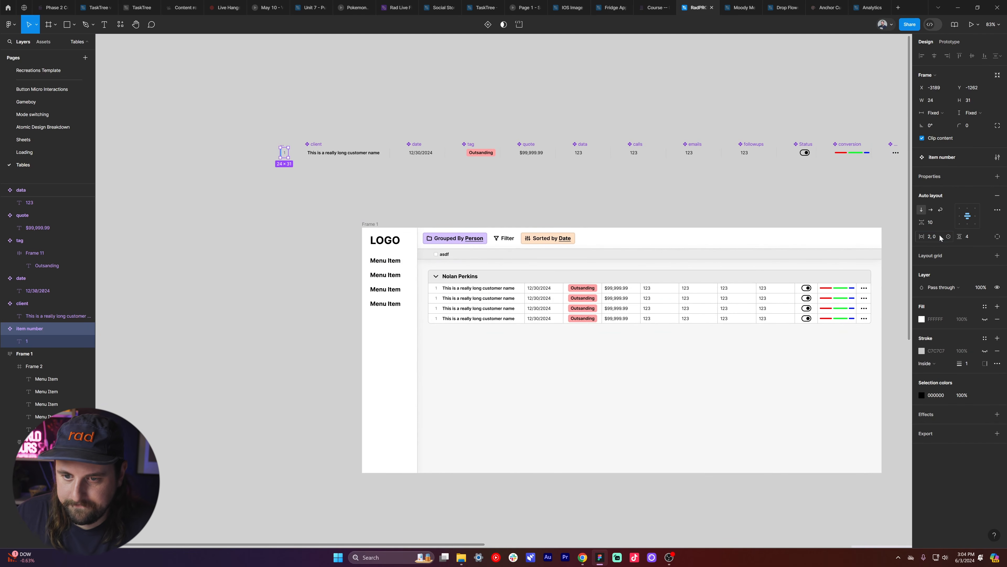
click(998, 210)
- Try a width of 19 for the item number component, and restore it to 24
click(933, 99)
text(19)
key(Return)
key(Down)
key(Down)
key(Down)
key(Down)
key(Down)
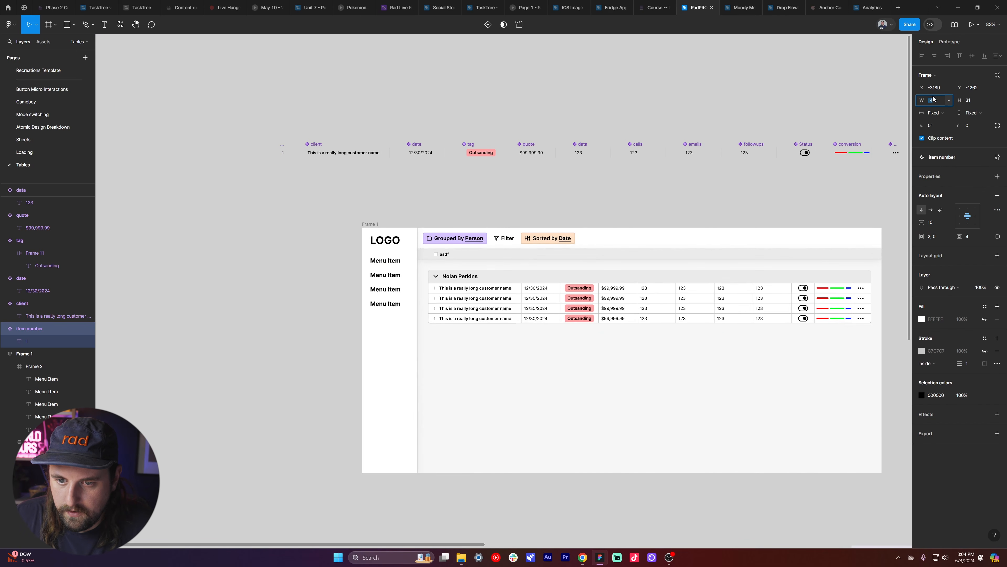
key(shift+Up)
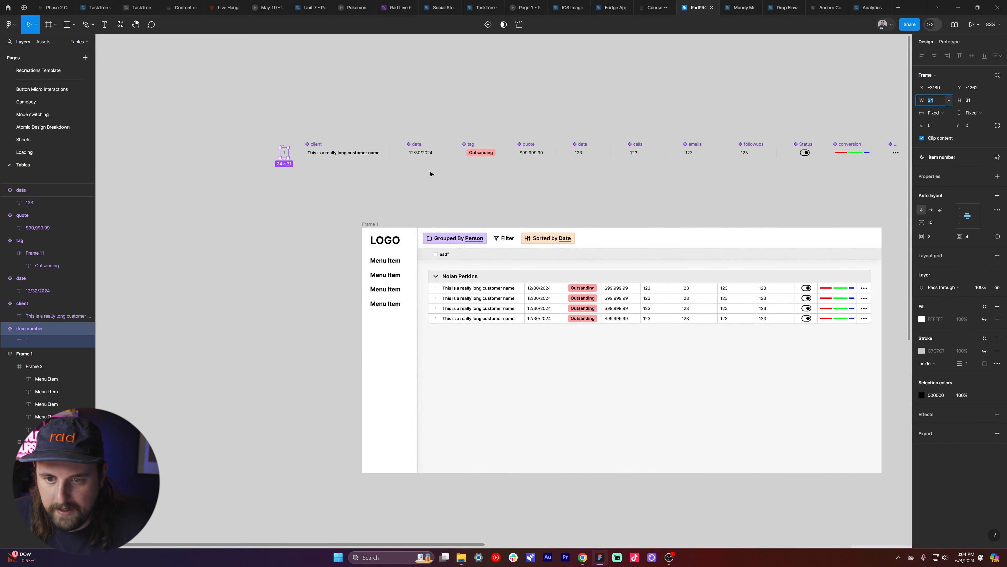
click(751, 191)
- Compare the table header's checkbox with the chevron in the group header below it
scroll(415, 277, up, 4)
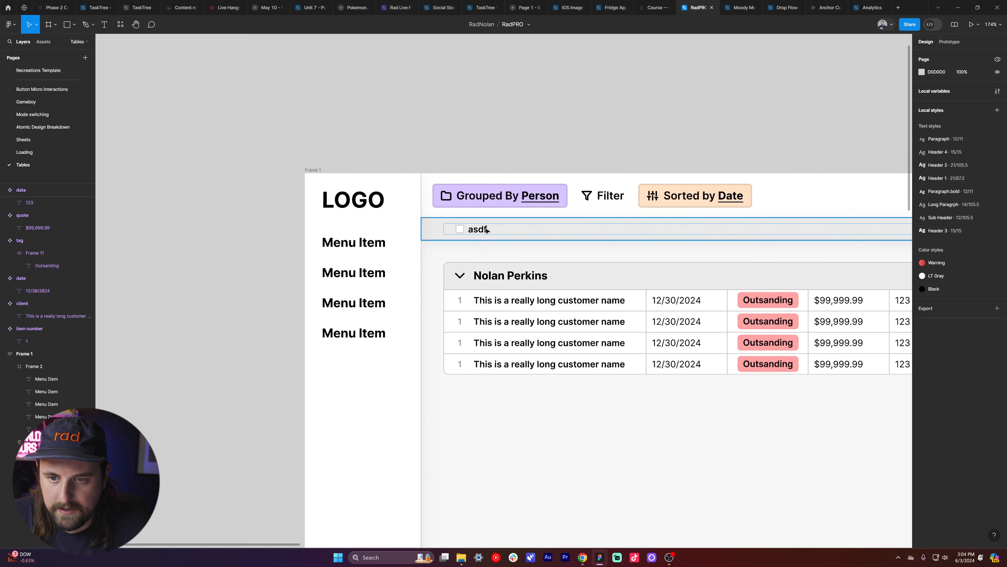
ctrl+click(460, 229)
ctrl+click(460, 277)
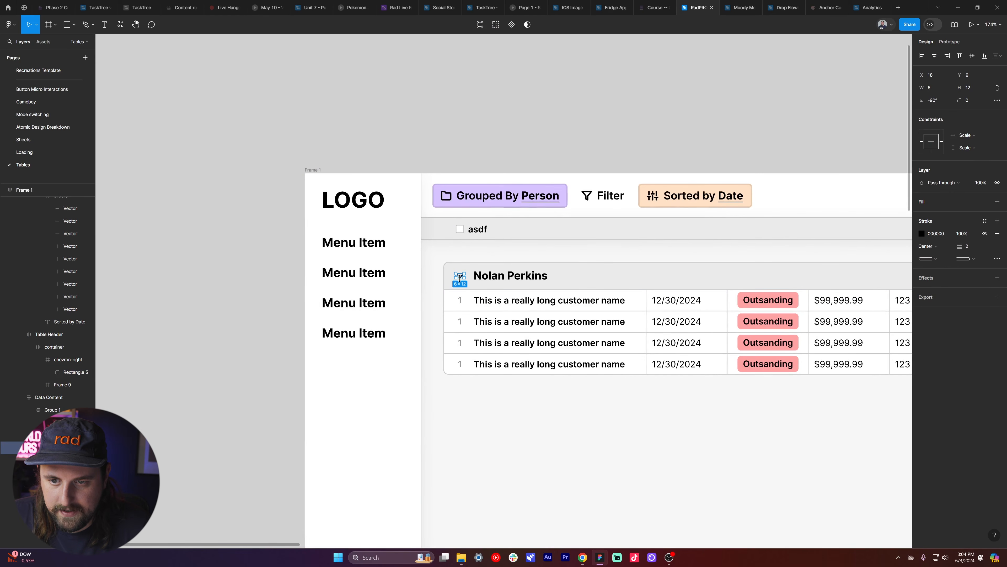
ctrl+click(460, 230)
scroll(461, 253, down, 5)
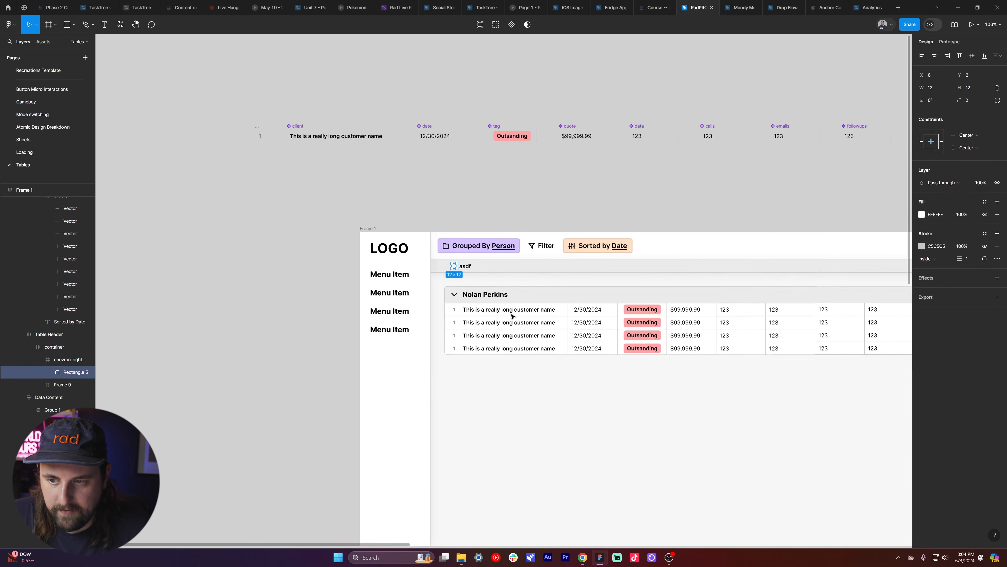
click(450, 225)
scroll(450, 225, down, 2)
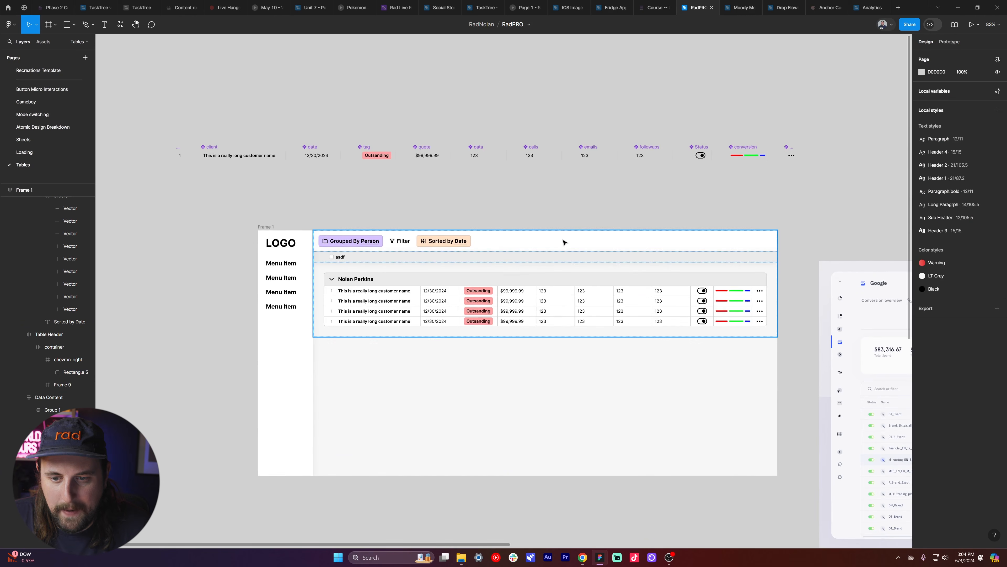
scroll(483, 302, right, 1)
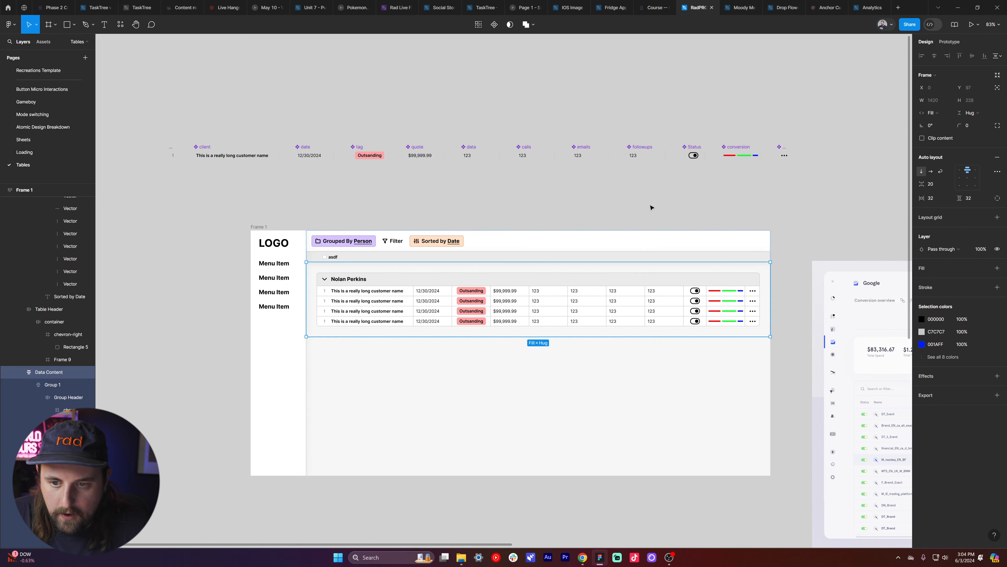
scroll(596, 209, left, 3)
scroll(596, 209, right, 3)
scroll(597, 209, left, 1)
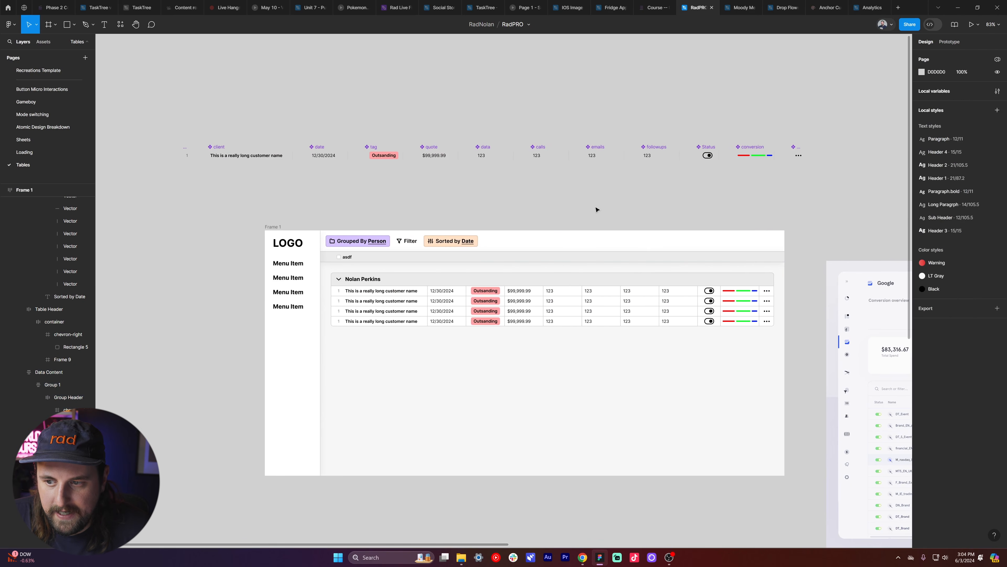
scroll(596, 210, right, 2)
scroll(349, 257, down, 1)
scroll(338, 260, up, 3)
scroll(531, 311, right, 1)
scroll(530, 311, right, 3)
scroll(516, 318, right, 1)
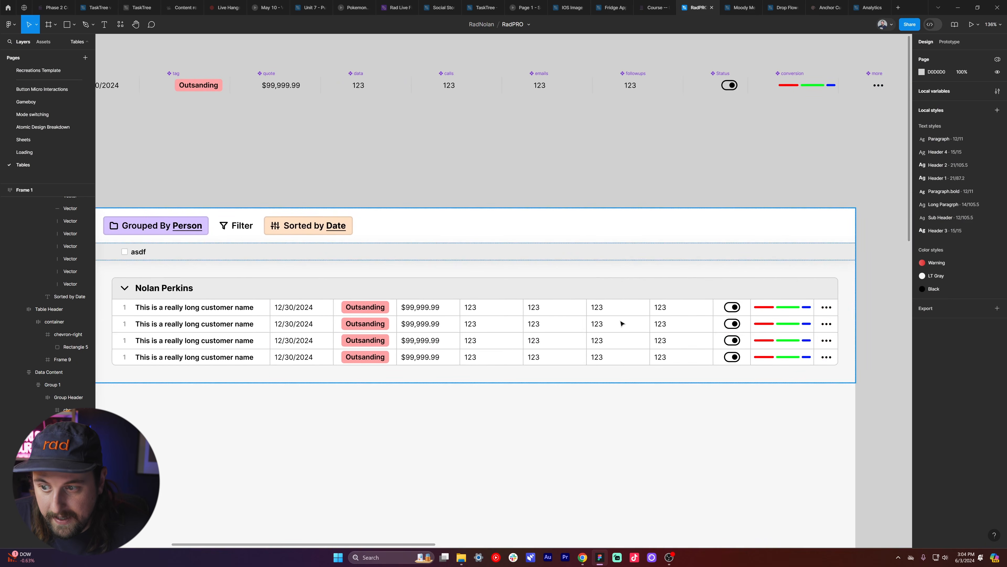
- Replace the placeholder text asdf in the table header with Client Name
scroll(621, 321, left, 3)
scroll(380, 267, down, 2)
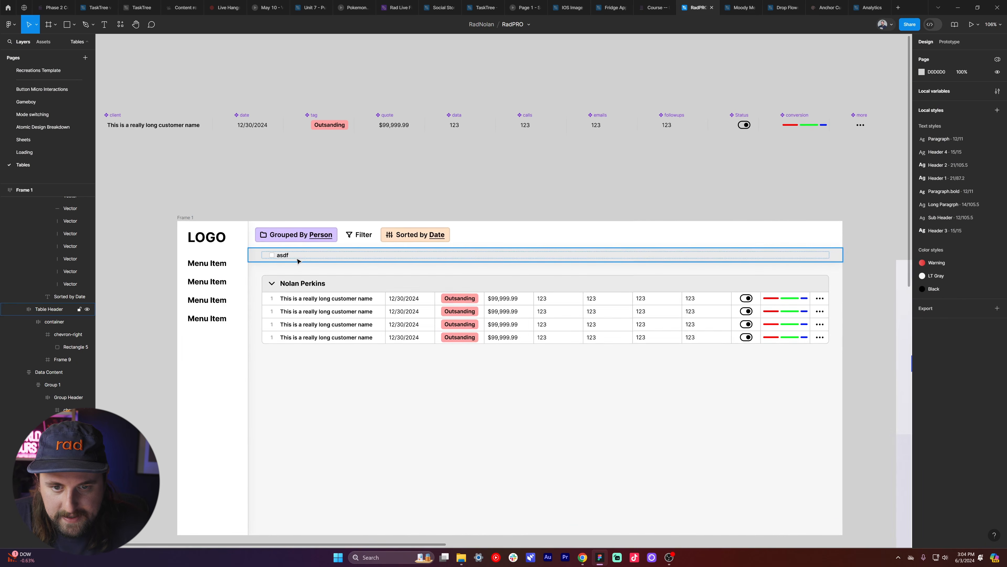
ctrl+click(284, 256)
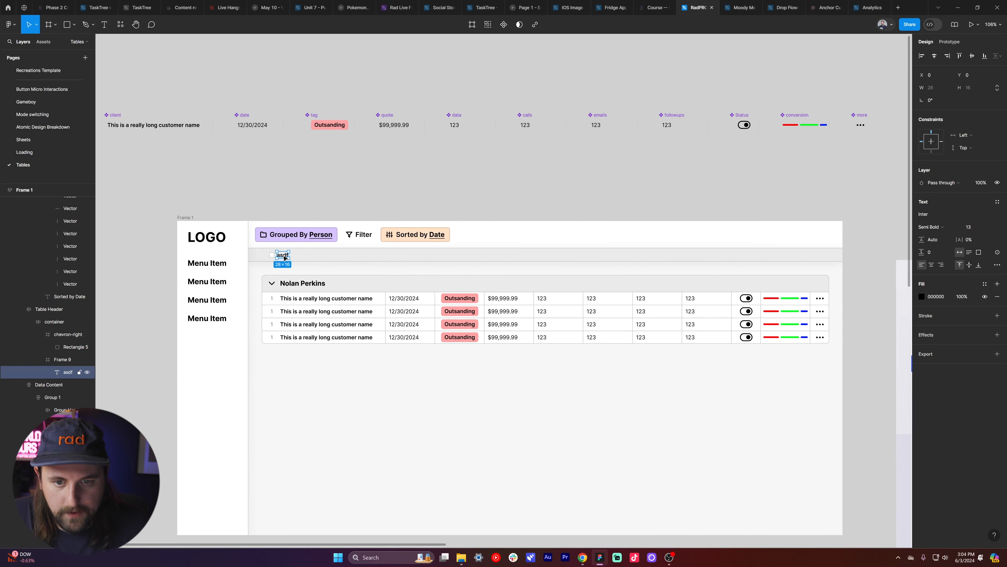
double_click(284, 256)
text(Name)
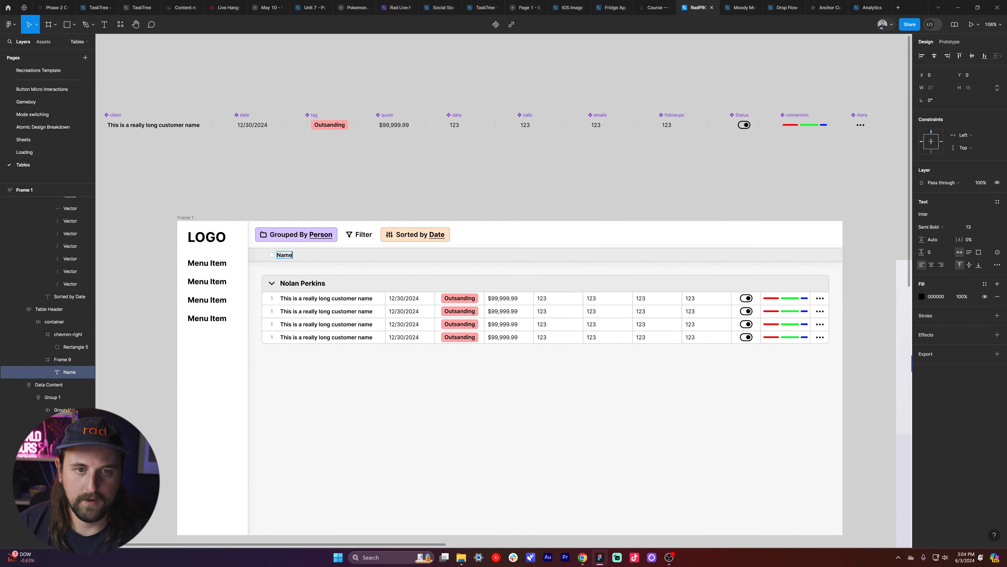
key(BackSpace)
key(BackSpace)
text(Cli)
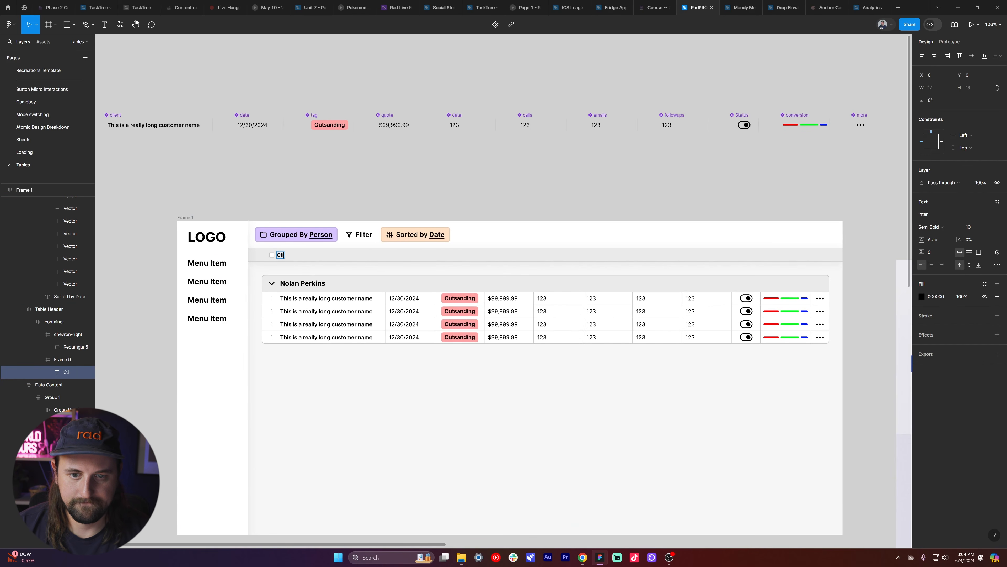
text(ent n Name)
key(Escape)
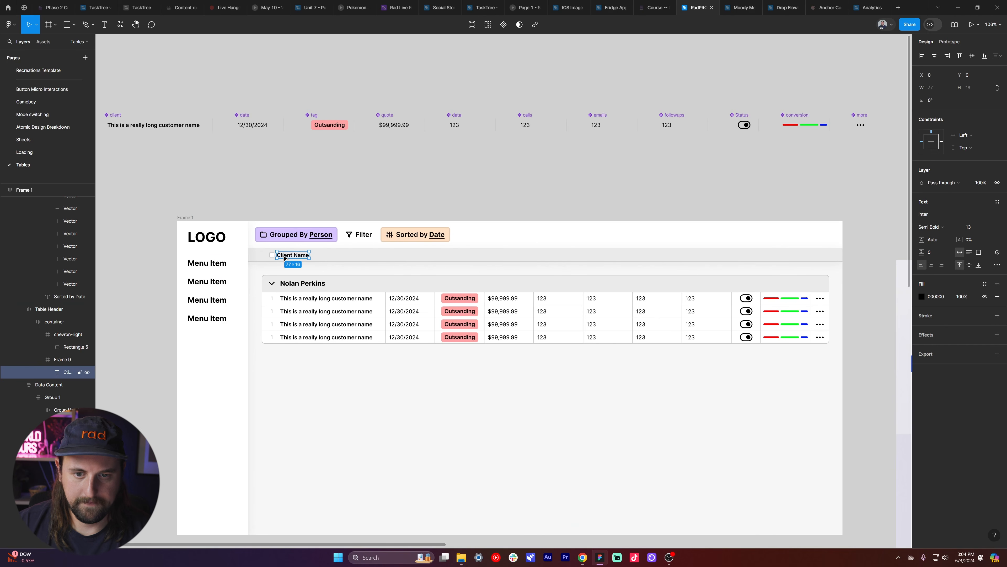
- Add auto layout to the frame holding the Client Name text in the table header
scroll(422, 220, left, 4)
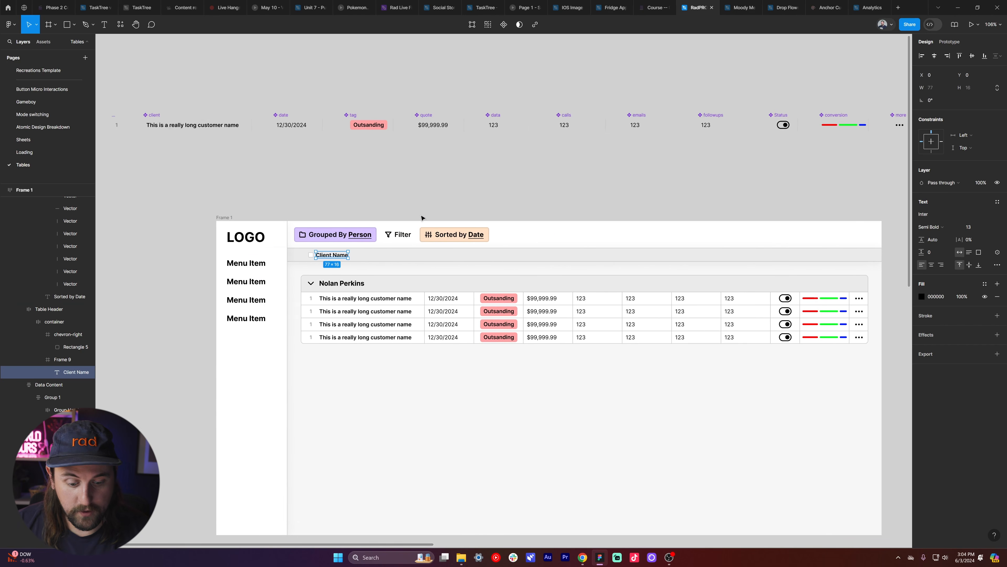
scroll(422, 220, right, 1)
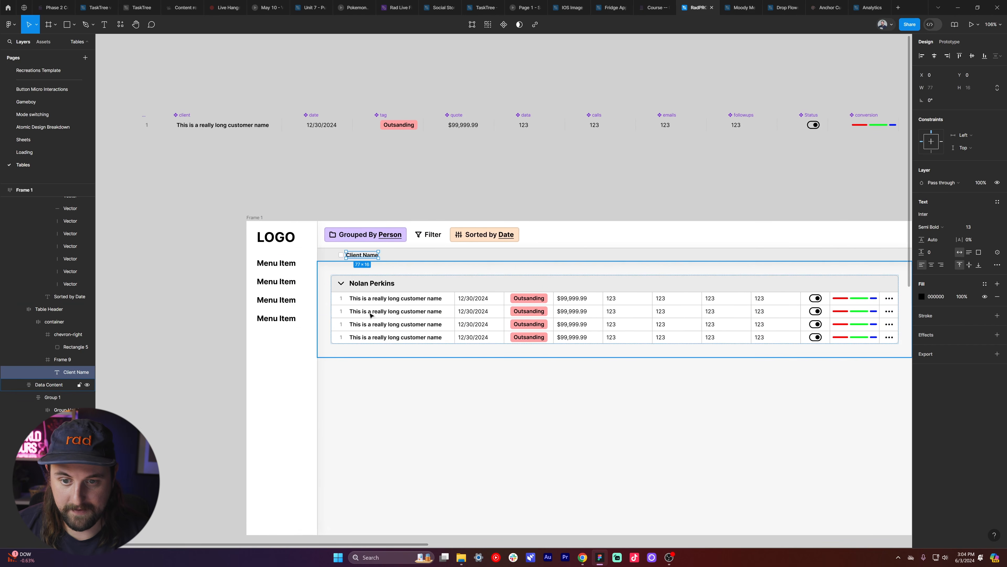
click(390, 302)
key(shift+Return)
double_click(364, 255)
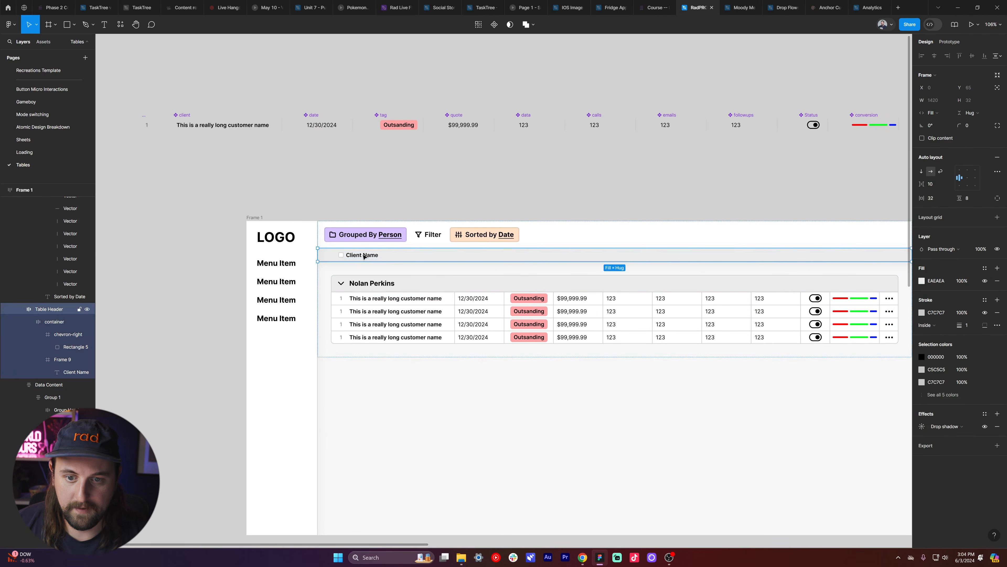
double_click(363, 255)
key(shift+a)
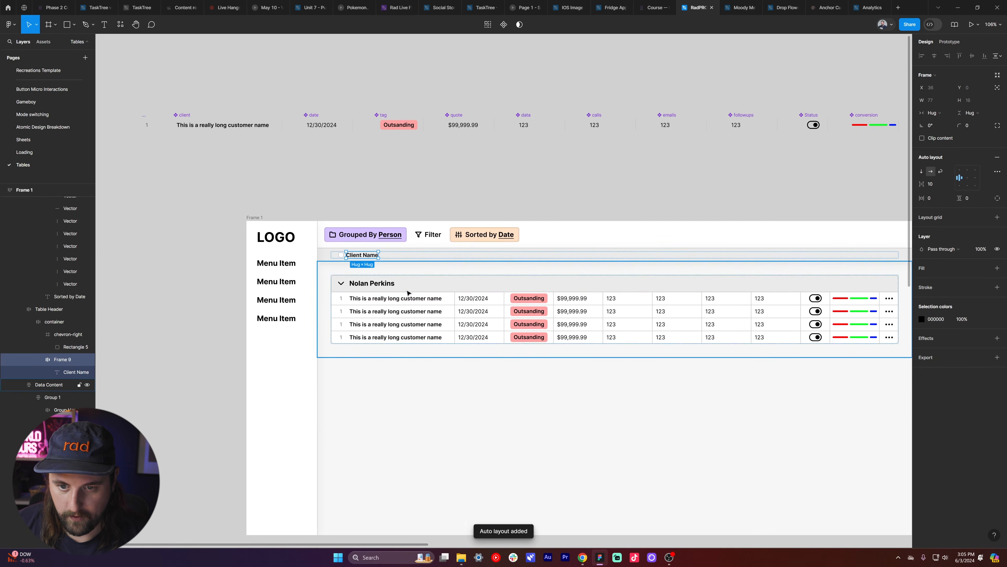
- Apply the client cell's copied properties to the Client Name header frame, giving it the cell's padding of 8 and C7C7C7 stroke
click(408, 303)
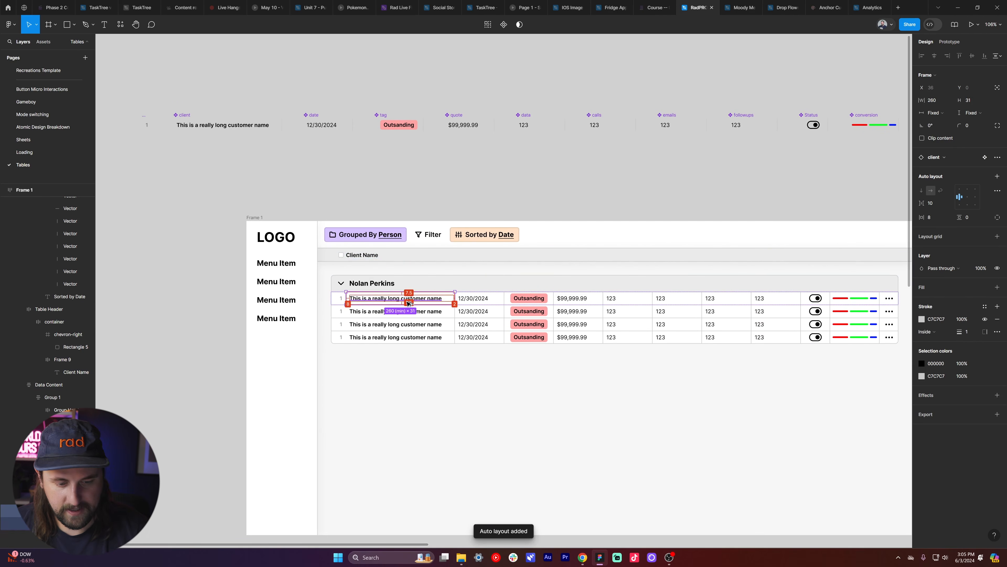
click(364, 256)
key(ctrl+alt+v)
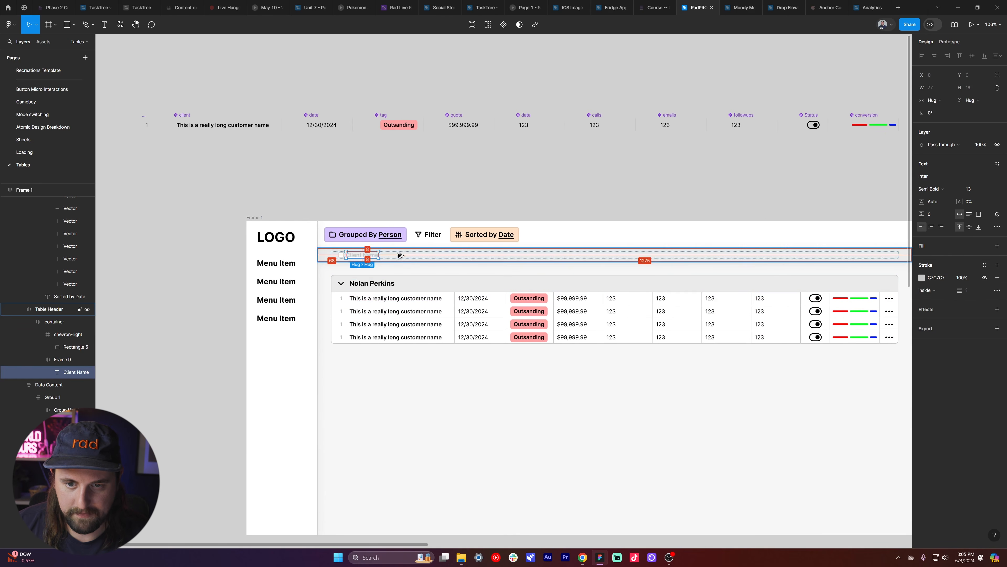
key(ctrl+z)
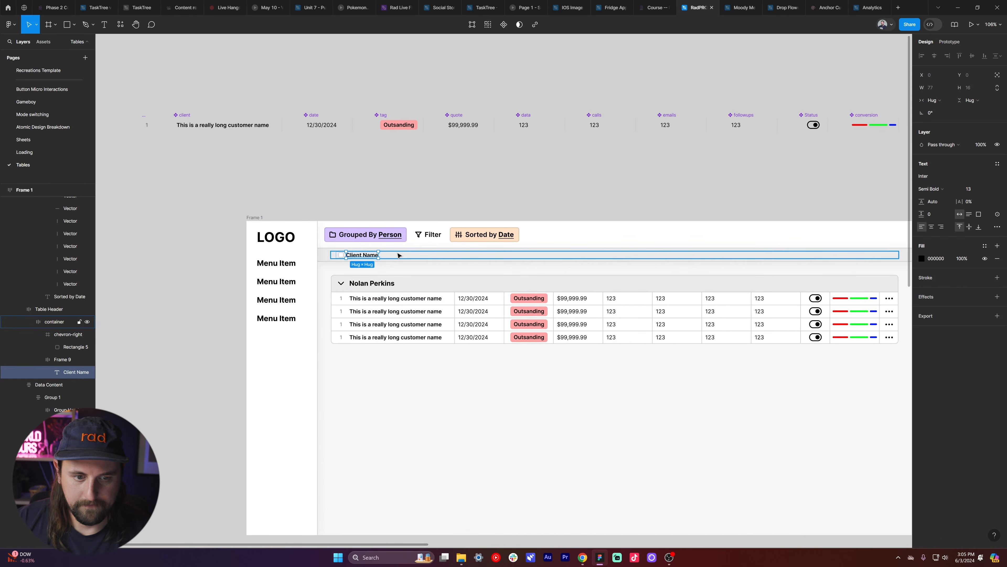
key(shift+Return)
key(ctrl+alt+v)
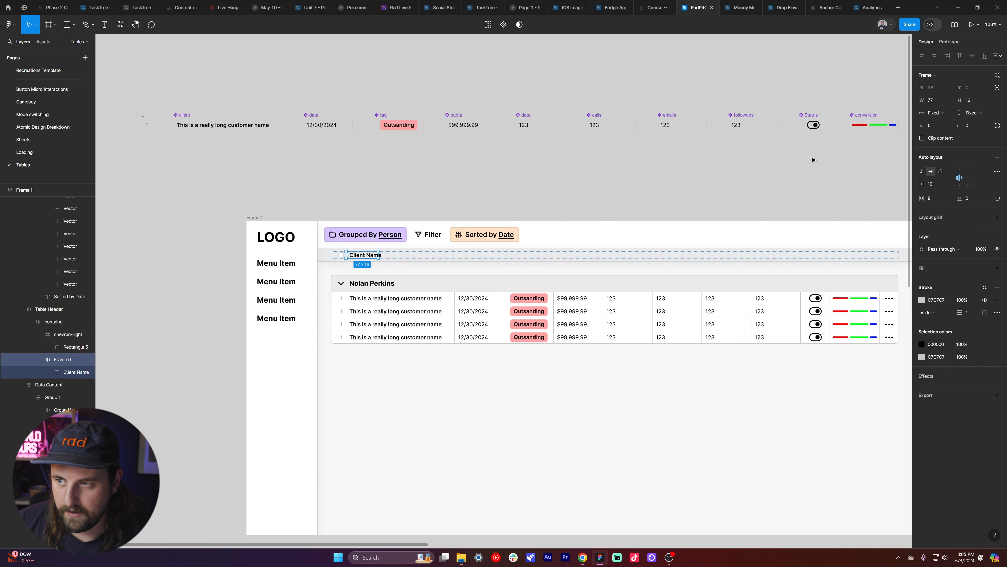
- Set the Client Name header frame's width to 260 to match the client cell
click(441, 304)
click(365, 254)
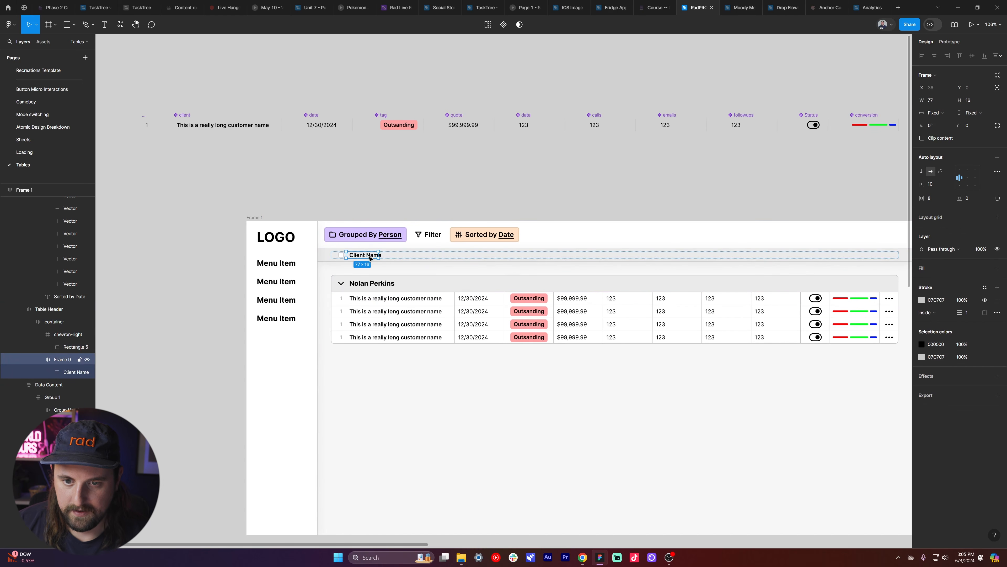
click(933, 102)
text(260)
key(Return)
- Copy all cell components from date through more, and paste instances of them into the table header after Client Name
scroll(506, 246, down, 5)
scroll(521, 237, left, 3)
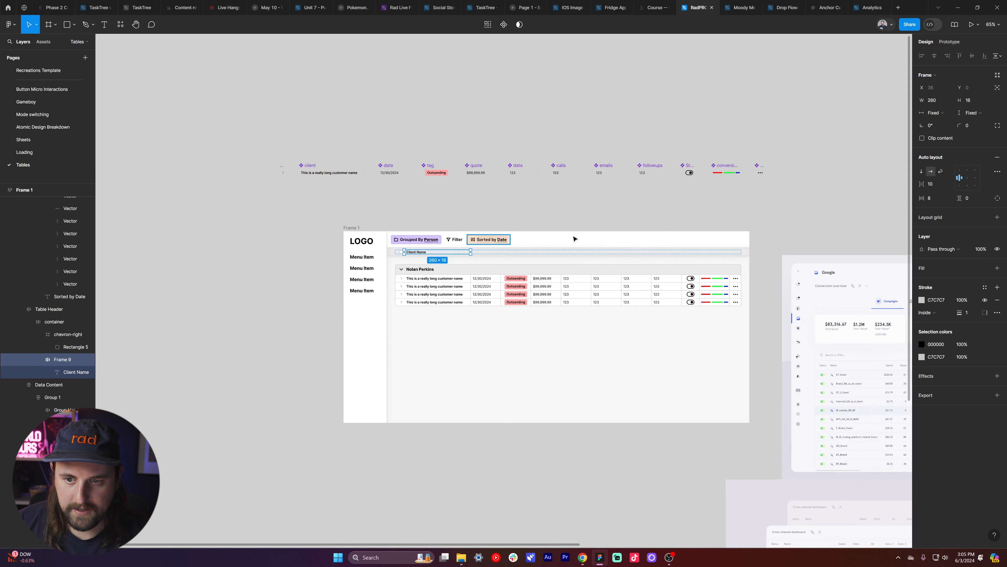
scroll(619, 234, up, 3)
drag(821, 137, 305, 185)
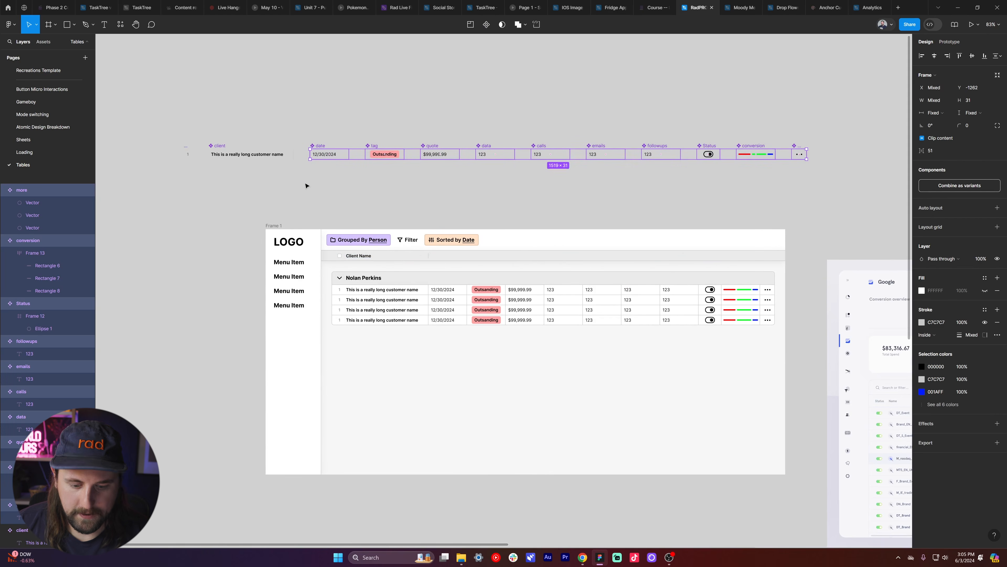
click(396, 258)
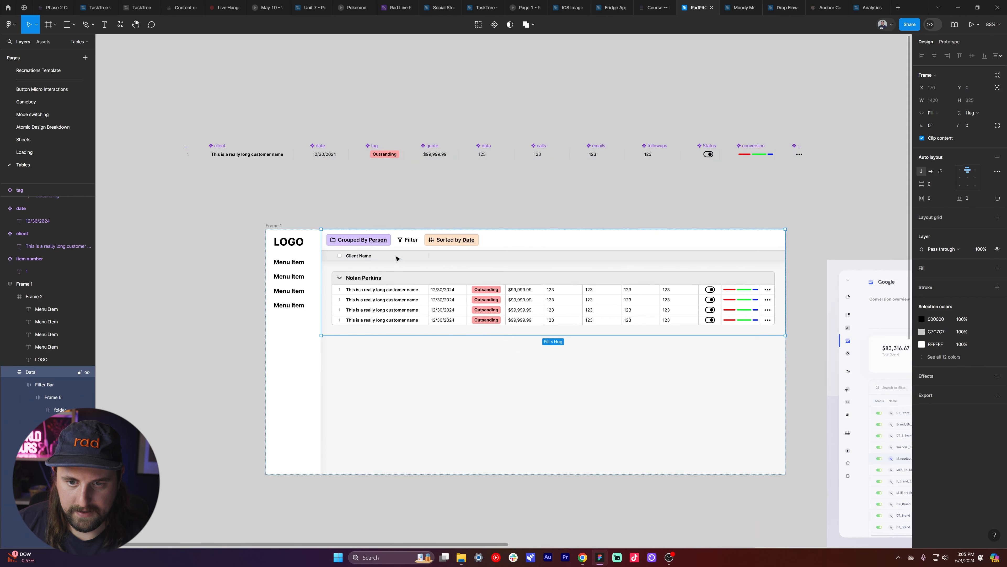
double_click(396, 258)
key(ctrl+v)
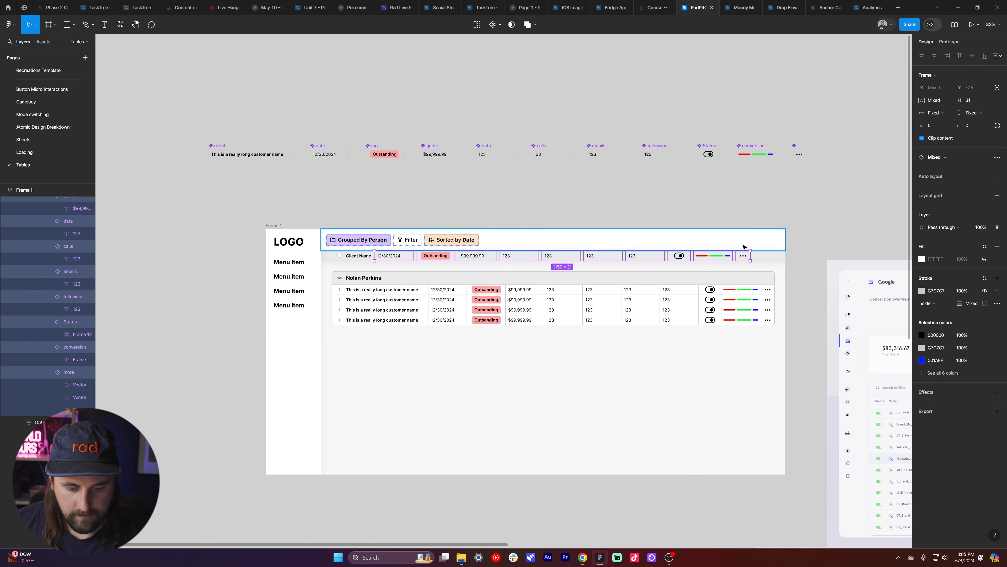
- Detach the pasted header cells from their components and set the tag cell's vertical padding to 0
key(ctrl+alt+b)
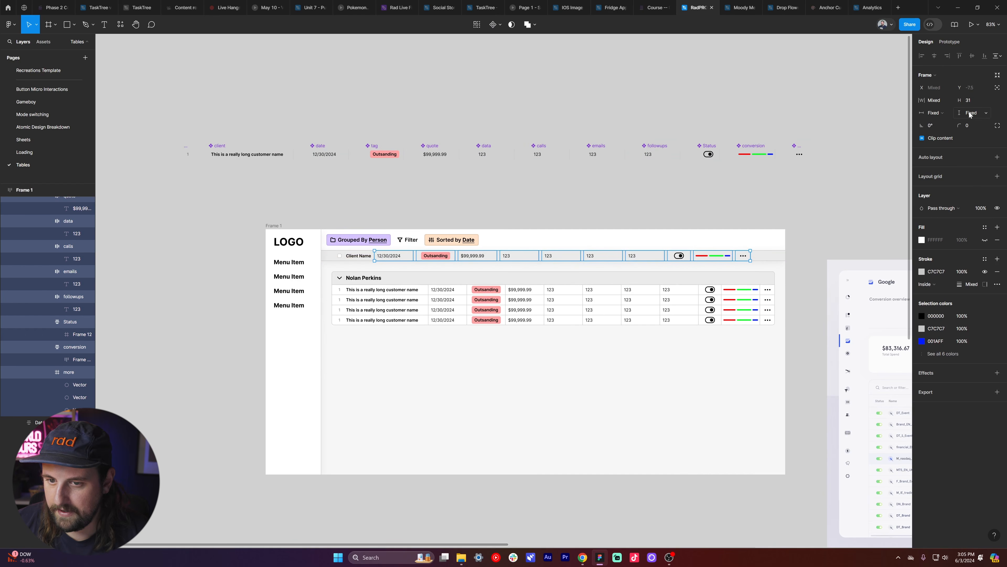
scroll(595, 234, up, 3)
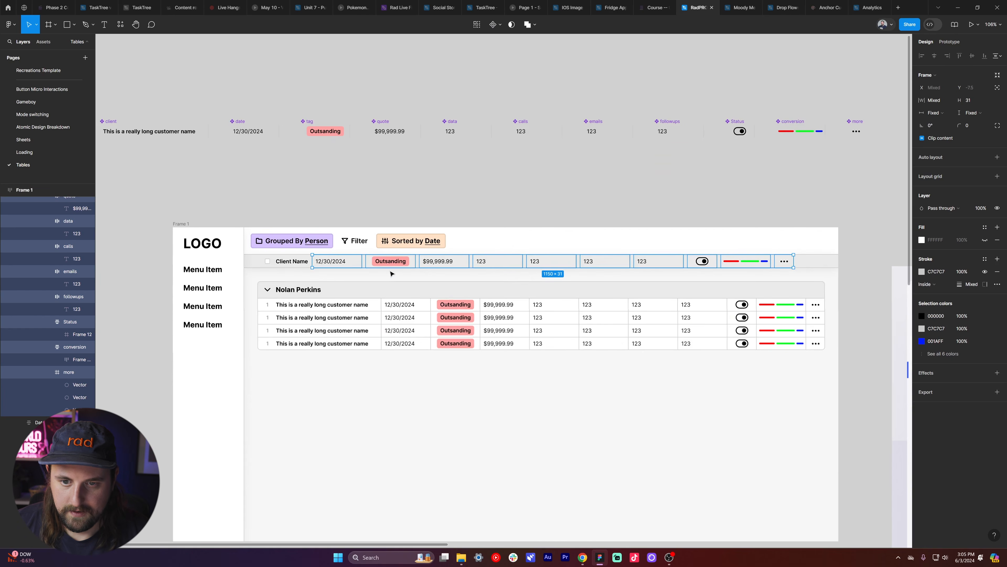
double_click(323, 262)
click(376, 256)
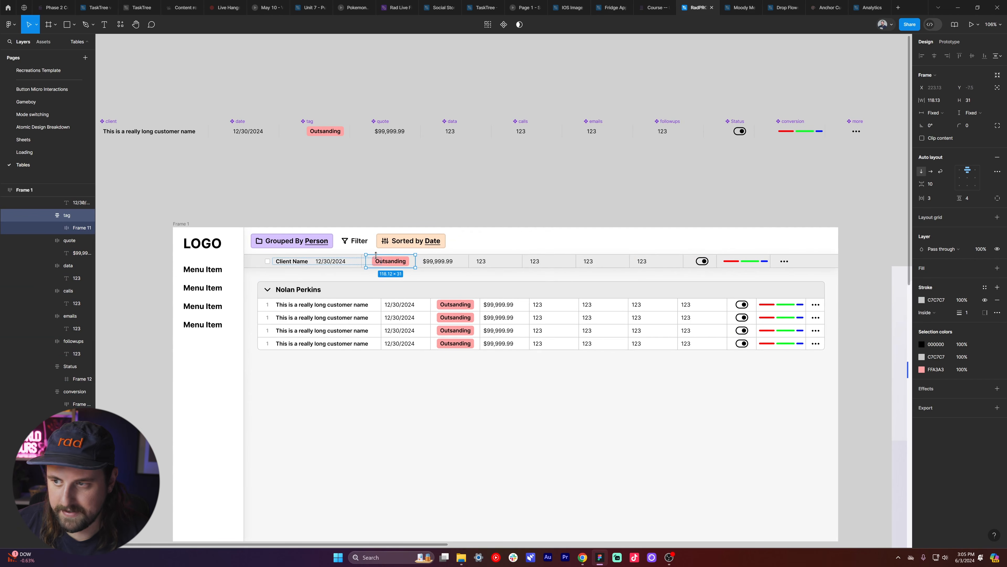
click(971, 199)
text(0)
key(Return)
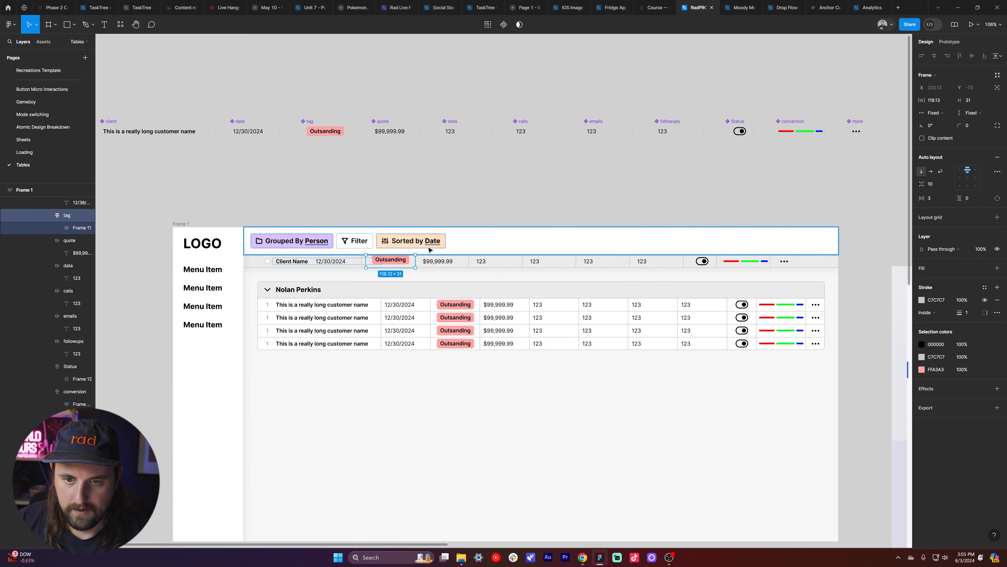
- Set the height of the header cells from date through conversion to hug their contents
key(shift+Return)
key(Return)
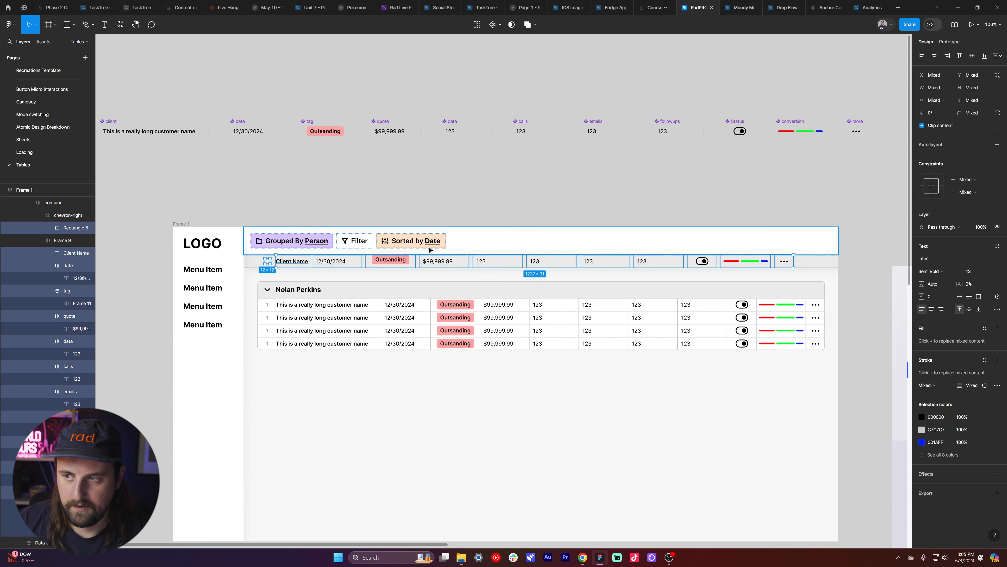
click(983, 100)
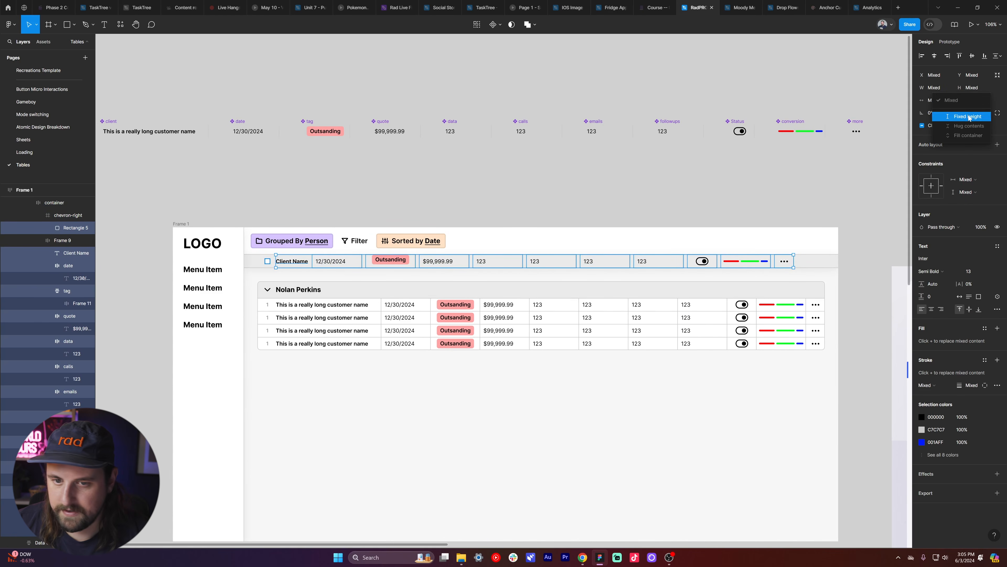
click(969, 116)
shift+click(267, 261)
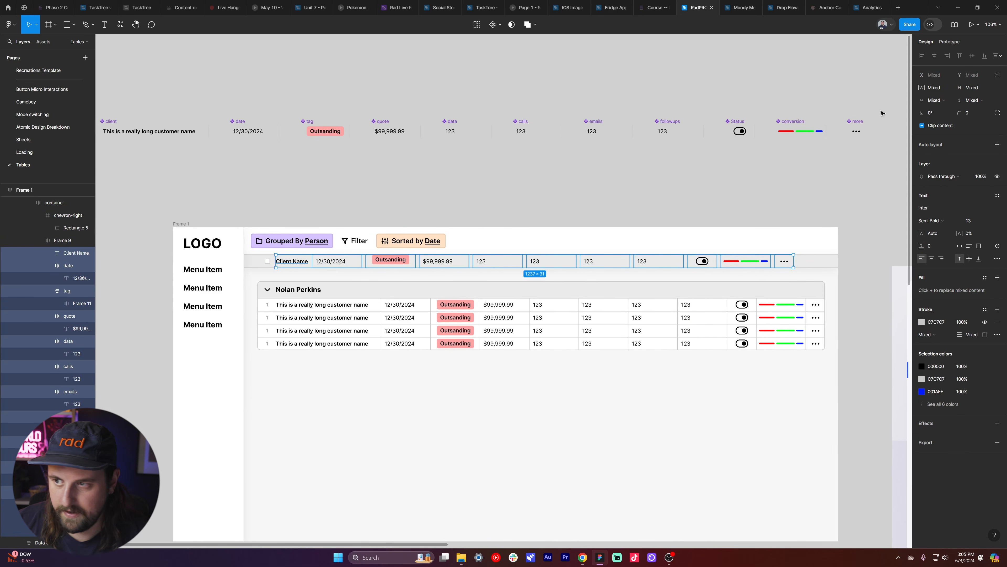
shift+click(292, 261)
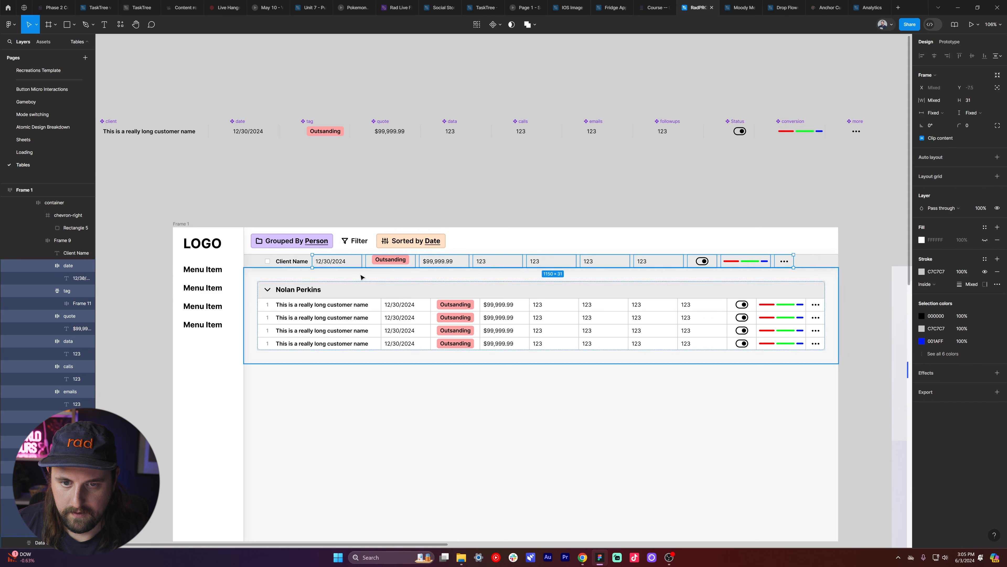
click(970, 113)
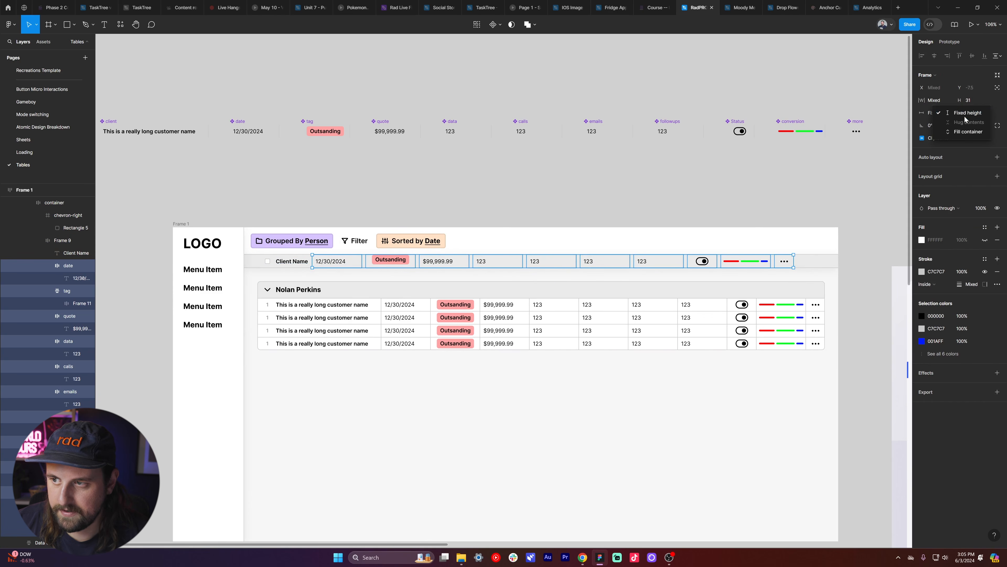
click(971, 115)
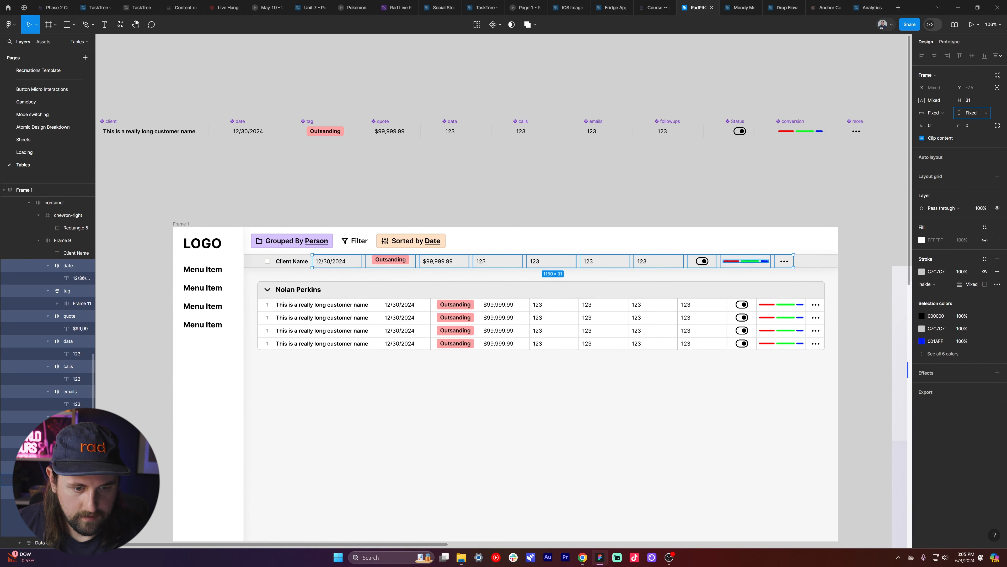
click(971, 113)
click(972, 122)
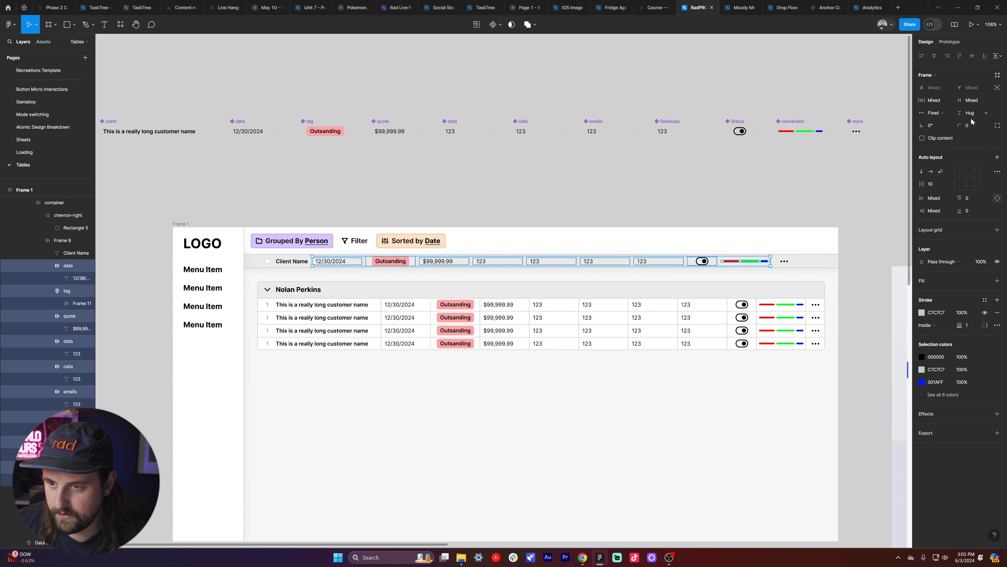
- Inspect the sizing and padding of the header's conversion, tag, quote and data cells
click(738, 258)
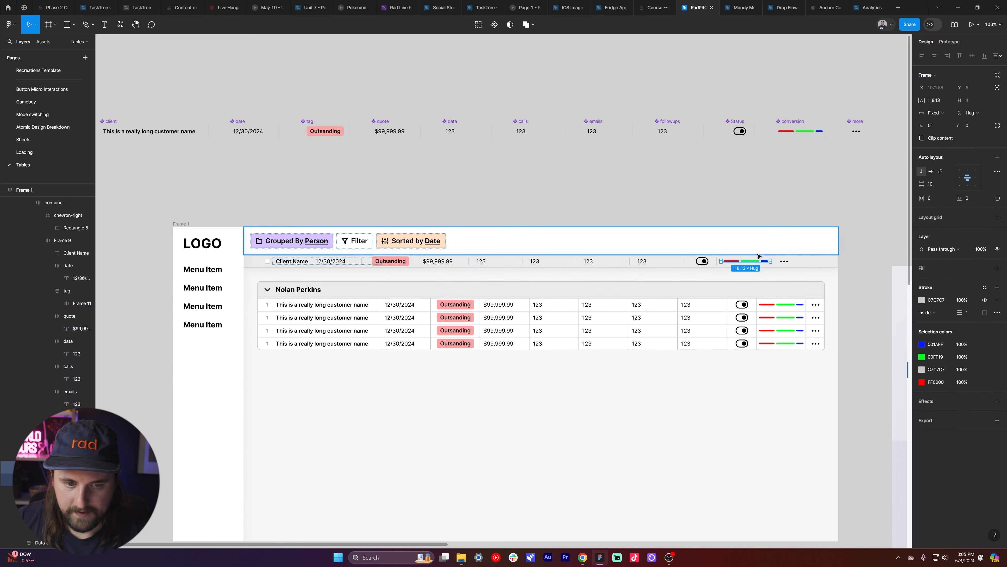
key(Return)
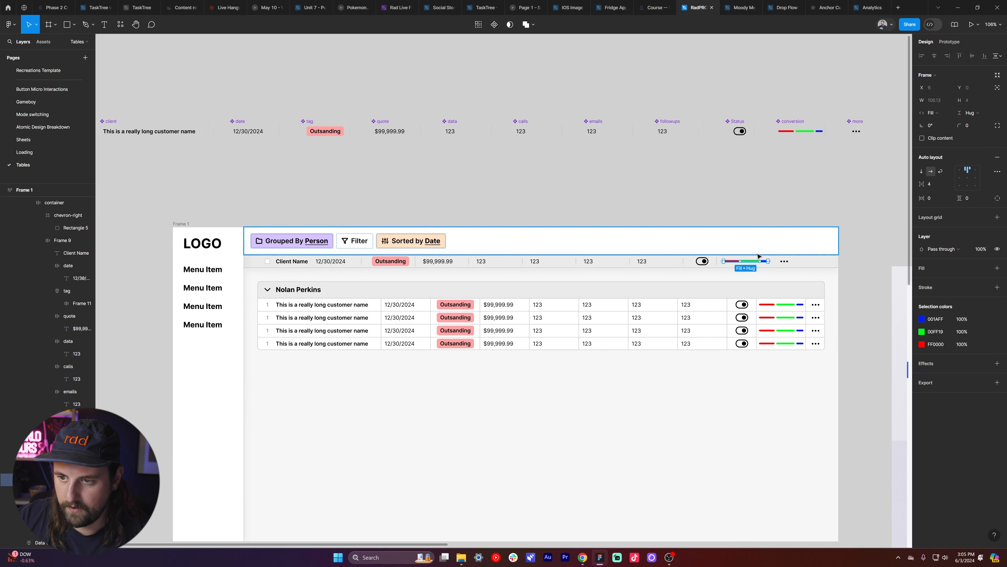
key(shift+Return)
key(shift+Return)
key(Return)
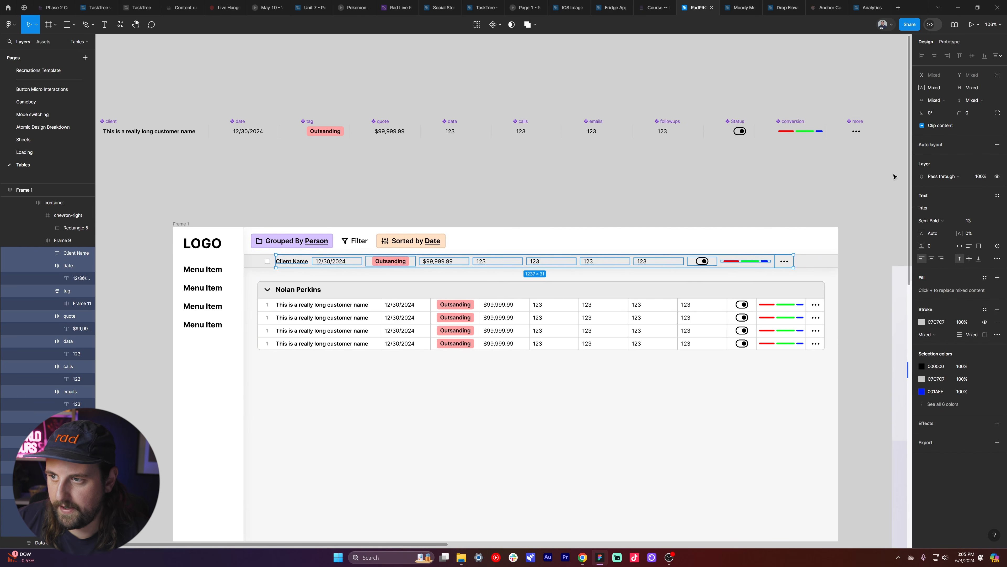
click(949, 99)
key(Escape)
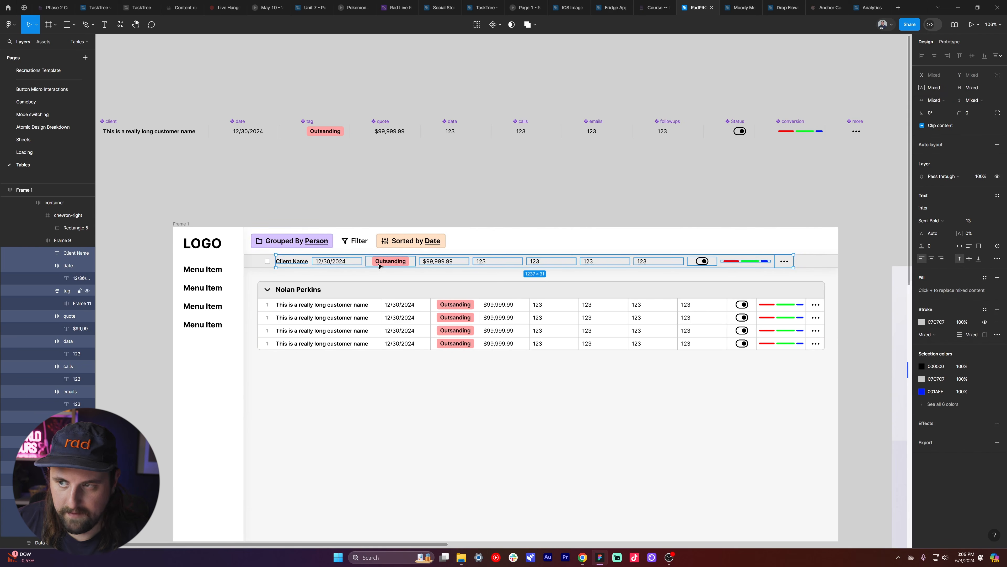
click(380, 264)
click(454, 261)
click(480, 262)
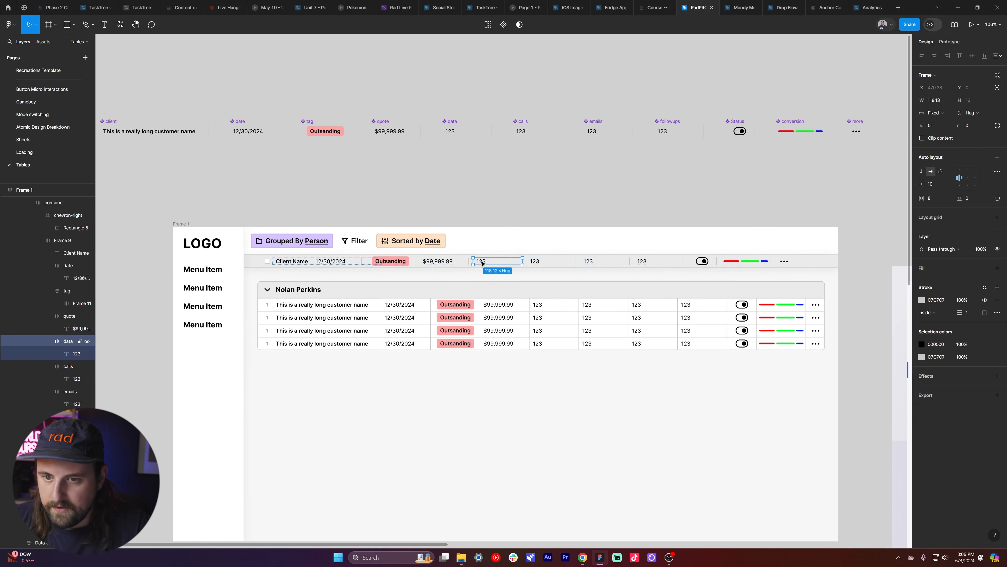
click(422, 262)
click(383, 261)
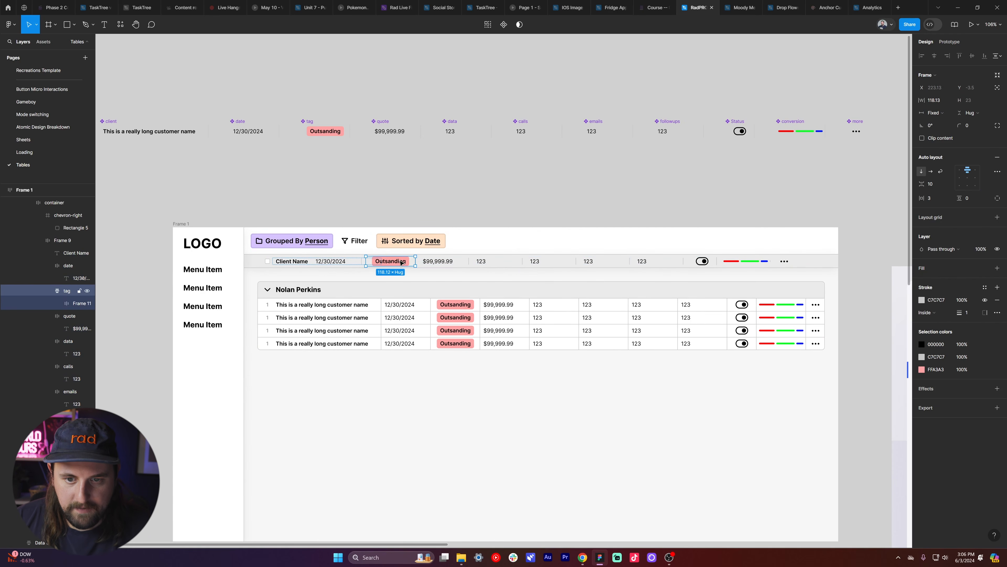
double_click(327, 262)
key(Return)
key(BackSpace)
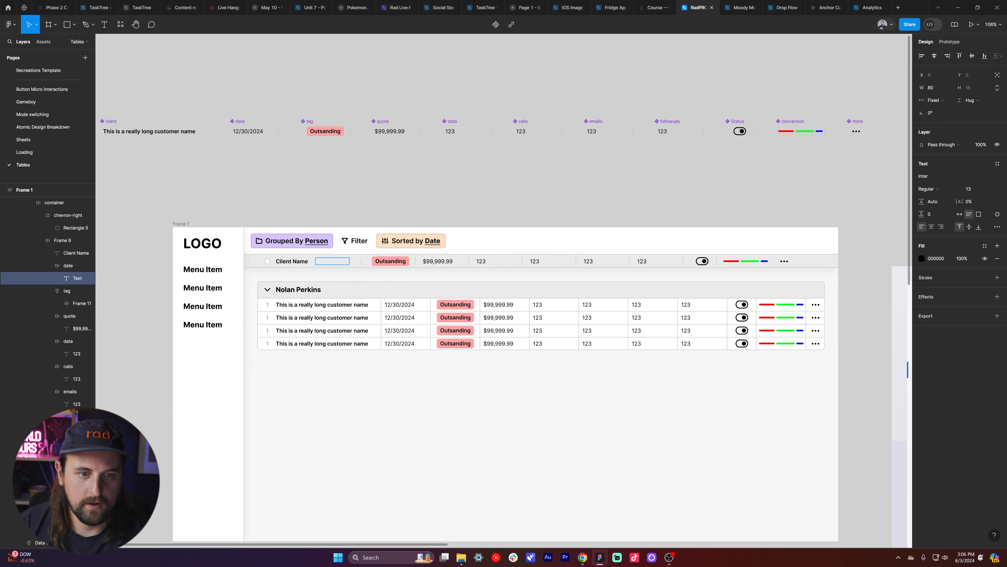
key(ctrl+z)
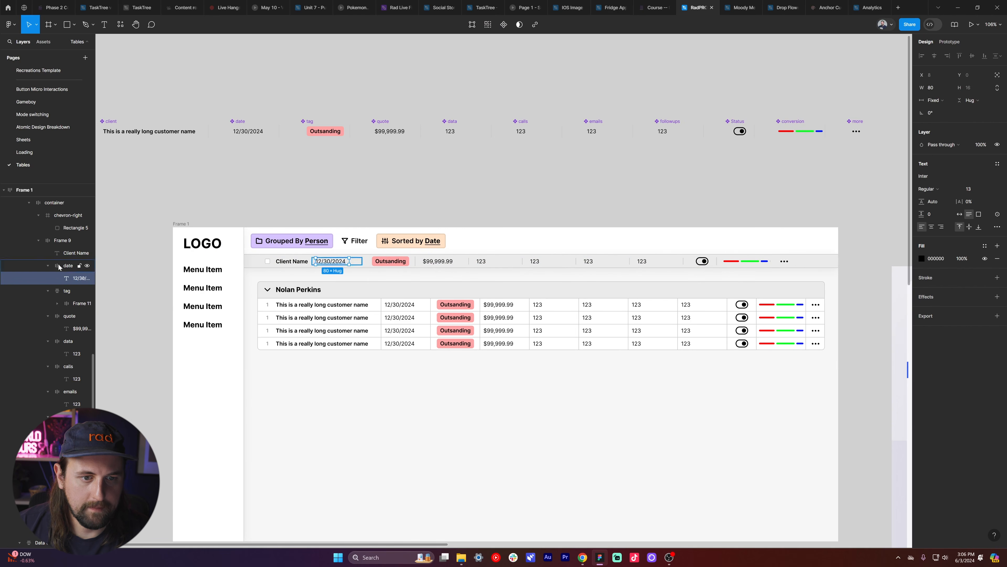
- Move the cells from date through more out of the Client Name frame into the header's container, directly after that frame
click(55, 240)
shift+click(60, 250)
key(Delete)
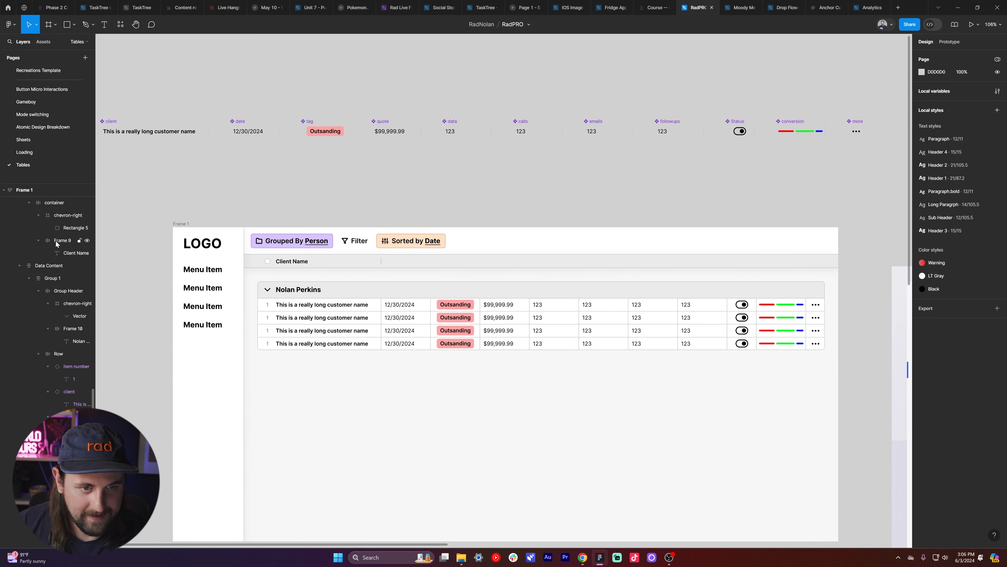
key(ctrl+z)
click(317, 265)
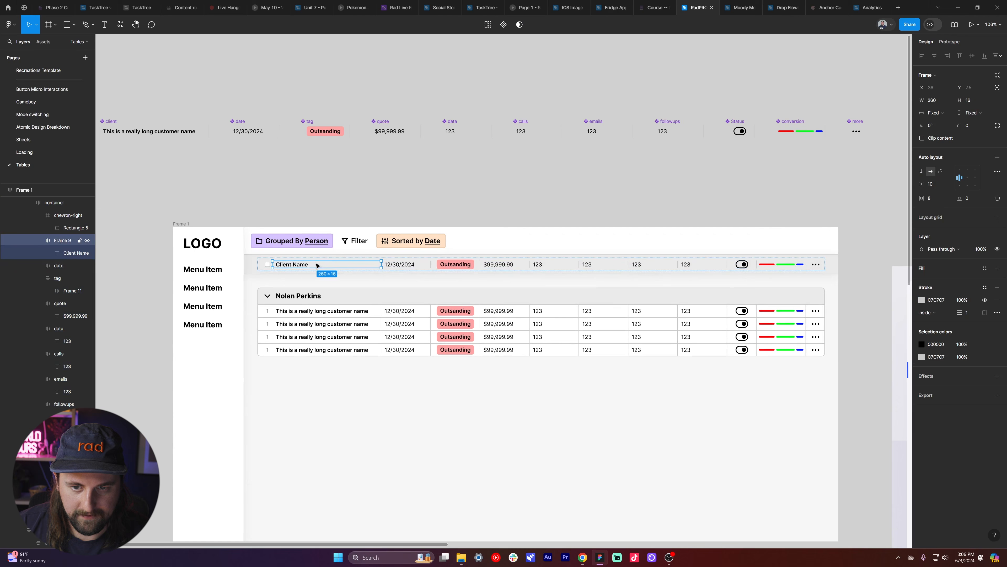
- Replace the date text in the header's date cell with the label Date
click(412, 265)
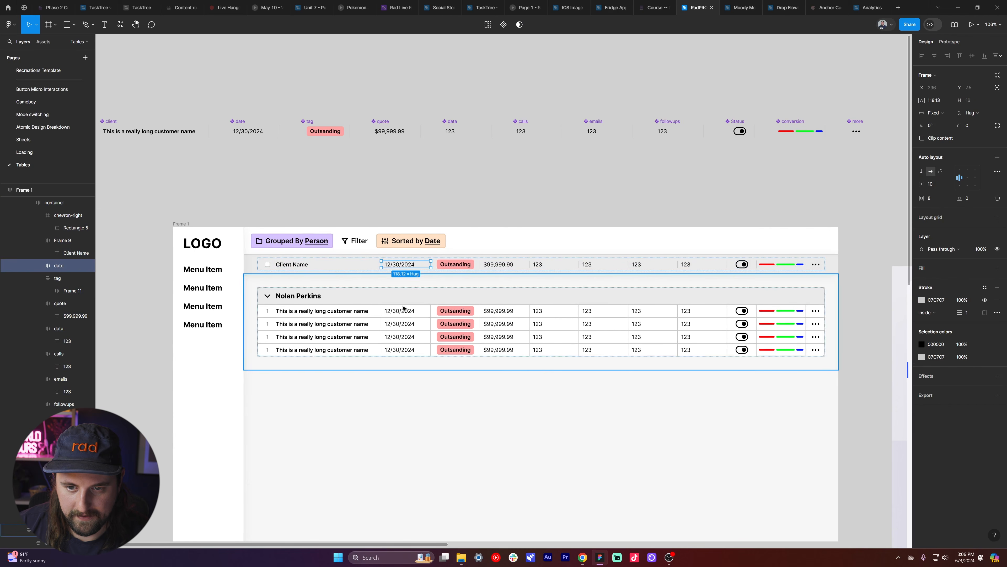
double_click(400, 265)
key(BackSpace)
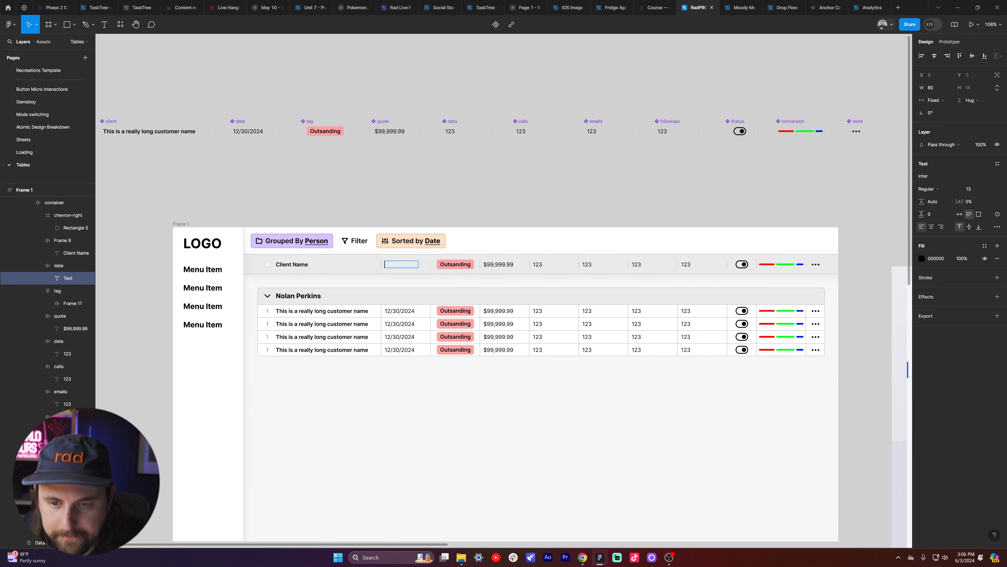
text(Date)
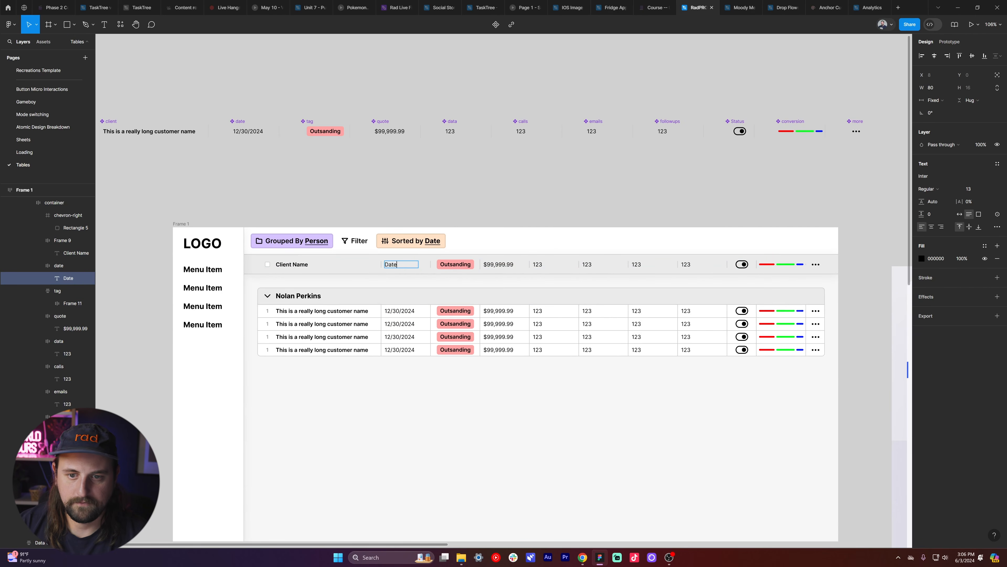
key(Escape)
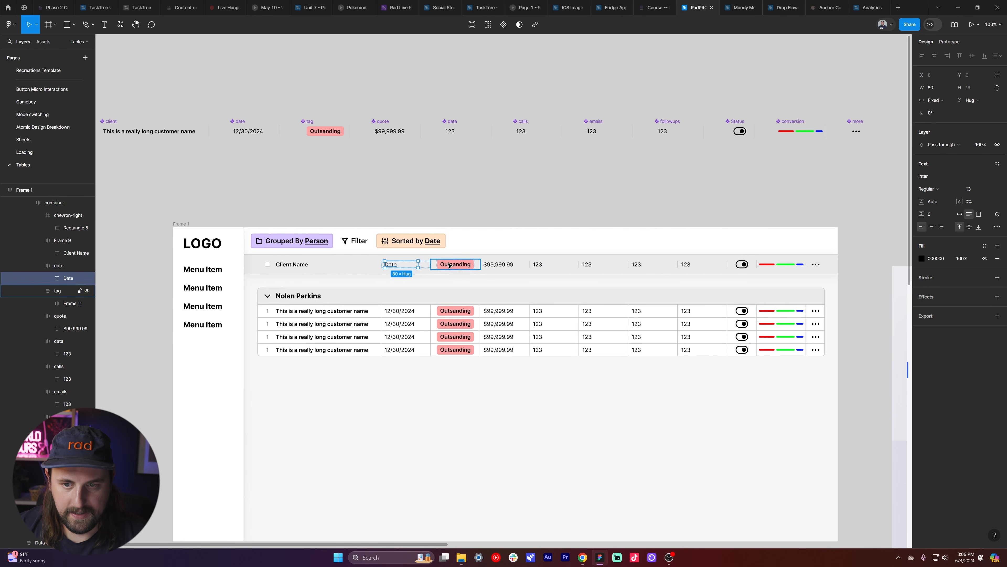
- Replace the Outsanding tag in the header's tag cell with a copy of the Date text reading Tag
click(452, 265)
key(Delete)
double_click(450, 266)
double_click(449, 265)
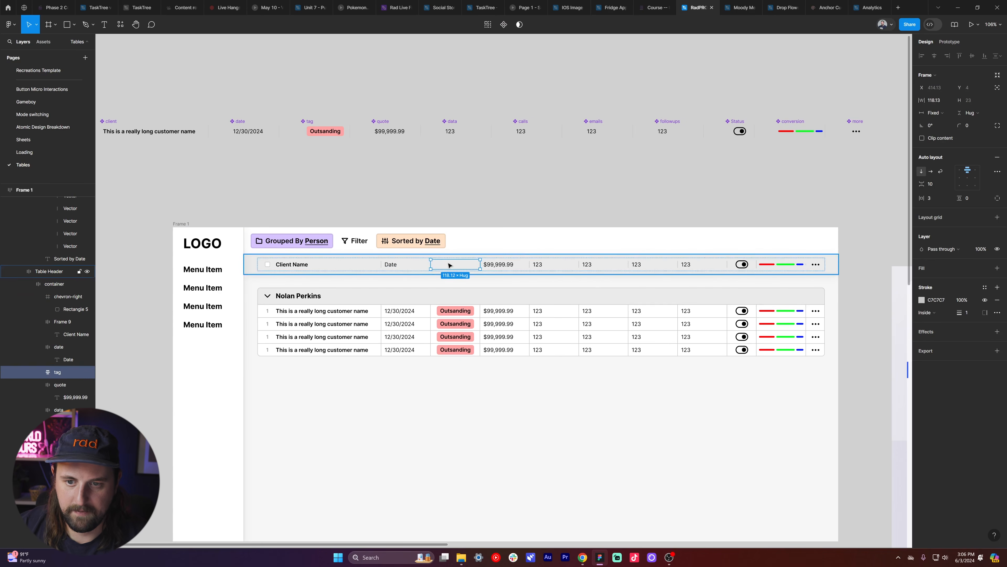
text(Date)
double_click(450, 266)
text(Tag)
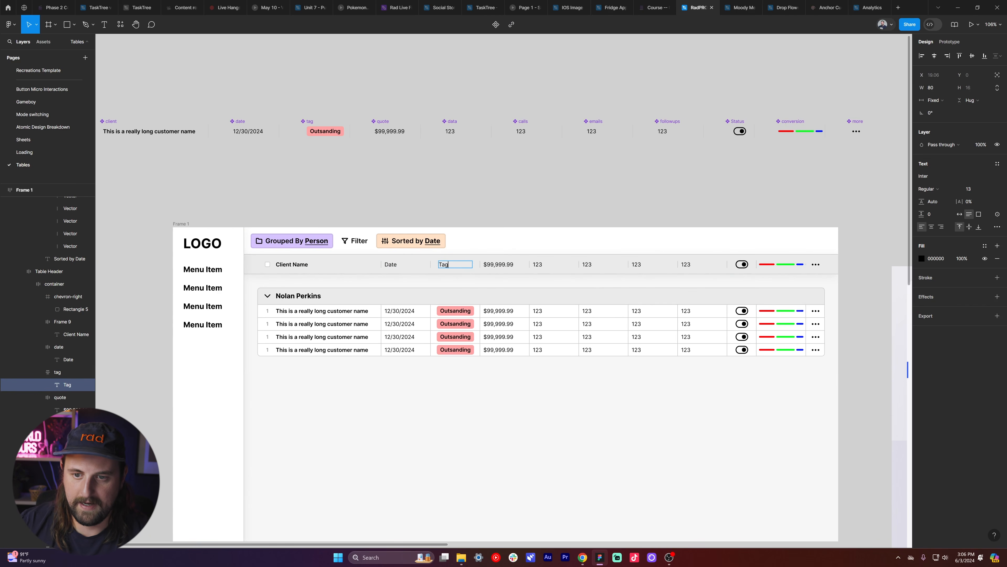
key(Tab)
key(Escape)
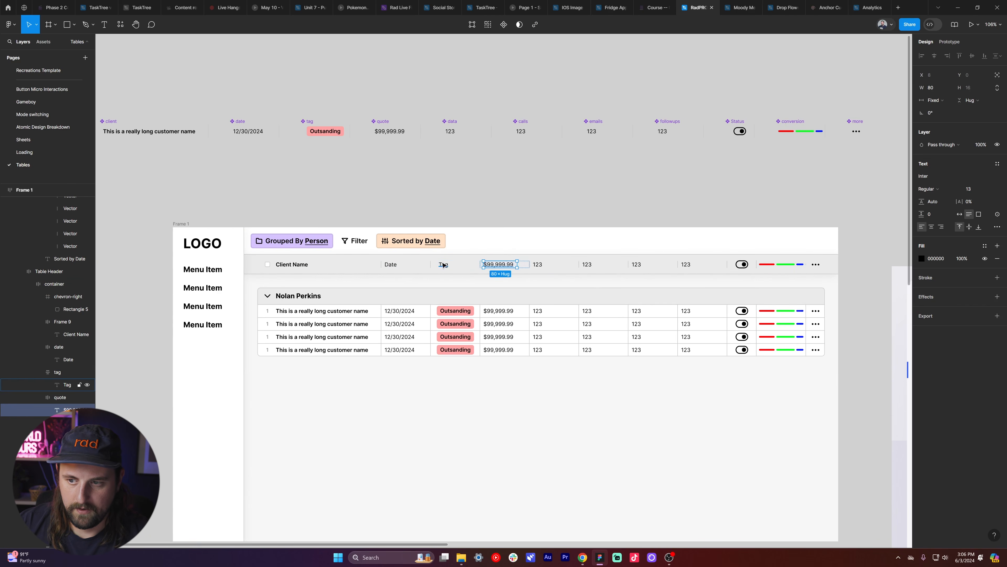
- Change the label in the header's tag cell to Status
double_click(454, 264)
text(Status)
key(Tab)
- Label the header's quote, data, calls and emails cells Quuote, Data, Calls and Emails
key(BackSpace)
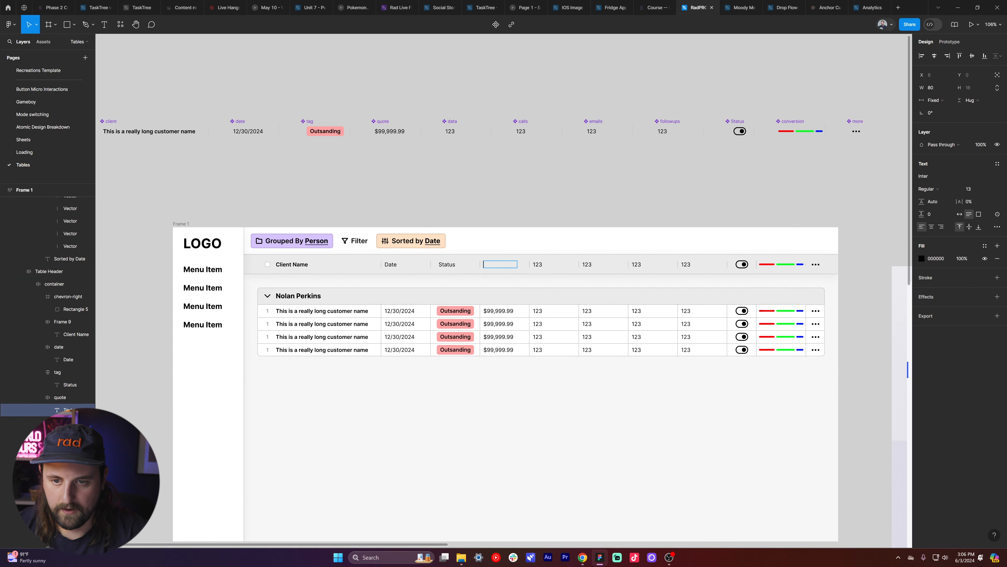
key(Tab)
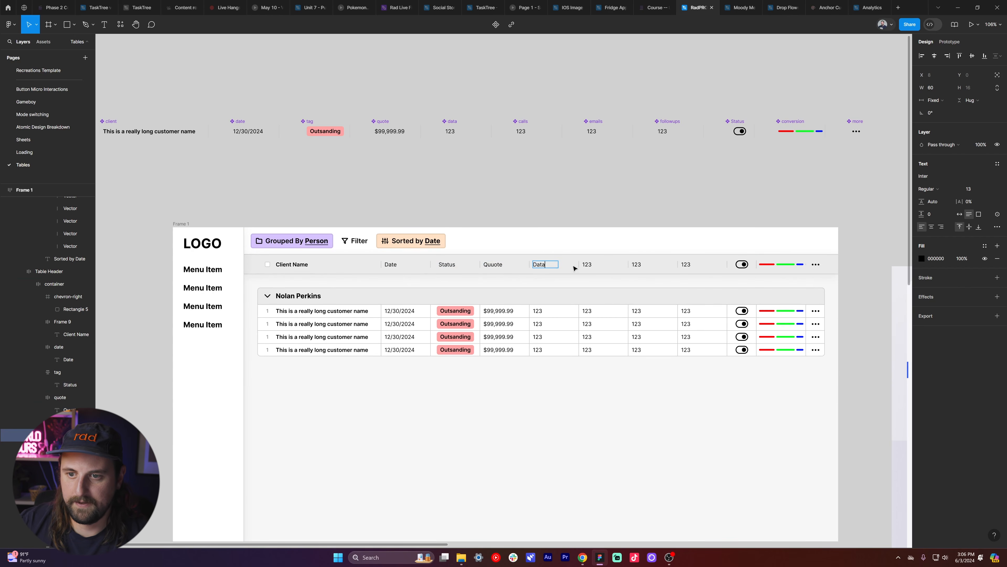
key(Tab)
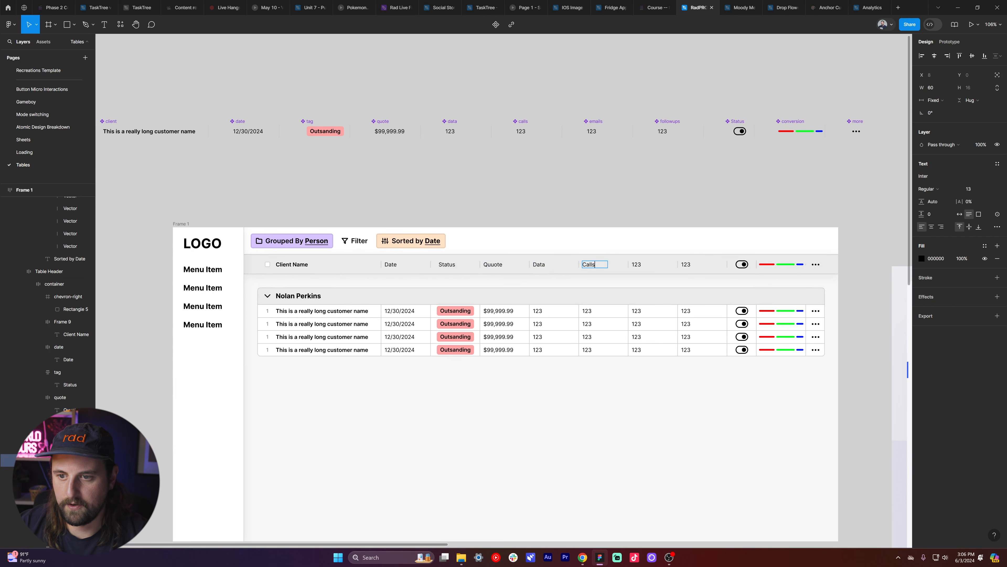
key(Tab)
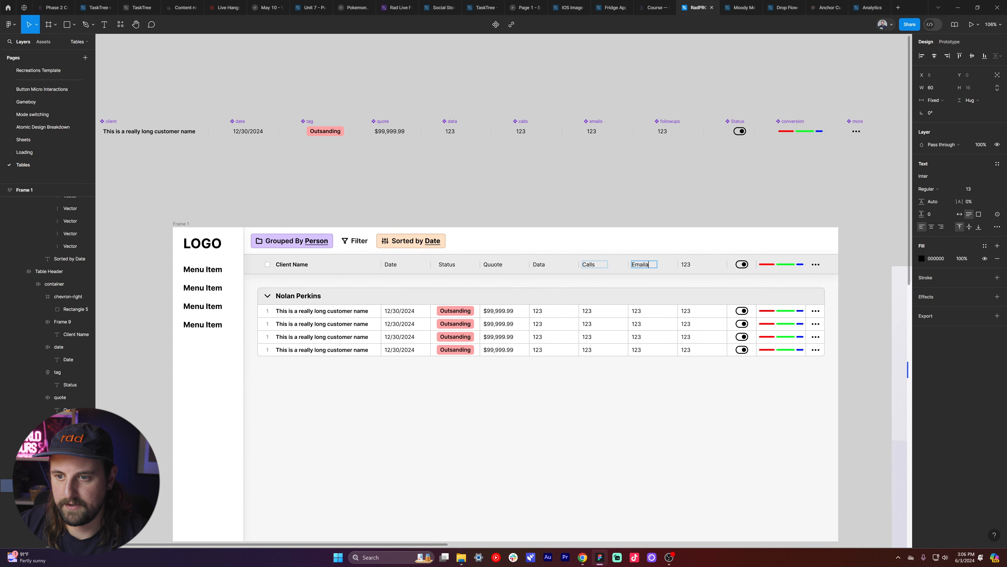
text(Emails)
key(Tab)
- Label the header's followups cell Follow ups and widen its text box so the label fits on one line
text(Followups)
key(BackSpace)
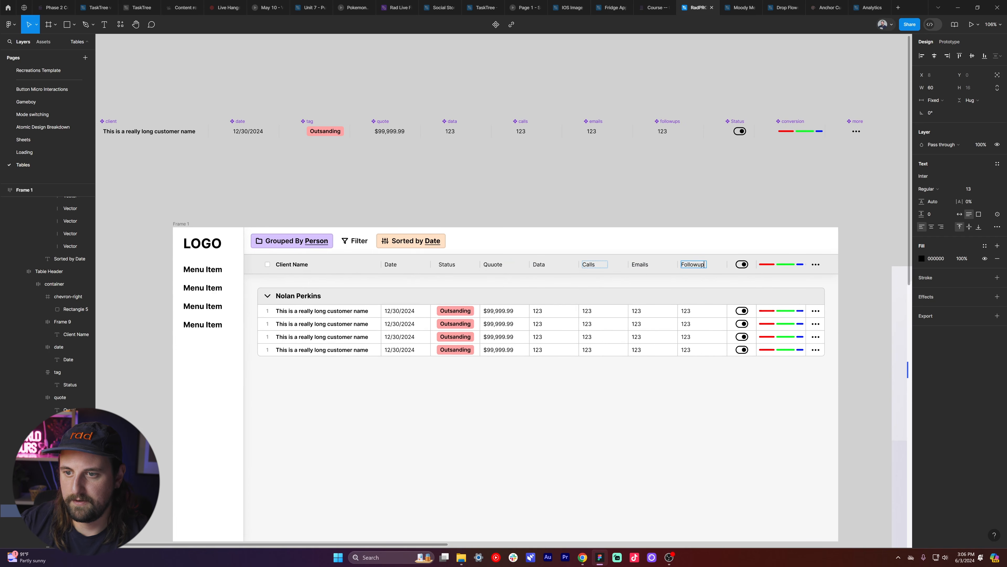
text(s)
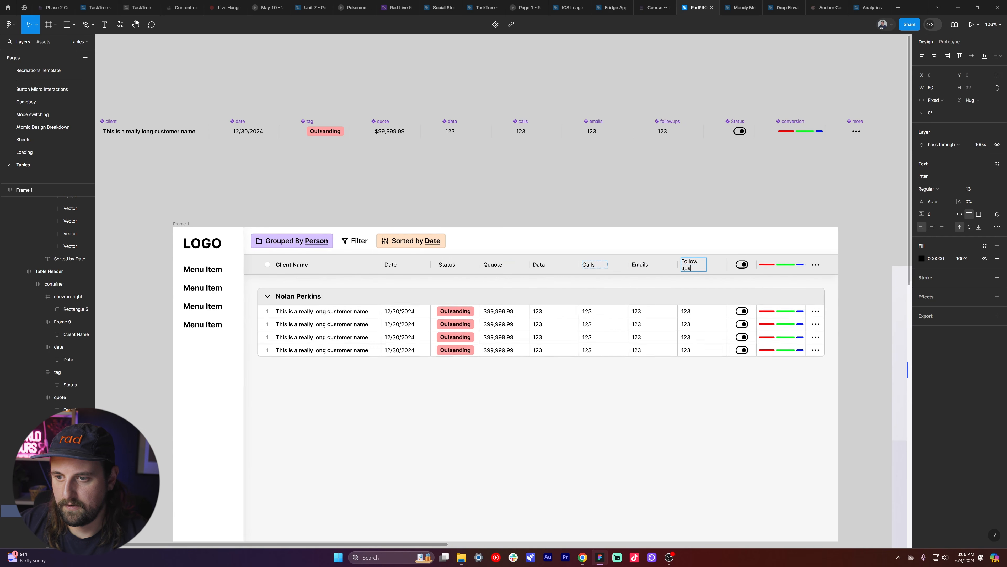
key(Escape)
drag(707, 264, 717, 262)
scroll(716, 262, right, 3)
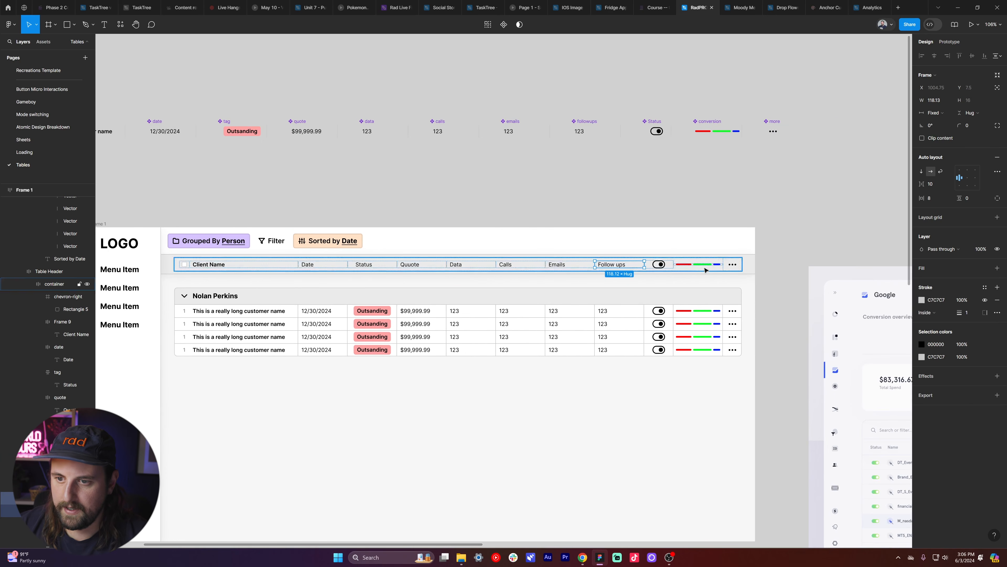
- Check the minimum and maximum width options of the followups cell in the first table row
double_click(622, 320)
double_click(621, 319)
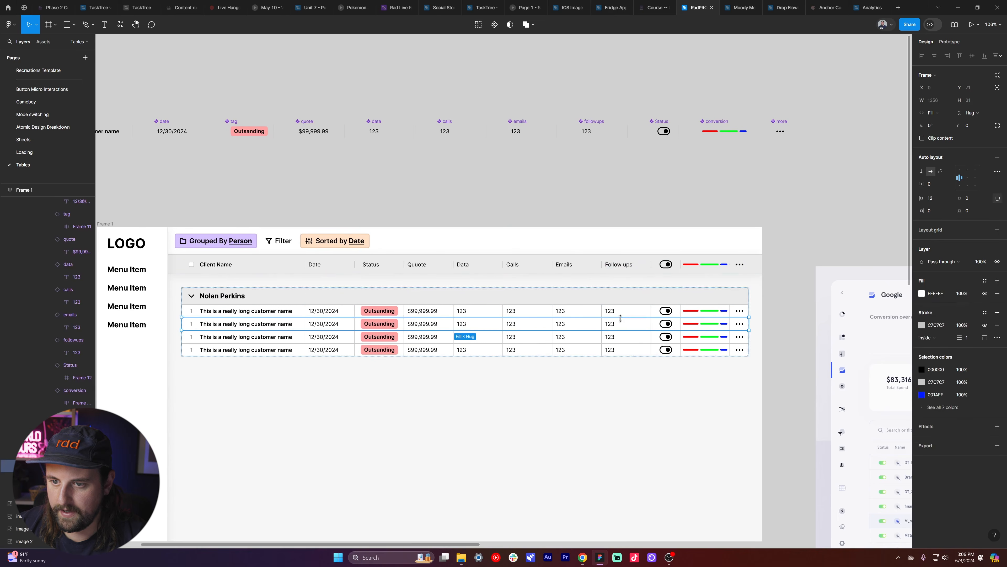
double_click(625, 315)
click(950, 100)
click(950, 102)
click(950, 101)
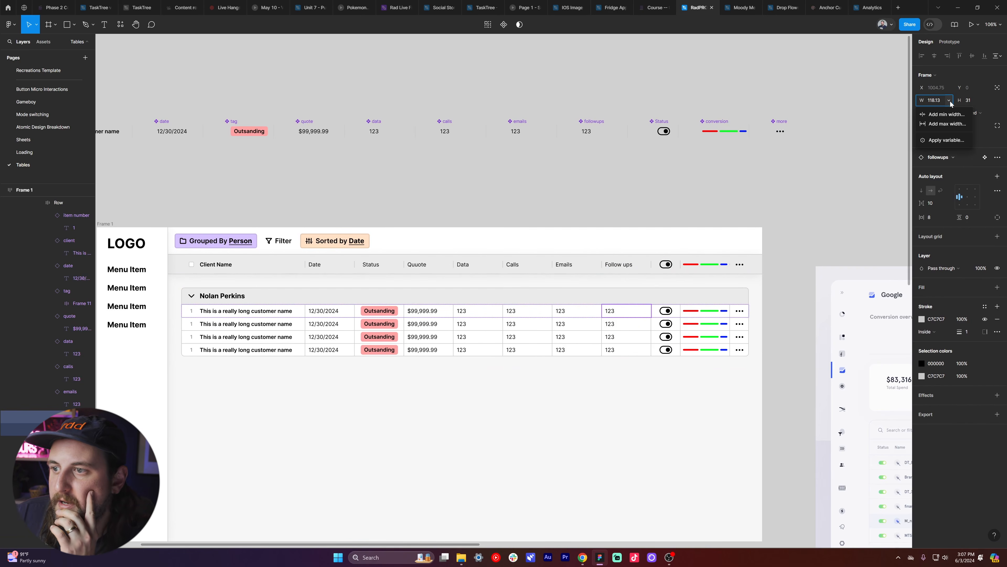
click(447, 154)
- Try resizing Frame 1's width to test how the table cells respond
scroll(213, 223, left, 2)
click(179, 224)
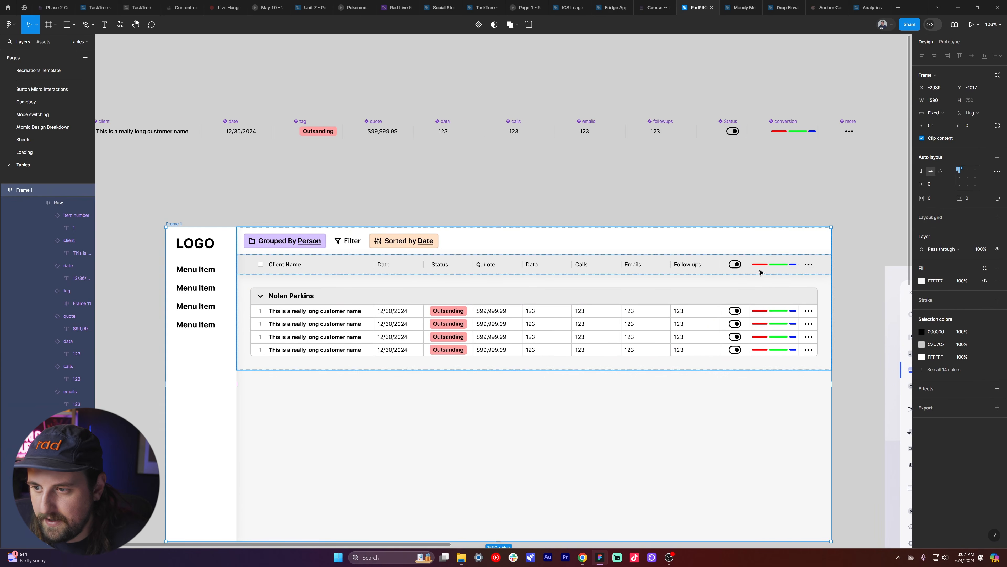
mouse_move(834, 265)
mouse_down()
mouse_move(741, 270)
mouse_move(826, 280)
mouse_up()
scroll(761, 269, down, 3)
scroll(602, 142, right, 1)
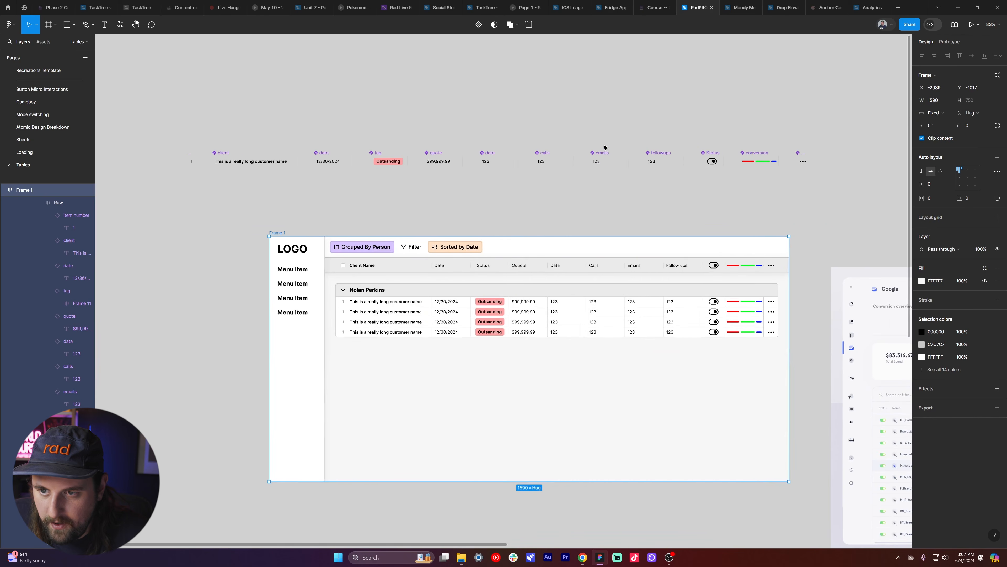
- Check the emails component's width limits and the horizontal sizing options shared by the data, calls, emails and followups components
click(609, 155)
click(949, 100)
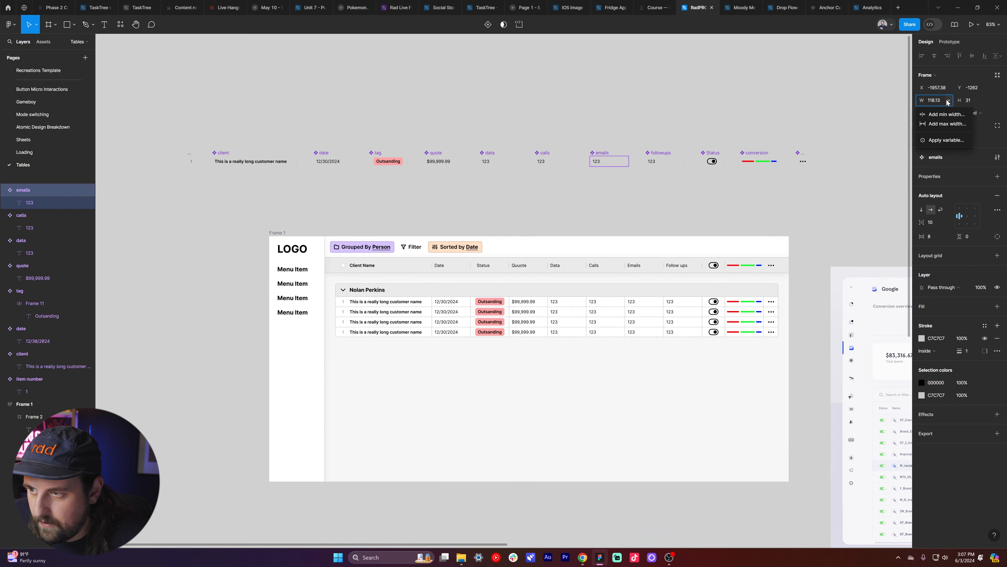
click(951, 114)
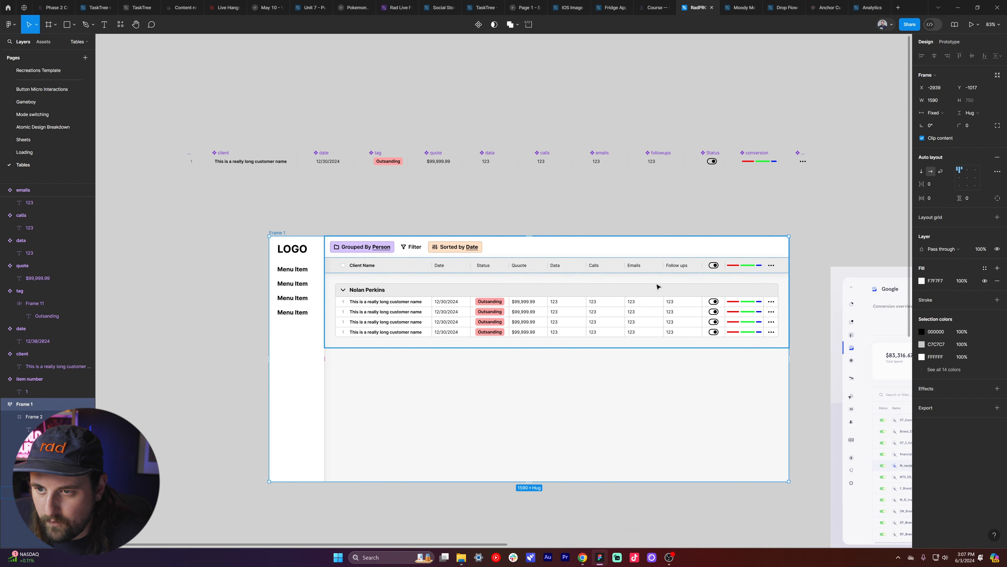
click(664, 161)
shift+click(599, 153)
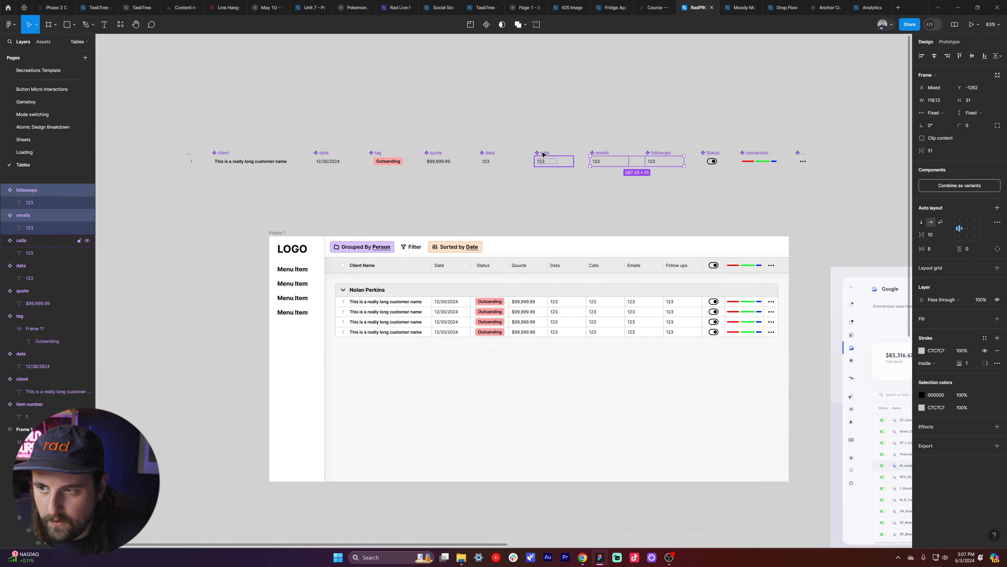
shift+click(545, 160)
shift+click(490, 161)
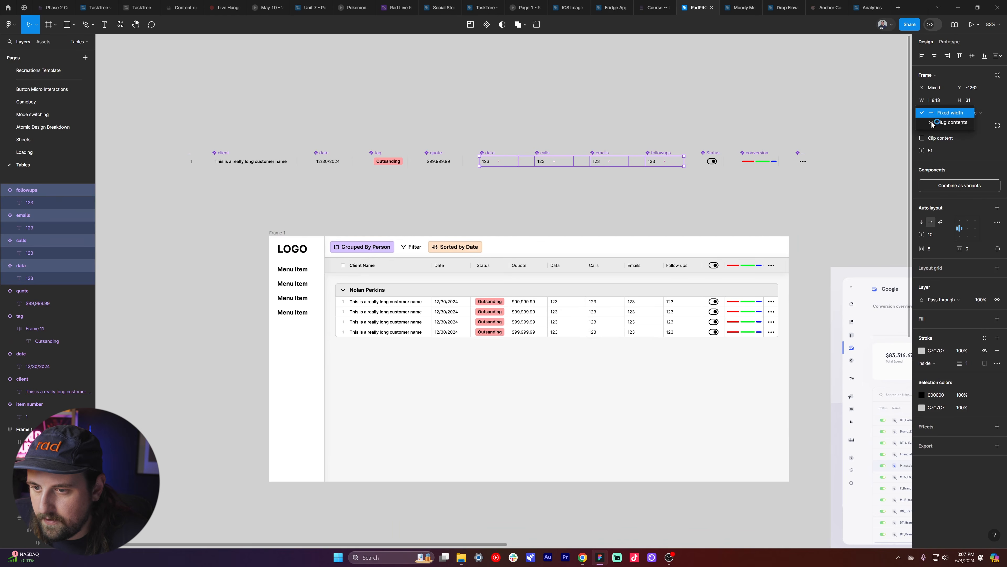
click(681, 305)
click(683, 306)
click(676, 303)
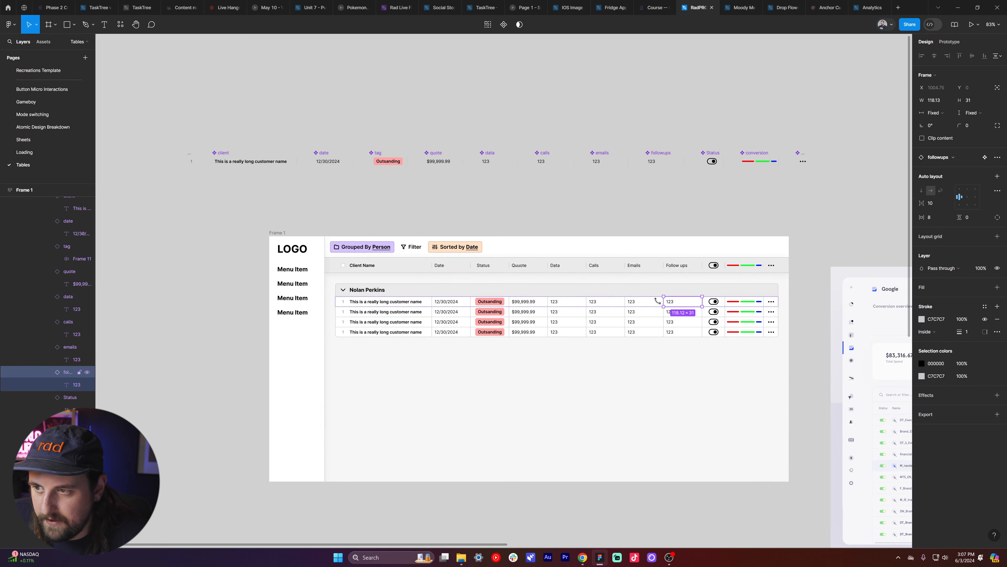
shift+click(638, 303)
shift+click(599, 302)
shift+click(559, 304)
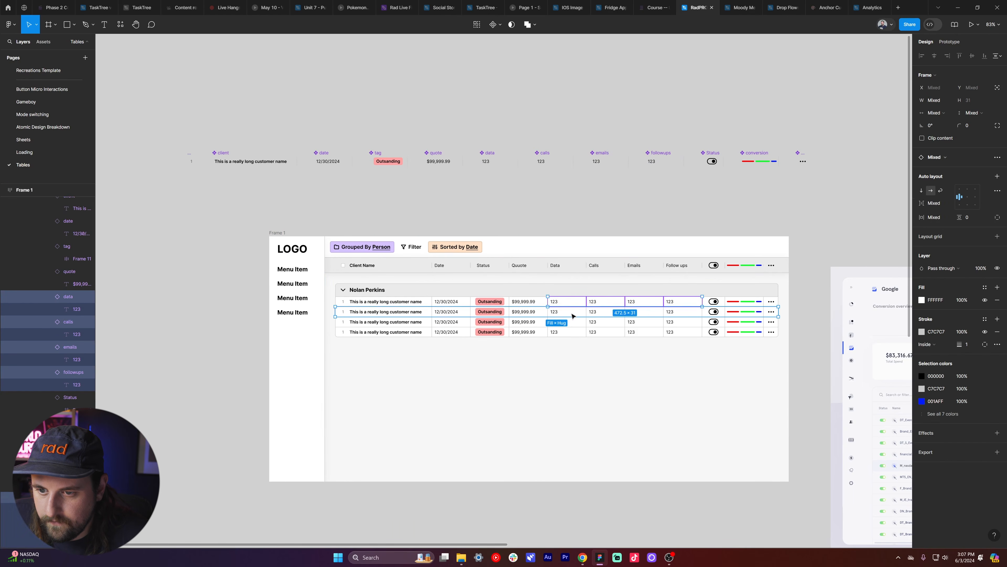
double_click(555, 314)
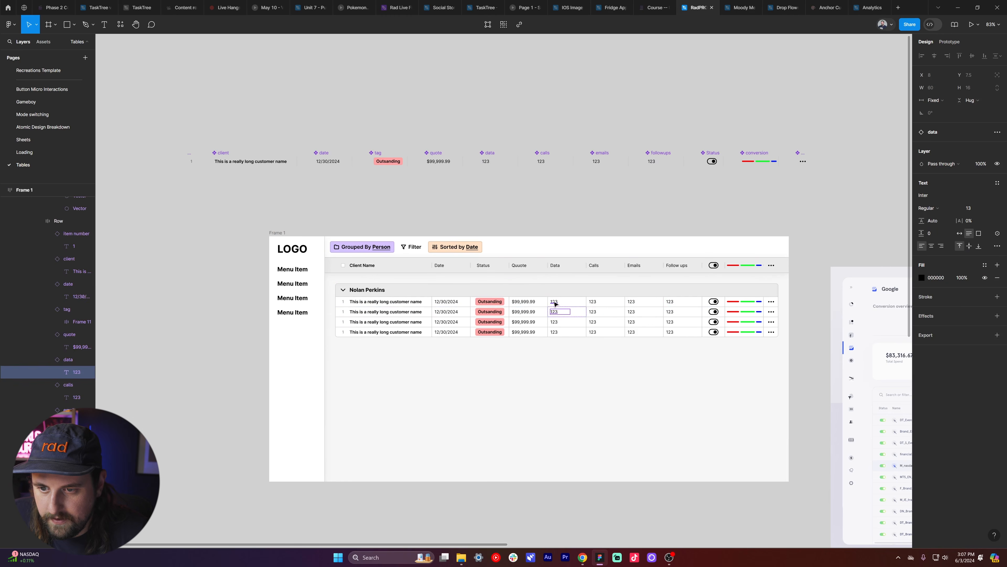
ctrl+shift+click(555, 304)
ctrl+shift+click(592, 304)
scroll(620, 321, up, 4)
drag(512, 365, 756, 282)
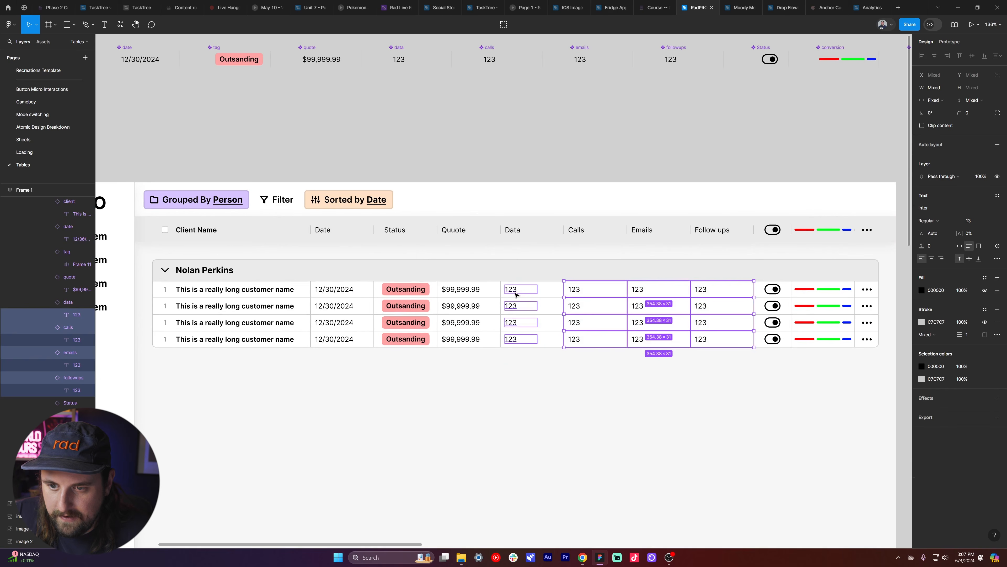
- Set the width of the data, calls, emails and followups cells in all four rows to fill container
click(499, 374)
drag(496, 375, 758, 275)
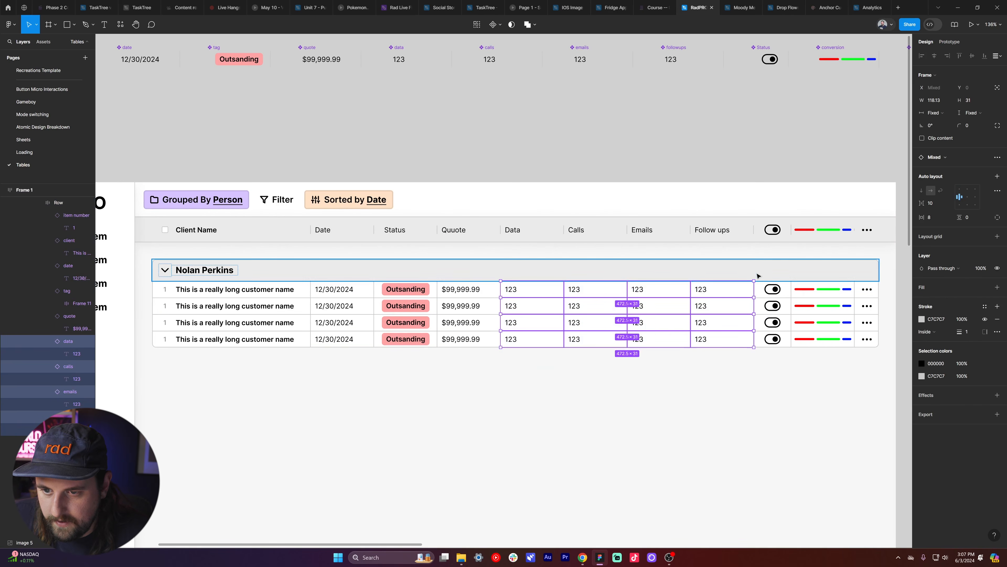
click(934, 113)
click(943, 130)
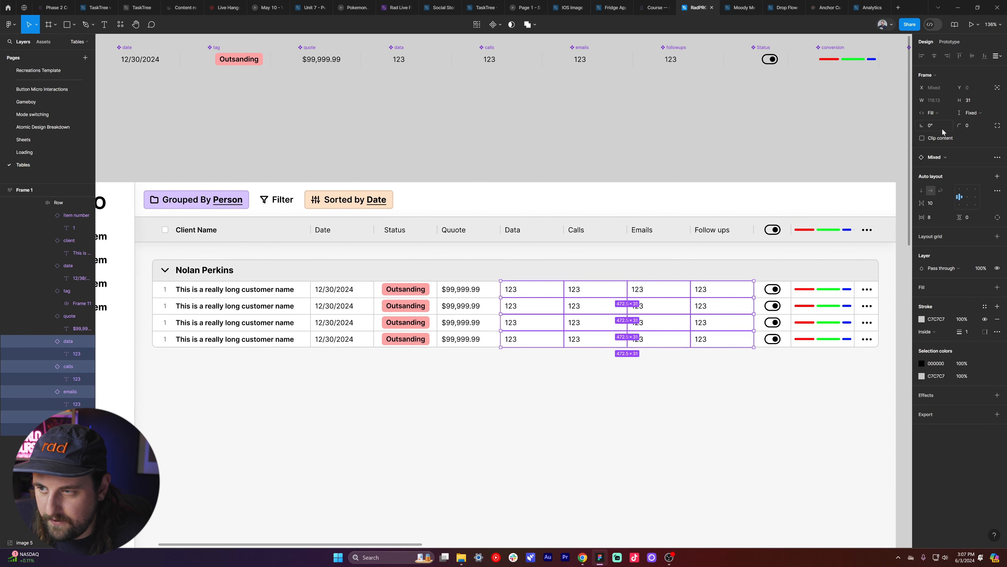
scroll(679, 254, right, 3)
scroll(677, 257, down, 3)
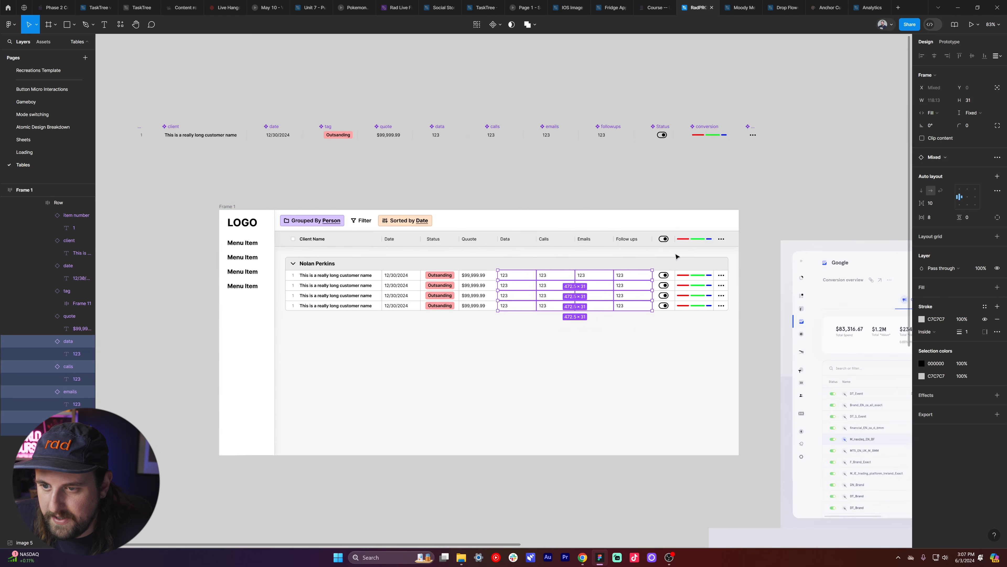
- Set the width of the Status toggle cells in all four rows to fill container
key(shift+Return)
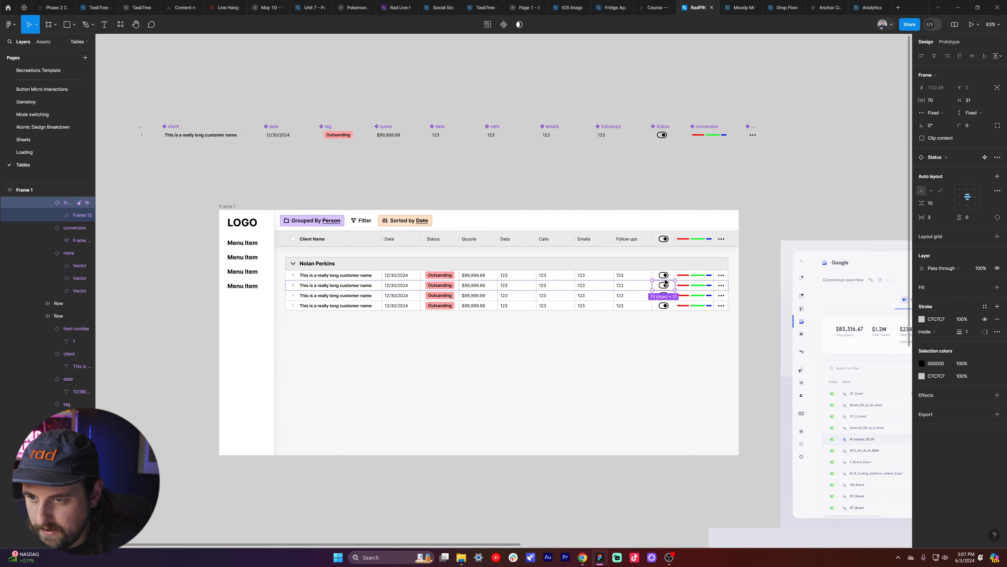
click(669, 279)
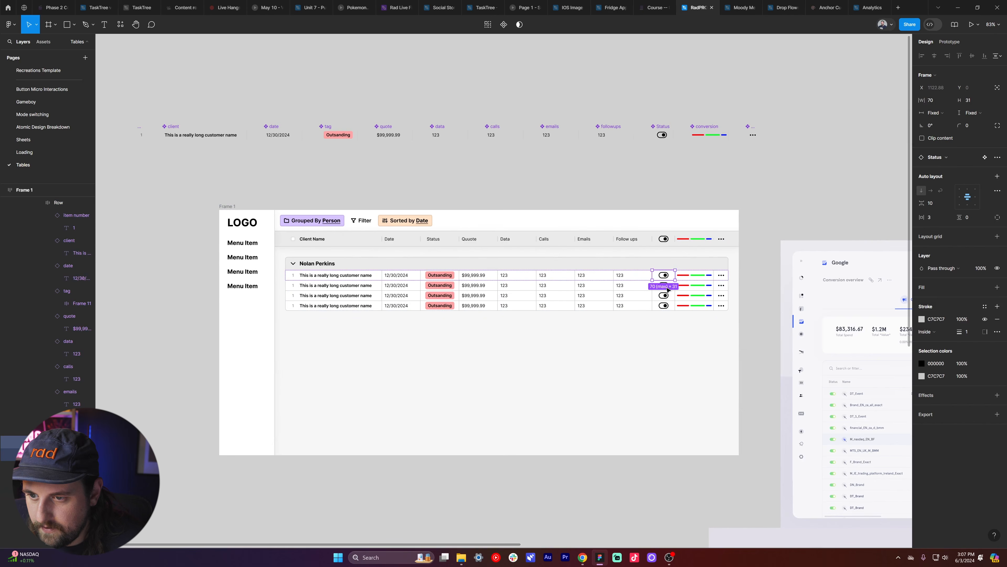
scroll(666, 288, up, 5)
double_click(659, 283)
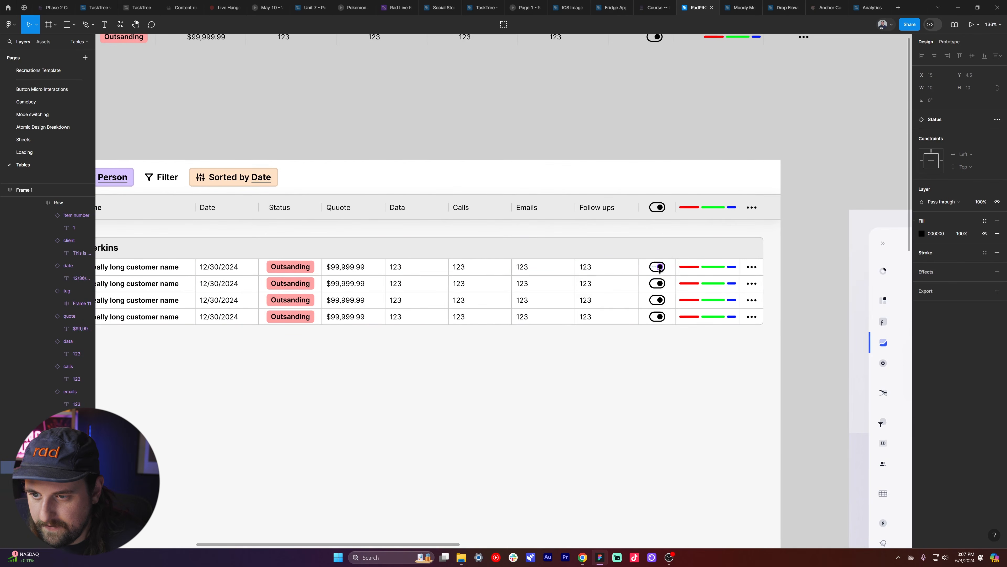
ctrl+shift+click(661, 301)
ctrl+shift+click(661, 318)
key(shift+Return)
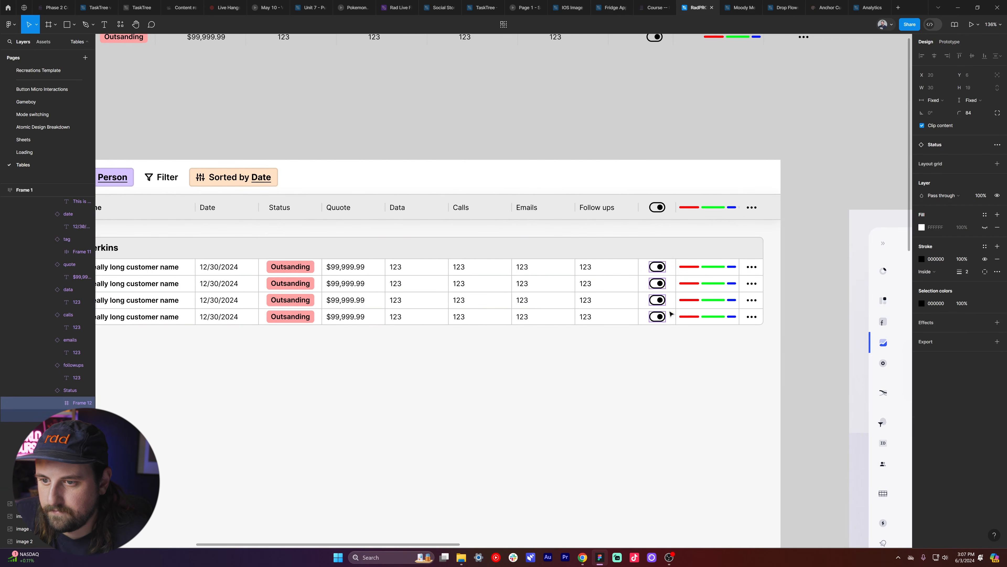
key(shift+Return)
click(934, 113)
click(936, 128)
- Check the minimum and maximum width settings of the Status cells and of the first row's conversion cell
click(948, 100)
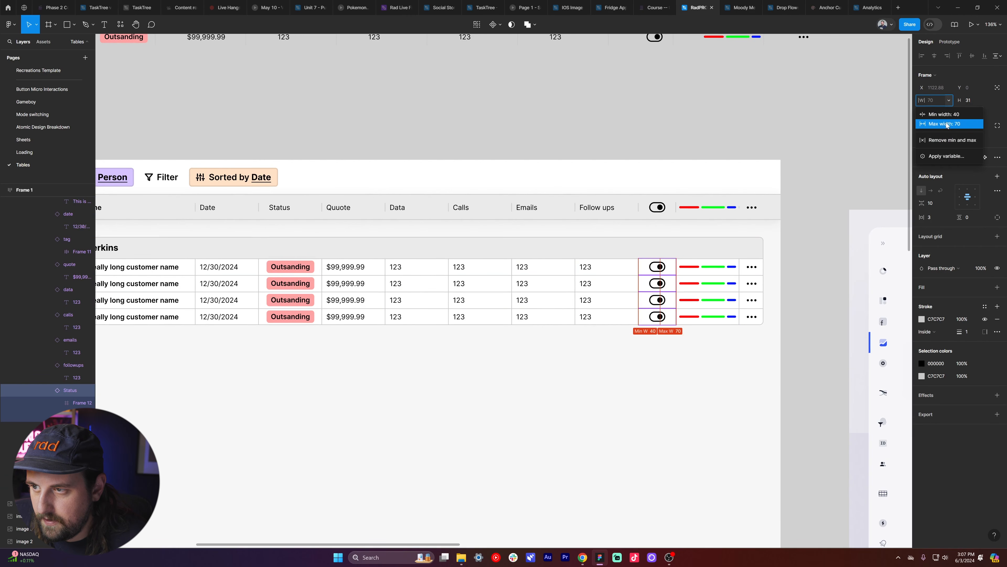
click(949, 114)
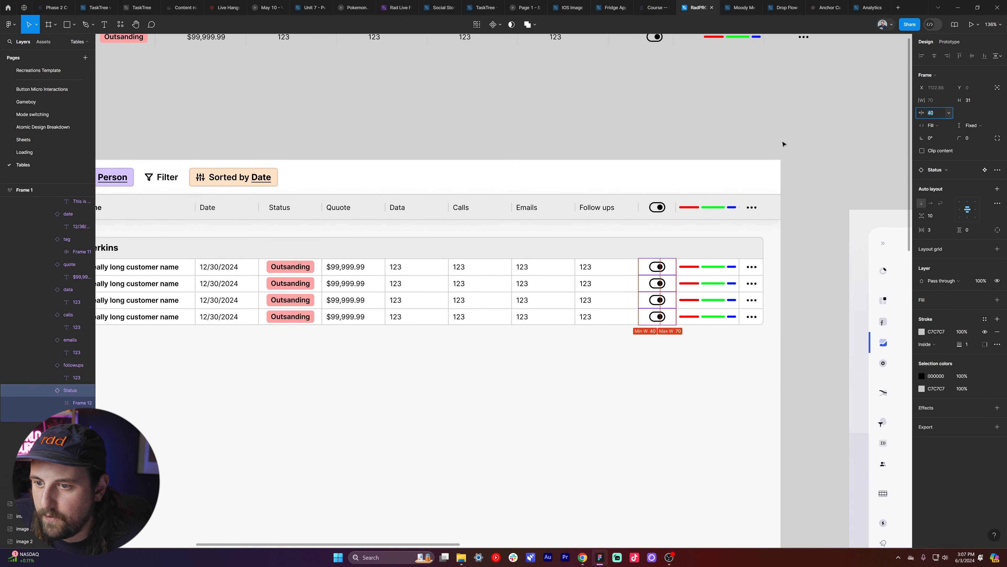
click(710, 267)
click(948, 100)
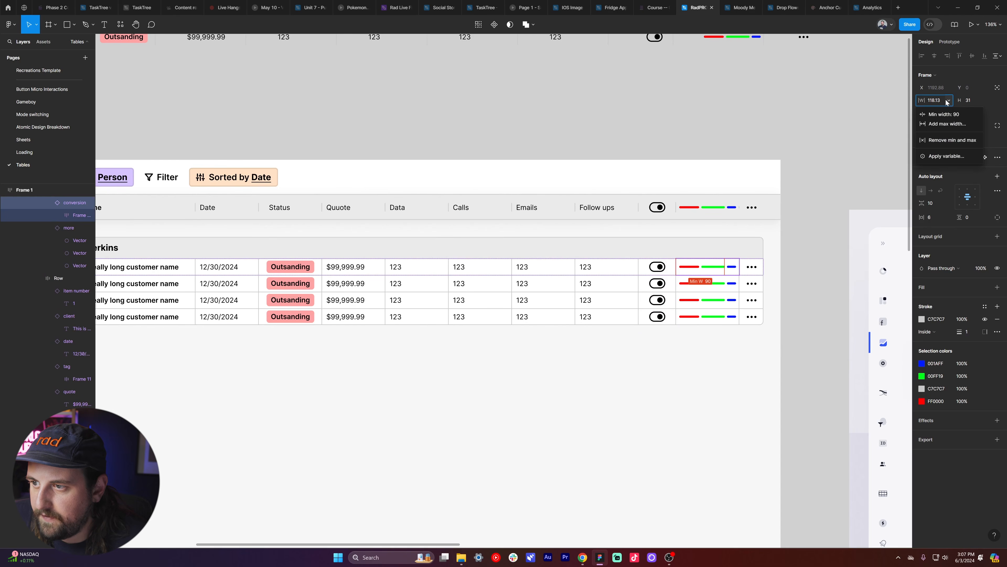
click(711, 133)
scroll(710, 133, down, 3)
click(712, 132)
scroll(711, 134, up, 2)
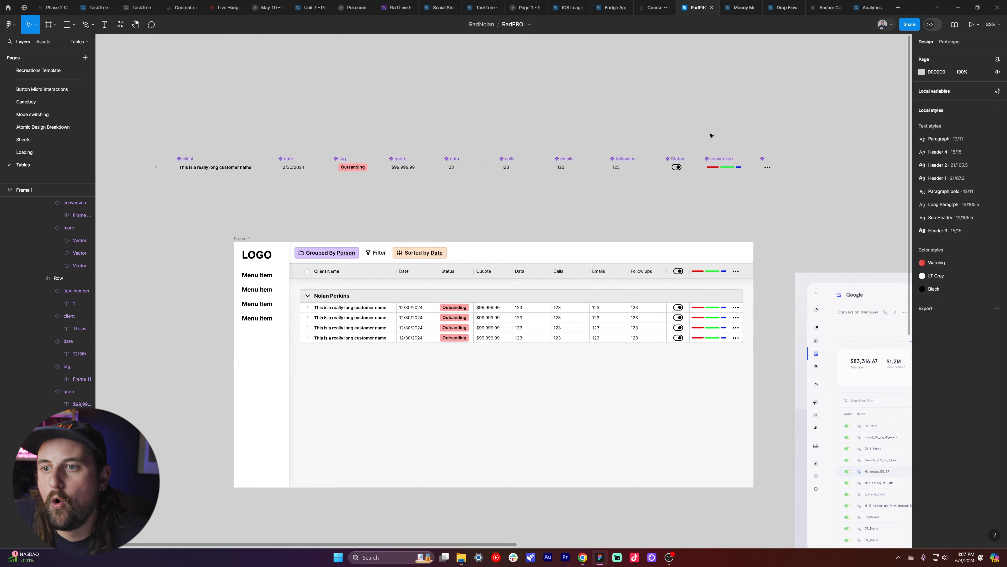
- Try narrowing Frame 1 to test how the rows and header shrink, and undo the resize
scroll(710, 137, left, 3)
scroll(689, 175, right, 4)
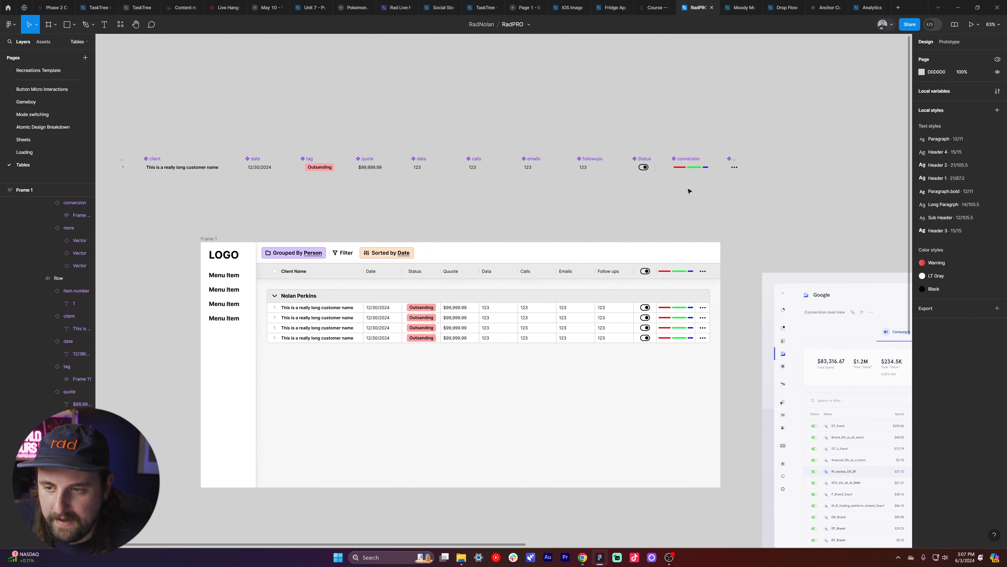
click(209, 239)
drag(722, 255, 619, 274)
key(ctrl+z)
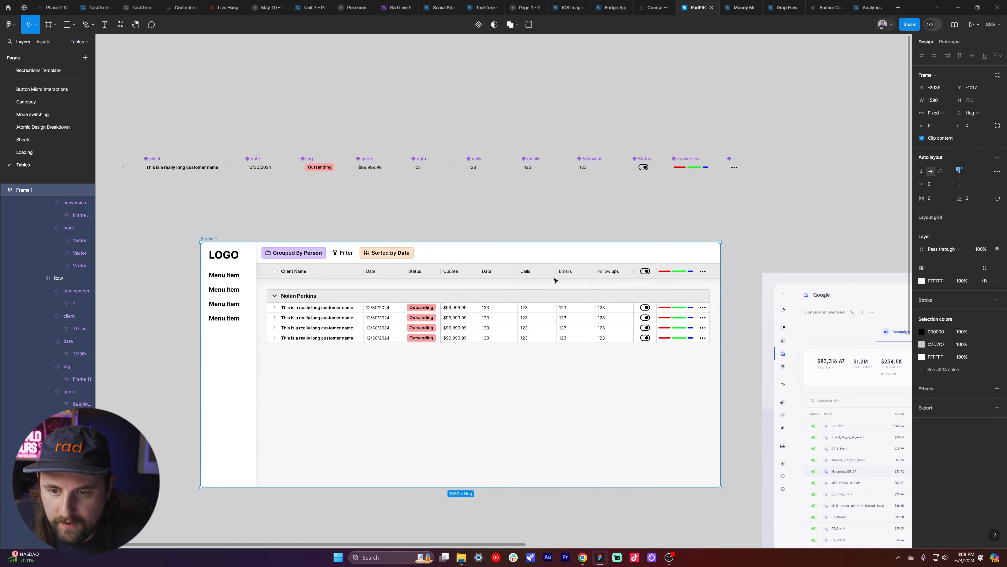
- Set the width of the quote cell in the first table row to fill container
double_click(456, 308)
click(948, 101)
click(945, 112)
click(941, 130)
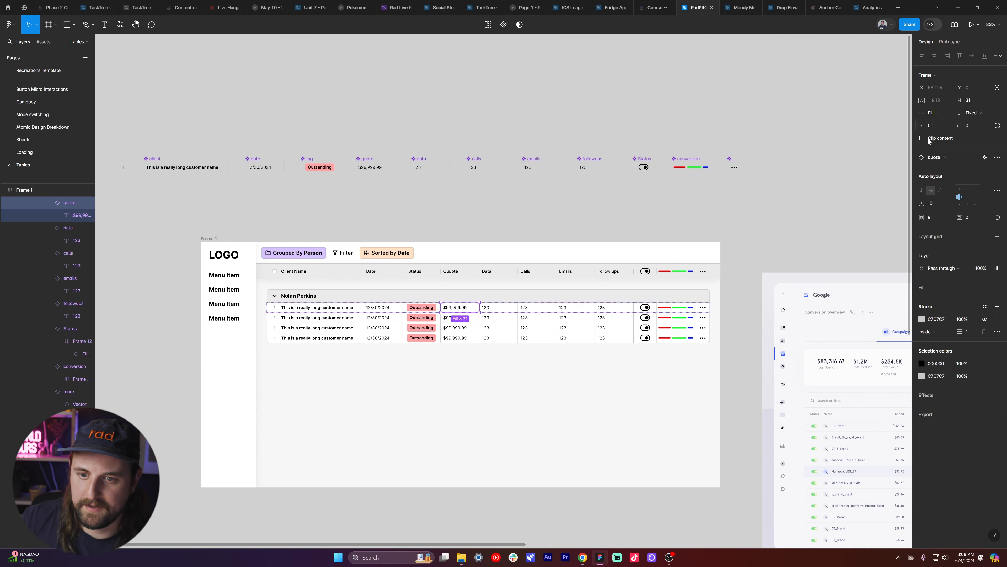
- Select every cell from client to conversion in all four rows and set their width to fill container
drag(729, 357, 273, 307)
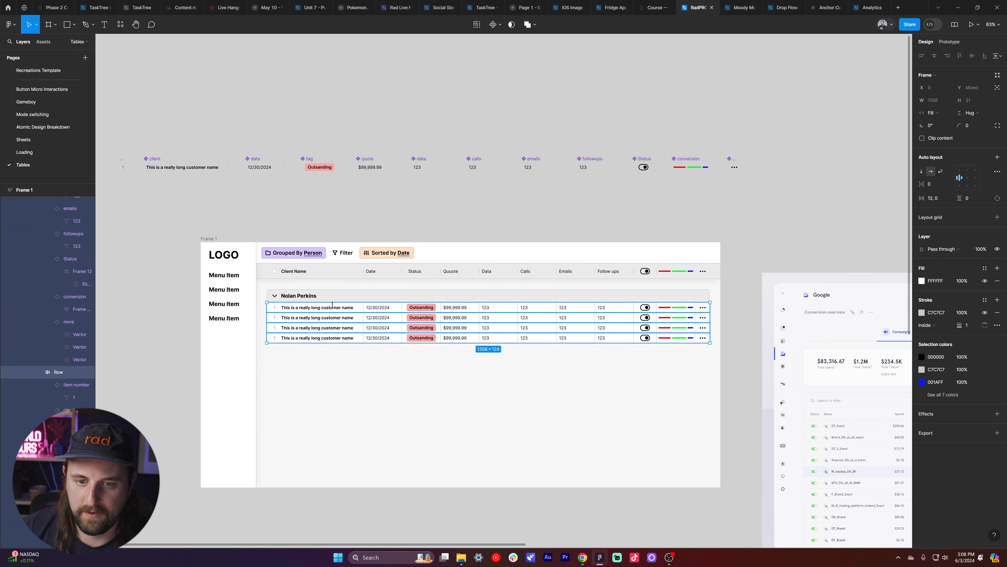
key(Return)
drag(735, 361, 703, 305)
drag(254, 353, 268, 334)
key(ctrl+z)
key(ctrl+z)
drag(261, 491, 280, 301)
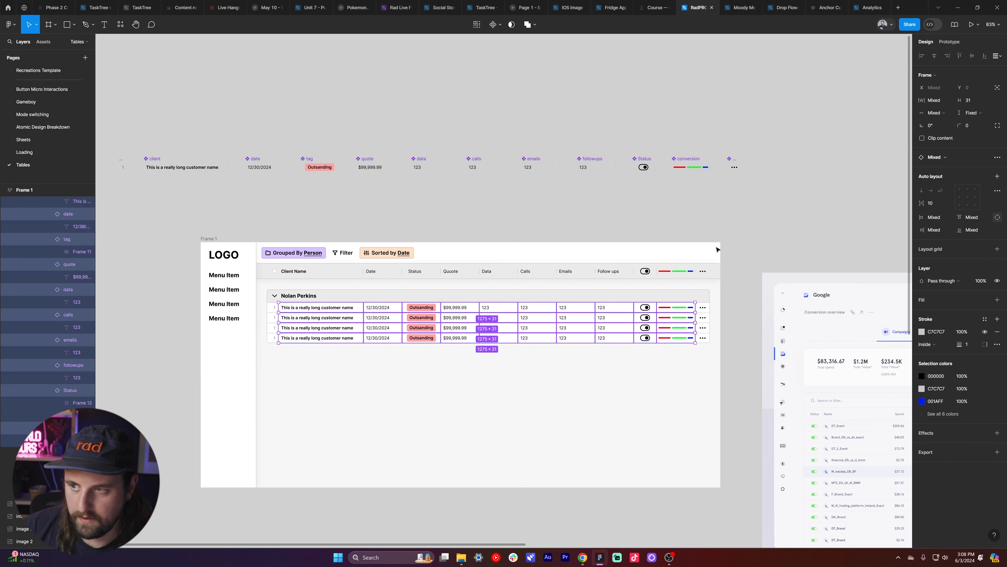
click(935, 113)
click(951, 147)
click(781, 180)
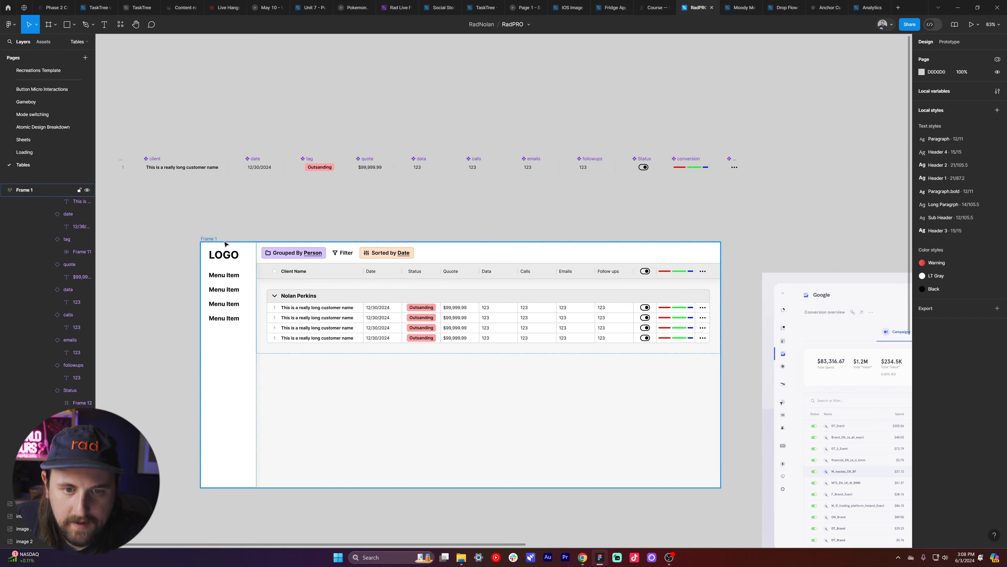
- Try widening Frame 1 to 1679 to compare how rows and header stretch, and undo the resize
click(308, 242)
drag(718, 272, 746, 274)
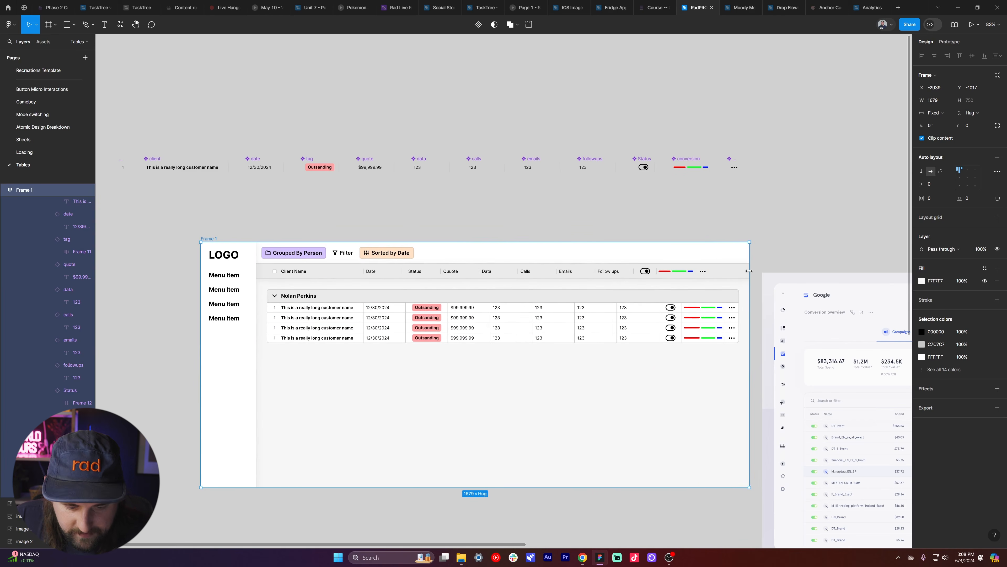
key(ctrl+z)
- Correct the Quuote label in the table header to Quote
click(324, 274)
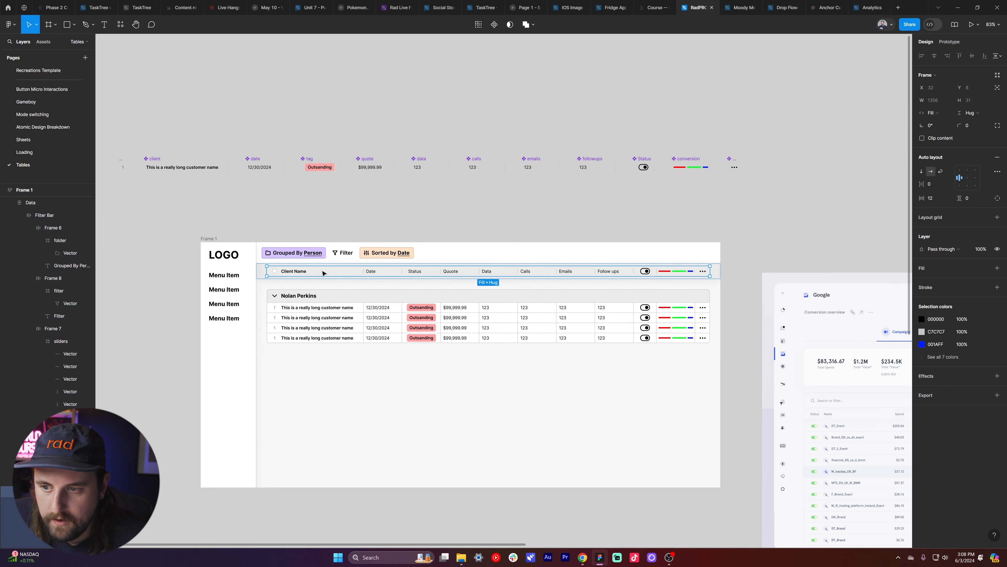
double_click(375, 274)
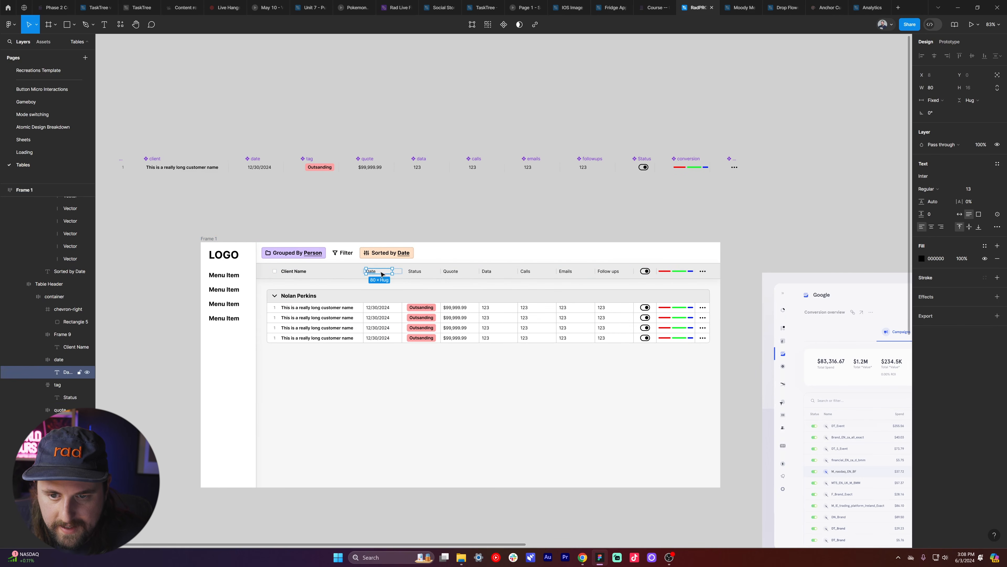
click(418, 272)
scroll(448, 274, up, 3)
double_click(450, 271)
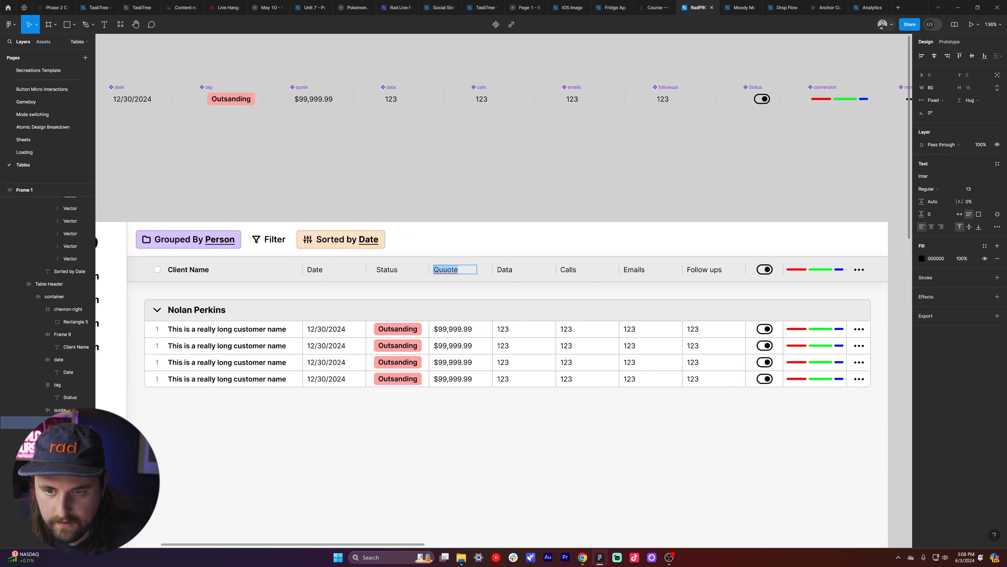
scroll(495, 269, right, 3)
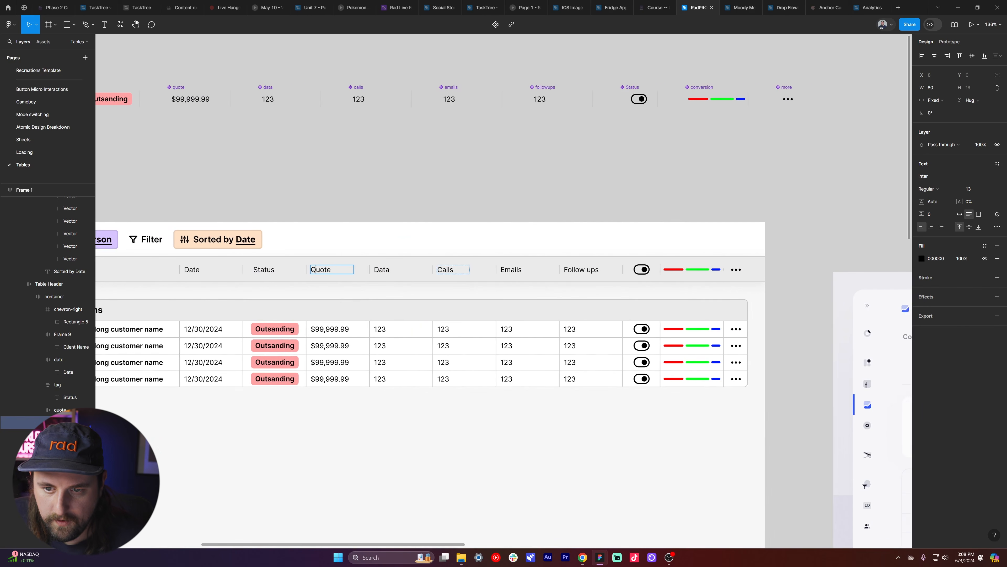
scroll(547, 268, down, 3)
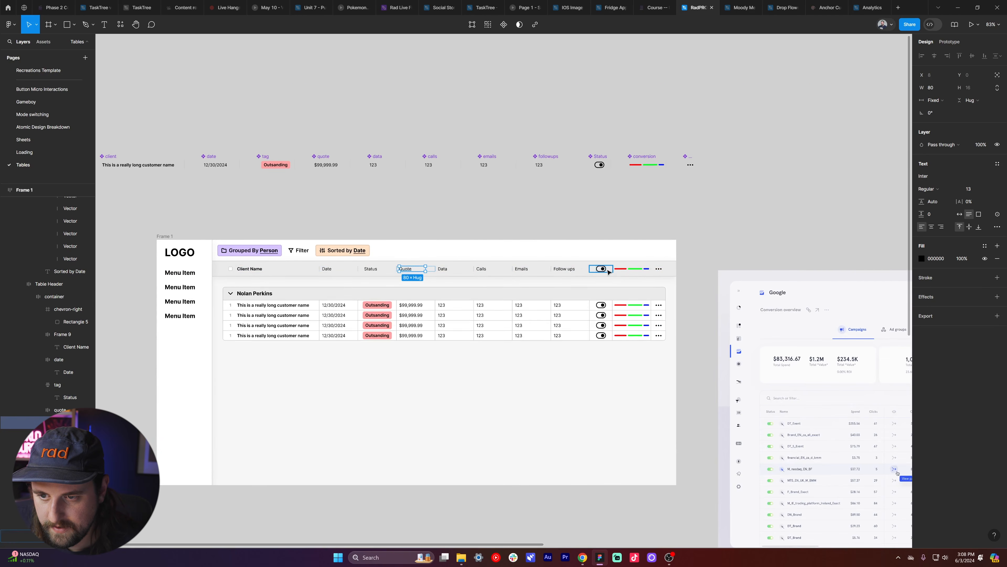
- Replace the toggle in the table header with a copy of the Follow ups label reading Alerts
click(576, 270)
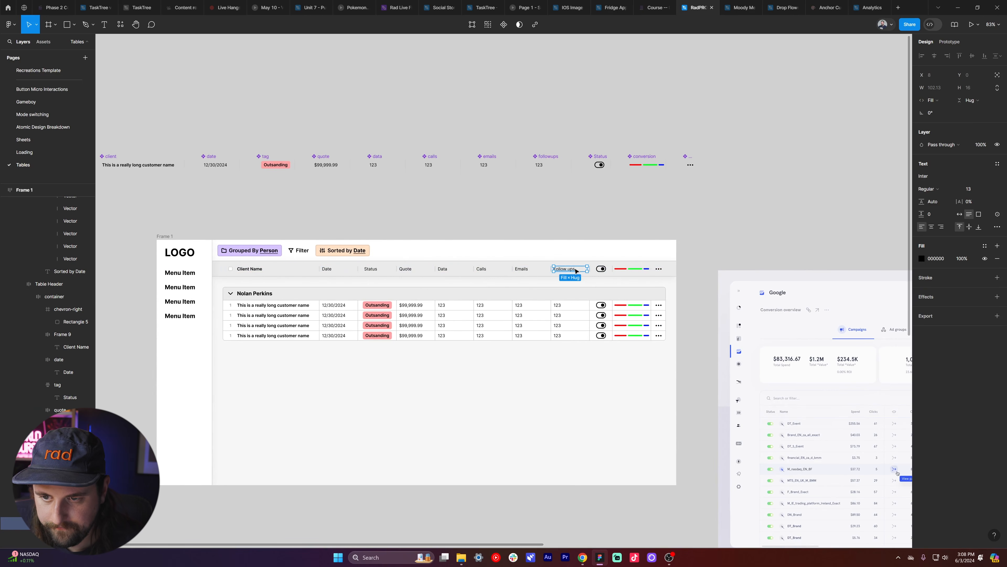
click(602, 273)
double_click(601, 272)
key(Delete)
ctrl+click(602, 273)
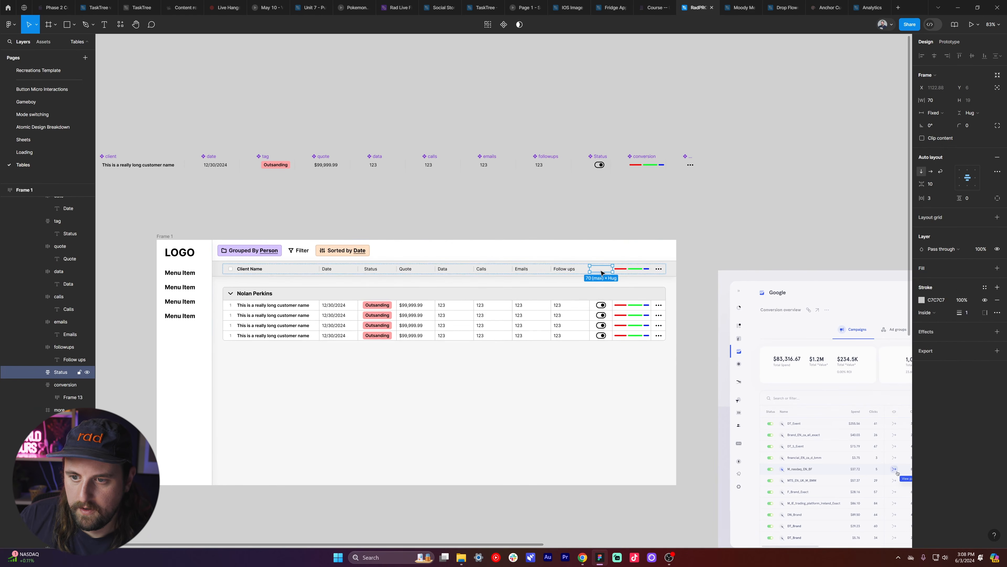
key(ctrl+v)
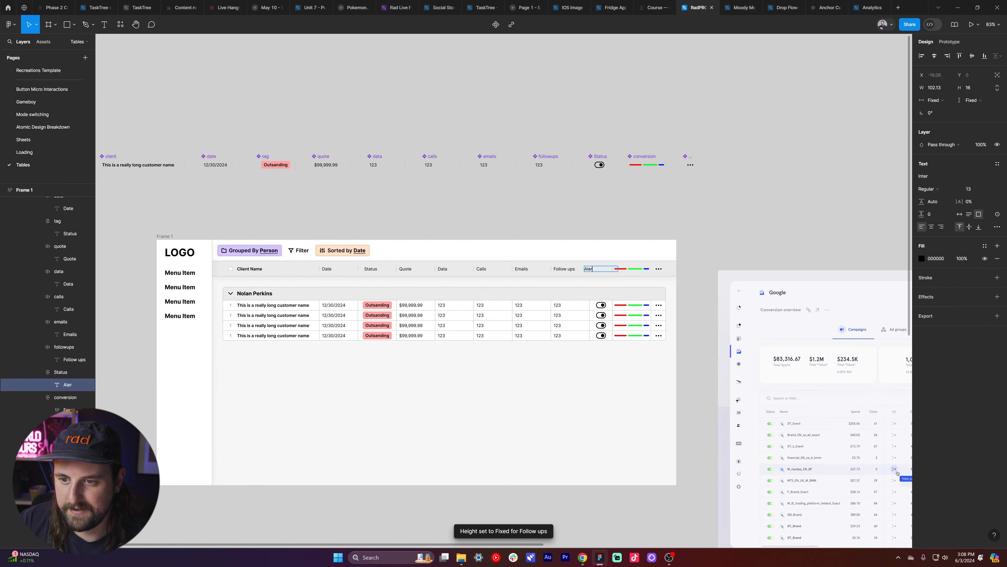
key(Escape)
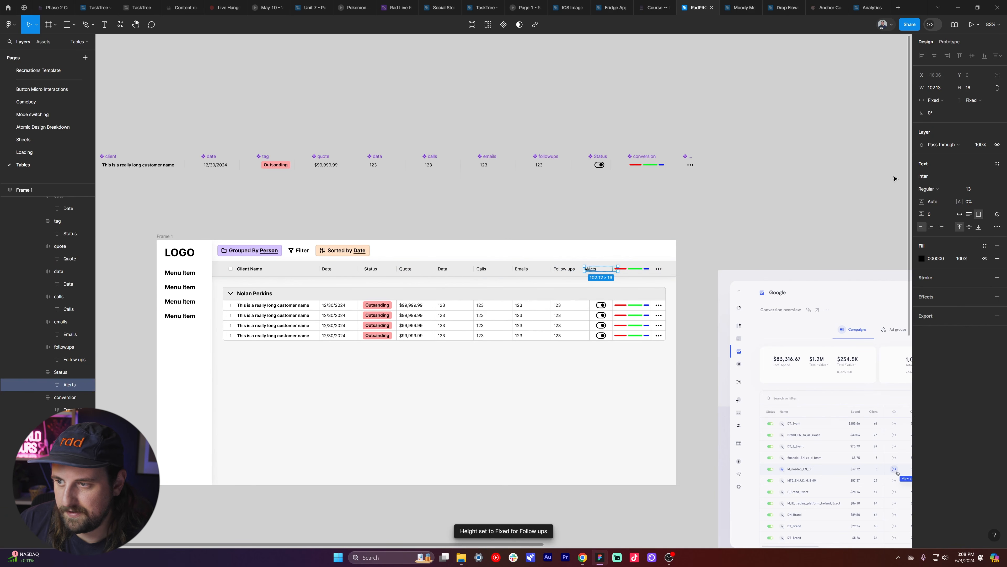
- Set the Alerts label to automatic width, then make it fill the width of its header cell
click(960, 215)
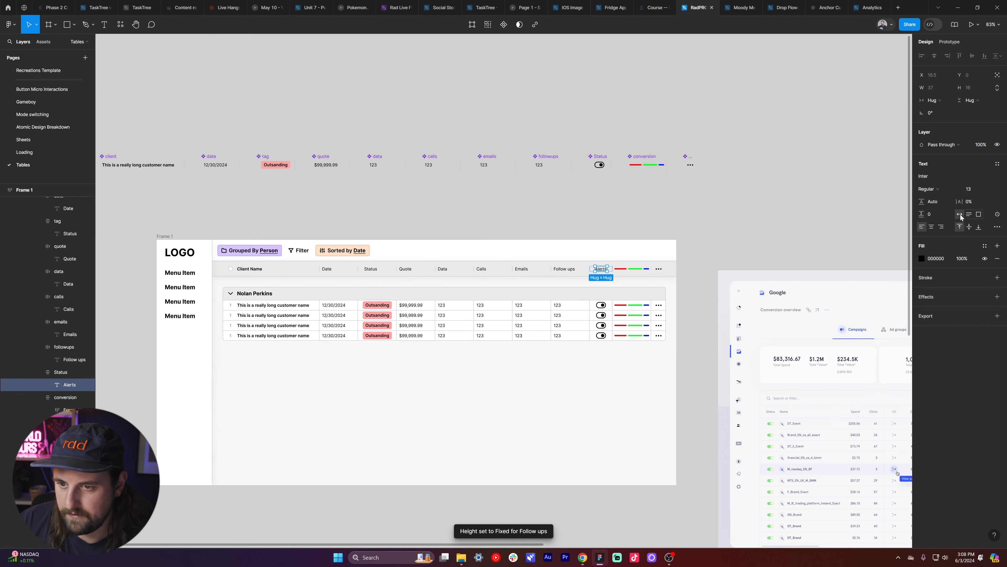
click(934, 101)
click(947, 110)
scroll(697, 205, up, 2)
key(shift+Return)
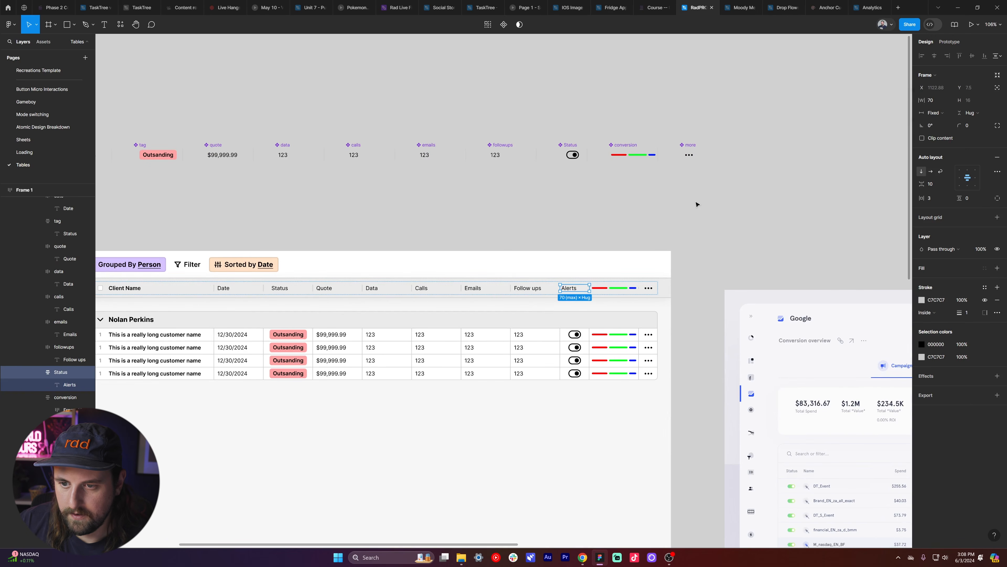
key(Return)
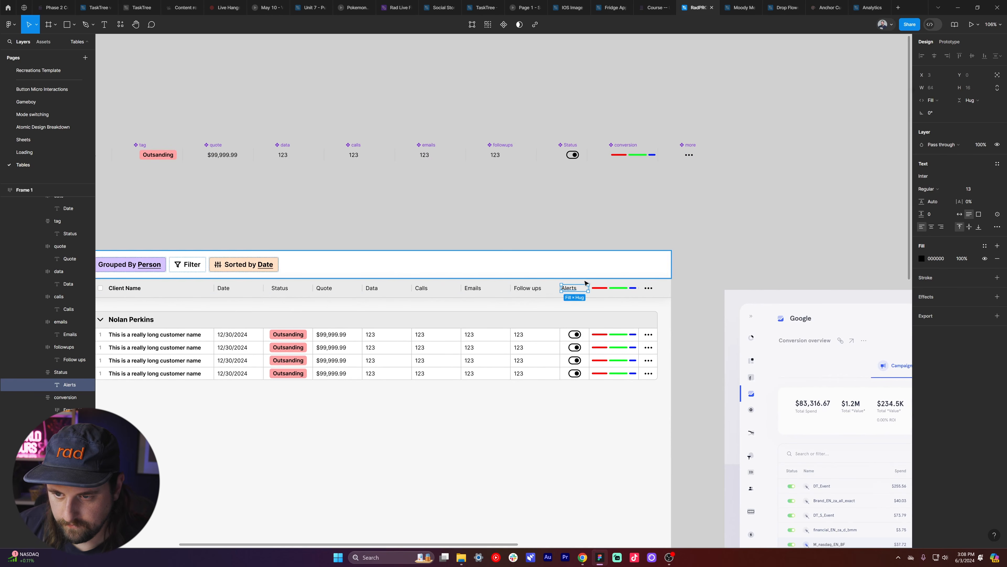
- Replace the coloured bars in the header's conversion cell with a pasted text label reading Conversion
click(600, 294)
click(602, 292)
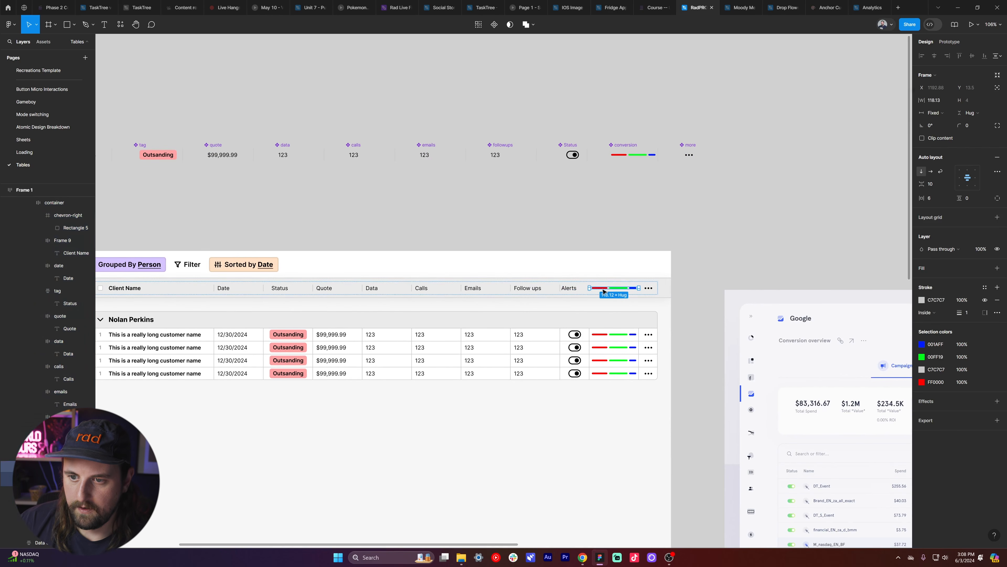
key(Return)
key(Delete)
double_click(604, 291)
double_click(604, 292)
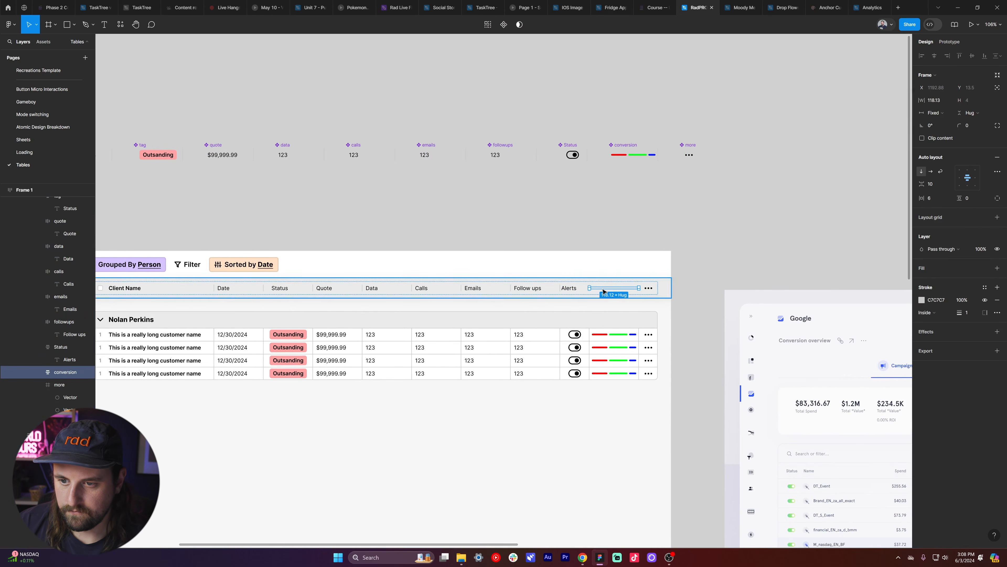
key(ctrl+v)
key(Return)
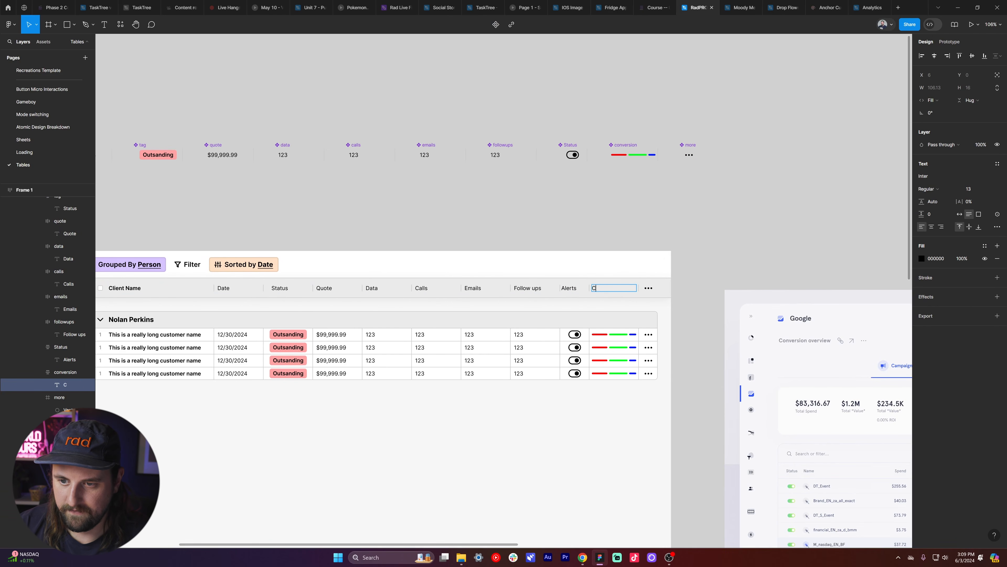
key(Escape)
- Delete the three dots from the header's more cell, keep the empty cell, and reduce its height
click(649, 288)
key(Delete)
key(ctrl+z)
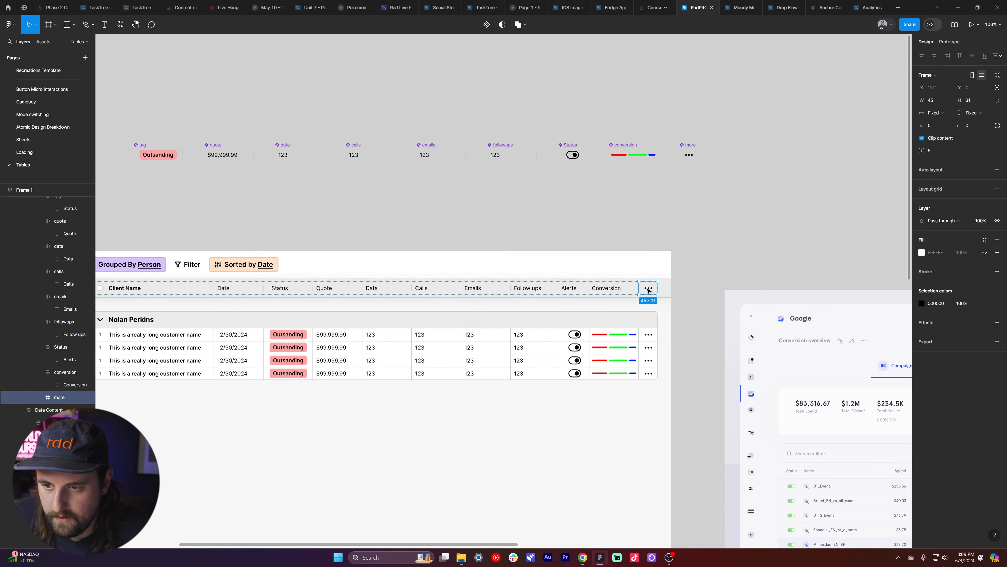
scroll(656, 294, left, 5)
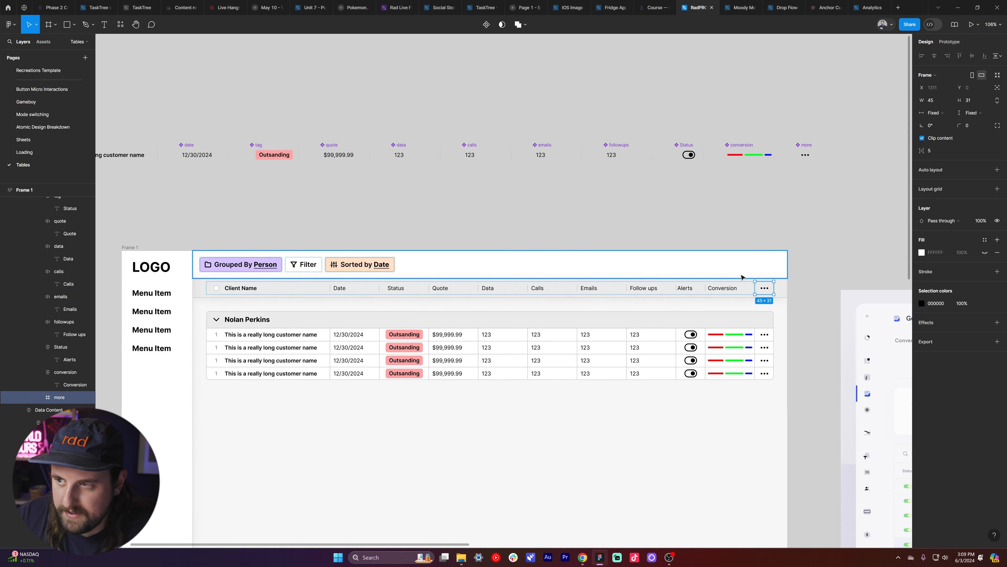
key(Delete)
click(762, 290)
click(763, 290)
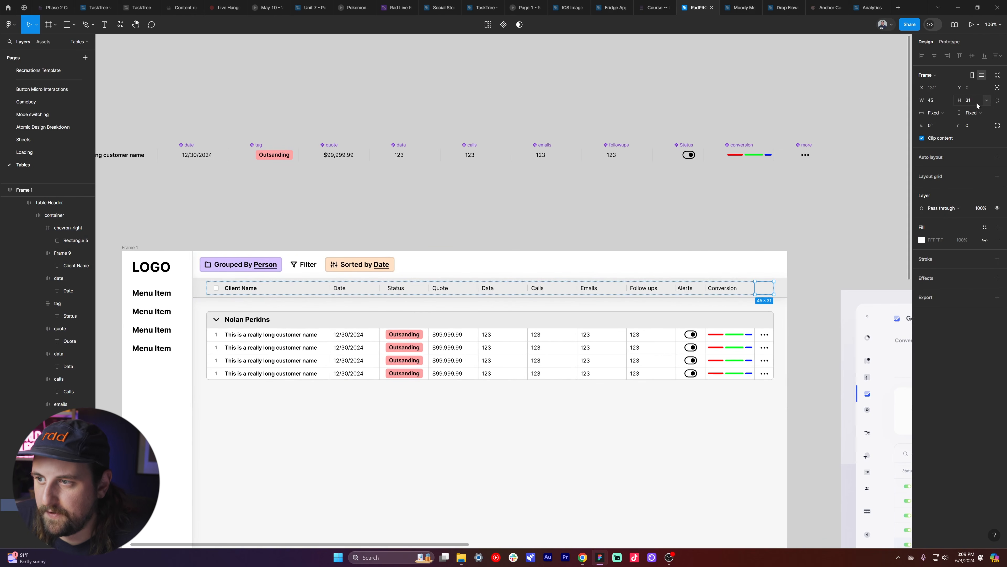
drag(964, 99, 946, 100)
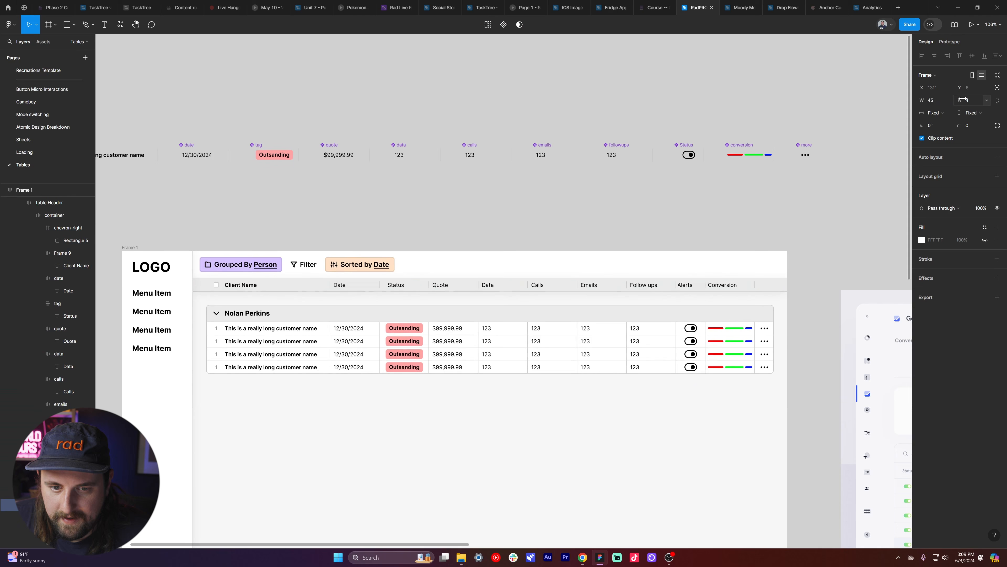
- Remove the vertical padding of the Table Header frame
click(783, 285)
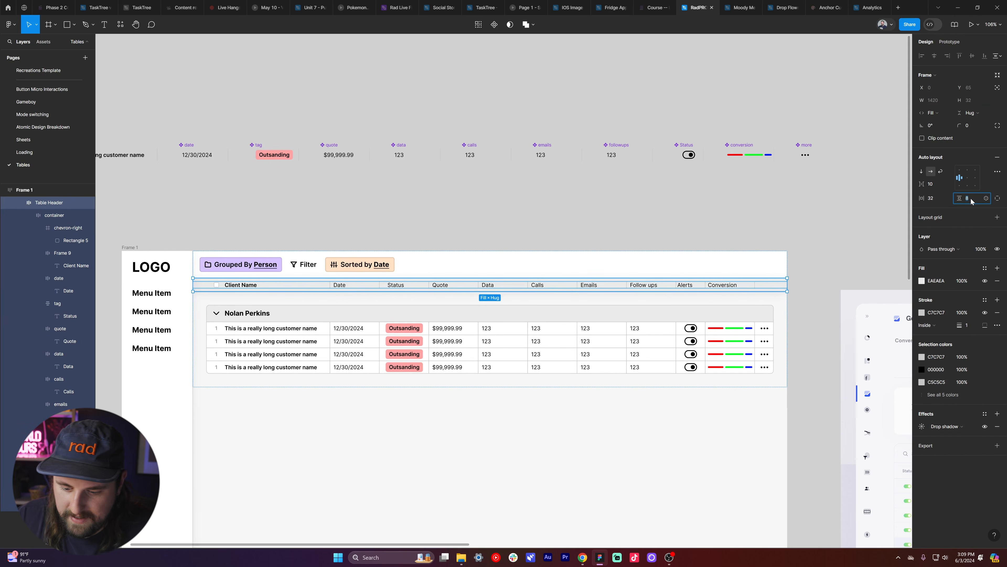
key(Return)
click(740, 246)
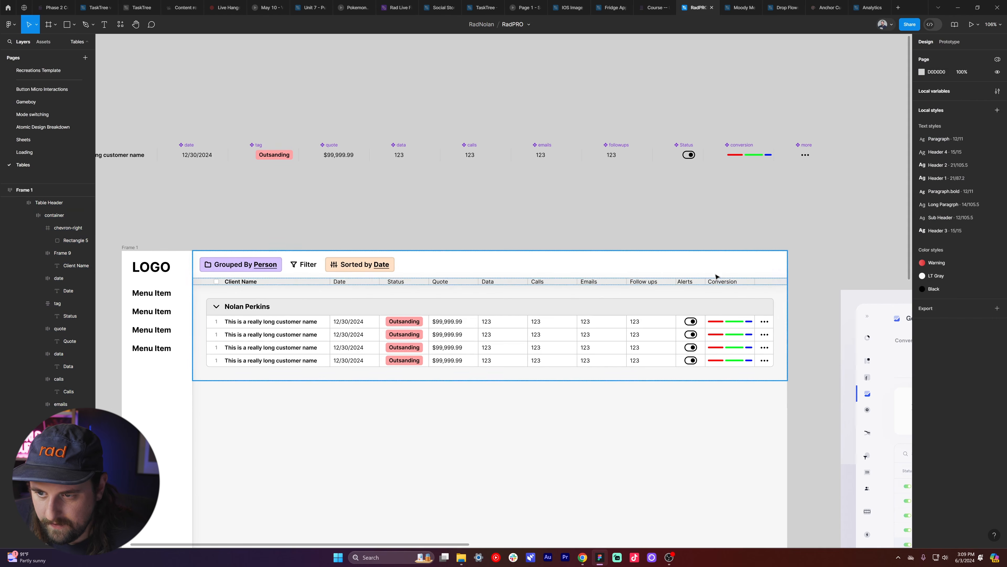
- Make the Client Name header cell hug its height and adjust its vertical padding until the cell is 32 tall
ctrl+click(257, 285)
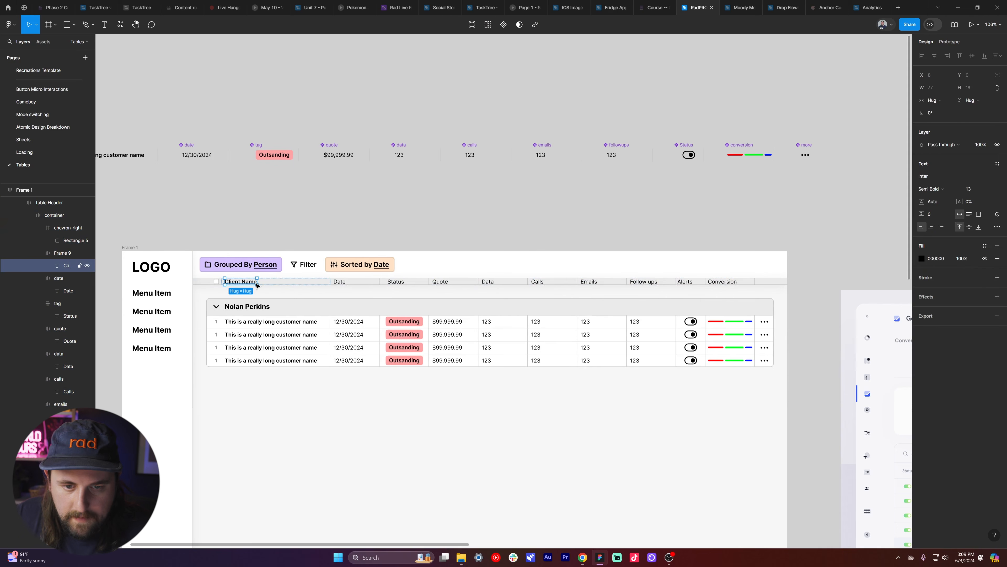
key(shift+Return)
drag(966, 194, 968, 194)
click(969, 112)
click(972, 122)
drag(966, 198, 967, 199)
key(Down)
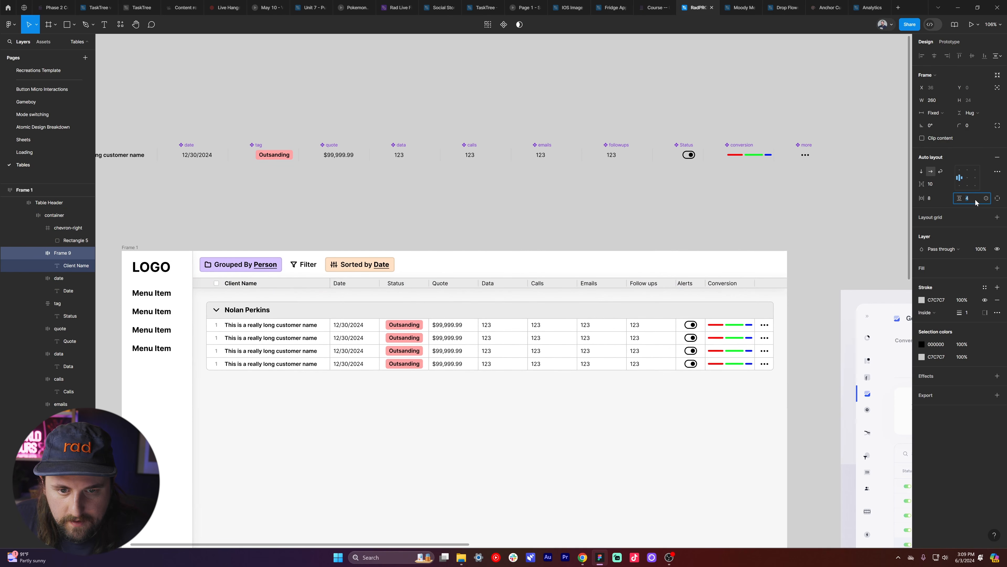
key(Up)
key(Up)
key(Down)
key(Down)
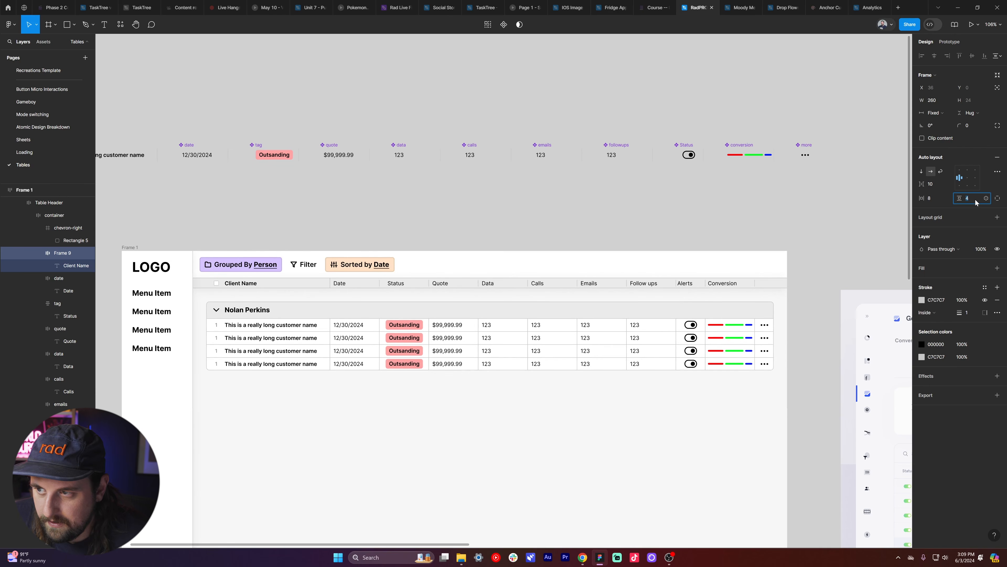
key(Up)
key(Up)
key(Up)
key(Escape)
- Select every header cell except the checkbox and set their height to fill container
key(ctrl+a)
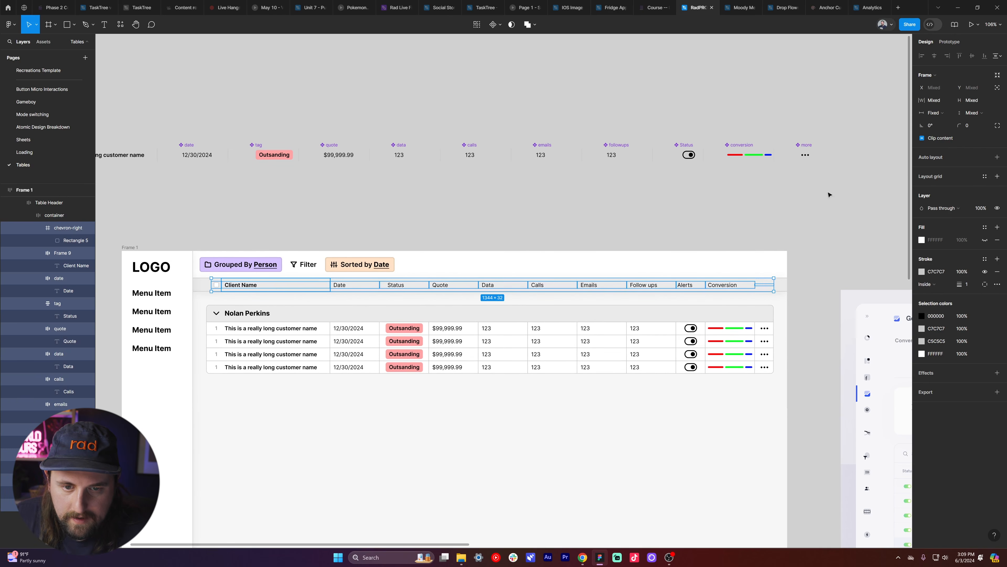
shift+click(217, 287)
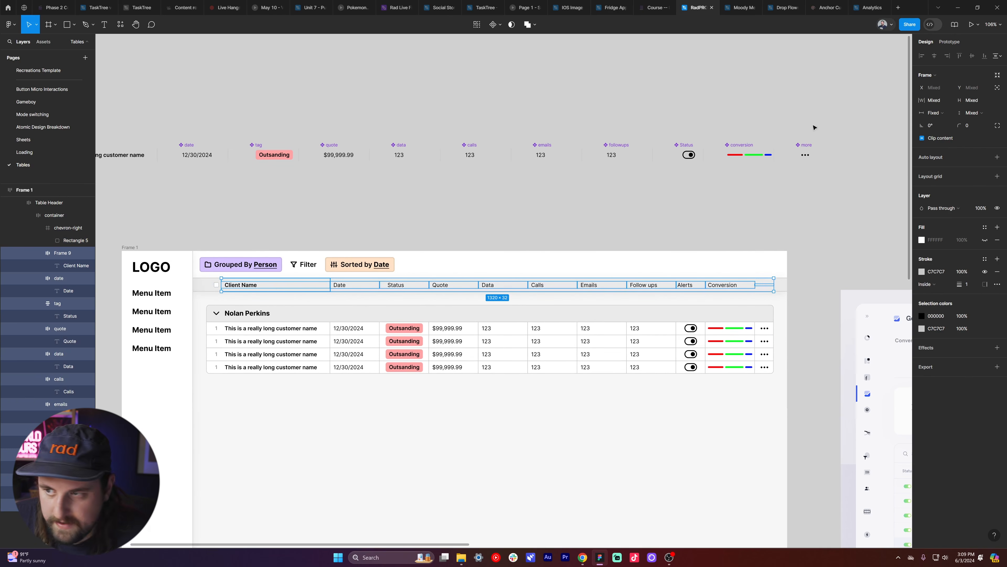
click(964, 114)
click(964, 148)
click(659, 223)
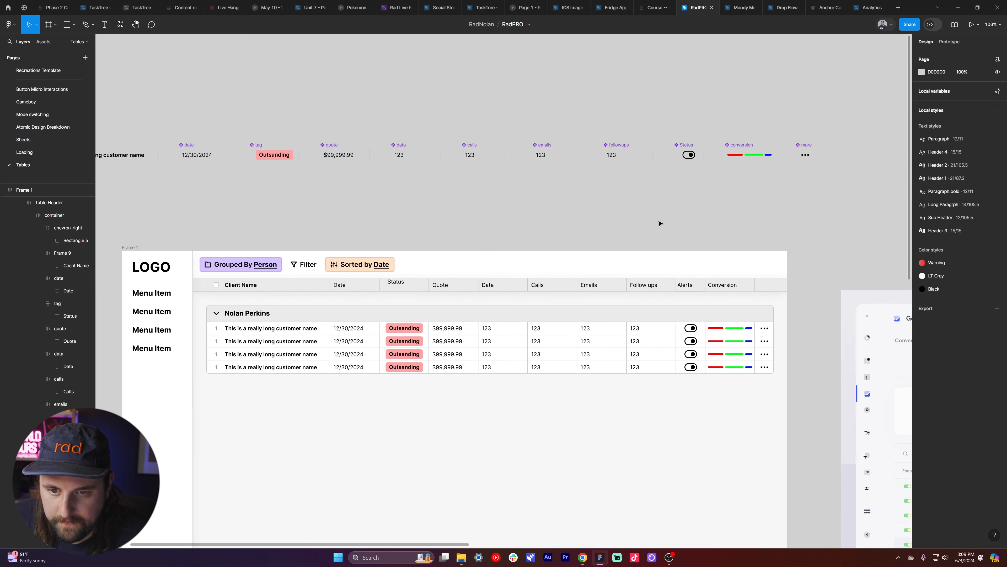
- Centre the Status label vertically within its header cell
scroll(659, 223, left, 1)
key(ctrl+z)
click(439, 290)
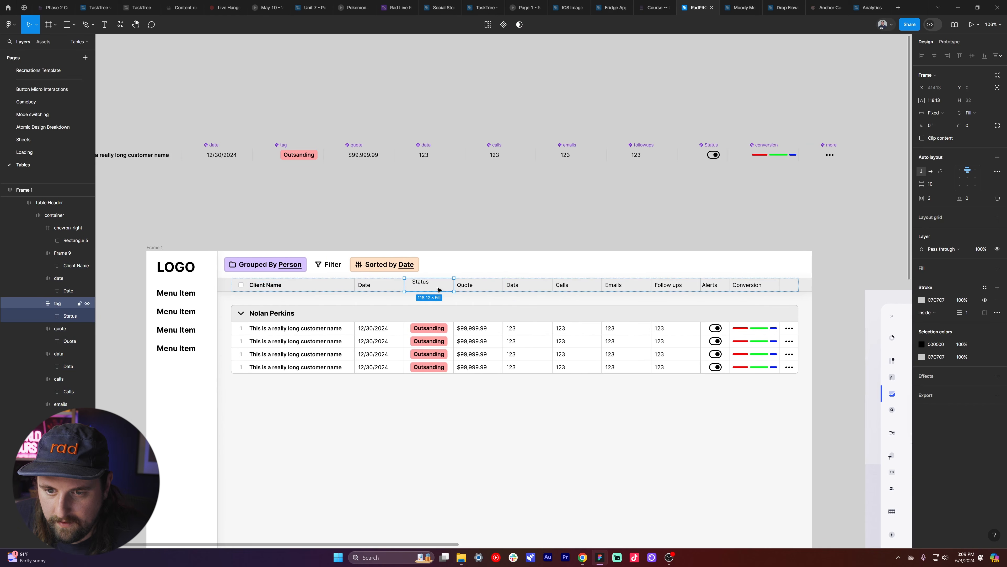
click(622, 239)
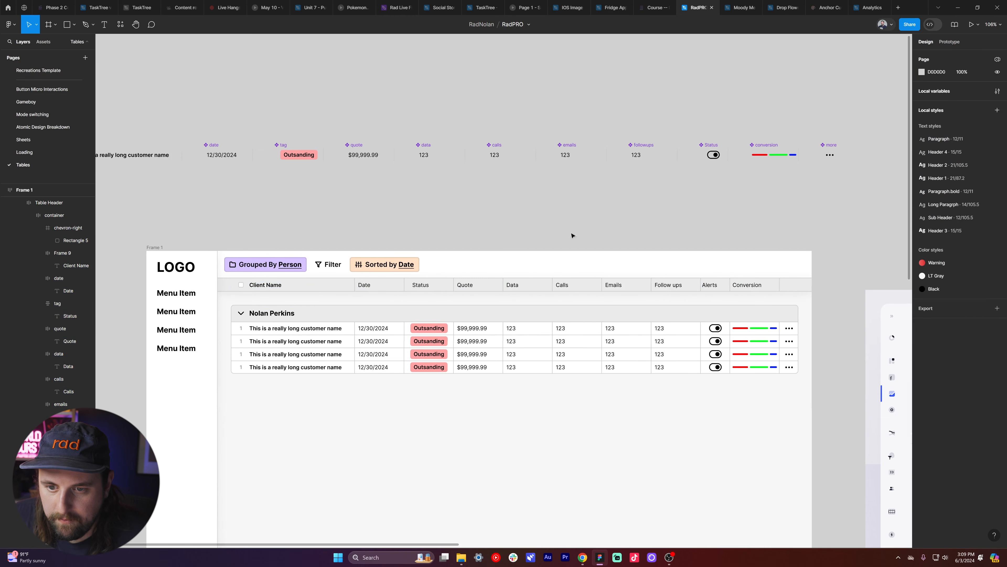
- Remove the C7C7C7 stroke from the conversion main component
scroll(422, 320, up, 5)
scroll(584, 207, down, 5)
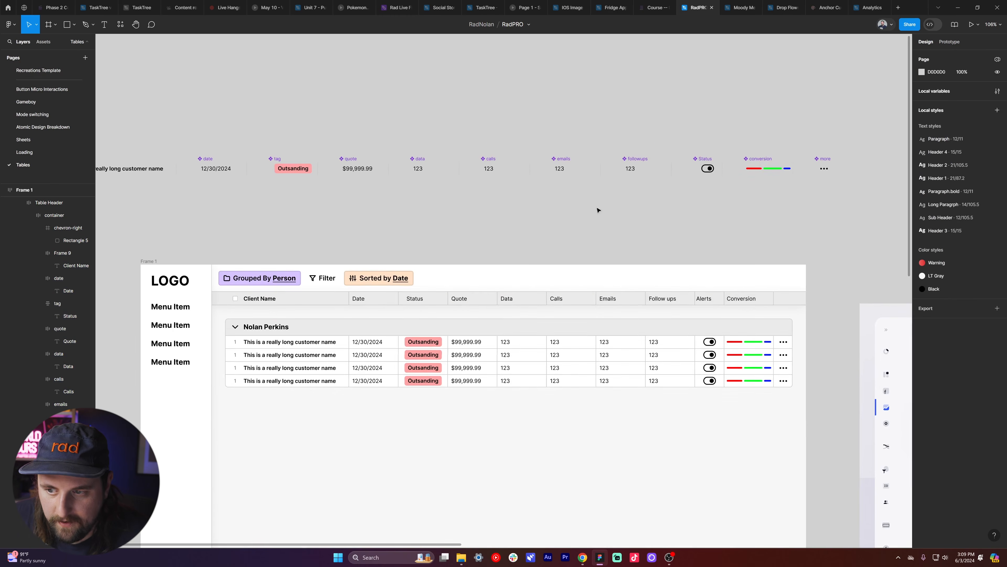
scroll(646, 249, up, 3)
scroll(655, 258, down, 5)
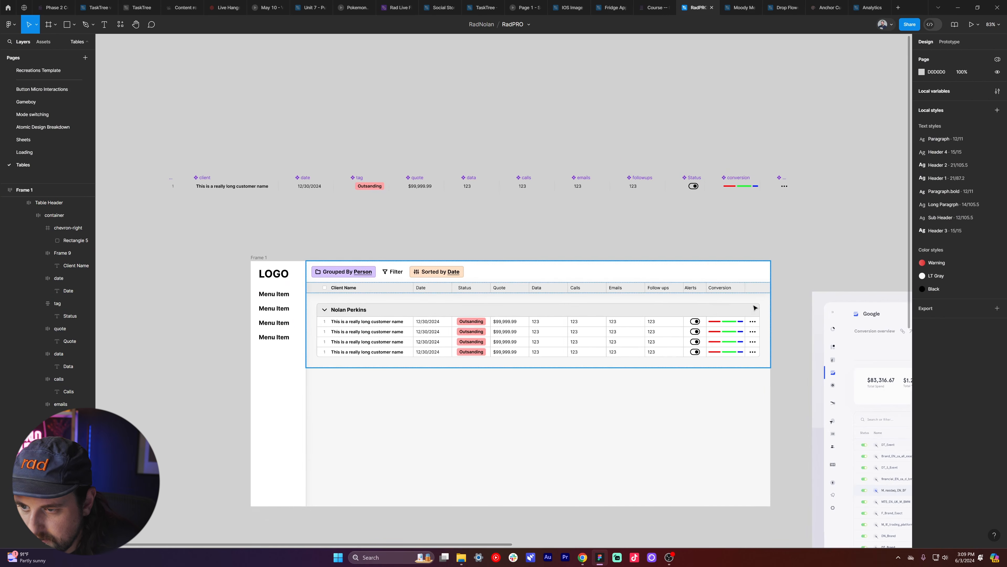
scroll(697, 288, up, 2)
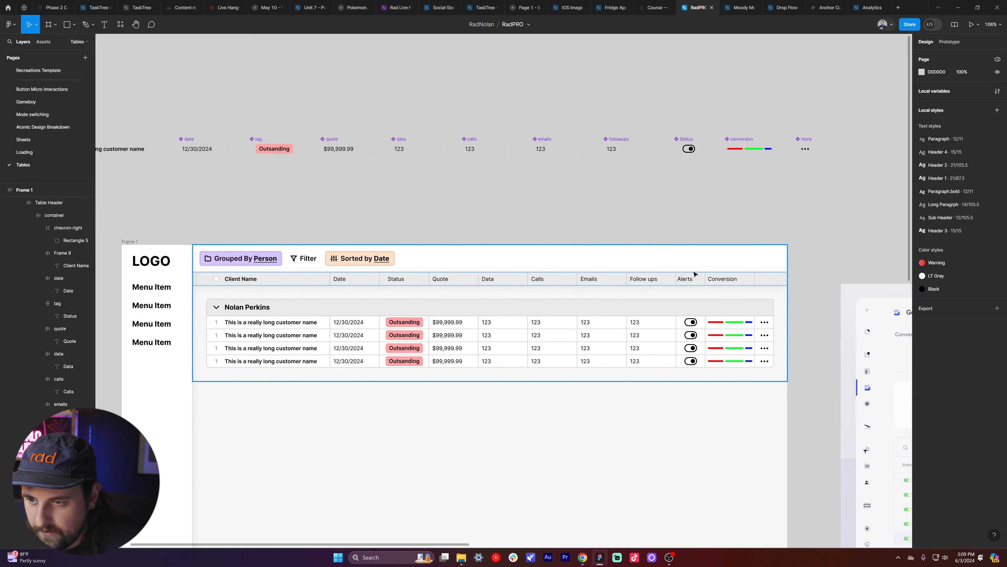
click(729, 280)
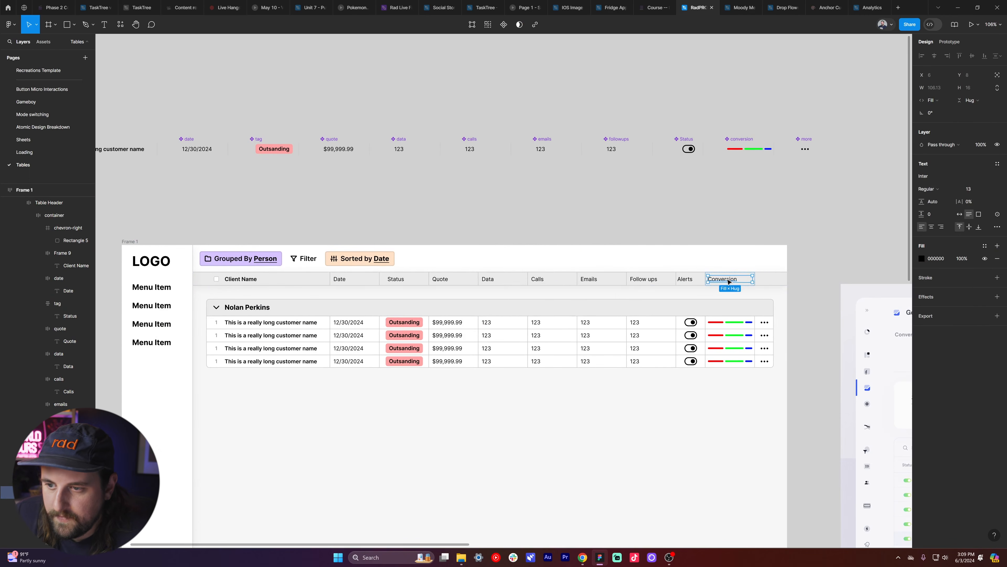
click(735, 140)
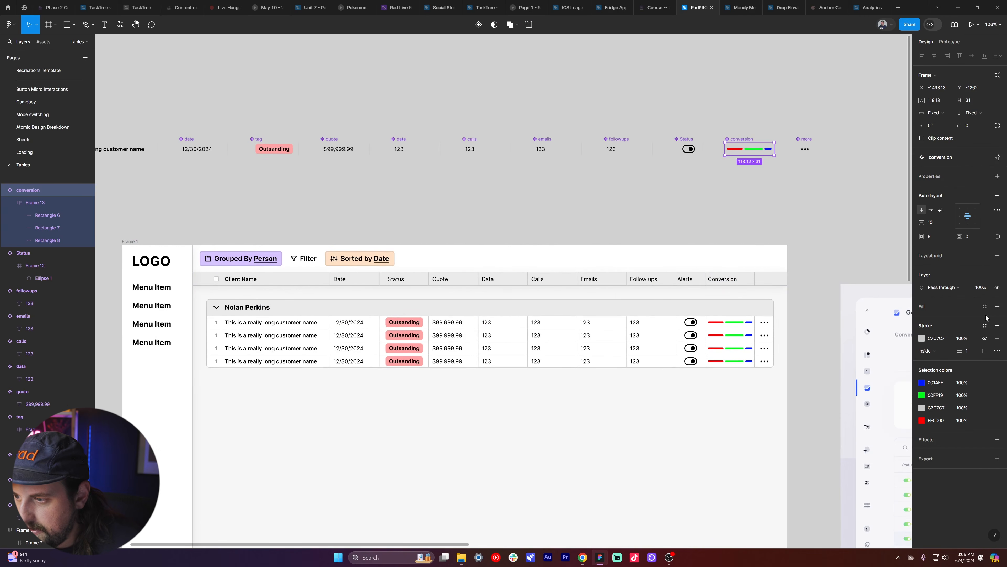
click(998, 338)
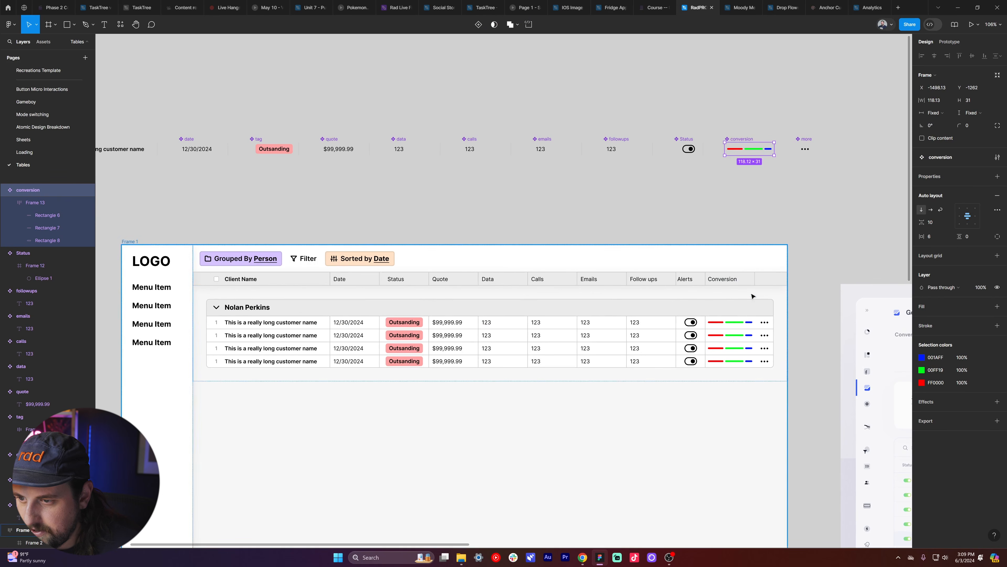
- Remove the C7C7C7 stroke from the Conversion cell in the table header
click(750, 284)
click(750, 285)
click(749, 285)
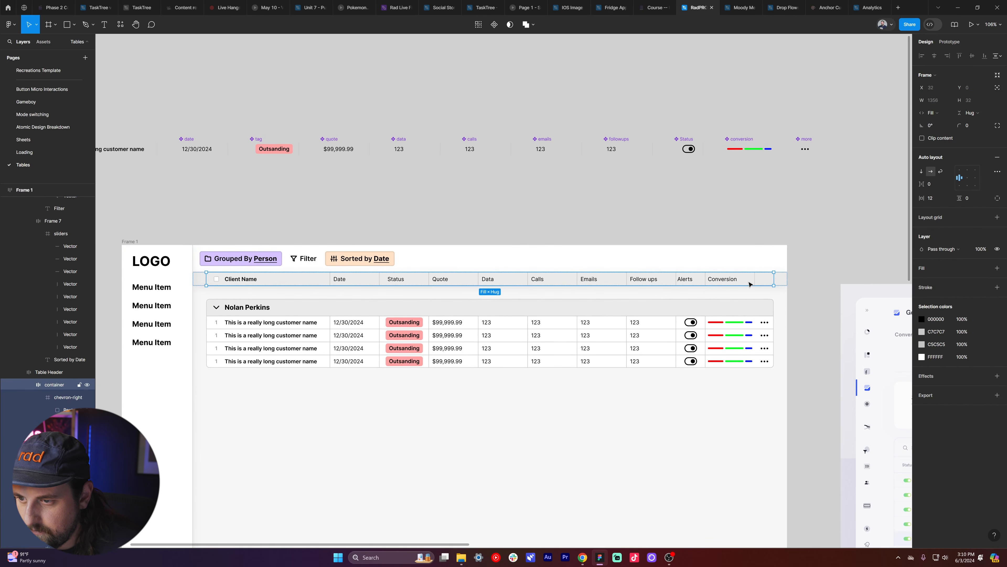
double_click(745, 281)
click(998, 300)
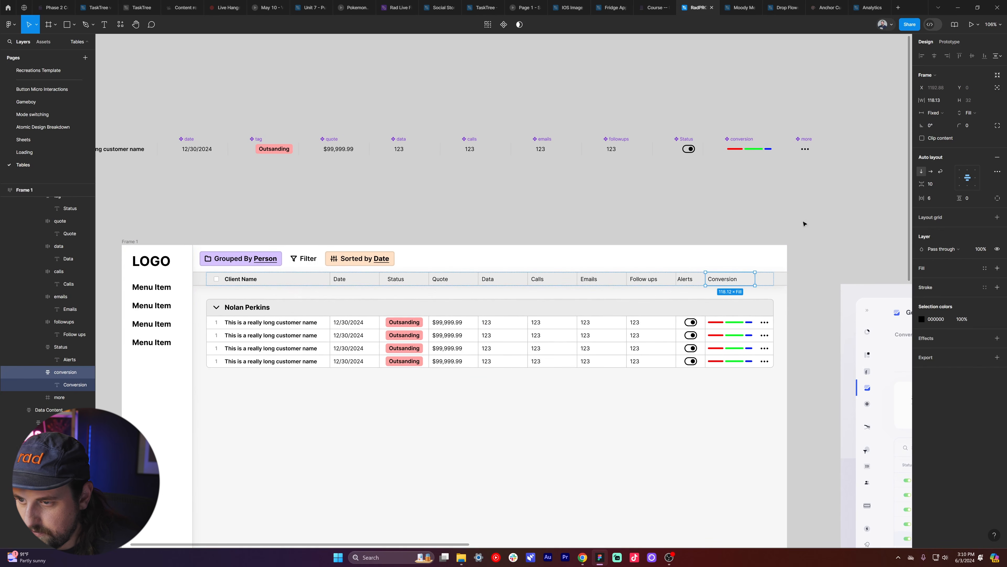
click(805, 223)
scroll(839, 311, left, 2)
scroll(839, 313, down, 3)
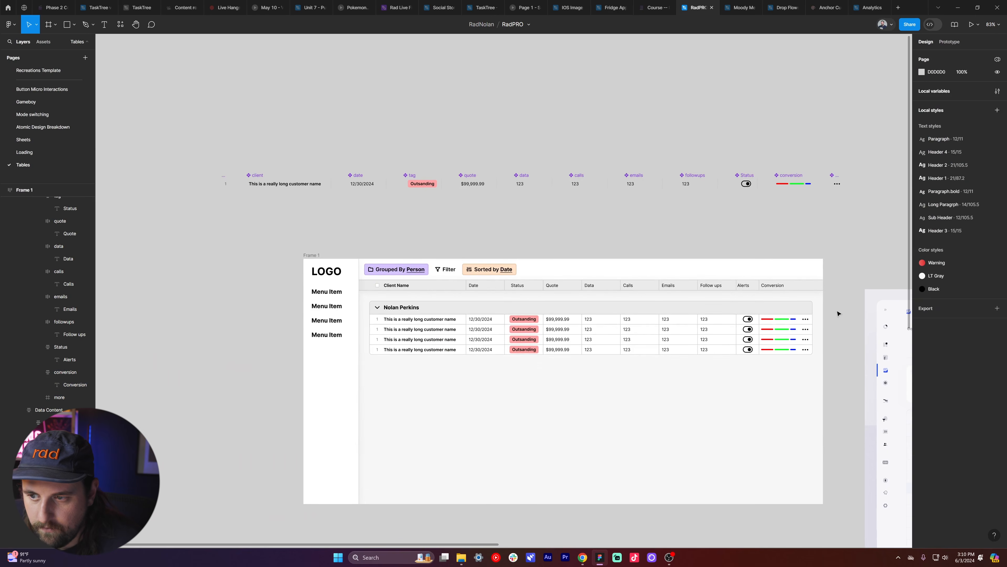
- Step through the edit history to compare the Conversion column with and without its divider stroke
scroll(793, 274, up, 2)
key(ctrl+z)
click(870, 301)
key(ctrl+z)
key(ctrl+z)
click(875, 342)
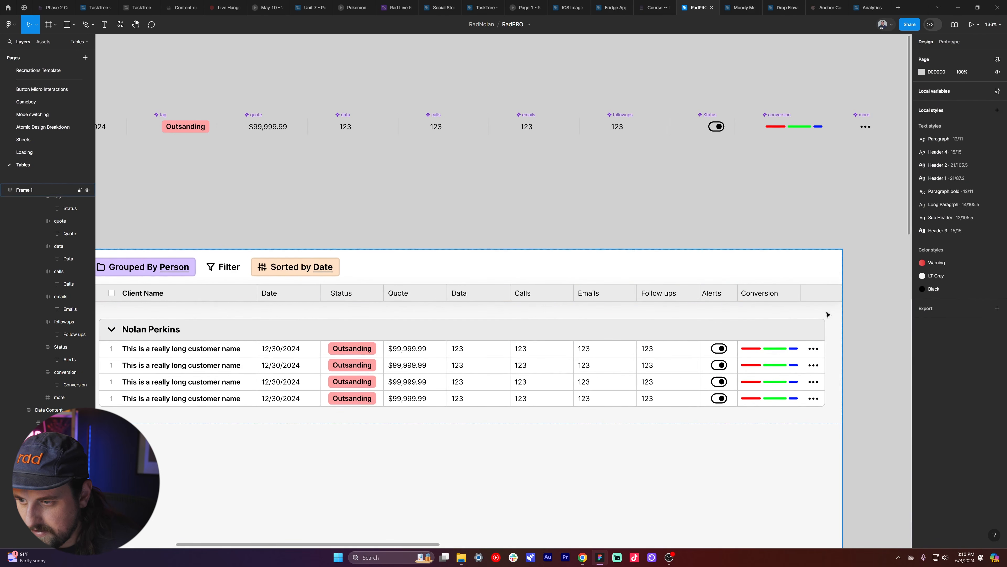
key(ctrl+z)
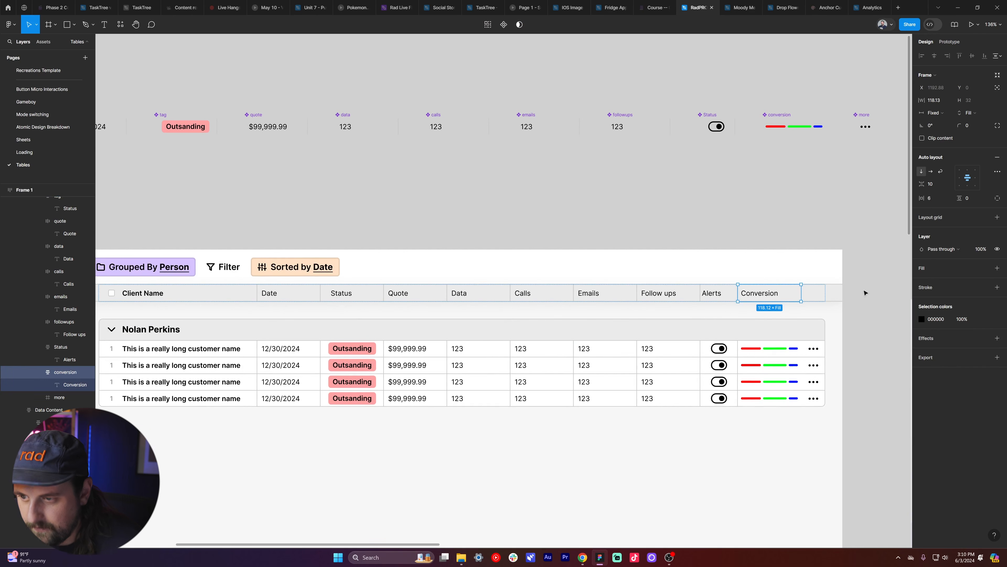
- Increase the horizontal padding of the Alerts cell in the table header
click(861, 301)
scroll(855, 256, down, 3)
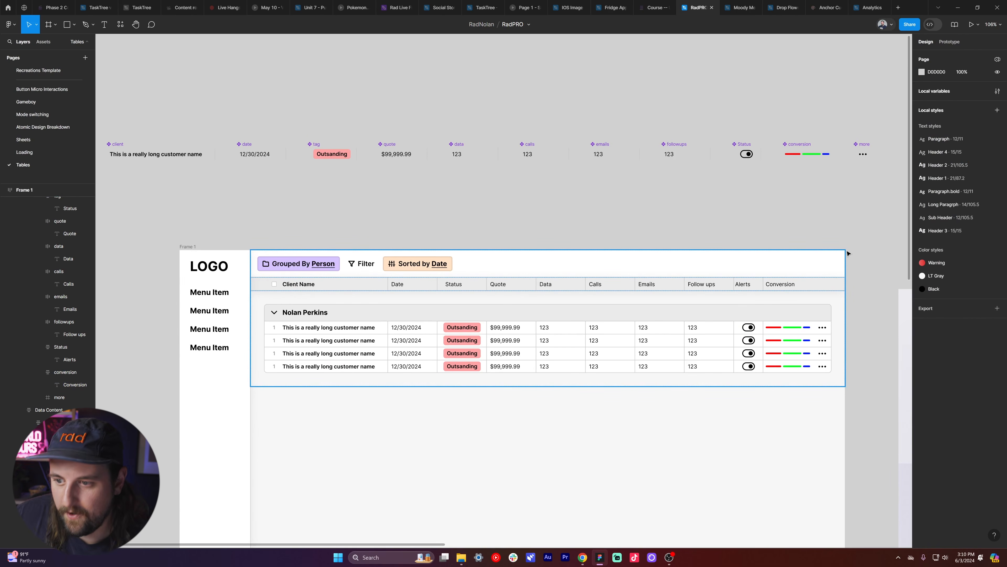
ctrl+click(747, 285)
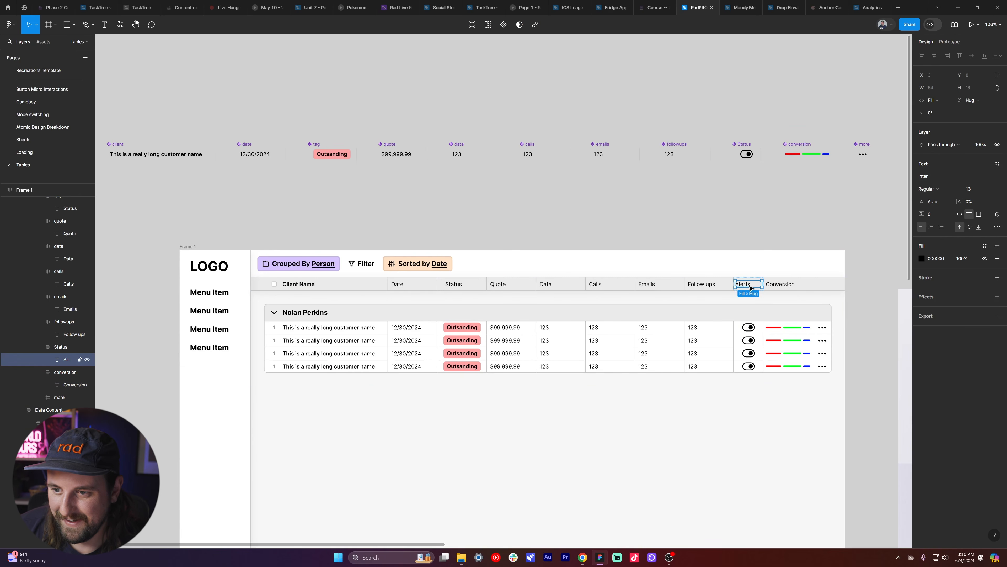
key(shift+Return)
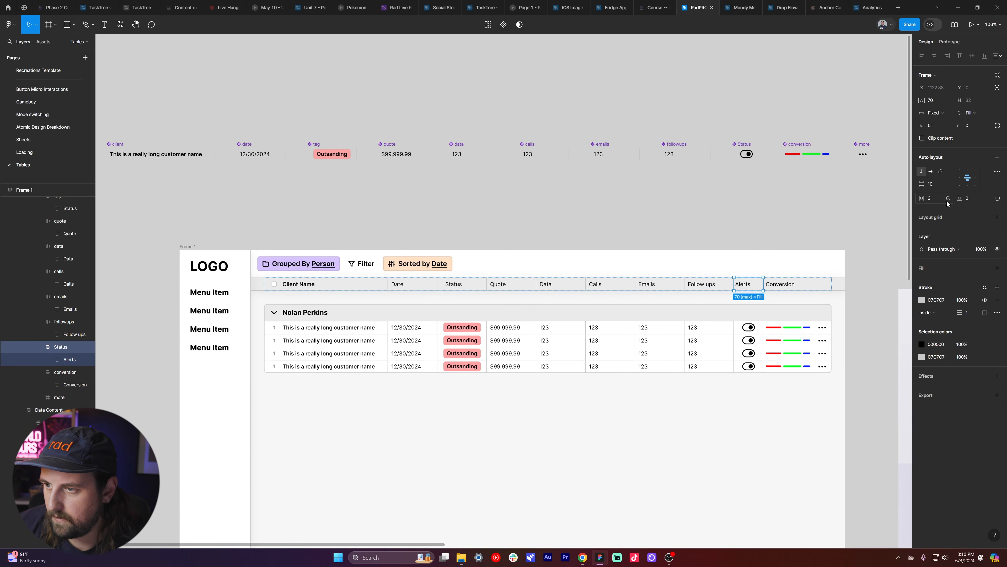
click(874, 228)
ctrl+click(778, 285)
key(Escape)
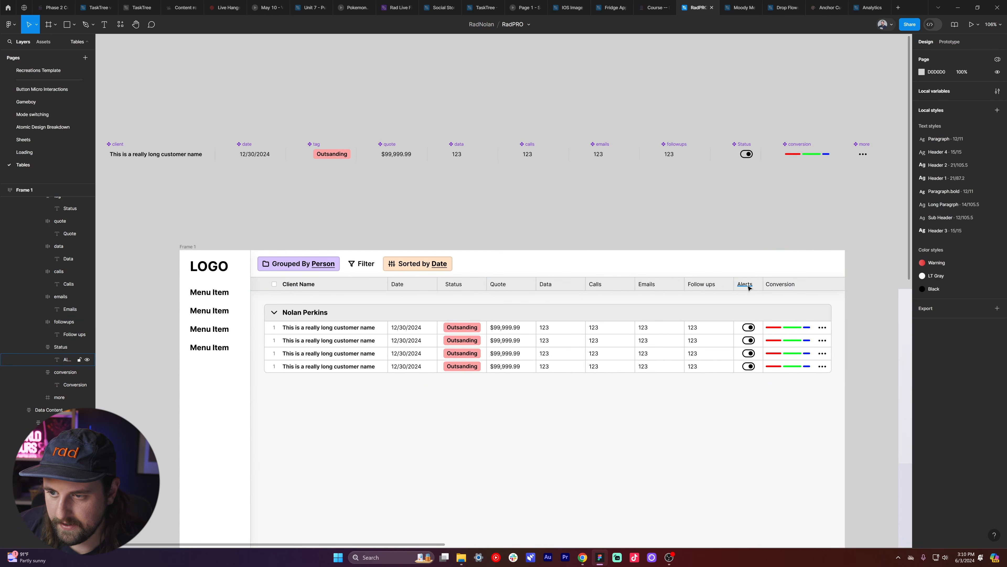
- Set the horizontal padding of all header cells from Client Name to Conversion to 8
drag(777, 284, 293, 288)
click(997, 198)
click(935, 198)
key(Return)
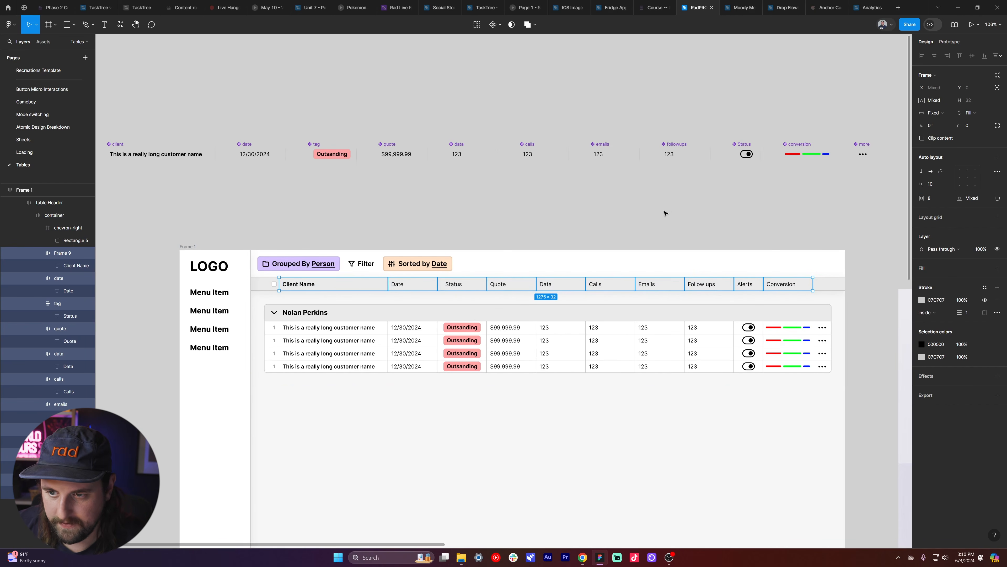
click(785, 243)
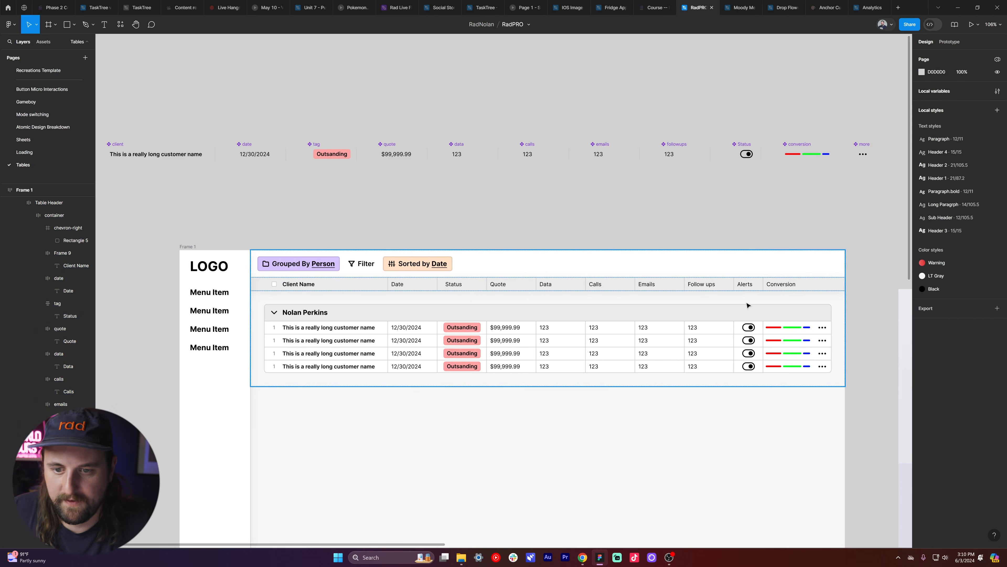
- Align the Status, Alerts and Conversion labels to the left and vertically centred within their header cells
key(ctrl+z)
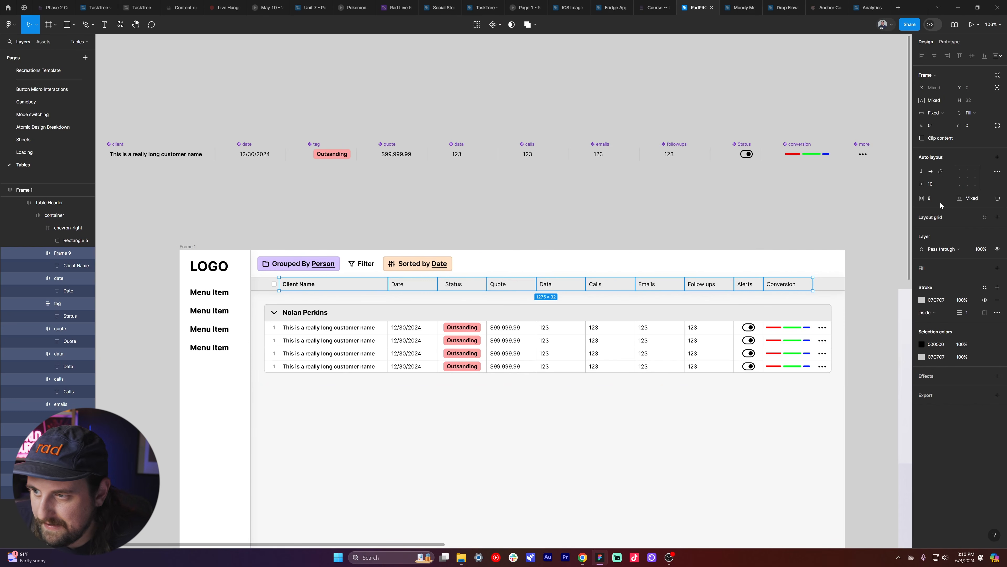
click(958, 176)
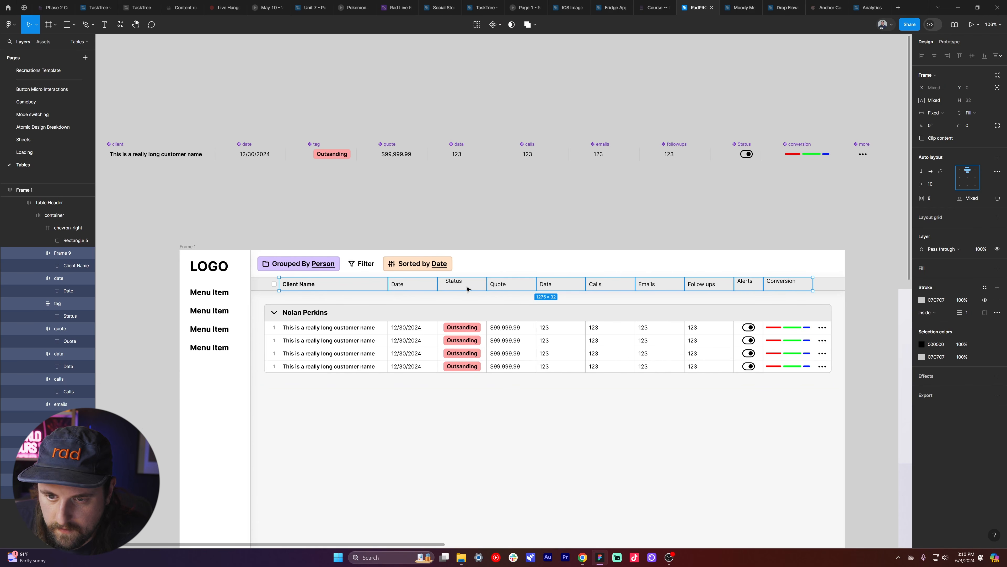
double_click(456, 283)
shift+click(744, 281)
shift+click(782, 281)
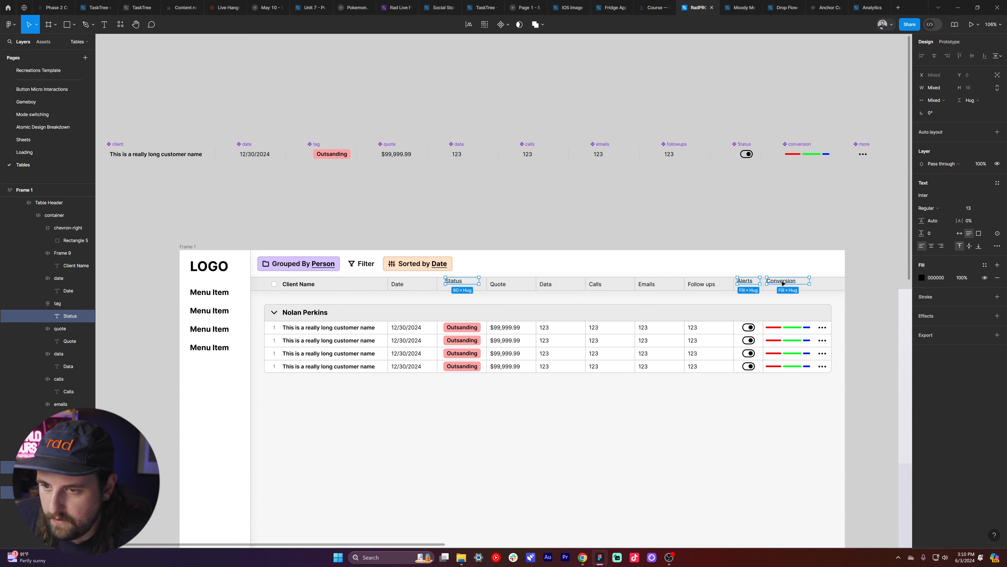
click(960, 178)
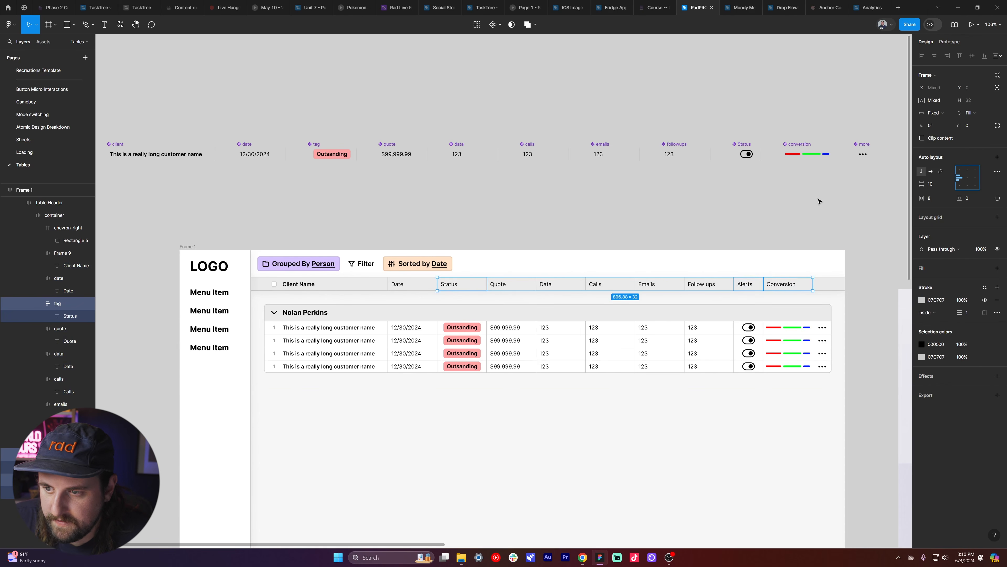
click(779, 218)
scroll(700, 207, down, 2)
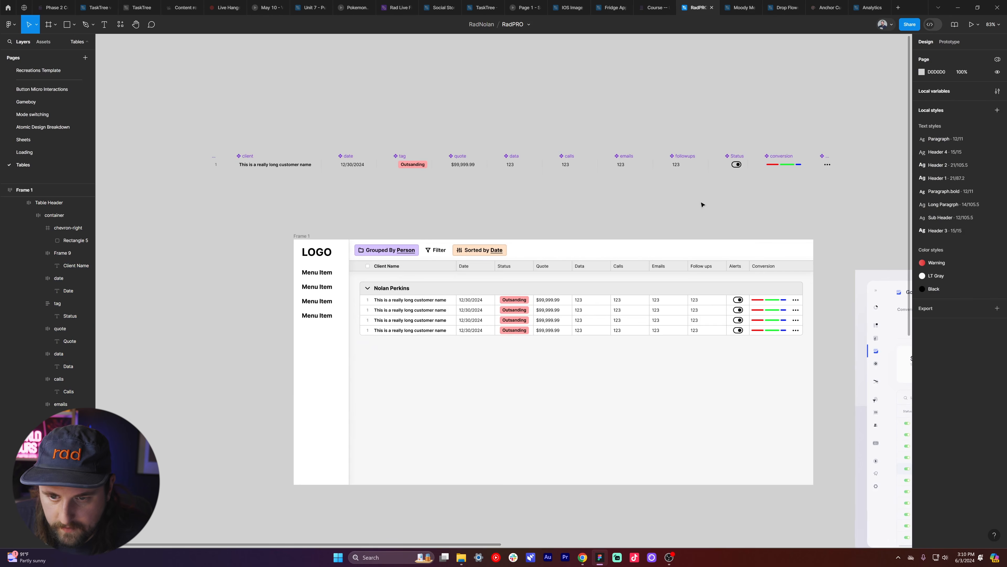
scroll(698, 210, up, 3)
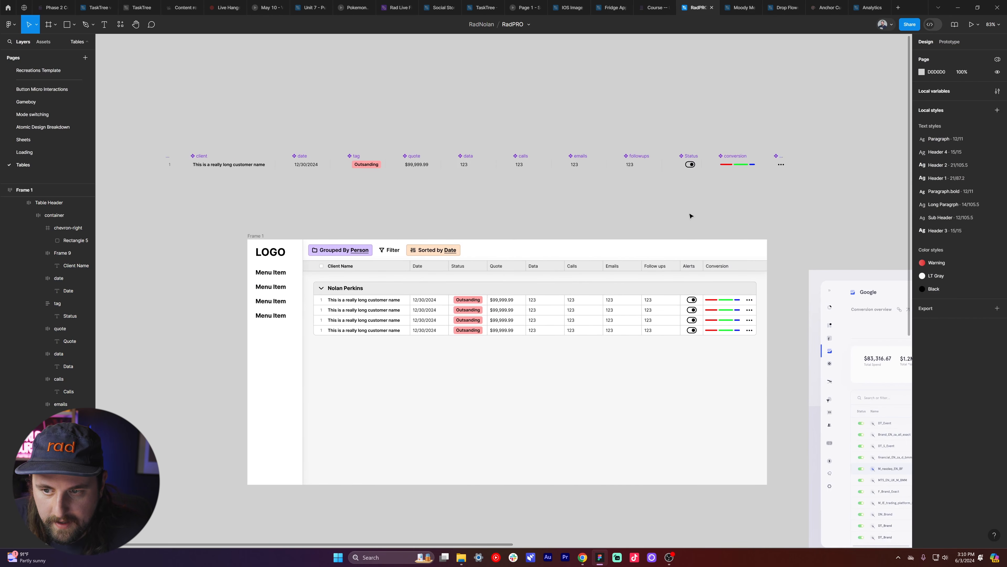
scroll(690, 216, left, 1)
scroll(690, 216, down, 2)
scroll(690, 216, left, 1)
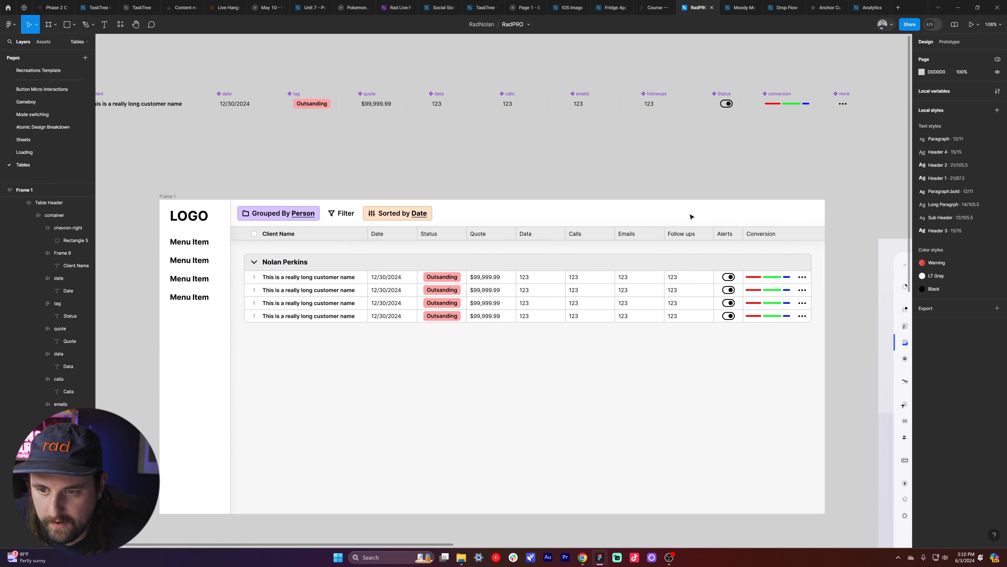
double_click(607, 274)
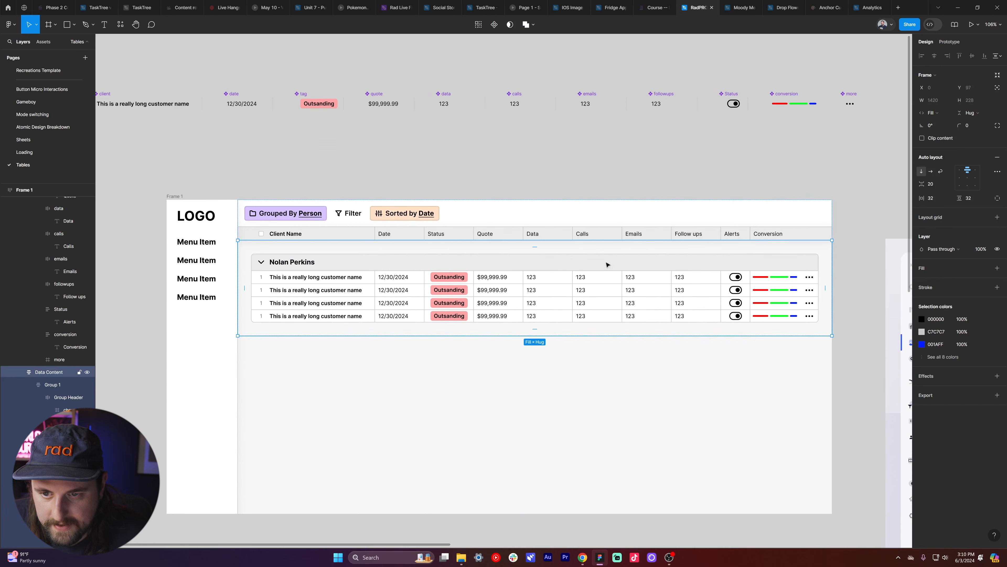
key(Escape)
double_click(421, 262)
click(413, 237)
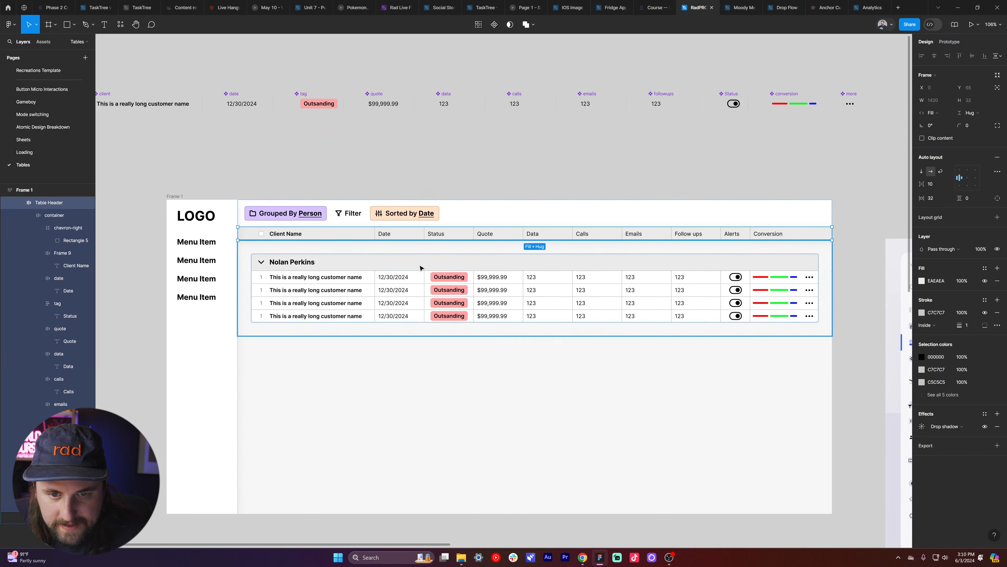
double_click(420, 268)
key(ctrl+d)
key(ctrl+d)
key(ctrl+d)
key(ctrl+d)
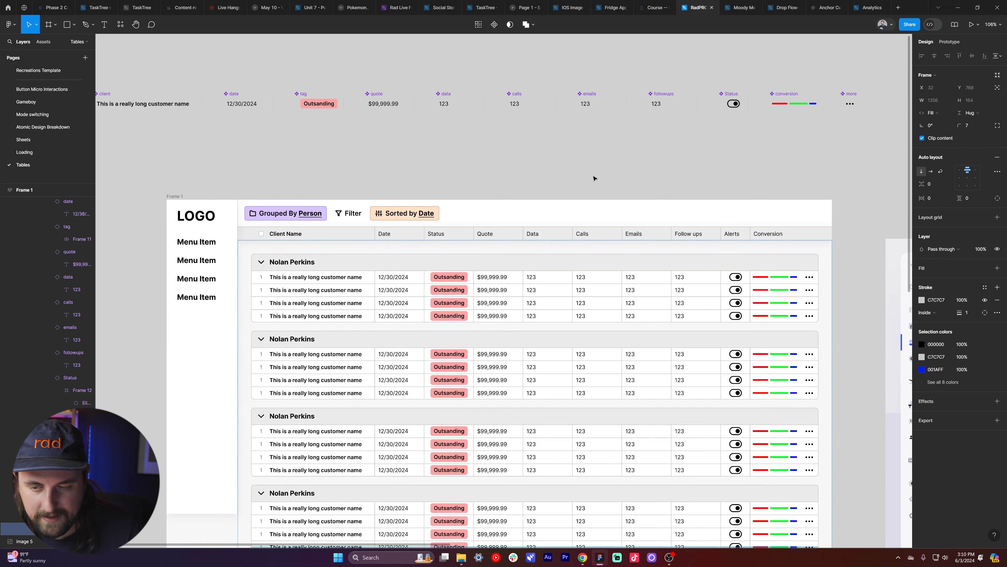
click(610, 164)
scroll(593, 172, down, 2)
scroll(593, 173, down, 3)
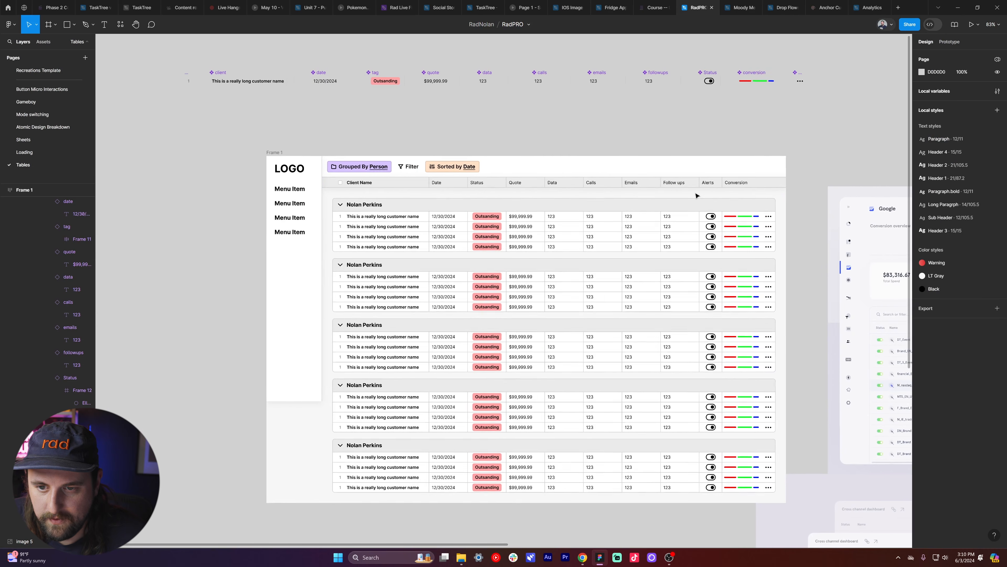
- Open an inline prototype preview of Frame 1
scroll(515, 167, left, 2)
click(294, 153)
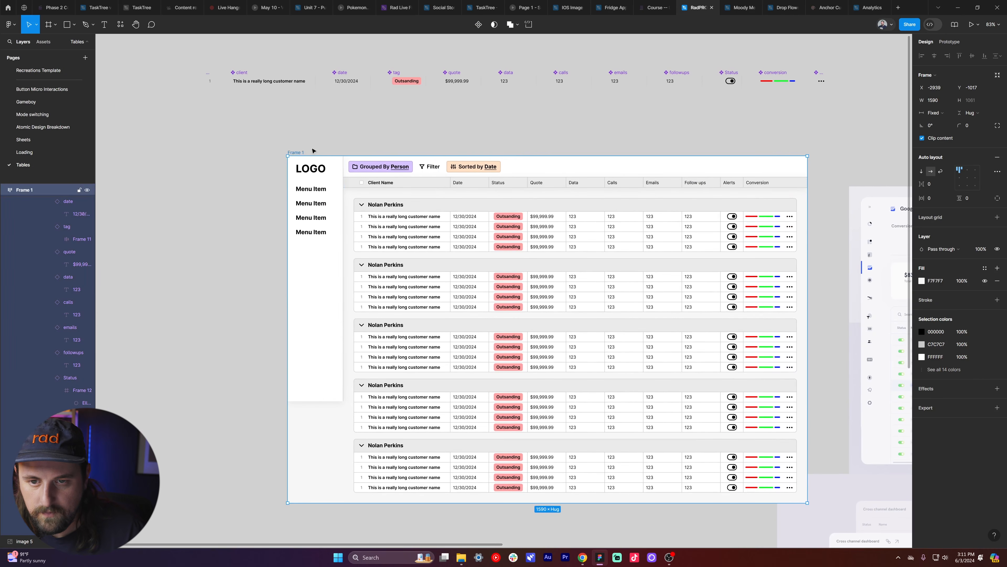
key(shift+space)
scroll(650, 207, left, 3)
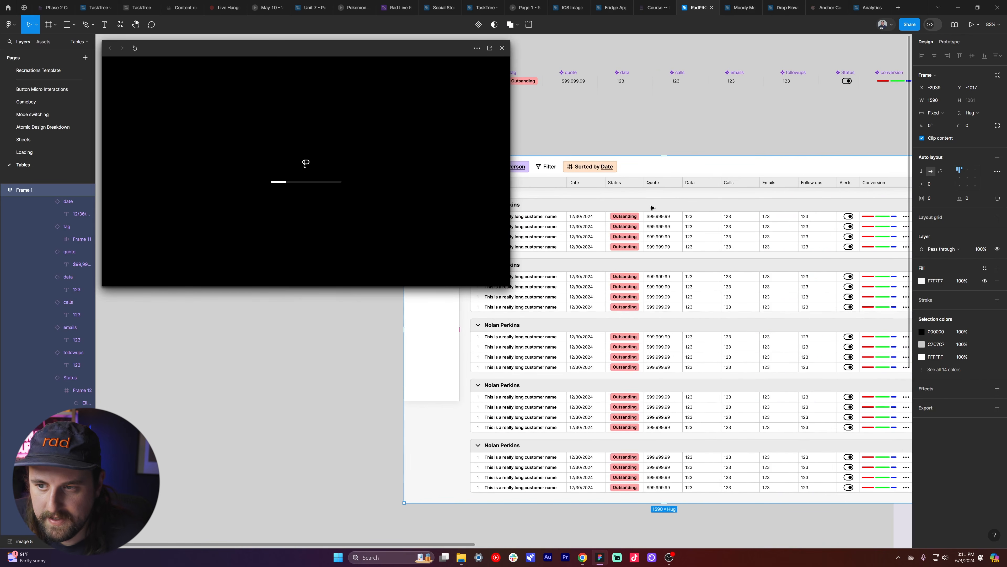
- Give Frame 1 a fixed height of 750
click(974, 112)
click(980, 104)
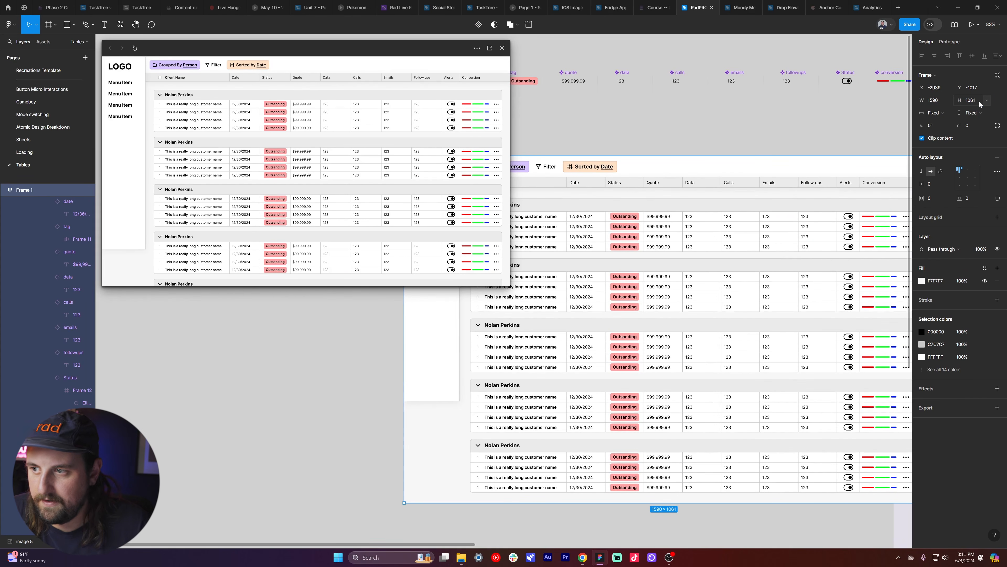
text(750)
key(Return)
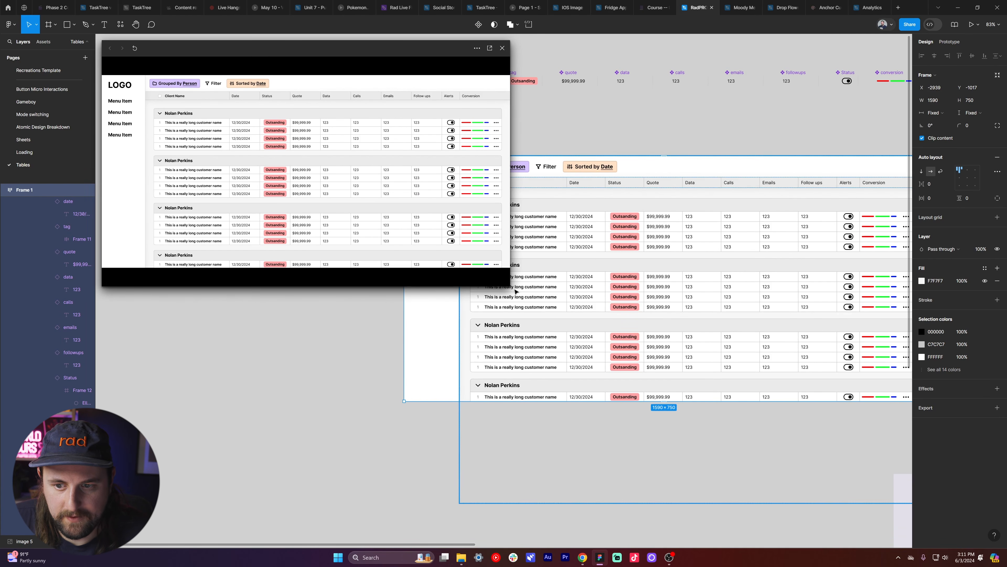
- Set the heights of the Data Content frame and its parent Data frame to fill their containers
scroll(606, 155, left, 1)
scroll(606, 155, left, 4)
scroll(606, 156, right, 4)
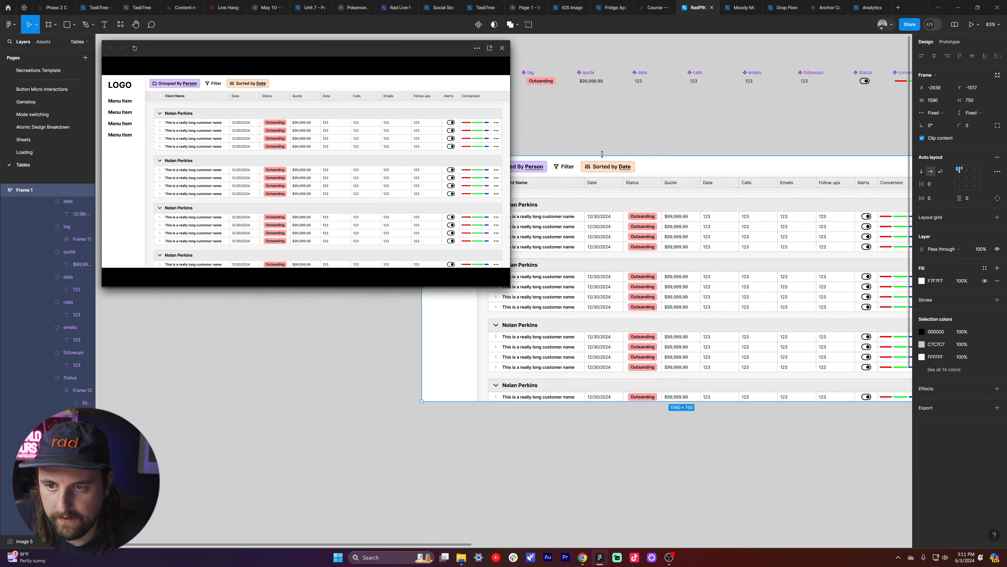
scroll(606, 155, left, 4)
double_click(695, 224)
scroll(739, 215, right, 4)
click(969, 113)
click(969, 124)
scroll(758, 171, right, 1)
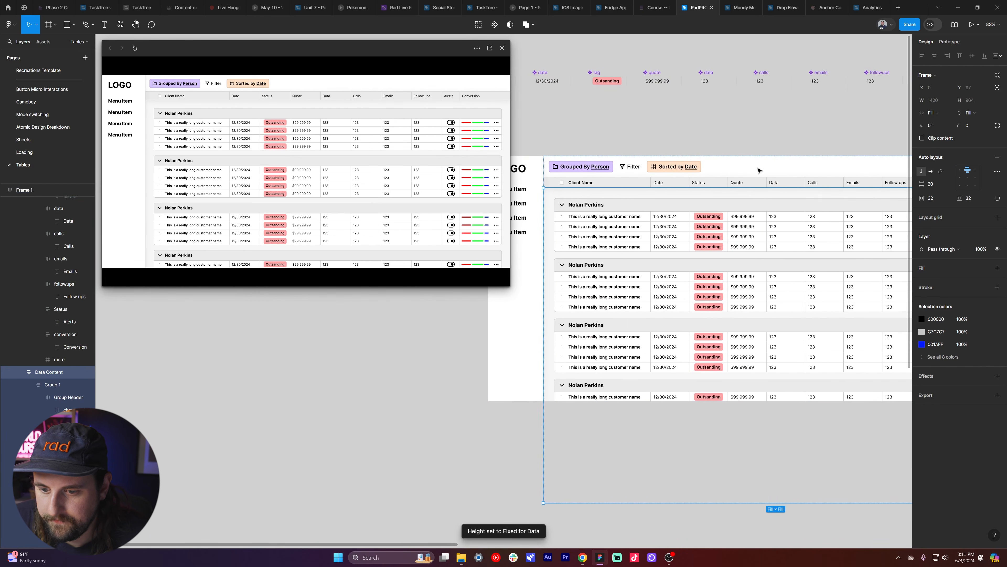
key(shift+Return)
click(978, 114)
click(962, 134)
click(655, 124)
scroll(650, 129, left, 5)
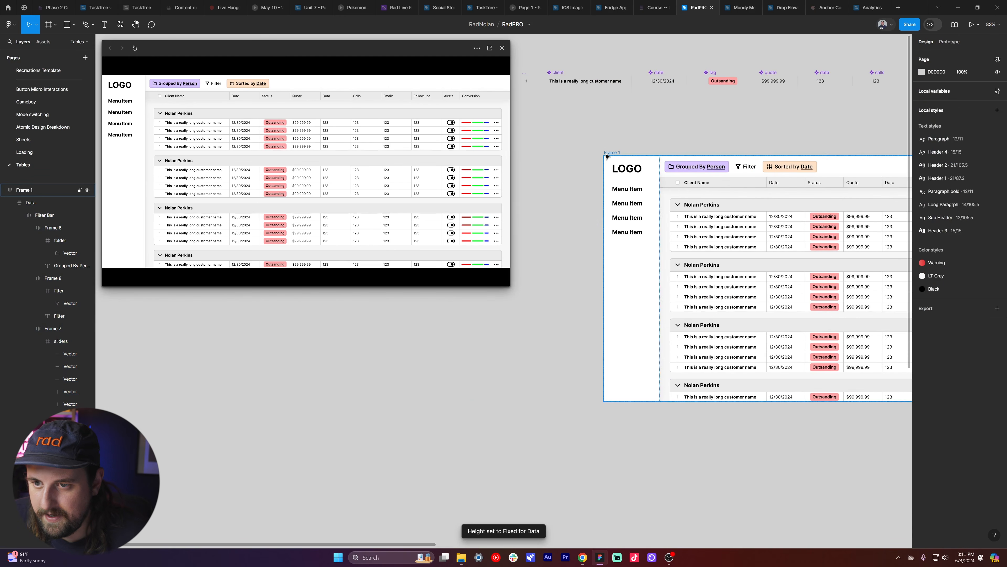
click(612, 152)
drag(682, 401, 684, 452)
key(super)
text(z)
key(super)
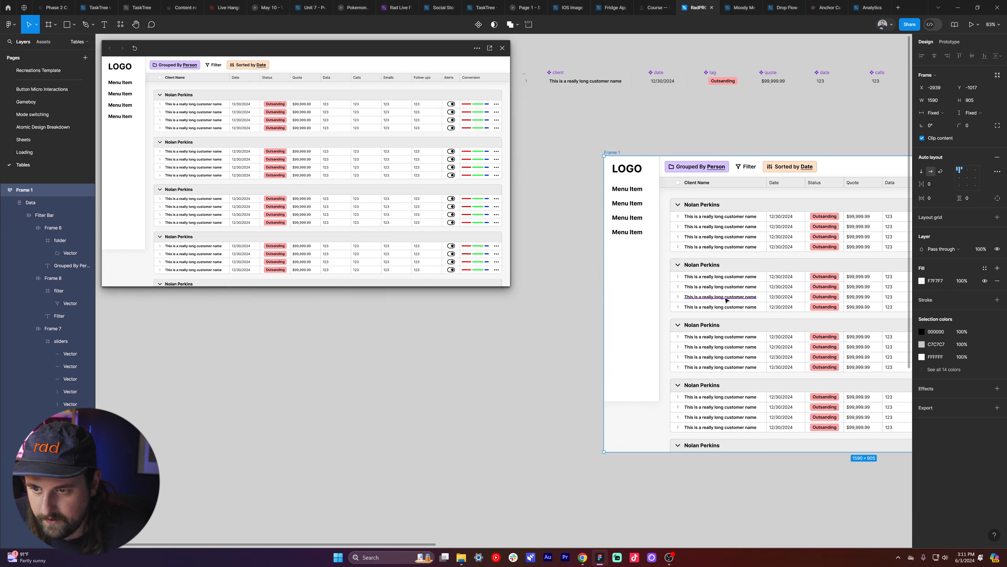
key(ctrl+z)
key(ctrl+z)
- Examine the layout and scroll behaviour settings of the Data Content and Filter Bar frames
scroll(708, 187, right, 10)
scroll(705, 185, left, 6)
scroll(692, 155, right, 1)
scroll(666, 155, left, 3)
click(673, 204)
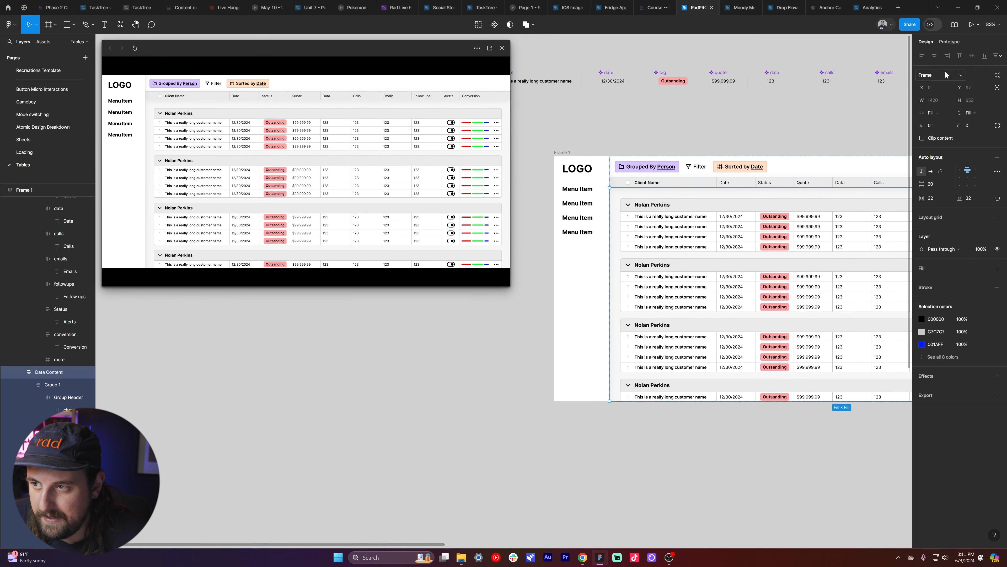
click(948, 42)
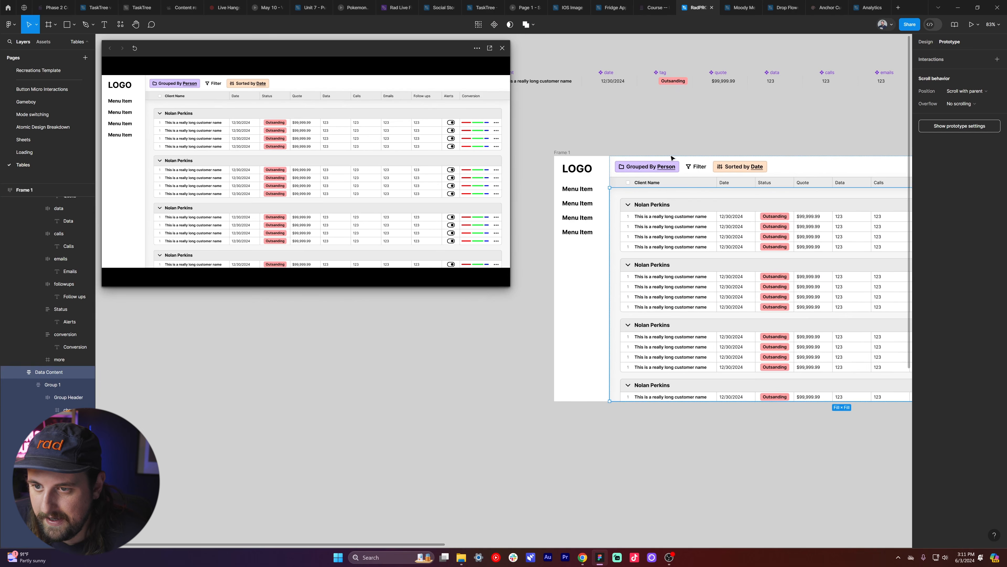
click(658, 175)
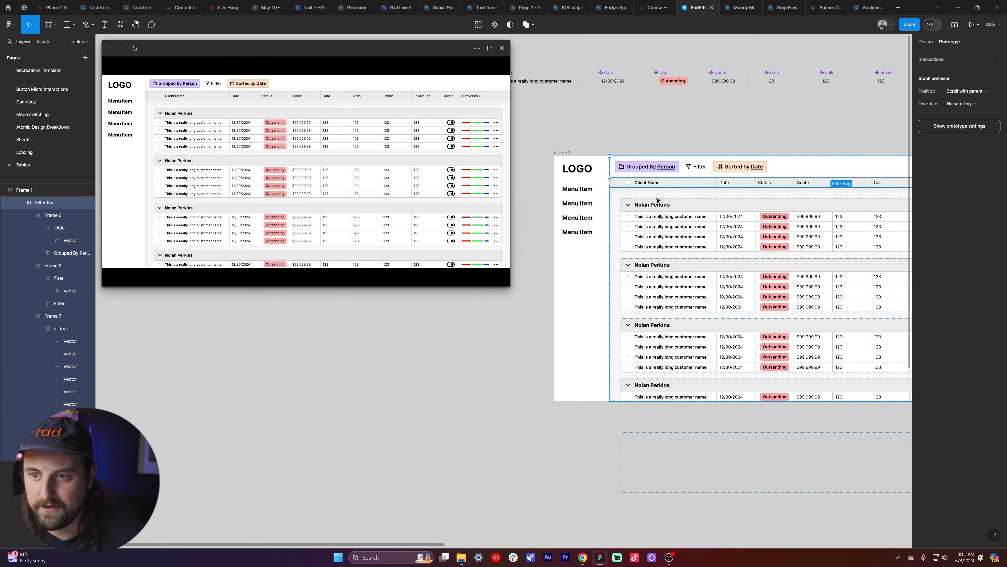
click(697, 226)
scroll(646, 259, right, 2)
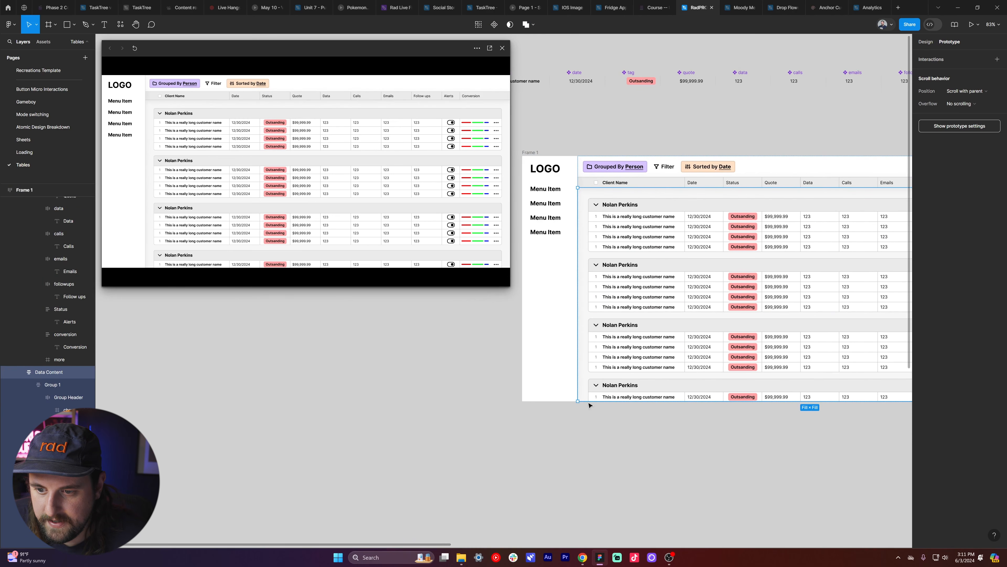
click(927, 42)
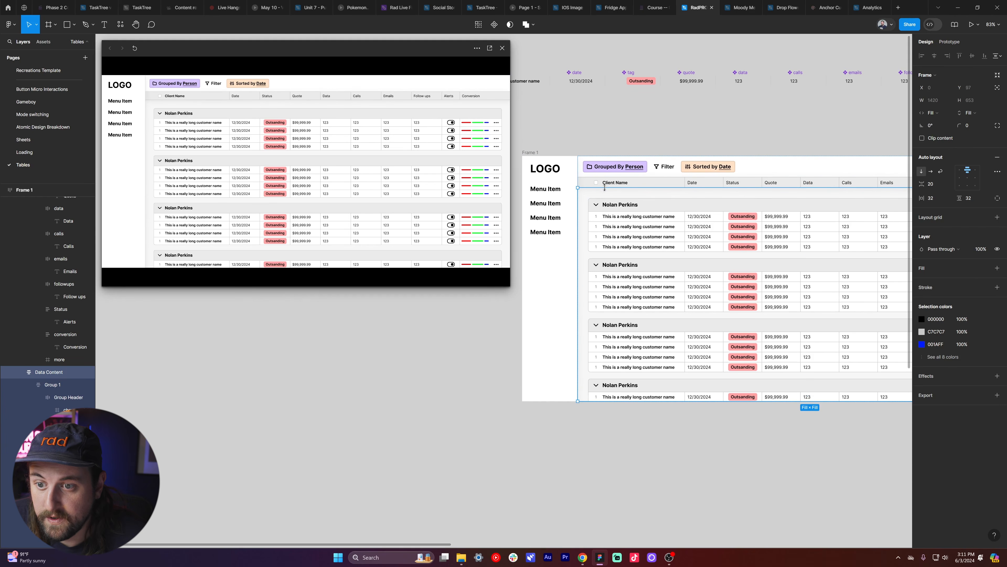
scroll(627, 162, up, 5)
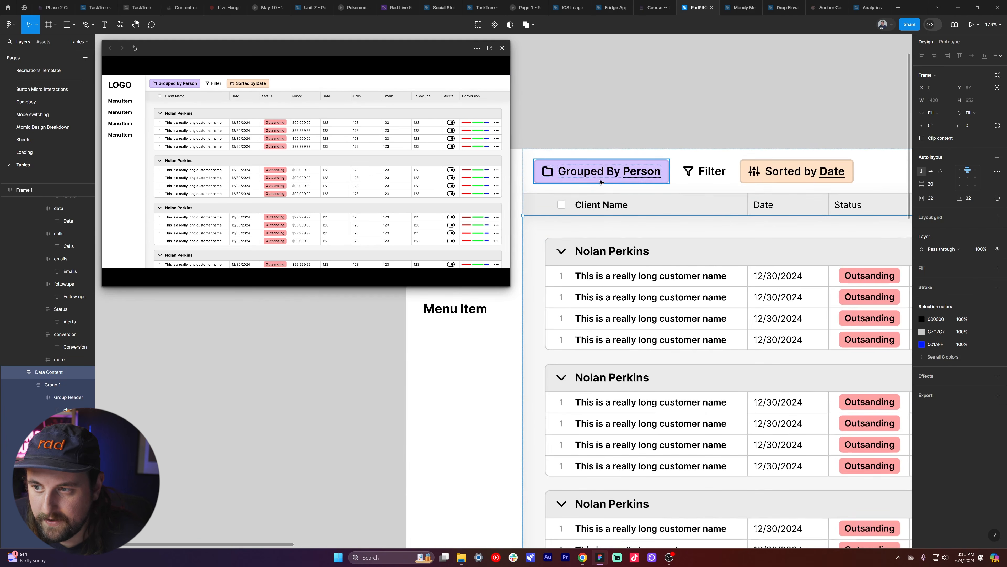
scroll(597, 181, down, 5)
- Set the Data Content frame's overflow scrolling to Vertical
click(950, 42)
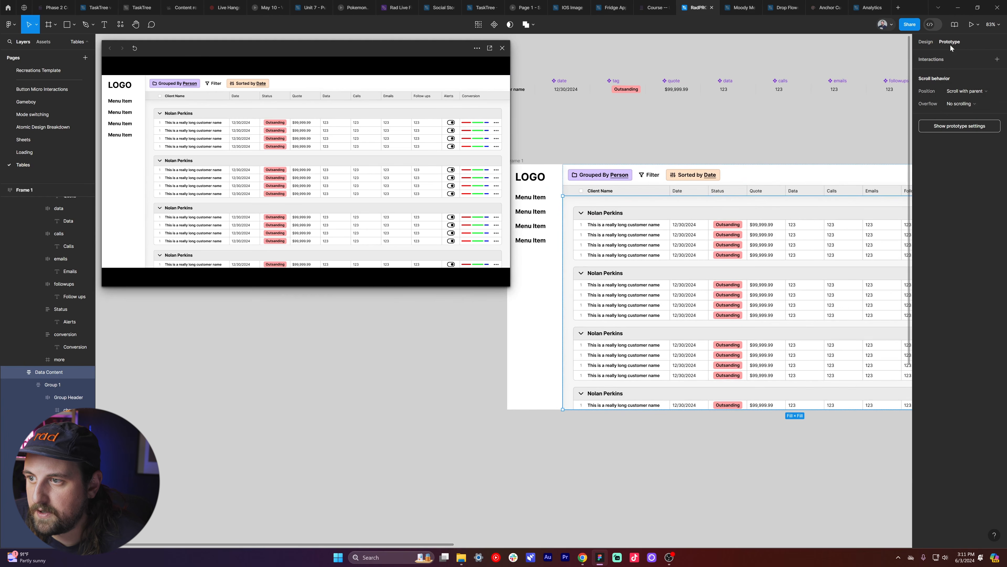
click(962, 94)
click(917, 110)
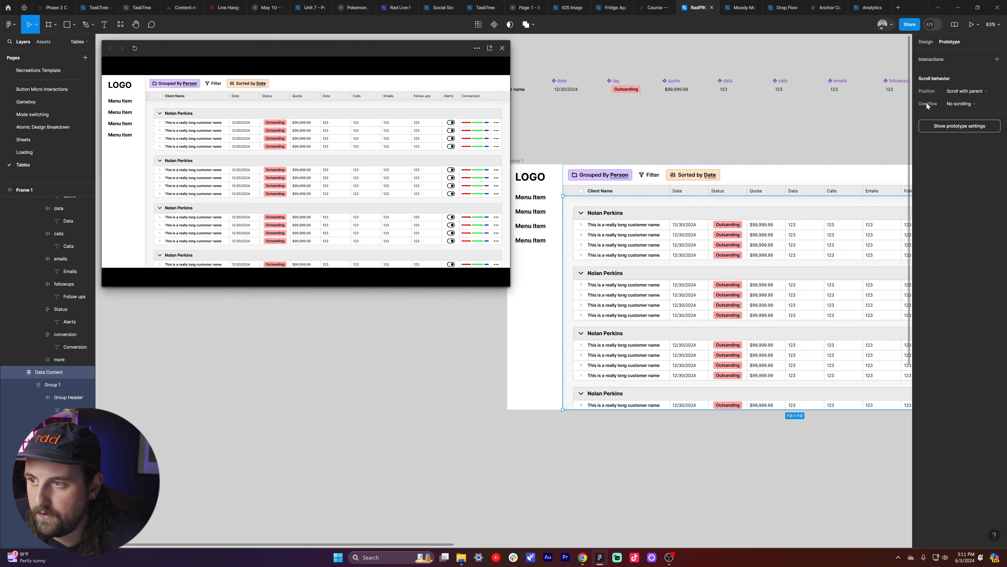
click(953, 105)
click(965, 123)
- Test the table's vertical scrolling in the preview and turn on Clip content for the Data Content frame
scroll(356, 153, down, 2)
scroll(356, 153, up, 2)
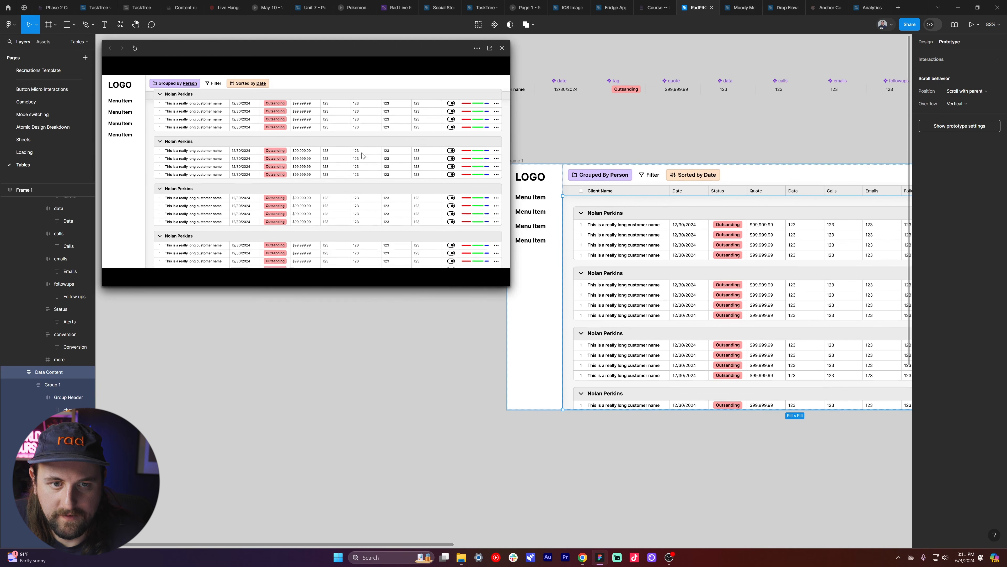
scroll(376, 182, down, 2)
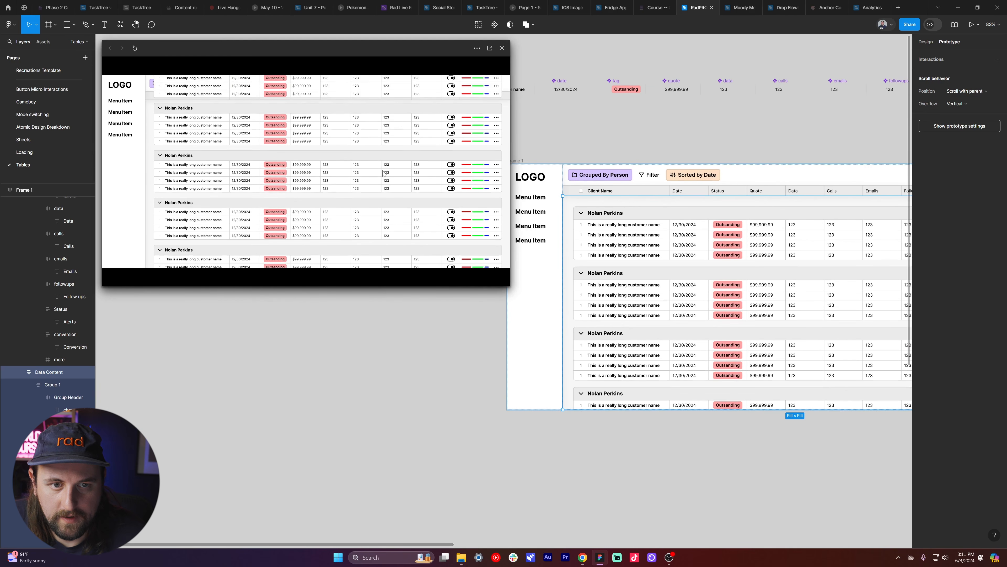
scroll(376, 182, up, 2)
scroll(376, 182, down, 2)
click(926, 42)
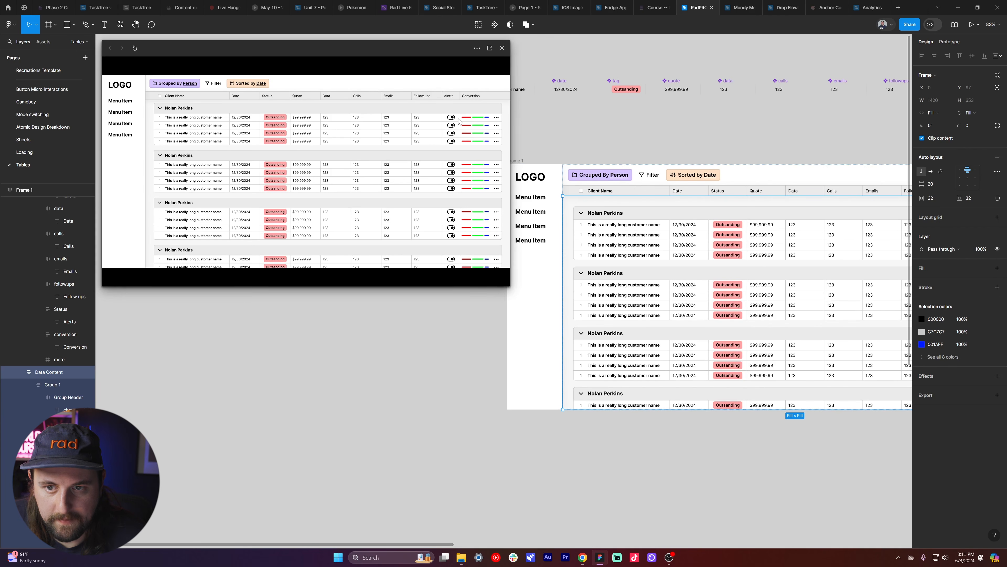
- Scroll the grouped customer table in the prototype preview to check the behaviour of the fixed header
scroll(460, 125, up, 1)
scroll(464, 147, down, 1)
scroll(465, 150, up, 1)
scroll(465, 149, down, 1)
scroll(465, 150, up, 1)
scroll(464, 148, down, 1)
scroll(461, 148, up, 1)
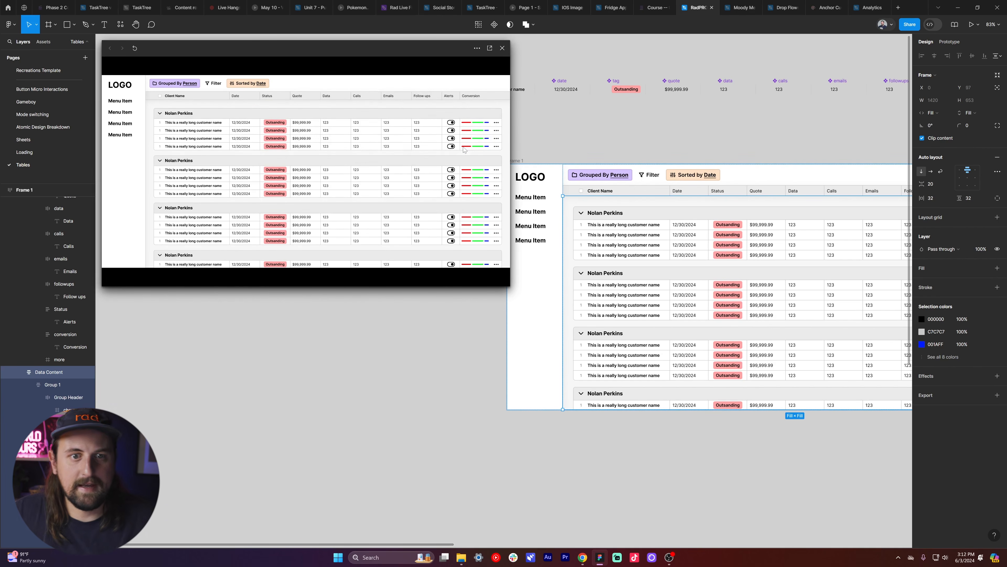
scroll(457, 147, down, 1)
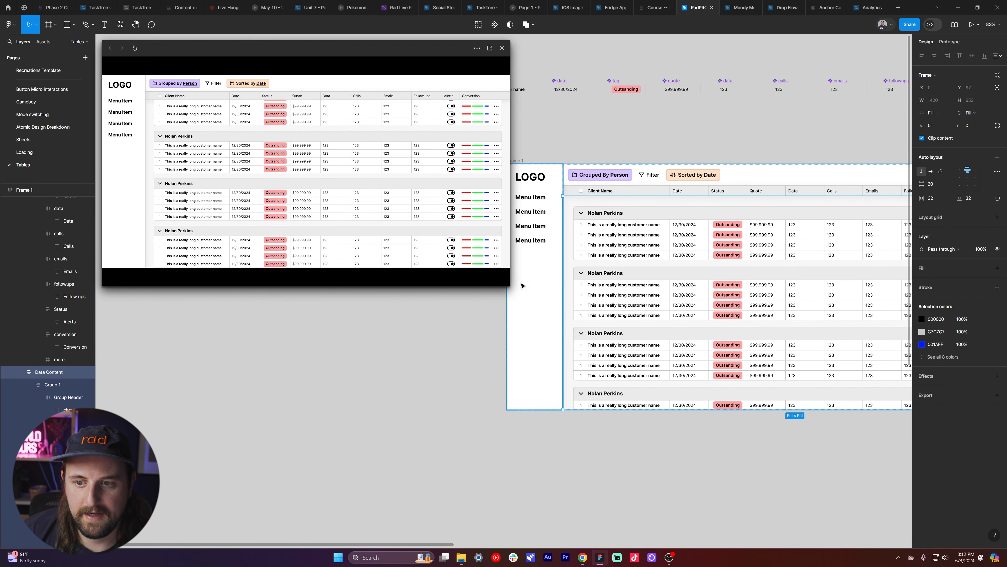
- Enlarge the prototype preview, test the table content's scrolling beneath the filter bar and column header, and close the preview
drag(510, 286, 853, 467)
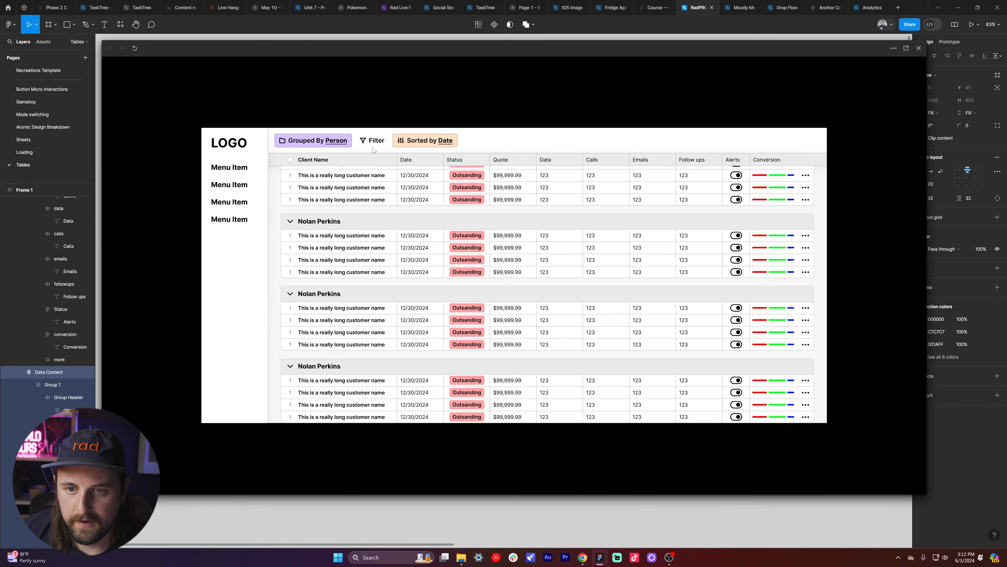
scroll(414, 203, up, 1)
scroll(485, 206, down, 2)
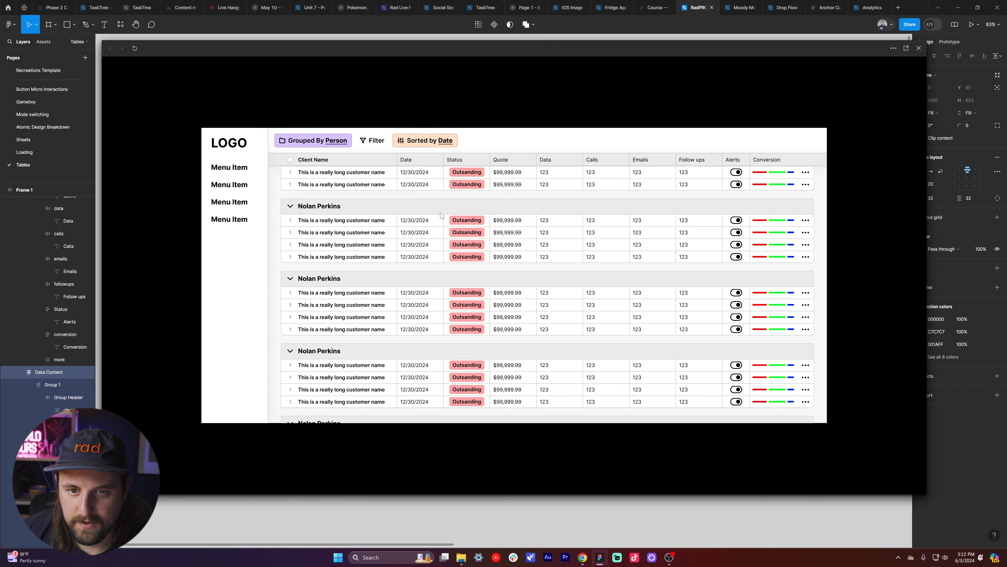
scroll(423, 210, up, 1)
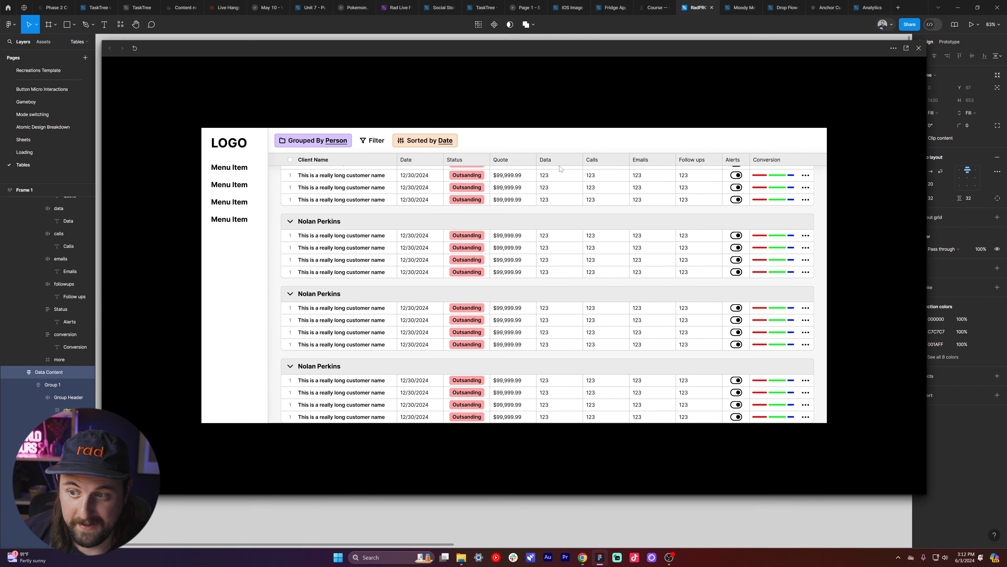
scroll(718, 226, up, 1)
scroll(717, 227, down, 2)
scroll(717, 227, up, 2)
scroll(717, 228, down, 1)
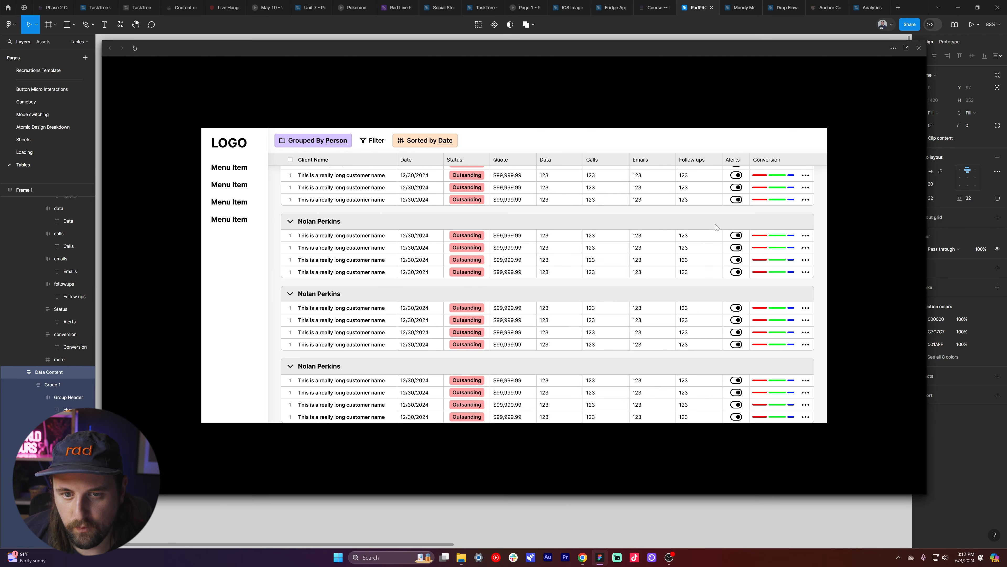
scroll(621, 220, up, 1)
scroll(634, 218, down, 1)
scroll(649, 213, up, 1)
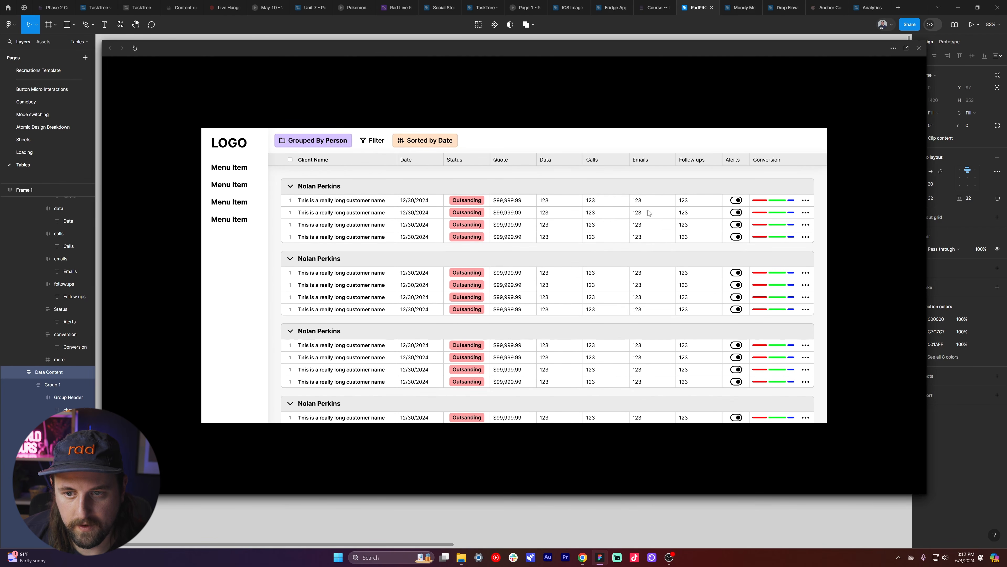
click(920, 48)
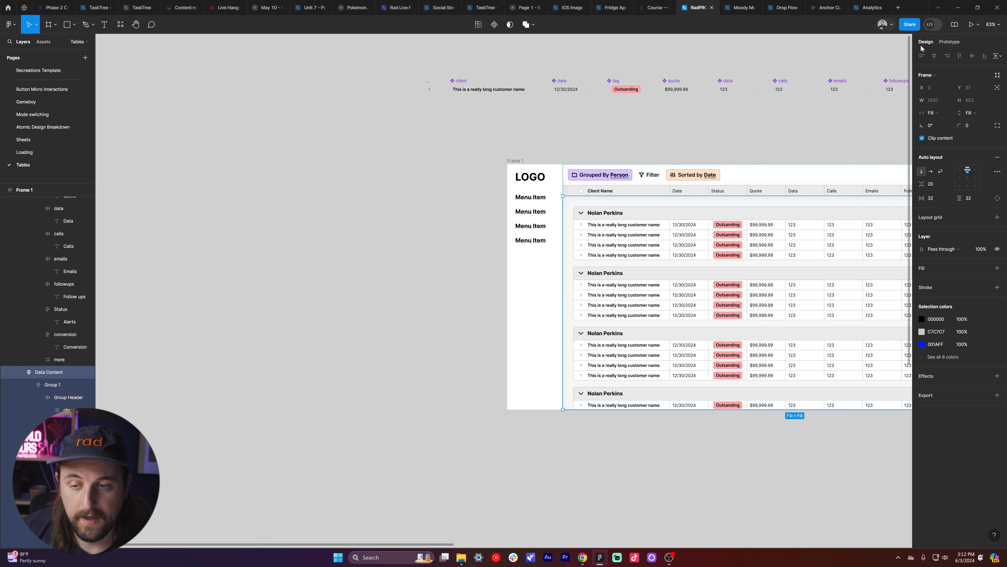
- Move Frame 1 up and to the left, closer beneath the row of cell components
scroll(690, 76, right, 5)
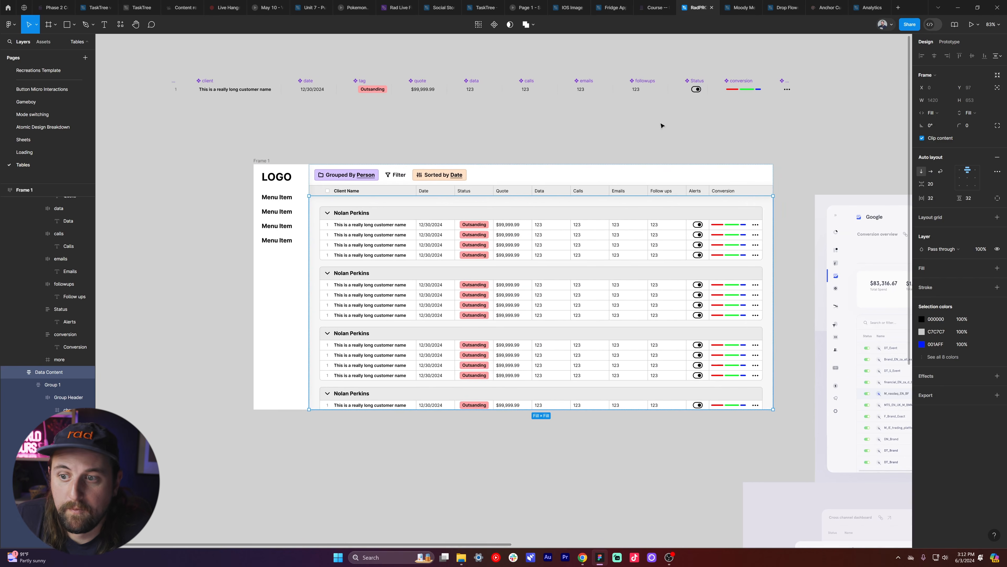
click(660, 125)
drag(262, 161, 181, 136)
scroll(320, 113, left, 1)
scroll(535, 152, left, 1)
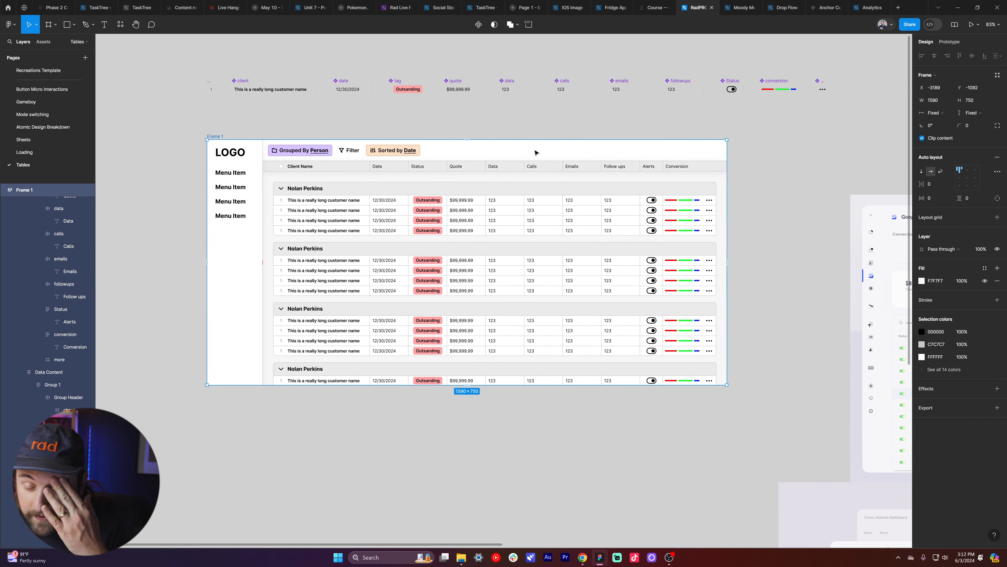
scroll(674, 160, left, 1)
scroll(676, 162, right, 1)
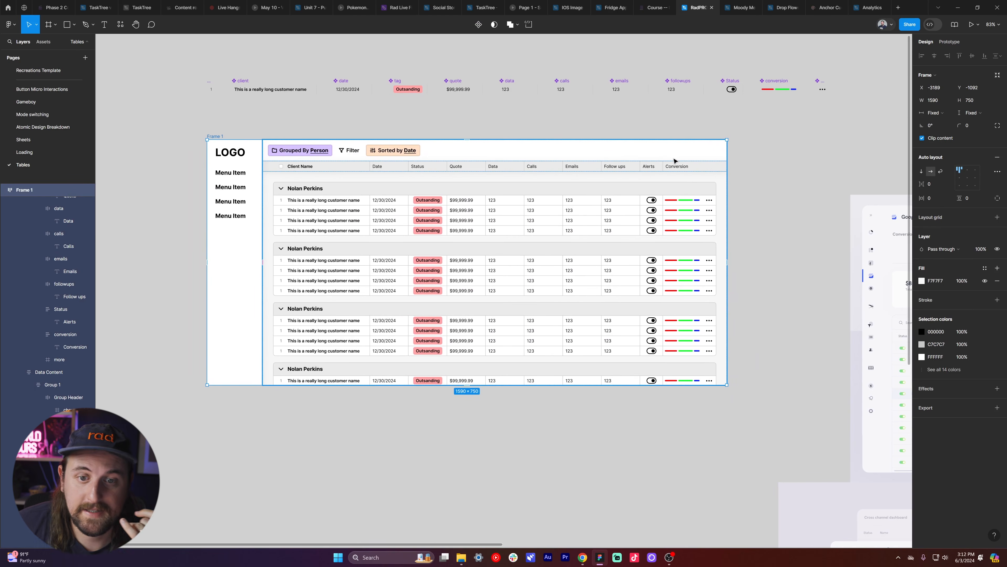
- Try adding a duplicate of the Data header cell, narrowed to a width of 68, to the table header
double_click(399, 170)
double_click(399, 169)
double_click(399, 169)
click(428, 168)
click(467, 169)
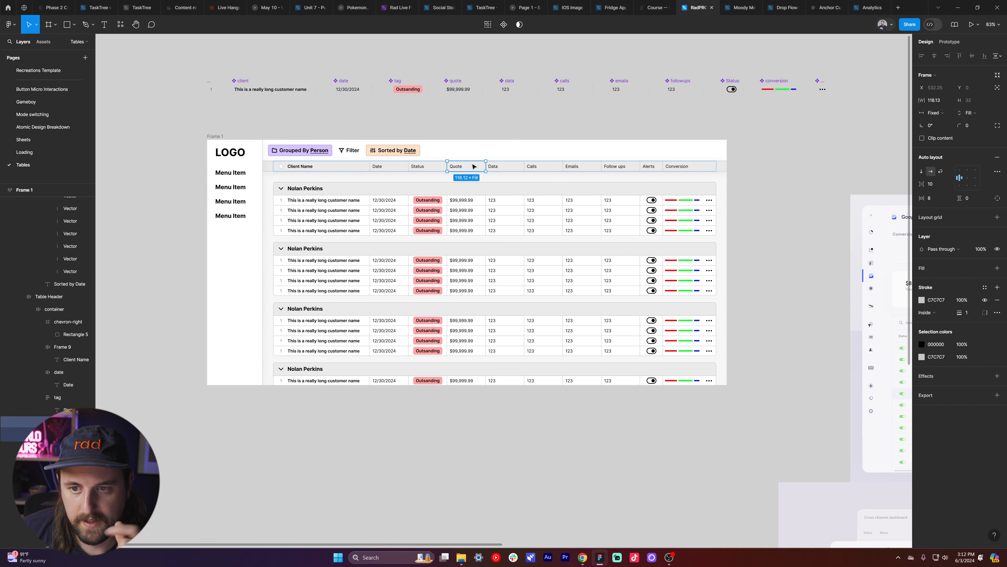
click(511, 169)
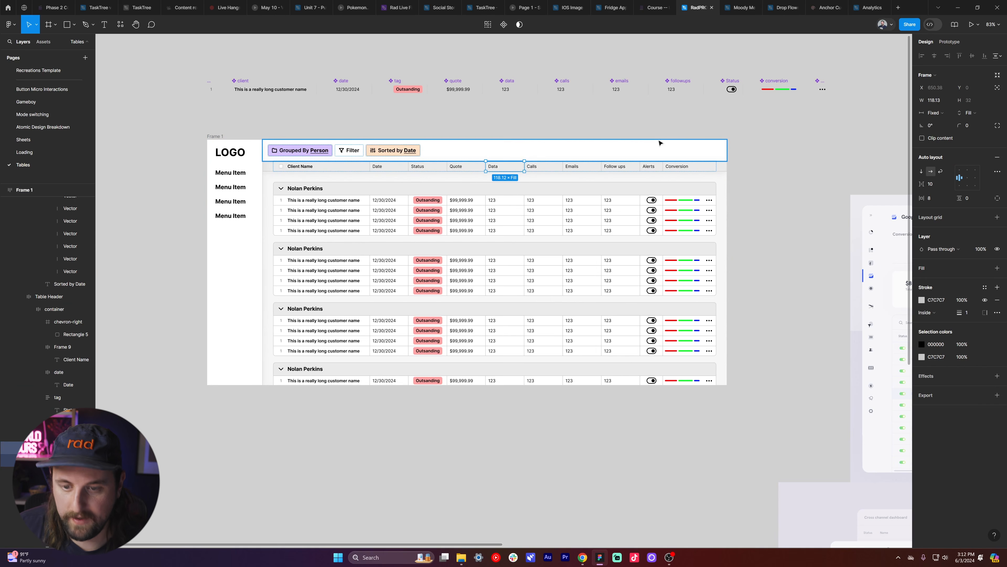
key(ctrl+d)
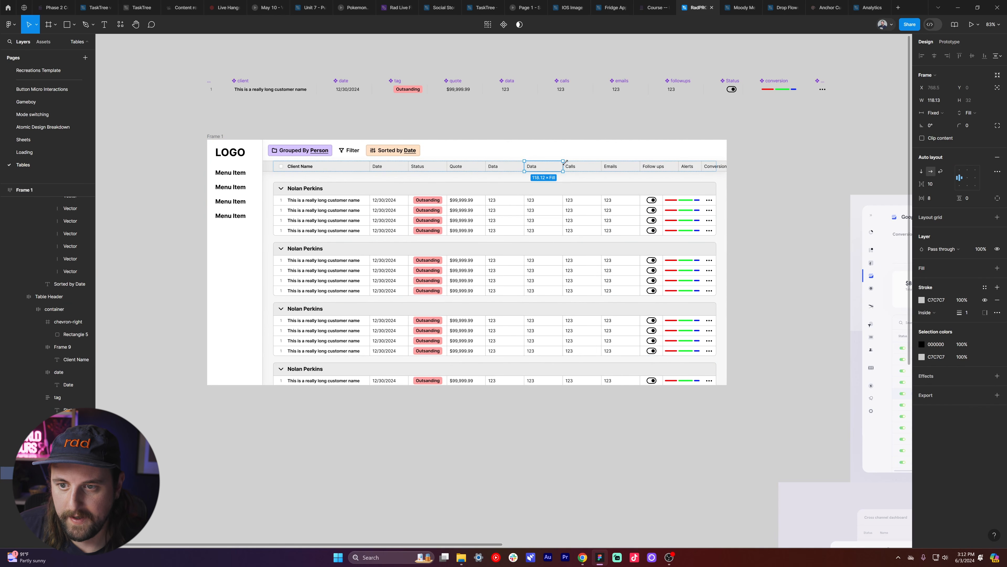
drag(563, 166, 549, 167)
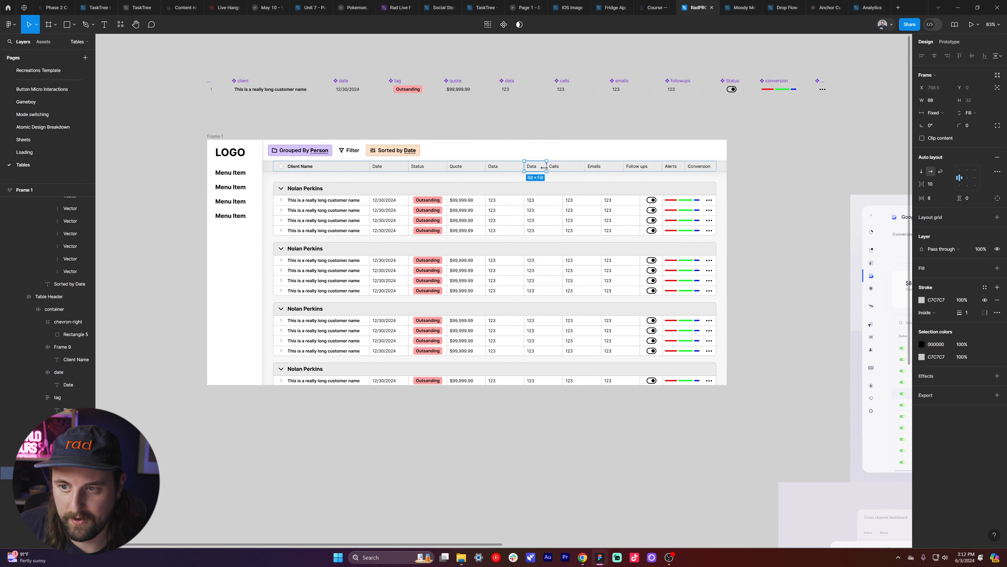
key(Delete)
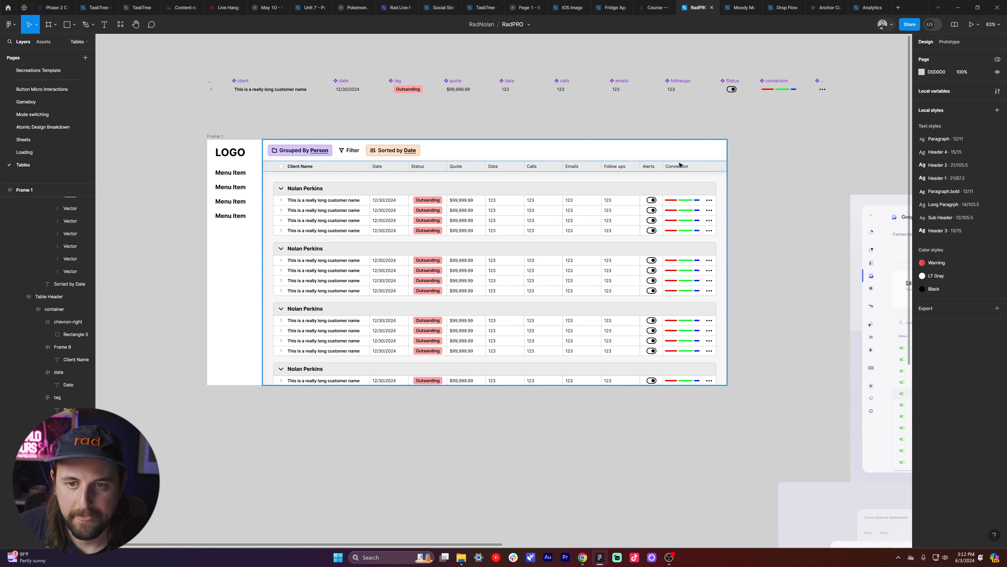
scroll(686, 151, up, 2)
scroll(677, 167, right, 4)
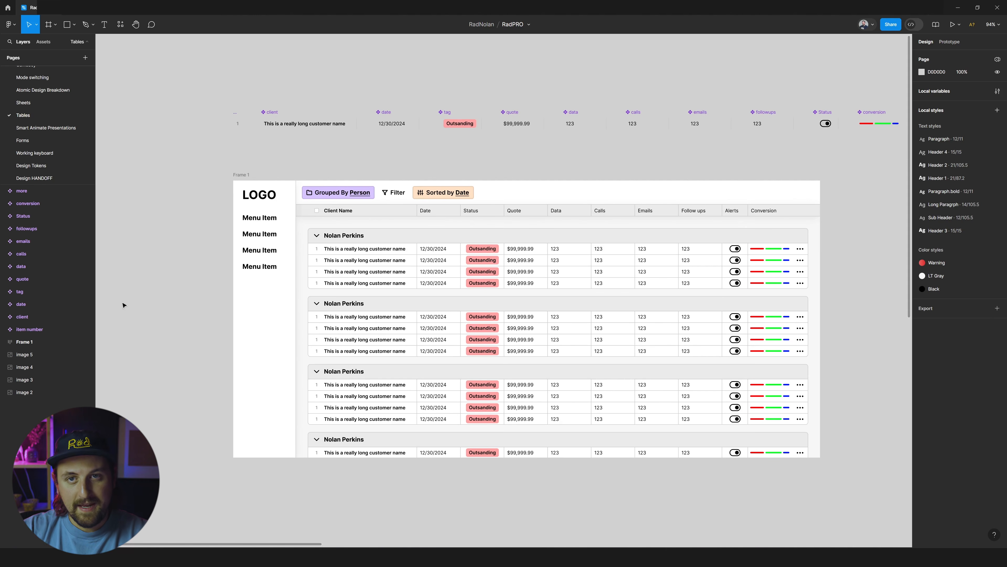
scroll(124, 305, down, 3)
scroll(135, 309, right, 1)
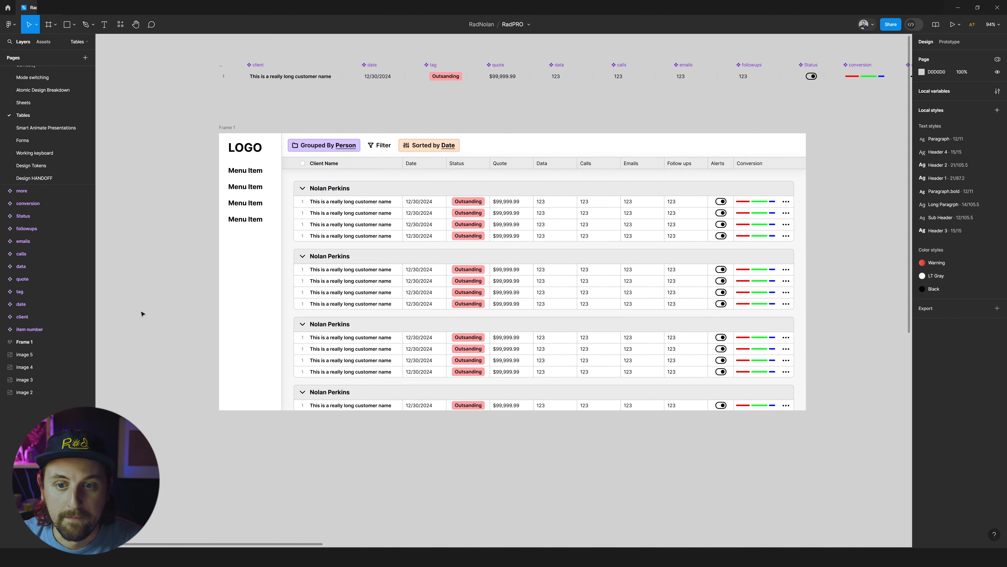
scroll(169, 290, right, 1)
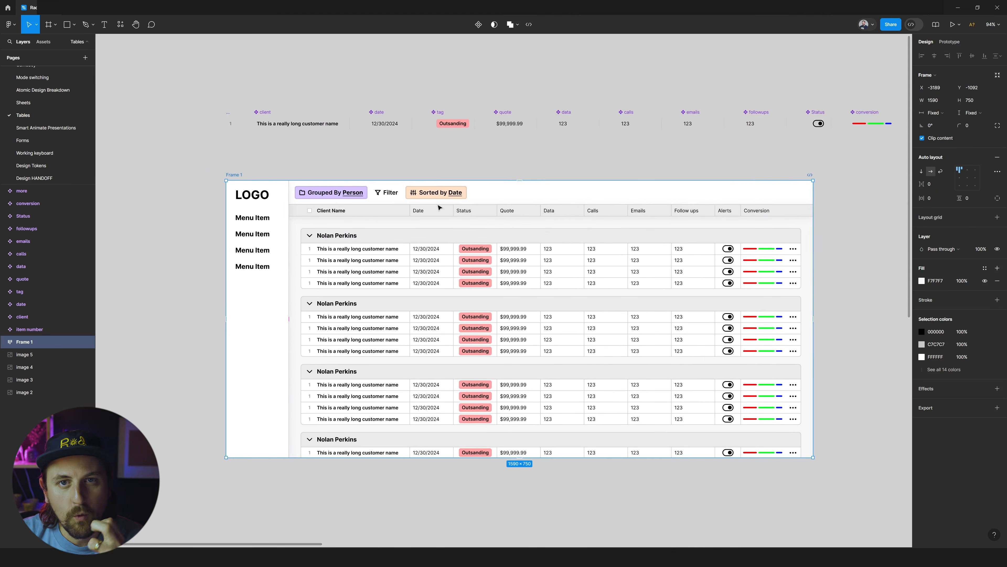
scroll(440, 207, down, 1)
scroll(437, 208, up, 1)
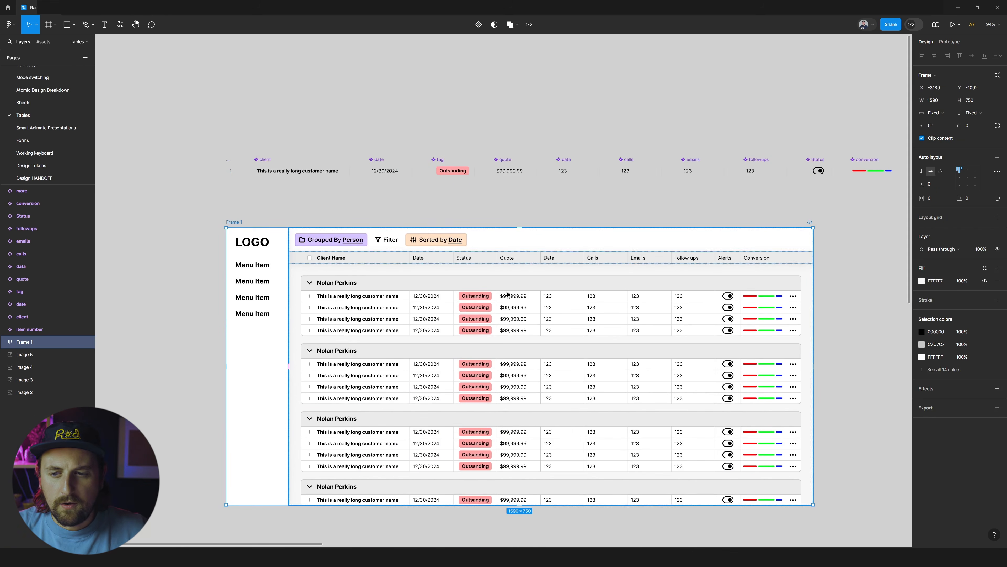
- Examine how the groups, group headers and individual rows are nested inside Frame 1's table content
double_click(507, 294)
double_click(508, 293)
double_click(510, 285)
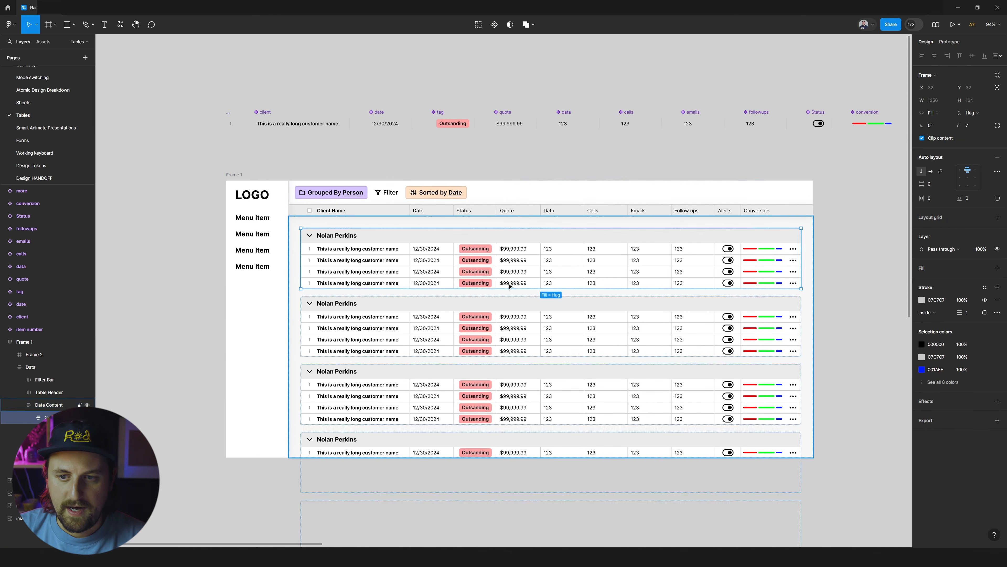
click(510, 201)
double_click(512, 215)
click(437, 270)
double_click(436, 271)
click(404, 327)
click(372, 372)
click(376, 441)
click(378, 394)
double_click(459, 385)
click(461, 395)
click(459, 408)
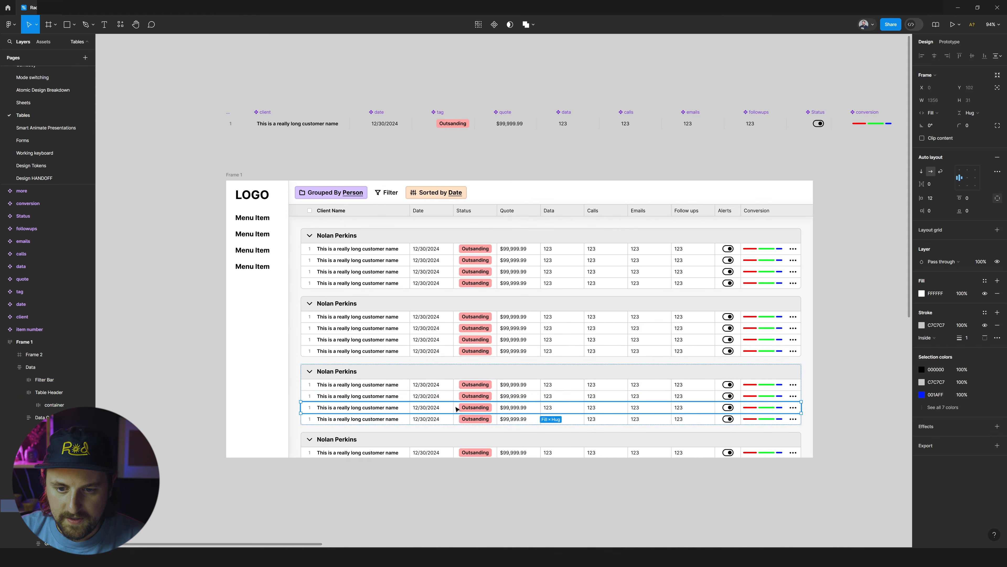
click(460, 417)
scroll(729, 375, right, 1)
scroll(730, 375, right, 1)
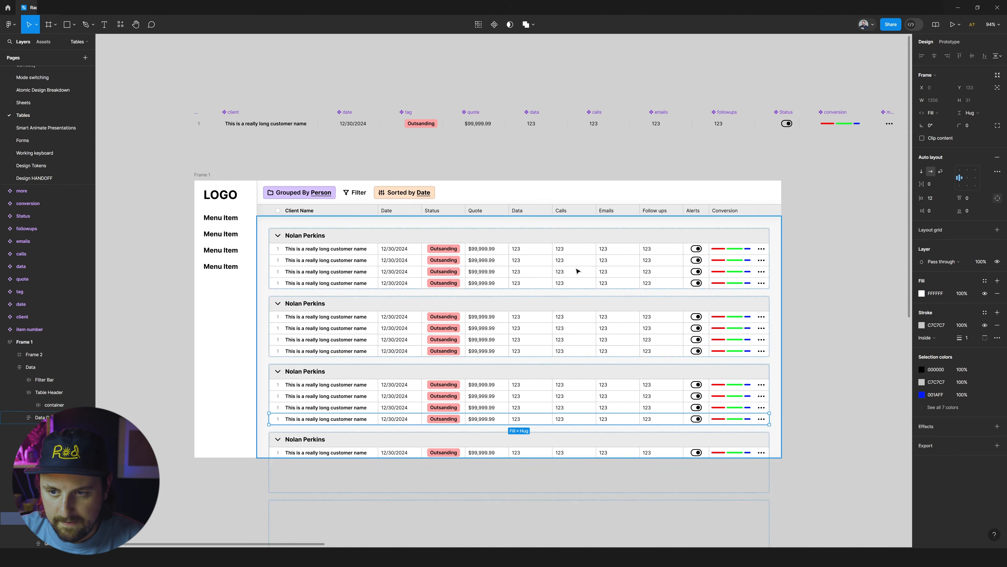
- Narrow Frame 1 to a width of about 1215 to test how the table columns respond
click(841, 255)
scroll(628, 255, left, 1)
scroll(624, 256, right, 2)
scroll(622, 260, left, 3)
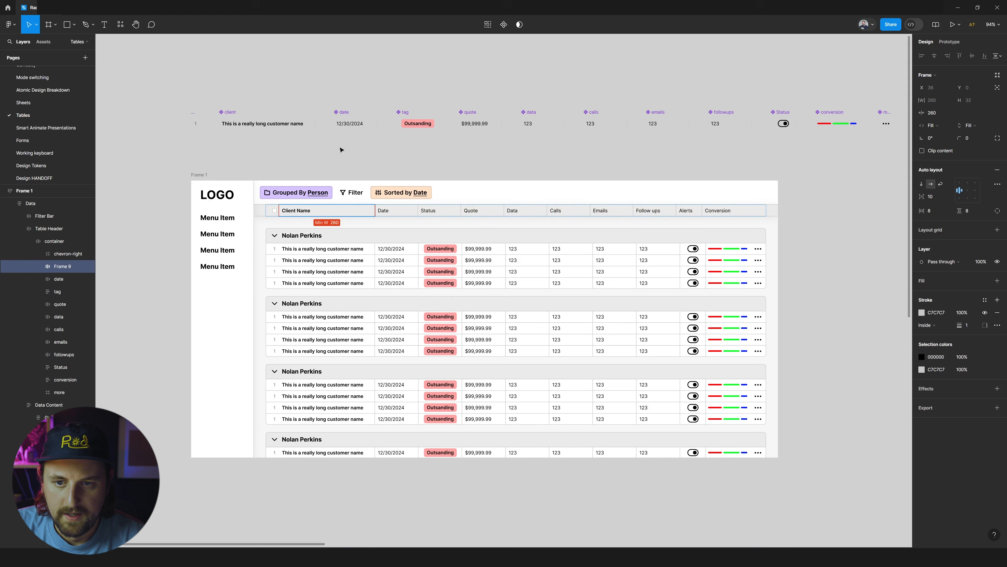
click(318, 157)
click(198, 175)
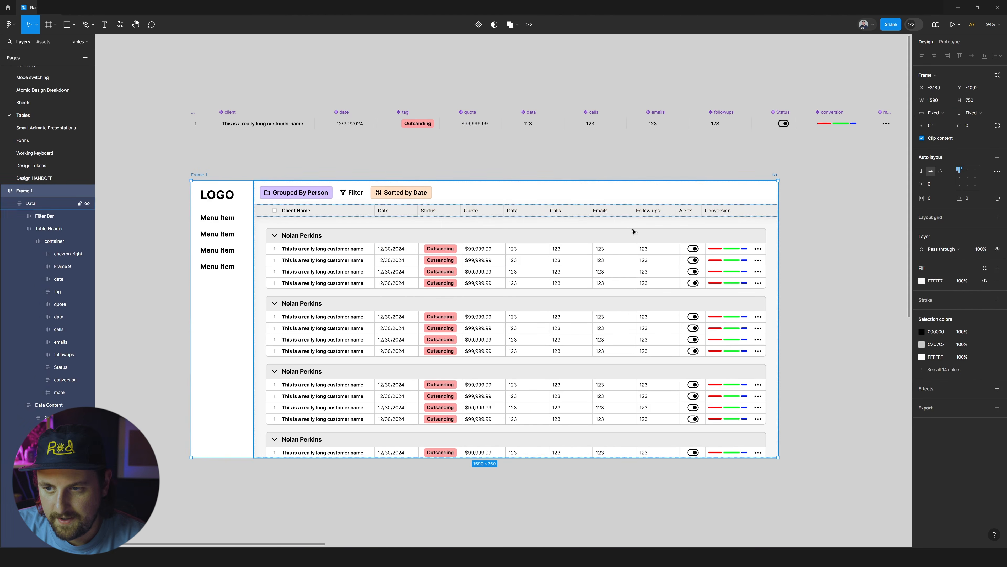
drag(830, 228, 639, 241)
drag(628, 242, 636, 241)
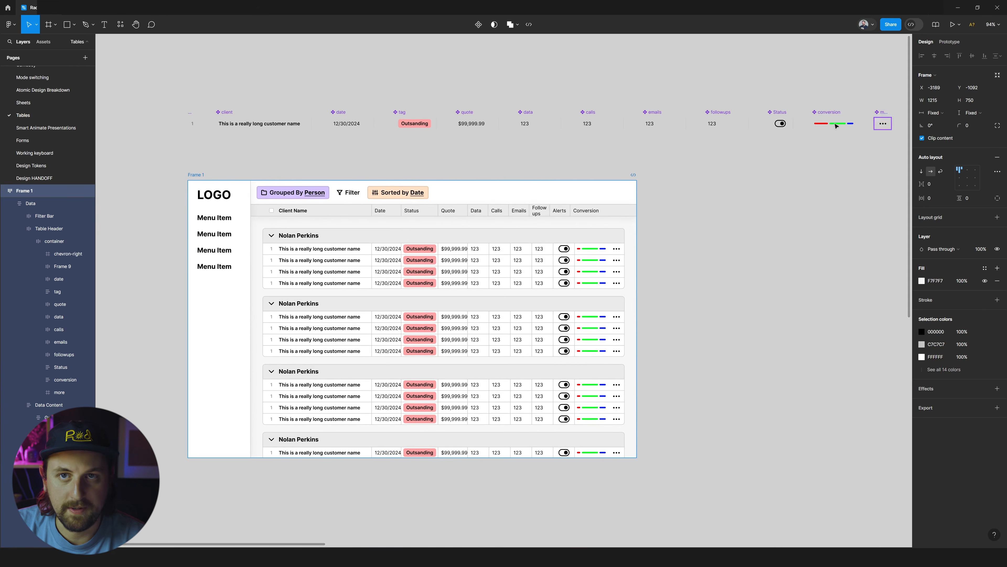
- Try shrinking Frame 1 to widths of 1024, 900 and 316, and undo these width changes
click(936, 99)
text(1024)
key(Return)
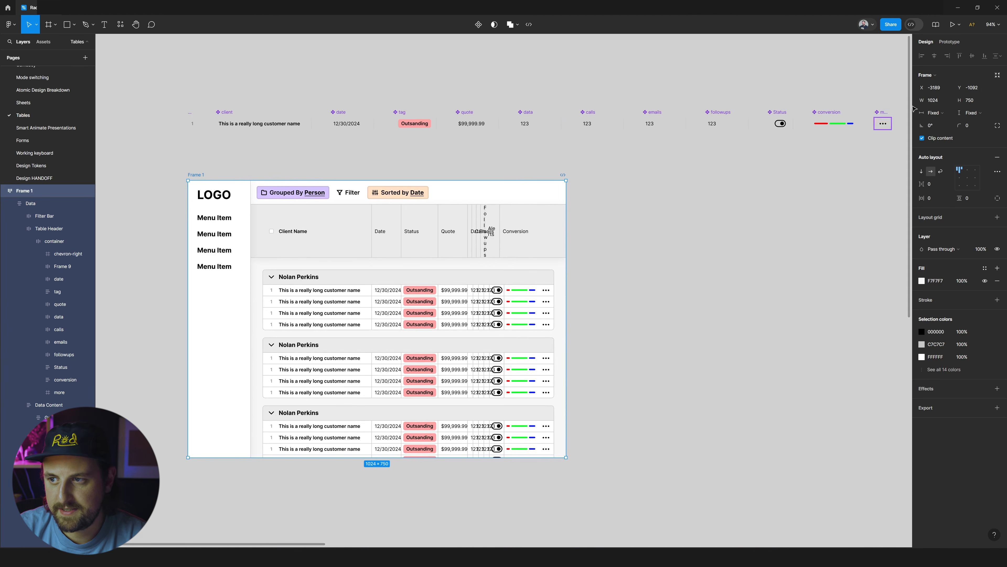
drag(923, 100, 827, 104)
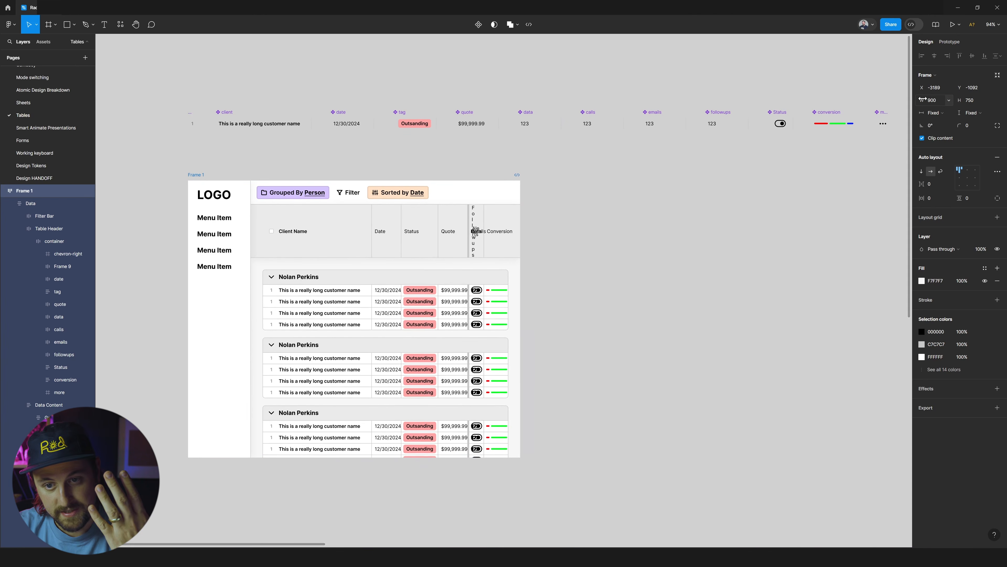
drag(929, 101, 463, 147)
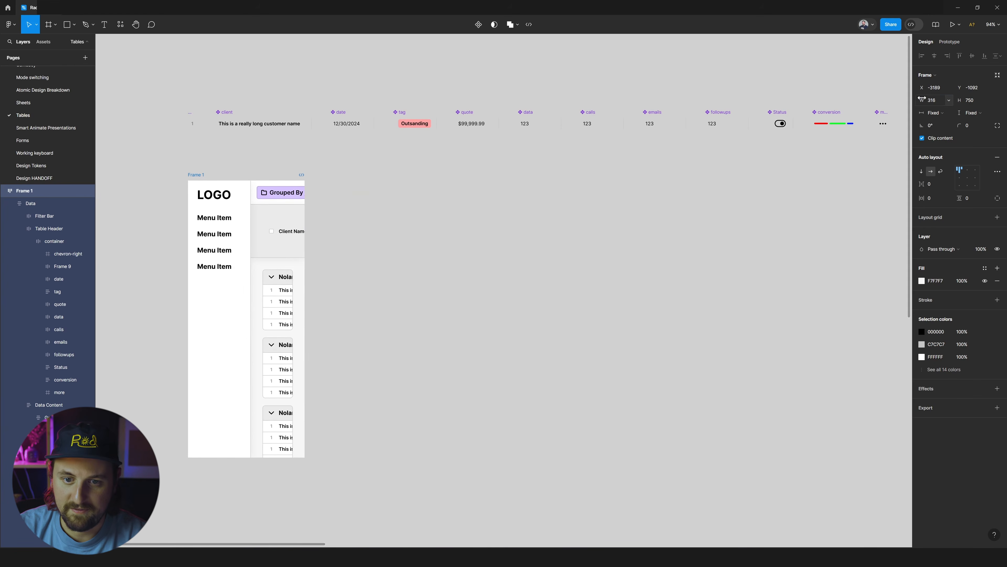
key(ctrl+z)
key(ctrl+z)
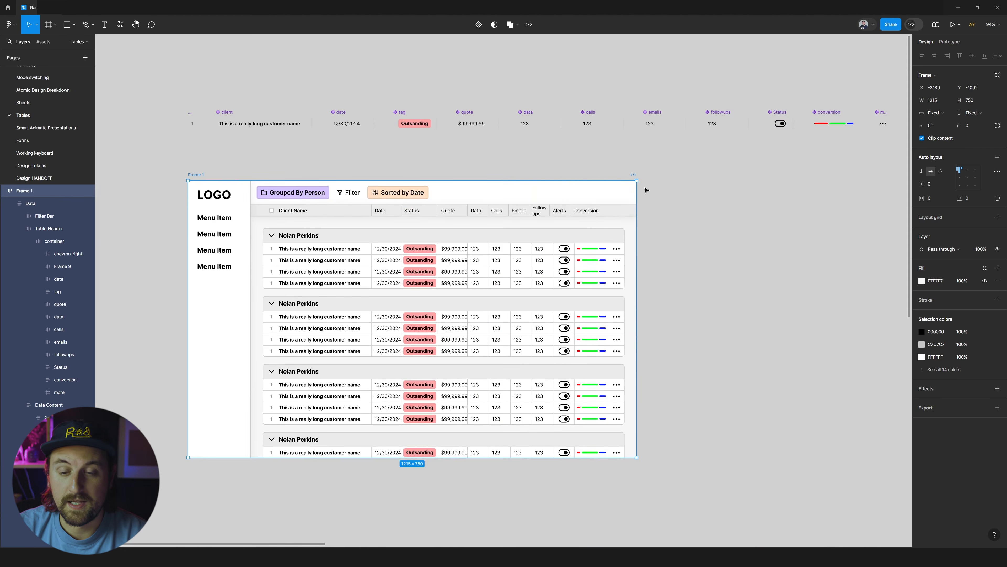
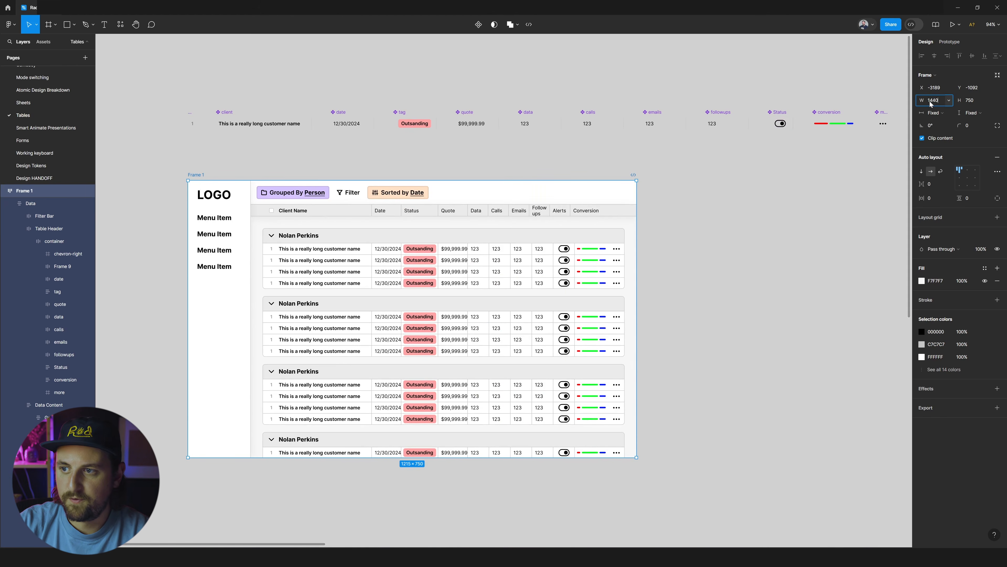
- Set Frame 1's width to 1440 and place a duplicate of the frame directly below it at Y -146
key(Return)
scroll(524, 218, down, 1)
scroll(524, 219, down, 1)
drag(415, 223, 413, 417)
scroll(410, 389, down, 4)
scroll(340, 242, up, 1)
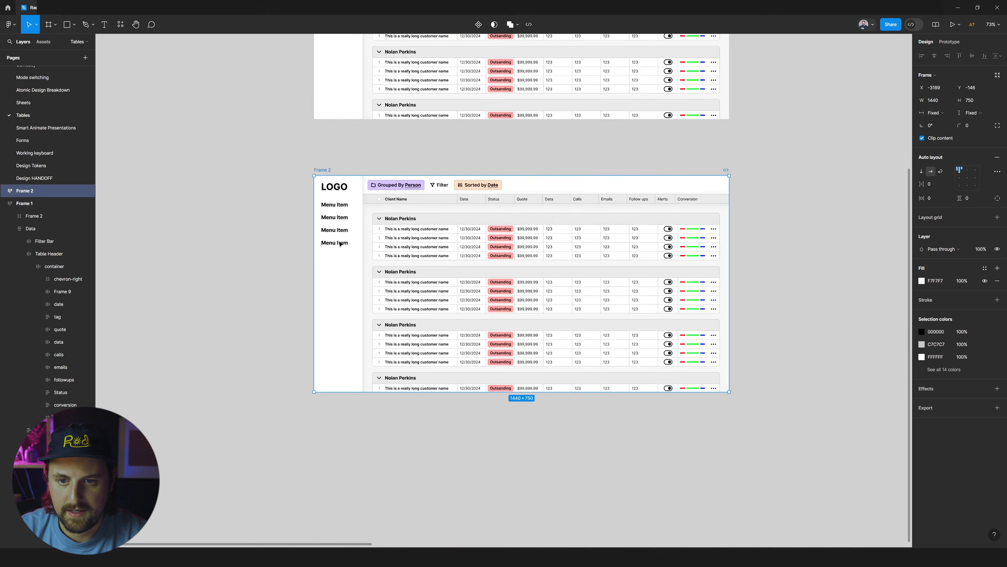
scroll(340, 243, up, 1)
scroll(309, 198, right, 2)
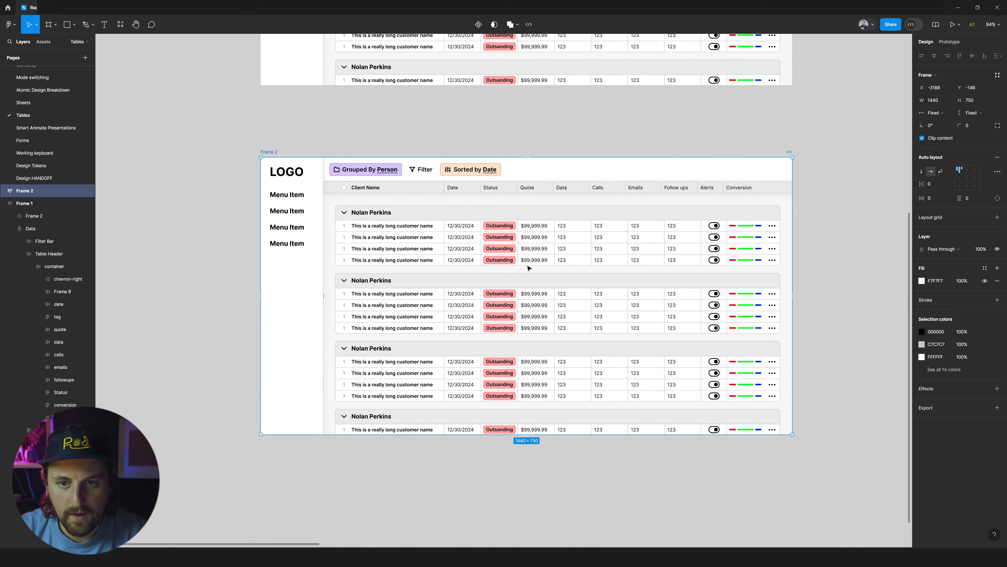
- Try to widen the menu sidebar frame in the duplicated layout
double_click(310, 197)
mouse_move(324, 191)
mouse_down()
mouse_move(316, 195)
mouse_move(337, 194)
mouse_up()
key(ctrl+z)
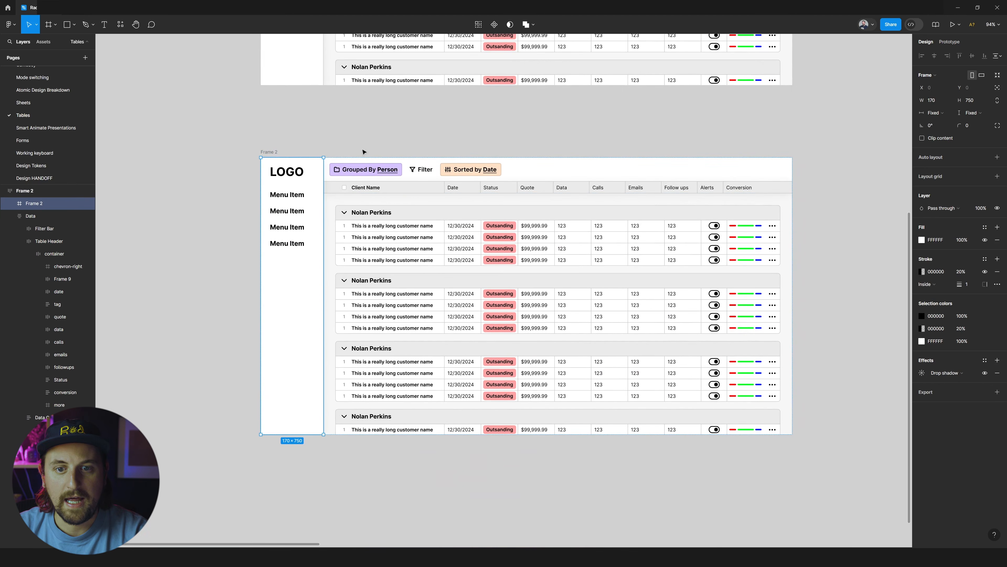
- Delete the menu sidebar frame from the duplicated layout in Frame 2
scroll(341, 151, left, 1)
click(344, 140)
click(293, 218)
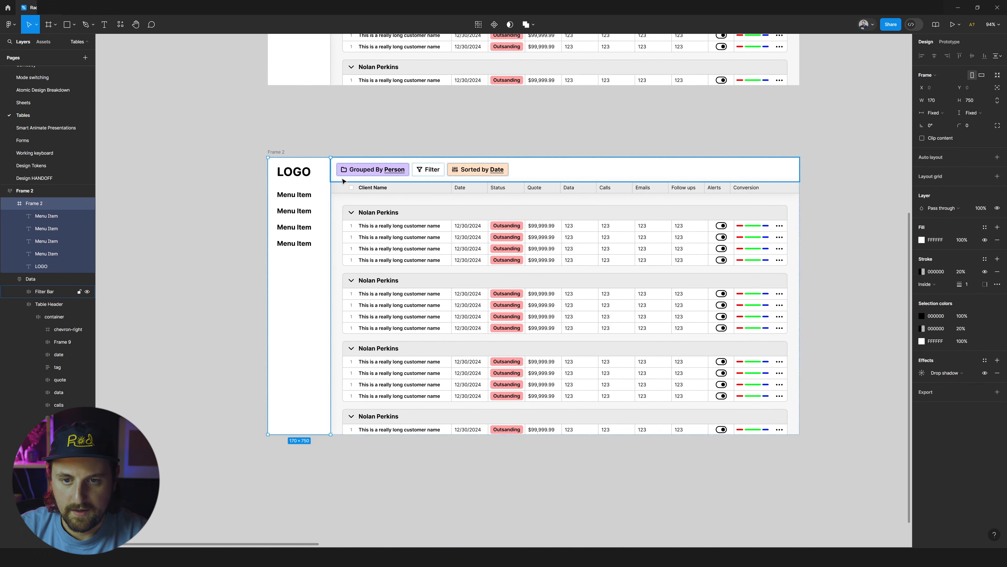
key(Delete)
- Draw a 34 × 34 placeholder square at the start of the duplicated layout's Filter Bar
click(673, 175)
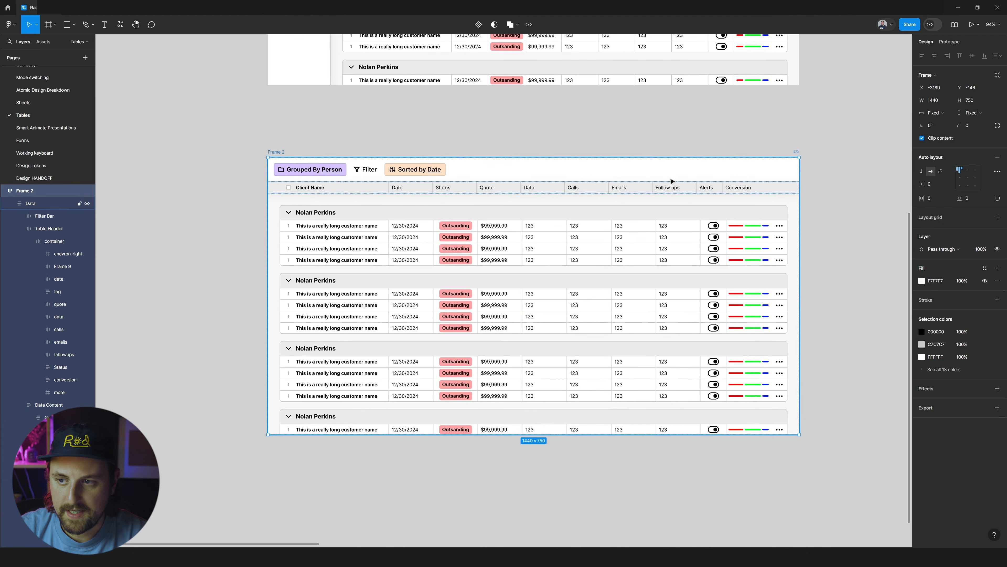
double_click(326, 171)
key(r)
drag(272, 162, 286, 175)
scroll(396, 140, down, 2)
scroll(375, 149, up, 4)
scroll(375, 149, up, 2)
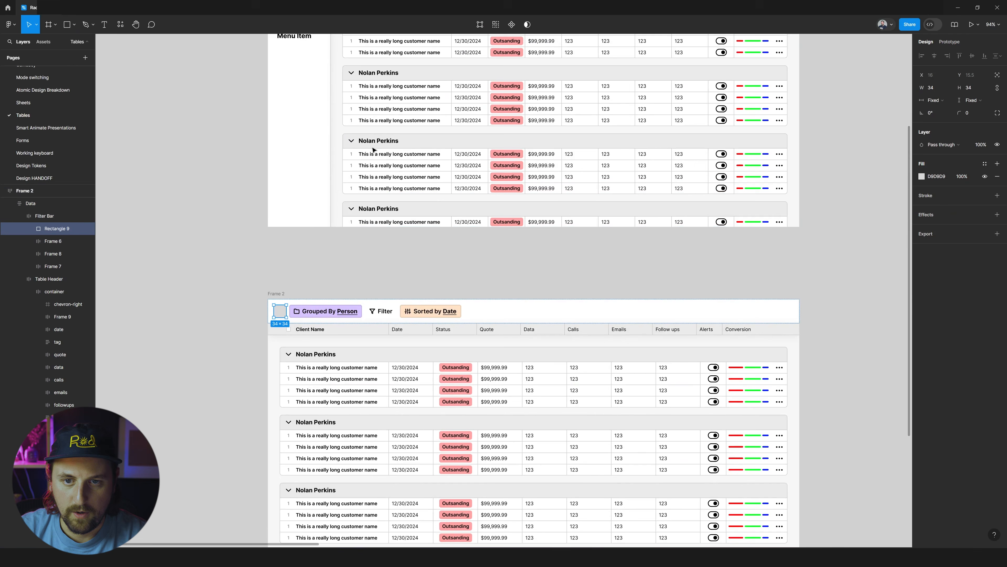
- Insert the hamburger menu icon with the Feather Icons plugin, searching for "hamb"
scroll(238, 254, down, 3)
right_click(229, 258)
mouse_move(278, 323)
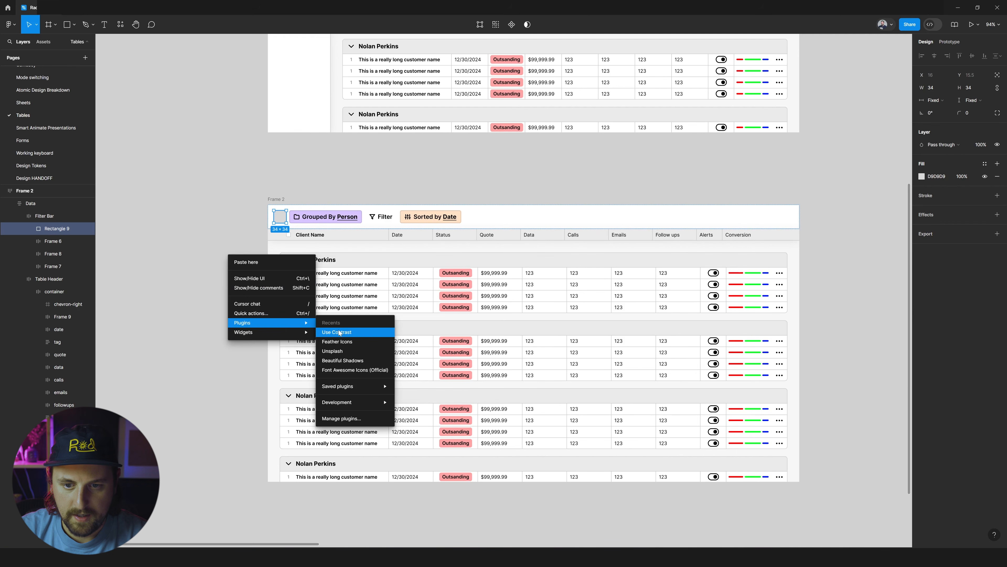
click(337, 342)
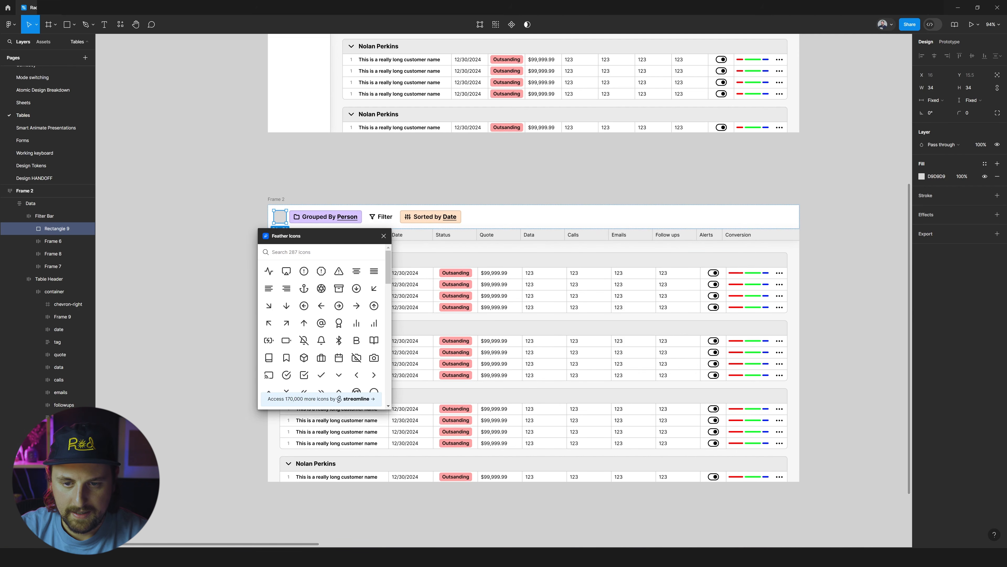
text(hamb)
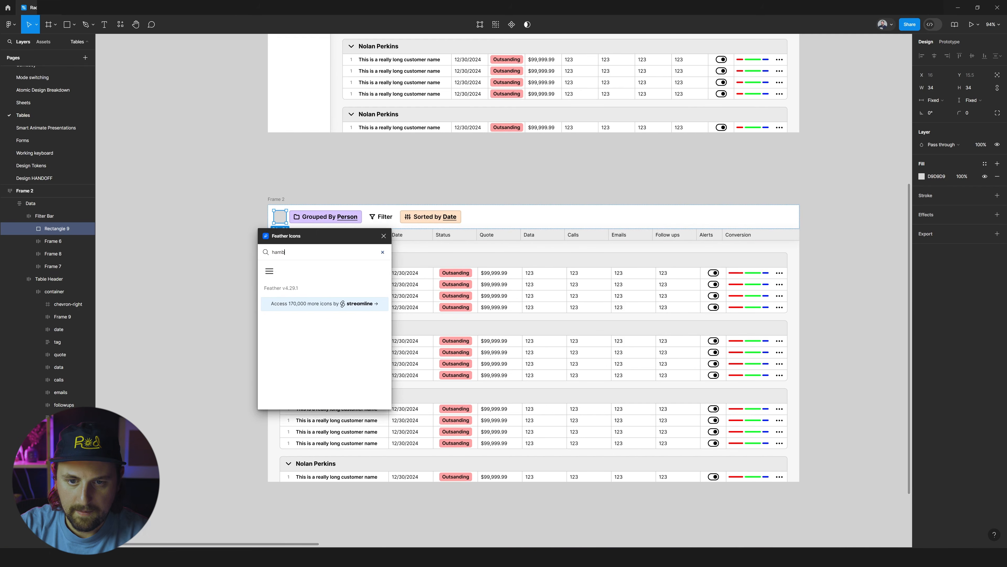
click(269, 271)
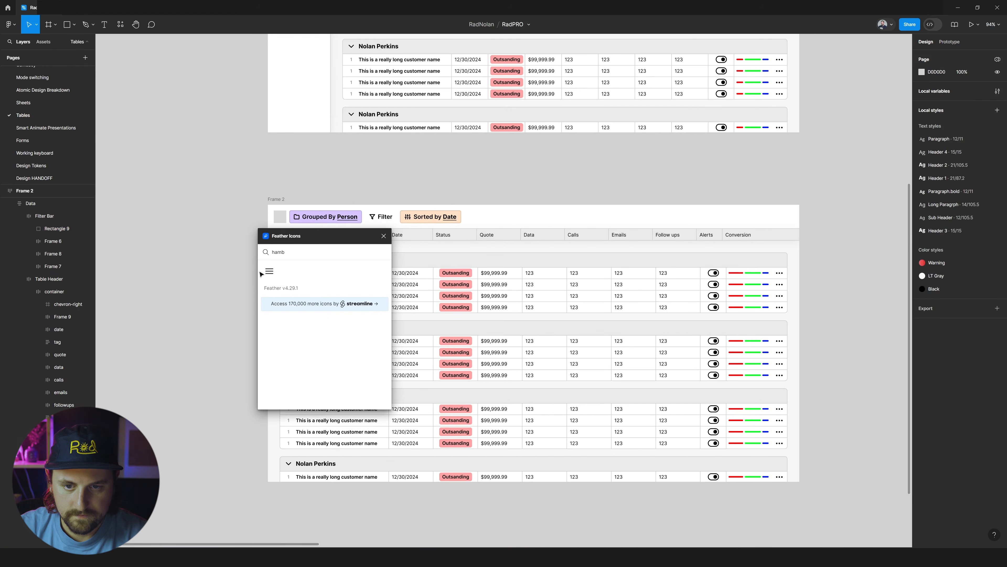
click(385, 236)
- Move the menu icon into Frame 2's Filter Bar as its first item and remove the placeholder square
key(ctrl+x)
double_click(317, 221)
double_click(317, 221)
key(ctrl+v)
key(ctrl+z)
key(ctrl+z)
key(ctrl+v)
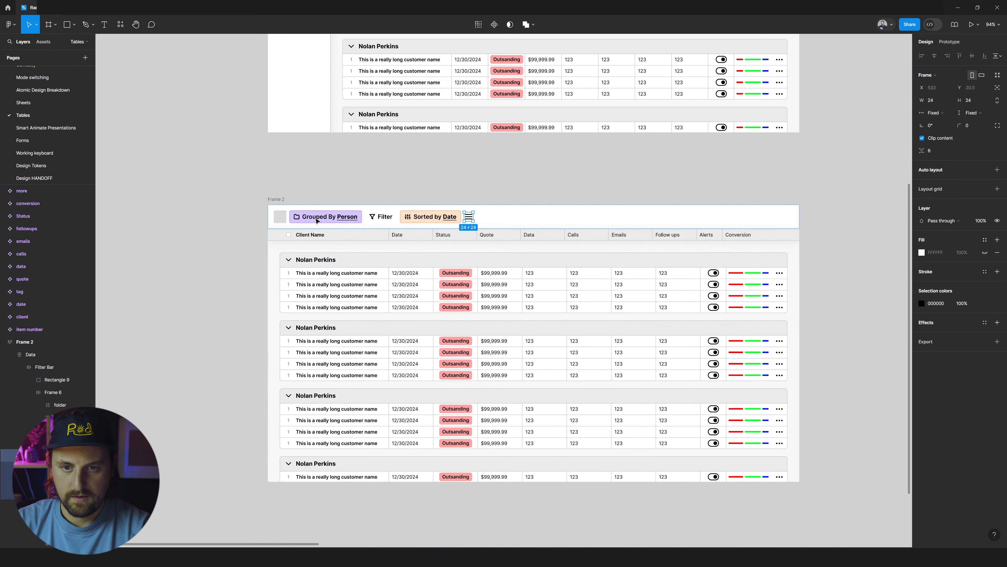
key(Left)
key(Left)
key(Left)
key(Left)
key(Escape)
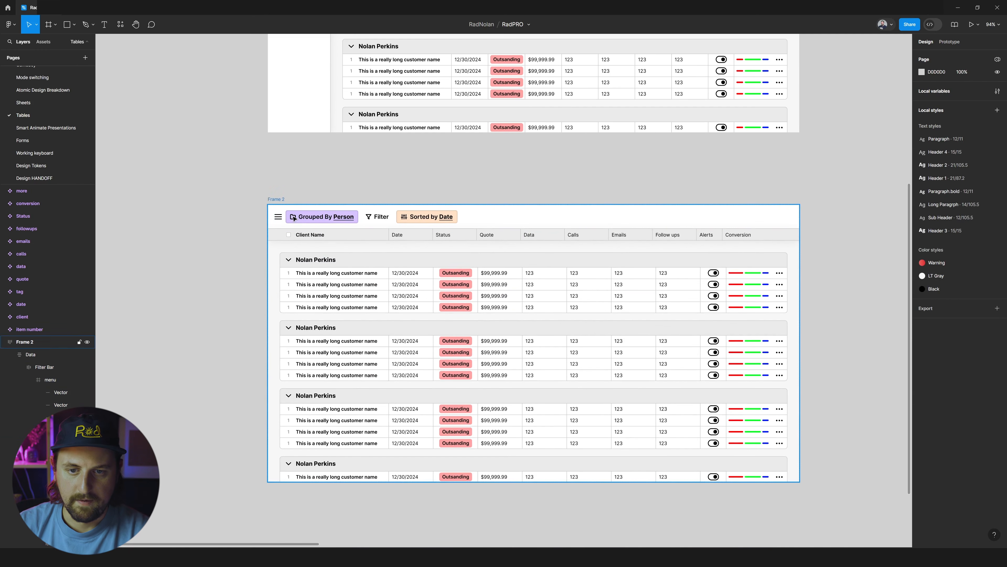
- Set the menu icon's opacity to 30%
double_click(279, 221)
key(5)
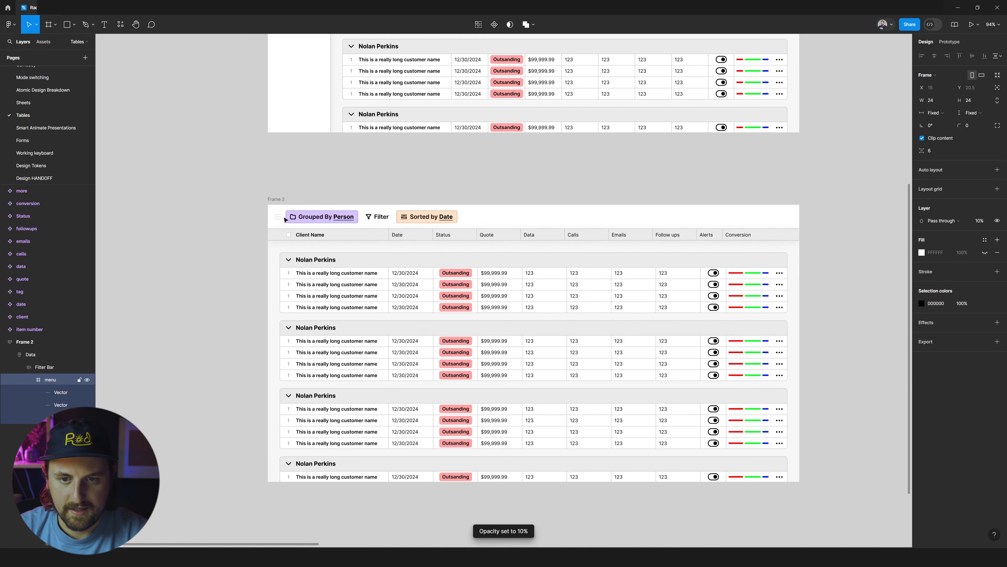
key(2)
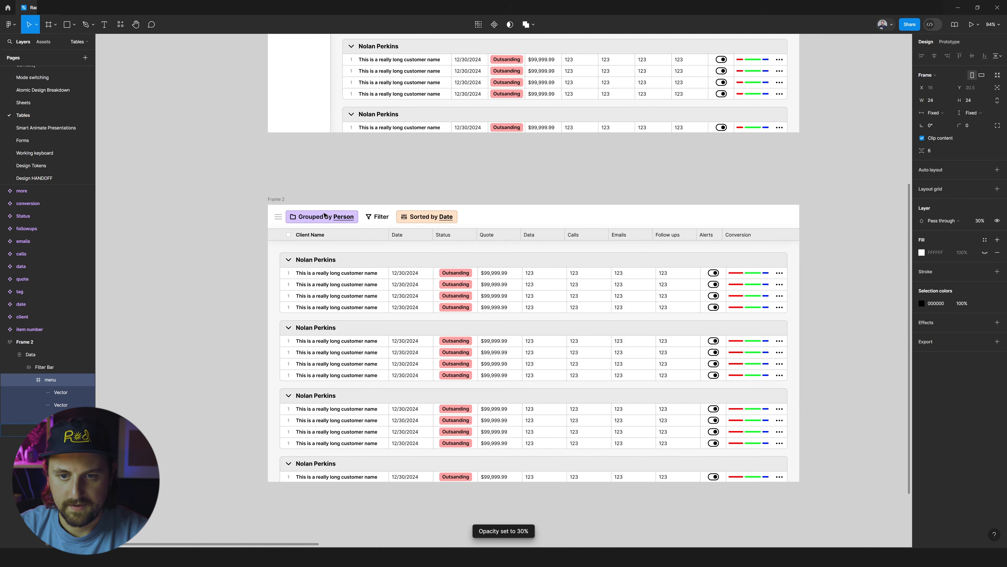
- Group the Grouped By, Filter and Sorted by buttons into one auto layout frame
click(325, 215)
shift+click(376, 217)
shift+click(414, 218)
key(shift+a)
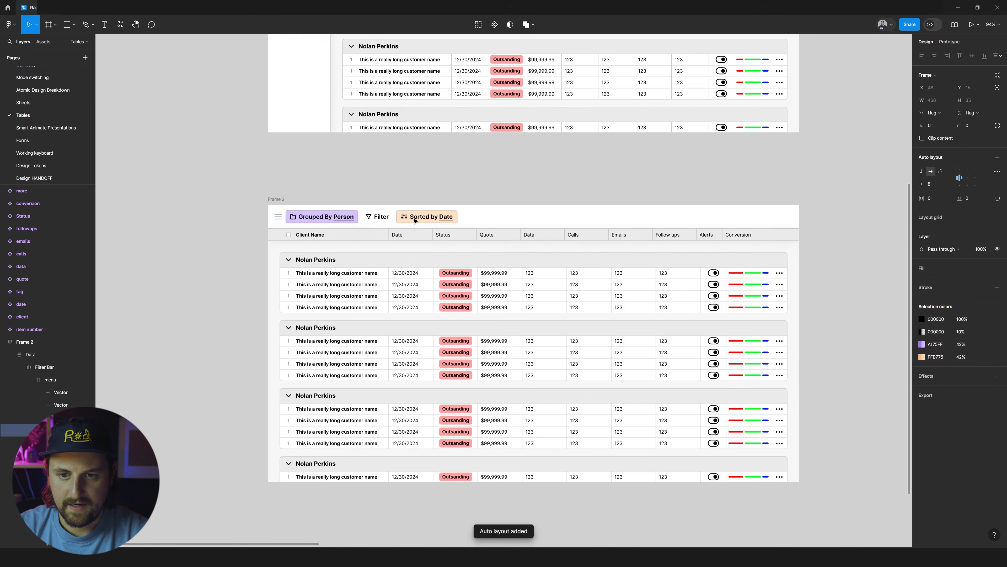
- Widen the Filter Bar's item spacing between the menu icon and the button group
click(500, 216)
key(Return)
key(Down)
key(Down)
key(Down)
key(Down)
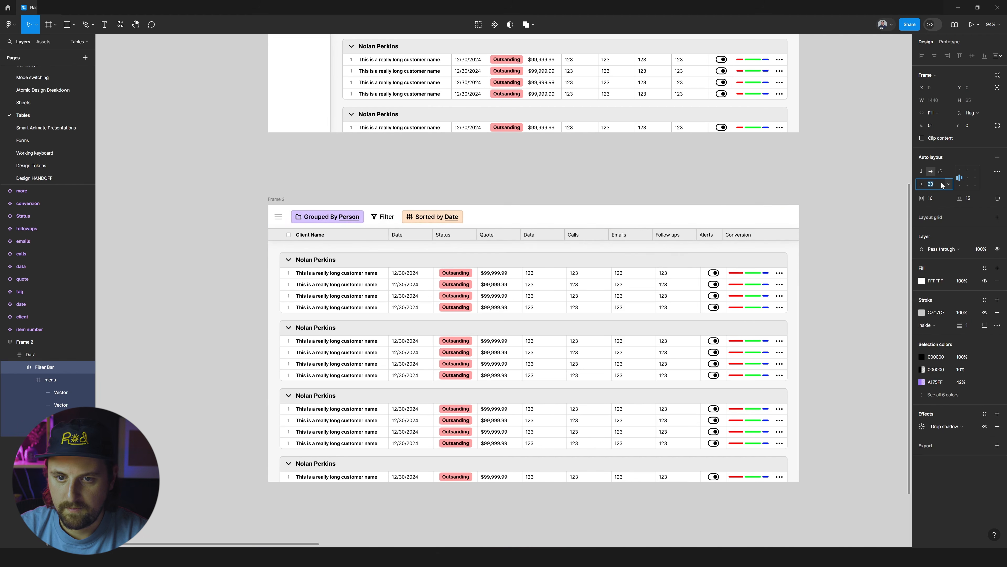
key(Return)
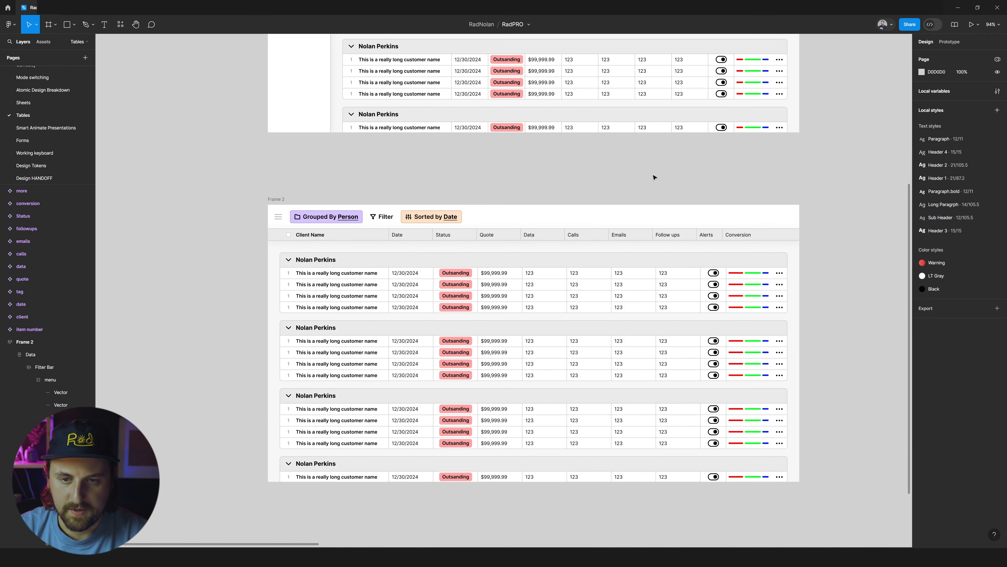
- Set the menu icon's opacity to 60%
scroll(285, 190, right, 1)
click(277, 222)
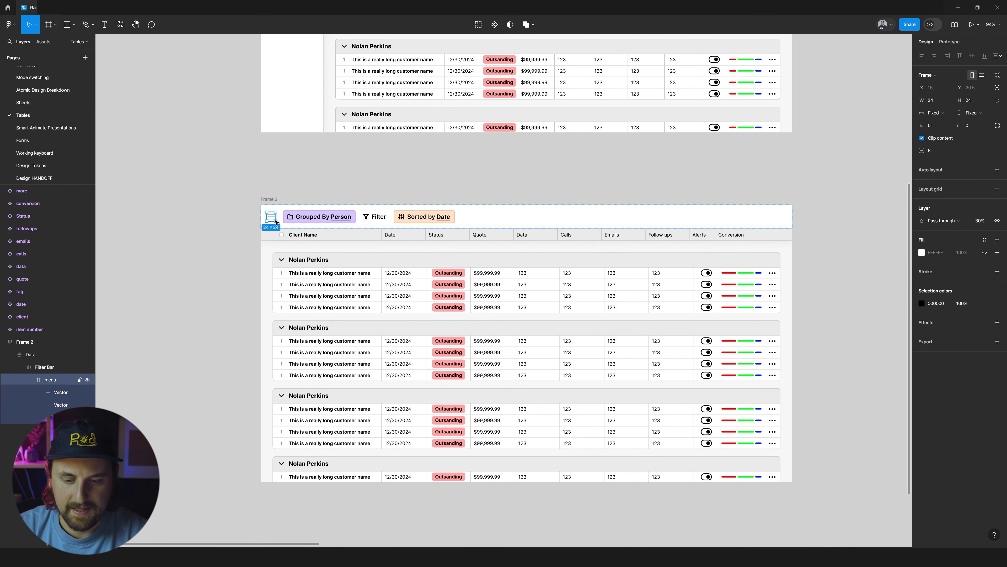
key(6)
scroll(401, 189, right, 2)
click(401, 188)
scroll(294, 220, left, 2)
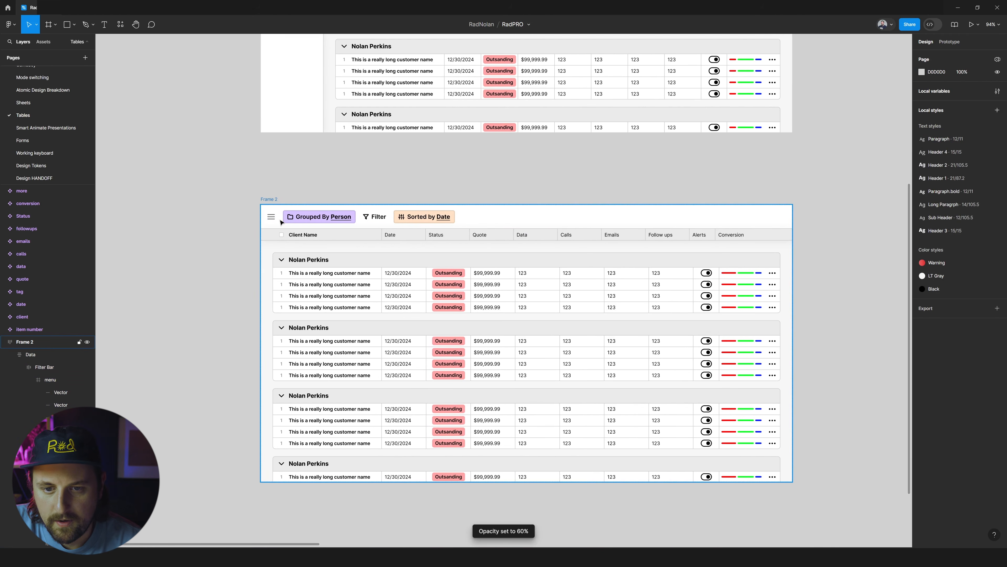
- Try narrowing Frame 2 to a width of 1120 and reducing Data Content's horizontal padding
click(684, 206)
drag(792, 231, 676, 249)
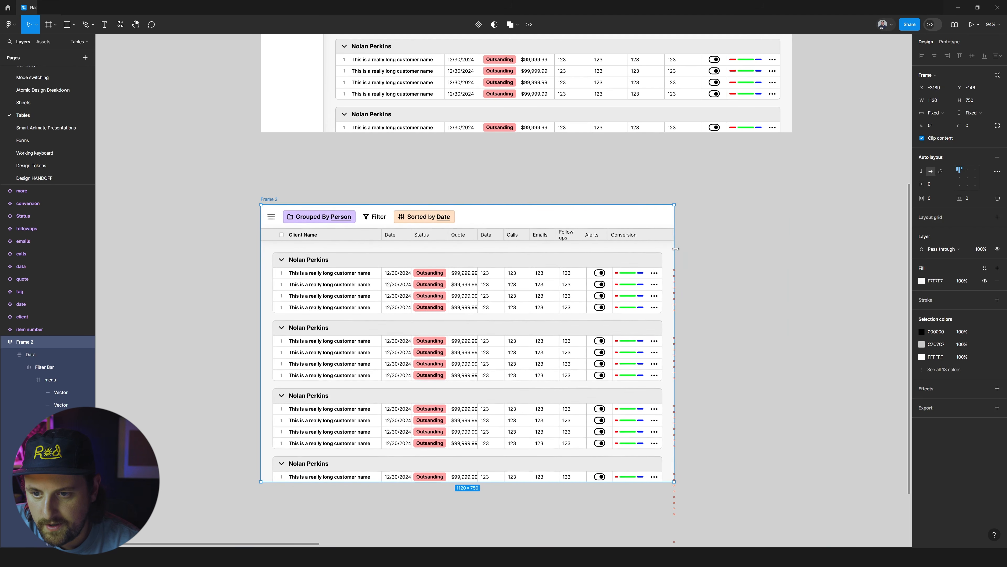
double_click(627, 257)
click(932, 200)
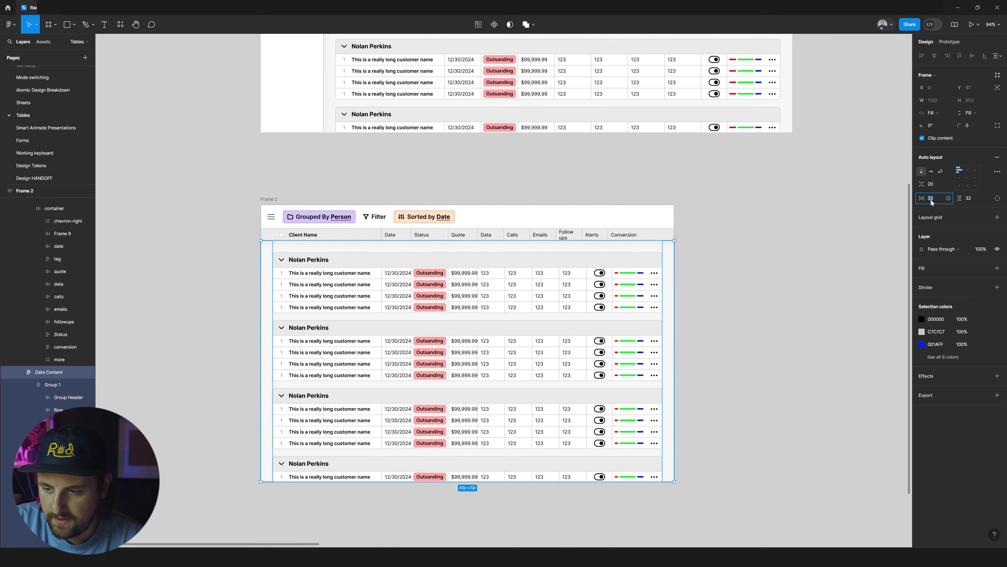
key(shift+Down)
click(746, 180)
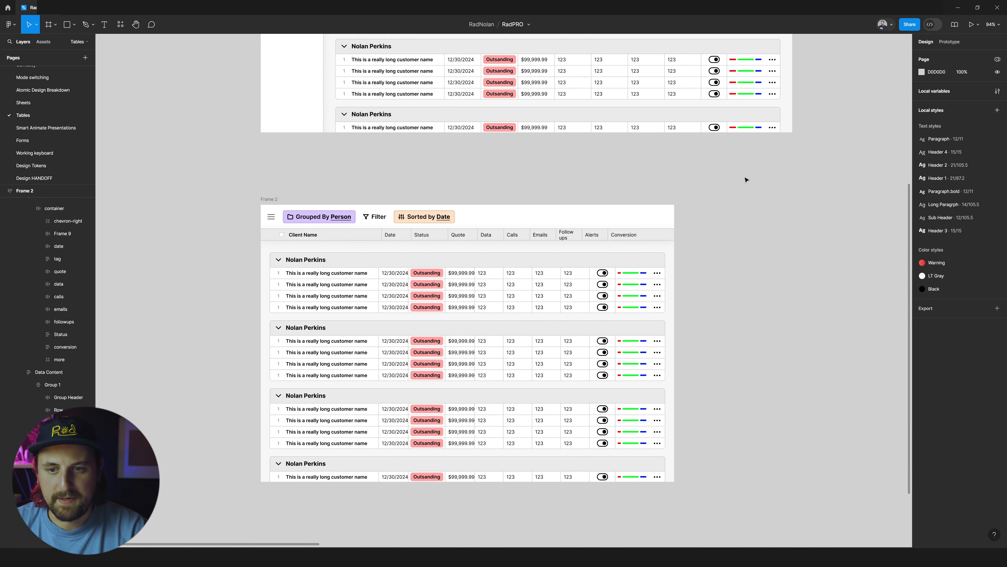
- Undo the padding reduction and the narrowing of Frame 2
click(275, 202)
key(ctrl+z)
key(ctrl+z)
key(ctrl+z)
key(ctrl+z)
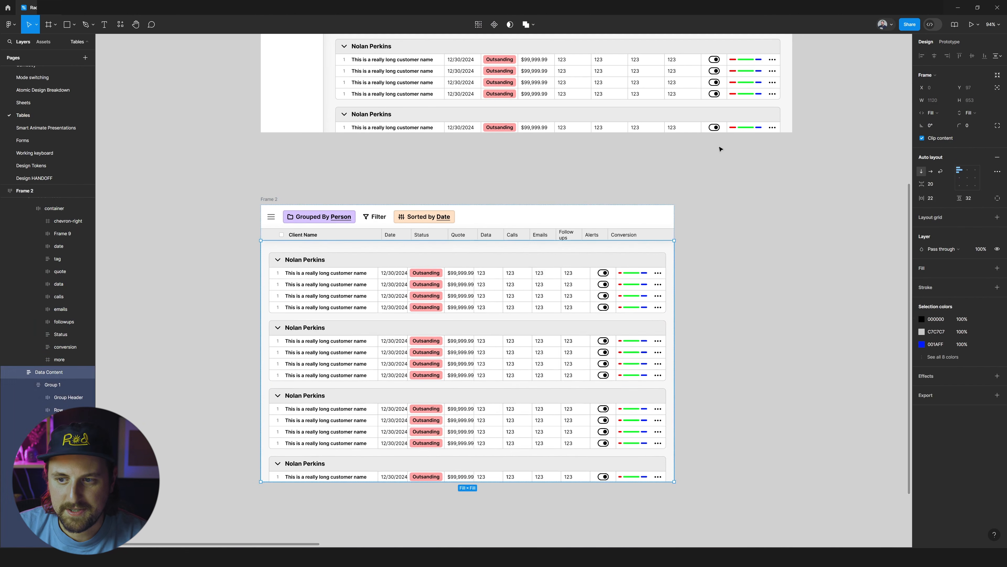
key(ctrl+z)
key(ctrl+z)
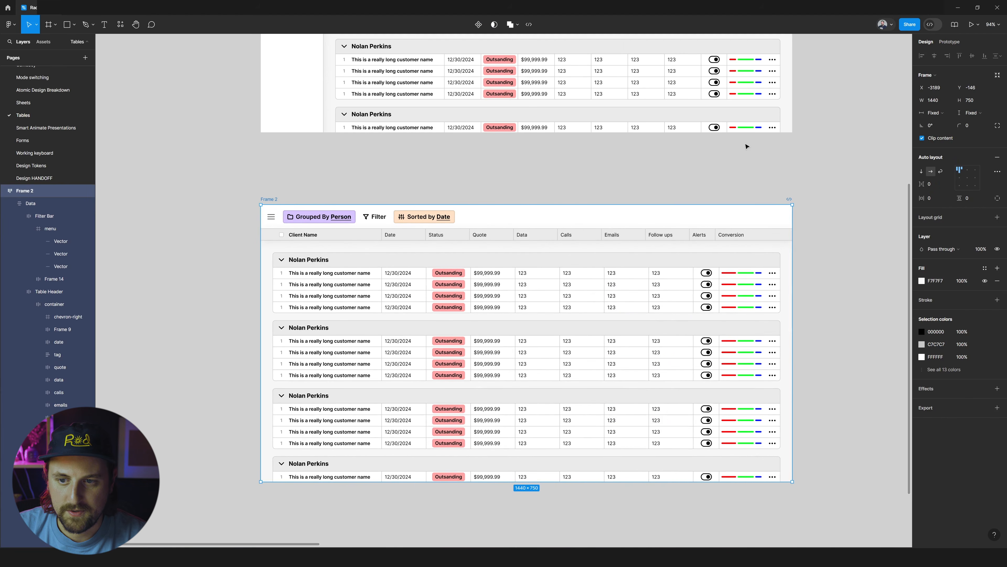
- Bring back Frame 2's narrower width and inspect the date and quote cell text in the first row
key(ctrl+z)
scroll(385, 276, up, 5)
ctrl+click(401, 276)
scroll(411, 276, down, 3)
ctrl+click(491, 272)
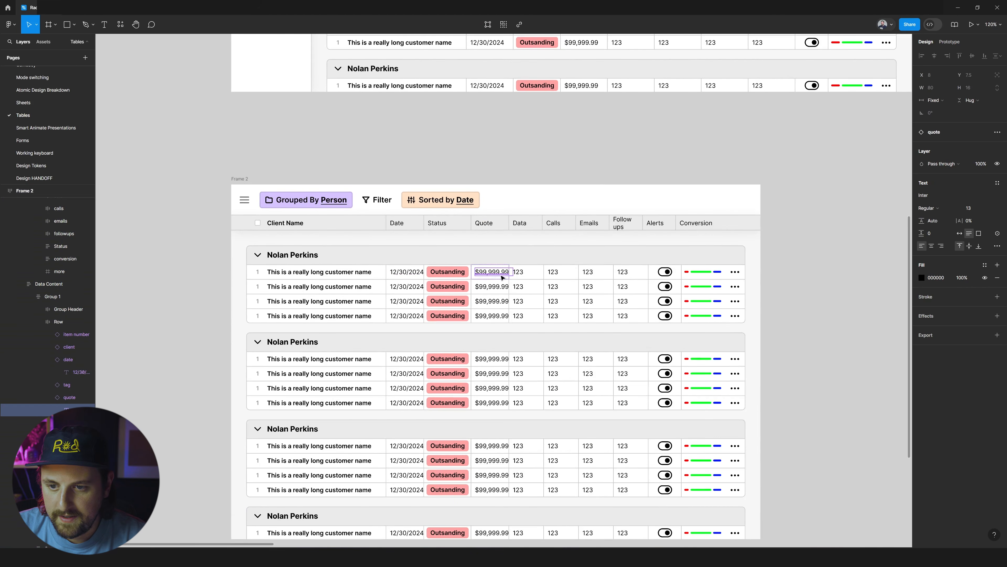
scroll(492, 273, down, 2)
click(778, 222)
scroll(779, 223, right, 2)
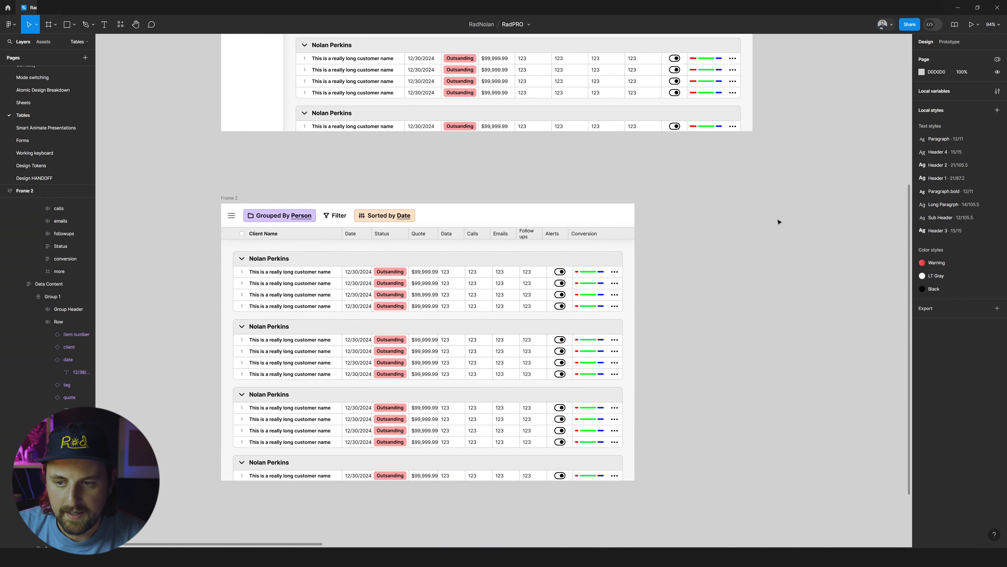
- Restore Frame 2 to its 1440 width by undoing the narrowing again
scroll(778, 223, left, 2)
key(ctrl+z)
key(ctrl+z)
key(ctrl+z)
key(ctrl+z)
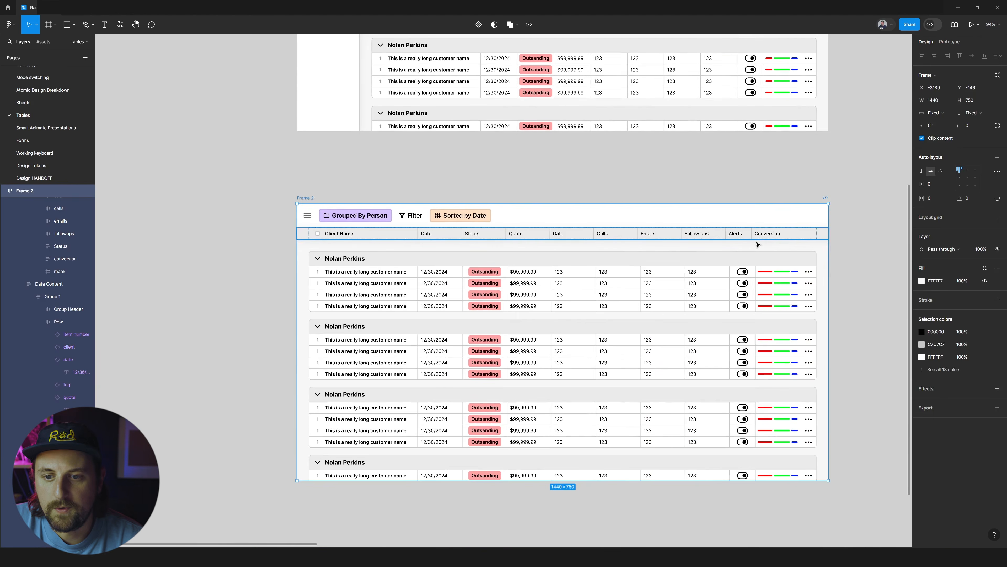
scroll(757, 244, right, 4)
scroll(476, 192, left, 1)
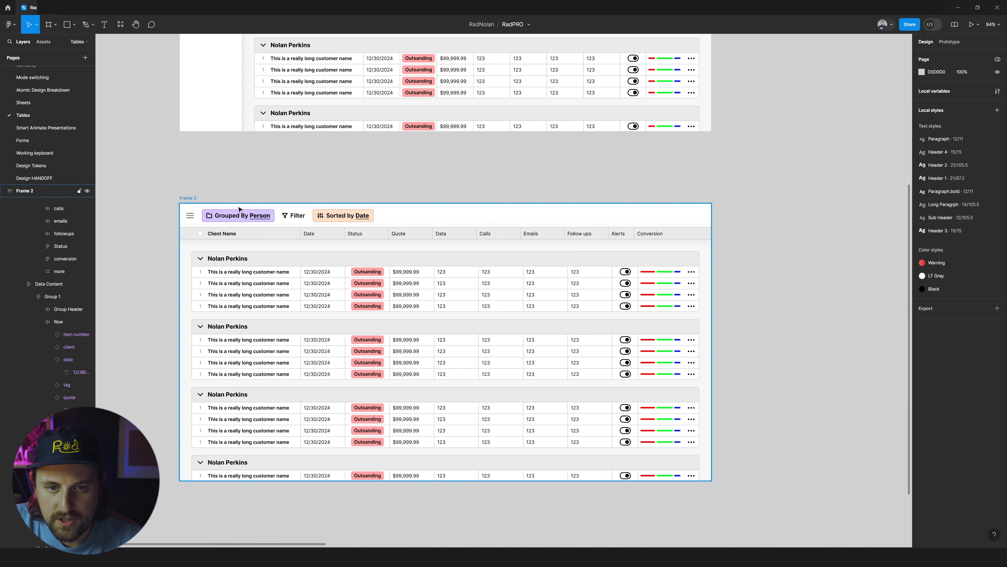
- Select the conversion cell and the adjacent more cell in the first data row to examine their sizing
click(252, 211)
double_click(659, 284)
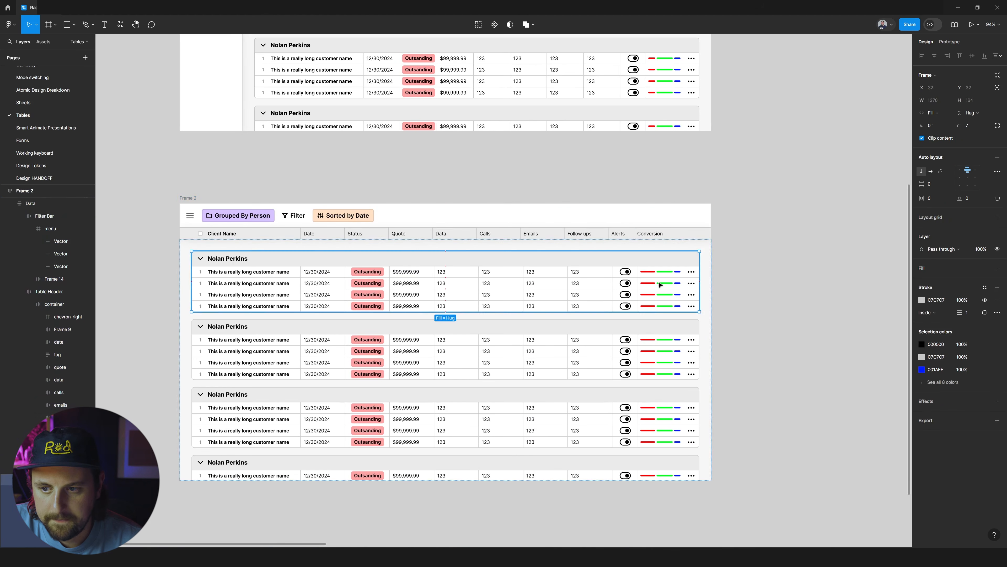
double_click(659, 284)
double_click(659, 273)
shift+click(659, 288)
shift+click(660, 287)
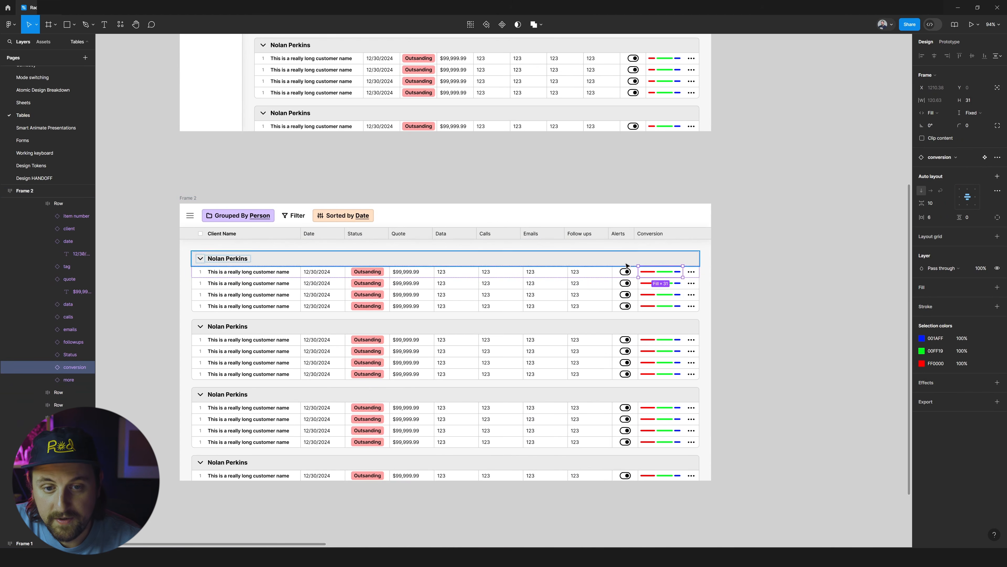
scroll(820, 265, left, 4)
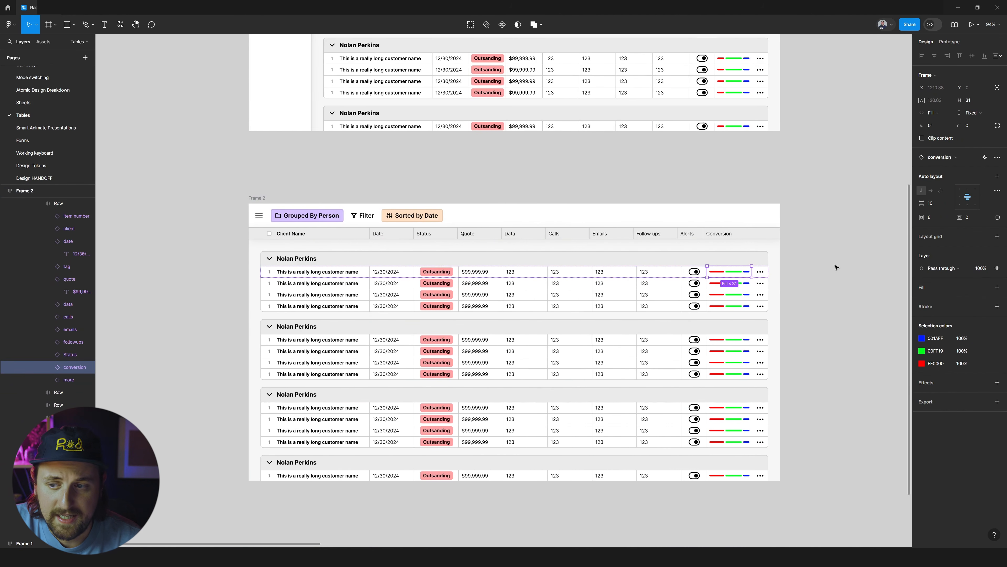
scroll(836, 266, left, 1)
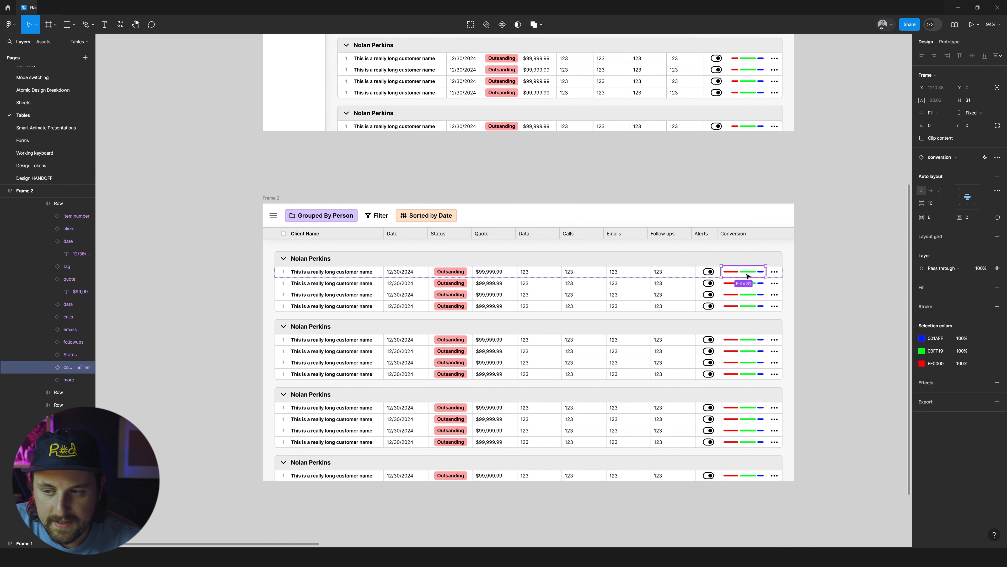
click(770, 277)
drag(768, 279, 766, 273)
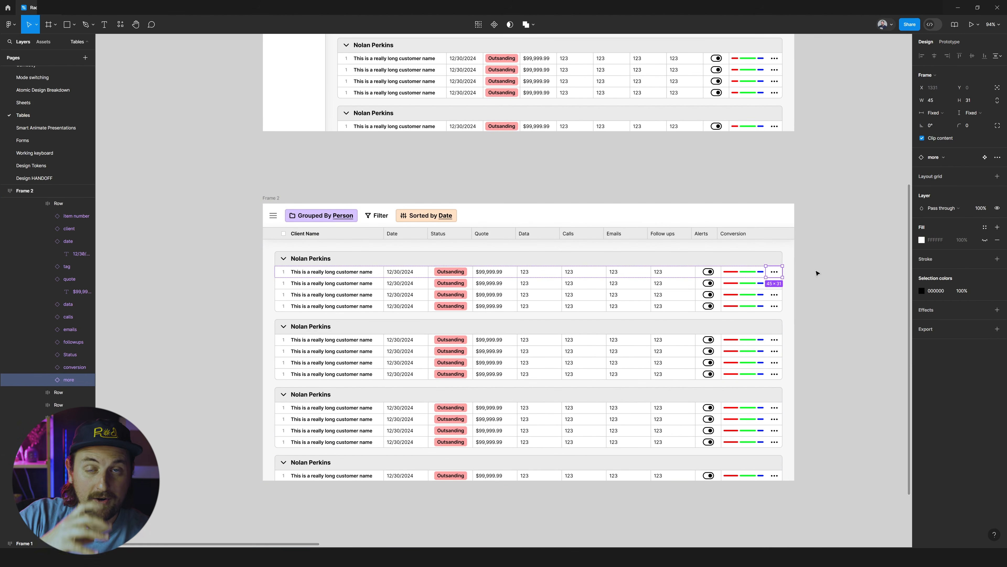
- Examine the first data row and the frame nested inside its conversion cell
scroll(817, 269, right, 2)
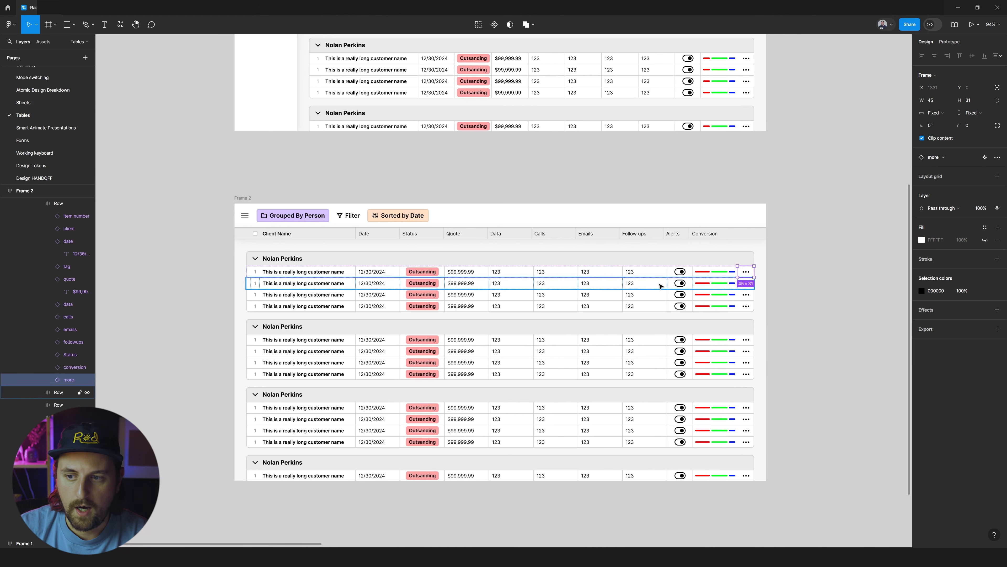
key(Escape)
double_click(710, 273)
click(847, 265)
double_click(727, 274)
double_click(727, 274)
double_click(727, 274)
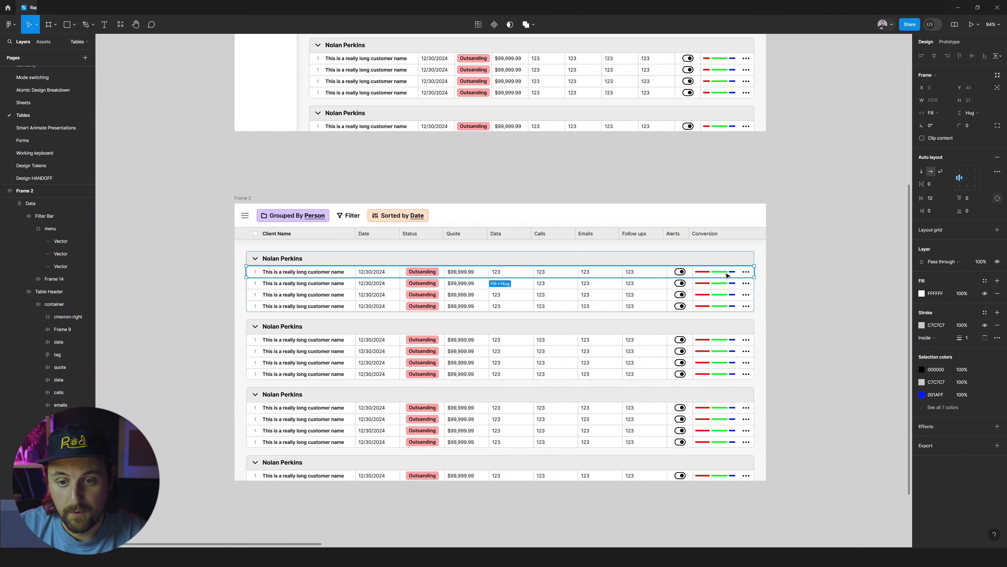
click(821, 270)
scroll(821, 270, left, 4)
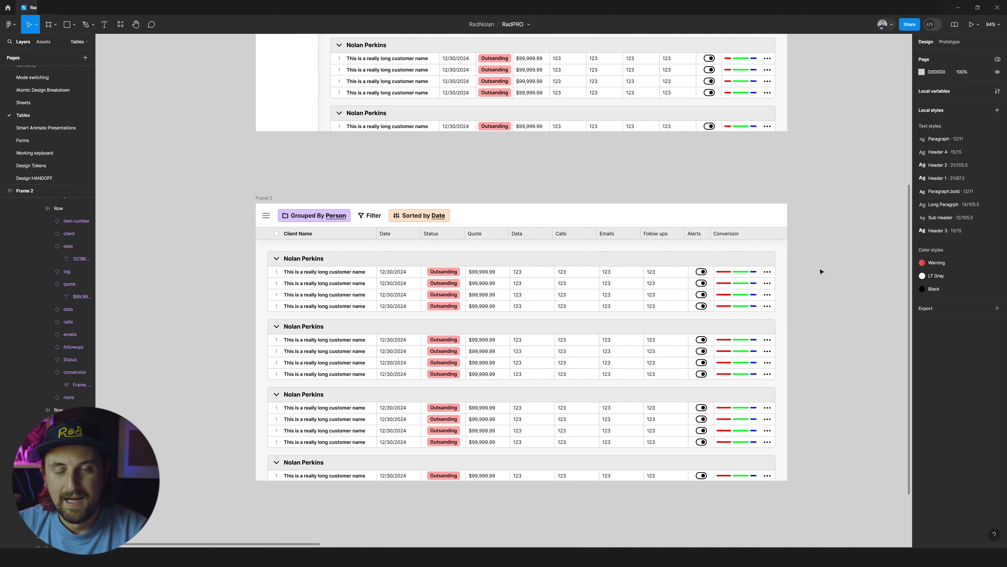
scroll(824, 280, right, 4)
scroll(809, 288, left, 4)
scroll(780, 328, right, 1)
scroll(777, 326, left, 2)
scroll(544, 255, right, 3)
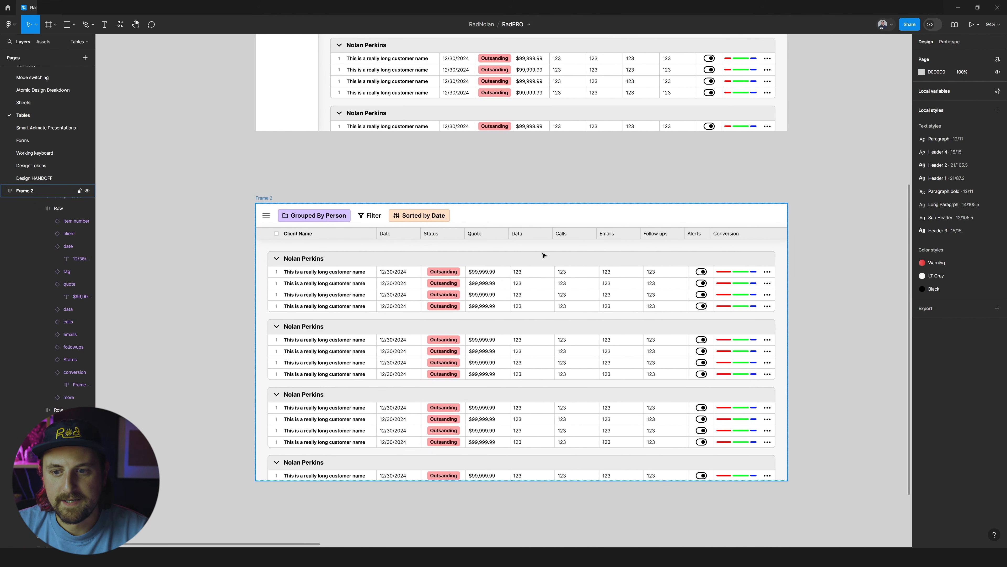
- Place a copy of the first data row on the canvas below Frame 2
click(548, 278)
double_click(547, 278)
double_click(548, 278)
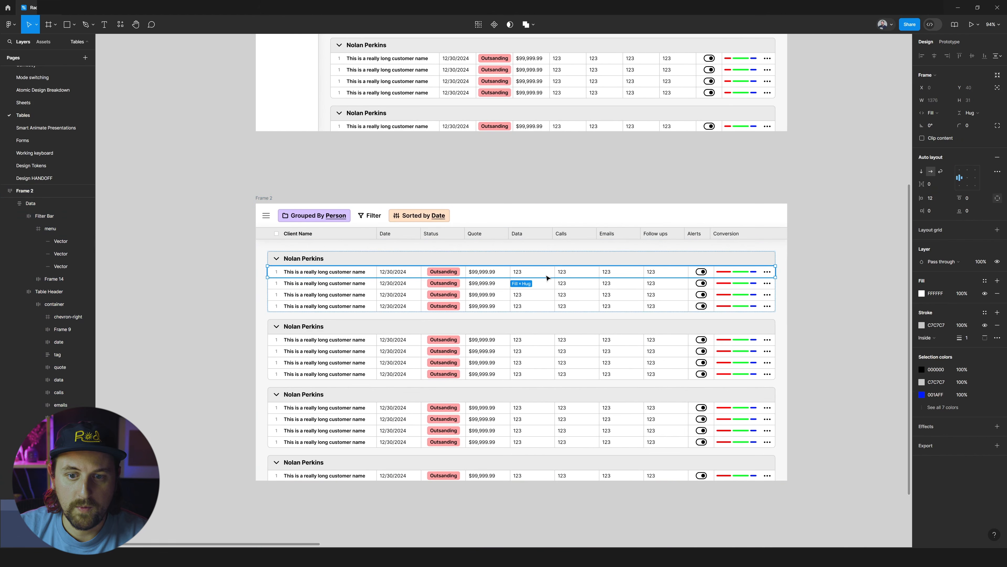
scroll(694, 274, down, 3)
scroll(516, 247, up, 1)
scroll(516, 246, left, 3)
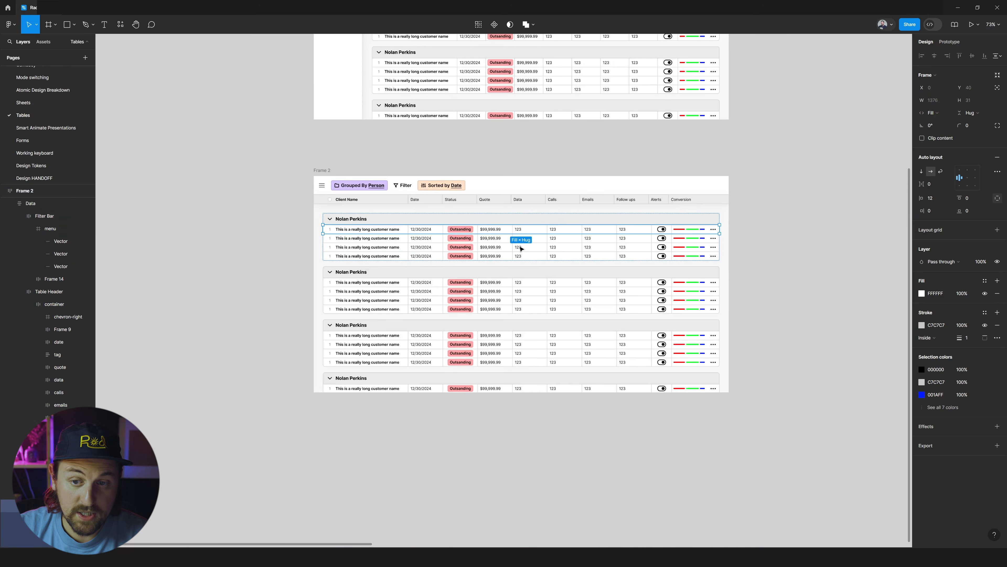
scroll(460, 240, right, 2)
scroll(460, 241, down, 1)
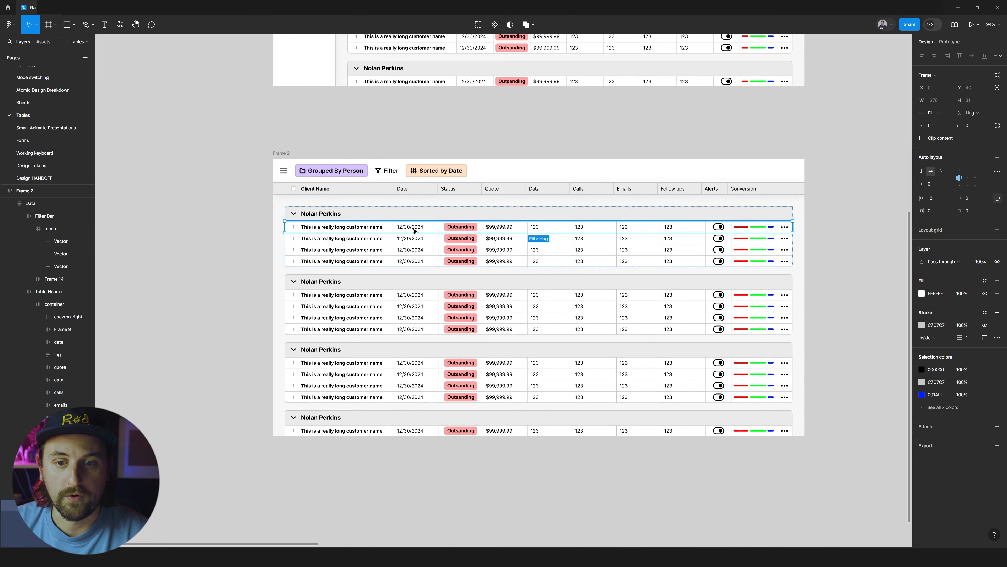
drag(493, 330, 498, 470)
scroll(498, 469, down, 4)
drag(429, 332, 431, 357)
- Examine the table's main cell components above the frames, including the tag component
scroll(430, 331, up, 12)
click(360, 264)
click(360, 266)
click(508, 272)
scroll(512, 271, down, 10)
scroll(513, 271, down, 4)
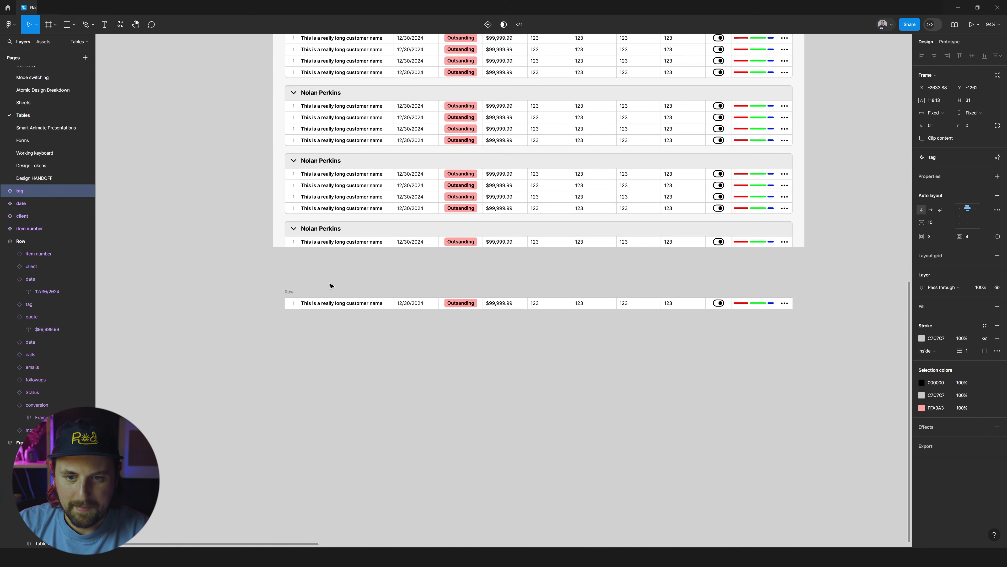
- Detach all the cell component instances inside the copied row
click(289, 291)
click(289, 291)
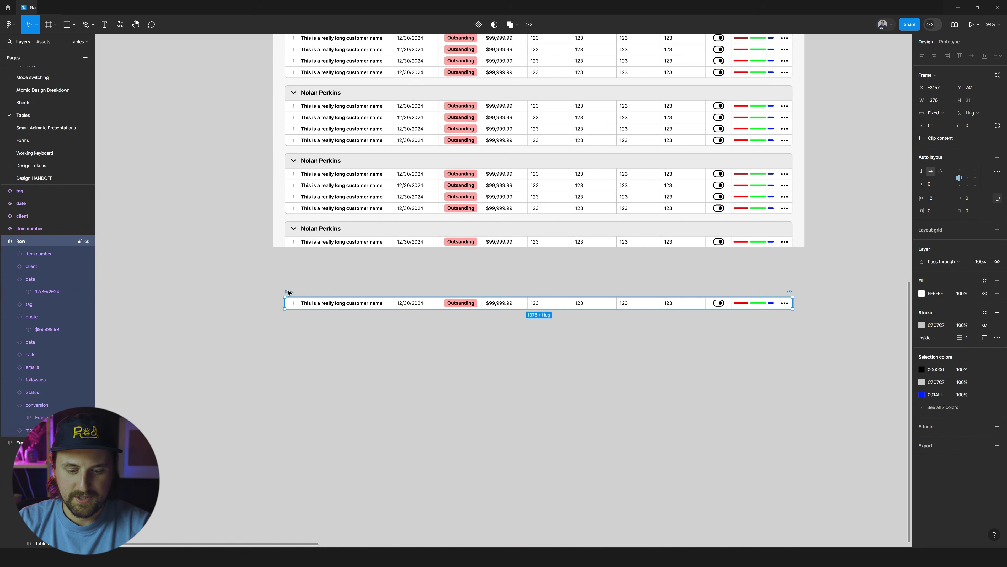
key(Return)
key(ctrl+alt+b)
key(Escape)
click(330, 304)
click(405, 306)
click(290, 292)
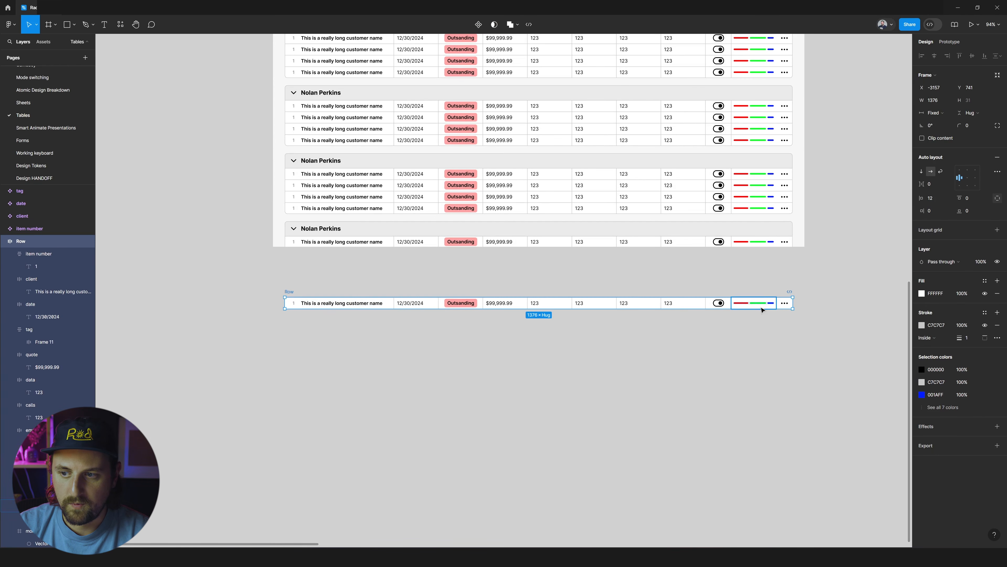
- Try narrowing the copied row, and set its client cell to hug the customer name text
drag(791, 309, 659, 384)
key(ctrl+z)
click(382, 305)
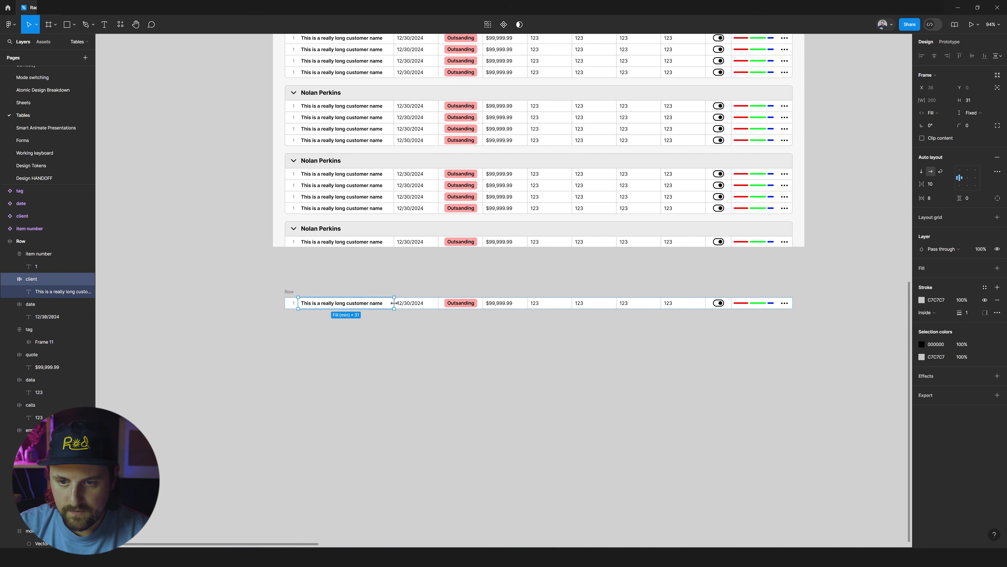
double_click(393, 303)
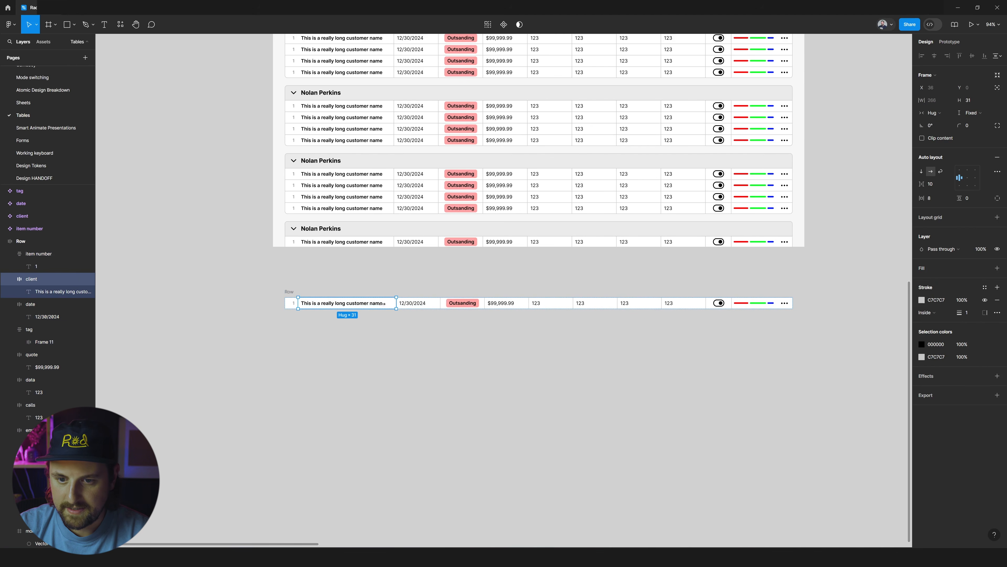
double_click(364, 306)
double_click(394, 303)
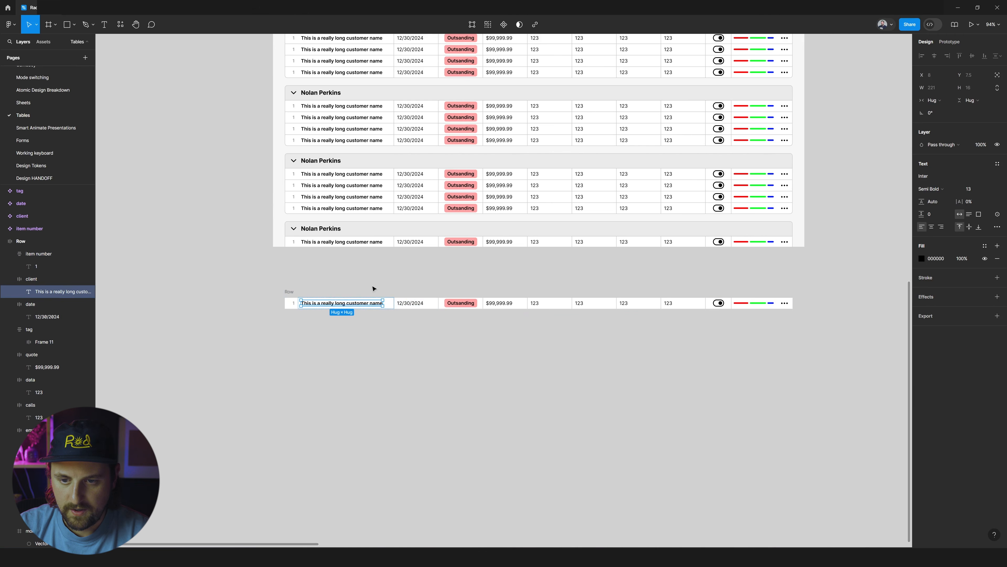
click(387, 308)
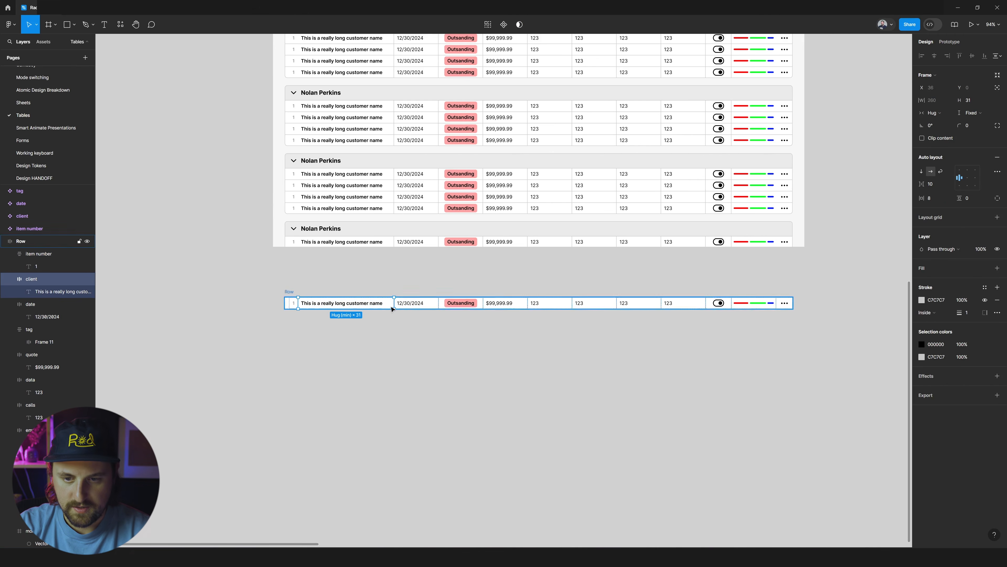
- Remove the cell frames around the customer name and the date in the copied row, keeping only their text
key(ctrl+alt+g)
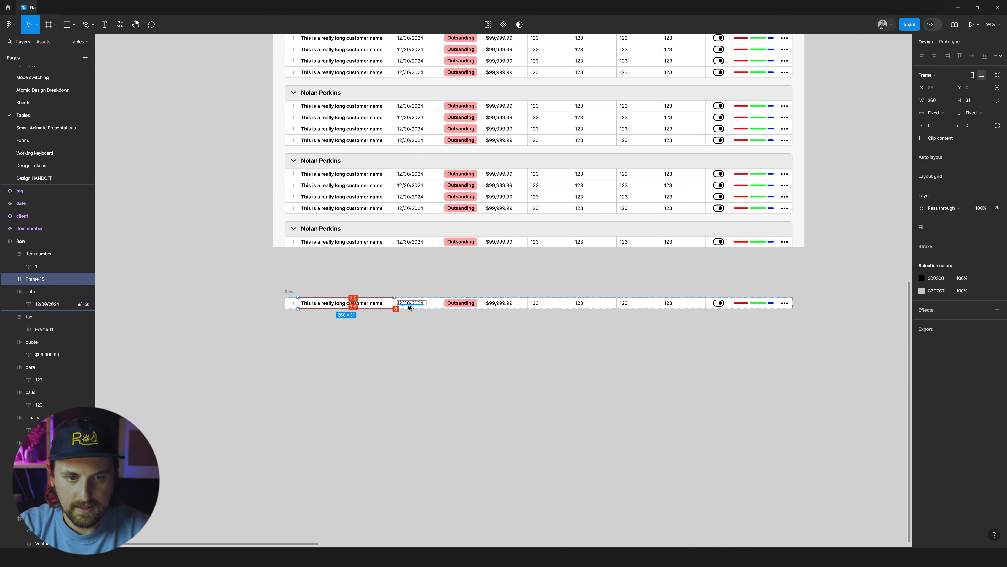
key(ctrl+shift+g)
key(ctrl+shift+g)
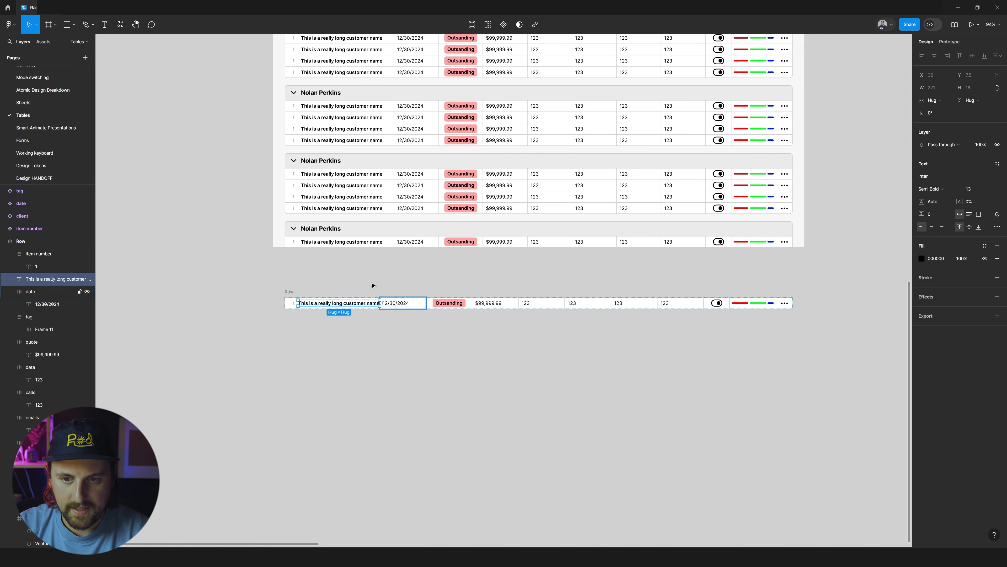
click(384, 304)
click(374, 303)
click(398, 305)
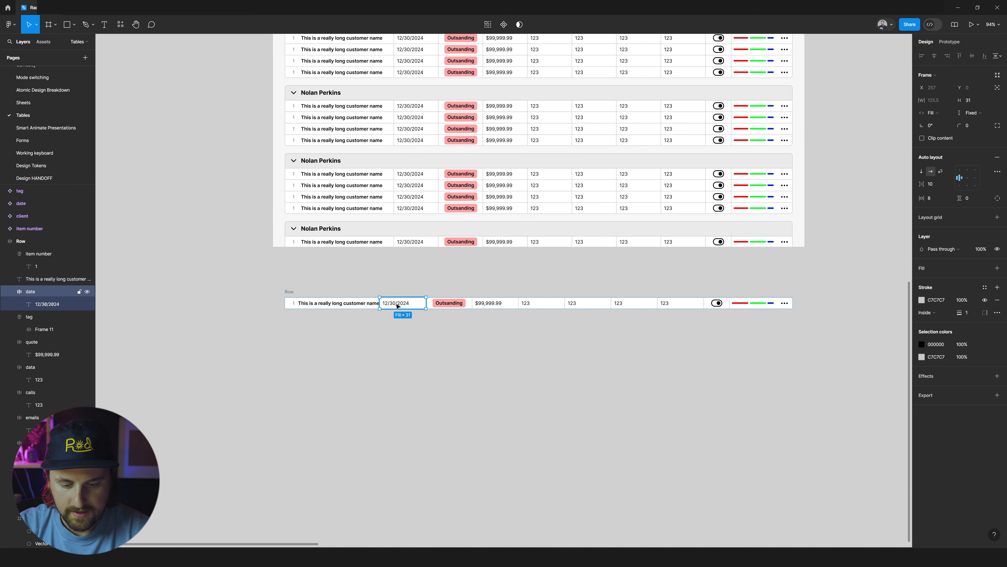
key(ctrl+shift+g)
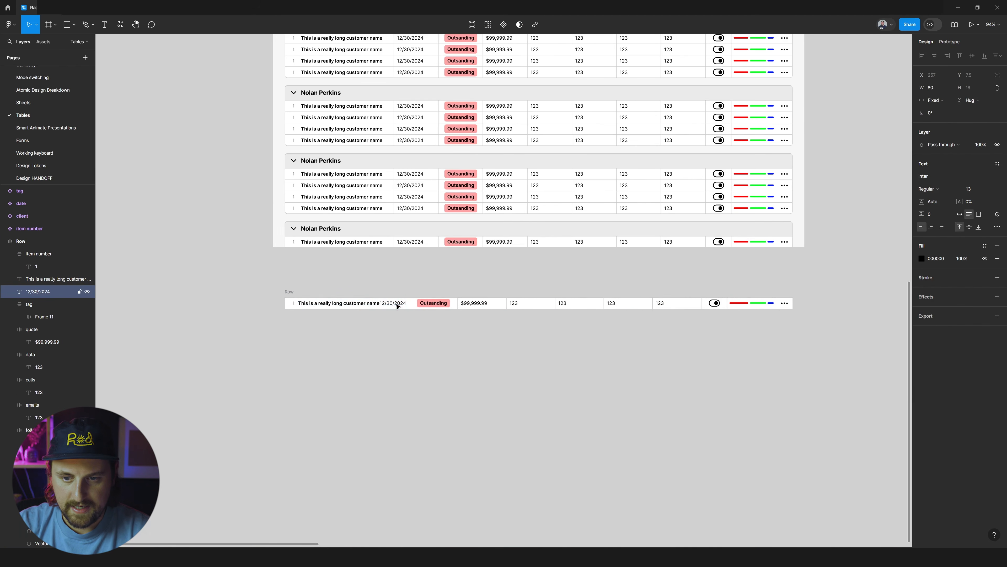
- Wrap the copied row's customer name and date texts in an auto layout frame with a gap of 9
click(370, 305)
shift+click(393, 306)
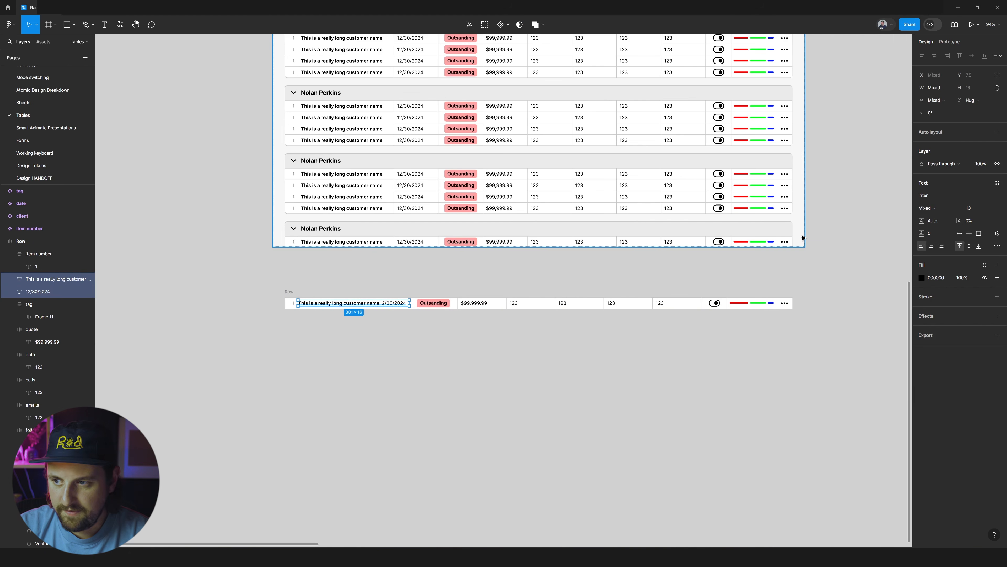
key(shift+a)
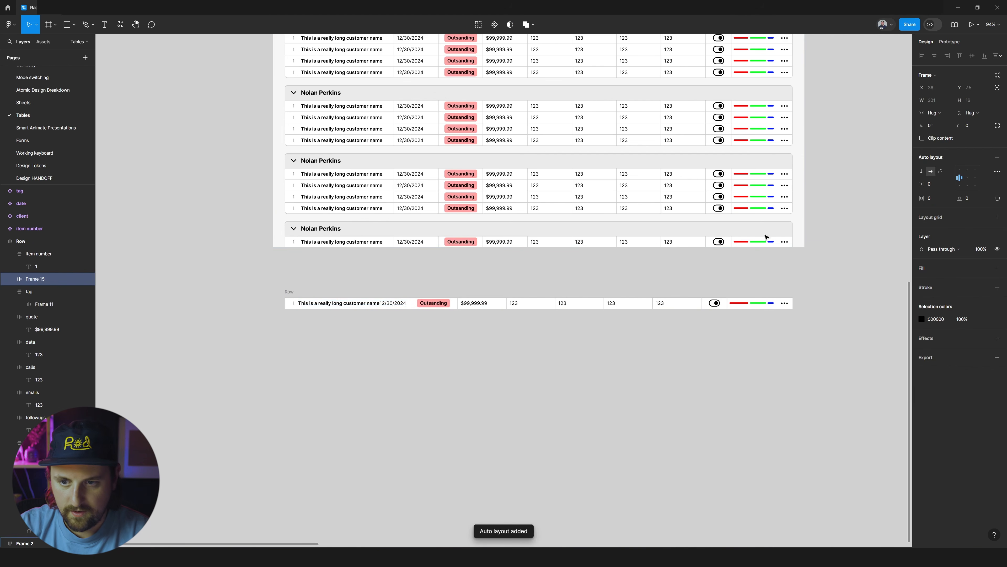
text(9)
key(Return)
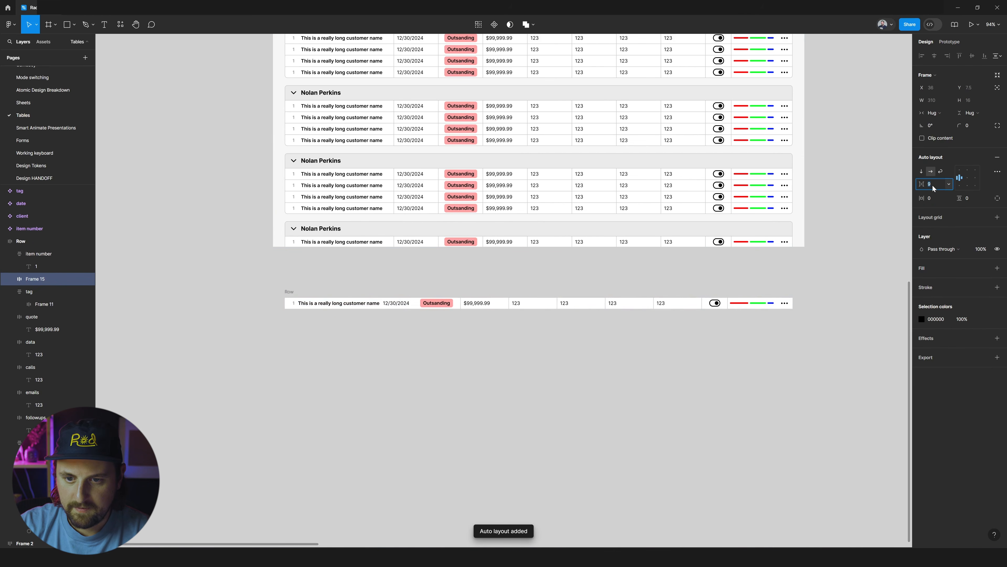
- Increase the customer name's font size to 16 in the copied row
click(378, 306)
key(Up)
key(Up)
key(Up)
key(Return)
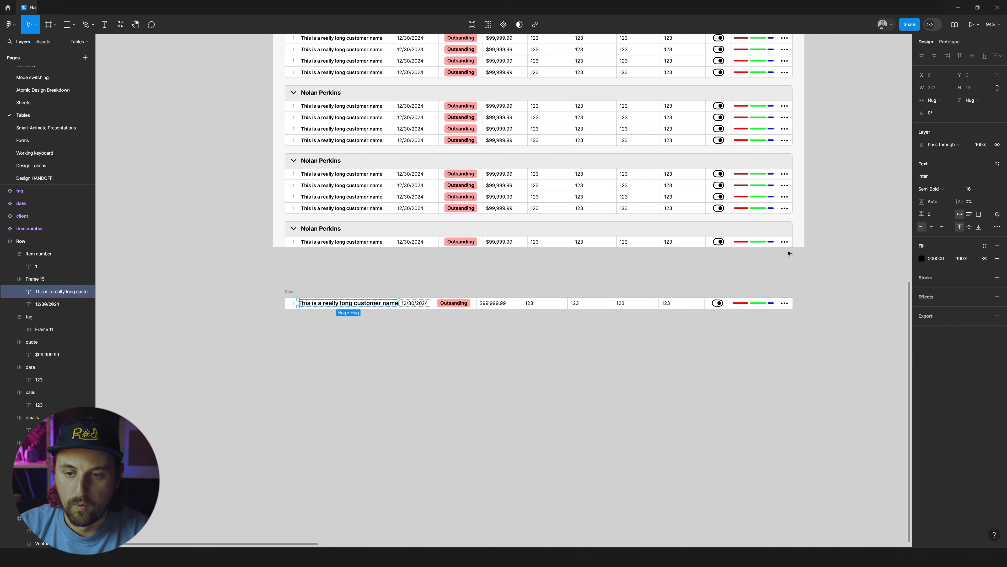
scroll(438, 322, up, 5)
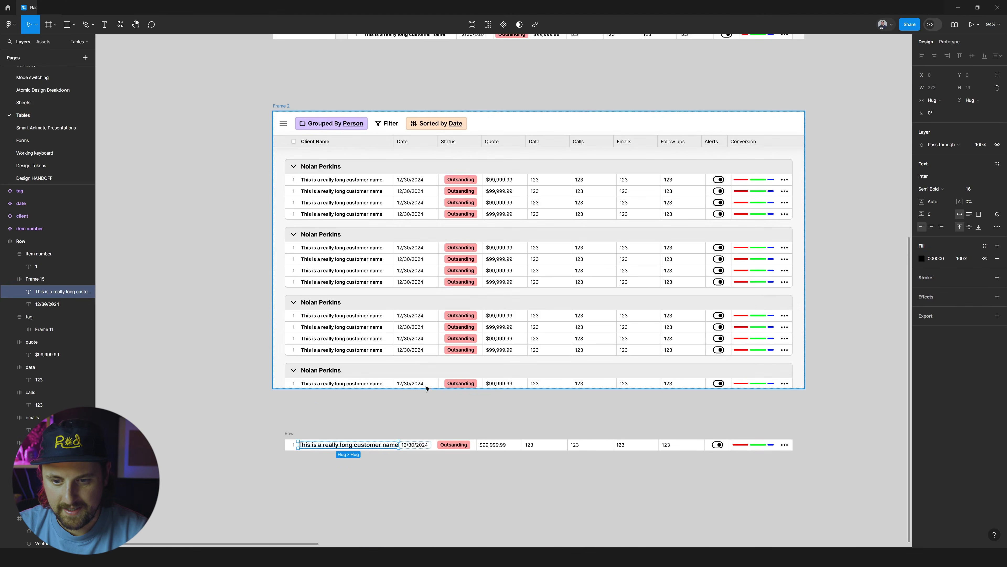
click(430, 388)
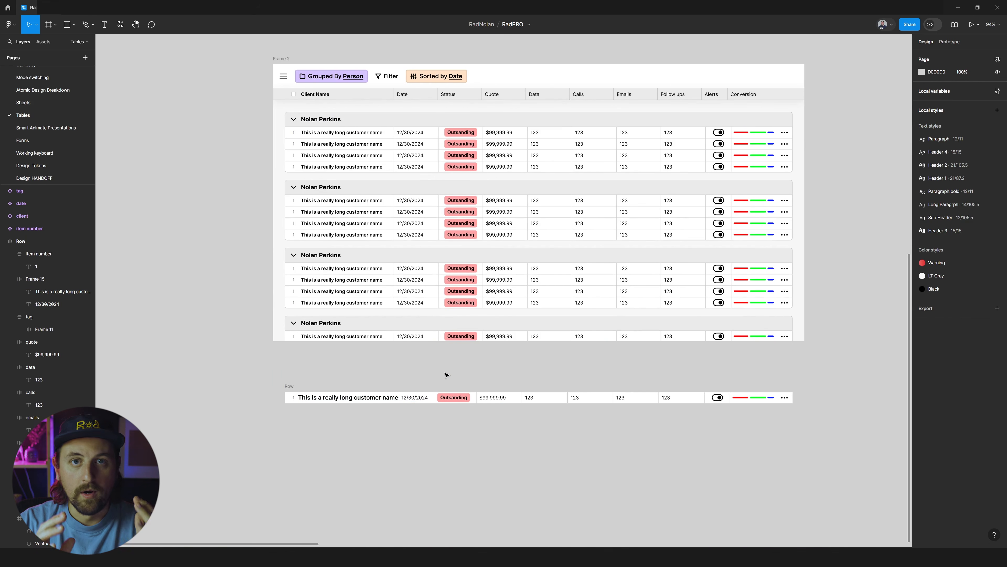
- Strip the item number's cell frame and move the number into the name and date frame, ahead of the customer name
scroll(447, 375, down, 4)
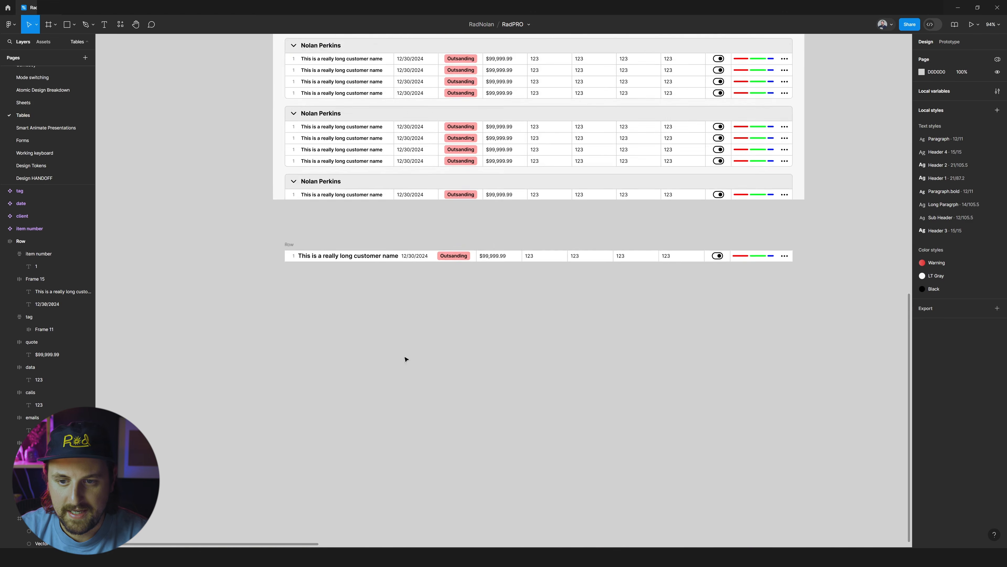
scroll(416, 272, up, 3)
scroll(360, 265, up, 1)
click(245, 288)
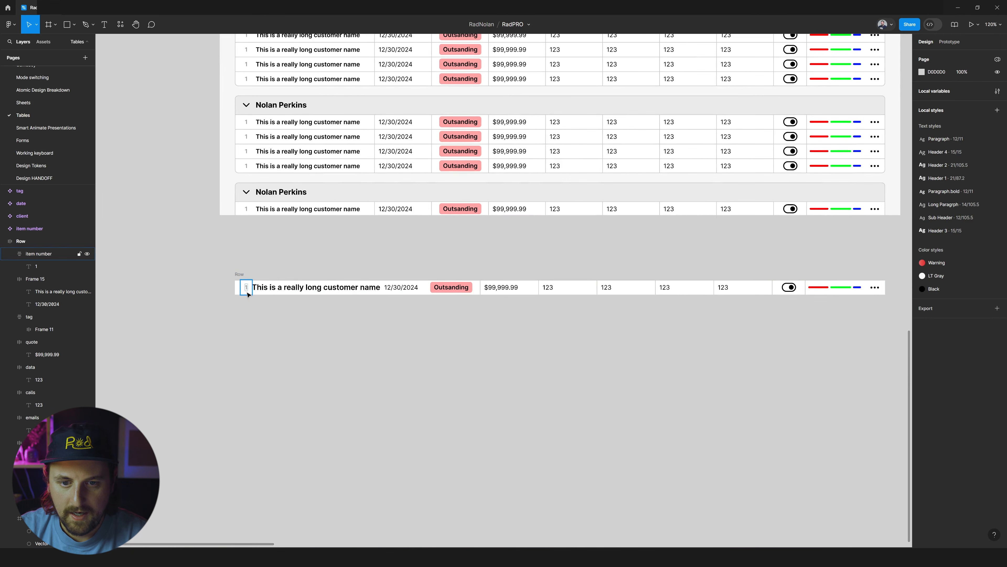
click(245, 289)
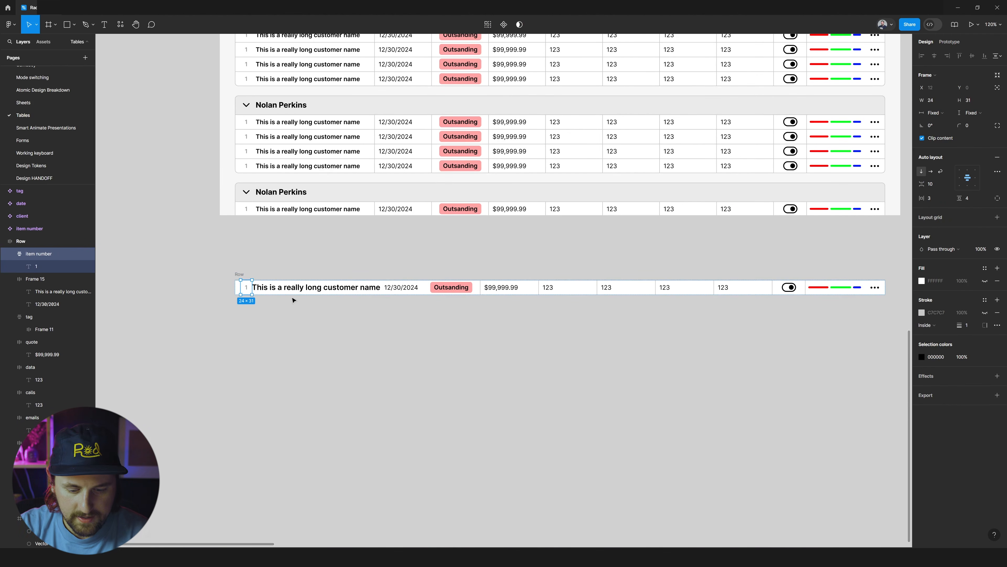
key(ctrl+shift+g)
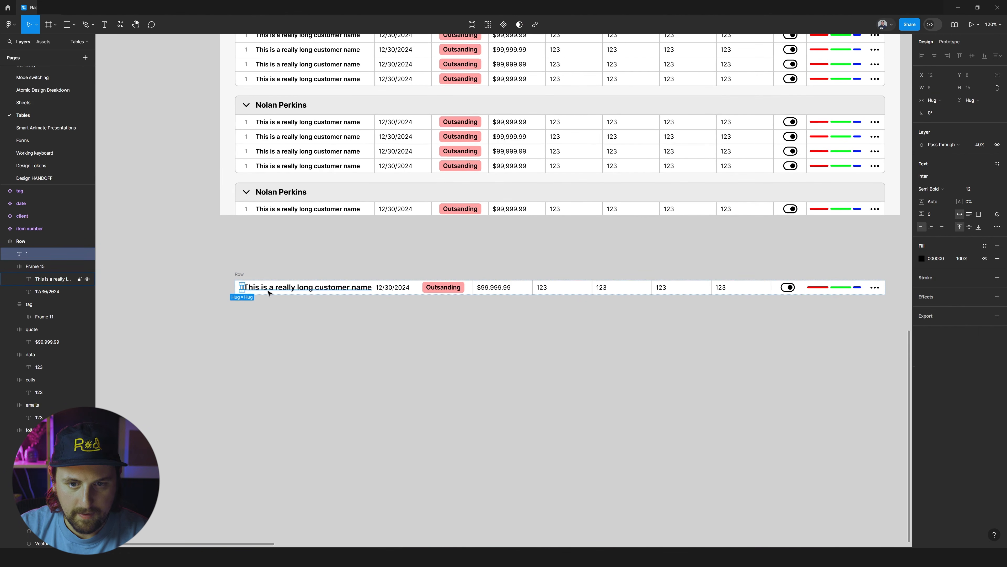
key(ctrl+x)
click(274, 290)
key(ctrl+v)
key(Left)
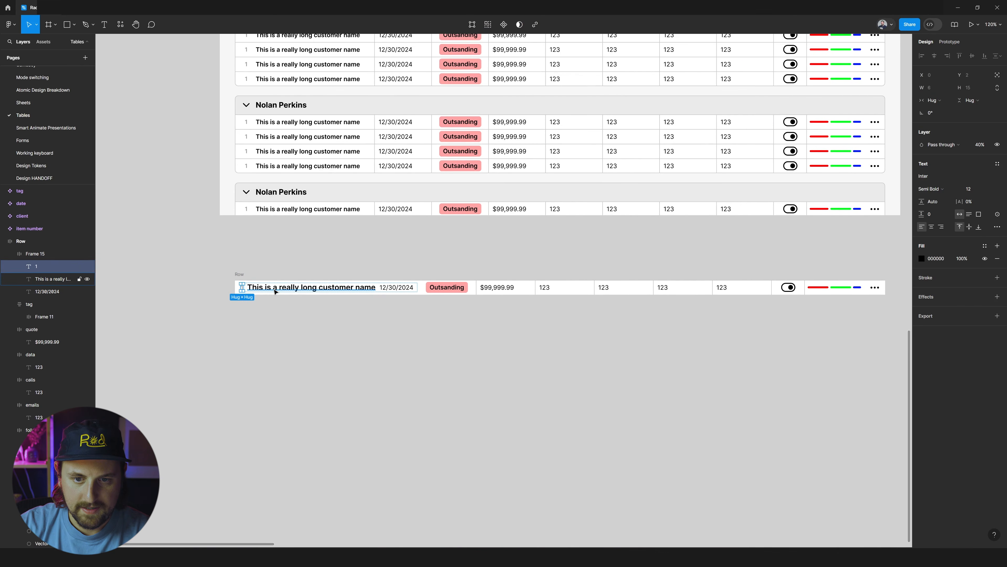
key(Escape)
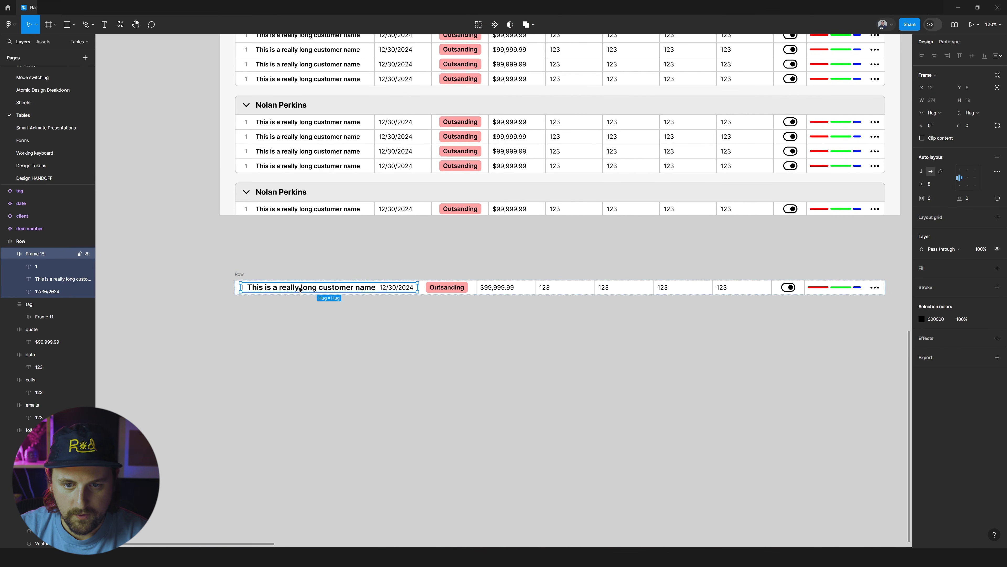
click(264, 289)
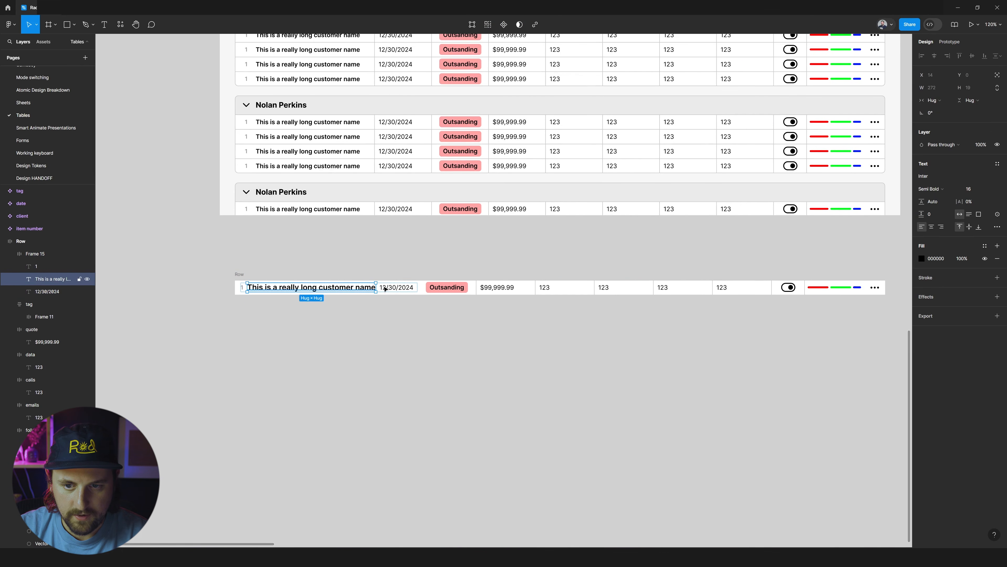
click(399, 288)
click(441, 268)
- Move the Outsanding badge out of its tag cell into the name and date frame, after the date
scroll(392, 293, up, 2)
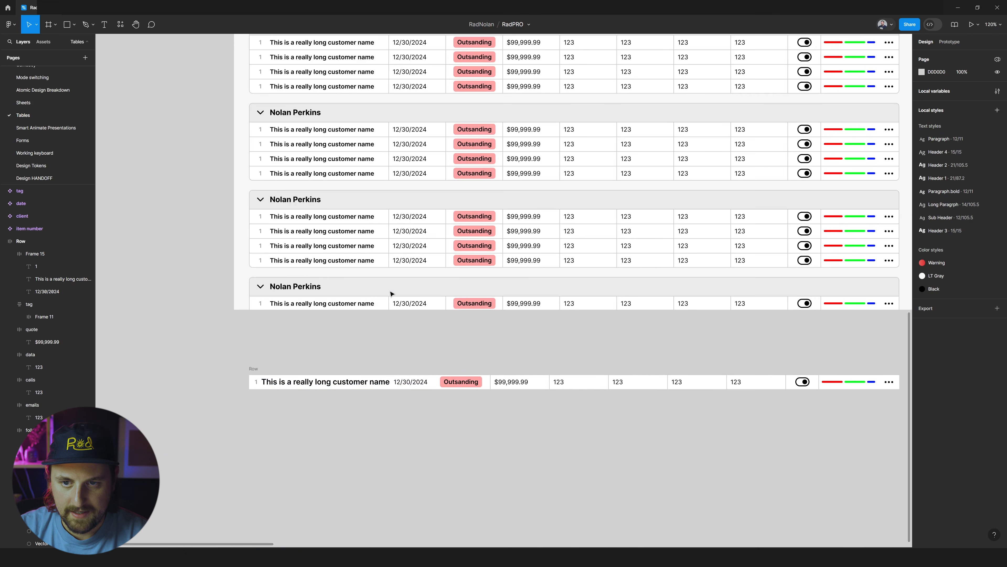
scroll(392, 294, up, 4)
scroll(392, 294, down, 5)
click(454, 335)
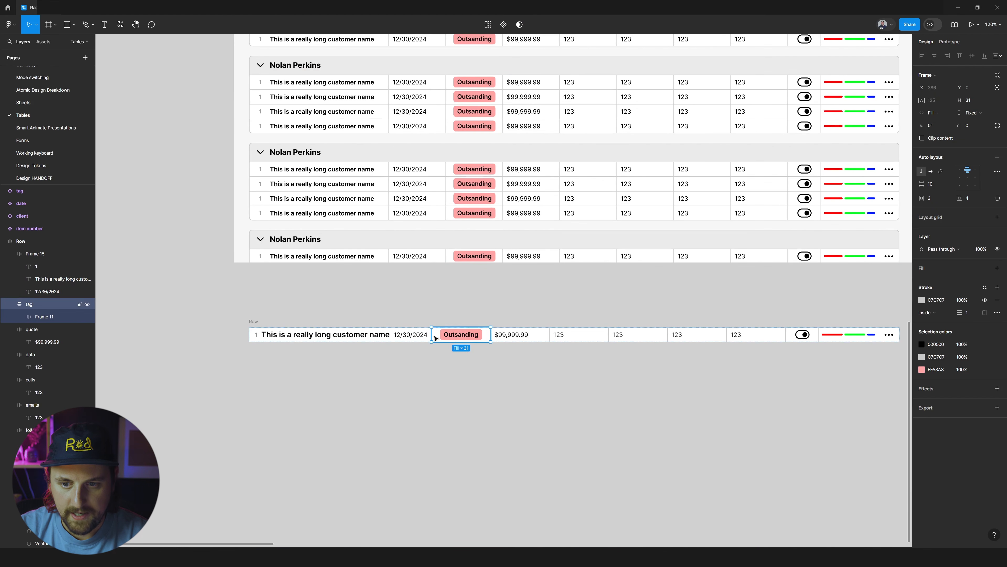
scroll(430, 336, right, 1)
double_click(454, 337)
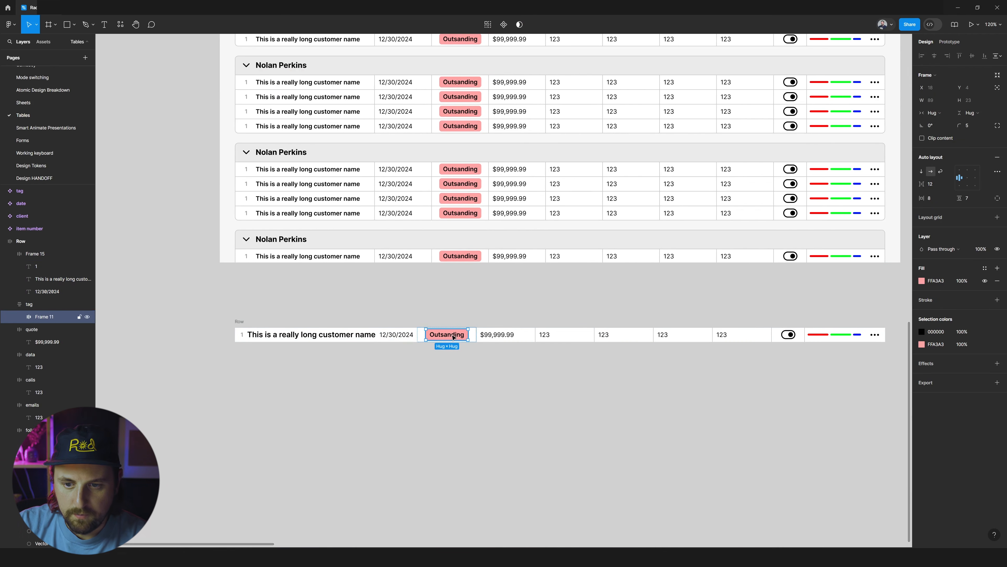
drag(437, 336, 402, 334)
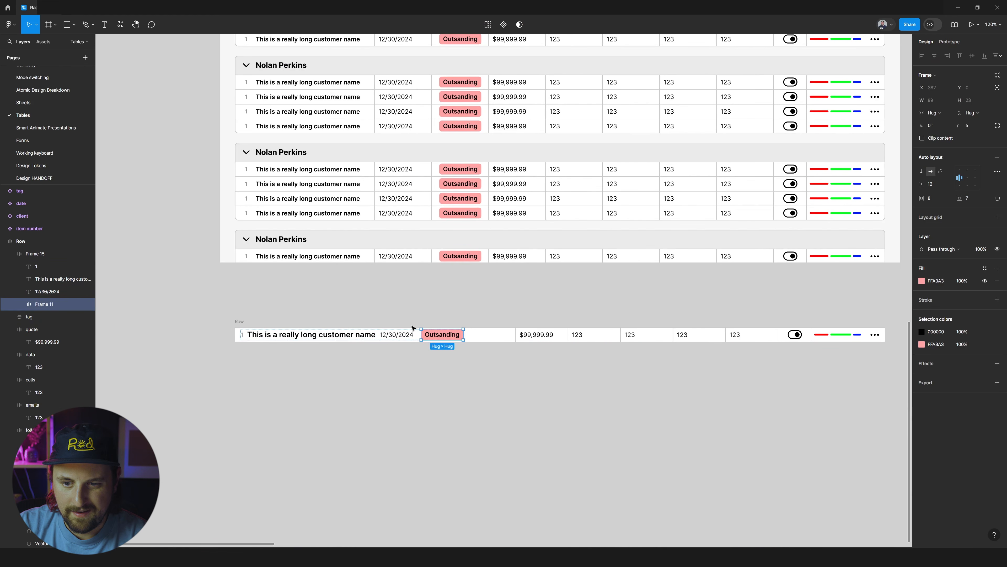
- Make the date text hug its content width so the badge sits closer to it
click(401, 333)
click(419, 336)
double_click(414, 335)
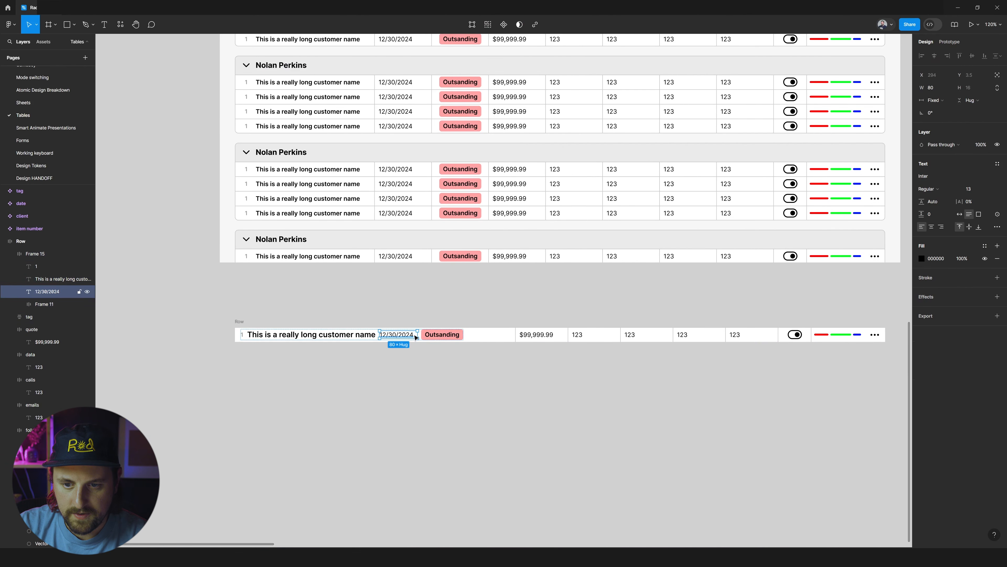
click(462, 337)
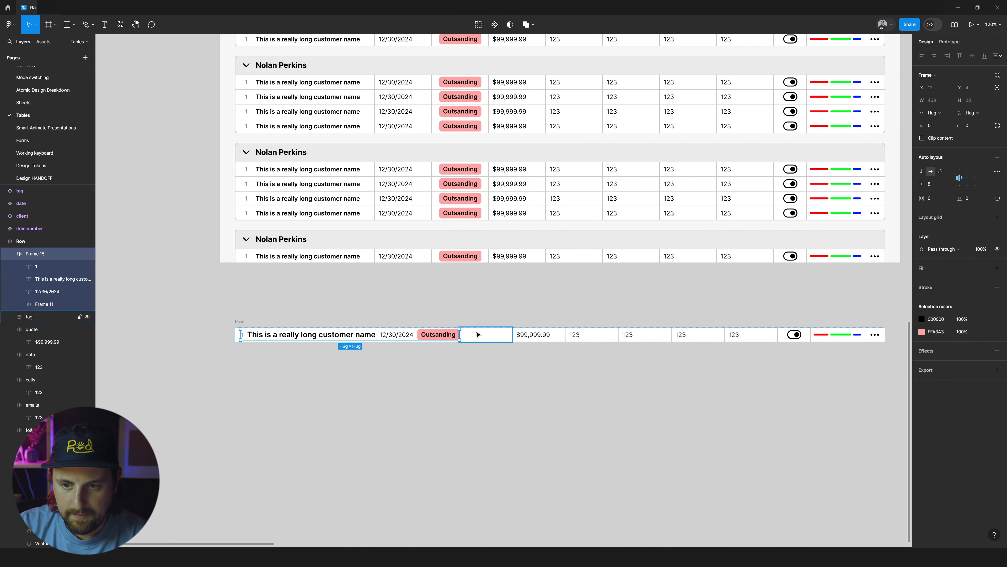
- Delete the empty tag cell and switch the copied row's auto layout to a vertical direction
scroll(460, 337, right, 2)
key(Delete)
click(342, 340)
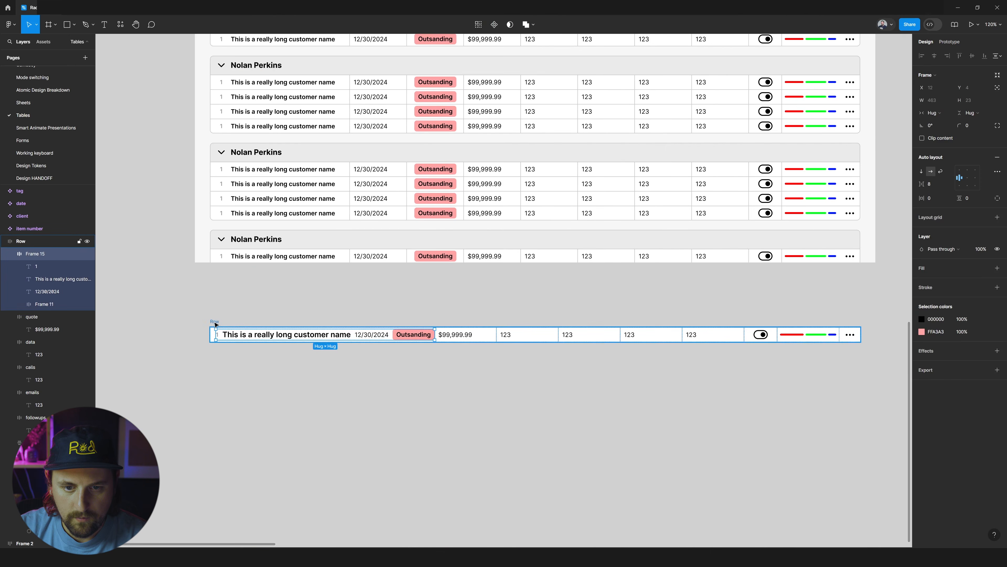
click(923, 173)
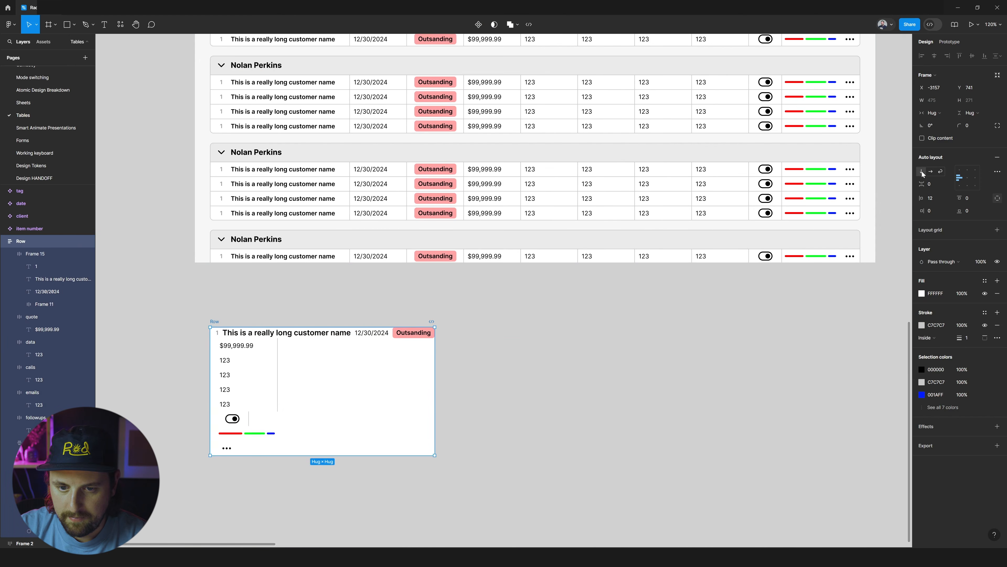
- Switch the copied row's auto layout to wrap and narrow the row to about 493 px
click(940, 171)
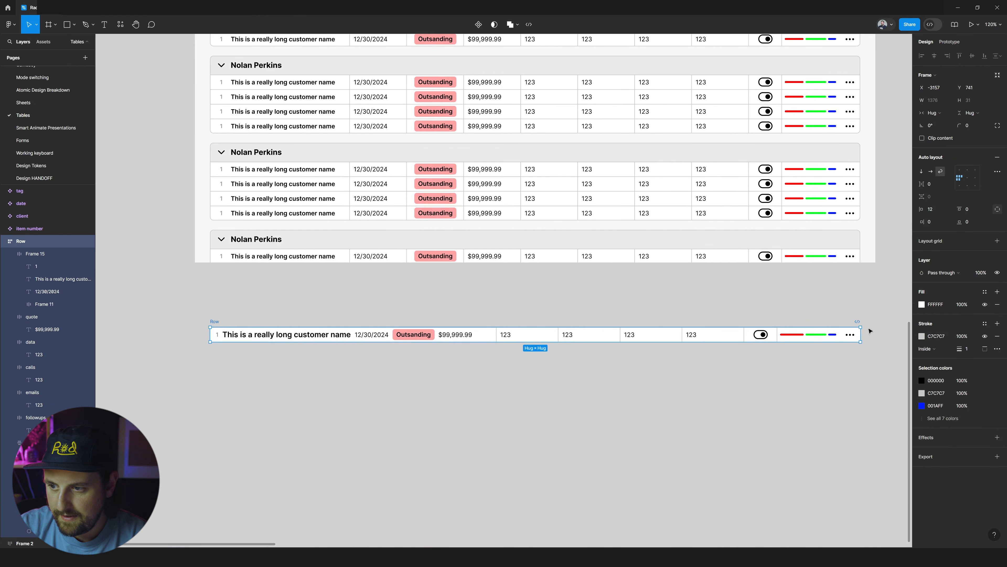
drag(860, 333, 443, 348)
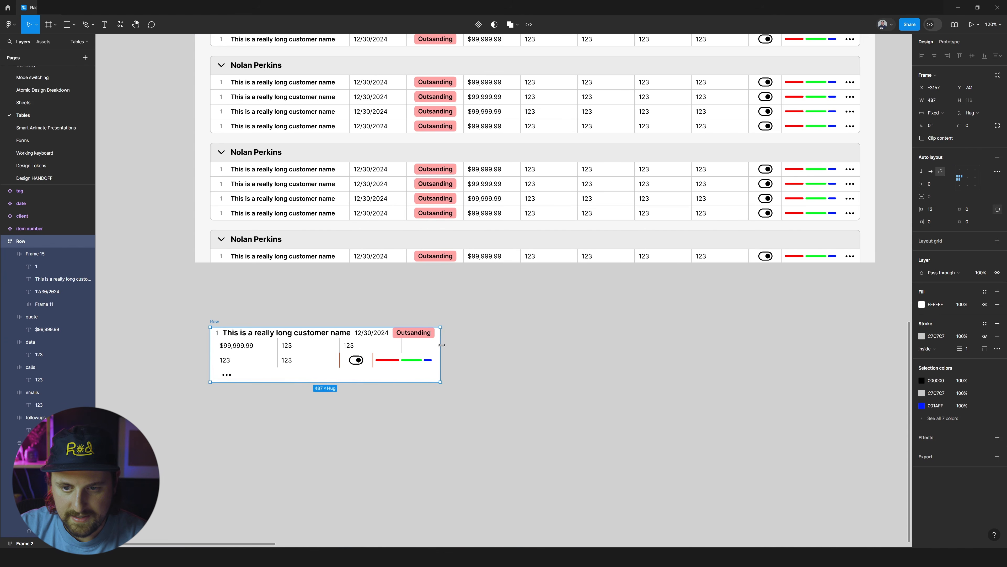
- Set the row's padding to 24 horizontally and 32 vertically
click(997, 209)
drag(958, 209, 975, 213)
text(32)
key(Return)
click(935, 210)
text(24)
key(Return)
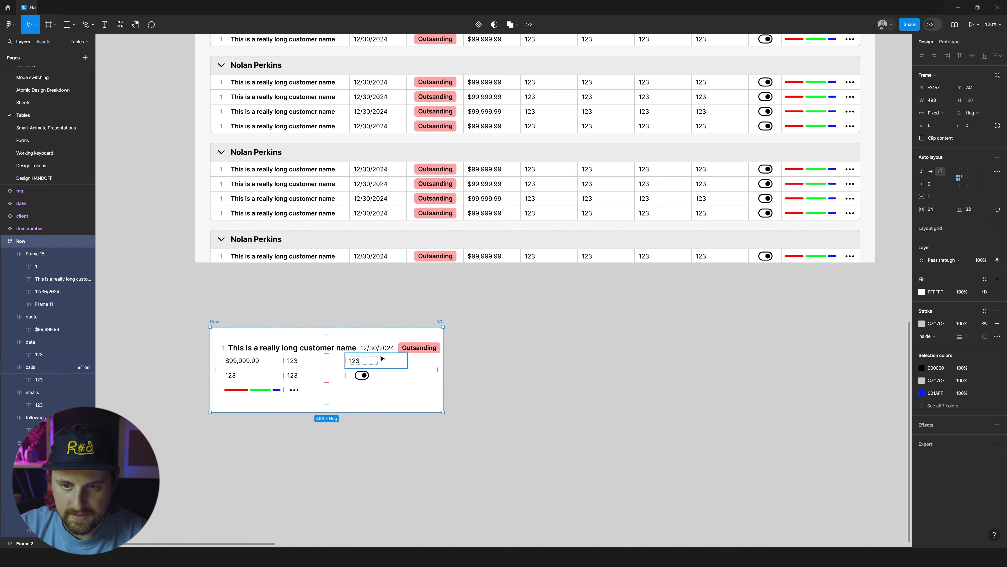
- Try making the row's width hug its contents, undo that, and widen the row to about 511 px
click(382, 349)
click(434, 338)
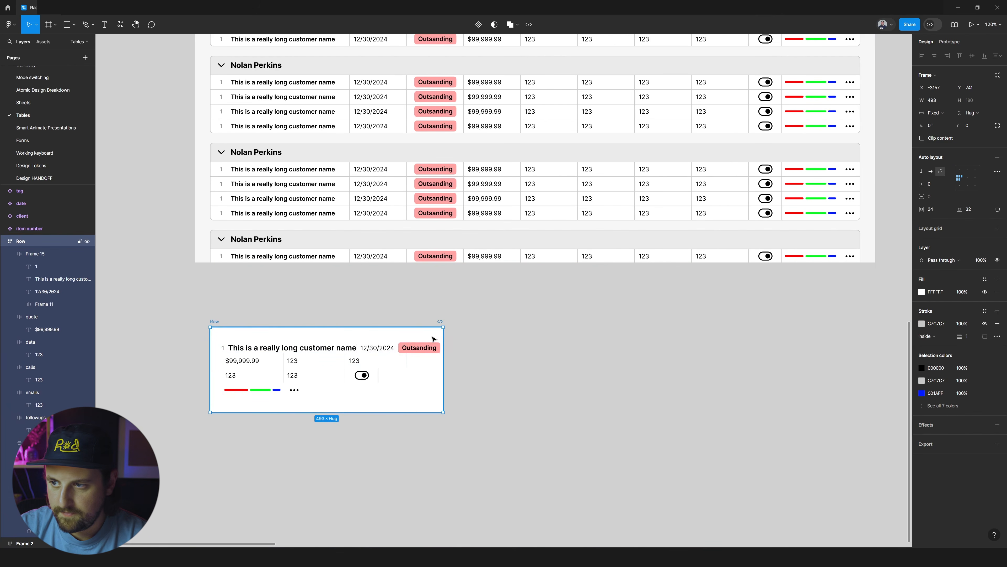
click(935, 113)
click(937, 121)
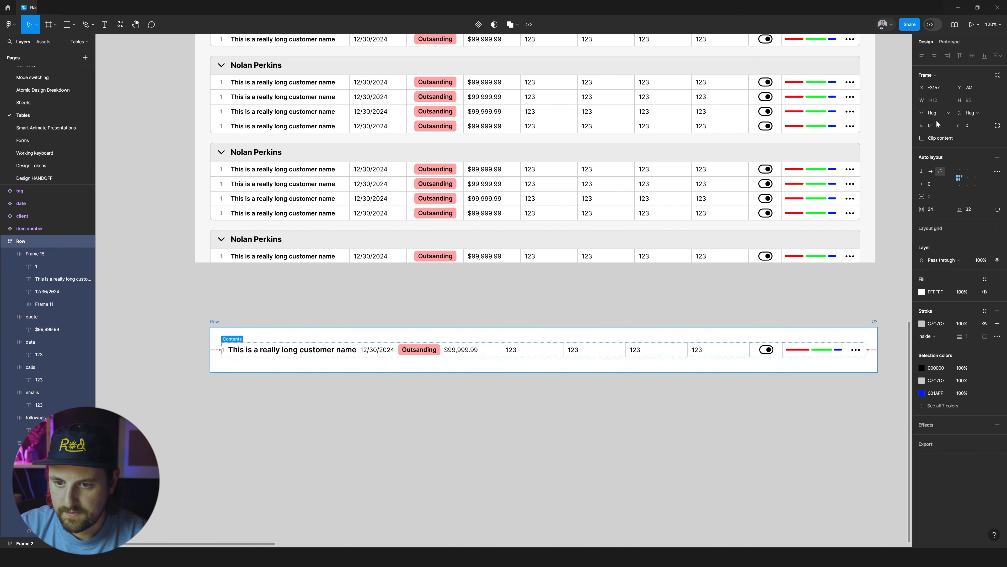
key(ctrl+z)
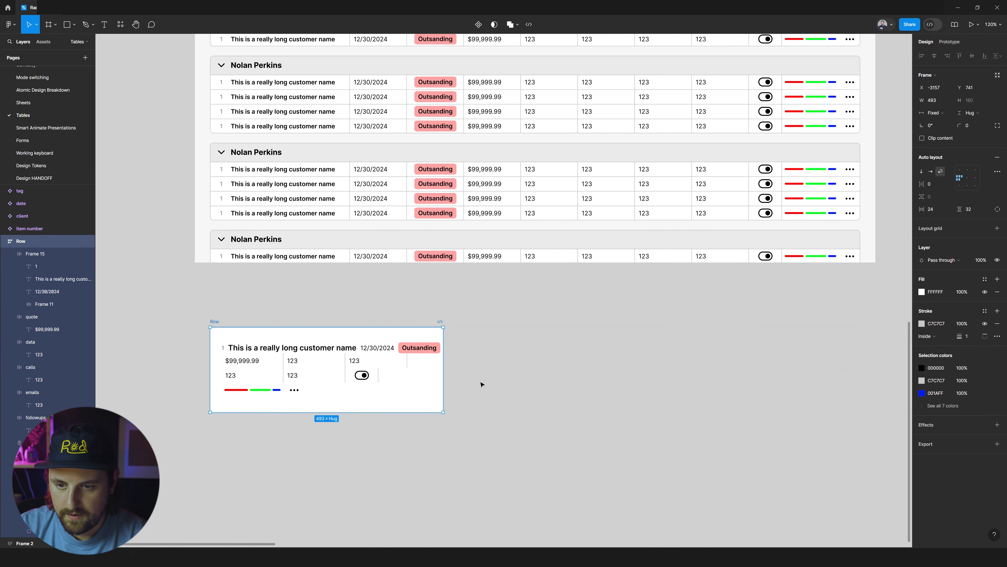
drag(443, 353, 452, 350)
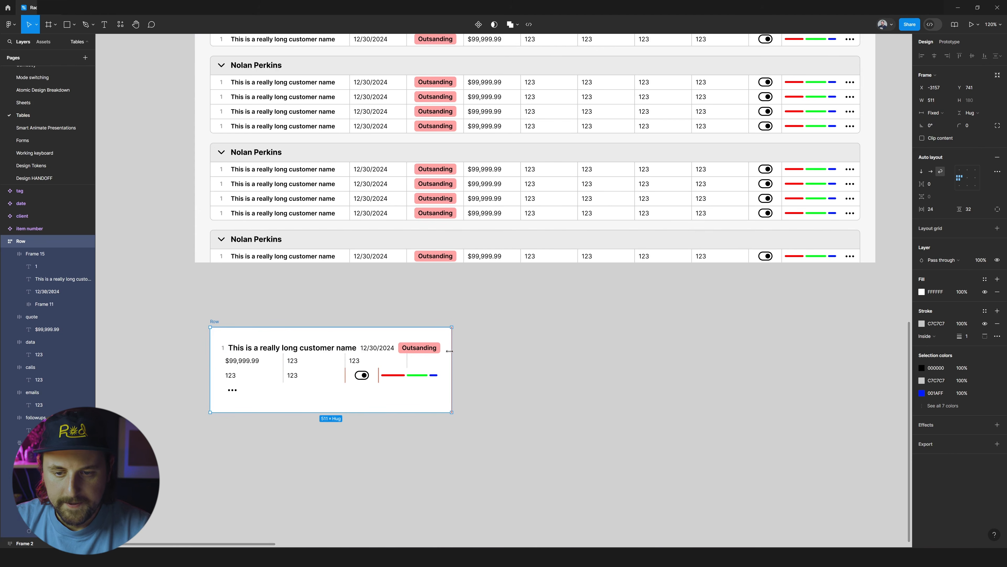
- Try removing the date from the row's name frame, and undo the removal
click(382, 342)
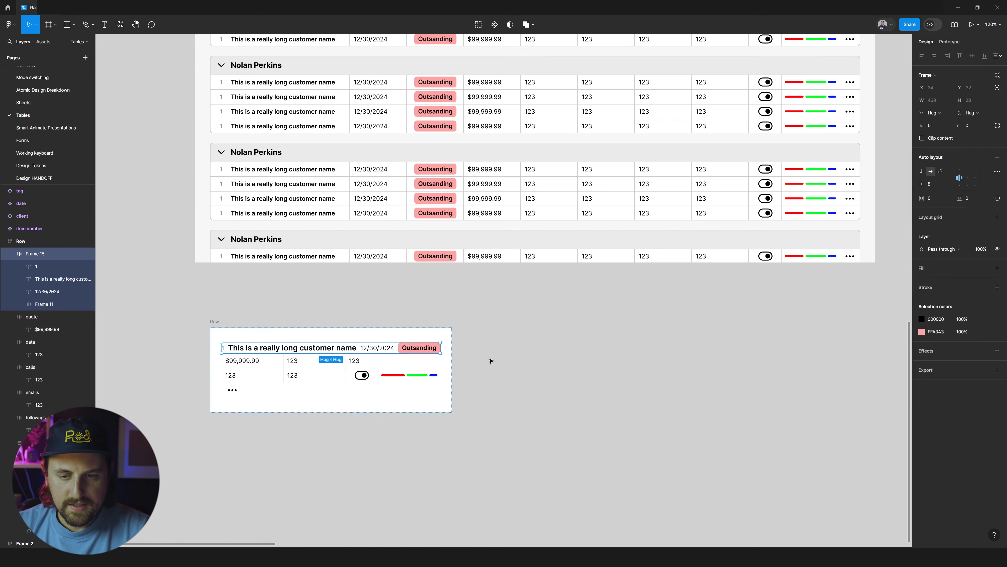
click(366, 344)
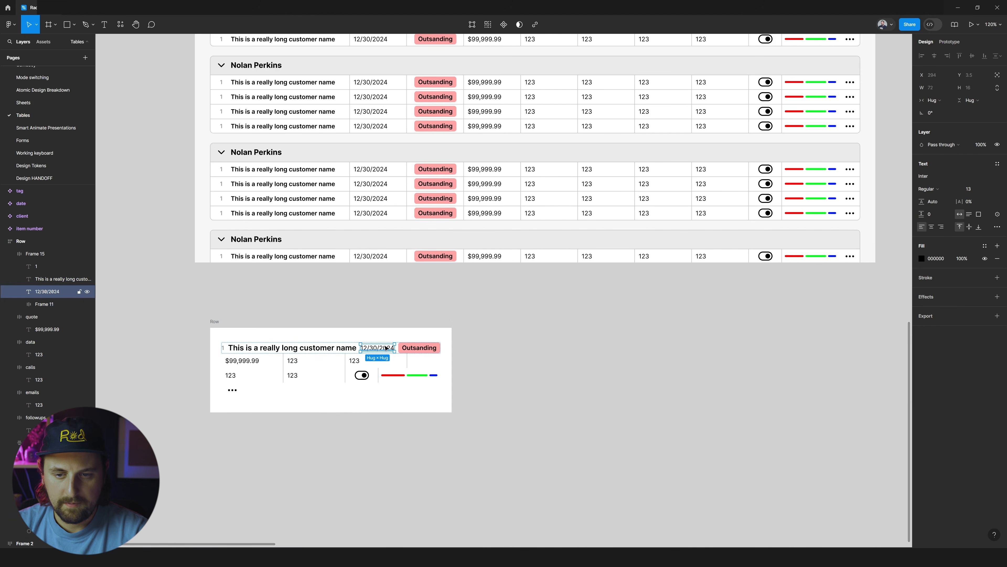
key(Delete)
click(350, 335)
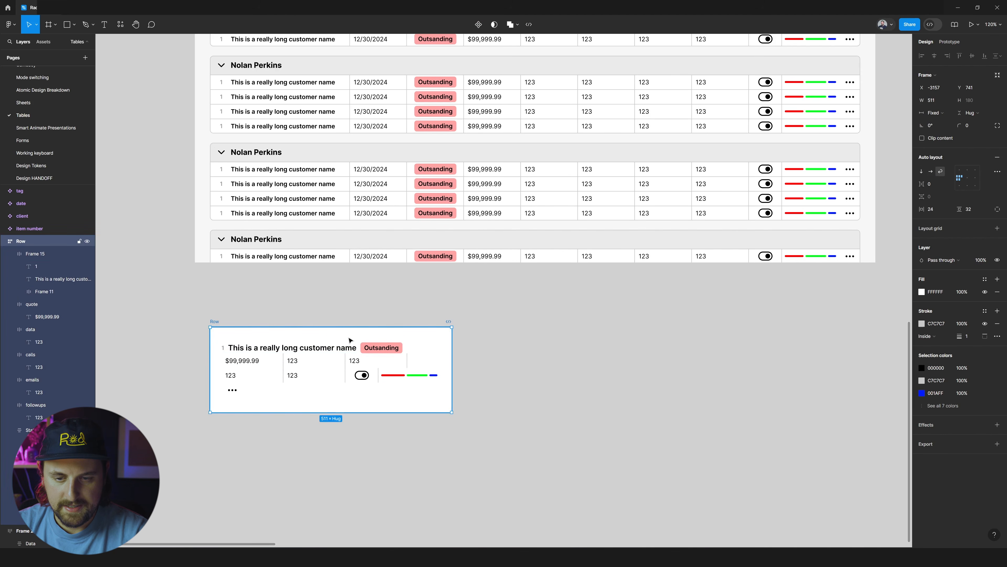
key(ctrl+z)
key(ctrl+z)
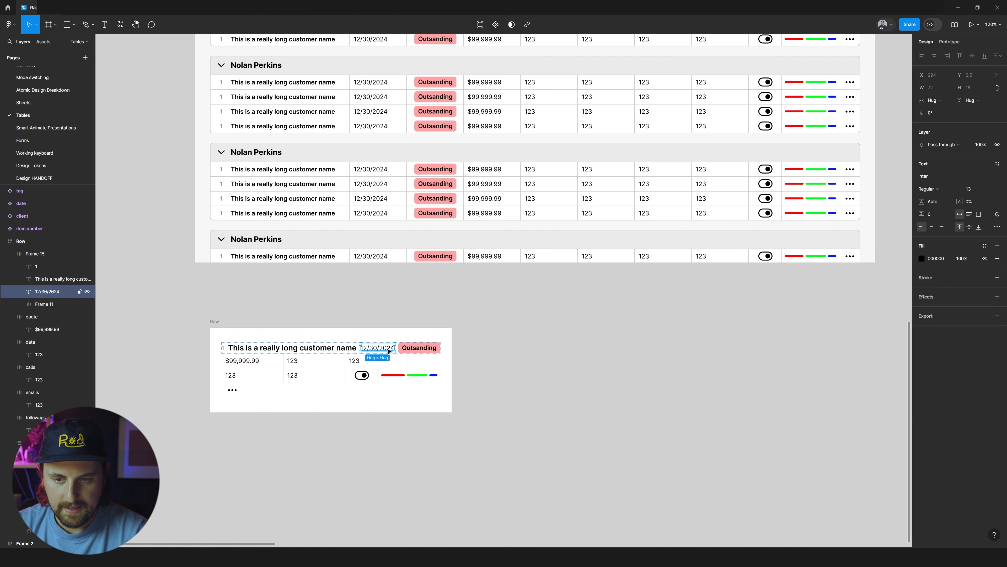
- Wrap the date and Outsanding badge in their own auto layout frame and stack the parent name frame vertically
shift+click(409, 350)
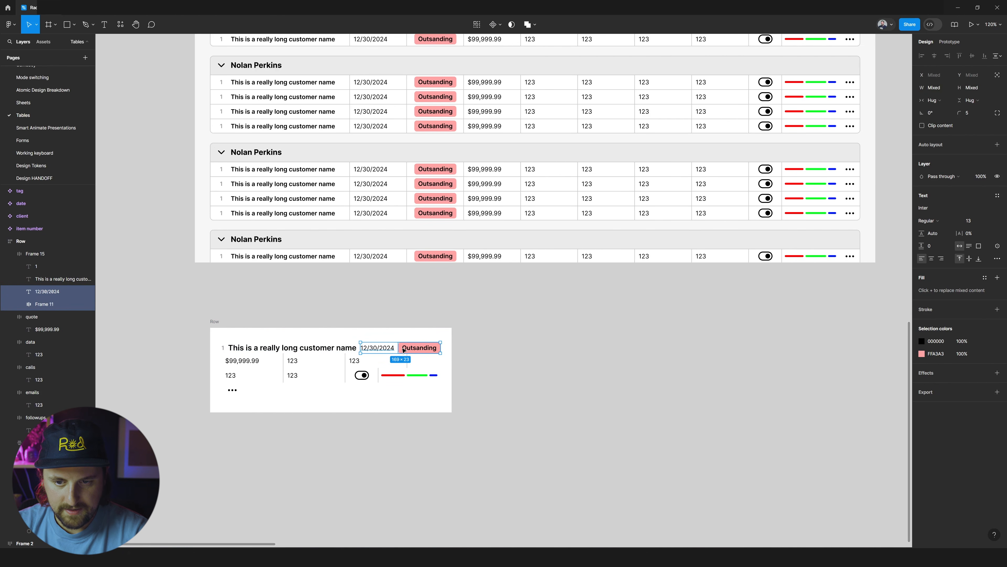
key(shift+a)
key(shift+Return)
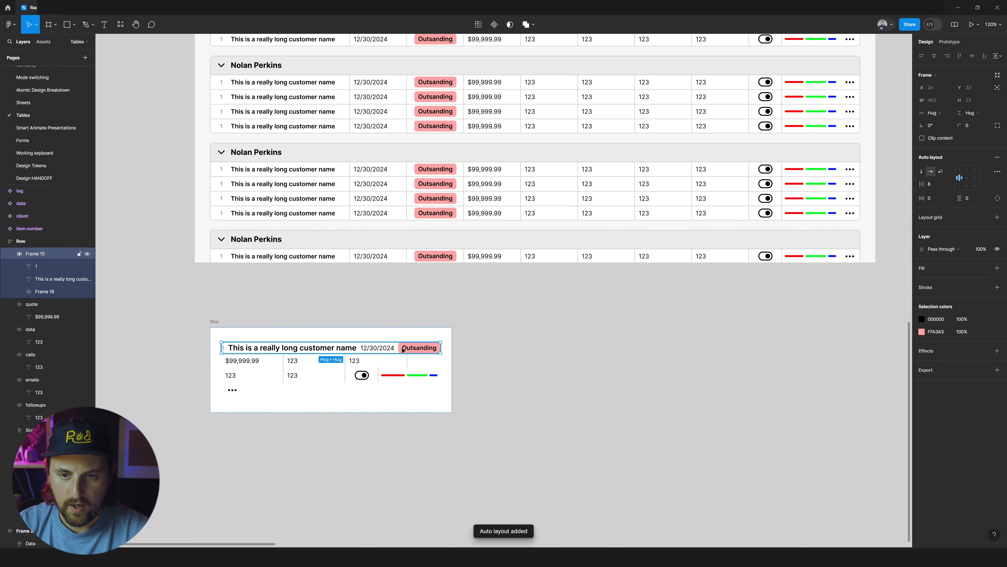
click(925, 171)
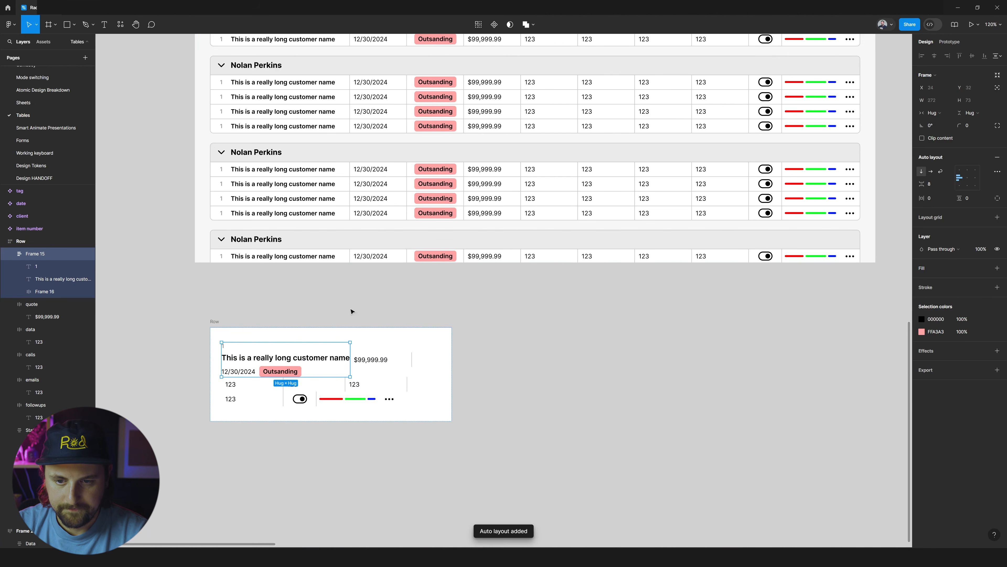
- Switch the row's auto layout to a vertical direction and widen the gap between its items to 54
click(236, 355)
shift+click(224, 348)
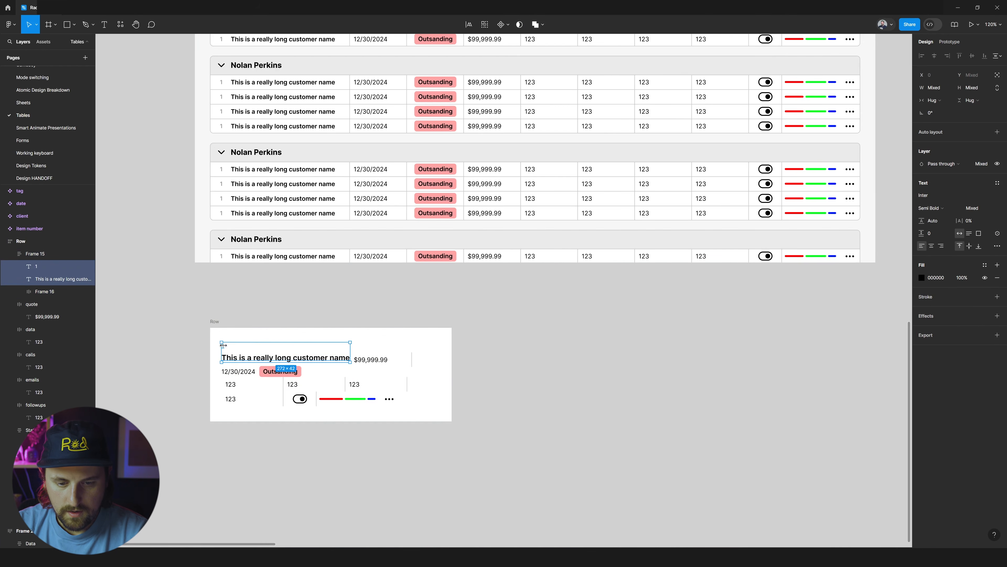
click(314, 334)
click(379, 353)
click(424, 342)
click(923, 171)
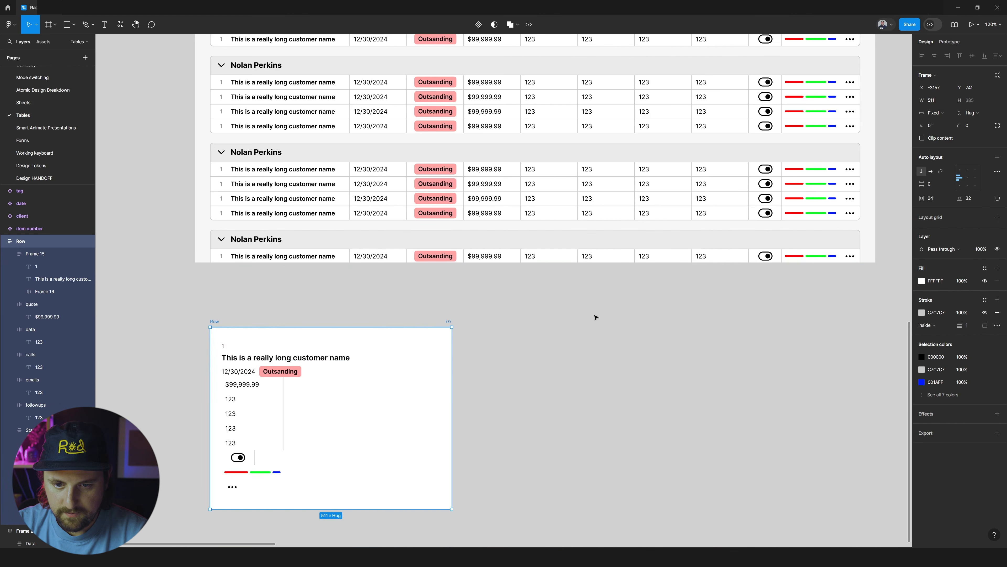
drag(922, 183, 943, 183)
scroll(670, 263, down, 4)
scroll(670, 263, up, 2)
scroll(333, 278, left, 4)
click(355, 267)
scroll(354, 266, right, 2)
scroll(342, 265, down, 2)
scroll(317, 257, up, 2)
scroll(230, 190, up, 2)
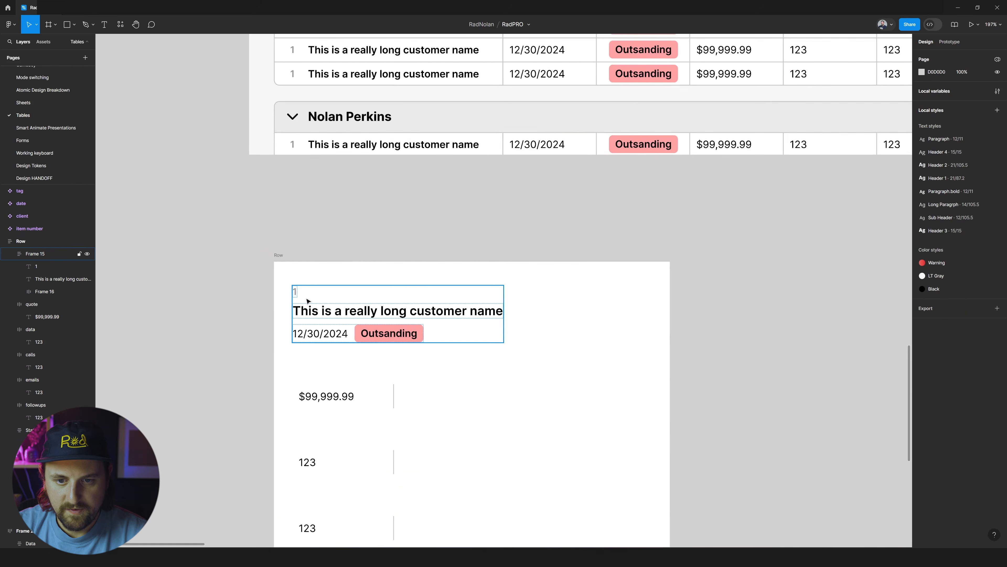
- Cut the Outsanding badge out of the date frame and paste it directly into the Row frame
click(297, 292)
click(327, 281)
scroll(349, 274, down, 1)
scroll(398, 271, down, 1)
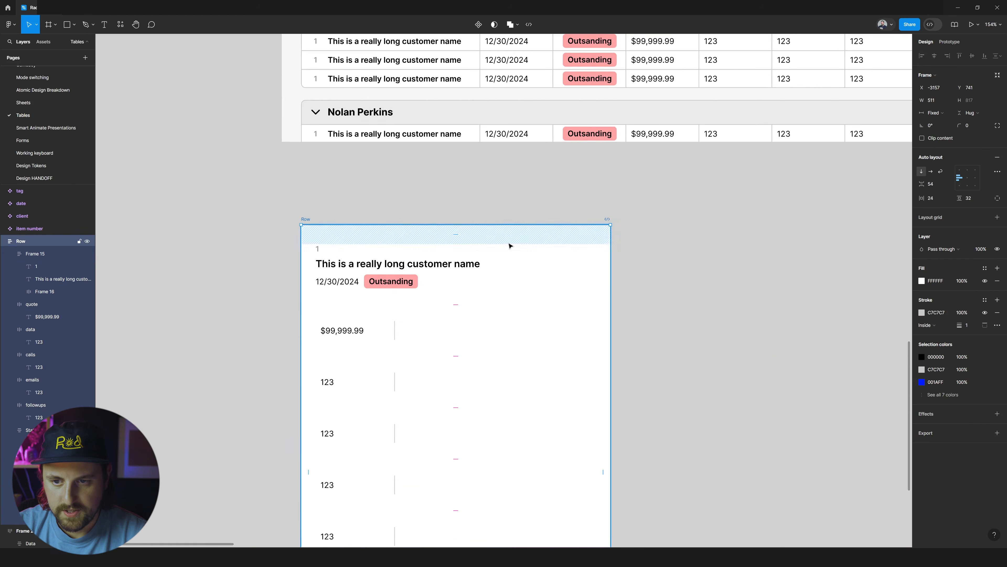
click(401, 273)
click(391, 282)
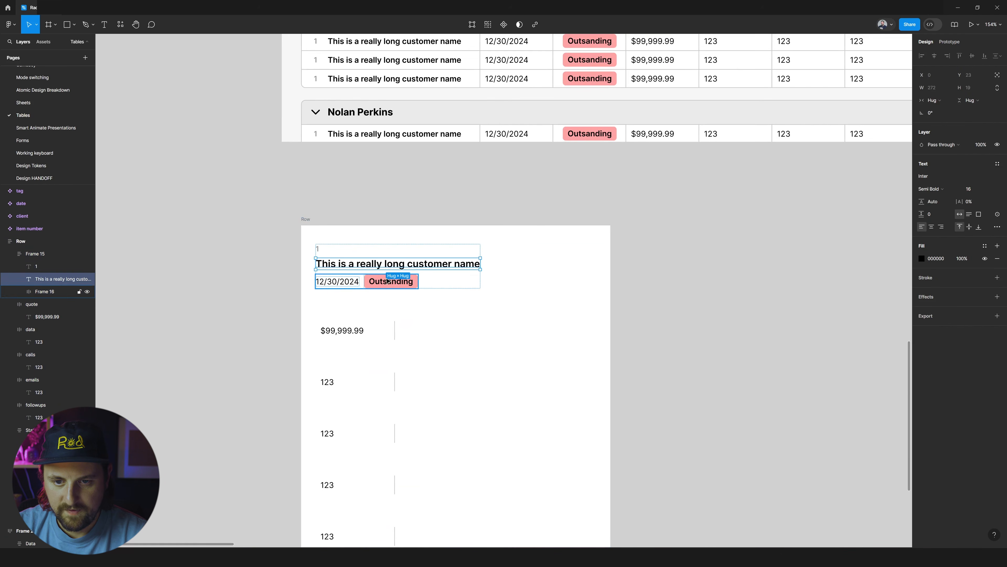
click(387, 284)
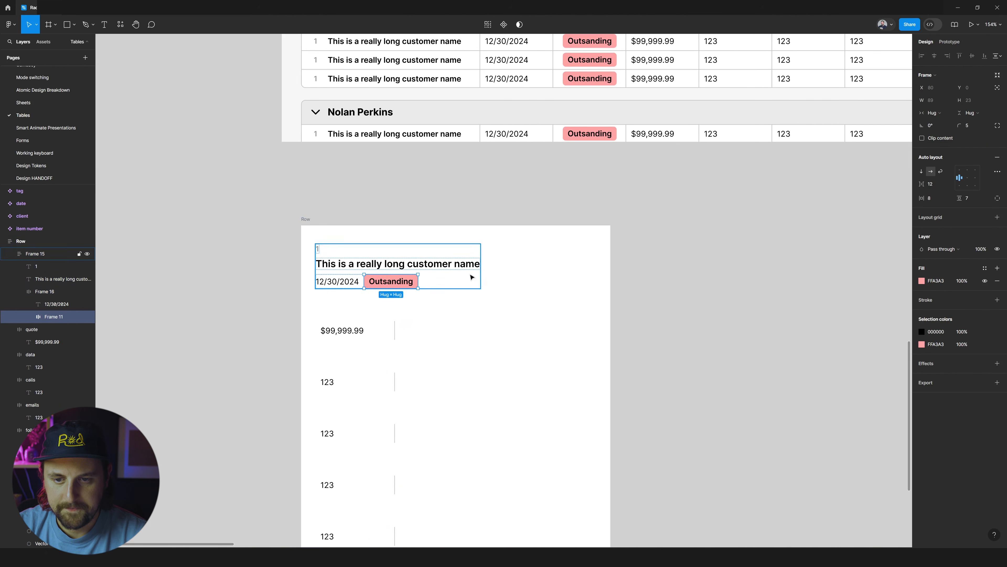
key(Delete)
click(411, 237)
key(ctrl+v)
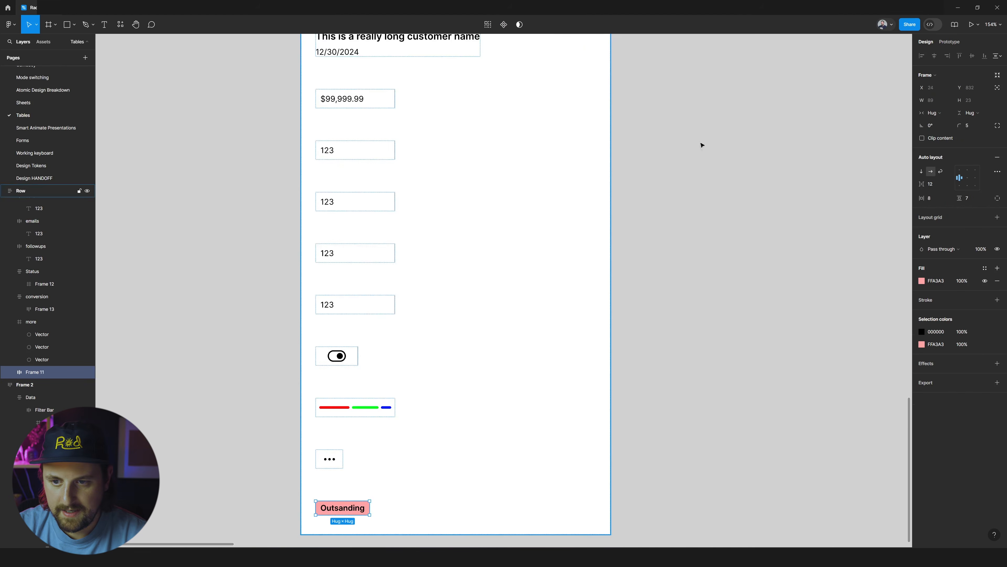
- Give the badge absolute position, align it to the row's top-right corner and nudge it 20 px inward on both sides
scroll(806, 131, up, 5)
click(997, 88)
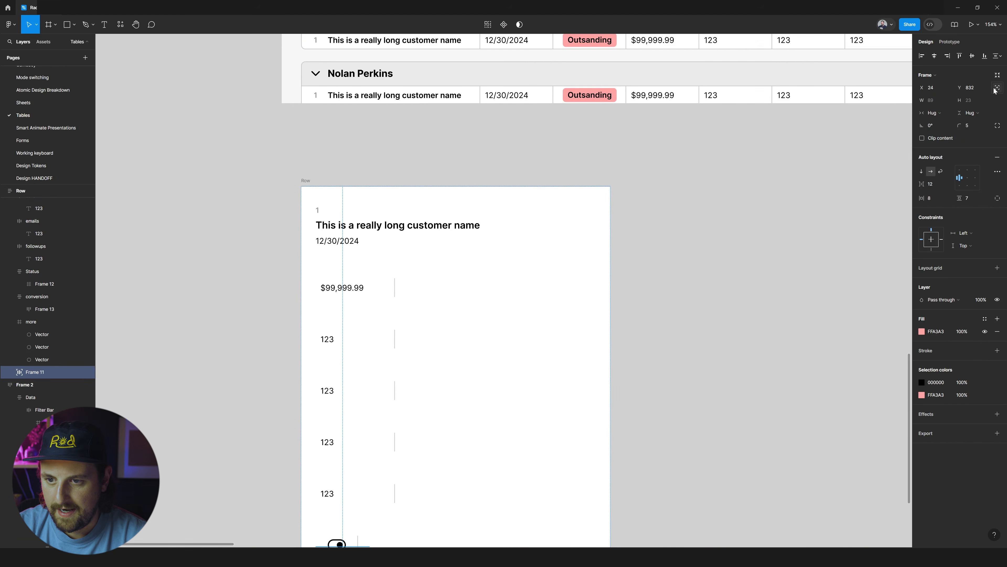
click(948, 56)
click(959, 57)
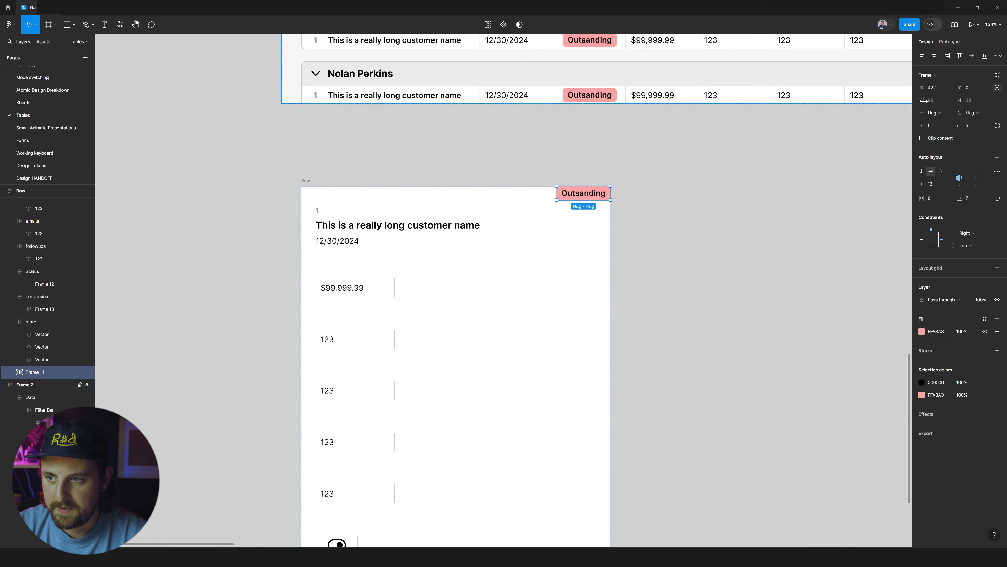
key(shift+Down)
key(shift+Down)
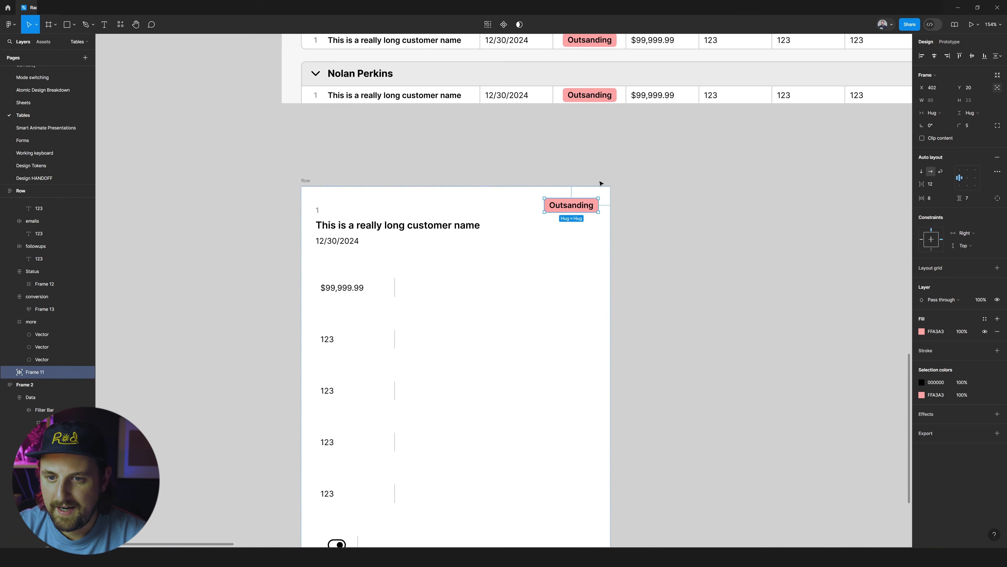
- Narrow the Row card to about 404 px wide
click(306, 181)
drag(610, 209, 490, 213)
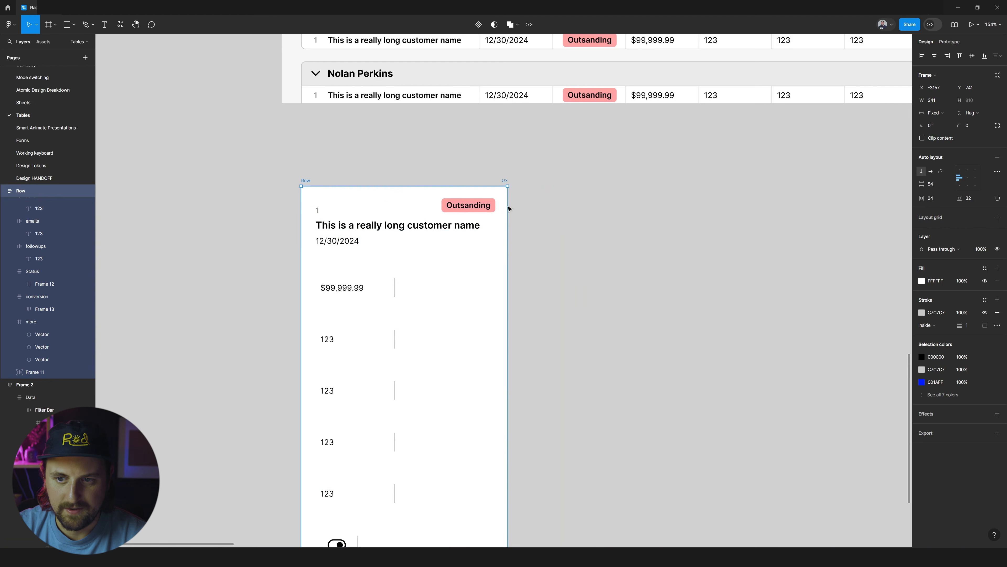
mouse_move(529, 205)
mouse_down()
mouse_move(517, 207)
mouse_move(547, 207)
mouse_up()
- Cut the item number out of the name frame and turn off the badge's absolute position so it rejoins the stack
click(318, 211)
click(317, 210)
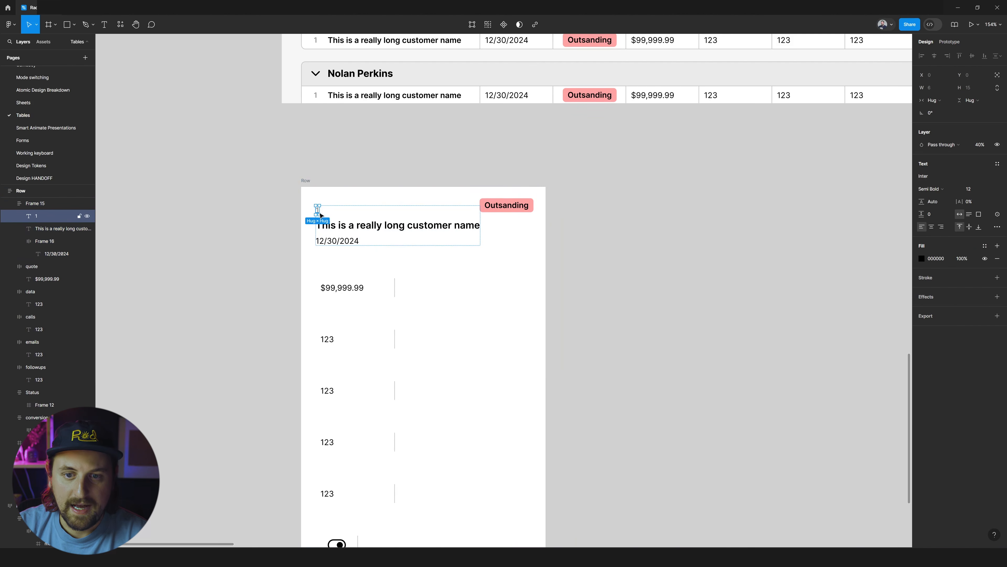
key(Delete)
click(506, 205)
click(996, 87)
click(996, 87)
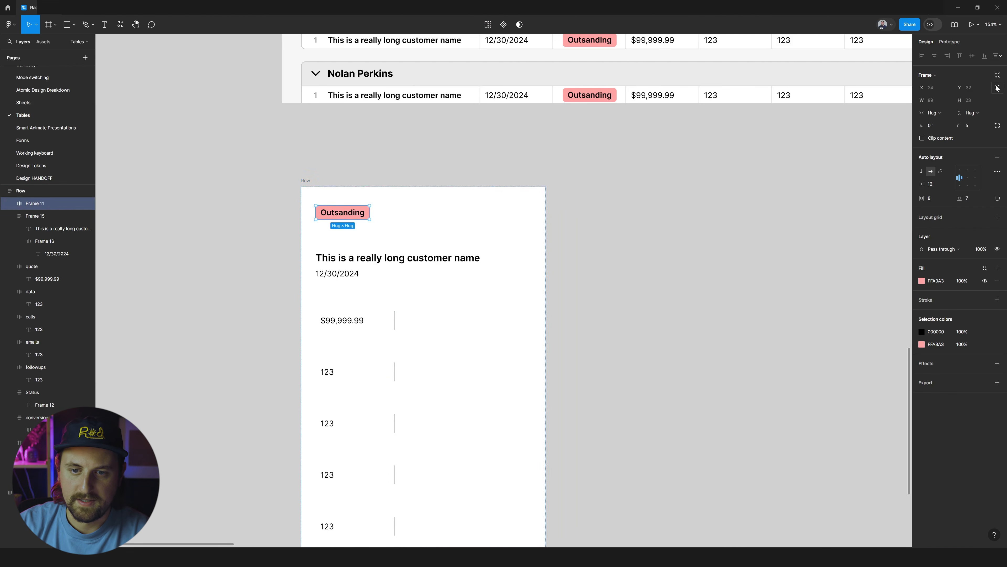
- Paste the item number directly into the Row frame and move it to the first place, above the badge
key(ctrl+v)
key(ctrl+v)
key(ctrl+z)
key(ctrl+z)
key(shift+Return)
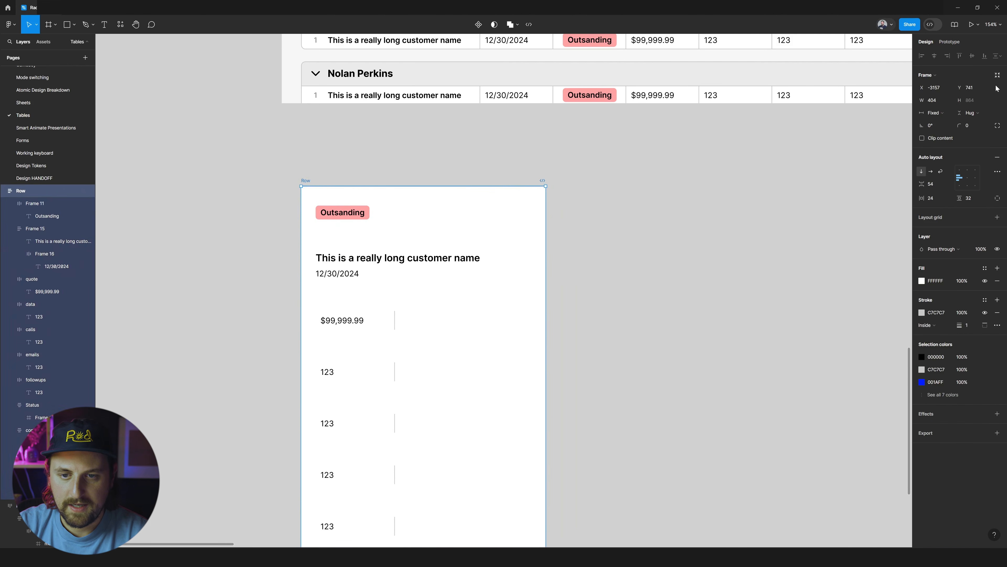
key(ctrl+v)
key([)
scroll(749, 168, up, 5)
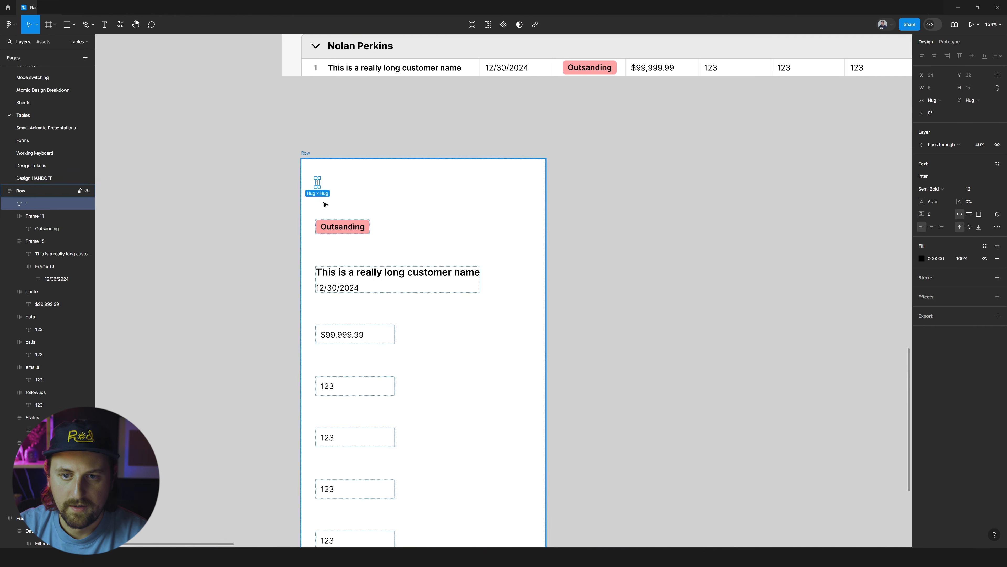
- Wrap the item number and the badge together in a horizontal auto layout frame
key(shift+Return)
click(317, 183)
shift+click(344, 227)
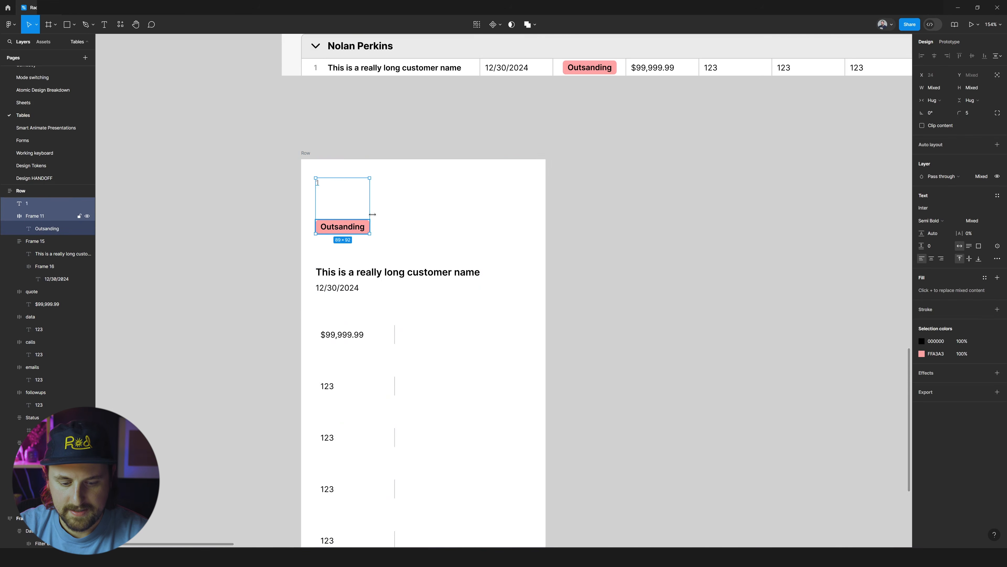
key(shift+a)
click(931, 172)
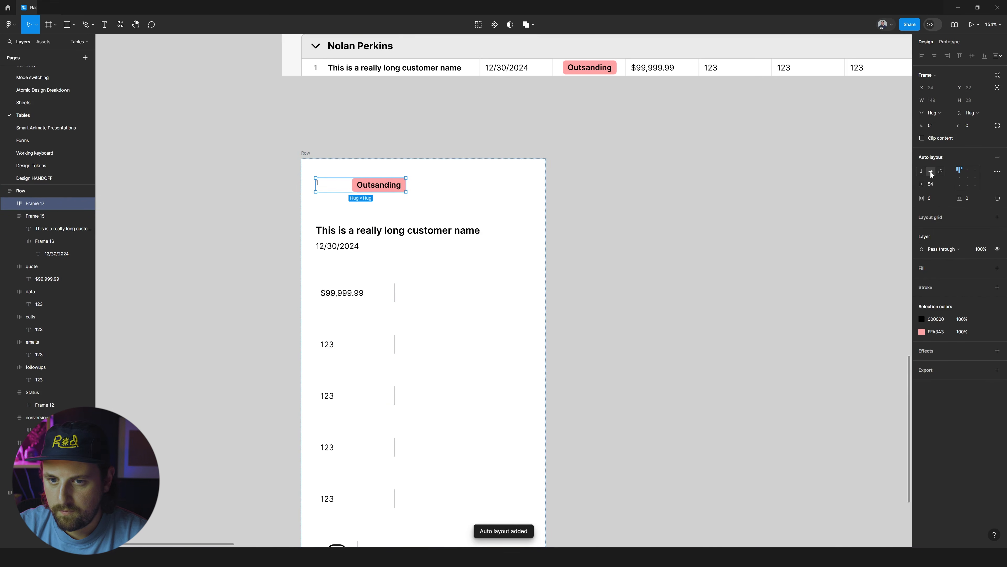
- Make the number and badge frame fill the card's width with Auto spacing, pushing its two items to opposite ends
click(938, 113)
click(942, 121)
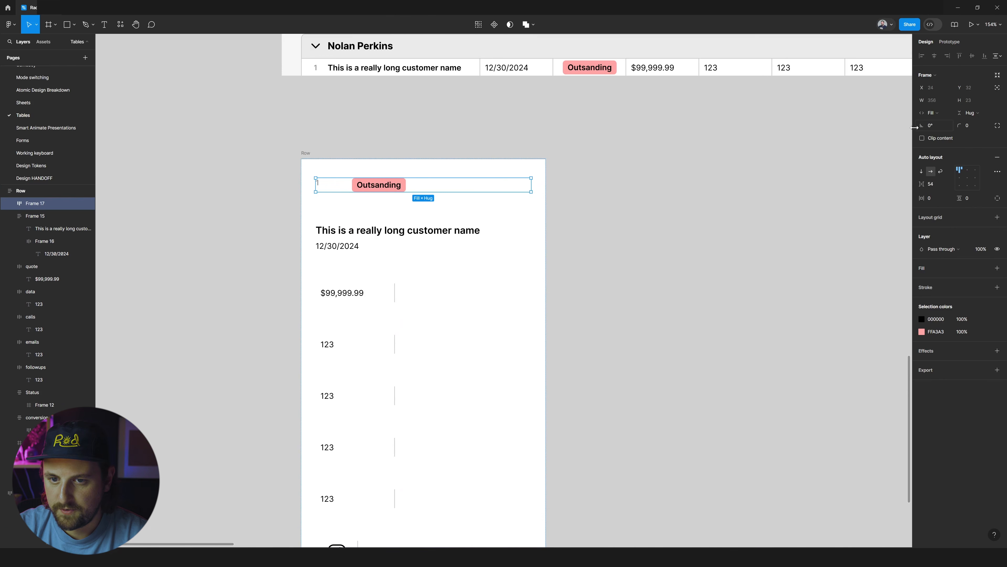
double_click(968, 179)
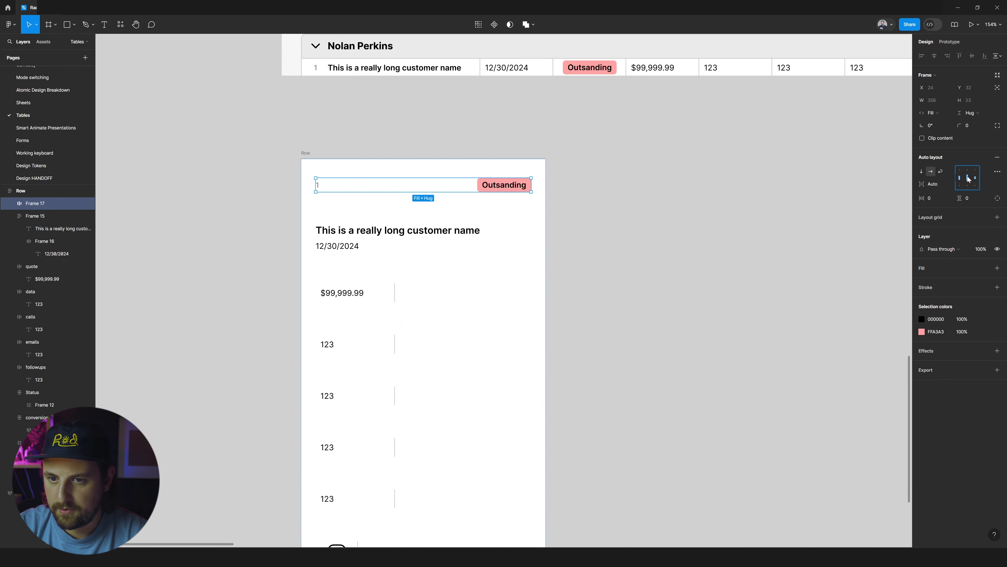
- Reduce the vertical gap between the Row card's items to 25
click(562, 162)
click(306, 155)
drag(921, 184, 900, 183)
drag(535, 174, 510, 186)
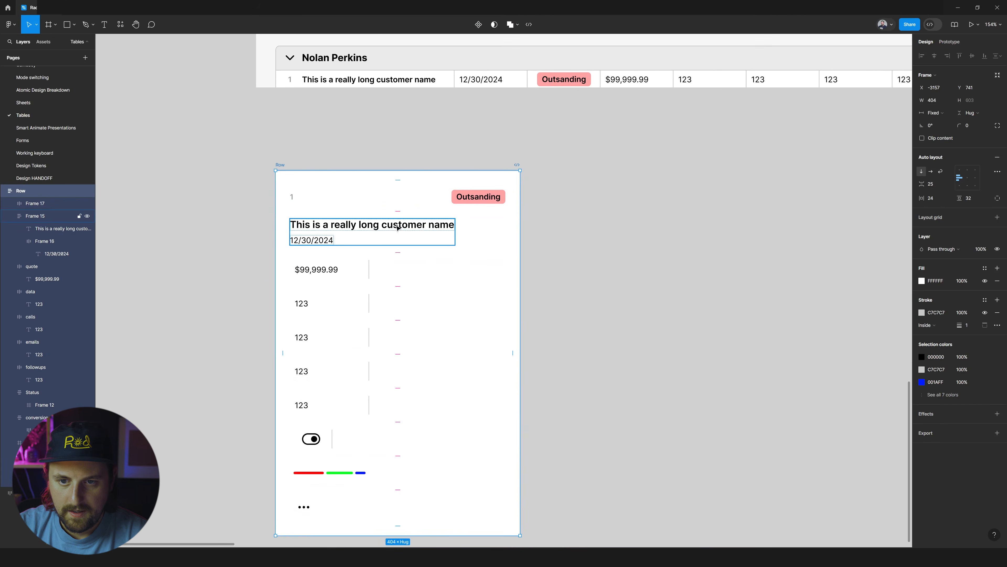
- Wrap the number and badge frame and the name and date frame in one auto layout with a gap of 16
click(397, 227)
shift+click(432, 205)
key(shift+a)
click(933, 185)
text(16)
key(Return)
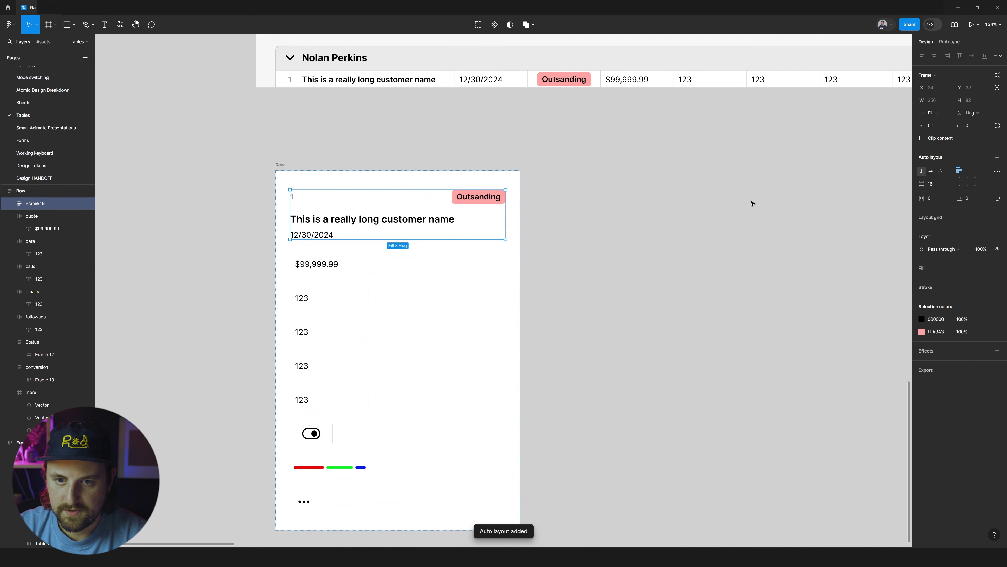
- Make the name and date frame fill the width of its parent frame, and narrow the Row card slightly
click(416, 173)
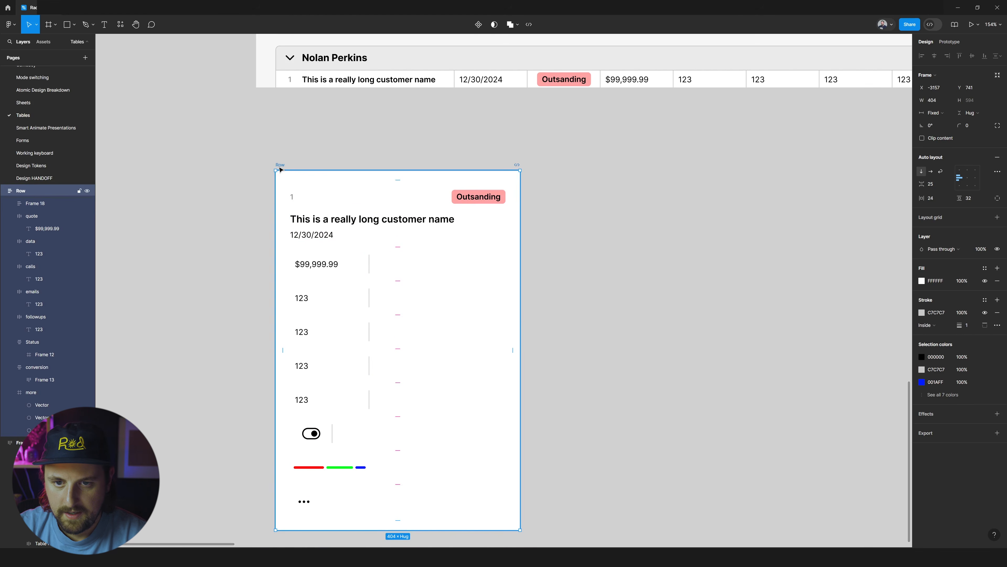
click(342, 209)
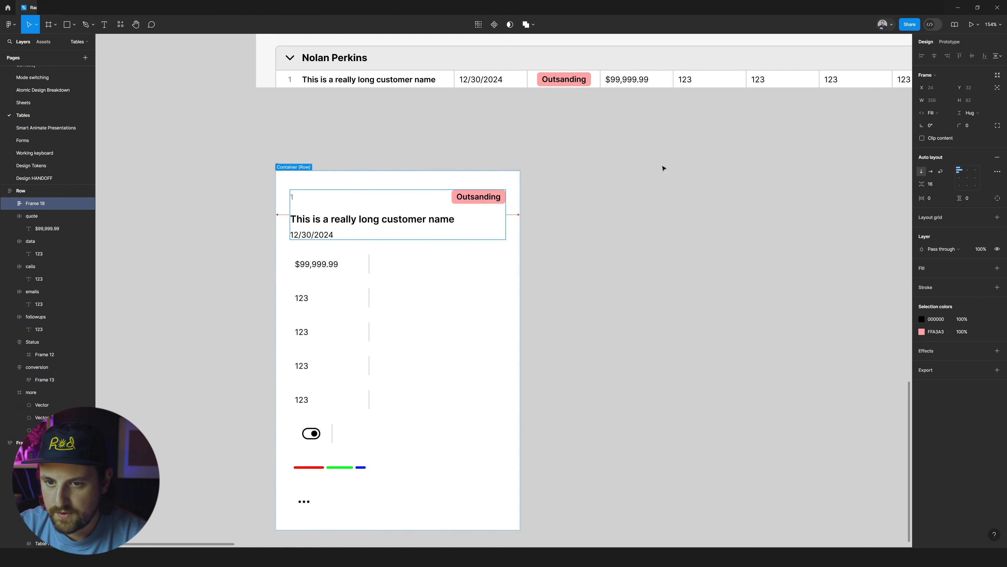
click(295, 170)
mouse_move(520, 196)
mouse_down()
mouse_move(425, 196)
mouse_move(523, 197)
mouse_up()
double_click(397, 222)
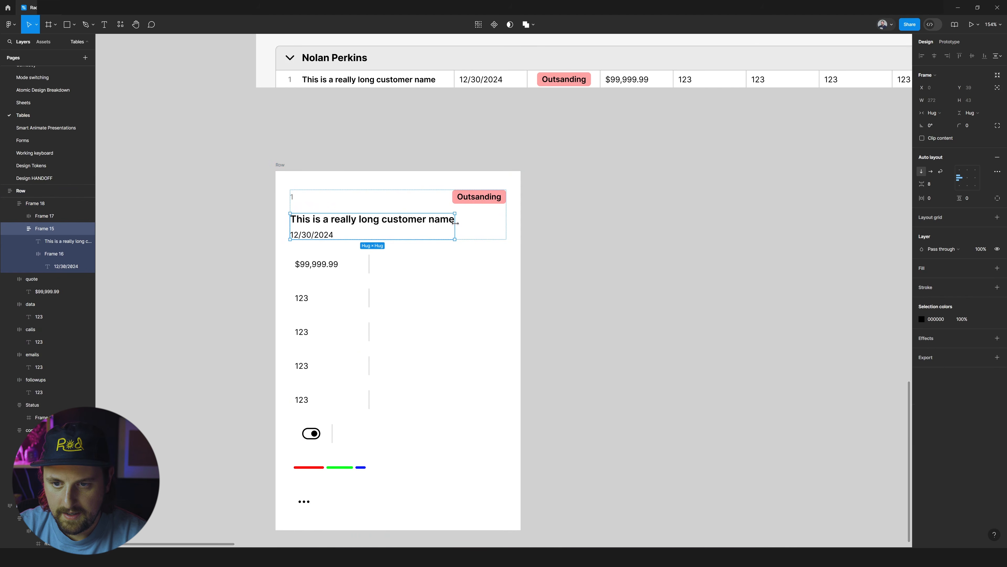
click(446, 221)
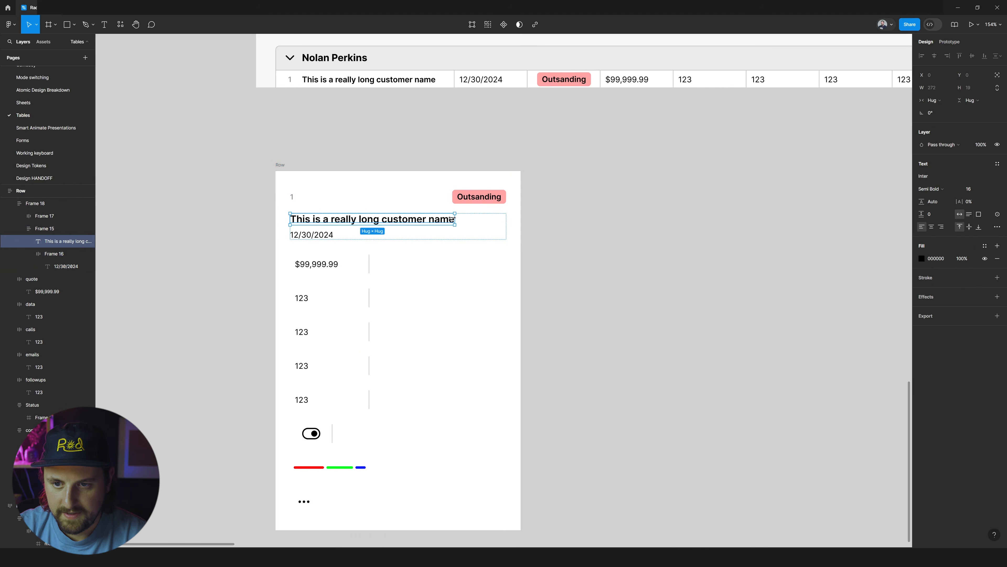
click(280, 166)
mouse_move(520, 196)
mouse_down()
mouse_move(387, 195)
mouse_move(622, 199)
mouse_move(404, 202)
mouse_move(509, 200)
mouse_up()
- Examine the card's badge, number and badge frame, and customer name and date layers
double_click(466, 197)
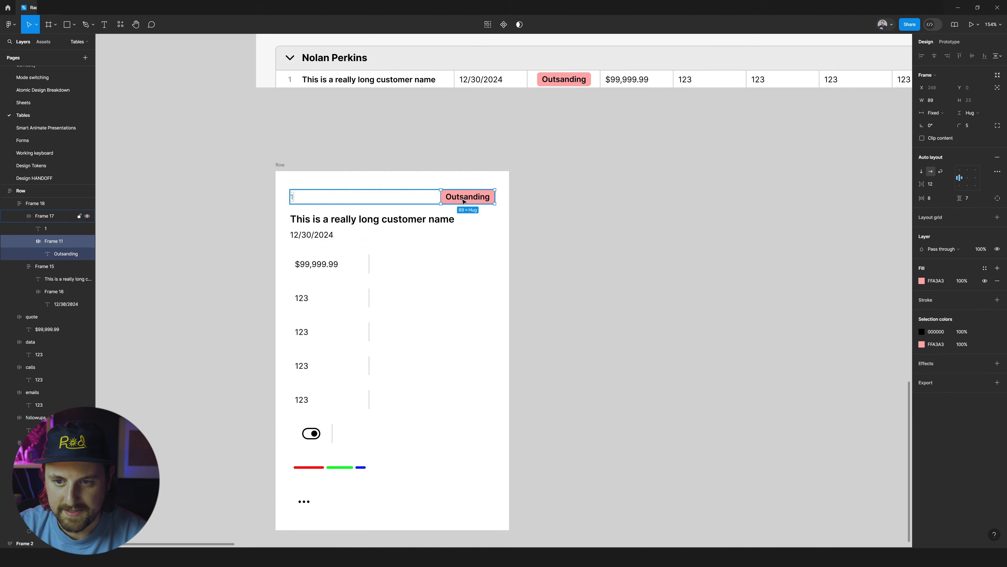
double_click(463, 201)
scroll(483, 203, up, 9)
scroll(489, 205, down, 9)
scroll(494, 207, up, 2)
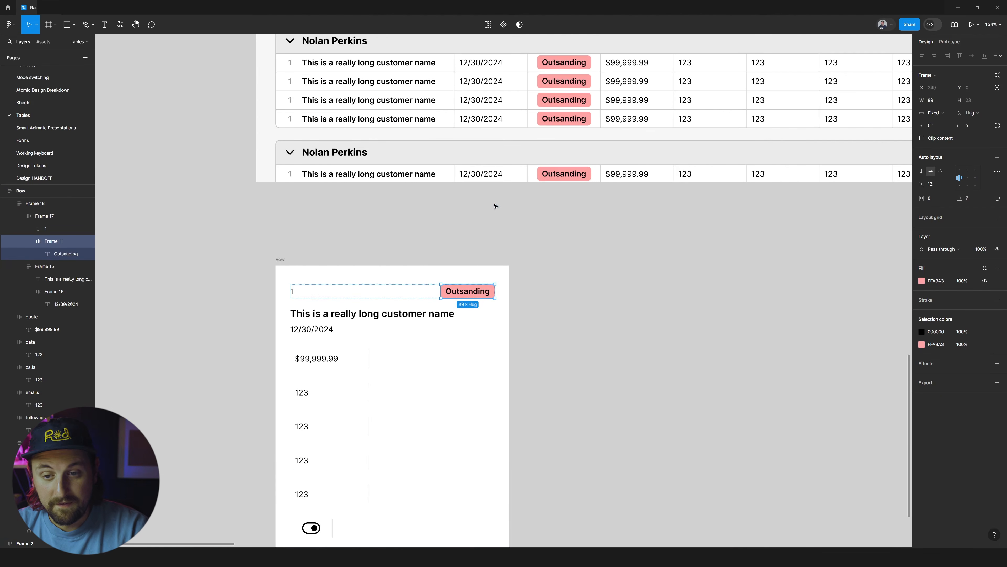
scroll(532, 227, down, 2)
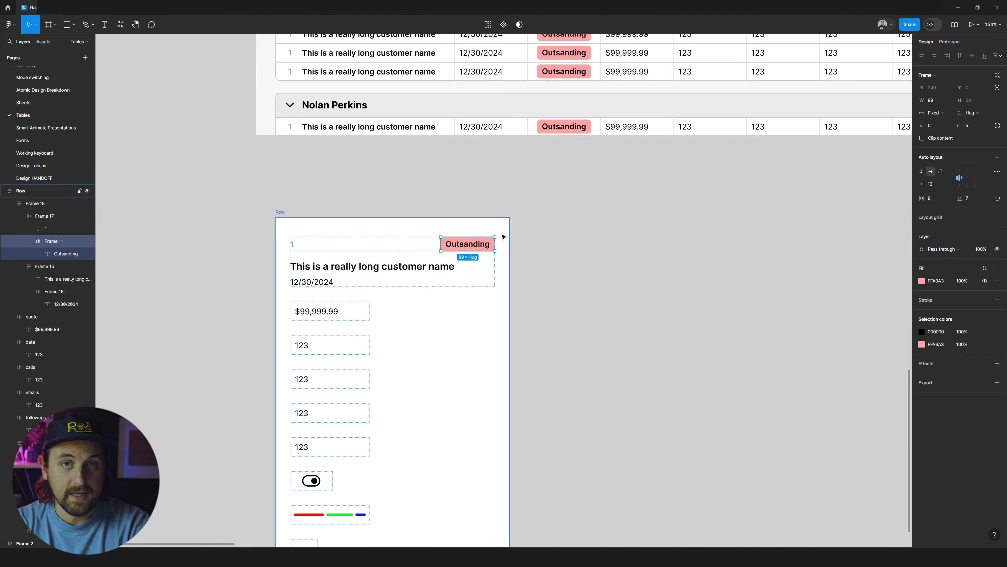
click(515, 242)
click(400, 240)
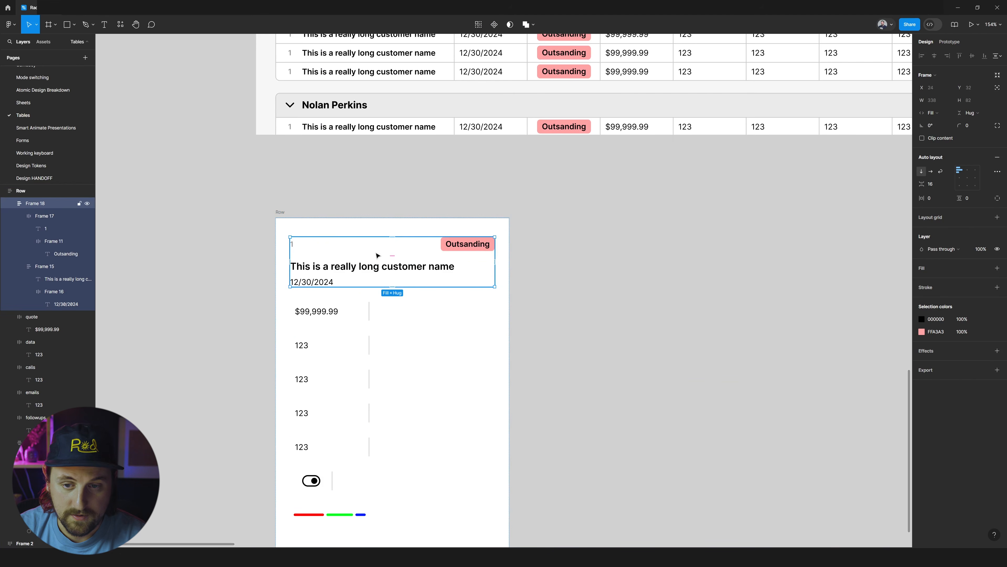
scroll(376, 255, down, 2)
click(303, 264)
double_click(302, 239)
double_click(303, 238)
click(327, 220)
click(324, 235)
click(363, 202)
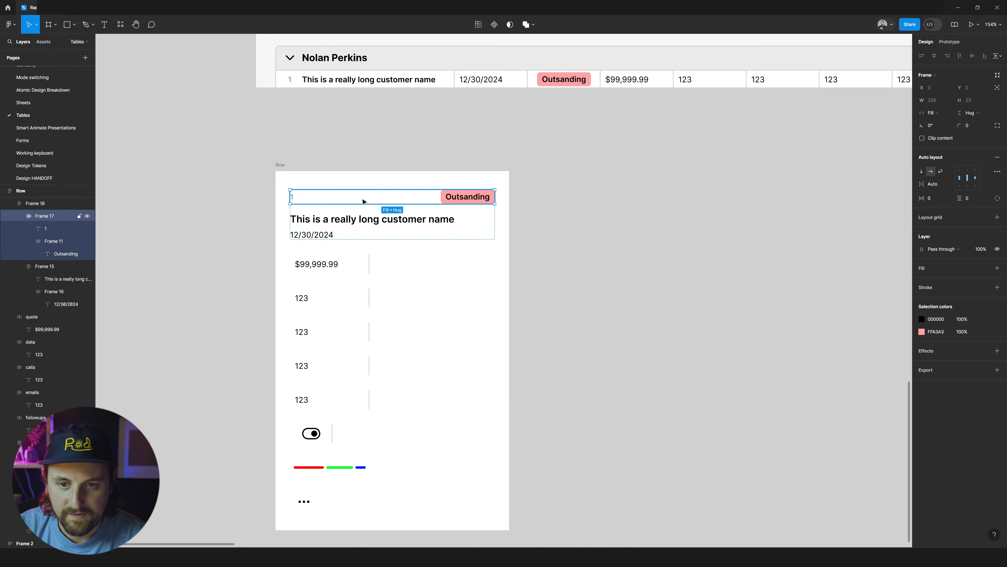
scroll(363, 201, up, 2)
- Examine the quote, data and calls cells in the card and the 123 texts inside them
click(331, 314)
click(332, 352)
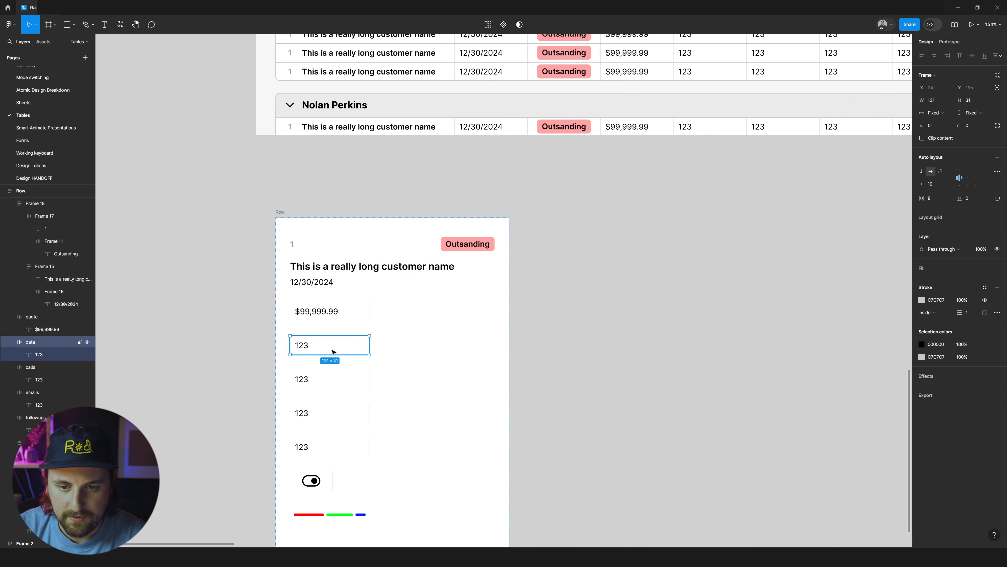
click(330, 383)
scroll(320, 382, up, 1)
scroll(300, 399, down, 1)
double_click(307, 347)
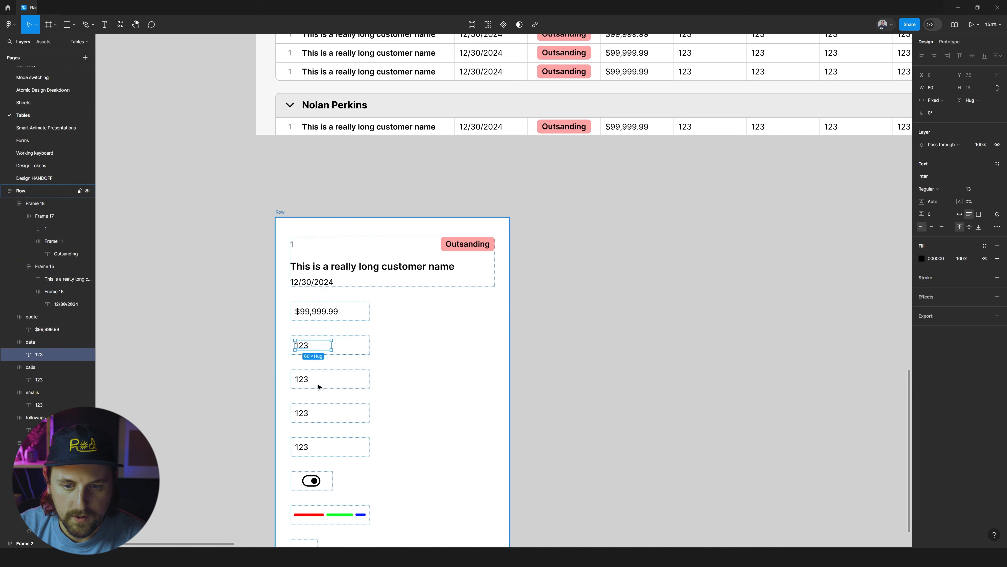
shift+click(313, 382)
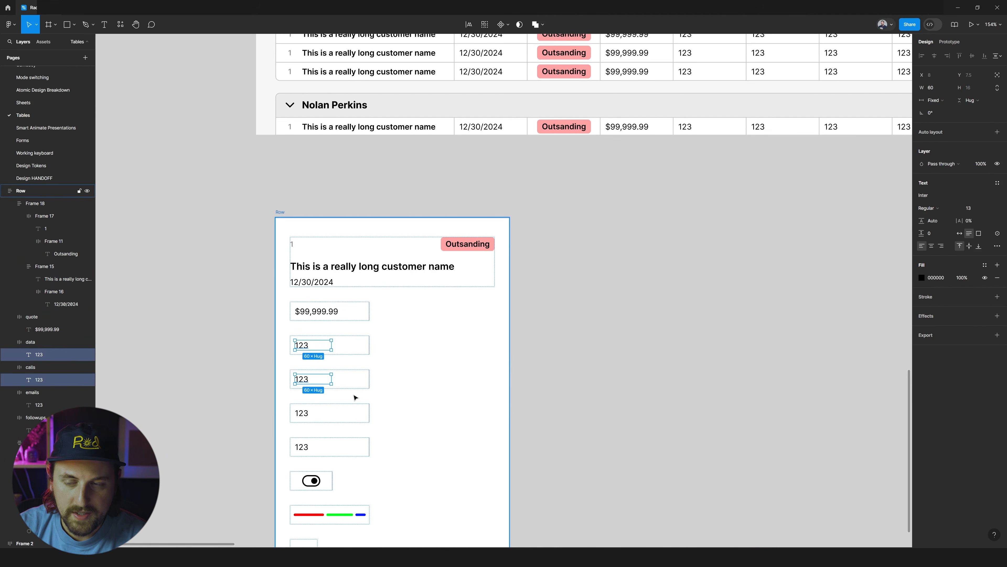
scroll(587, 339, up, 4)
scroll(585, 341, down, 5)
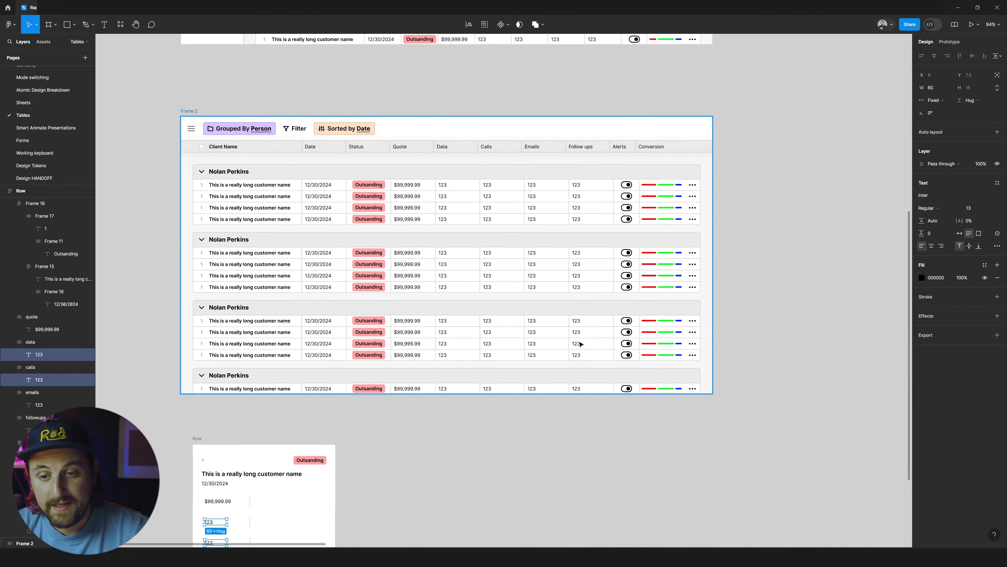
- Check the table header's Data, Calls, Emails, Follow ups and Alerts labels against the card's unlabelled values
ctrl+double_click(437, 146)
ctrl+double_click(486, 146)
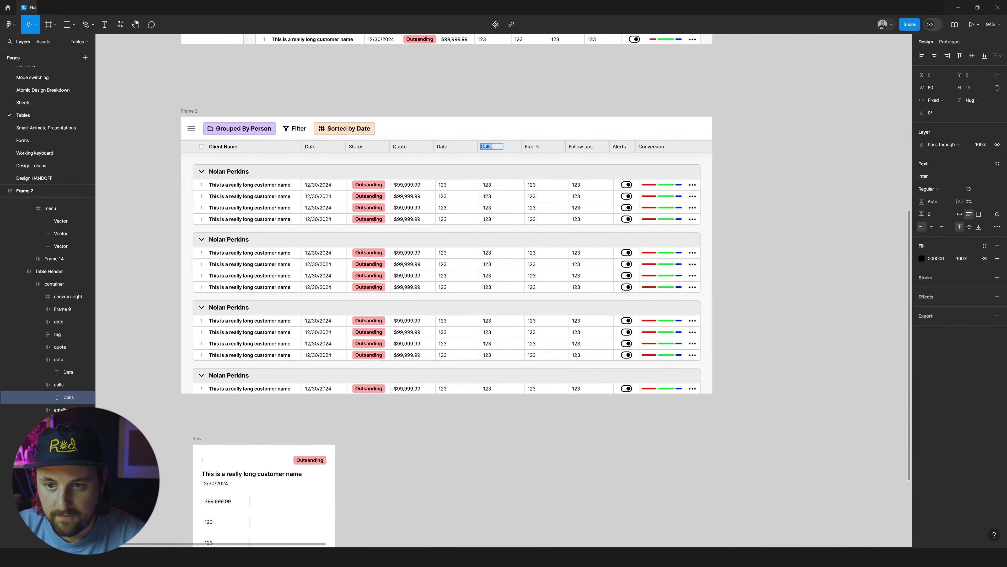
ctrl+click(534, 147)
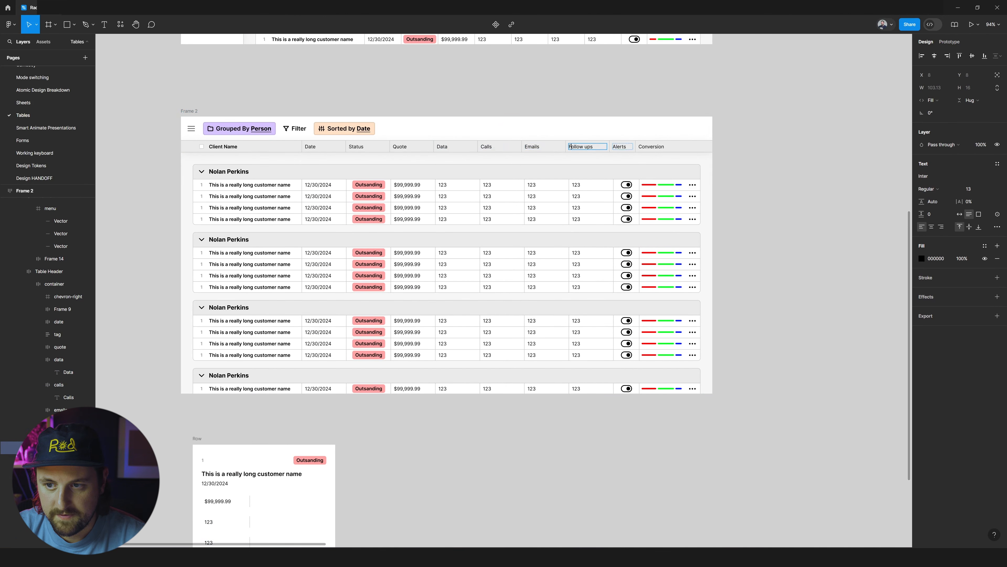
ctrl+click(622, 146)
scroll(562, 180, down, 5)
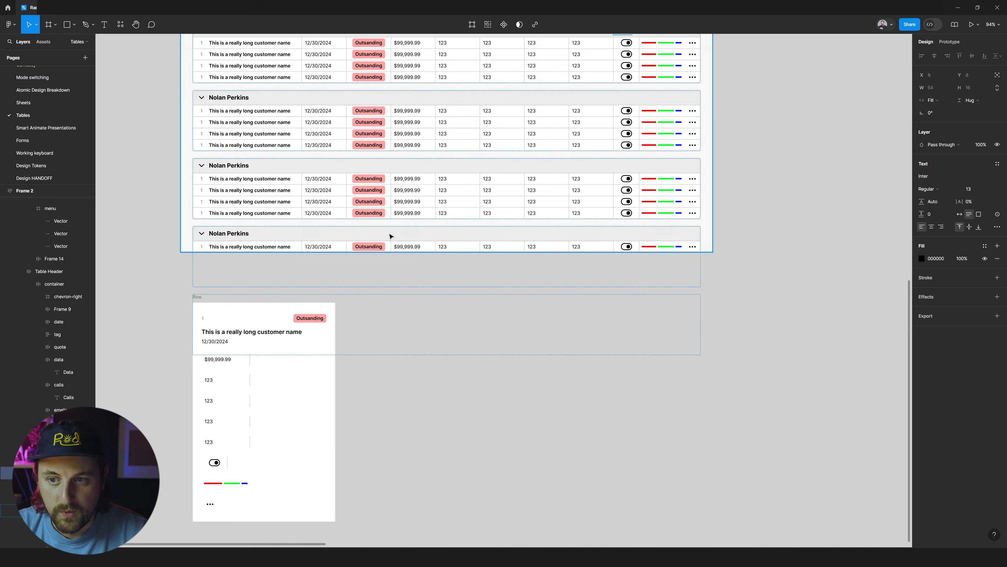
scroll(391, 236, up, 3)
scroll(391, 237, left, 3)
scroll(354, 301, down, 3)
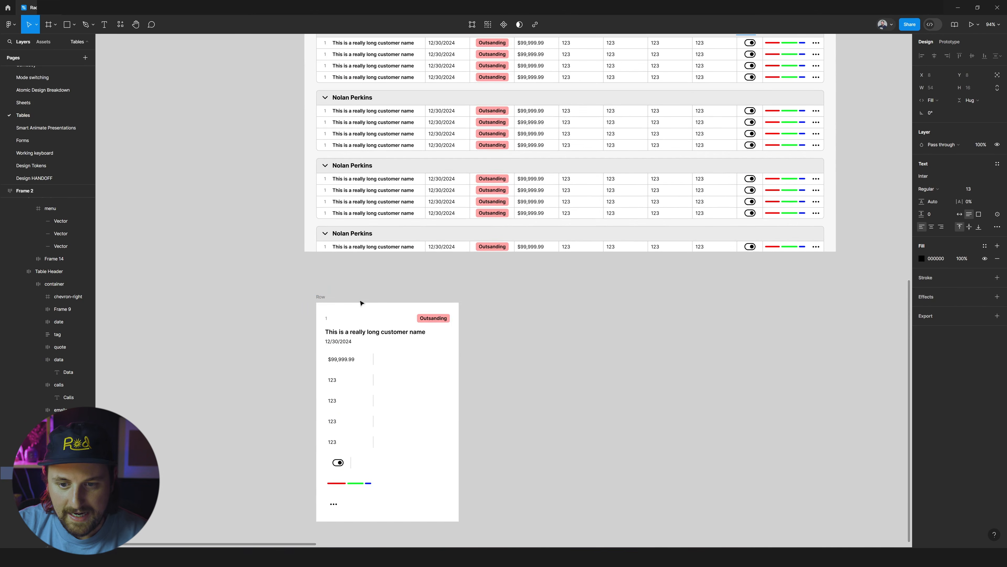
scroll(419, 331, up, 6)
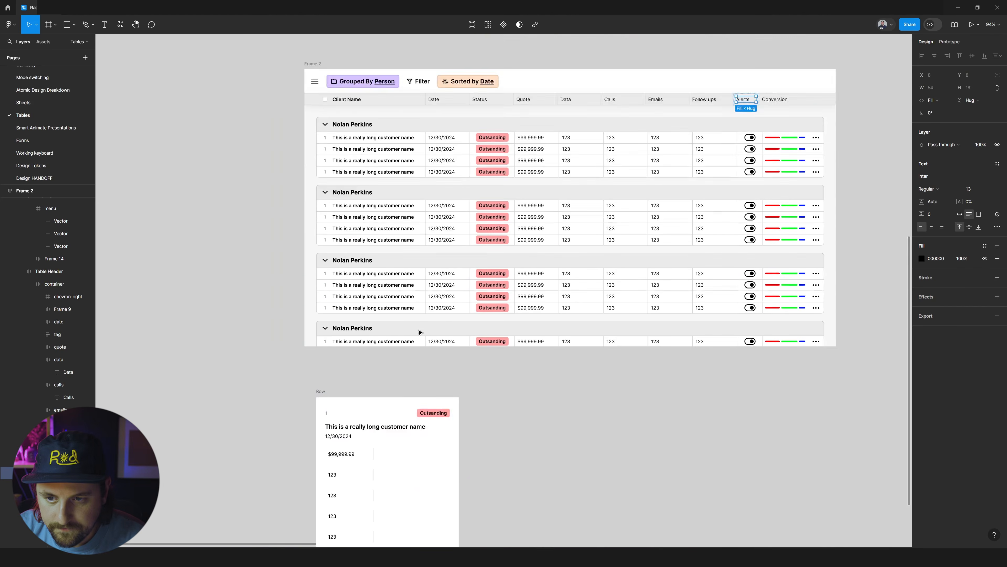
scroll(574, 246, down, 3)
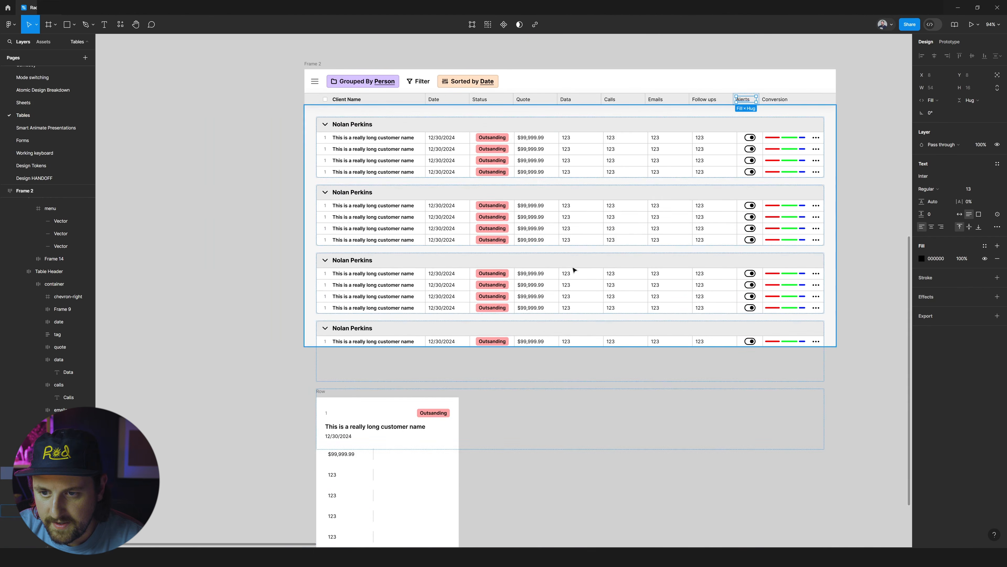
click(531, 144)
- Move the $99,999.99 quote text into the date's frame, ahead of the date, and set its width to Hug
scroll(437, 278, down, 3)
scroll(373, 365, up, 5)
click(345, 361)
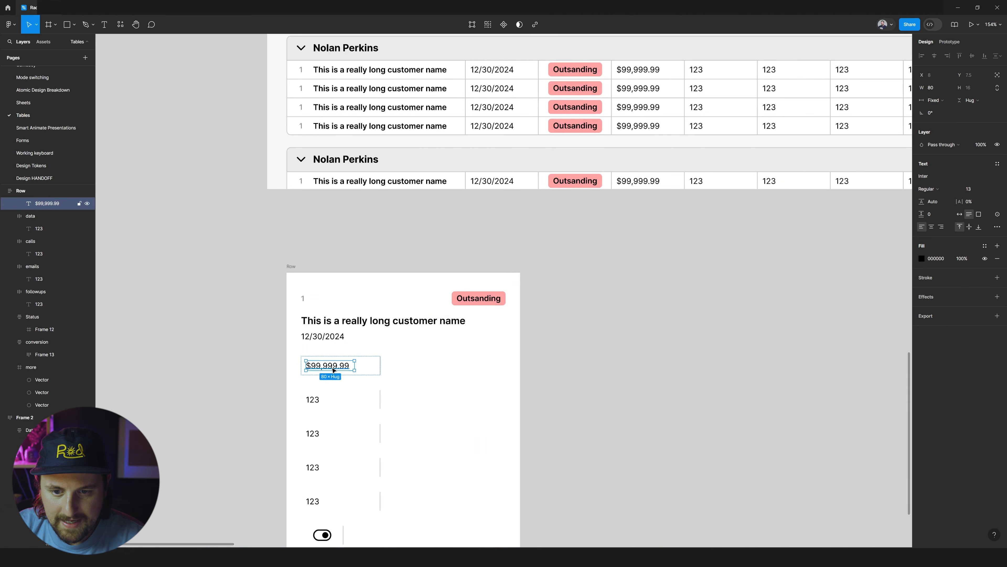
drag(330, 340, 328, 339)
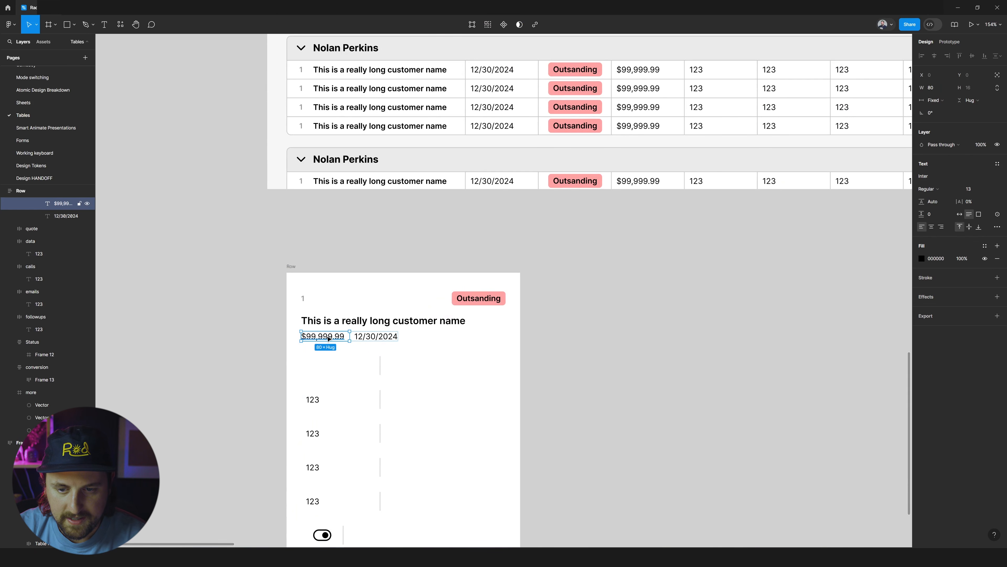
click(375, 337)
click(334, 336)
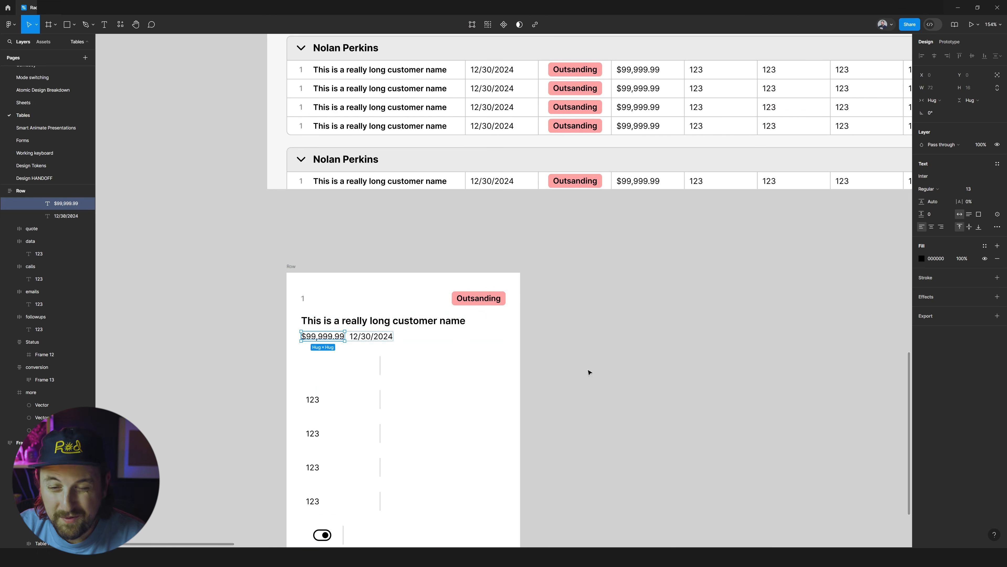
- Compare the card's quote and date line with the matching columns of the table rows
scroll(589, 372, up, 7)
scroll(592, 367, down, 10)
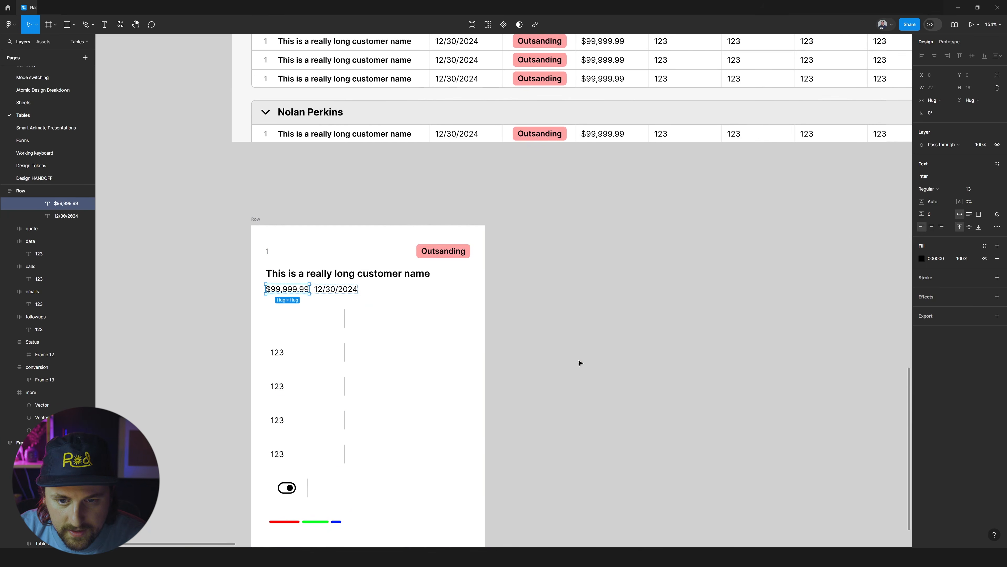
click(581, 362)
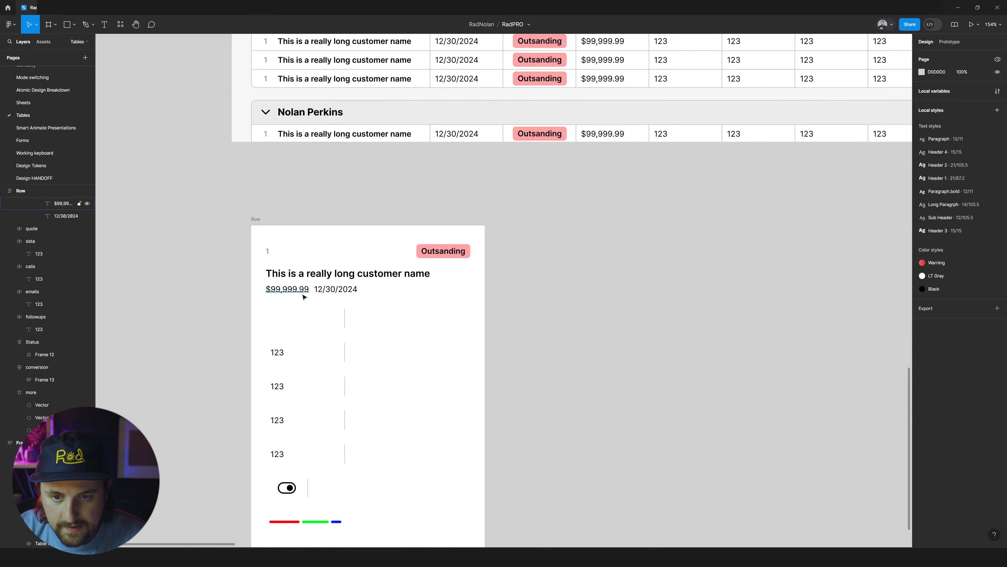
ctrl+click(304, 290)
click(482, 399)
scroll(481, 398, down, 1)
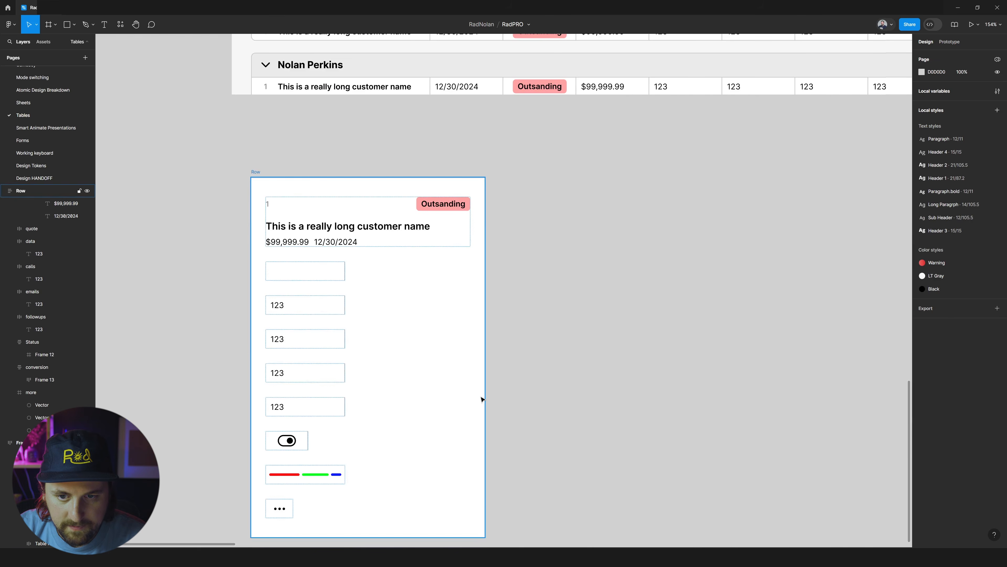
scroll(542, 406, left, 1)
scroll(543, 406, down, 2)
scroll(577, 385, up, 5)
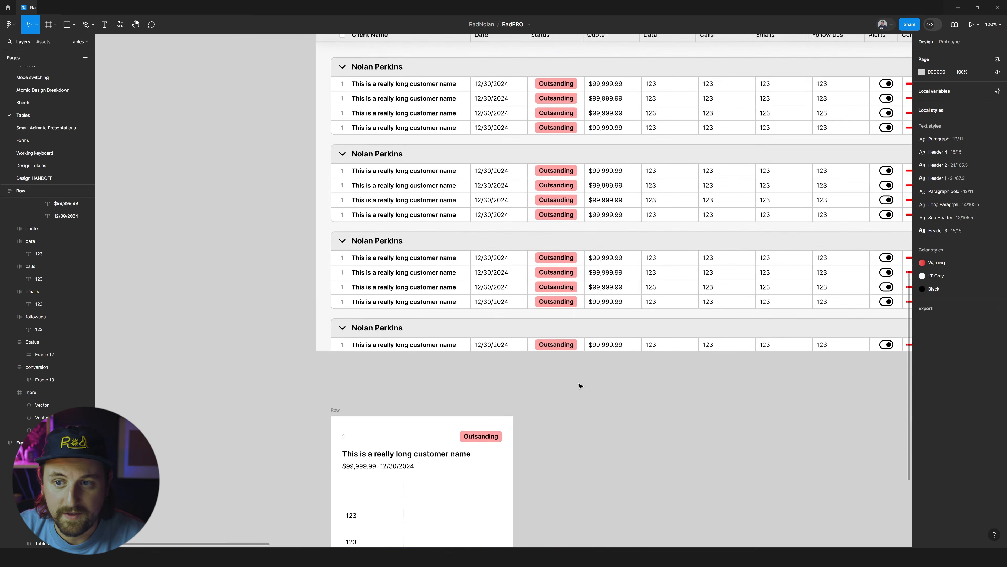
scroll(600, 171, down, 6)
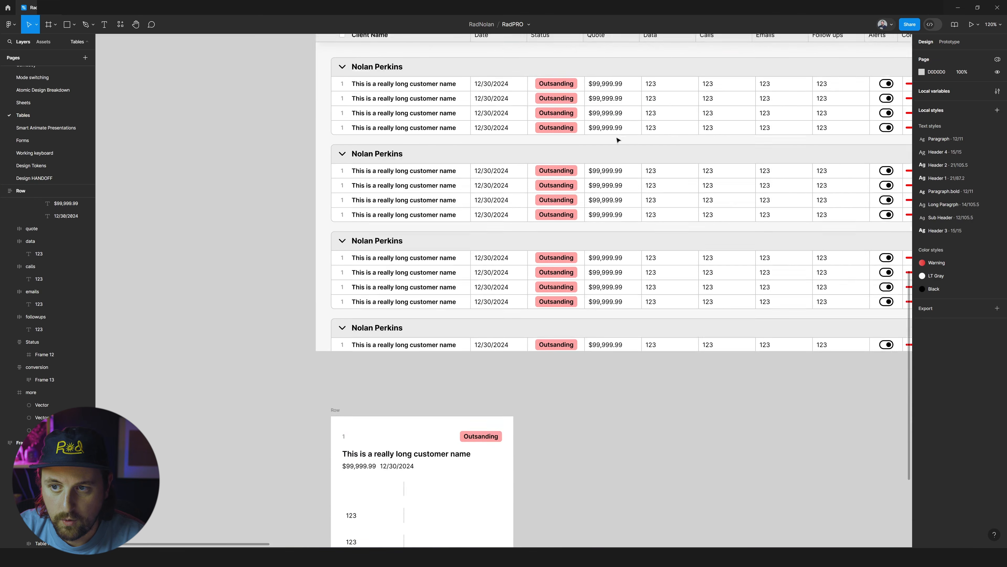
scroll(373, 270, up, 5)
- Delete the empty quote cell below the card's quote and date line
click(371, 285)
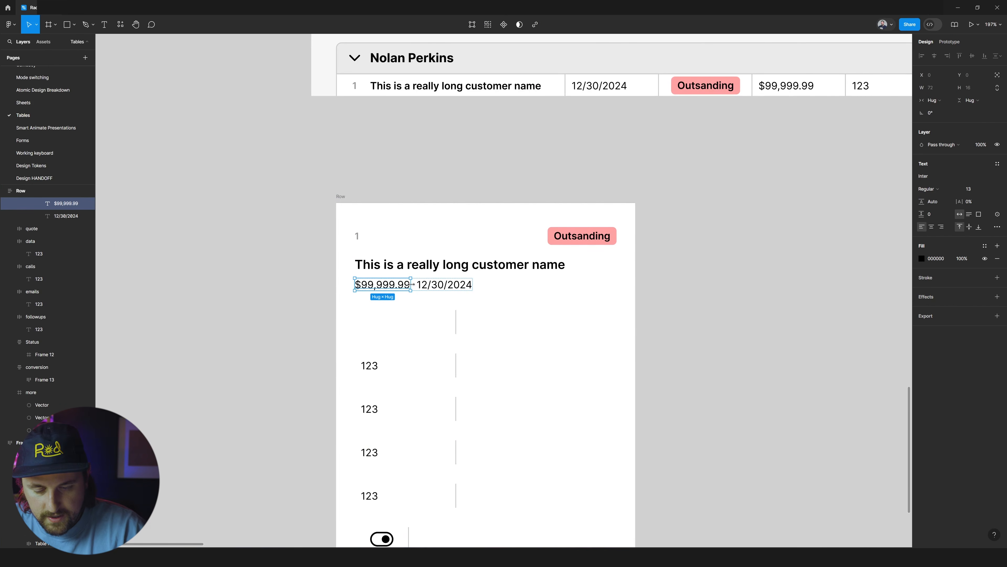
scroll(375, 330, down, 3)
click(429, 235)
key(Delete)
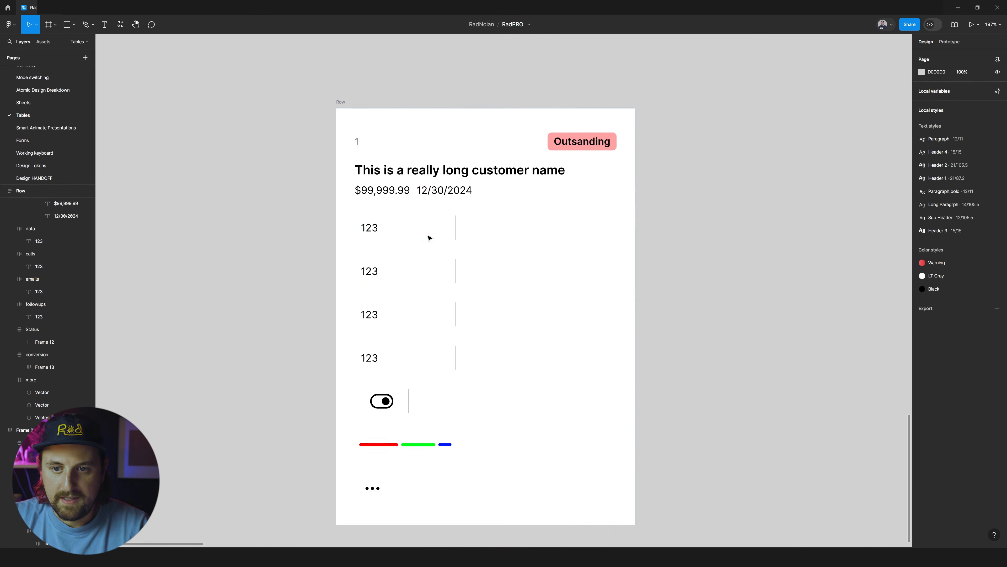
- Move the three-dot more icon from the end of the card into the number and badge frame, after the badge
scroll(489, 214, down, 3)
scroll(513, 283, up, 2)
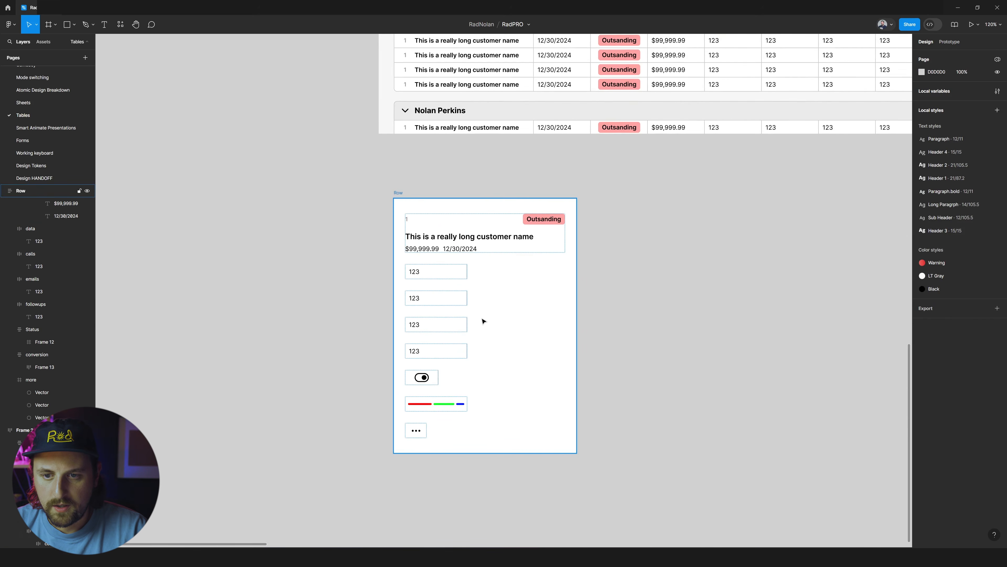
scroll(444, 428, up, 2)
double_click(417, 478)
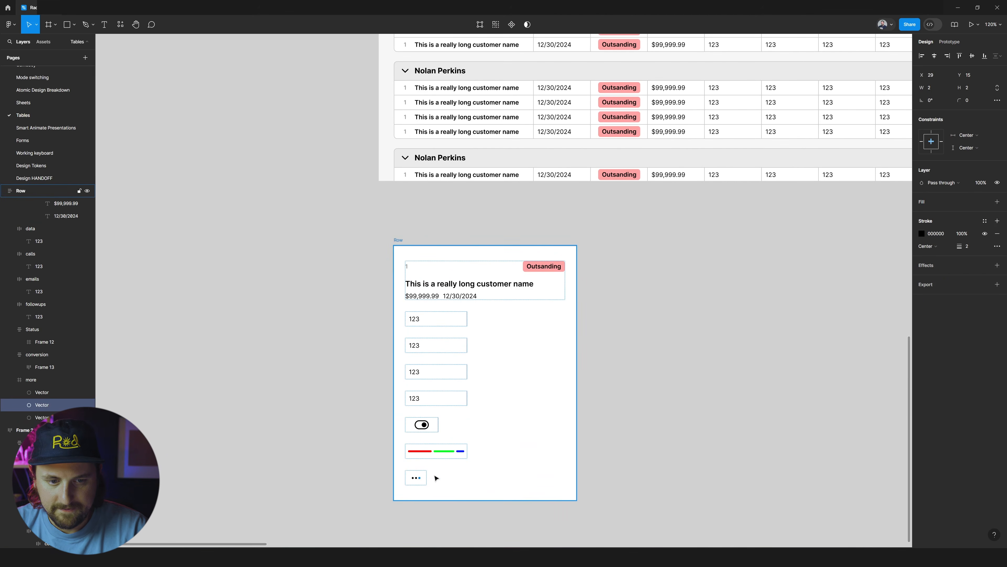
key(Escape)
drag(417, 477, 541, 267)
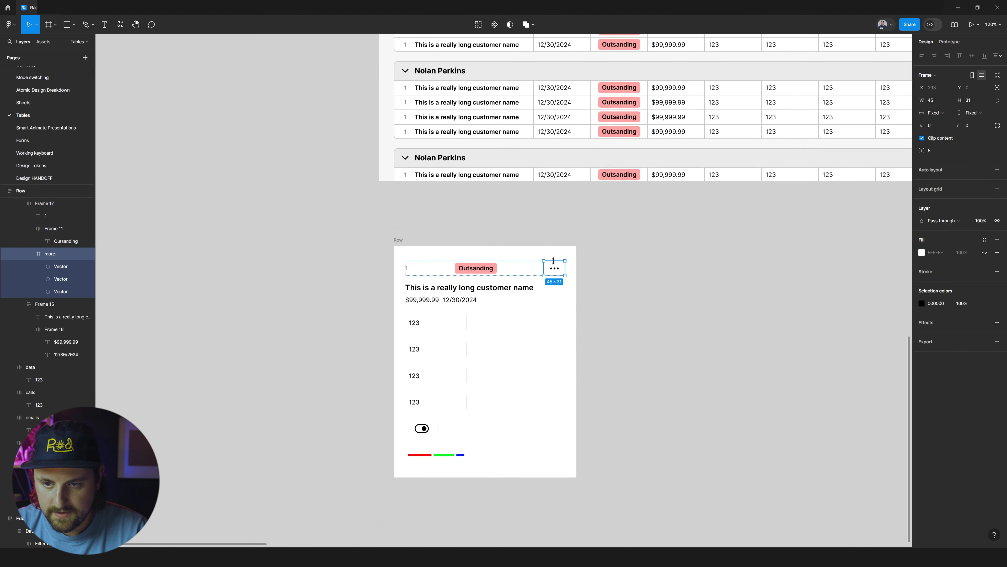
- Wrap the badge and more icon in a horizontal auto layout frame with Hug width and a gap of 8
shift+click(476, 267)
key(shift+a)
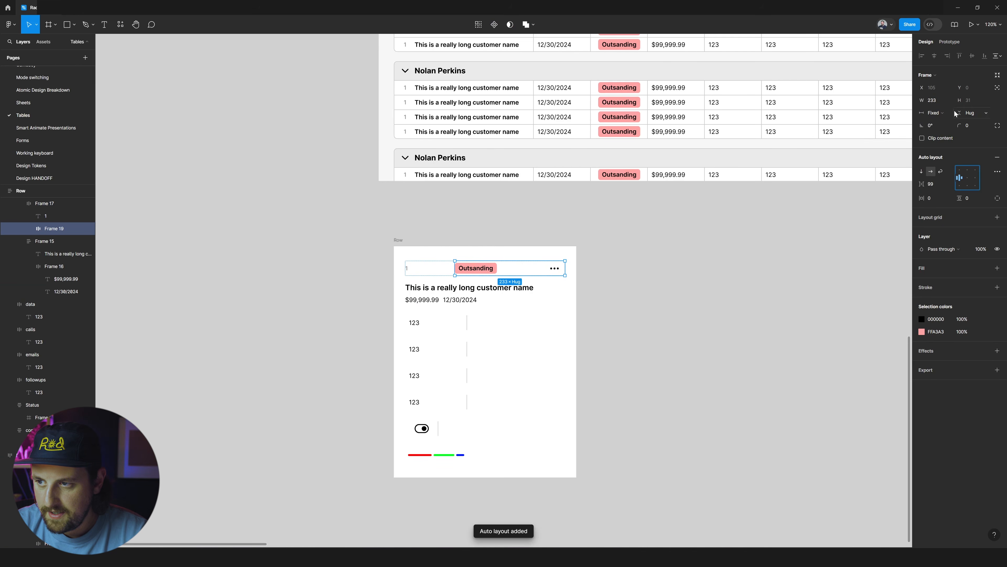
click(951, 122)
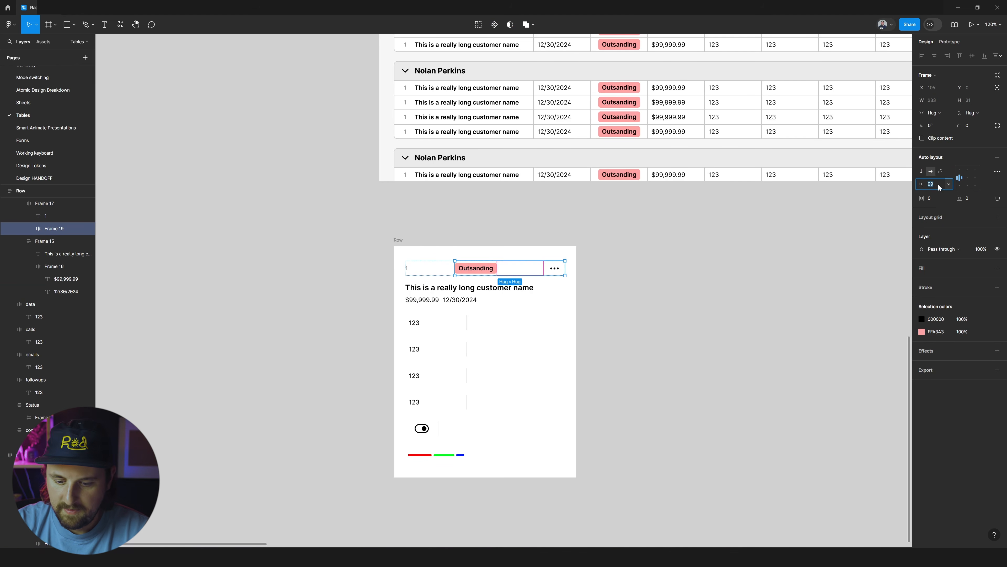
text(8)
key(Return)
click(735, 224)
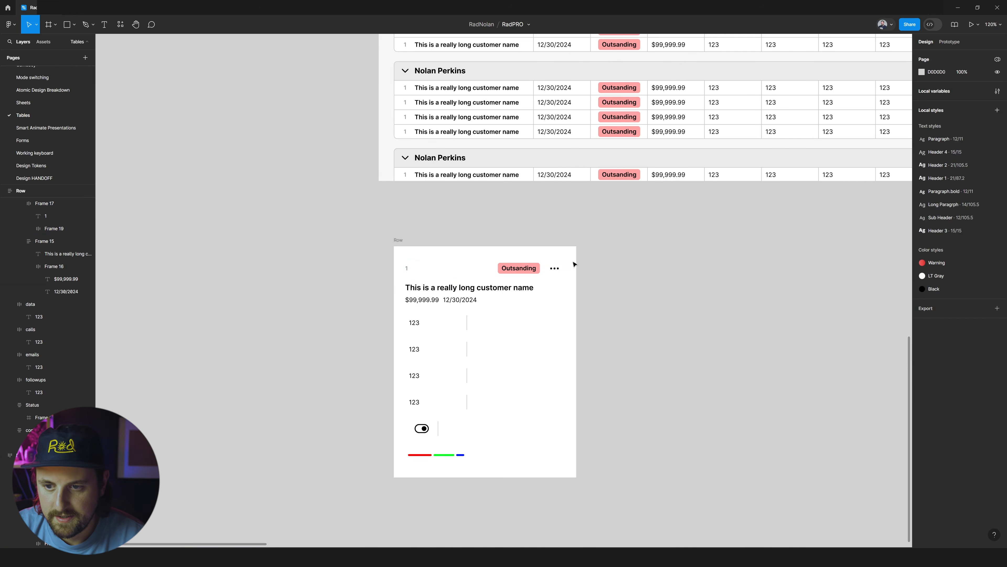
- Delete the three-dot more icon beside the card's status badge
double_click(529, 272)
click(529, 271)
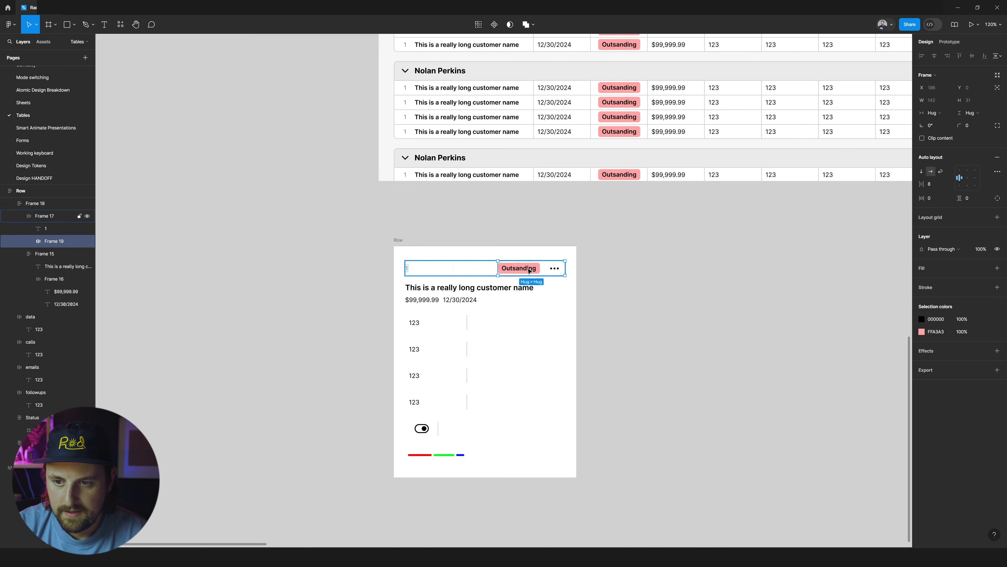
click(552, 273)
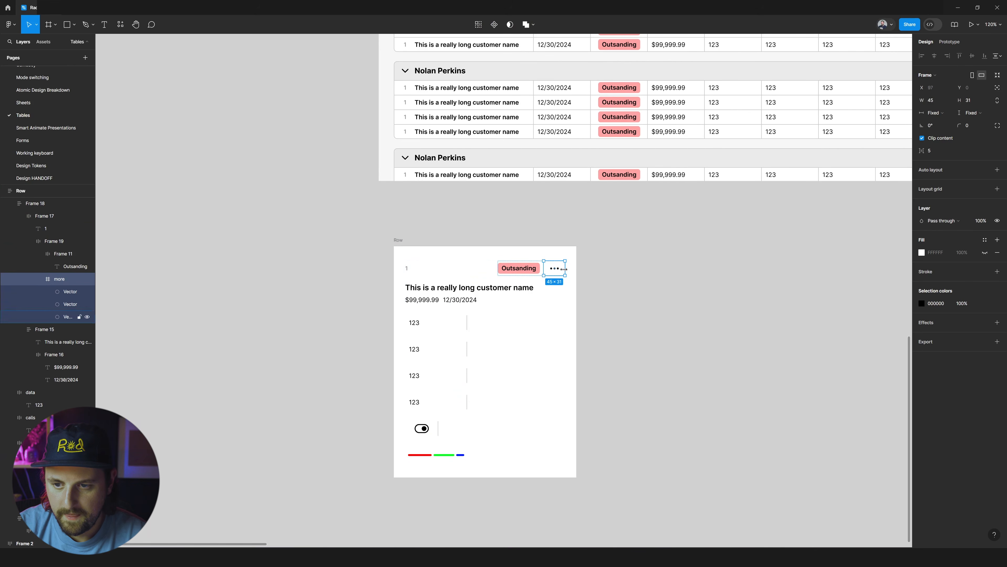
key(Delete)
click(540, 269)
click(539, 268)
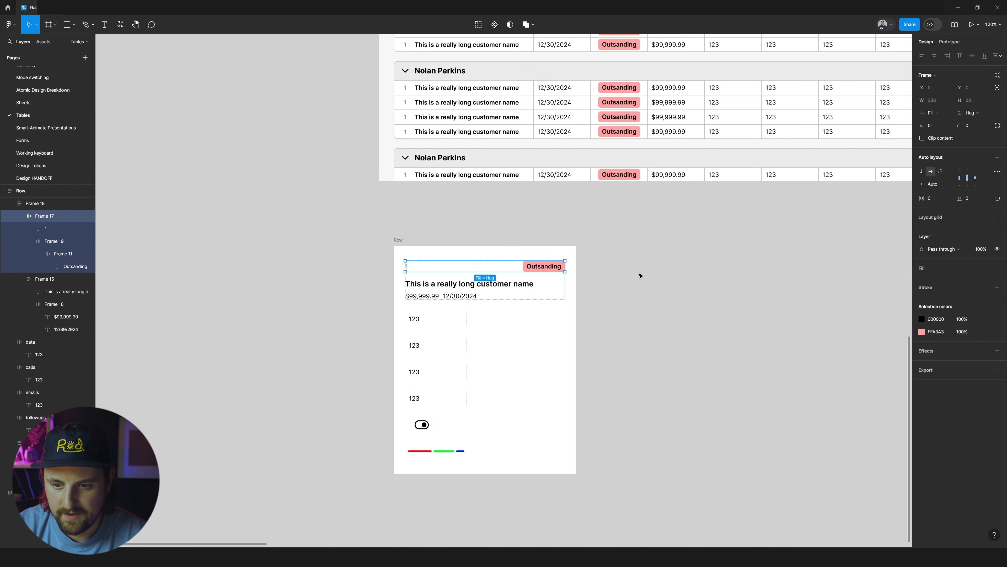
click(571, 269)
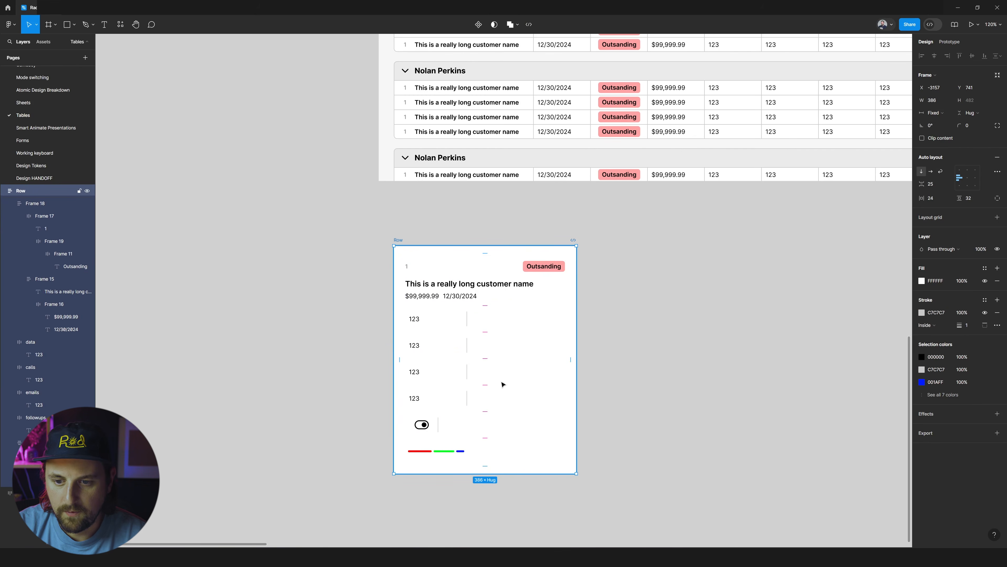
click(654, 383)
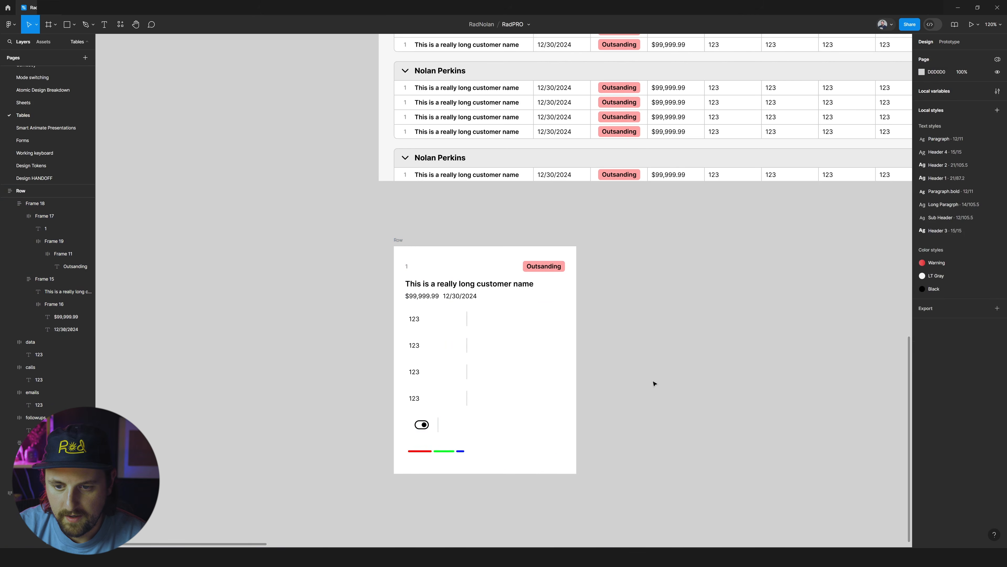
key(ctrl+z)
key(Delete)
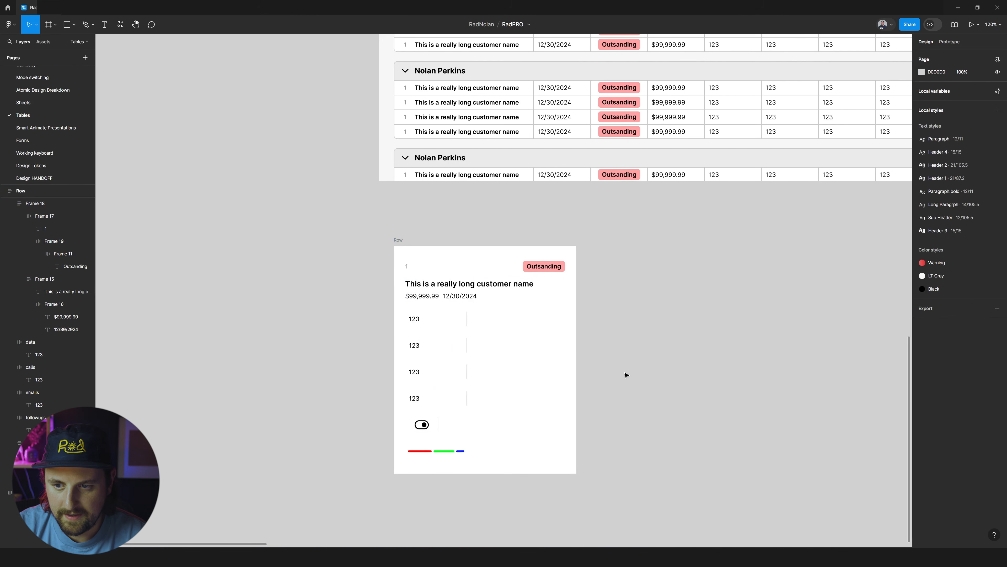
- Make the 123 text in the card's first data cell hug its contents and duplicate it within the cell
click(441, 322)
scroll(436, 321, right, 5)
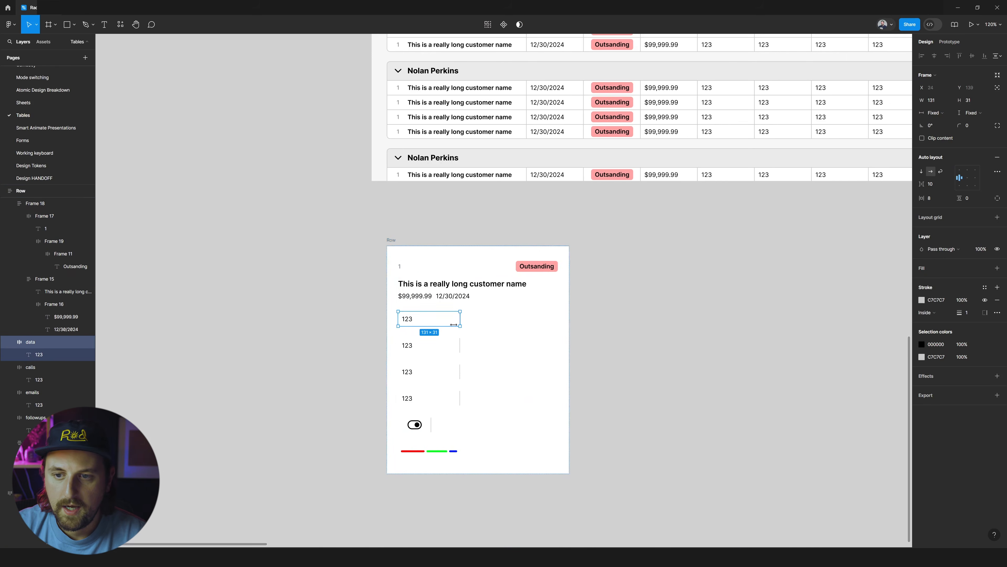
scroll(357, 329, up, 2)
scroll(302, 332, down, 3)
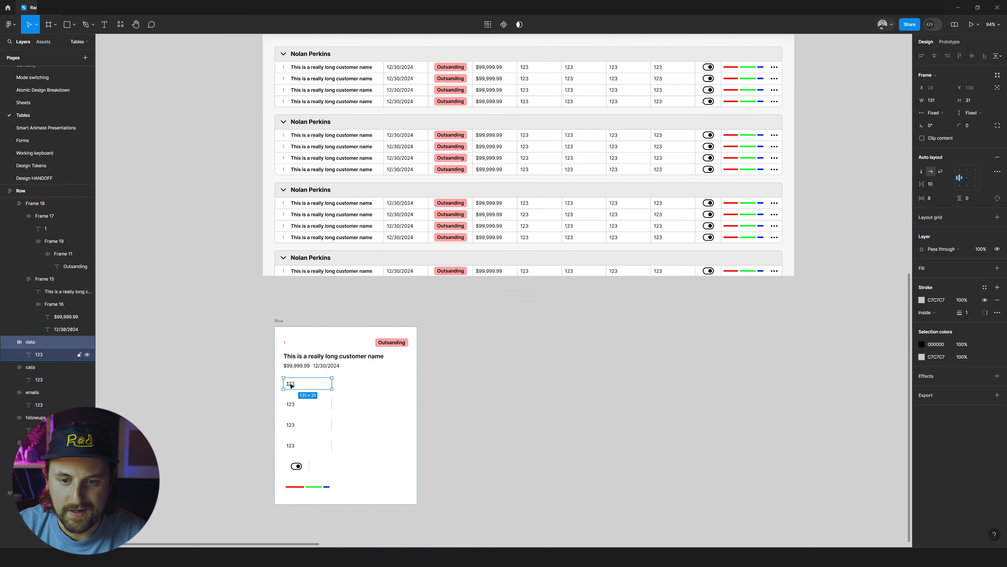
key(Return)
scroll(301, 391, up, 2)
scroll(300, 390, down, 3)
scroll(279, 412, up, 5)
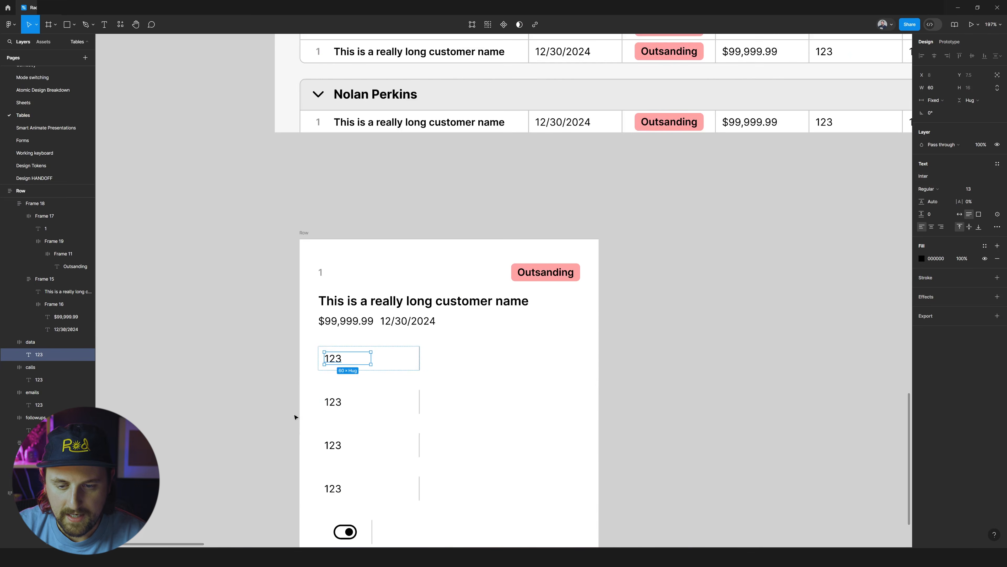
scroll(335, 380, down, 1)
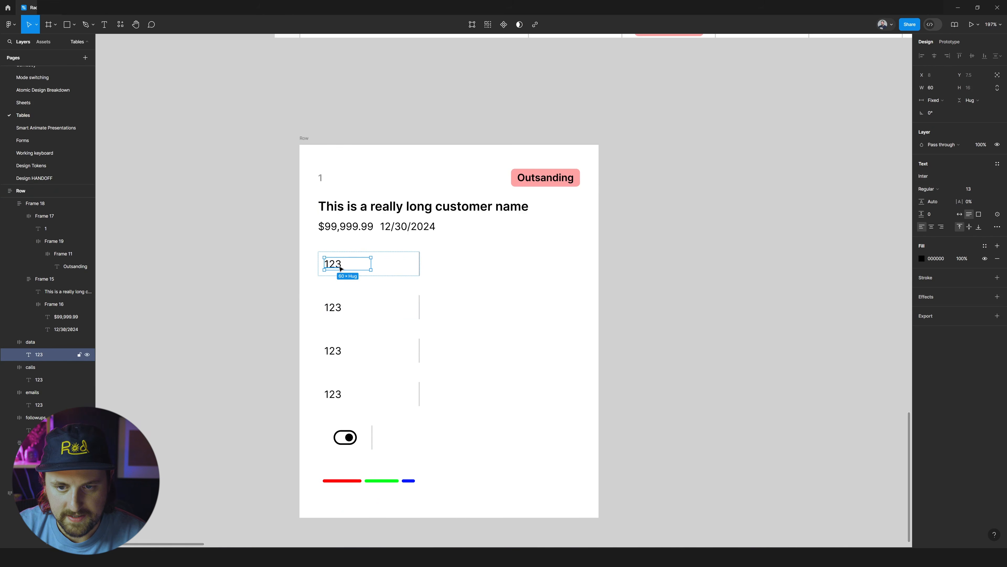
double_click(370, 261)
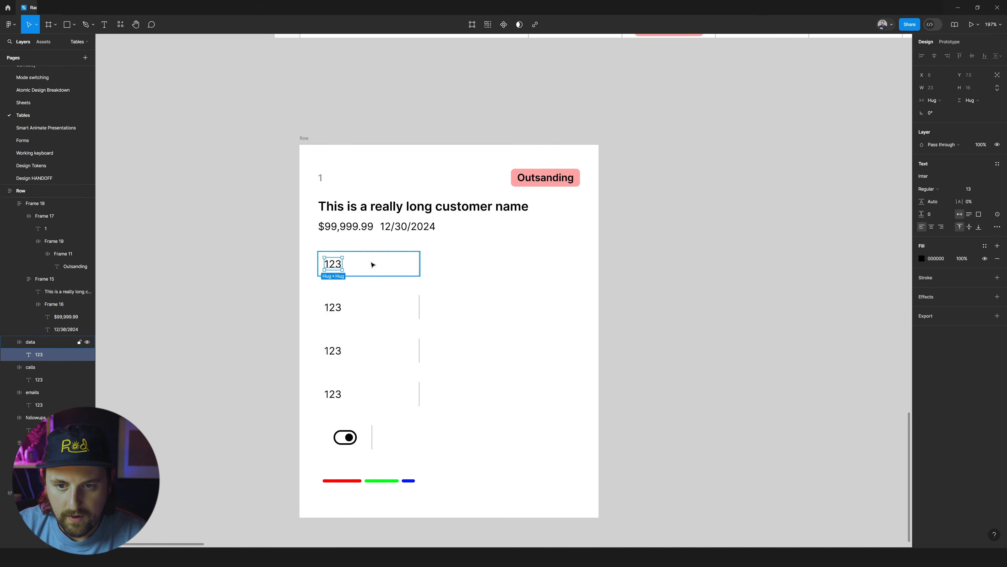
key(ctrl+d)
- Change the first of the two 123 texts to the label Data and make it bold
click(334, 266)
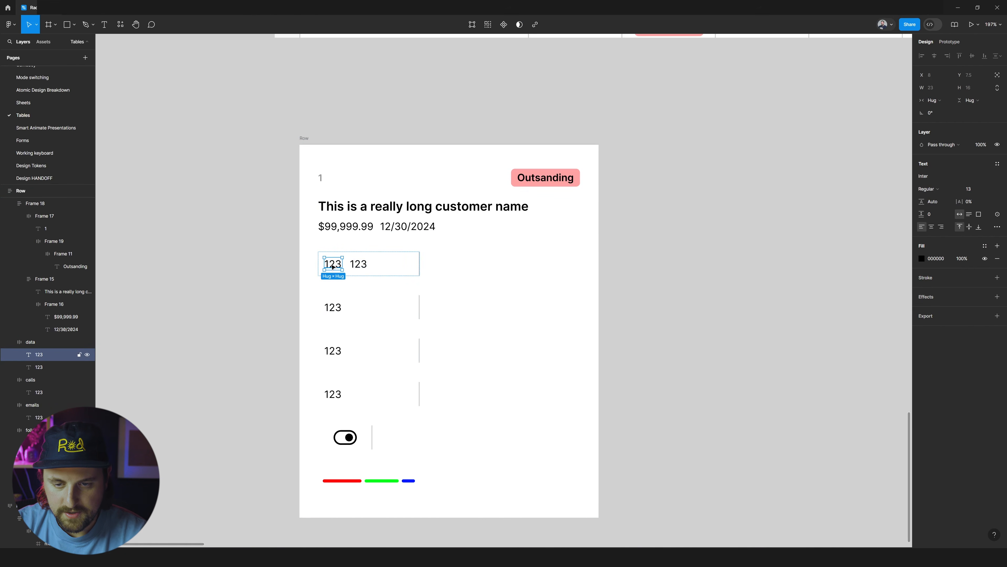
double_click(335, 266)
text(Data)
key(Escape)
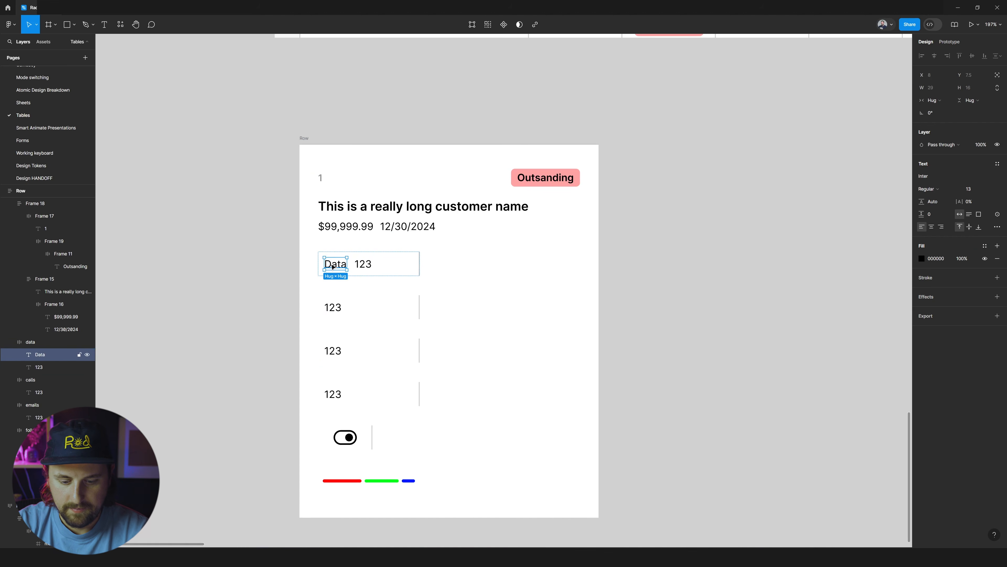
key(ctrl+v)
key(Delete)
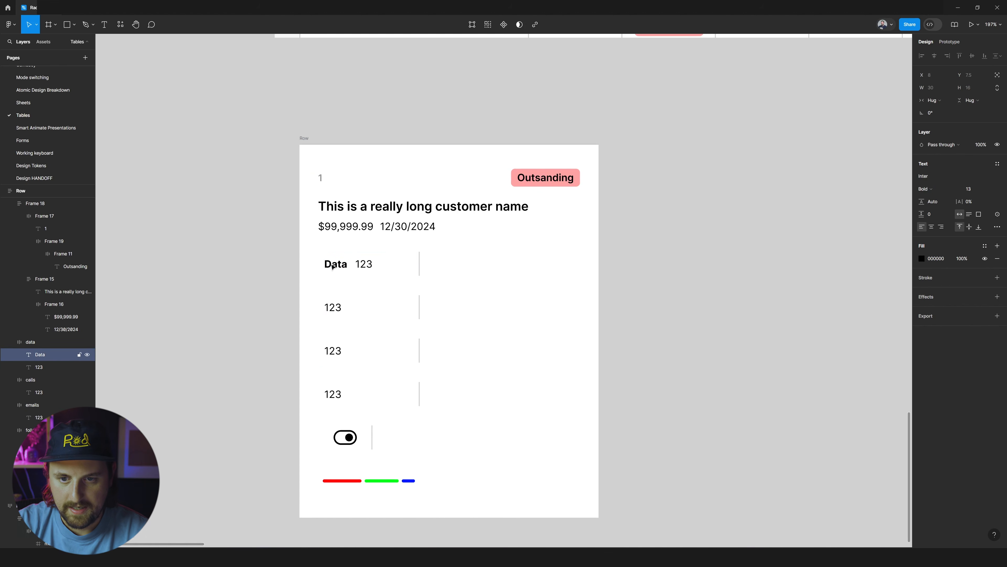
- Set the data cell's horizontal padding to 0 and the gap between label and value to 8
click(333, 265)
scroll(359, 262, down, 3)
key(Escape)
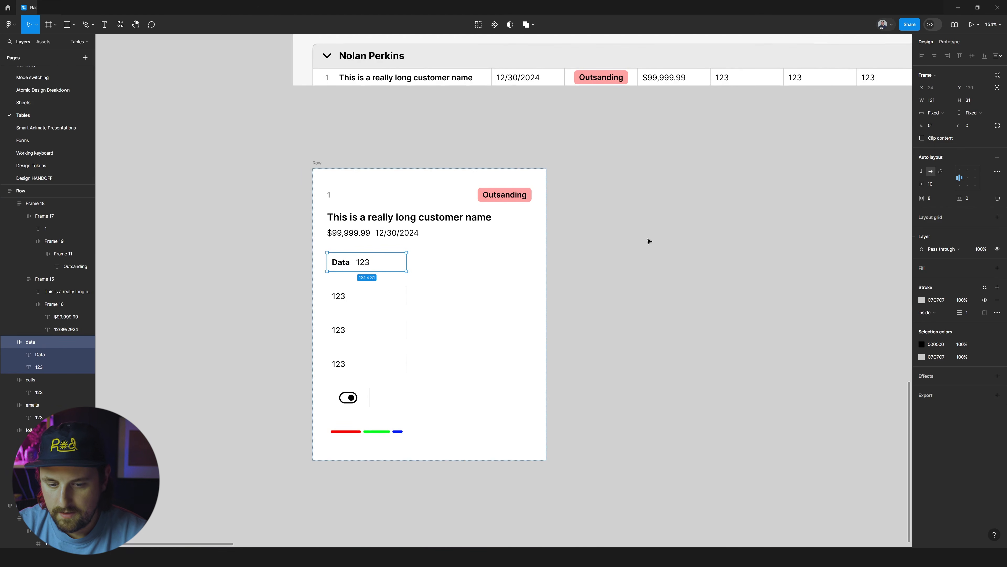
text(0)
key(Return)
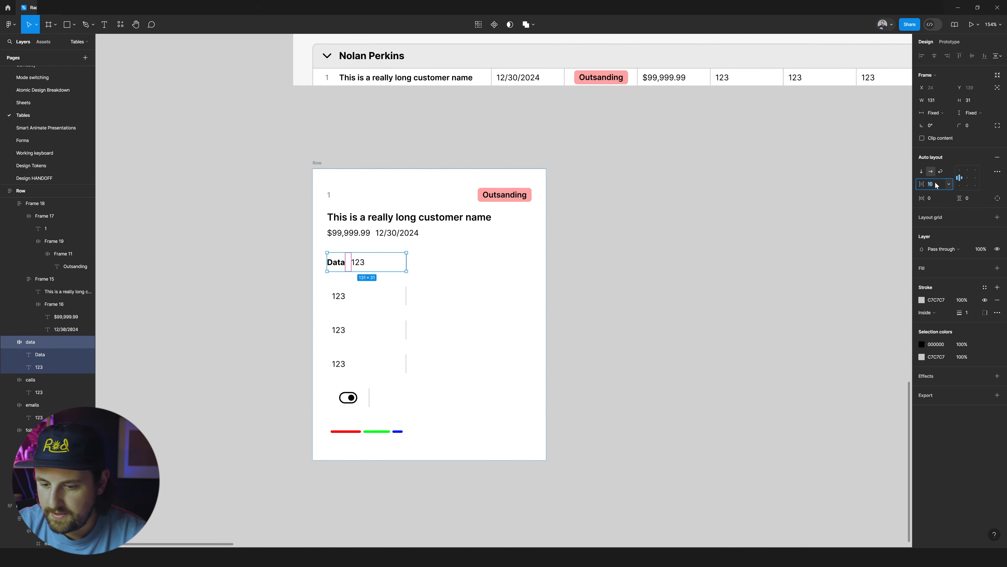
key(Return)
- Remove the data cell's stroke and set its height and width to hug contents
click(973, 113)
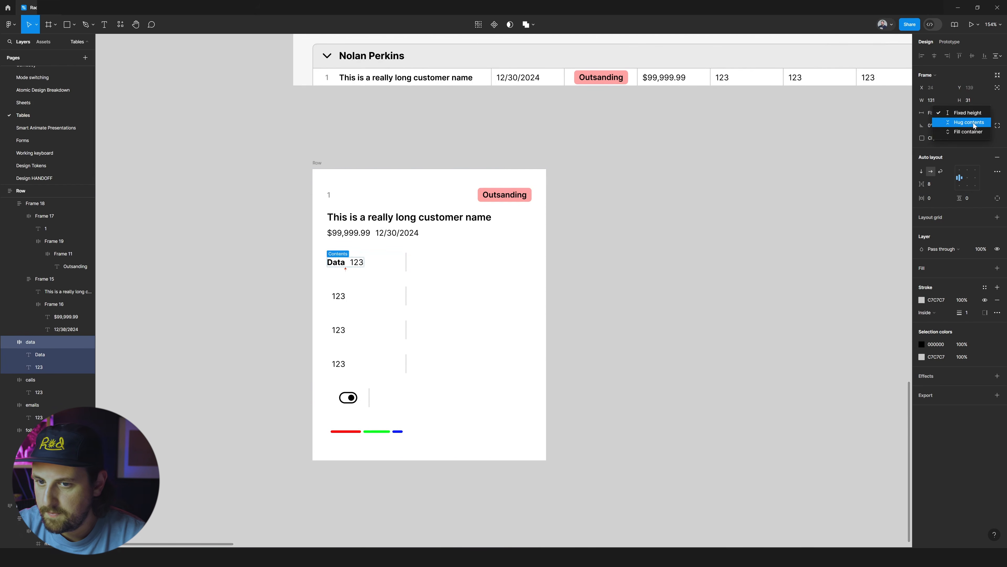
click(968, 124)
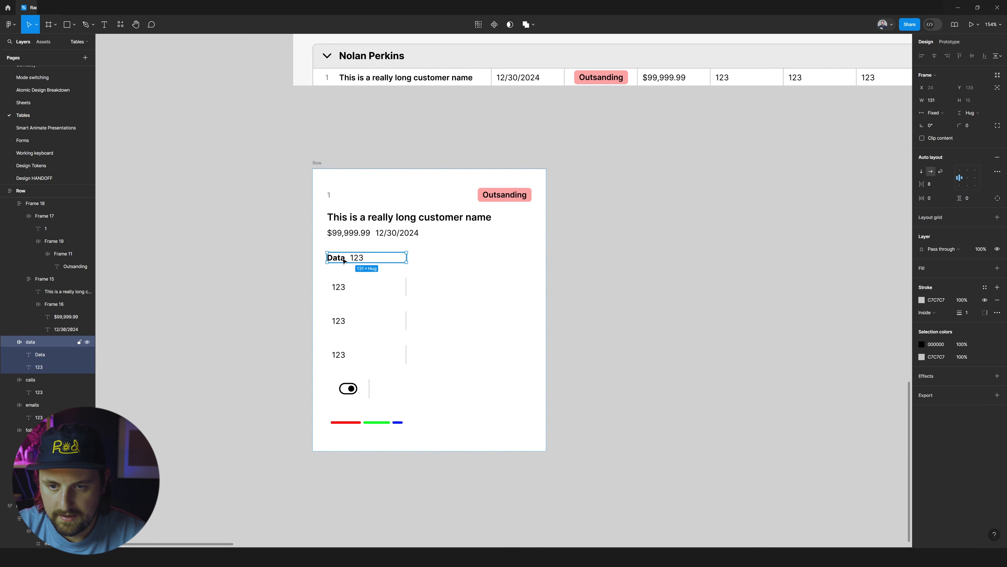
click(998, 300)
click(949, 101)
click(938, 119)
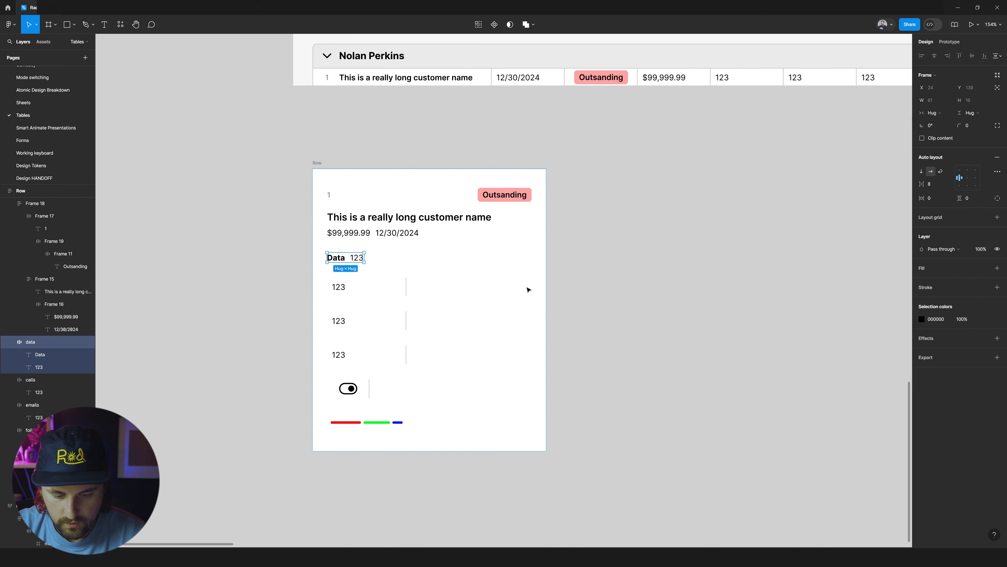
- Duplicate the Data line in the card and relabel the copy Calls to match the table's column header
key(ctrl+d)
scroll(345, 287, down, 4)
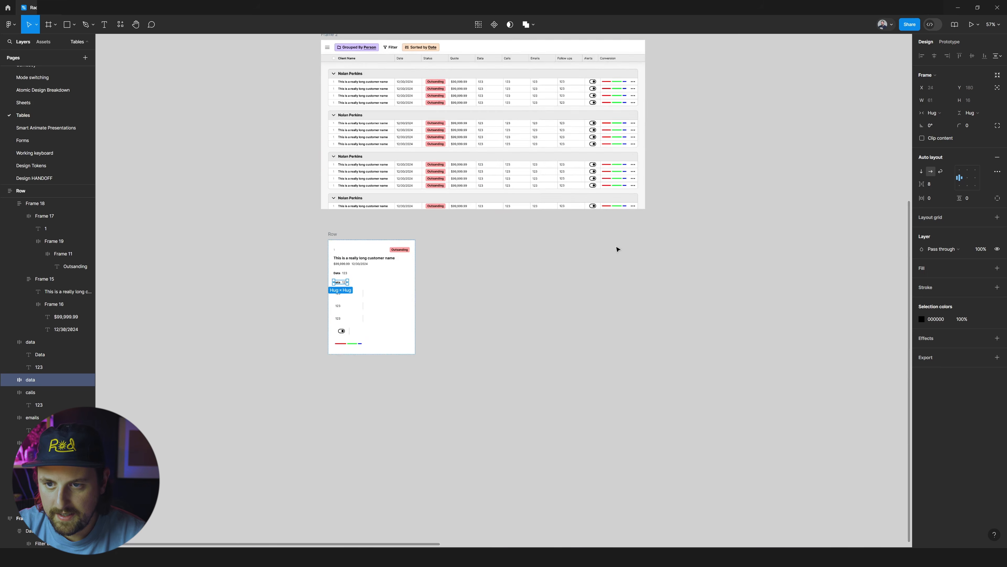
scroll(623, 245, up, 2)
scroll(415, 255, up, 2)
scroll(397, 278, down, 2)
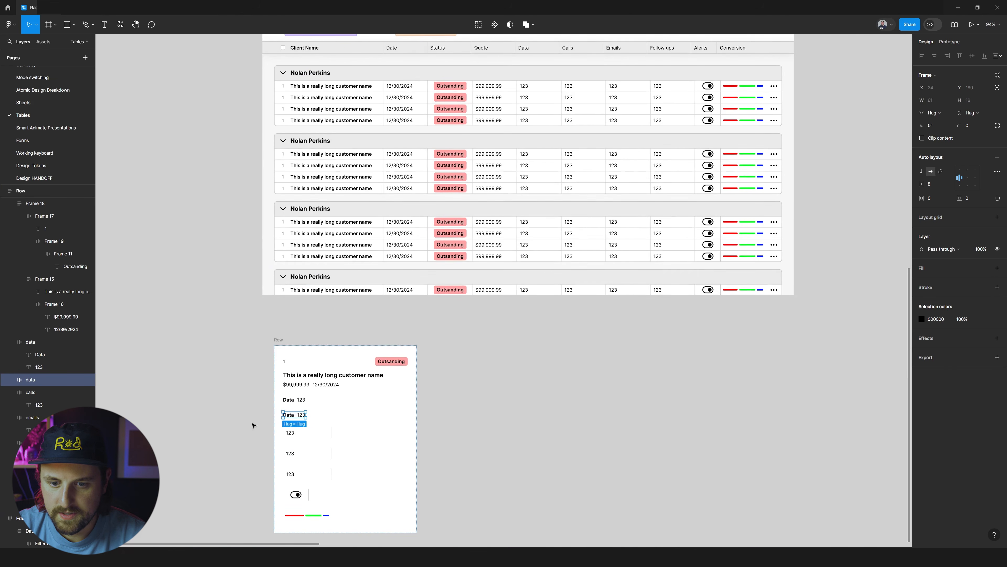
double_click(288, 415)
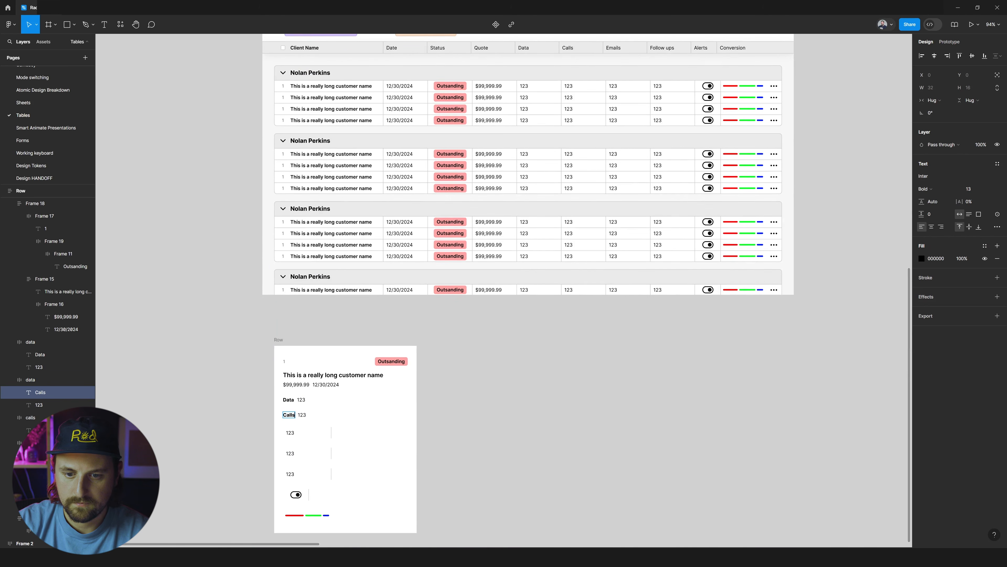
key(Escape)
- Duplicate the Calls line and relabel the copy Emails
double_click(304, 416)
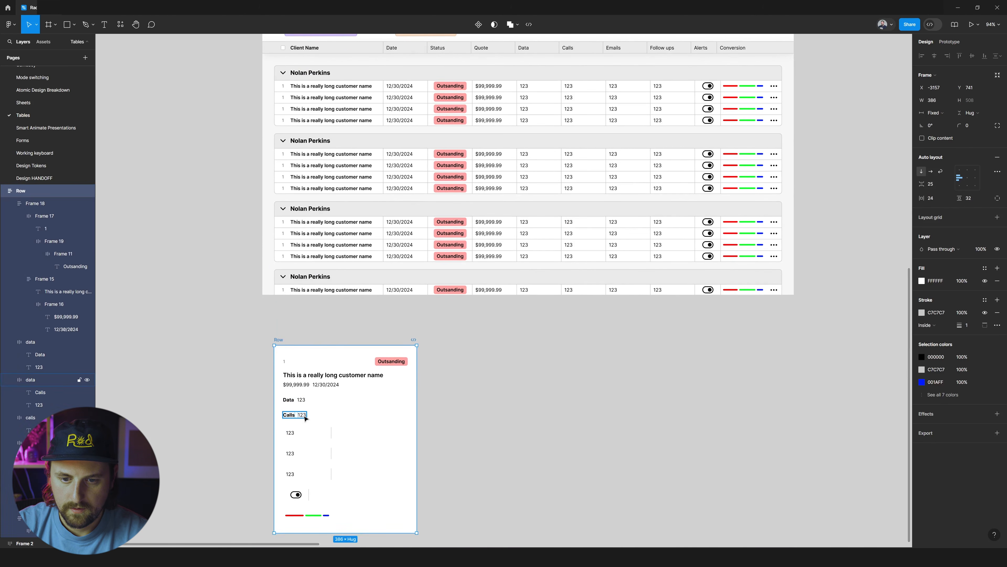
key(ctrl+d)
double_click(289, 430)
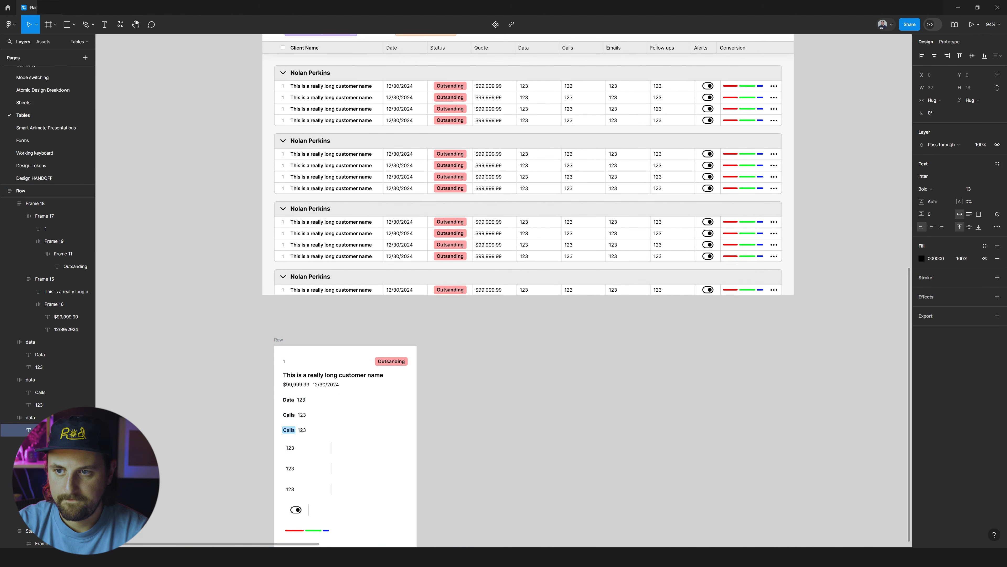
key(Escape)
key(Escape)
- Duplicate the Emails line and relabel the copy Follow Ups
key(ctrl+d)
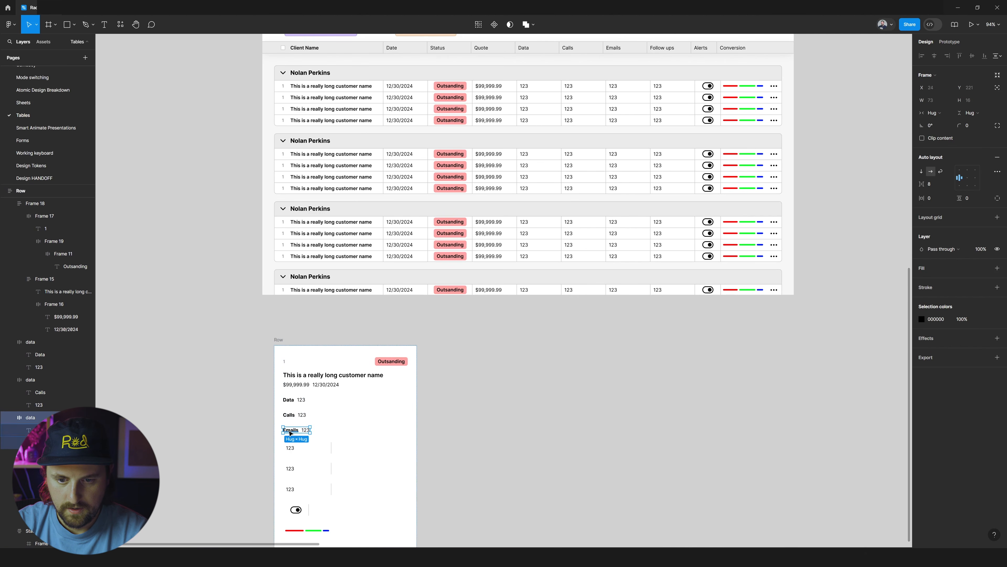
double_click(289, 445)
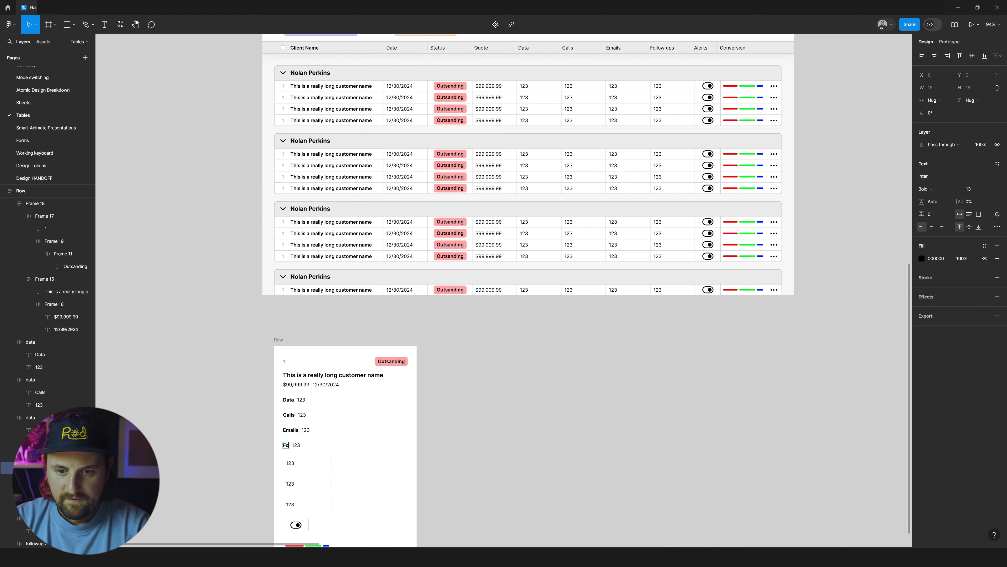
text(Follow Ups)
key(Escape)
key(Escape)
key(Escape)
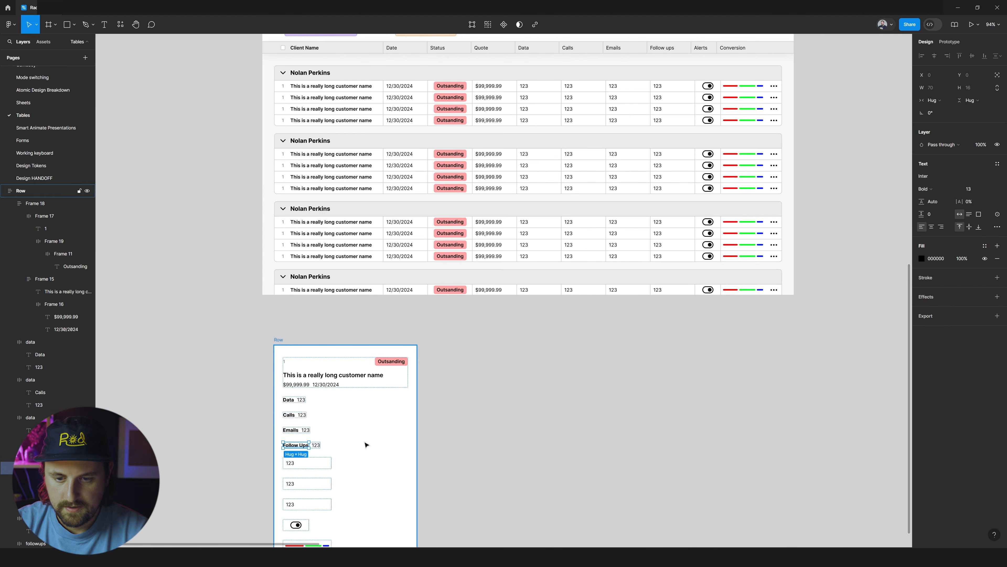
- Delete the three leftover unlabelled 123 cells below the Follow Ups line
scroll(309, 404, down, 2)
click(306, 415)
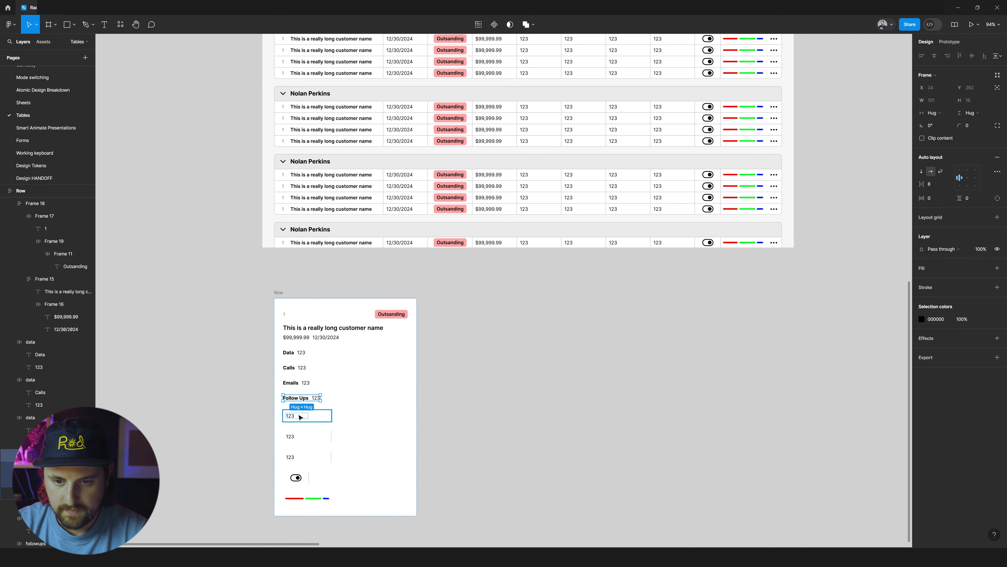
click(303, 440)
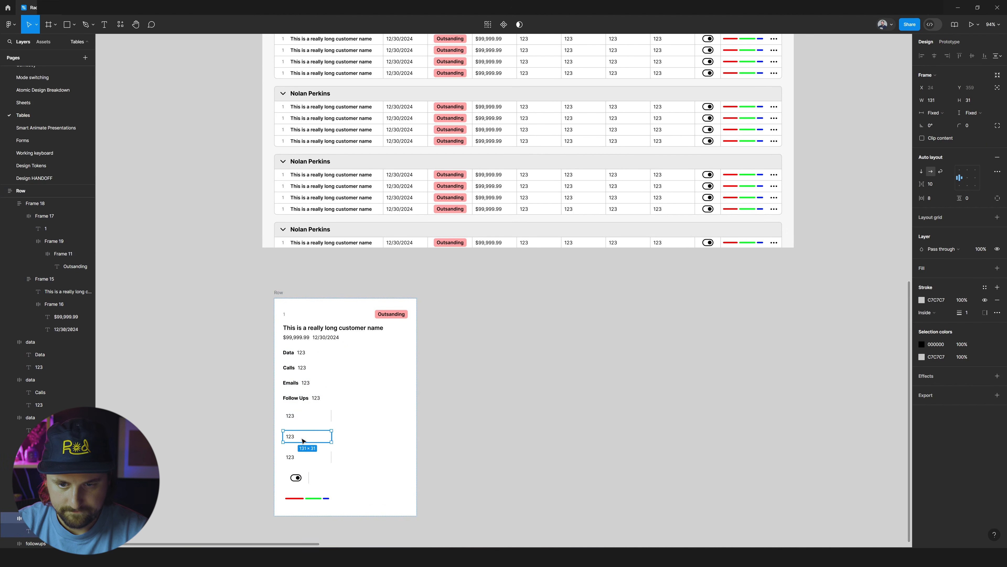
shift+click(298, 418)
shift+click(296, 456)
key(Delete)
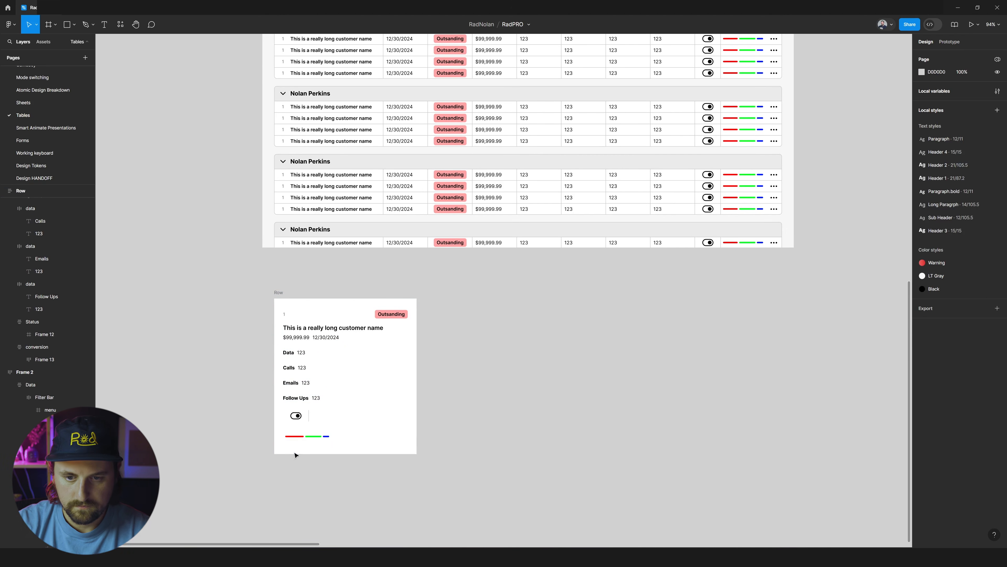
- Wrap the Data, Calls, Emails and Follow Ups lines in a vertical auto layout frame with a gap of 16
click(300, 397)
shift+click(294, 383)
shift+click(290, 369)
shift+click(288, 349)
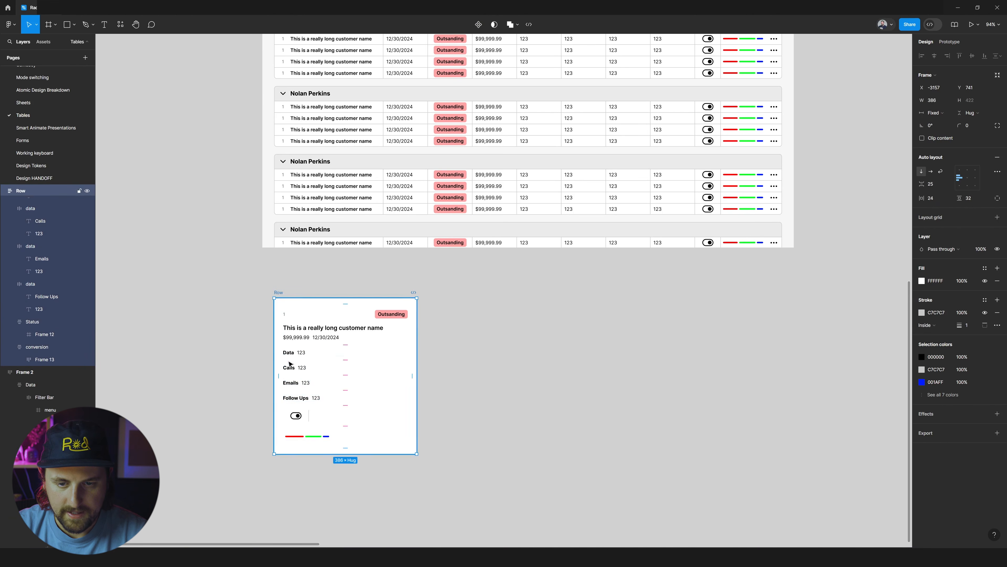
scroll(289, 363, up, 5)
click(304, 338)
shift+click(308, 363)
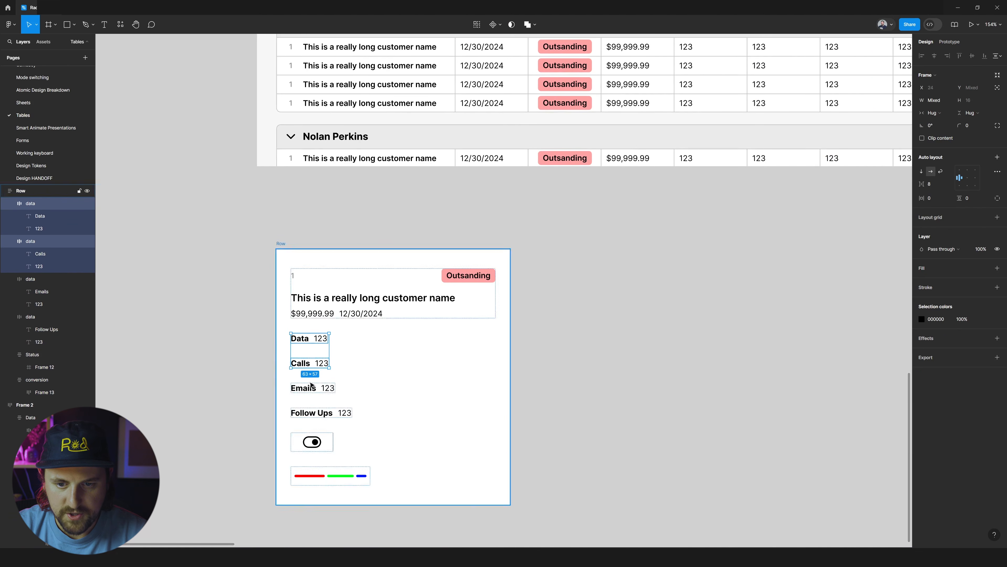
shift+click(311, 387)
shift+click(320, 413)
key(shift+a)
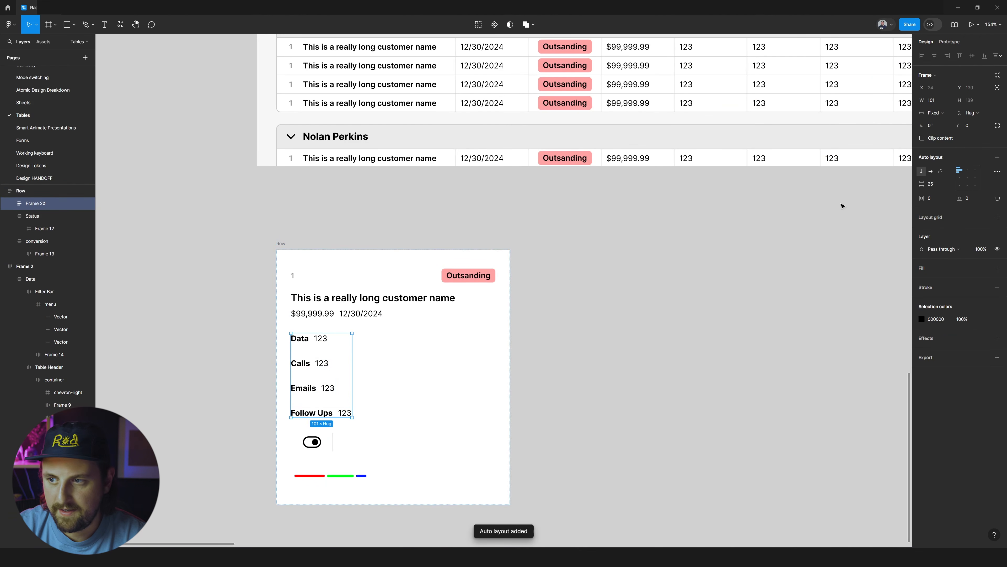
key(shift+Down)
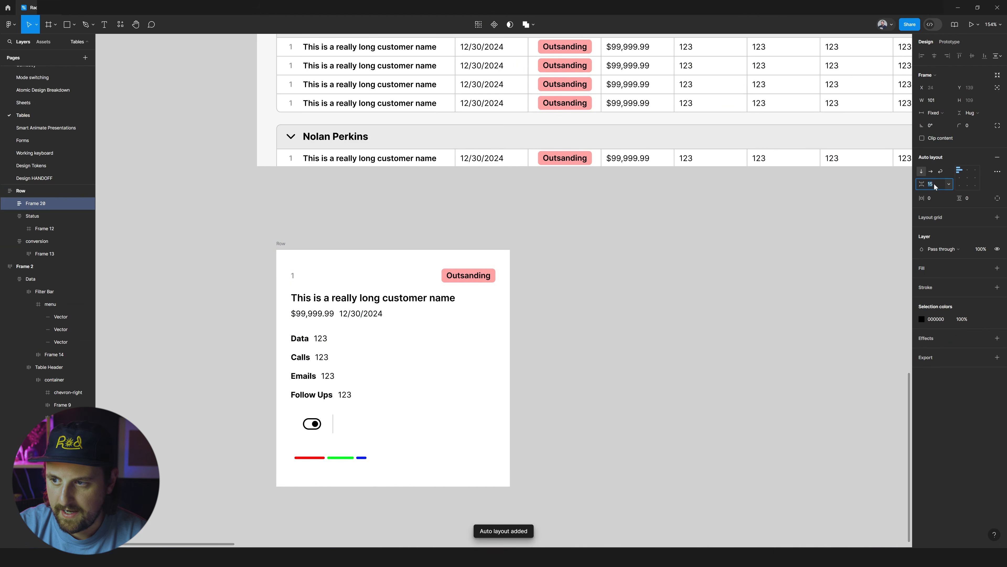
key(Up)
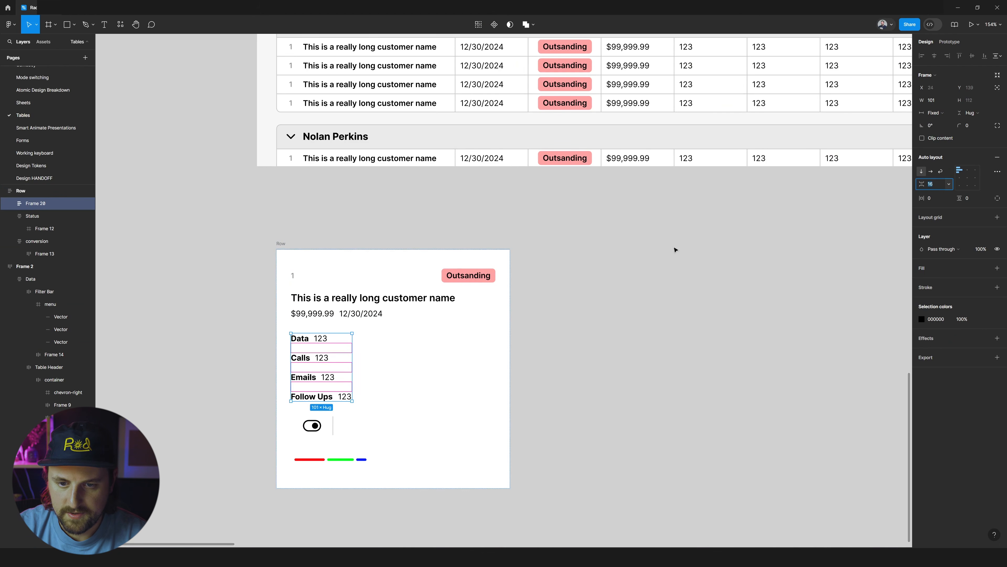
- Set the gap between the four labelled lines to 8 and the card's overall vertical gap to 24
text(8)
key(Return)
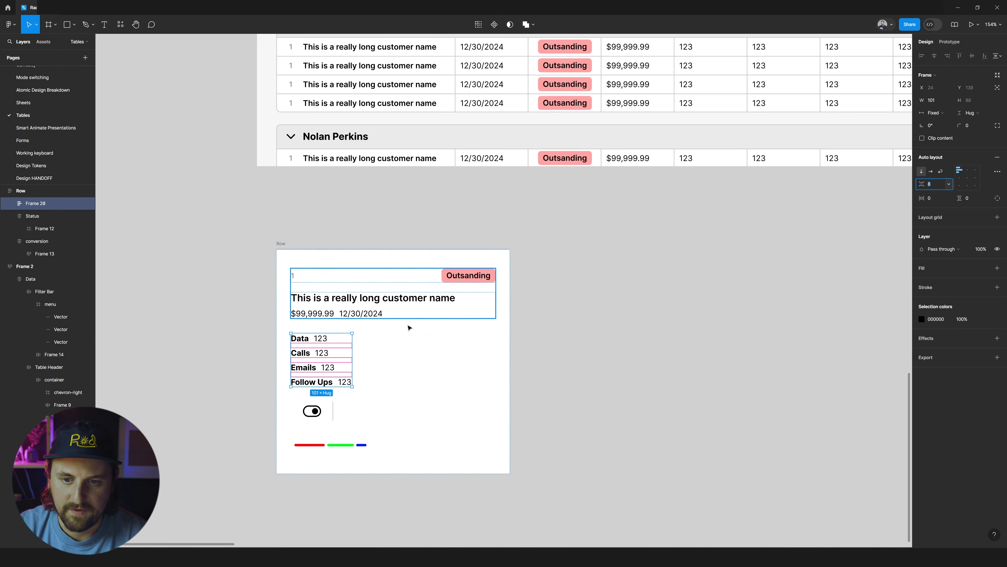
click(378, 326)
click(348, 307)
click(319, 342)
click(389, 335)
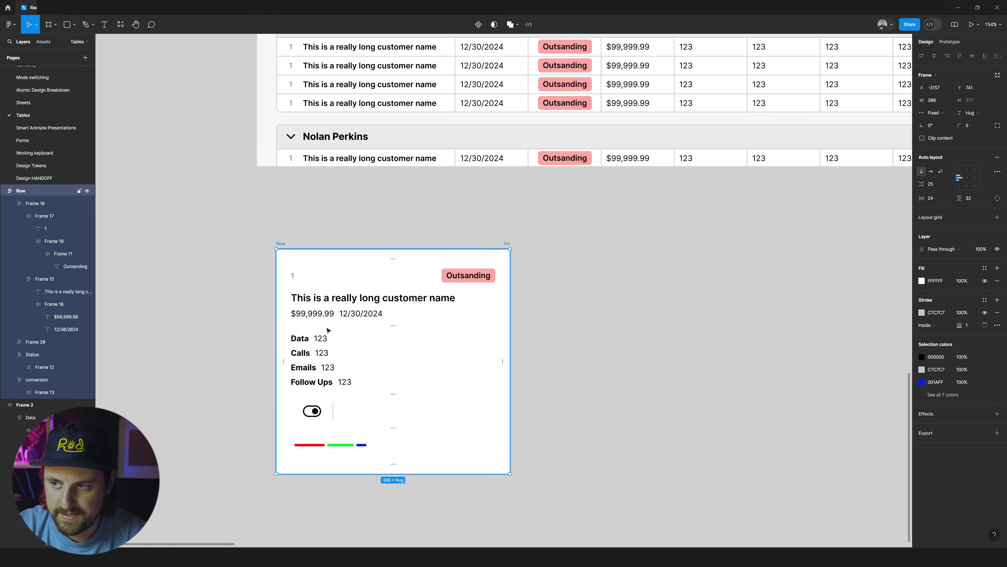
click(932, 184)
key(Down)
click(717, 365)
- Set the Data, Calls, Emails and Follow Ups labels to a uniform width of 70
click(334, 364)
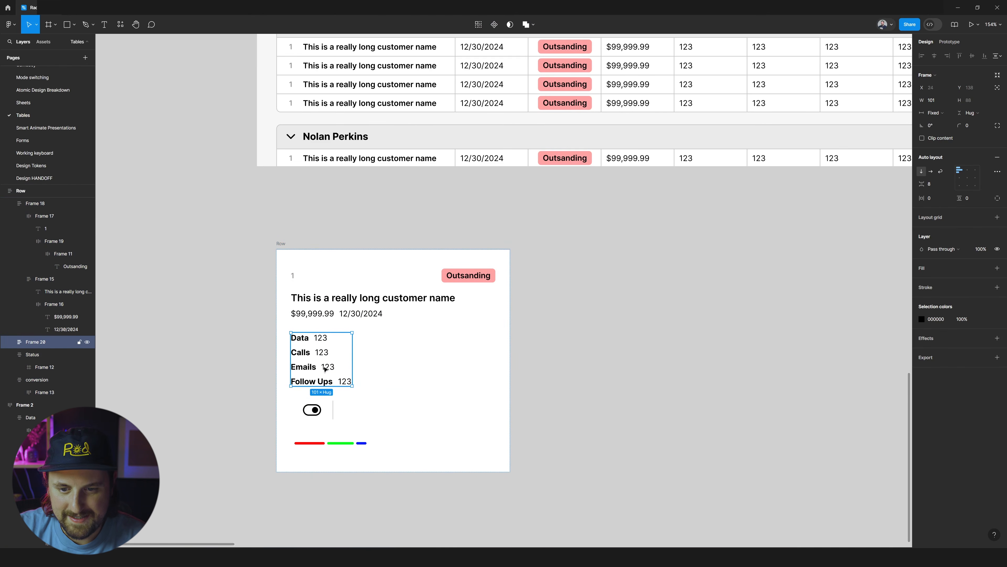
ctrl+click(304, 339)
ctrl+shift+click(304, 353)
ctrl+shift+click(308, 367)
ctrl+shift+click(314, 382)
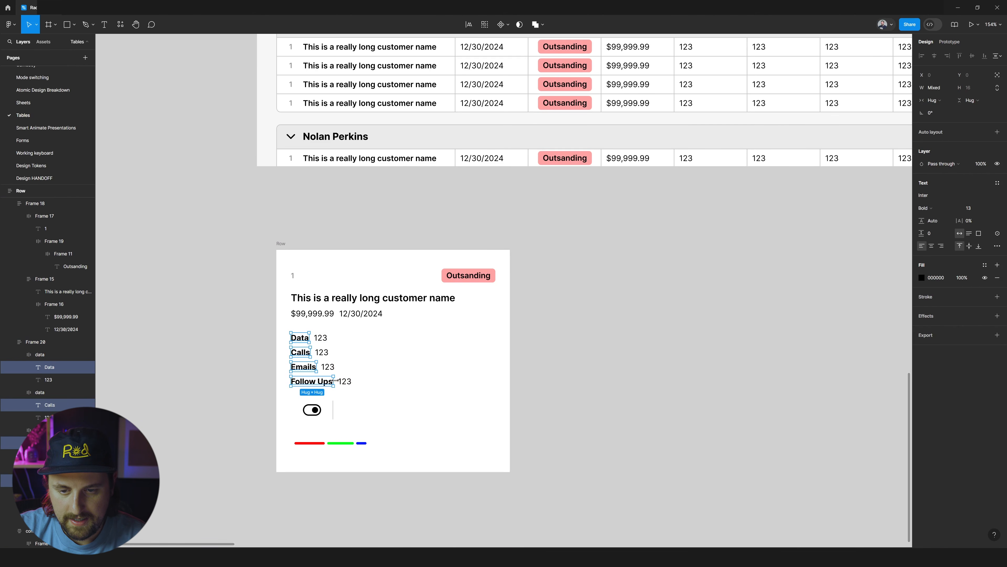
click(324, 382)
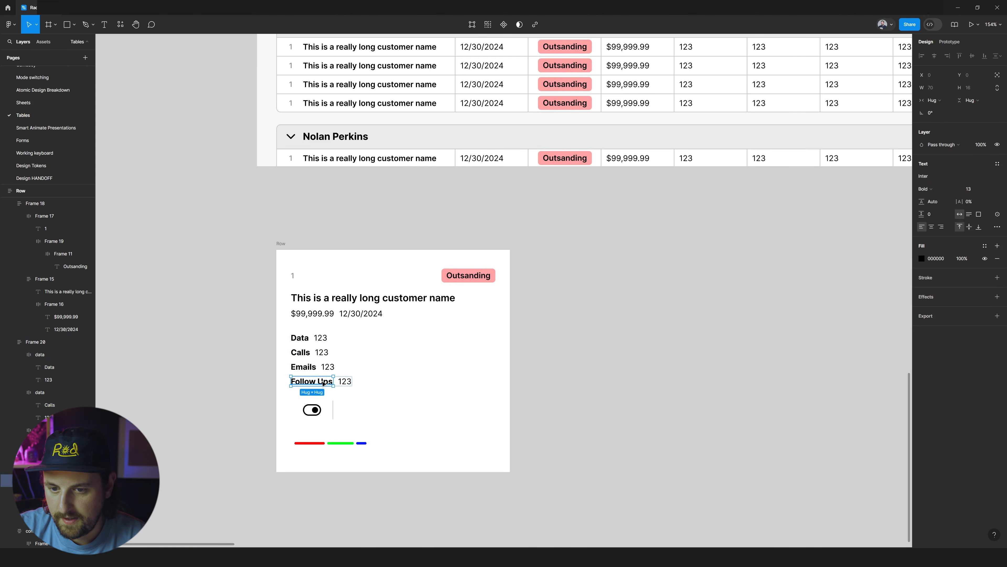
key(ctrl+z)
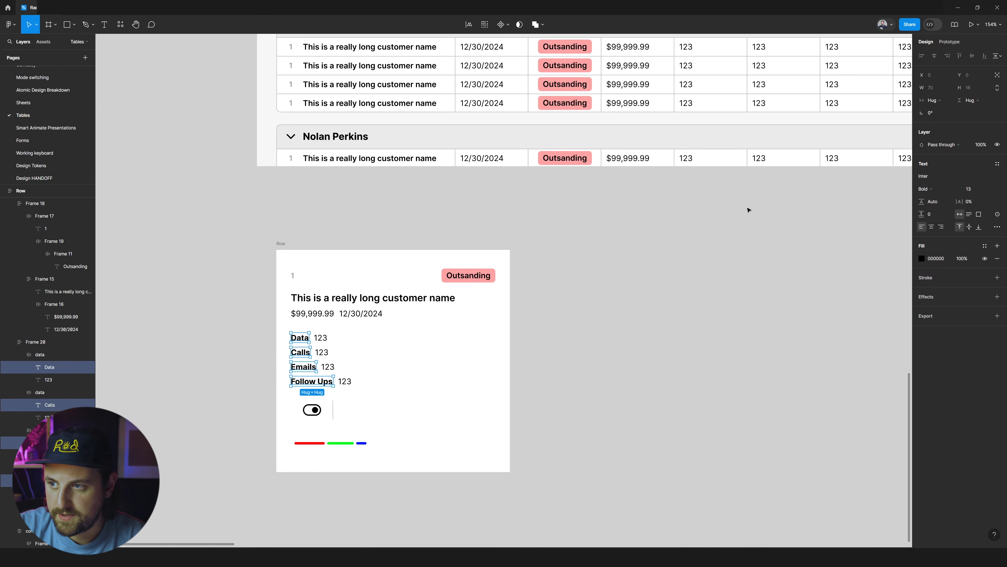
click(946, 90)
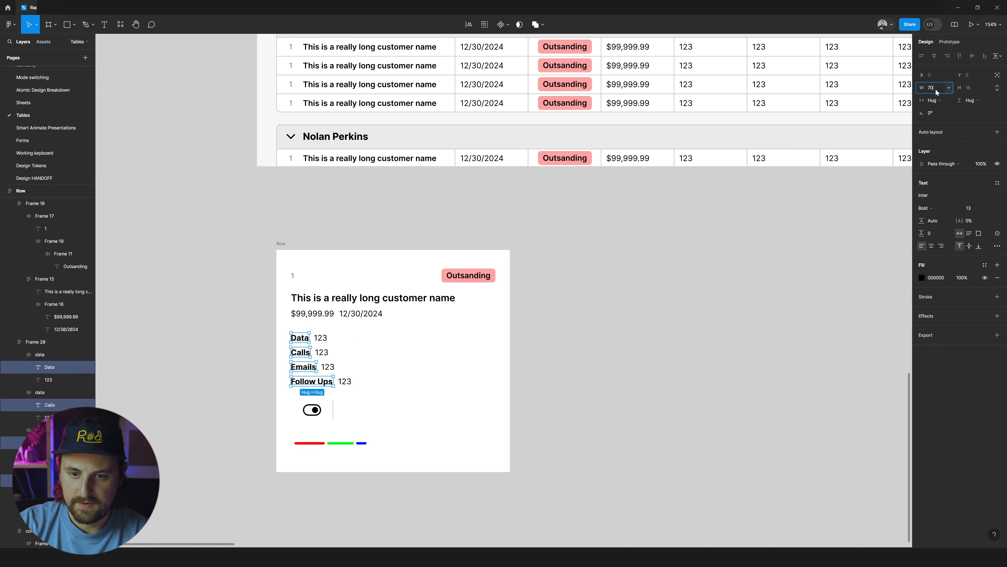
text(70)
key(Return)
click(692, 282)
- Increase the gap between the four labelled lines to 12 and make their surrounding frame fill the card's width
click(344, 373)
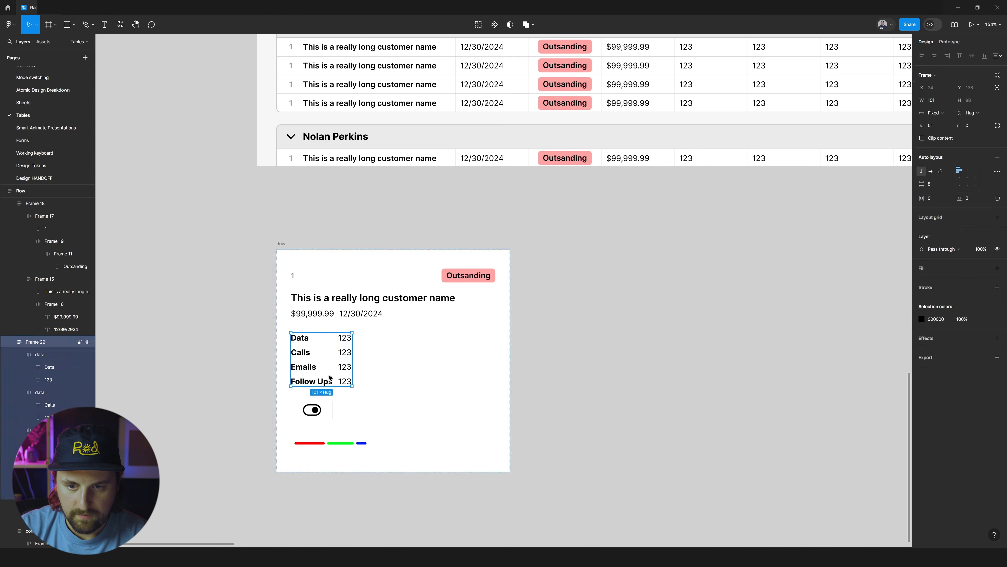
click(929, 184)
key(Up)
key(Up)
key(Up)
key(Up)
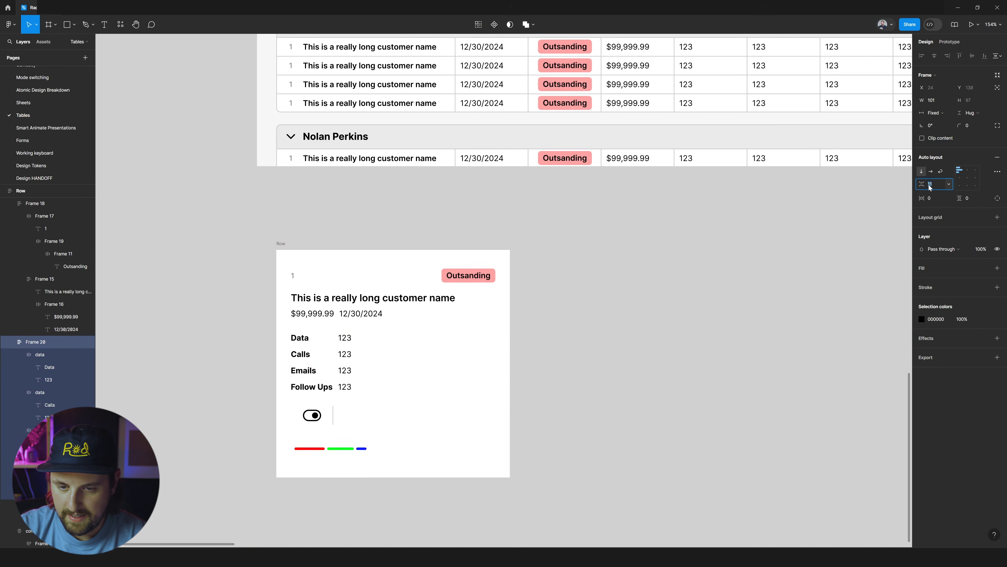
key(Escape)
key(Escape)
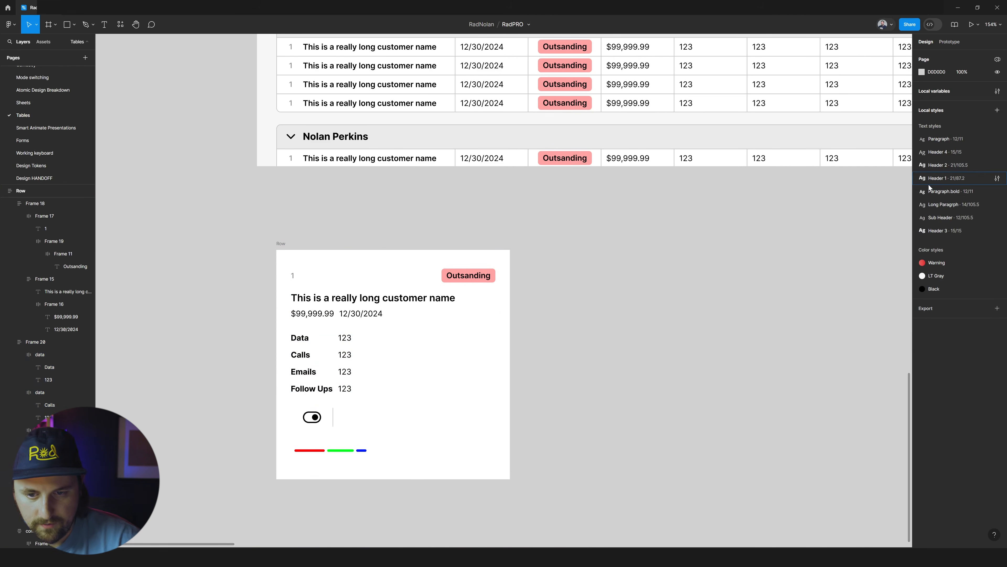
click(349, 342)
double_click(352, 345)
- Try centred alignment with automatic spacing on the frame around the four lines
double_click(968, 178)
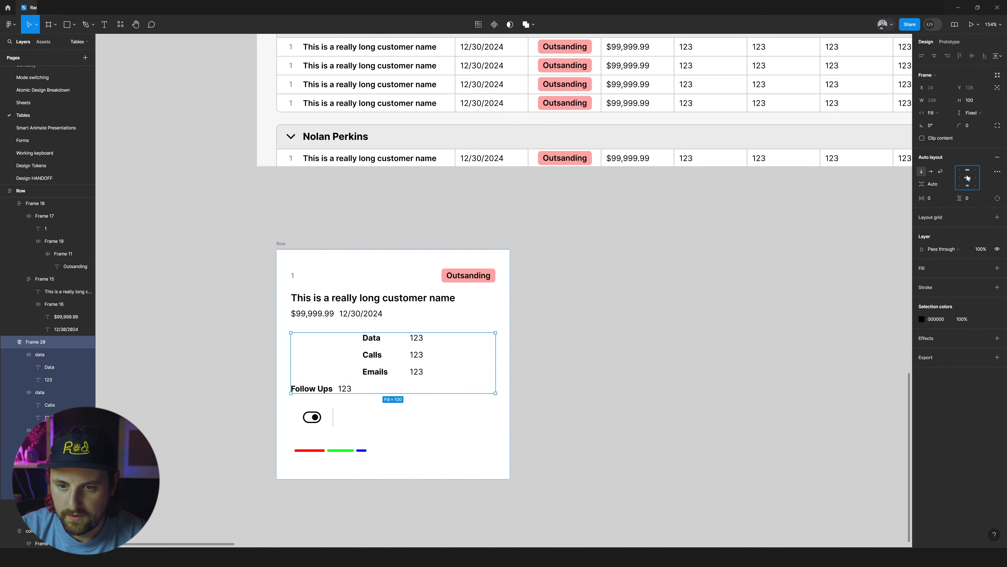
key(ctrl+z)
key(ctrl+z)
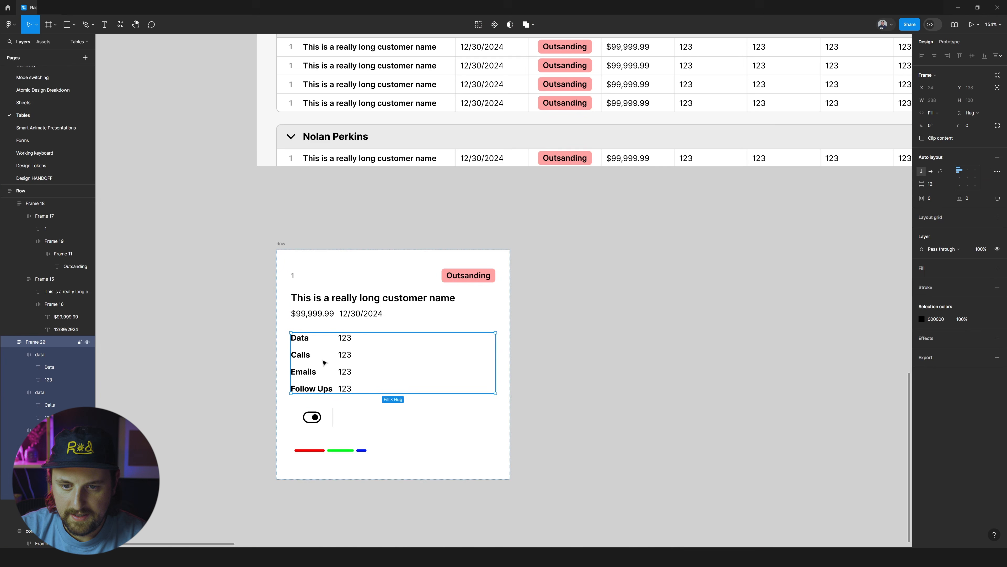
- Make all four lines fill their frame's width and use automatic spacing to push labels and values to opposite edges
key(Return)
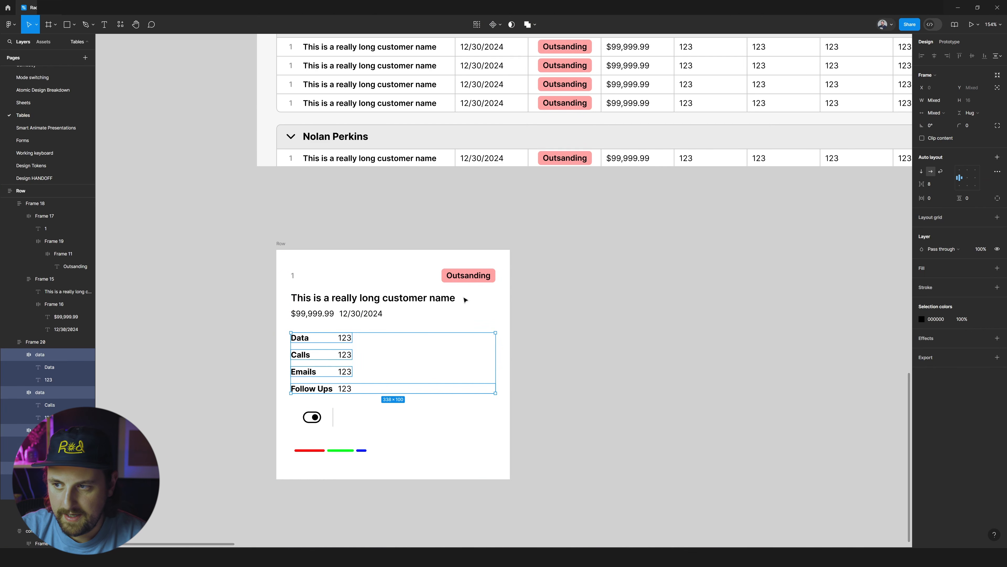
click(947, 113)
click(947, 146)
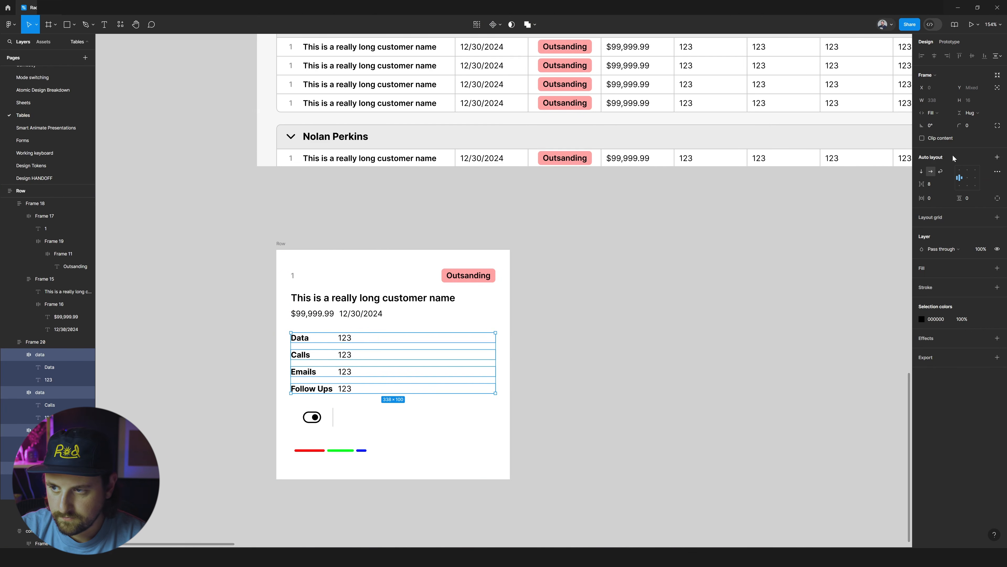
double_click(965, 178)
click(745, 270)
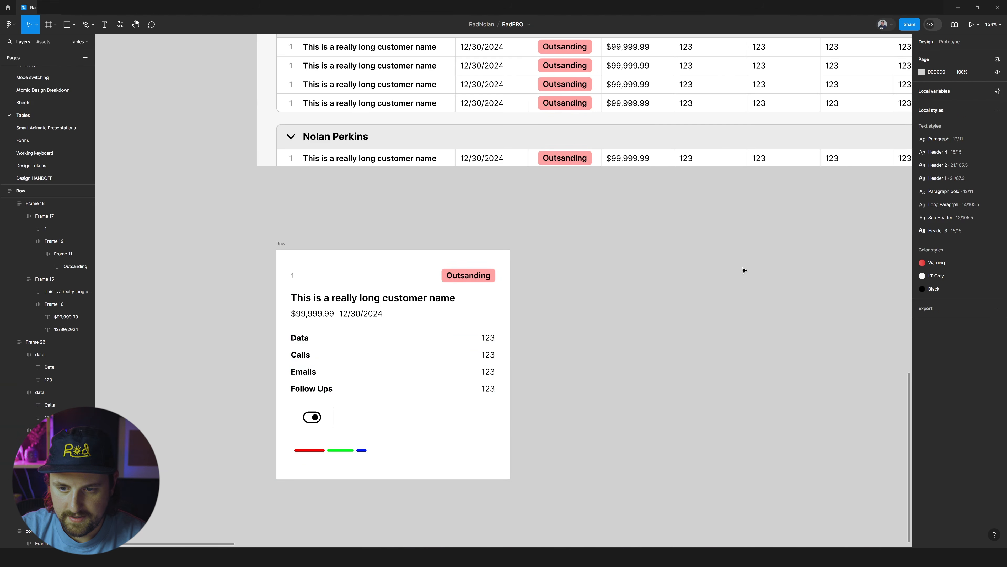
- Narrow the card to about 373 wide and set the labelled-lines frame's horizontal padding to 8
click(282, 249)
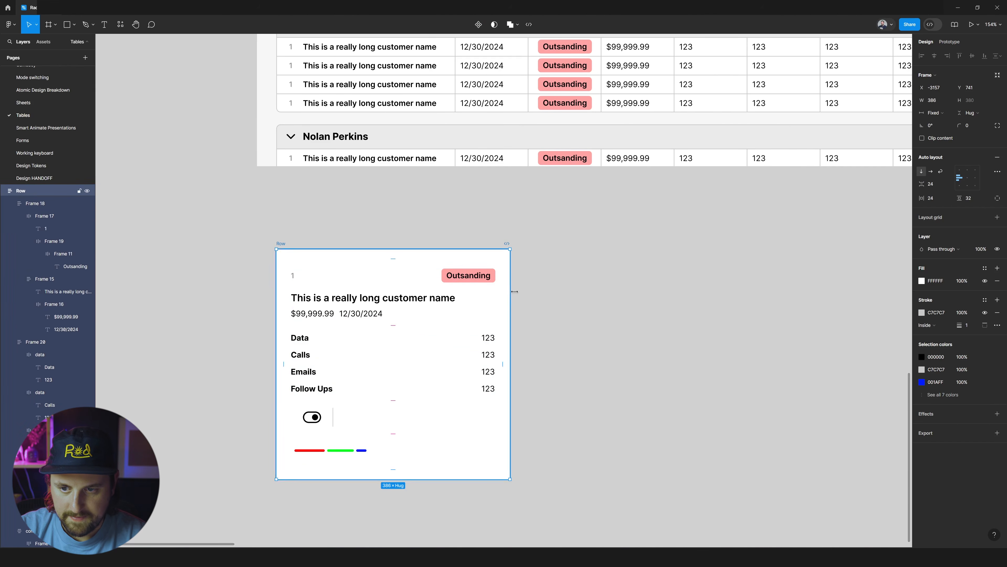
mouse_move(510, 293)
mouse_down()
mouse_move(430, 294)
mouse_move(502, 293)
mouse_up()
click(416, 343)
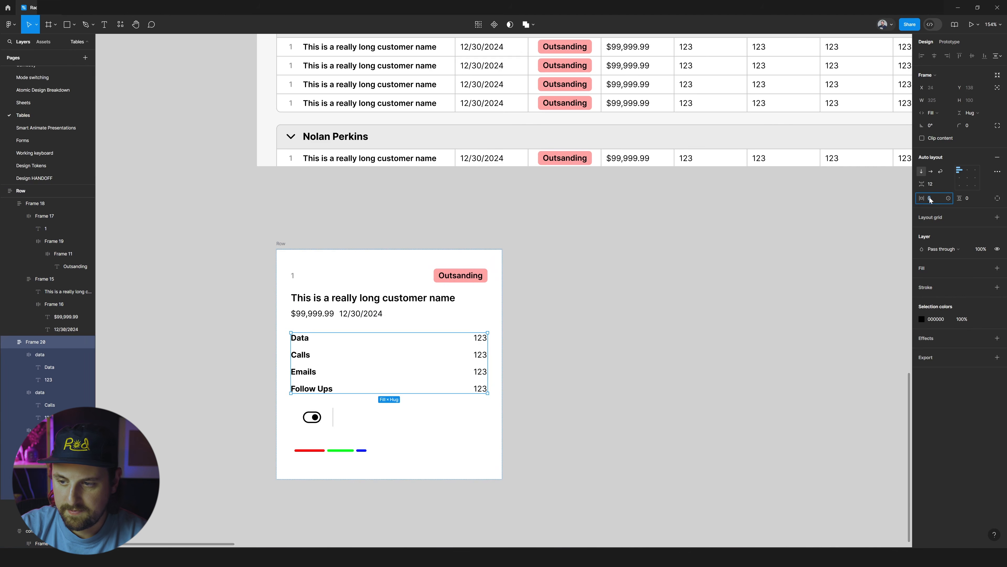
text(10)
key(Return)
text(8)
key(Return)
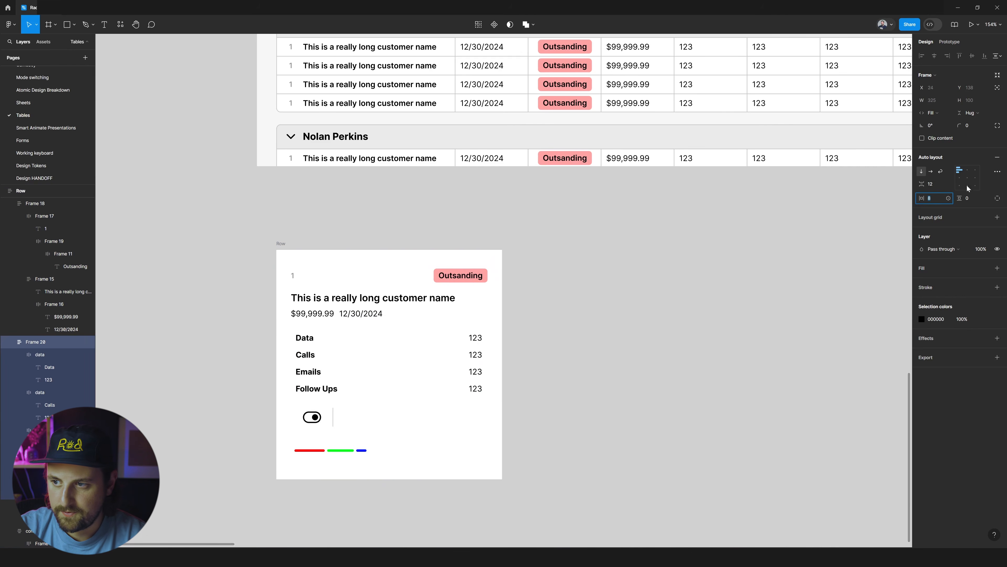
- Give the labelled-lines frame a C5C5C5 fill and a vertical padding of 8
click(996, 269)
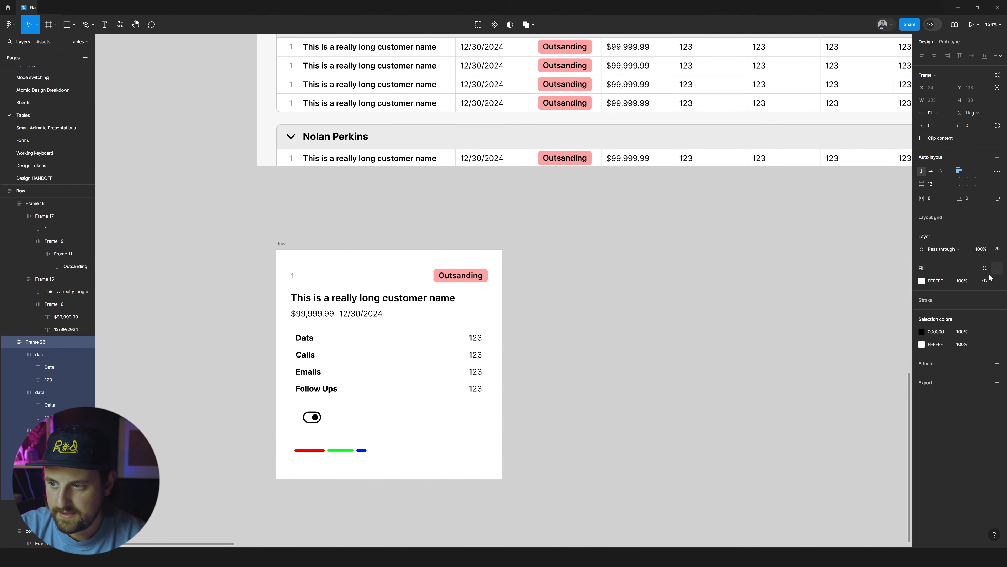
click(942, 281)
text(C5C5C5)
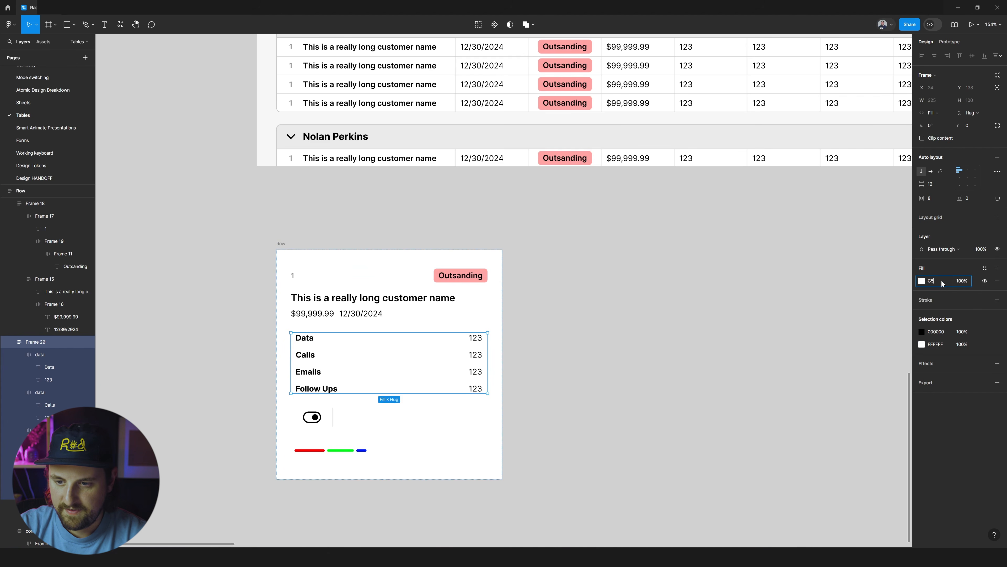
key(Return)
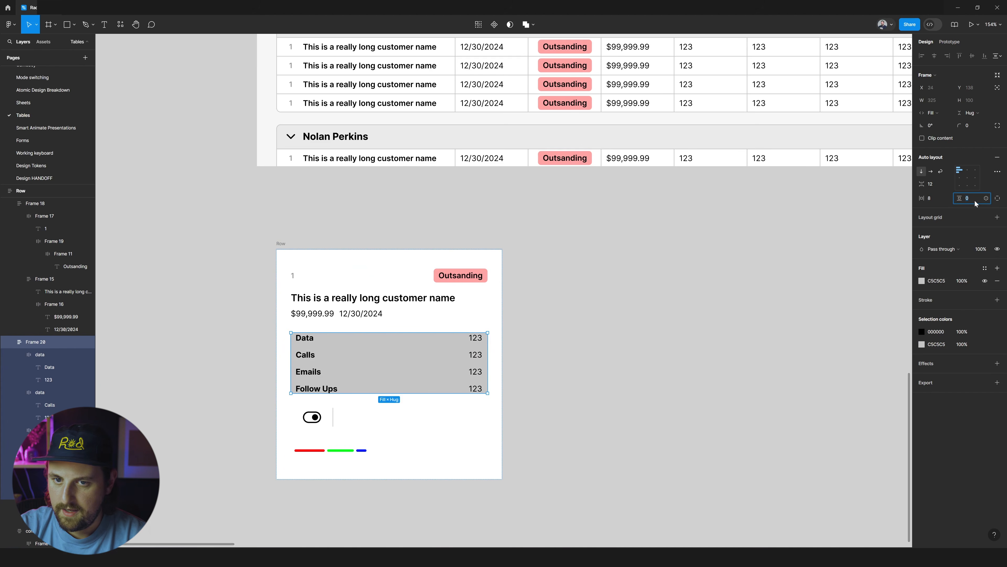
text(8)
key(Return)
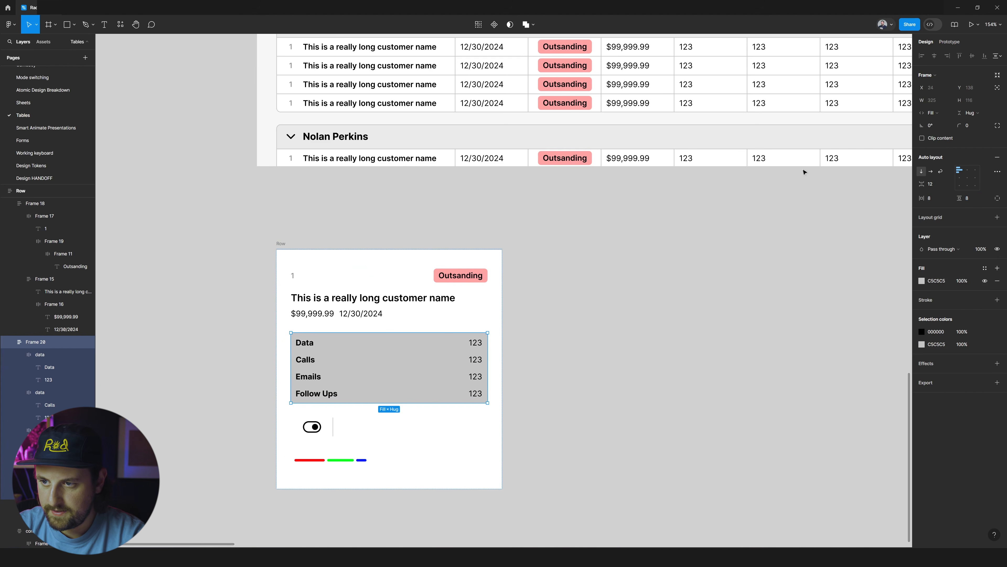
- Change the labelled-lines frame's fill to EAEAEA to match the table's group header, and round its corners to 7
click(790, 144)
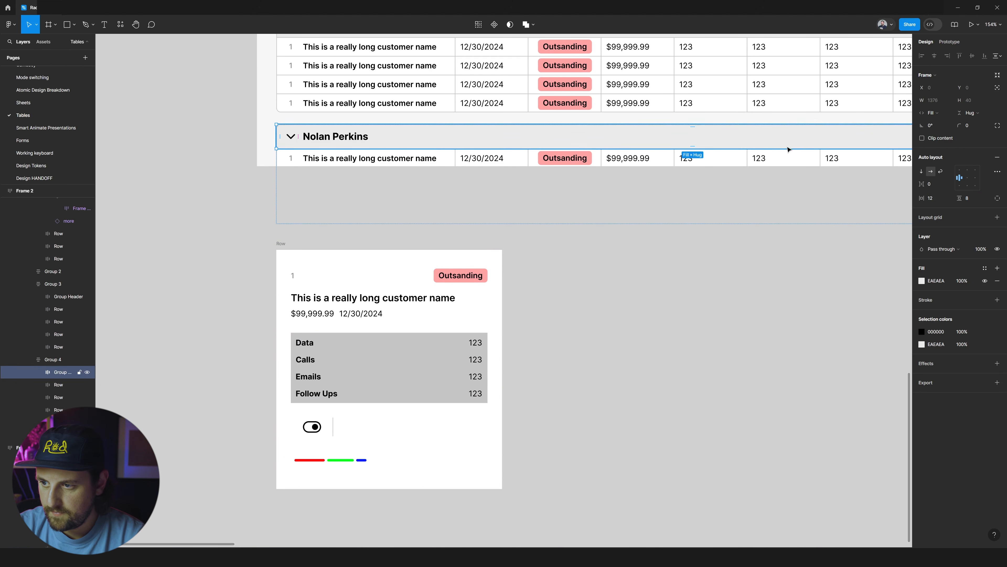
click(455, 347)
click(938, 281)
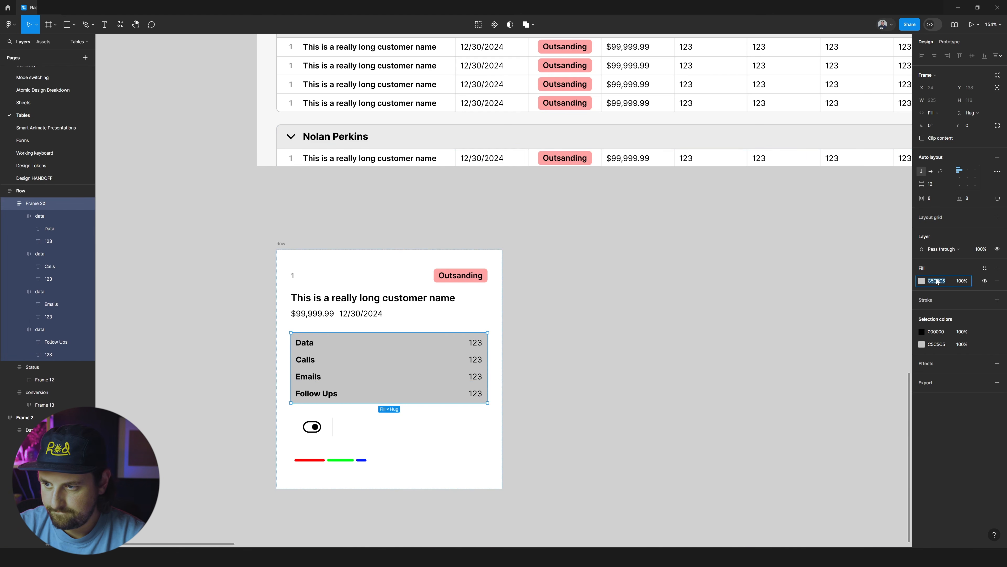
text(EAEAEA)
key(Return)
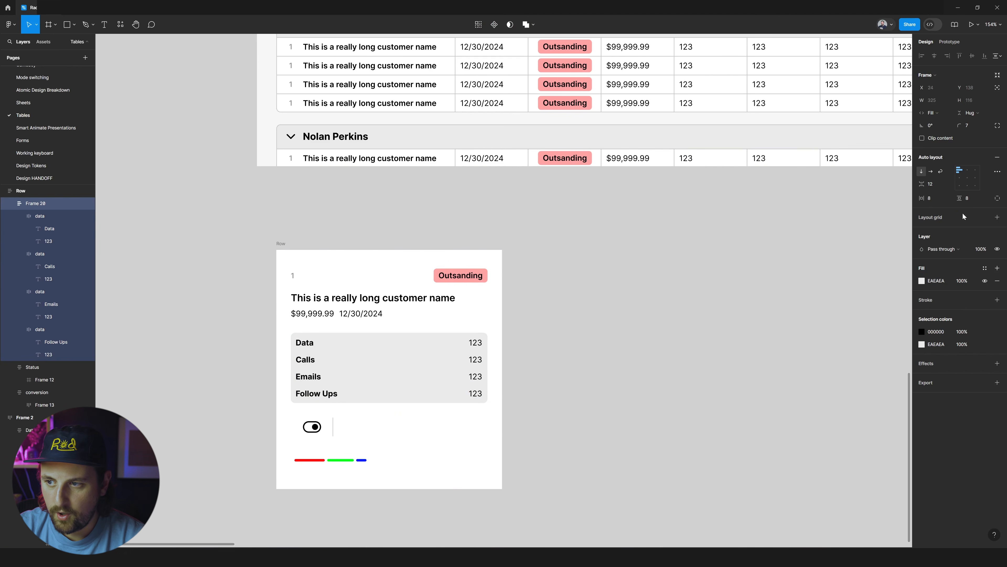
- Set the grey labelled-lines frame's padding to 12 horizontally and 16 vertically
click(932, 198)
text(12)
key(Tab)
text(16)
key(Return)
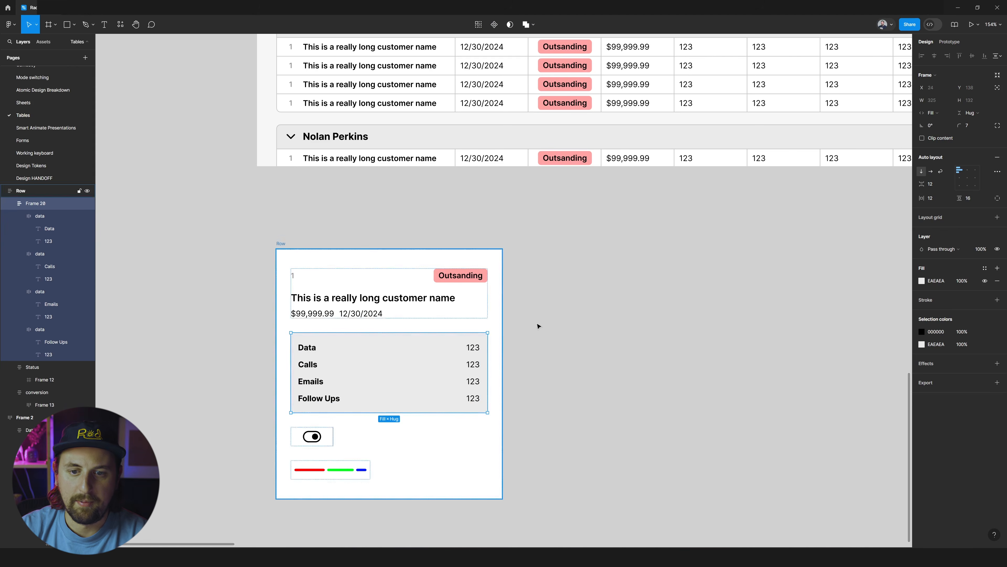
- Reduce the vertical gap between the card's sections to 16
click(483, 315)
click(324, 438)
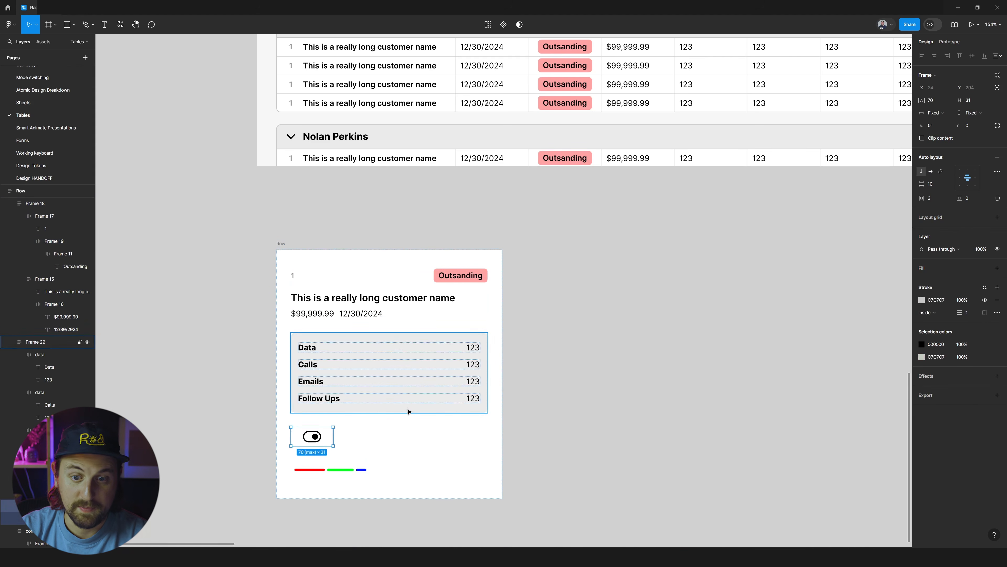
click(425, 404)
click(495, 397)
click(443, 326)
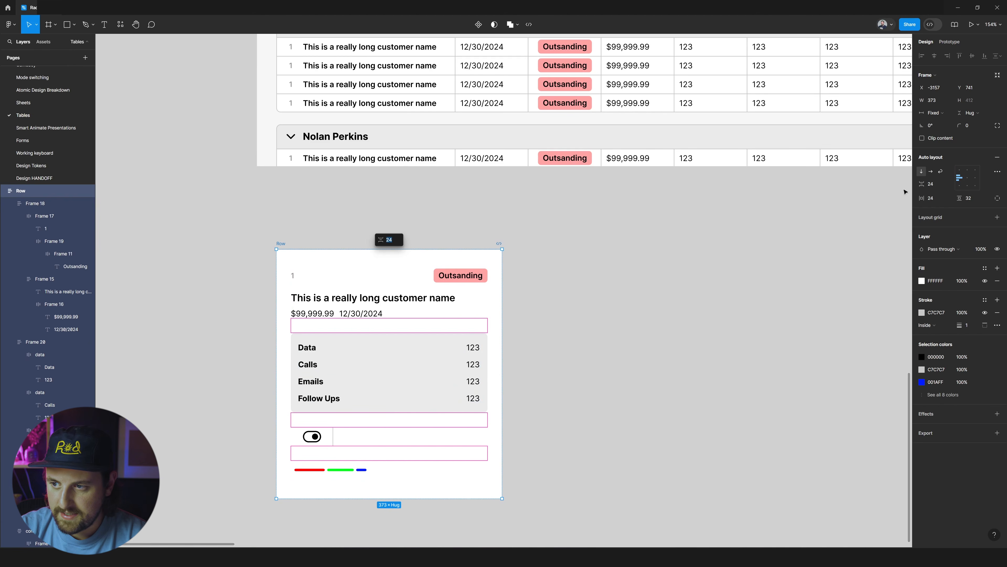
click(931, 185)
text(16)
key(Return)
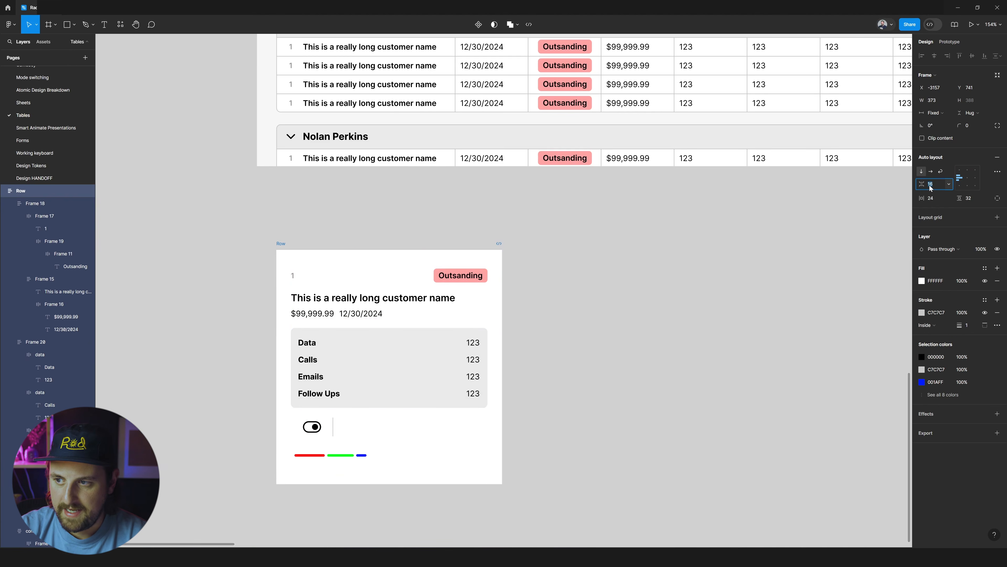
click(375, 223)
- Widen the card to about 378
scroll(400, 296, left, 2)
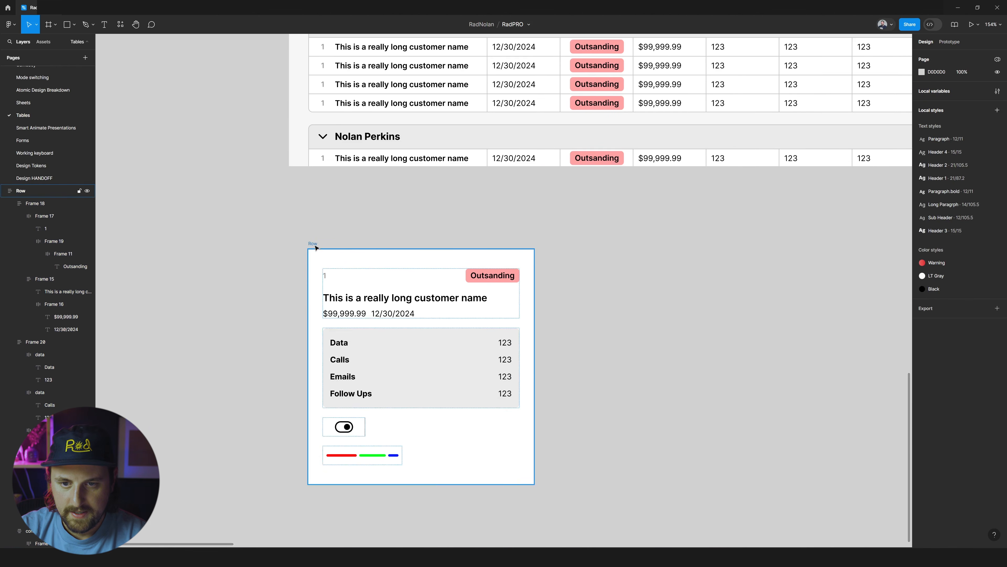
click(532, 280)
mouse_move(534, 280)
mouse_down()
mouse_move(473, 283)
mouse_move(537, 284)
mouse_up()
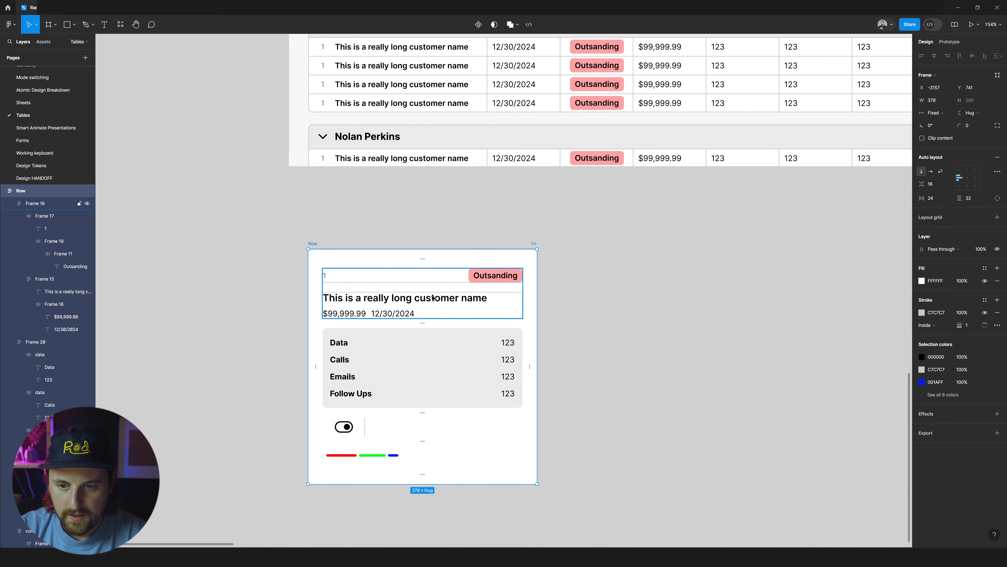
- Cut the toggle from its cell below the grey labelled-values box
click(357, 464)
click(347, 428)
key(ctrl+x)
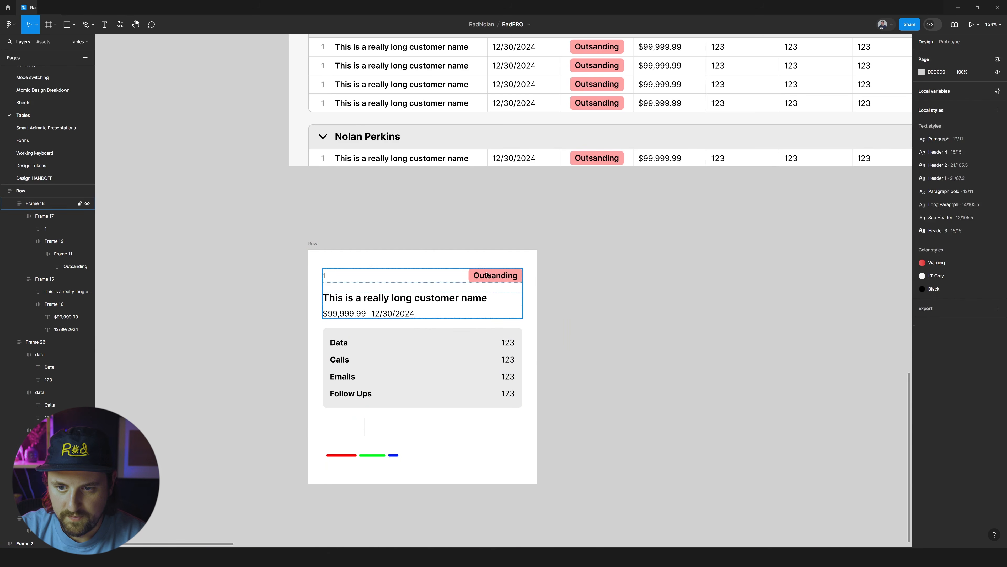
- Try pasting the toggle beside the Outsanding badge, and undo the paste and the deletion of the badge row
double_click(487, 276)
key(ctrl+v)
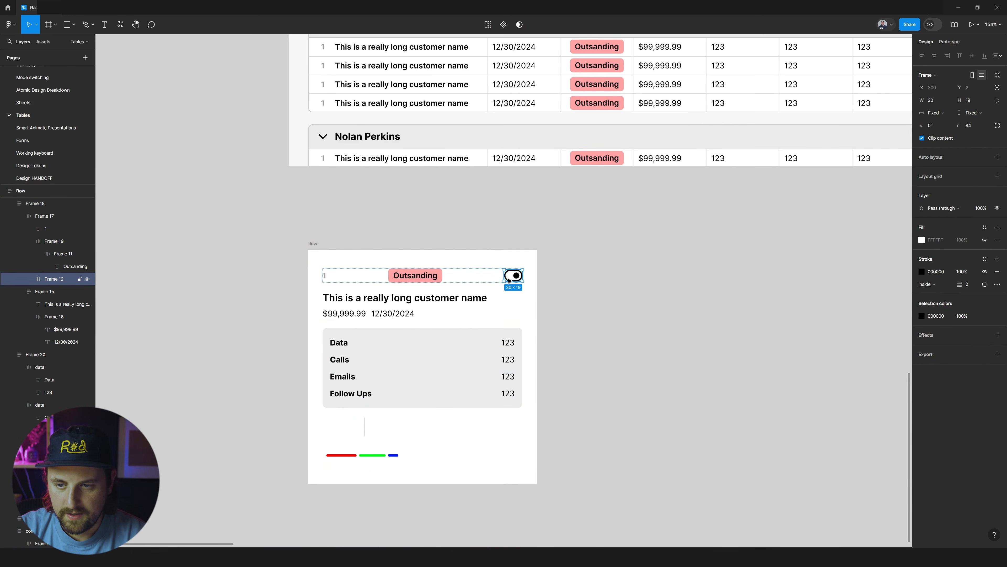
key(ctrl+z)
key(Delete)
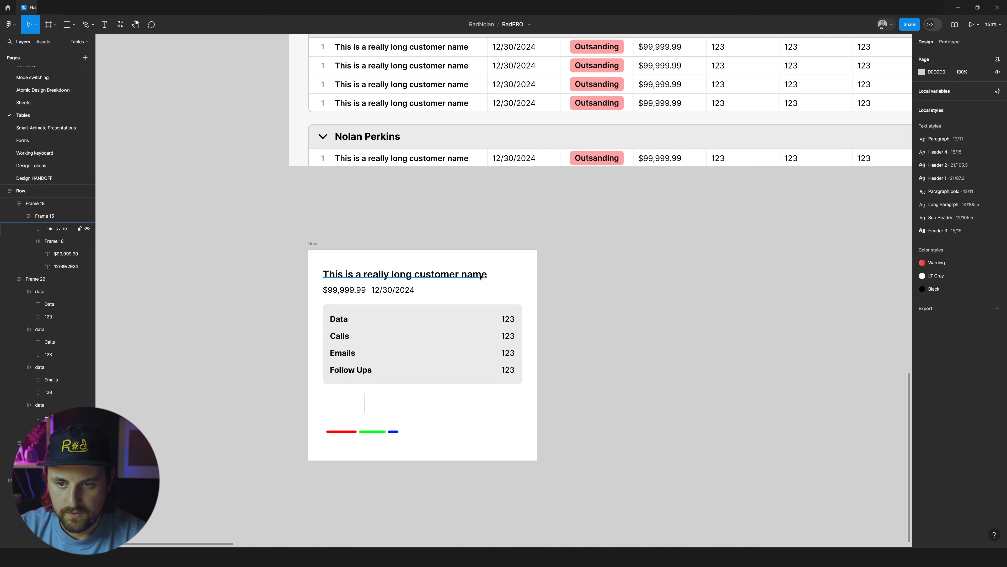
key(ctrl+z)
double_click(476, 277)
key(ctrl+z)
key(ctrl+z)
key(ctrl+z)
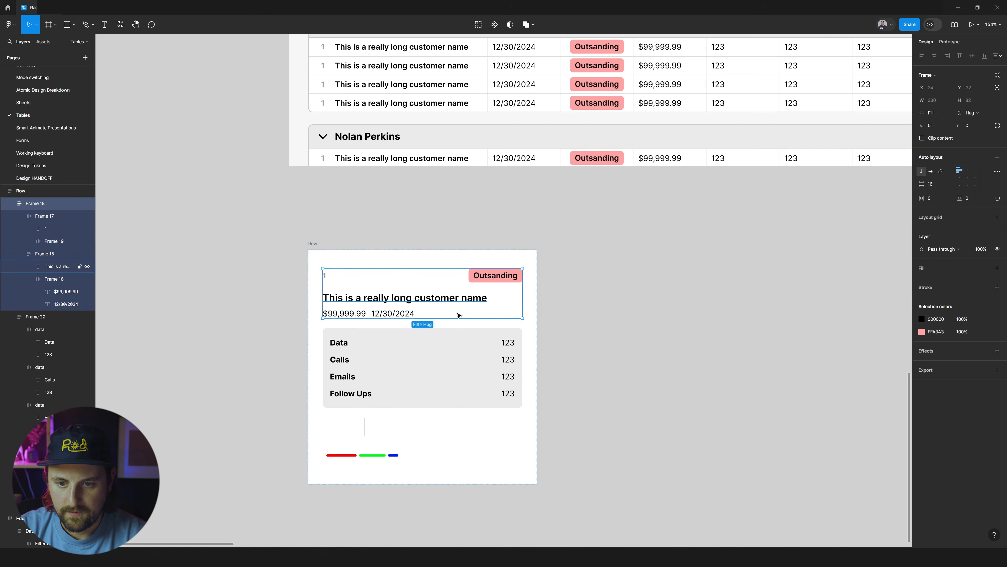
- Move the toggle out of its cell below the grey box to beside the Outsanding badge
key(ctrl+z)
drag(343, 426, 499, 282)
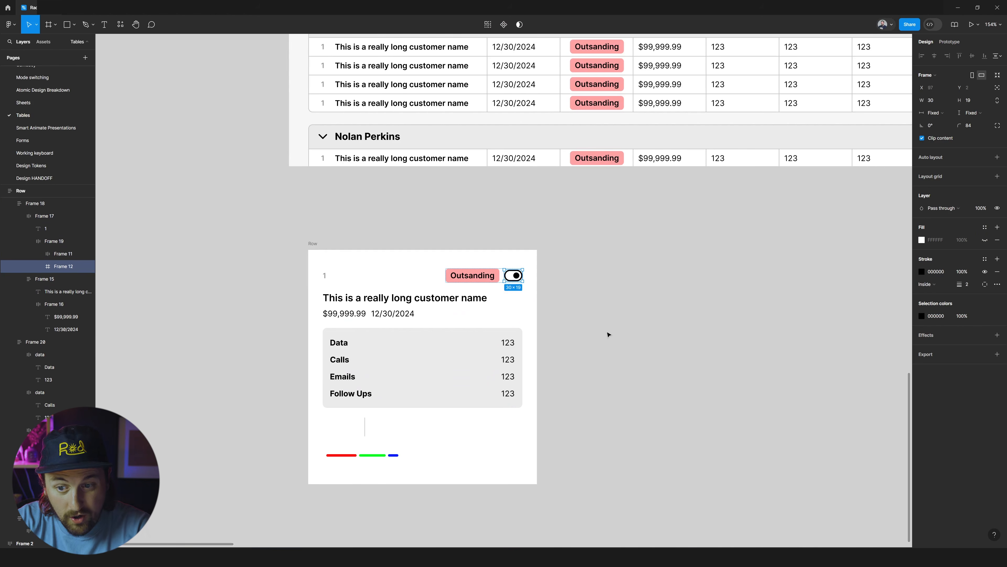
click(351, 426)
click(520, 281)
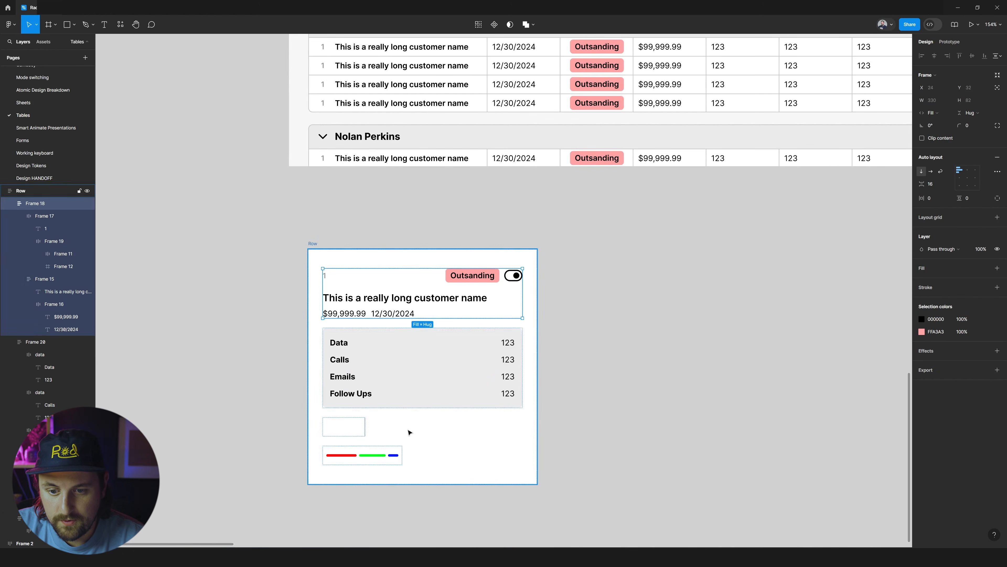
- Delete the empty toggle cell, the coloured conversion bars and the toggle beside the badge from the card
click(386, 450)
shift+click(357, 428)
key(Delete)
click(513, 279)
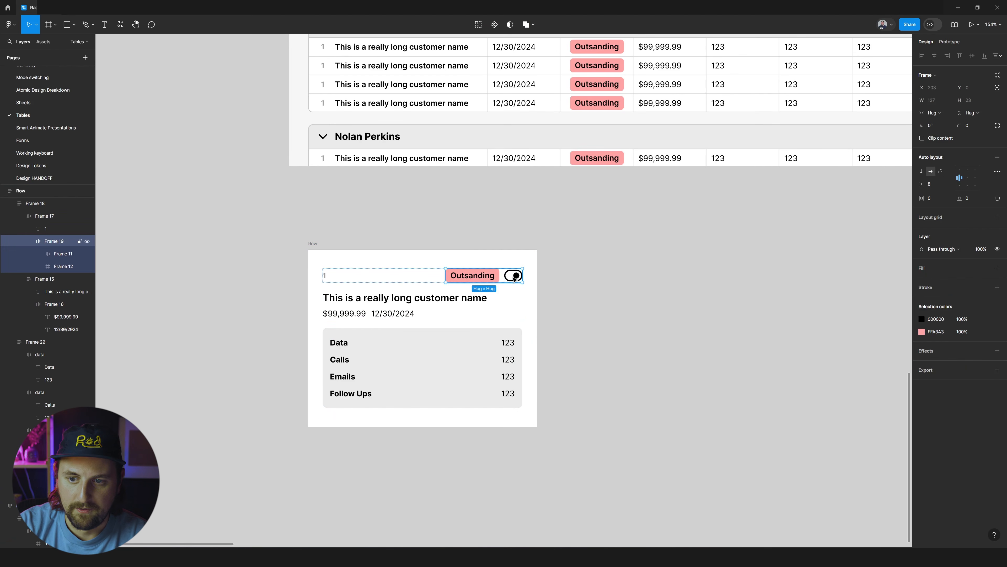
click(514, 279)
key(Delete)
- Set the card's corner radius to 11 and narrow the card to about 346
scroll(516, 274, down, 3)
click(358, 247)
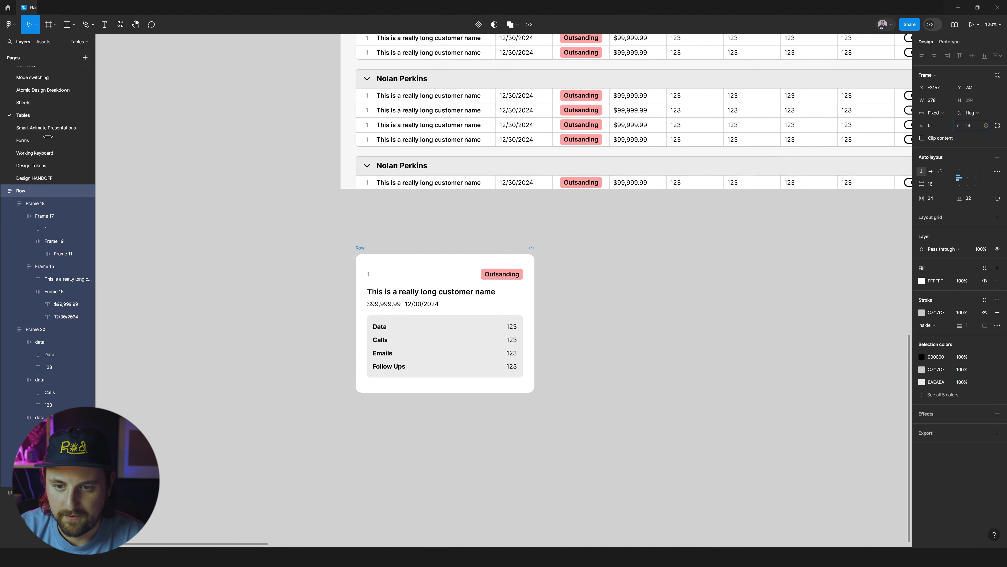
drag(535, 287, 497, 290)
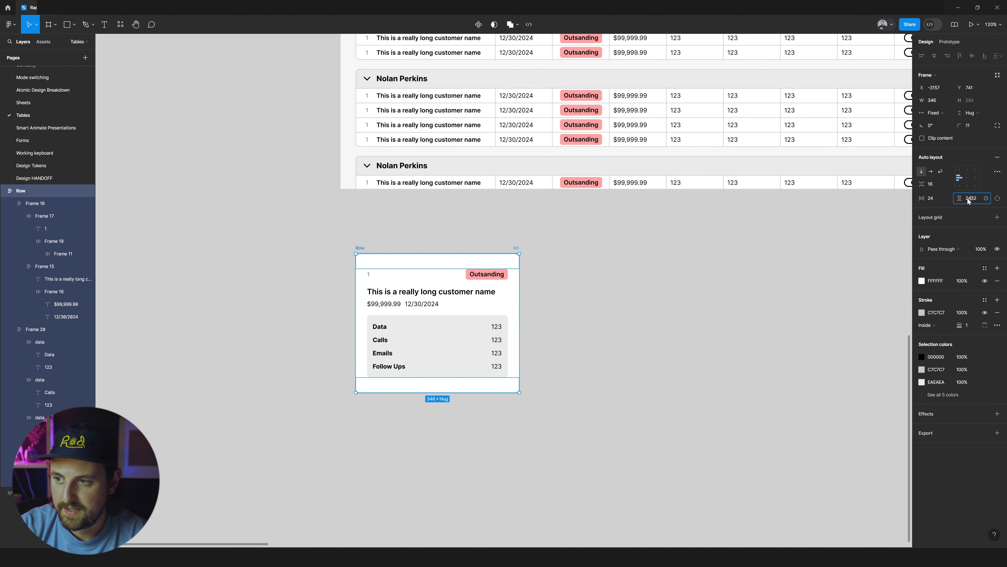
- Set the card's top and bottom padding to 24
click(717, 220)
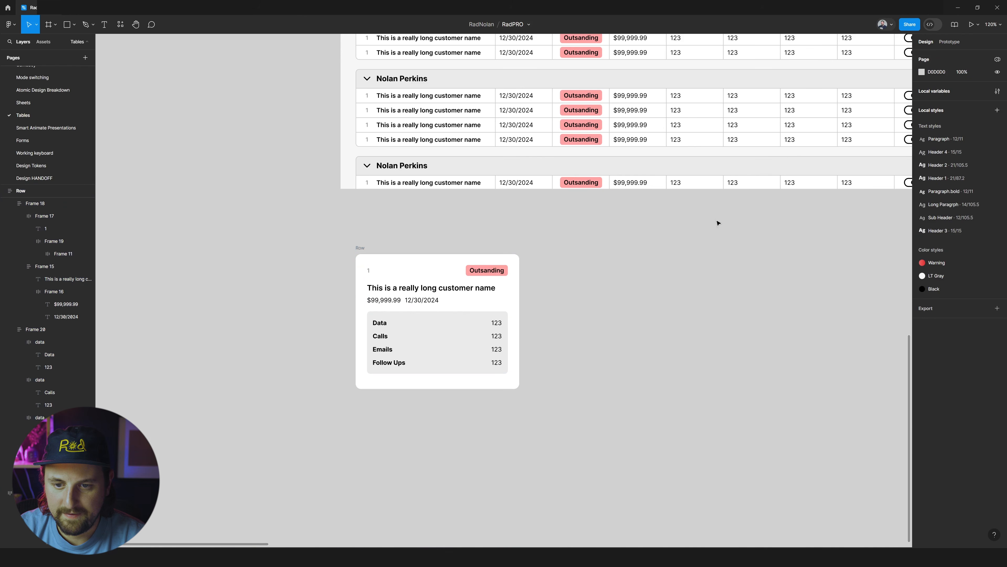
click(517, 256)
click(972, 214)
text(24)
key(Return)
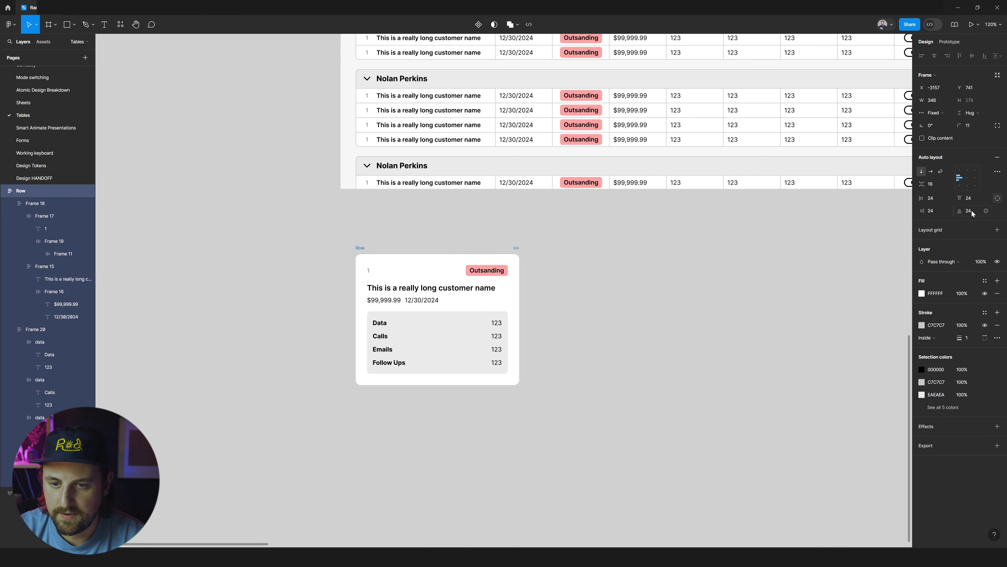
- Move the card closer beneath the table, to about X -3212, Y 682
click(595, 230)
drag(376, 253, 385, 241)
scroll(385, 240, down, 2)
scroll(391, 242, up, 5)
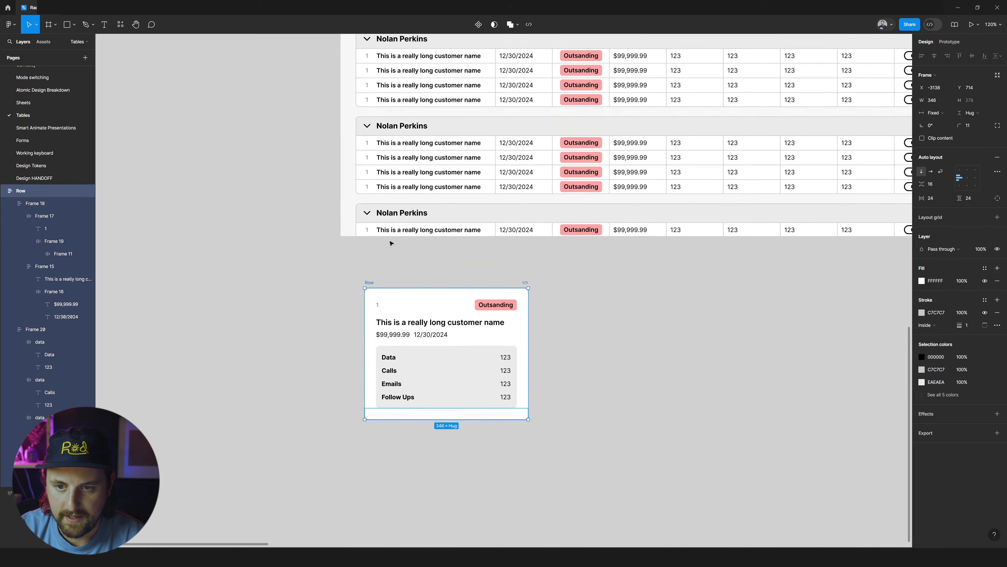
drag(483, 417, 448, 402)
scroll(450, 397, down, 3)
scroll(456, 269, up, 3)
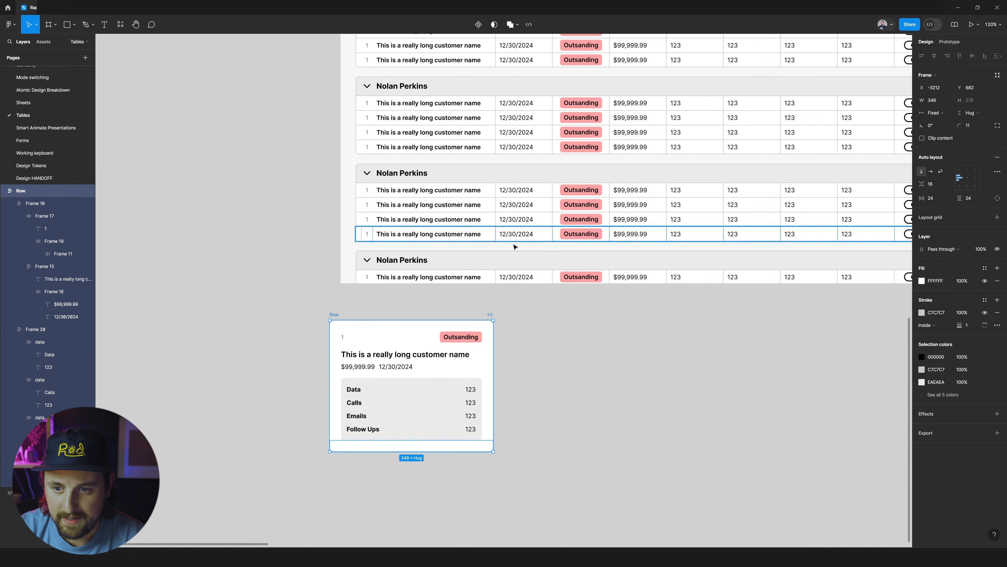
- Copy the C7C7C7 stroke from the table's last group onto the card and its grey labelled-values box
click(515, 262)
click(516, 262)
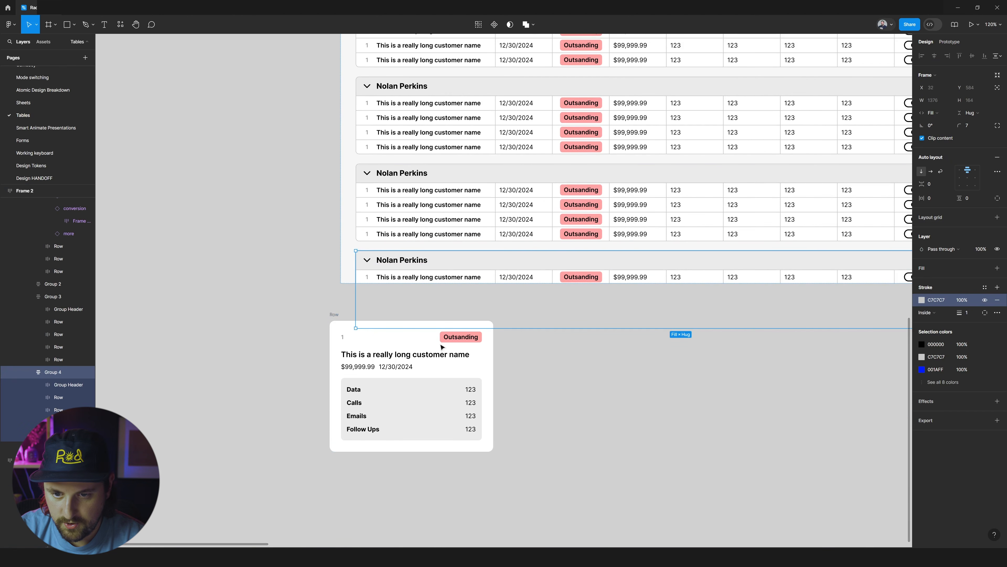
click(334, 314)
click(671, 333)
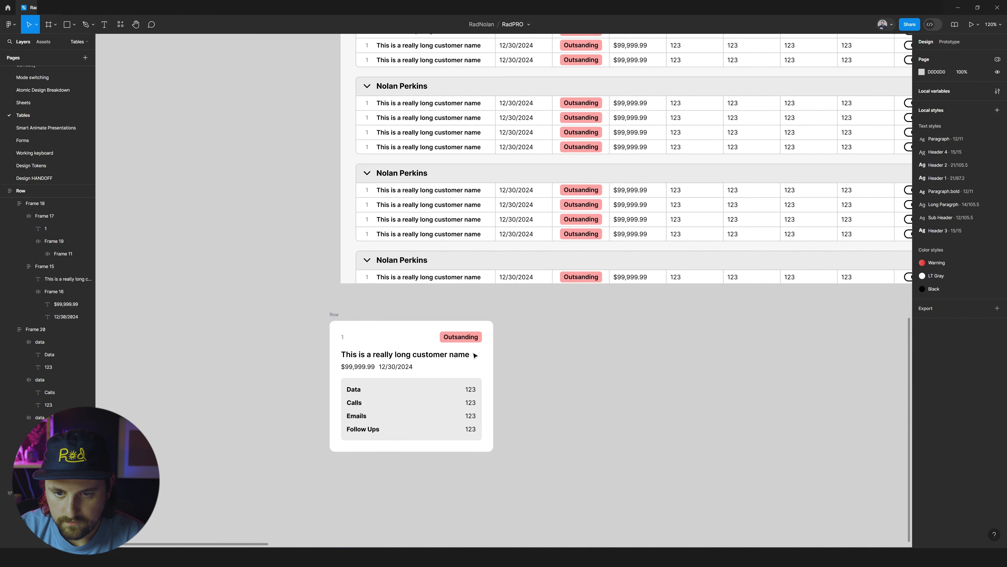
click(438, 379)
click(282, 301)
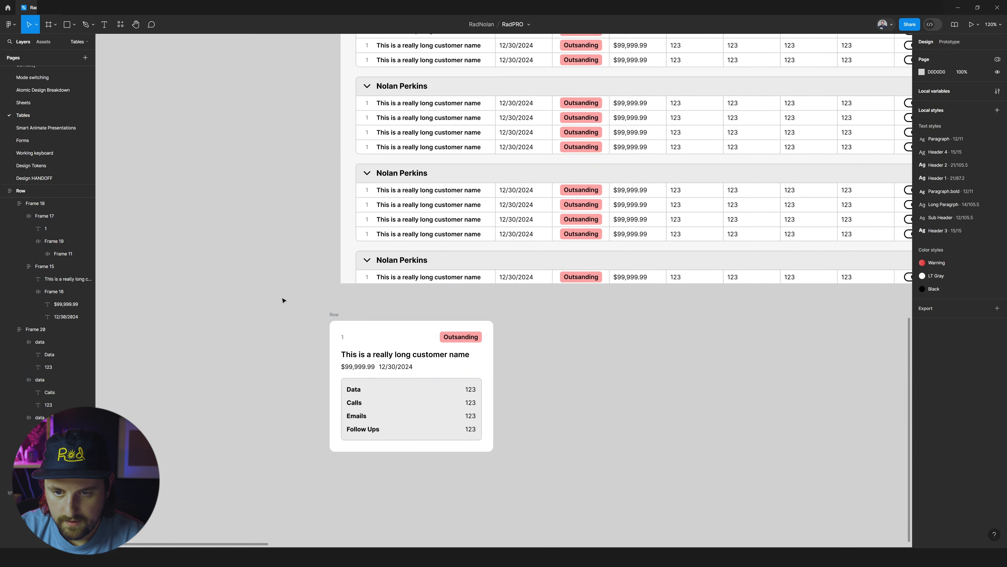
- Clear the grouped rows and the column header from the lower table frame, keeping its filter bar
scroll(282, 301, down, 5)
click(393, 178)
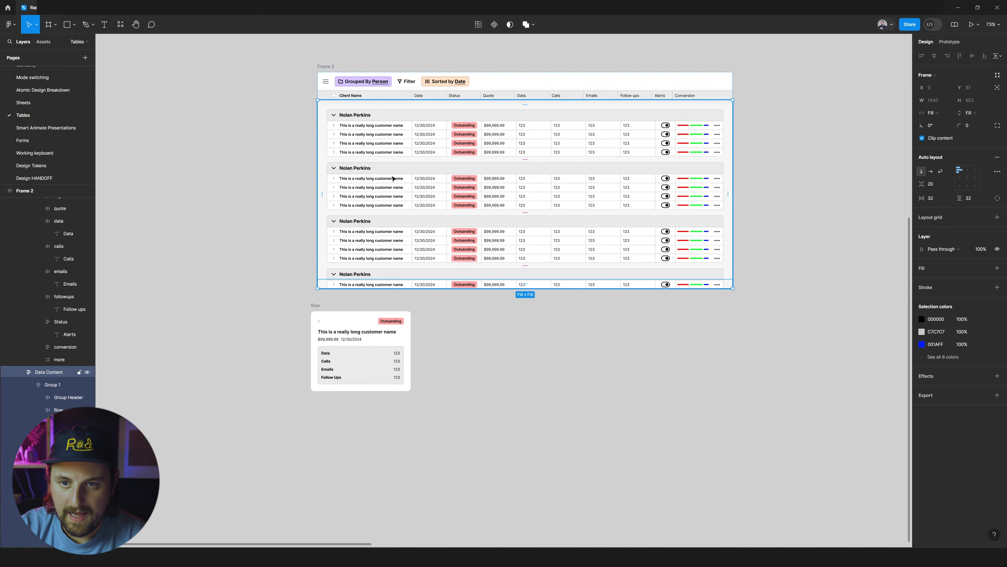
key(Delete)
click(405, 96)
click(406, 97)
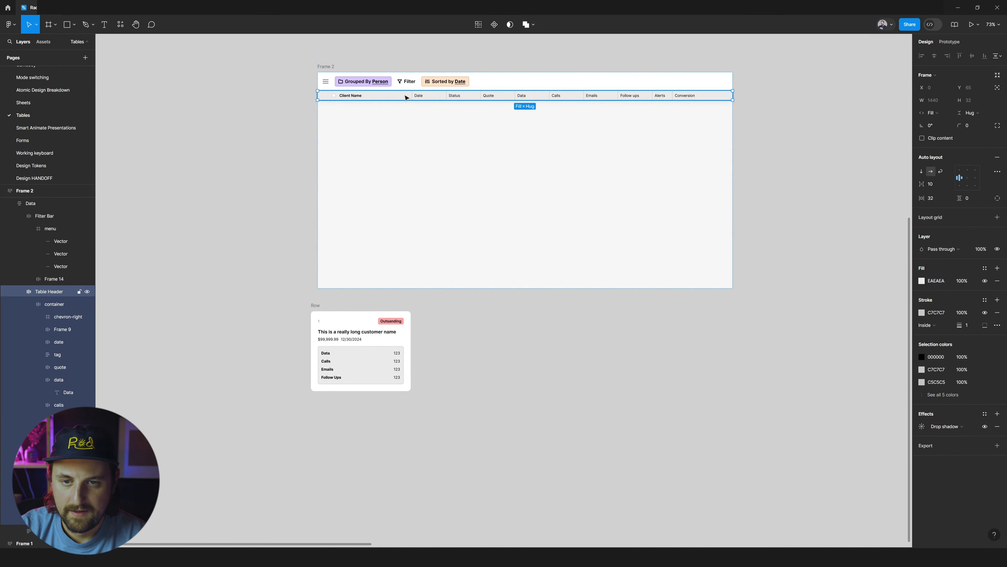
key(Delete)
- Move the card into the emptied content area below the filter bar and make it fill the width
click(363, 341)
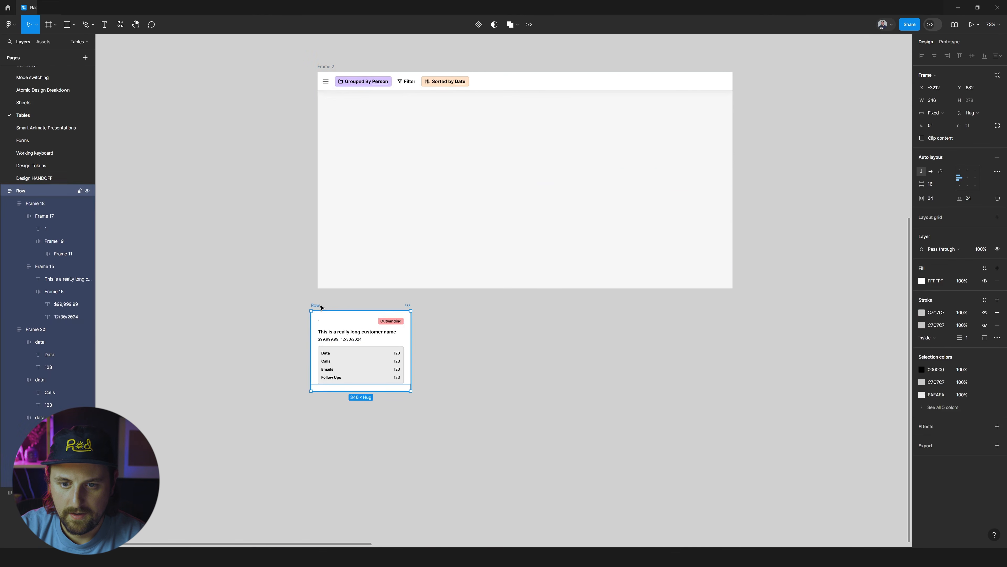
key(Delete)
key(ctrl+z)
key(ctrl+z)
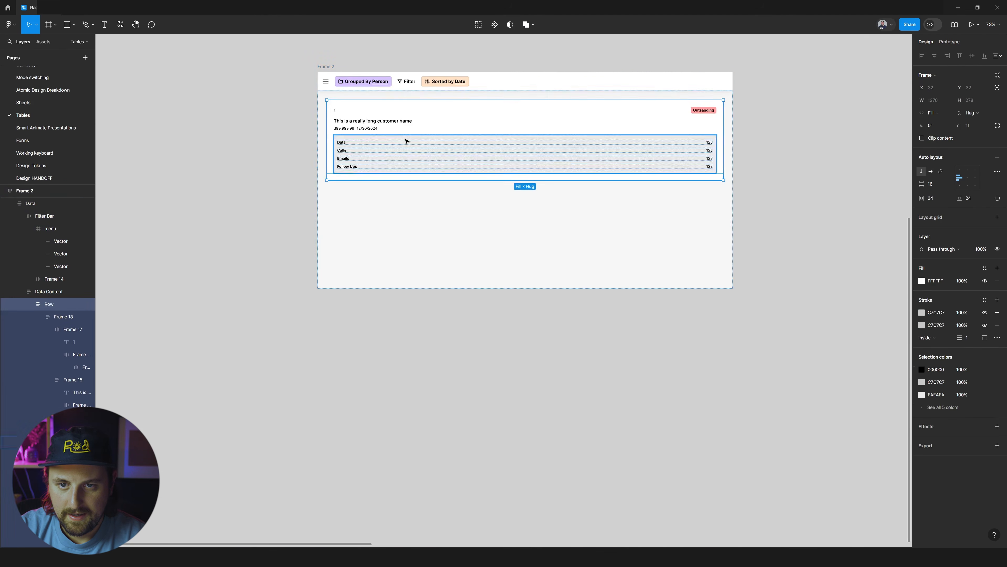
key(ctrl+d)
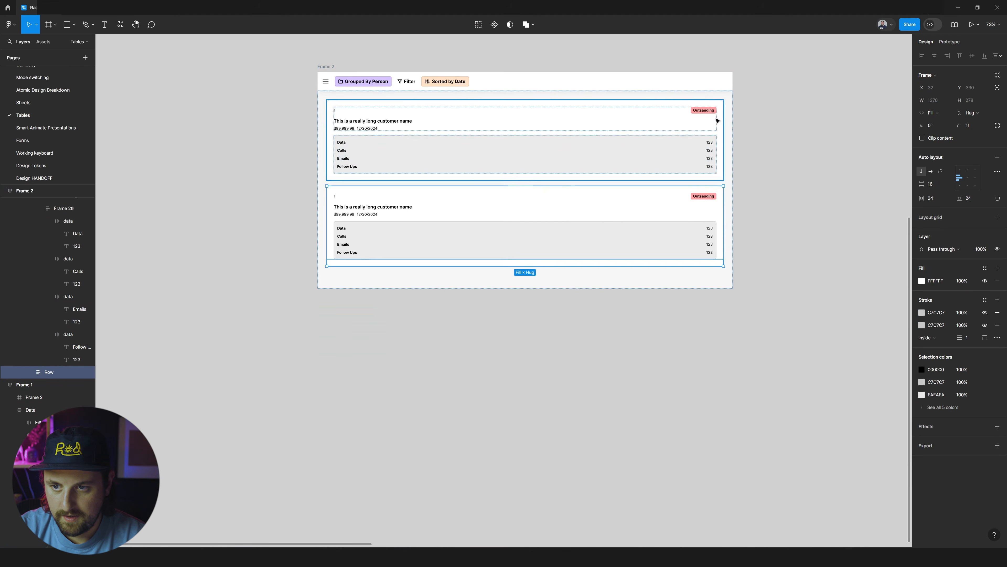
key(ctrl+z)
- Try the card at widths of 375 and 325, and narrow it to about 261
drag(725, 125, 414, 134)
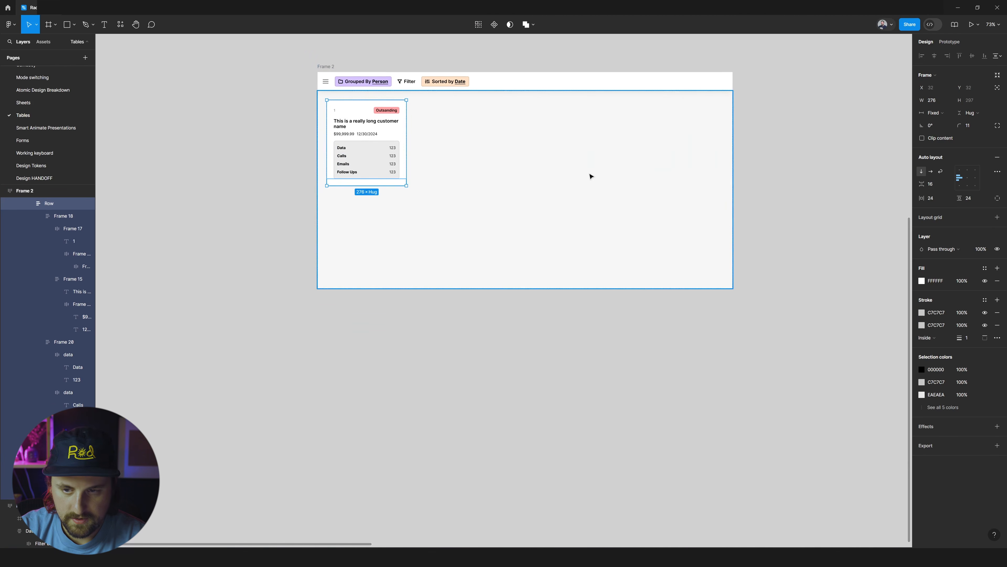
scroll(907, 130, up, 3)
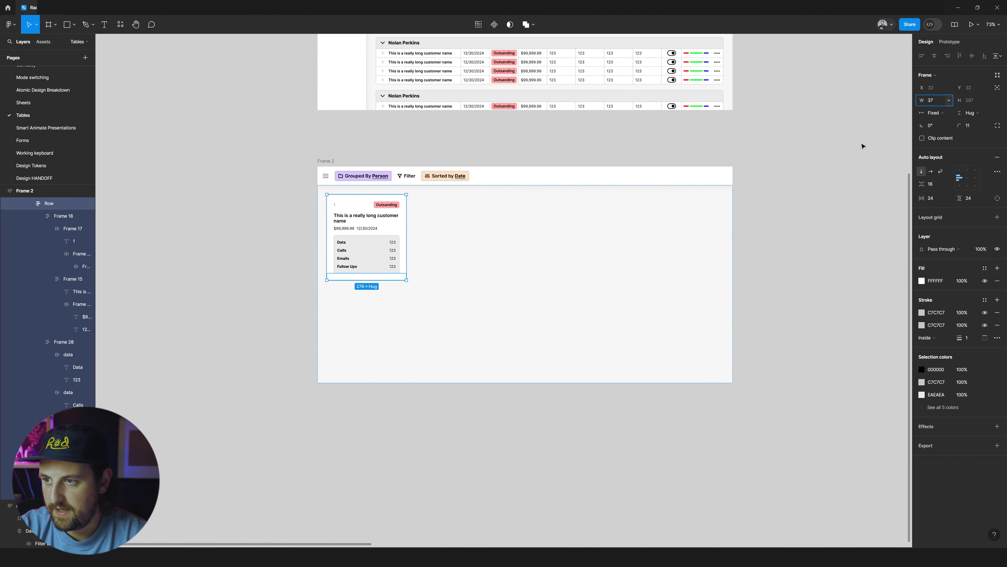
text(375)
key(Return)
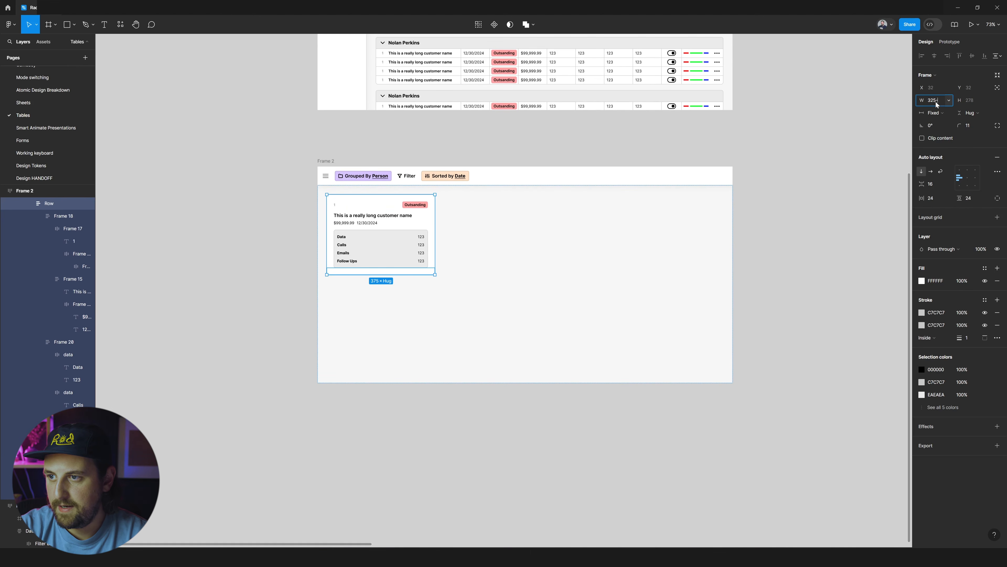
key(Return)
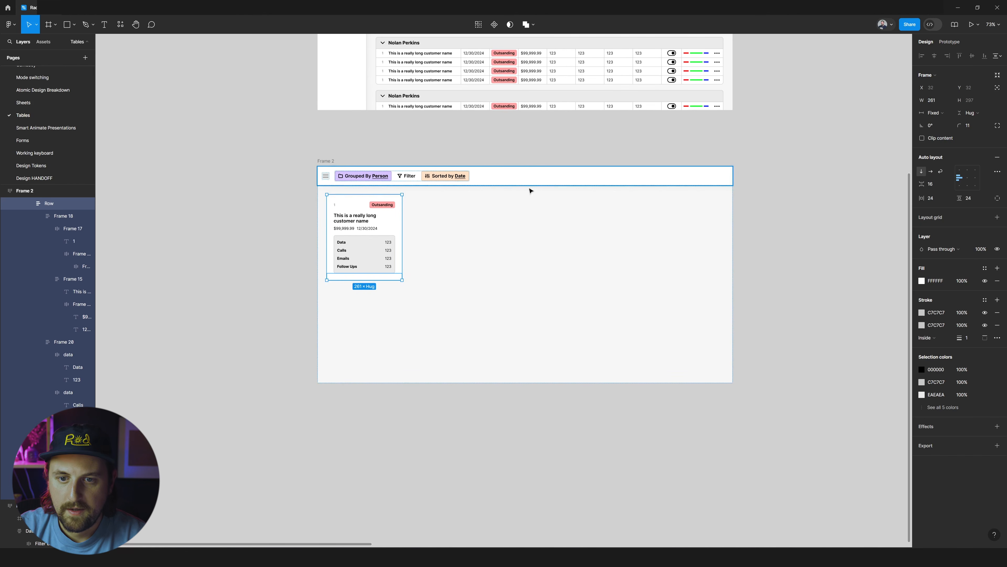
- Remove the card's duplicate C7C7C7 stroke and apply the remaining 1 px stroke to all sides
click(263, 207)
scroll(304, 244, up, 3)
scroll(304, 244, up, 3)
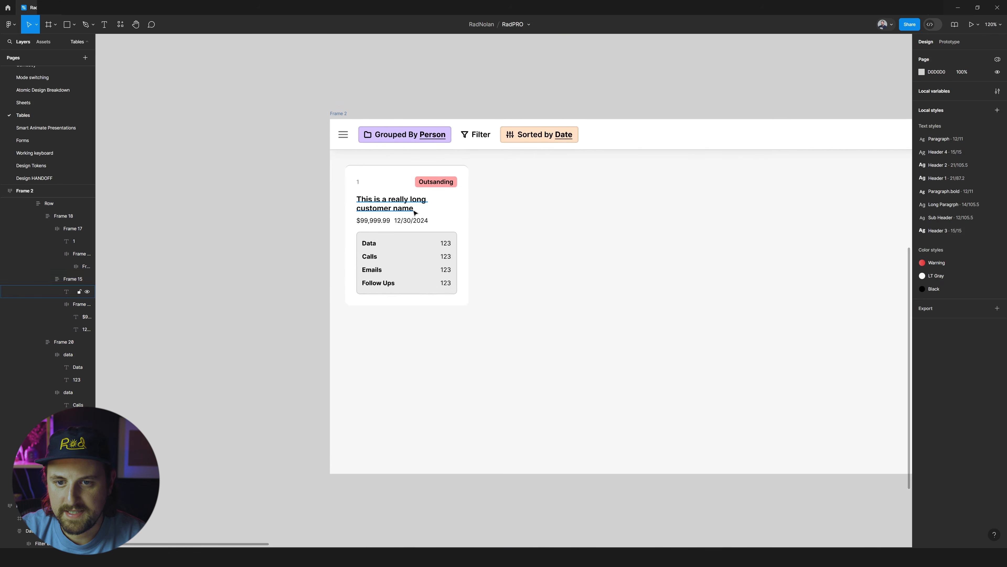
double_click(434, 206)
double_click(434, 206)
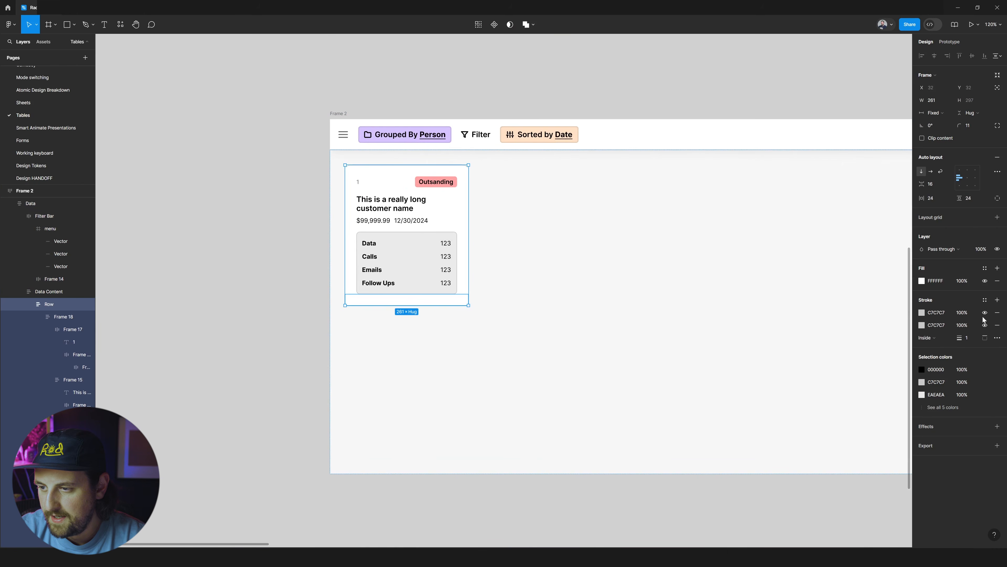
click(997, 325)
click(985, 325)
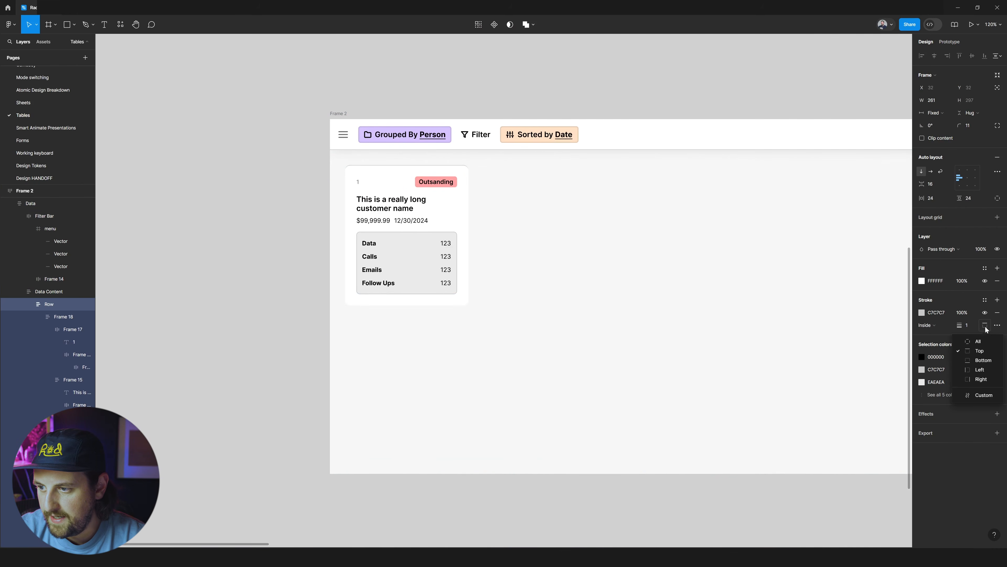
click(980, 342)
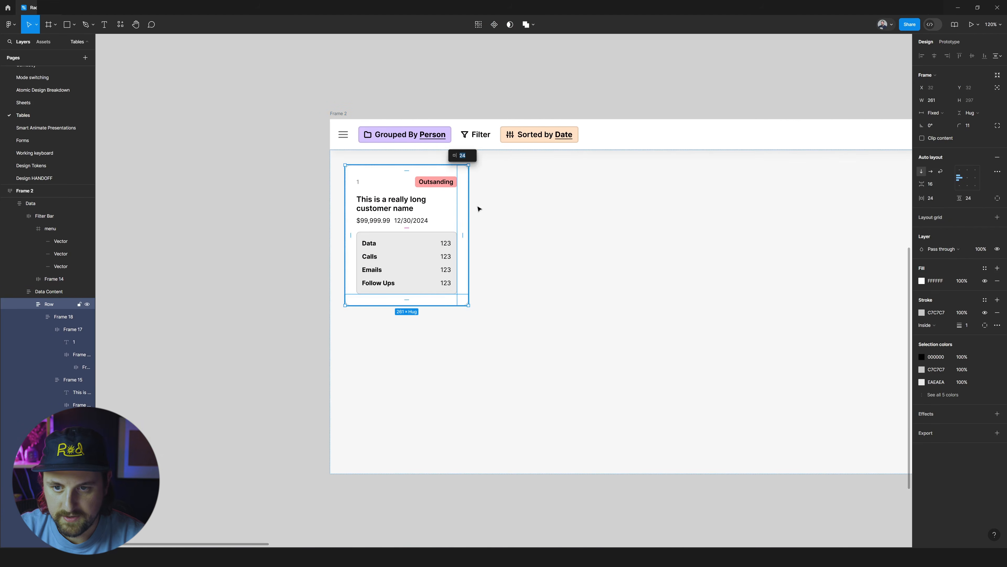
- Duplicate the card three times inside the content area
key(ctrl+d)
key(ctrl+d)
key(ctrl+d)
scroll(604, 215, down, 4)
- Set the content area's auto layout to wrap and add three more copies of the card
double_click(621, 214)
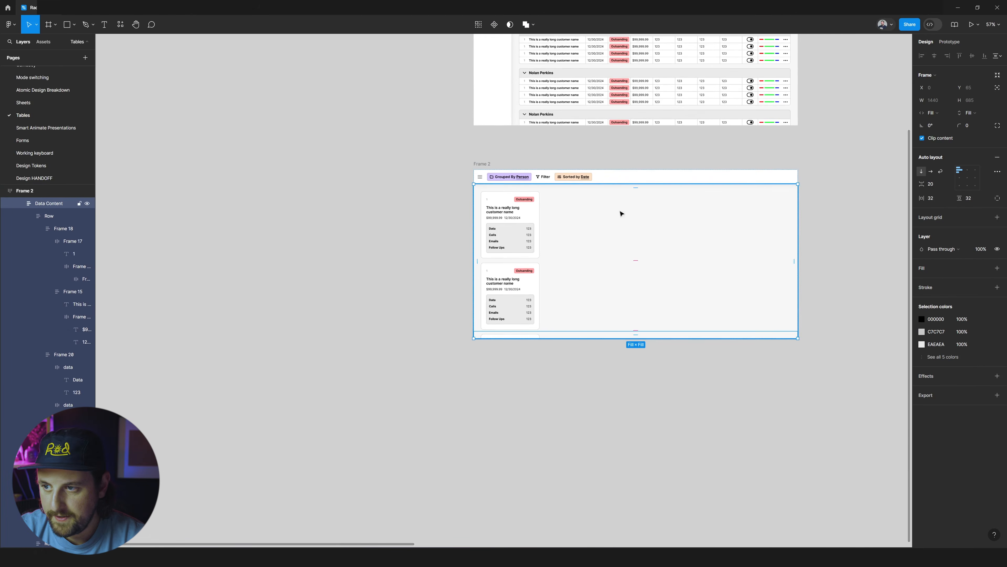
click(940, 172)
click(724, 216)
key(ctrl+d)
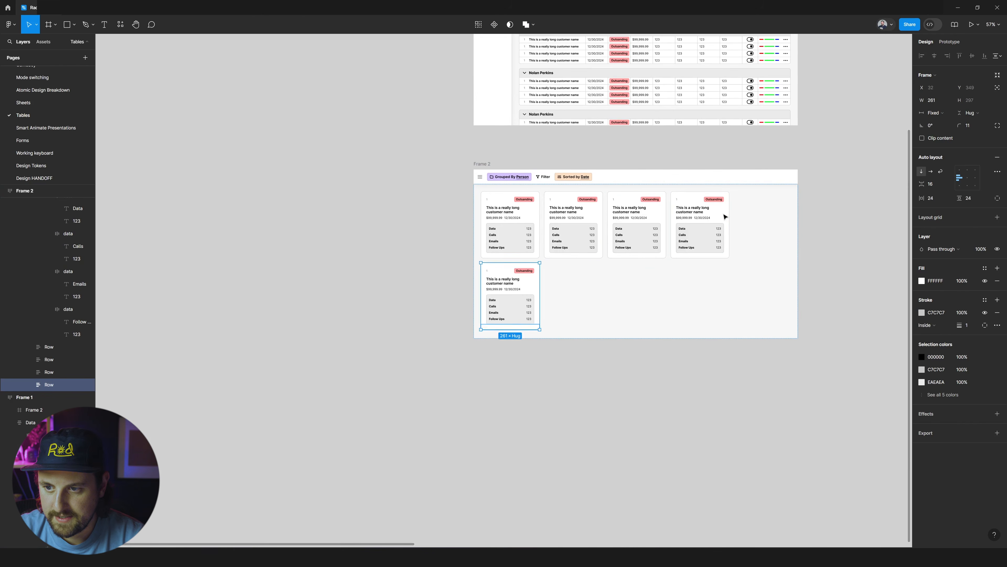
key(ctrl+d)
key(ctrl+d)
- Resize the card layout's frame to a mobile format about 320 wide and 1057 high
click(856, 215)
click(761, 196)
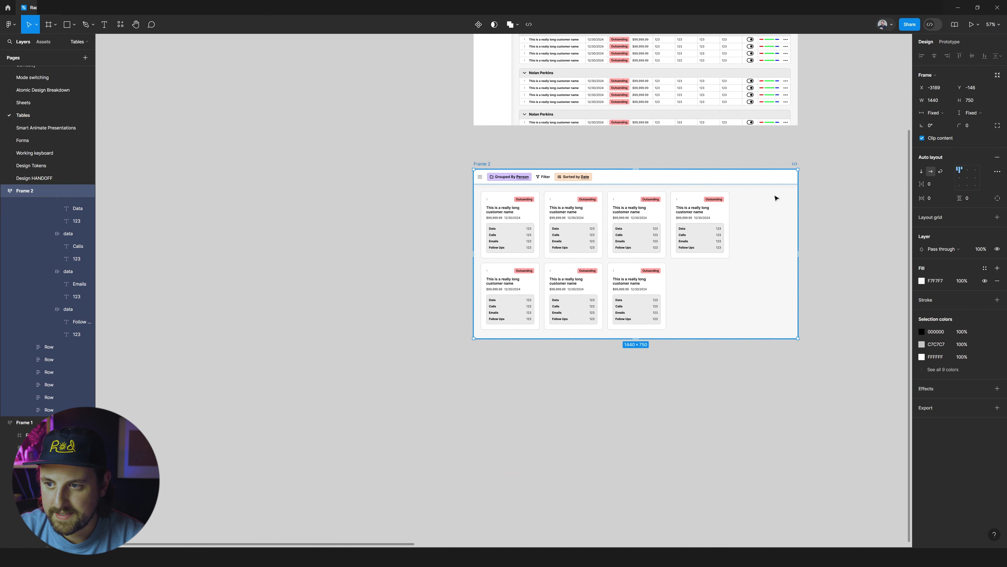
drag(796, 194, 548, 212)
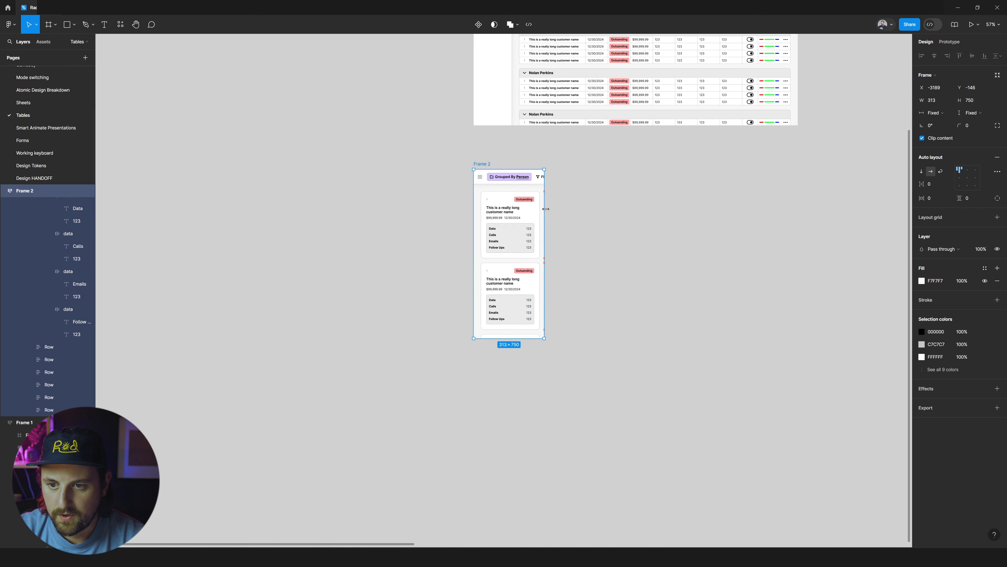
scroll(529, 247, up, 3)
drag(560, 399, 558, 514)
scroll(568, 501, down, 2)
scroll(567, 364, down, 3)
scroll(667, 363, up, 5)
scroll(667, 362, up, 2)
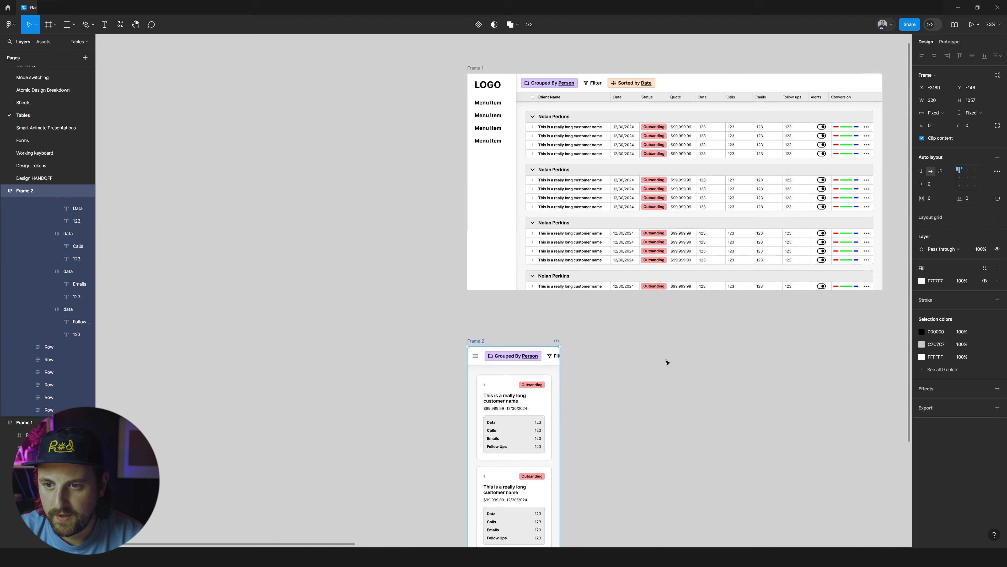
- Try narrowing the desktop table frame, and undo the resize
scroll(668, 363, right, 5)
click(306, 68)
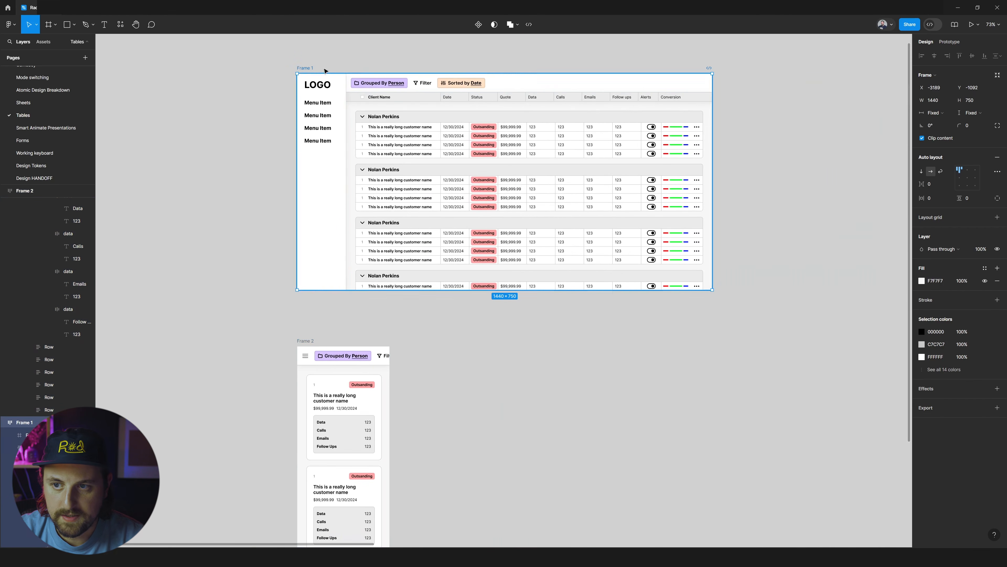
drag(712, 107, 594, 107)
key(ctrl+z)
click(325, 99)
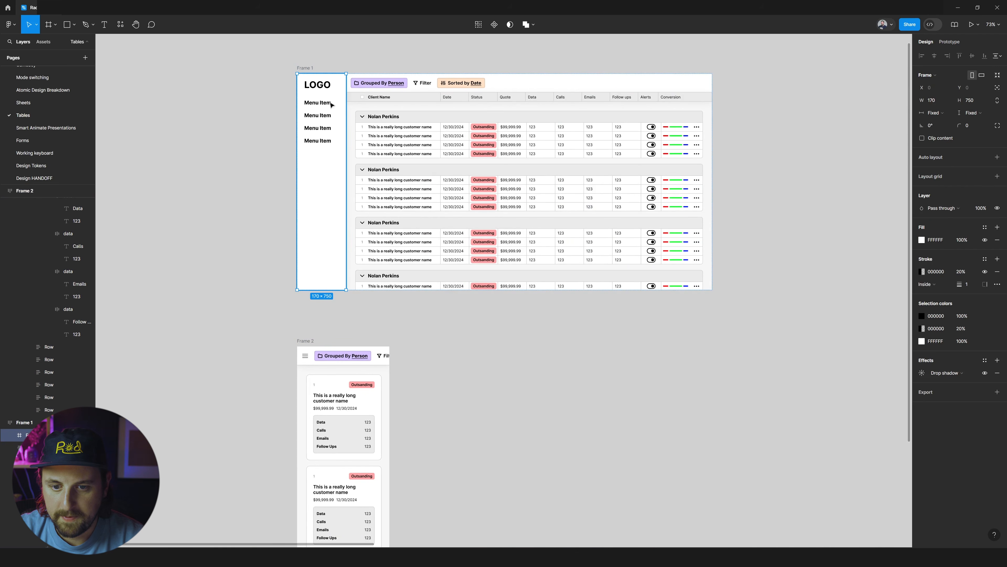
click(294, 68)
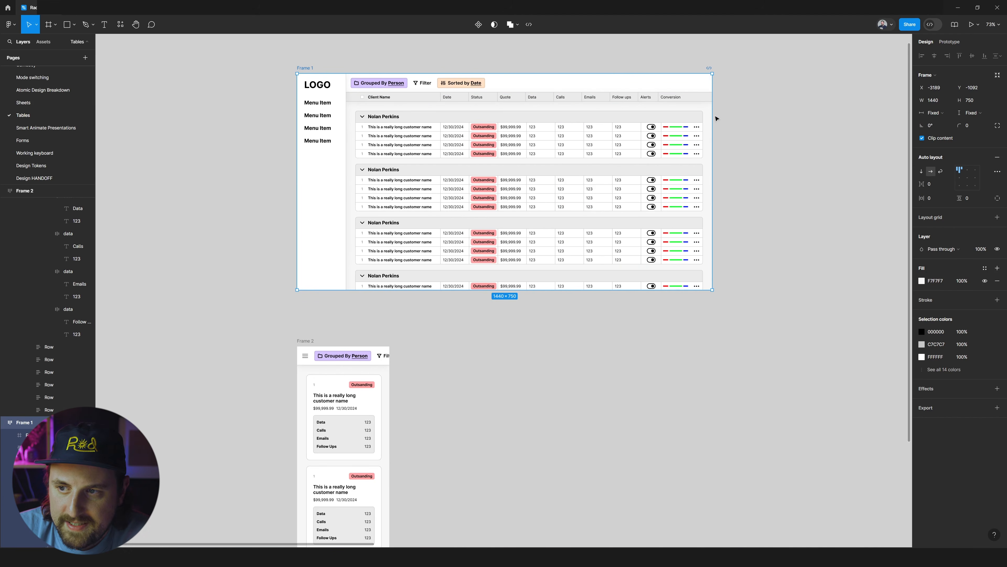
scroll(438, 236, down, 5)
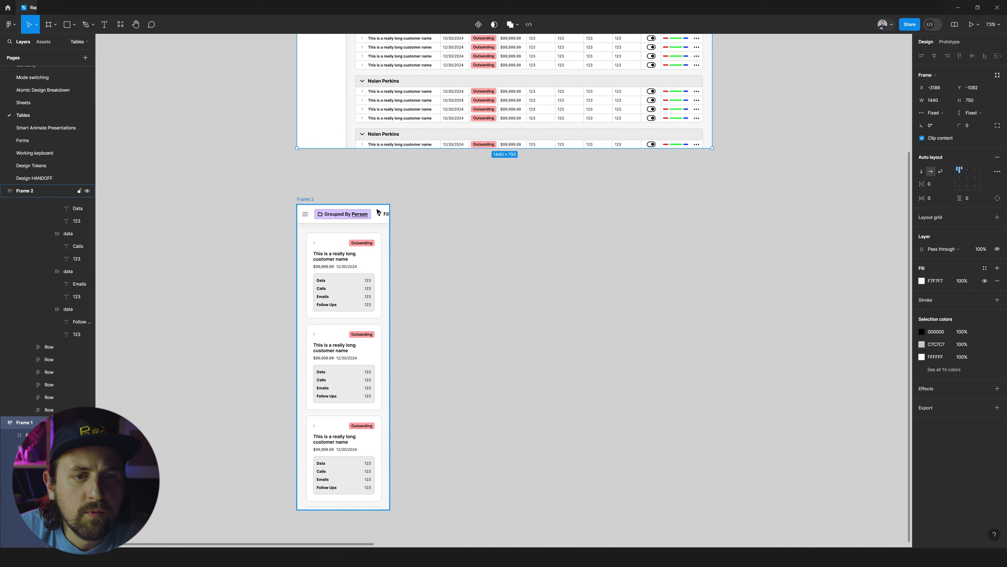
scroll(495, 217, up, 2)
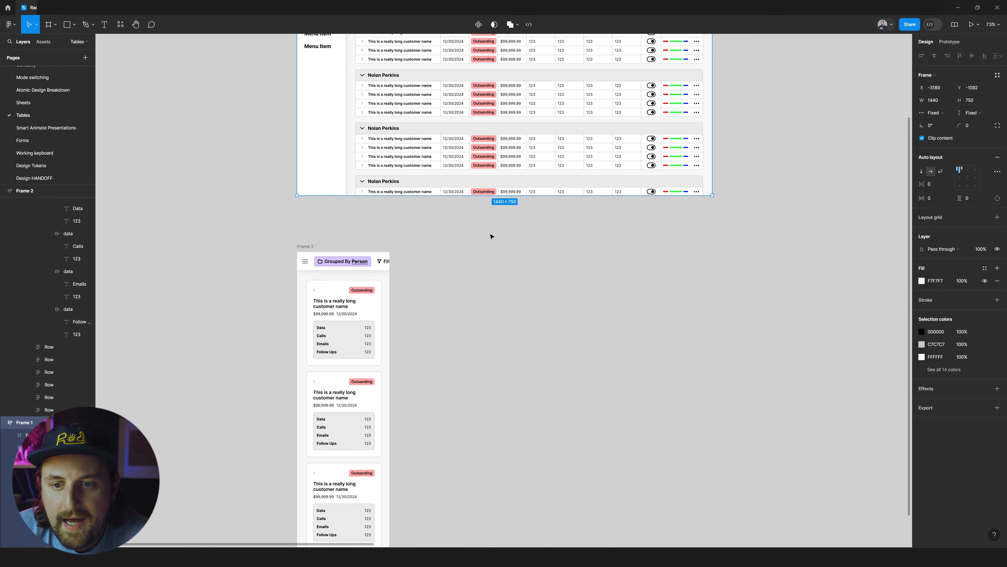
- Widen the card layout frame from its mobile format to about 1487 wide so the cards wrap into five columns
scroll(491, 236, down, 3)
click(305, 152)
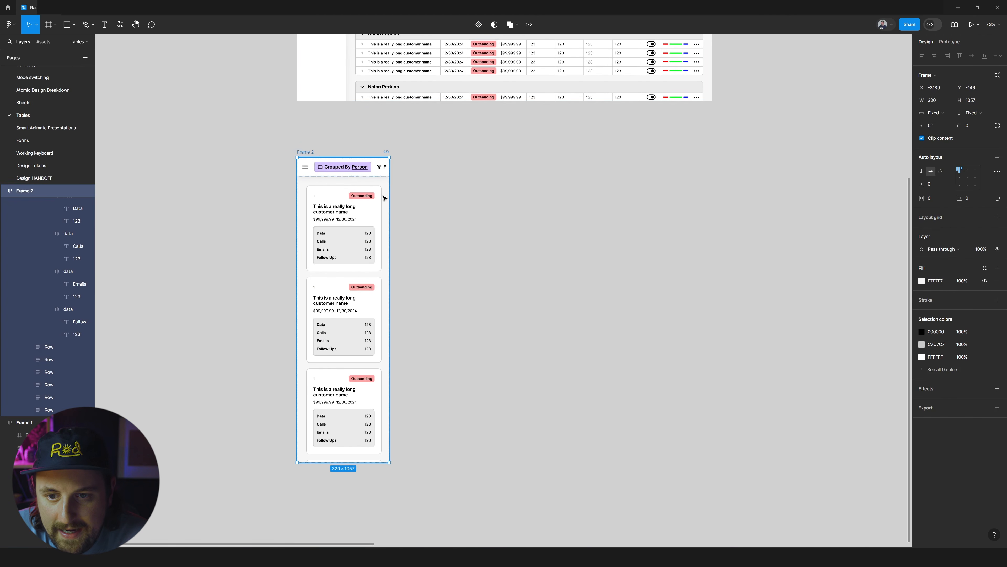
drag(387, 193, 725, 195)
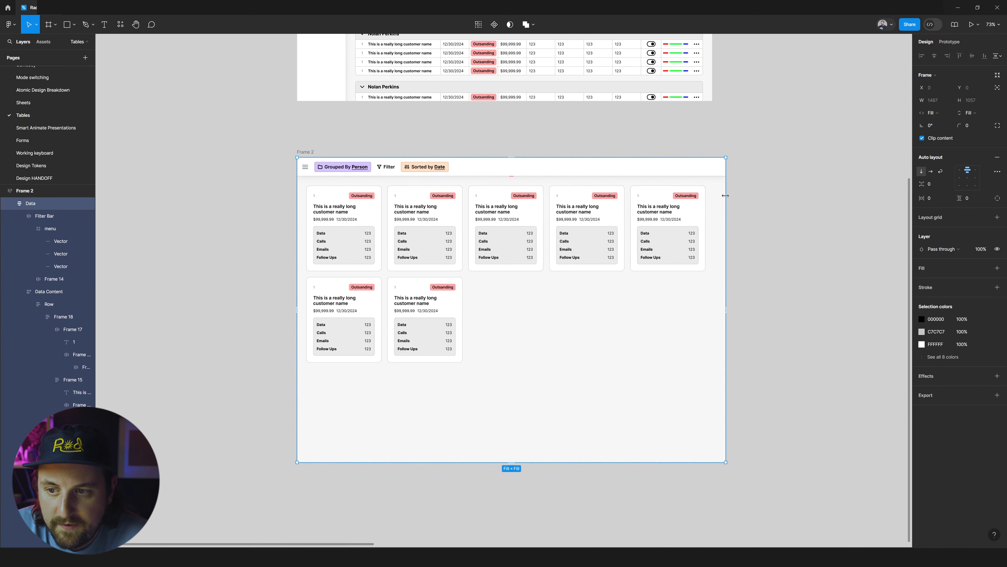
click(682, 229)
key(ctrl+a)
drag(918, 101, 872, 103)
scroll(651, 148, up, 2)
scroll(650, 147, down, 2)
key(ctrl+z)
key(shift+Return)
key(shift+Return)
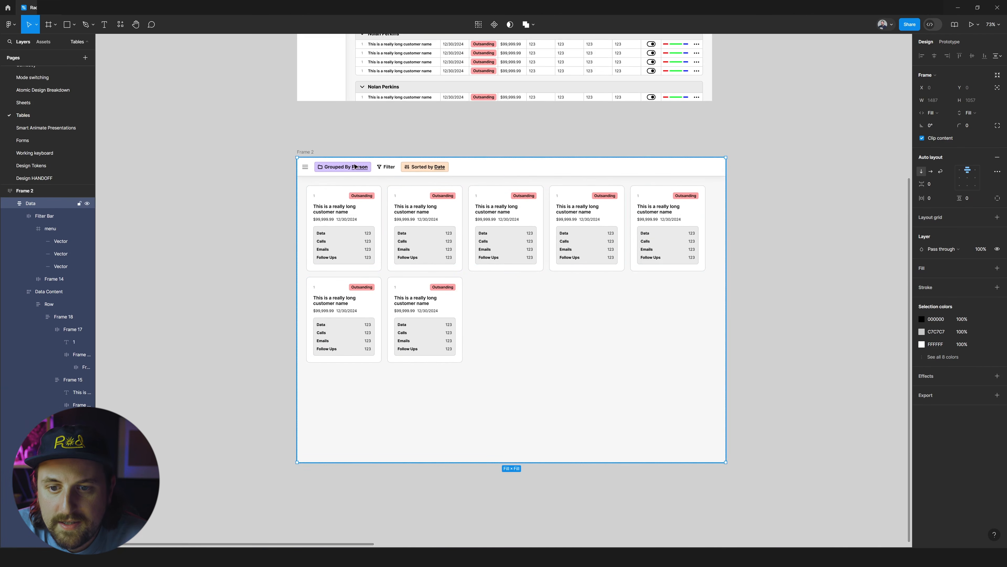
scroll(595, 139, up, 3)
scroll(551, 129, down, 3)
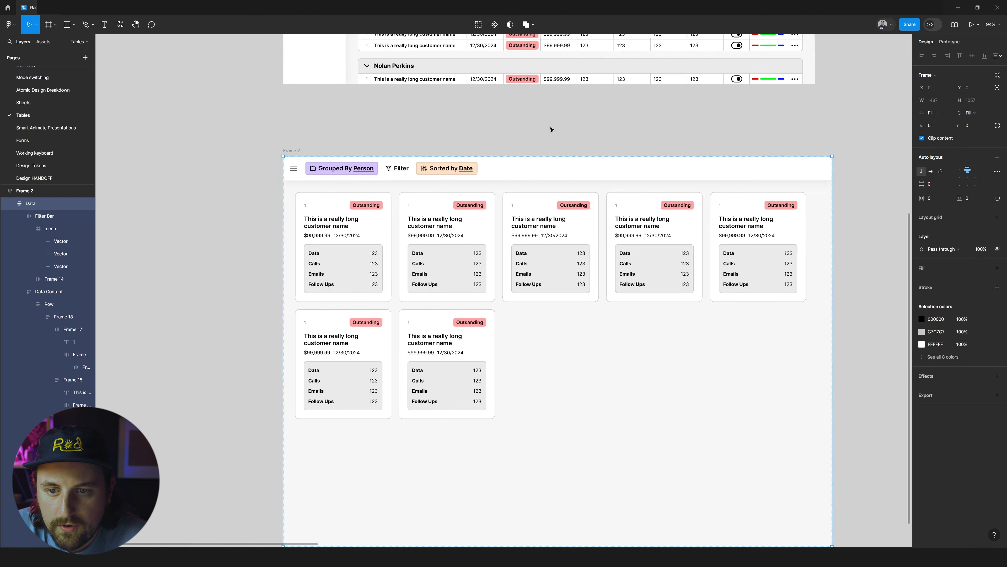
- Move the card layout frame farther below the desktop table frame, to a Y position of 544
scroll(749, 160, up, 6)
scroll(660, 192, down, 3)
click(351, 235)
click(352, 239)
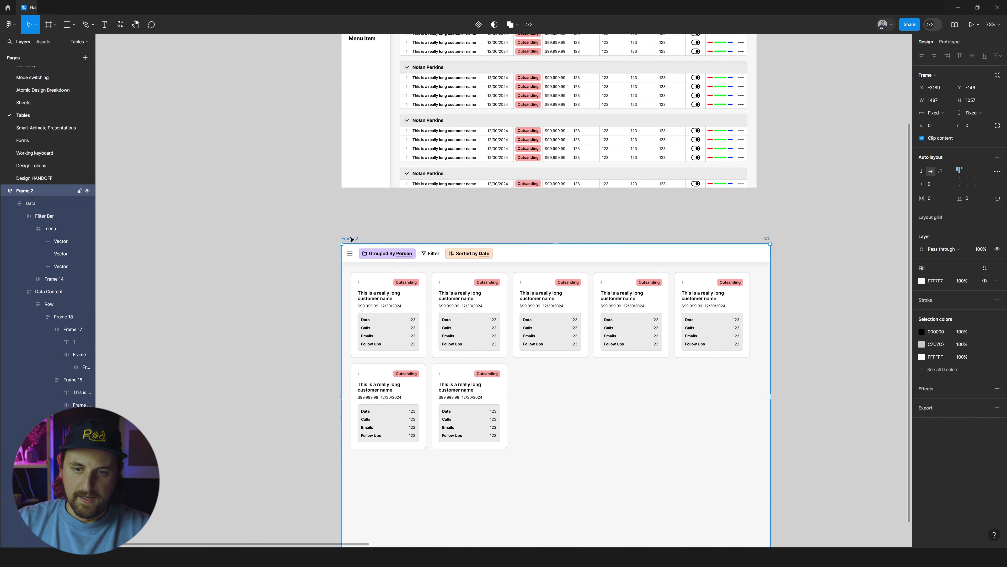
drag(351, 238, 354, 370)
scroll(446, 244, up, 3)
scroll(446, 244, down, 3)
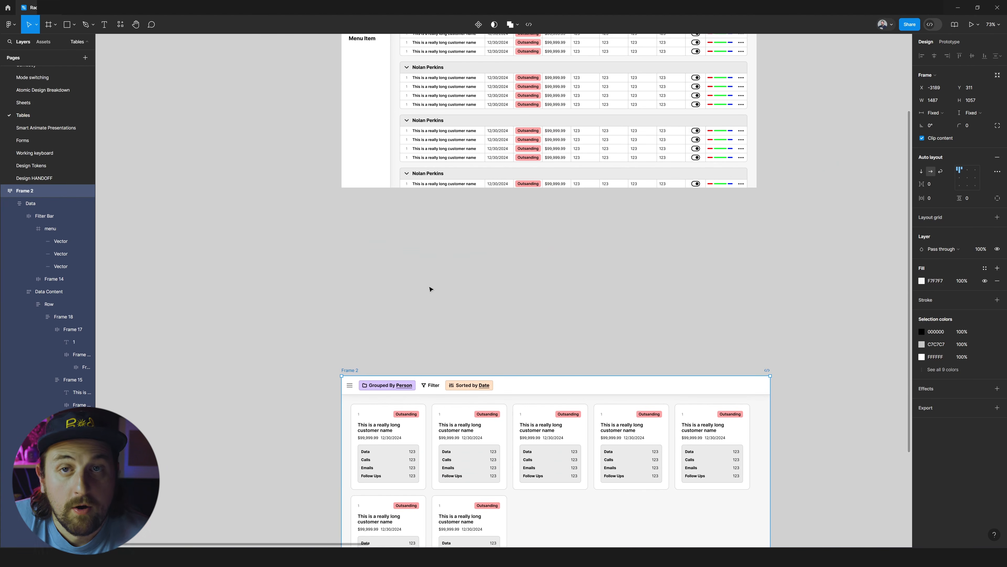
scroll(411, 318, down, 3)
drag(382, 354, 383, 396)
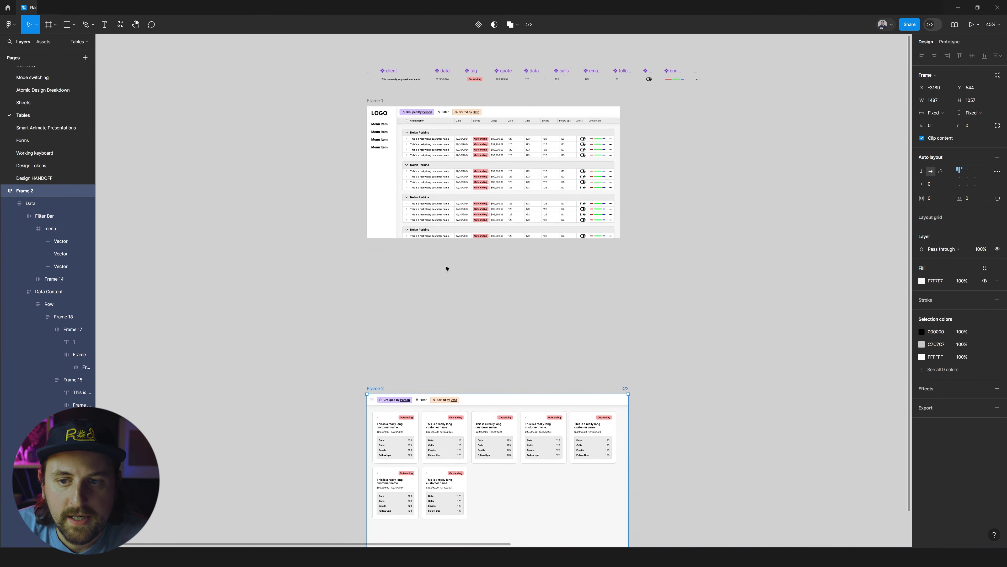
- Examine the Calls header cell and the header row's container in the desktop table frame
scroll(460, 223, up, 2)
scroll(618, 172, up, 3)
scroll(649, 204, up, 2)
scroll(636, 208, down, 2)
double_click(573, 201)
double_click(572, 201)
double_click(572, 202)
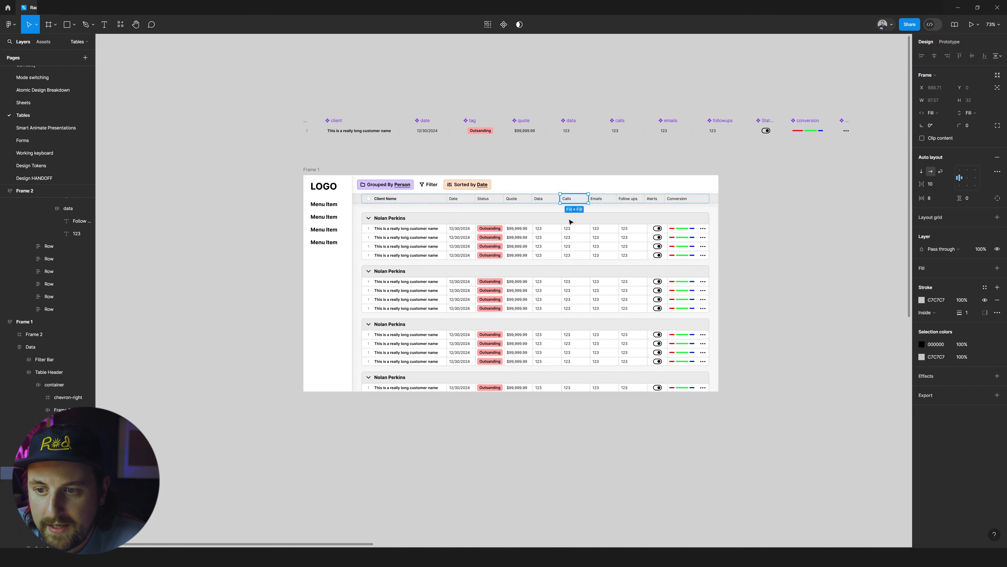
click(567, 238)
double_click(549, 199)
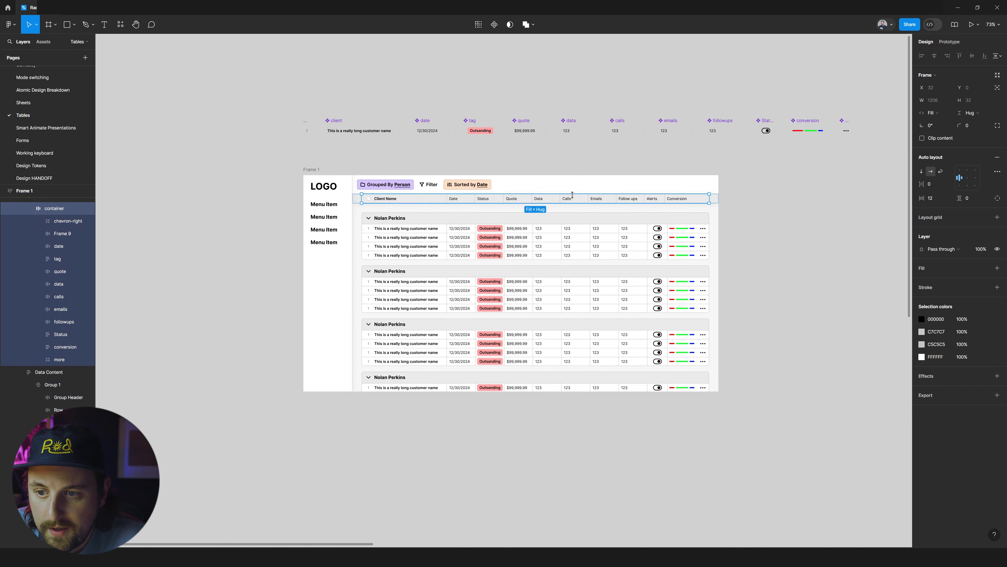
click(812, 271)
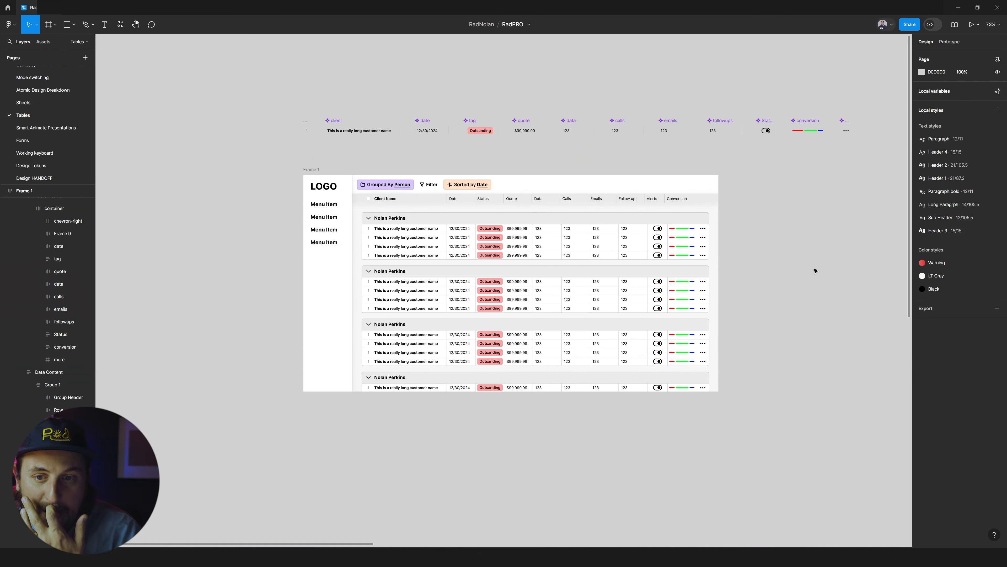
- Switch to the Happy Guest file and examine the reservations table in its 1200px desktop frame
scroll(813, 272, right, 4)
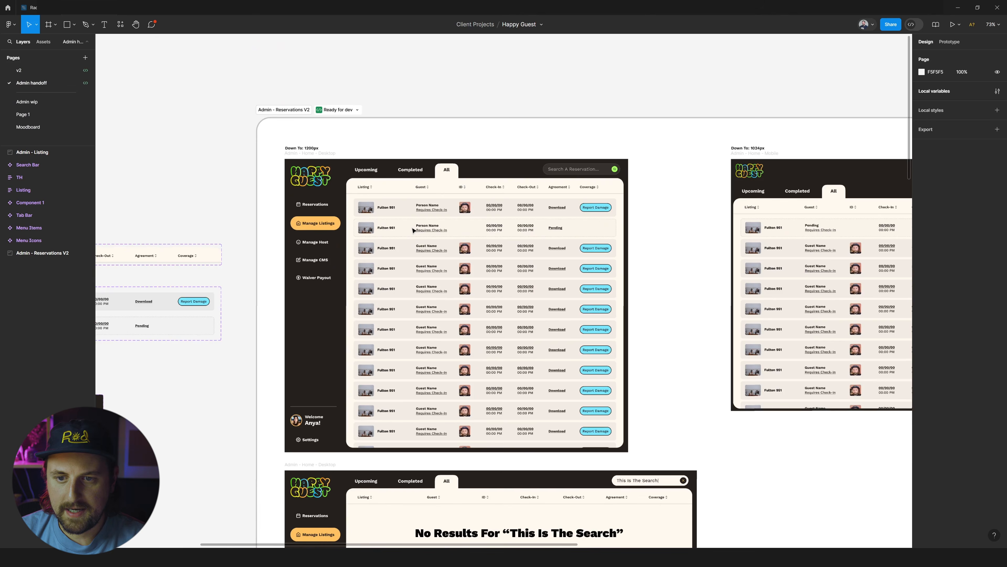
scroll(569, 240, right, 3)
scroll(556, 241, left, 4)
scroll(510, 241, up, 2)
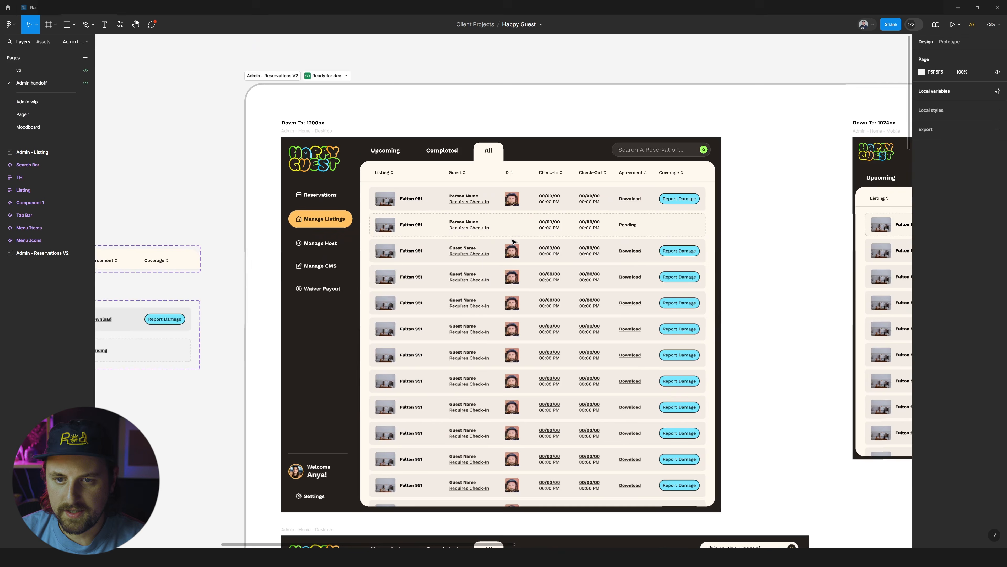
scroll(581, 212, up, 1)
scroll(579, 218, up, 2)
scroll(579, 218, down, 2)
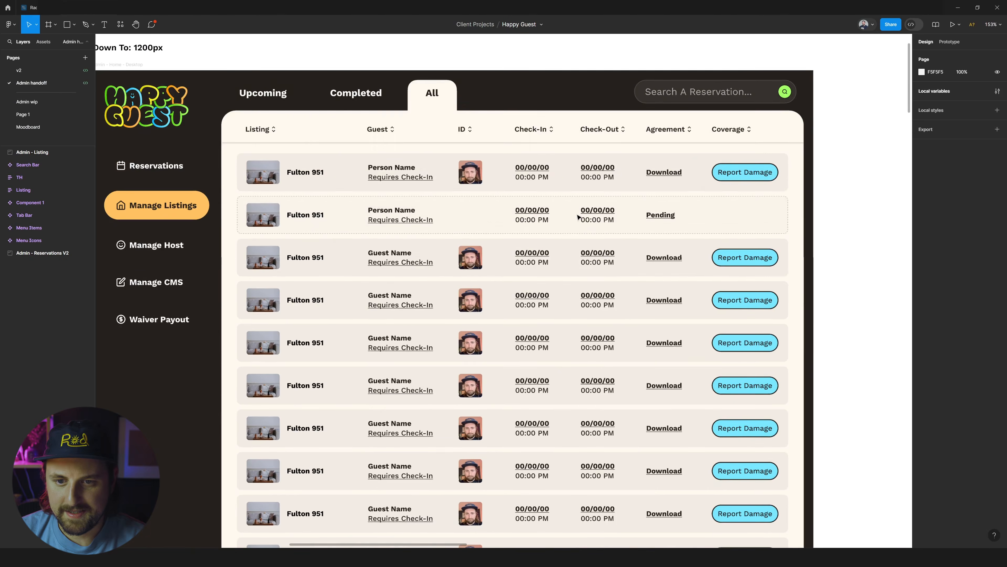
scroll(579, 218, down, 1)
scroll(579, 217, down, 2)
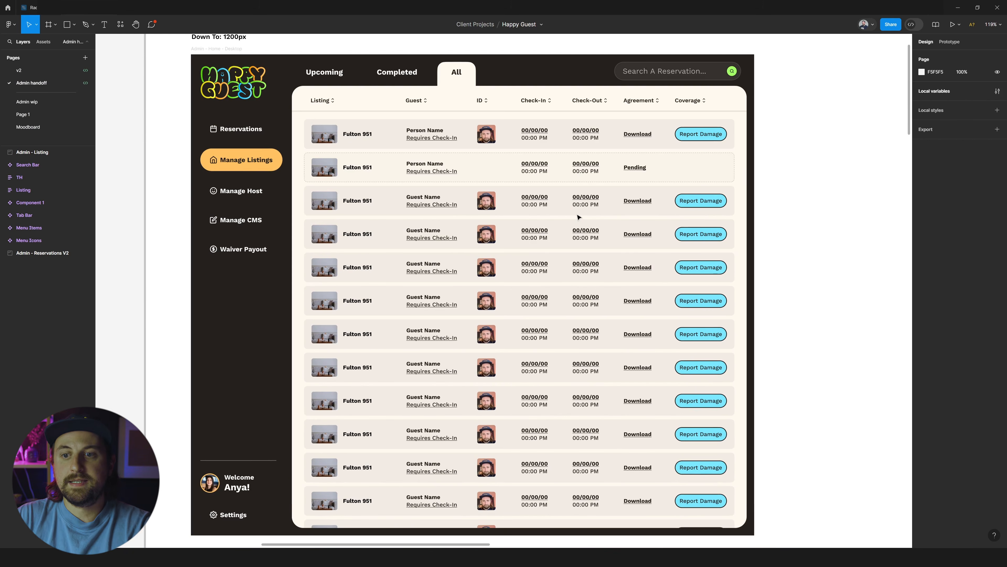
- Inspect the pending listing row and the guest ID photo in the first listing row of the reservations table
click(582, 164)
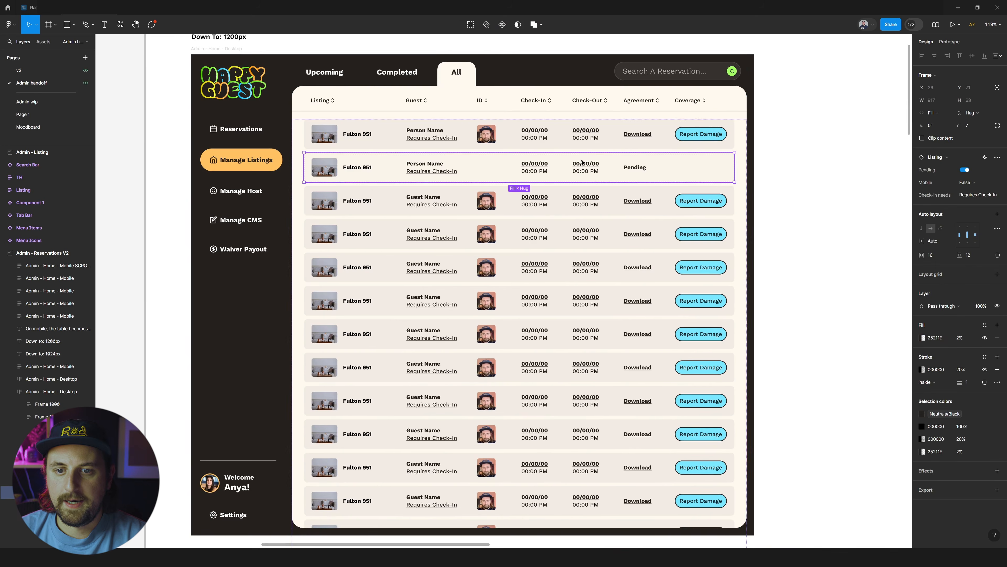
scroll(549, 144, right, 1)
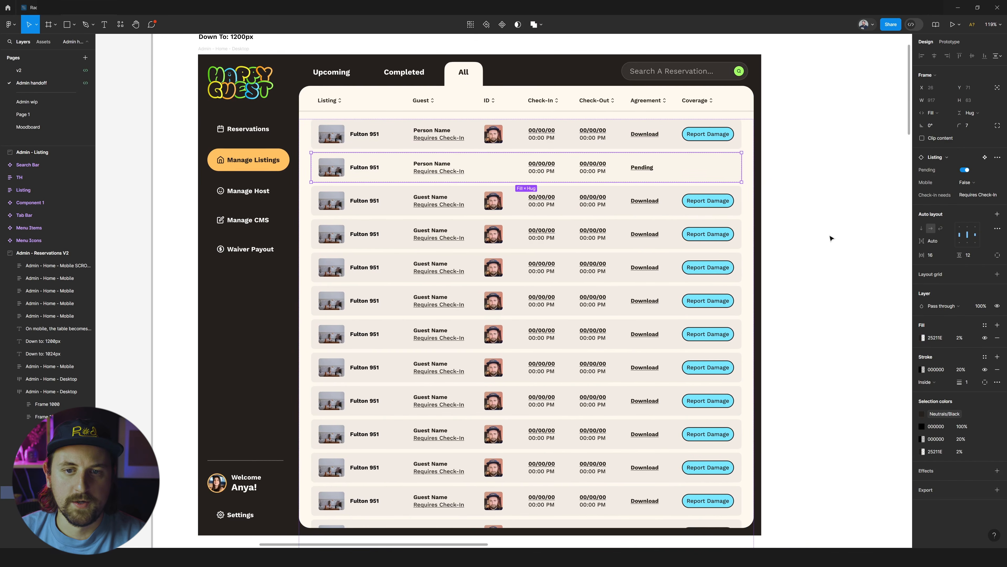
scroll(831, 231, right, 1)
click(829, 205)
scroll(829, 205, left, 1)
click(605, 140)
scroll(480, 125, up, 10)
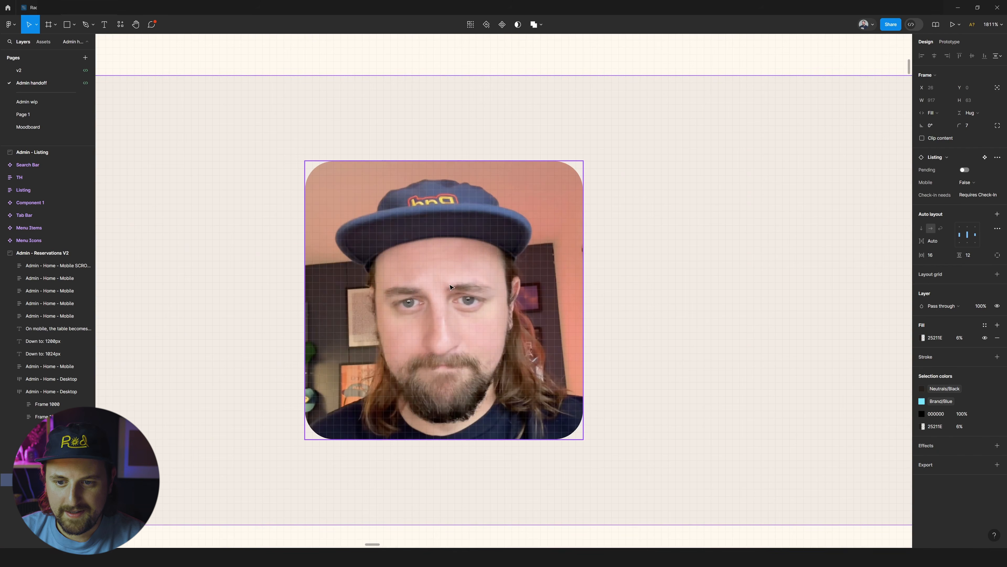
scroll(485, 280, down, 4)
scroll(485, 280, down, 8)
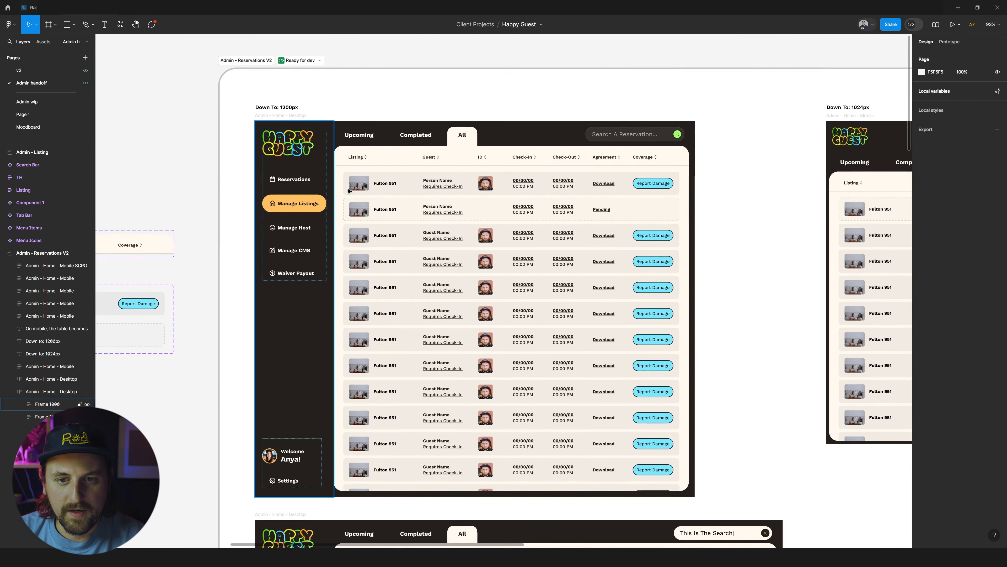
- Compare the pending listing row with the regular row above it, including the agreement and coverage cells
click(310, 203)
click(603, 194)
scroll(603, 193, up, 3)
click(597, 212)
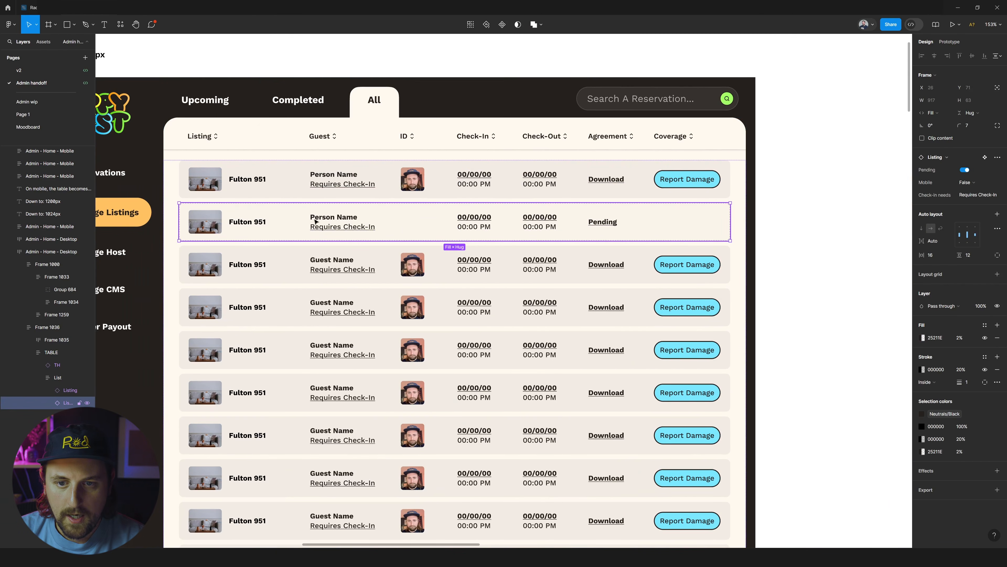
click(405, 184)
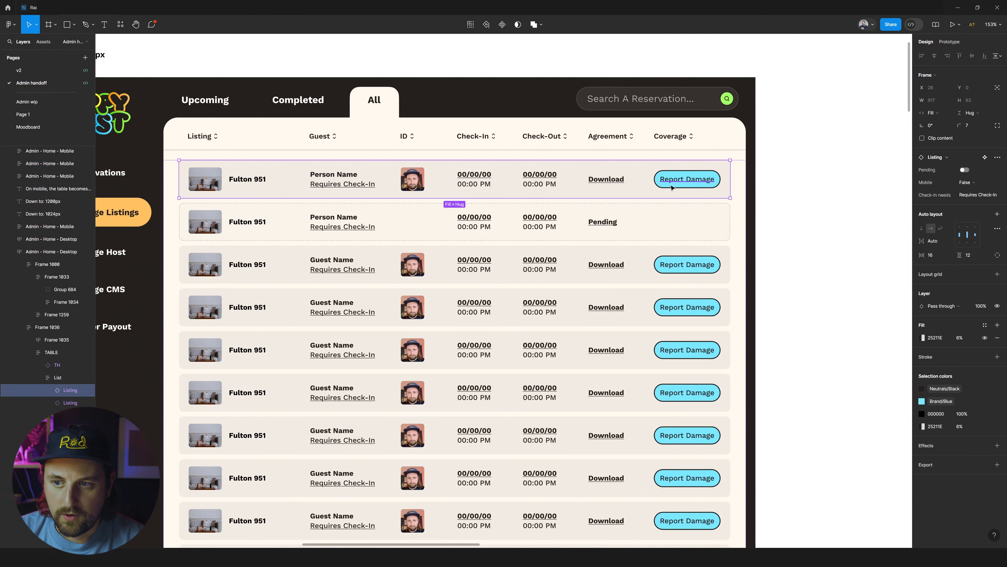
key(Escape)
scroll(659, 187, down, 5)
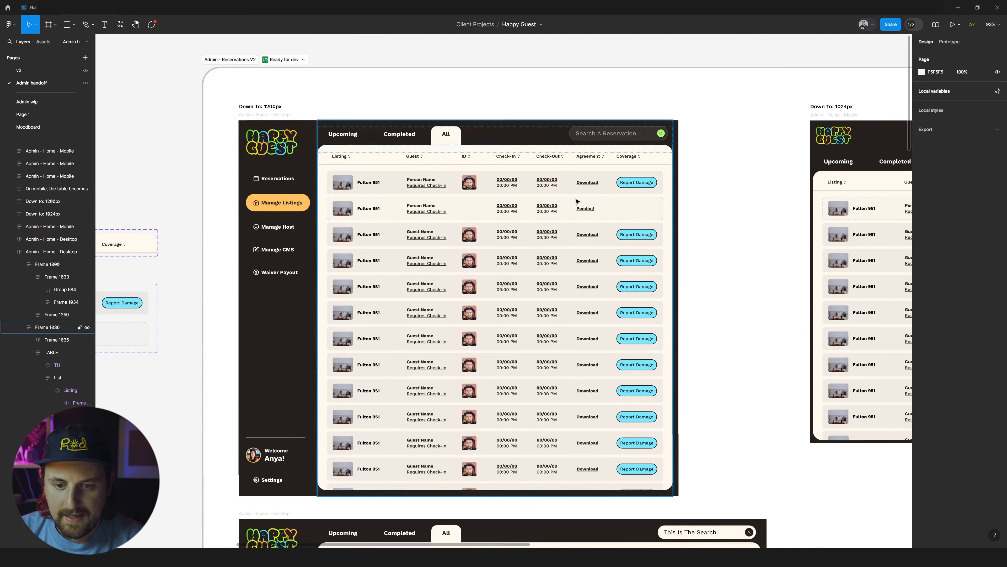
scroll(579, 200, down, 2)
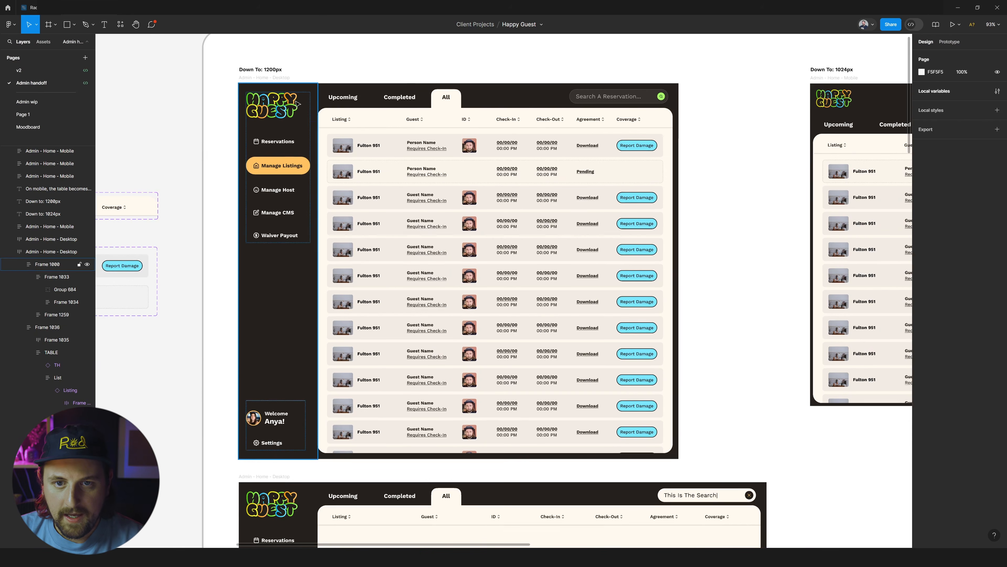
- Try narrowing the 1200px desktop reservations frame, and undo the resize
click(264, 77)
drag(684, 129, 606, 145)
key(ctrl+z)
- Compare the desktop frame's sidebar navigation with the header navigation in the 1024px and mobile frames
scroll(701, 150, right, 10)
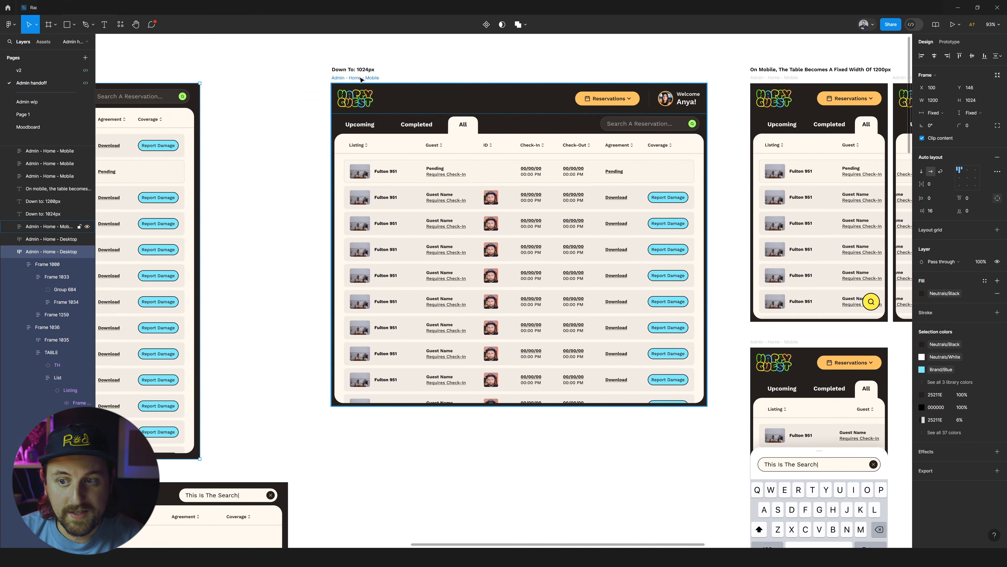
click(349, 78)
scroll(254, 159, left, 9)
click(247, 163)
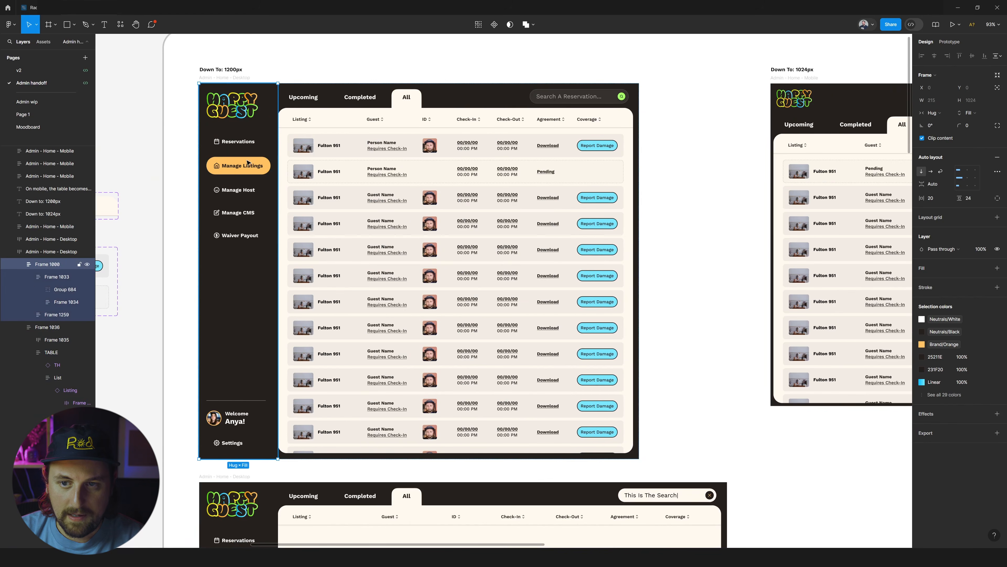
scroll(276, 162, right, 14)
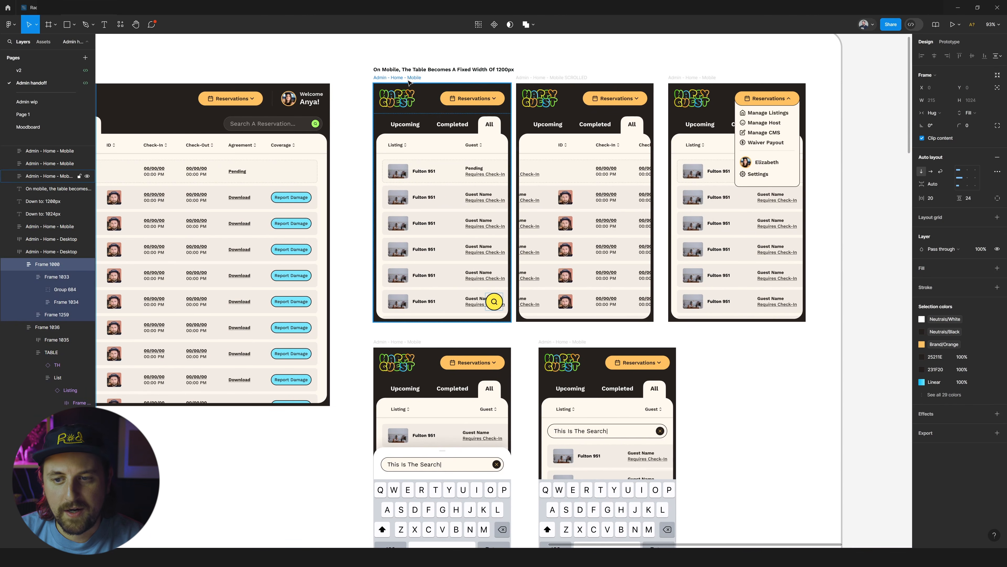
scroll(397, 82, left, 5)
- Examine the table header and listing row components beside the reservations section, from the Listing through the Coverage column
ctrl+scroll(396, 90, down, 8)
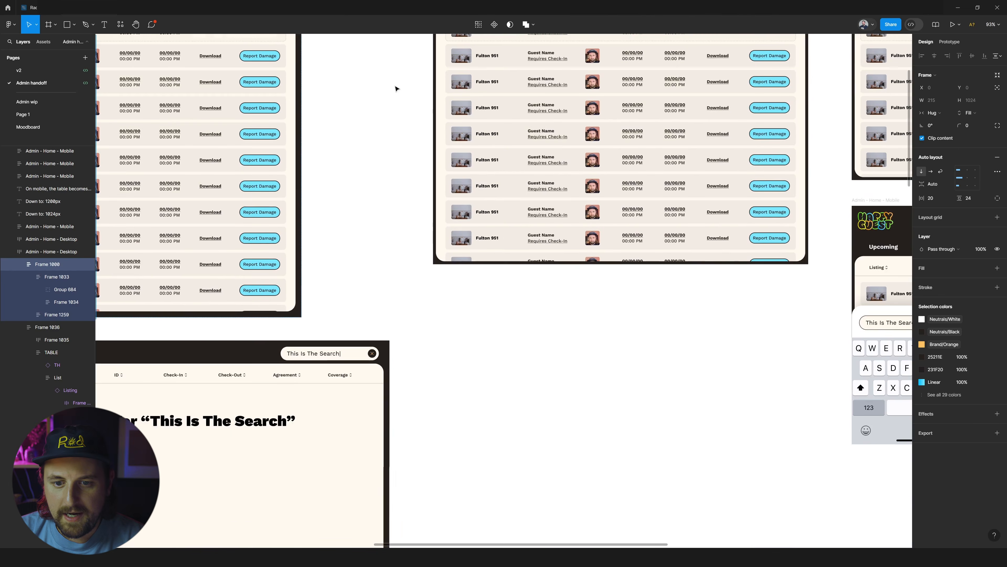
scroll(376, 95, left, 4)
scroll(332, 119, up, 6)
scroll(330, 117, down, 3)
scroll(302, 178, left, 5)
ctrl+scroll(258, 186, up, 15)
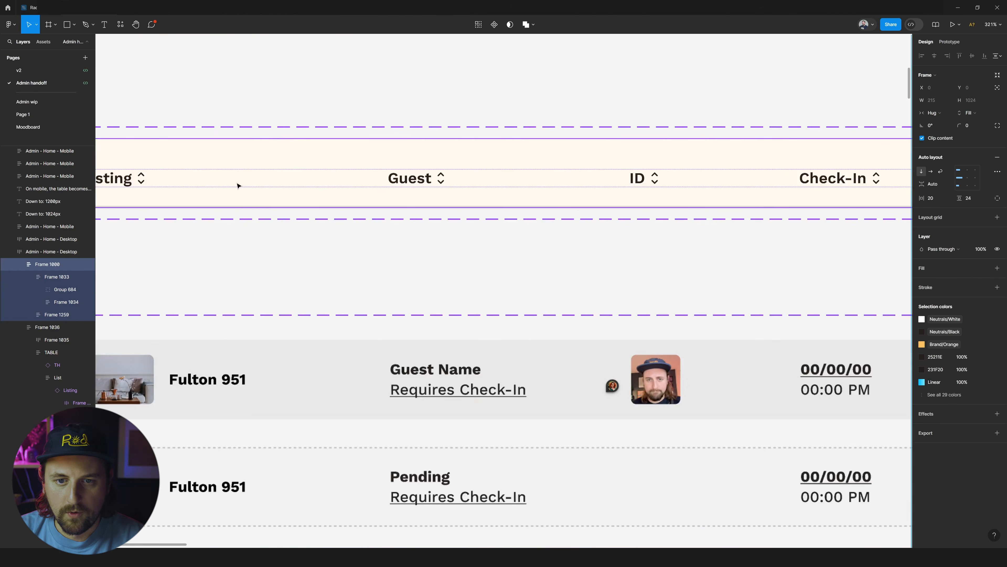
scroll(476, 214, right, 10)
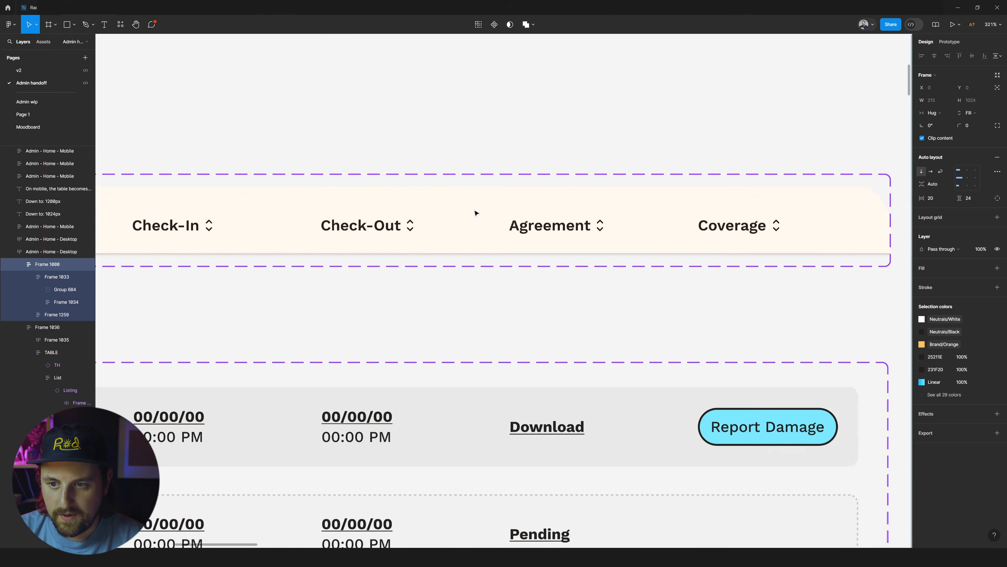
- Review the reservations frames across the desktop, 1024px and mobile breakpoints
ctrl+scroll(478, 213, down, 15)
scroll(377, 220, right, 4)
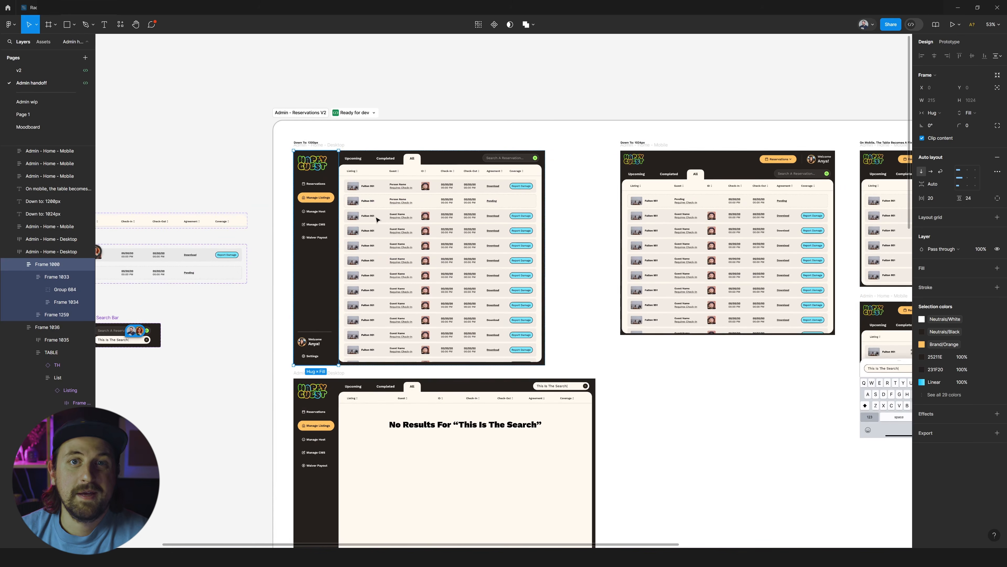
scroll(377, 220, right, 8)
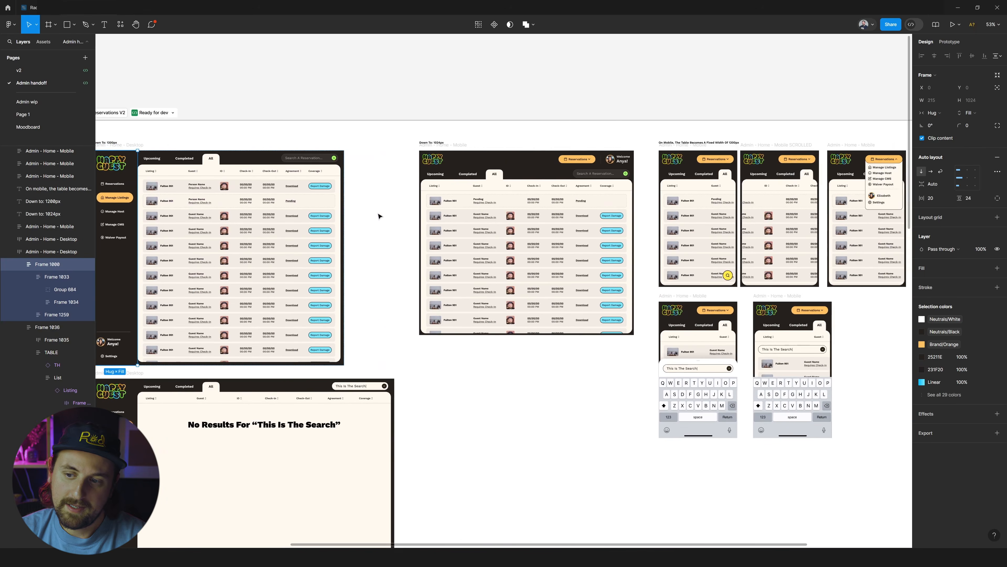
scroll(379, 216, down, 4)
scroll(414, 216, up, 8)
scroll(415, 217, right, 5)
scroll(416, 216, down, 5)
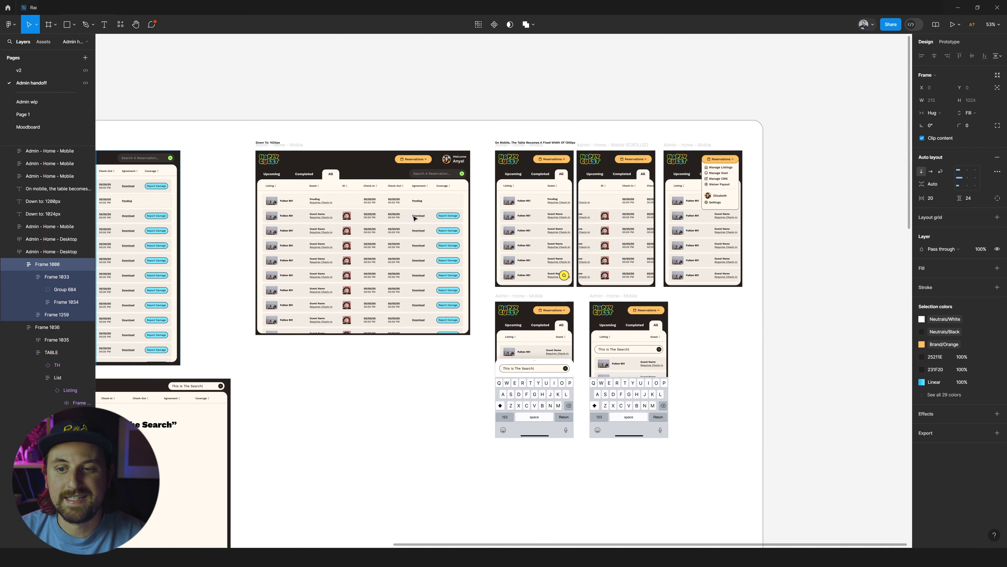
scroll(413, 218, right, 5)
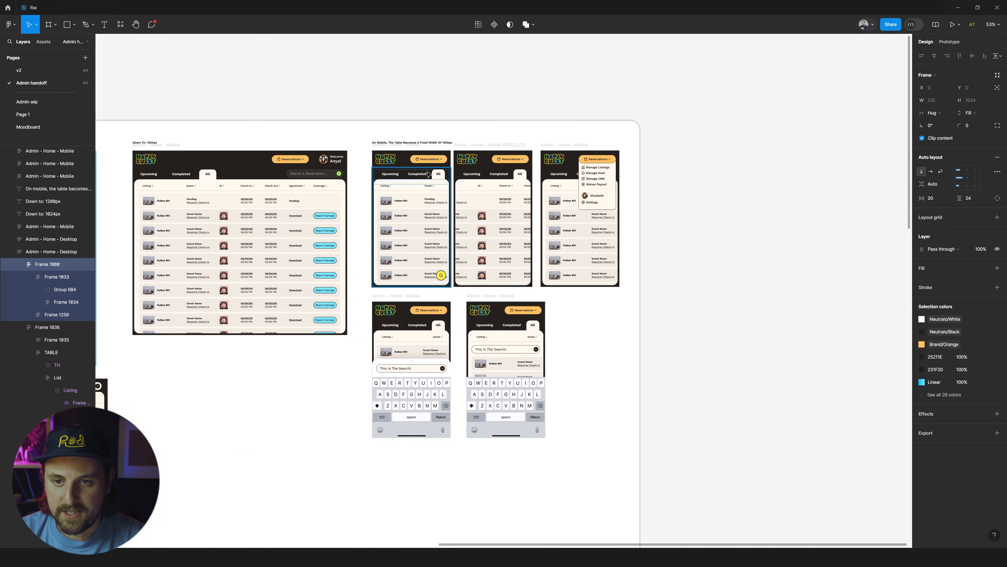
- Preview the first mobile reservations frame in an enlarged prototype window and scroll its table horizontally through to the Coverage column
click(384, 150)
key(shift+space)
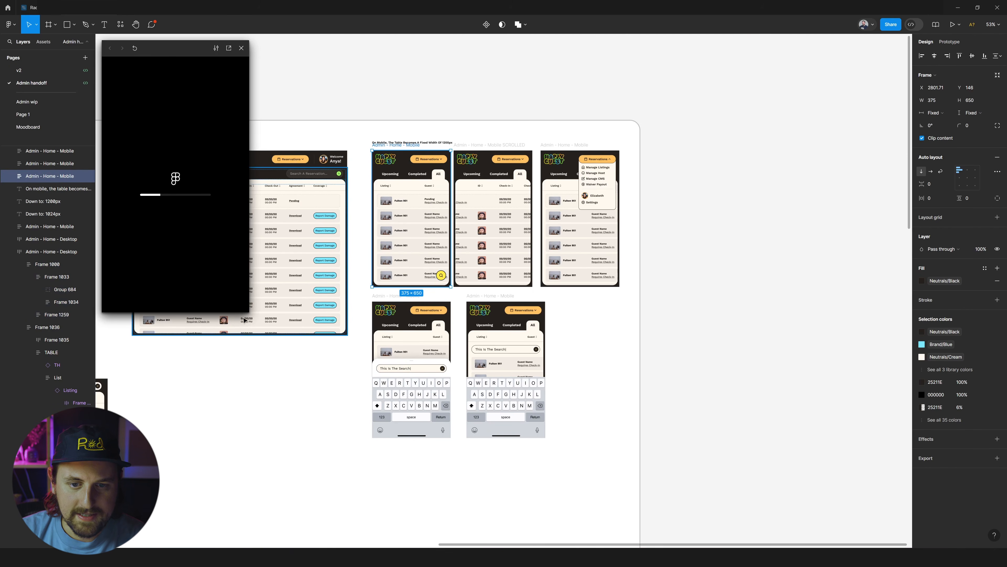
drag(249, 315, 376, 496)
scroll(252, 280, right, 8)
scroll(252, 279, left, 8)
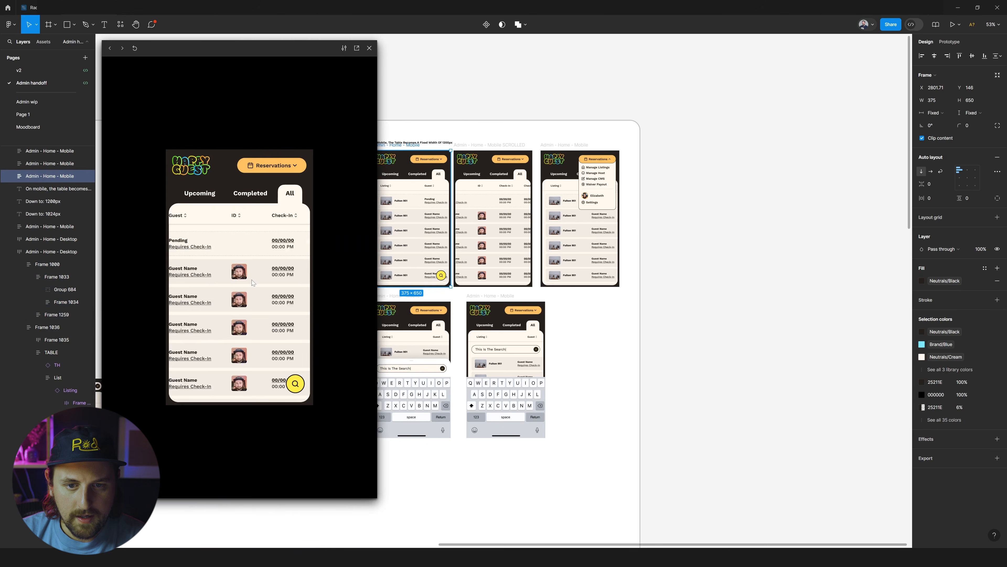
scroll(251, 279, right, 6)
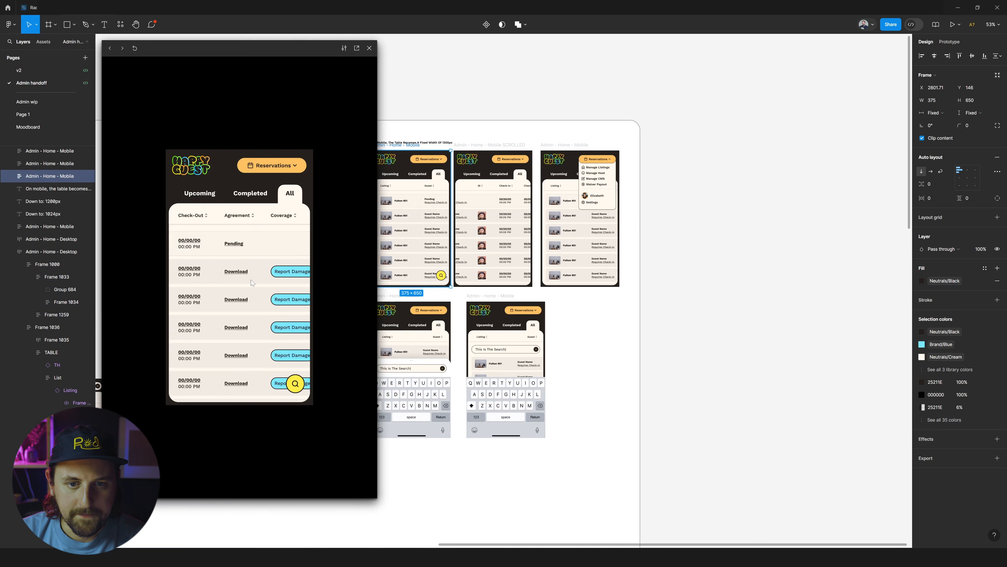
- Scroll the mobile prototype's table back and forth between the Listing and Coverage columns, and close the preview
scroll(251, 280, left, 6)
scroll(251, 280, right, 5)
scroll(251, 280, left, 4)
scroll(251, 279, right, 3)
scroll(251, 280, left, 3)
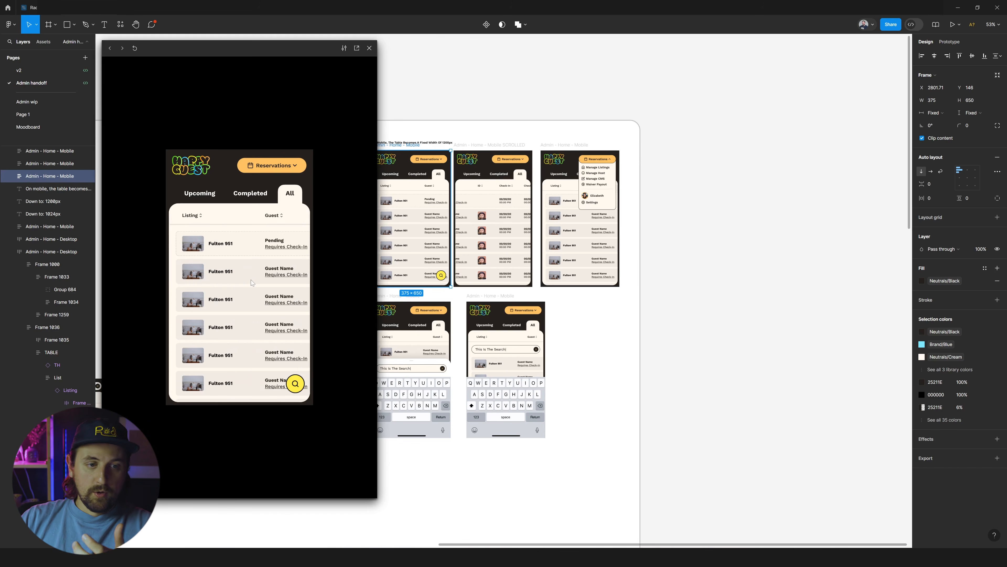
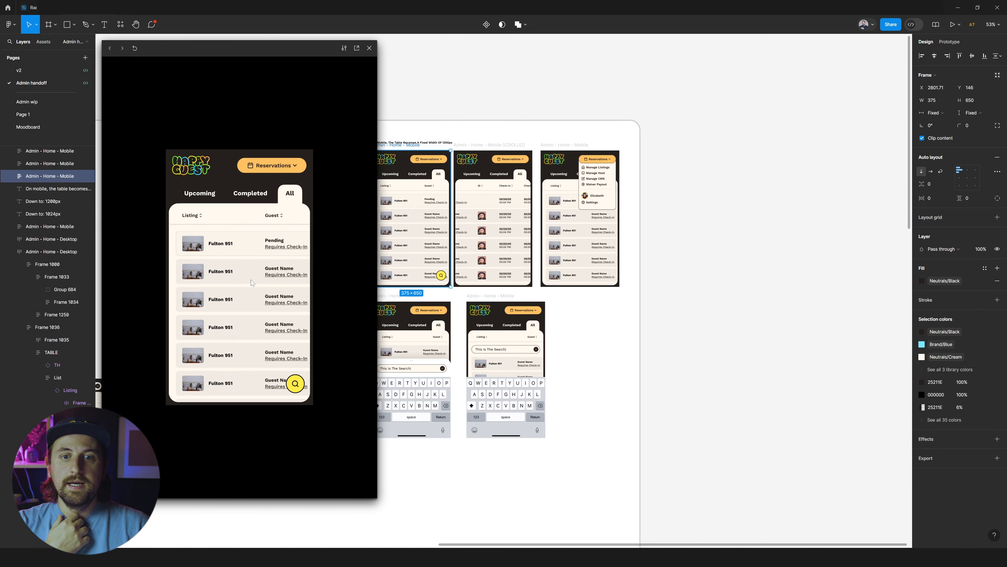
click(369, 48)
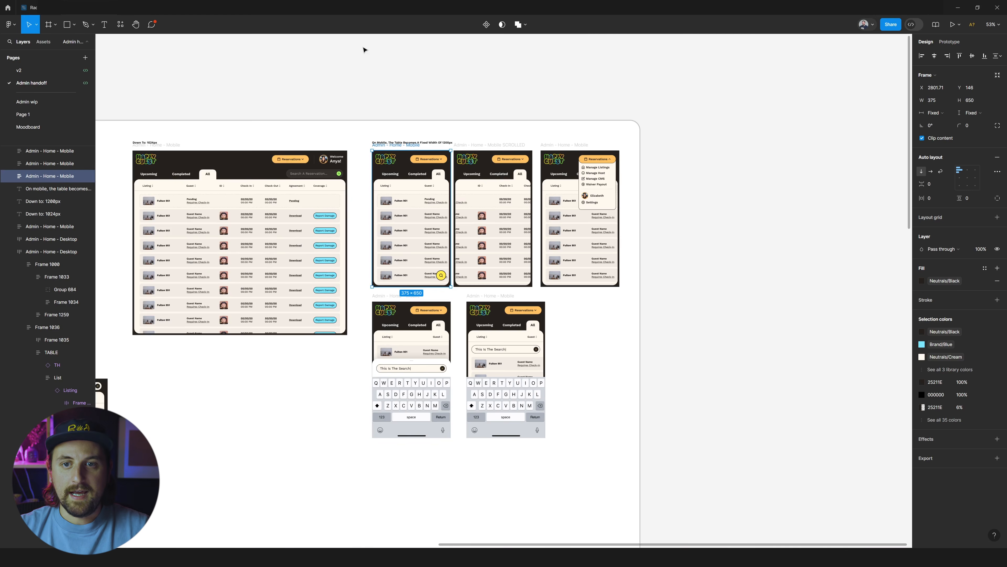
- Inspect the pending listing row in the 1024px reservations frame
scroll(345, 210, left, 3)
scroll(340, 216, up, 3)
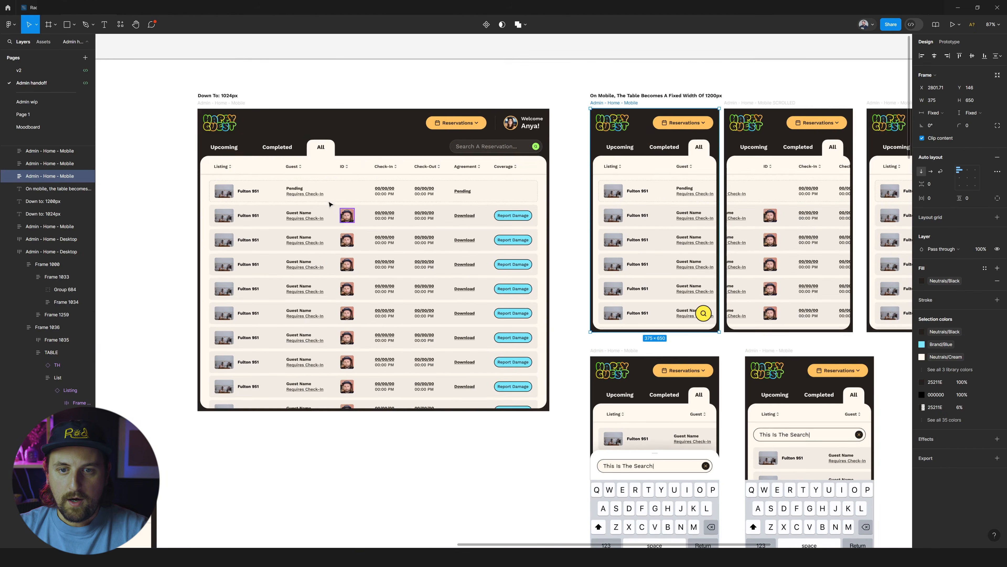
double_click(296, 190)
double_click(296, 190)
double_click(296, 190)
click(309, 215)
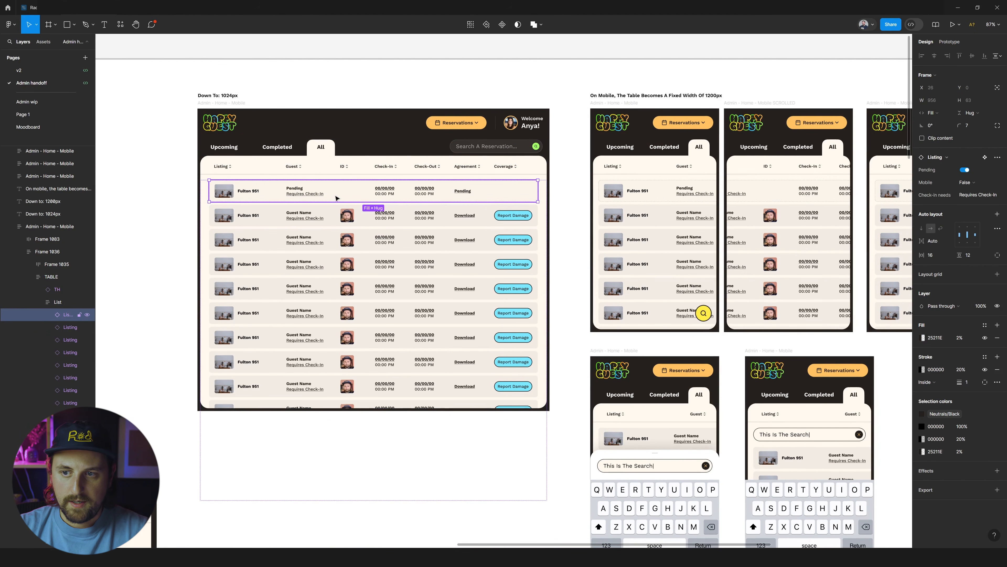
- Inspect the full-width listing rows in the first mobile reservations frame, including the pending row
scroll(619, 211, right, 2)
click(610, 210)
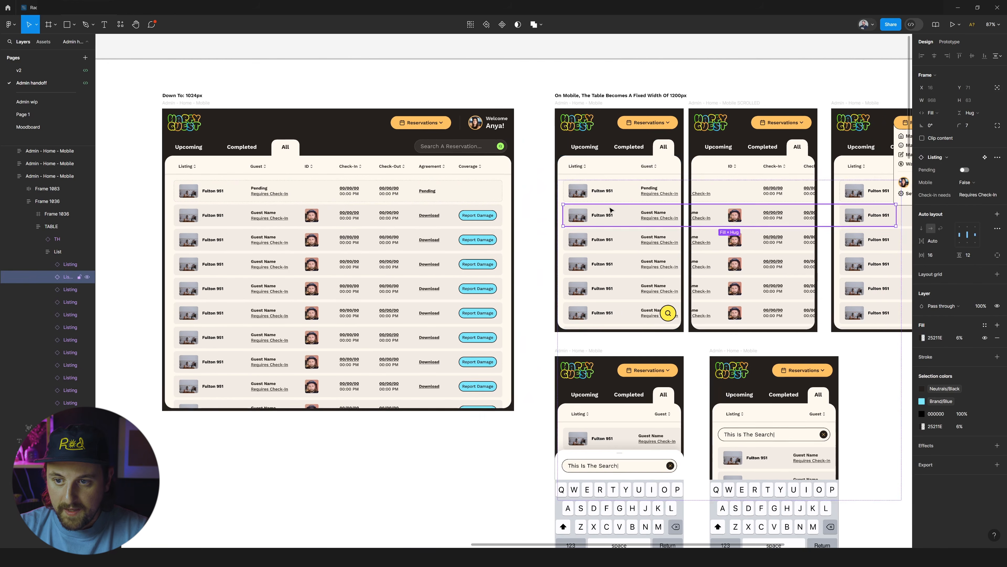
scroll(611, 210, right, 3)
double_click(580, 192)
double_click(580, 192)
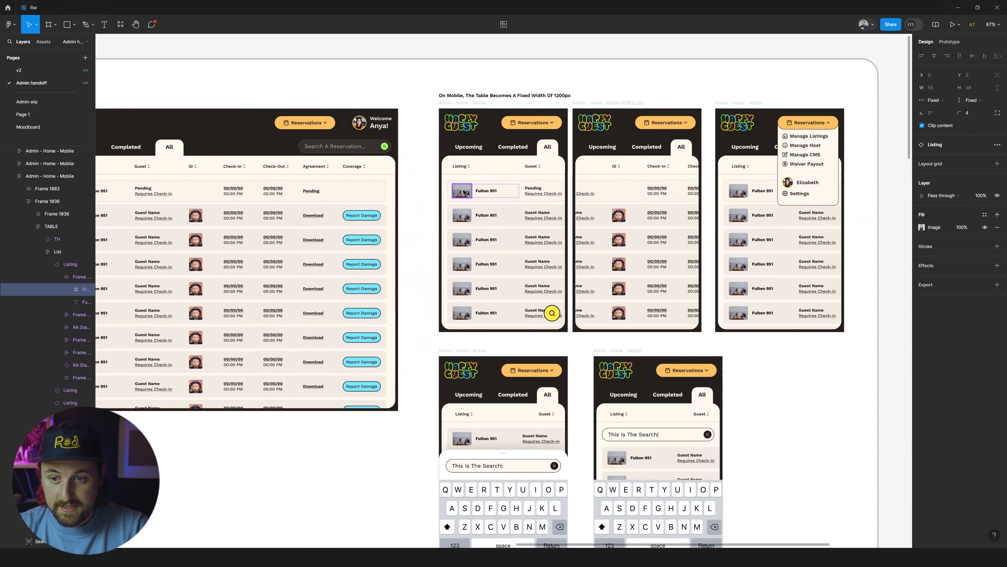
click(522, 191)
scroll(523, 206, right, 3)
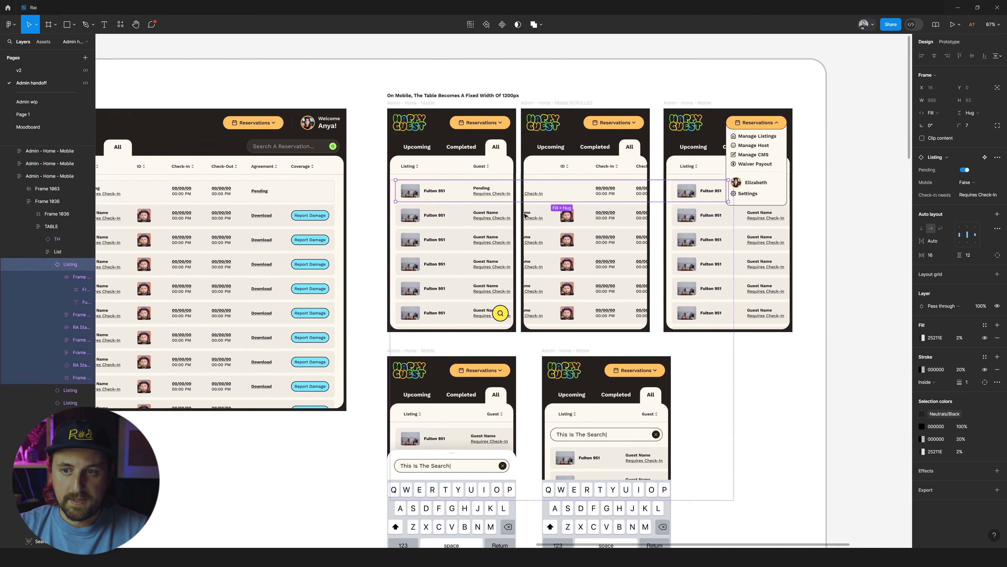
- Preview the first mobile reservations frame again, scroll its table horizontally and back, and close the preview
click(383, 111)
key(shift+space)
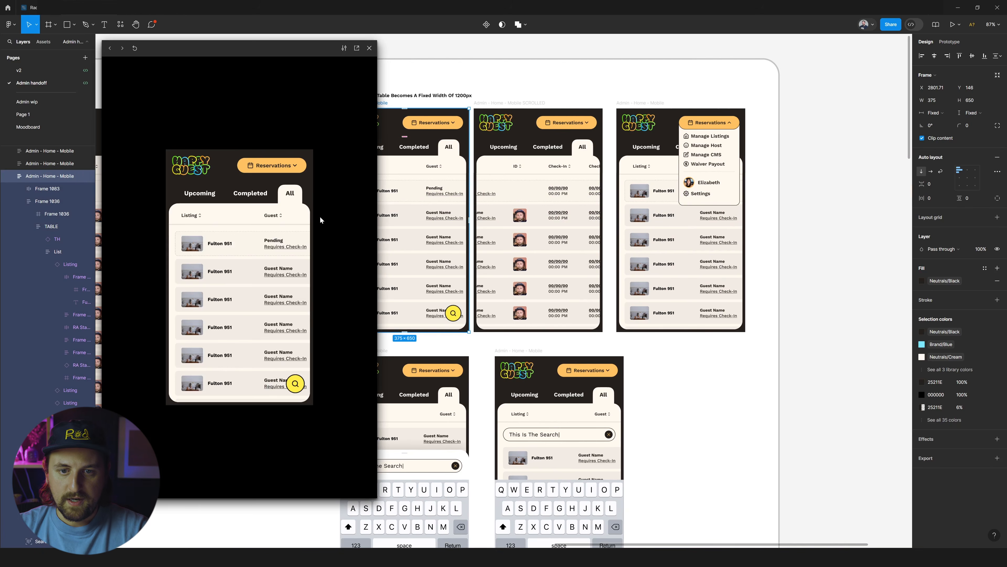
scroll(255, 256, right, 3)
scroll(255, 256, left, 3)
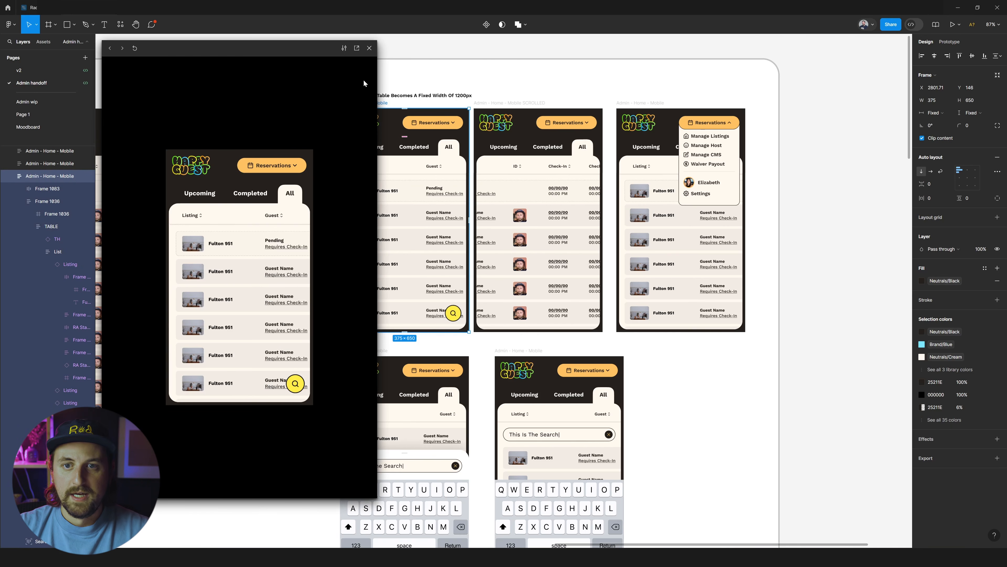
click(369, 48)
- Review the mobile search frames, the desktop no-results frame and the desktop reservations frame
scroll(402, 106, down, 3)
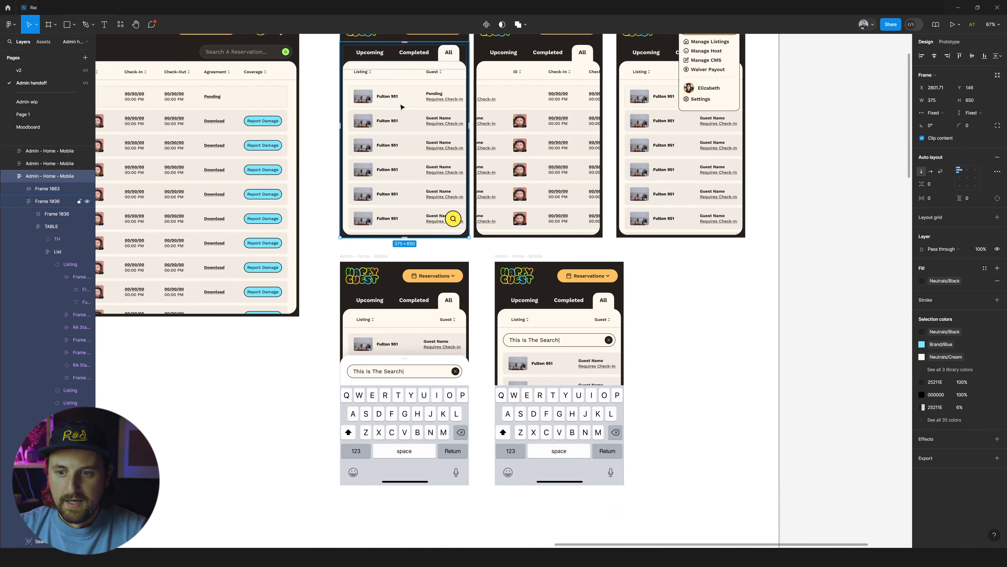
scroll(415, 133, up, 1)
scroll(416, 171, down, 3)
scroll(387, 198, down, 4)
scroll(387, 216, left, 8)
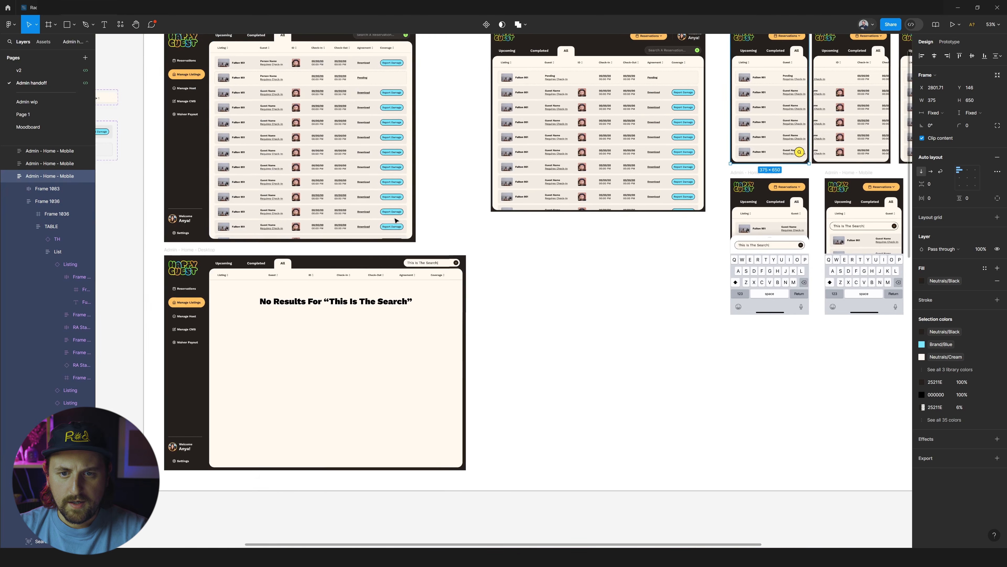
scroll(396, 221, left, 5)
scroll(436, 206, up, 5)
scroll(464, 191, up, 4)
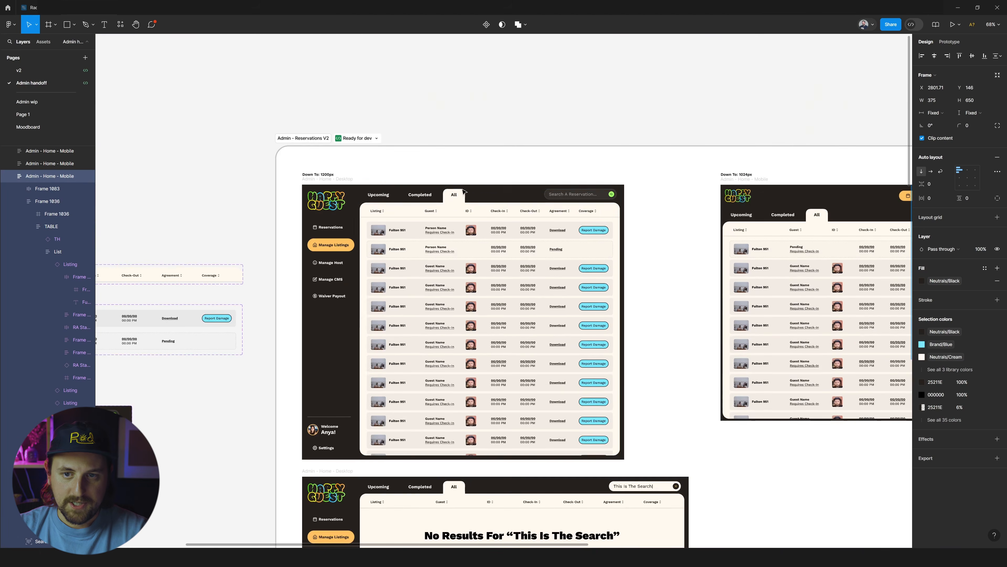
- Switch to the RadPRO file's Tables page and compare the grouped table frame with the card layout frame
scroll(464, 191, up, 3)
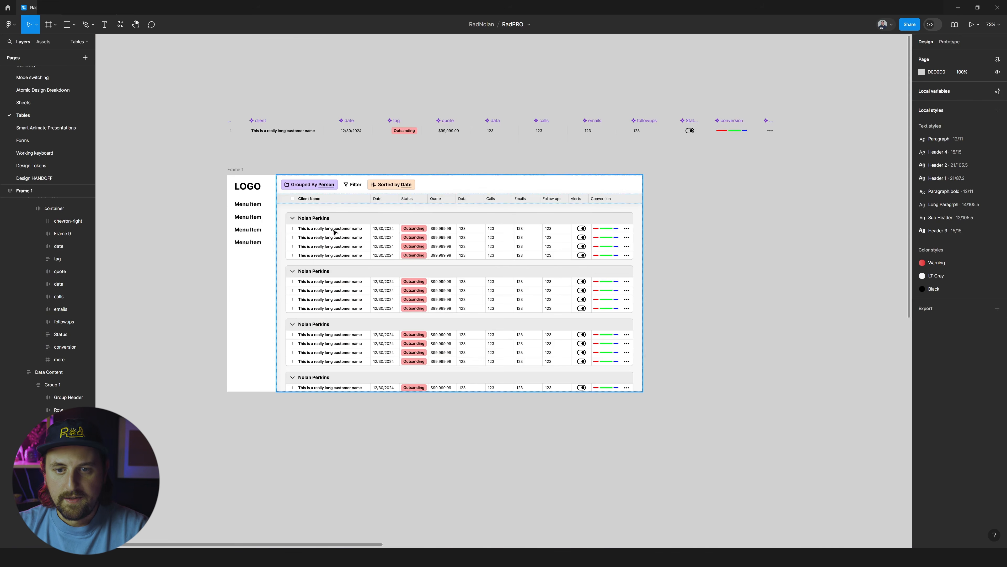
scroll(334, 232, down, 10)
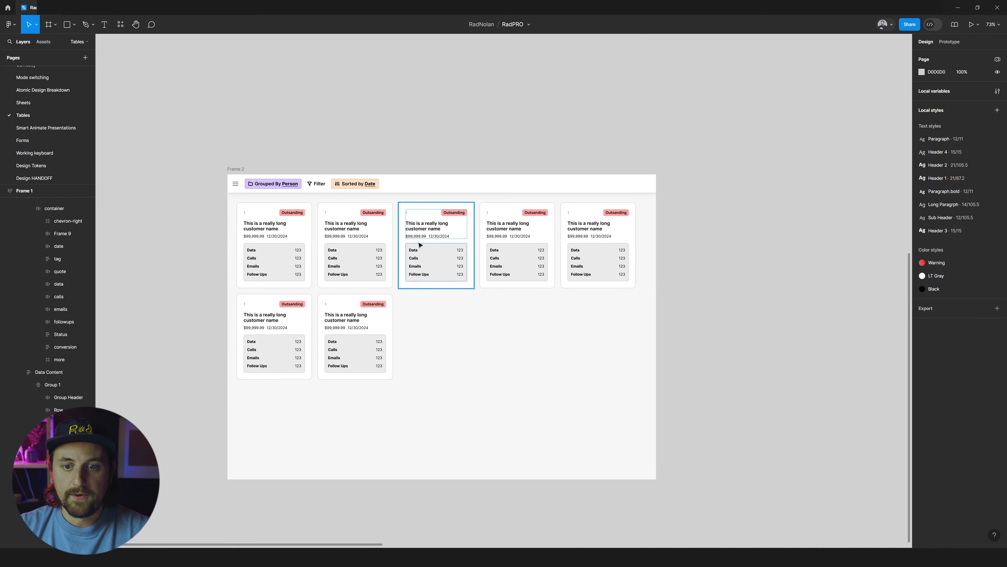
scroll(357, 215, up, 10)
scroll(280, 182, up, 5)
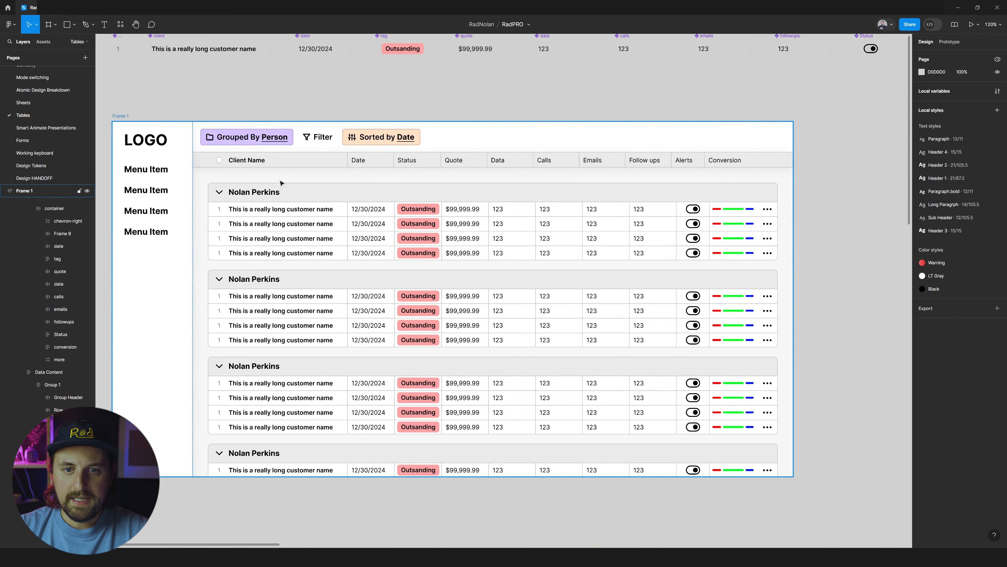
- Try narrowing the desktop table frame to 1190 px wide, and undo the resize
scroll(280, 183, down, 2)
scroll(300, 192, up, 1)
click(158, 127)
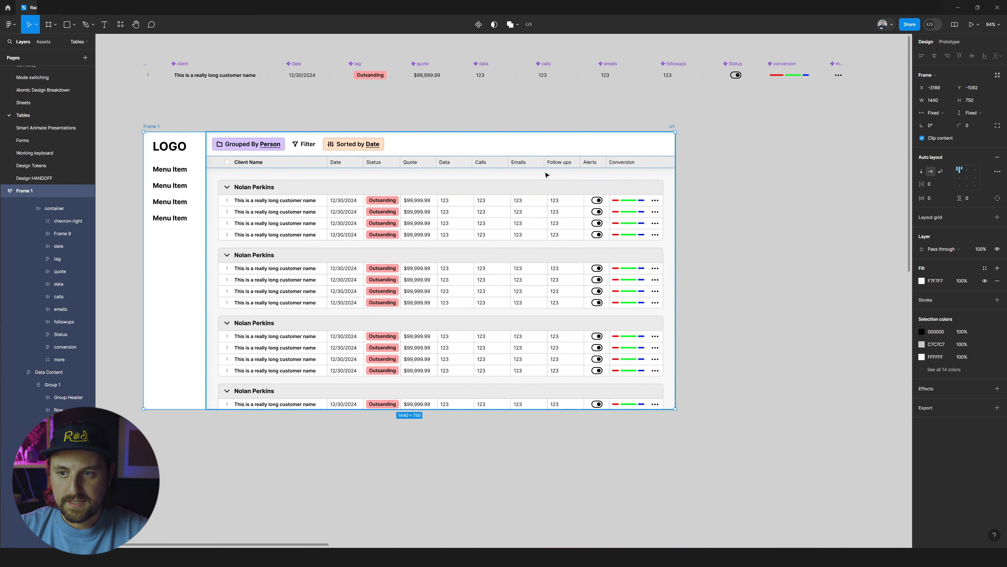
drag(675, 161, 634, 161)
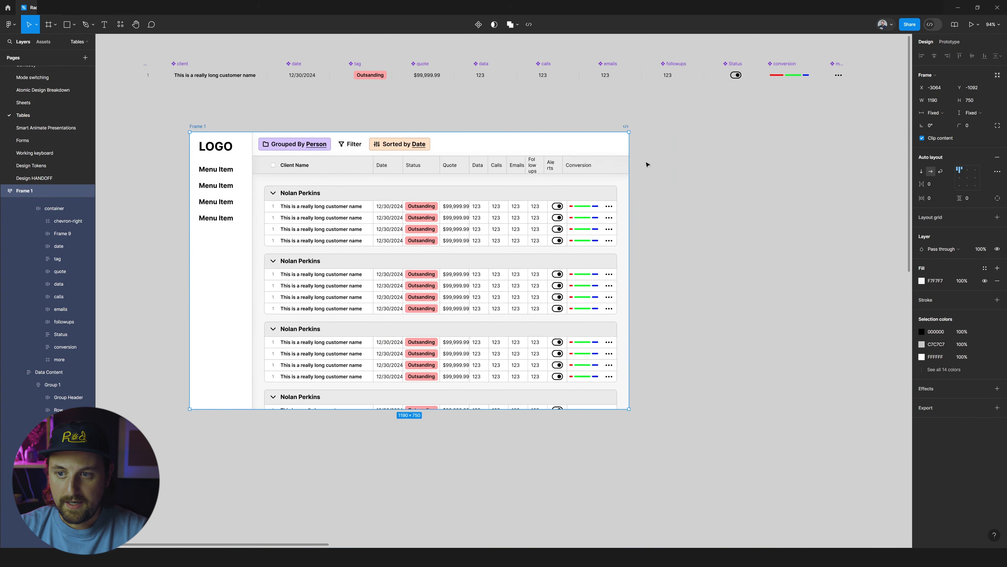
key(ctrl+z)
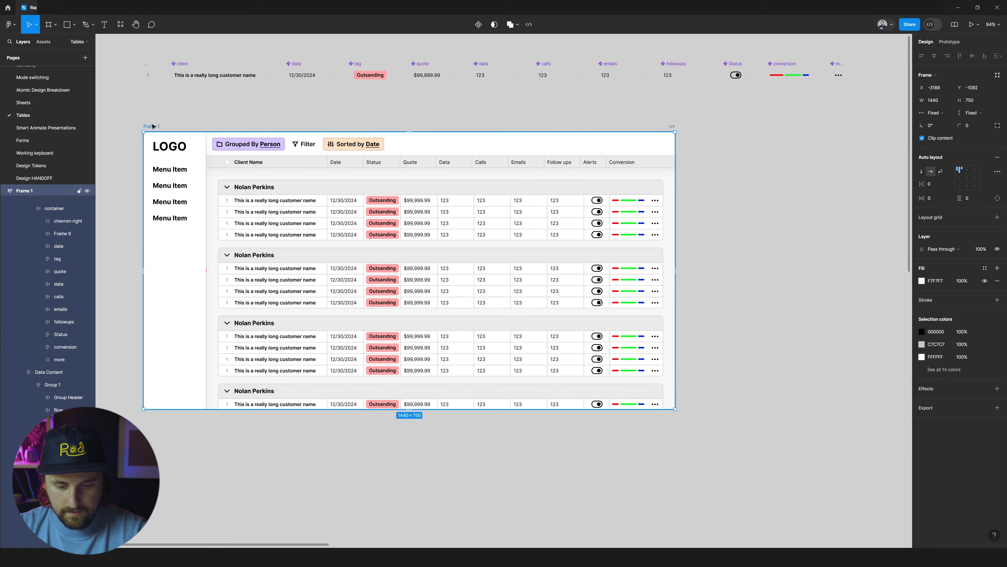
- Wrap the desktop table frame in a new outer frame
key(ctrl+alt+g)
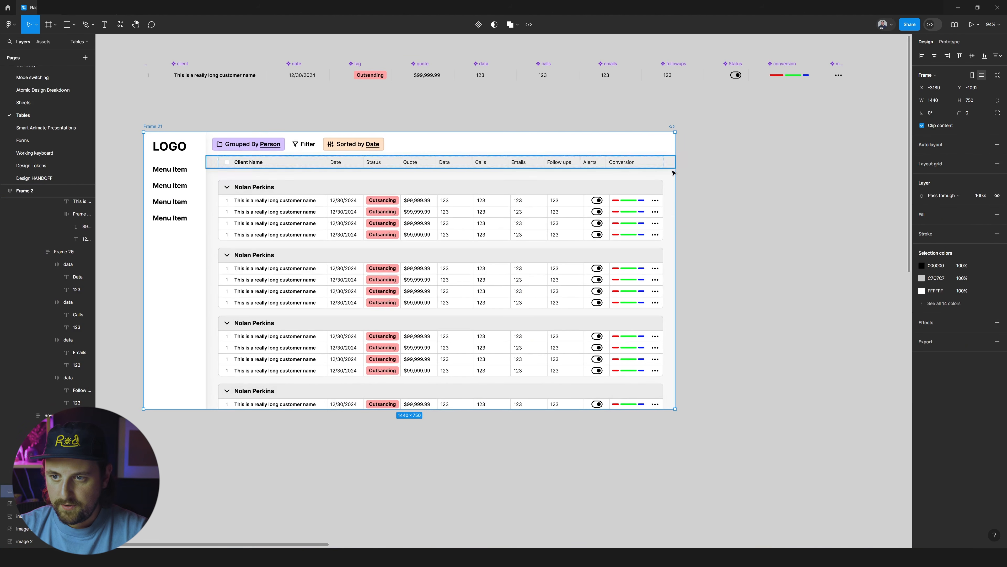
- Try narrowing the outer frame to 724 px wide so it clips the table's columns, examine it, and undo the resize
drag(669, 181, 409, 205)
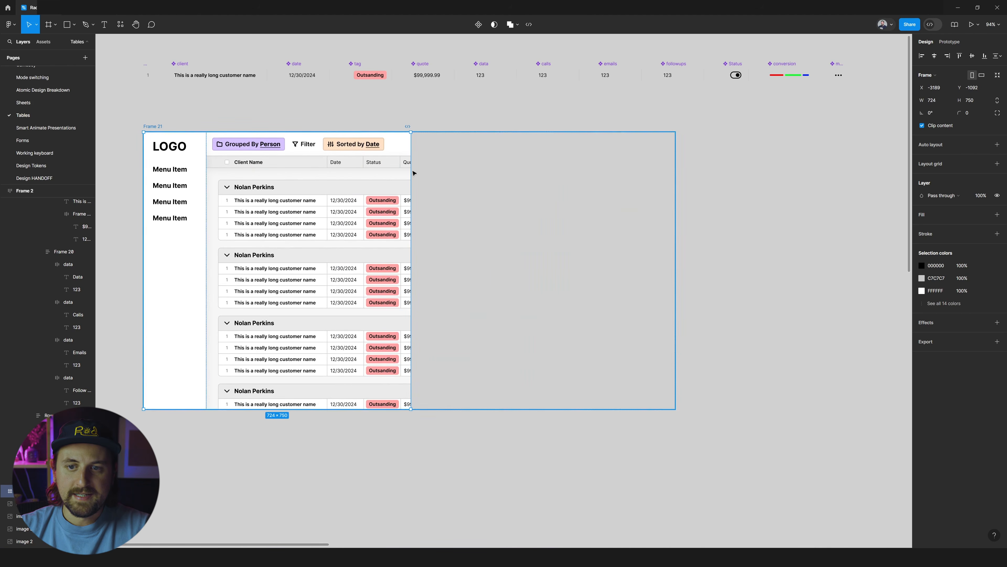
scroll(415, 170, up, 3)
scroll(382, 190, left, 6)
scroll(391, 191, down, 2)
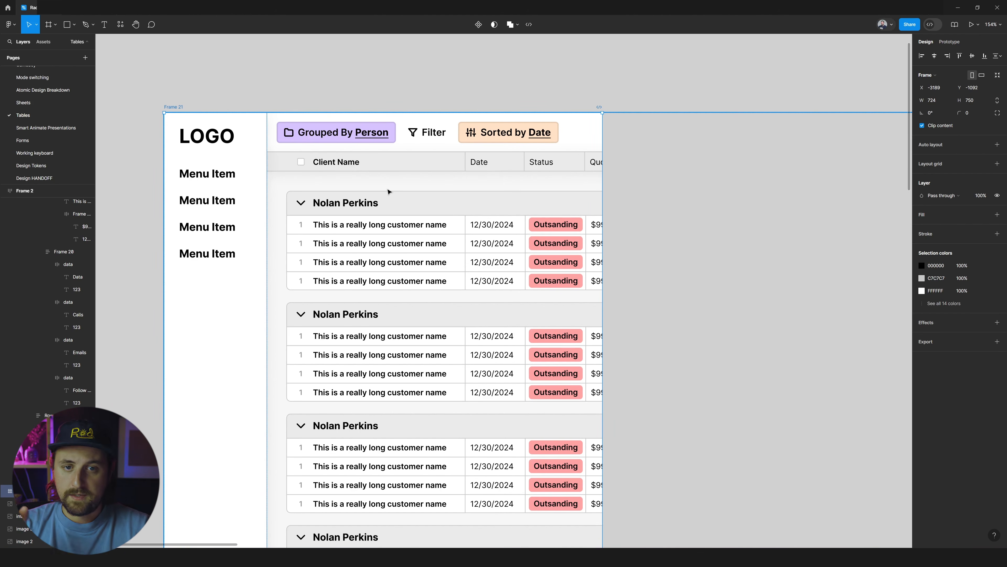
scroll(408, 178, down, 5)
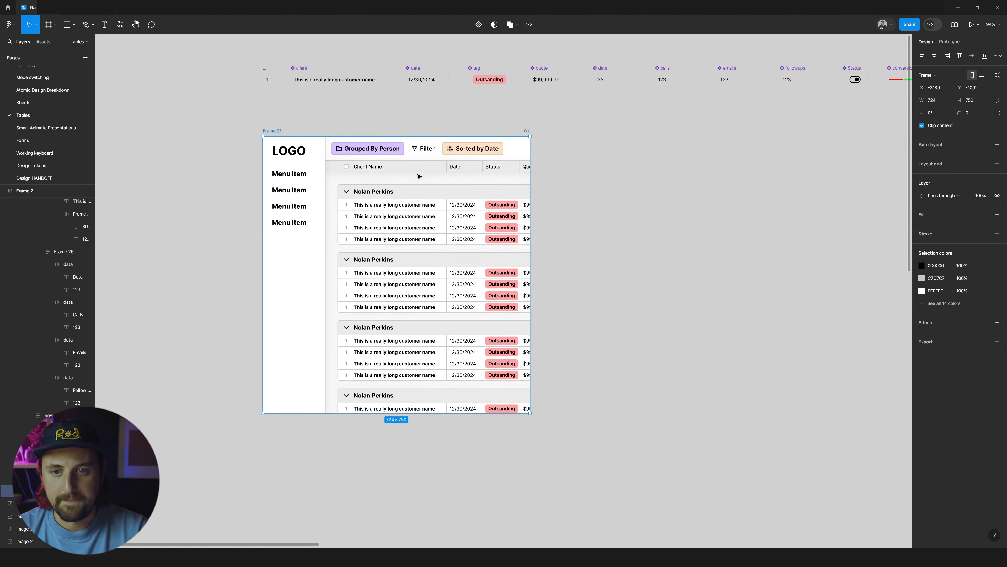
scroll(445, 148, down, 2)
key(ctrl+z)
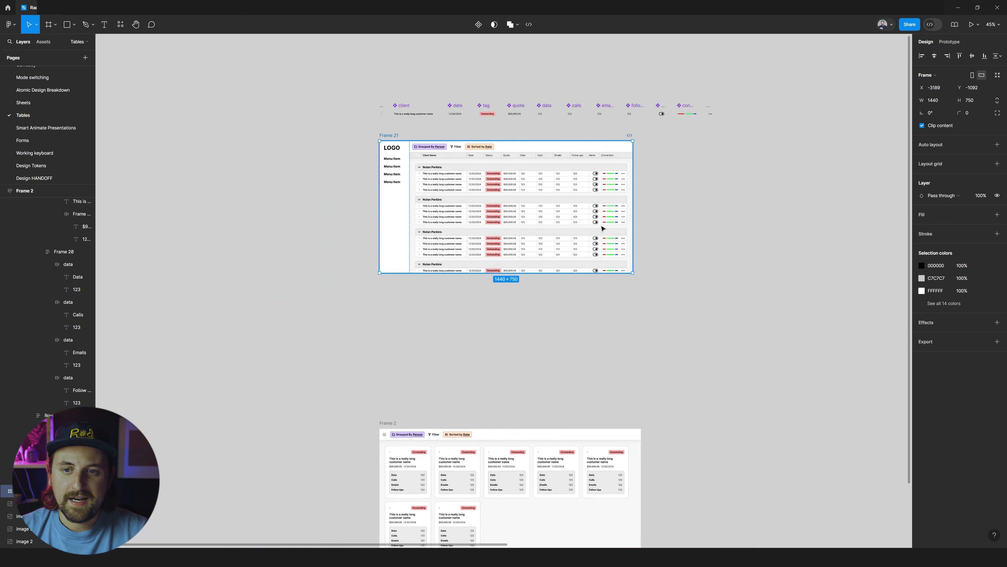
- Move the card layout frame up to sit just below the desktop table frame, at Y -262
scroll(595, 224, right, 1)
scroll(589, 220, down, 2)
scroll(420, 312, up, 1)
drag(386, 380, 383, 234)
scroll(550, 232, up, 2)
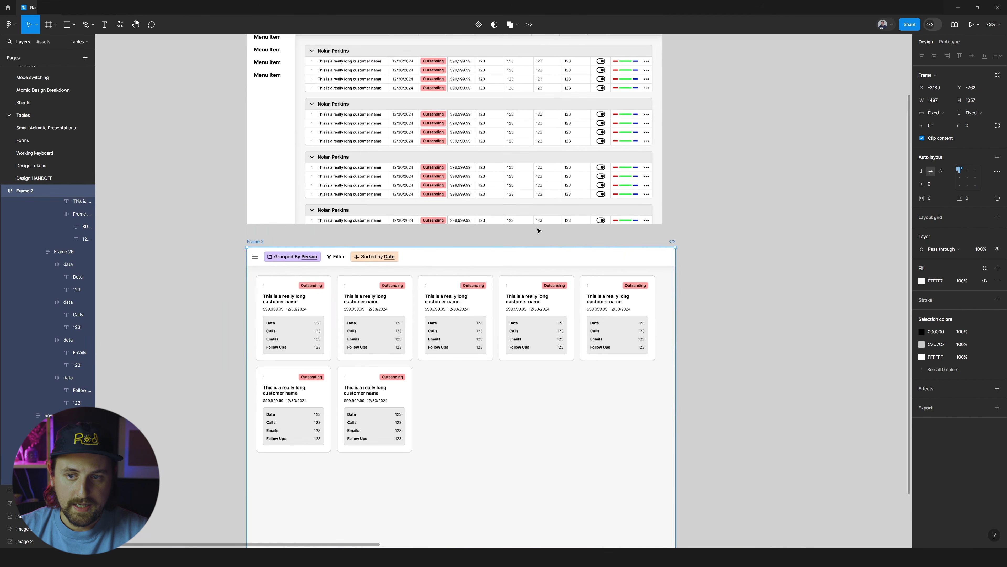
- Examine the customer cards in the card layout frame and clear the selection
scroll(575, 254, up, 2)
scroll(556, 294, down, 3)
double_click(381, 291)
double_click(382, 292)
double_click(382, 292)
click(655, 293)
click(700, 293)
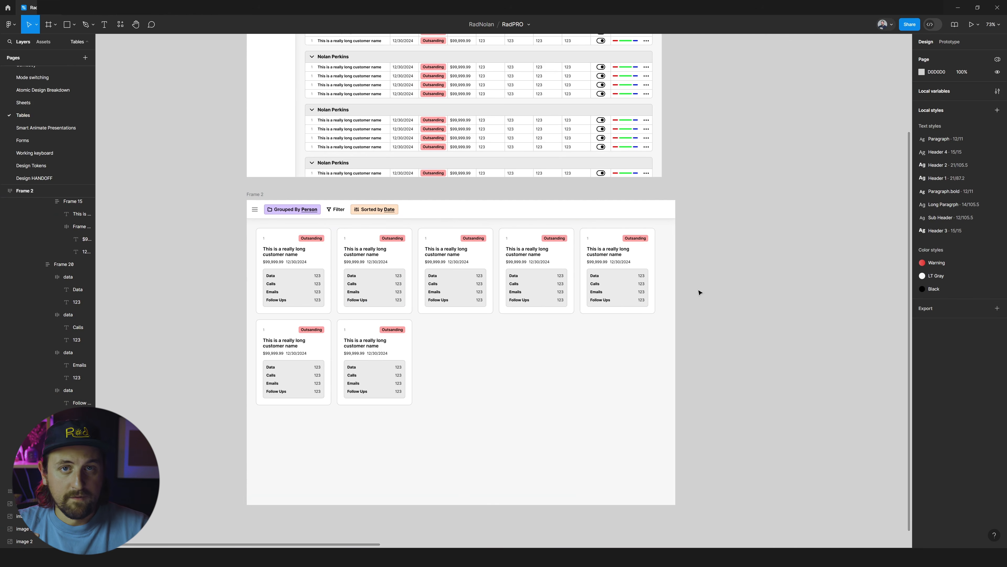
- Examine the first and second grouped row sections in the desktop table frame
scroll(700, 293, up, 5)
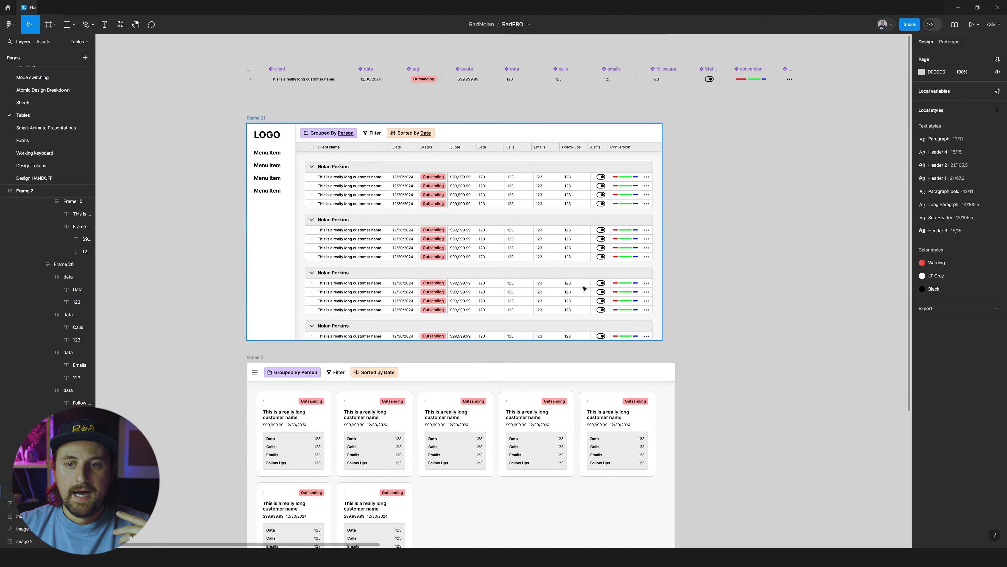
click(489, 278)
double_click(488, 278)
double_click(488, 279)
click(542, 204)
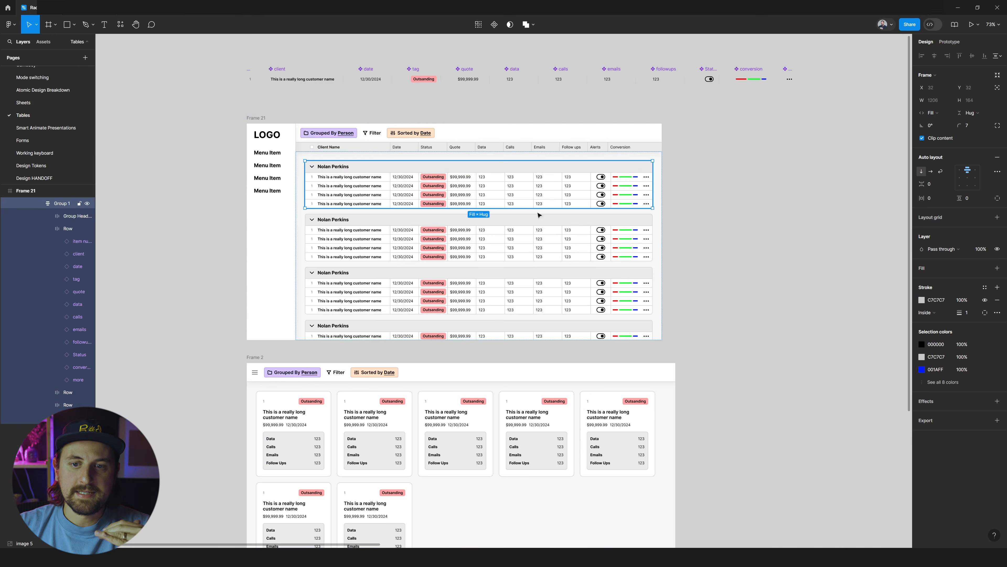
click(538, 238)
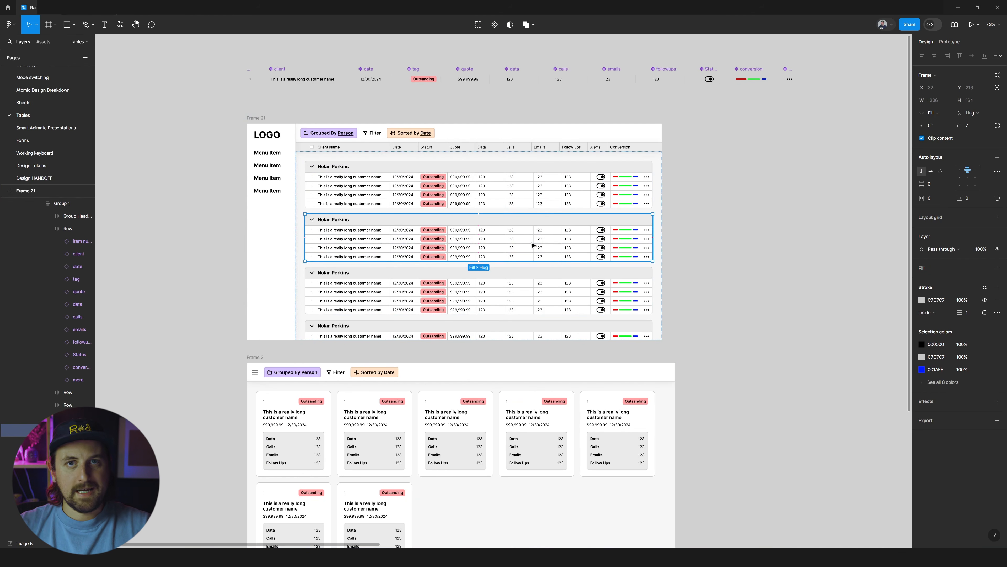